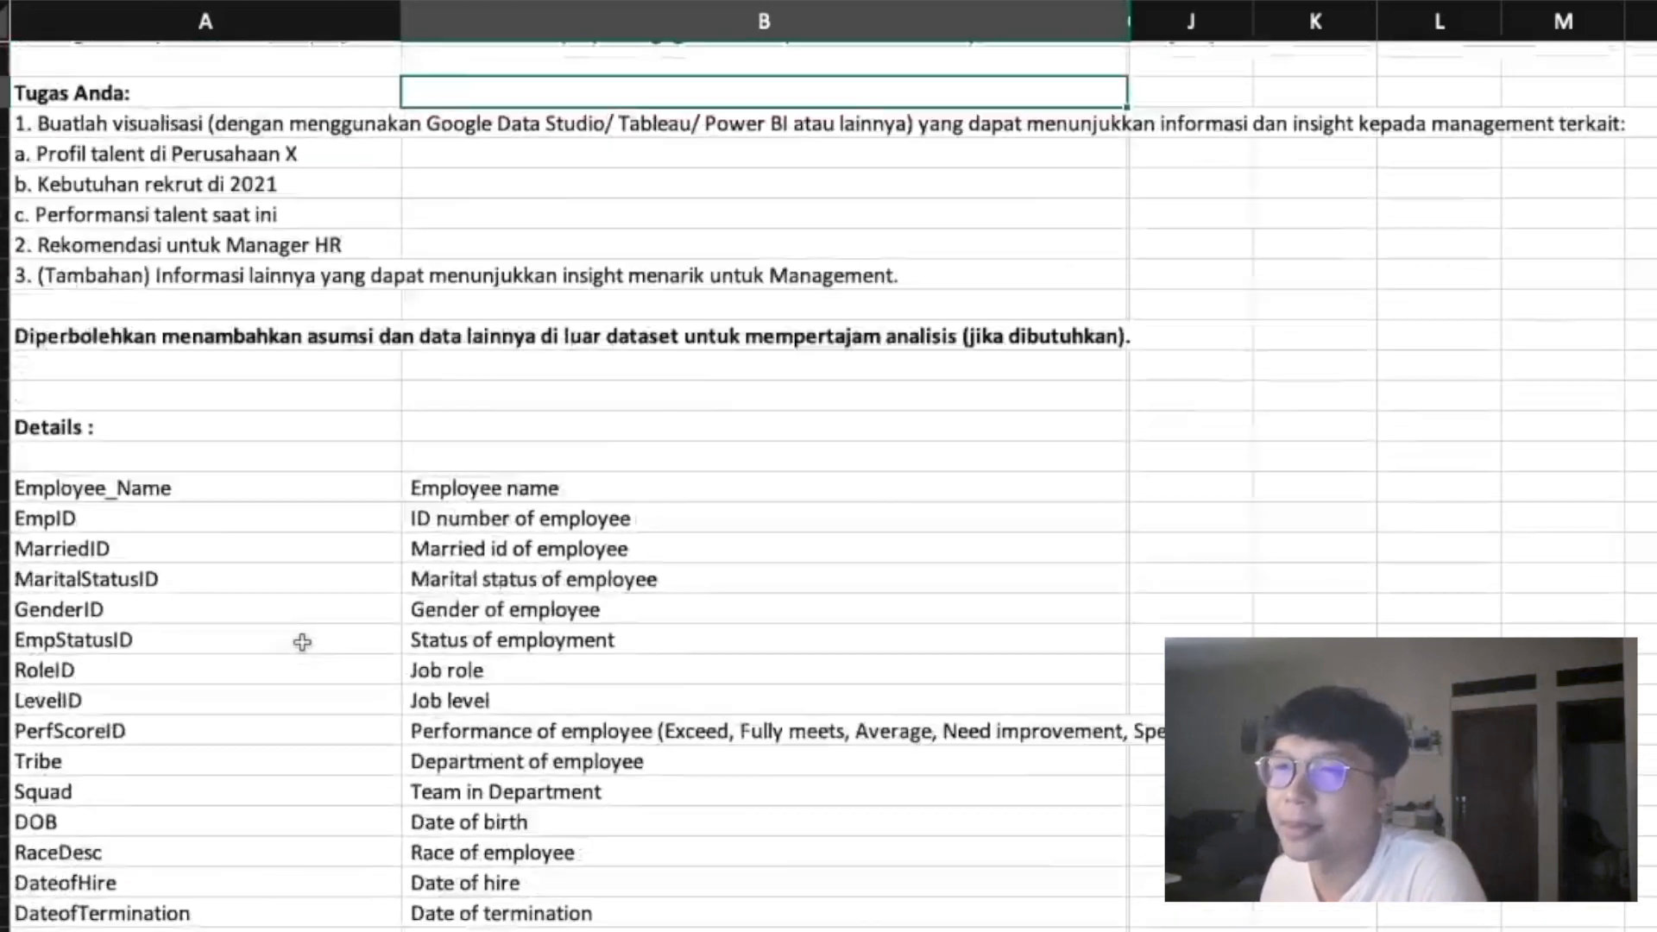
Review the assessment's company background, the listed facts and the visualisation tasks a to c
{"action": "left_click", "coordinate": [143, 186]}
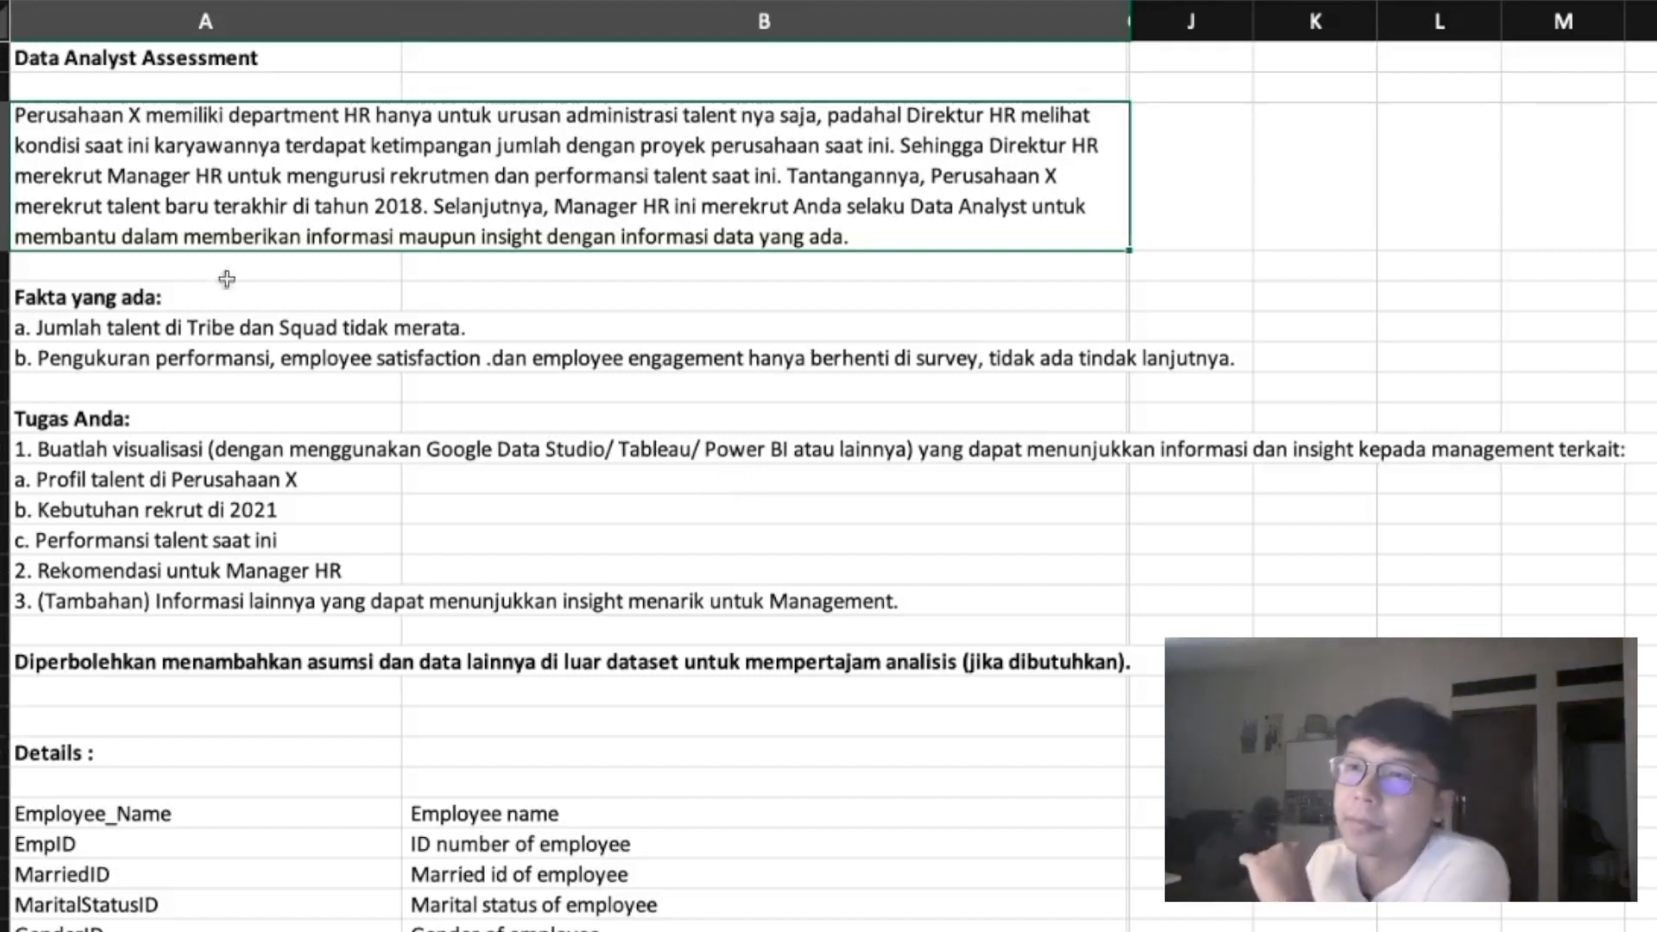
{"action": "left_click", "coordinate": [119, 362]}
{"action": "left_click", "coordinate": [135, 324]}
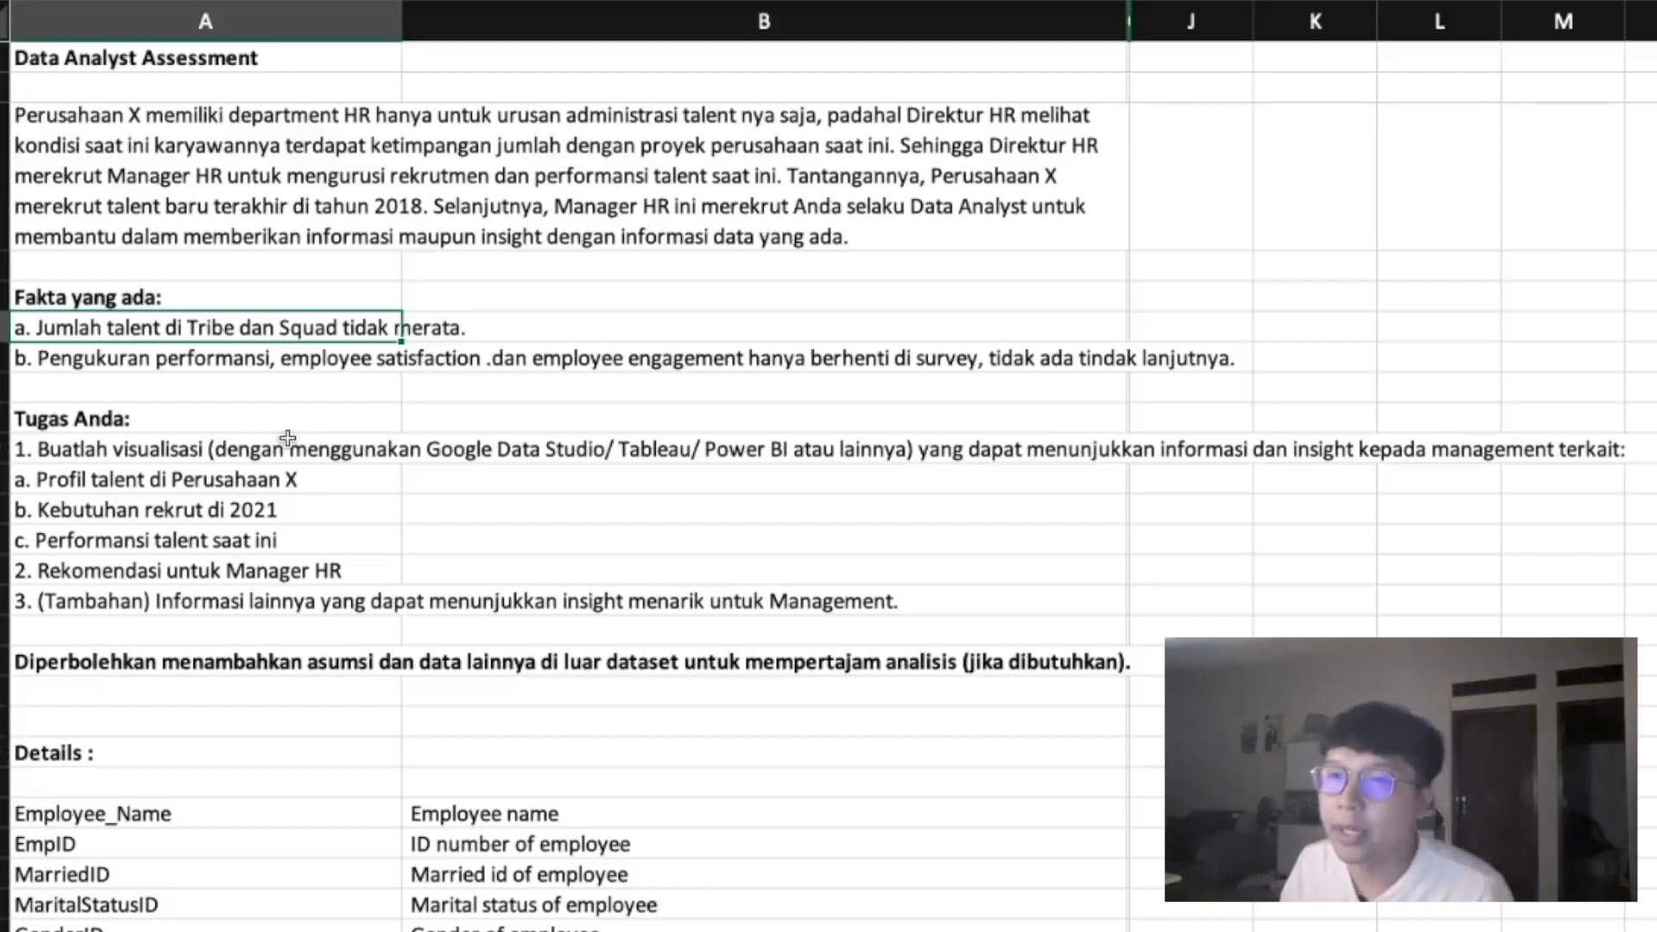
{"action": "left_click", "coordinate": [104, 359]}
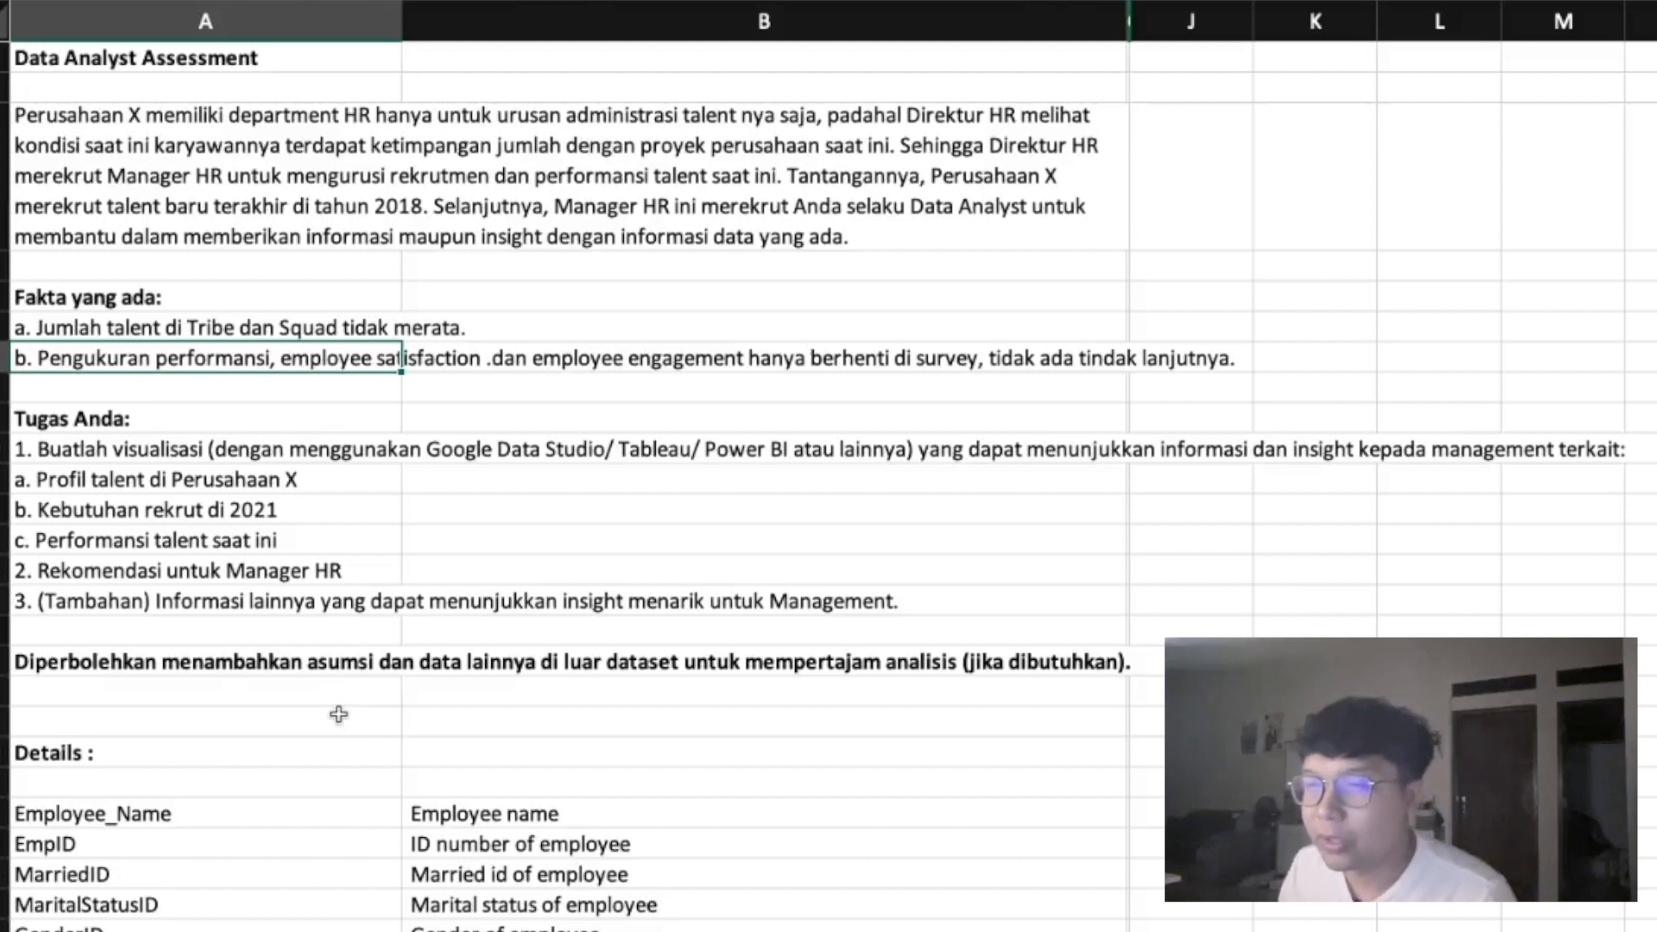
{"action": "left_click", "coordinate": [287, 509]}
{"action": "scroll", "coordinate": [285, 509], "scroll_direction": "down", "scroll_amount": 1}
{"action": "left_click", "coordinate": [95, 329]}
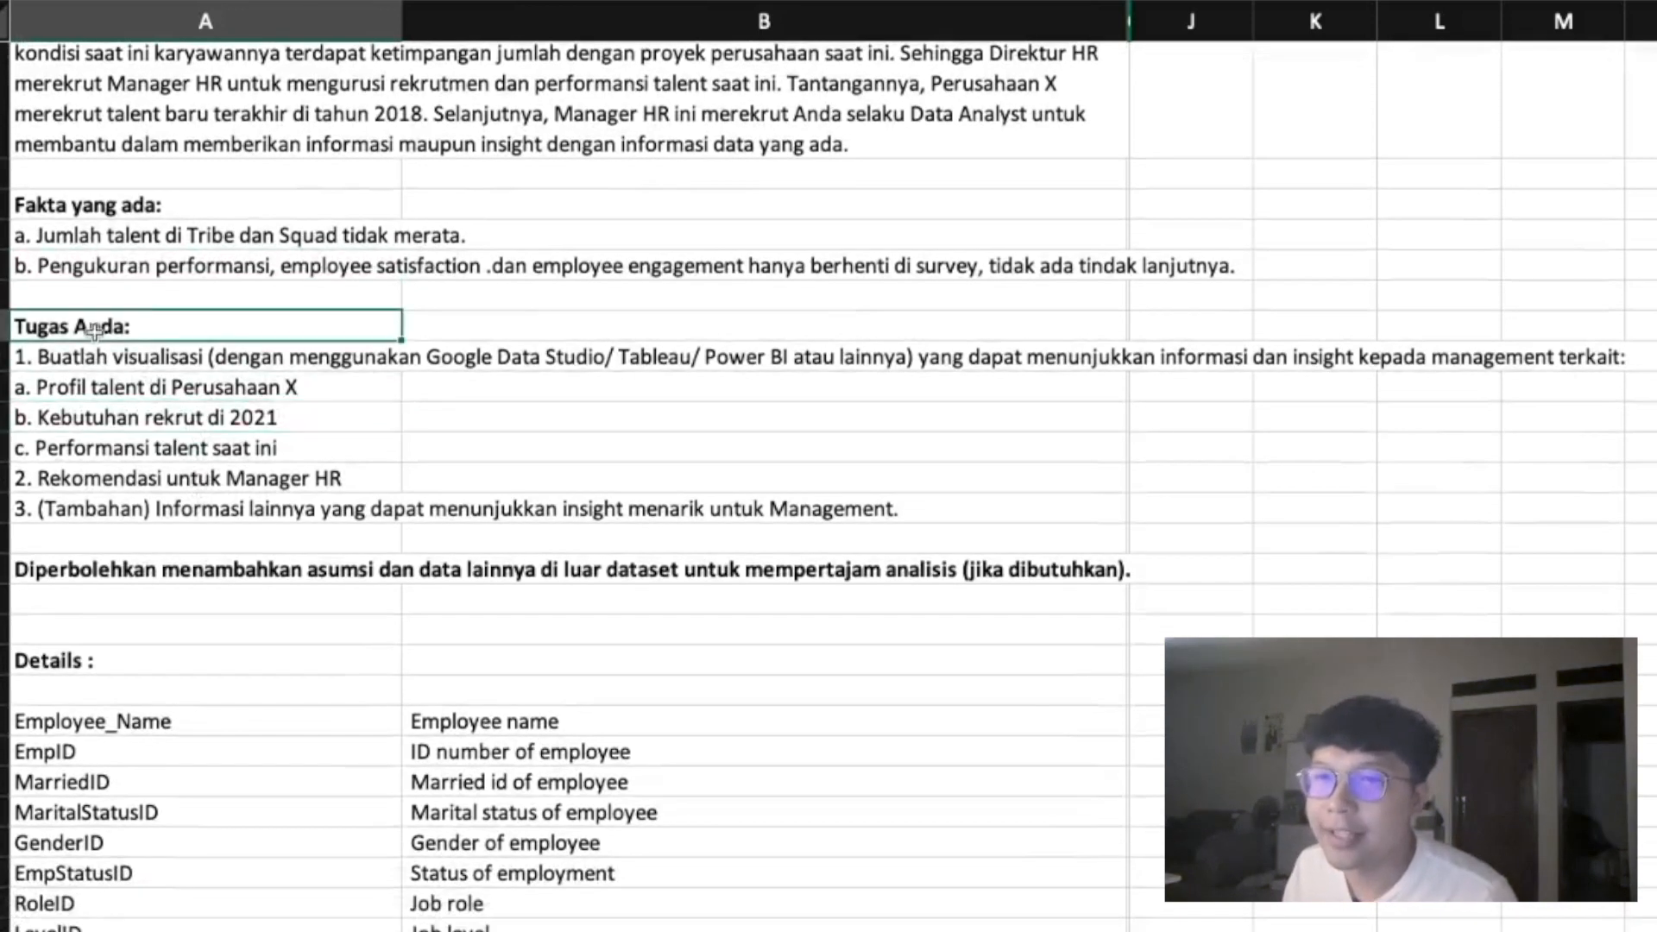
{"action": "left_click", "coordinate": [110, 366]}
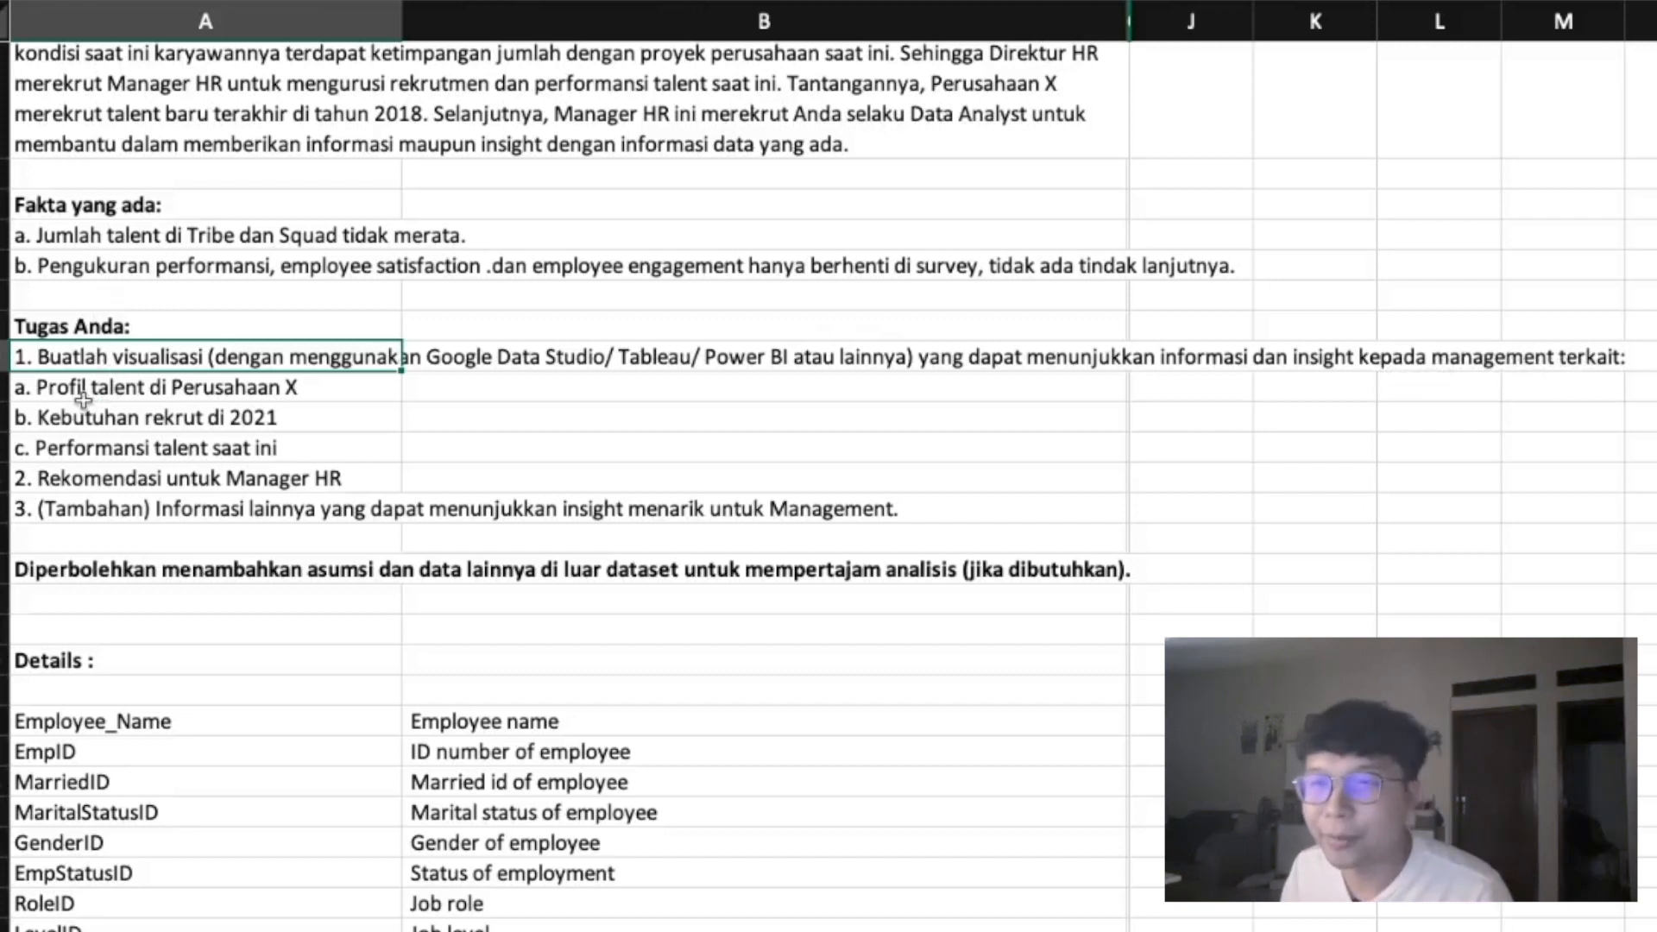
{"action": "left_click", "coordinate": [60, 420]}
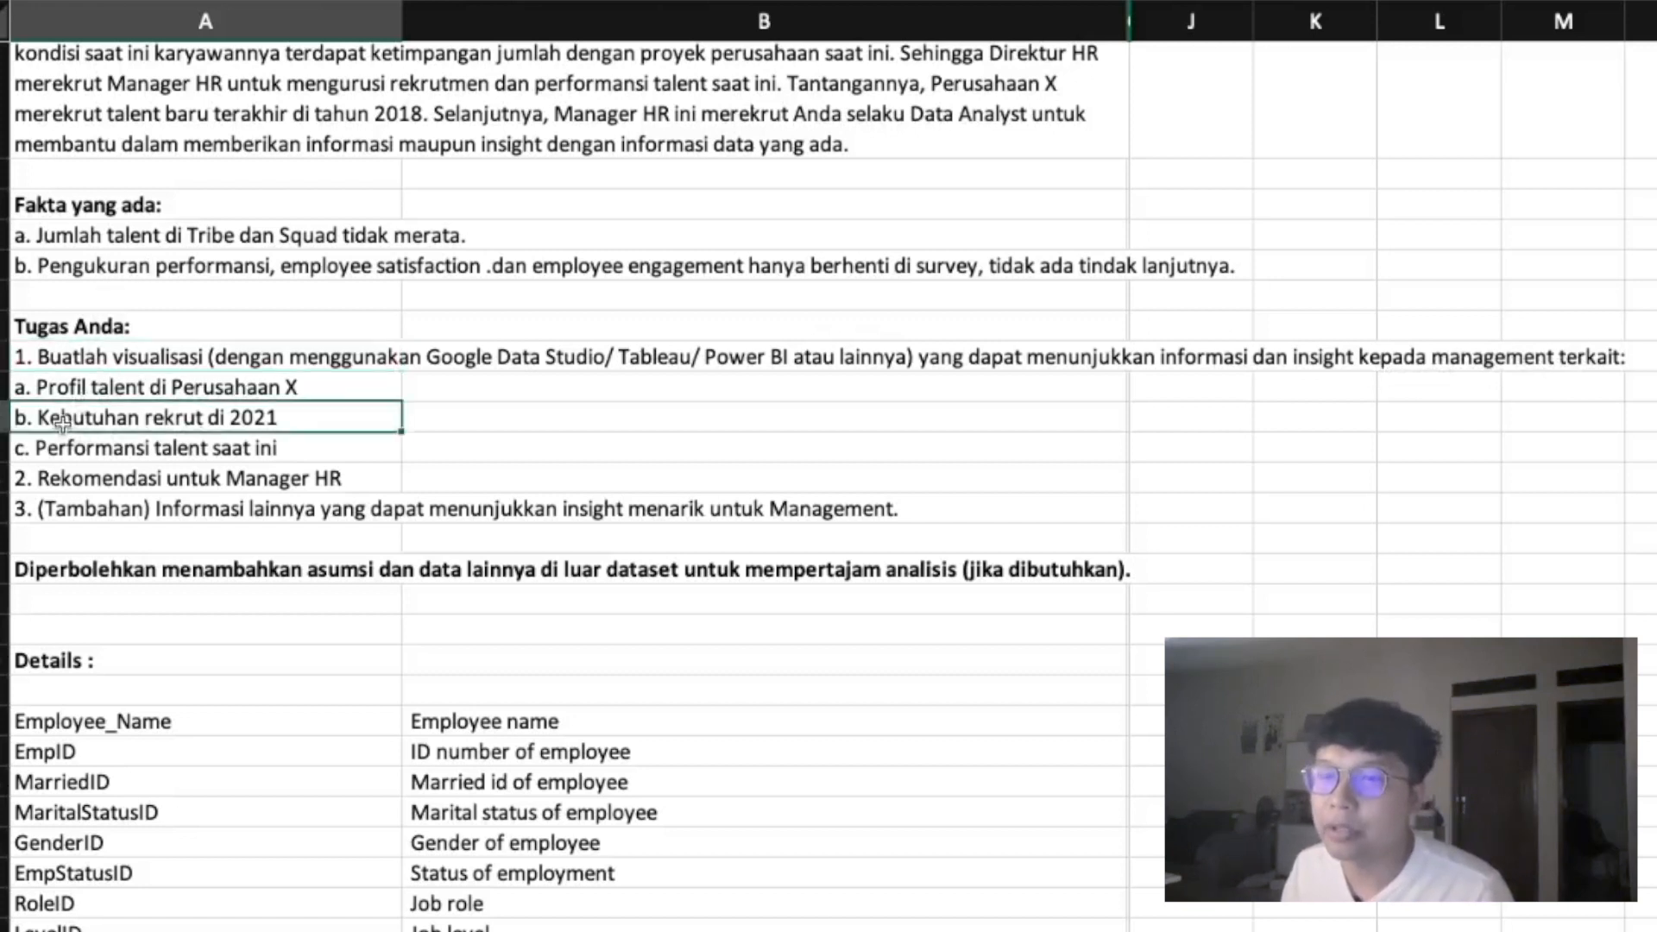
{"action": "left_click", "coordinate": [111, 466]}
{"action": "left_click", "coordinate": [116, 446]}
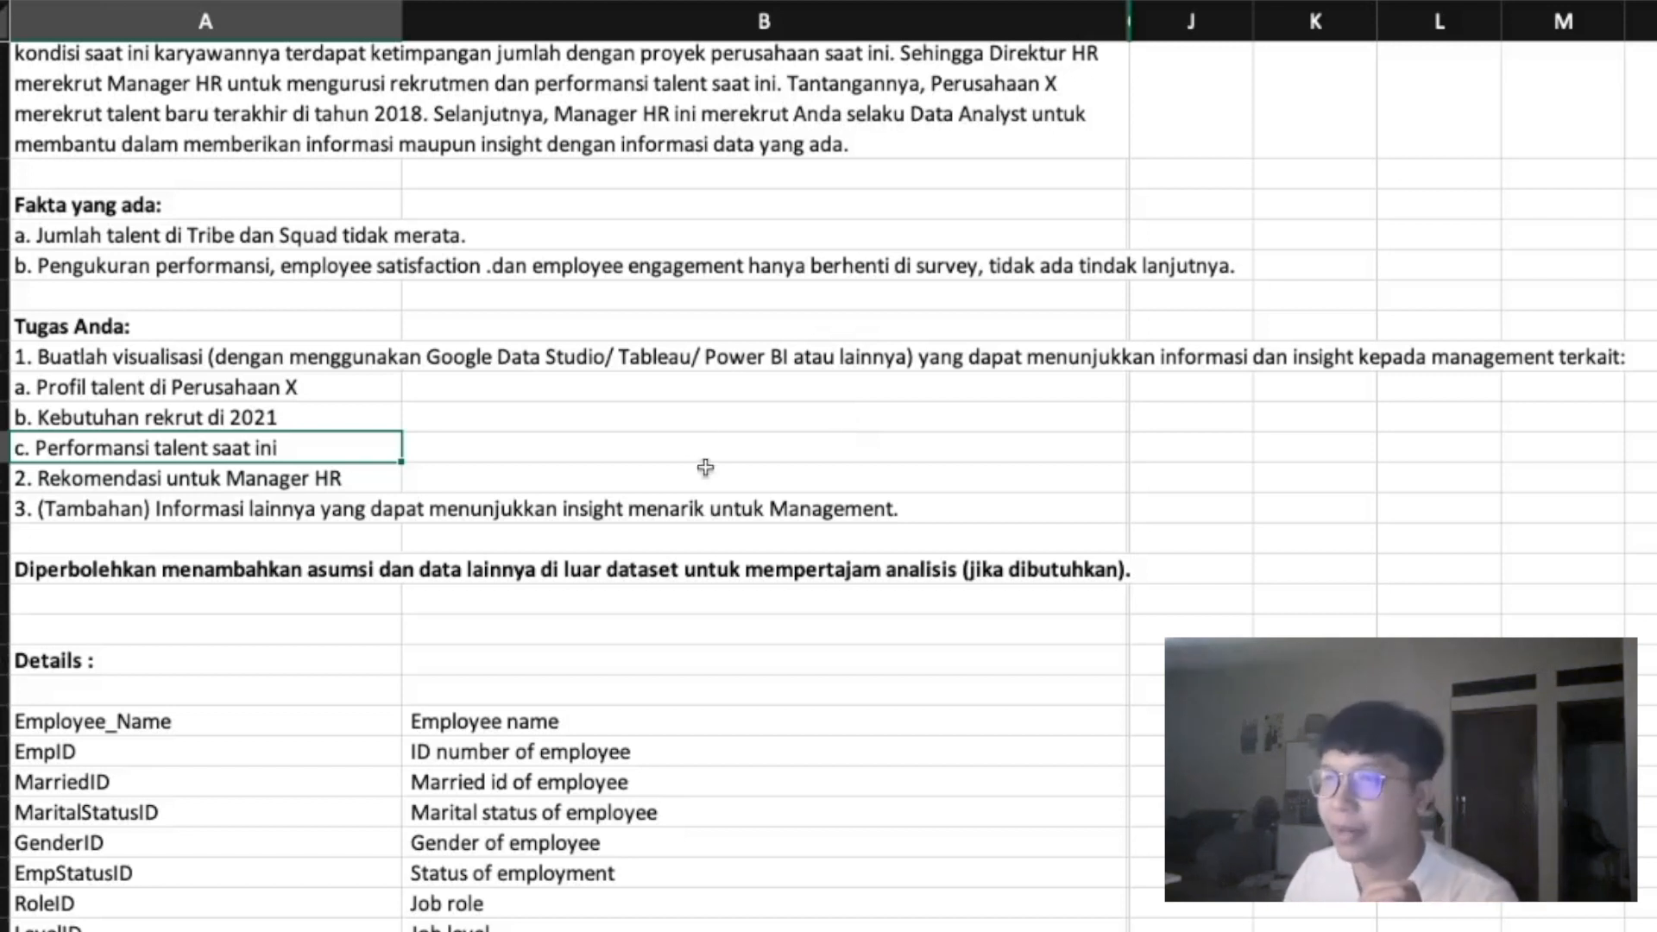
{"action": "left_click", "coordinate": [767, 358]}
{"action": "left_click", "coordinate": [182, 389]}
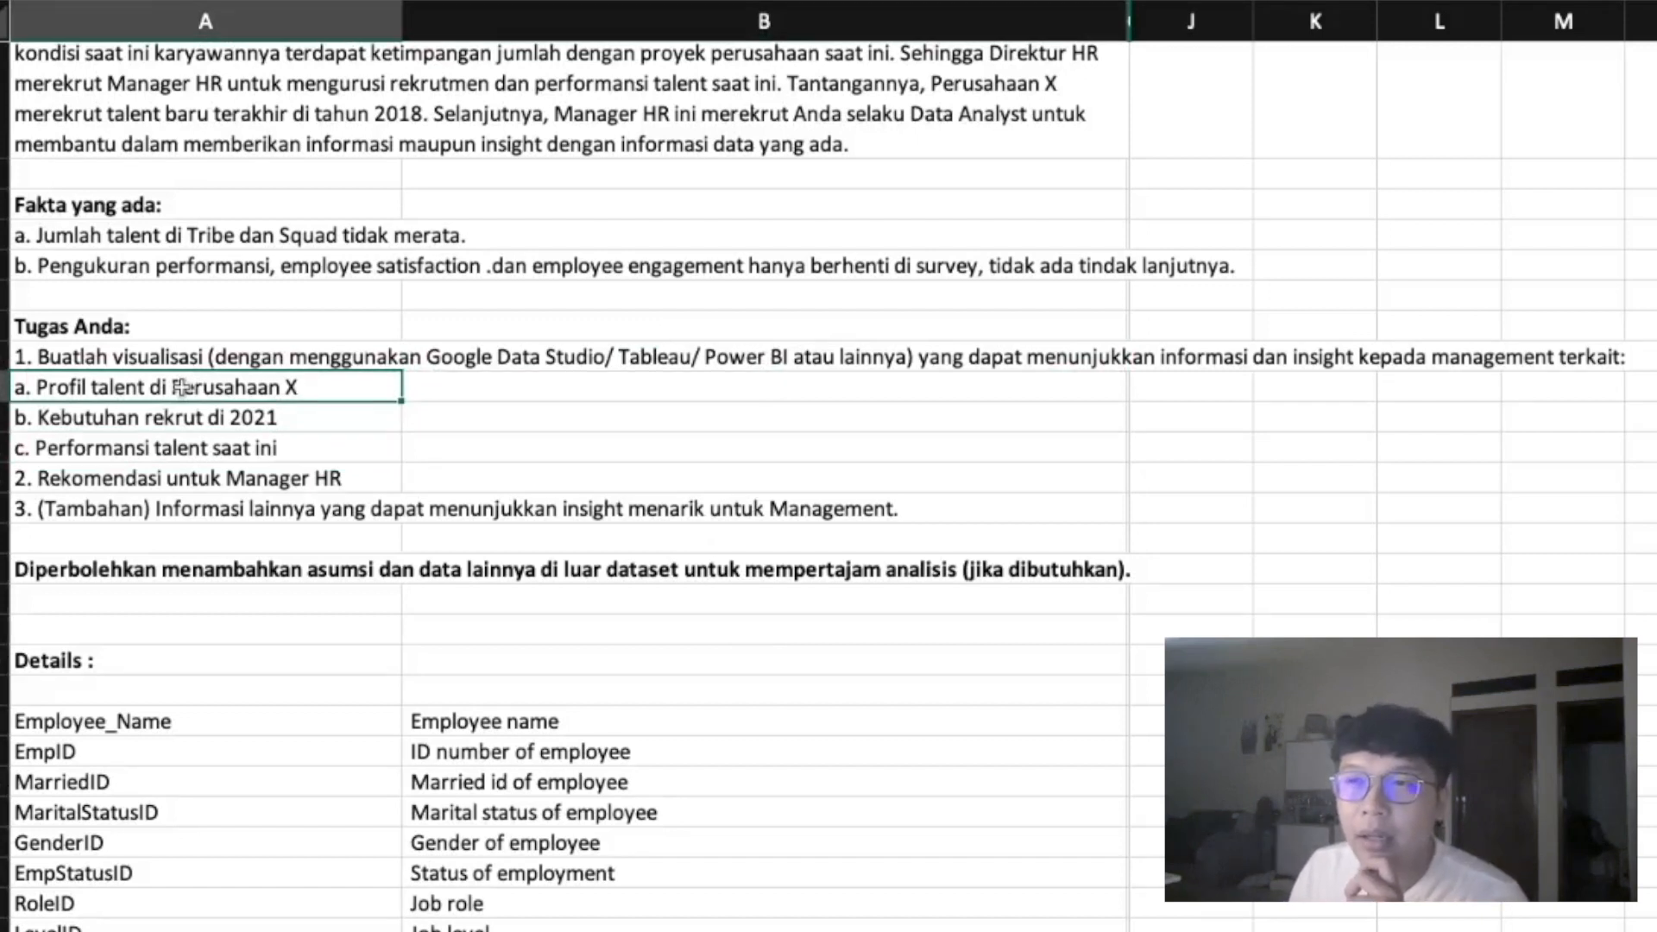
Enter the note "Persebaran Tallent" in column B beside the task "a. Profil talent di Perusahaan X"
{"action": "left_click", "coordinate": [466, 380]}
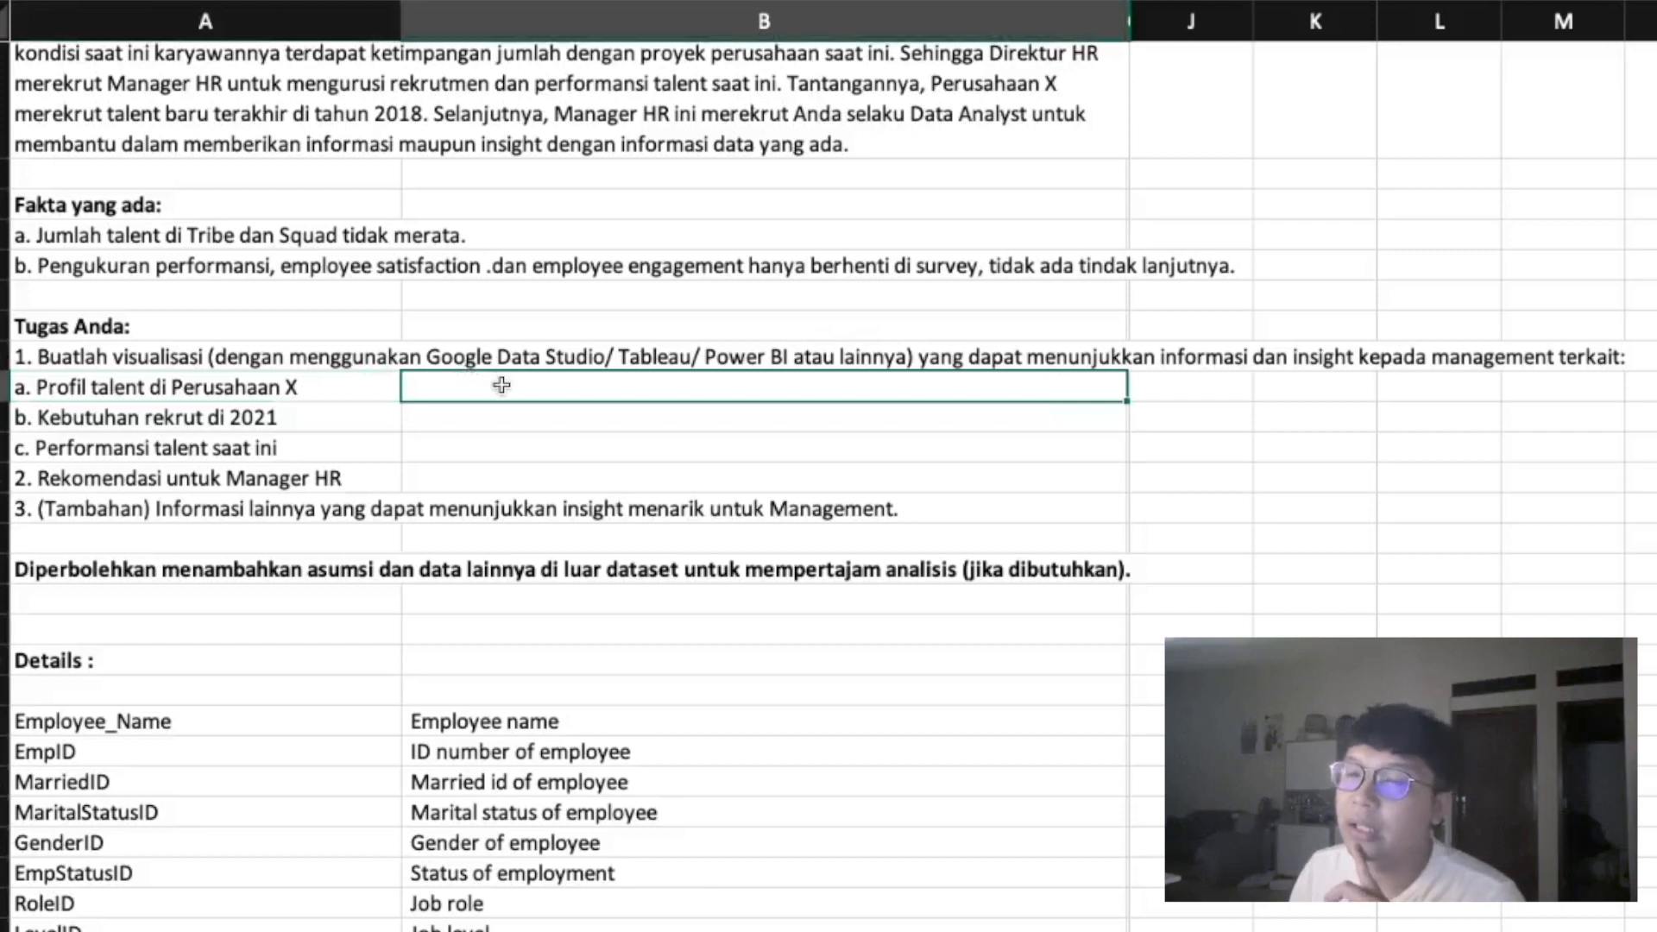
{"action": "double_click", "coordinate": [502, 385]}
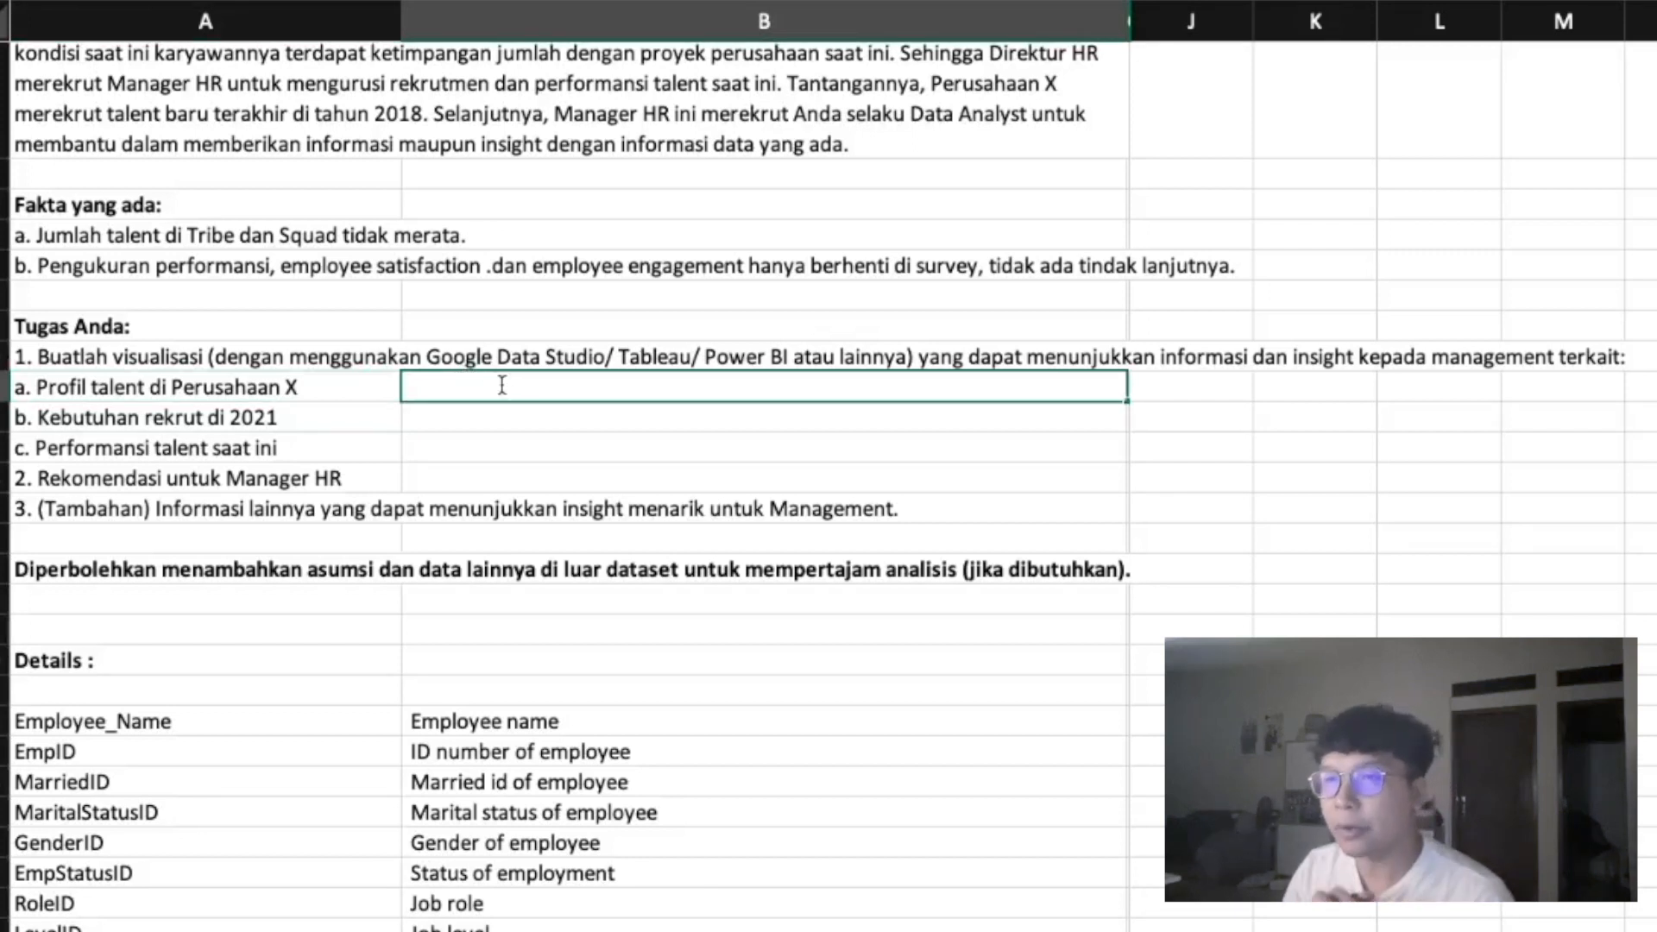
{"action": "type", "text": "Persebaran "}
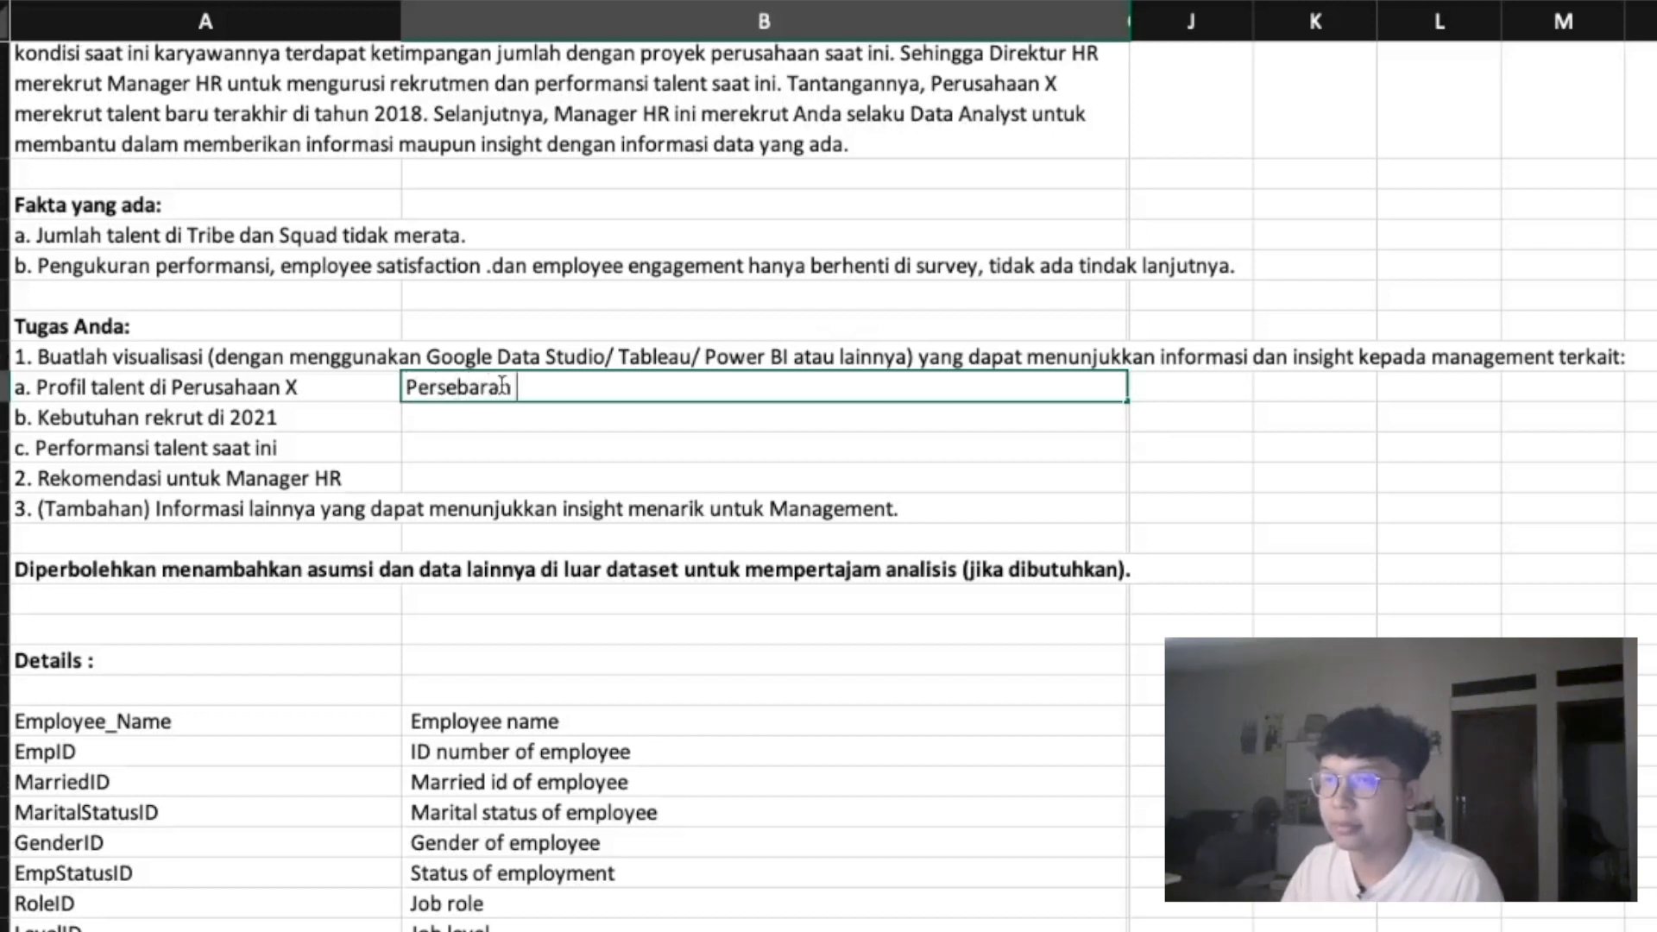
{"action": "type", "text": "Tallent, "}
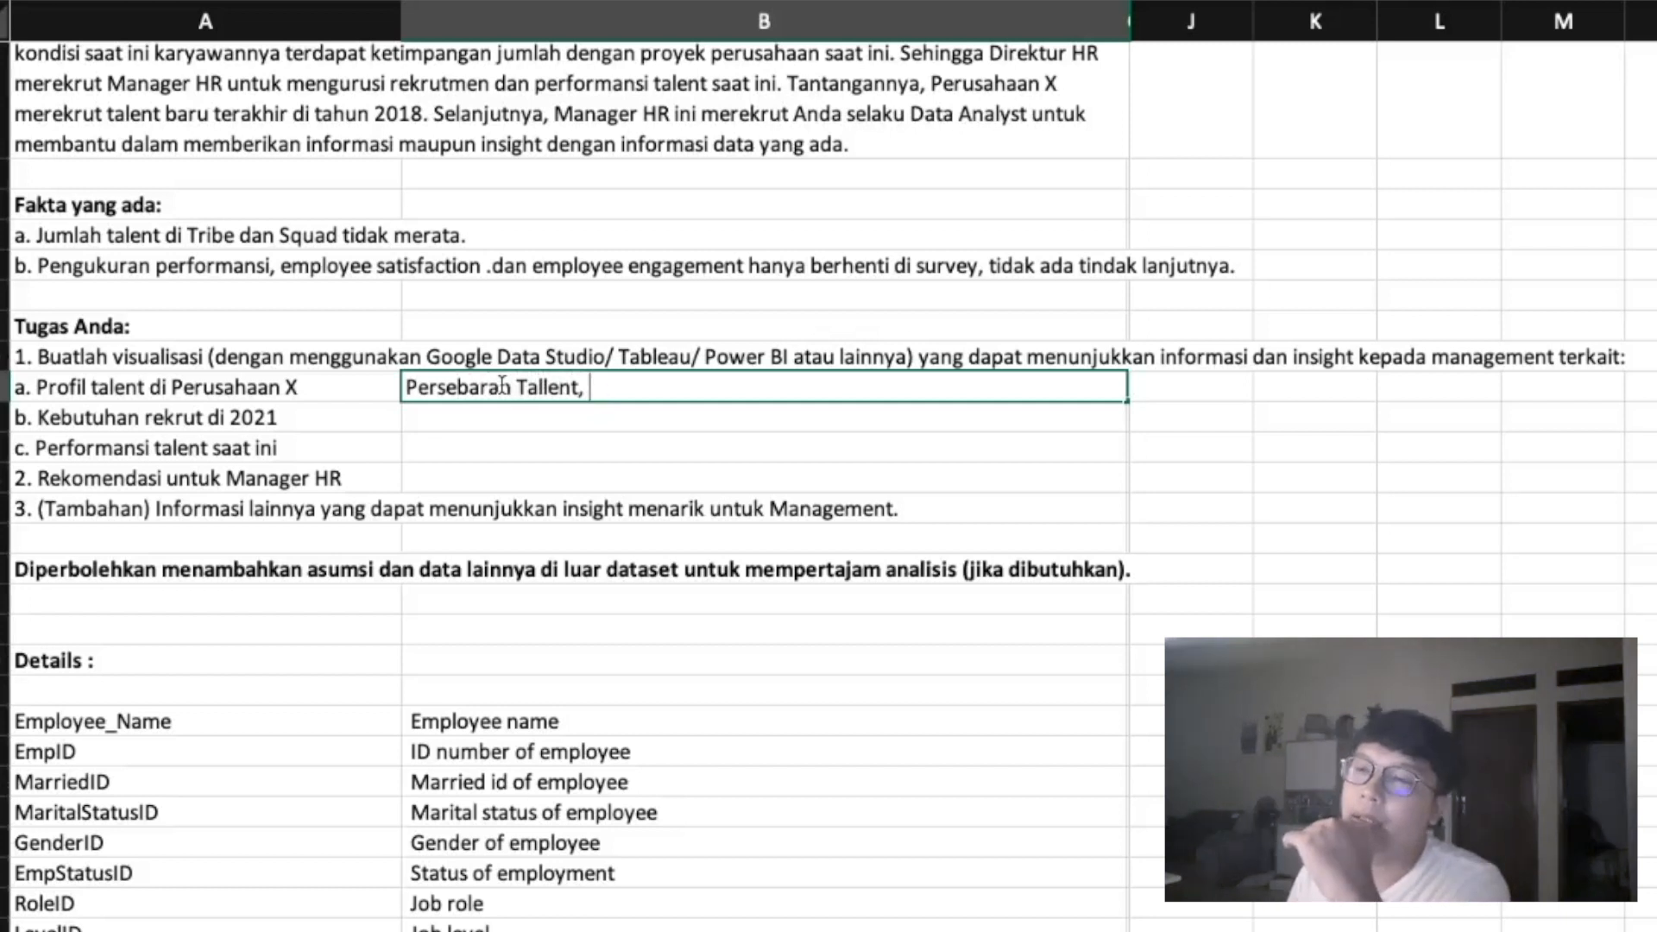
{"action": "type", "text": "rete"}
{"action": "key", "text": "BackSpace"}
{"action": "key", "text": "BackSpace"}
{"action": "key", "text": "BackSpace"}
{"action": "key", "text": "BackSpace"}
{"action": "key", "text": "BackSpace"}
{"action": "key", "text": "BackSpace"}
{"action": "key", "text": "Return"}
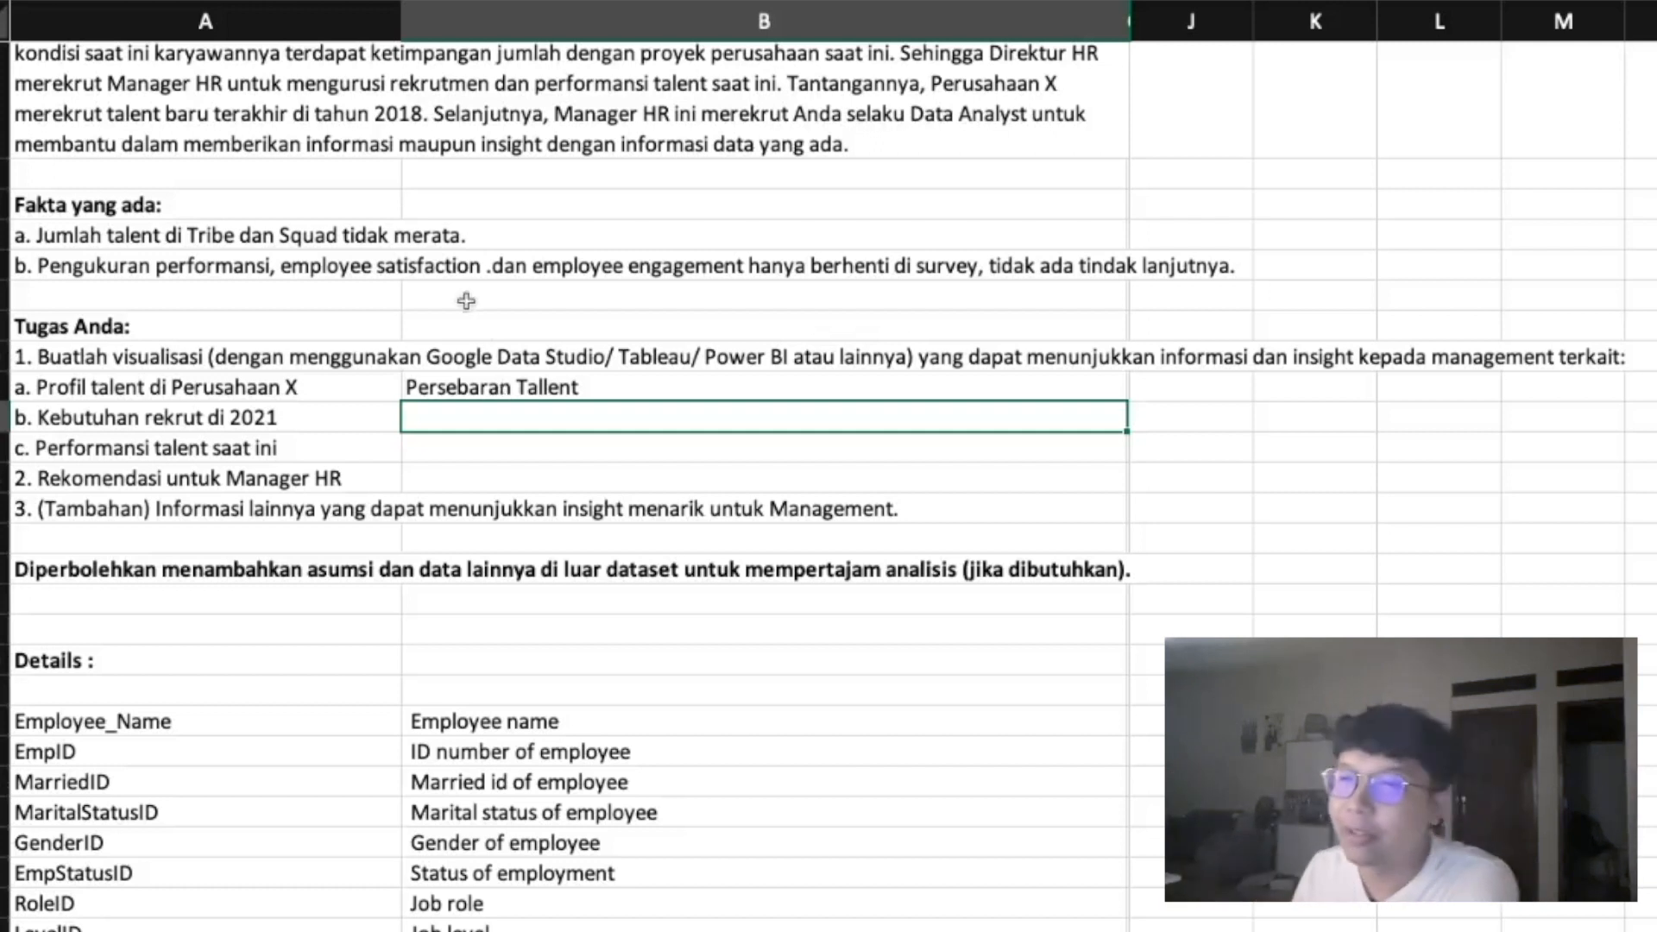
Review the 2021 recruitment and talent performance tasks, the additional-insight task and the rule on adding assumptions and outside data
{"action": "left_click", "coordinate": [502, 371]}
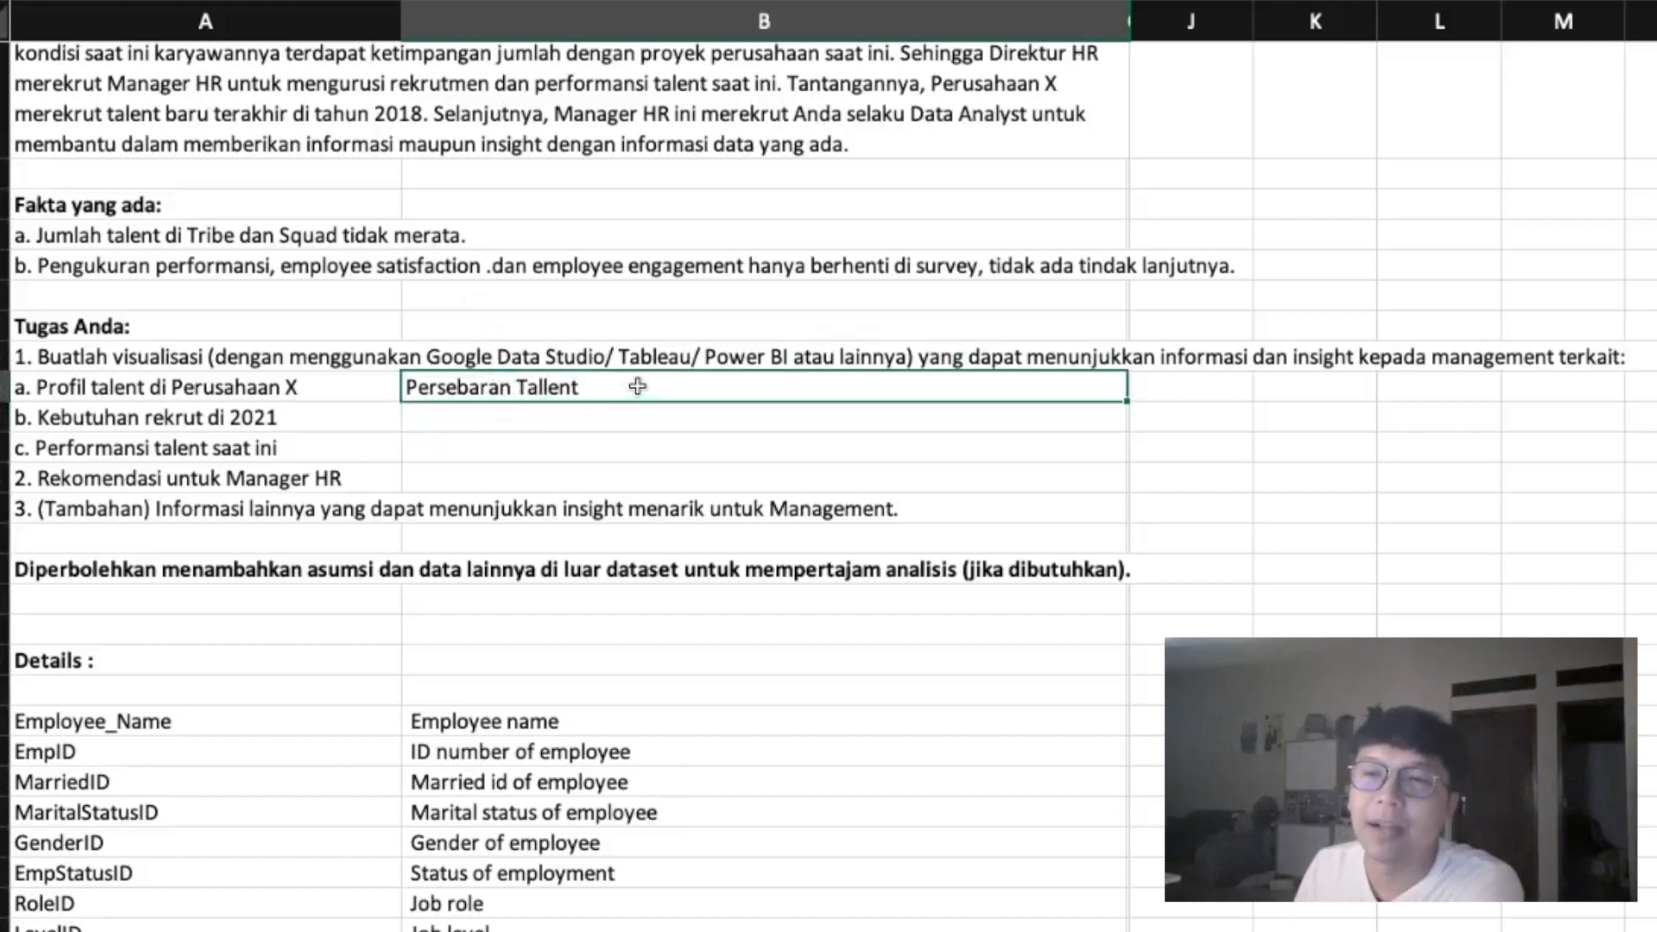
{"action": "left_click", "coordinate": [390, 475]}
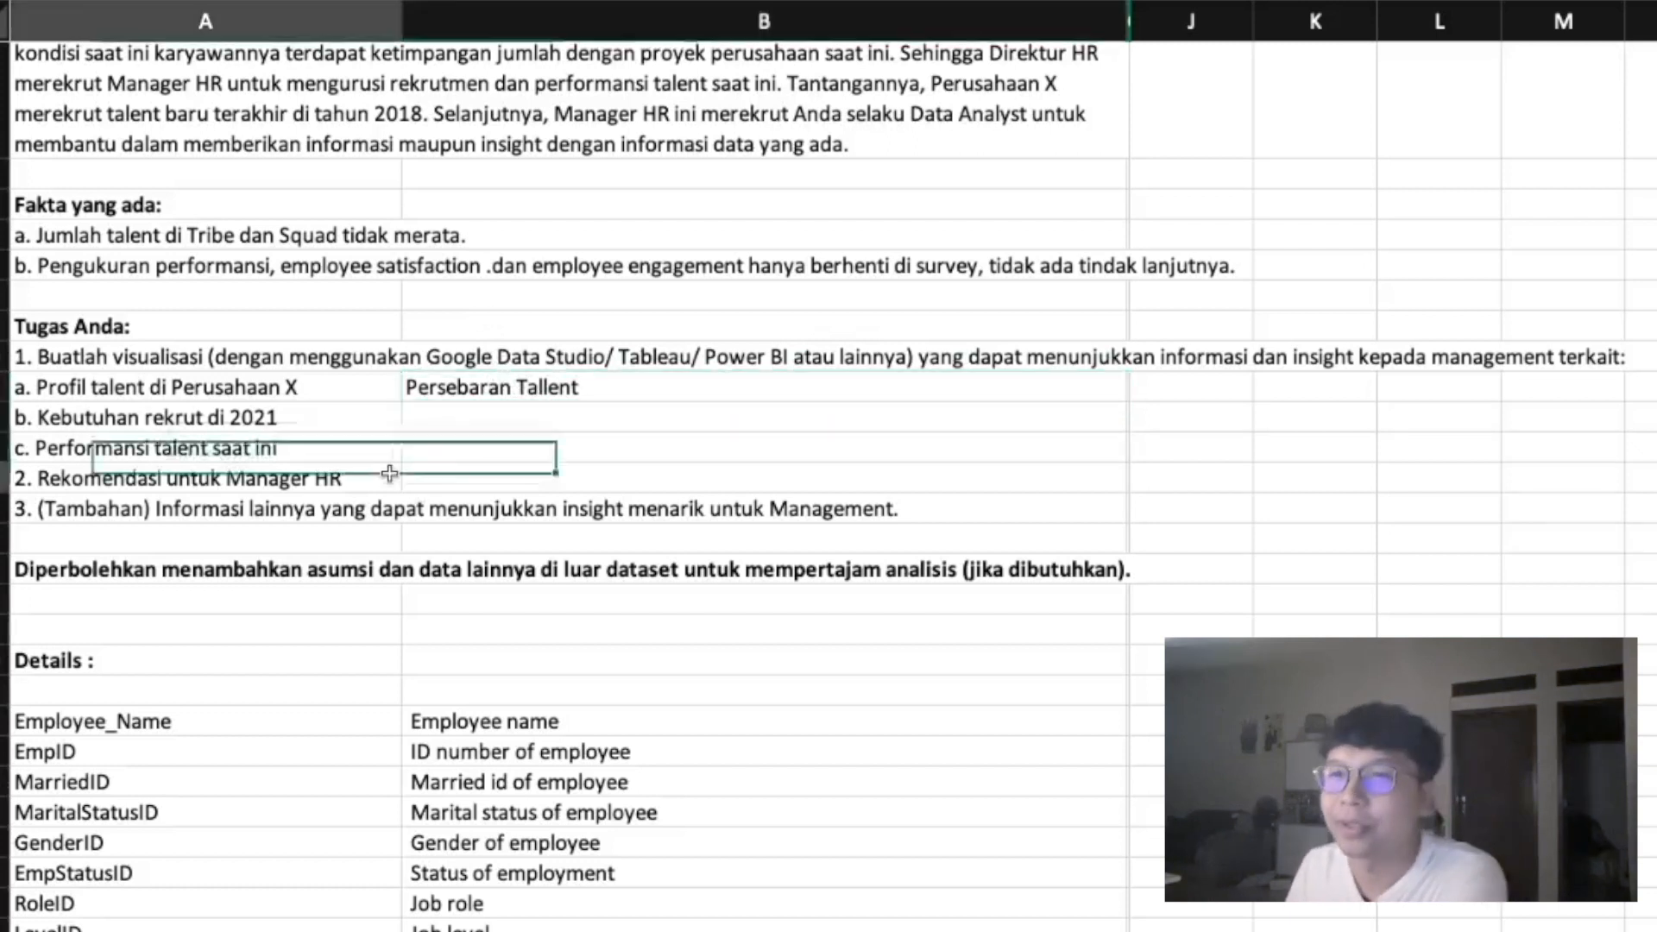
{"action": "left_click", "coordinate": [263, 419]}
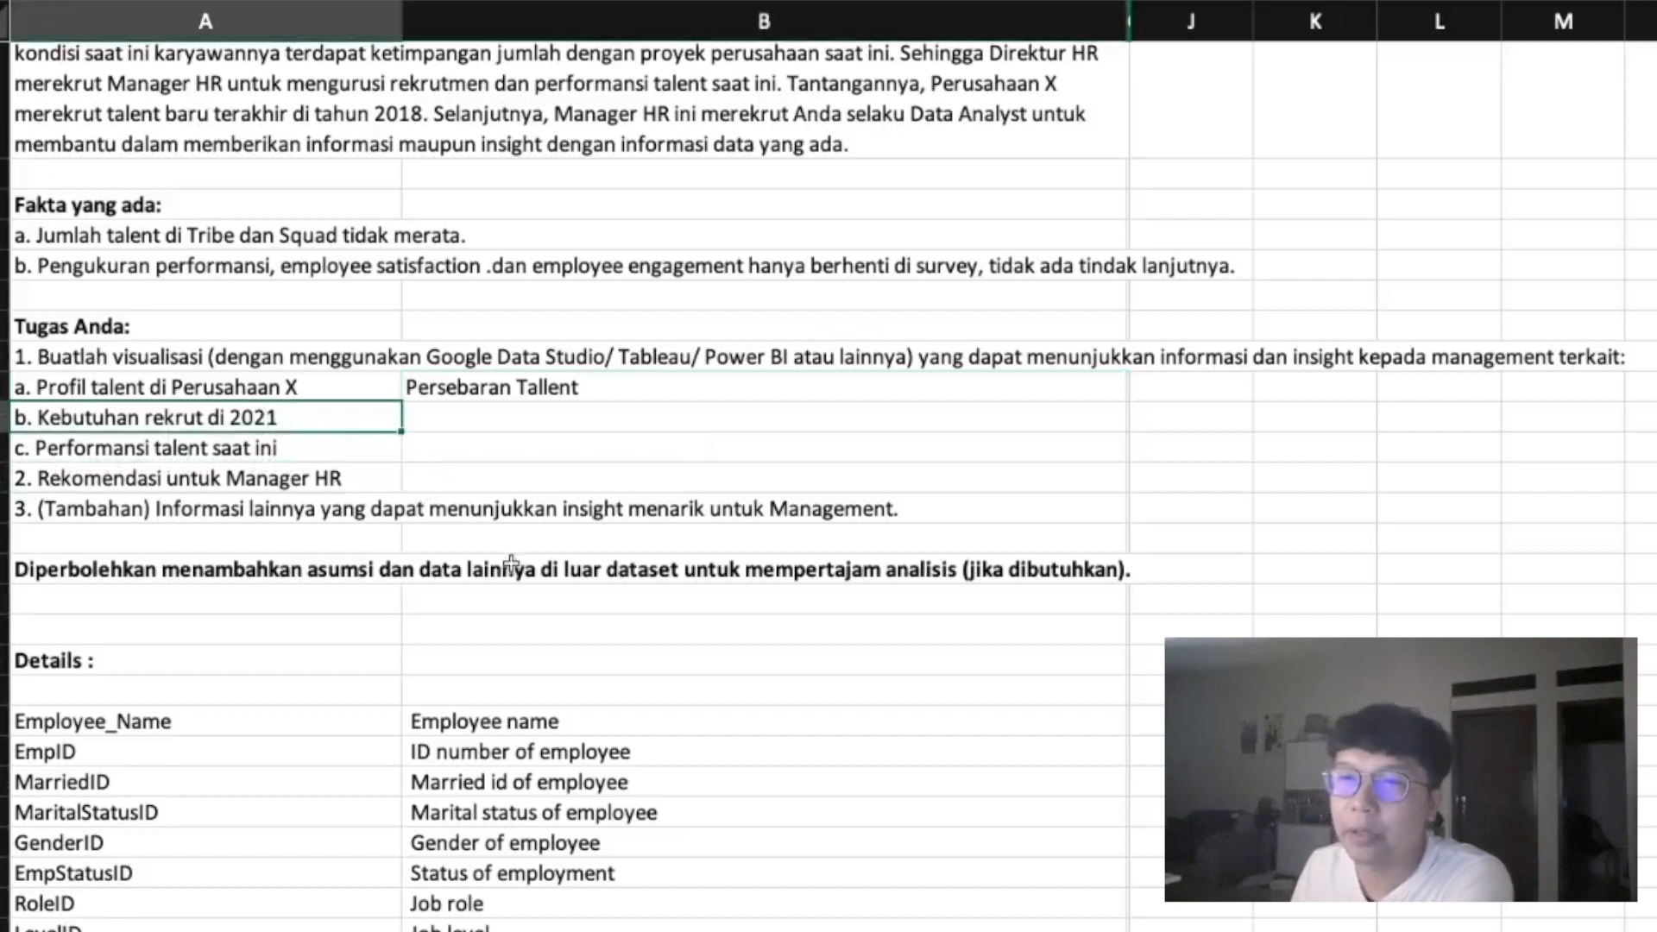
{"action": "left_click", "coordinate": [492, 417]}
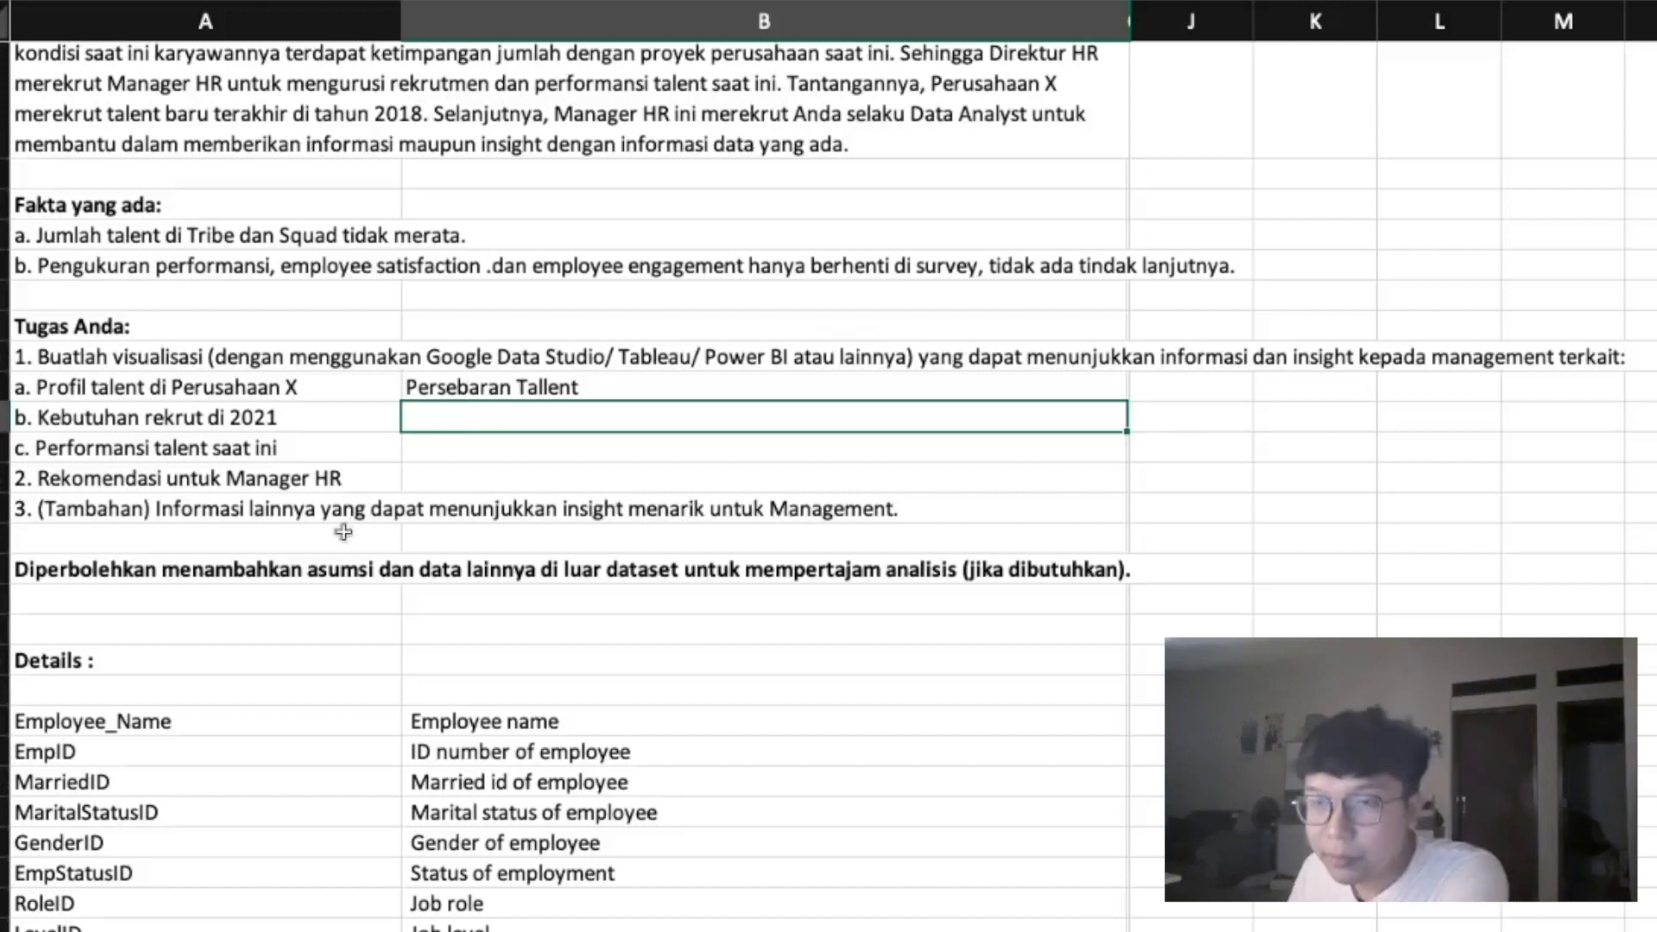
{"action": "left_click", "coordinate": [165, 569]}
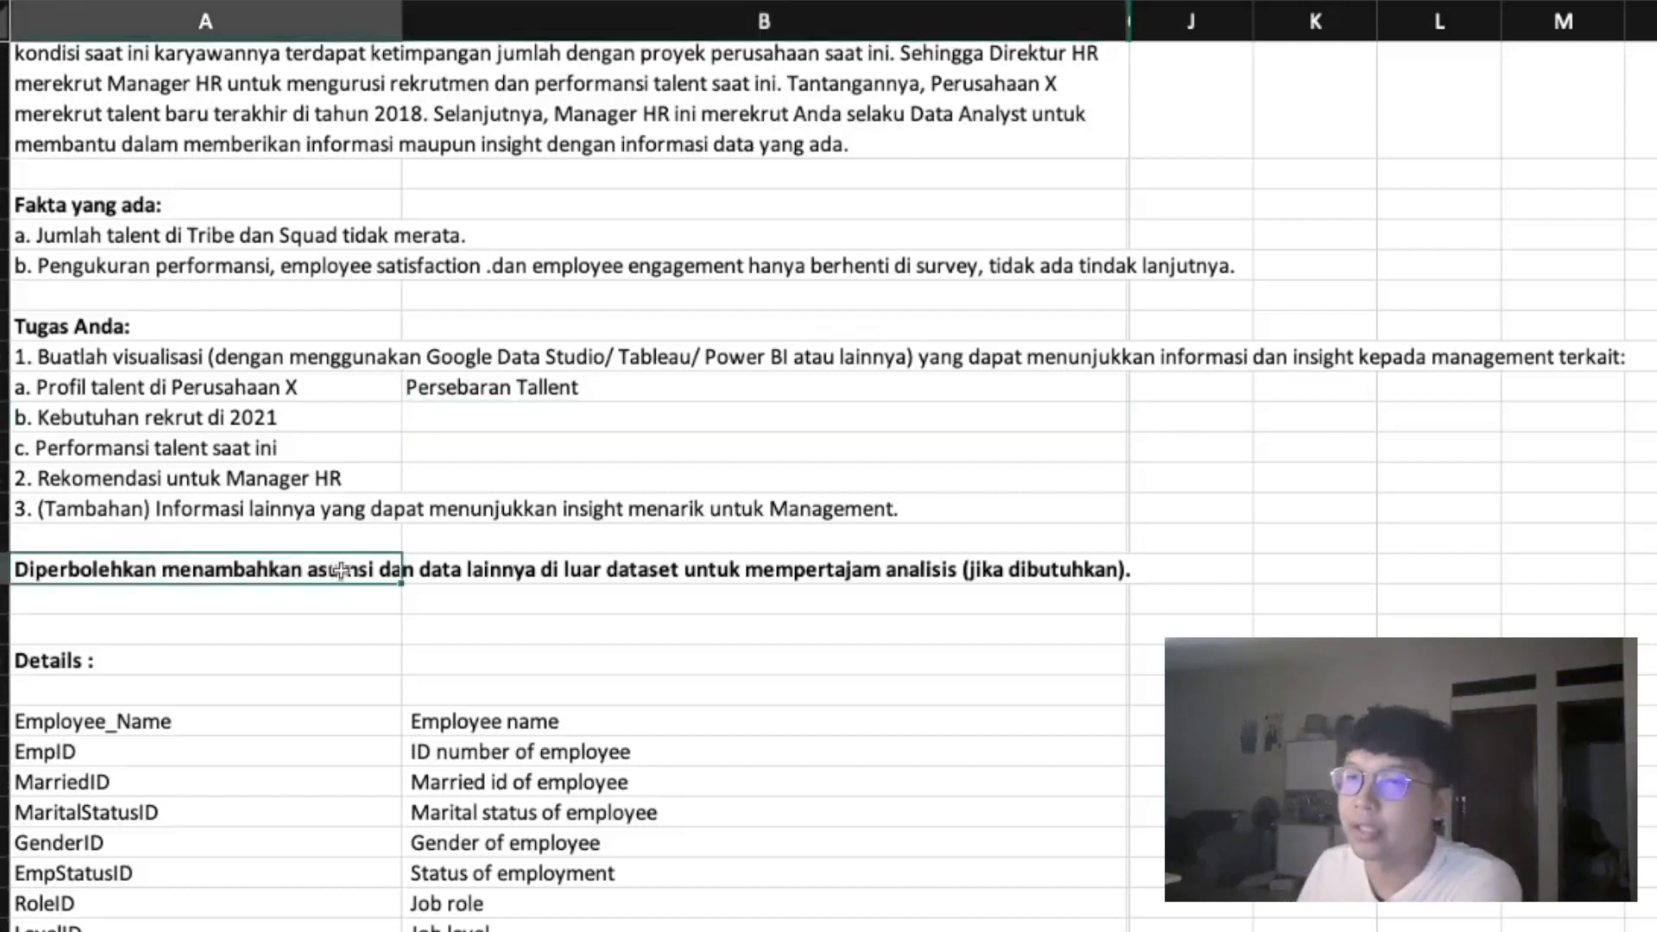
{"action": "left_click", "coordinate": [492, 392]}
{"action": "left_click", "coordinate": [518, 428]}
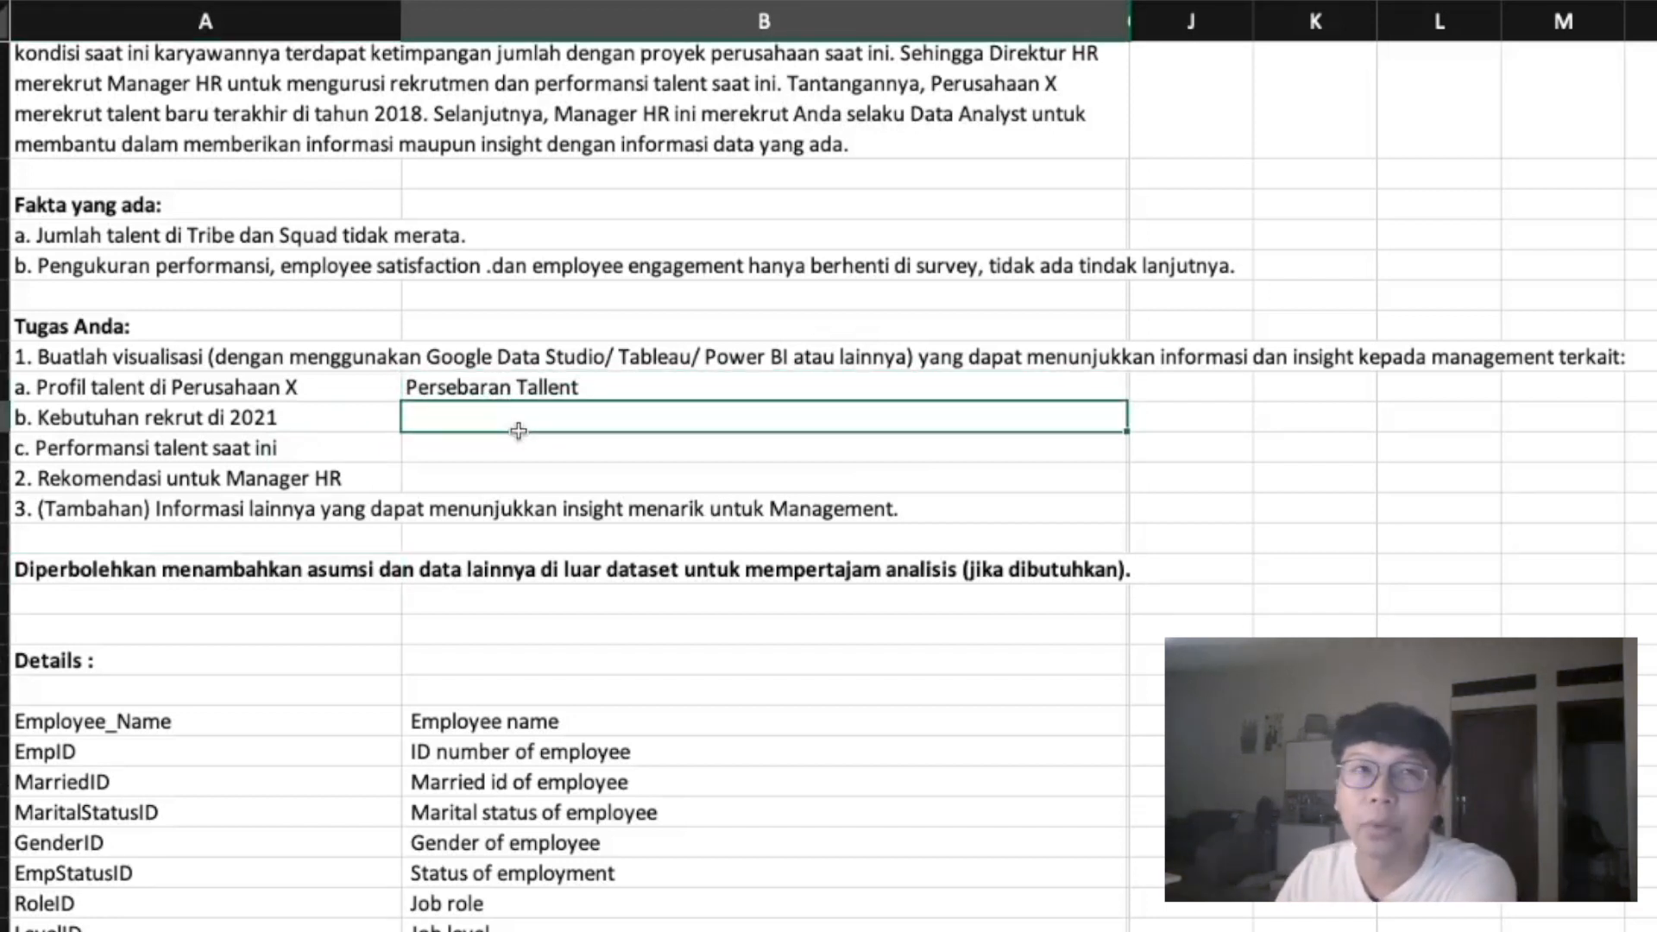
{"action": "scroll", "coordinate": [518, 429], "scroll_direction": "up", "scroll_amount": 3}
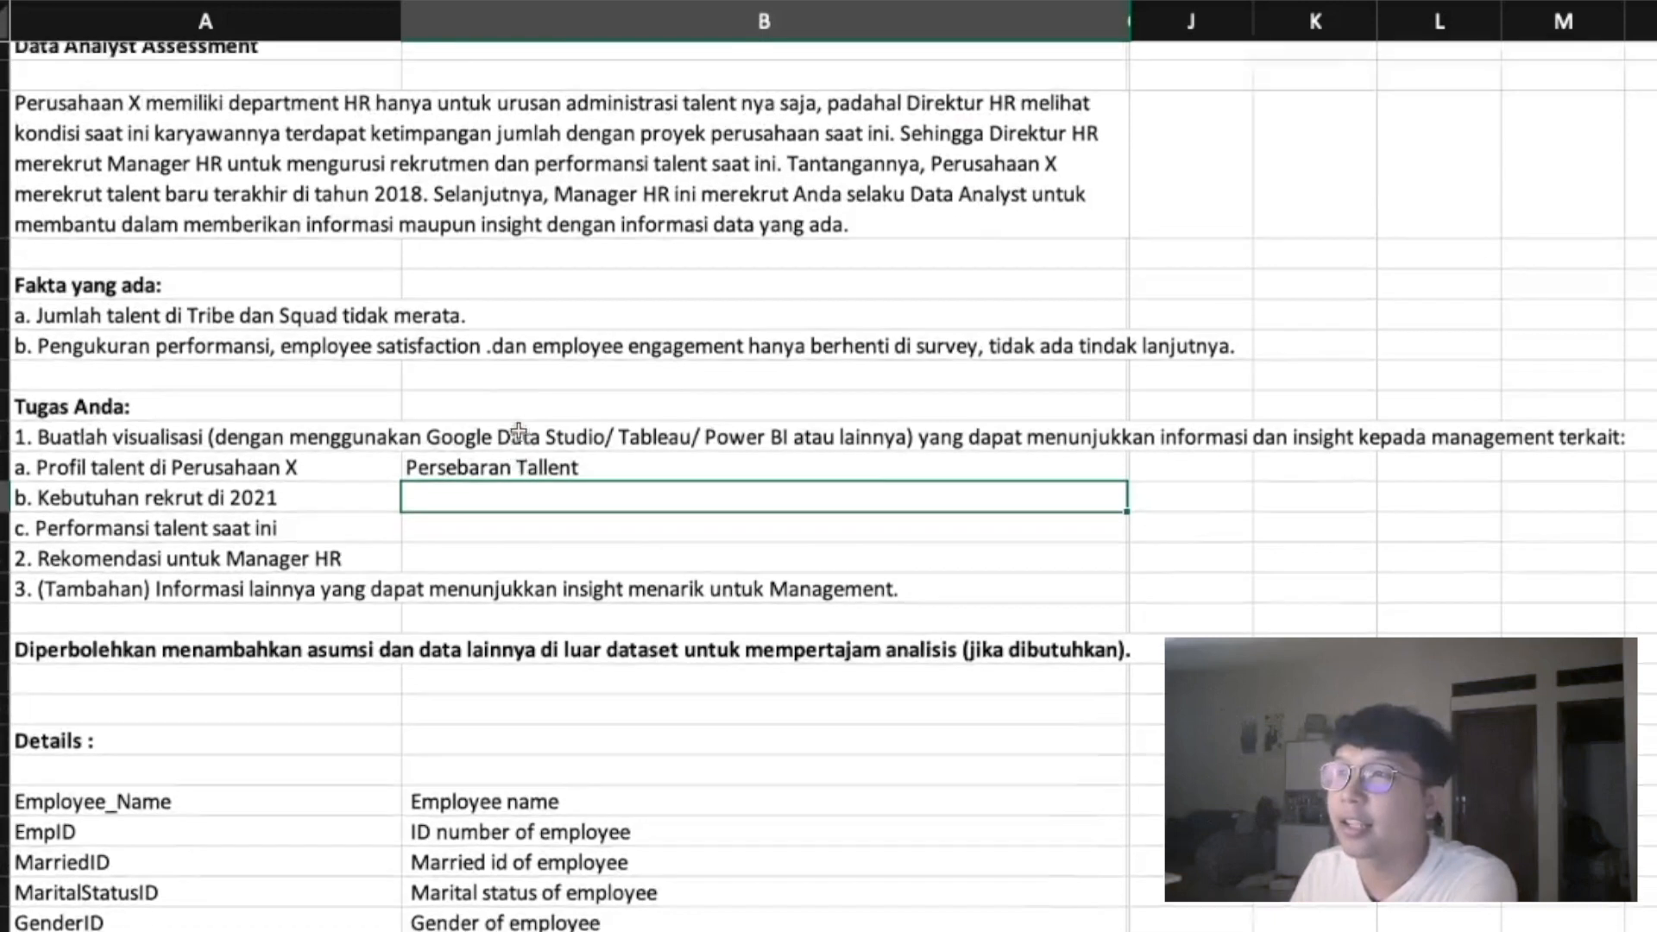
{"action": "scroll", "coordinate": [348, 471], "scroll_direction": "down", "scroll_amount": 3}
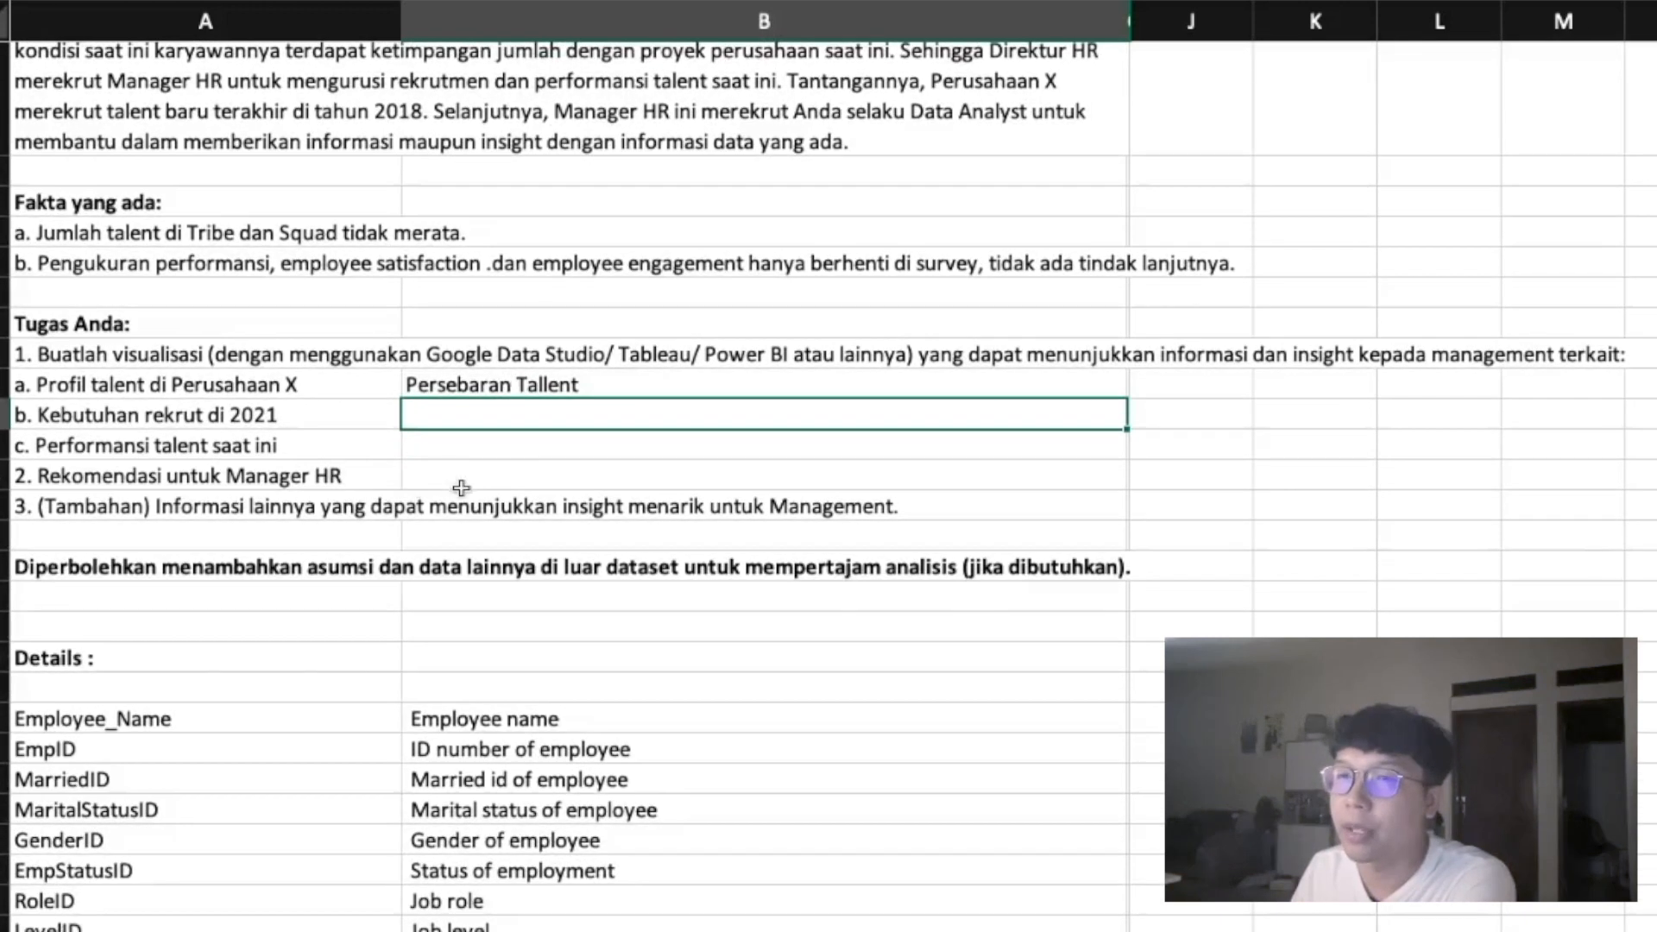
{"action": "scroll", "coordinate": [461, 488], "scroll_direction": "down", "scroll_amount": 1}
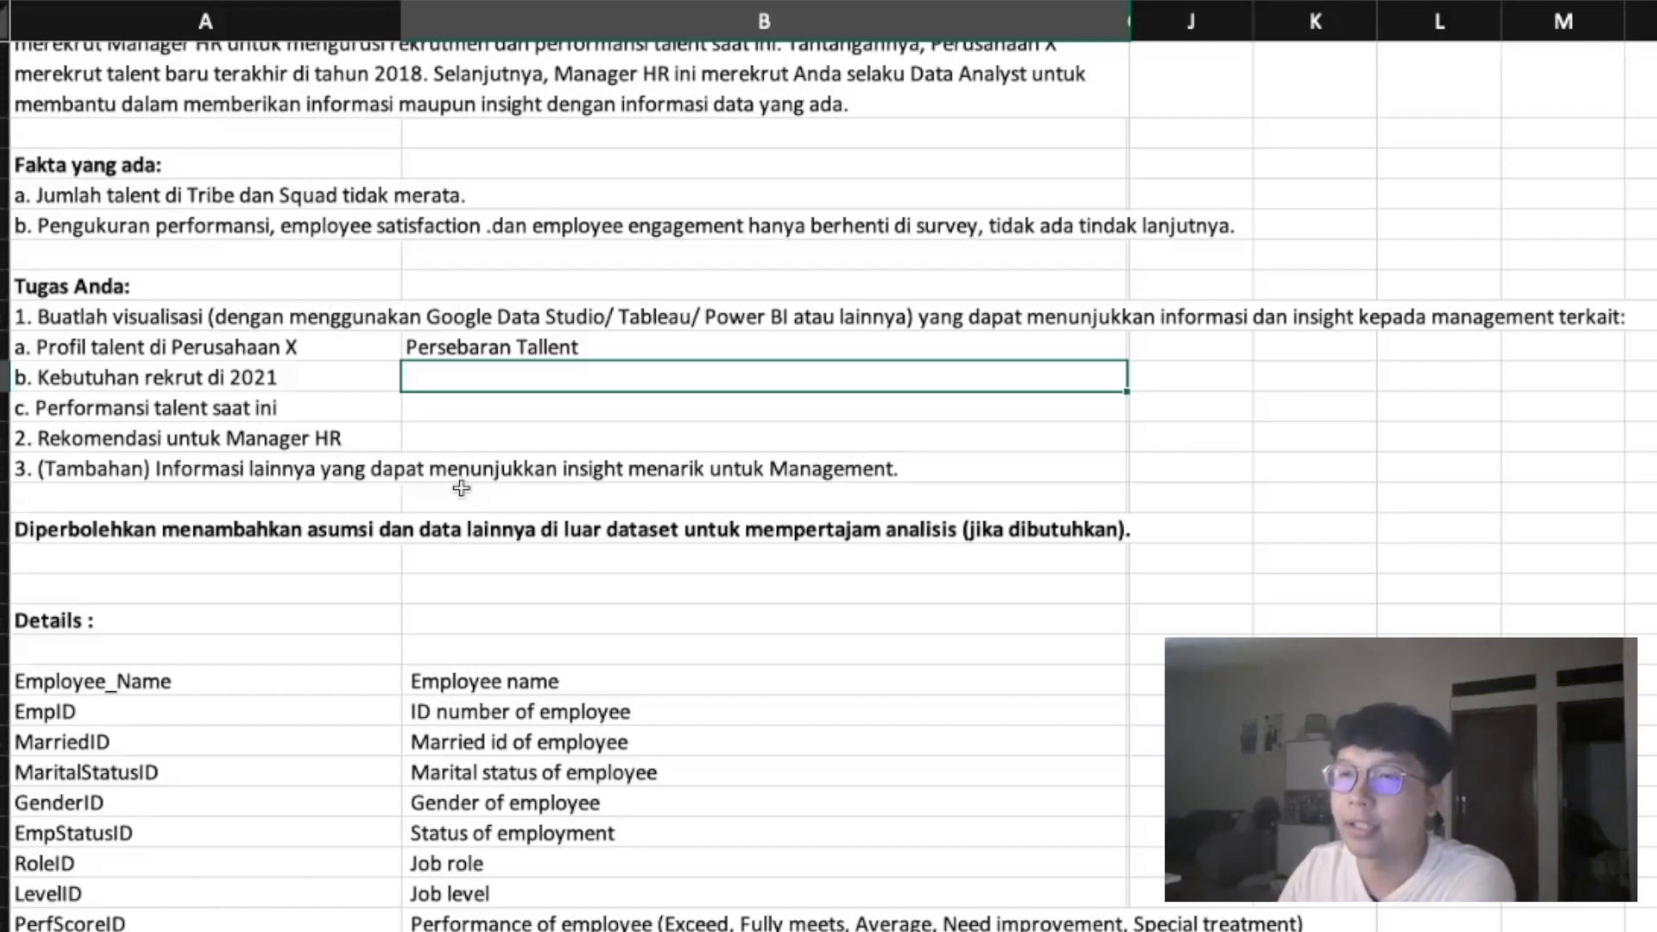
{"action": "left_click", "coordinate": [434, 405]}
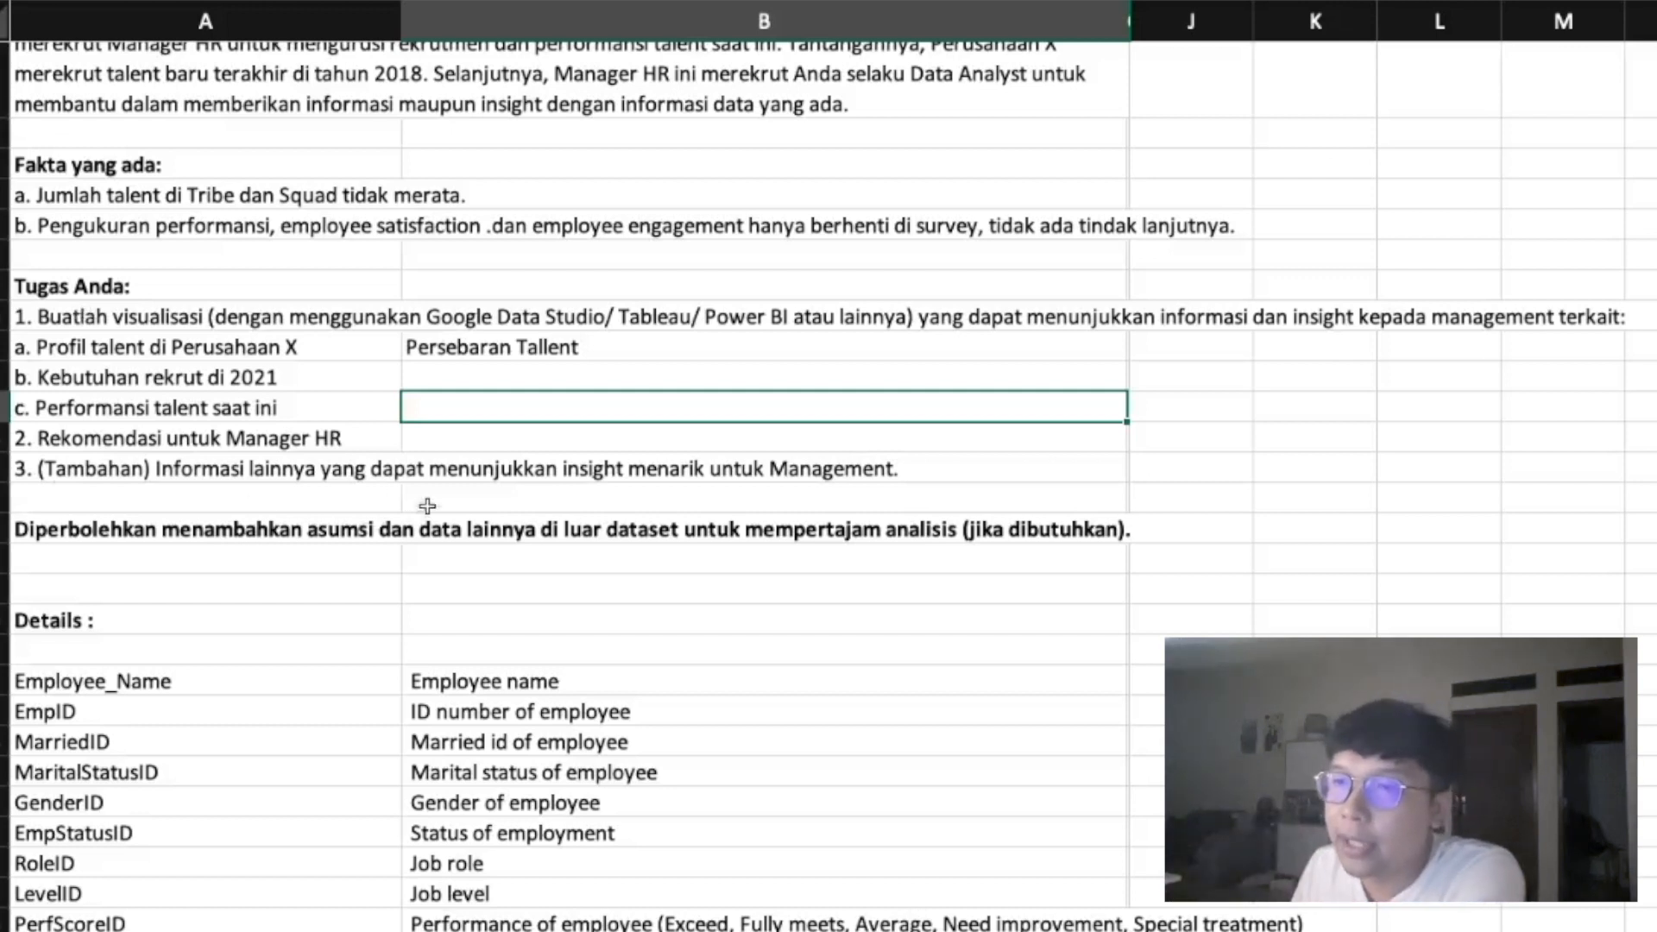
{"action": "left_click", "coordinate": [362, 473]}
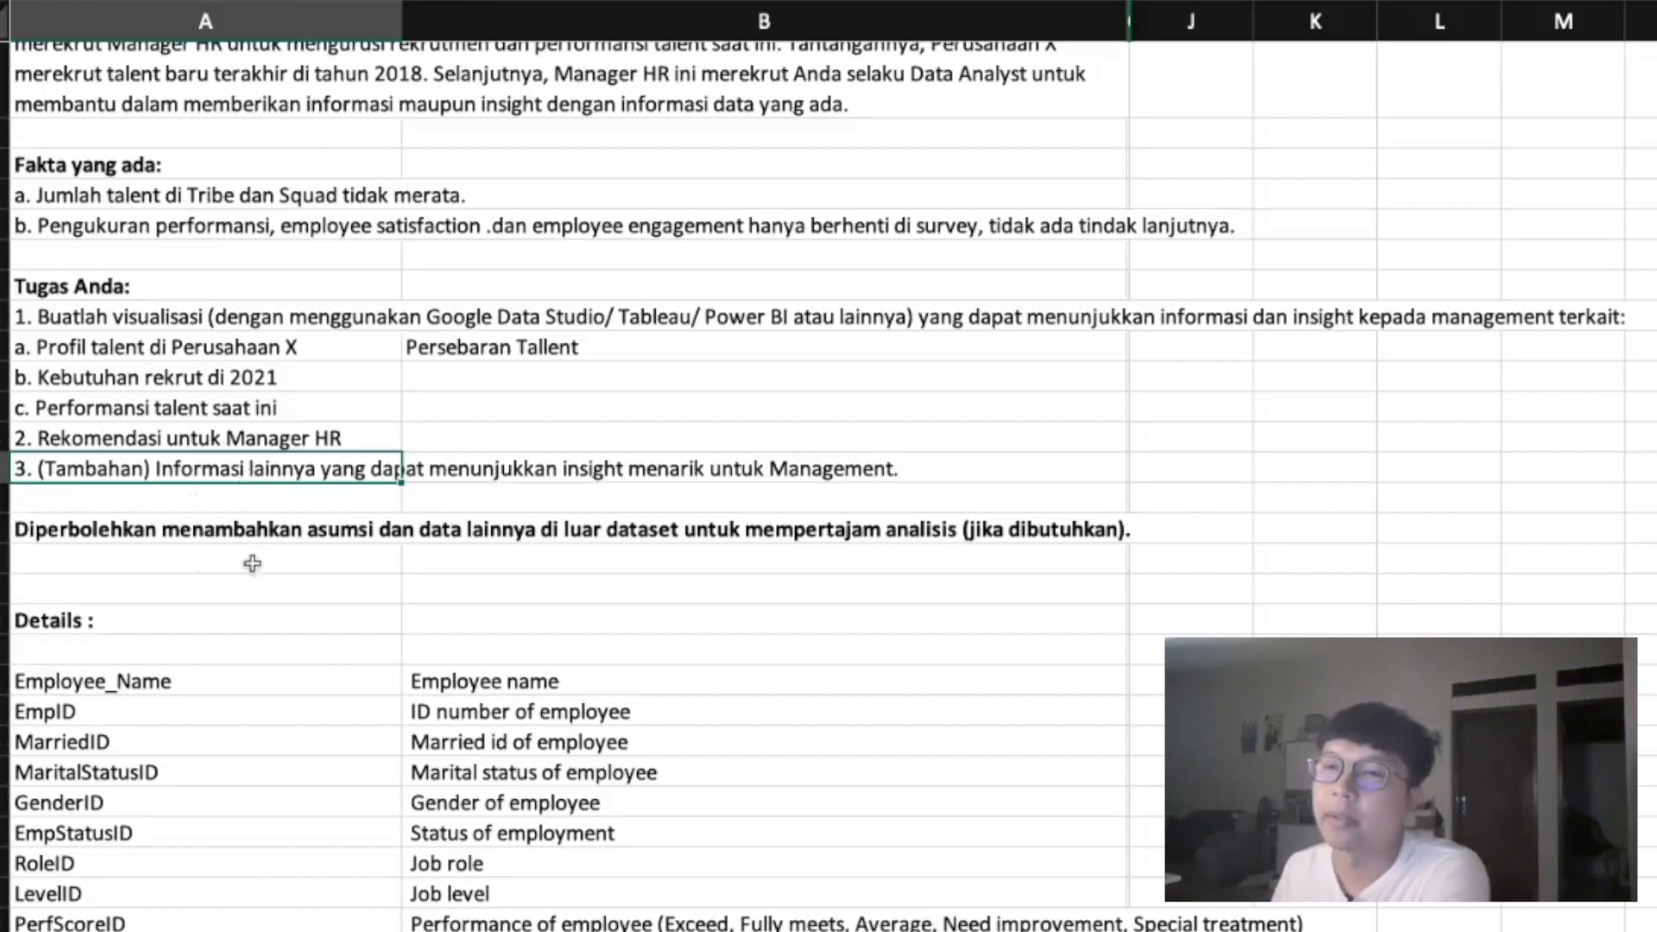
Examine the dataset field descriptions under Details, from Employee_Name to Absences, and compare them with the assessment tasks
{"action": "scroll", "coordinate": [241, 557], "scroll_direction": "down", "scroll_amount": 3}
{"action": "scroll", "coordinate": [233, 535], "scroll_direction": "down", "scroll_amount": 3}
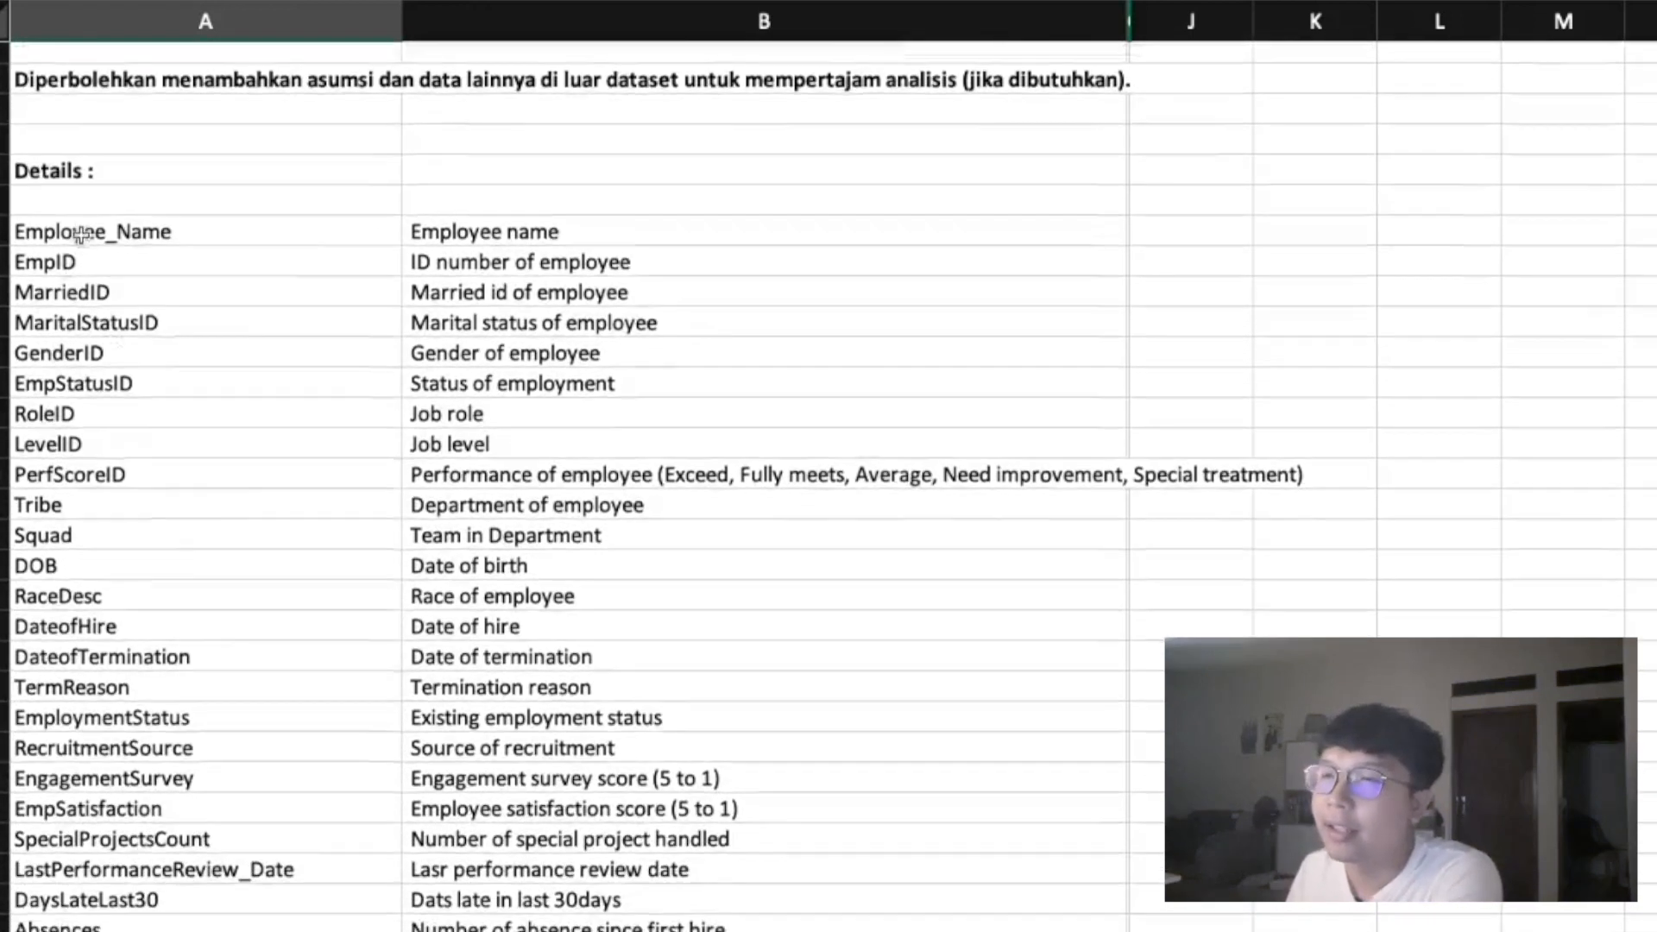
{"action": "scroll", "coordinate": [79, 235], "scroll_direction": "down", "scroll_amount": 2}
{"action": "scroll", "coordinate": [147, 325], "scroll_direction": "up", "scroll_amount": 1}
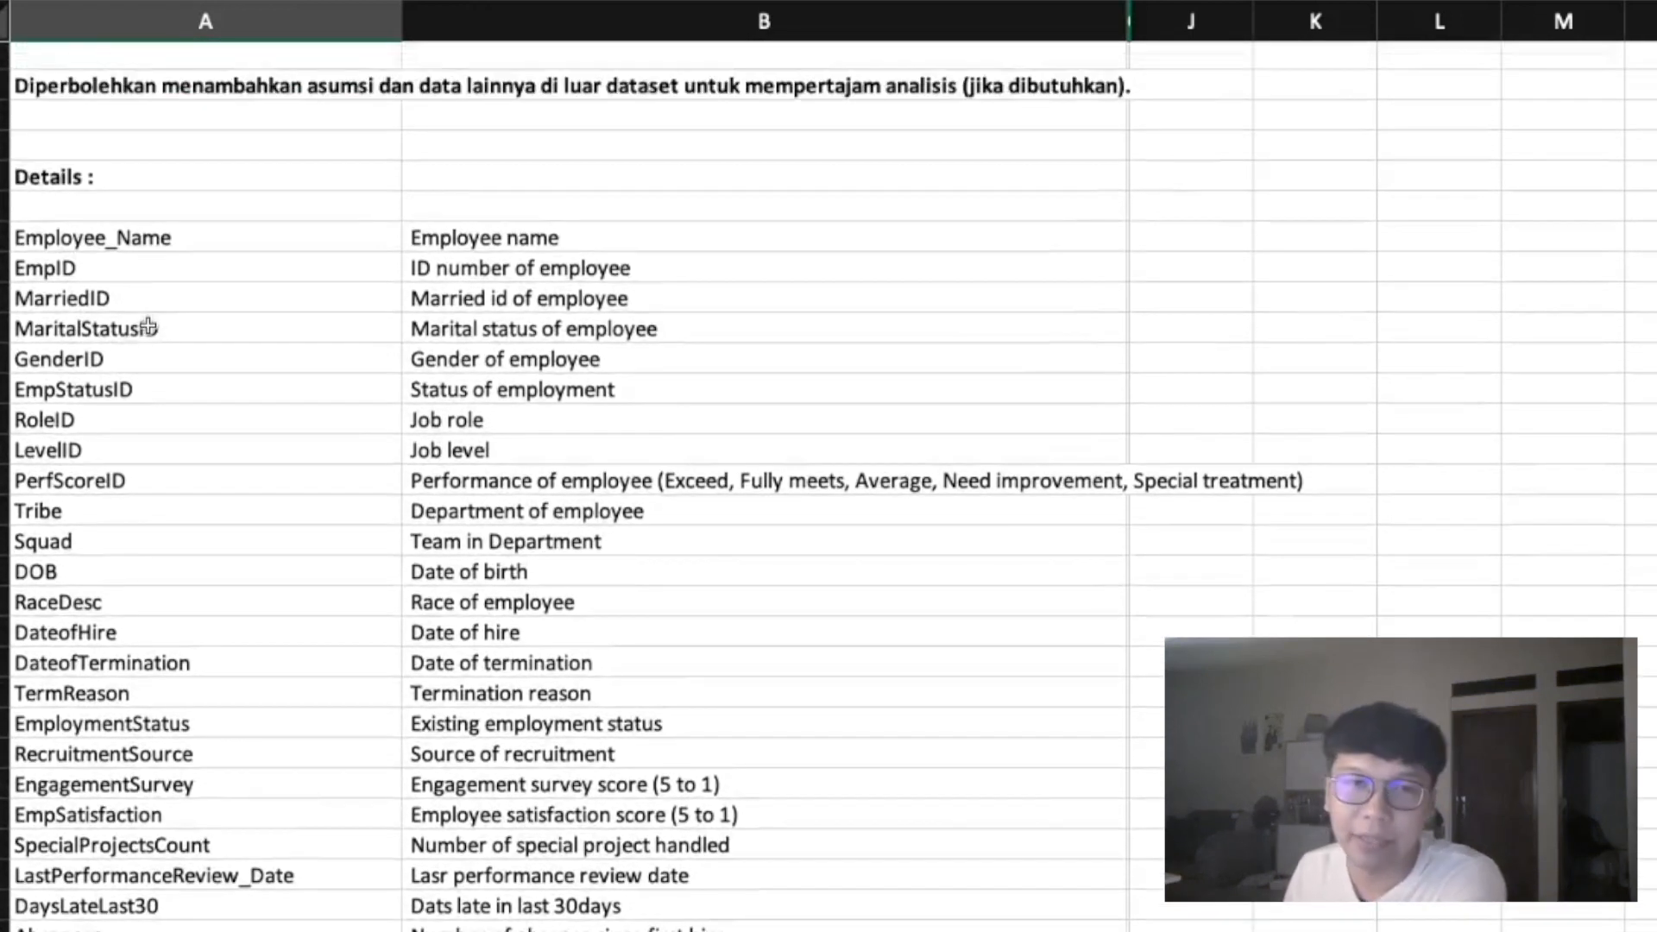
{"action": "scroll", "coordinate": [172, 423], "scroll_direction": "down", "scroll_amount": 3}
{"action": "scroll", "coordinate": [177, 427], "scroll_direction": "up", "scroll_amount": 6}
{"action": "scroll", "coordinate": [177, 418], "scroll_direction": "down", "scroll_amount": 5}
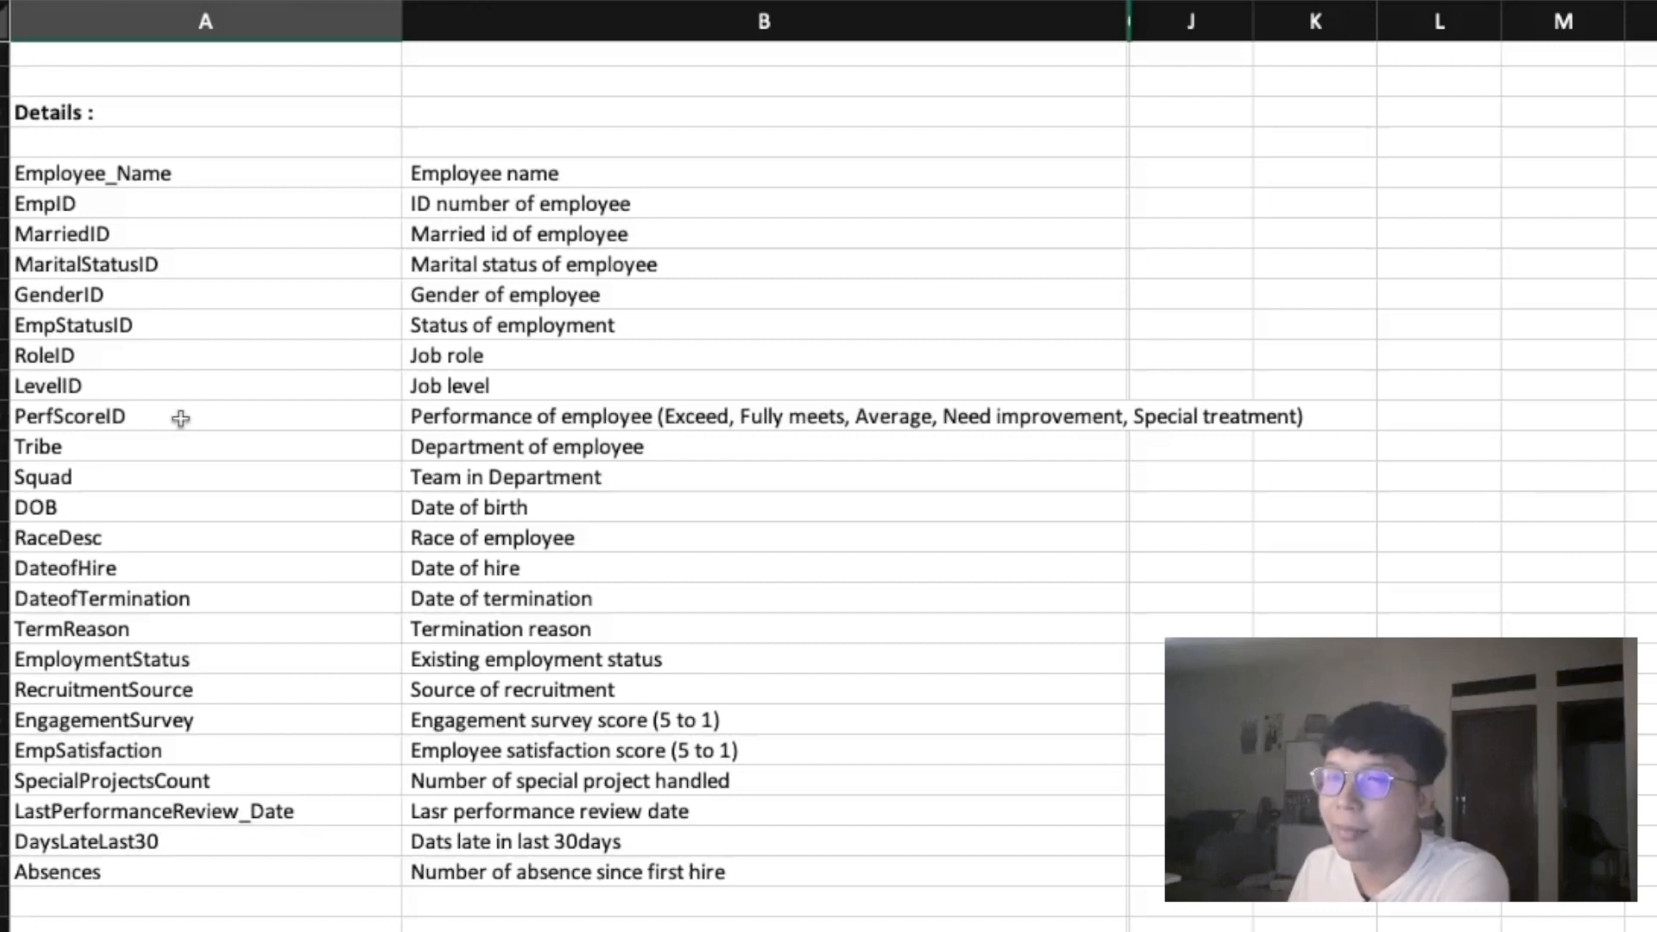
{"action": "scroll", "coordinate": [180, 419], "scroll_direction": "up", "scroll_amount": 7}
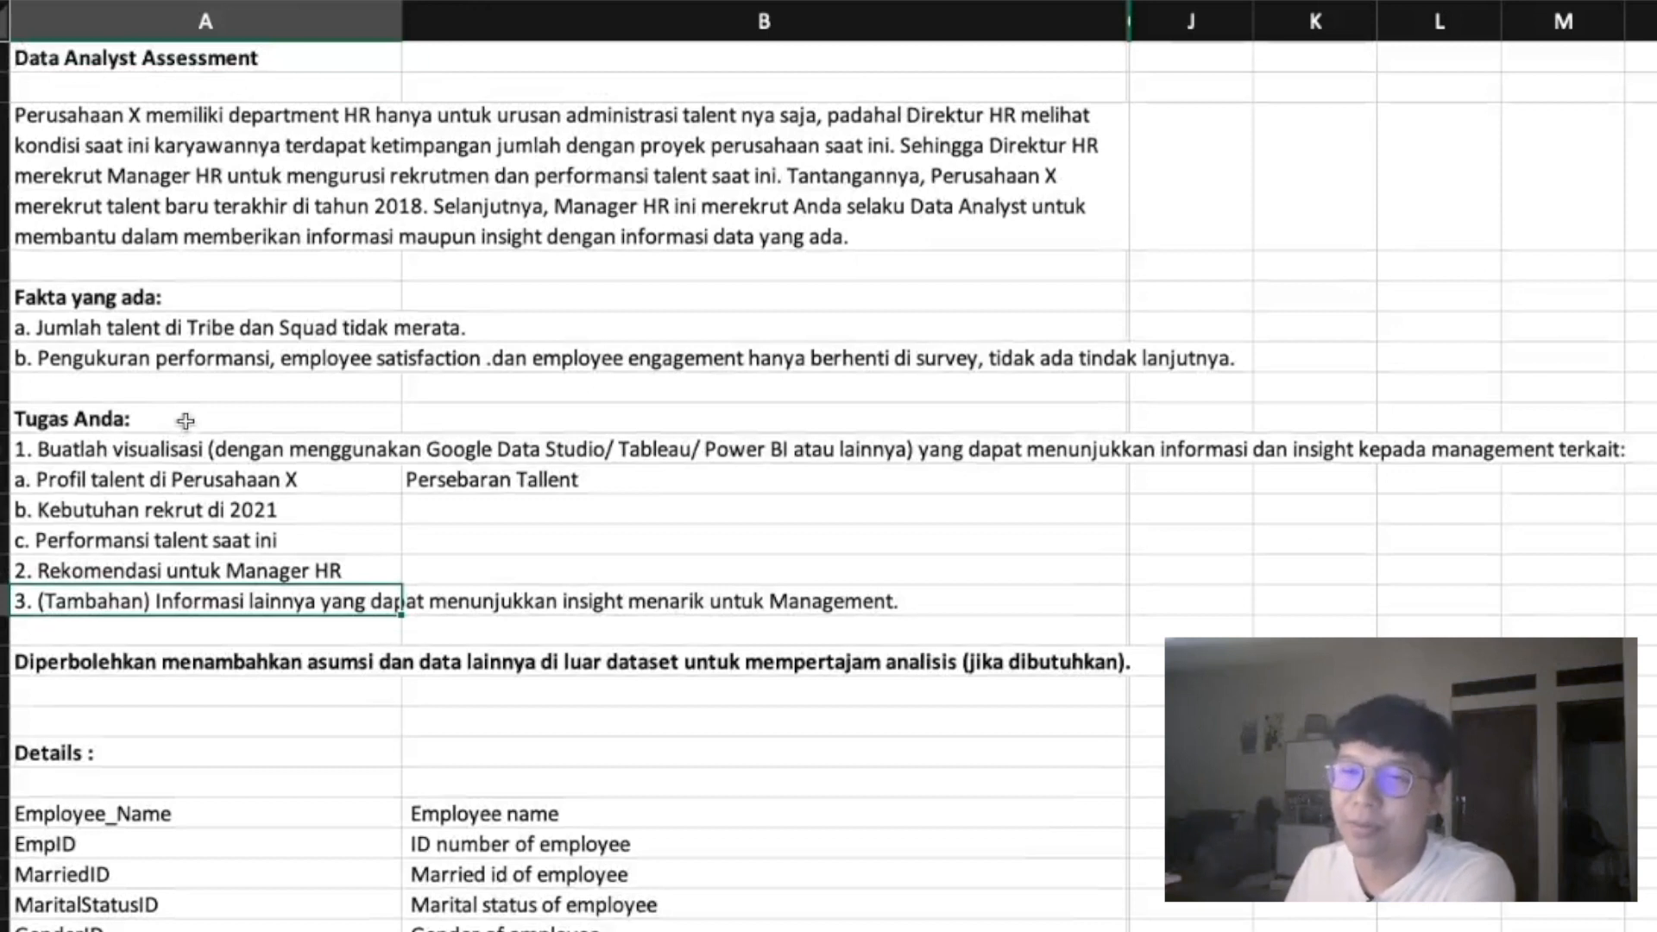
{"action": "scroll", "coordinate": [185, 423], "scroll_direction": "down", "scroll_amount": 7}
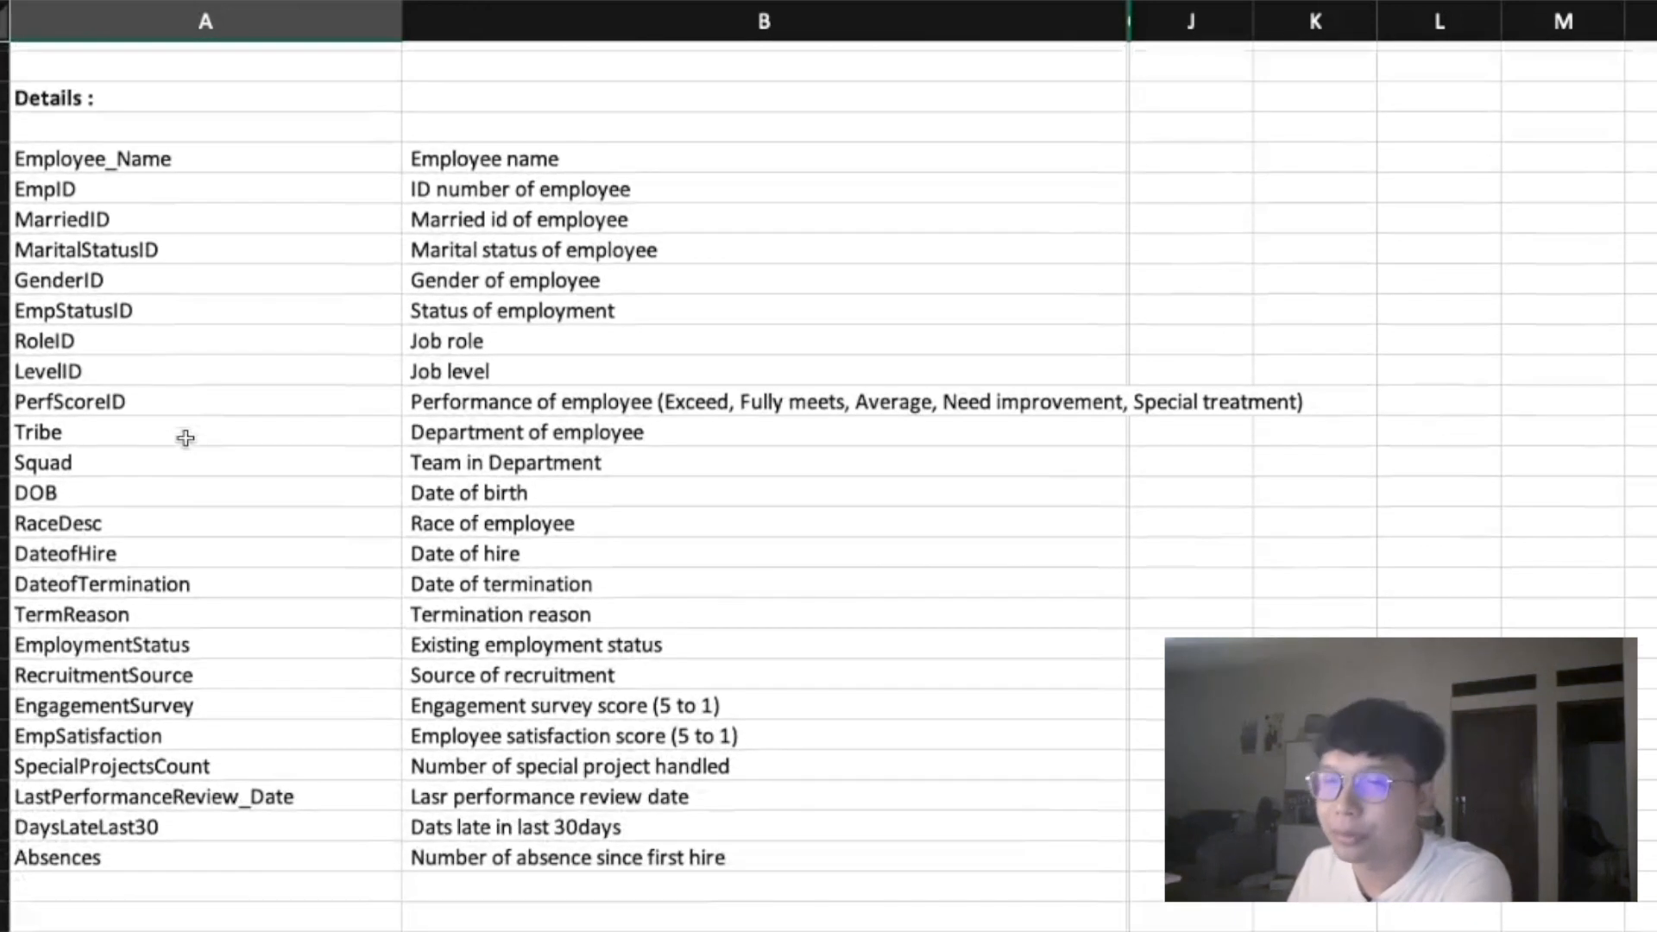
{"action": "scroll", "coordinate": [186, 438], "scroll_direction": "down", "scroll_amount": 1}
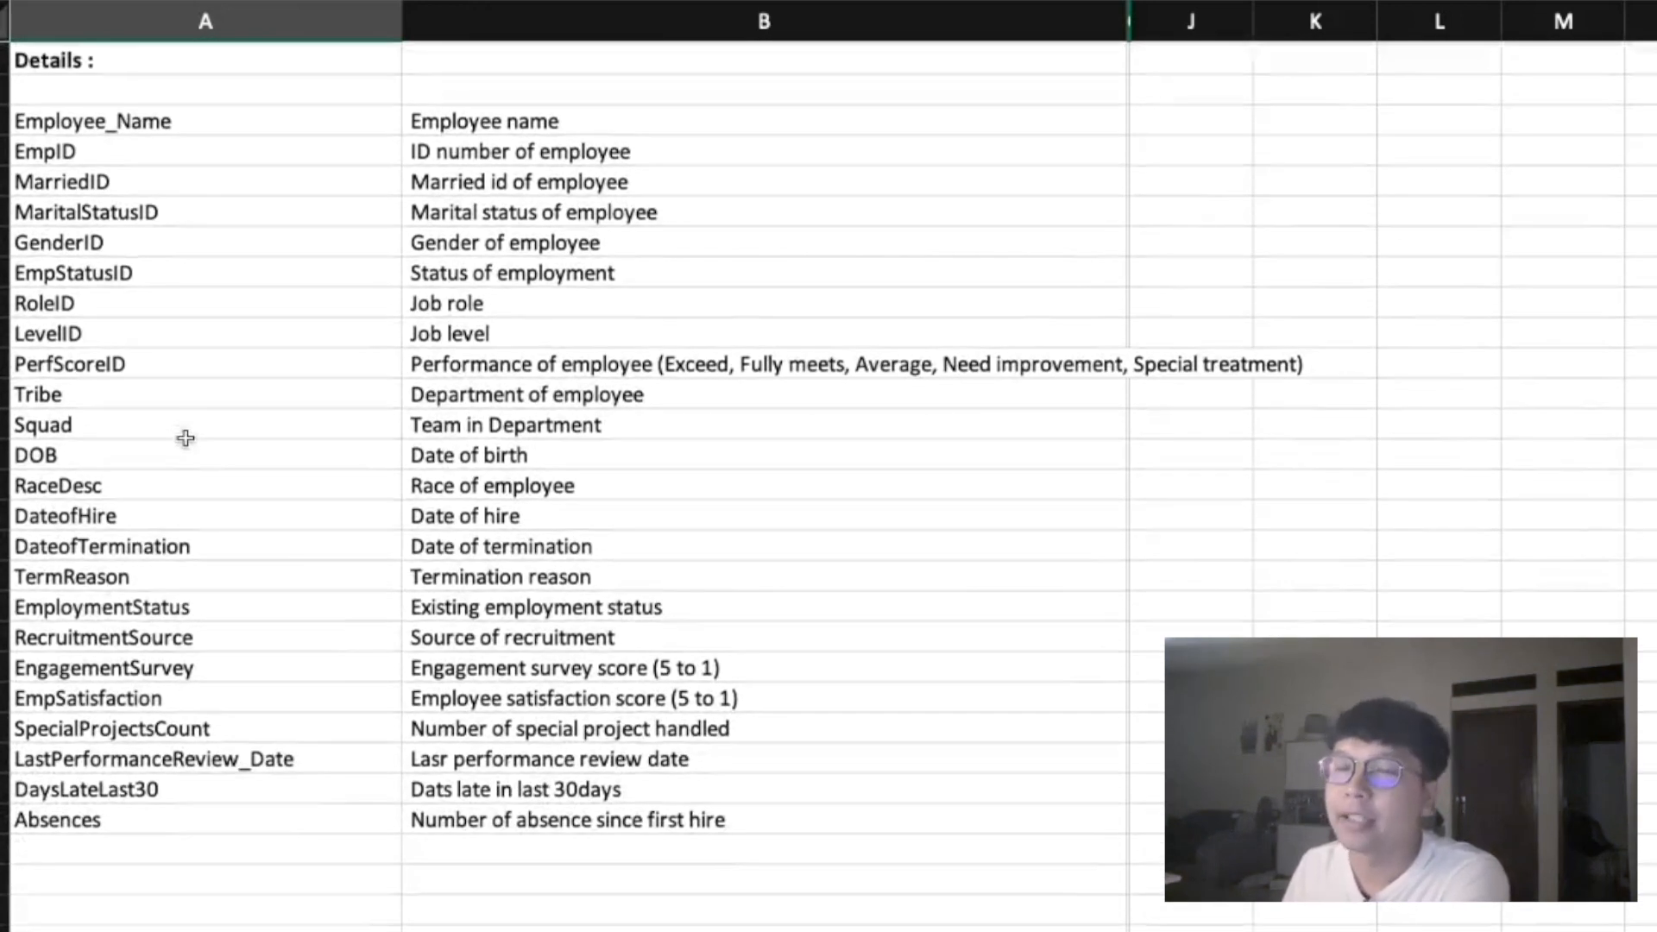
{"action": "scroll", "coordinate": [185, 437], "scroll_direction": "up", "scroll_amount": 1}
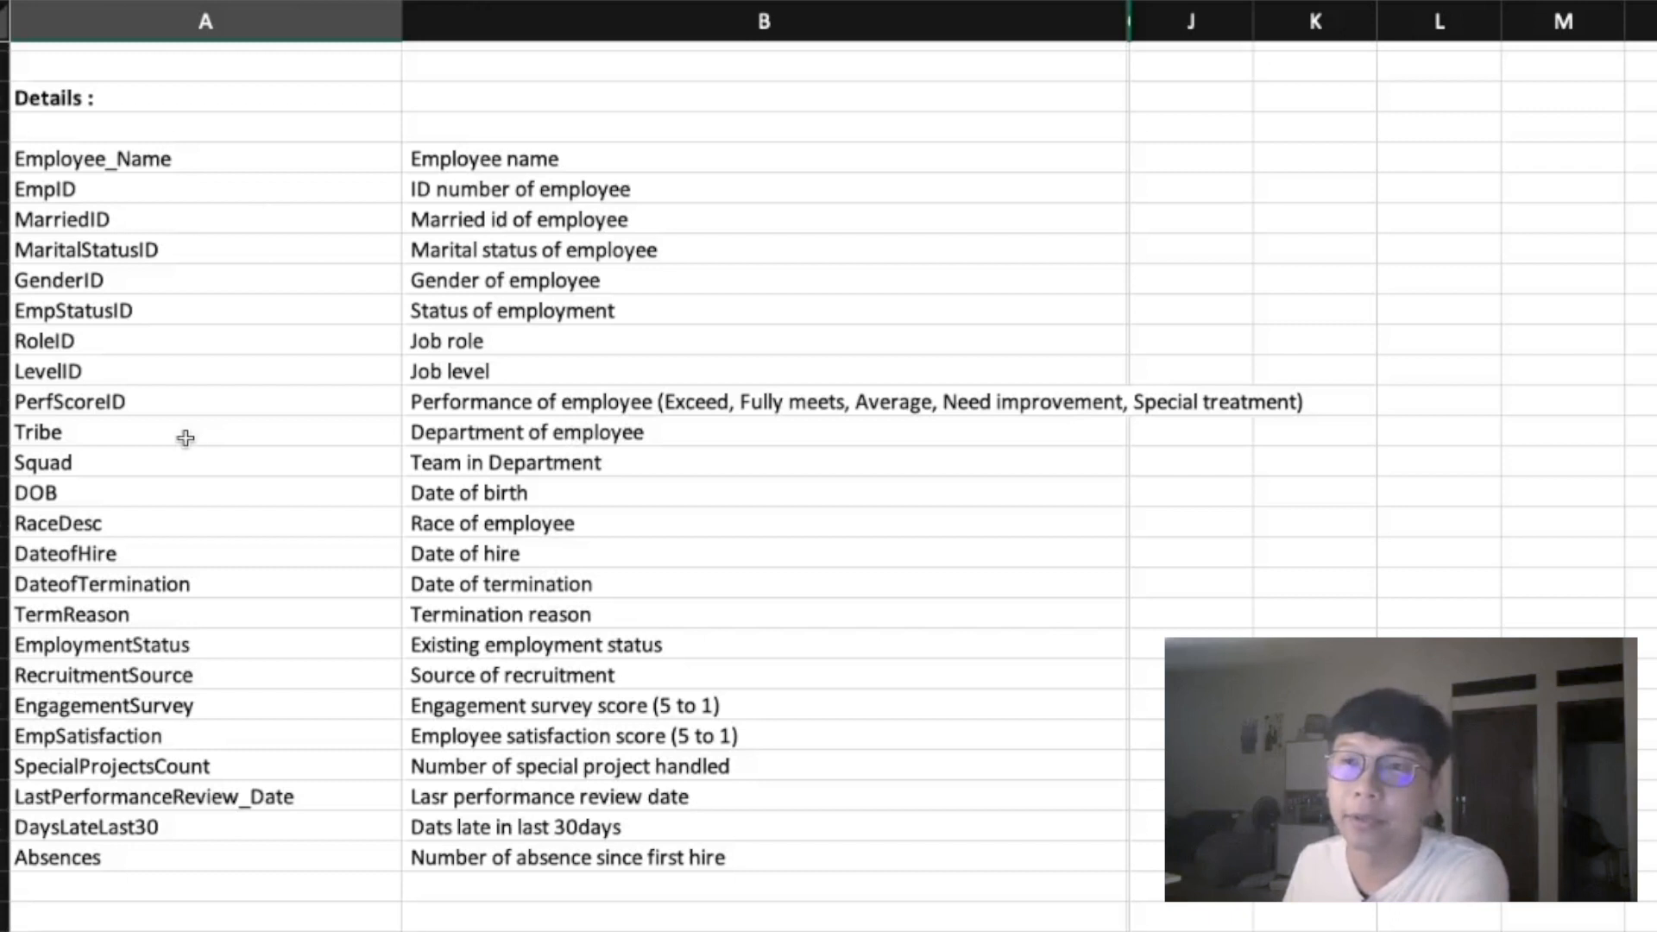
{"action": "left_click", "coordinate": [102, 164]}
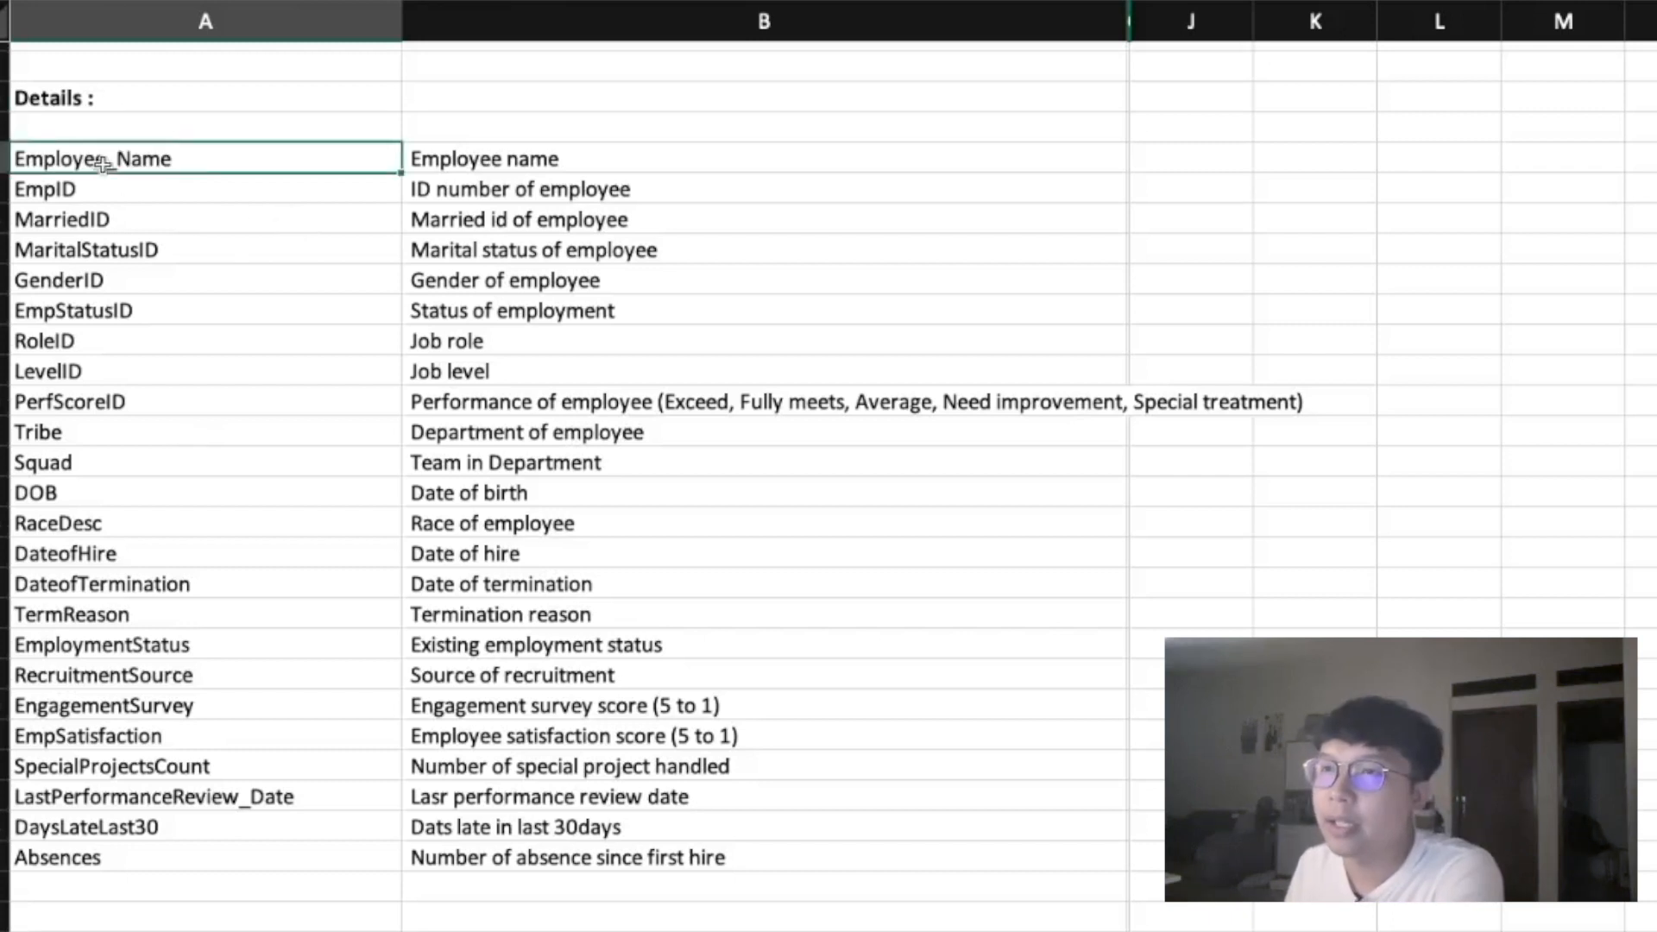
{"action": "left_click", "coordinate": [348, 300]}
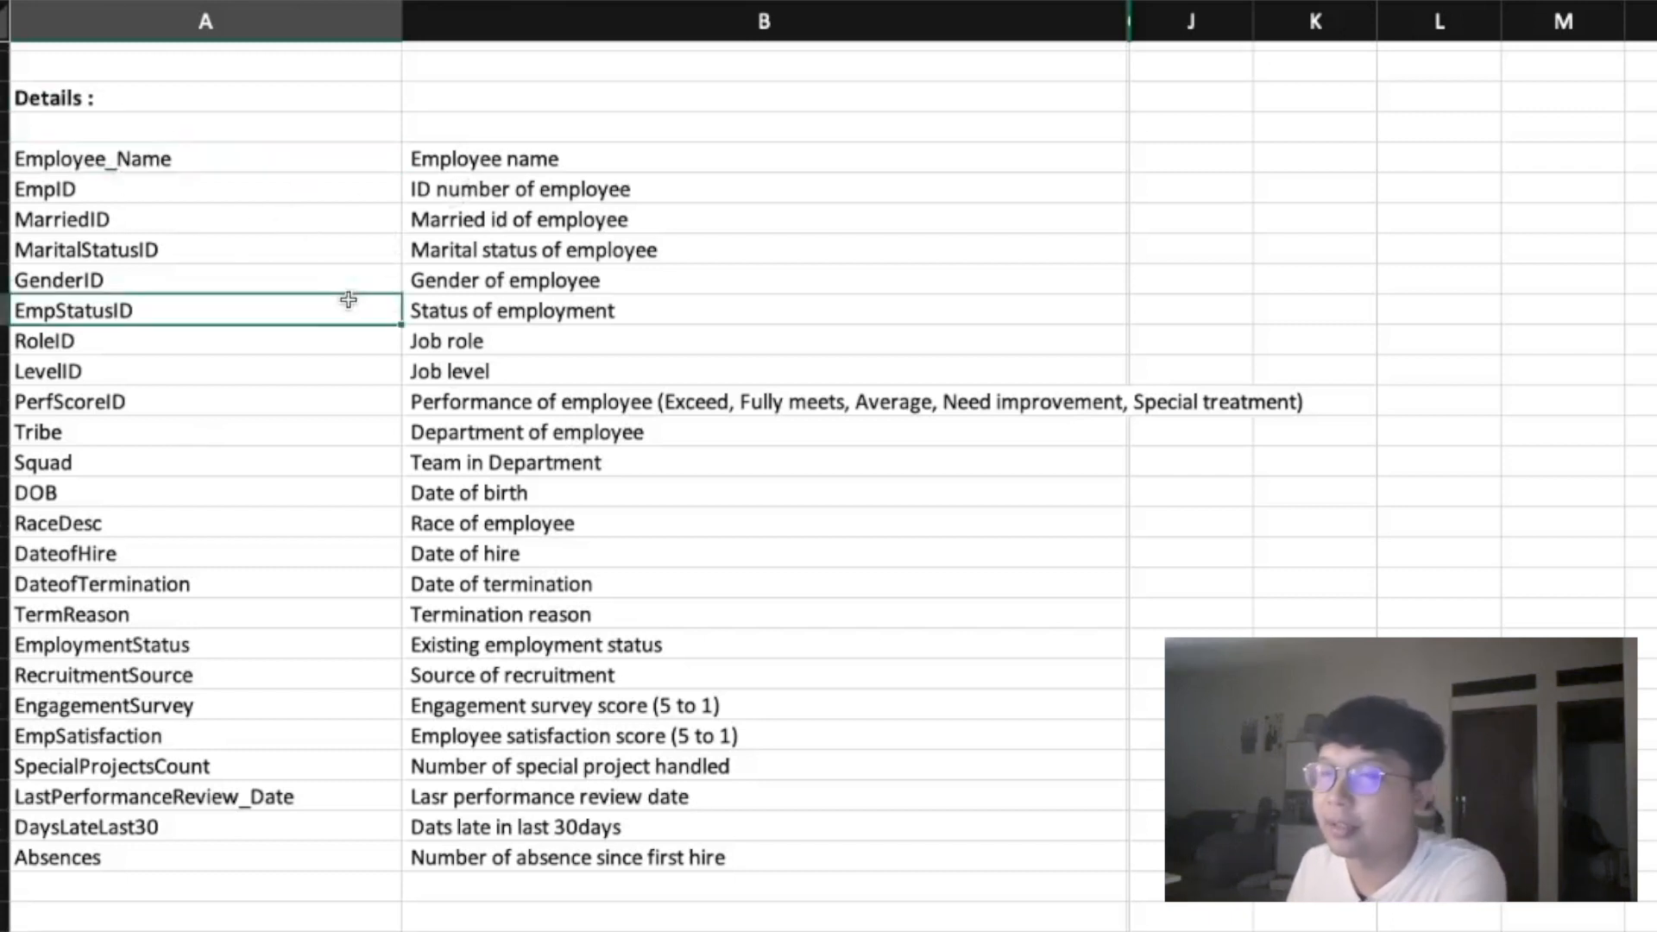
{"action": "scroll", "coordinate": [405, 406], "scroll_direction": "up", "scroll_amount": 7}
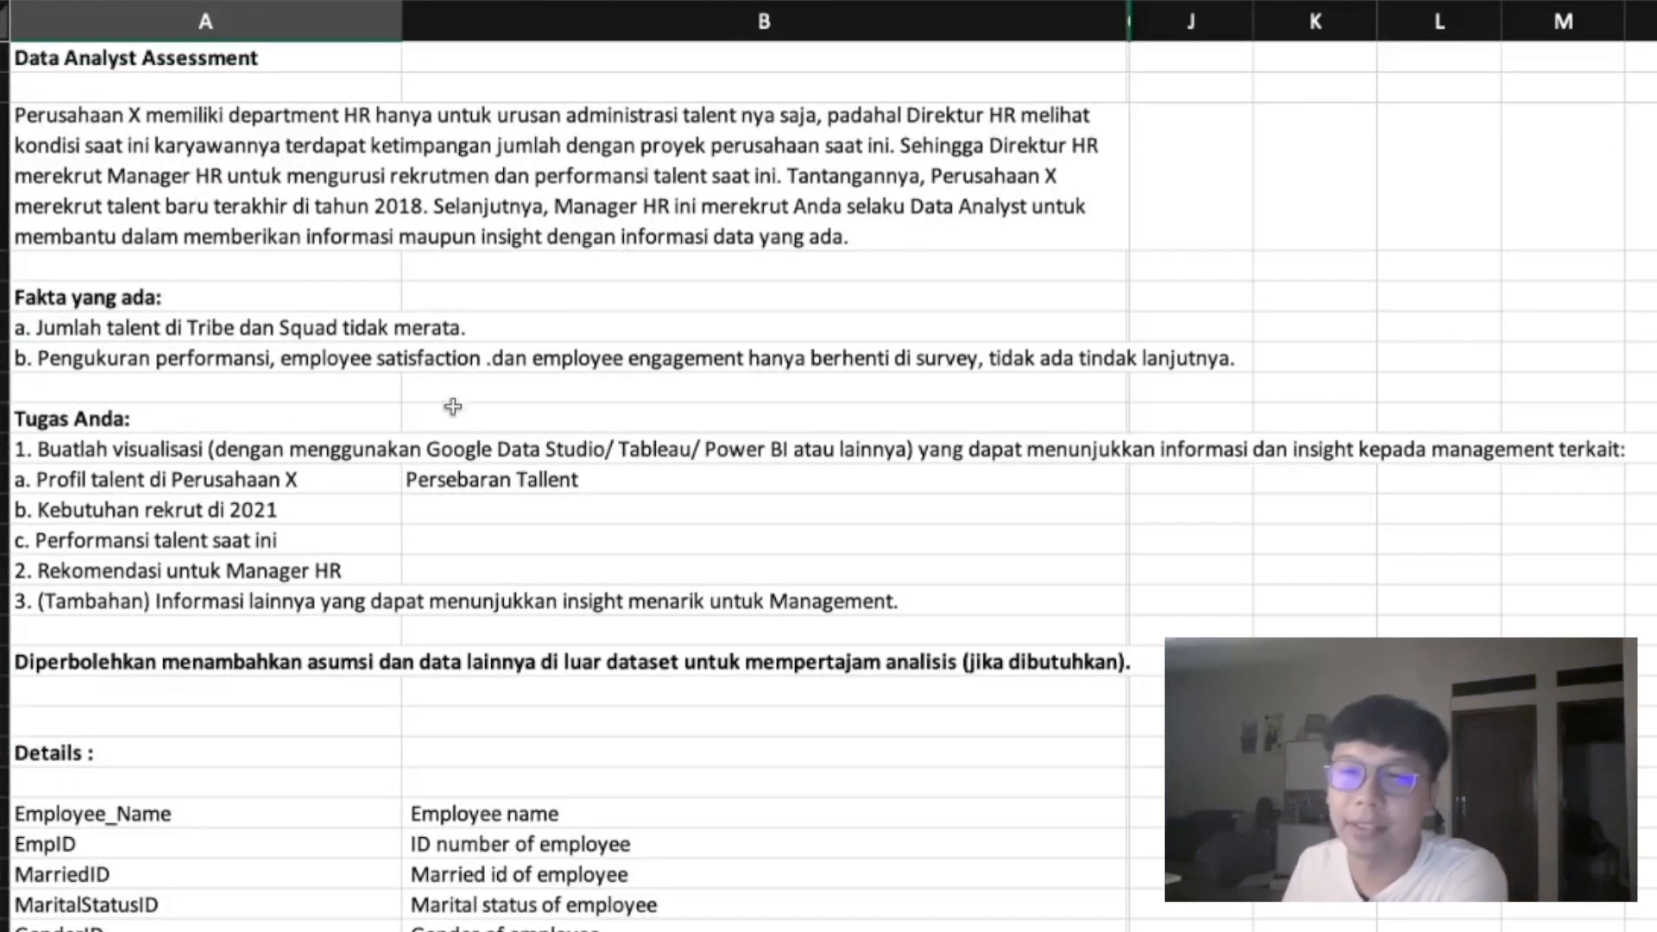
{"action": "scroll", "coordinate": [448, 432], "scroll_direction": "down", "scroll_amount": 3}
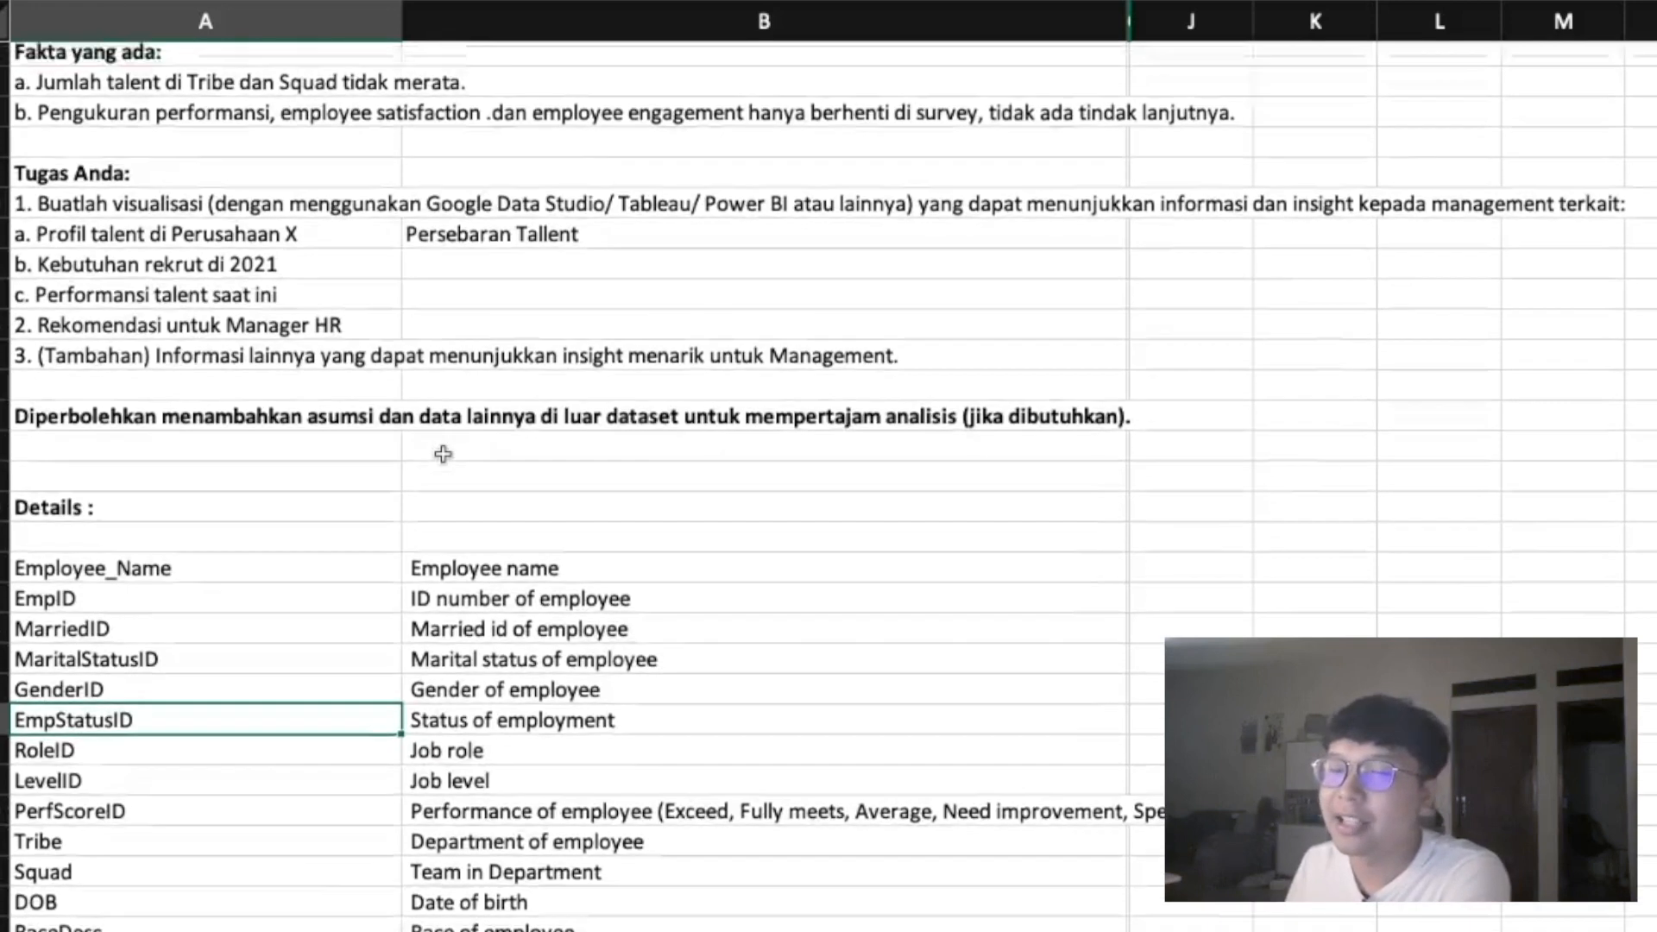
Recheck the task "a. Profil talent di Perusahaan X" against the dataset fields listed under Details
{"action": "scroll", "coordinate": [443, 455], "scroll_direction": "up", "scroll_amount": 3}
{"action": "left_click", "coordinate": [354, 466]}
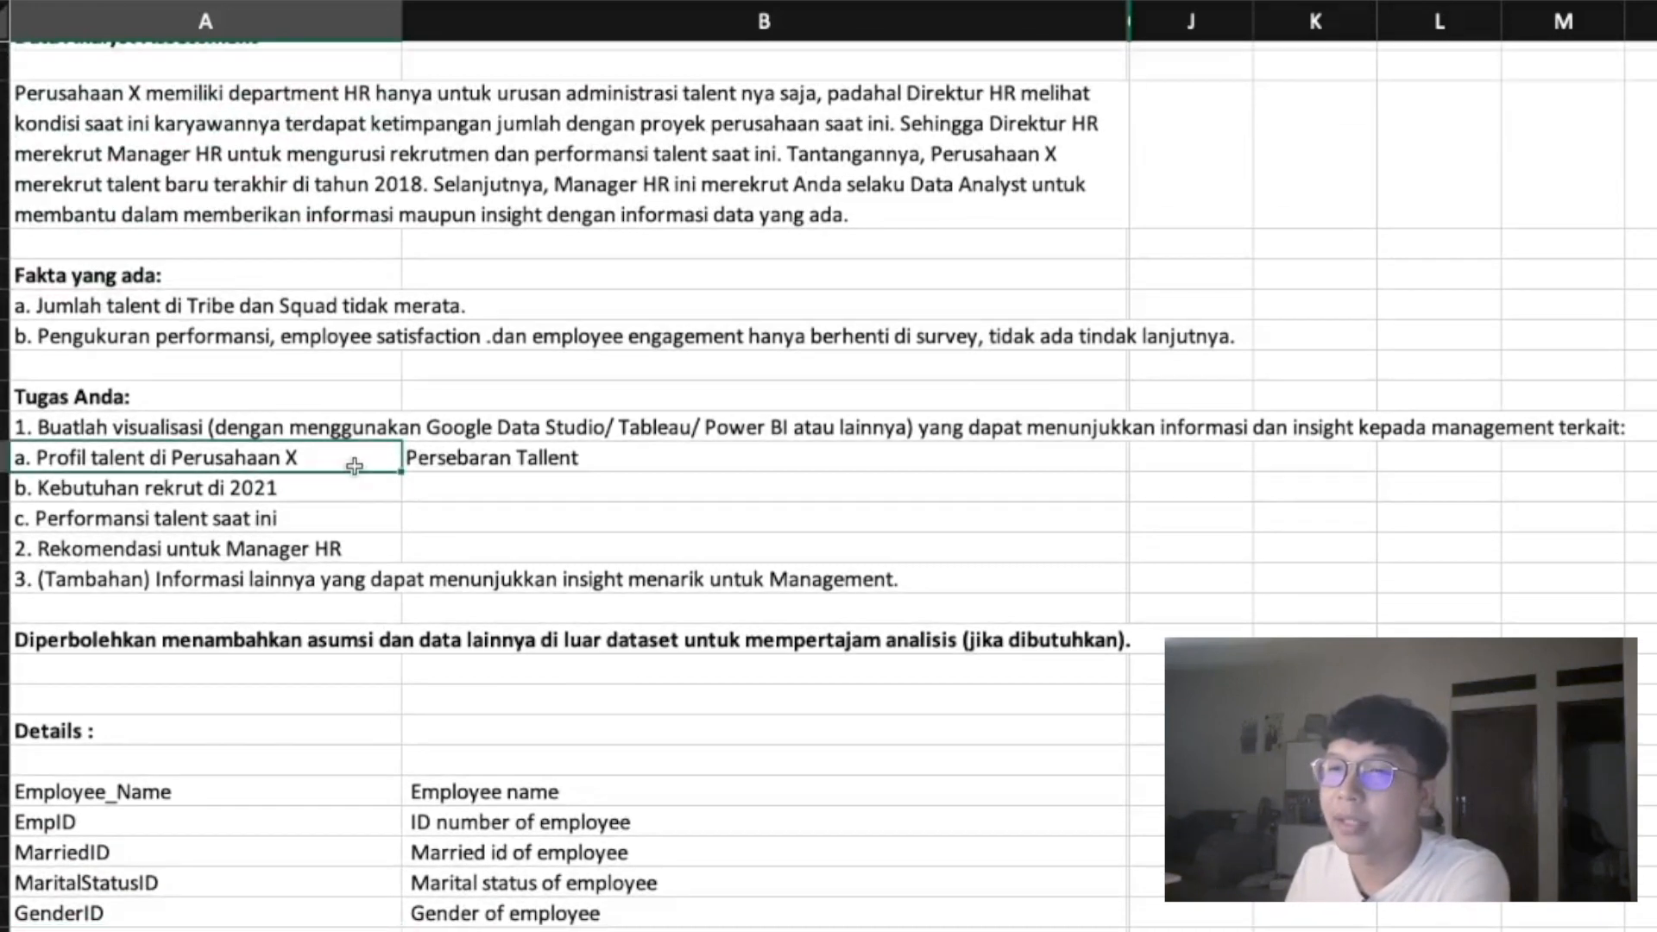
{"action": "scroll", "coordinate": [445, 559], "scroll_direction": "down", "scroll_amount": 2}
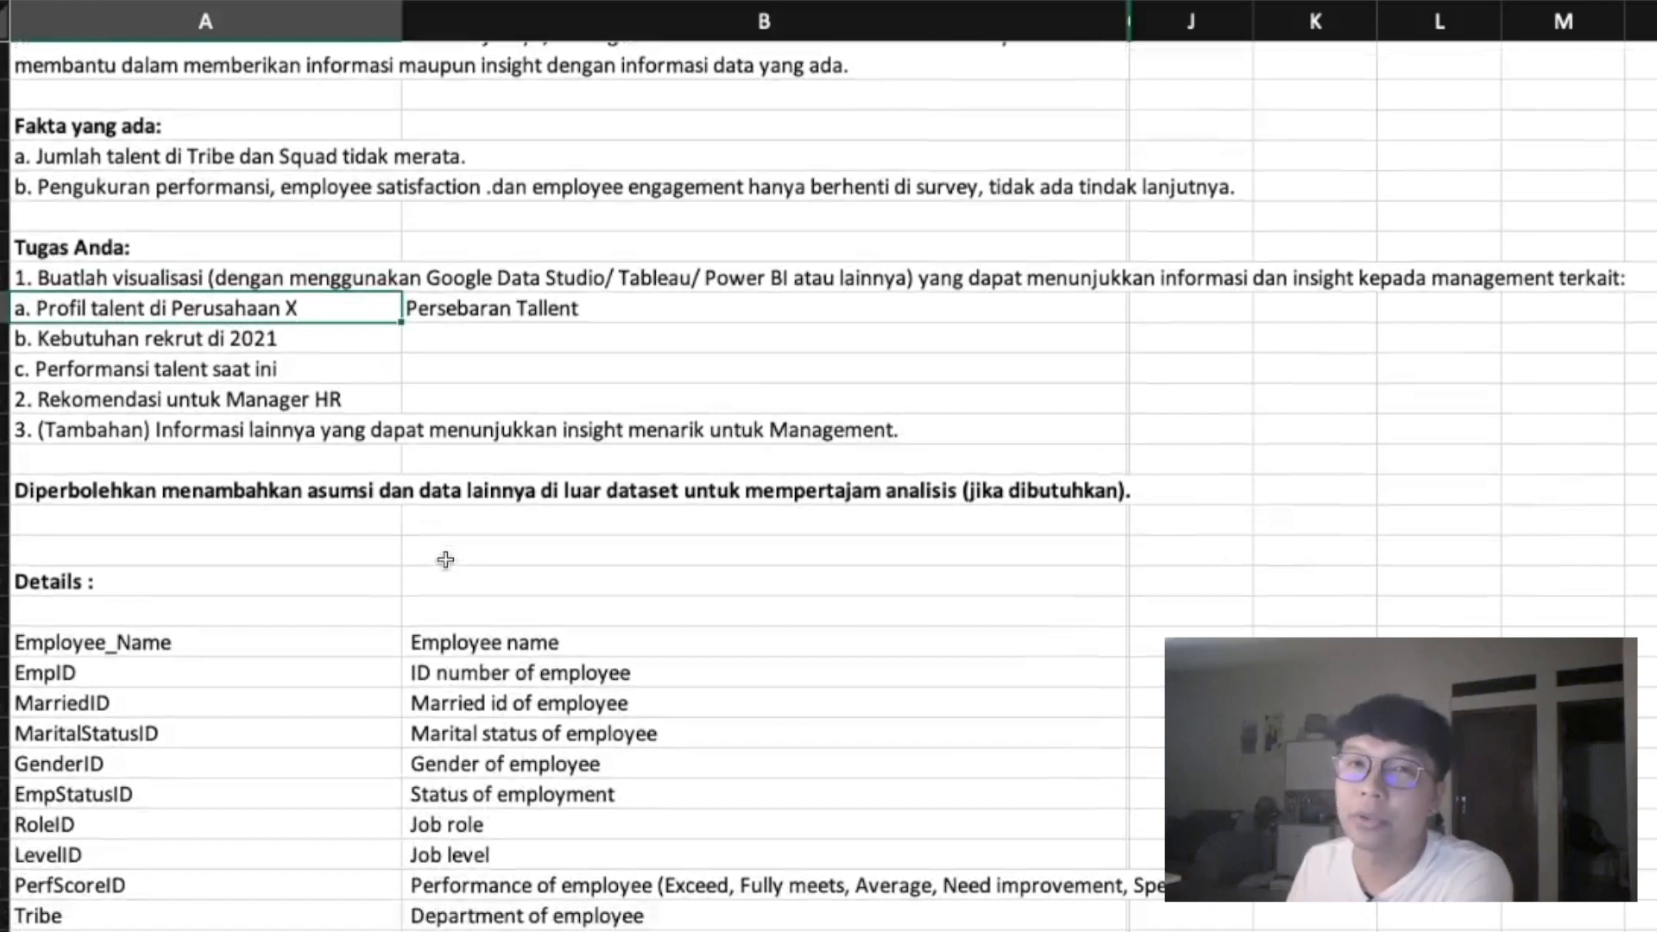
{"action": "scroll", "coordinate": [445, 559], "scroll_direction": "down", "scroll_amount": 3}
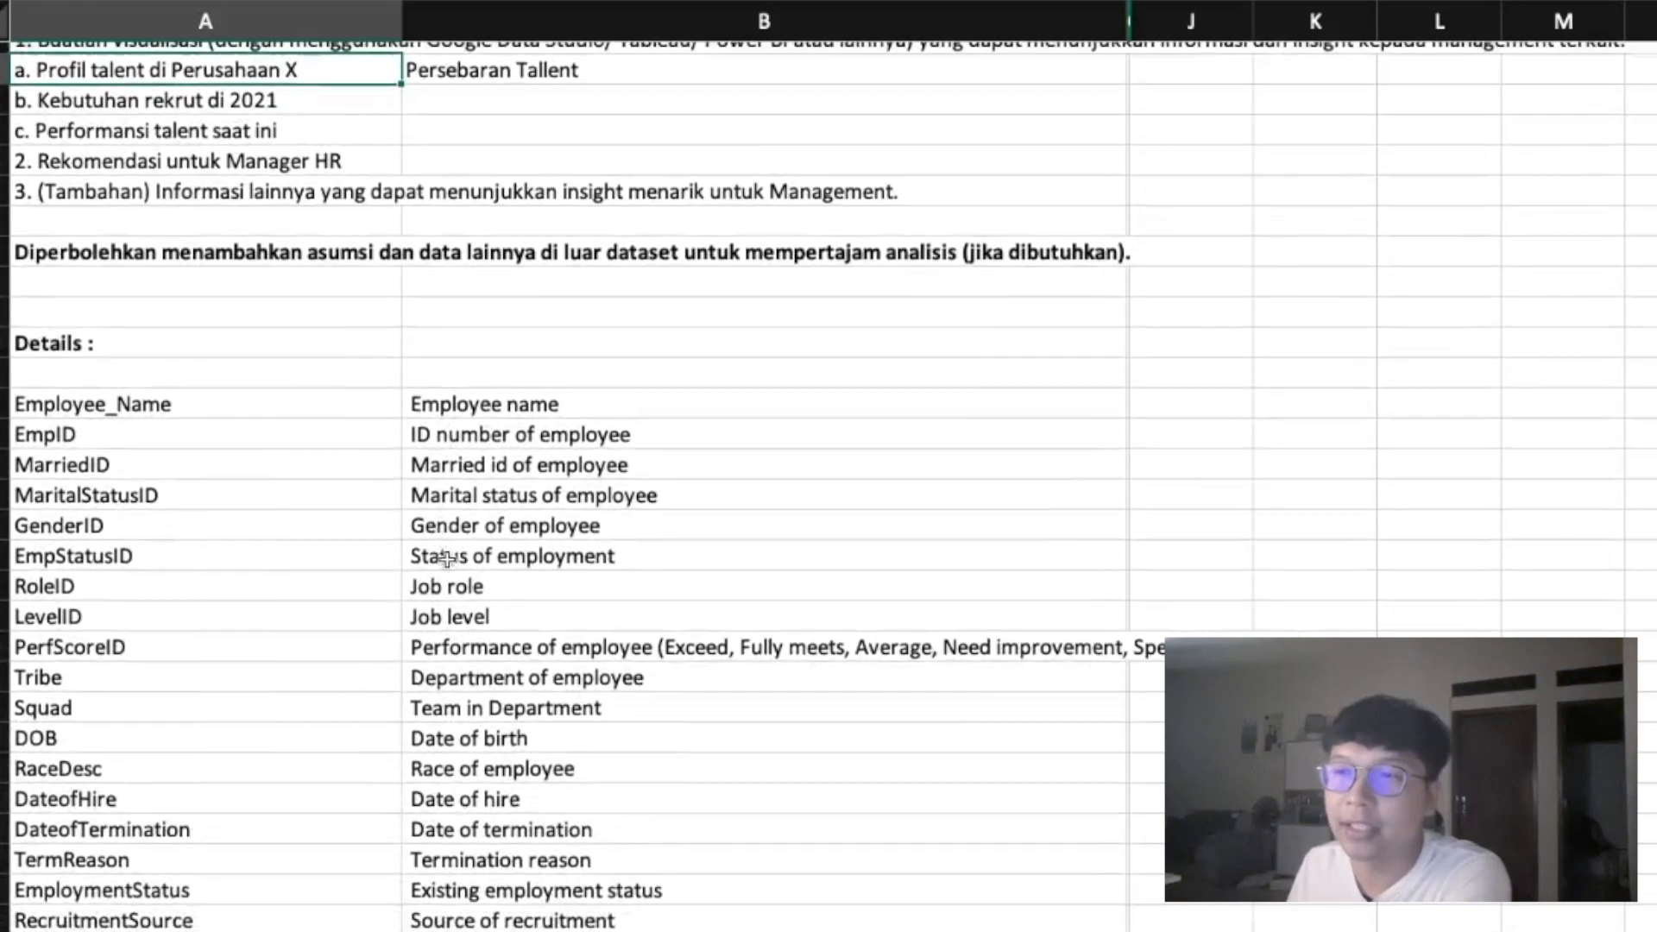
{"action": "scroll", "coordinate": [470, 557], "scroll_direction": "down", "scroll_amount": 2}
{"action": "scroll", "coordinate": [476, 557], "scroll_direction": "down", "scroll_amount": 2}
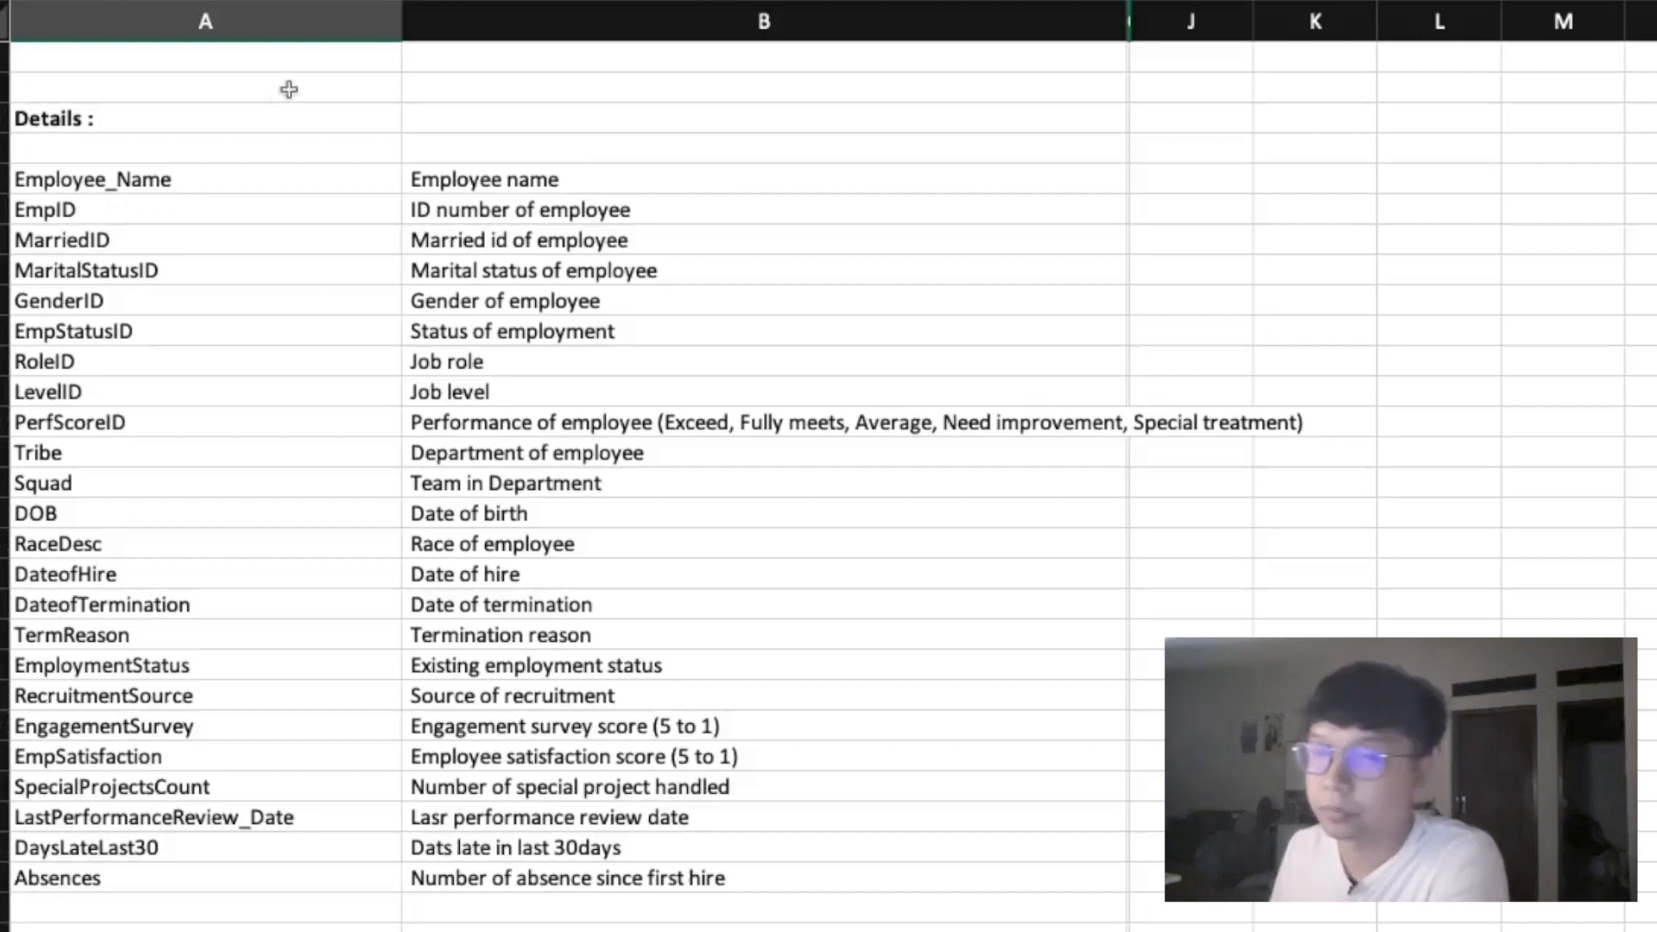
Read the descriptions of the identity and personal fields Employee_Name, EmpID, MarriedID, MaritalStatusID and GenderID
{"action": "left_click", "coordinate": [493, 172]}
{"action": "left_click", "coordinate": [250, 212]}
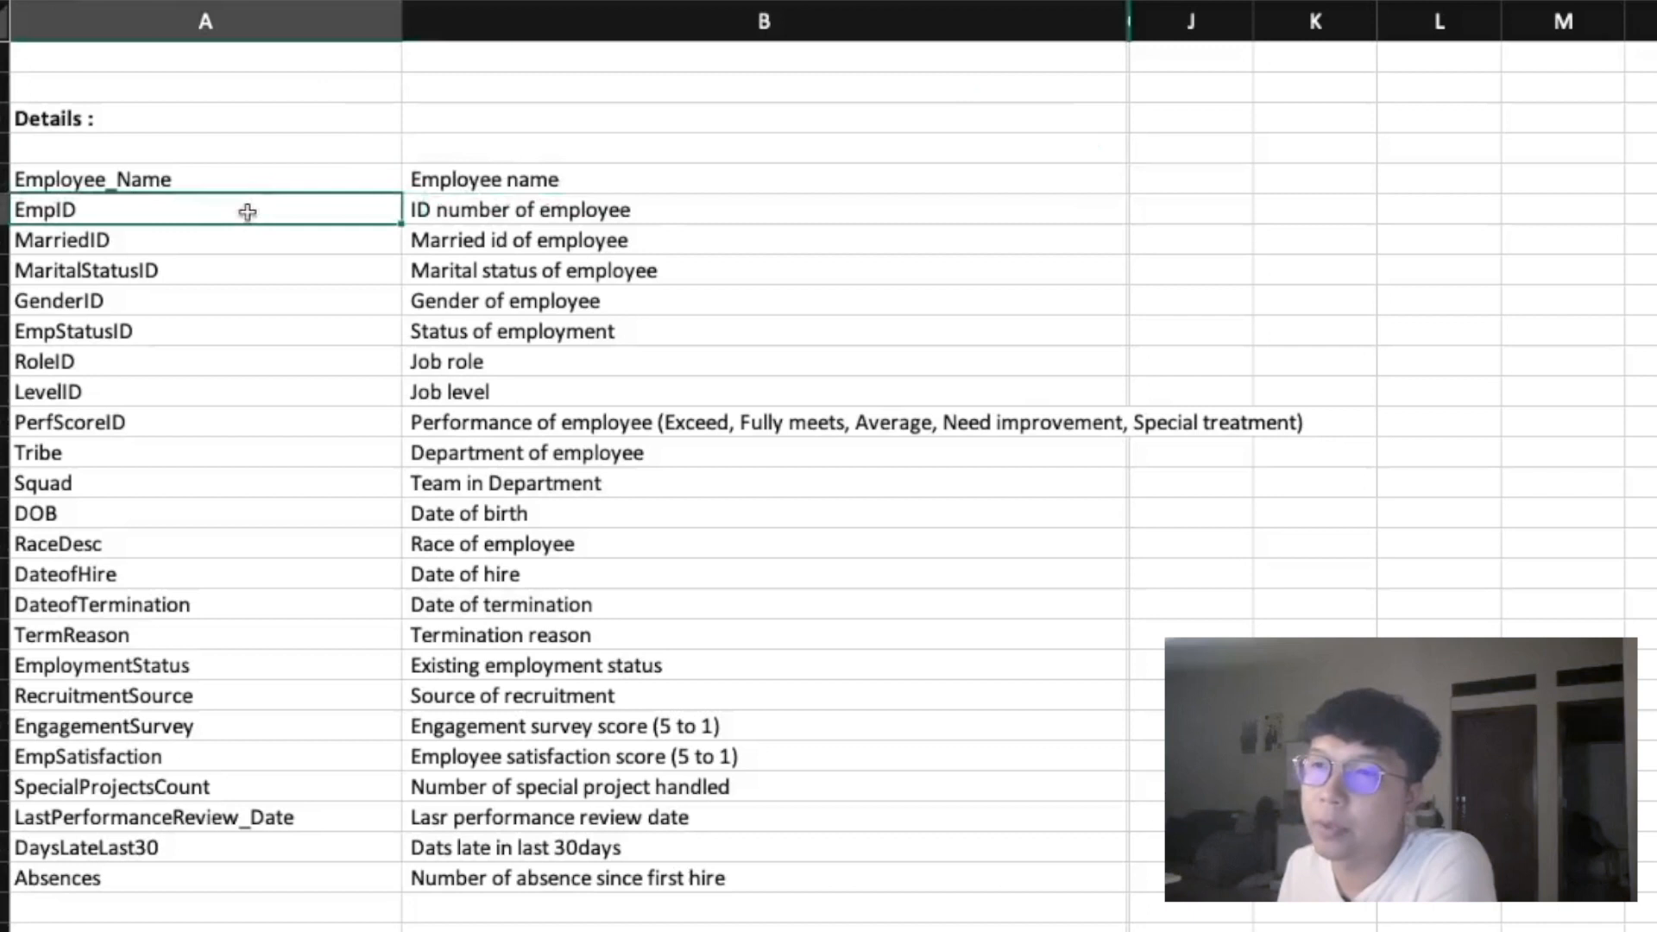
{"action": "left_click", "coordinate": [535, 211]}
{"action": "scroll", "coordinate": [456, 331], "scroll_direction": "down", "scroll_amount": 1}
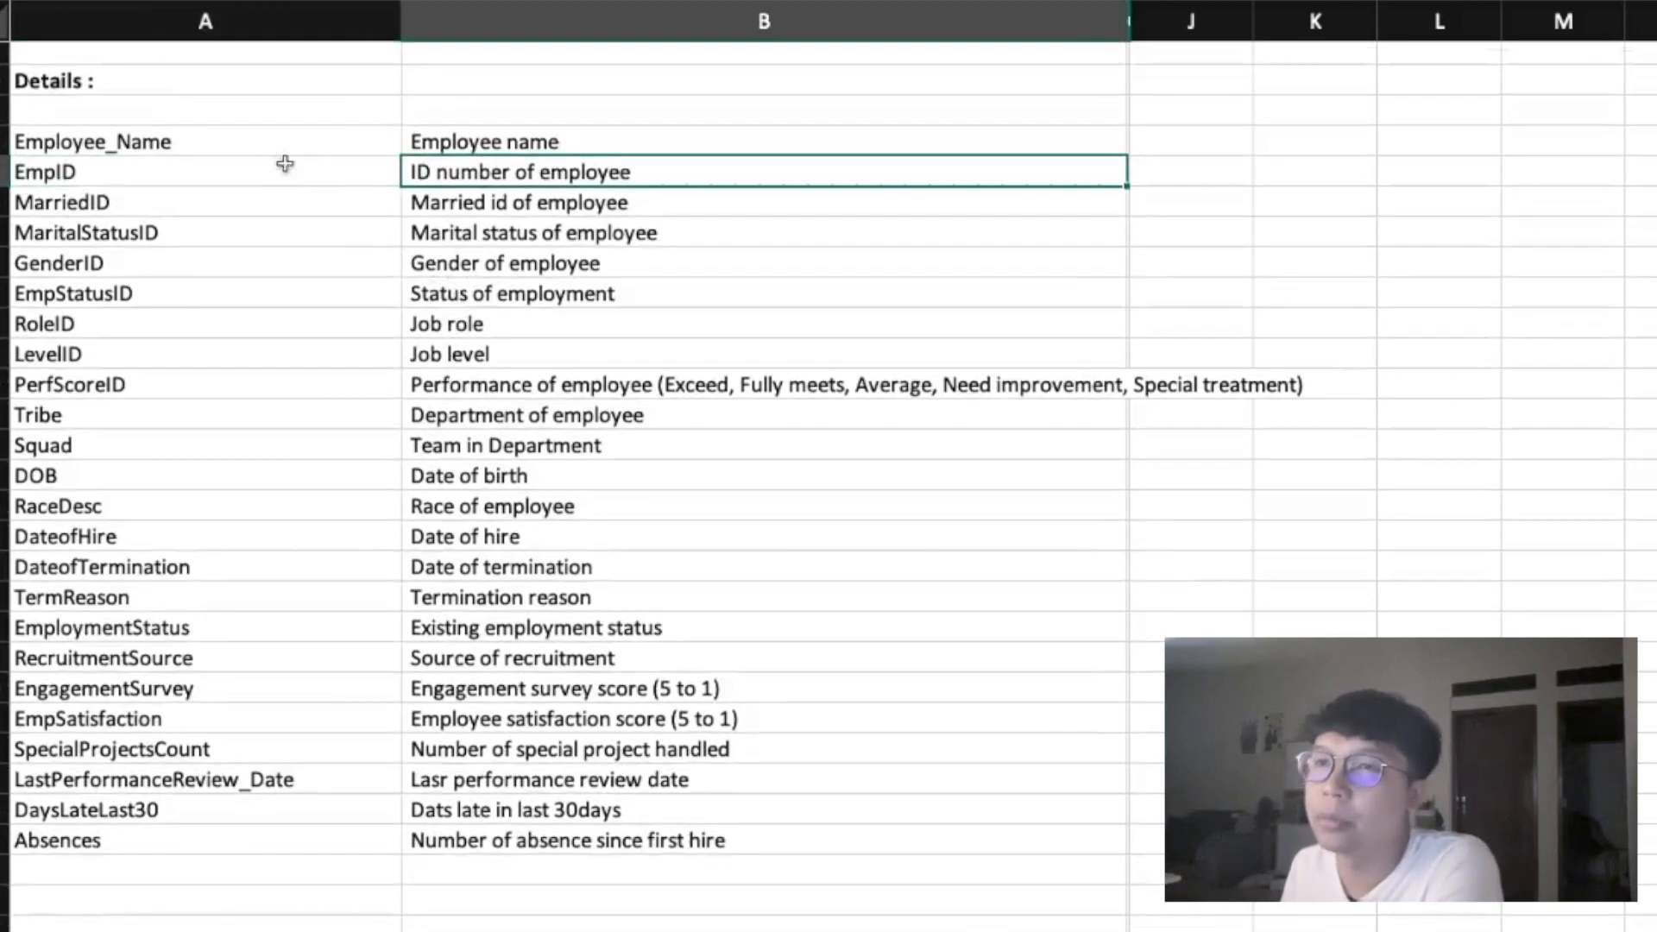
{"action": "left_click", "coordinate": [224, 143], "text": "shift"}
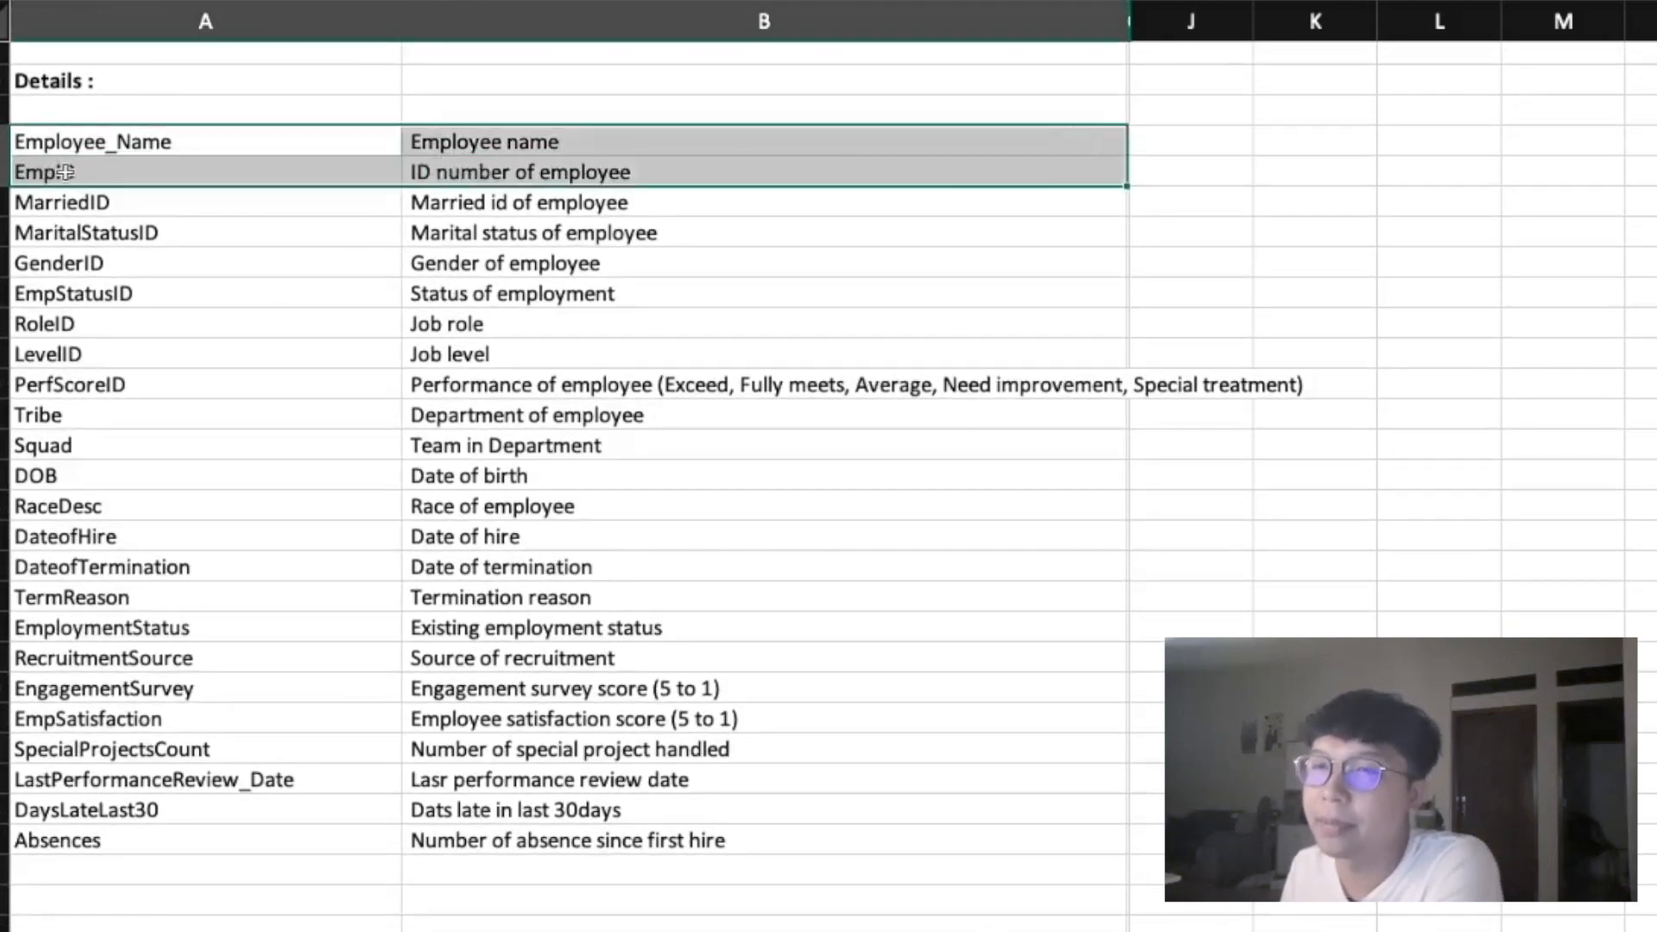
{"action": "left_click_drag", "start_coordinate": [40, 171], "coordinate": [544, 173]}
{"action": "left_click", "coordinate": [252, 134]}
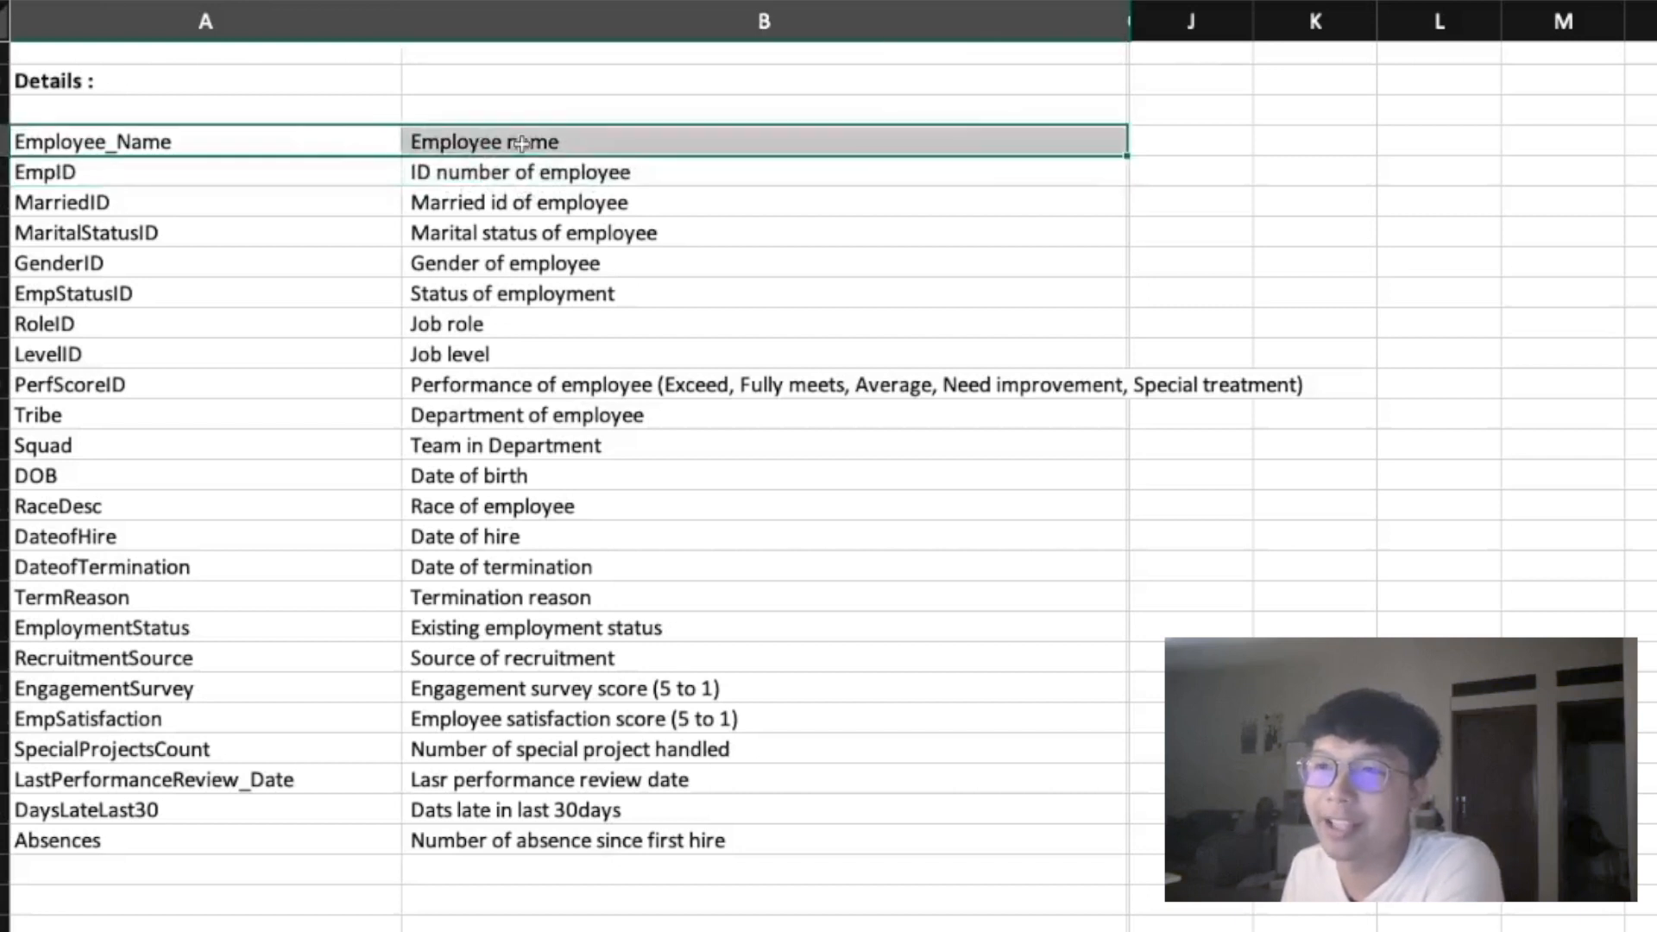
{"action": "left_click_drag", "start_coordinate": [321, 209], "coordinate": [479, 230]}
{"action": "scroll", "coordinate": [520, 367], "scroll_direction": "down", "scroll_amount": 1}
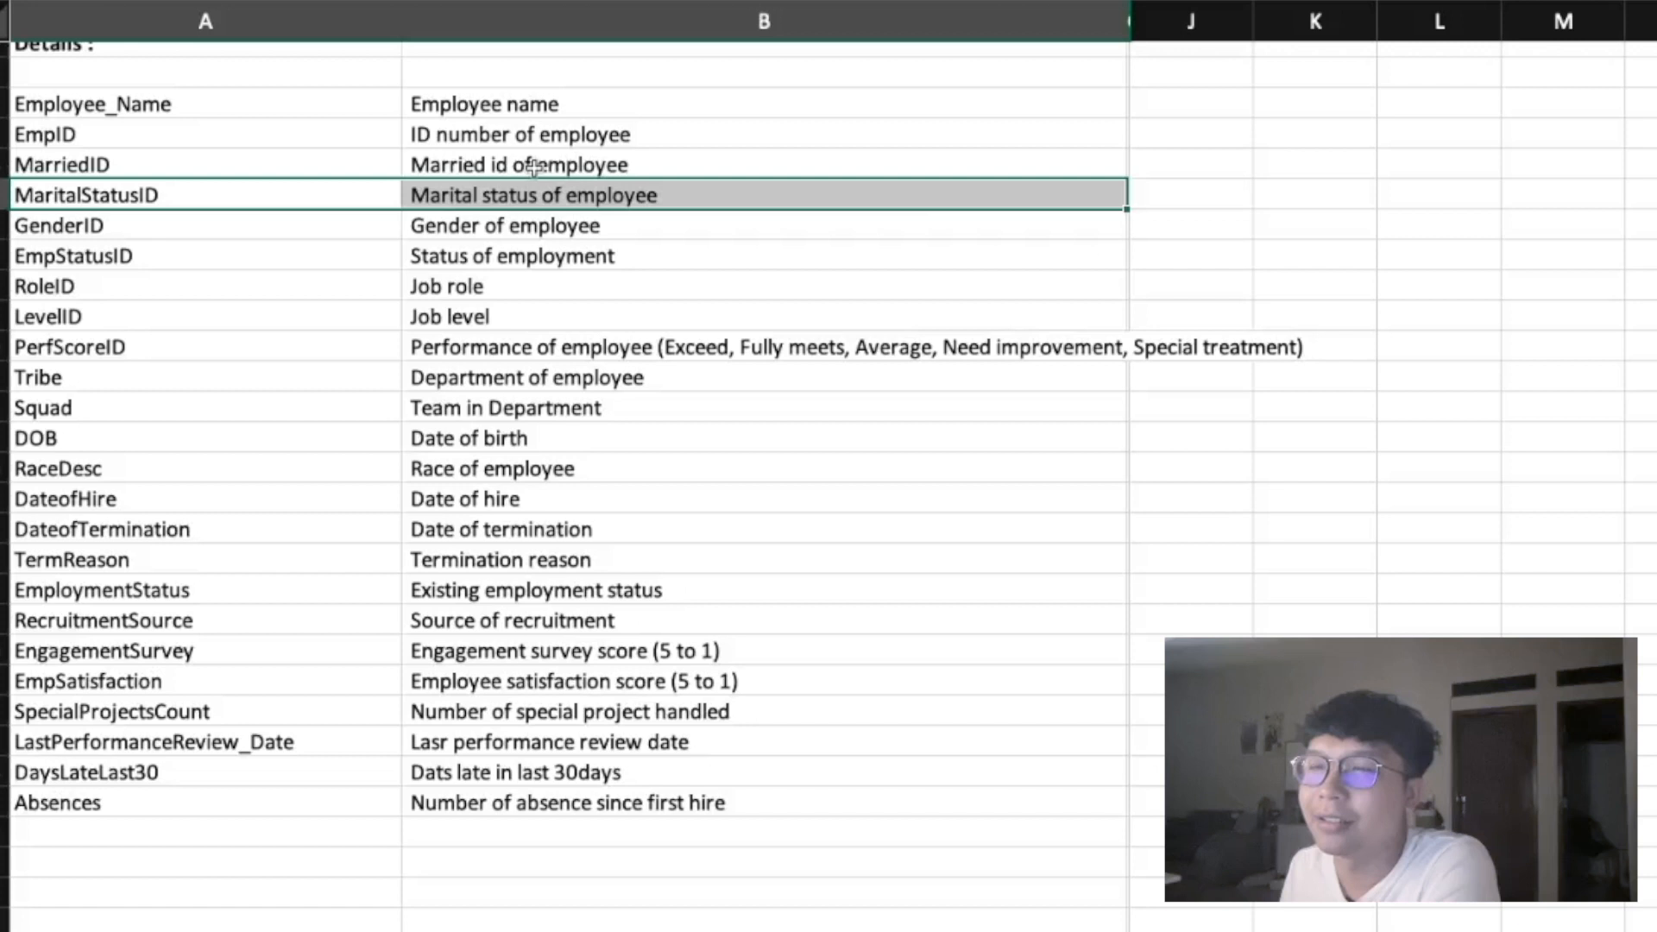
{"action": "left_click_drag", "start_coordinate": [380, 164], "coordinate": [522, 168]}
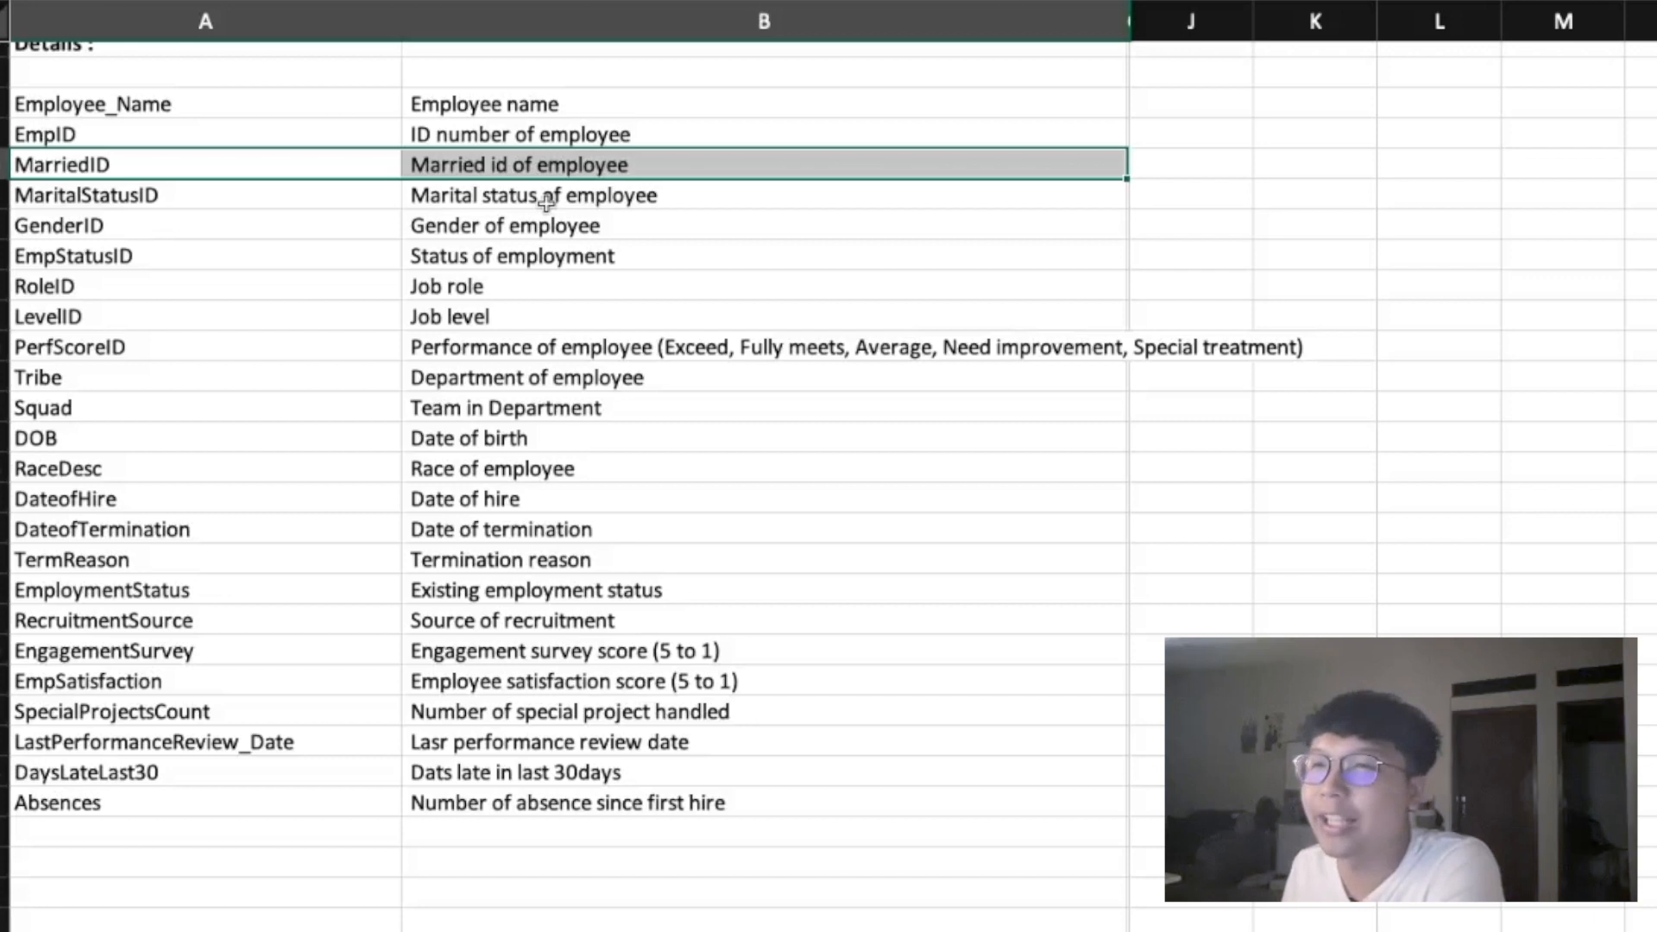
{"action": "left_click_drag", "start_coordinate": [181, 196], "coordinate": [524, 204]}
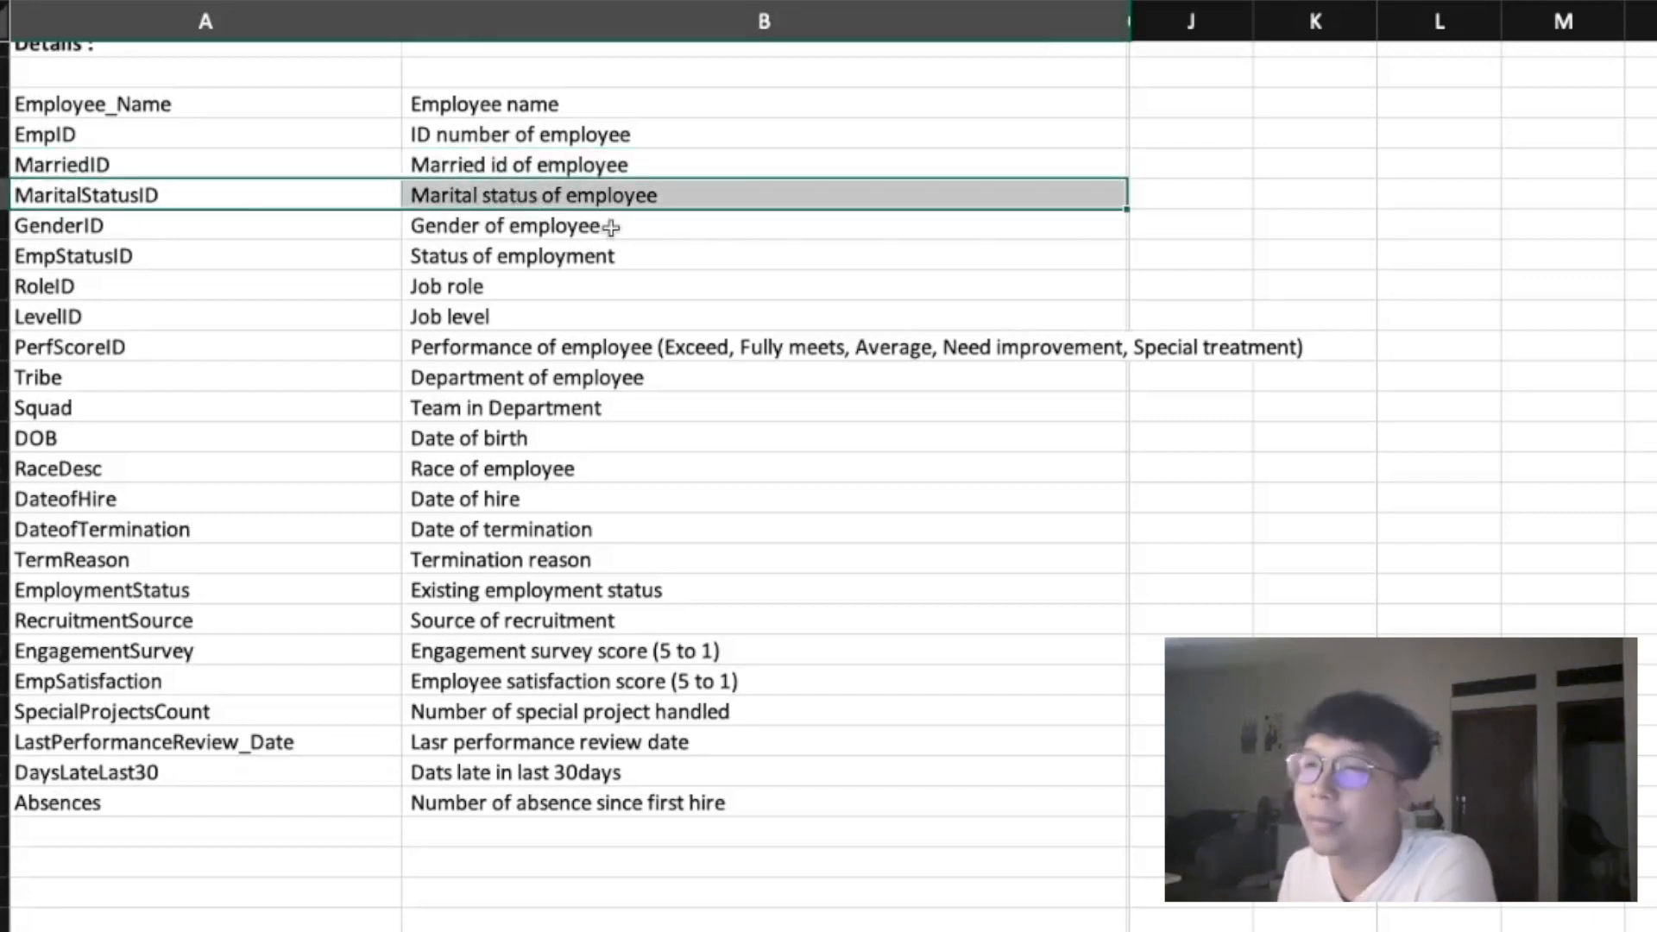
{"action": "left_click_drag", "start_coordinate": [176, 224], "coordinate": [466, 224]}
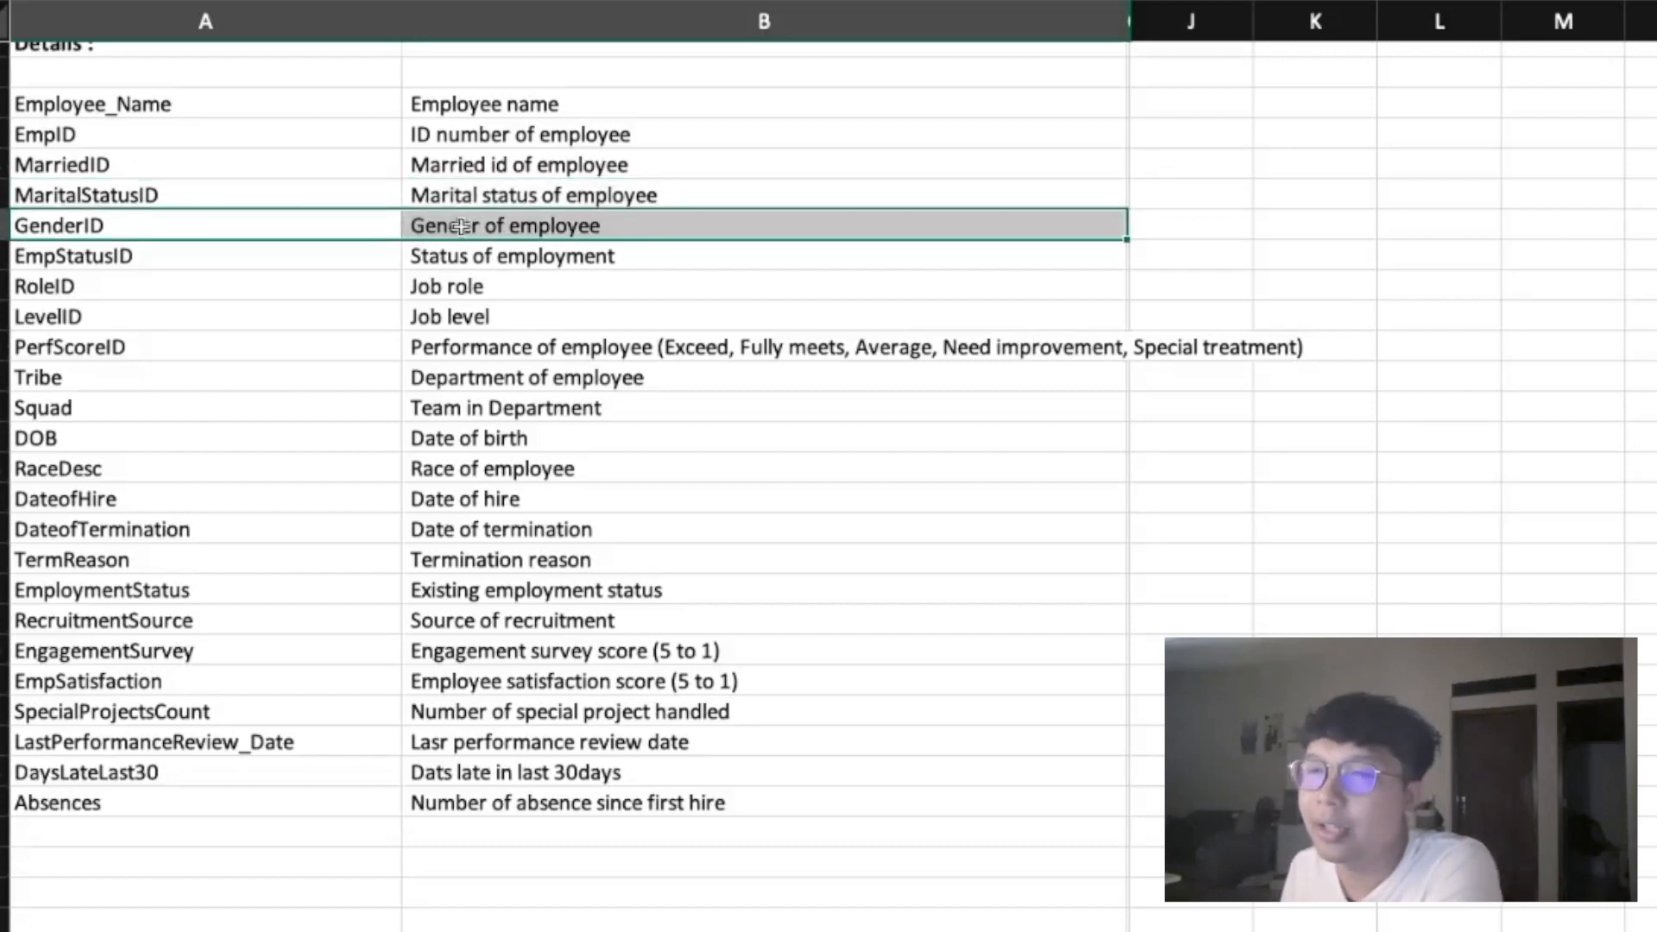
Examine the employment status, job role and job level fields and the rating categories described for PerfScoreID
{"action": "left_click_drag", "start_coordinate": [180, 255], "coordinate": [571, 251]}
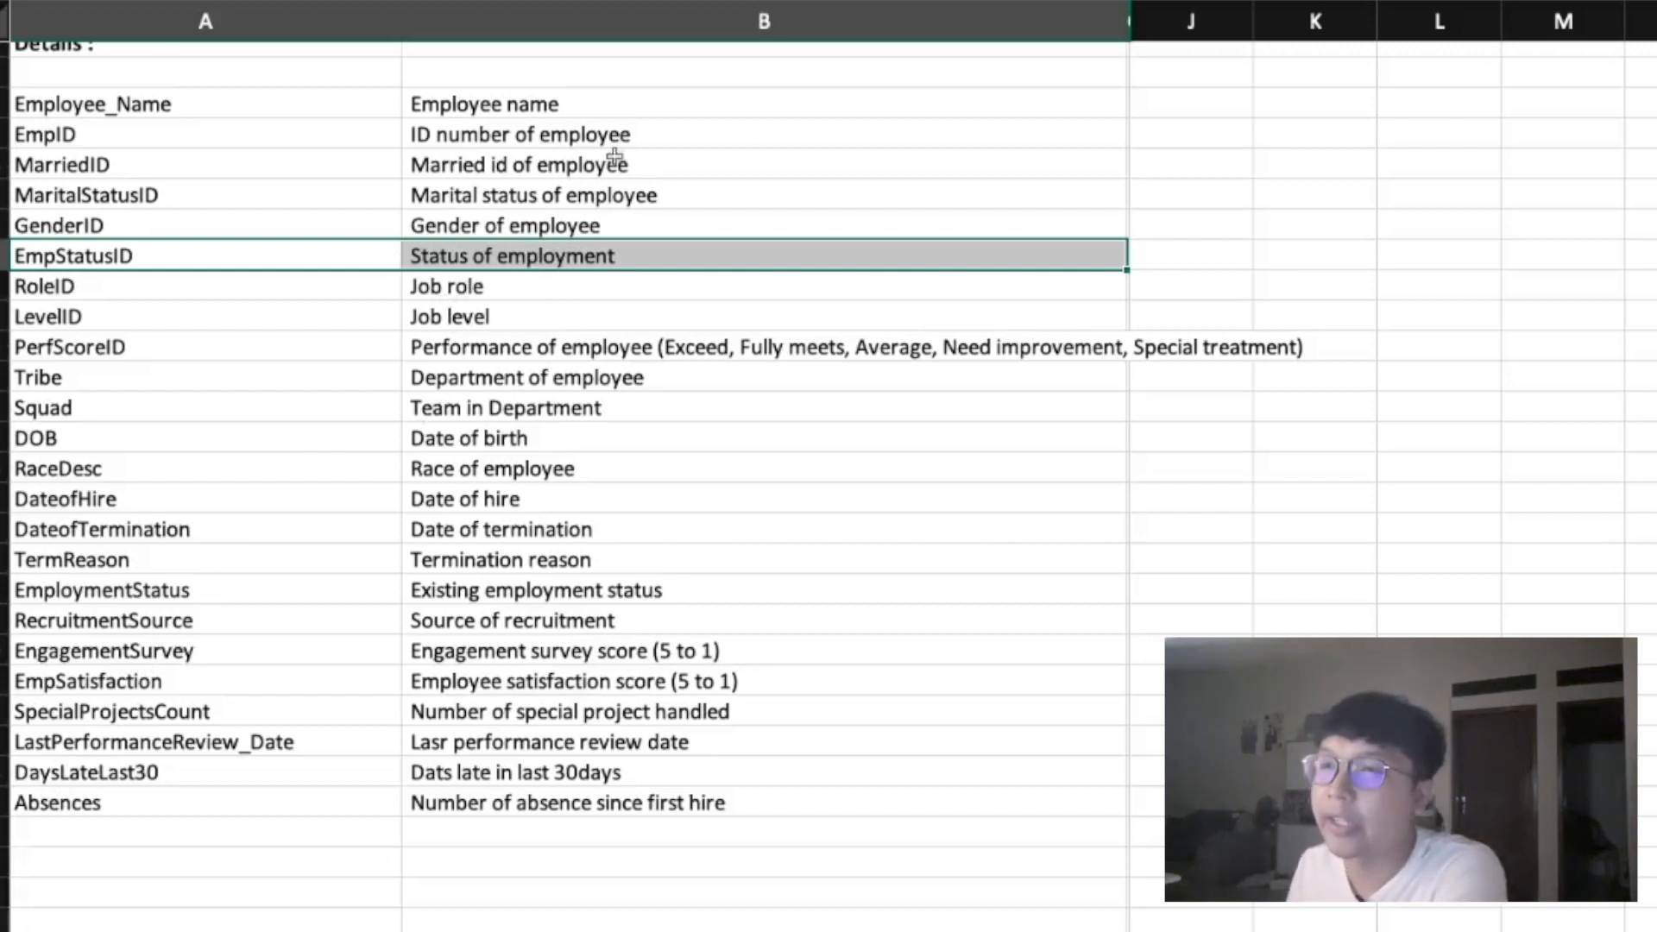
{"action": "left_click_drag", "start_coordinate": [138, 284], "coordinate": [457, 289]}
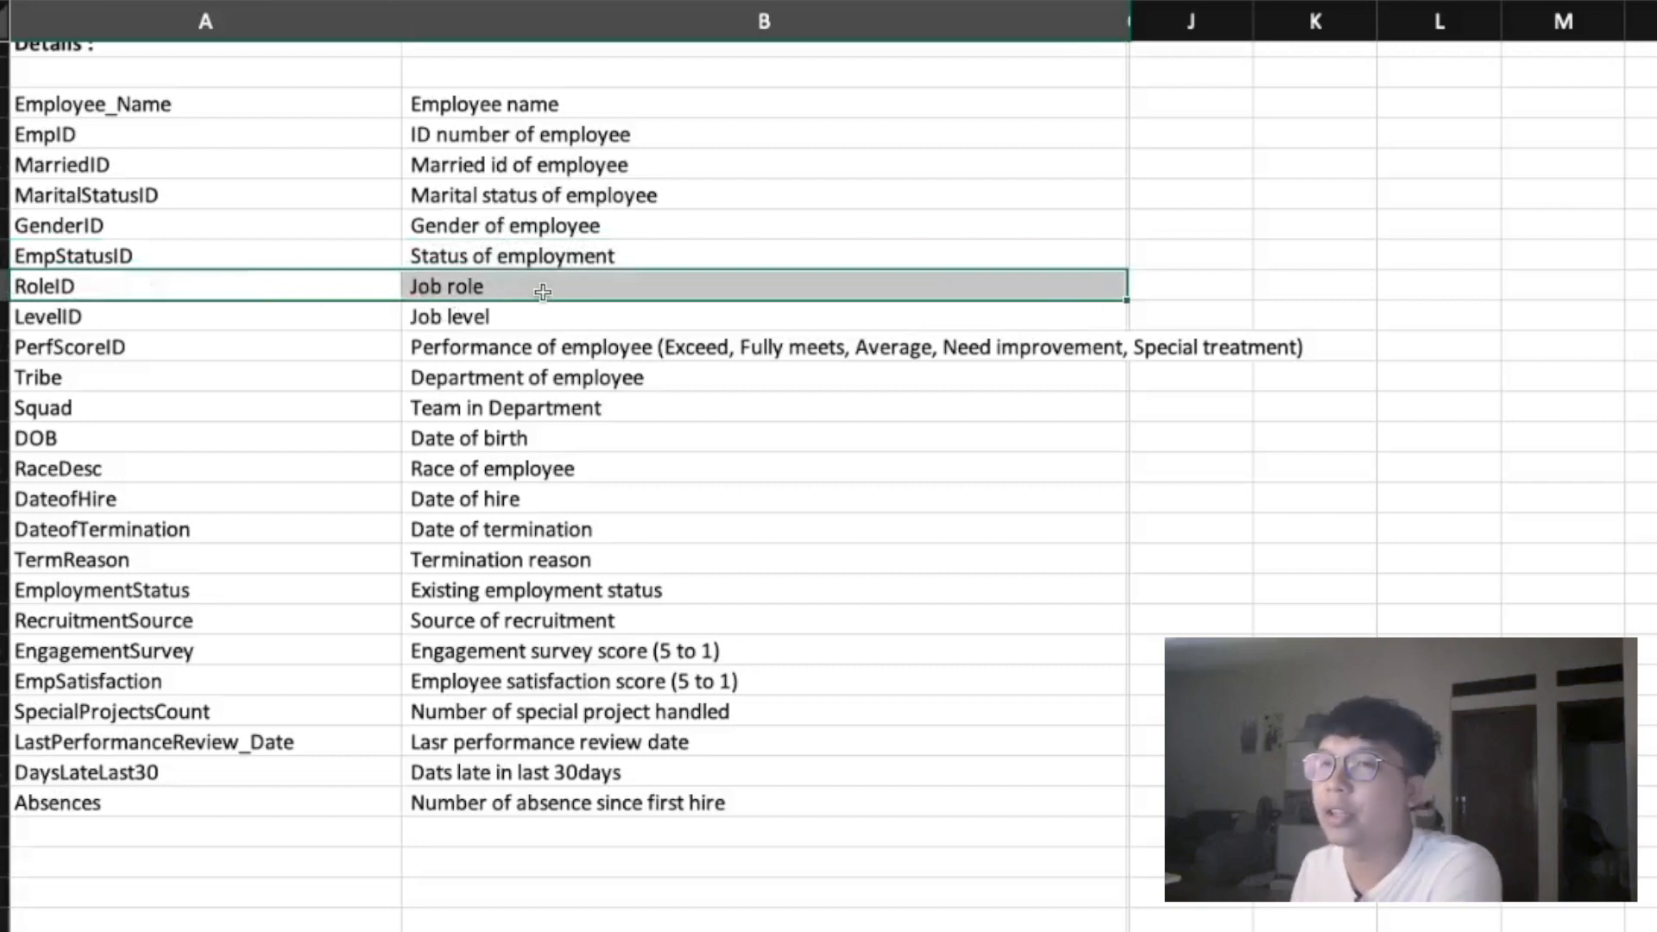
{"action": "left_click_drag", "start_coordinate": [142, 321], "coordinate": [540, 318]}
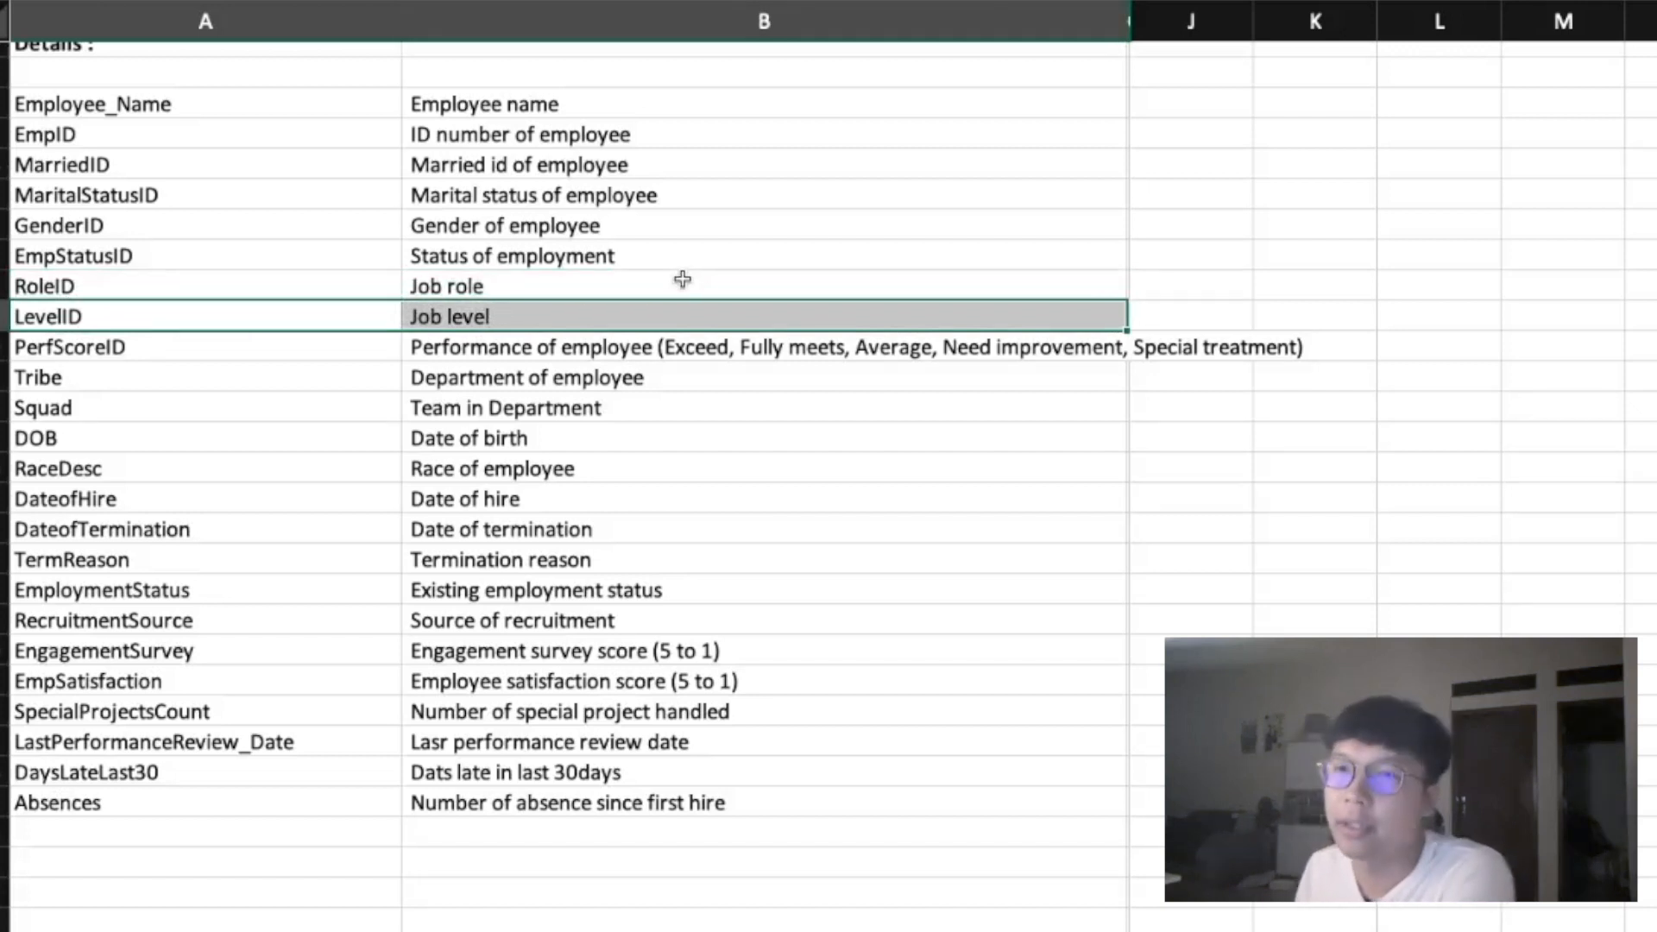
{"action": "left_click_drag", "start_coordinate": [112, 350], "coordinate": [462, 353]}
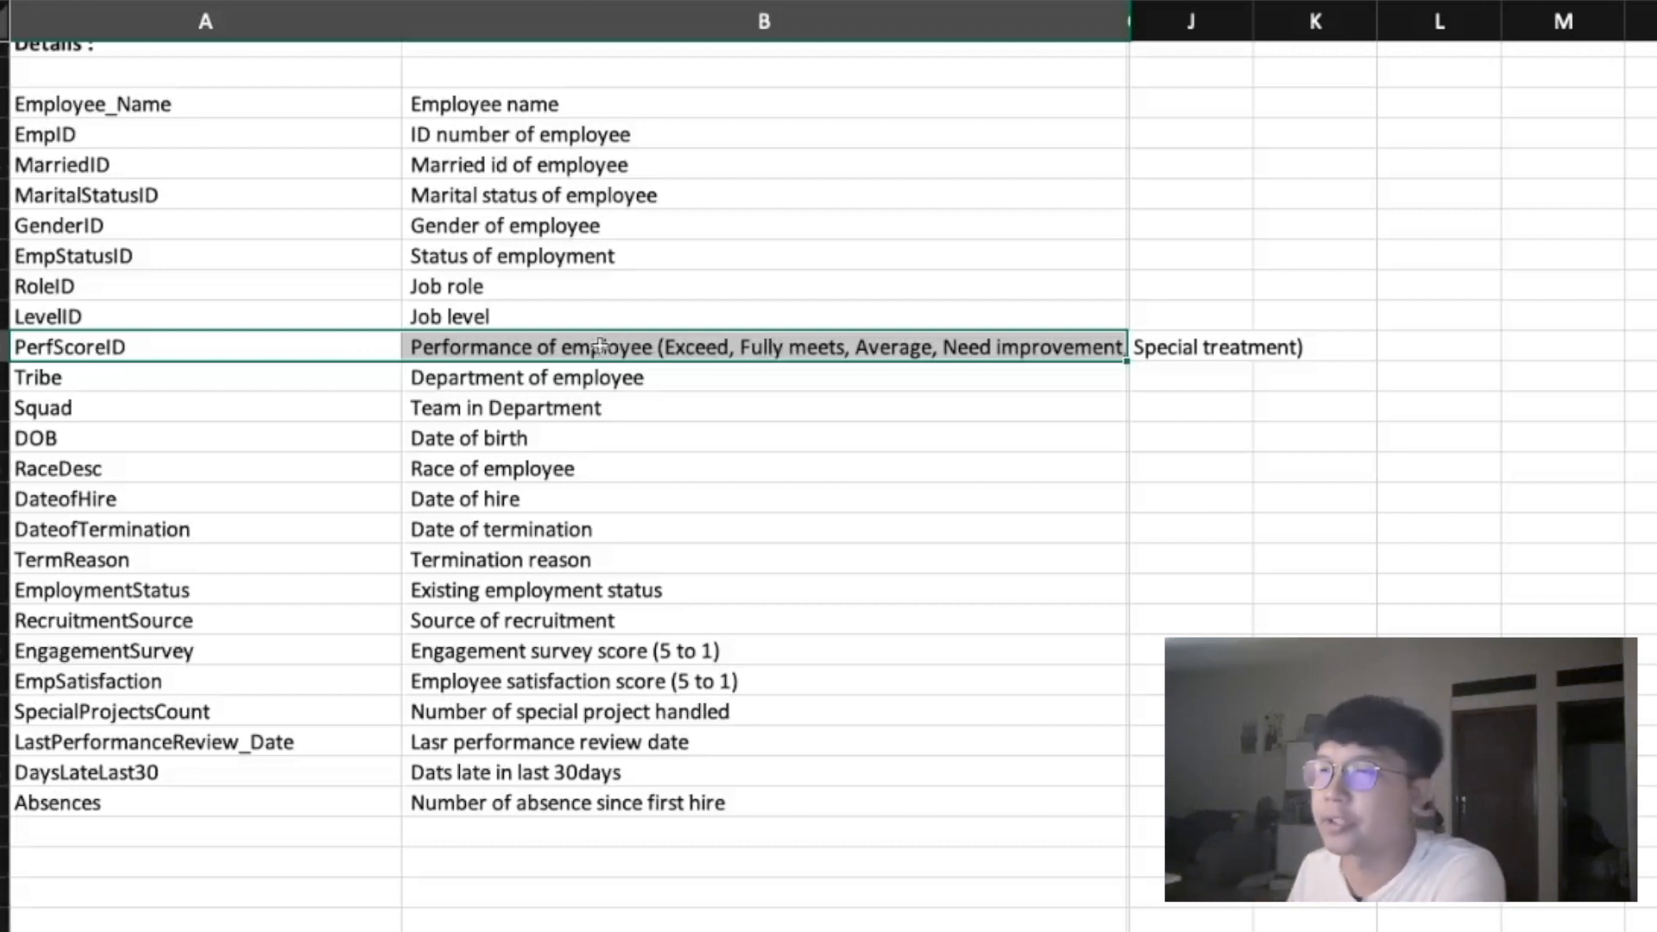
{"action": "left_click", "coordinate": [799, 396]}
{"action": "left_click", "coordinate": [780, 347]}
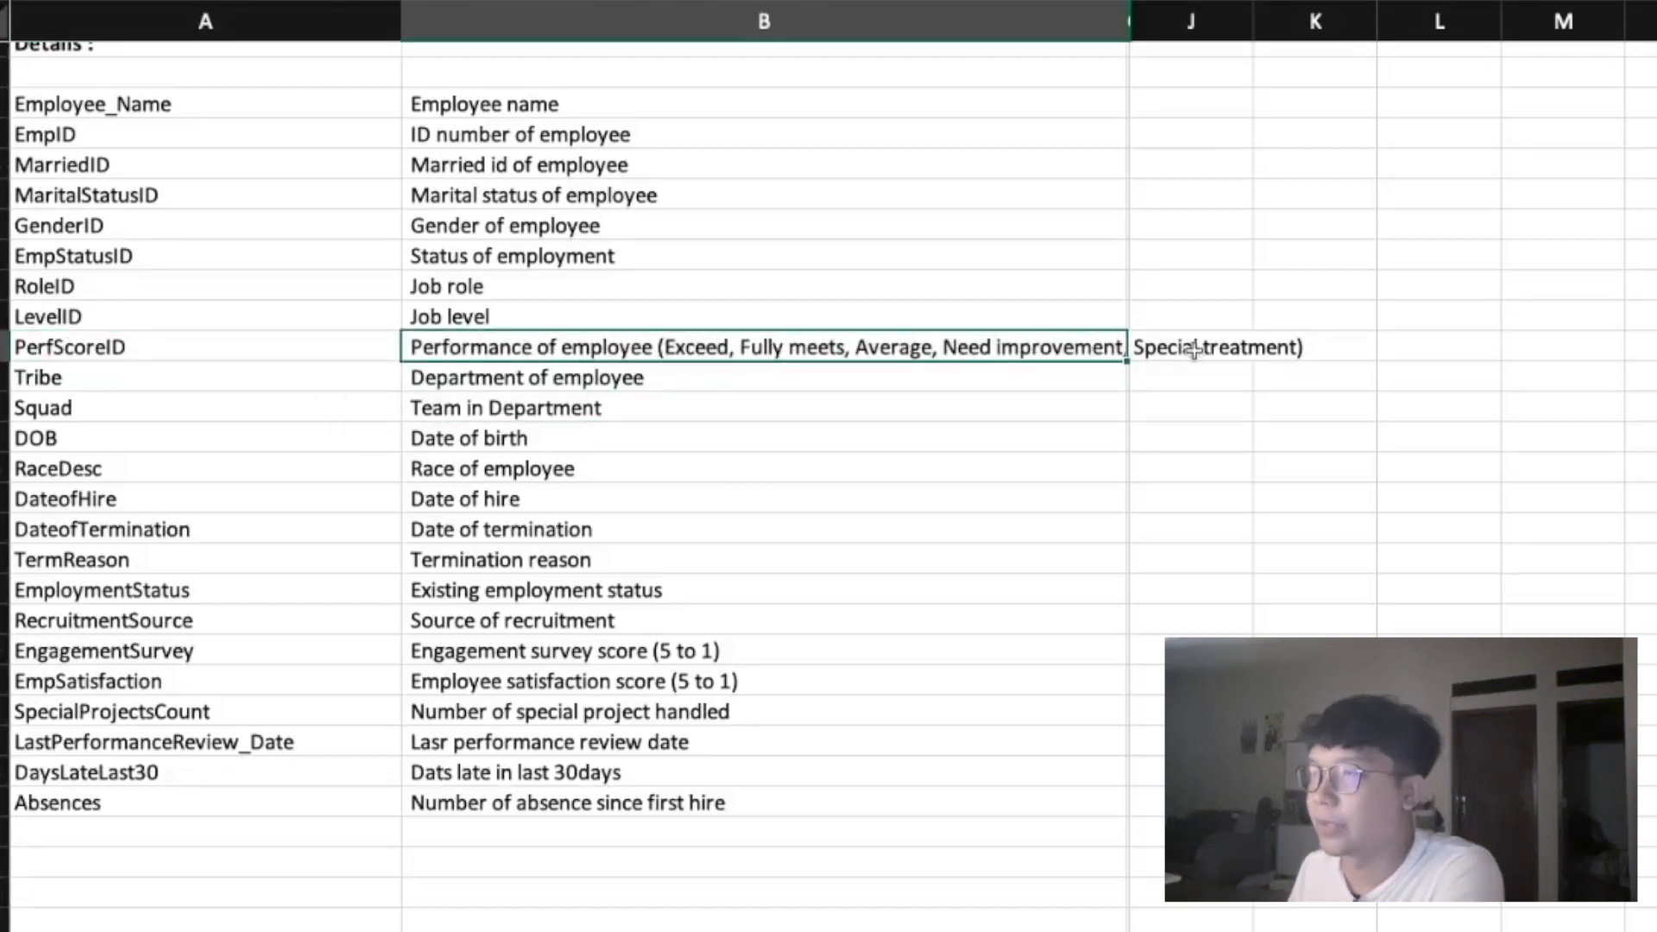
{"action": "left_click", "coordinate": [1192, 378]}
Review what the Tribe, Squad, DOB and RaceDesc fields describe about each employee
{"action": "left_click", "coordinate": [82, 381]}
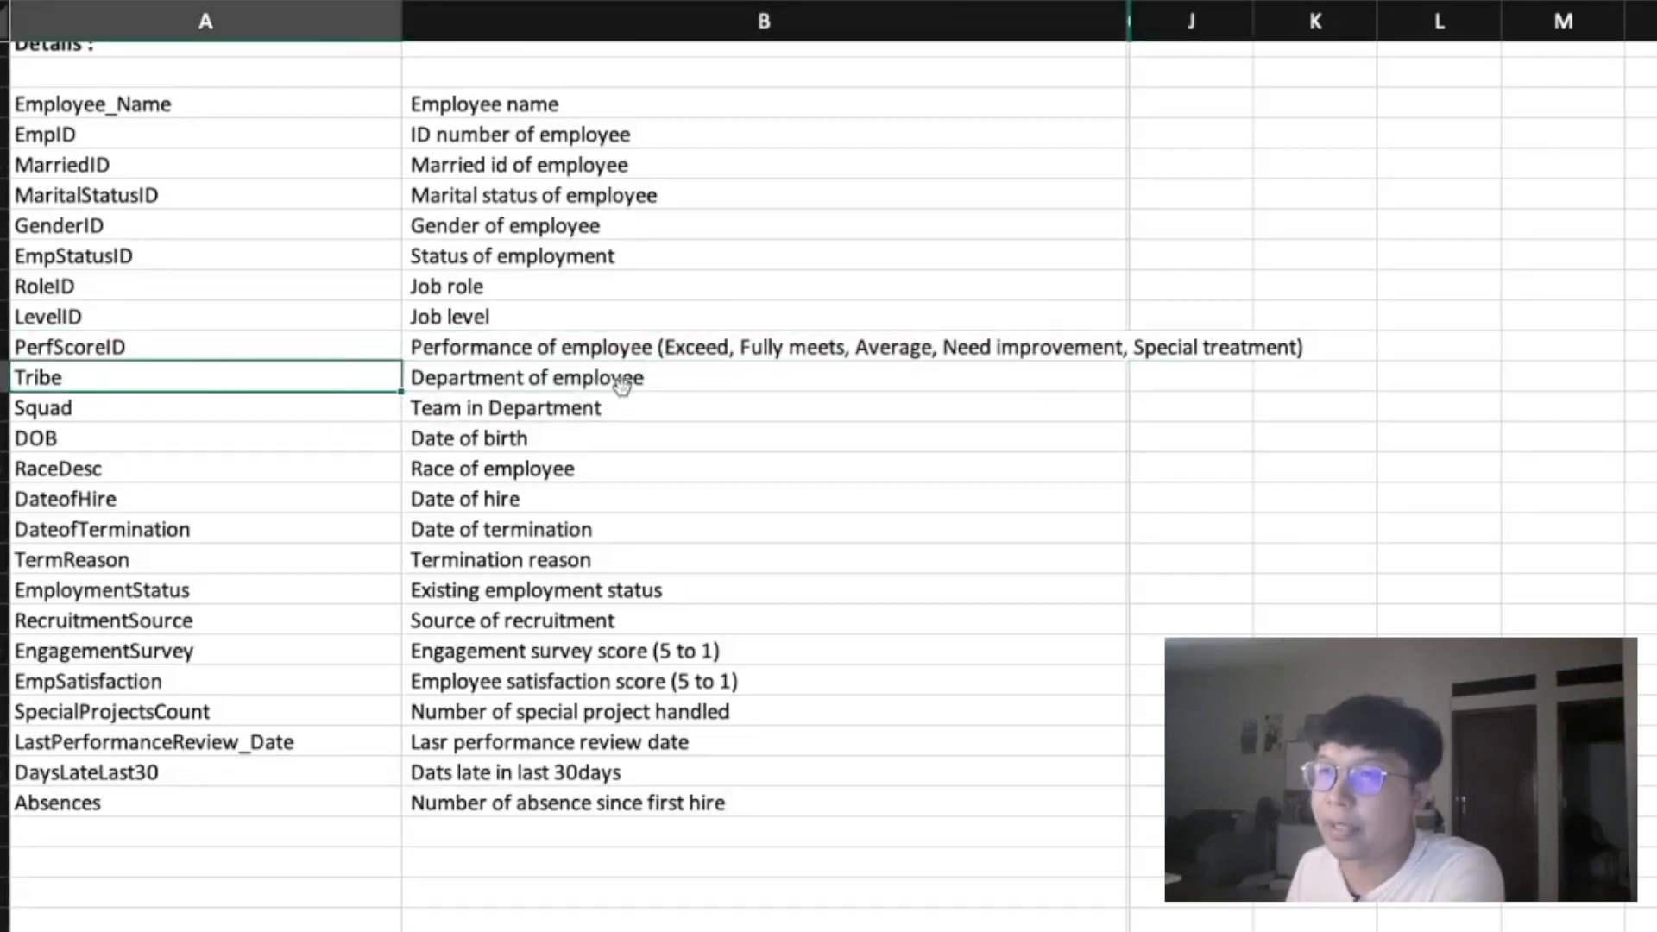
{"action": "left_click", "coordinate": [626, 387]}
{"action": "left_click", "coordinate": [99, 410]}
{"action": "left_click", "coordinate": [539, 410]}
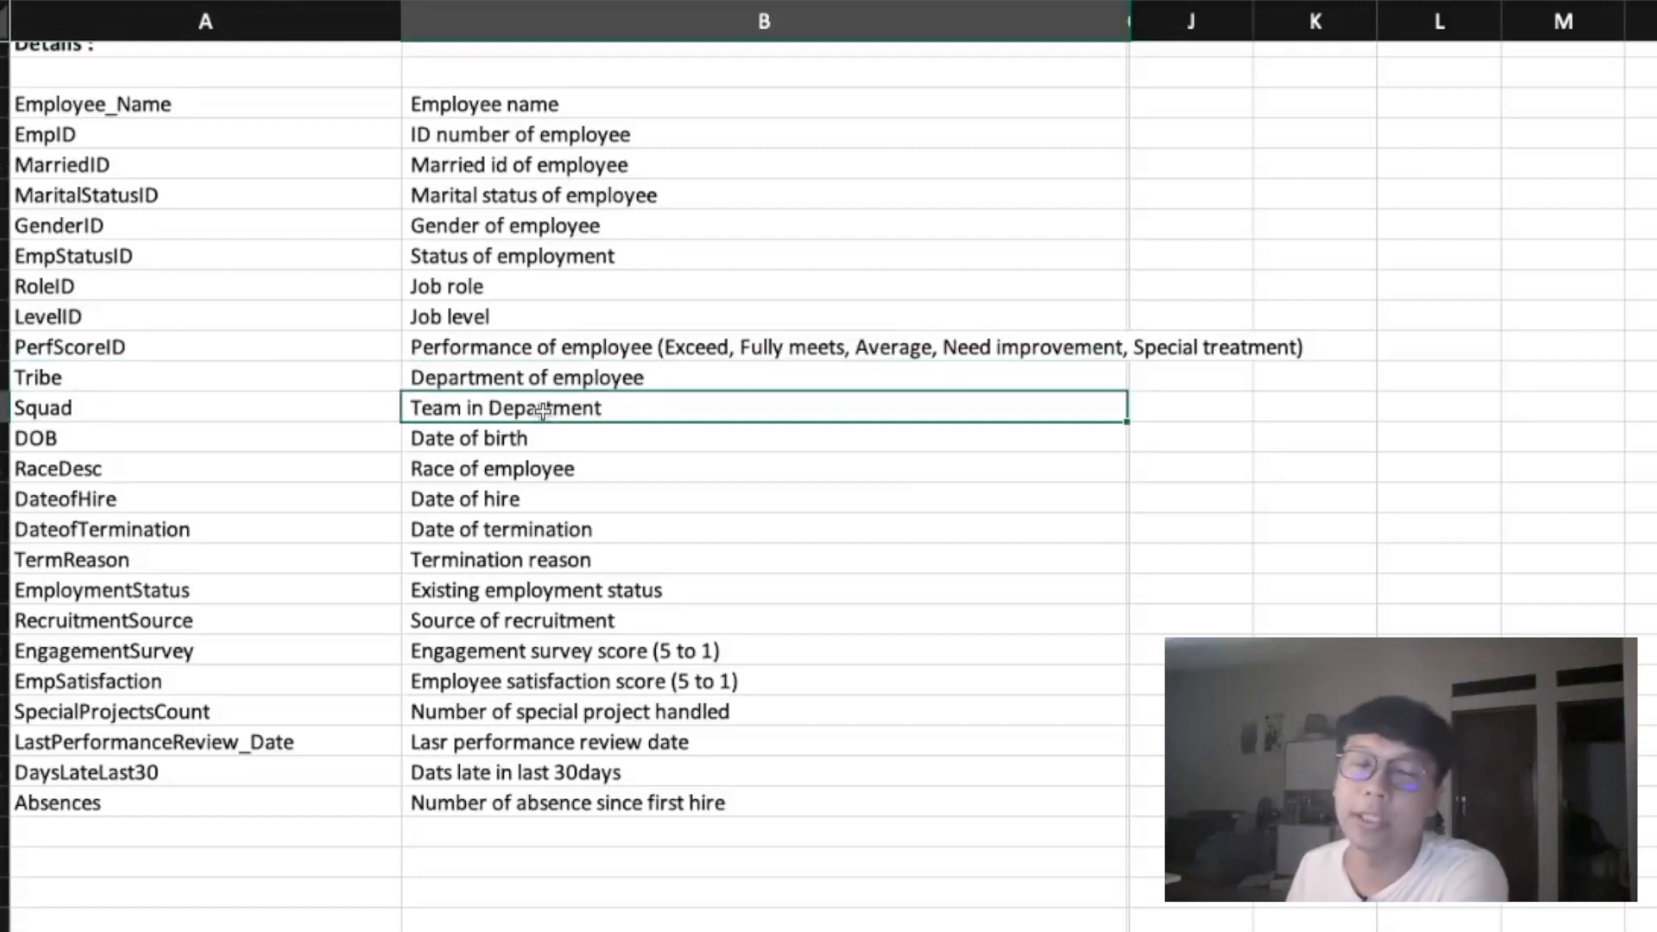
{"action": "left_click", "coordinate": [75, 438]}
{"action": "left_click", "coordinate": [570, 436]}
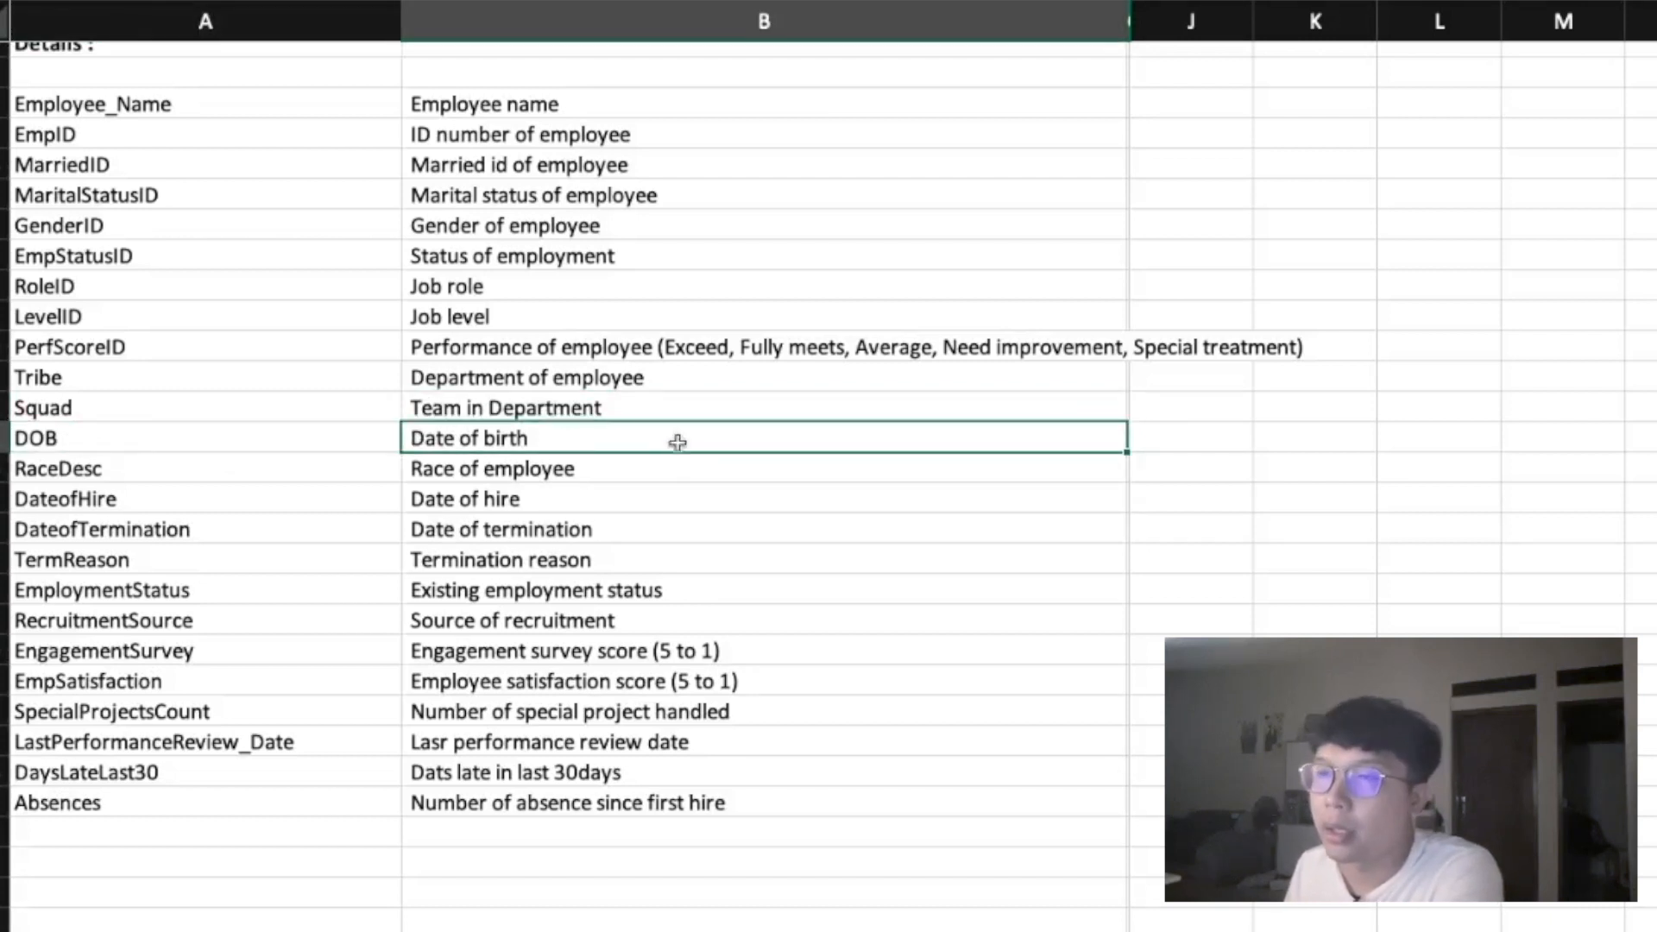
{"action": "left_click", "coordinate": [82, 470]}
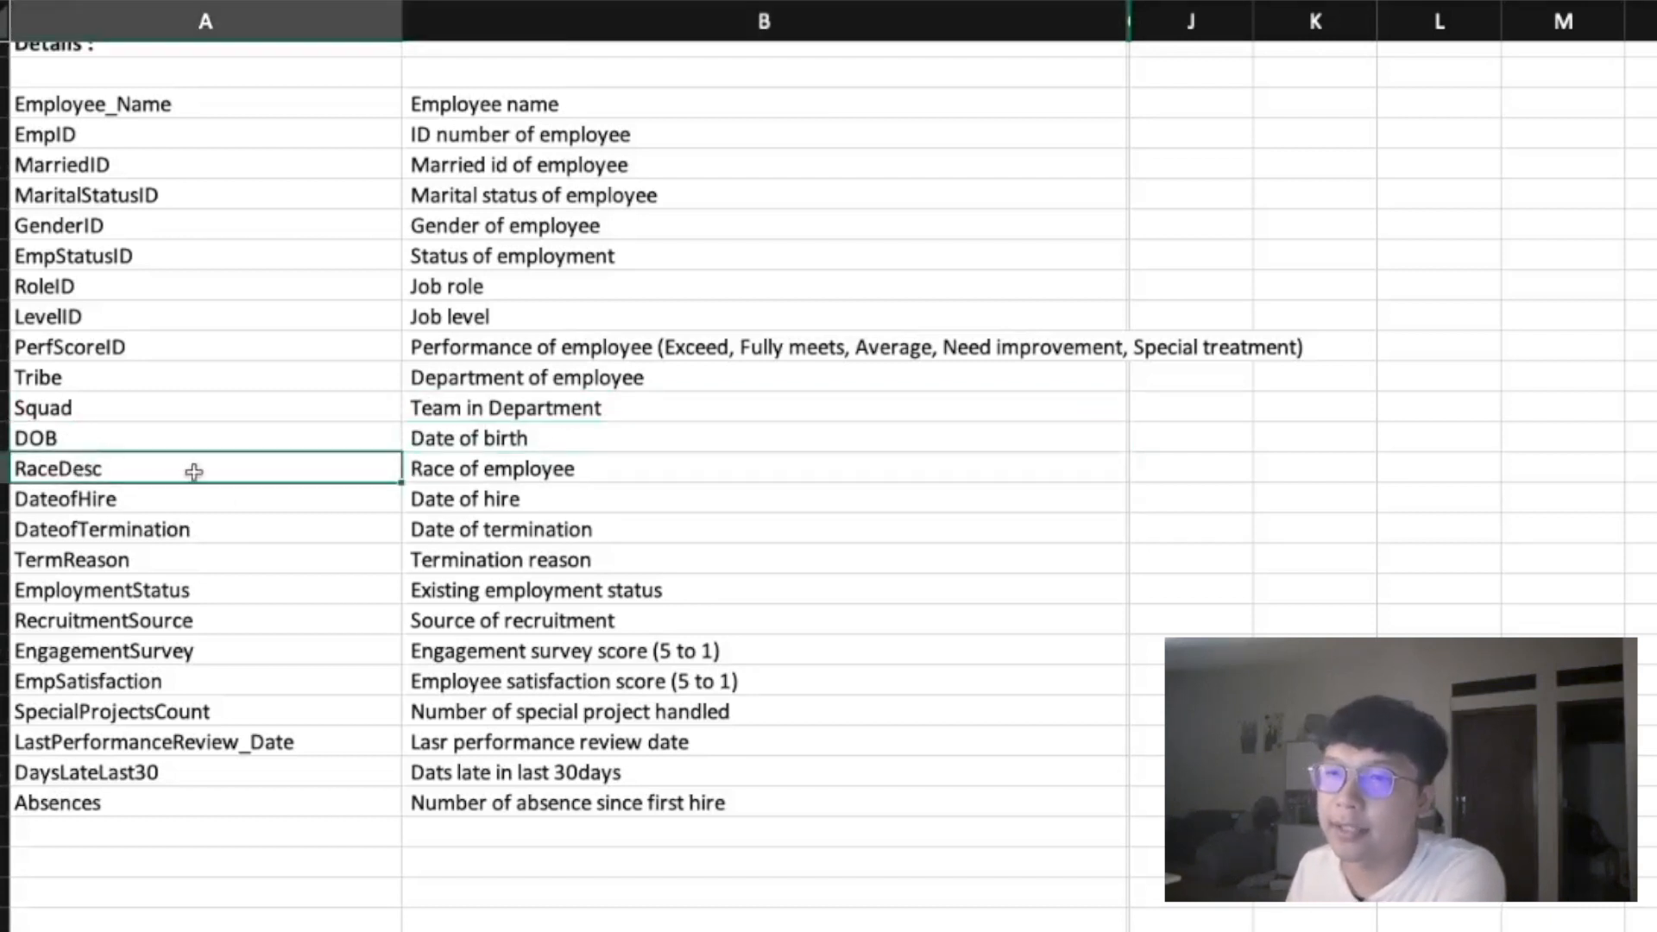
{"action": "left_click", "coordinate": [560, 473]}
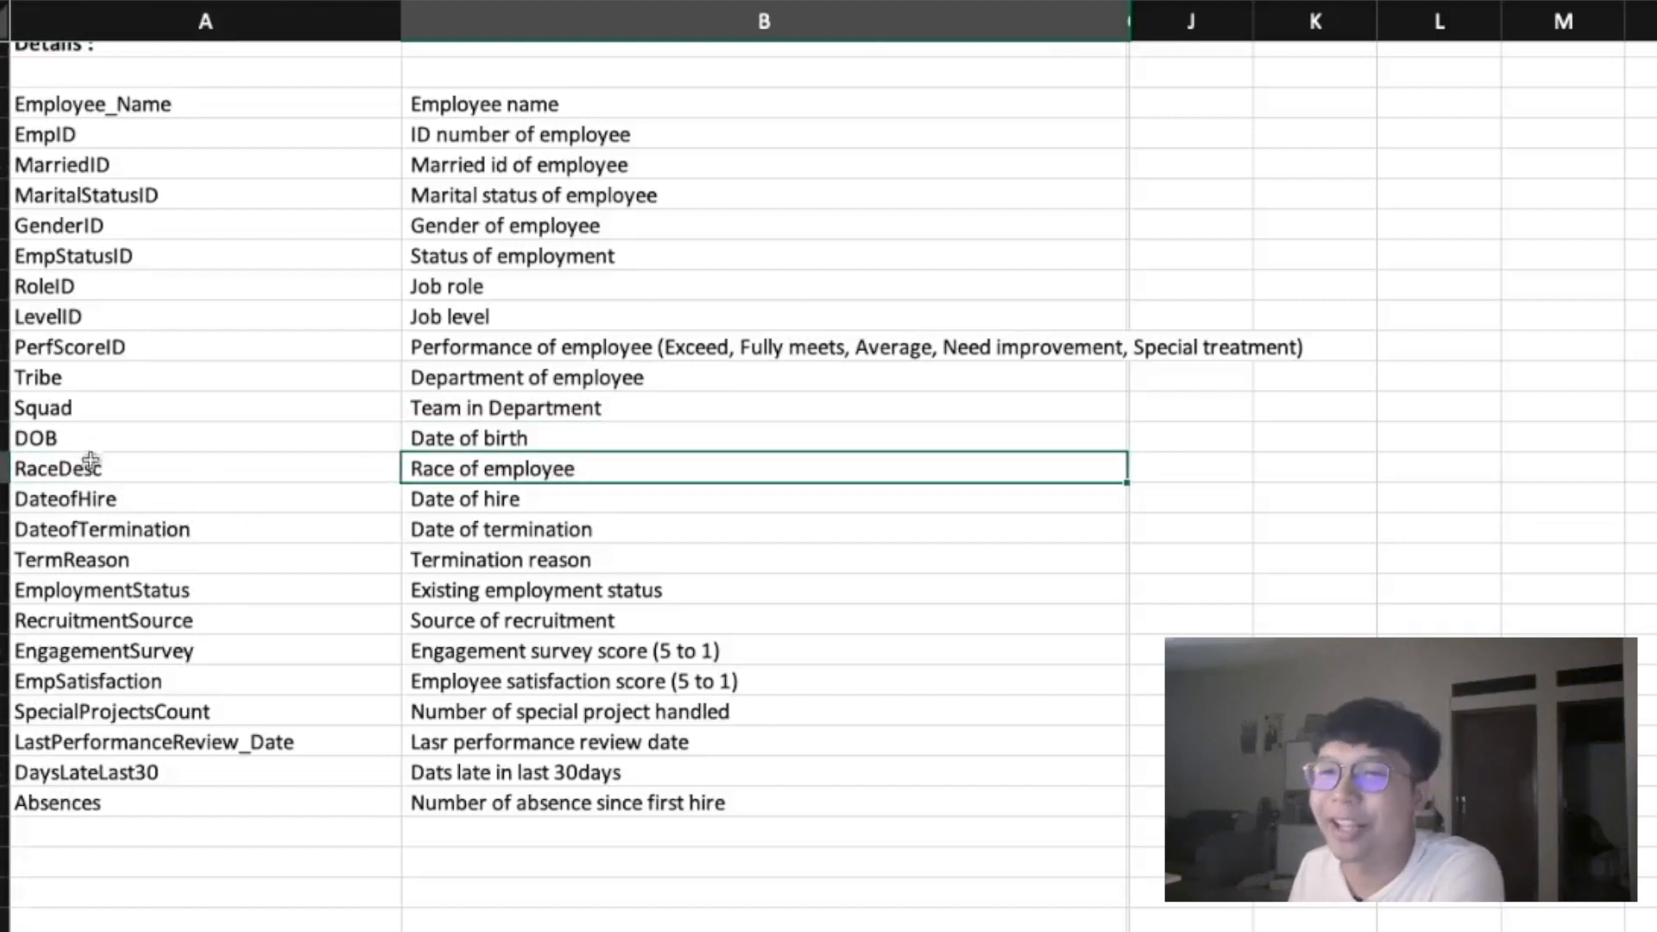
{"action": "left_click_drag", "start_coordinate": [92, 462], "coordinate": [477, 473]}
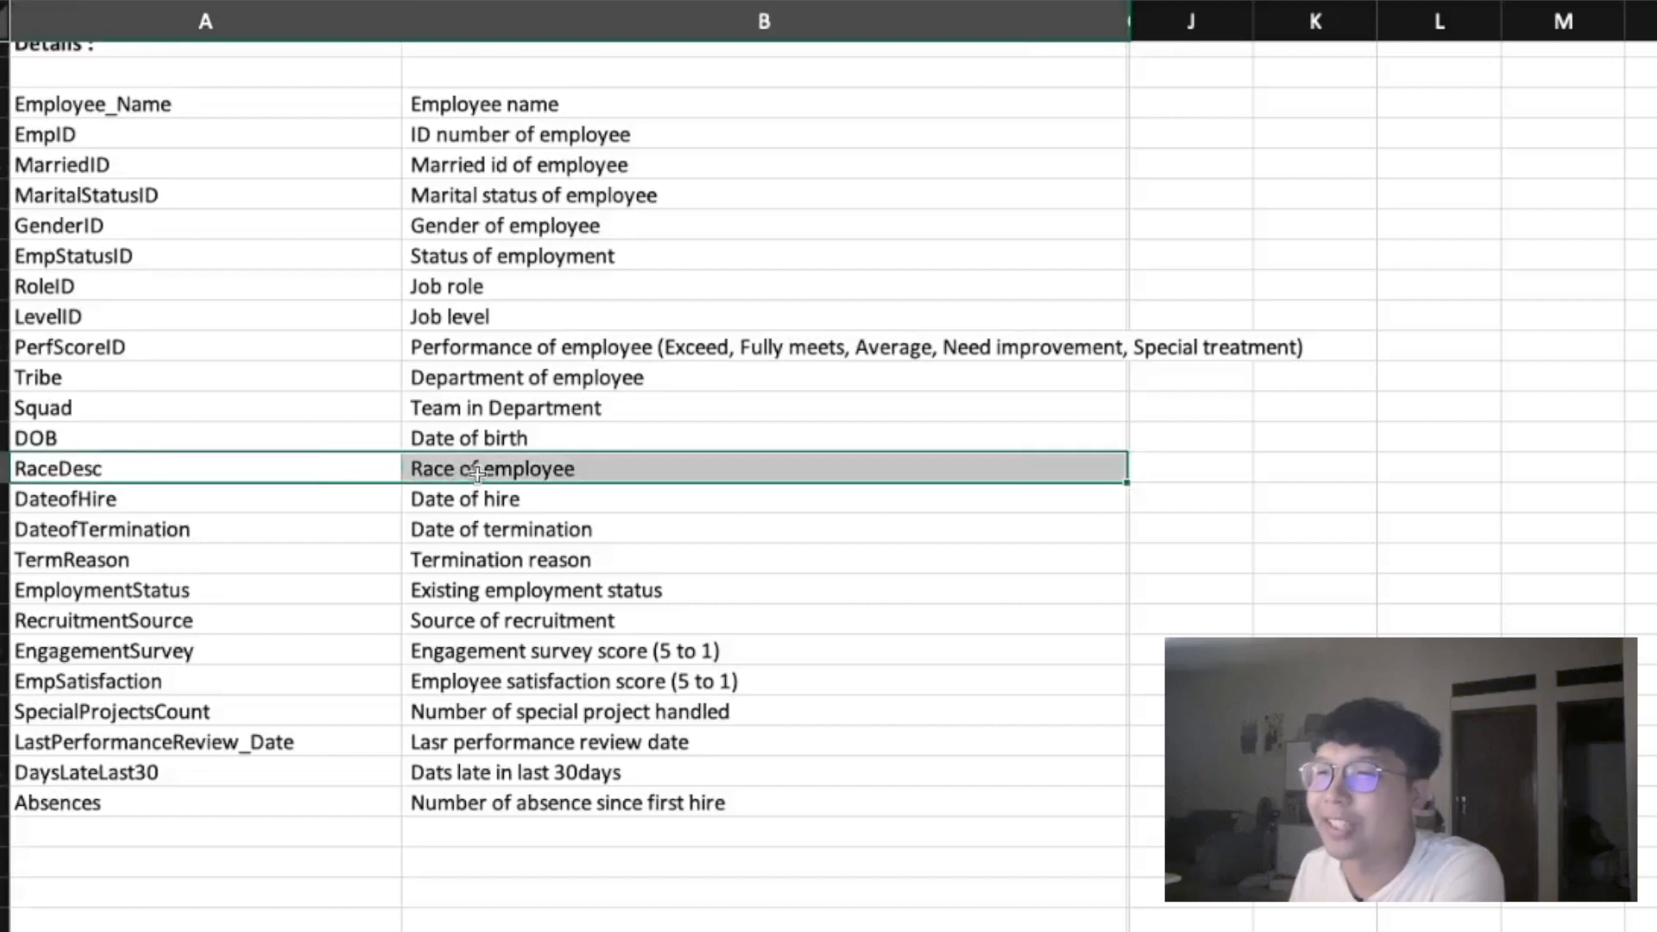
Examine the DateofHire, DateofTermination and TermReason fields and relate the termination date to EmpStatusID
{"action": "left_click", "coordinate": [82, 501]}
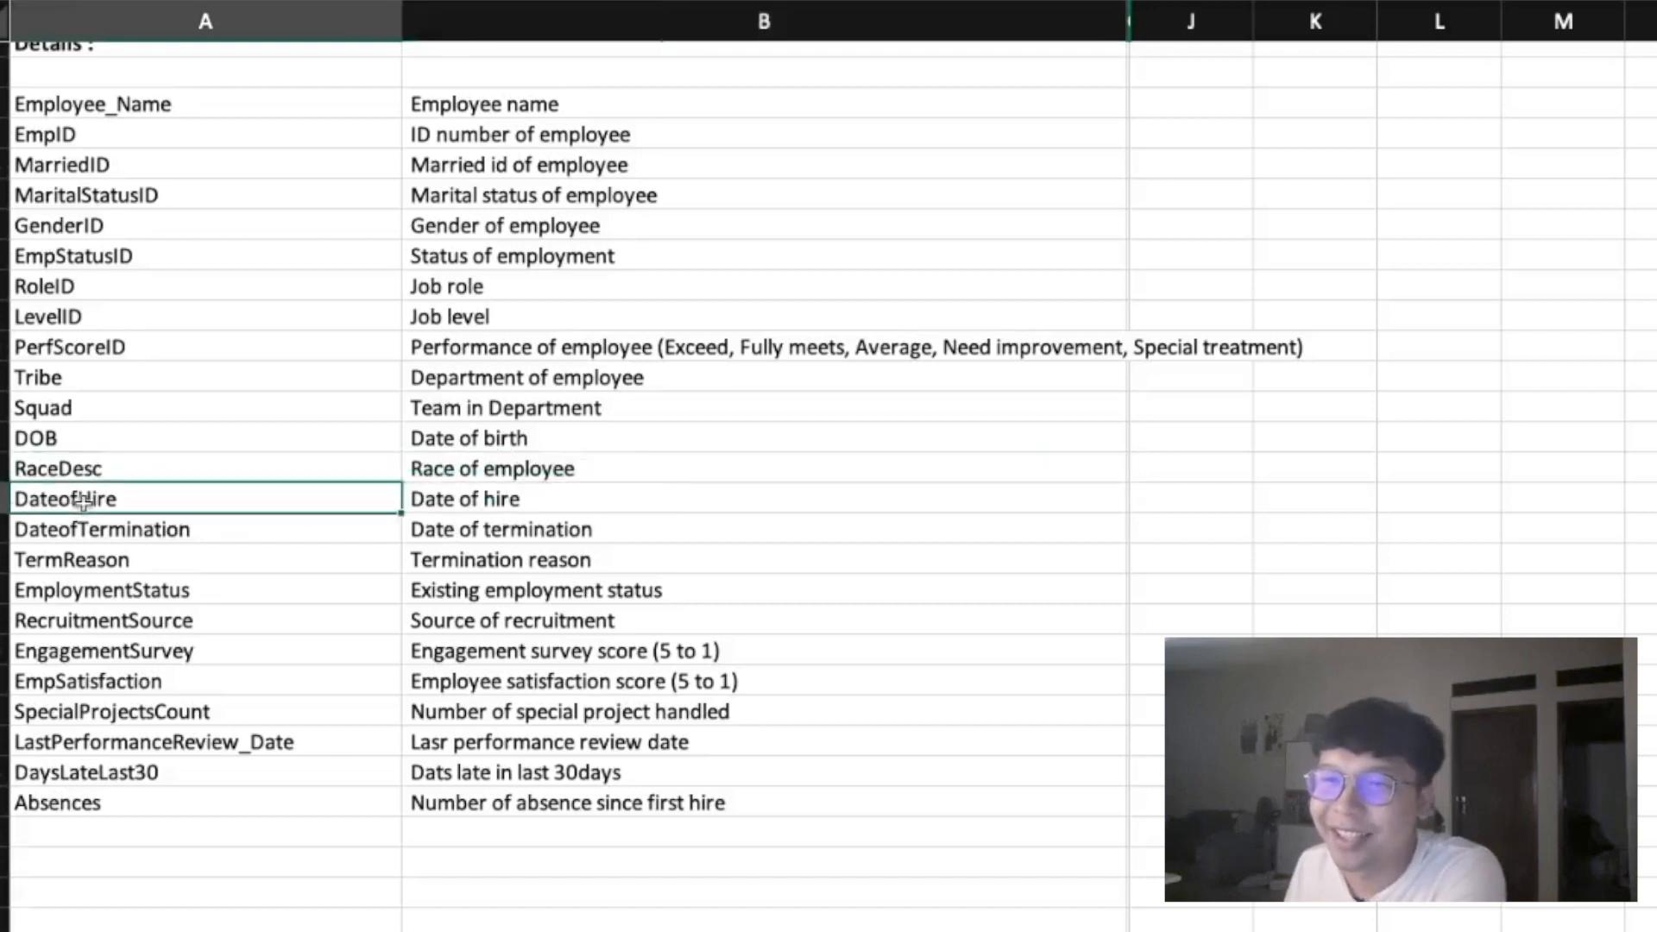
{"action": "left_click", "coordinate": [145, 529]}
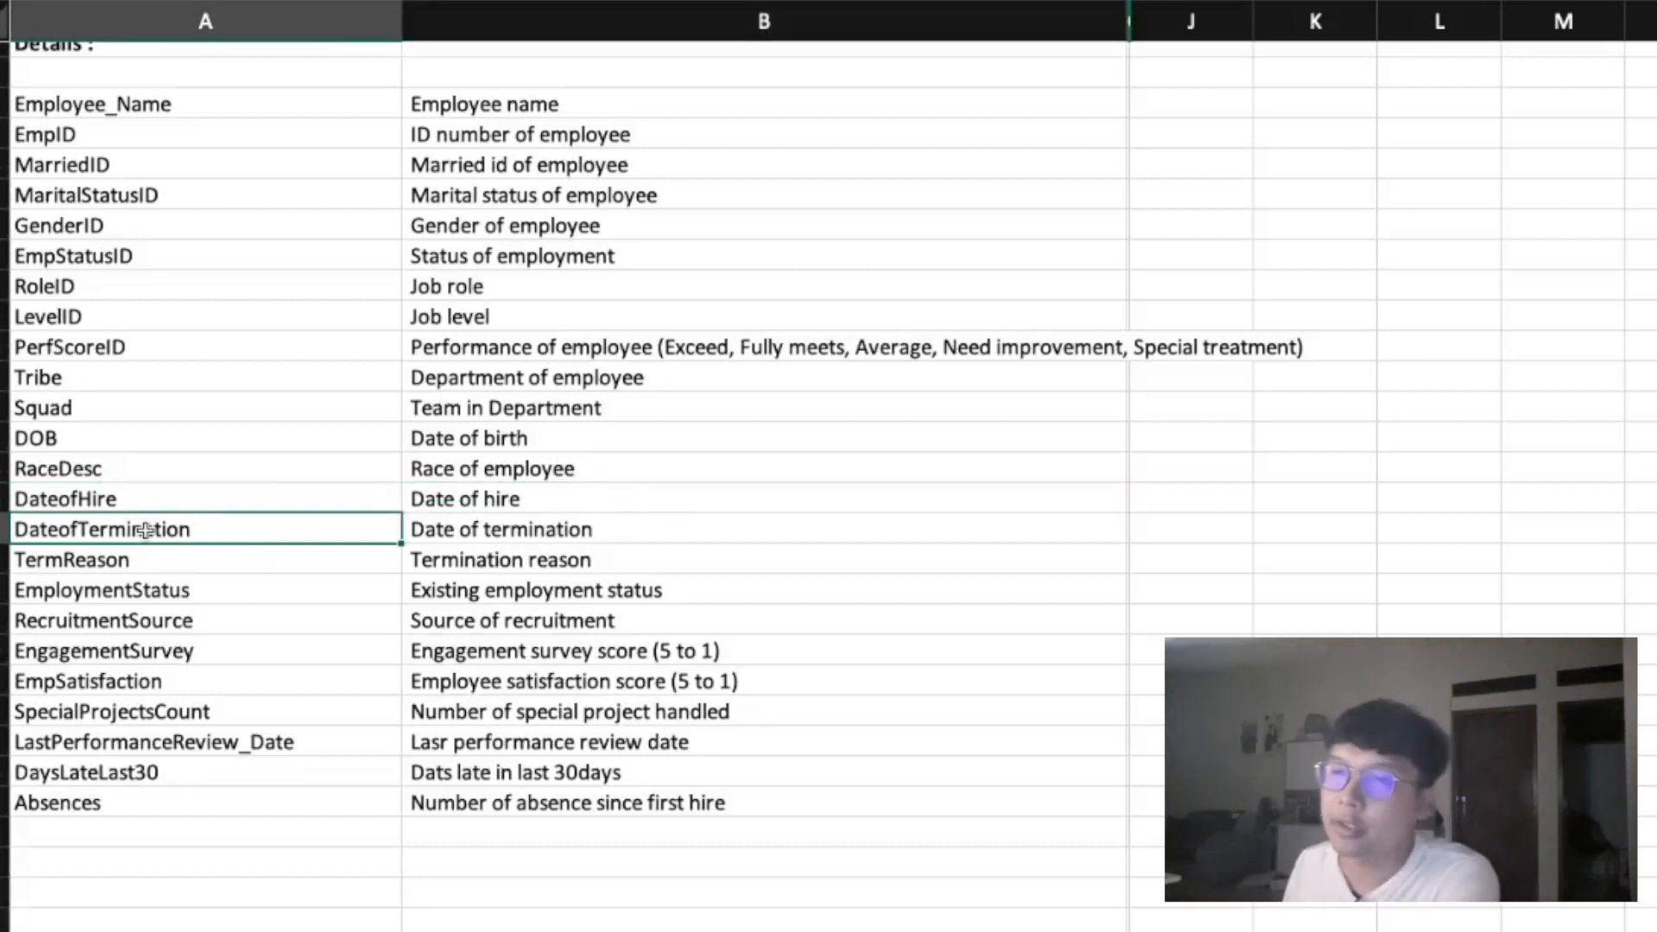
{"action": "left_click", "coordinate": [535, 530]}
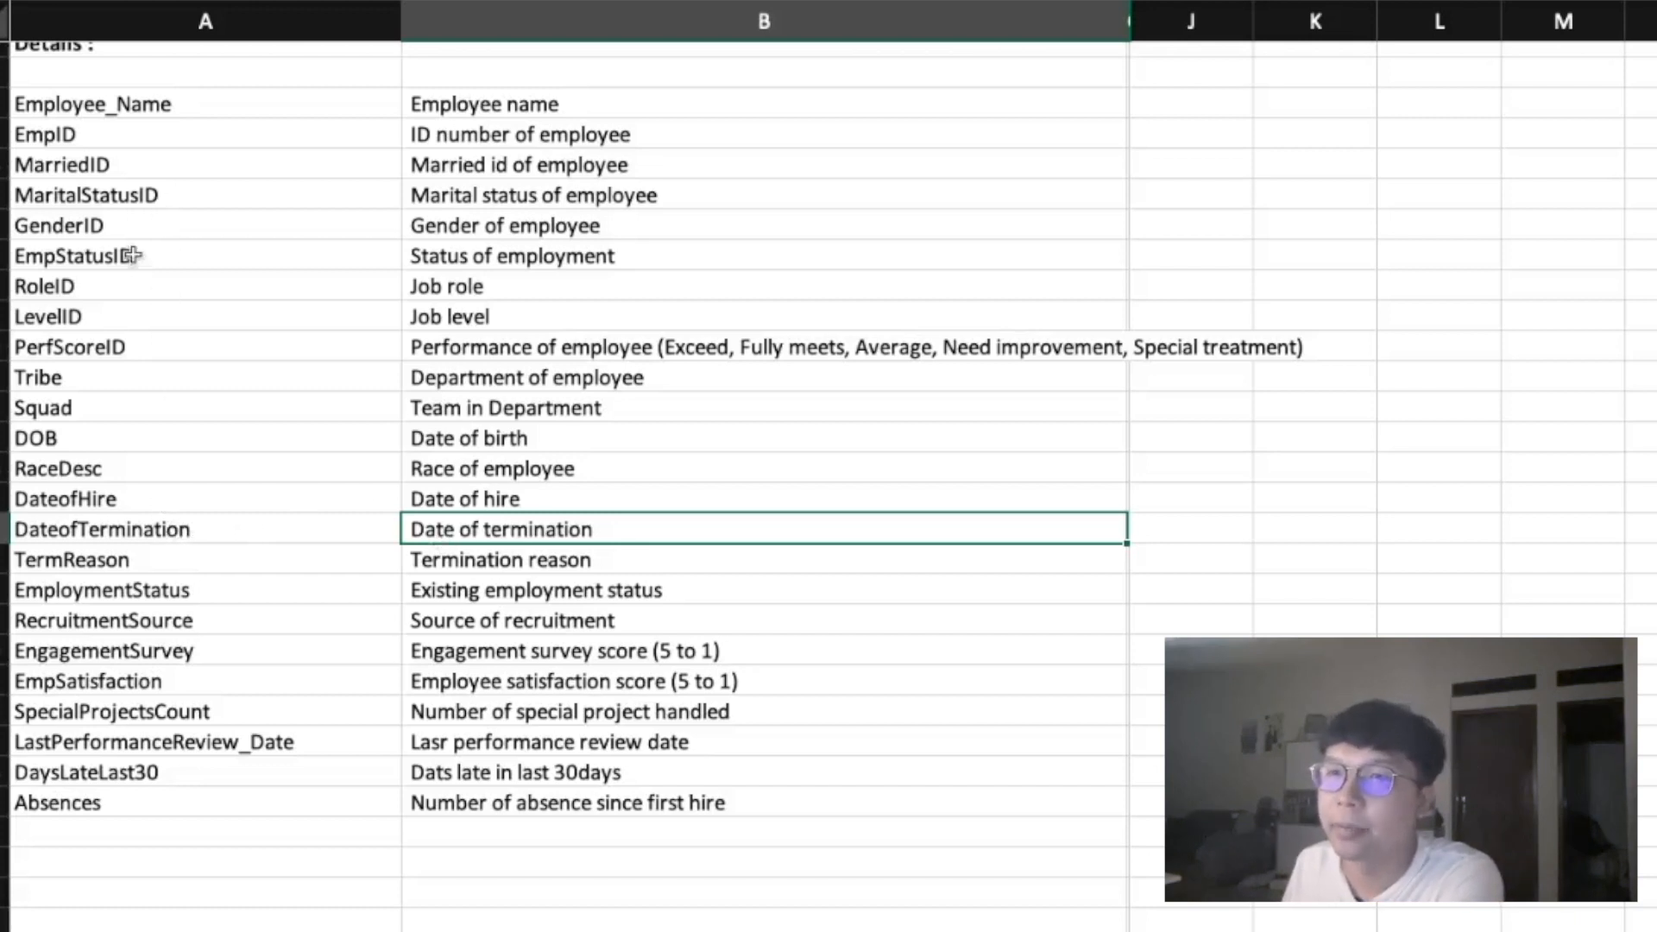
{"action": "left_click", "coordinate": [566, 256]}
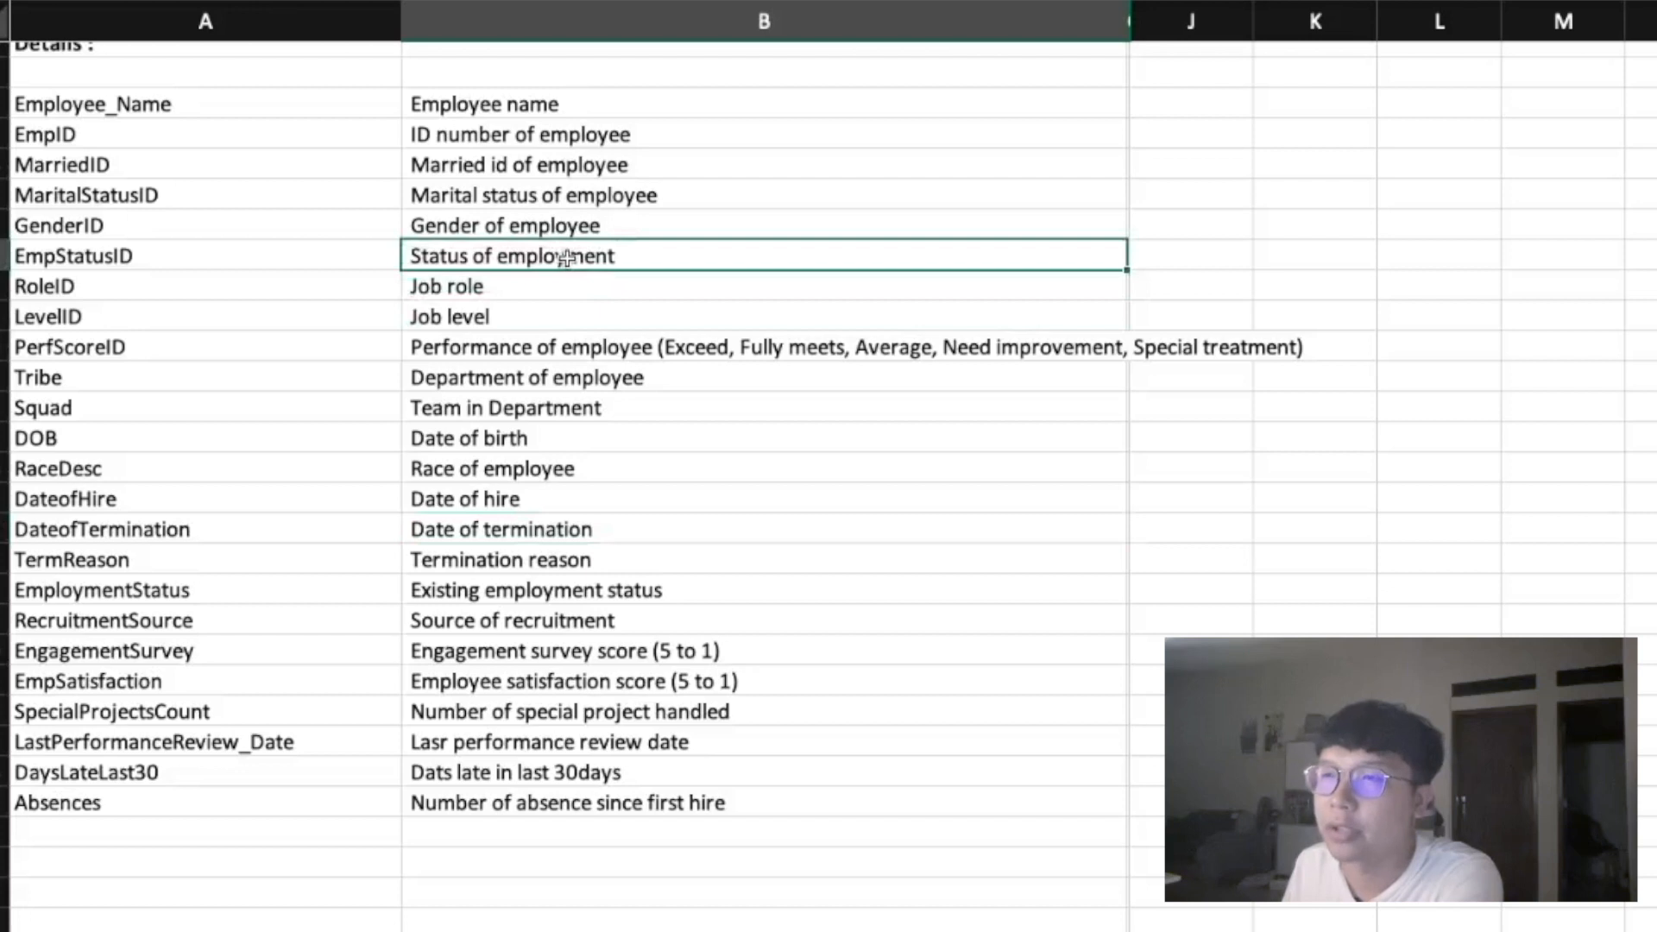
{"action": "left_click", "coordinate": [460, 535]}
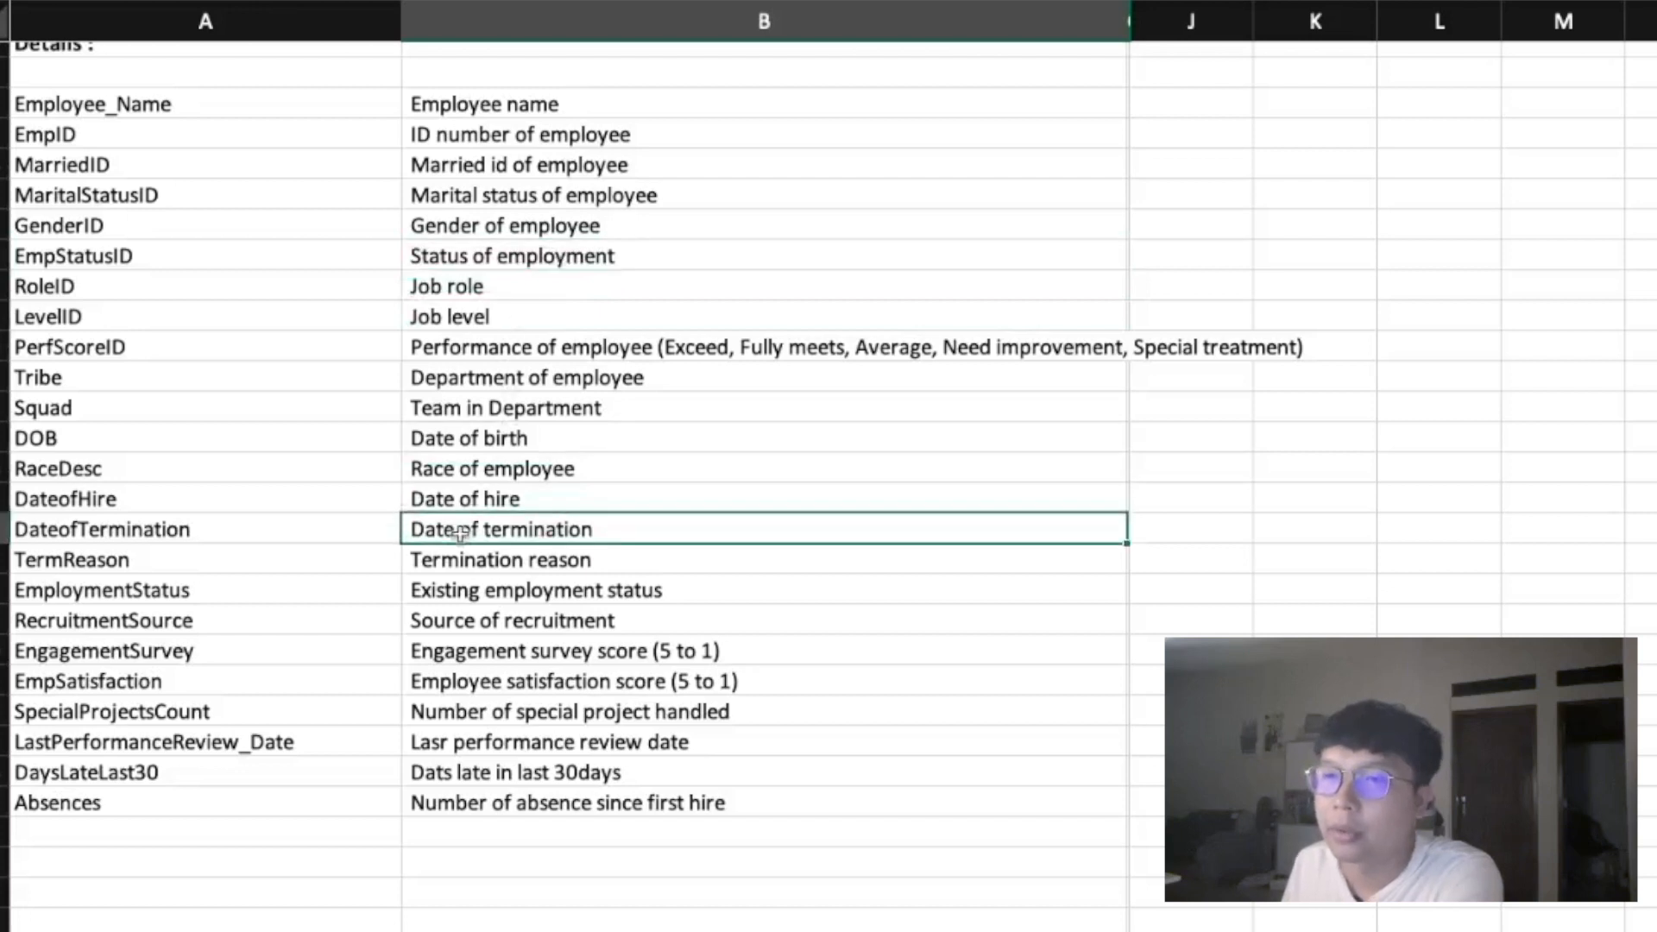
{"action": "left_click", "coordinate": [102, 565]}
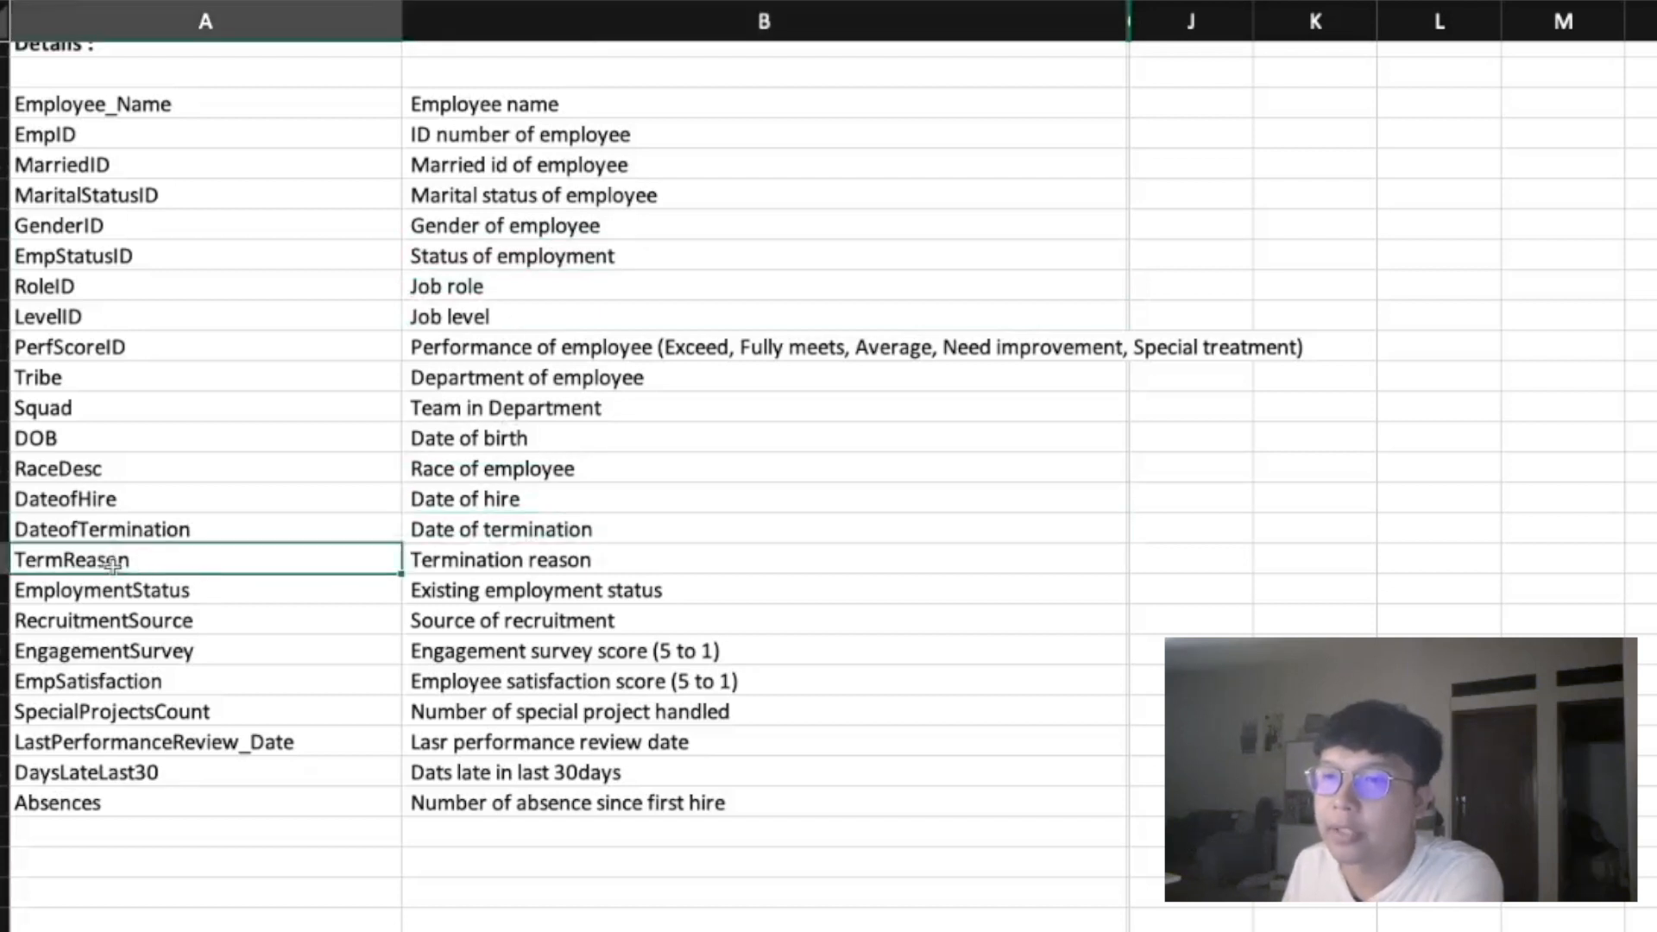
{"action": "left_click", "coordinate": [587, 559]}
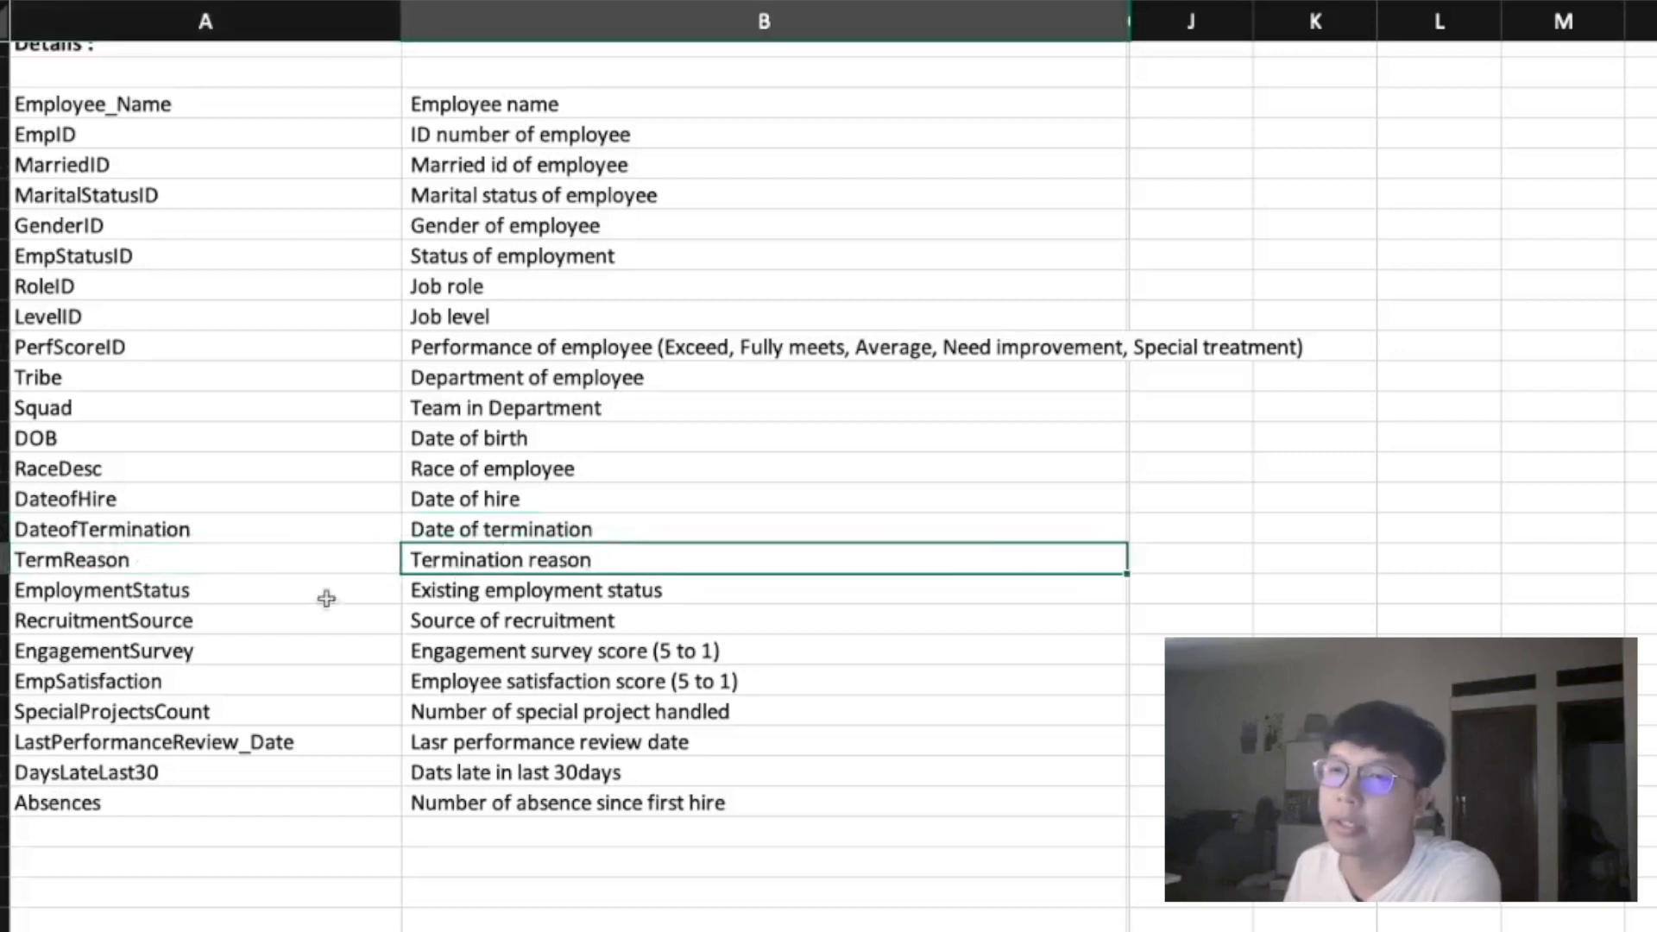
Read the descriptions of the EmploymentStatus and RecruitmentSource fields
{"action": "left_click", "coordinate": [195, 595]}
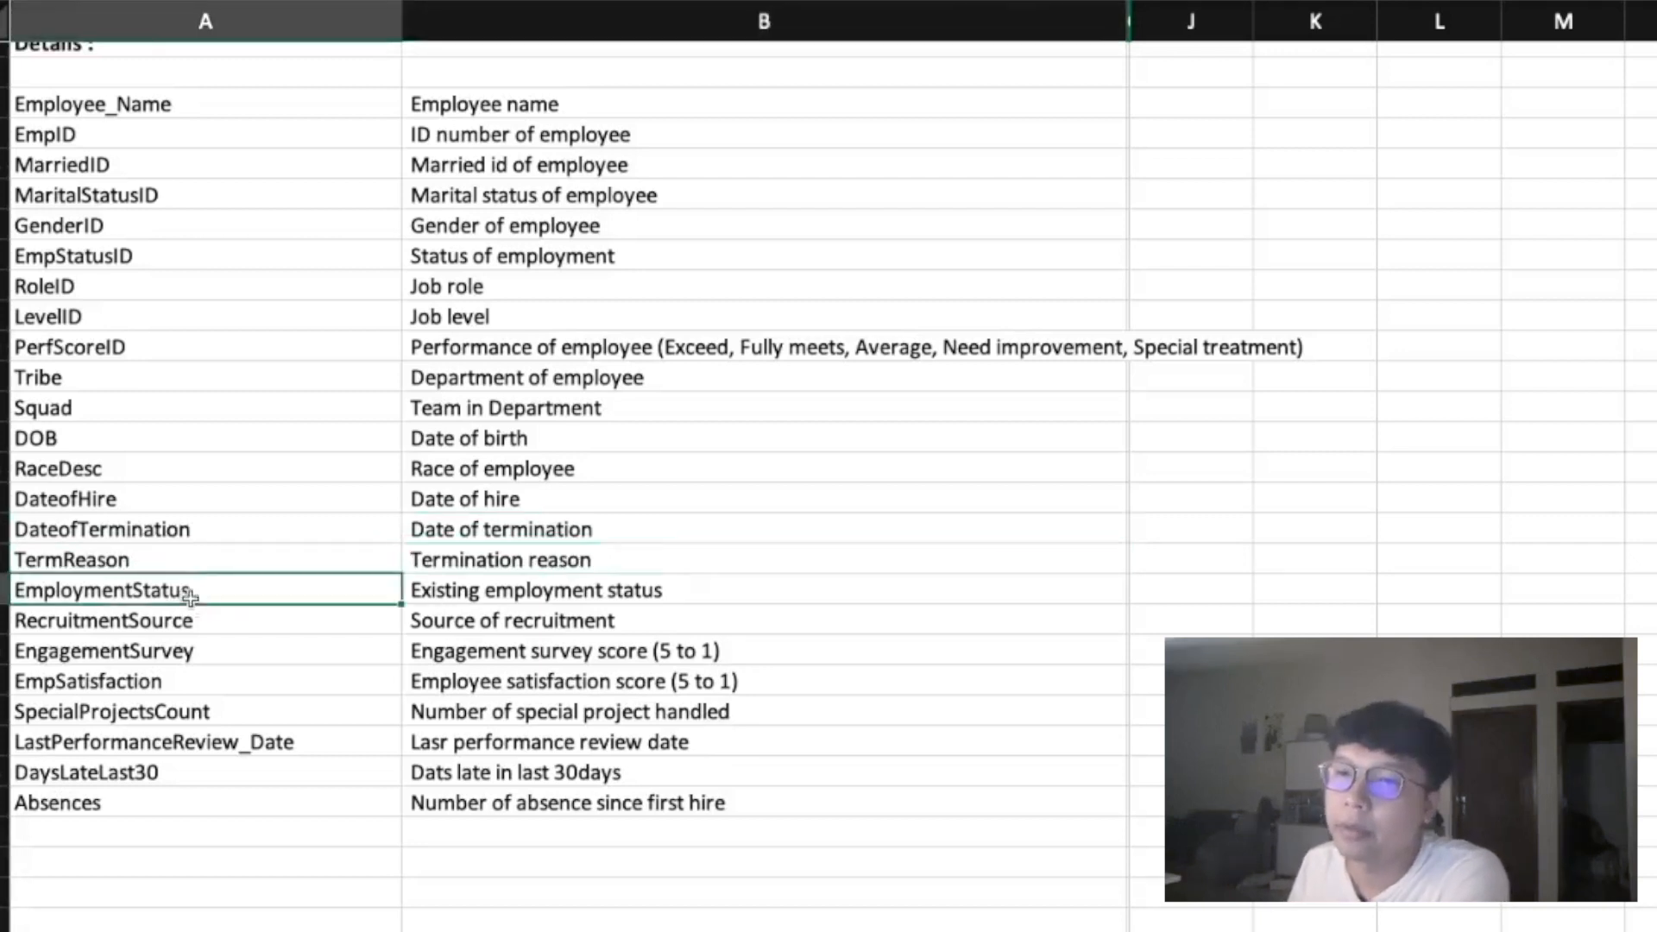
{"action": "left_click", "coordinate": [473, 596]}
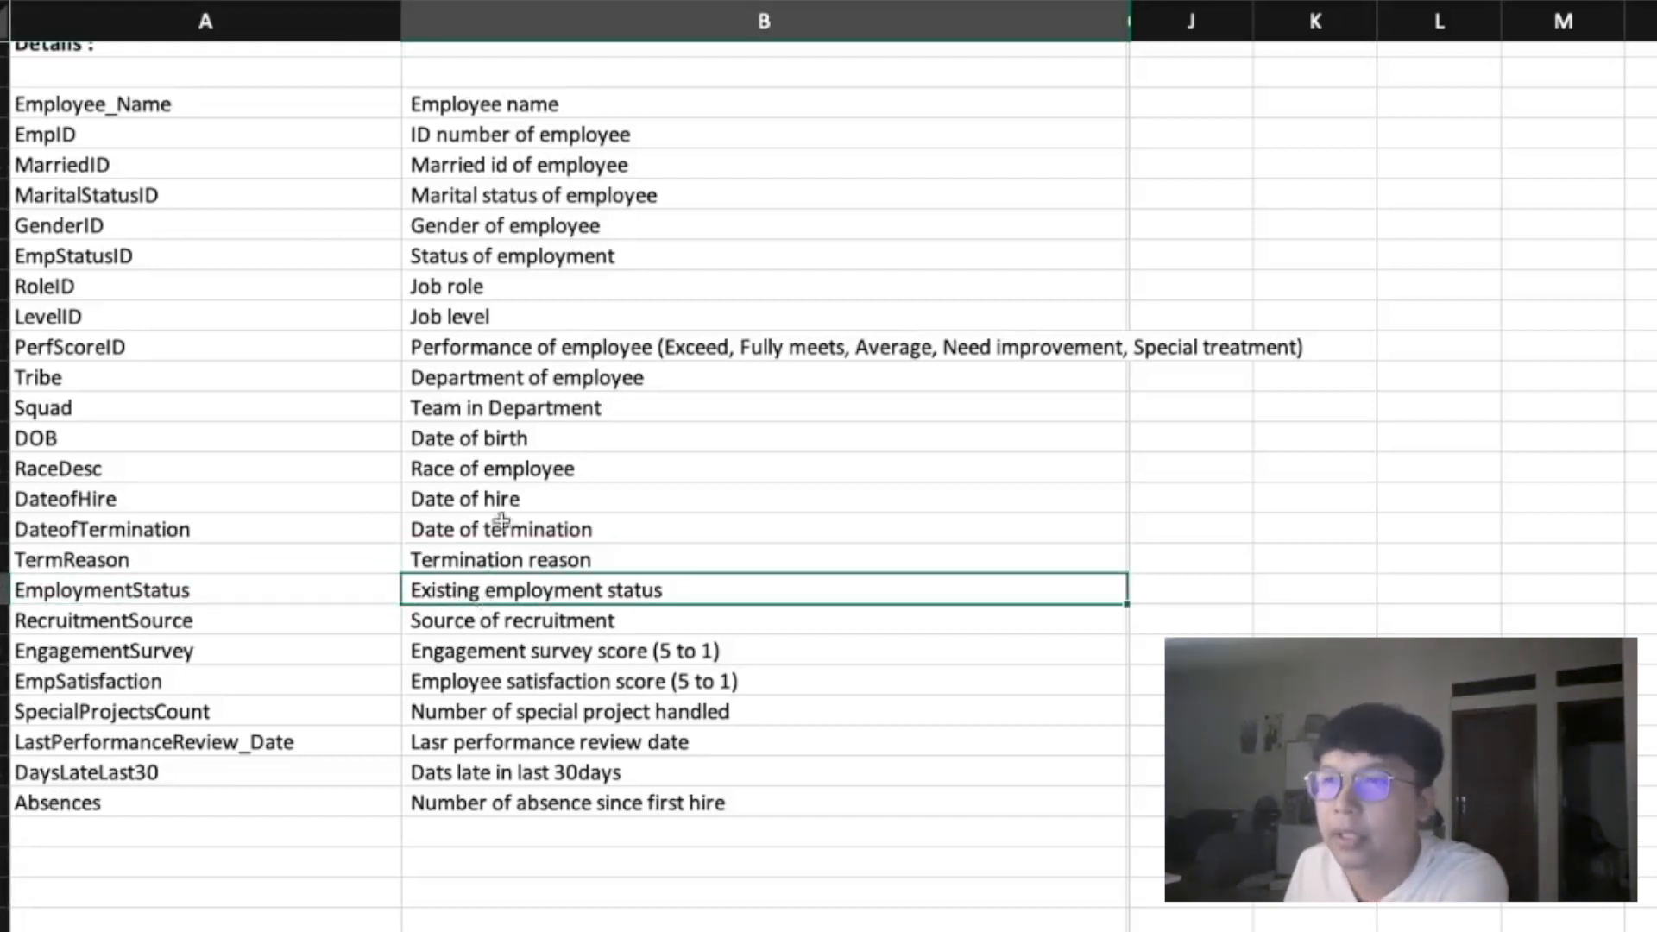
{"action": "left_click_drag", "start_coordinate": [126, 595], "coordinate": [450, 593]}
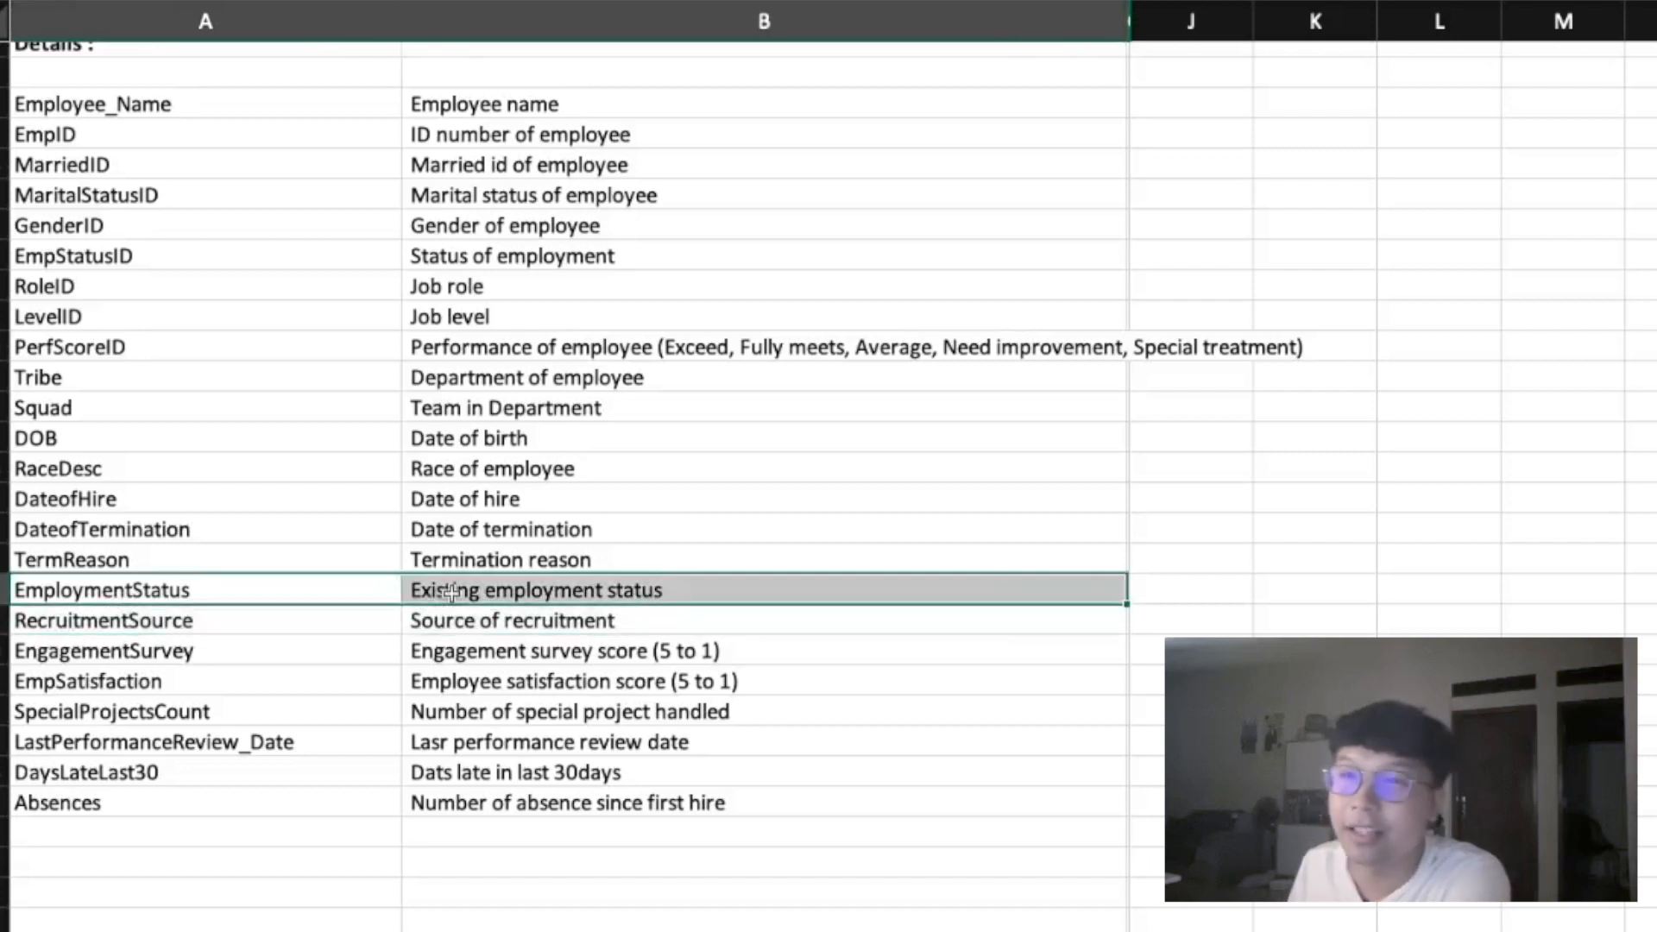
{"action": "left_click", "coordinate": [155, 625]}
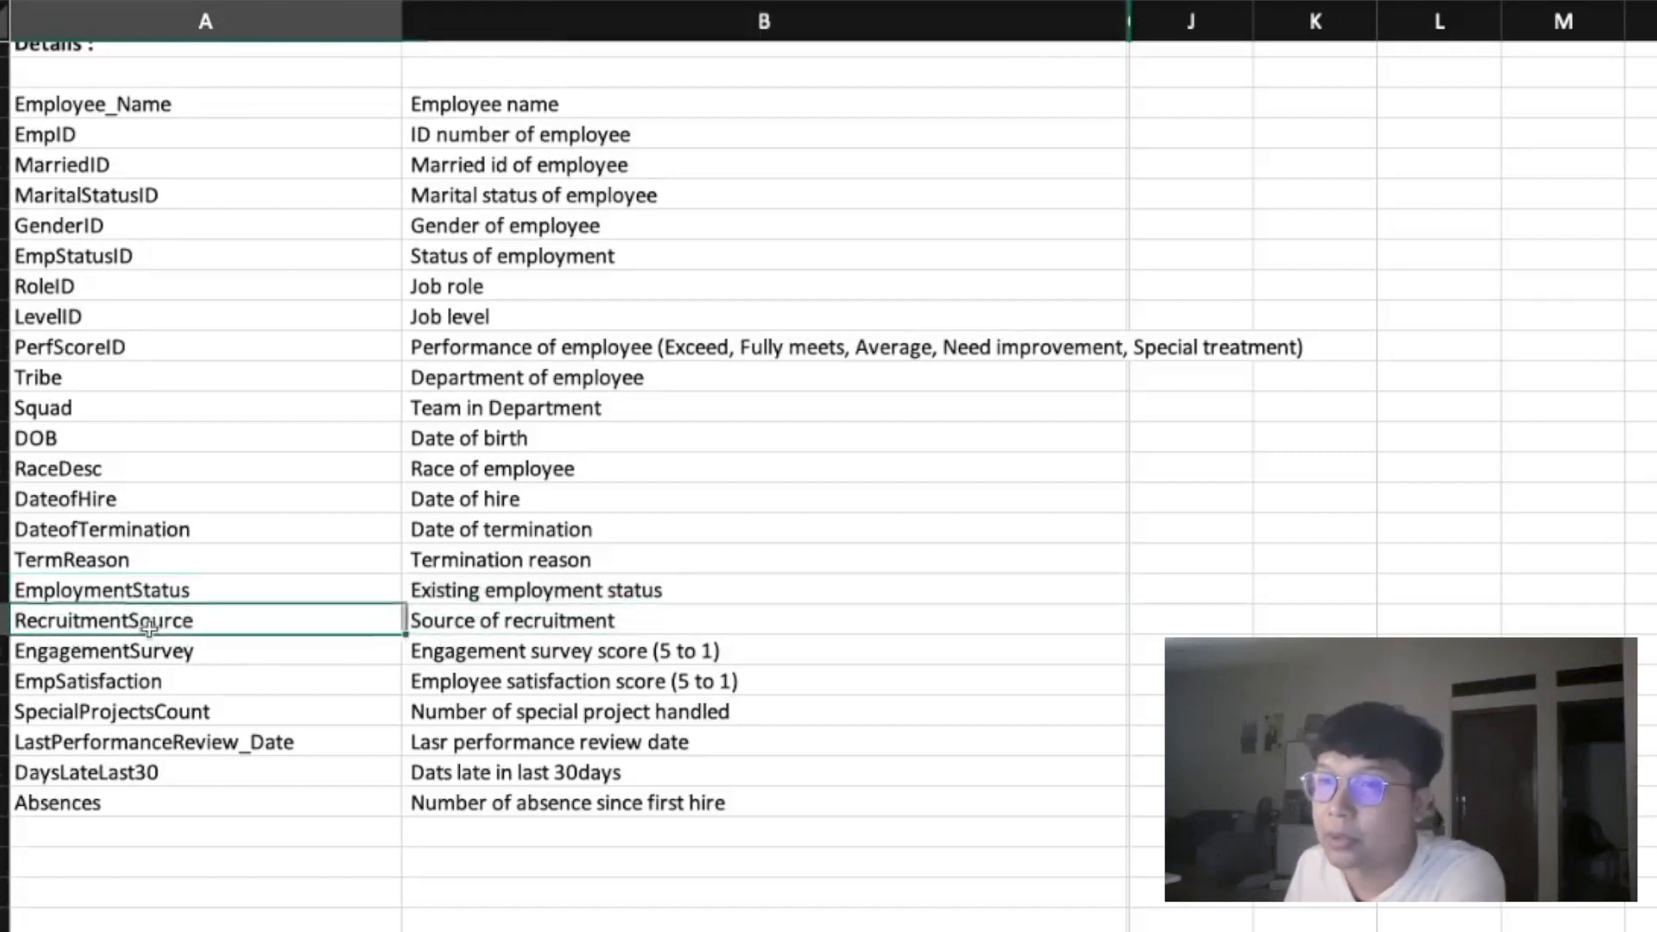
{"action": "left_click", "coordinate": [615, 619]}
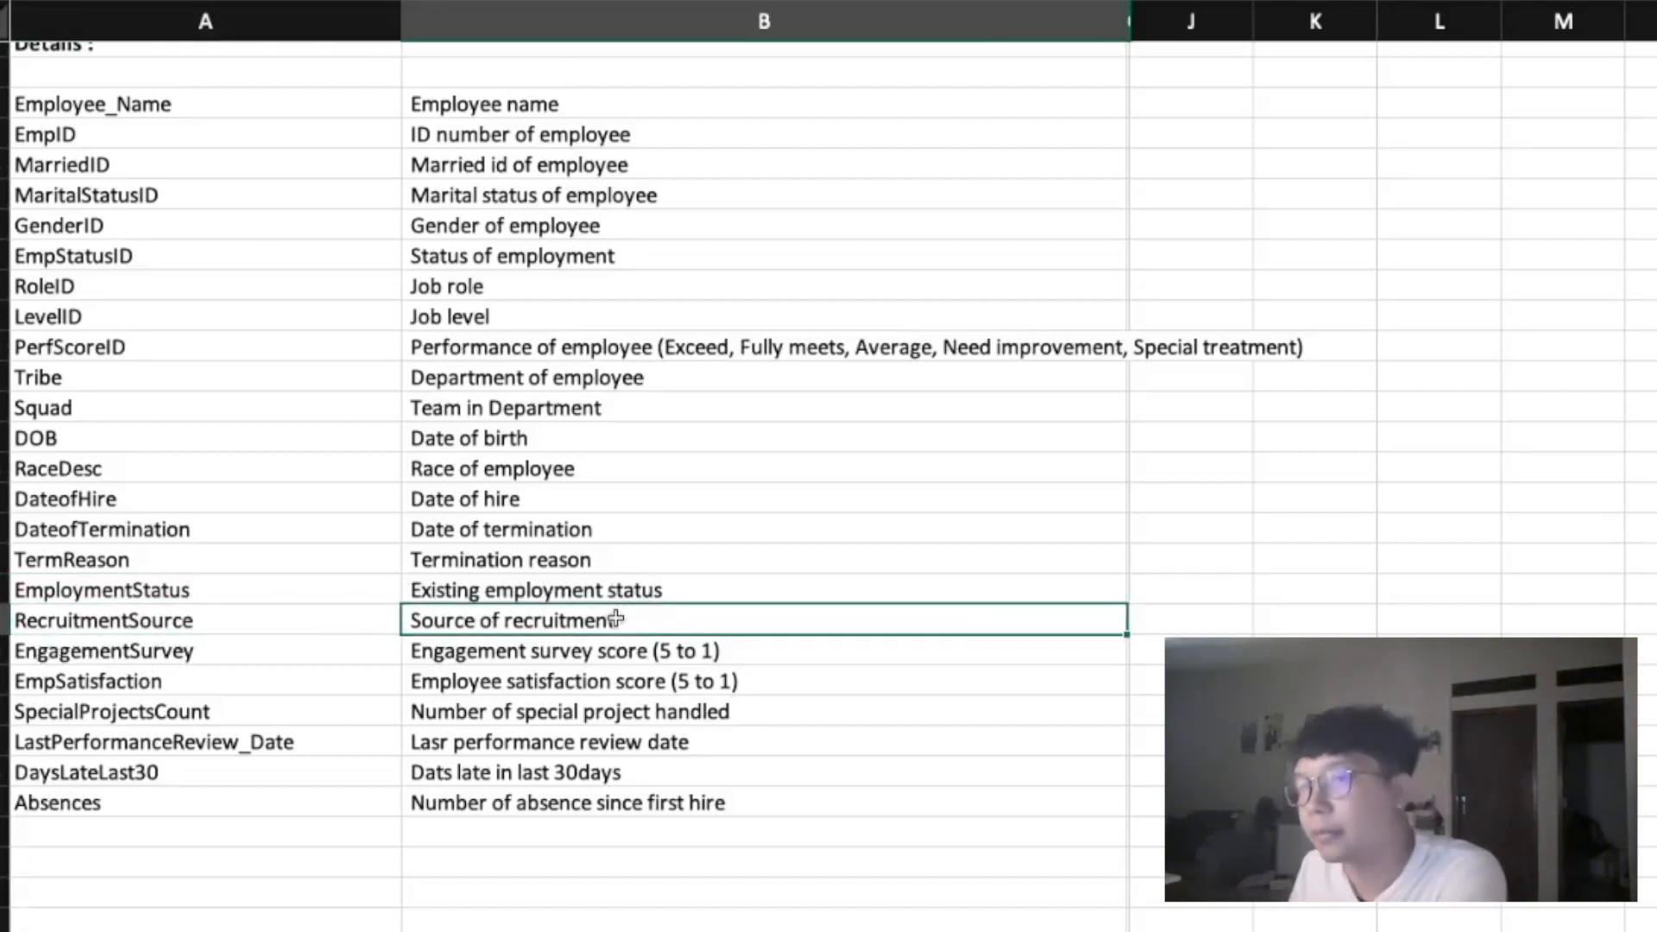
Read the descriptions of the EngagementSurvey, EmpSatisfaction, SpecialProjectsCount and LastPerformanceReview_Date fields
{"action": "left_click_drag", "start_coordinate": [169, 654], "coordinate": [427, 656]}
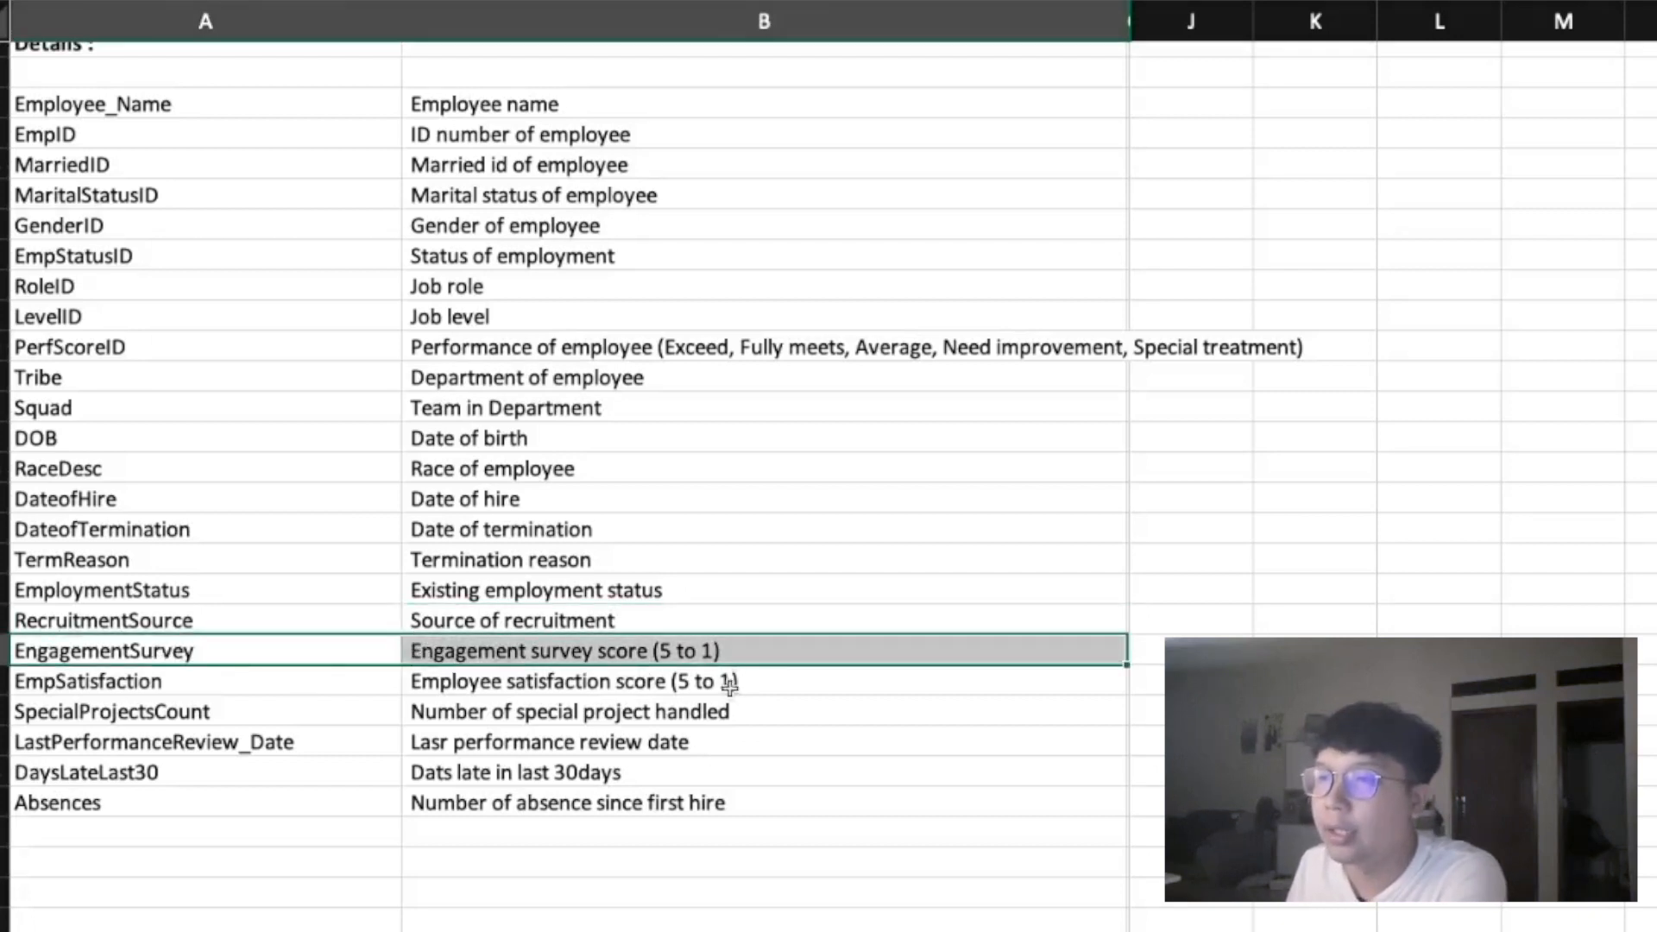
{"action": "left_click", "coordinate": [644, 733]}
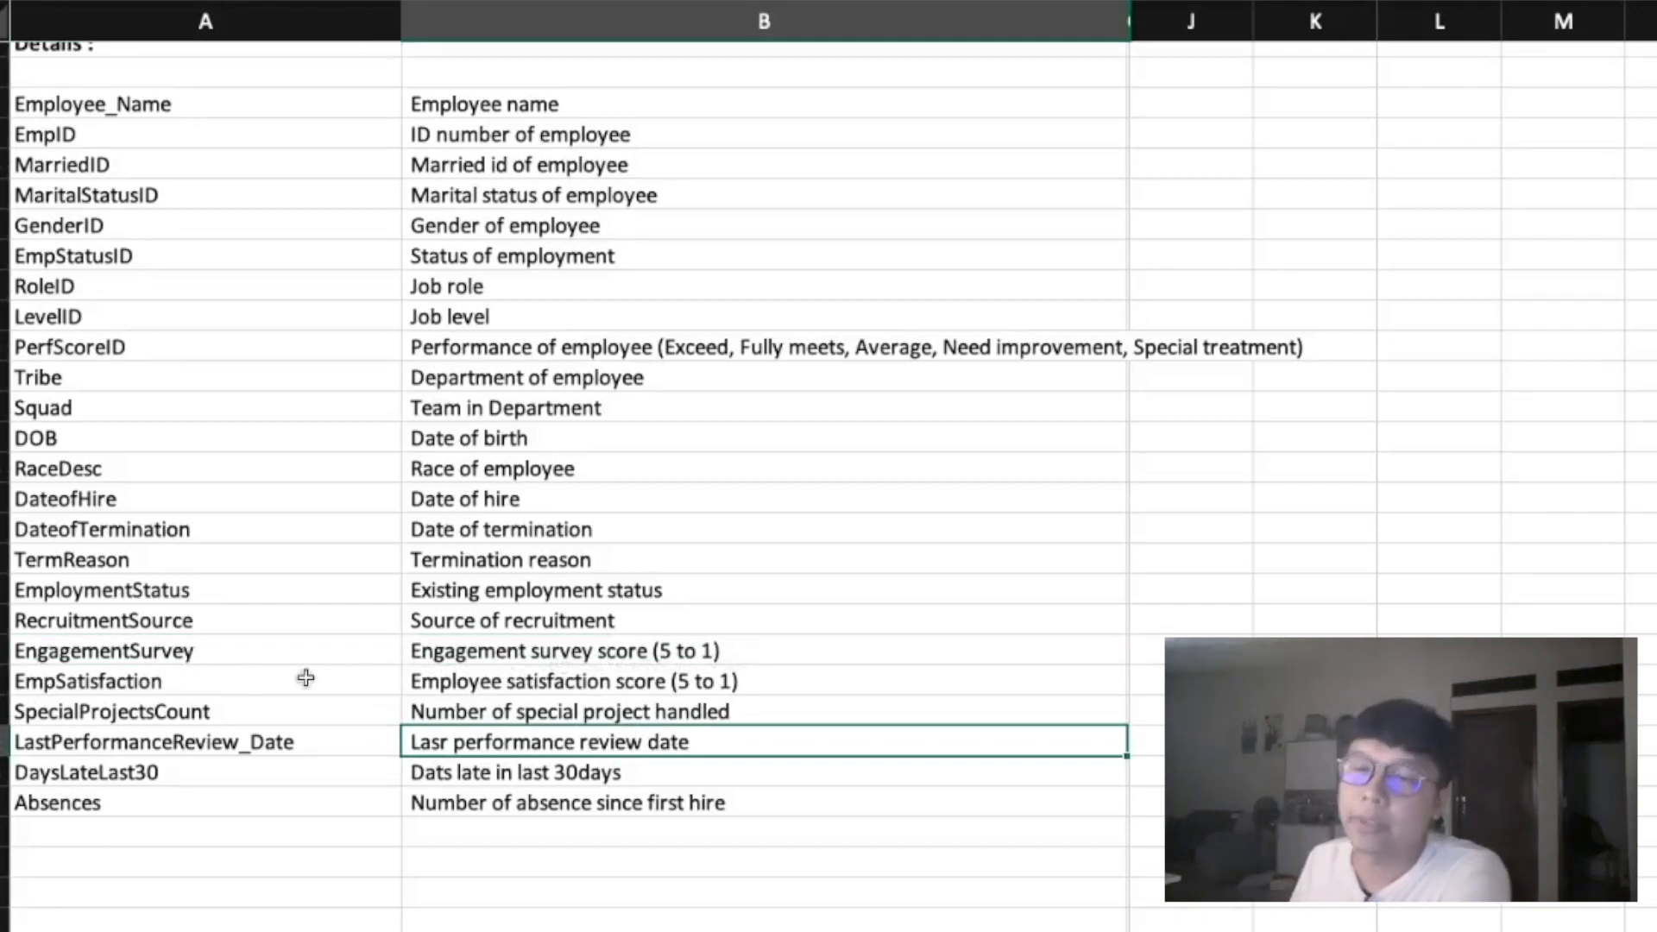
{"action": "left_click_drag", "start_coordinate": [242, 682], "coordinate": [496, 688]}
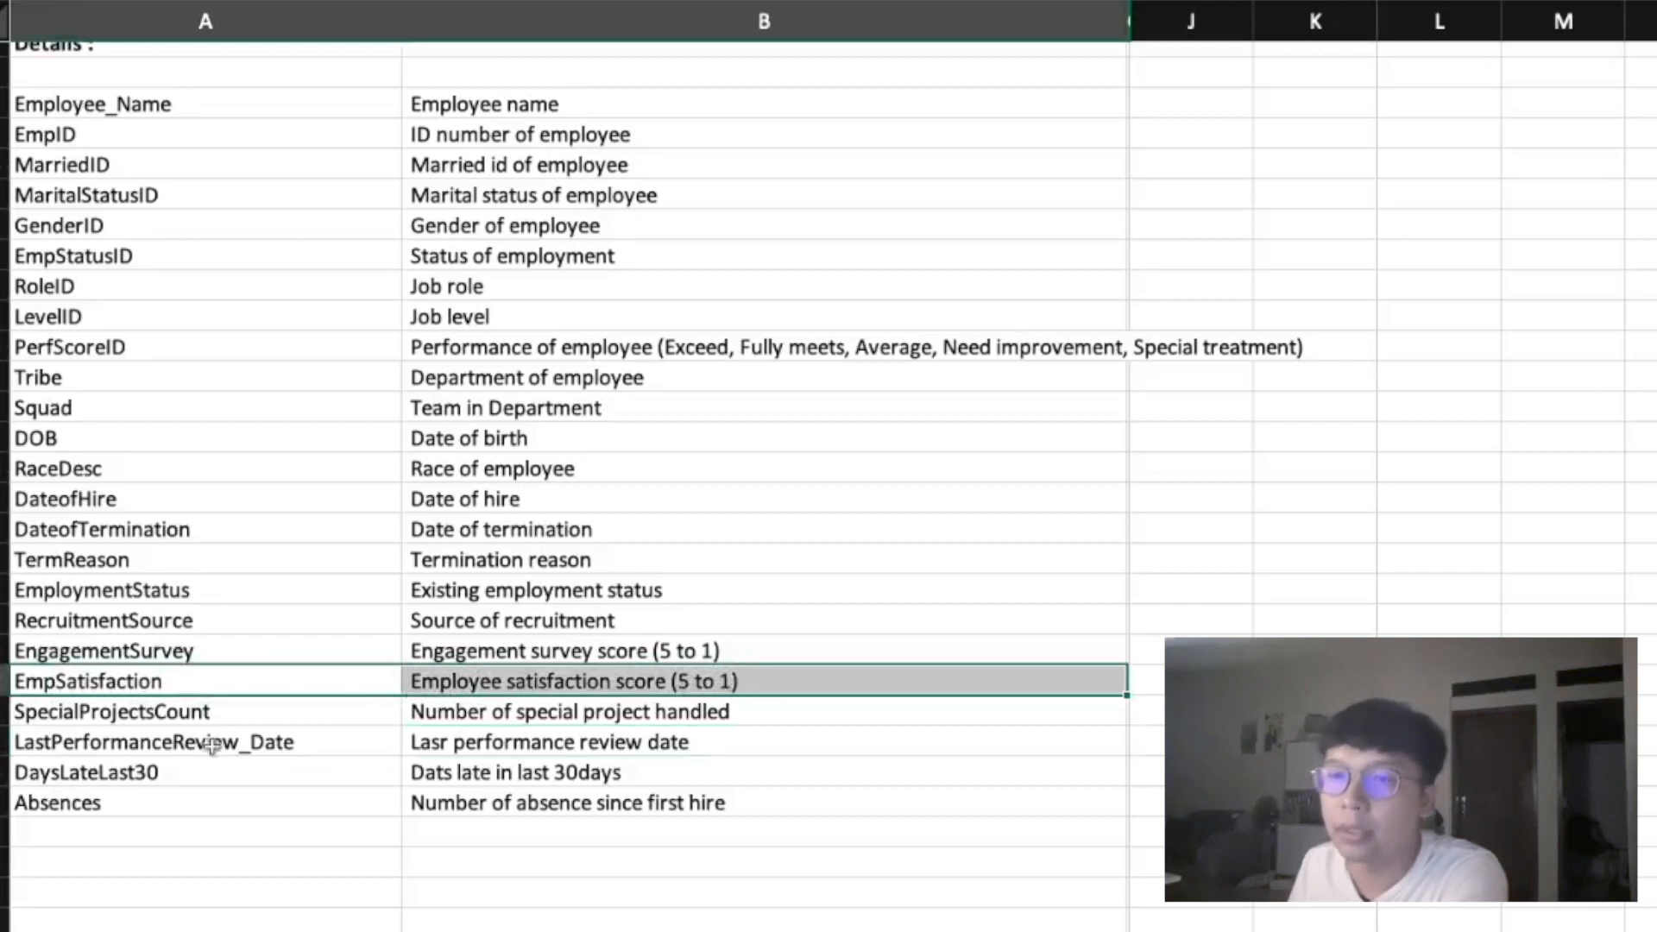
{"action": "left_click_drag", "start_coordinate": [117, 714], "coordinate": [456, 715]}
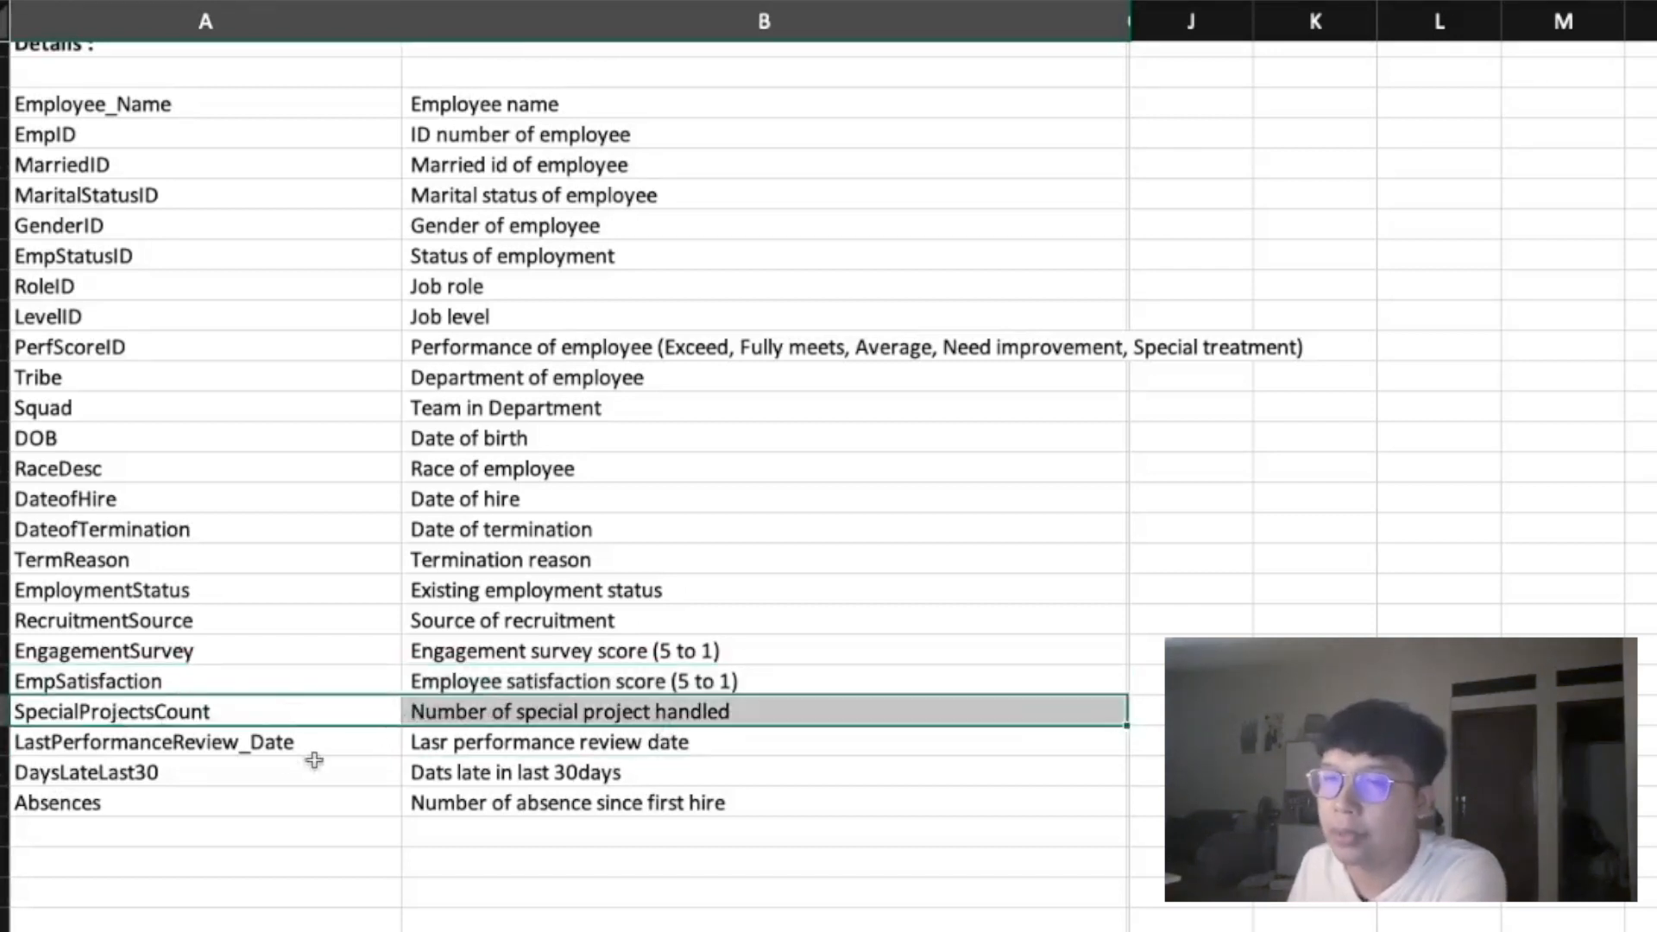
{"action": "left_click_drag", "start_coordinate": [127, 747], "coordinate": [569, 745]}
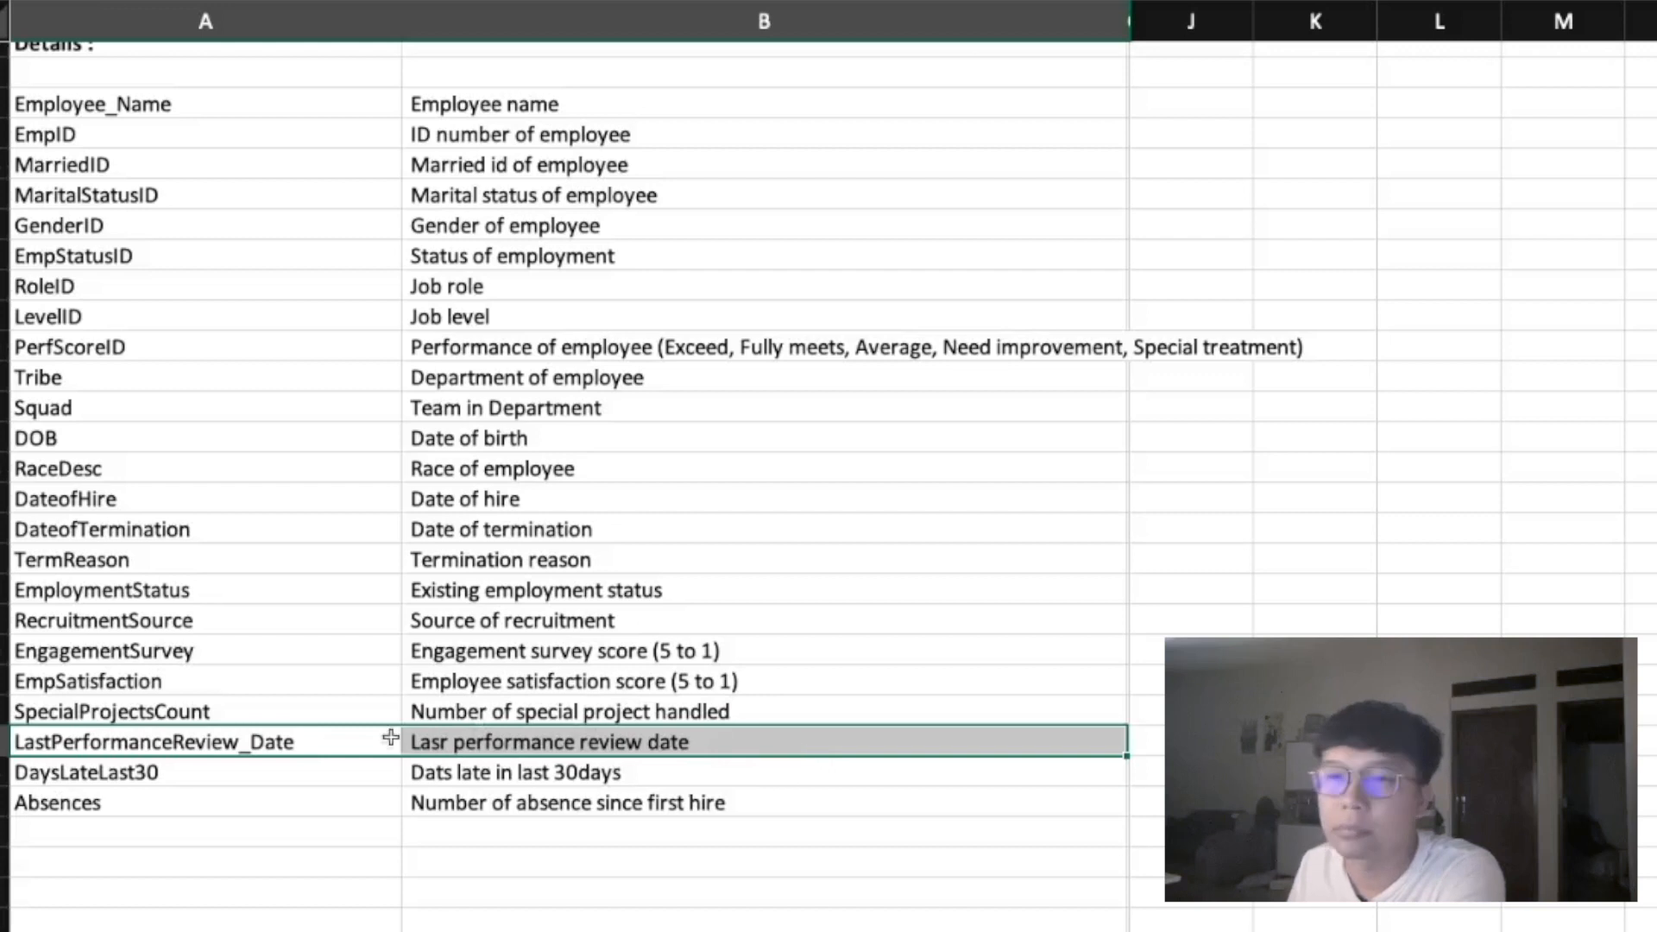
Review what the DaysLateLast30 and Absences fields describe about employee attendance
{"action": "left_click_drag", "start_coordinate": [137, 775], "coordinate": [417, 783]}
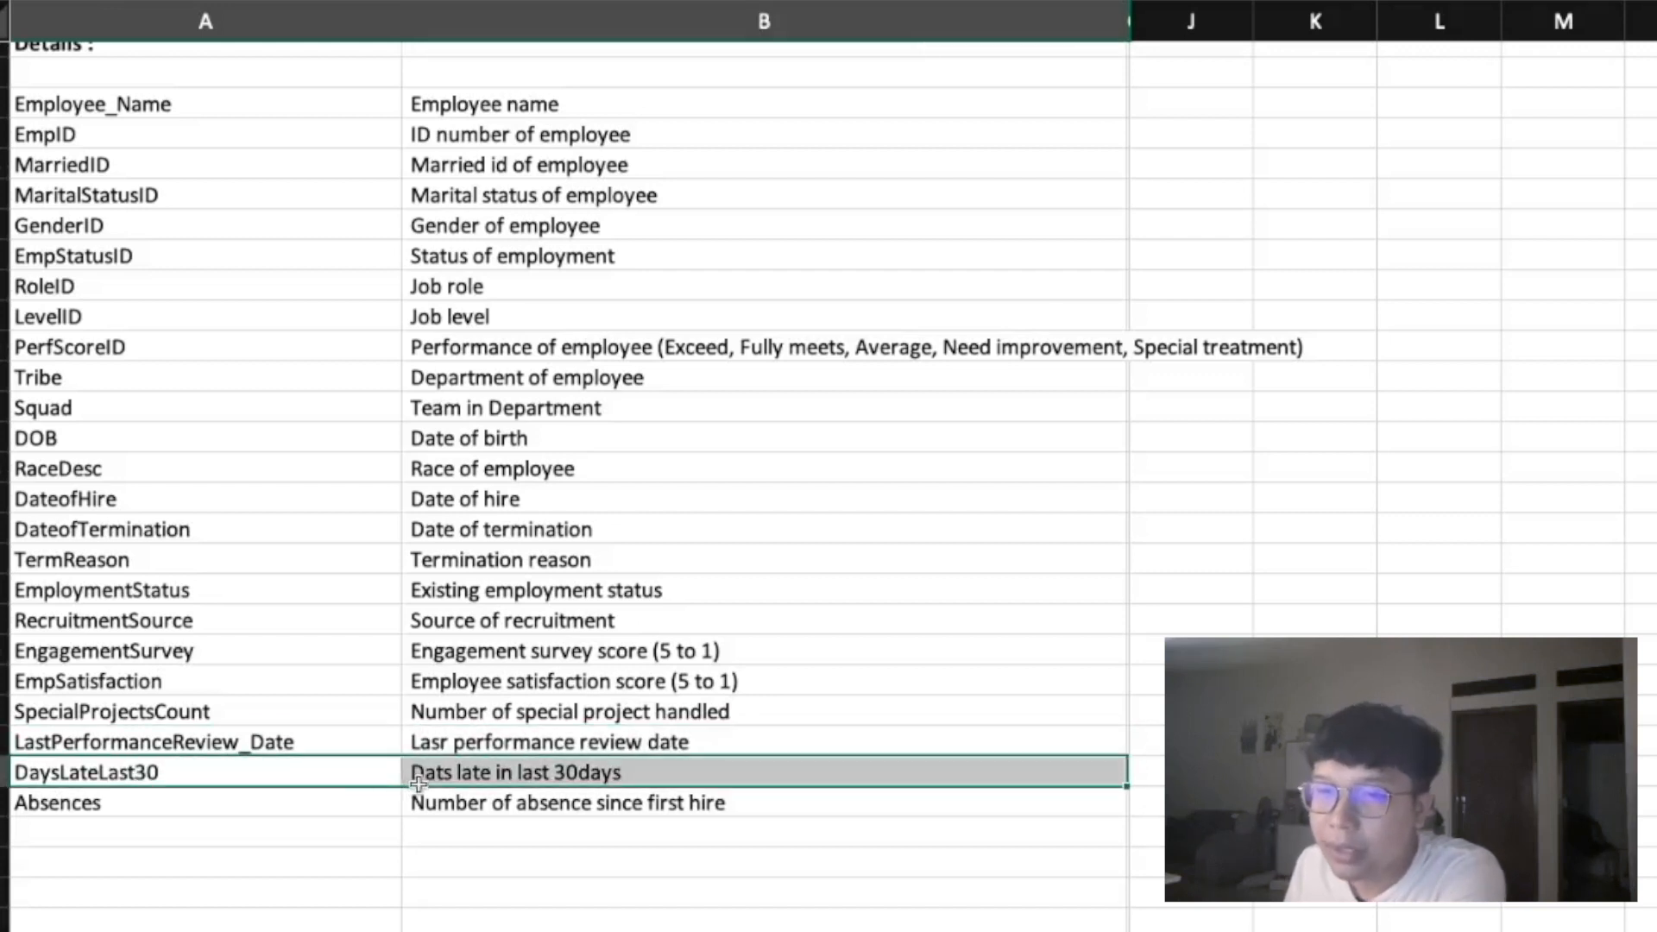
{"action": "left_click", "coordinate": [516, 802]}
{"action": "left_click_drag", "start_coordinate": [292, 777], "coordinate": [448, 776]}
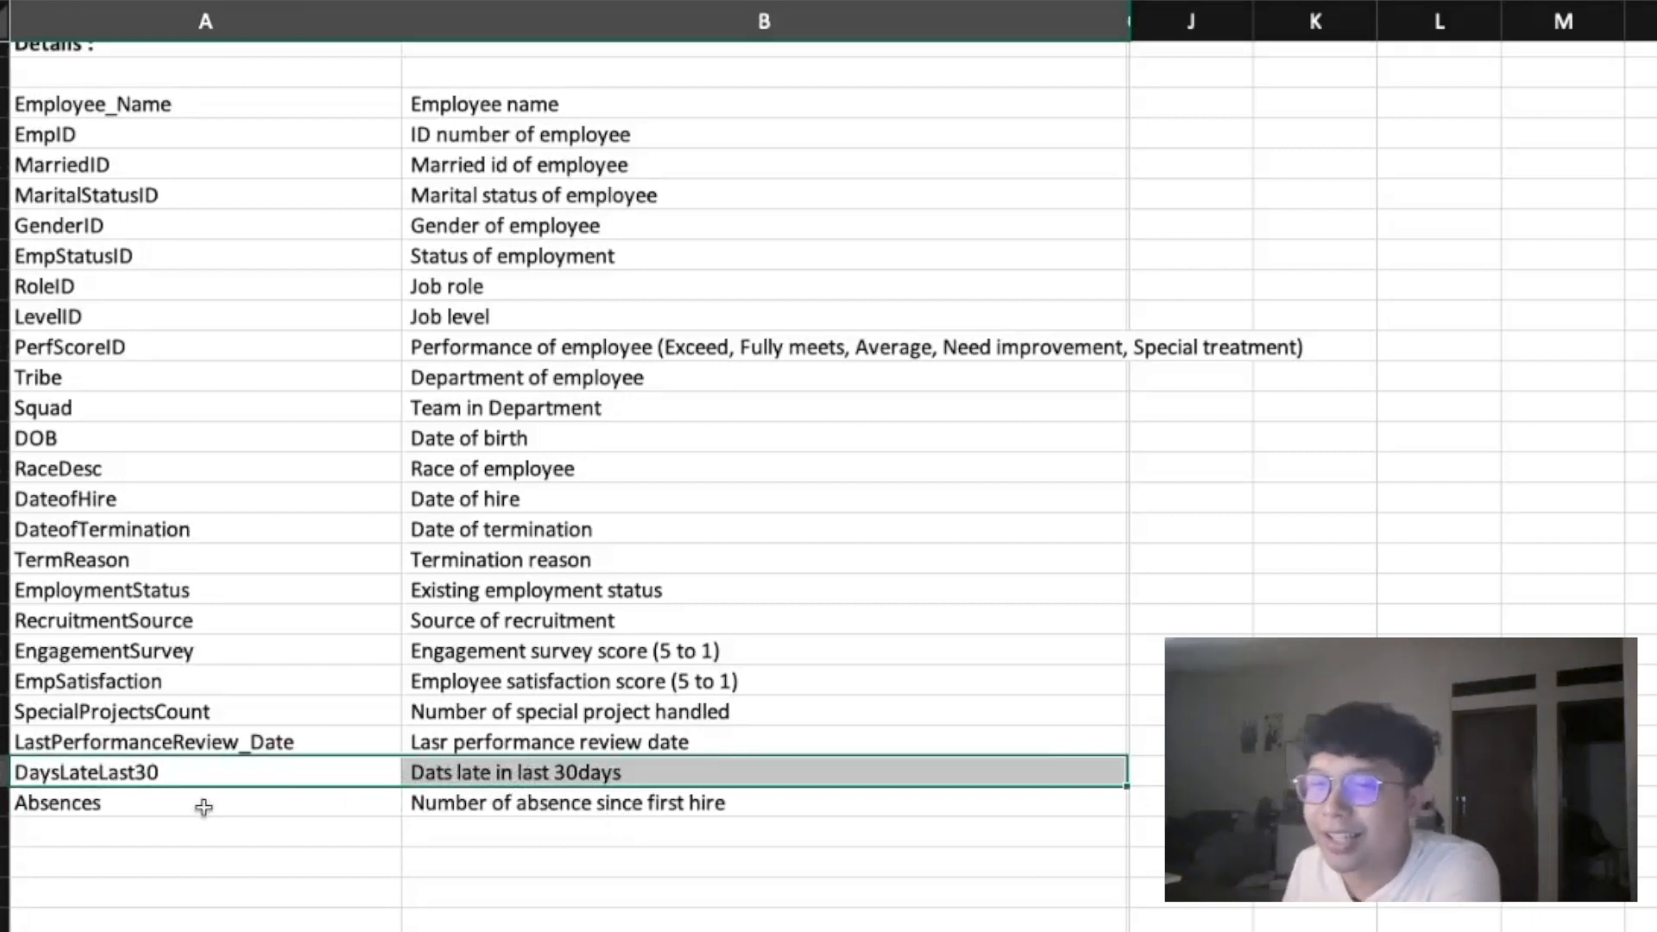
{"action": "left_click_drag", "start_coordinate": [203, 806], "coordinate": [426, 803]}
{"action": "left_click", "coordinate": [707, 833]}
{"action": "left_click", "coordinate": [690, 803]}
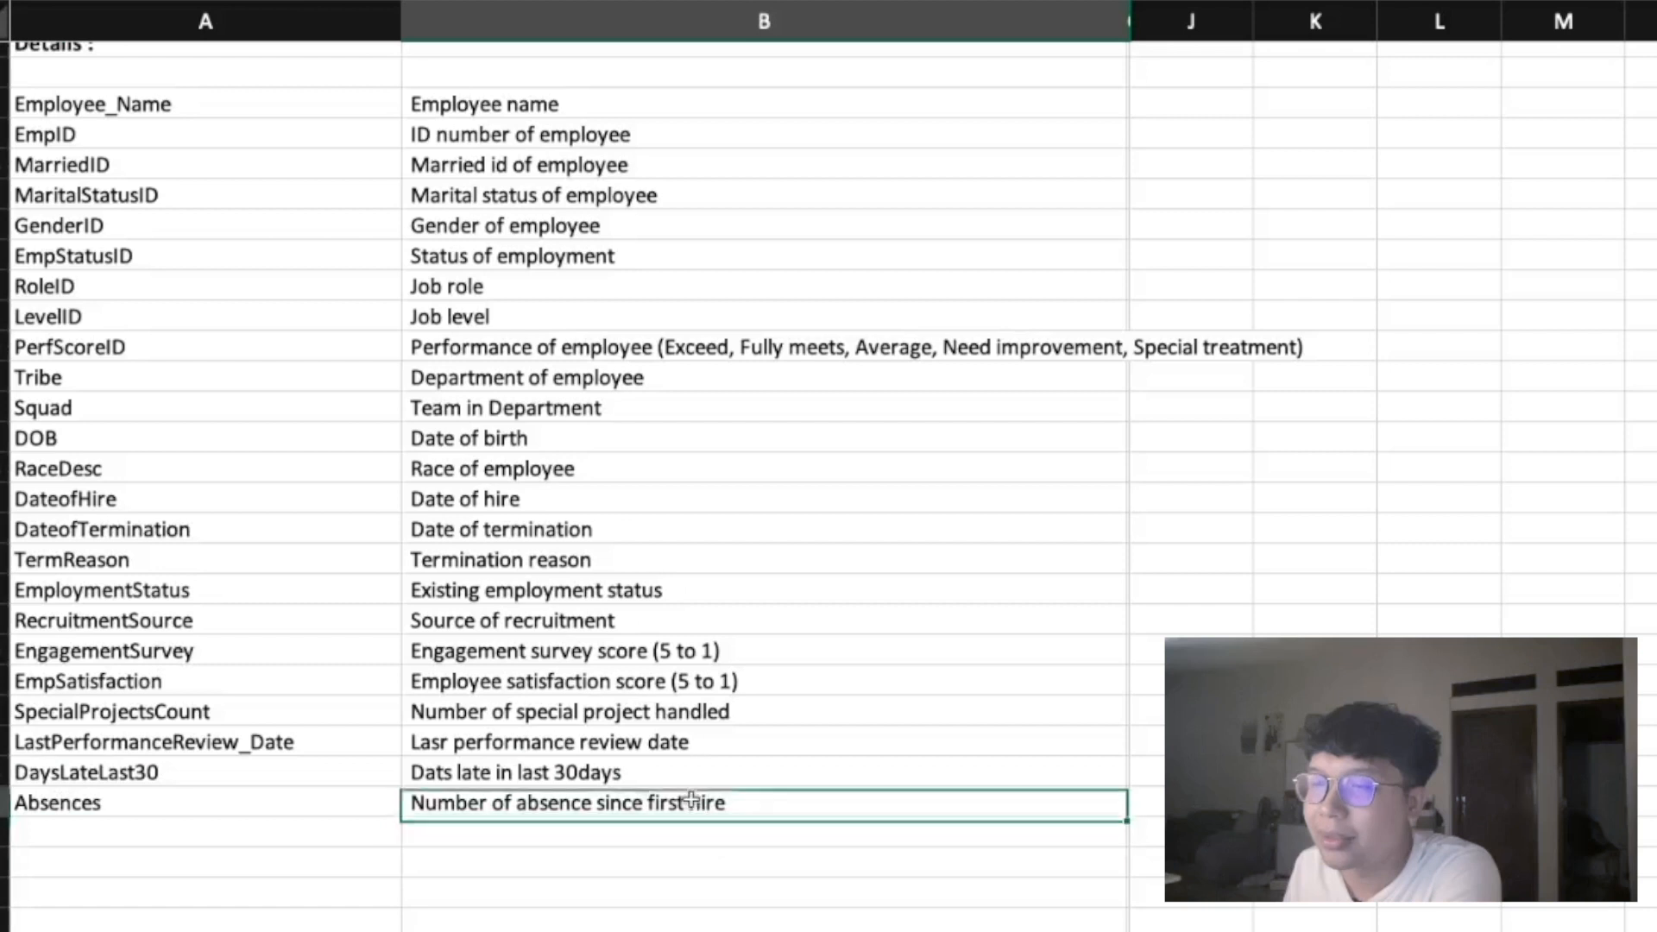
{"action": "left_click_drag", "start_coordinate": [259, 803], "coordinate": [500, 807]}
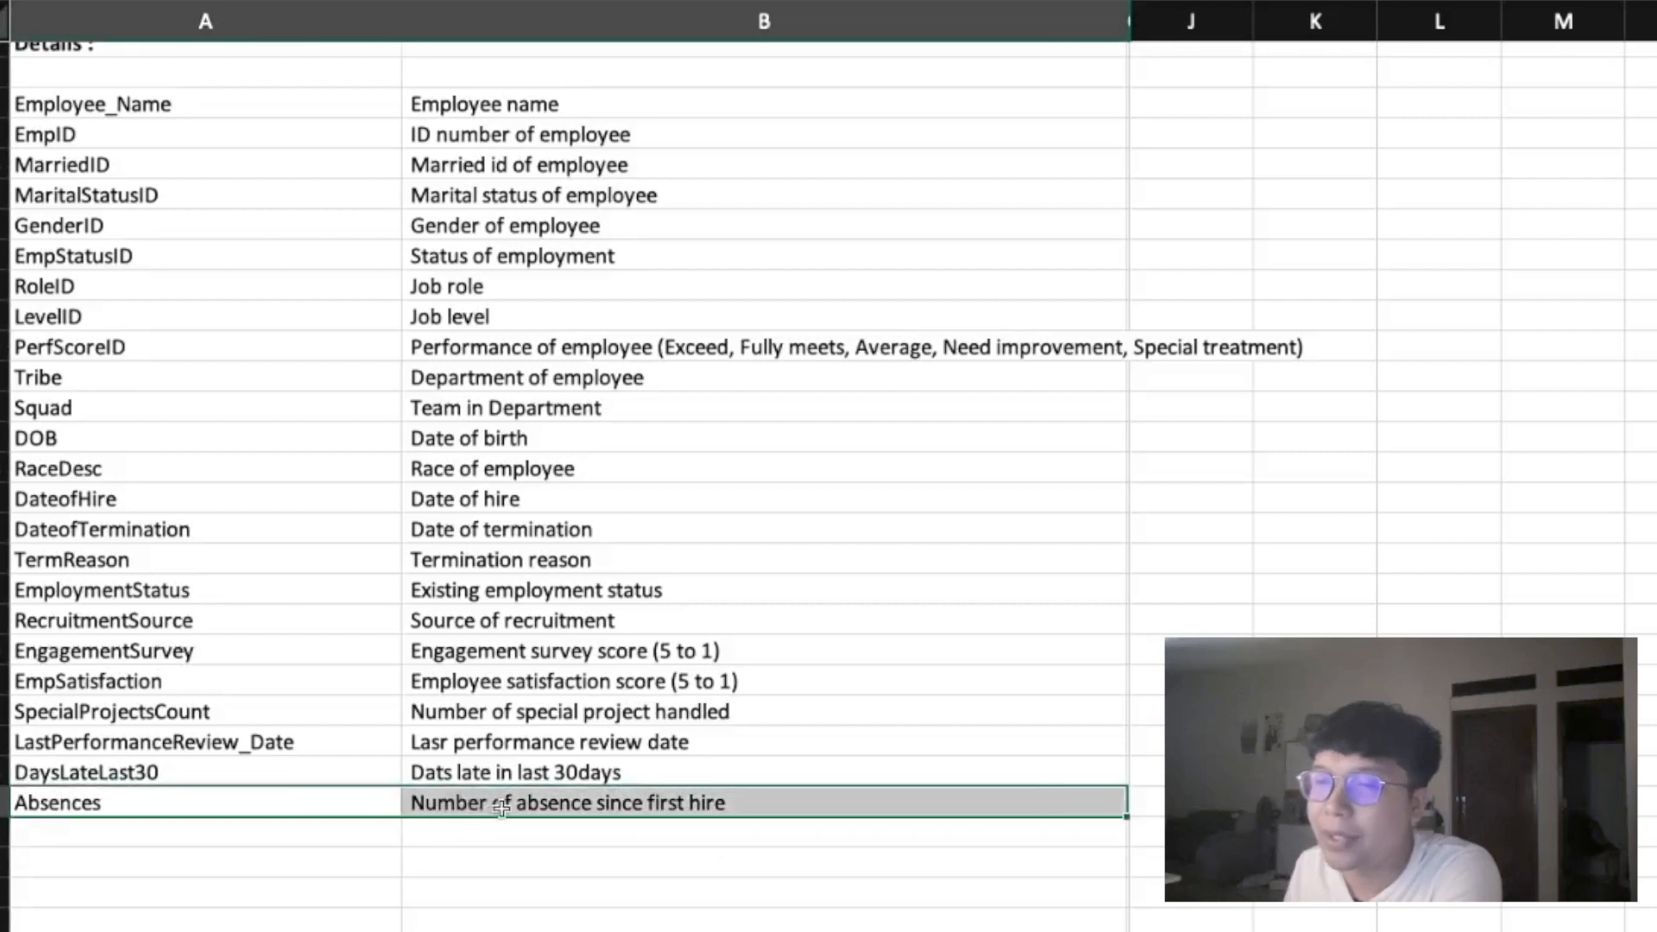
{"action": "left_click", "coordinate": [506, 857]}
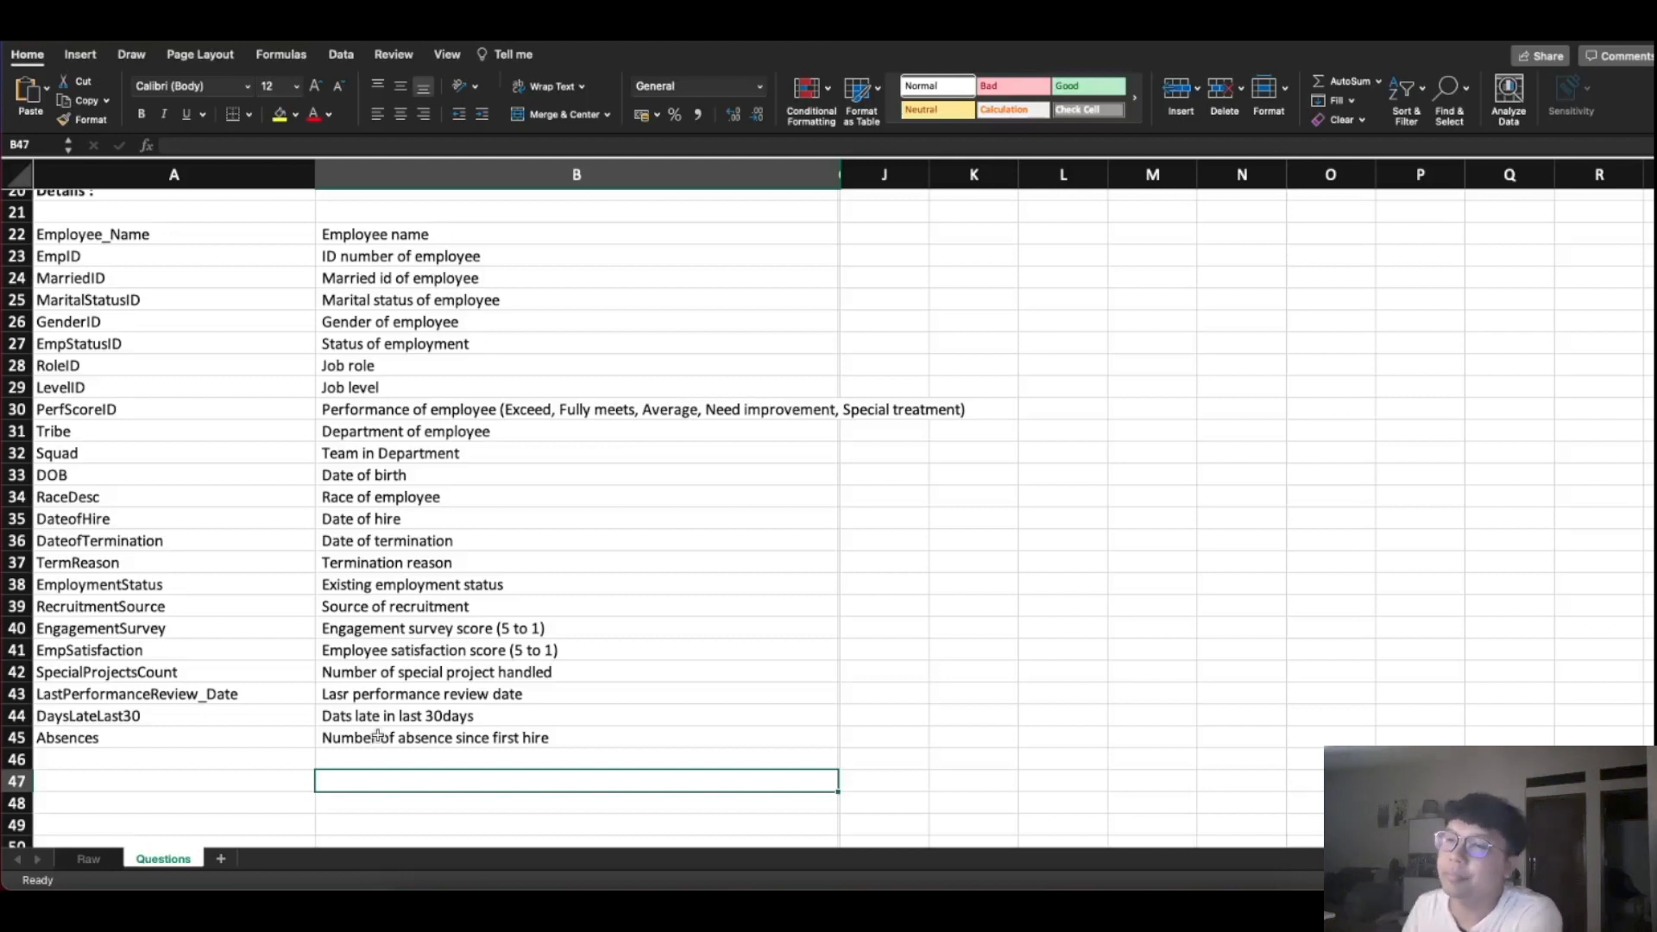
Open the Raw sheet and compare the employees' MarriedID entries with their MaritalStatusID categories
{"action": "scroll", "coordinate": [380, 730], "scroll_direction": "up", "scroll_amount": 10}
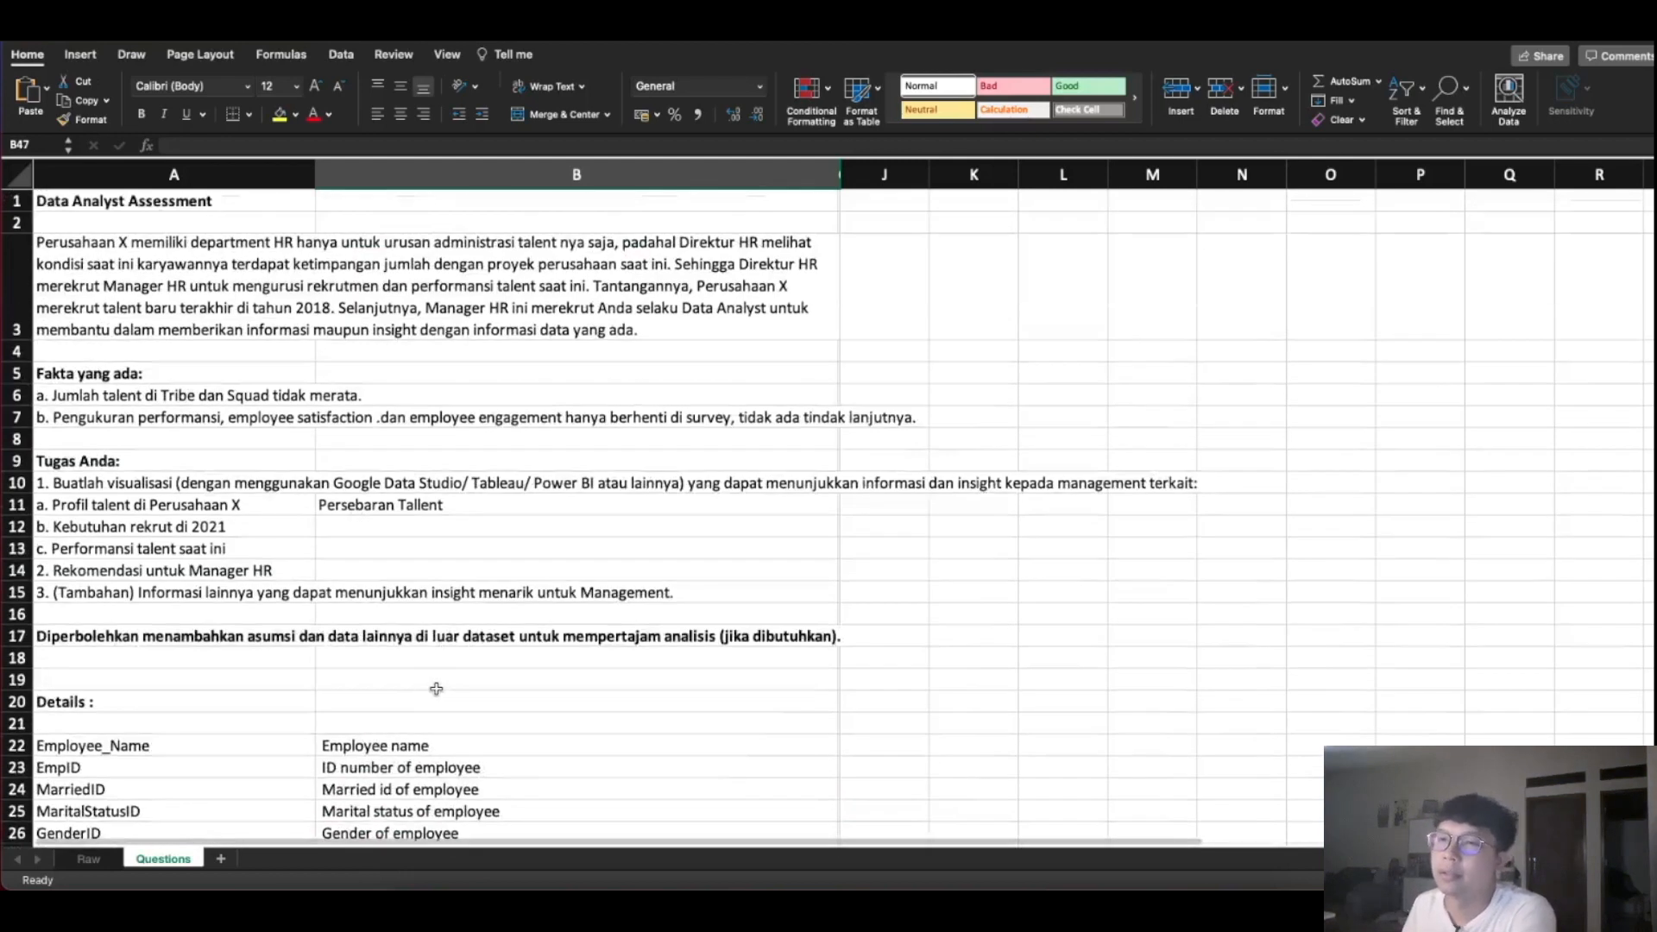
{"action": "scroll", "coordinate": [436, 687], "scroll_direction": "down", "scroll_amount": 7}
{"action": "left_click", "coordinate": [95, 859]}
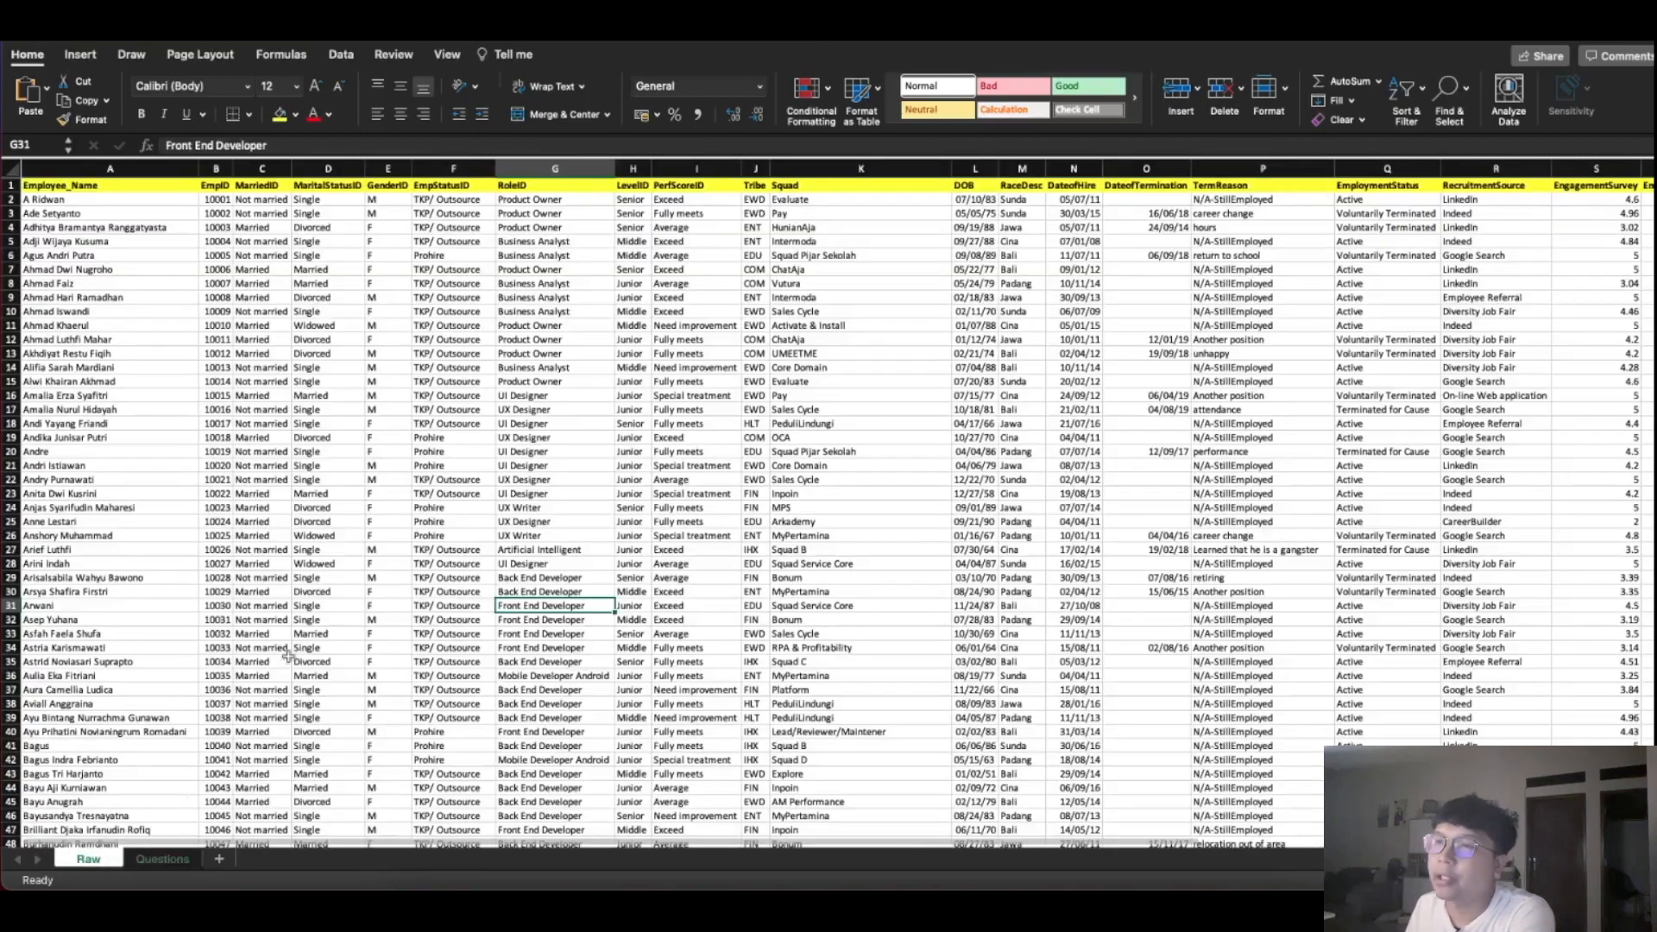
{"action": "key", "text": "ctrl+Home"}
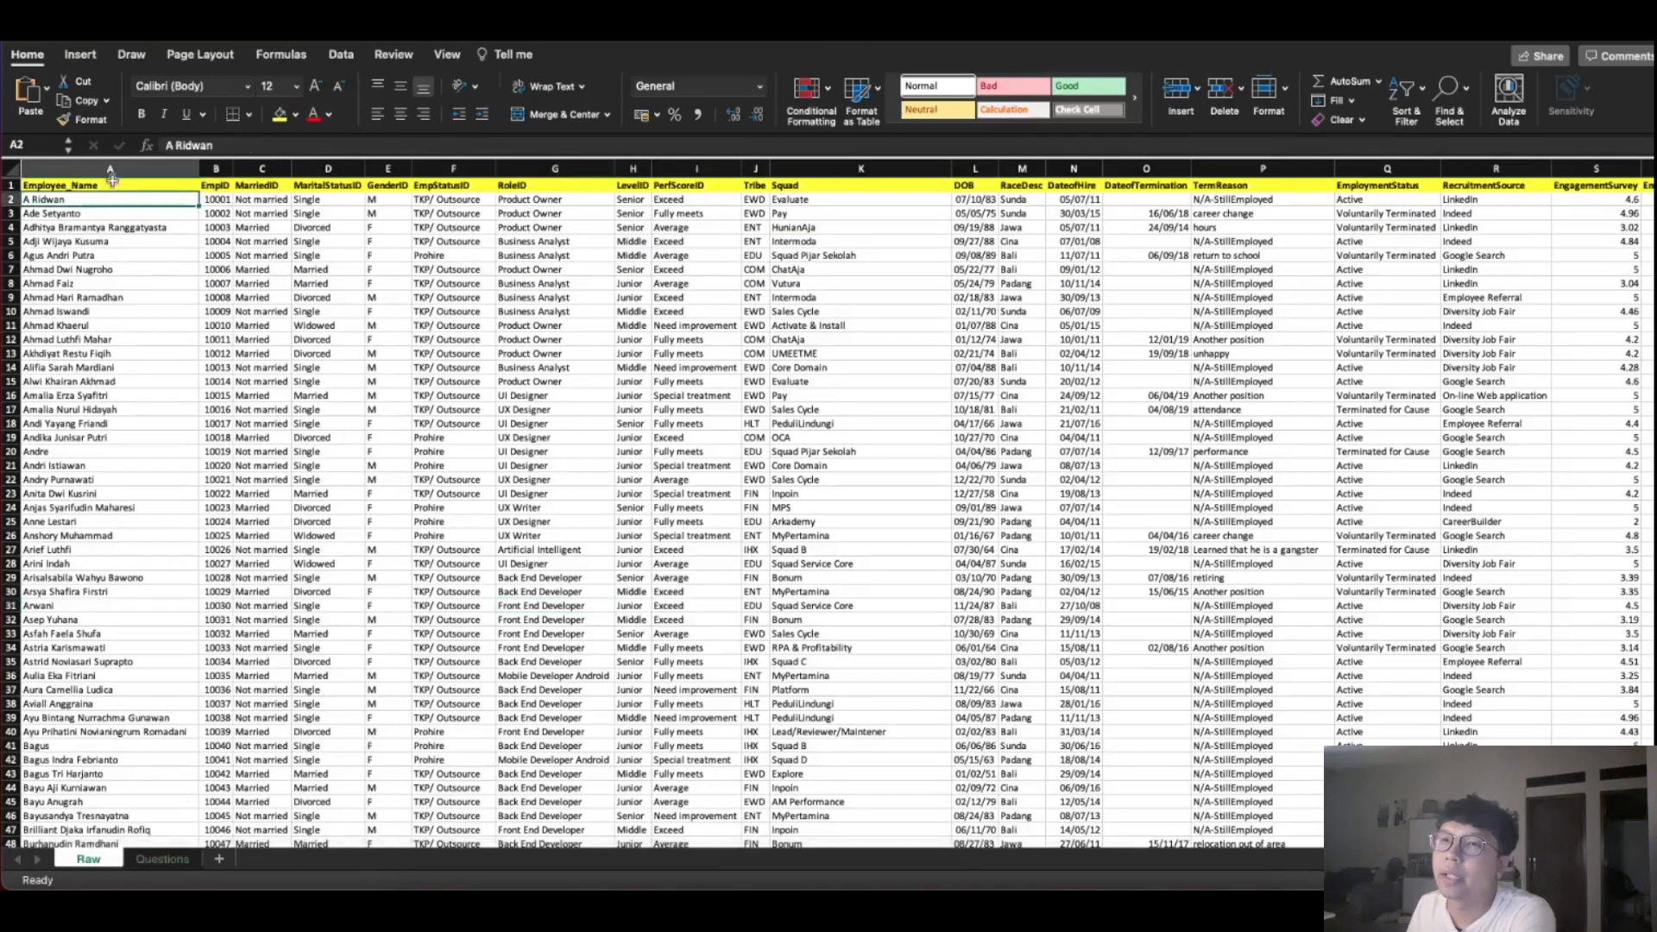
{"action": "left_click", "coordinate": [261, 185]}
{"action": "left_click", "coordinate": [273, 250]}
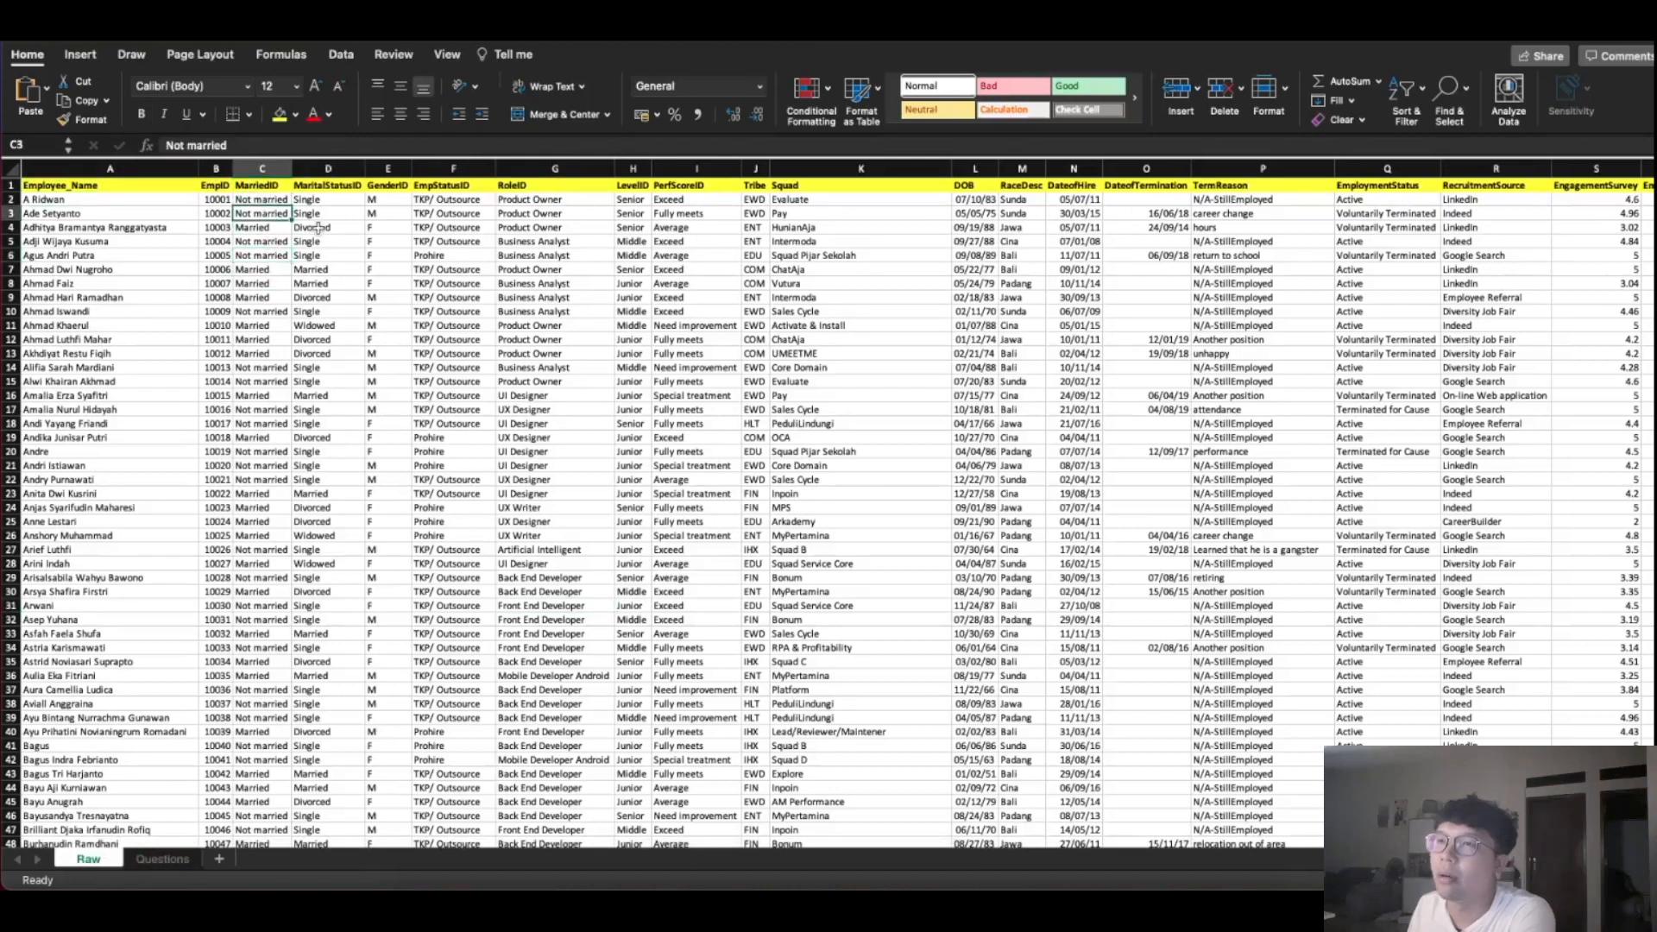
{"action": "left_click", "coordinate": [318, 281]}
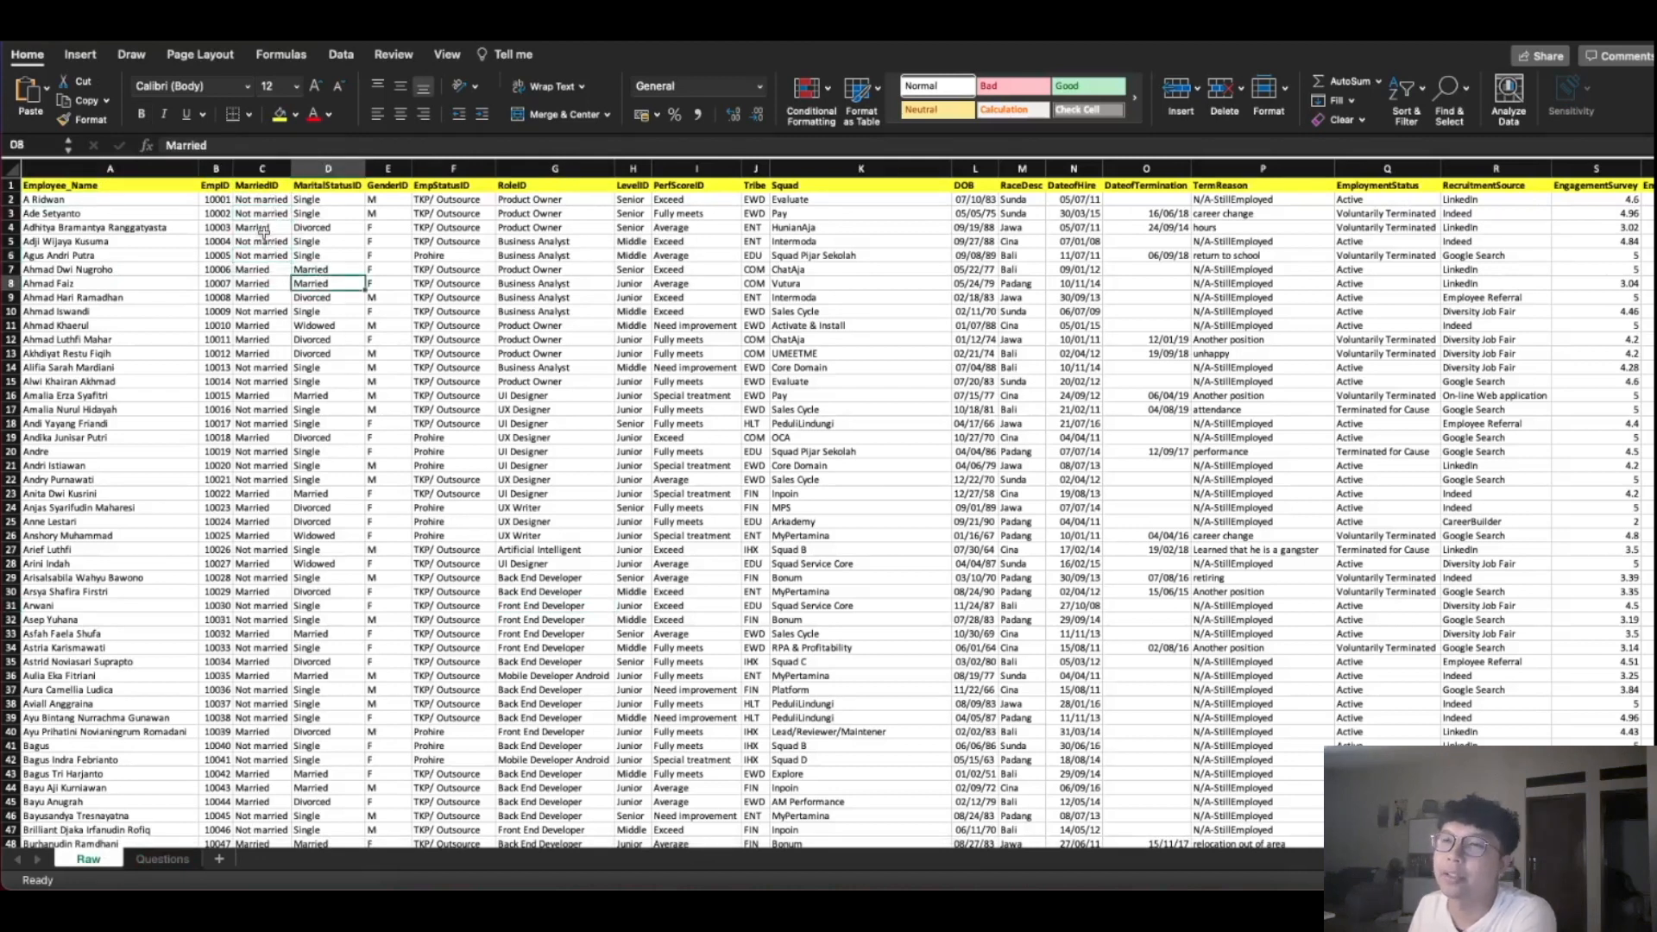
{"action": "left_click", "coordinate": [255, 339]}
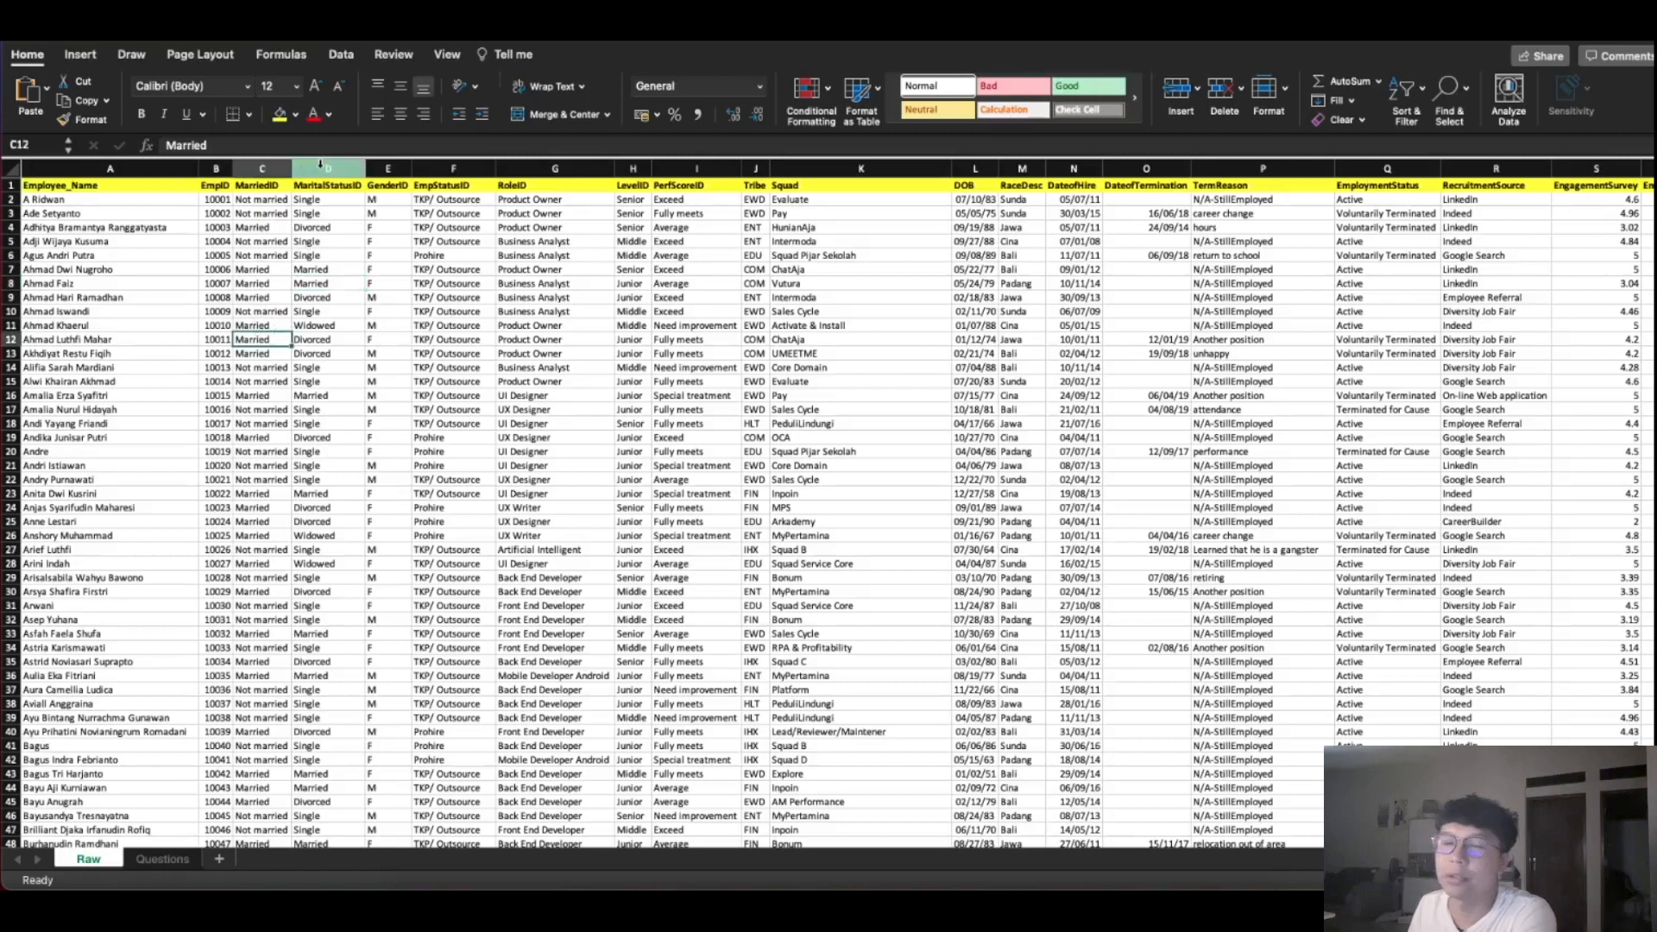
{"action": "left_click", "coordinate": [323, 227]}
{"action": "left_click", "coordinate": [324, 255]}
{"action": "left_click", "coordinate": [325, 282]}
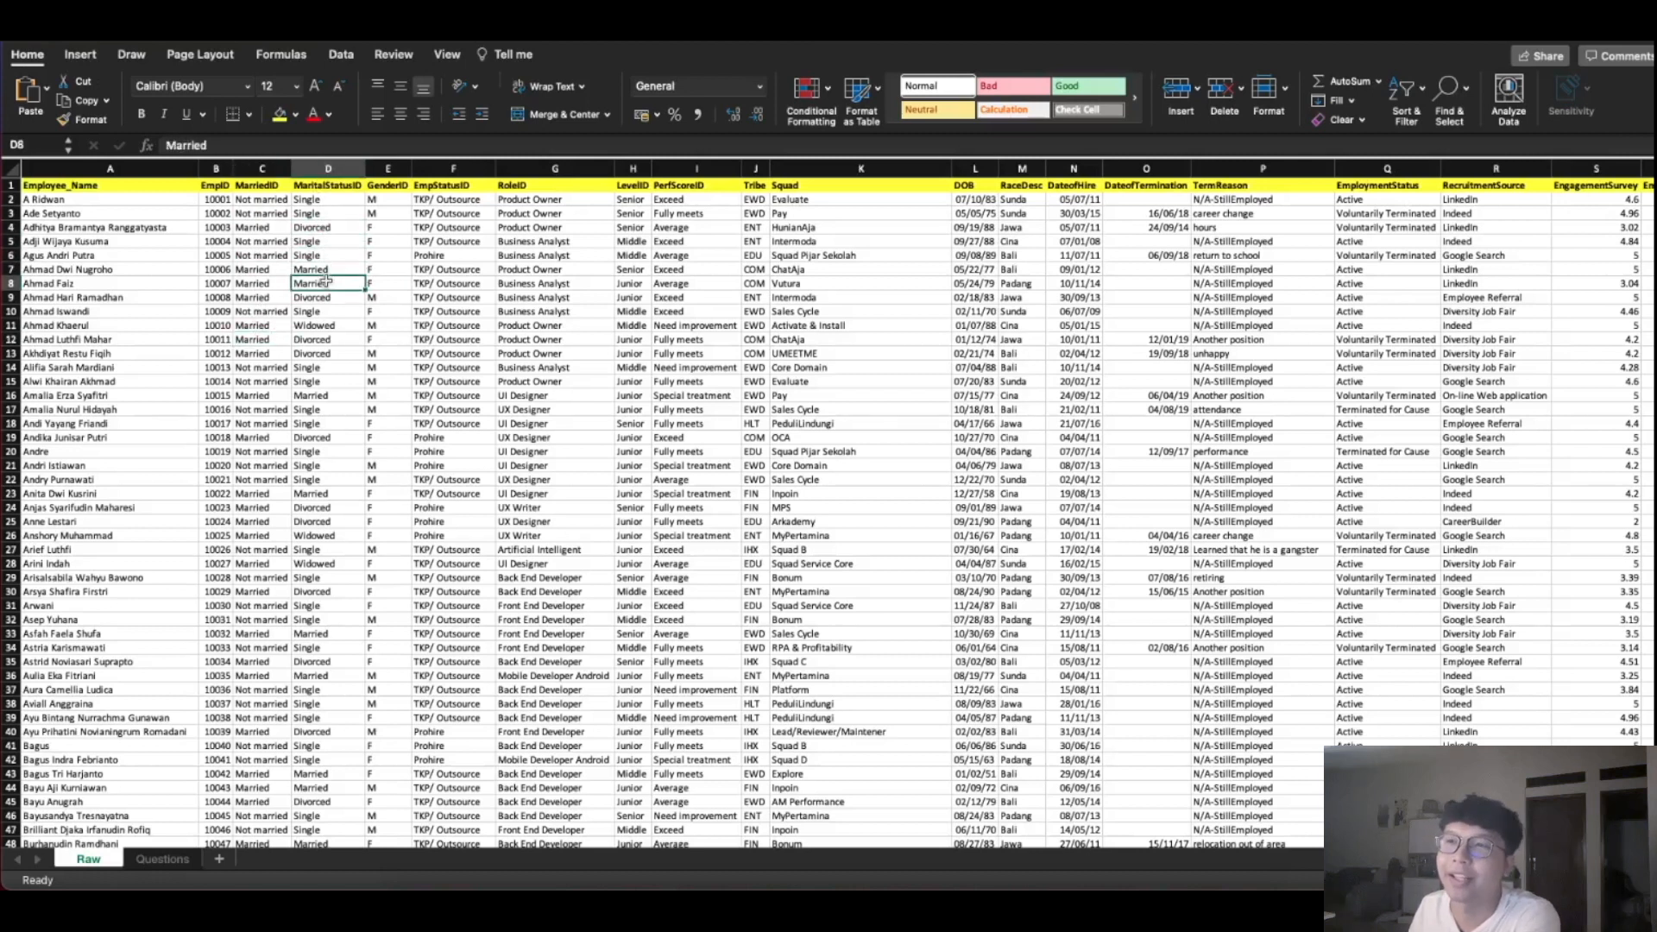
{"action": "left_click", "coordinate": [322, 325]}
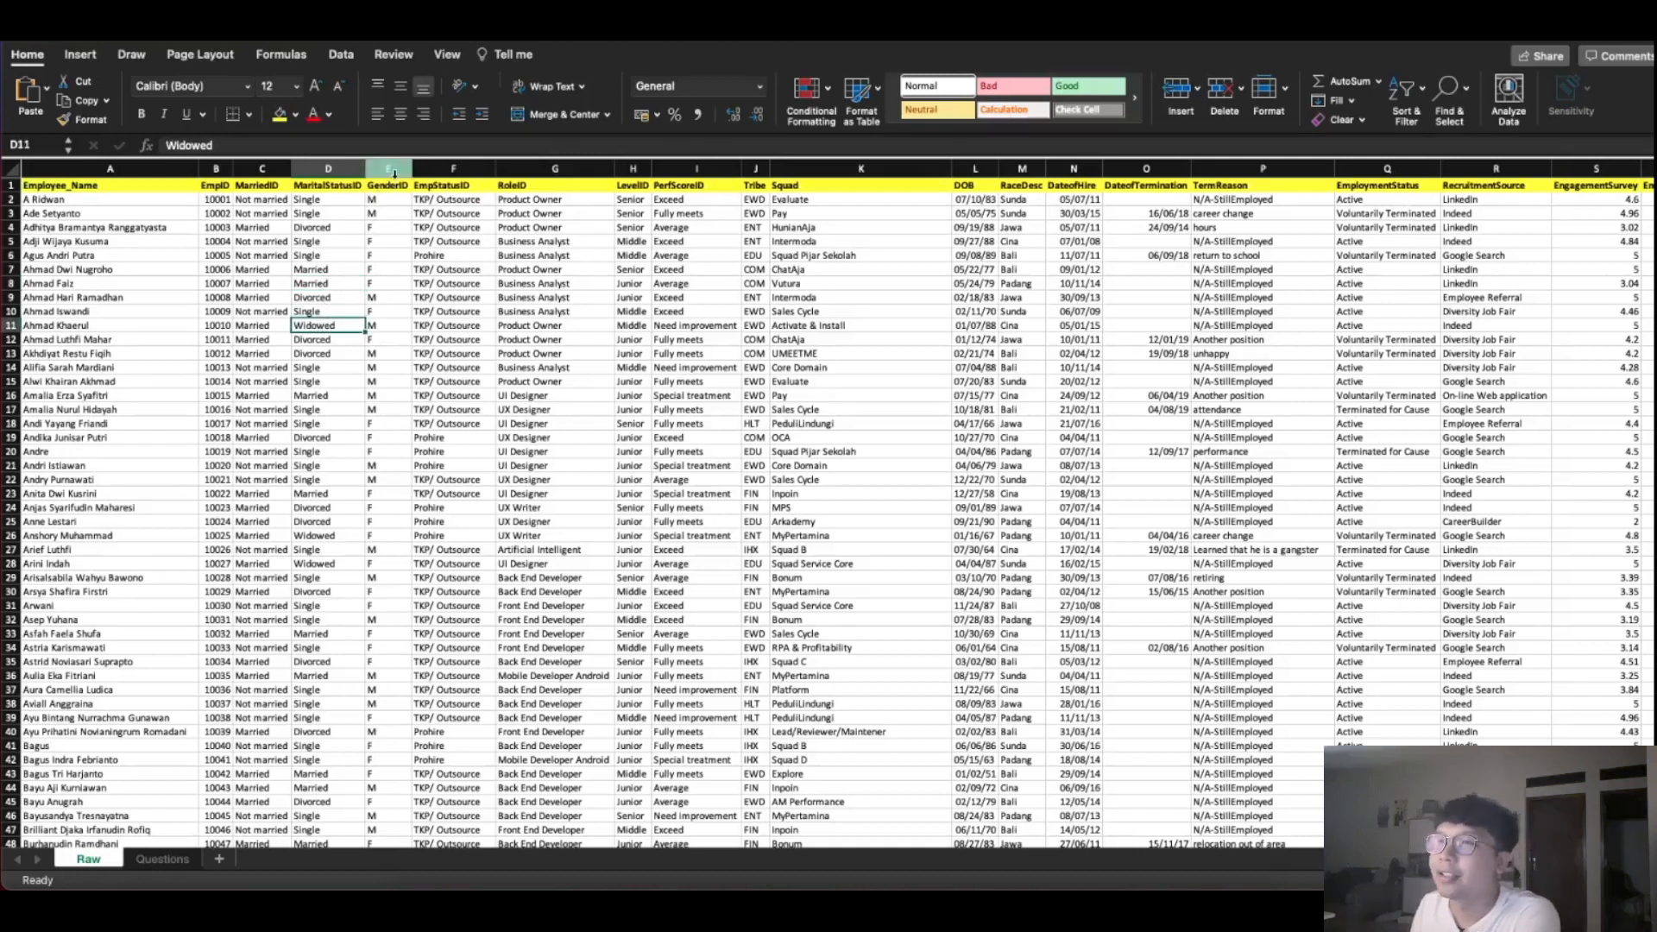
Inspect the EmpStatusID values and go down the RoleID column to review the job roles in the raw data
{"action": "left_click", "coordinate": [460, 241]}
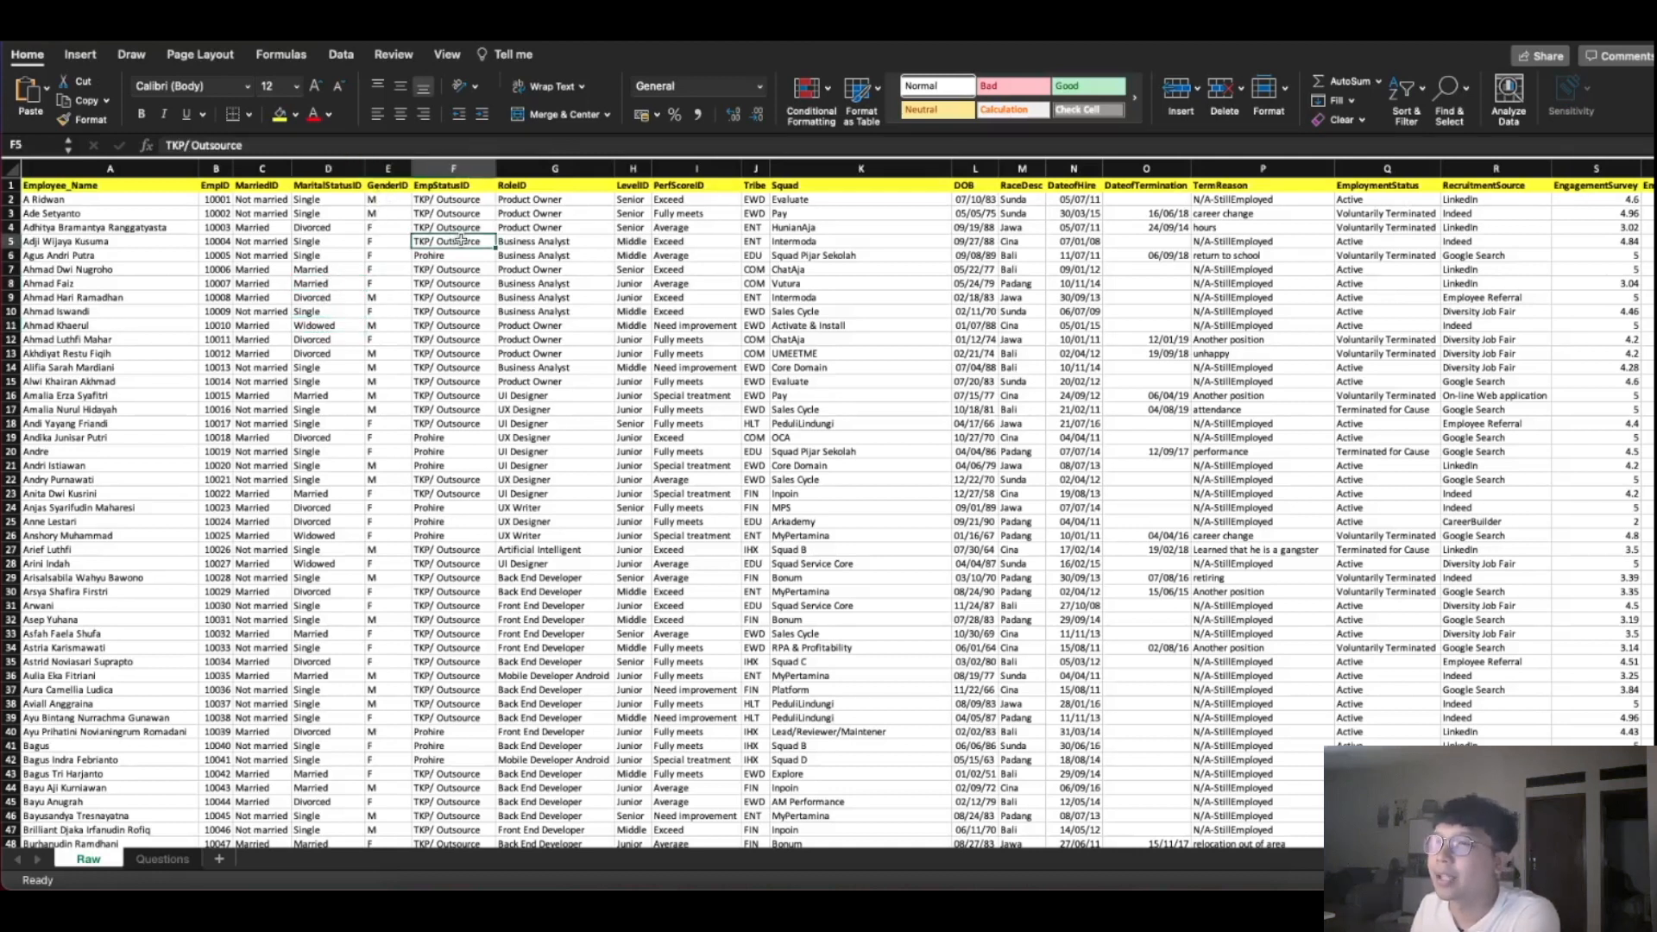
{"action": "left_click", "coordinate": [535, 216]}
{"action": "key", "text": "Down"}
{"action": "key", "text": "Down"}
{"action": "key", "text": "Down"}
{"action": "key", "text": "Down"}
{"action": "key", "text": "Down"}
{"action": "key", "text": "Down"}
{"action": "key", "text": "Down"}
{"action": "key", "text": "Down"}
{"action": "key", "text": "Down"}
{"action": "key", "text": "Down"}
{"action": "key", "text": "Down"}
{"action": "key", "text": "Down"}
{"action": "key", "text": "Down"}
{"action": "key", "text": "Down"}
{"action": "key", "text": "Down"}
{"action": "key", "text": "Down"}
{"action": "key", "text": "Down"}
{"action": "key", "text": "Down"}
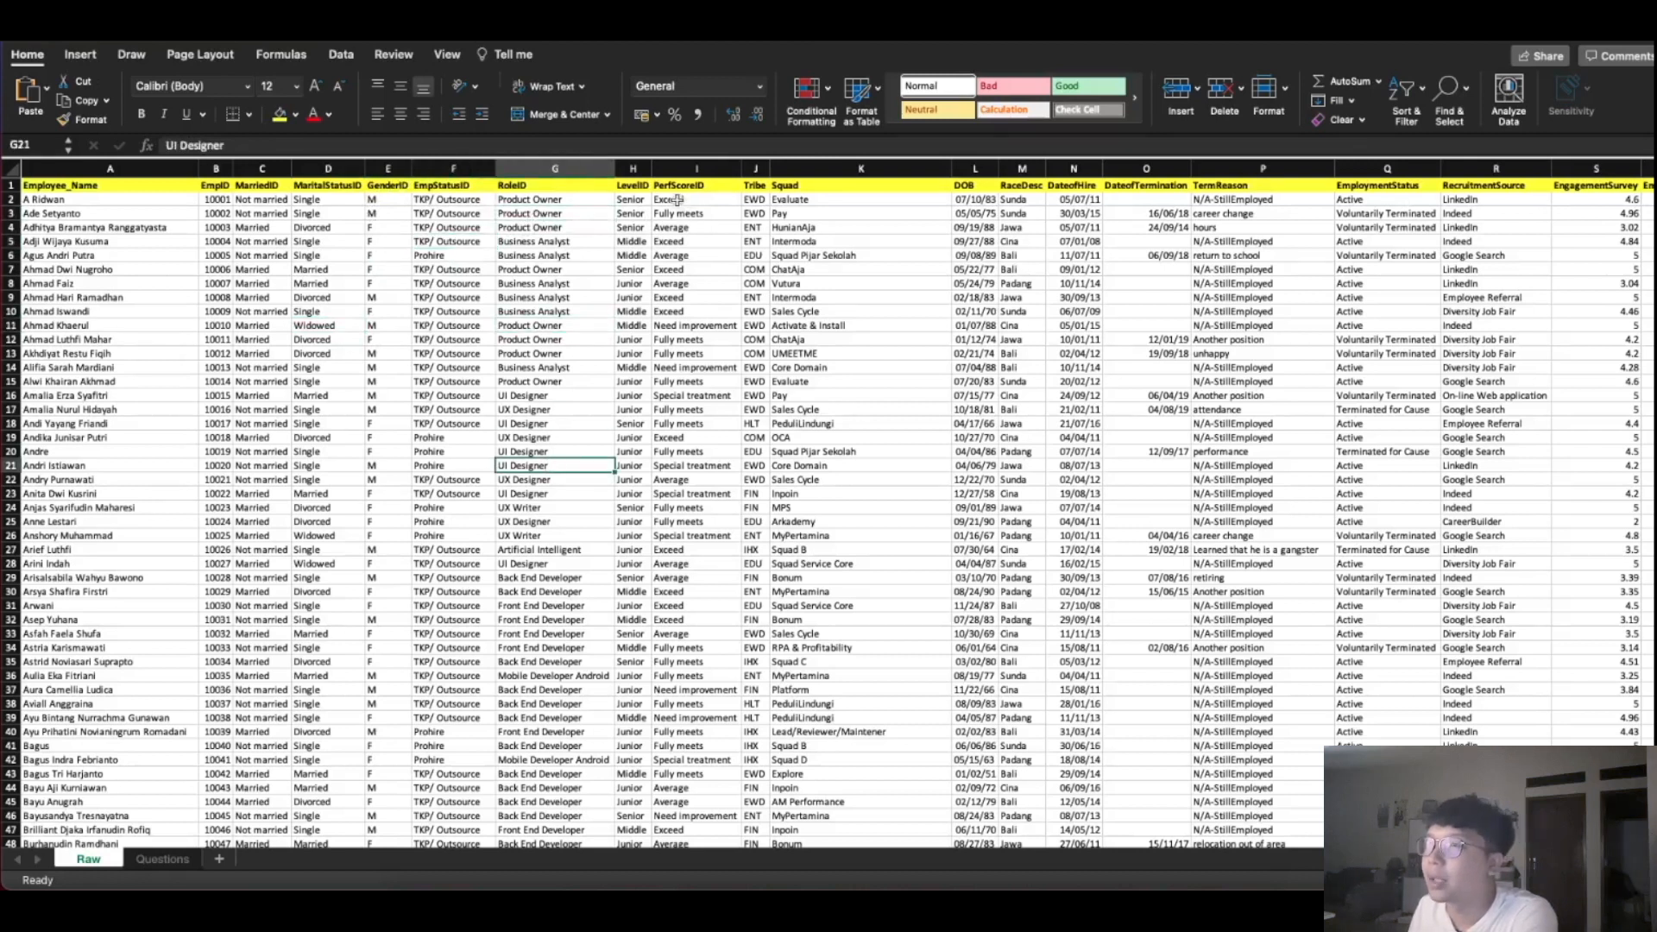
Inspect the sample values in the LevelID, PerfScoreID, Tribe, Squad, DOB and RaceDesc columns of the raw data
{"action": "left_click", "coordinate": [639, 200]}
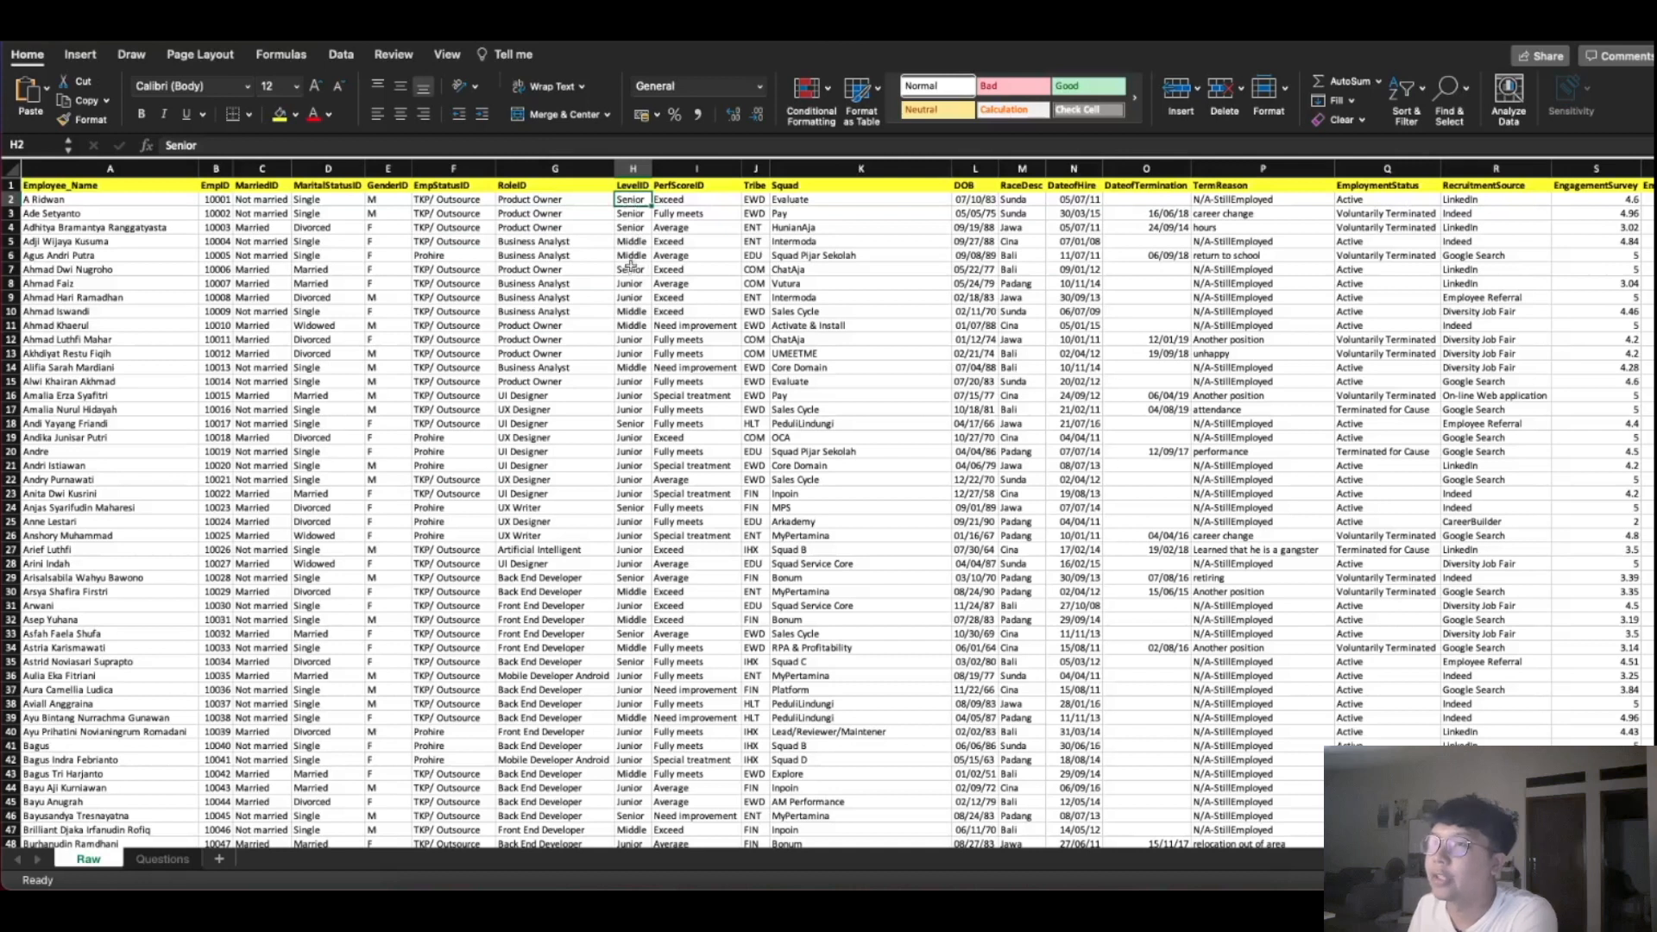
{"action": "left_click_drag", "start_coordinate": [630, 310], "coordinate": [621, 368]}
{"action": "left_click", "coordinate": [687, 251]}
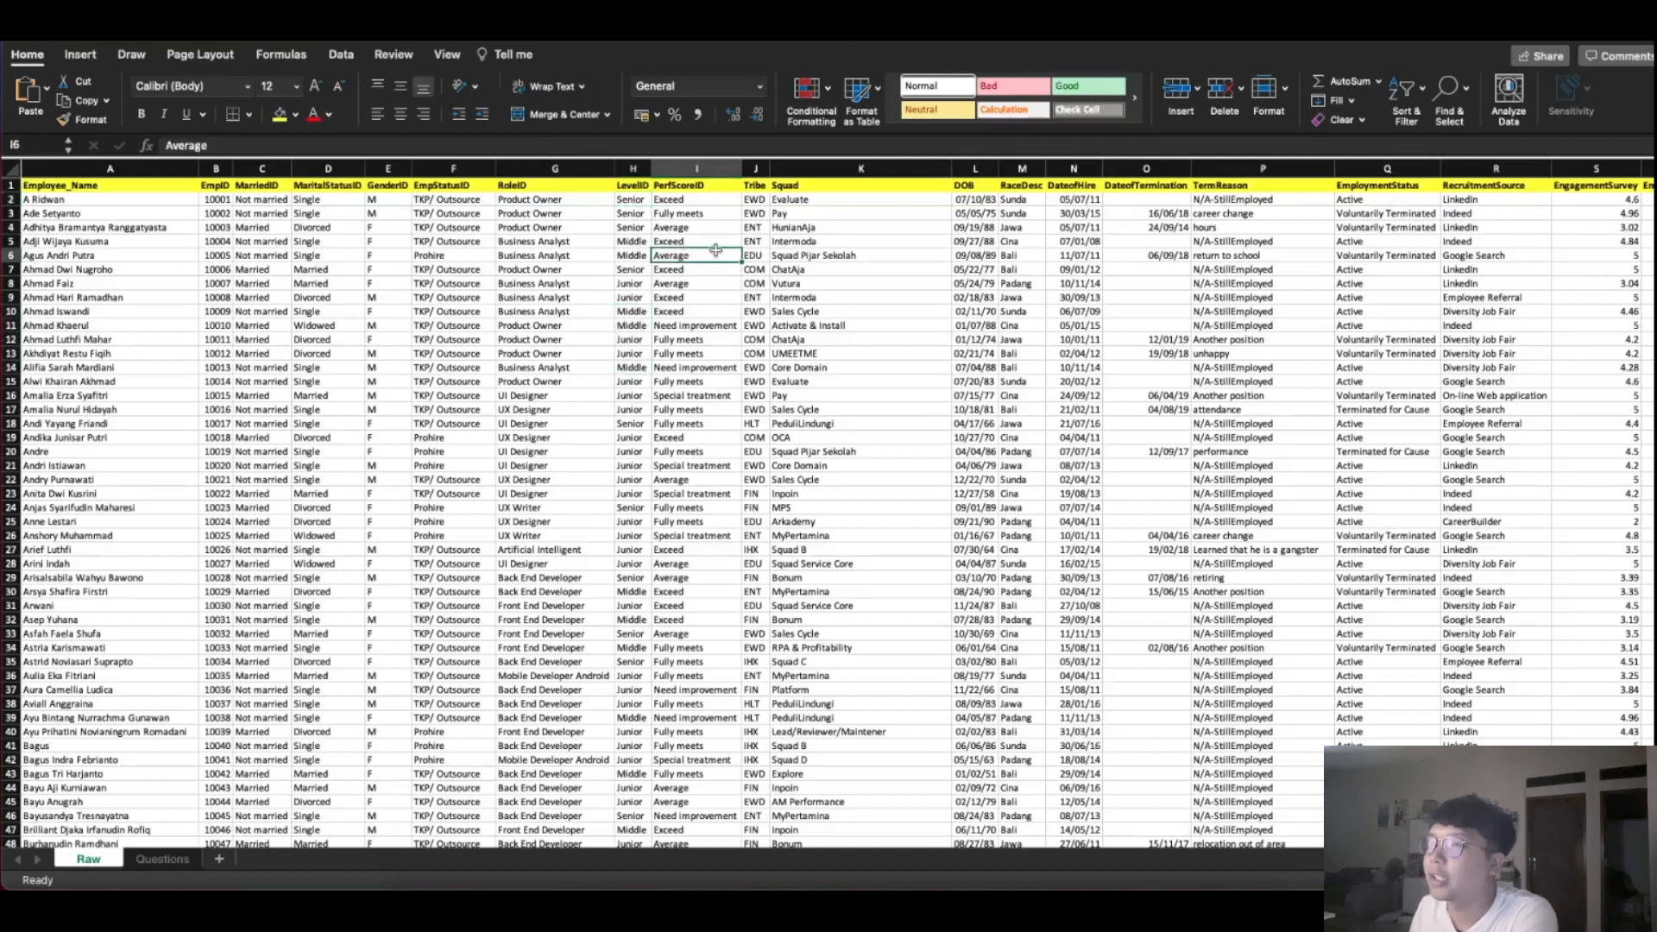
{"action": "left_click_drag", "start_coordinate": [690, 213], "coordinate": [690, 254]}
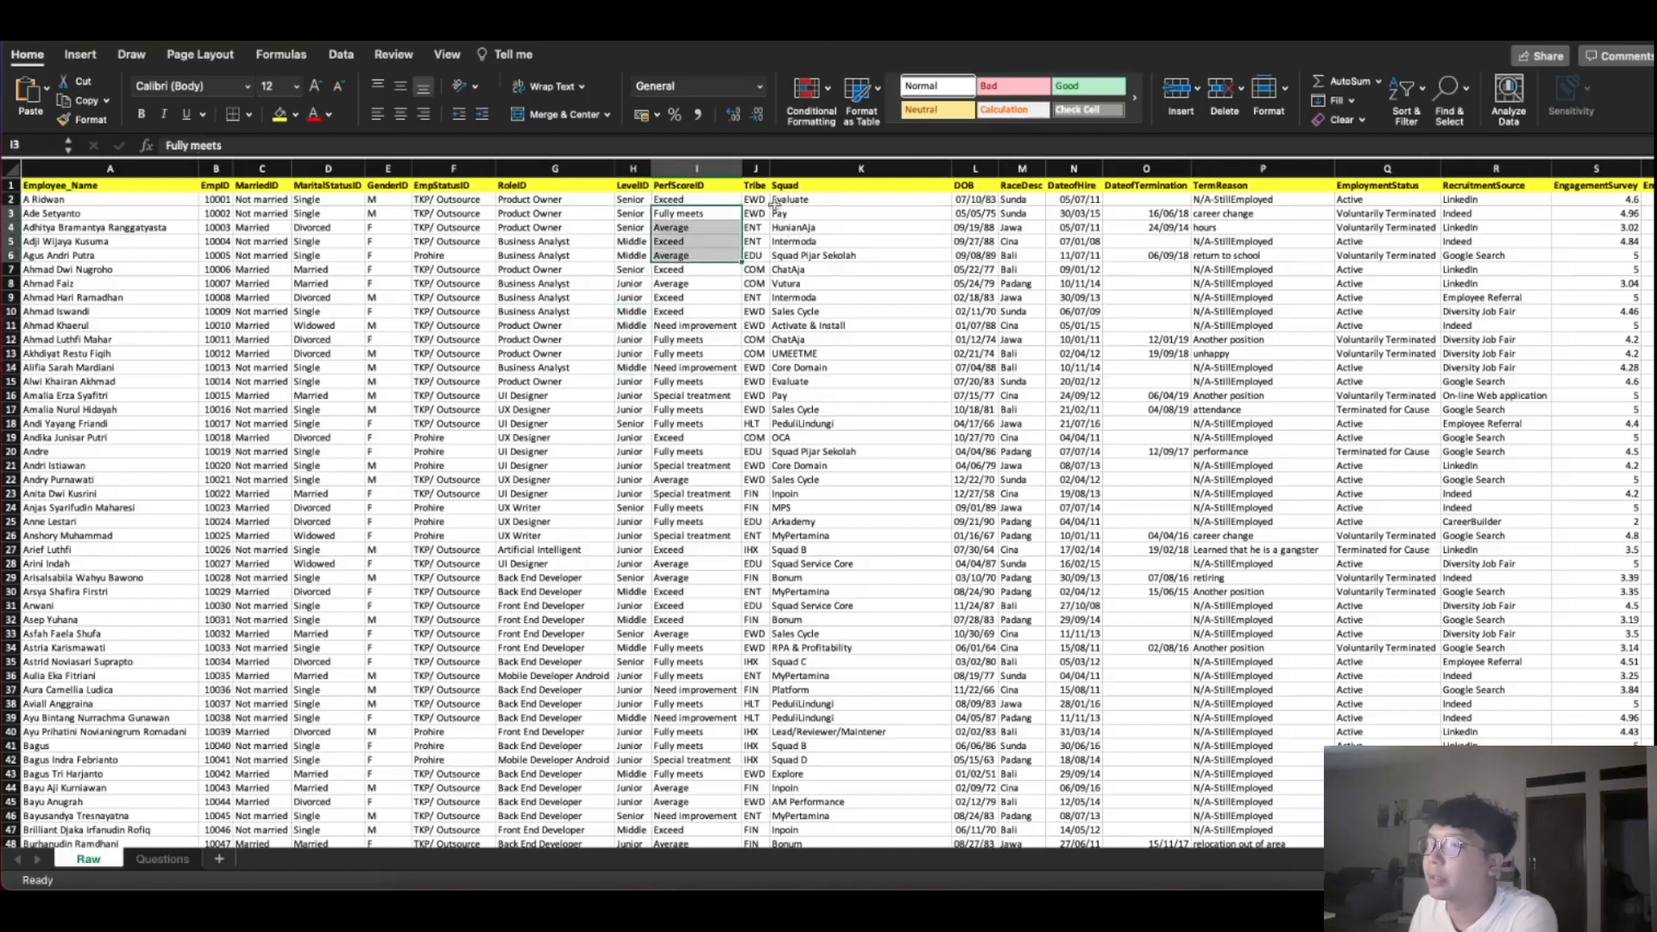
{"action": "left_click", "coordinate": [759, 197]}
{"action": "left_click_drag", "start_coordinate": [836, 199], "coordinate": [845, 248]}
{"action": "left_click_drag", "start_coordinate": [977, 199], "coordinate": [1023, 214]}
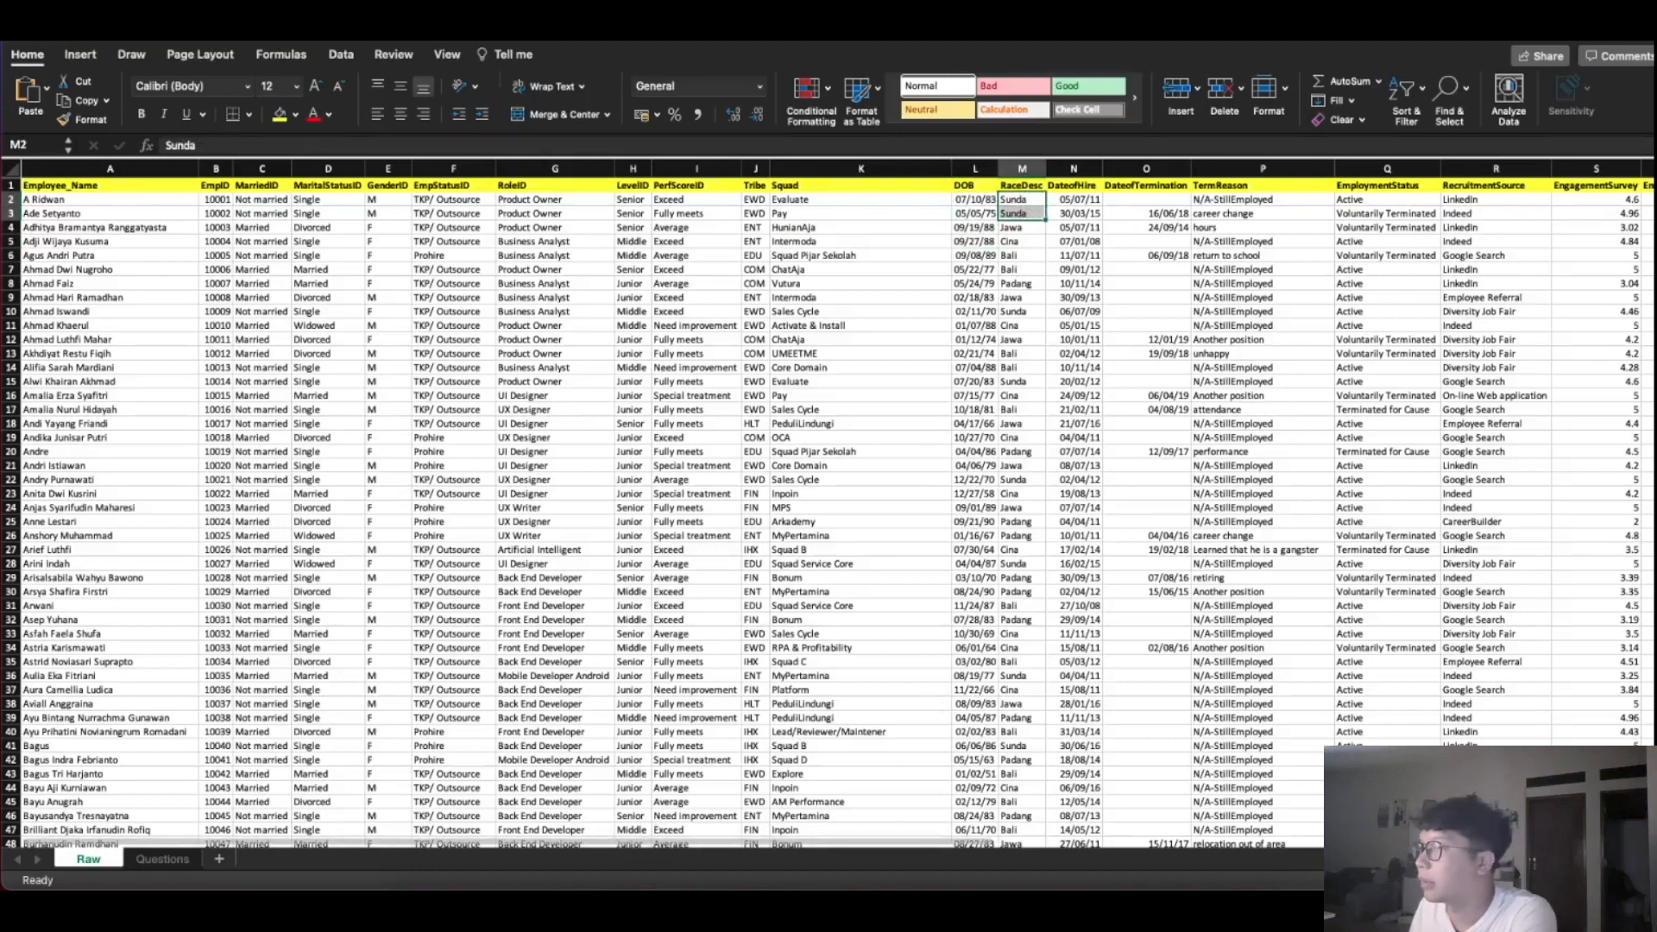
Examine the DateofHire, DateofTermination and TermReason columns in the raw data
{"action": "scroll", "coordinate": [827, 504], "scroll_direction": "up", "scroll_amount": 5}
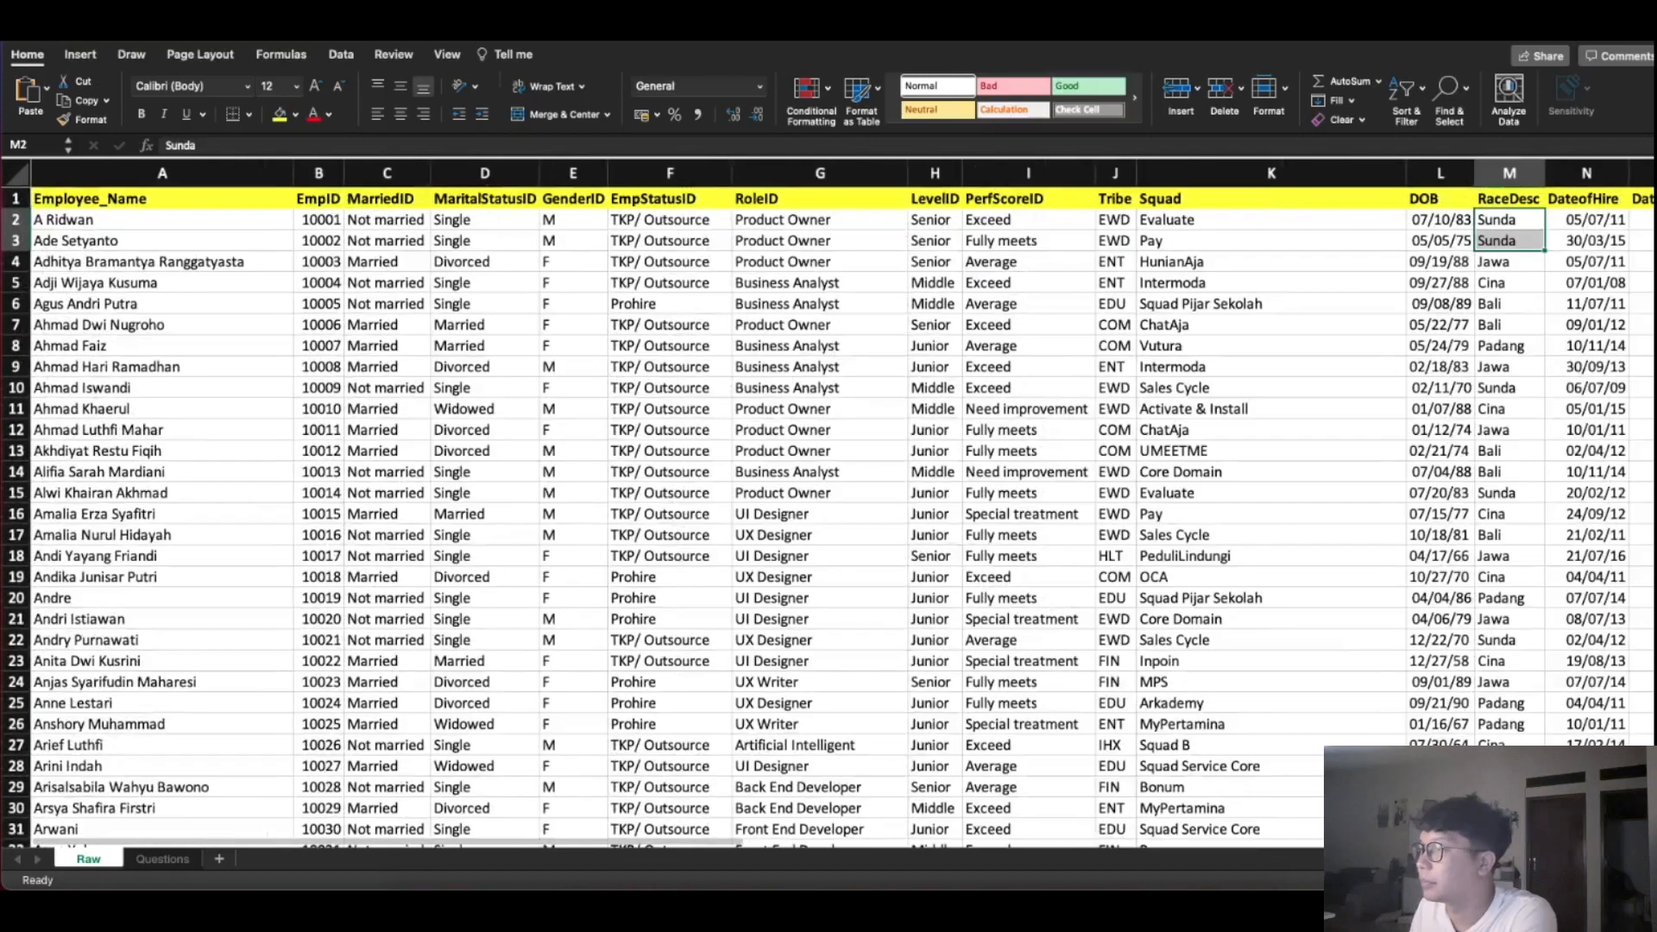
{"action": "scroll", "coordinate": [827, 504], "scroll_direction": "up", "scroll_amount": 3}
{"action": "scroll", "coordinate": [661, 843], "scroll_direction": "right", "scroll_amount": 5}
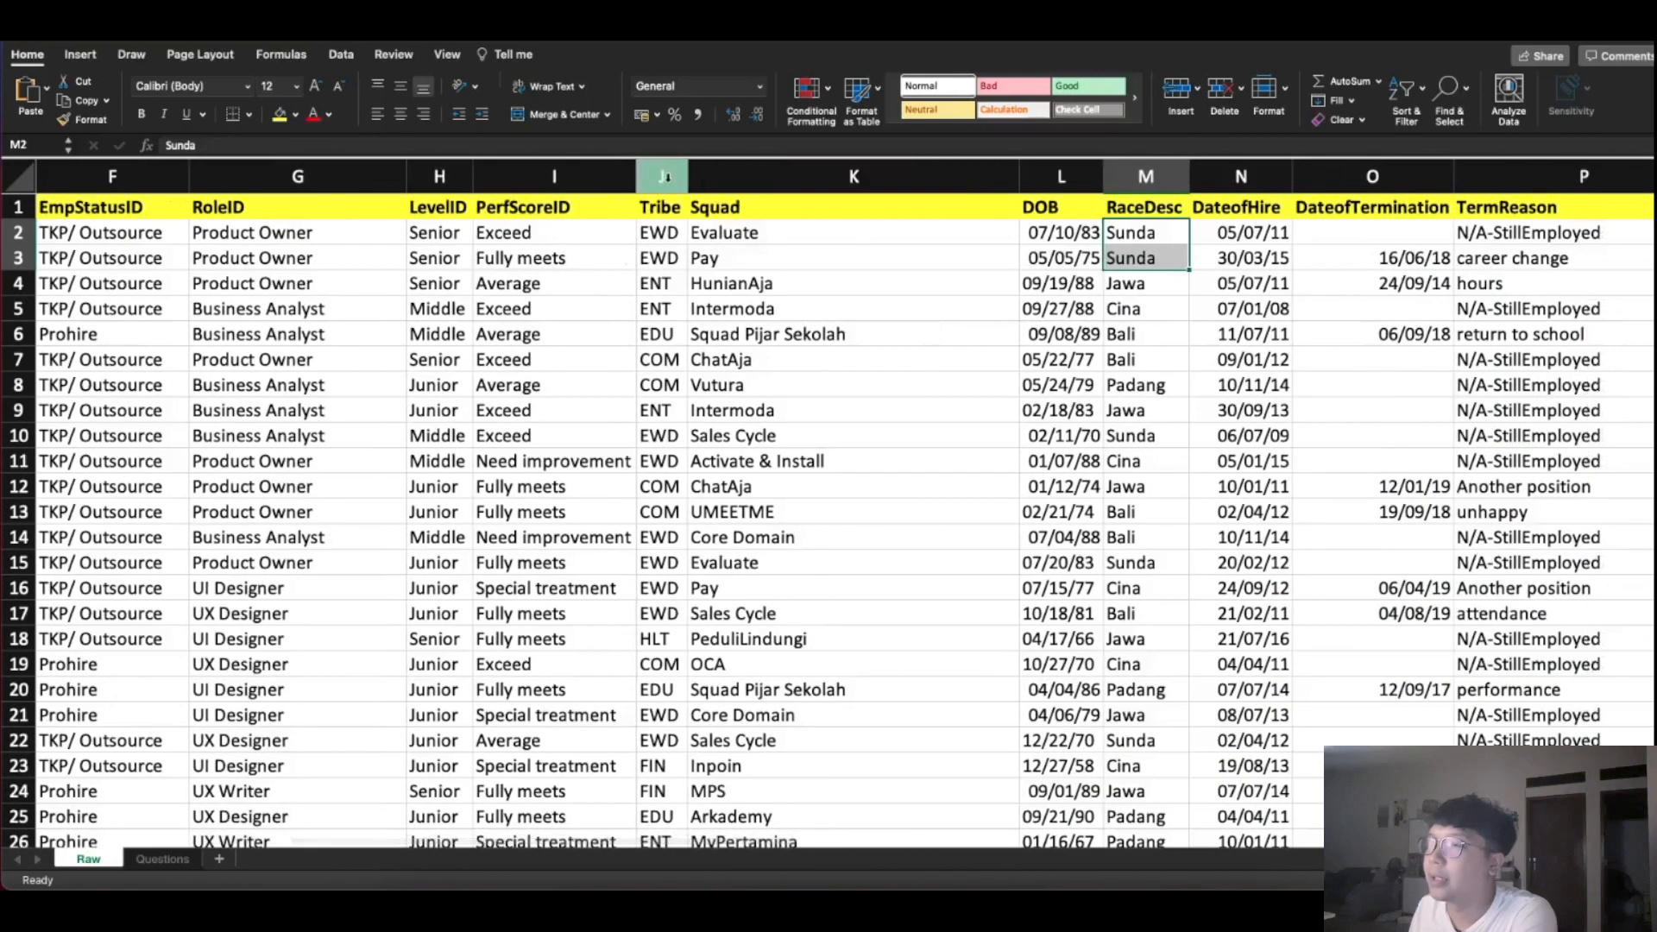
{"action": "left_click", "coordinate": [1240, 176]}
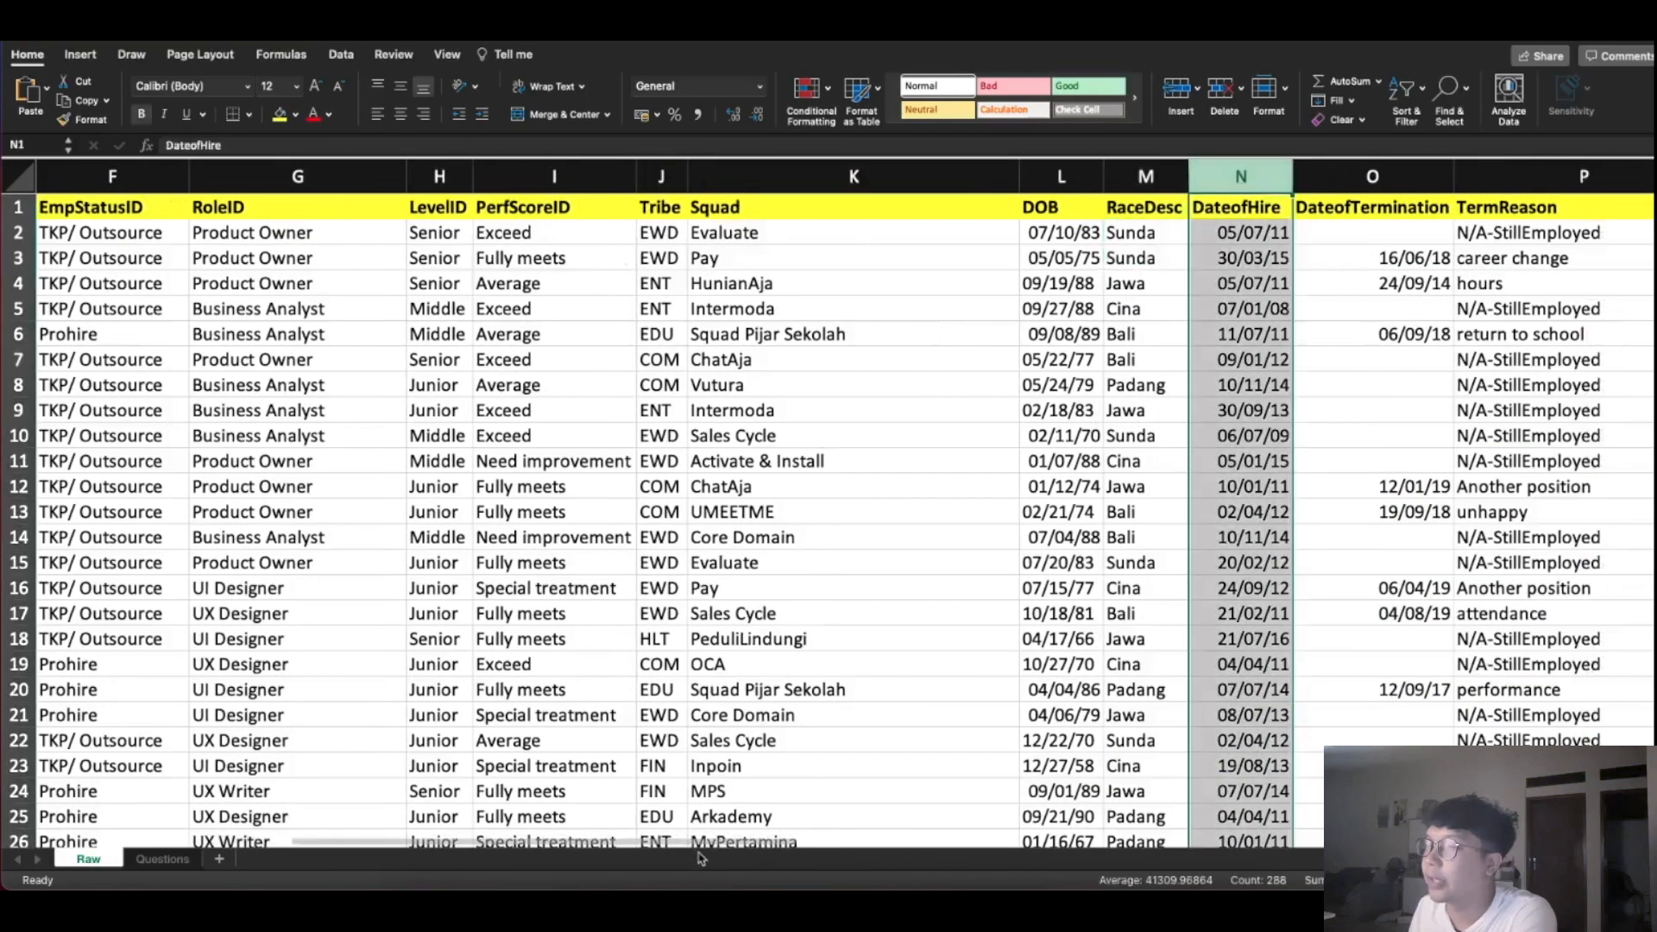
{"action": "scroll", "coordinate": [703, 854], "scroll_direction": "right", "scroll_amount": 7}
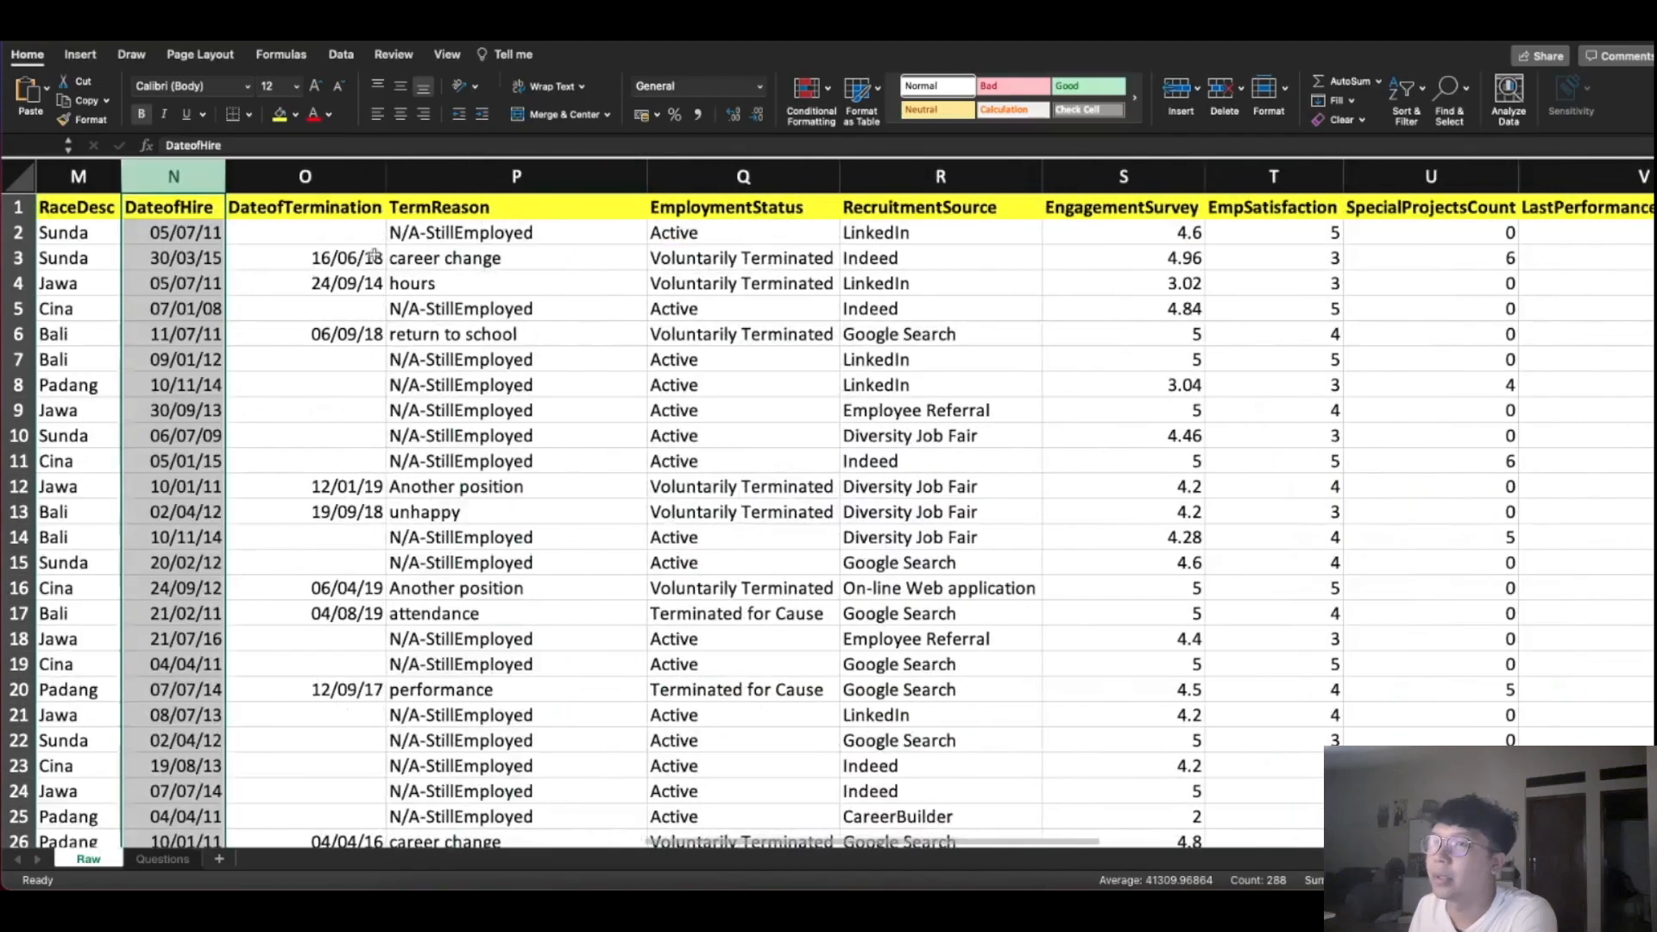
{"action": "left_click", "coordinate": [329, 240]}
{"action": "left_click", "coordinate": [505, 236]}
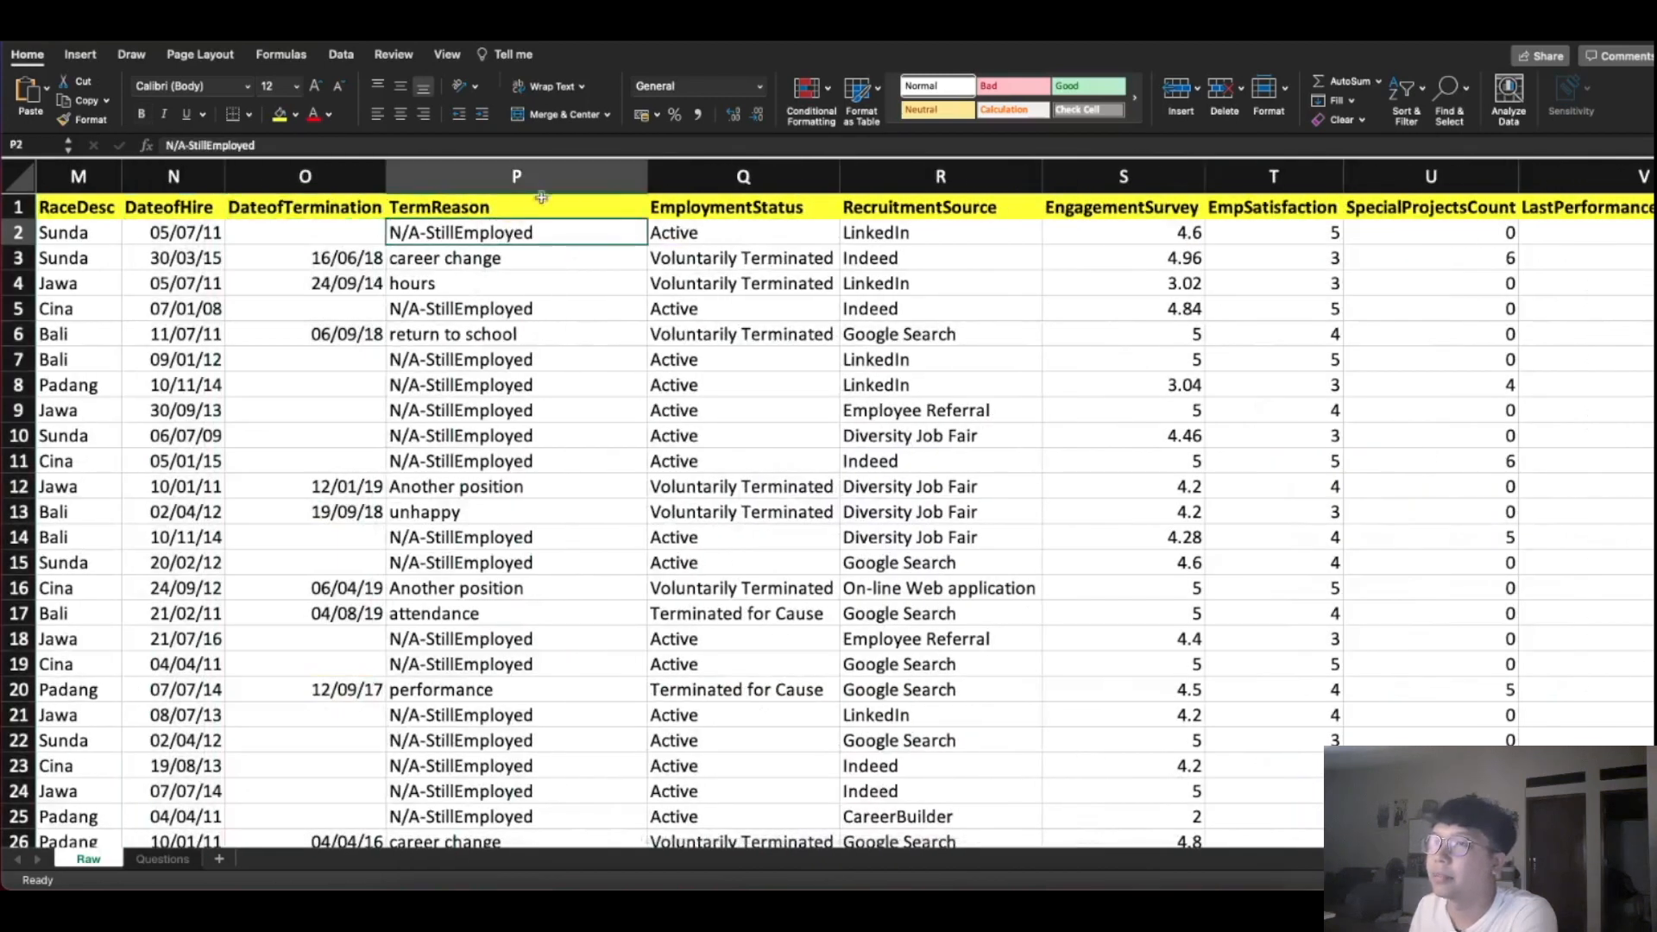
{"action": "left_click", "coordinate": [517, 410]}
{"action": "scroll", "coordinate": [531, 457], "scroll_direction": "down", "scroll_amount": 5}
{"action": "scroll", "coordinate": [544, 512], "scroll_direction": "up", "scroll_amount": 5}
{"action": "scroll", "coordinate": [543, 512], "scroll_direction": "down", "scroll_amount": 10}
{"action": "scroll", "coordinate": [548, 490], "scroll_direction": "up", "scroll_amount": 10}
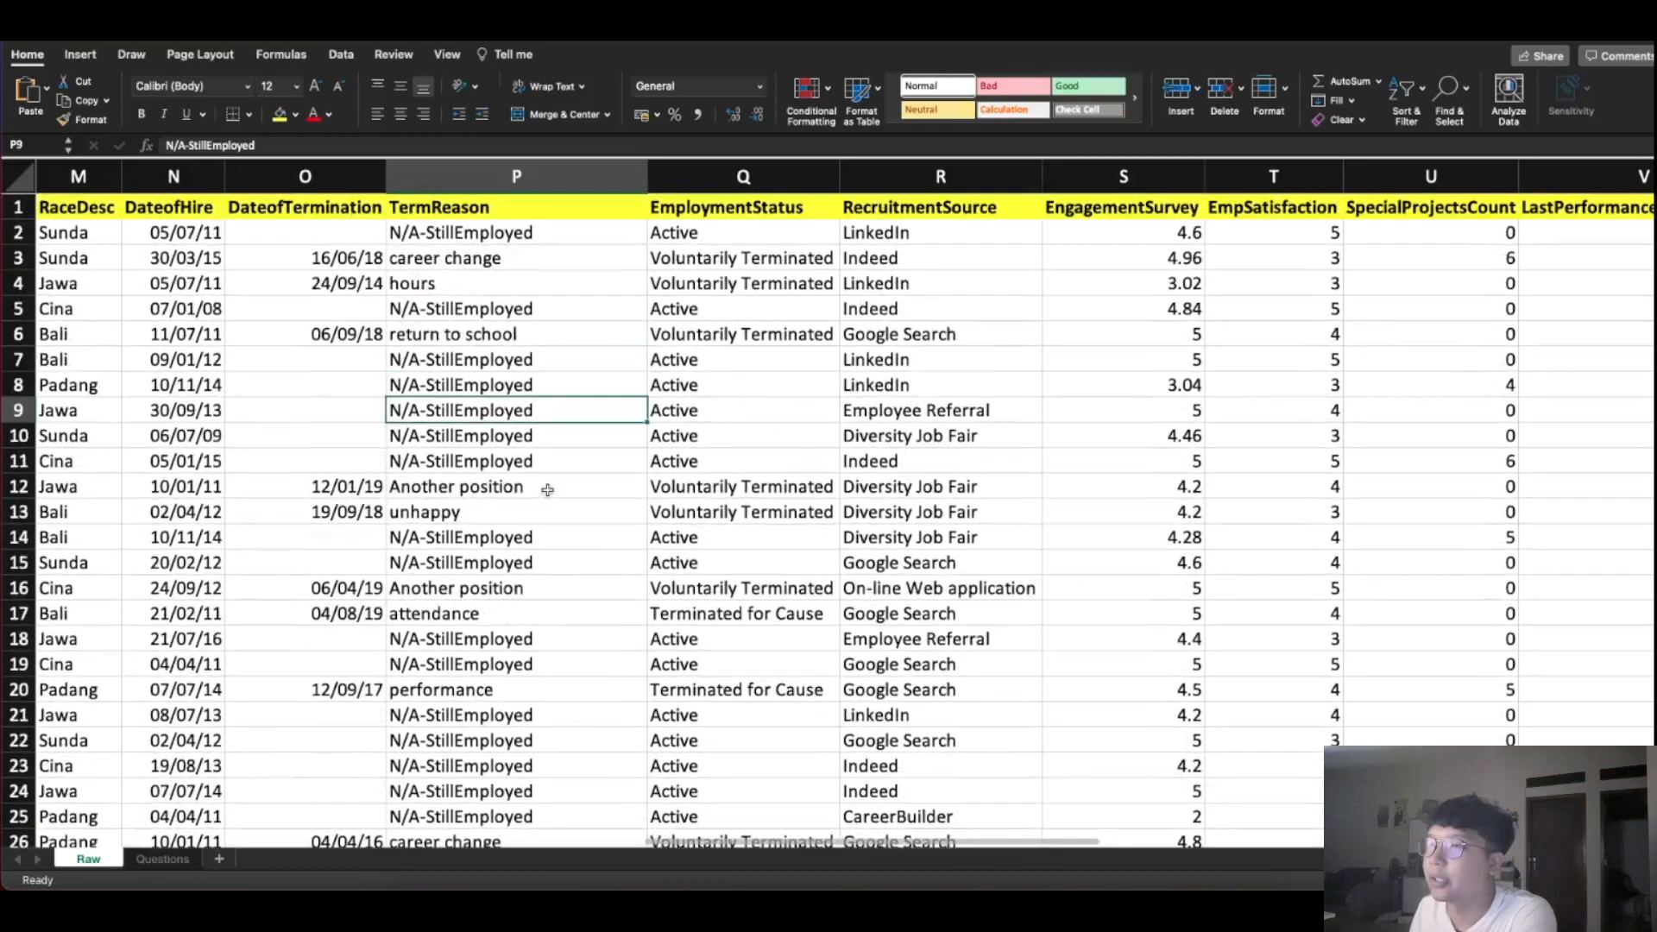
Check the EmploymentStatus categories and the RecruitmentSource channels recorded for employees in the raw data
{"action": "left_click", "coordinate": [742, 278]}
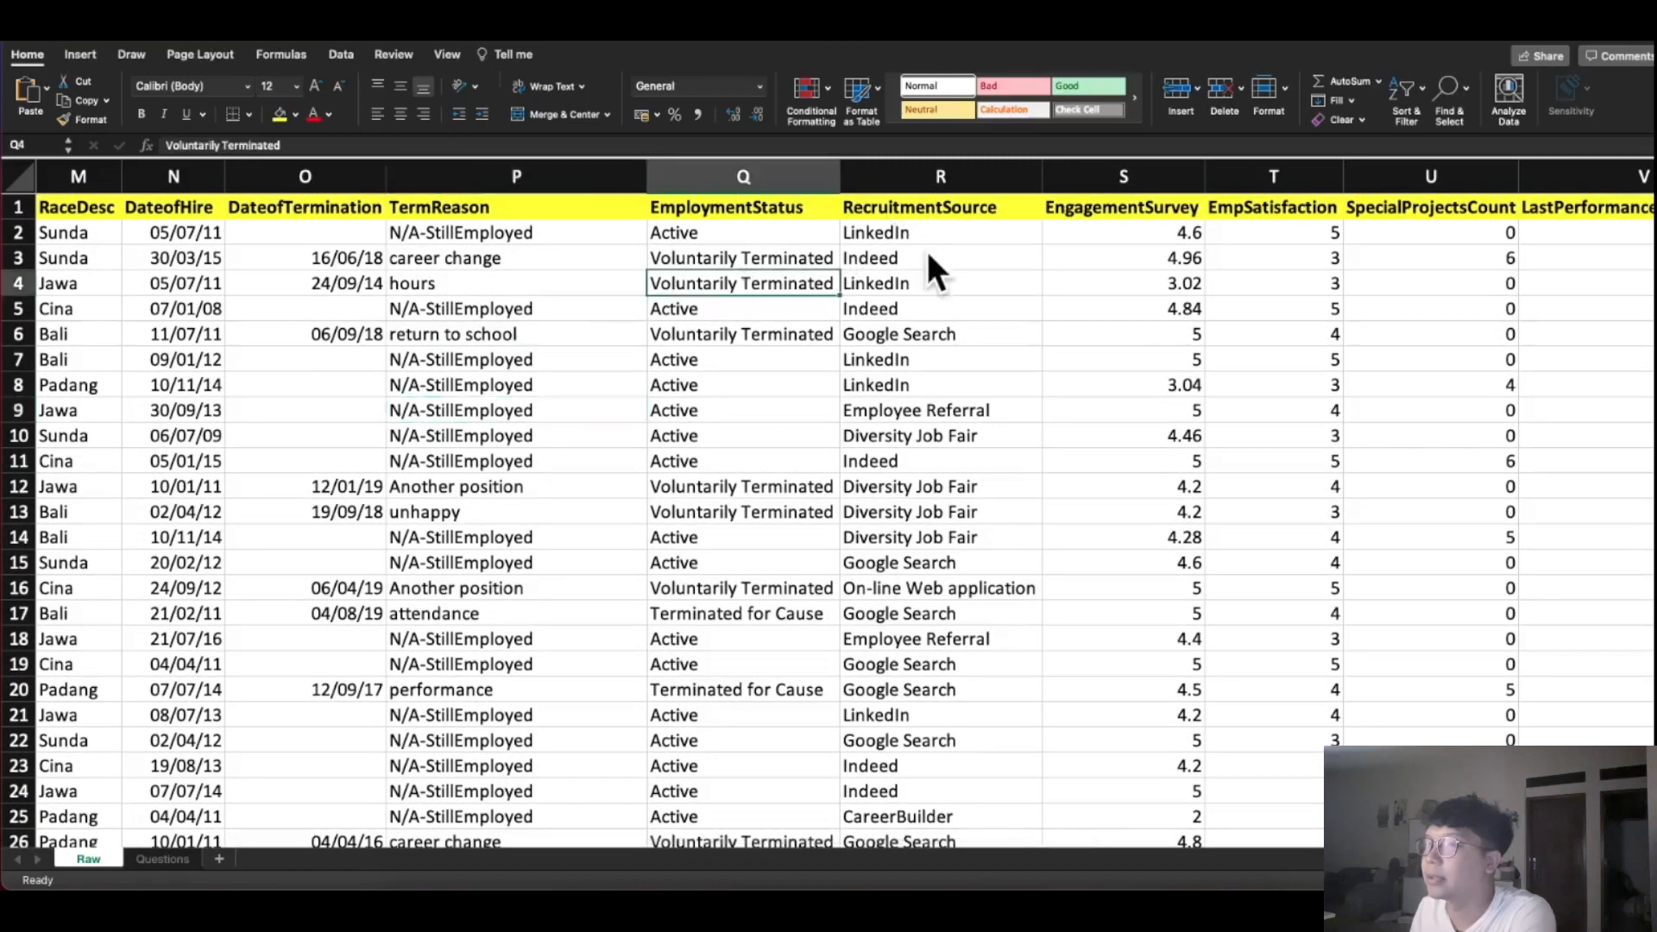
{"action": "left_click", "coordinate": [743, 240]}
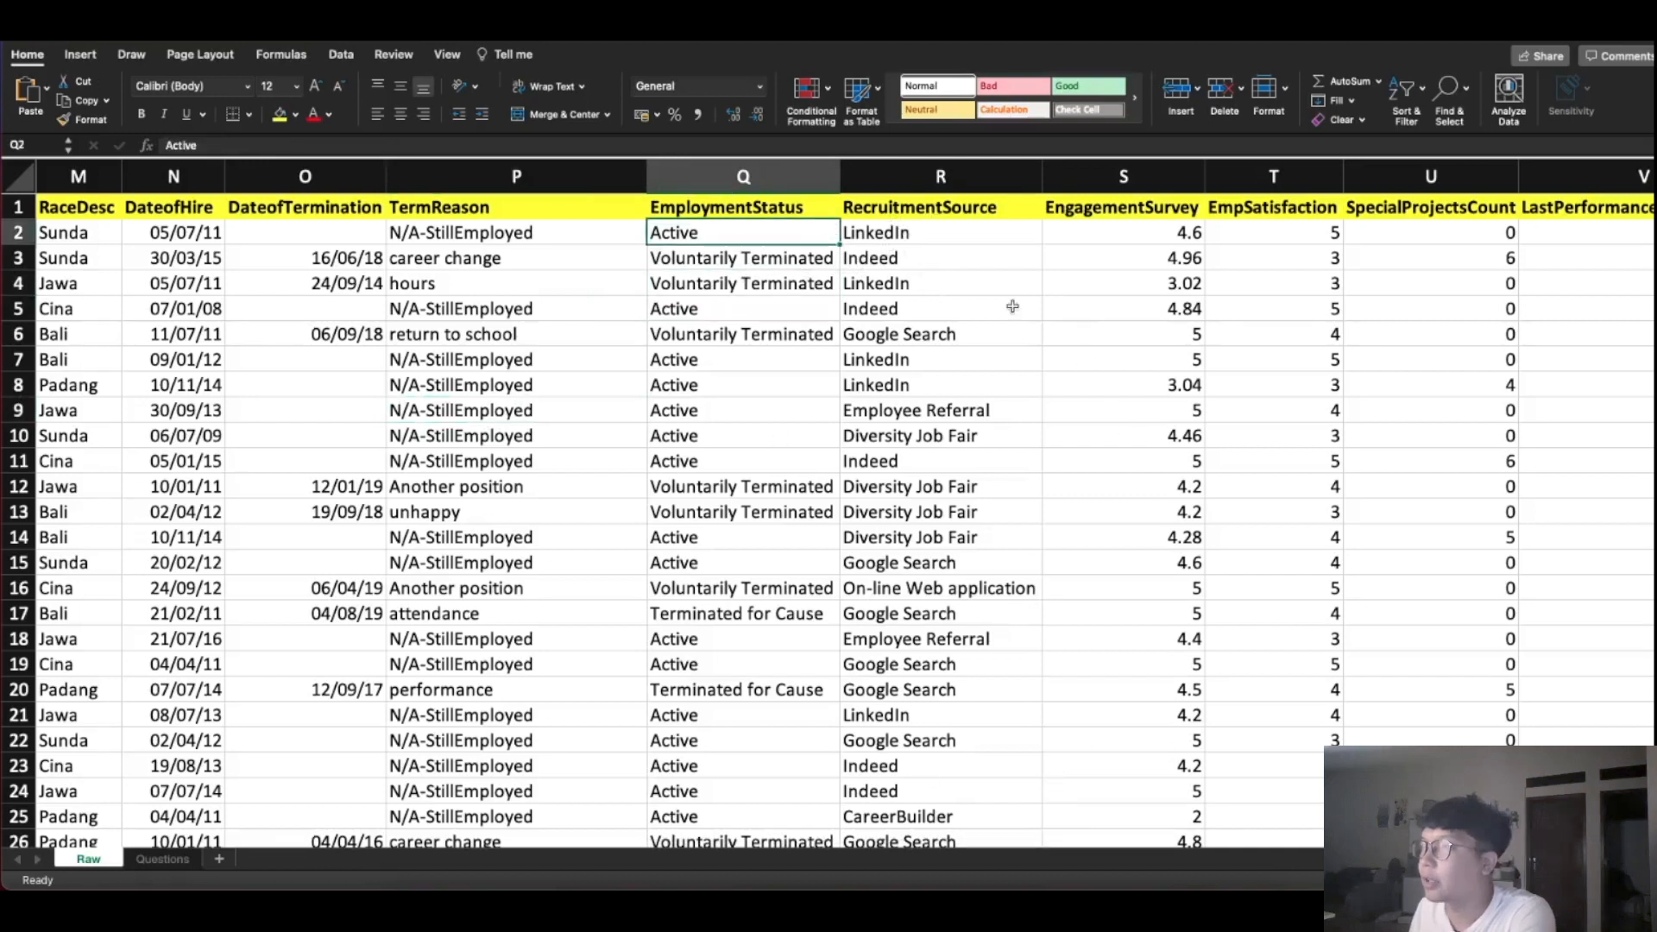
{"action": "left_click", "coordinate": [1016, 259]}
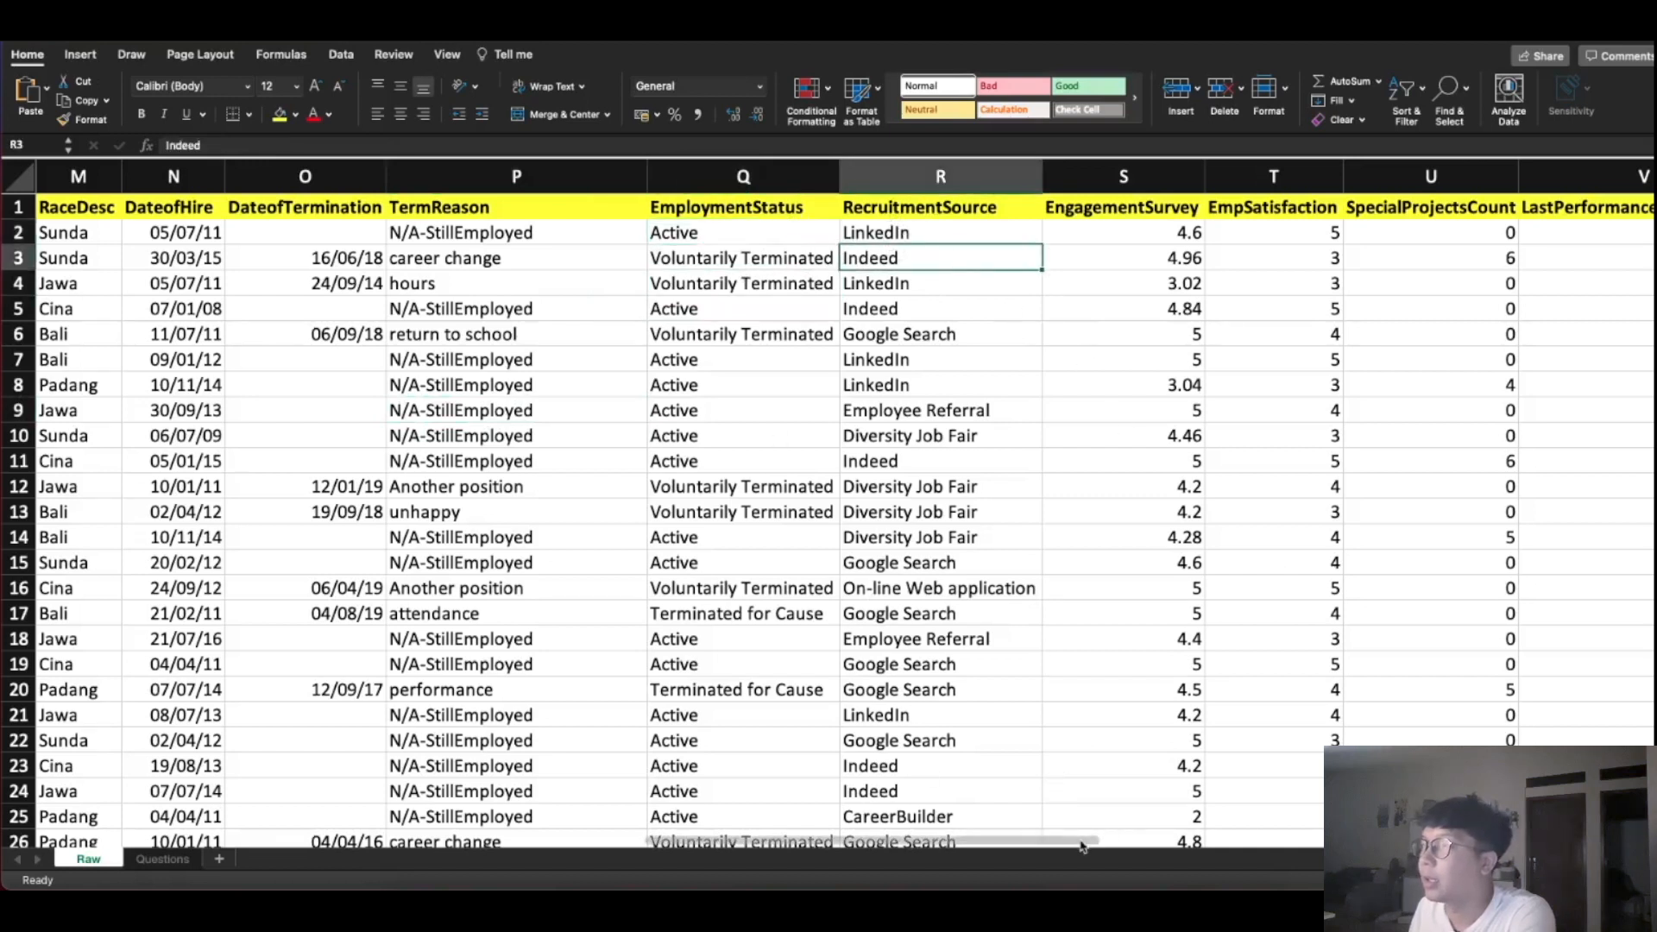
{"action": "scroll", "coordinate": [1121, 837], "scroll_direction": "right", "scroll_amount": 2}
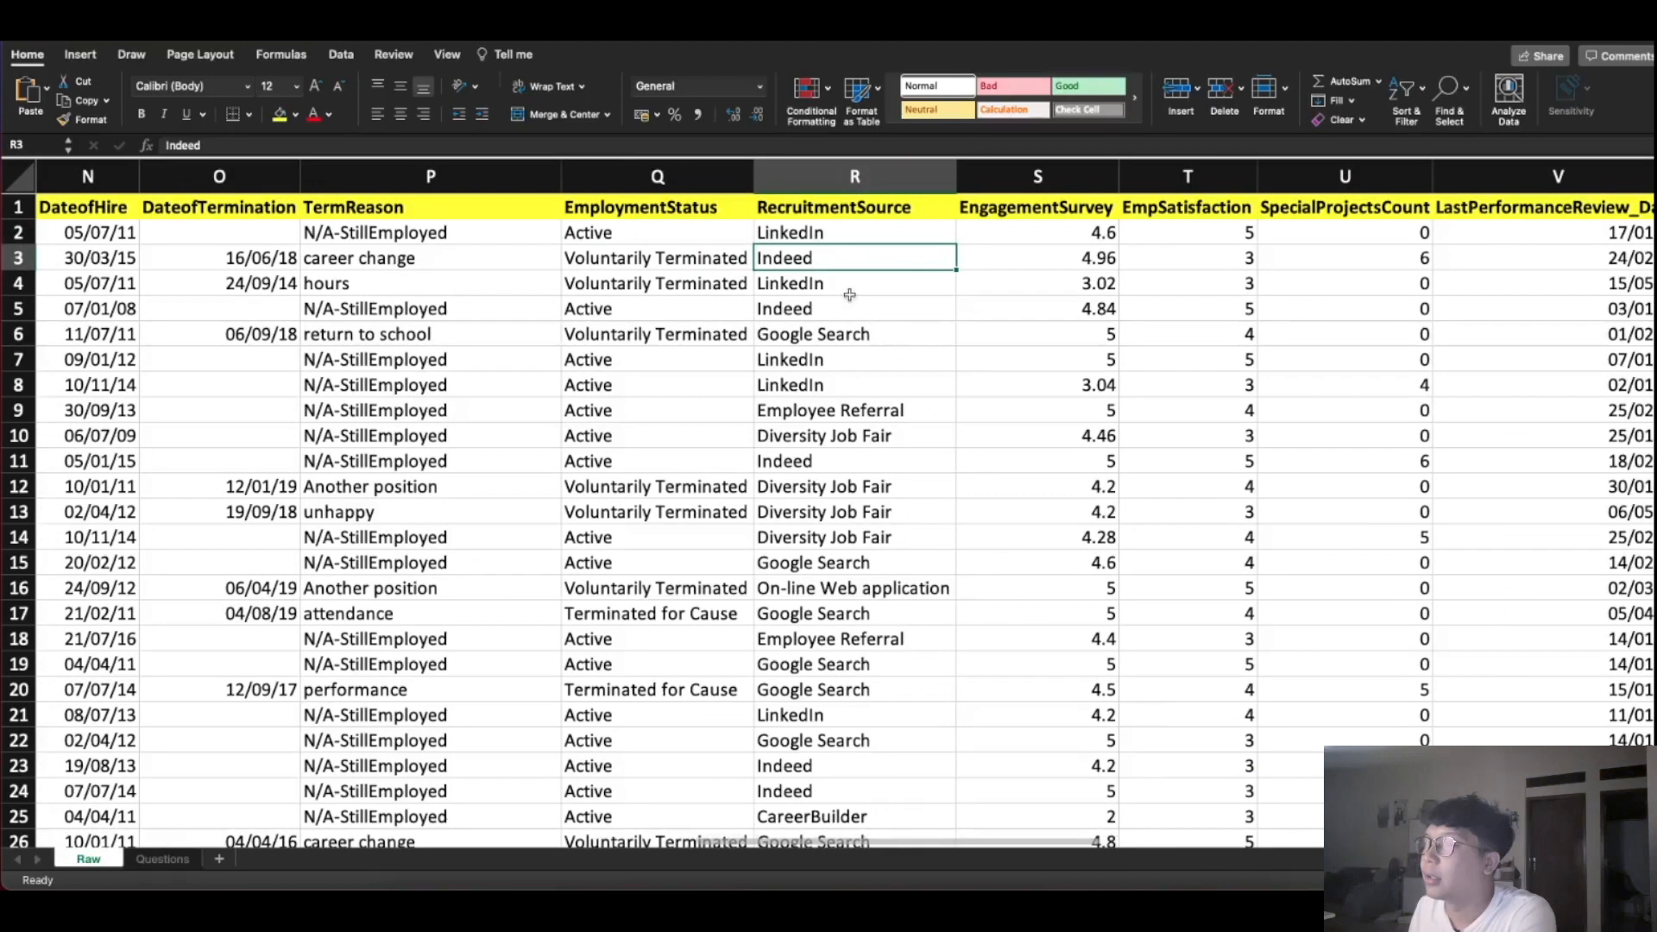
{"action": "left_click", "coordinate": [854, 334]}
{"action": "left_click", "coordinate": [852, 252]}
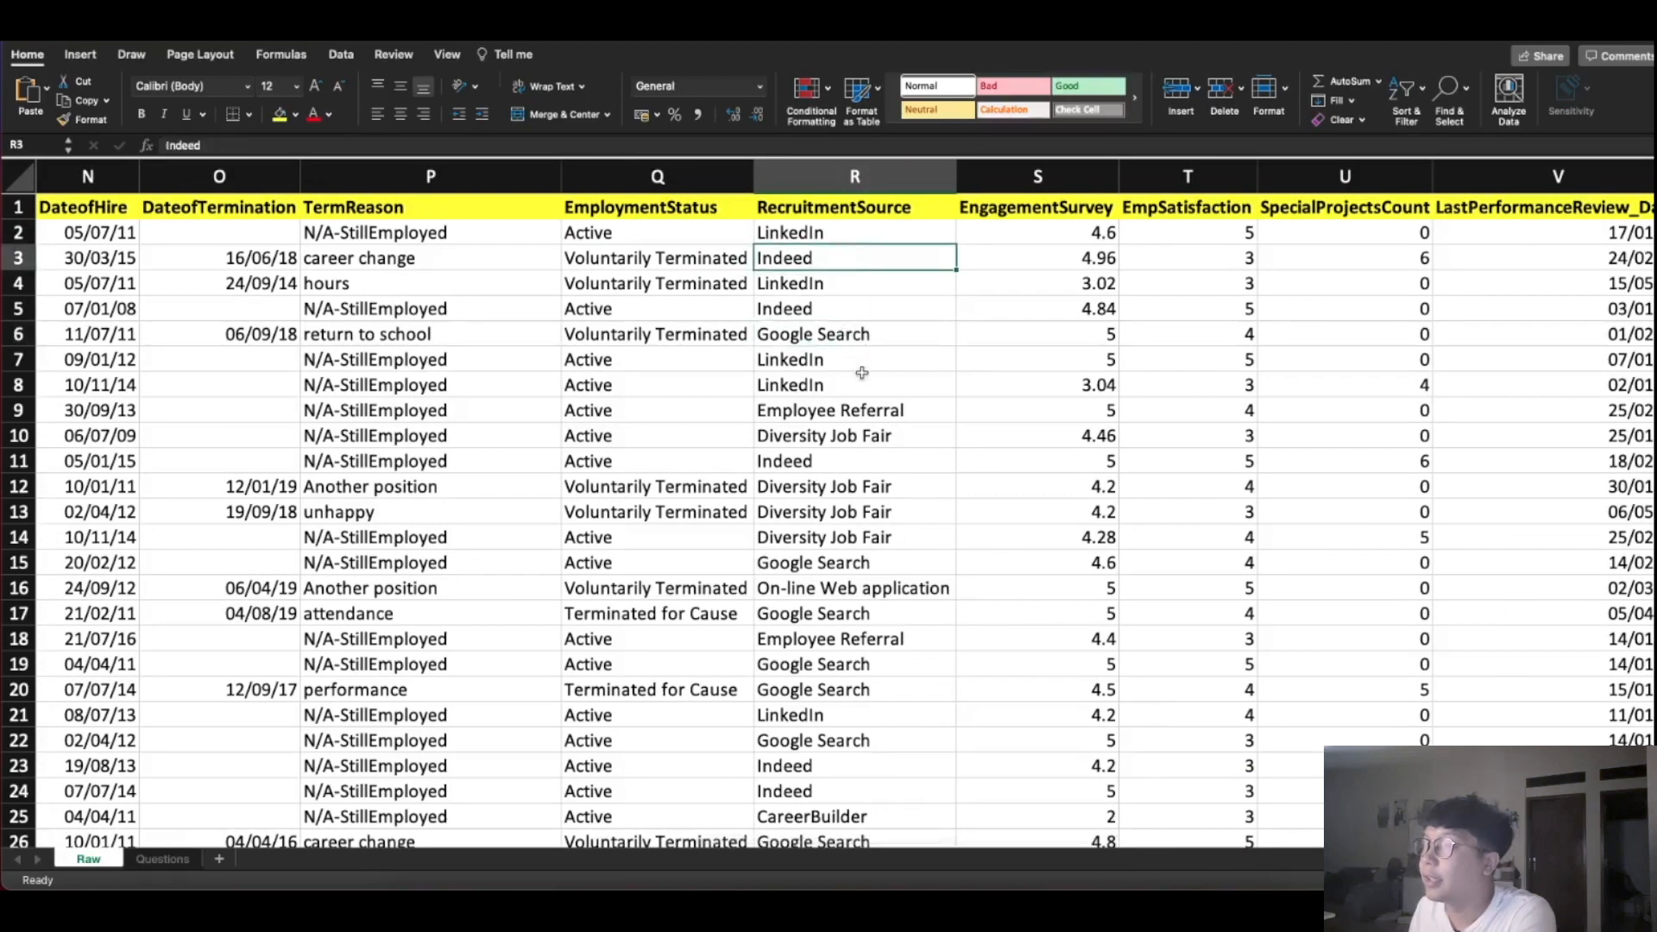
Inspect sample values in the EngagementSurvey, EmpSatisfaction, SpecialProjectsCount, LastPerformanceReview_Date, DaysLateLast30 and Absences columns of the raw data
{"action": "left_click", "coordinate": [897, 338]}
{"action": "left_click", "coordinate": [1063, 246]}
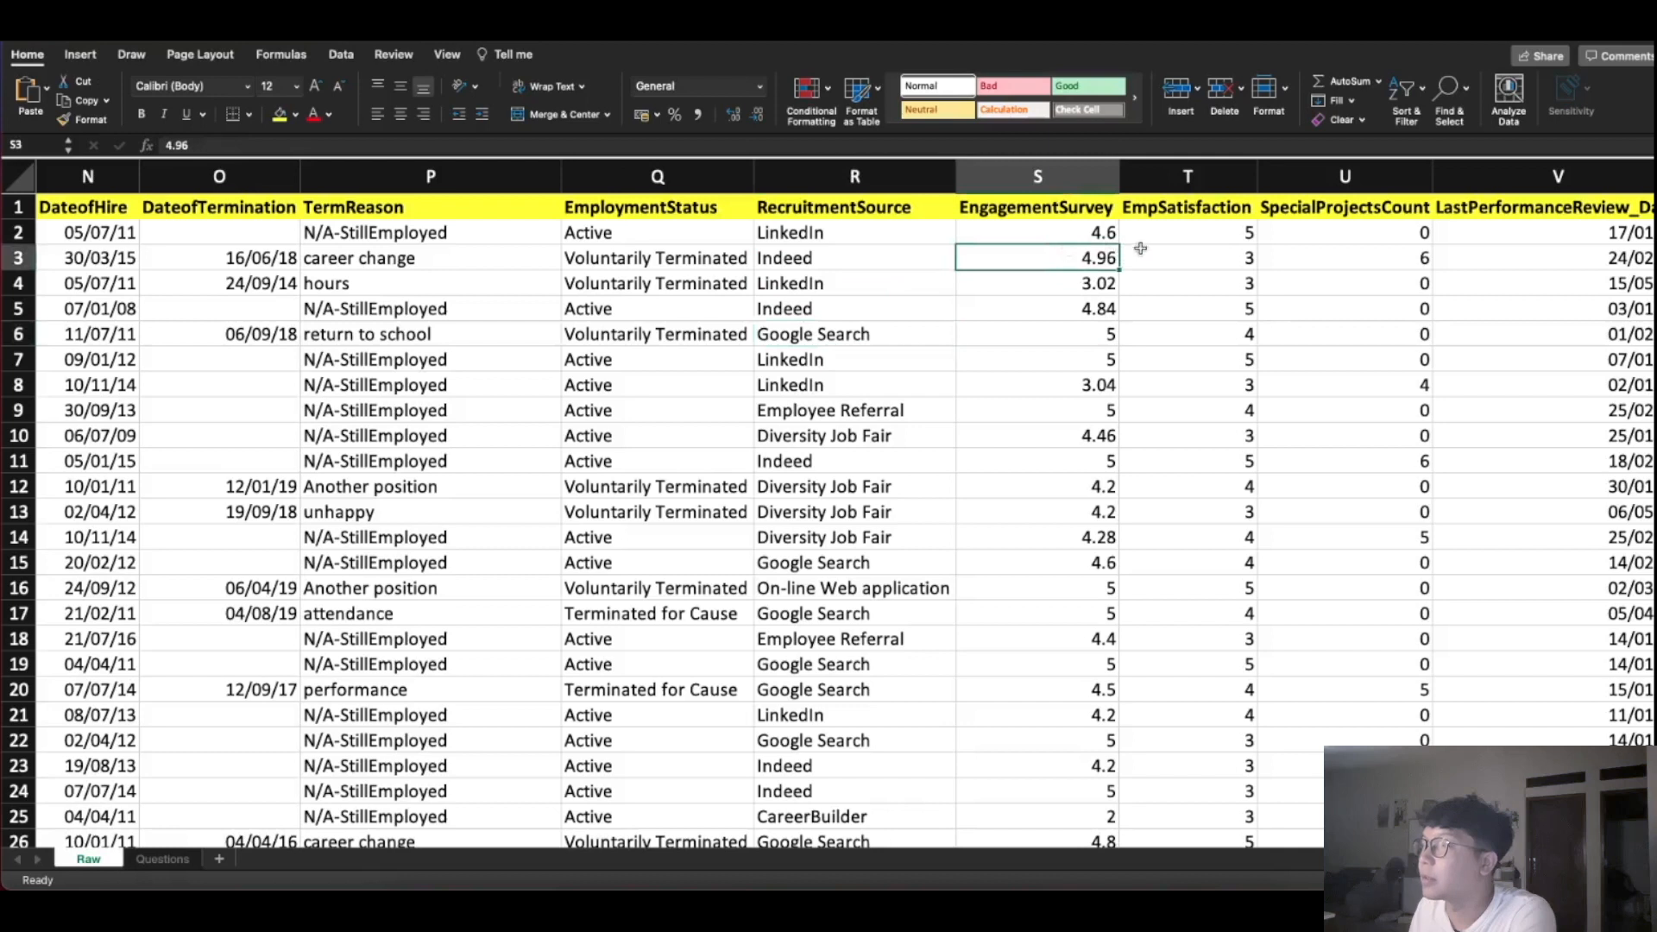
{"action": "left_click", "coordinate": [1196, 249]}
{"action": "left_click", "coordinate": [1341, 250]}
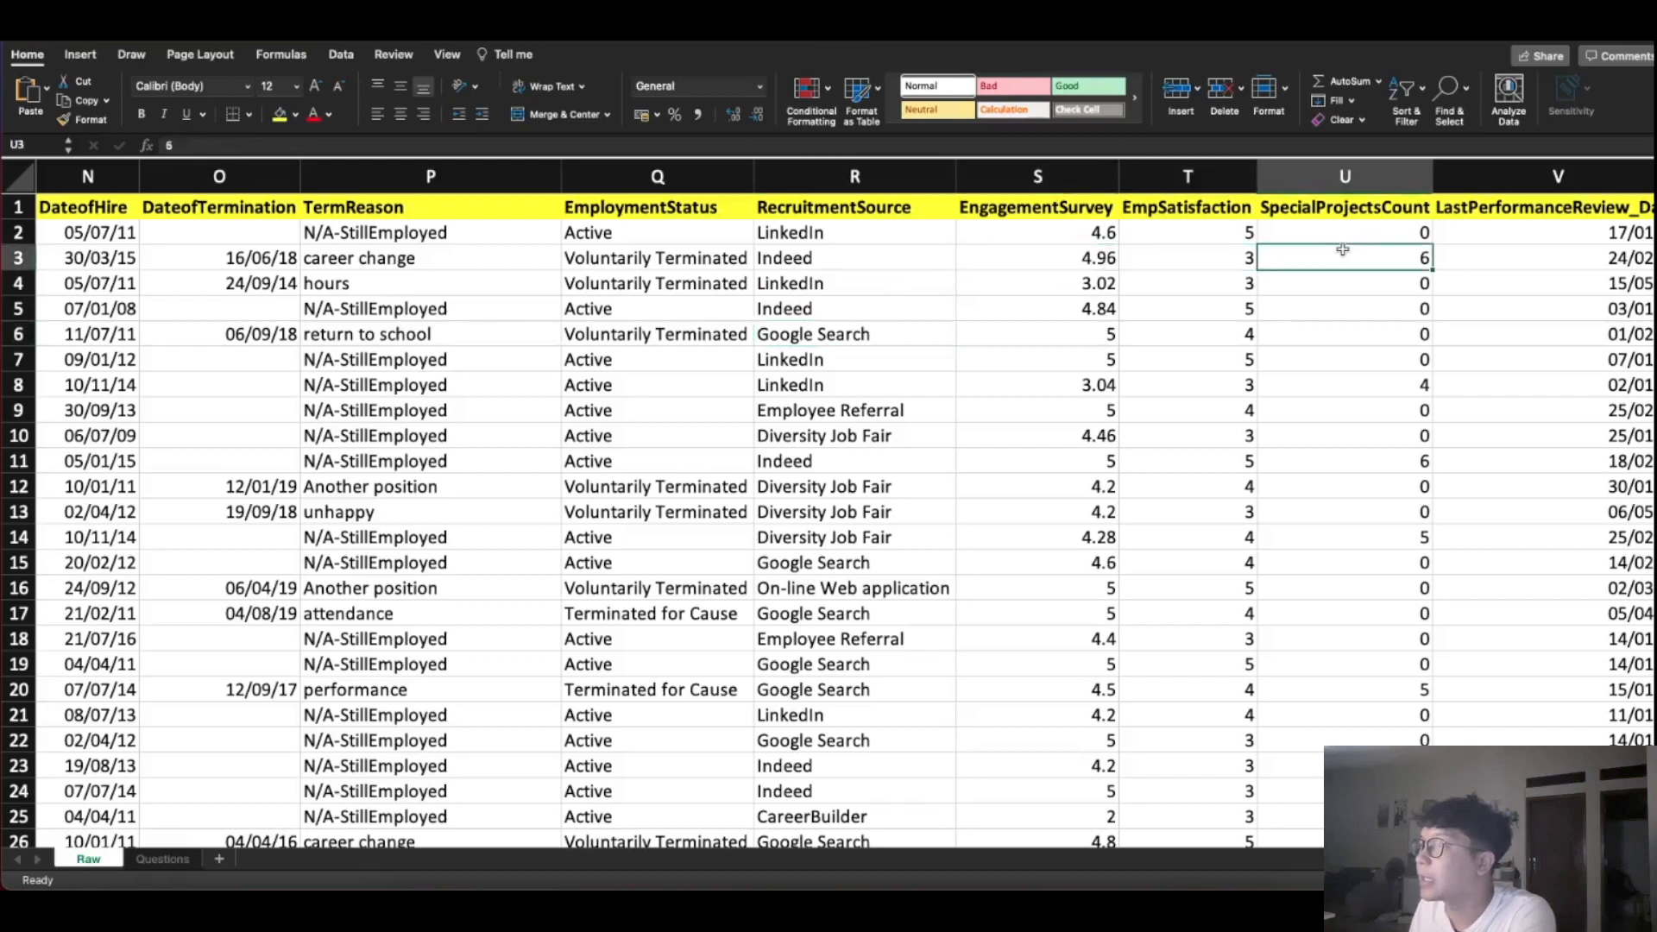
{"action": "left_click", "coordinate": [1570, 255]}
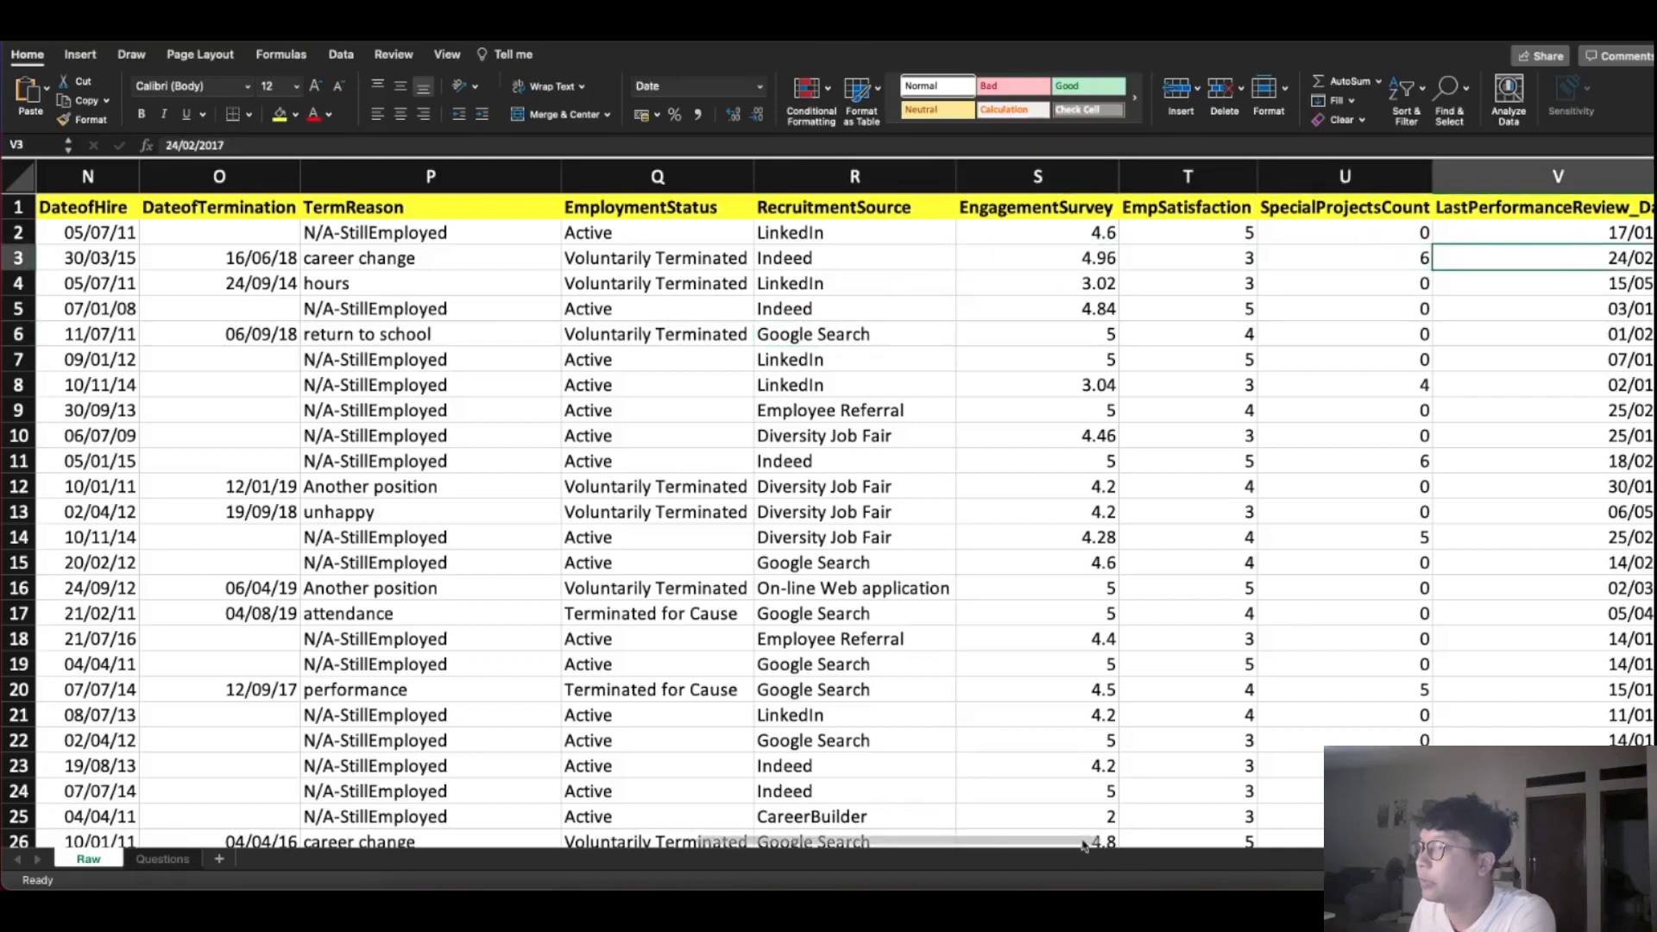
{"action": "left_click_drag", "start_coordinate": [1080, 844], "coordinate": [1199, 840]}
{"action": "scroll", "coordinate": [1199, 839], "scroll_direction": "right", "scroll_amount": 2}
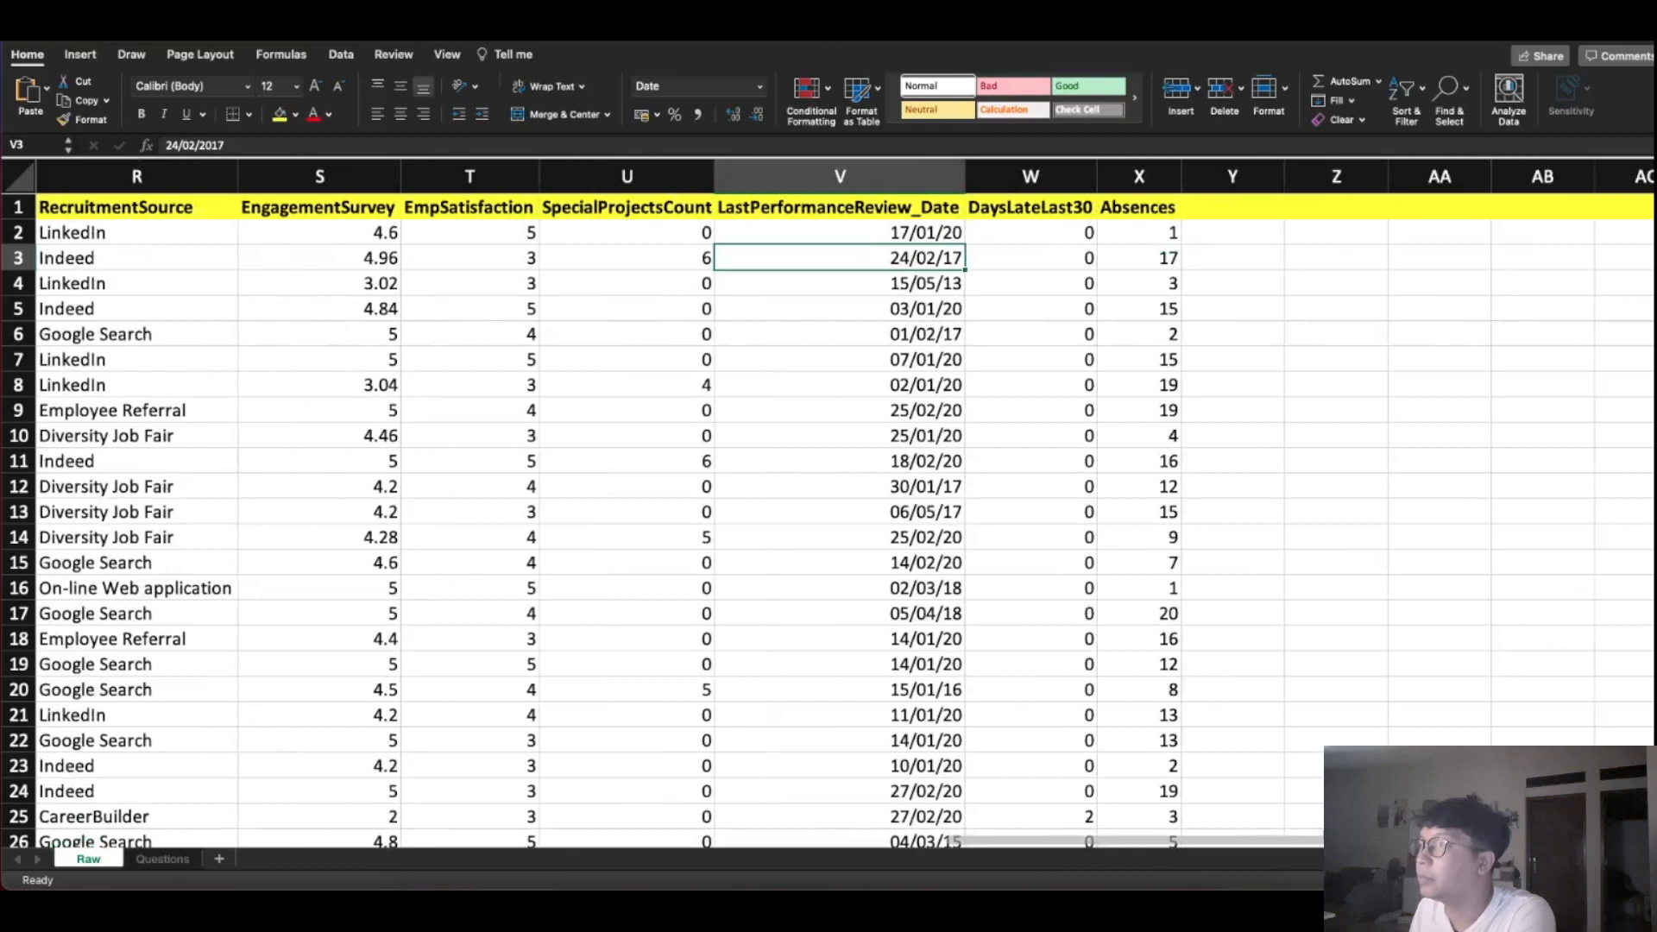
{"action": "left_click", "coordinate": [1053, 256]}
{"action": "left_click", "coordinate": [1104, 264]}
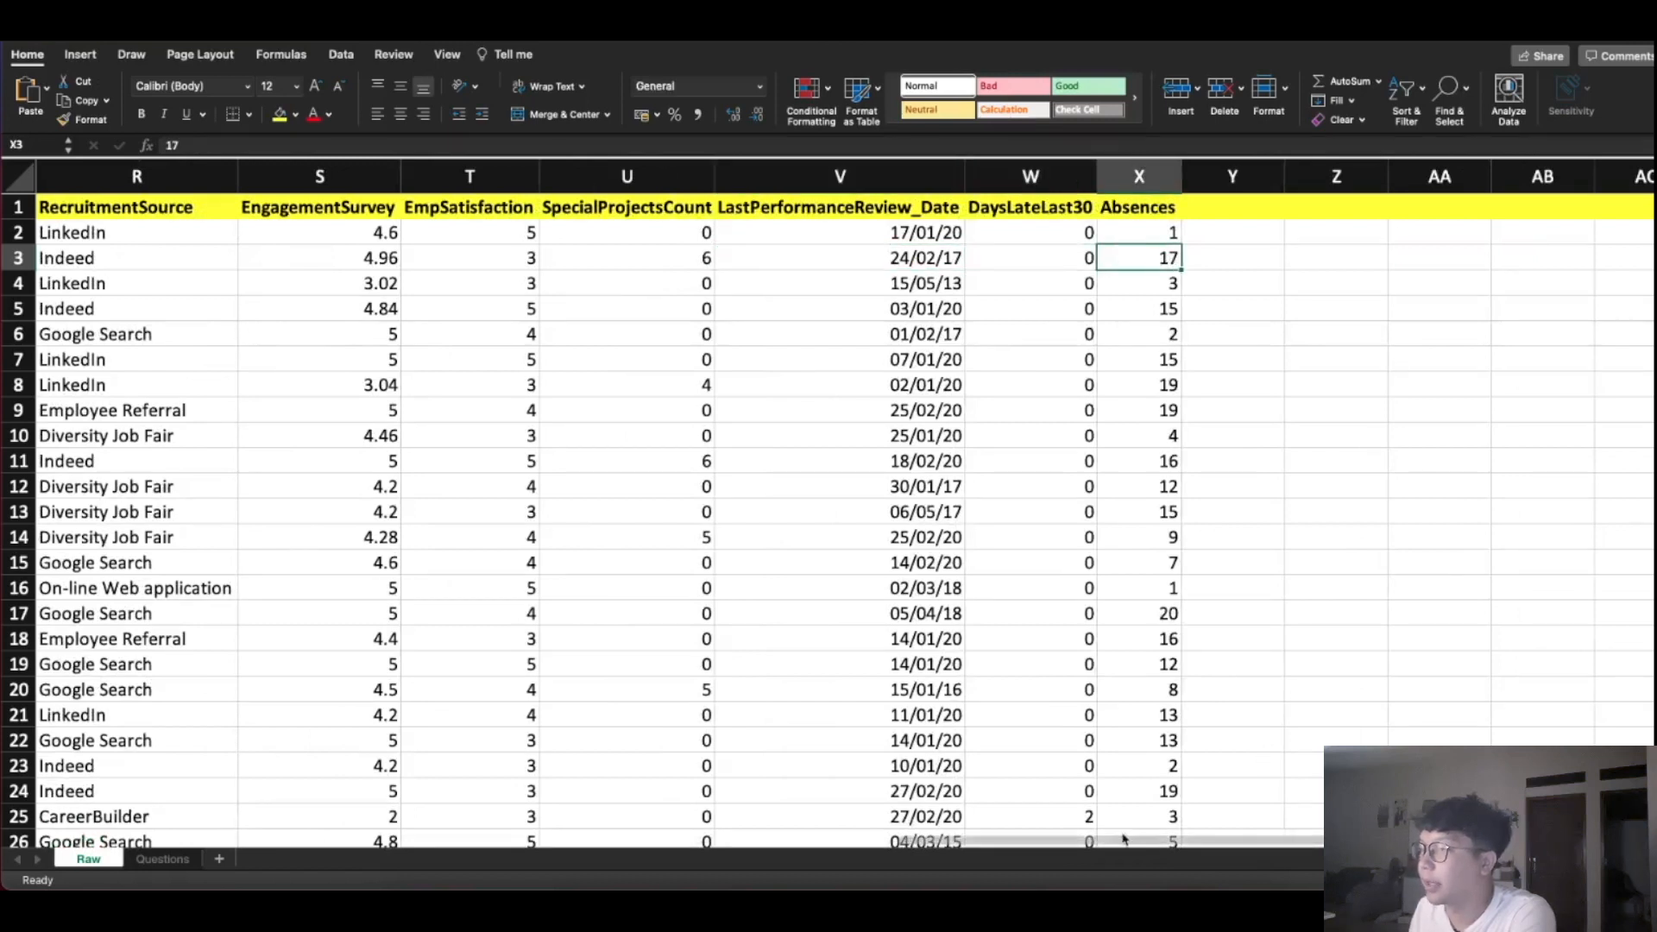
Return to the EmpStatusID column and go through its rows to compare the employee status types
{"action": "left_click_drag", "start_coordinate": [1125, 849], "coordinate": [329, 837]}
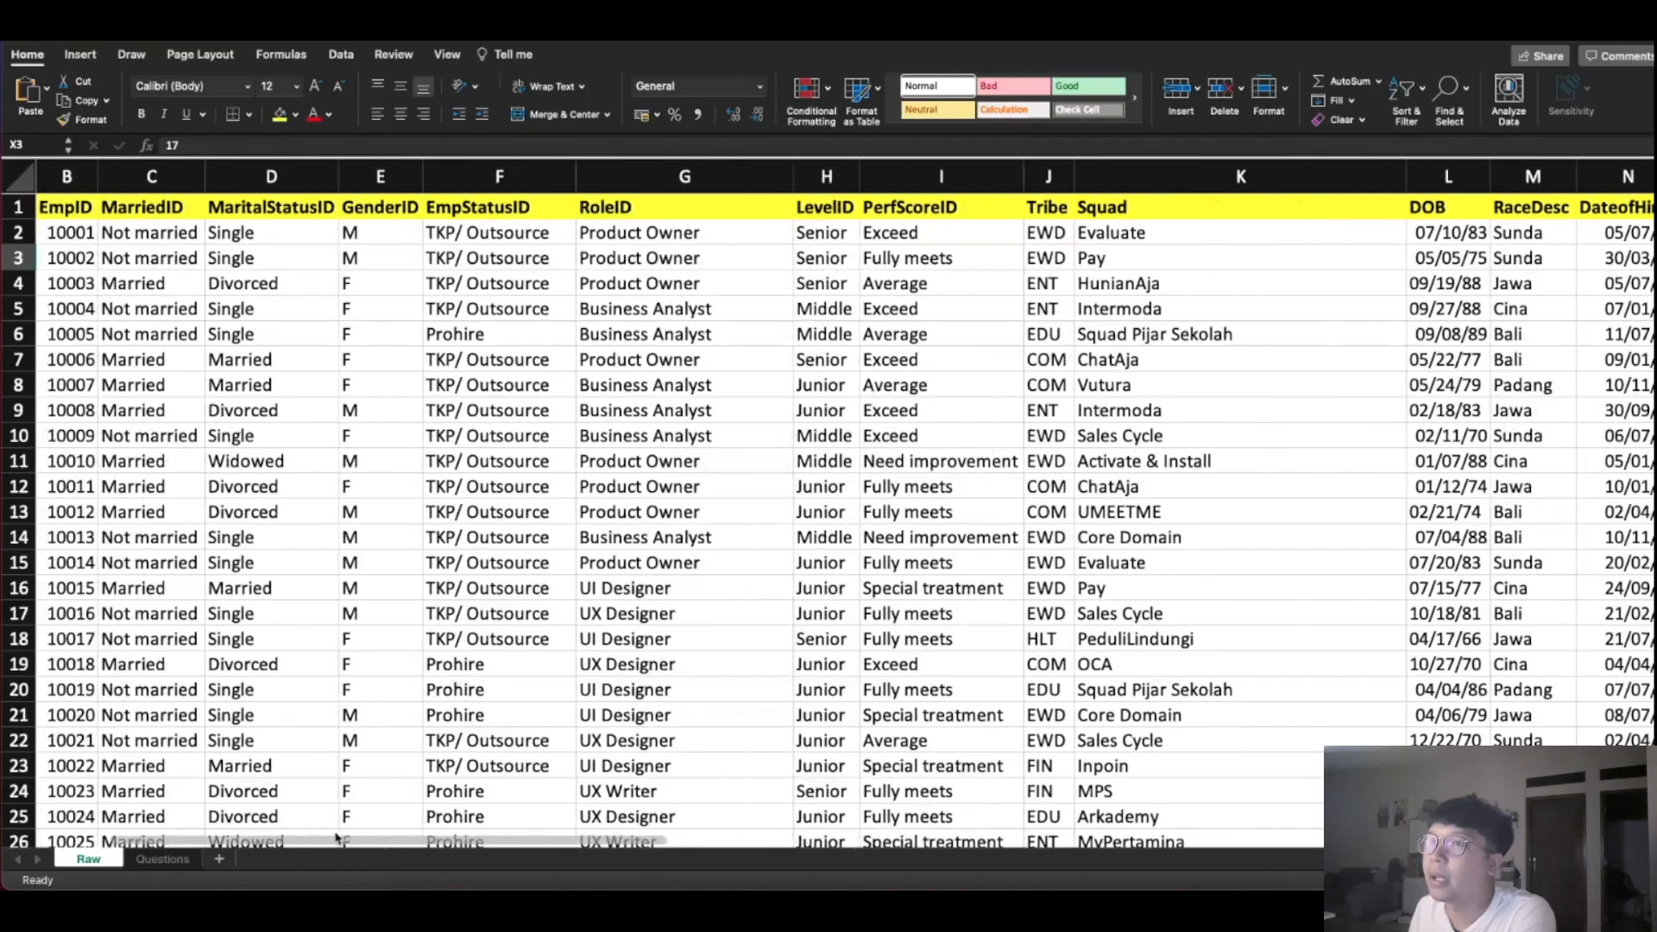
{"action": "scroll", "coordinate": [523, 601], "scroll_direction": "down", "scroll_amount": 3}
{"action": "scroll", "coordinate": [522, 601], "scroll_direction": "up", "scroll_amount": 3}
{"action": "left_click", "coordinate": [494, 387]}
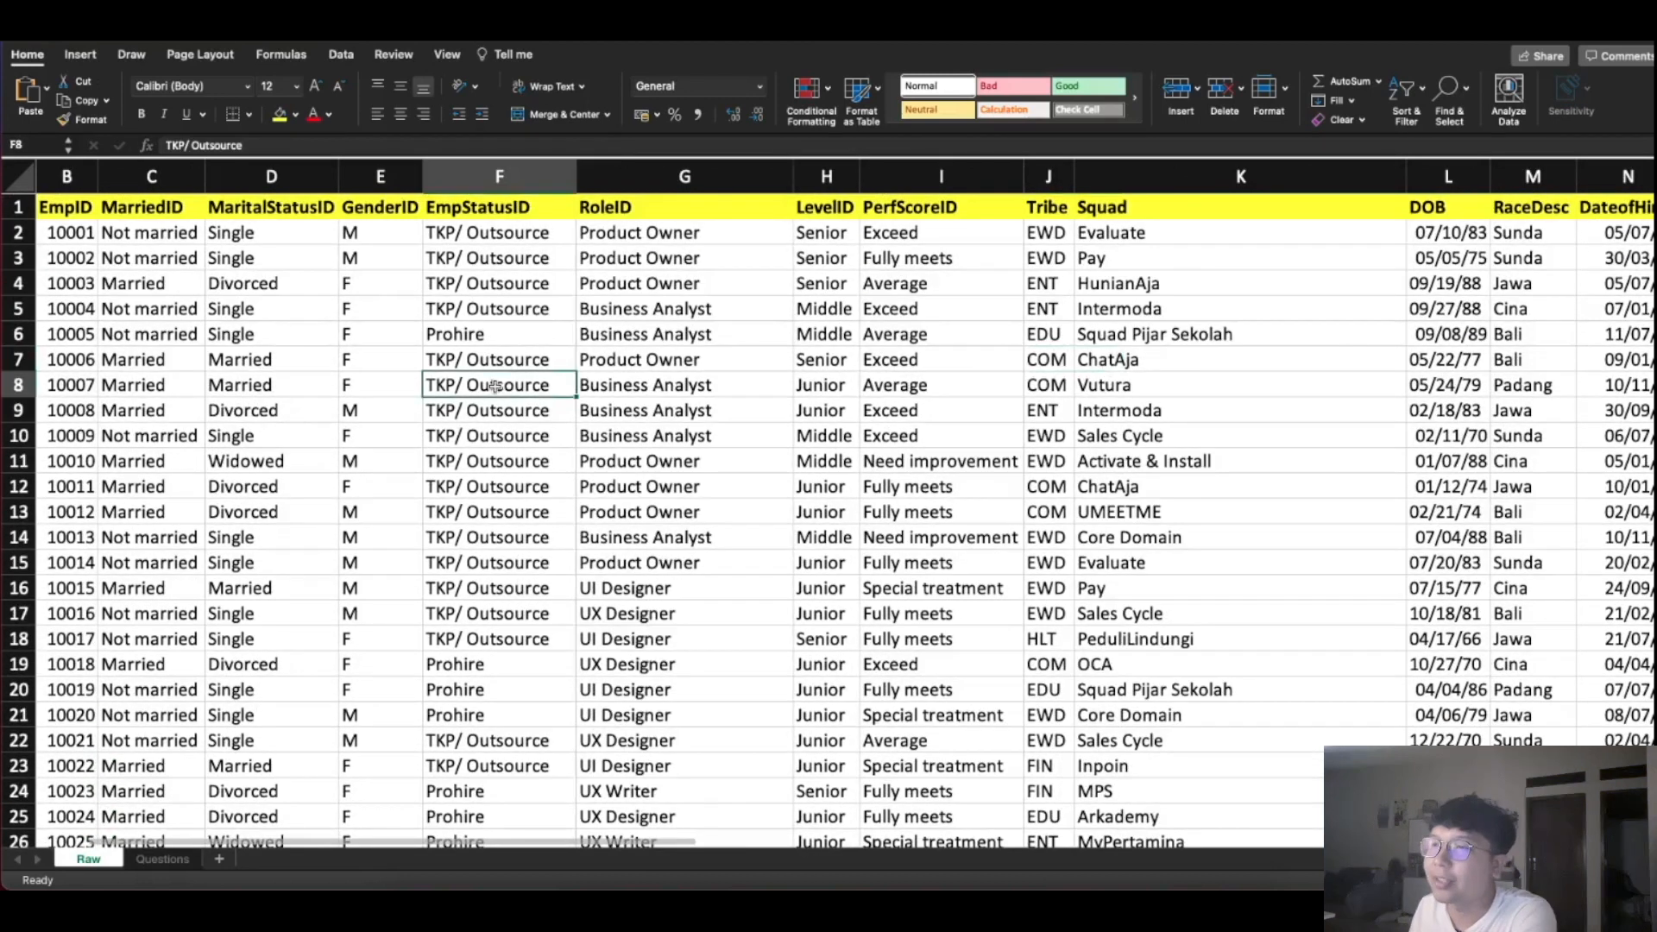
{"action": "scroll", "coordinate": [521, 489], "scroll_direction": "down", "scroll_amount": 3}
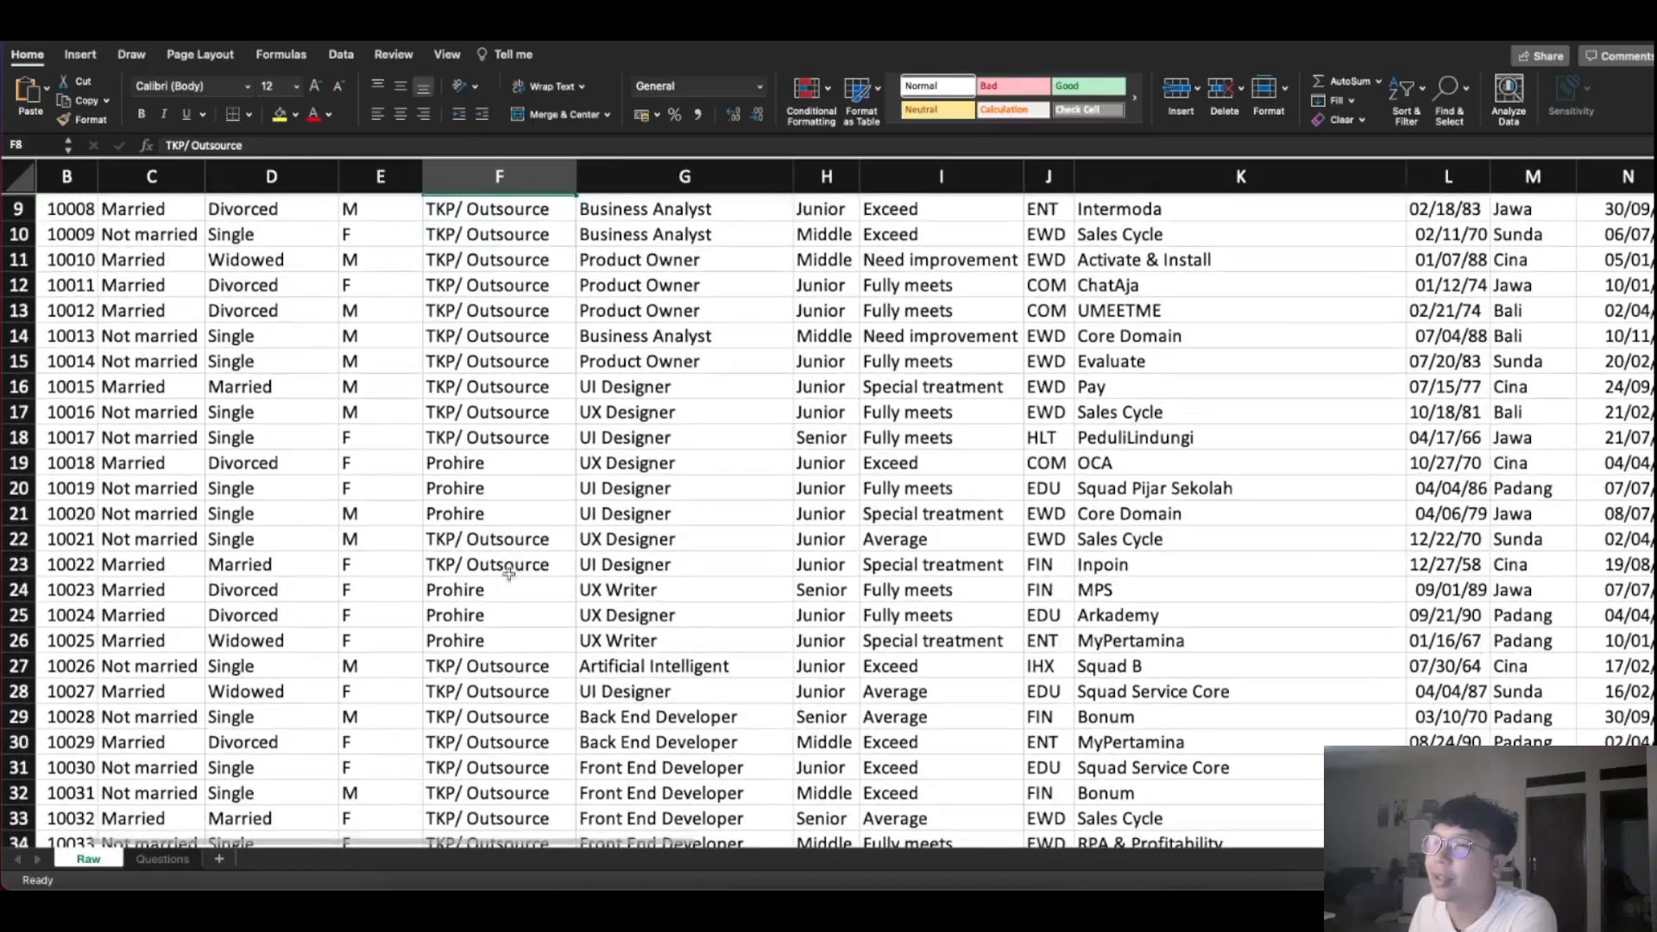
{"action": "left_click", "coordinate": [509, 494]}
{"action": "scroll", "coordinate": [510, 501], "scroll_direction": "down", "scroll_amount": 20}
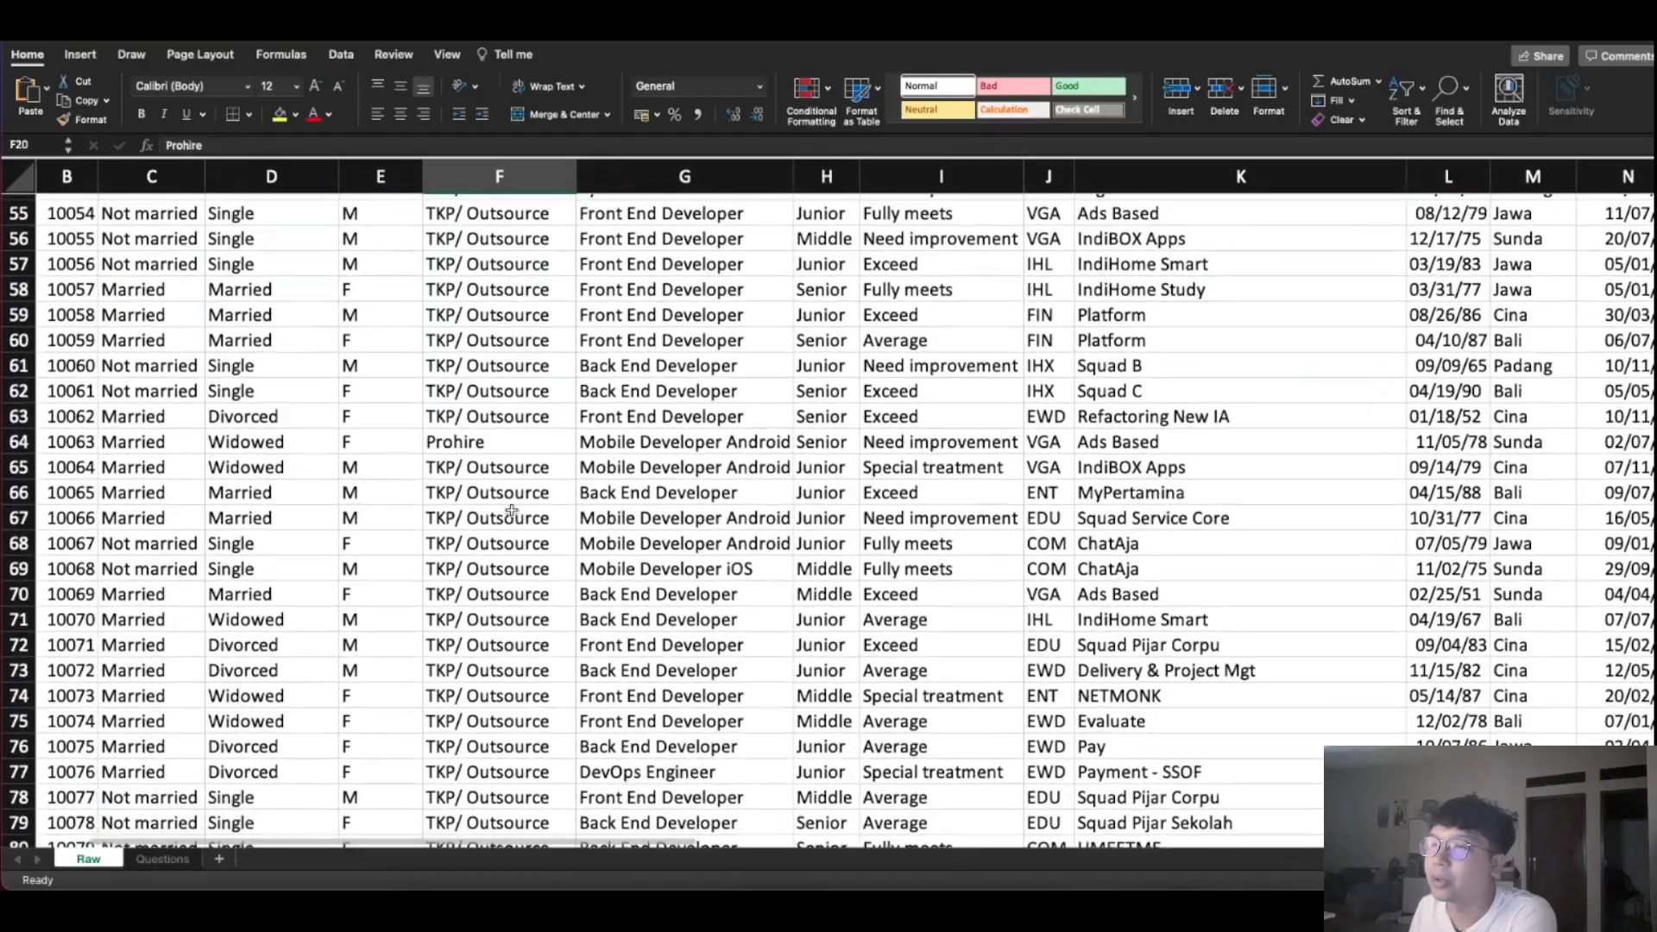
{"action": "scroll", "coordinate": [513, 512], "scroll_direction": "down", "scroll_amount": 10}
{"action": "scroll", "coordinate": [518, 513], "scroll_direction": "up", "scroll_amount": 20}
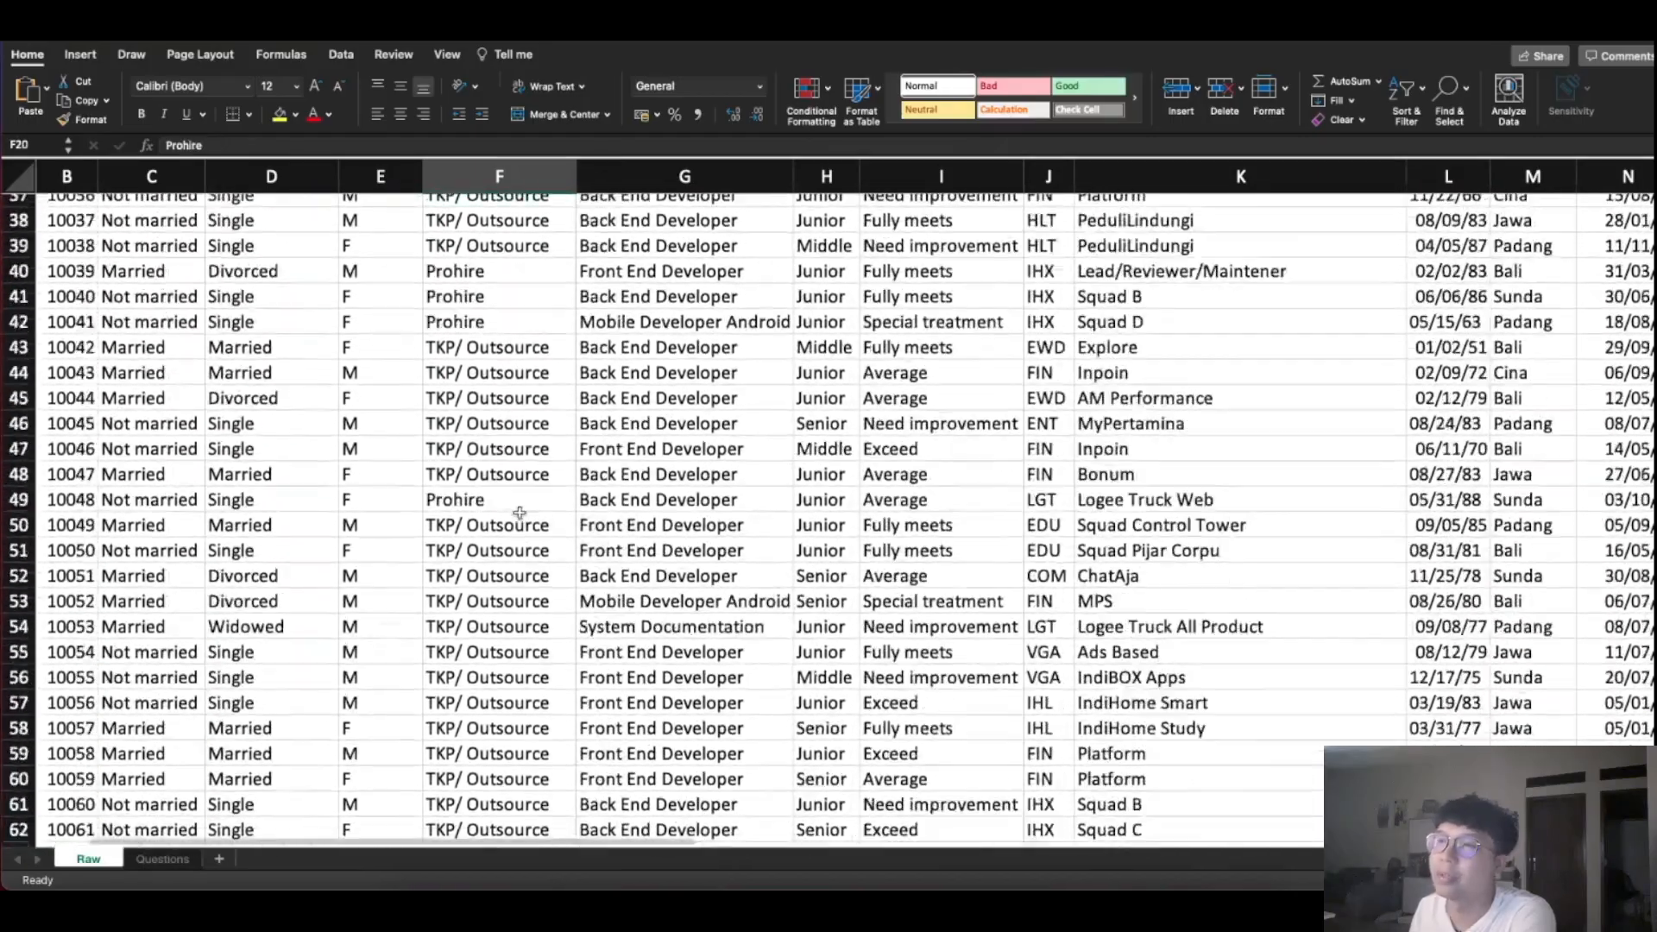
Review the EmploymentStatus column down the rows to compare active and terminated employees
{"action": "left_click_drag", "start_coordinate": [480, 843], "coordinate": [941, 819]}
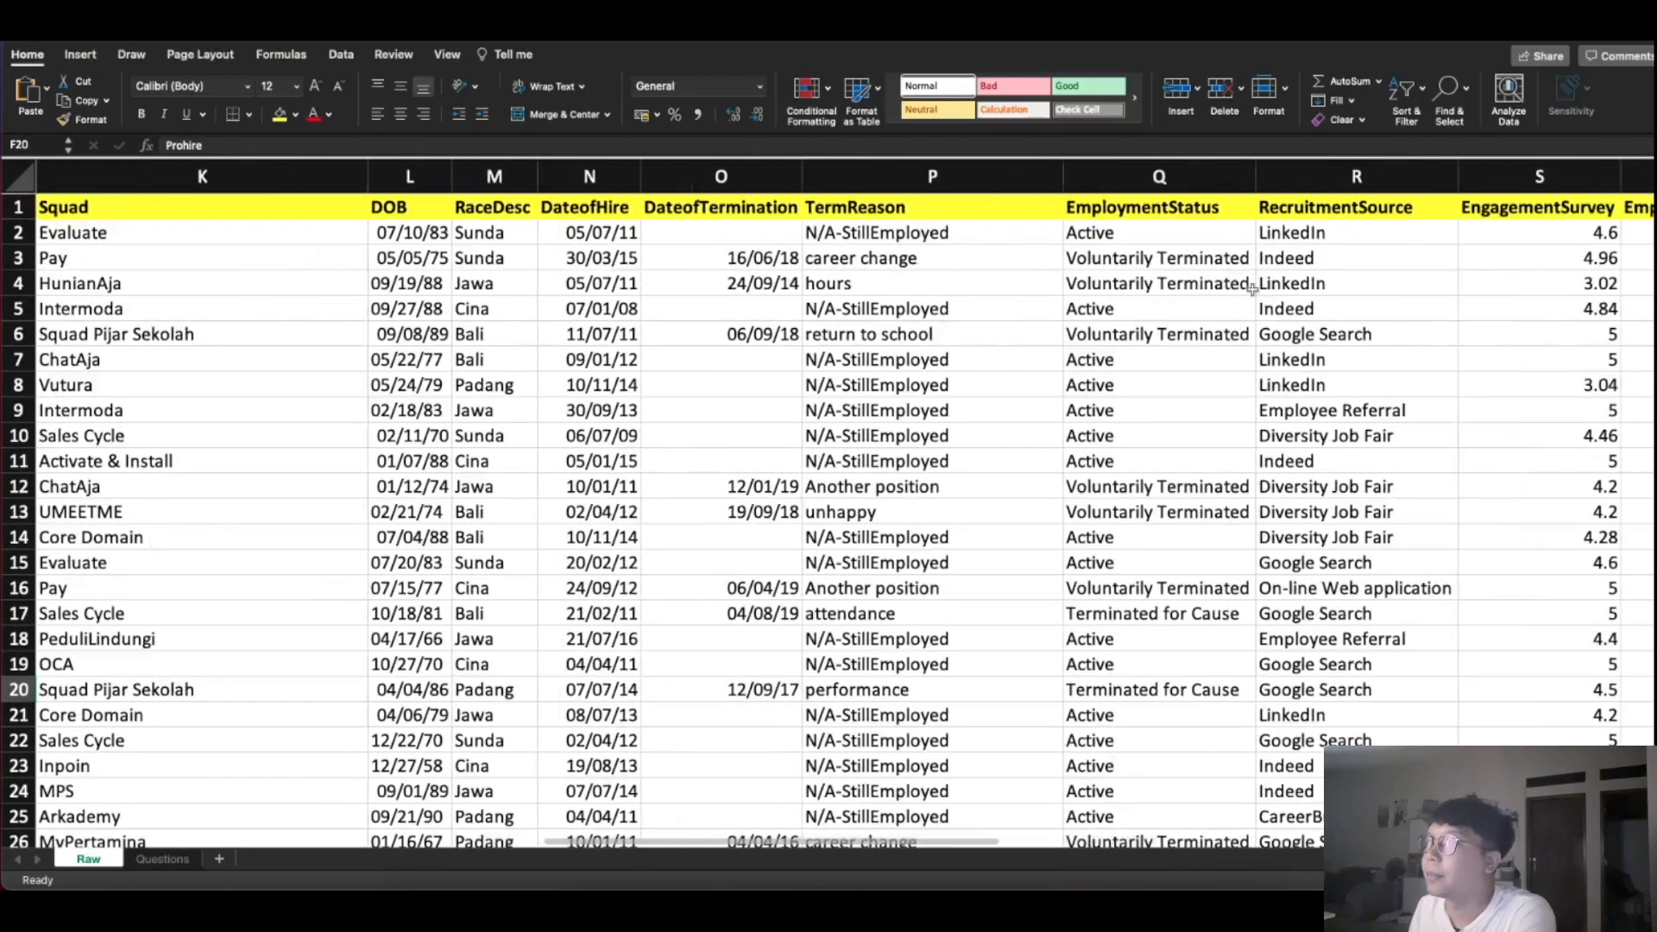
{"action": "left_click", "coordinate": [1137, 235]}
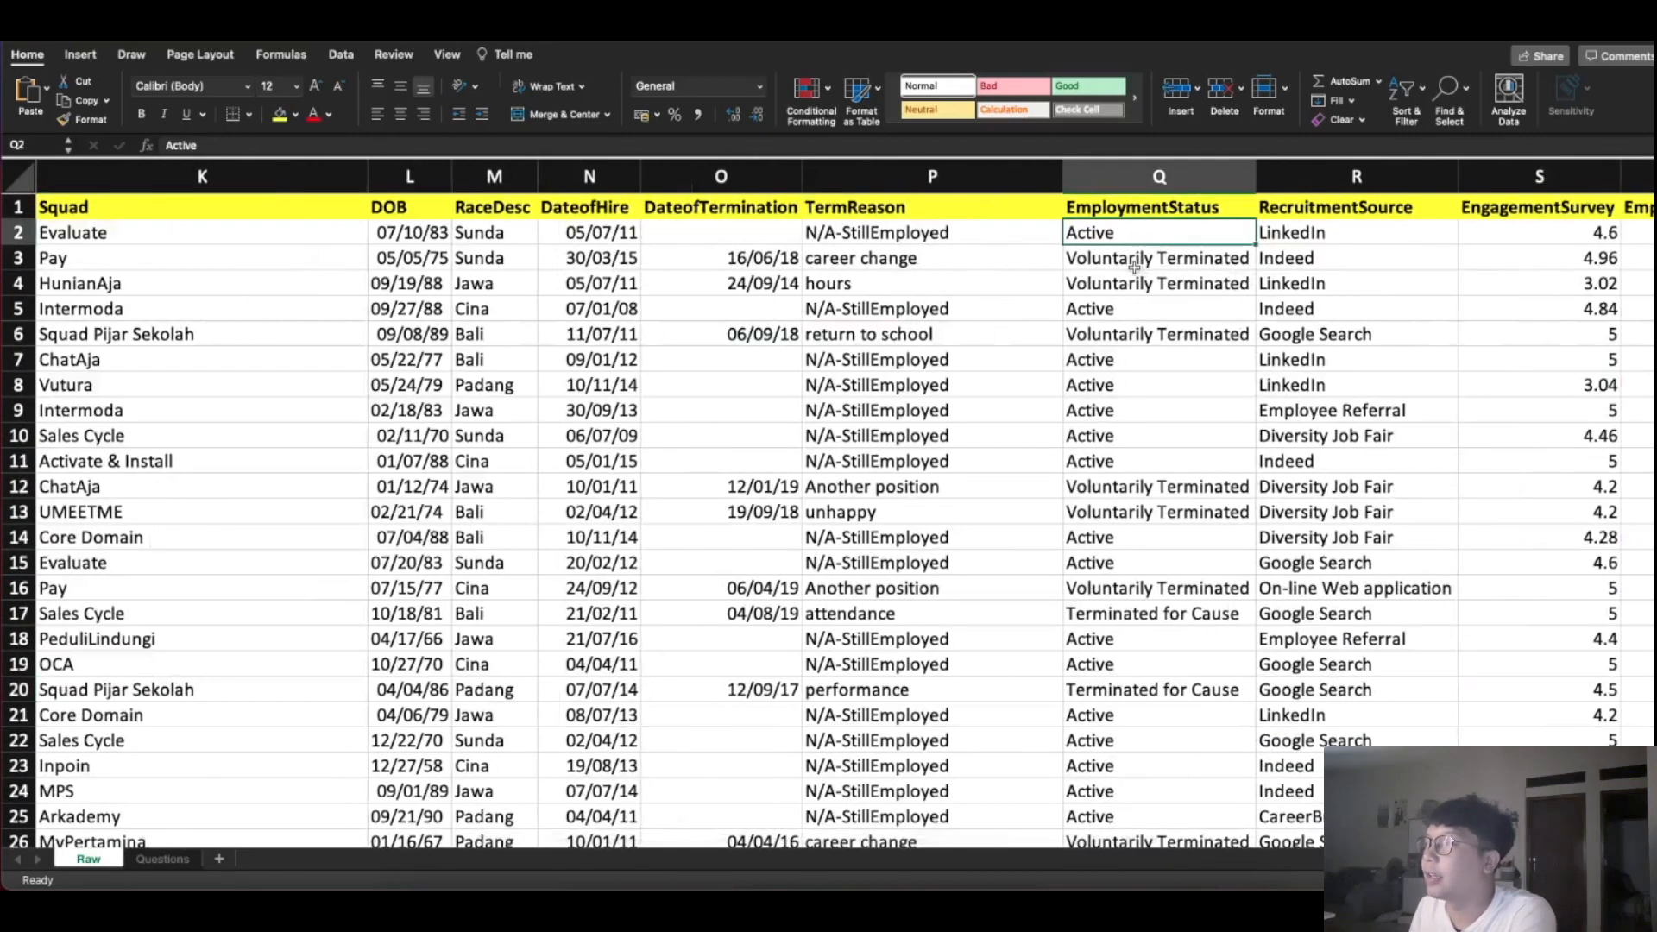
{"action": "scroll", "coordinate": [1122, 518], "scroll_direction": "down", "scroll_amount": 20}
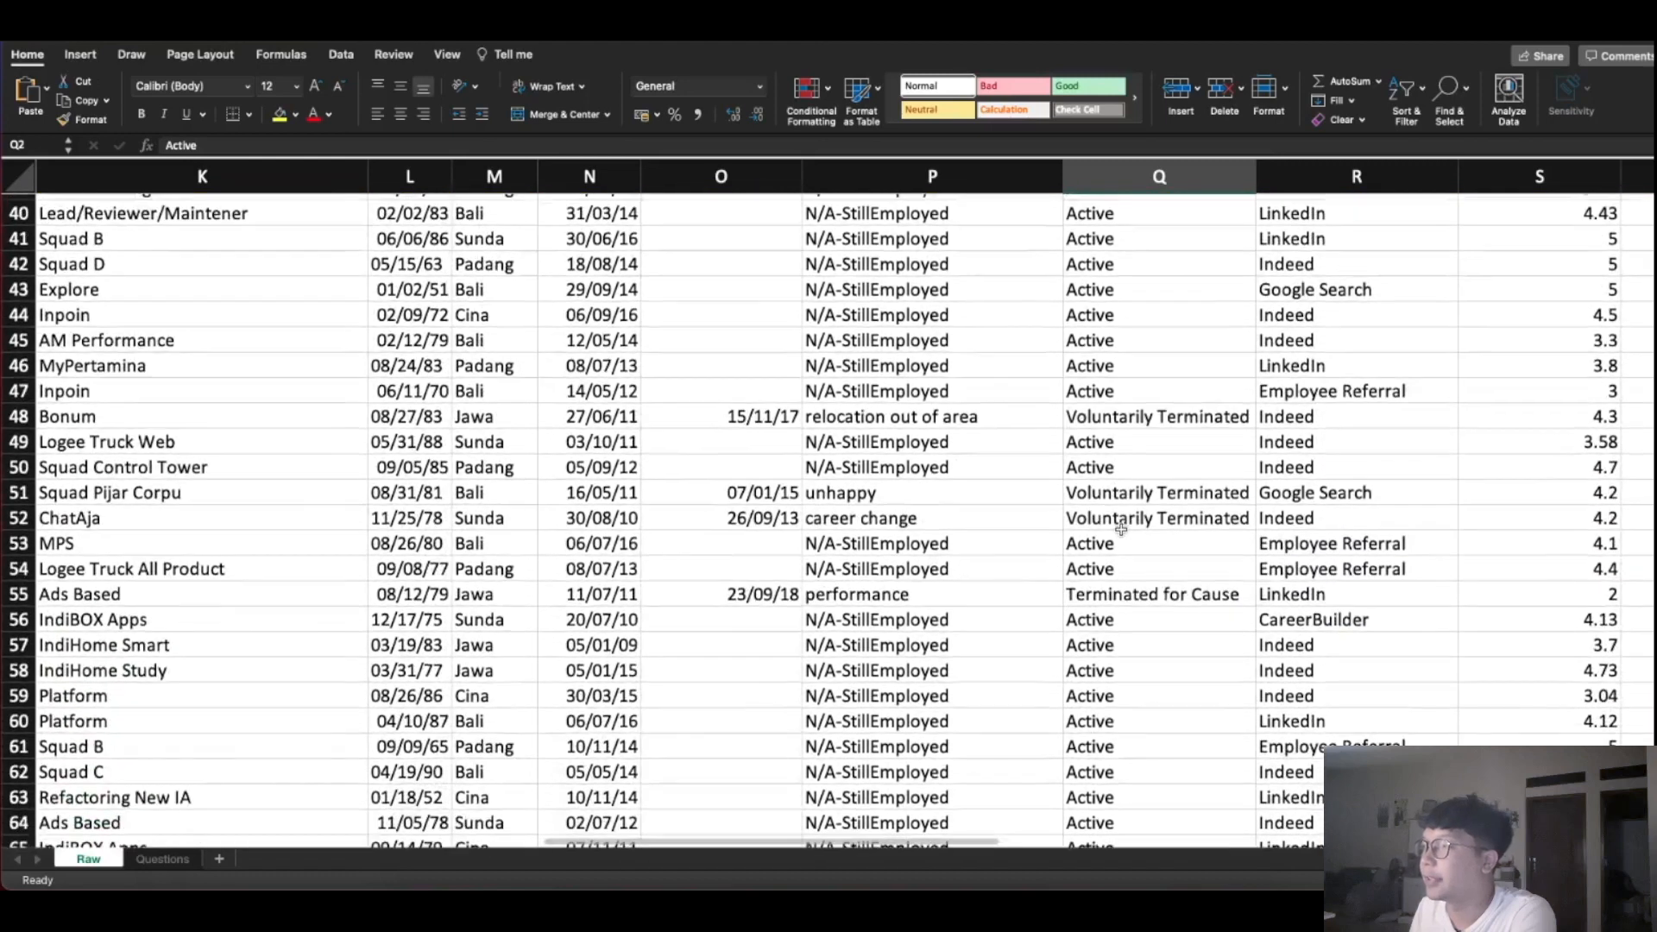
{"action": "scroll", "coordinate": [1123, 530], "scroll_direction": "up", "scroll_amount": 20}
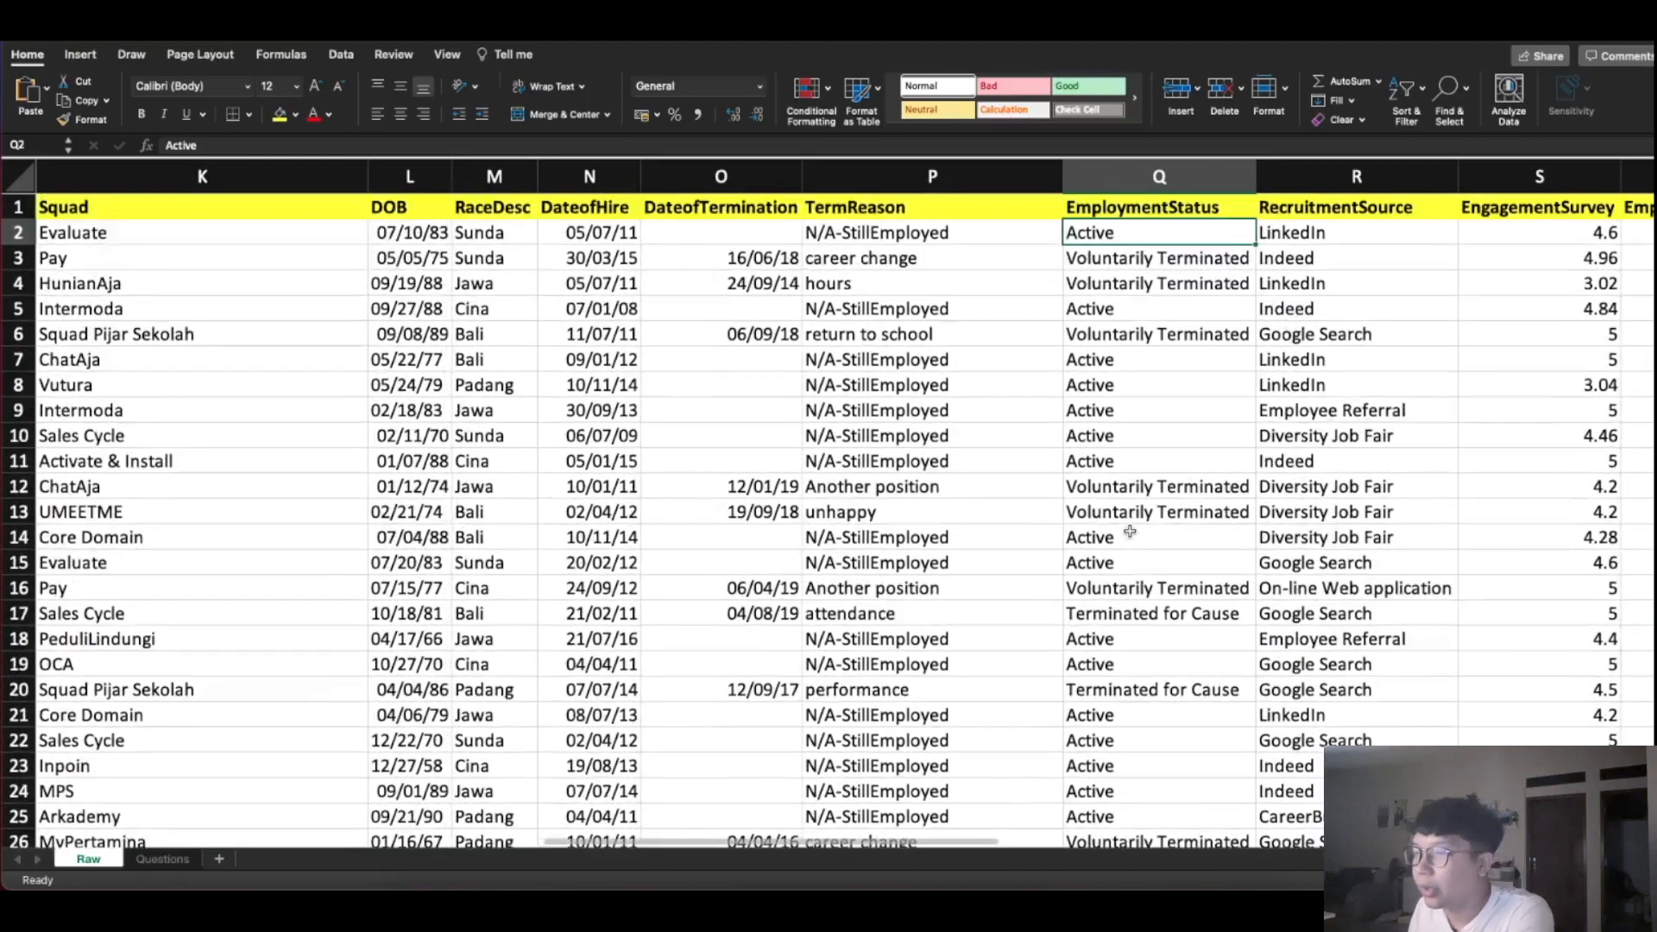
Reread the assessment tasks at the start of the Questions sheet
{"action": "left_click_drag", "start_coordinate": [774, 844], "coordinate": [149, 833]}
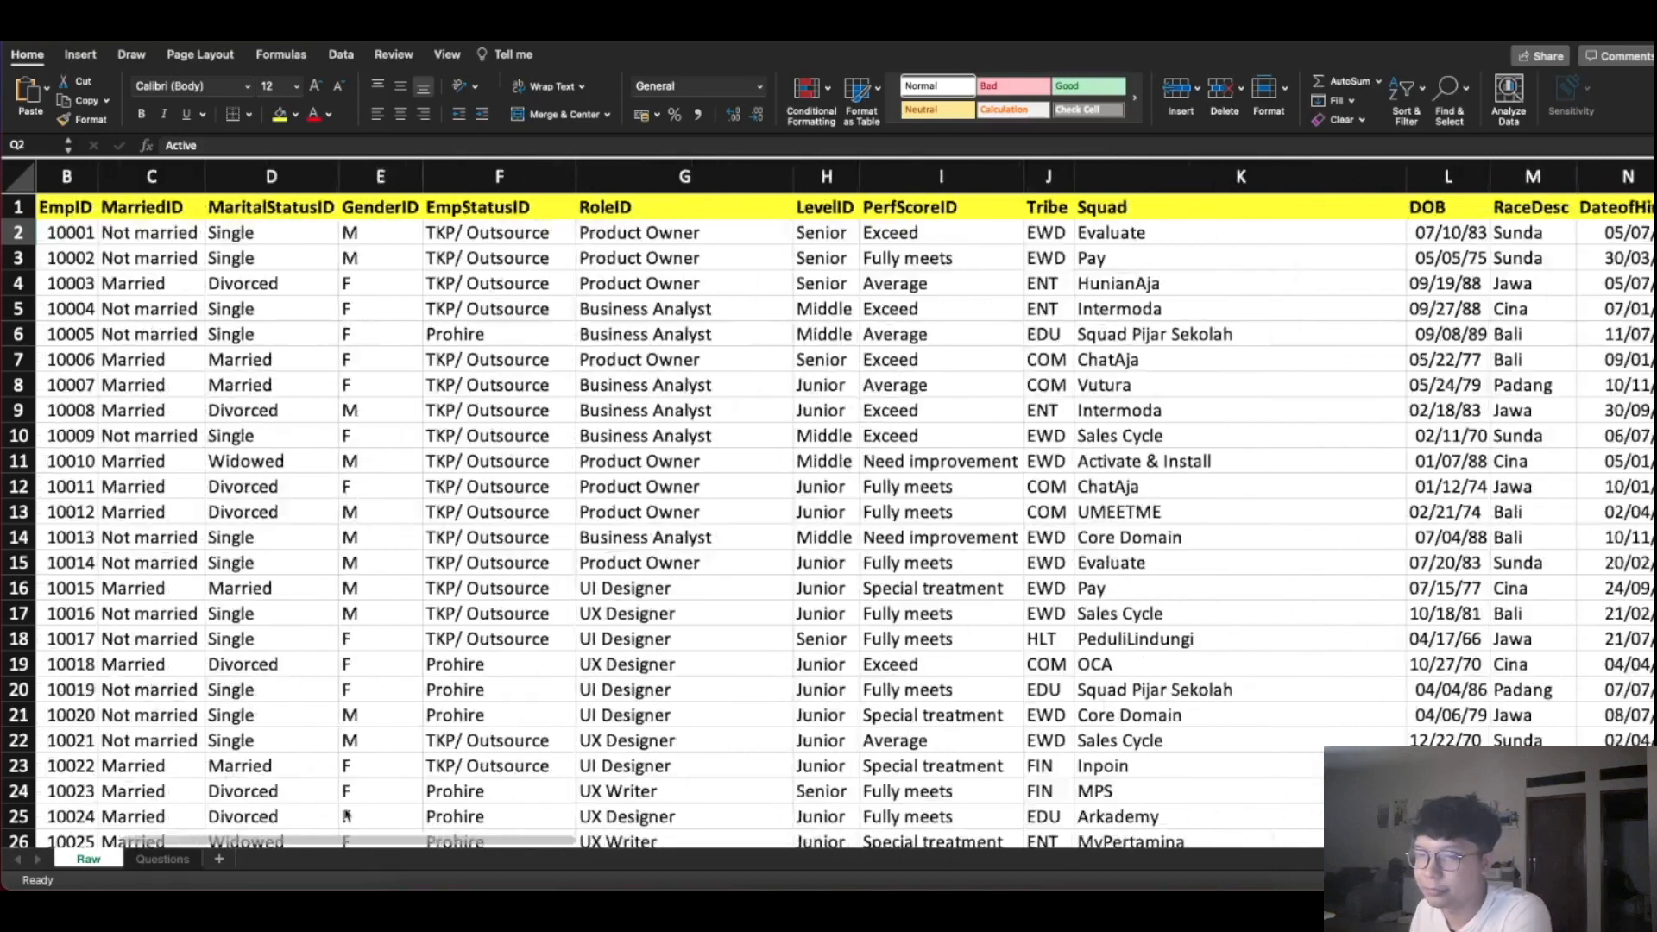
{"action": "left_click", "coordinate": [163, 858]}
{"action": "scroll", "coordinate": [277, 703], "scroll_direction": "up", "scroll_amount": 7}
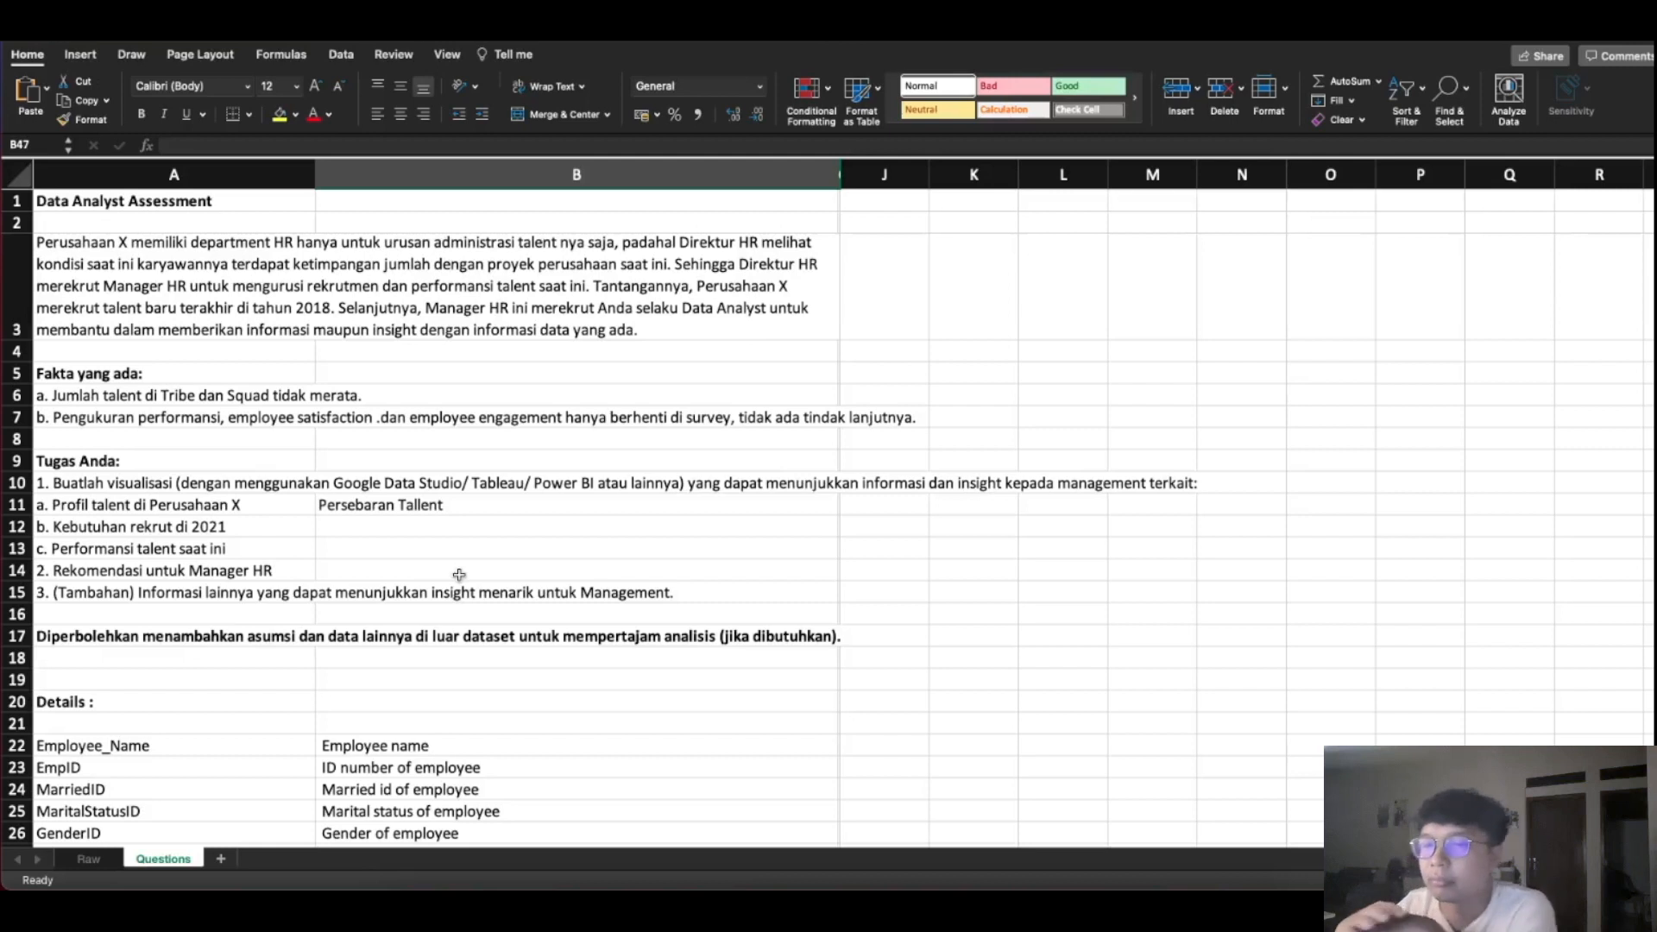
Highlight the whole RoleID column of the Raw sheet with a yellow fill
{"action": "left_click", "coordinate": [87, 858]}
{"action": "left_click", "coordinate": [684, 398]}
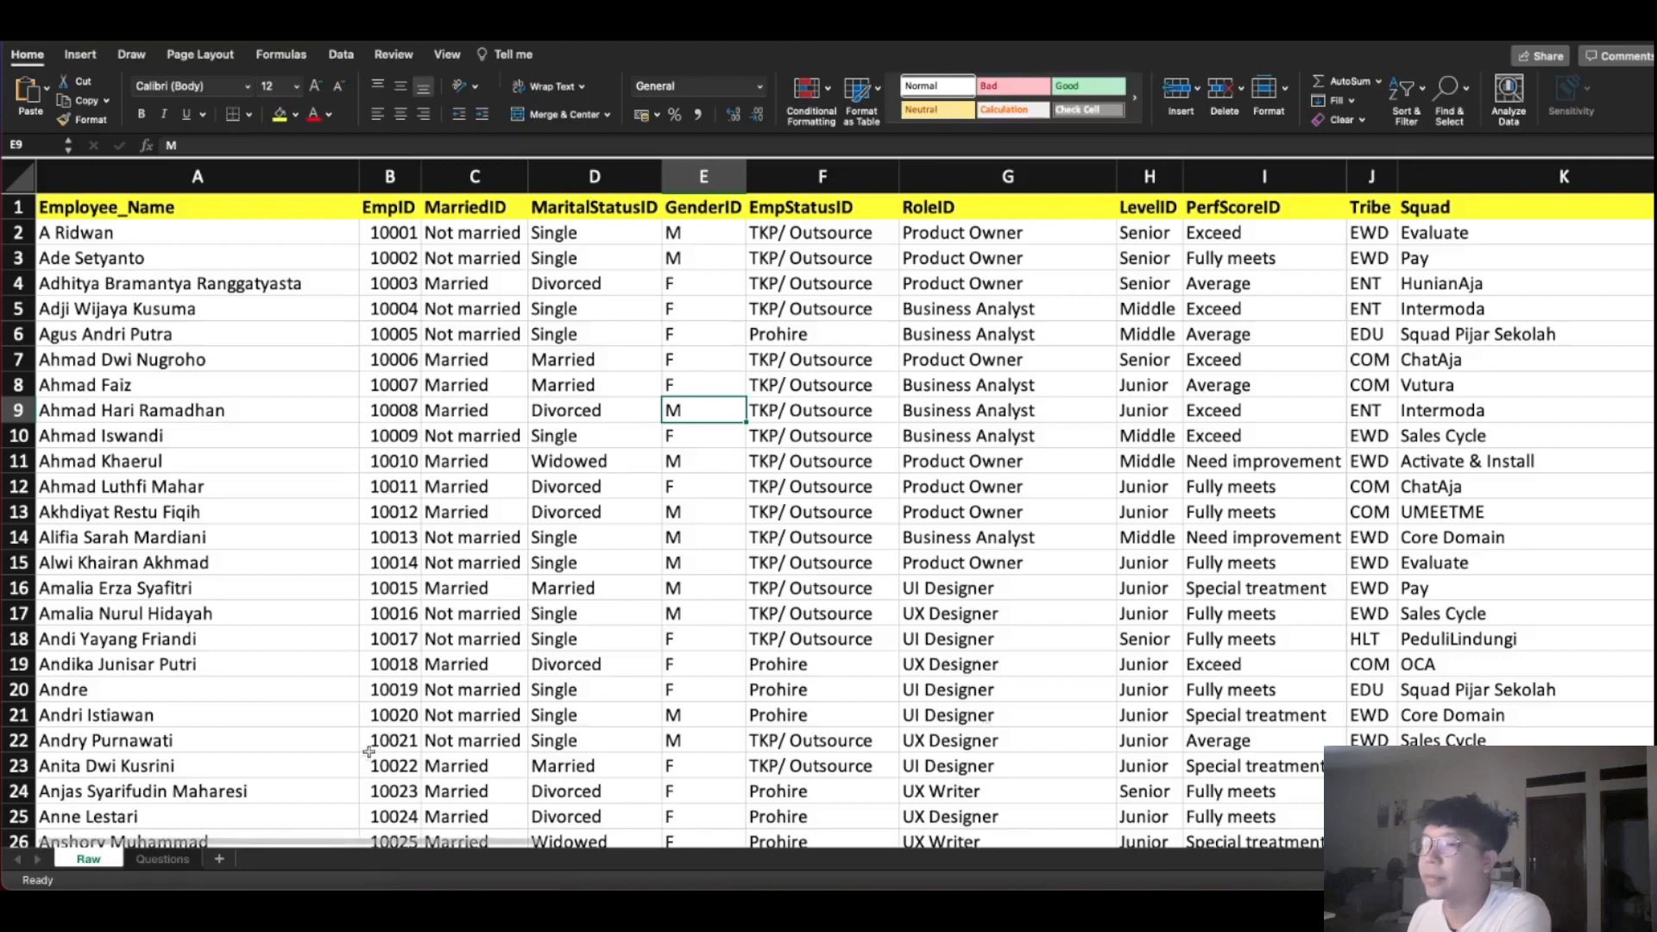
{"action": "left_click", "coordinate": [1018, 308]}
{"action": "left_click", "coordinate": [993, 176]}
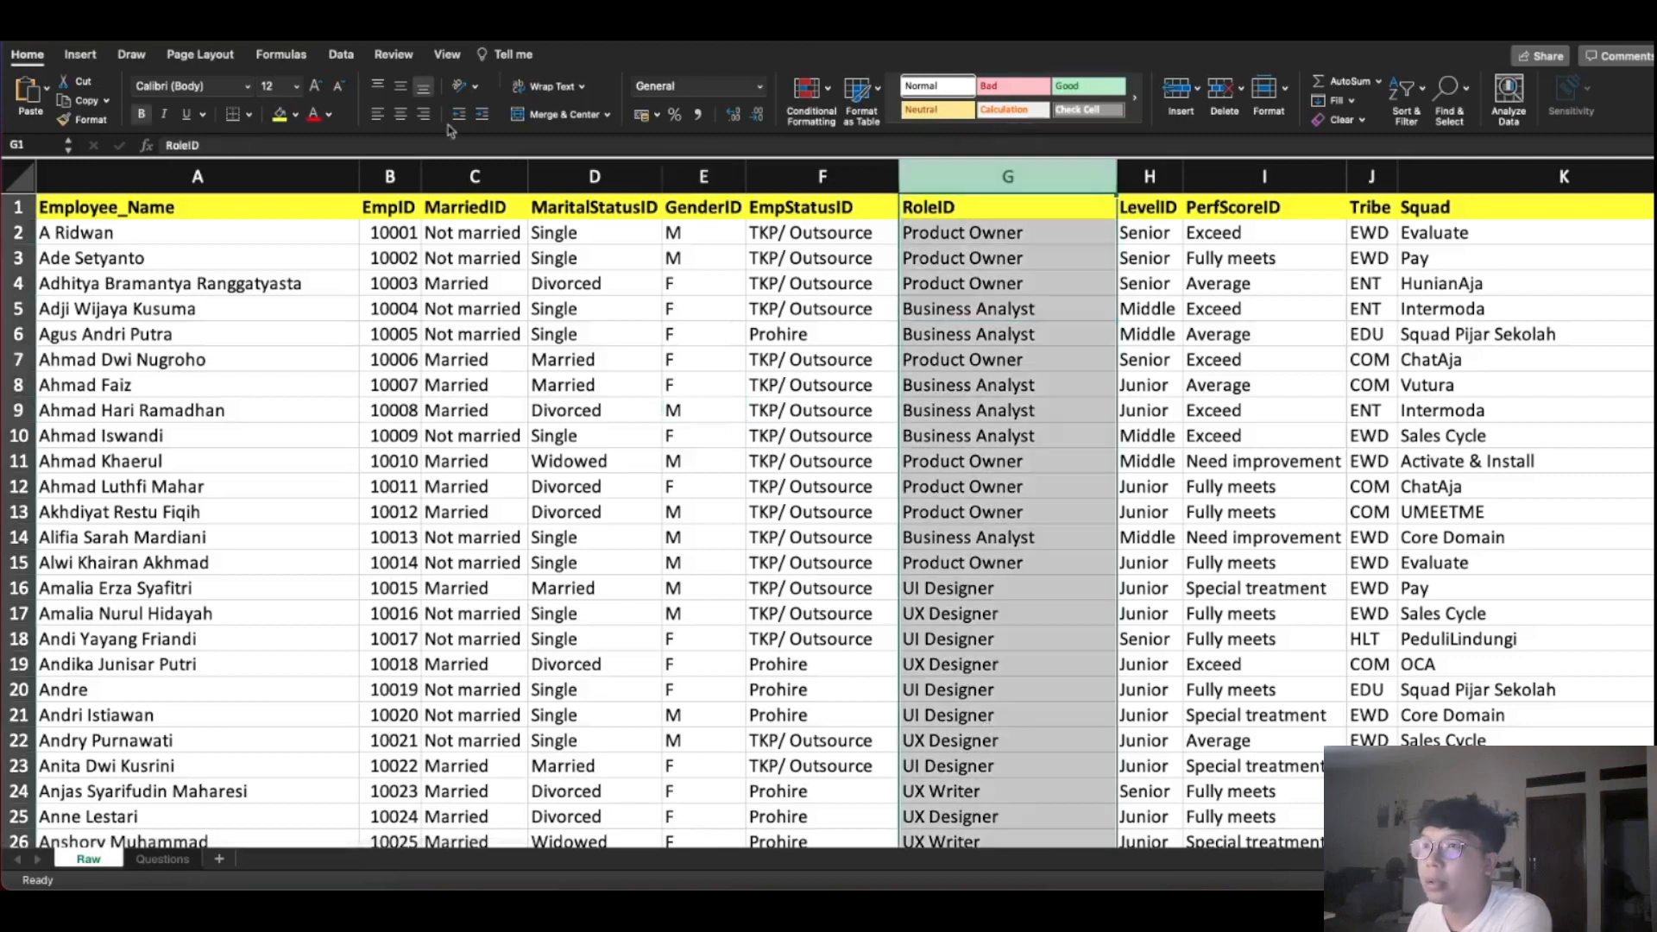
{"action": "left_click", "coordinate": [276, 118]}
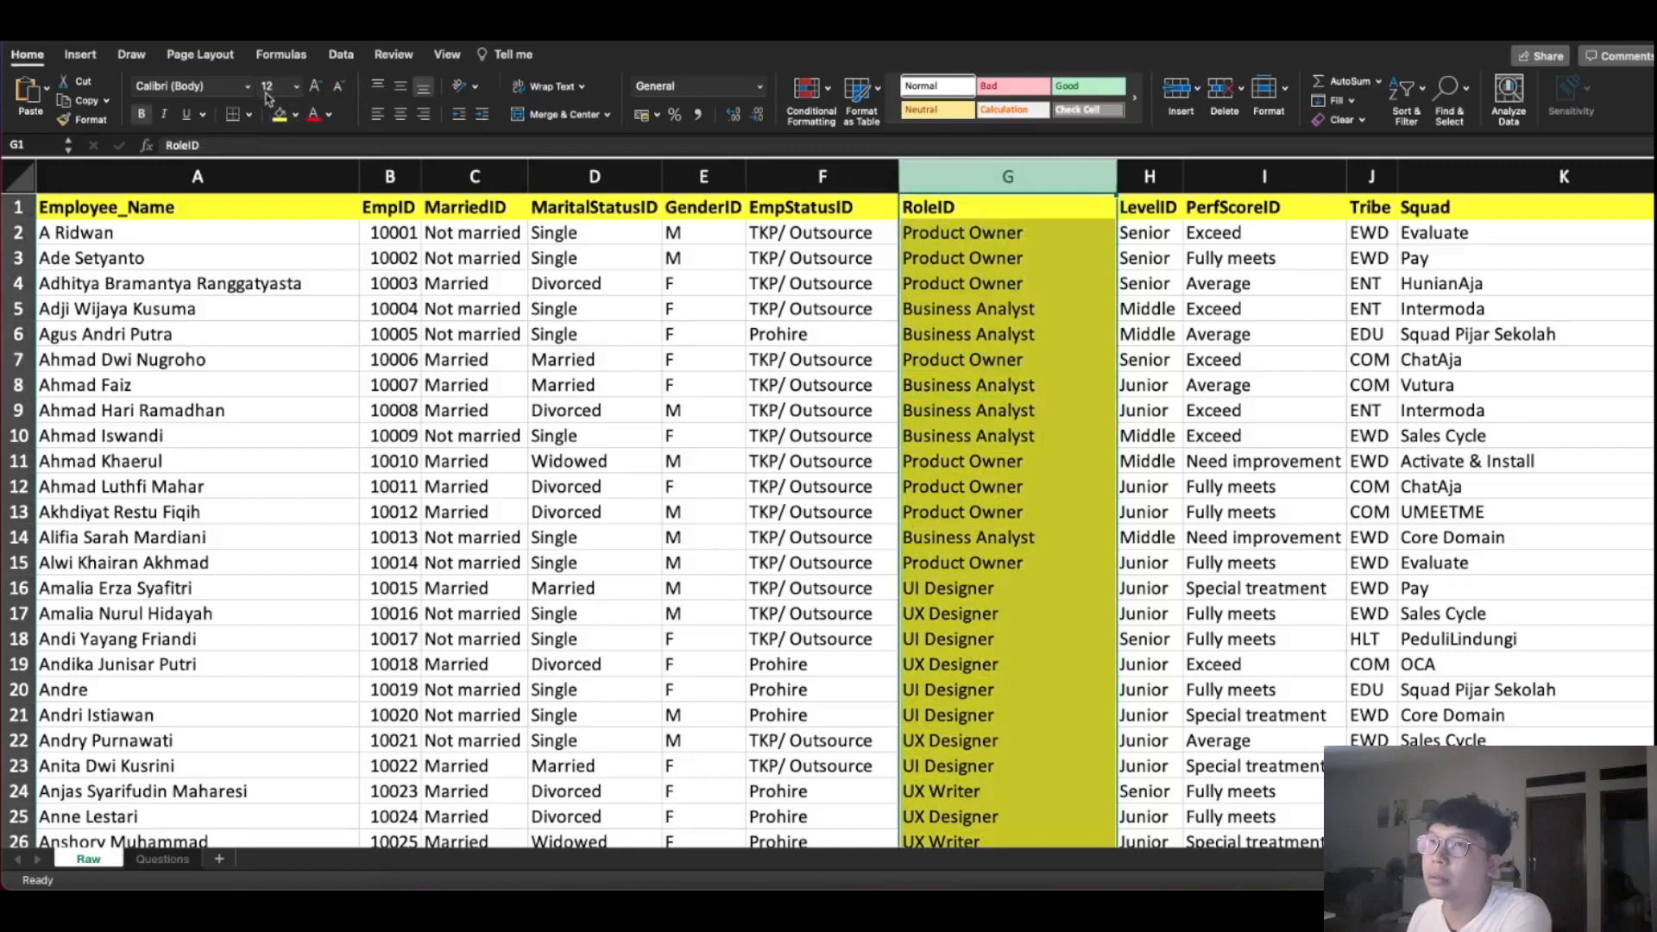
{"action": "left_click", "coordinate": [1071, 355]}
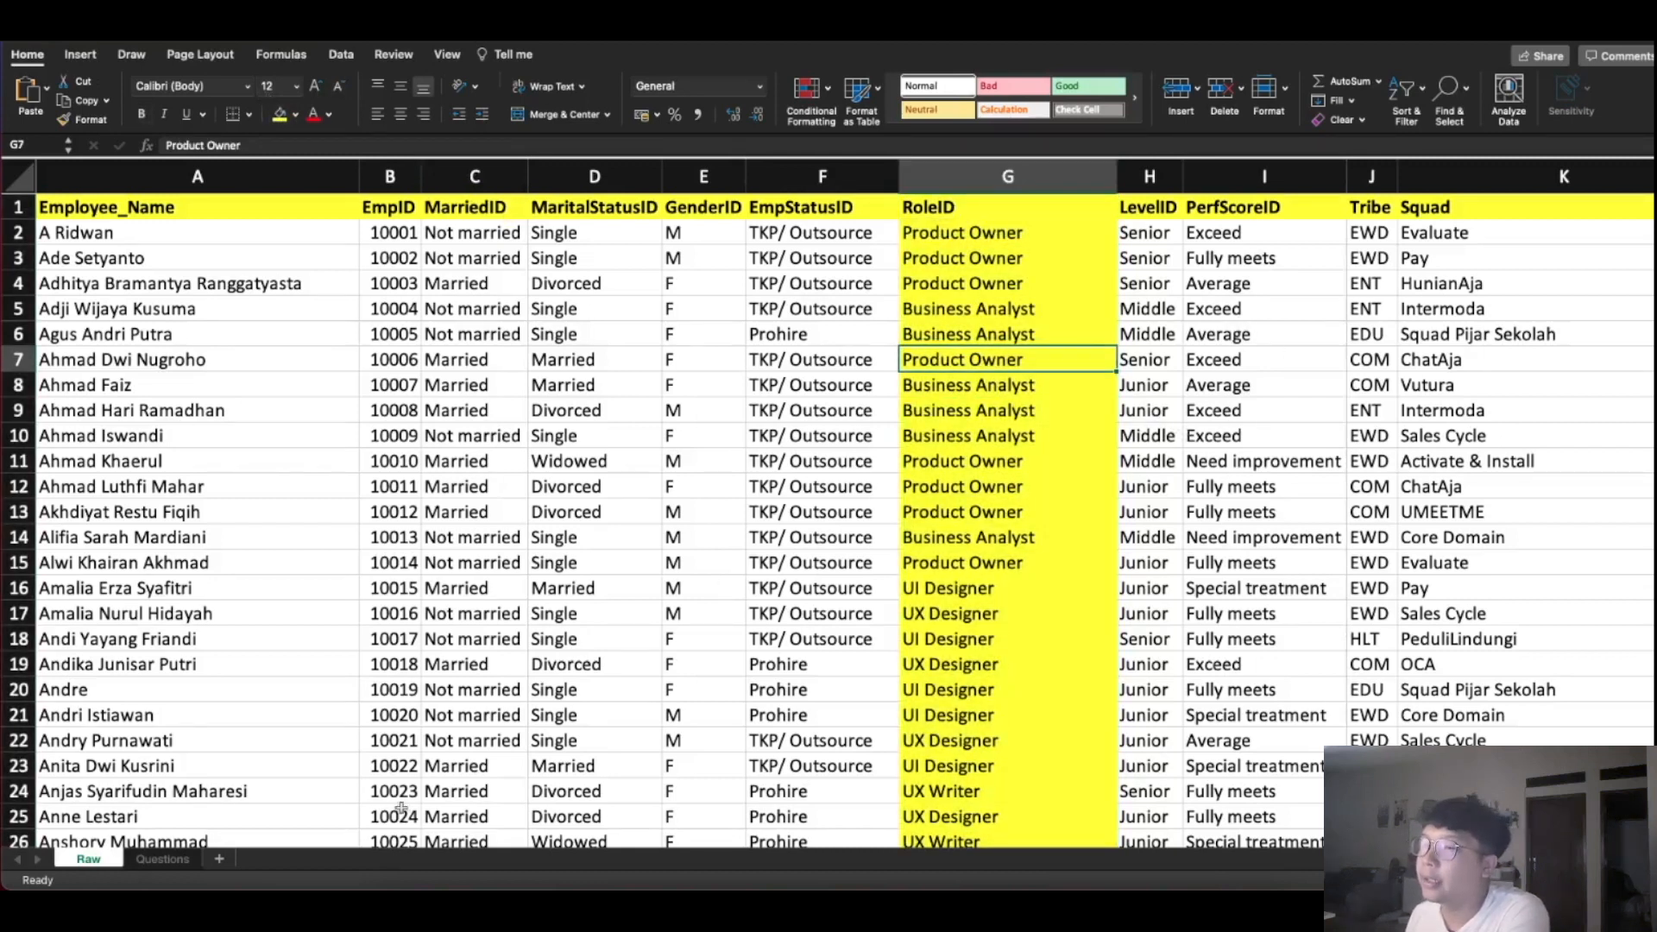
Fill the entire LevelID column with yellow
{"action": "left_click_drag", "start_coordinate": [246, 842], "coordinate": [410, 842]}
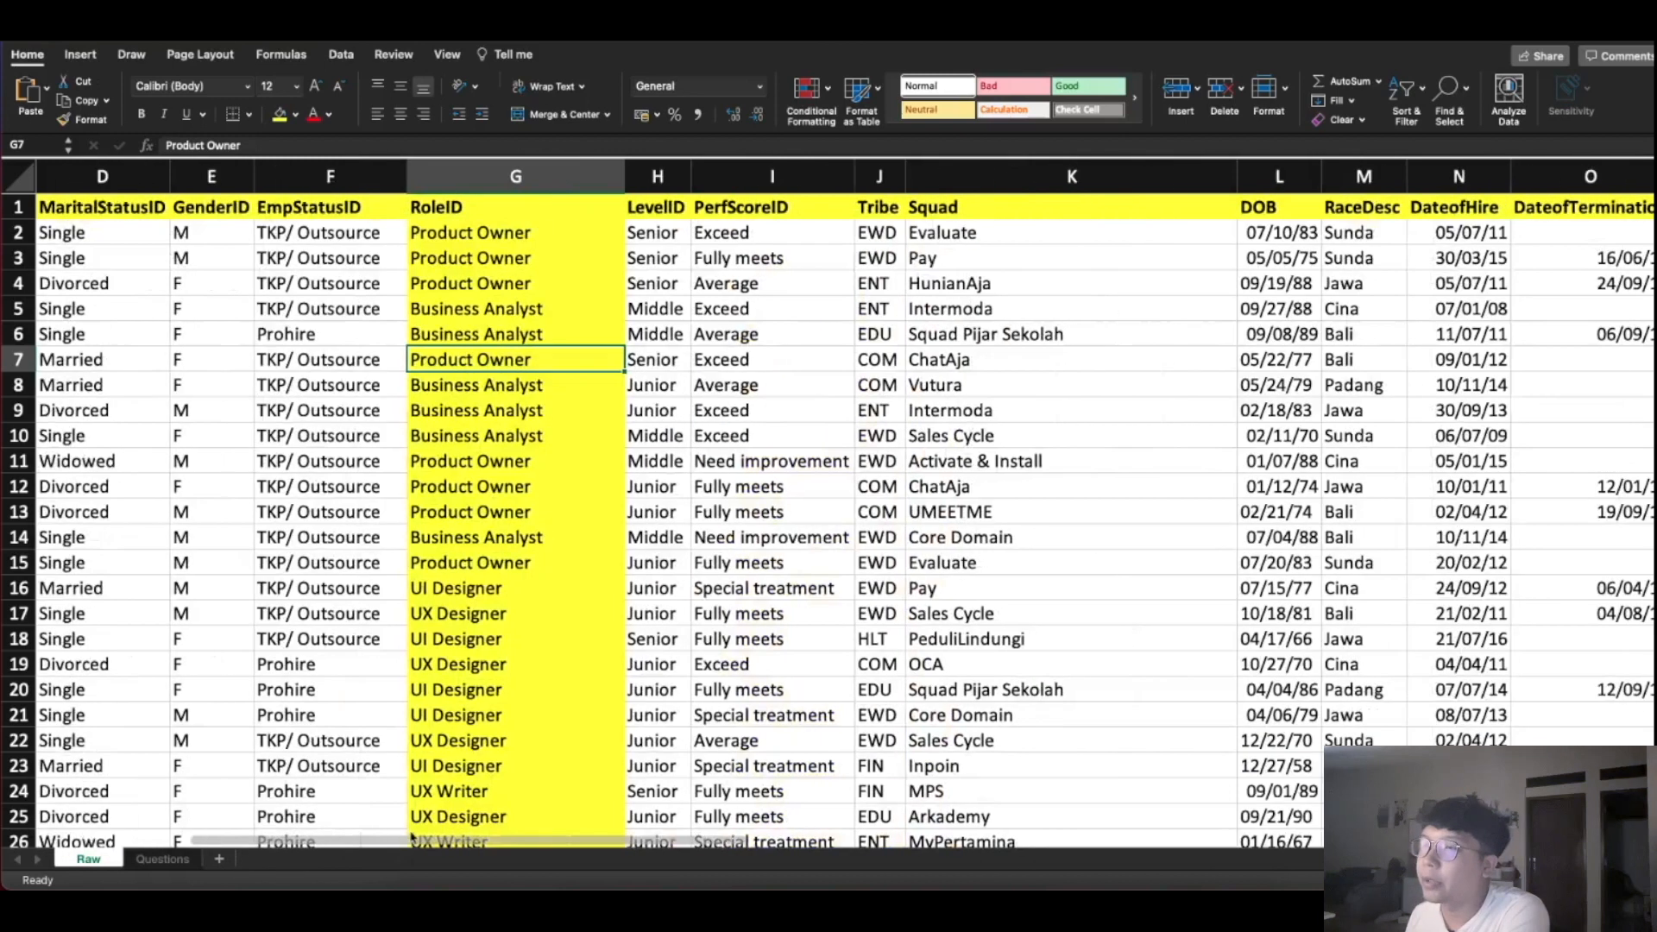
{"action": "left_click", "coordinate": [660, 180]}
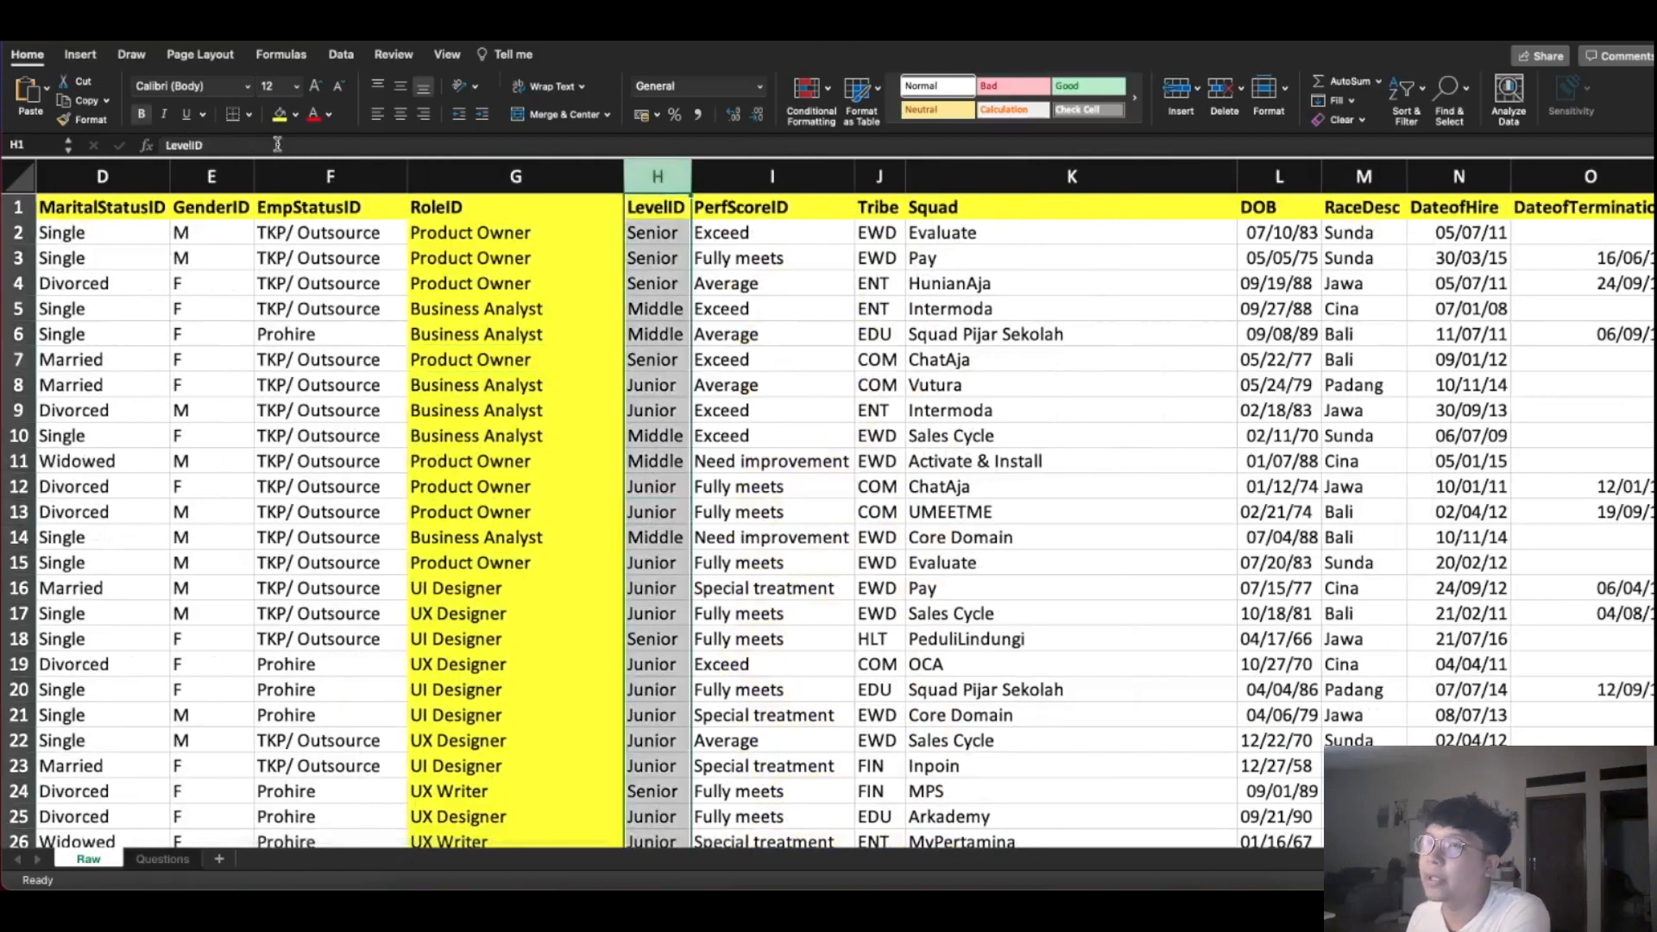
{"action": "left_click", "coordinate": [279, 115]}
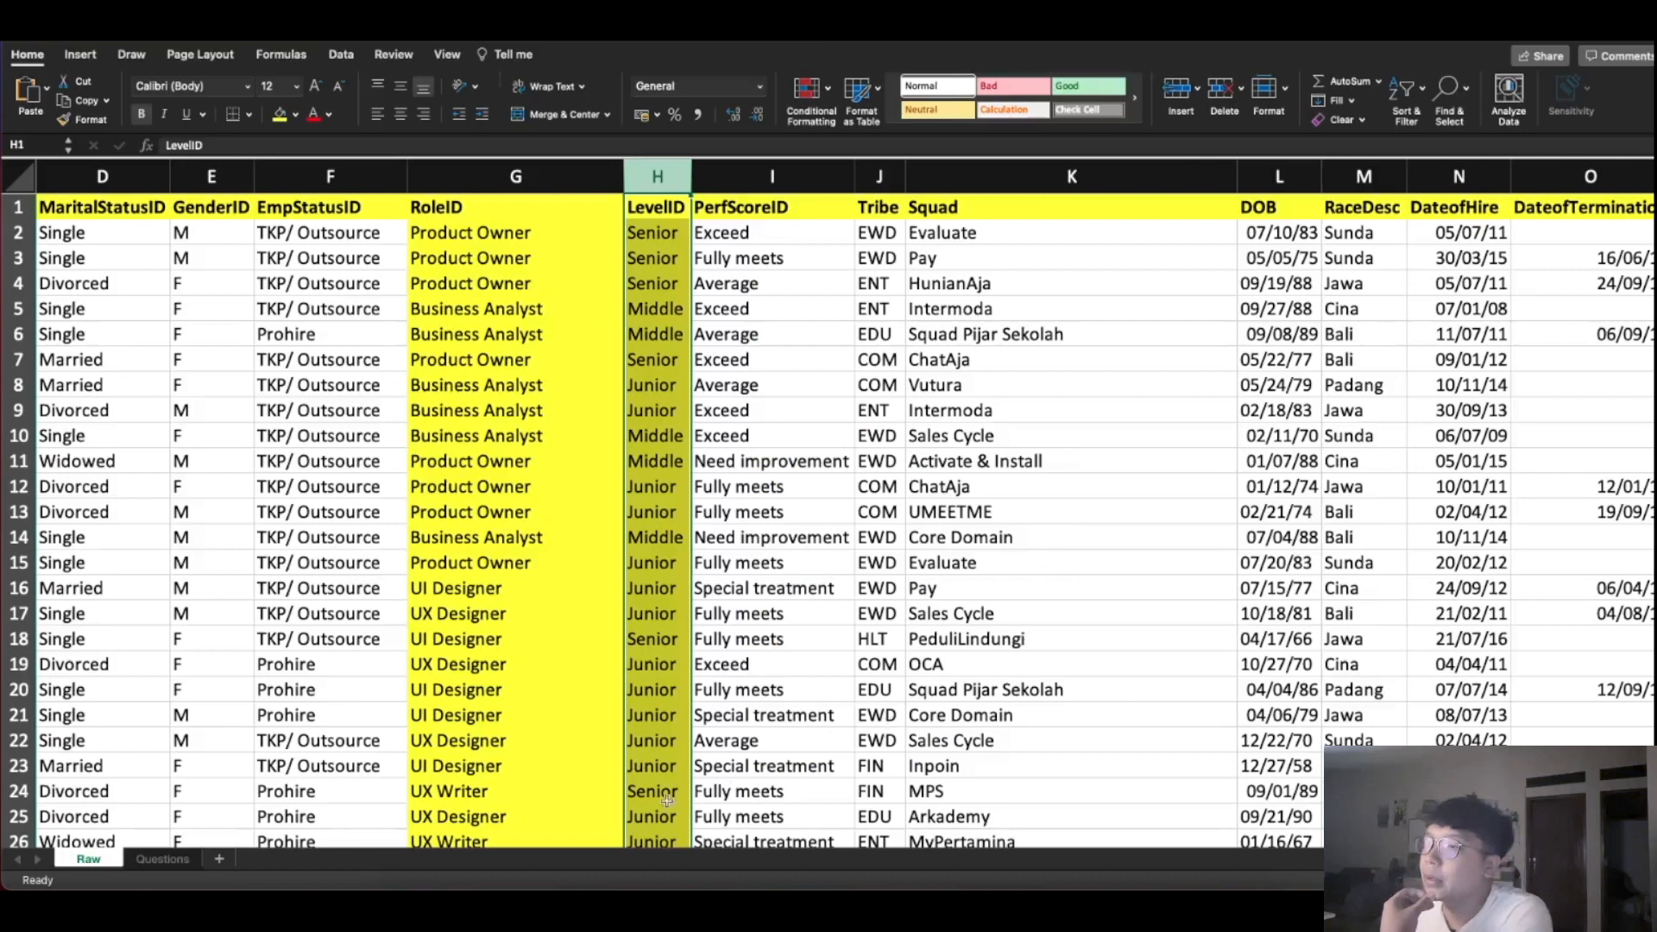
Mark the whole EmploymentStatus column with the yellow fill
{"action": "left_click_drag", "start_coordinate": [331, 844], "coordinate": [706, 867]}
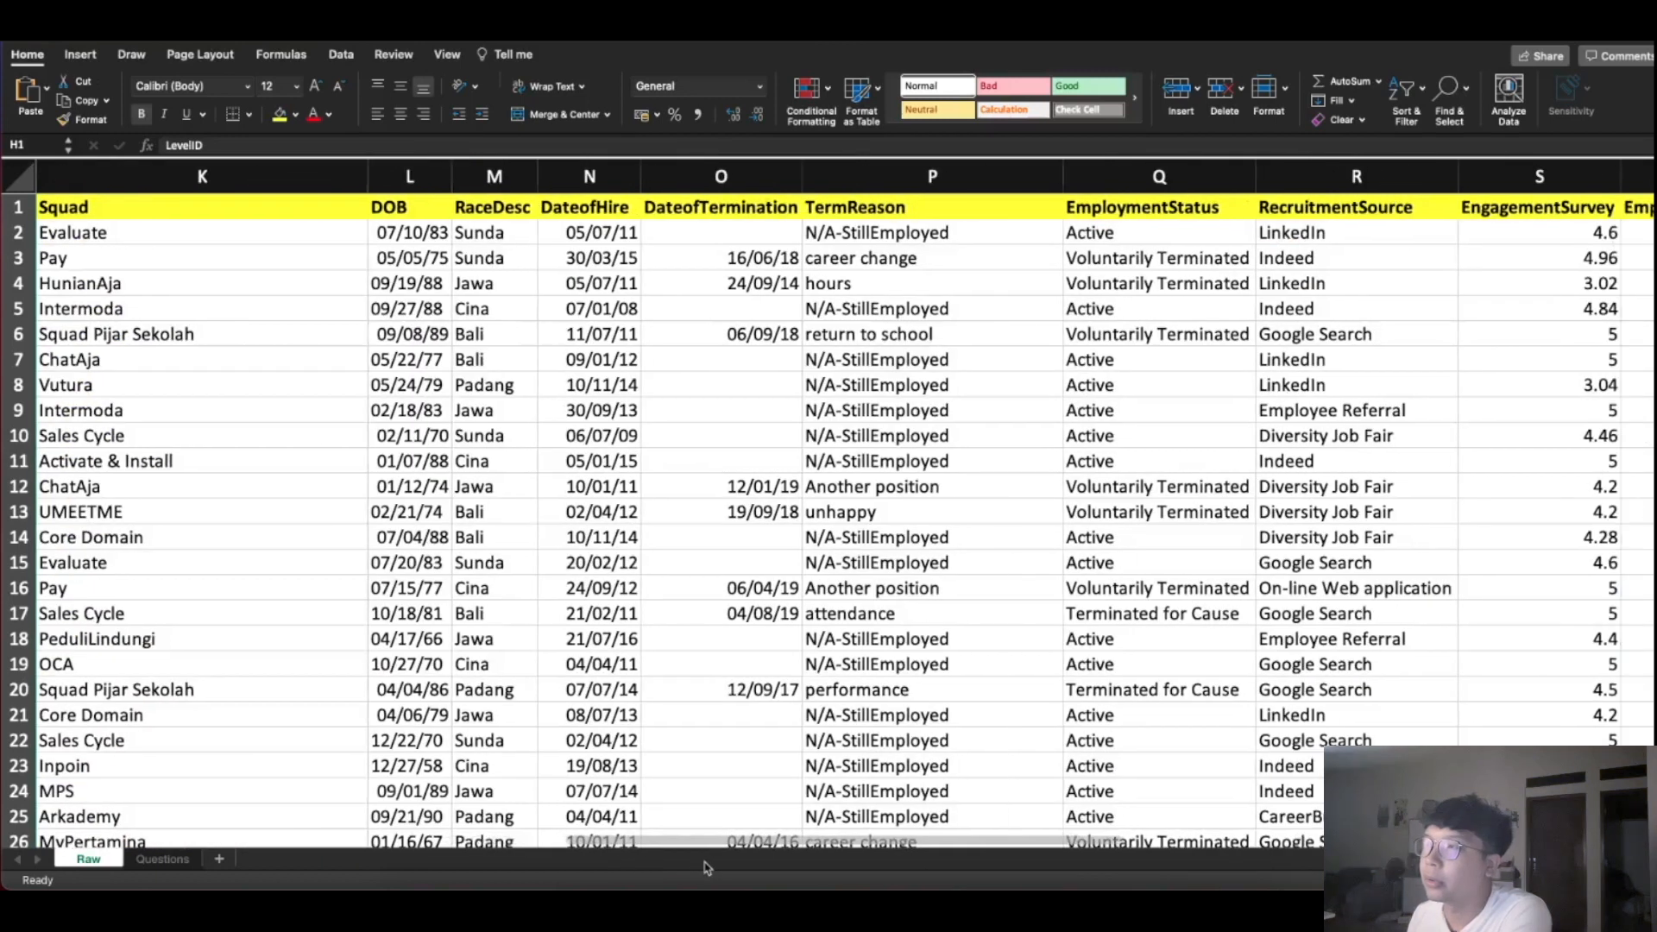
{"action": "left_click", "coordinate": [1158, 177]}
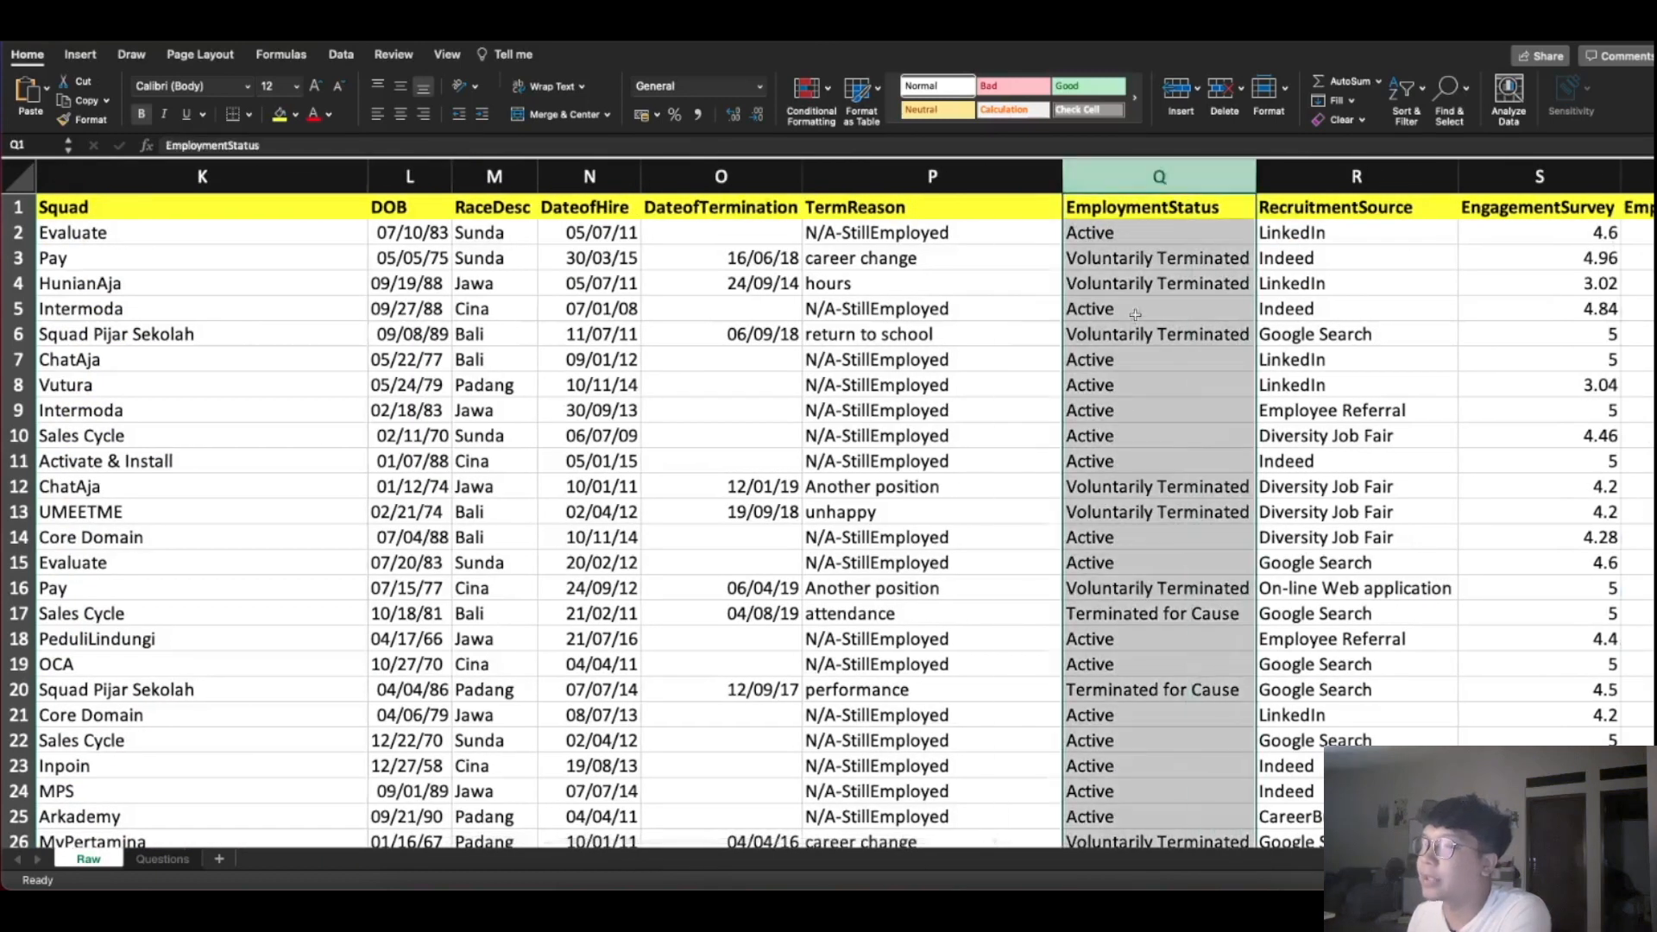
{"action": "left_click", "coordinate": [280, 115]}
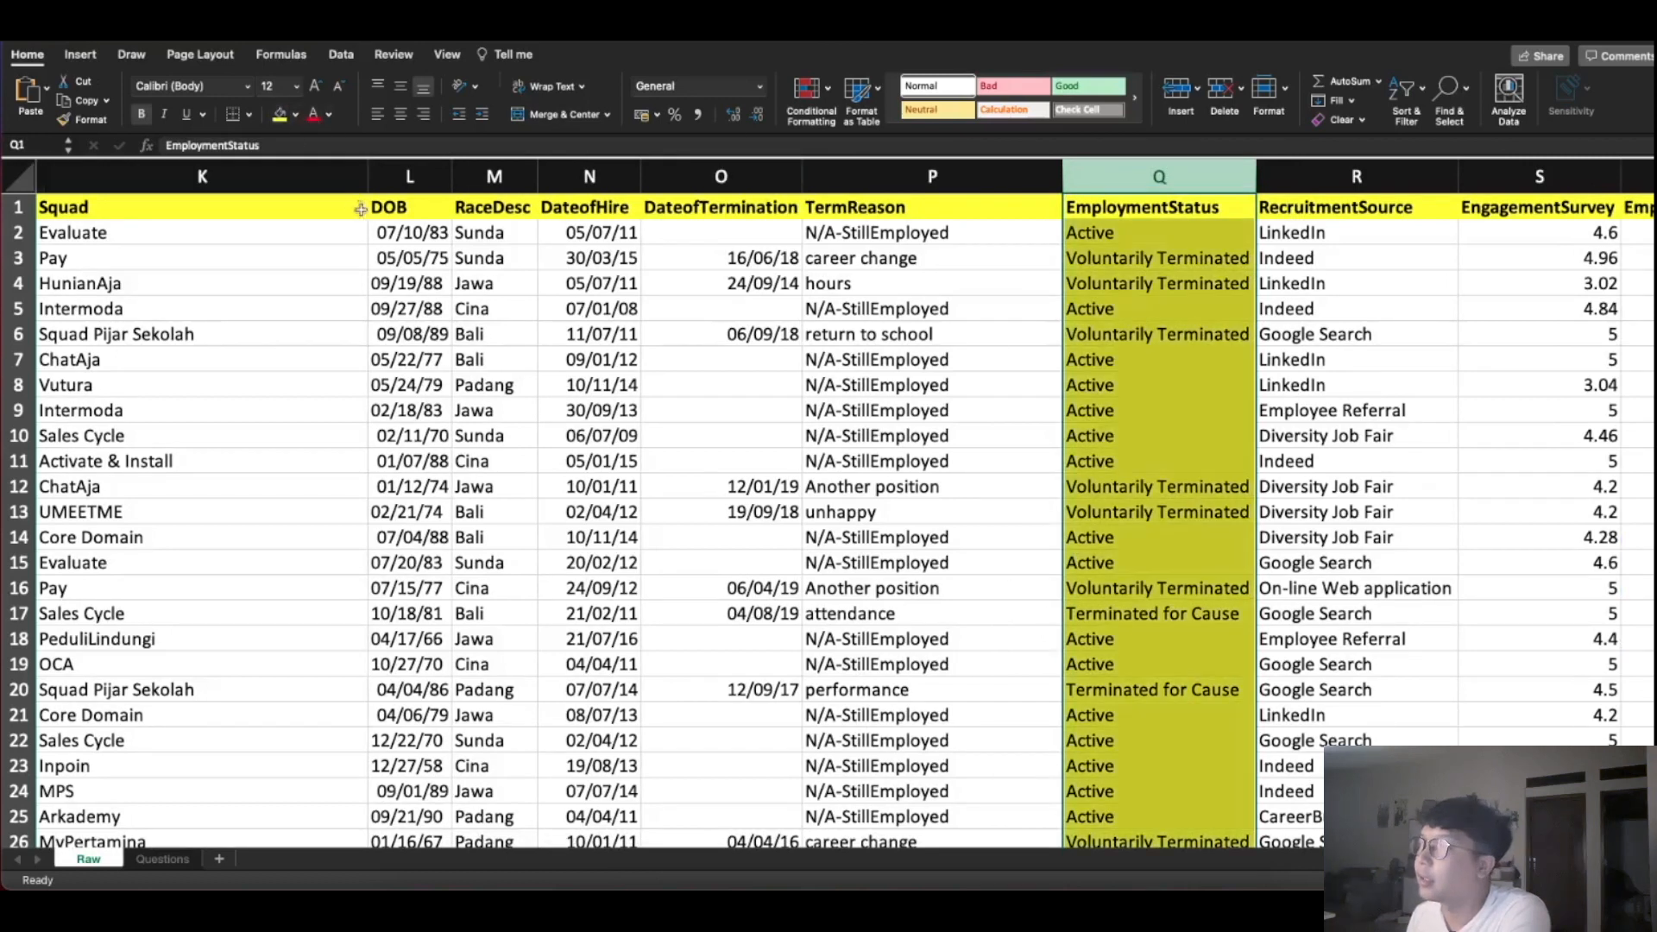
Apply the yellow fill to the entire RecruitmentSource column
{"action": "left_click_drag", "start_coordinate": [847, 845], "coordinate": [1051, 848]}
{"action": "left_click", "coordinate": [747, 391]}
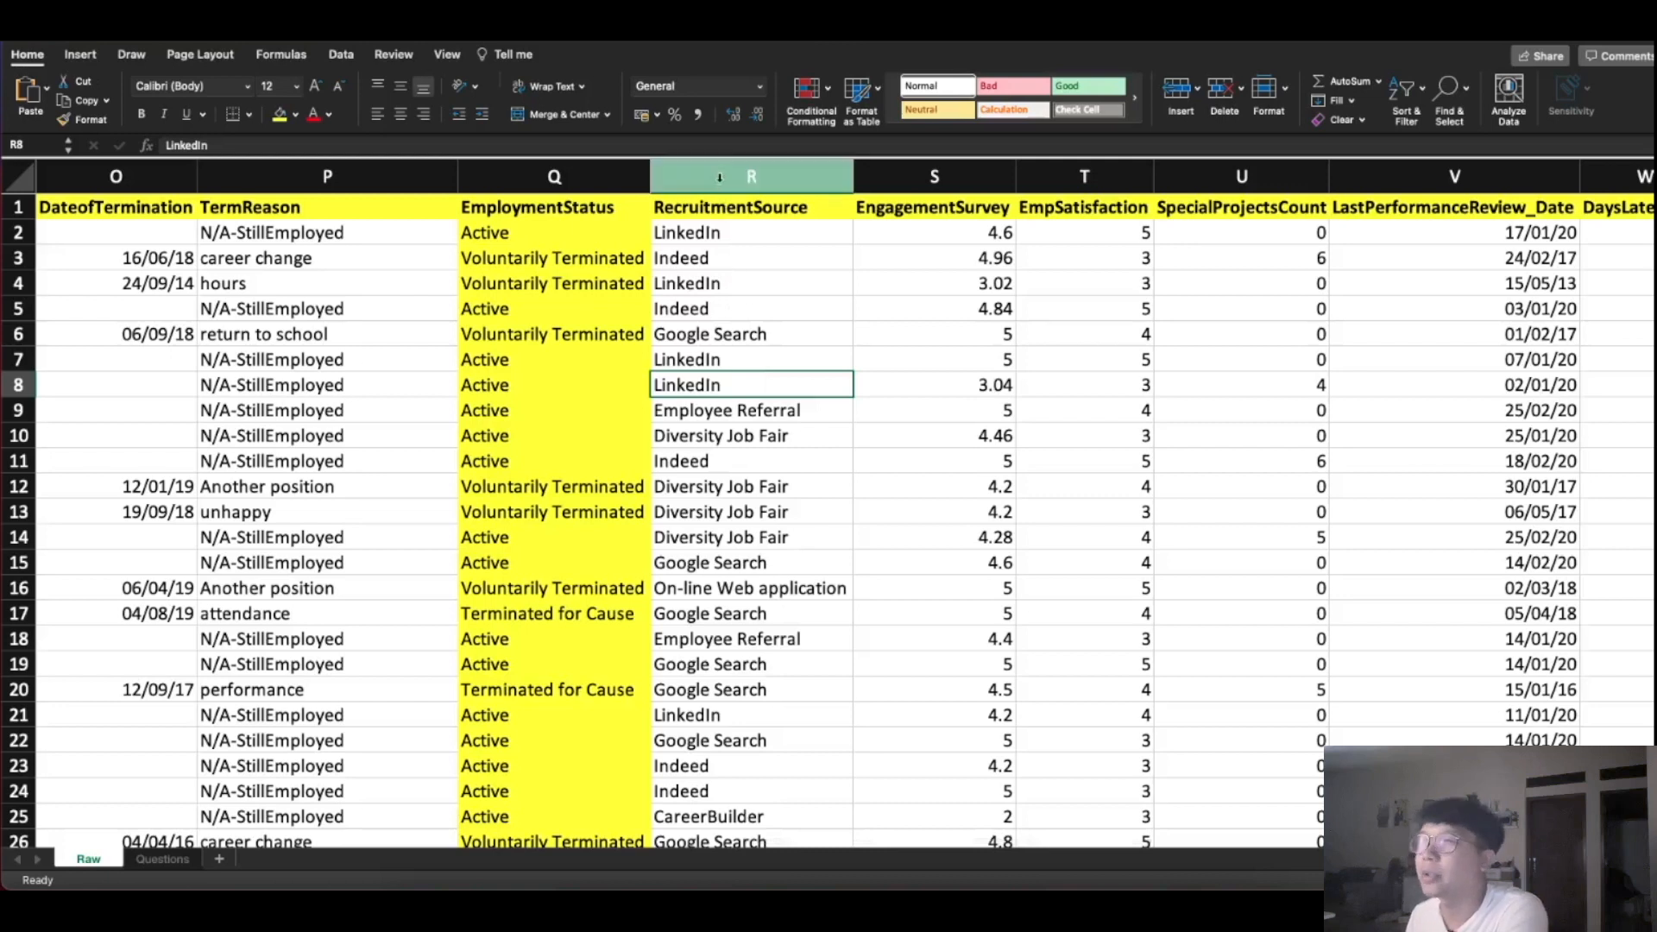
{"action": "left_click", "coordinate": [751, 176]}
{"action": "left_click", "coordinate": [278, 114]}
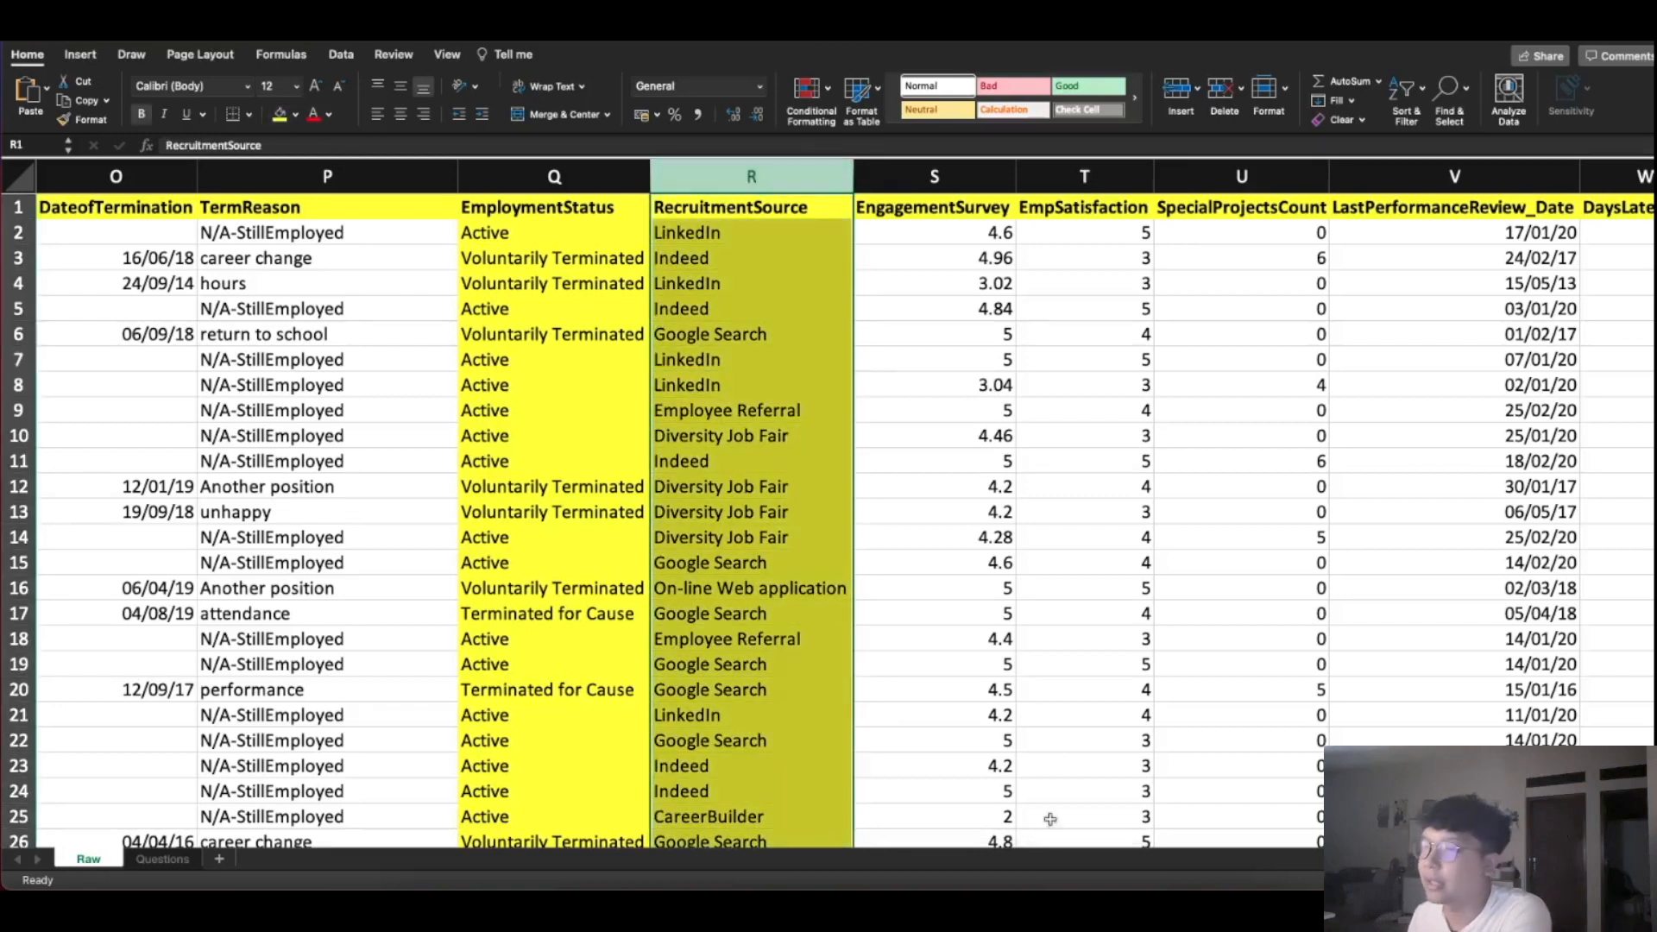
Highlight the entire EmpStatusID column in yellow and look through its values down the rows
{"action": "left_click_drag", "start_coordinate": [1003, 848], "coordinate": [743, 839]}
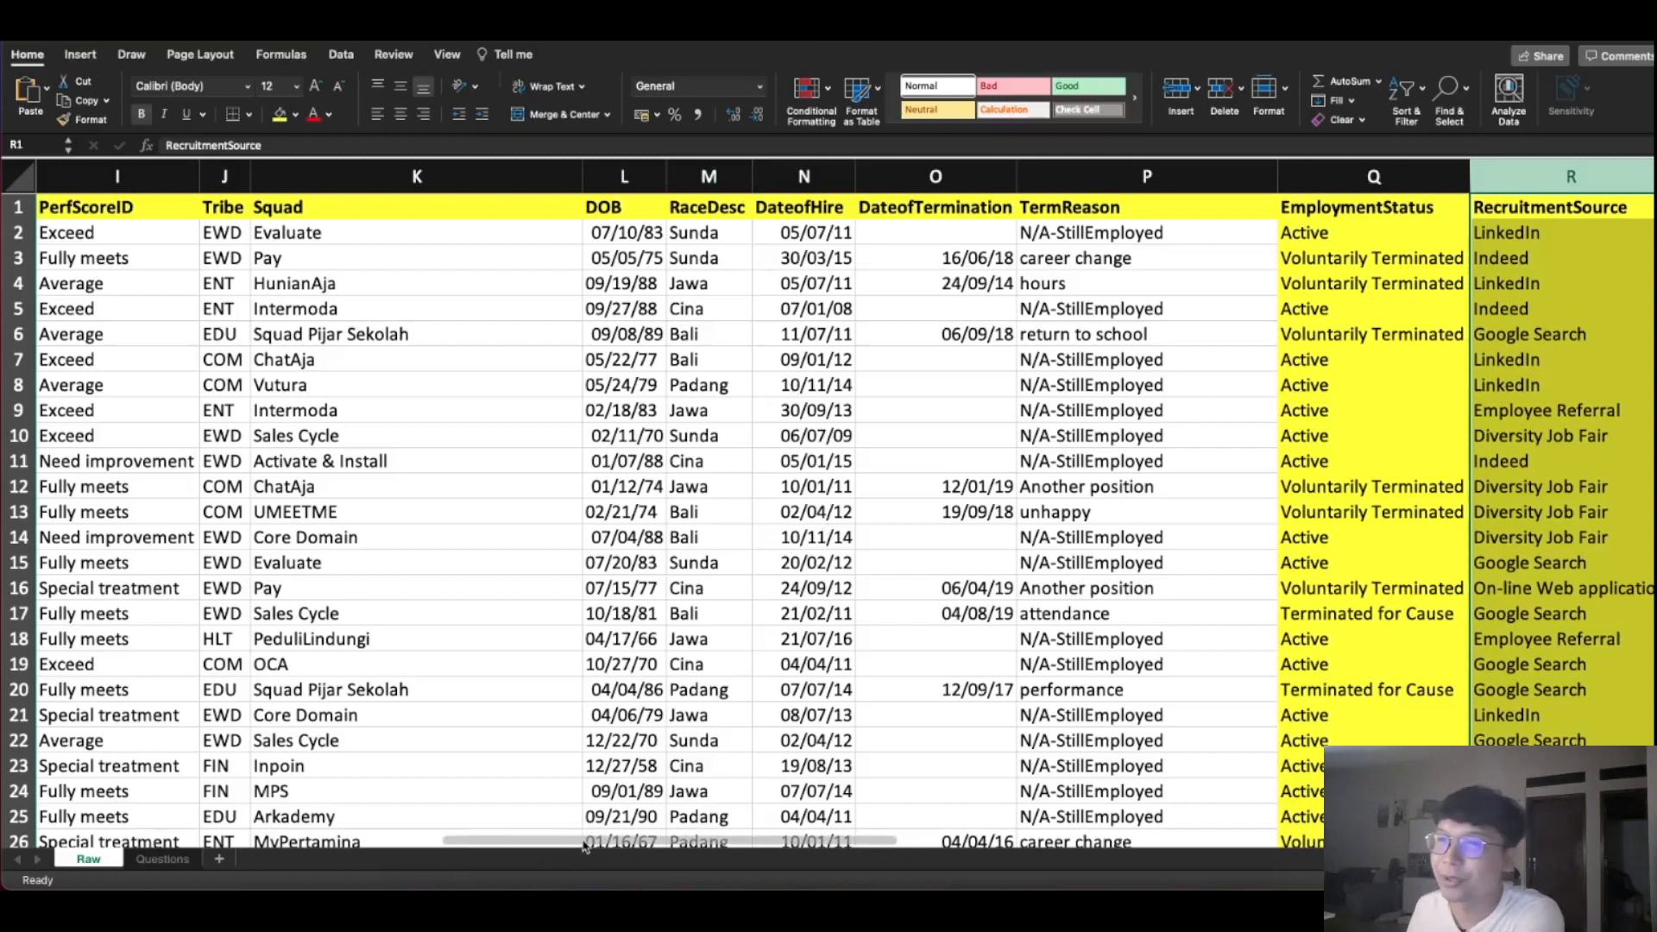
{"action": "left_click_drag", "start_coordinate": [583, 845], "coordinate": [198, 868]}
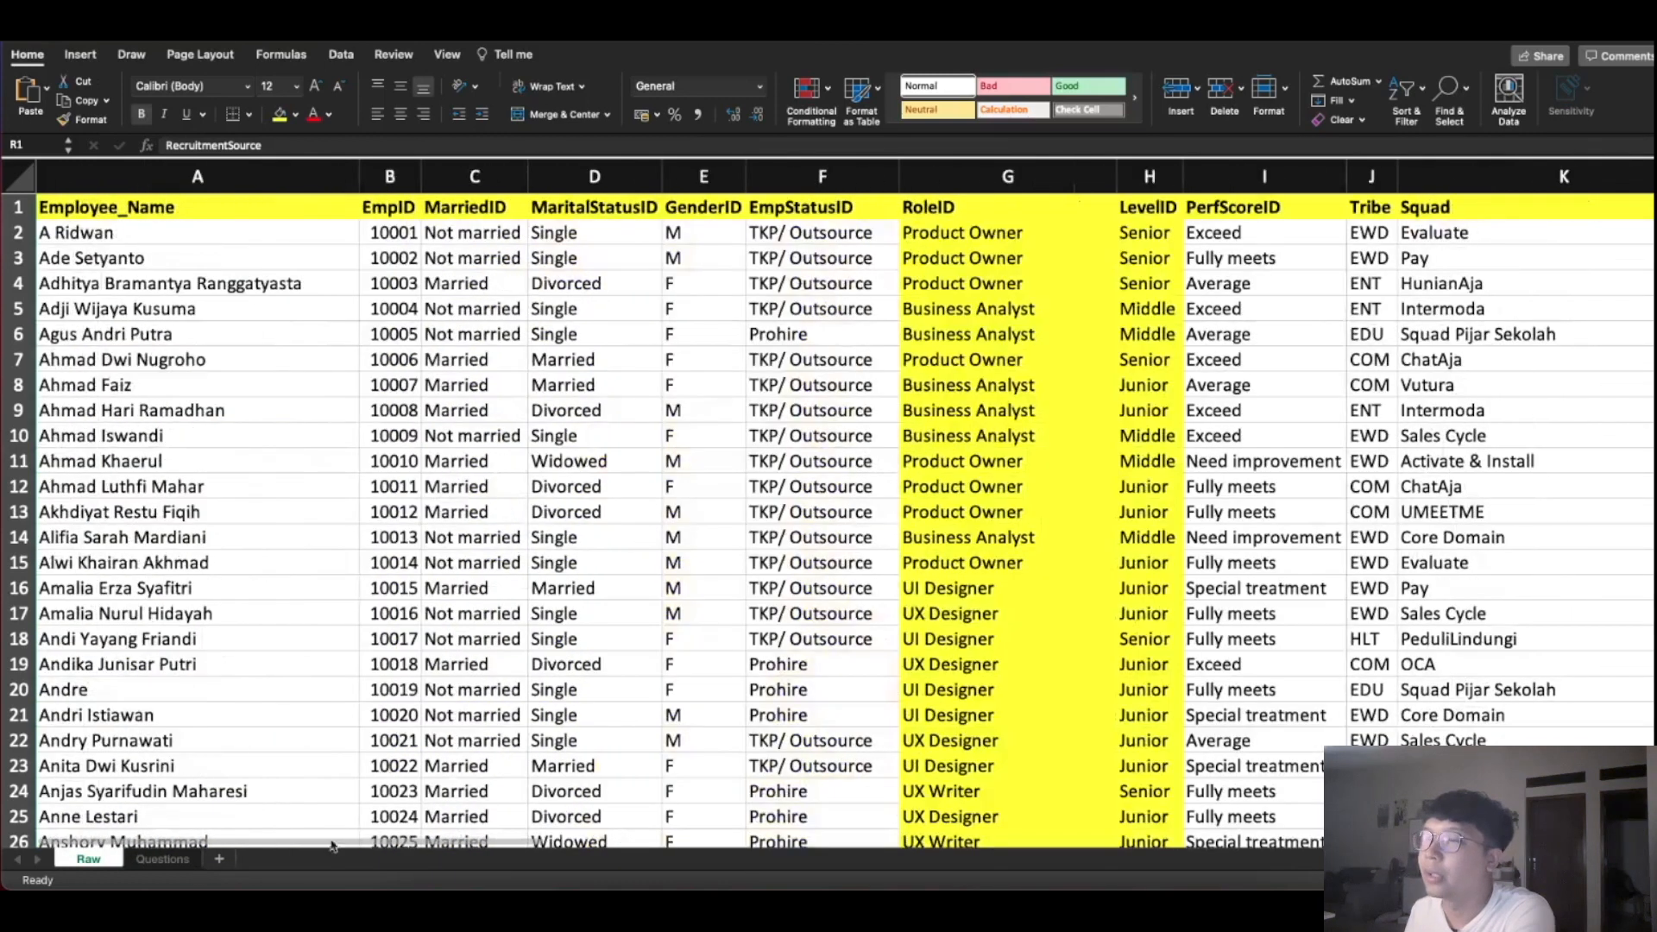
{"action": "left_click", "coordinate": [822, 176]}
{"action": "scroll", "coordinate": [826, 693], "scroll_direction": "down", "scroll_amount": 10}
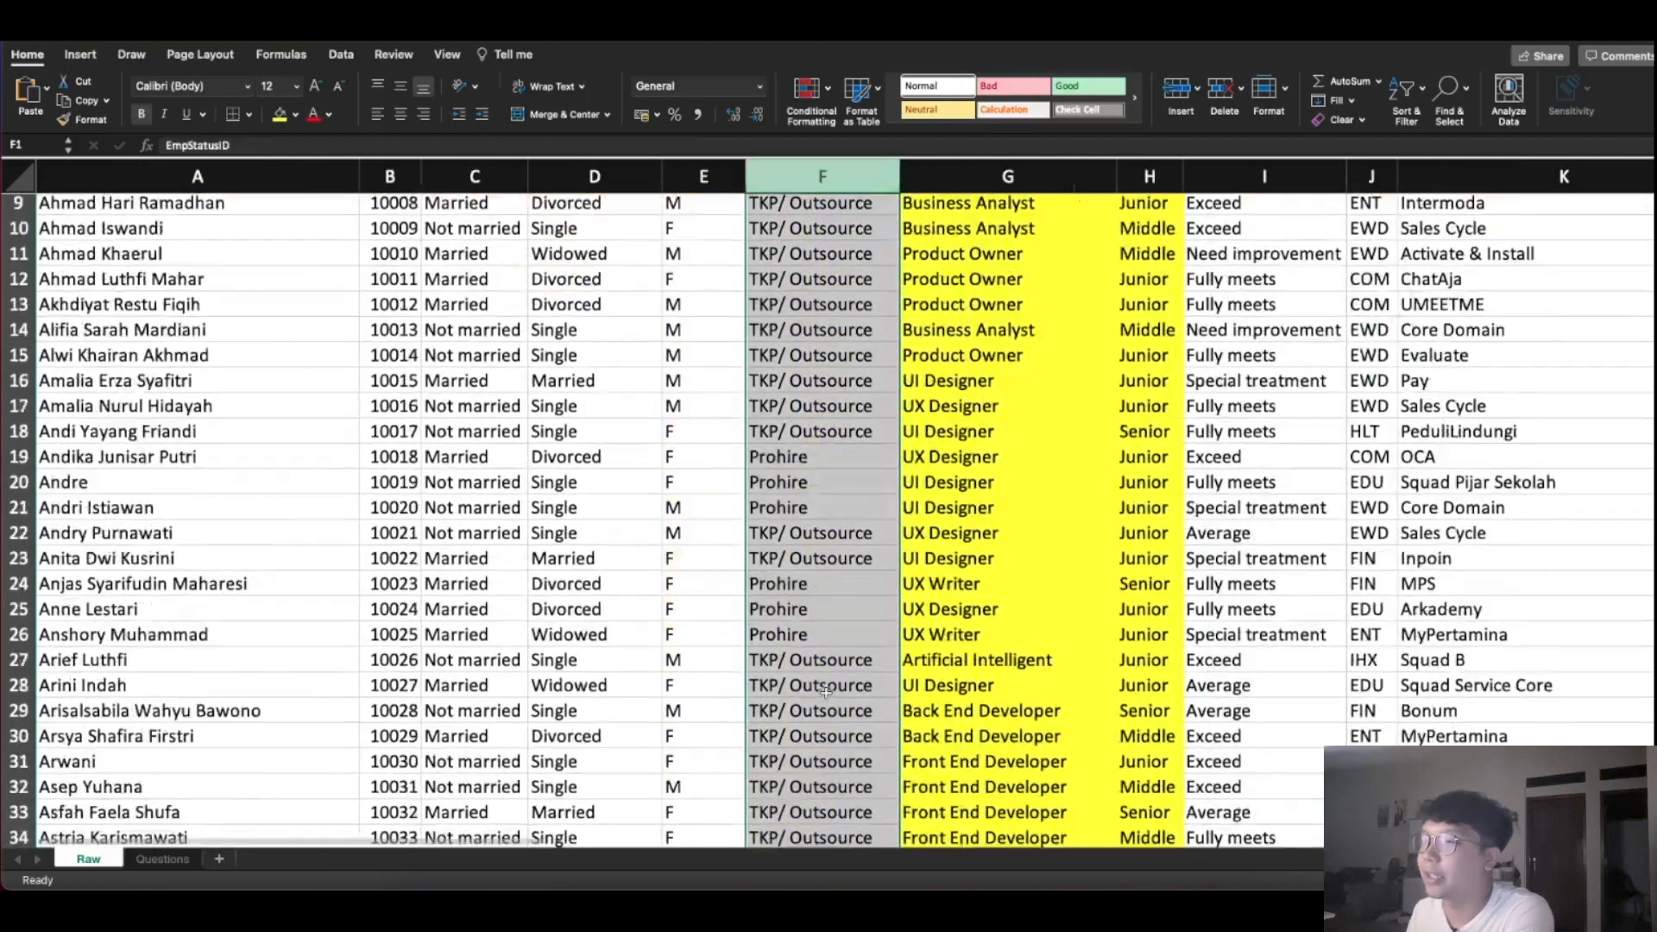
{"action": "scroll", "coordinate": [827, 693], "scroll_direction": "up", "scroll_amount": 10}
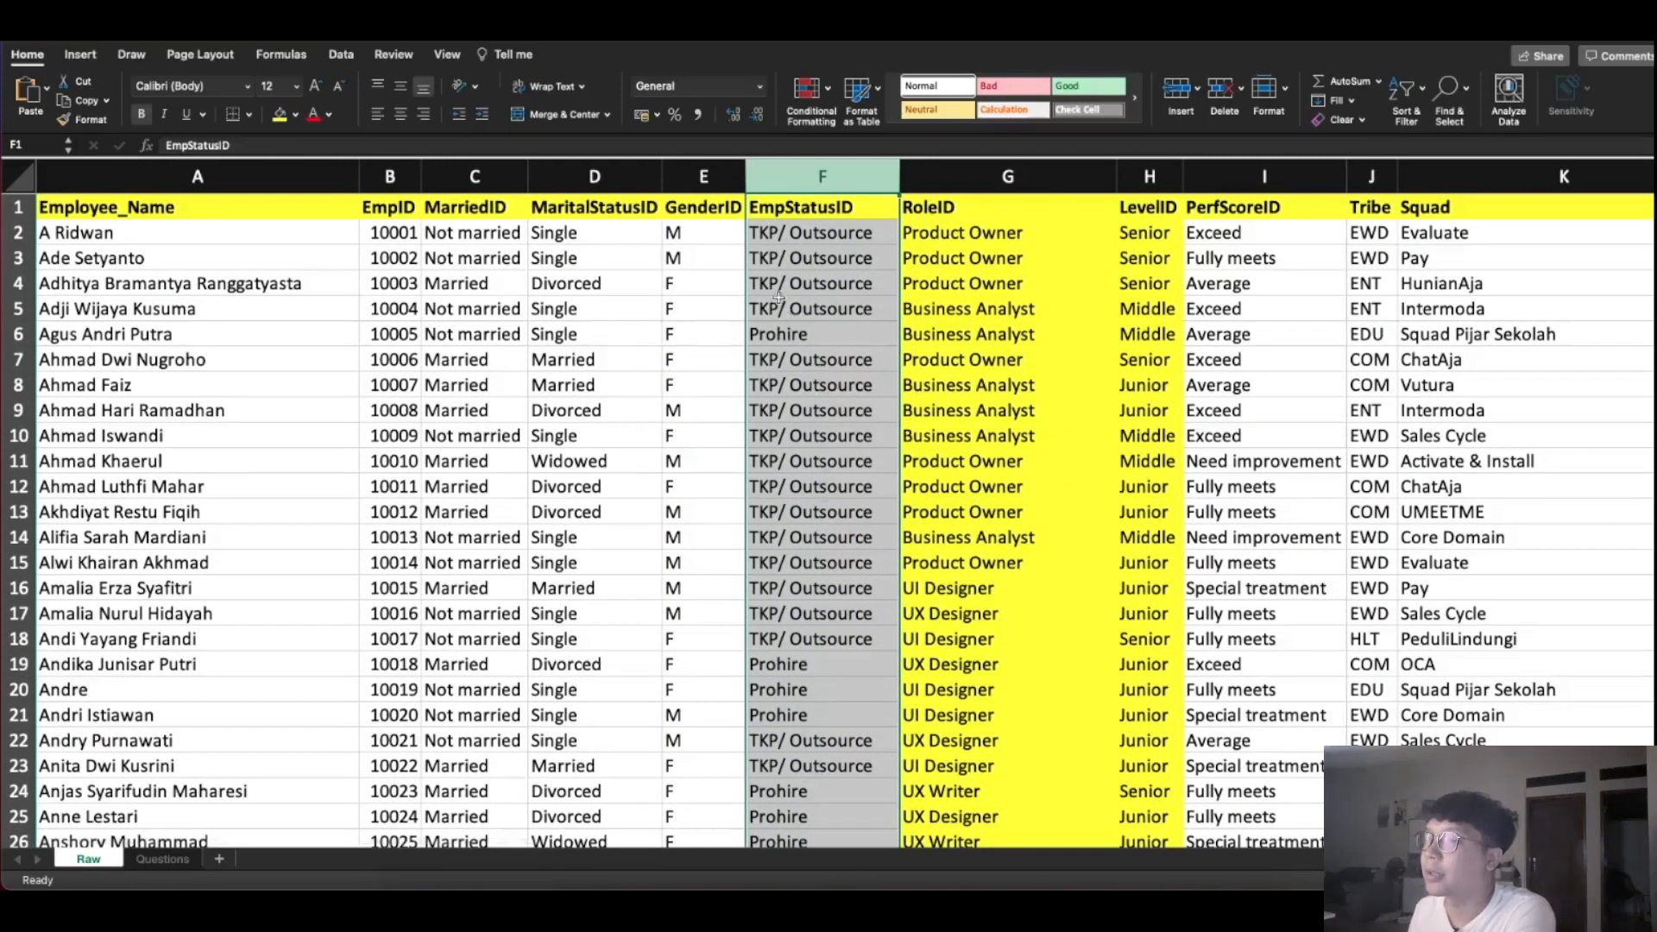
{"action": "left_click", "coordinate": [278, 115]}
{"action": "scroll", "coordinate": [840, 615], "scroll_direction": "down", "scroll_amount": 20}
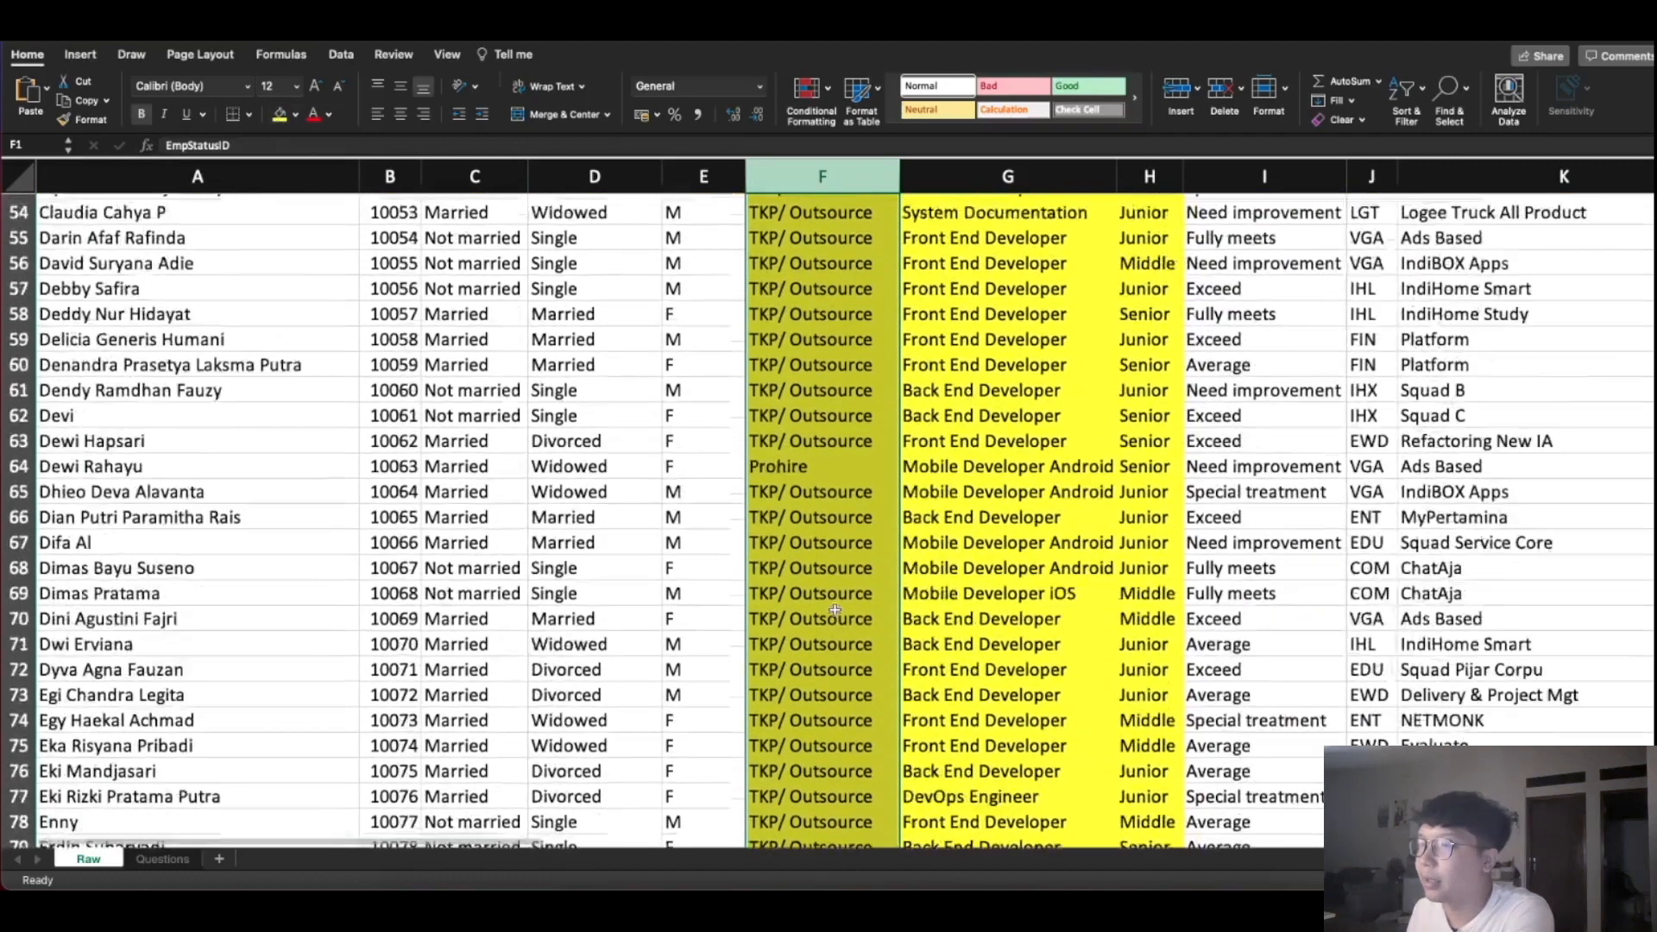
{"action": "scroll", "coordinate": [840, 615], "scroll_direction": "down", "scroll_amount": 13}
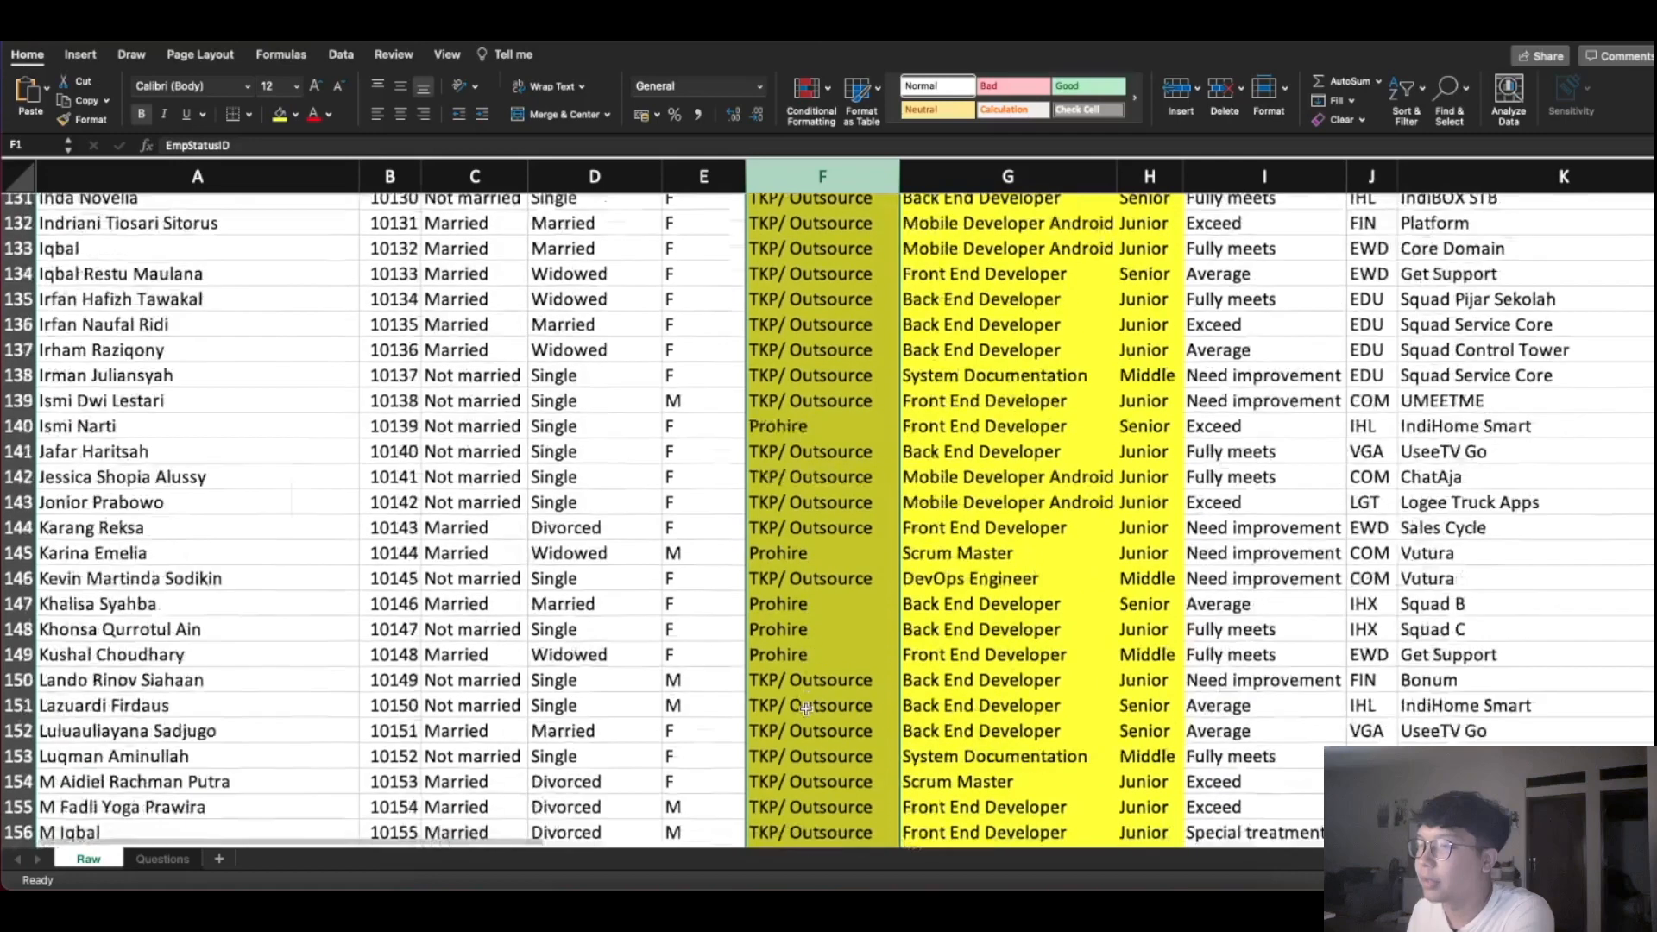
{"action": "scroll", "coordinate": [805, 708], "scroll_direction": "up", "scroll_amount": 20}
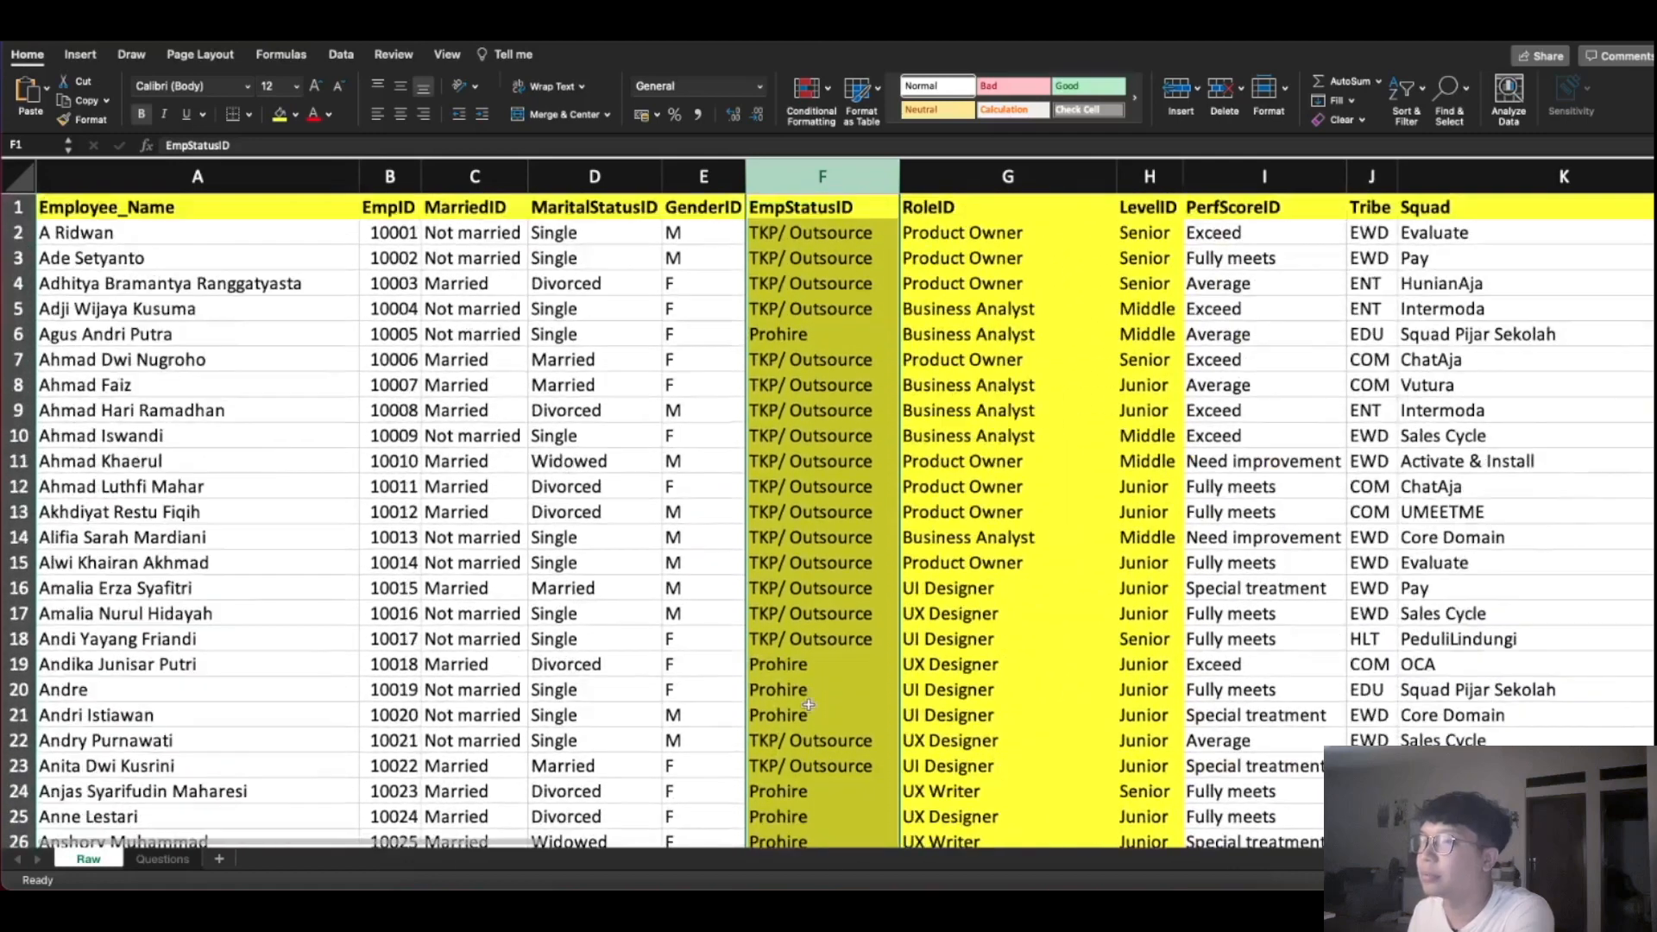
Fill the entire GenderID column with yellow
{"action": "left_click", "coordinate": [818, 564]}
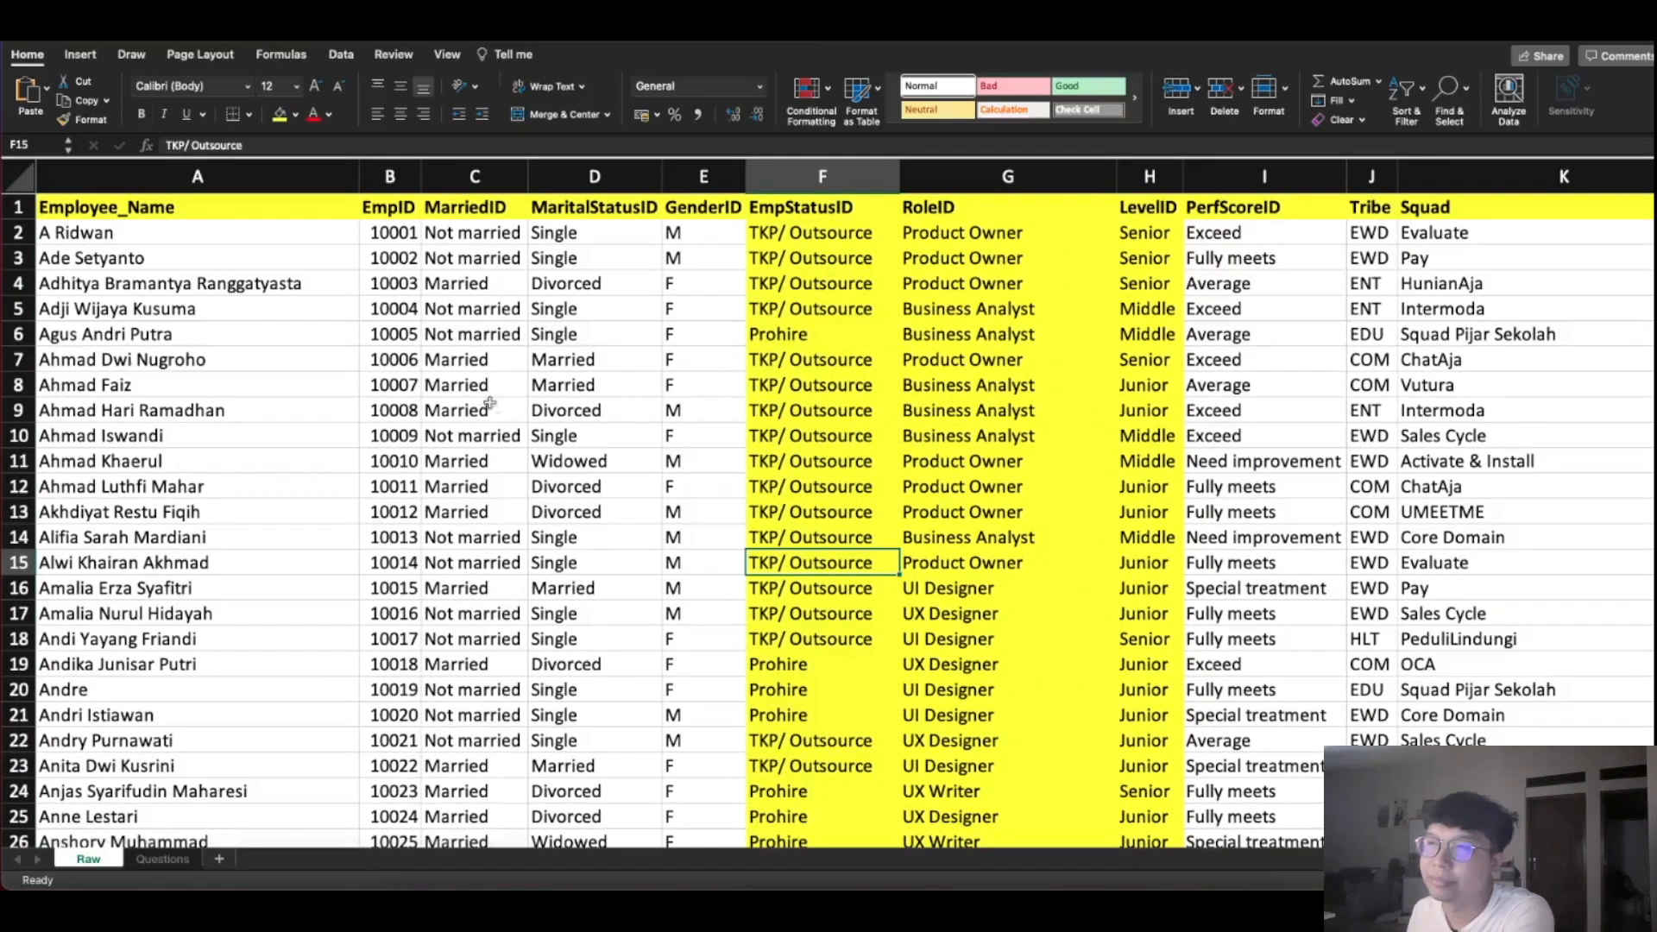
{"action": "left_click", "coordinate": [703, 176]}
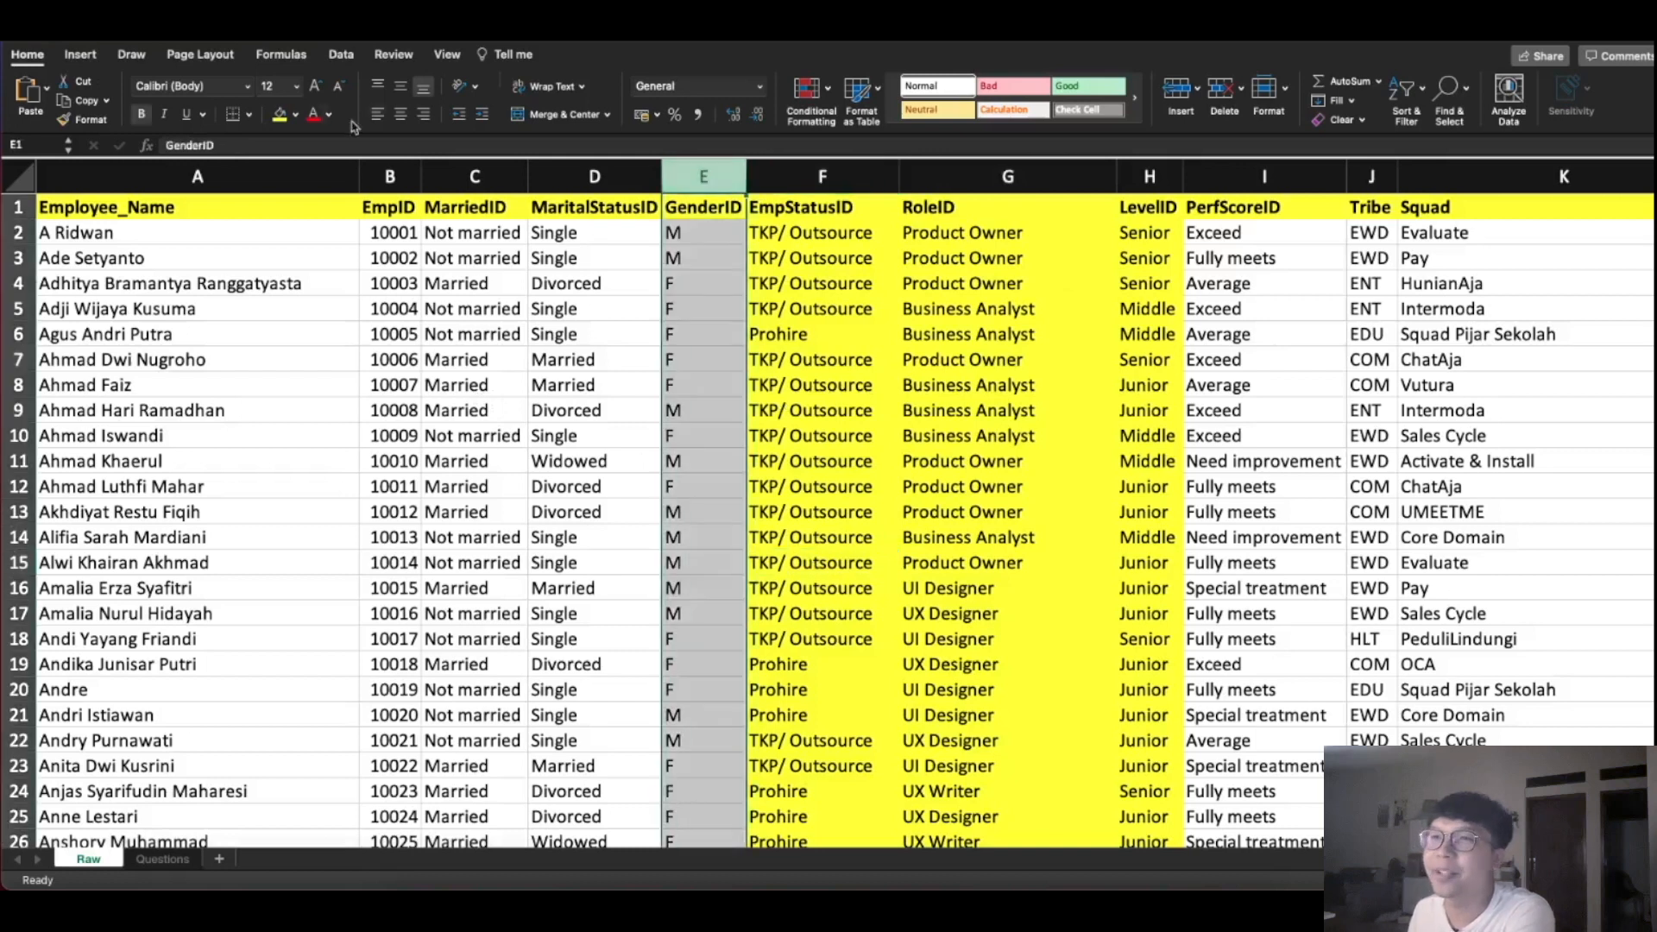
{"action": "left_click", "coordinate": [279, 115]}
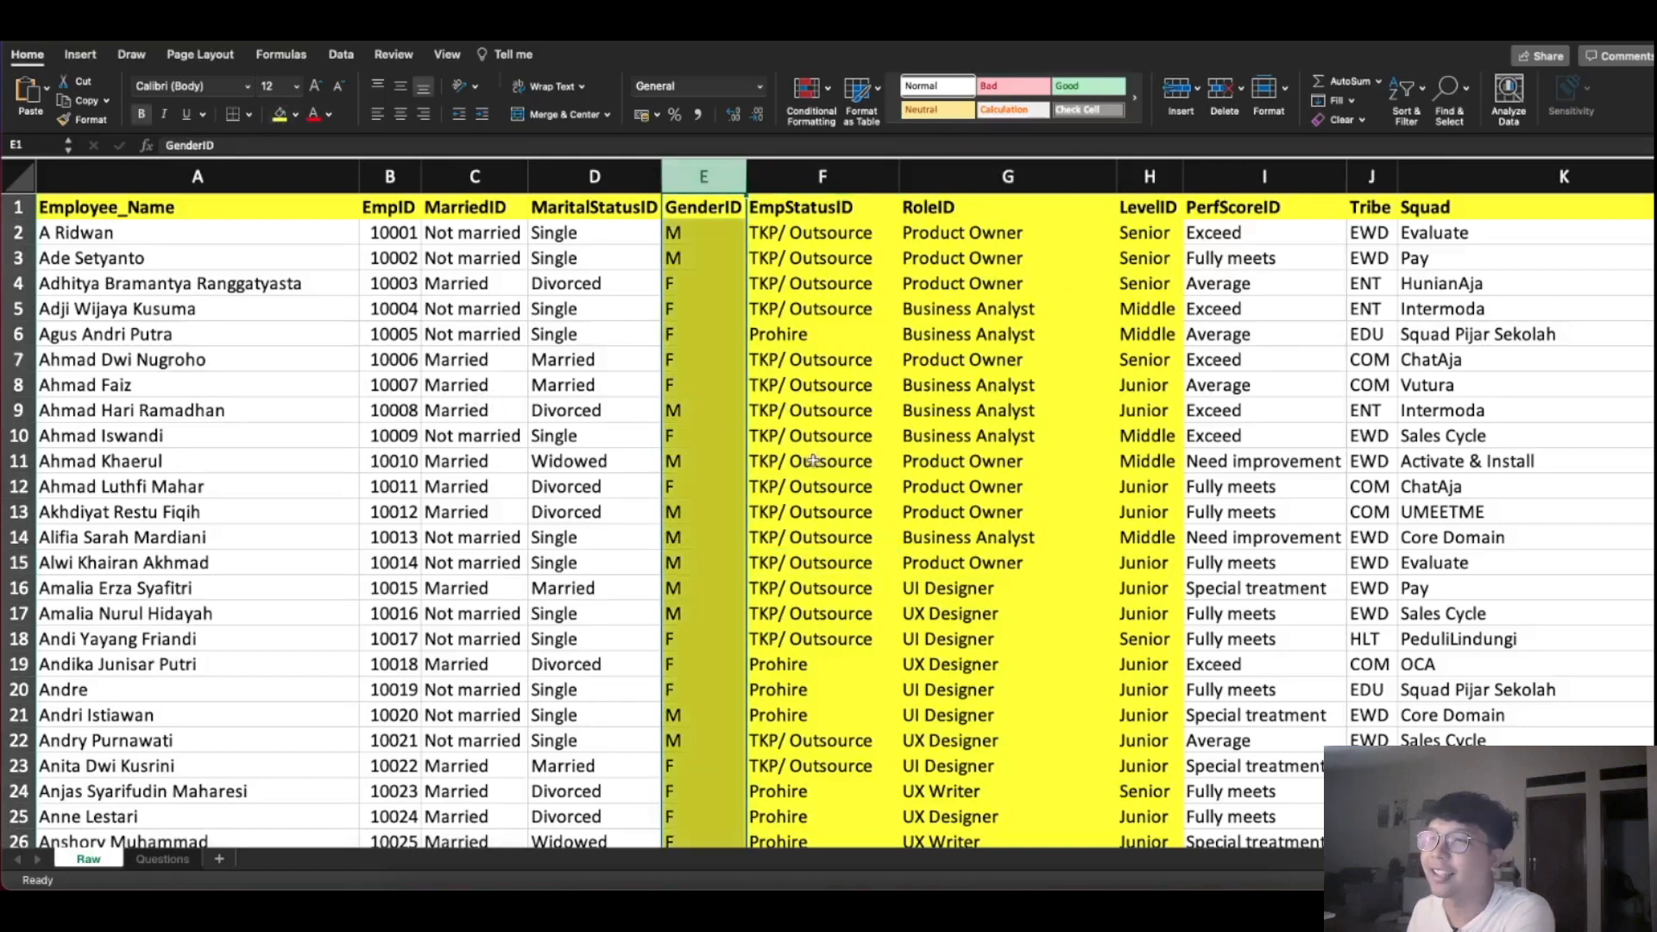
{"action": "left_click", "coordinate": [731, 470]}
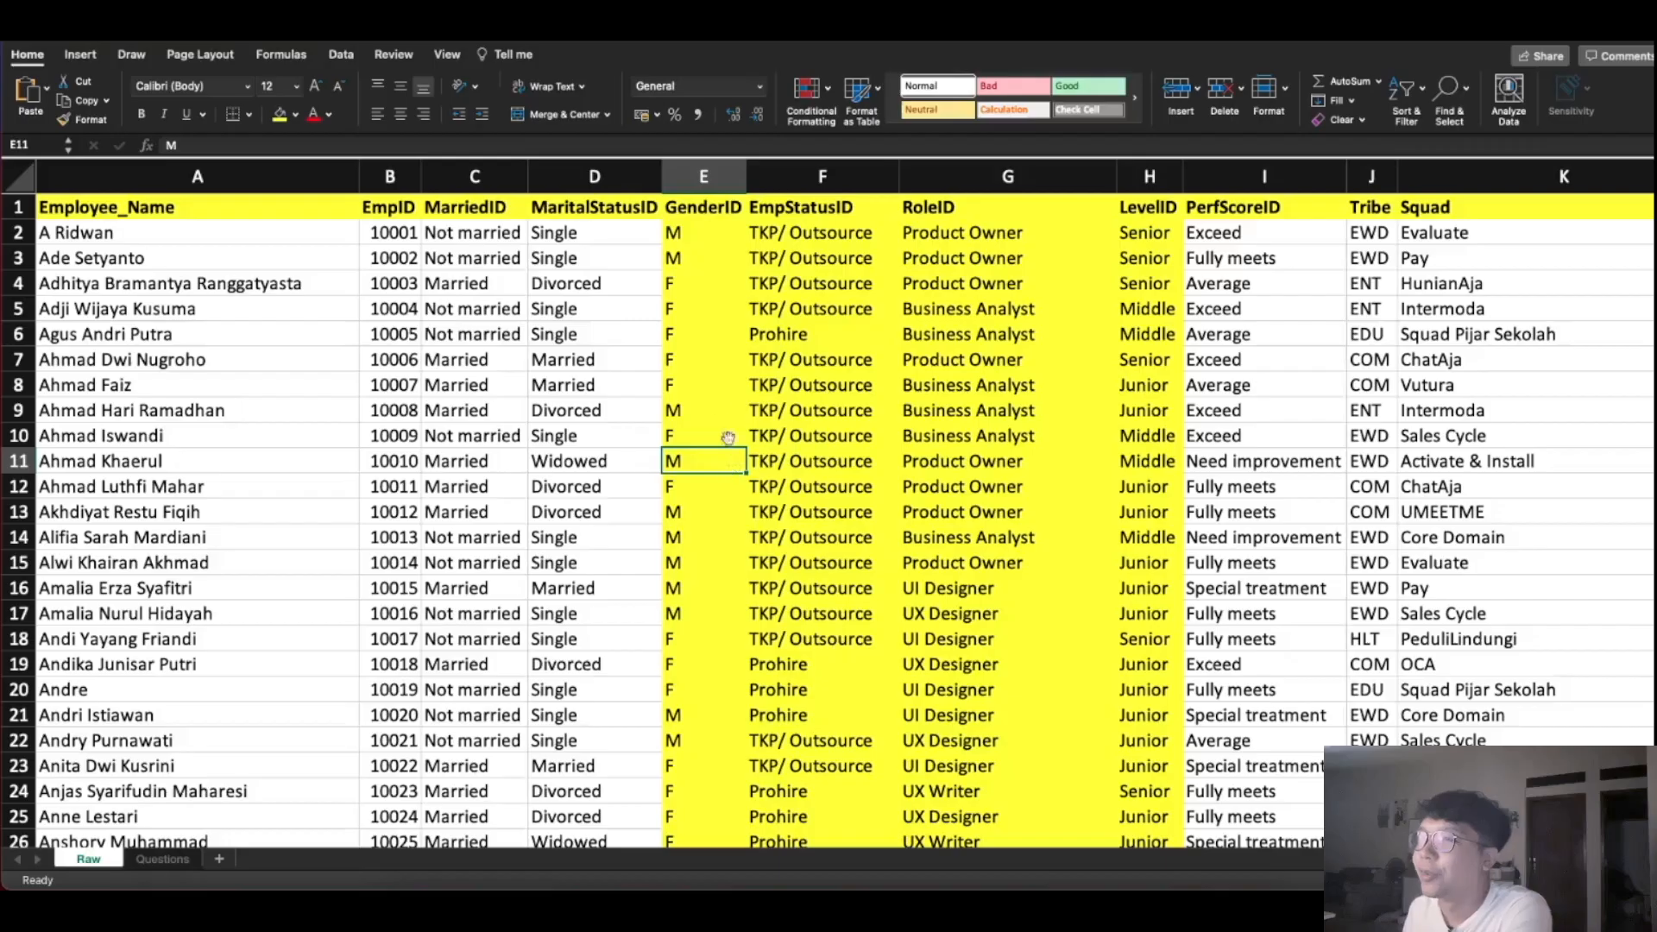
Examine the GenderID values down the rows of the Raw sheet alongside the other highlighted columns
{"action": "left_click", "coordinate": [715, 366]}
{"action": "left_click", "coordinate": [707, 449]}
{"action": "scroll", "coordinate": [708, 555], "scroll_direction": "down", "scroll_amount": 20}
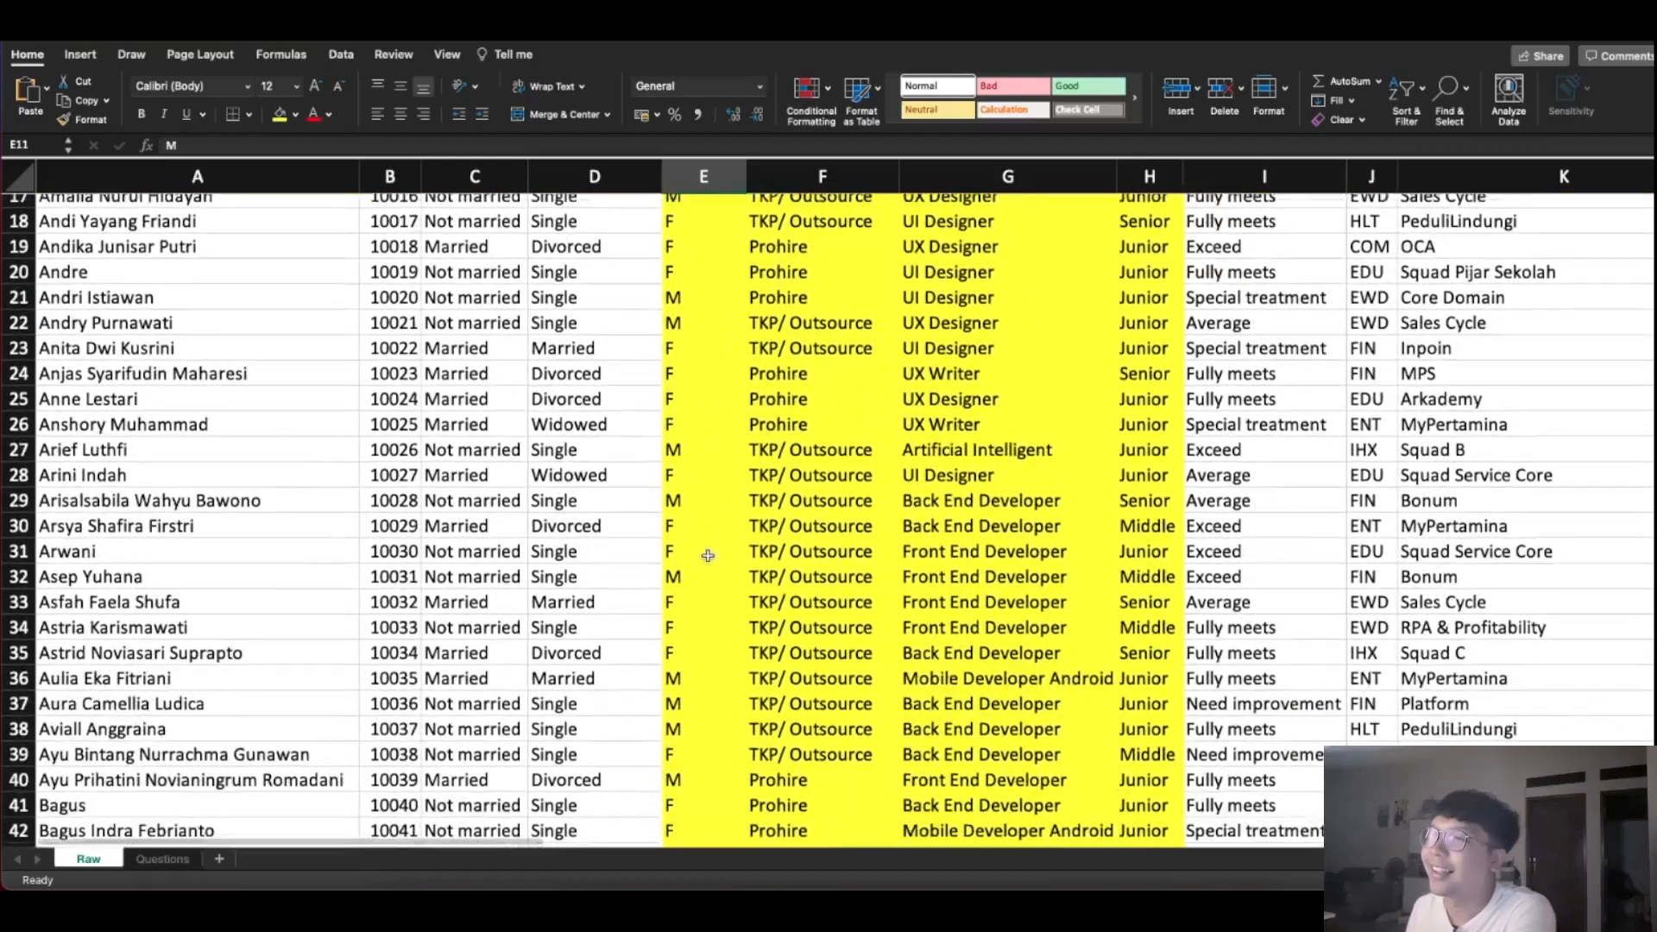
{"action": "scroll", "coordinate": [707, 556], "scroll_direction": "down", "scroll_amount": 10}
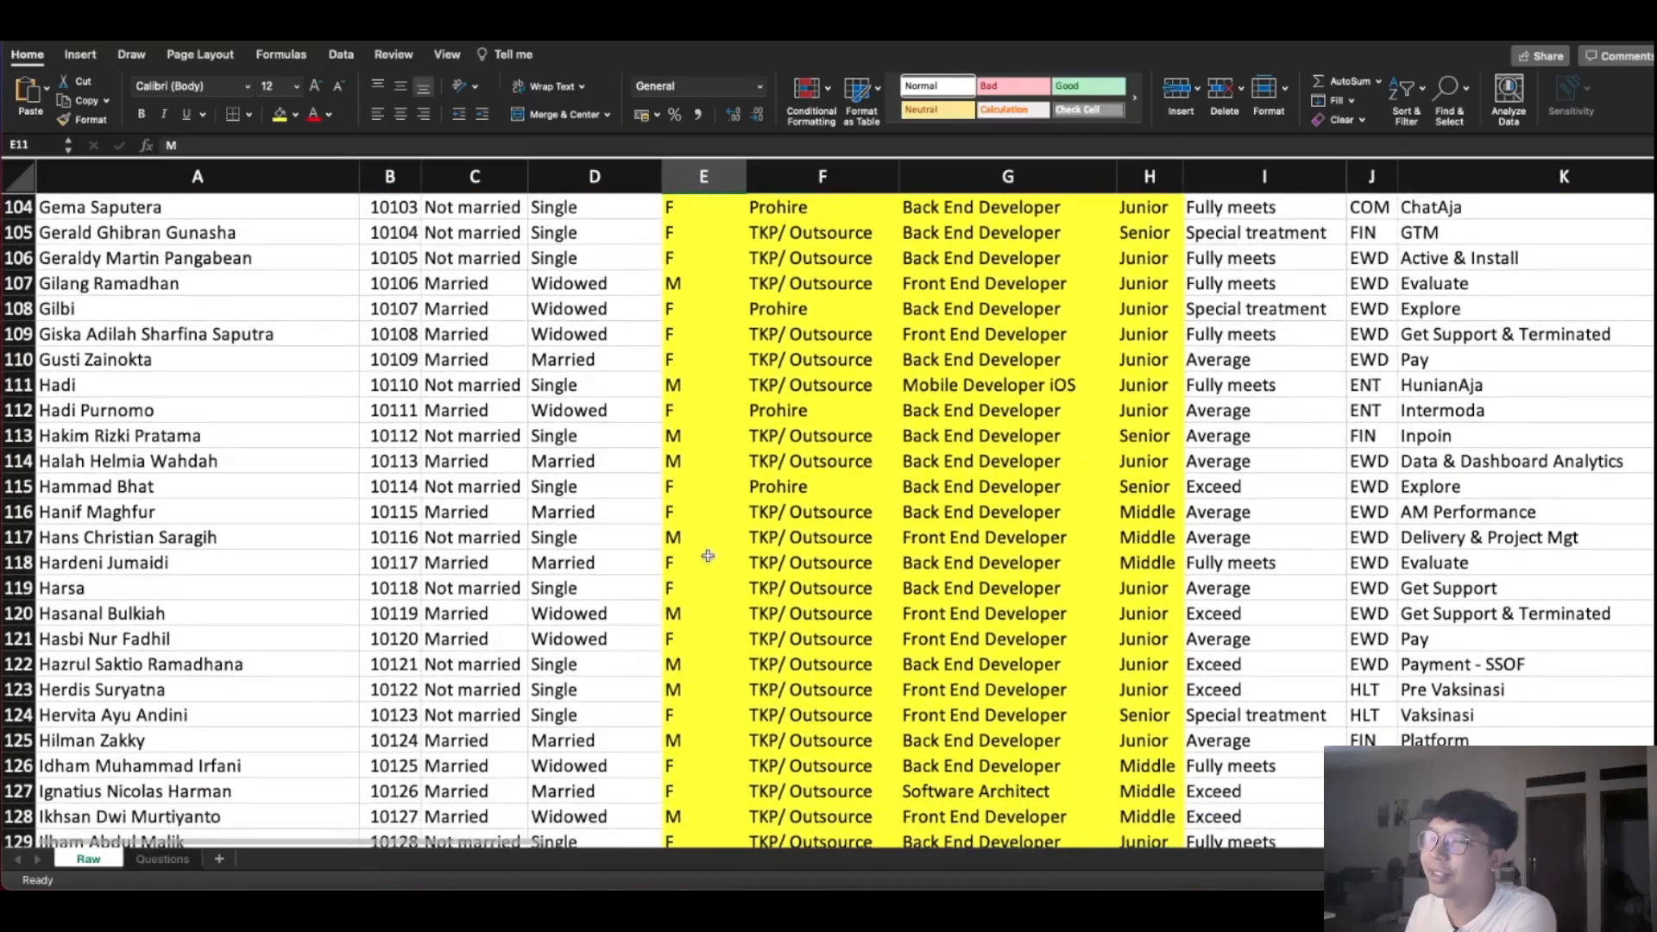
{"action": "scroll", "coordinate": [708, 555], "scroll_direction": "up", "scroll_amount": 20}
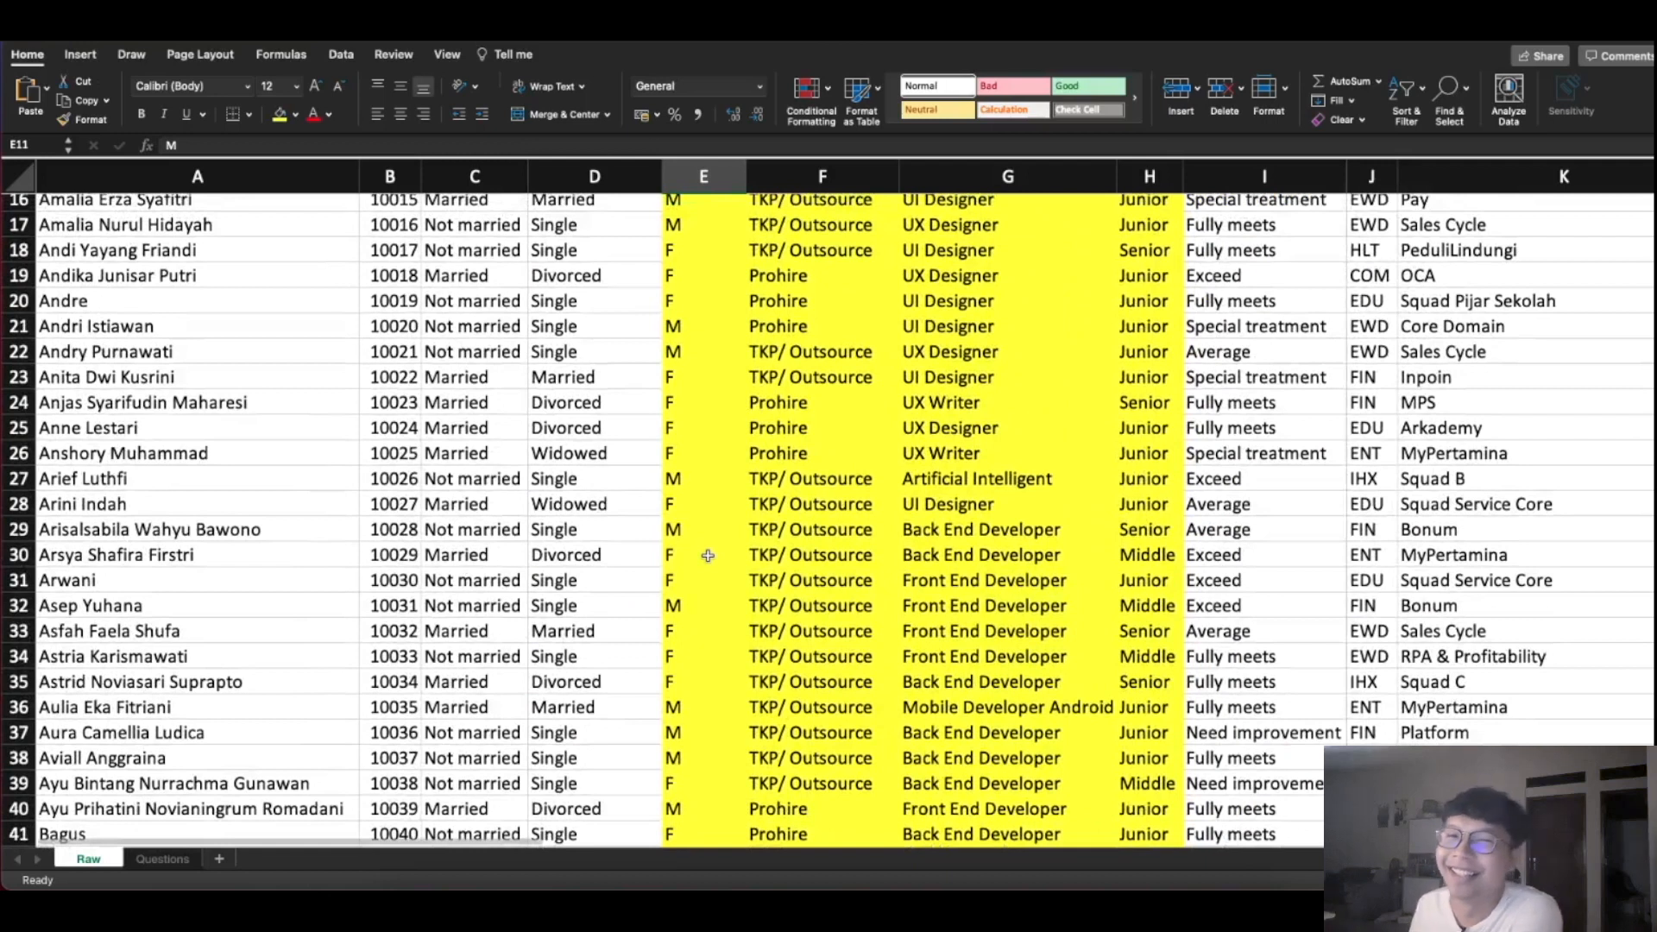
{"action": "left_click", "coordinate": [721, 497]}
{"action": "scroll", "coordinate": [721, 489], "scroll_direction": "up", "scroll_amount": 5}
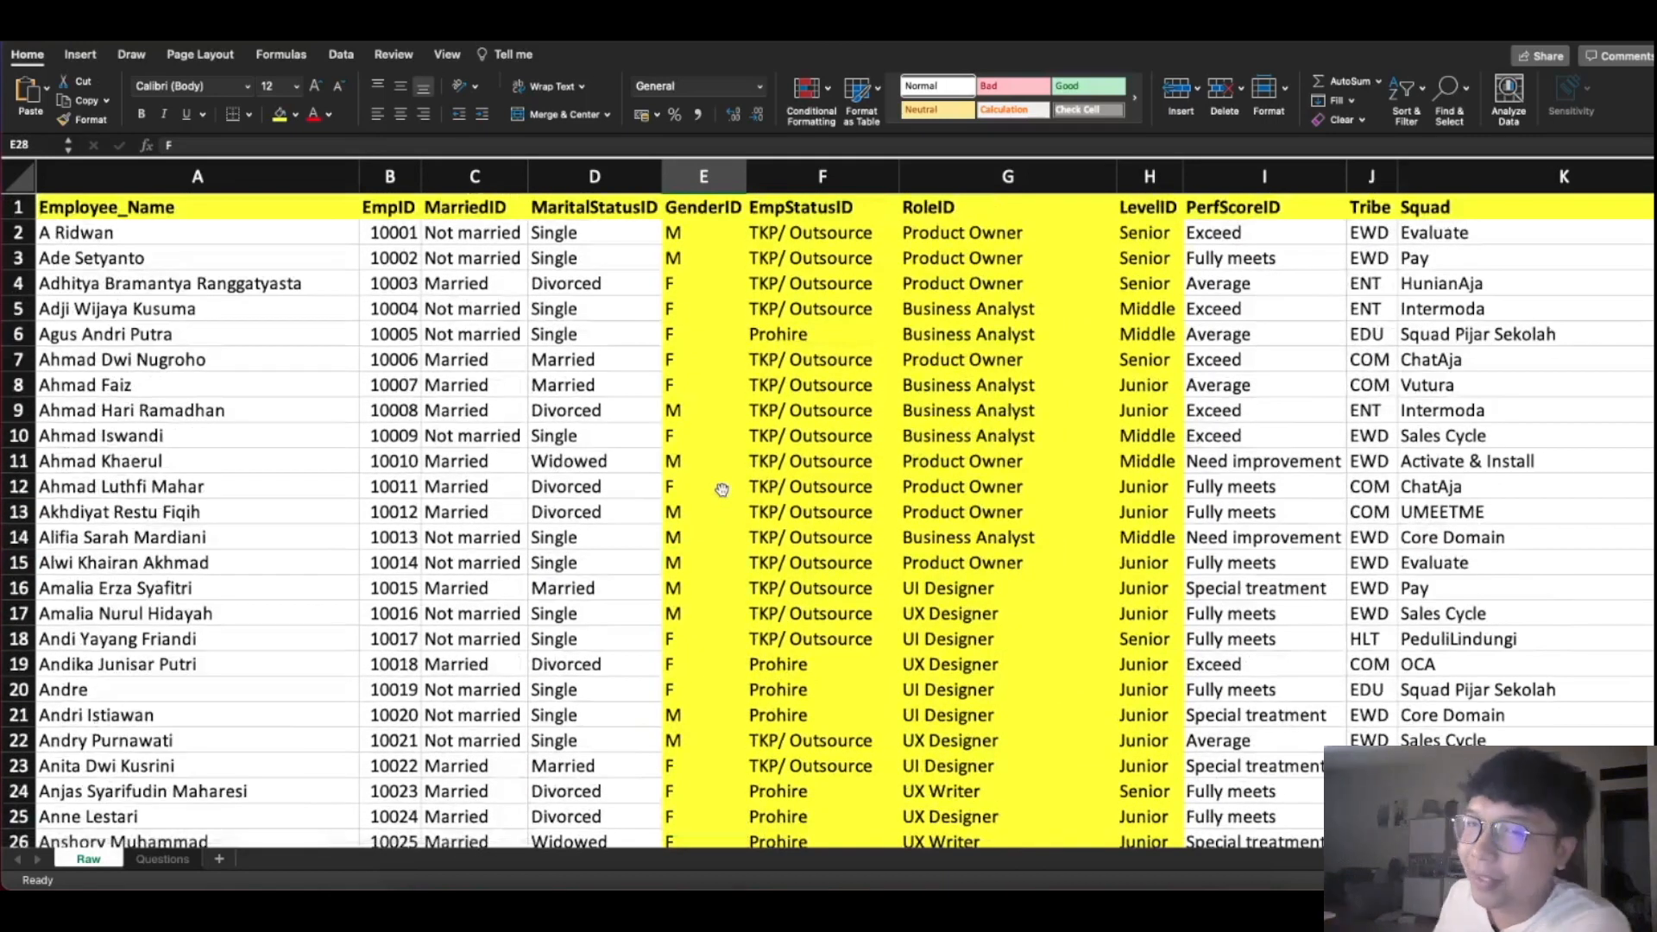
{"action": "left_click", "coordinate": [712, 463]}
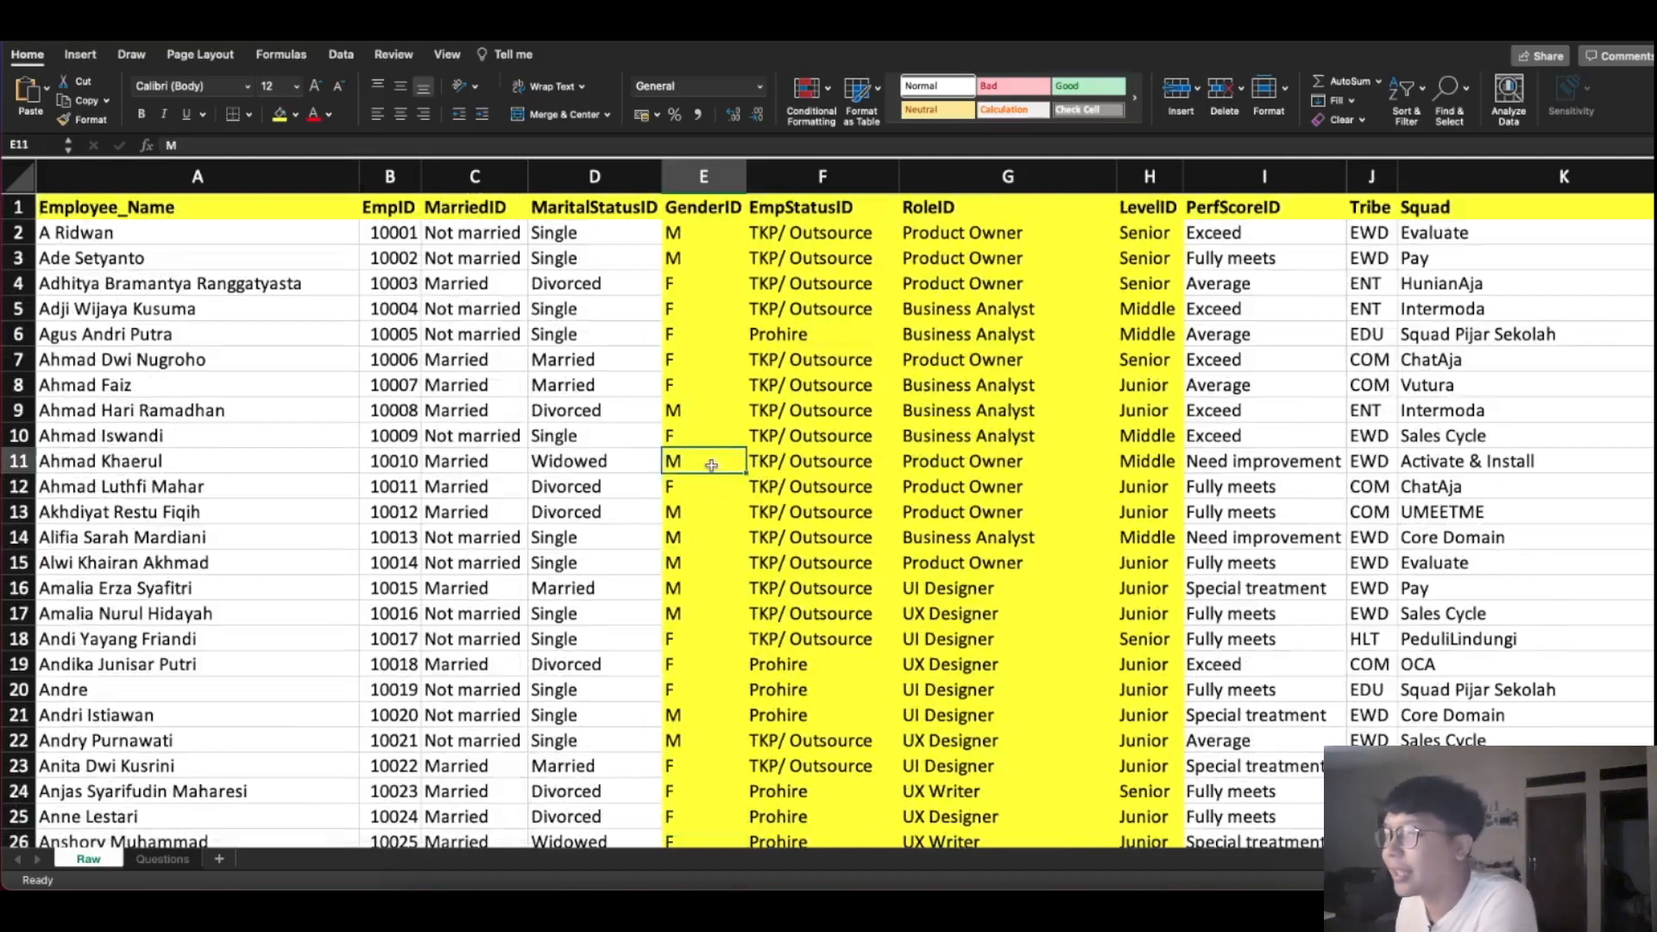
{"action": "scroll", "coordinate": [700, 583], "scroll_direction": "down", "scroll_amount": 5}
{"action": "scroll", "coordinate": [700, 582], "scroll_direction": "down", "scroll_amount": 9}
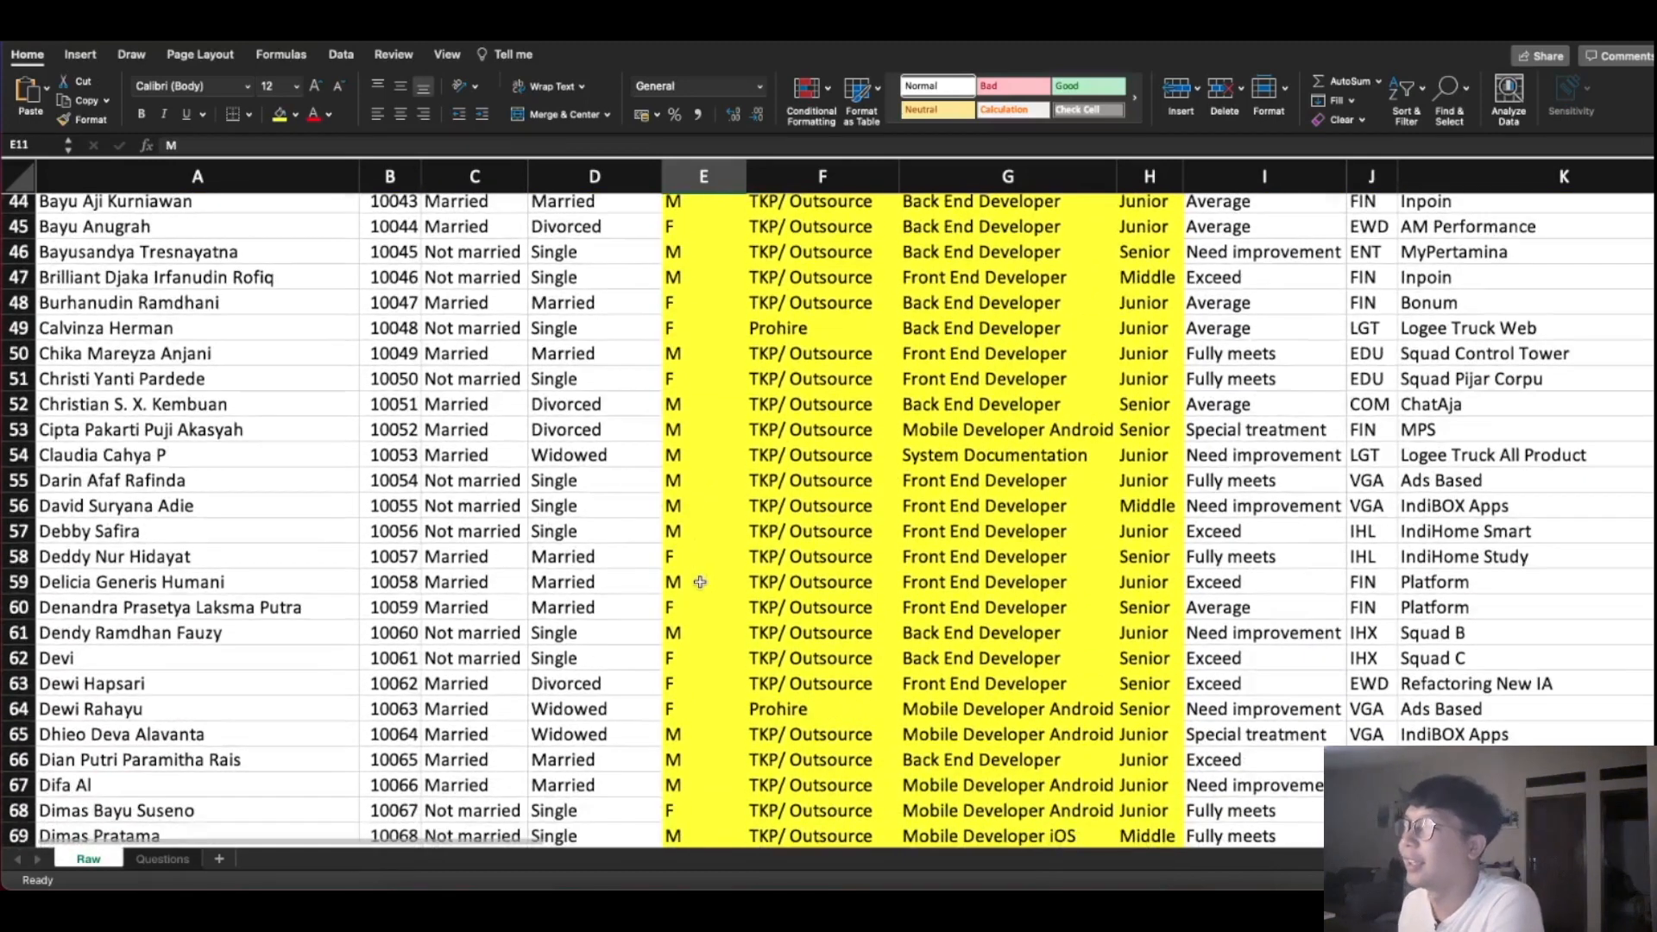
{"action": "scroll", "coordinate": [1270, 431], "scroll_direction": "up", "scroll_amount": 10}
{"action": "scroll", "coordinate": [1271, 431], "scroll_direction": "up", "scroll_amount": 5}
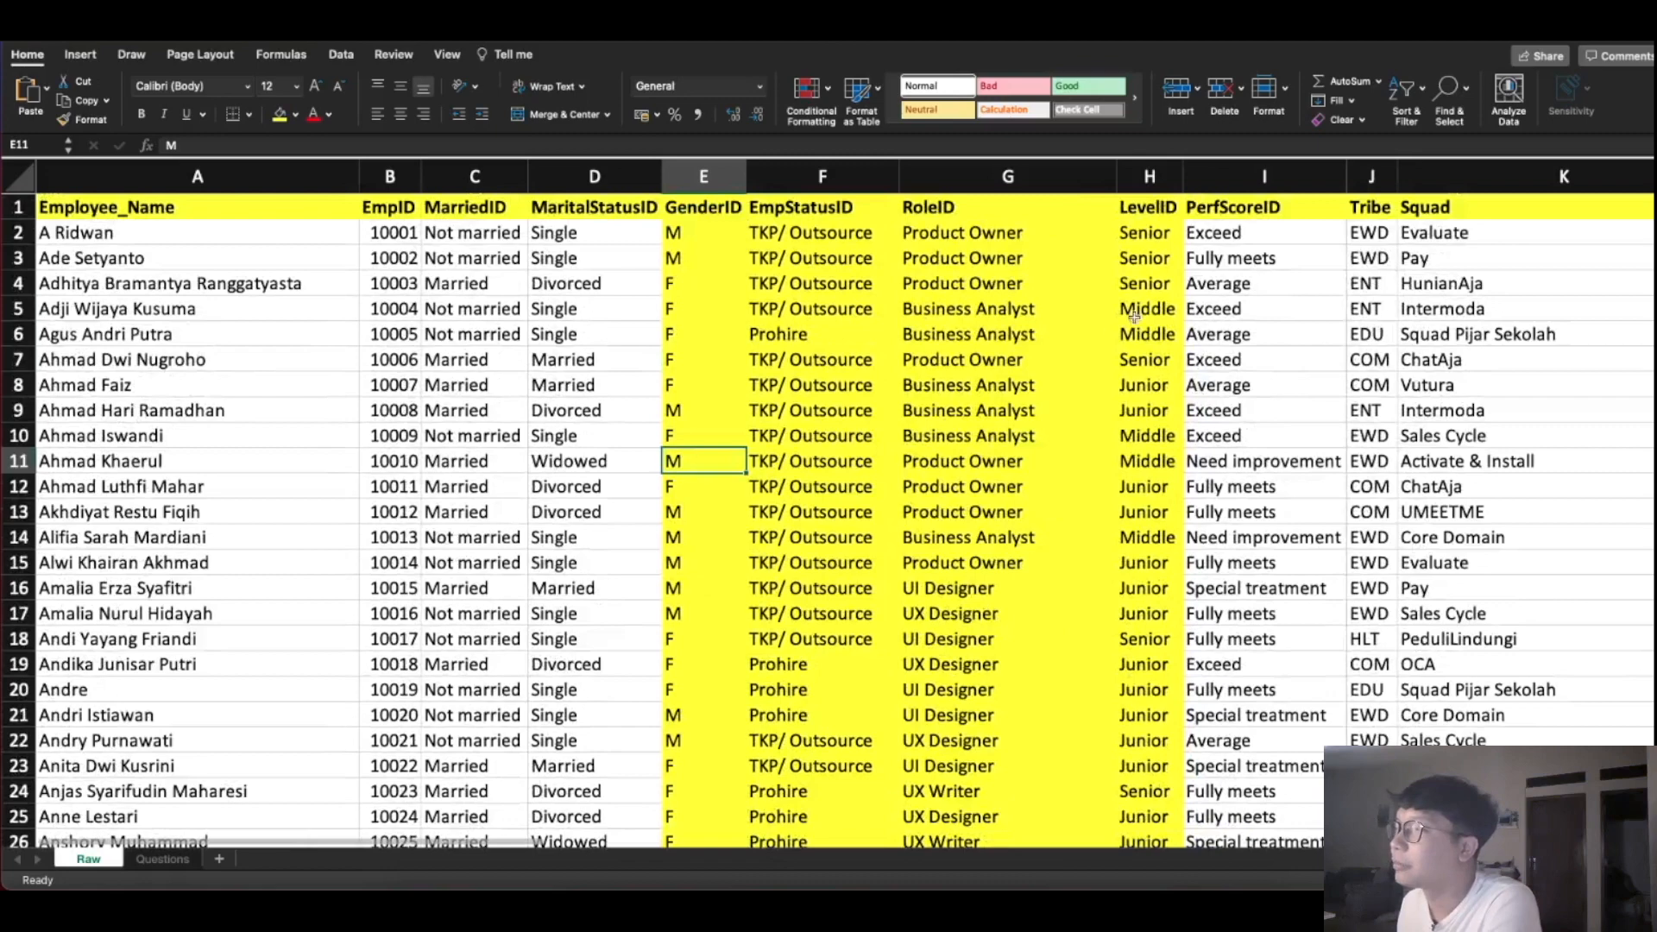
{"action": "scroll", "coordinate": [749, 287], "scroll_direction": "down", "scroll_amount": 20}
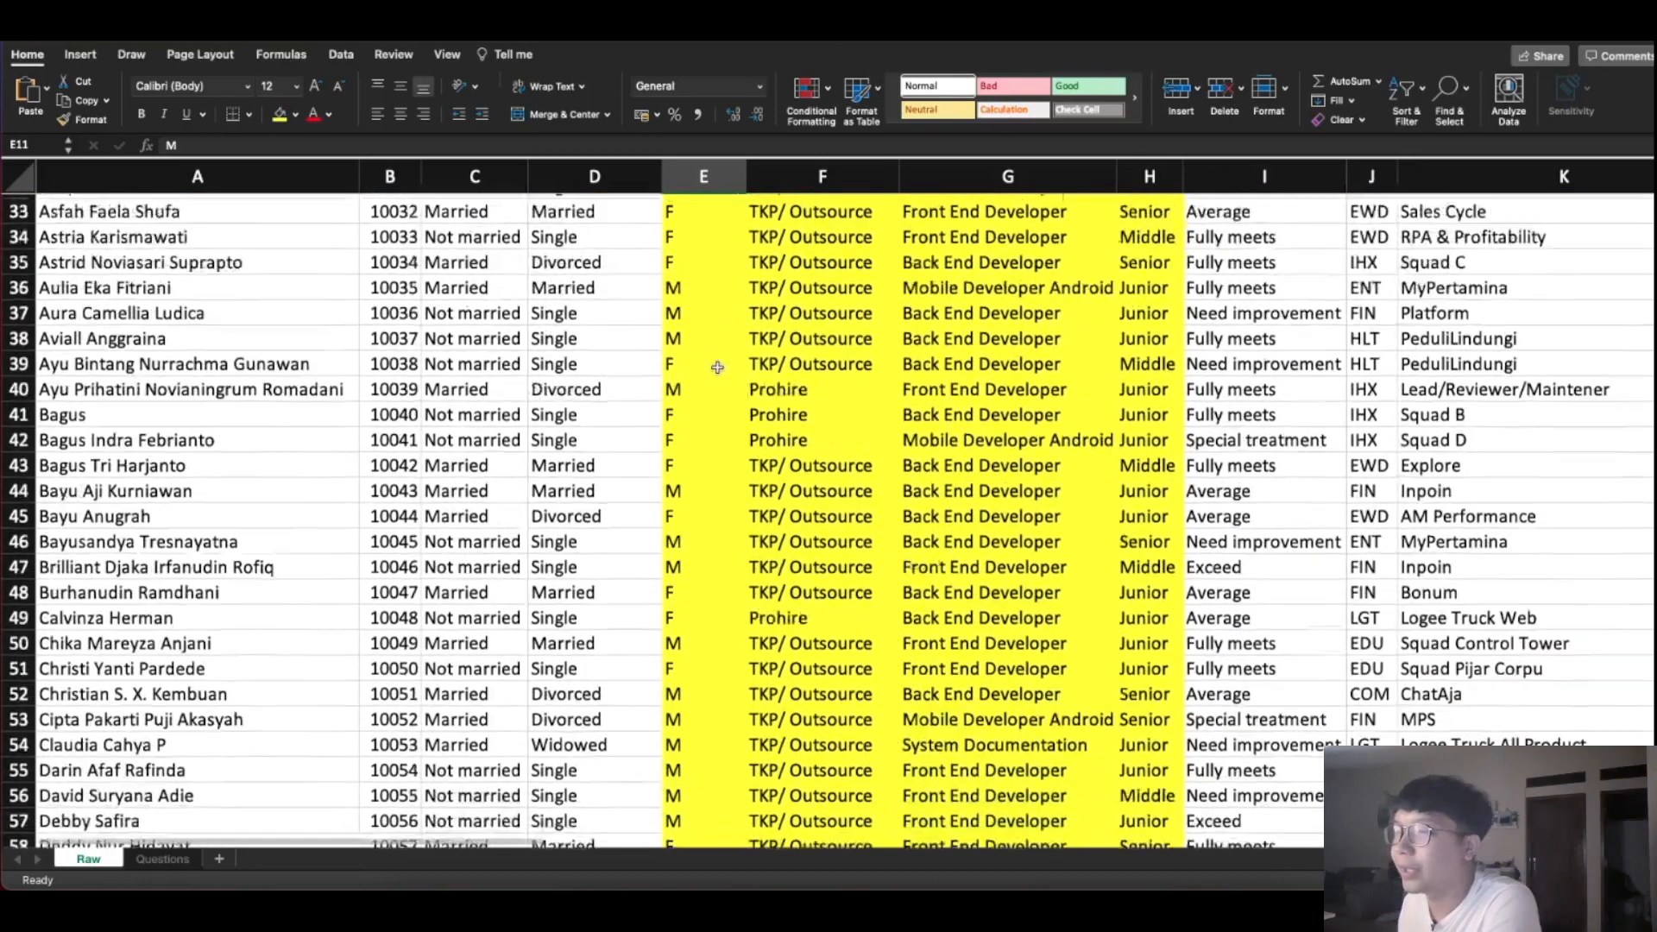
{"action": "scroll", "coordinate": [714, 450], "scroll_direction": "down", "scroll_amount": 6}
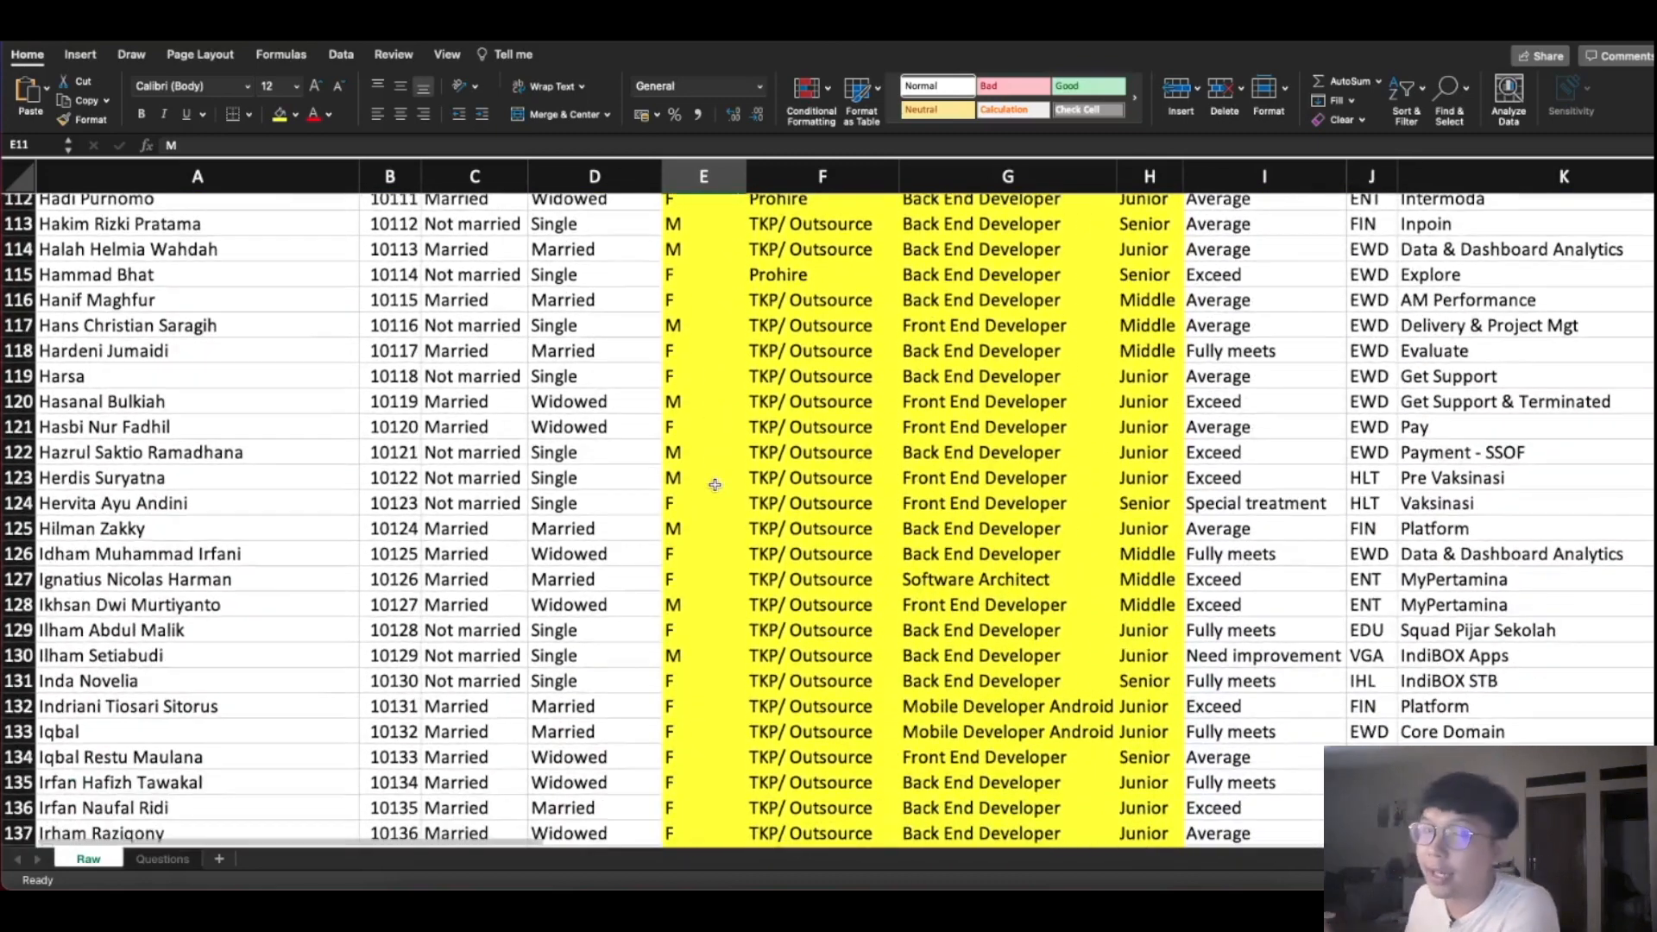
{"action": "scroll", "coordinate": [1137, 419], "scroll_direction": "up", "scroll_amount": 20}
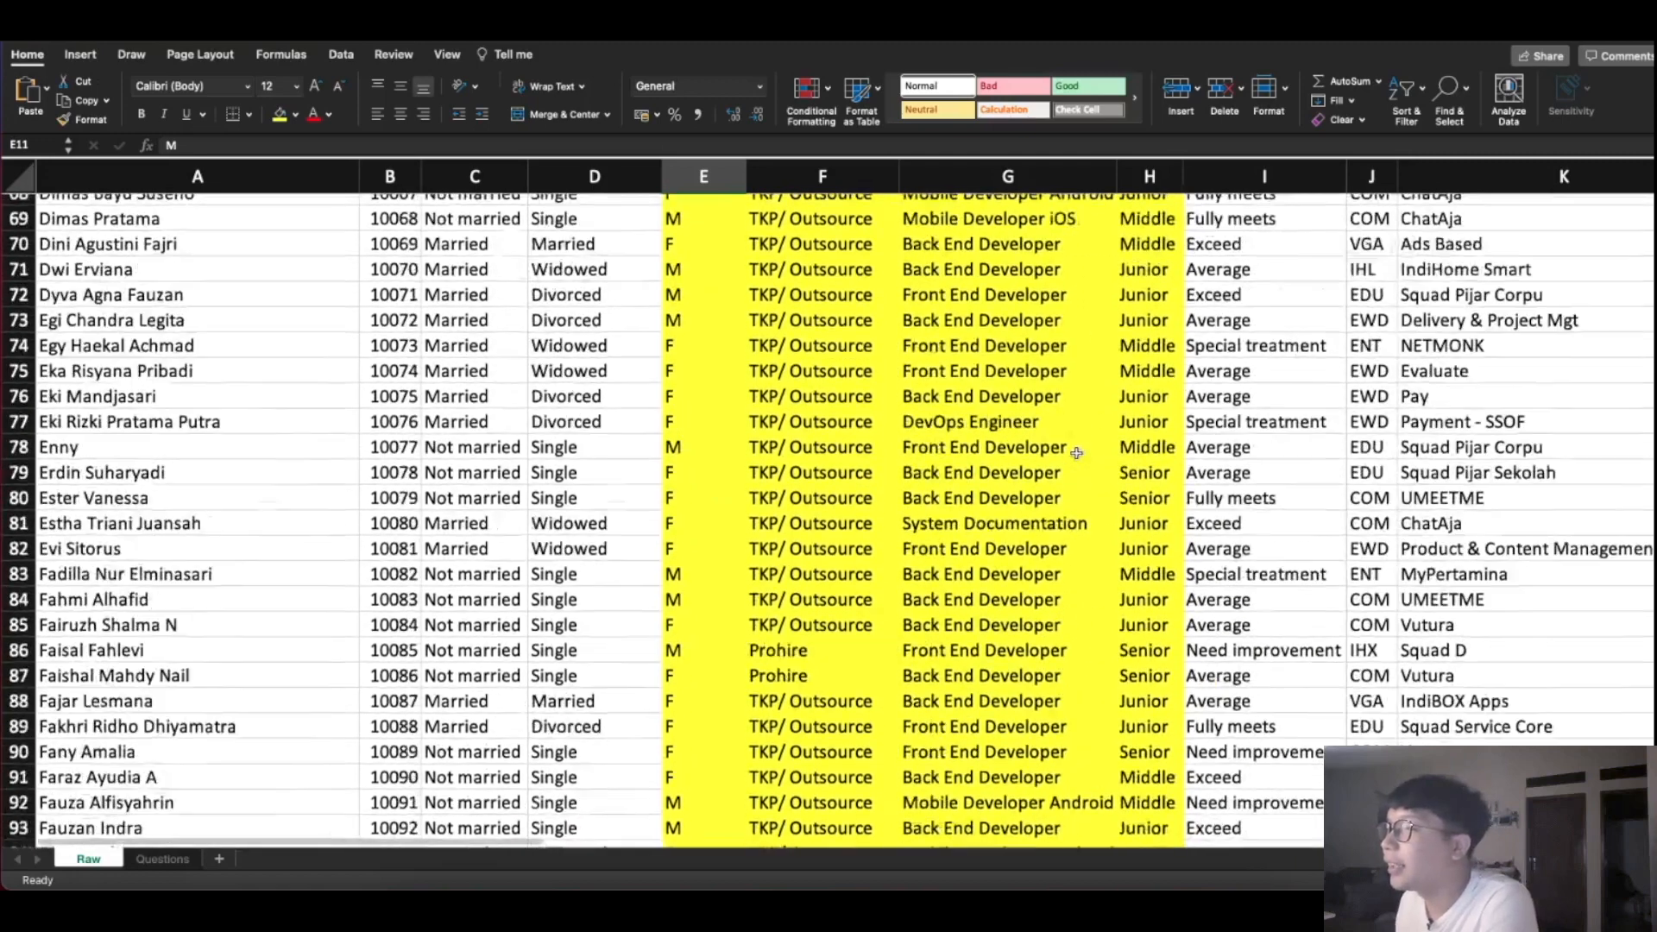
{"action": "left_click", "coordinate": [1143, 369]}
{"action": "scroll", "coordinate": [1141, 410], "scroll_direction": "up", "scroll_amount": 11}
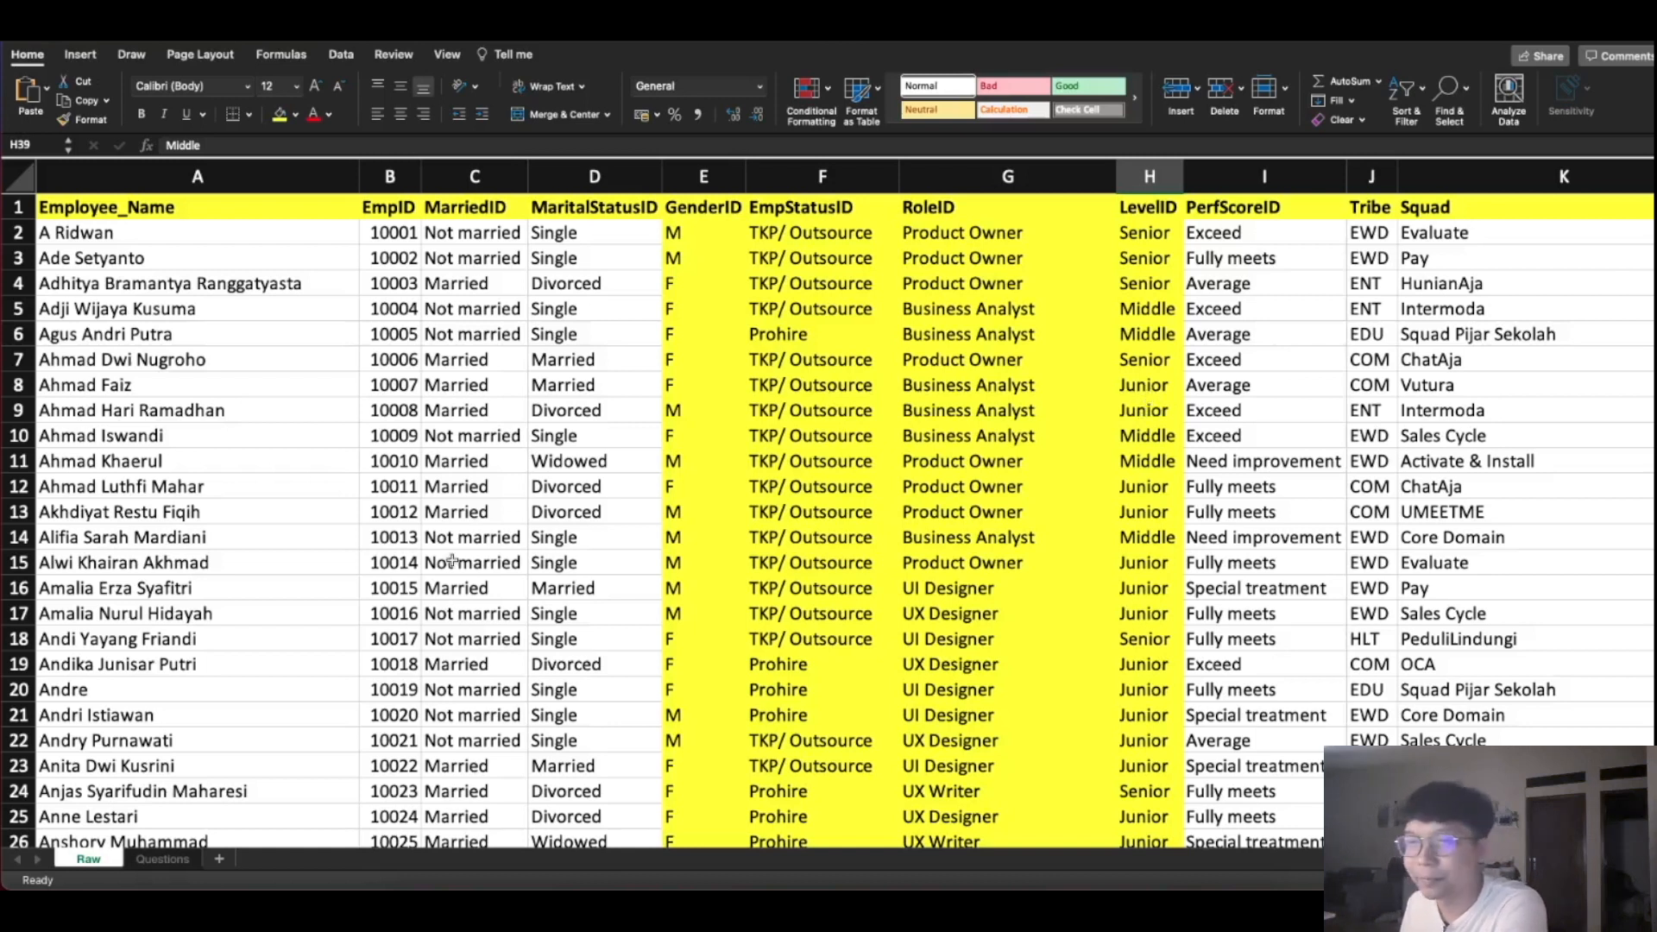
Create a PivotTable from all columns of the Raw sheet on a new worksheet and activate it to show its field list
{"action": "left_click", "coordinate": [277, 689]}
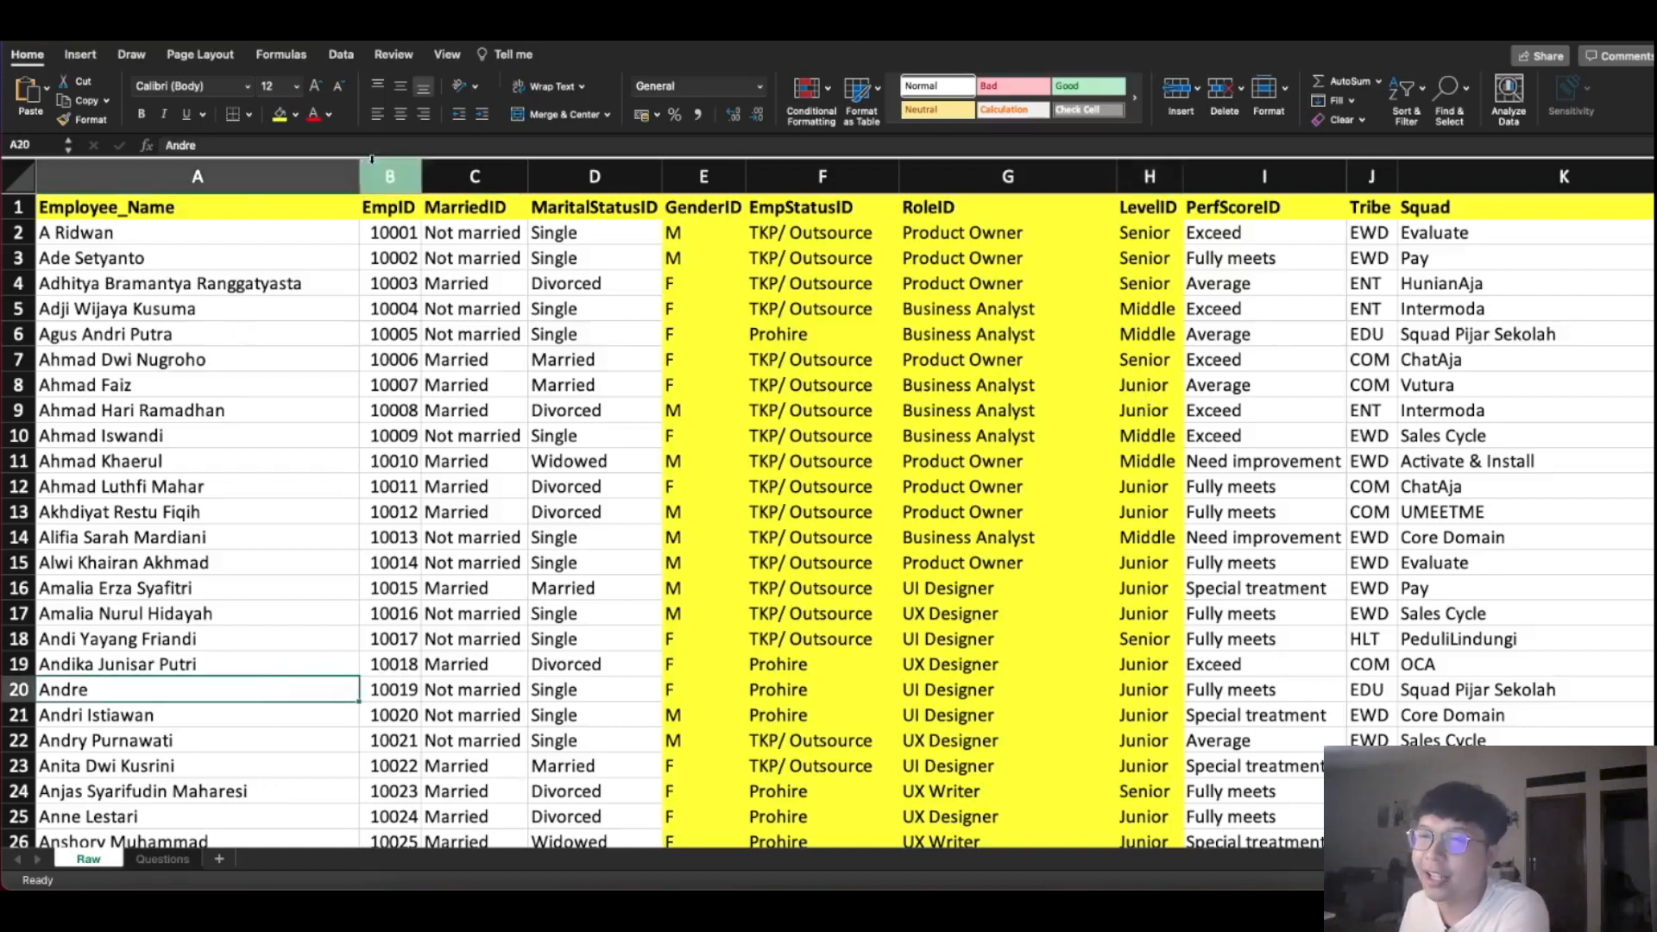
{"action": "left_click", "coordinate": [20, 170]}
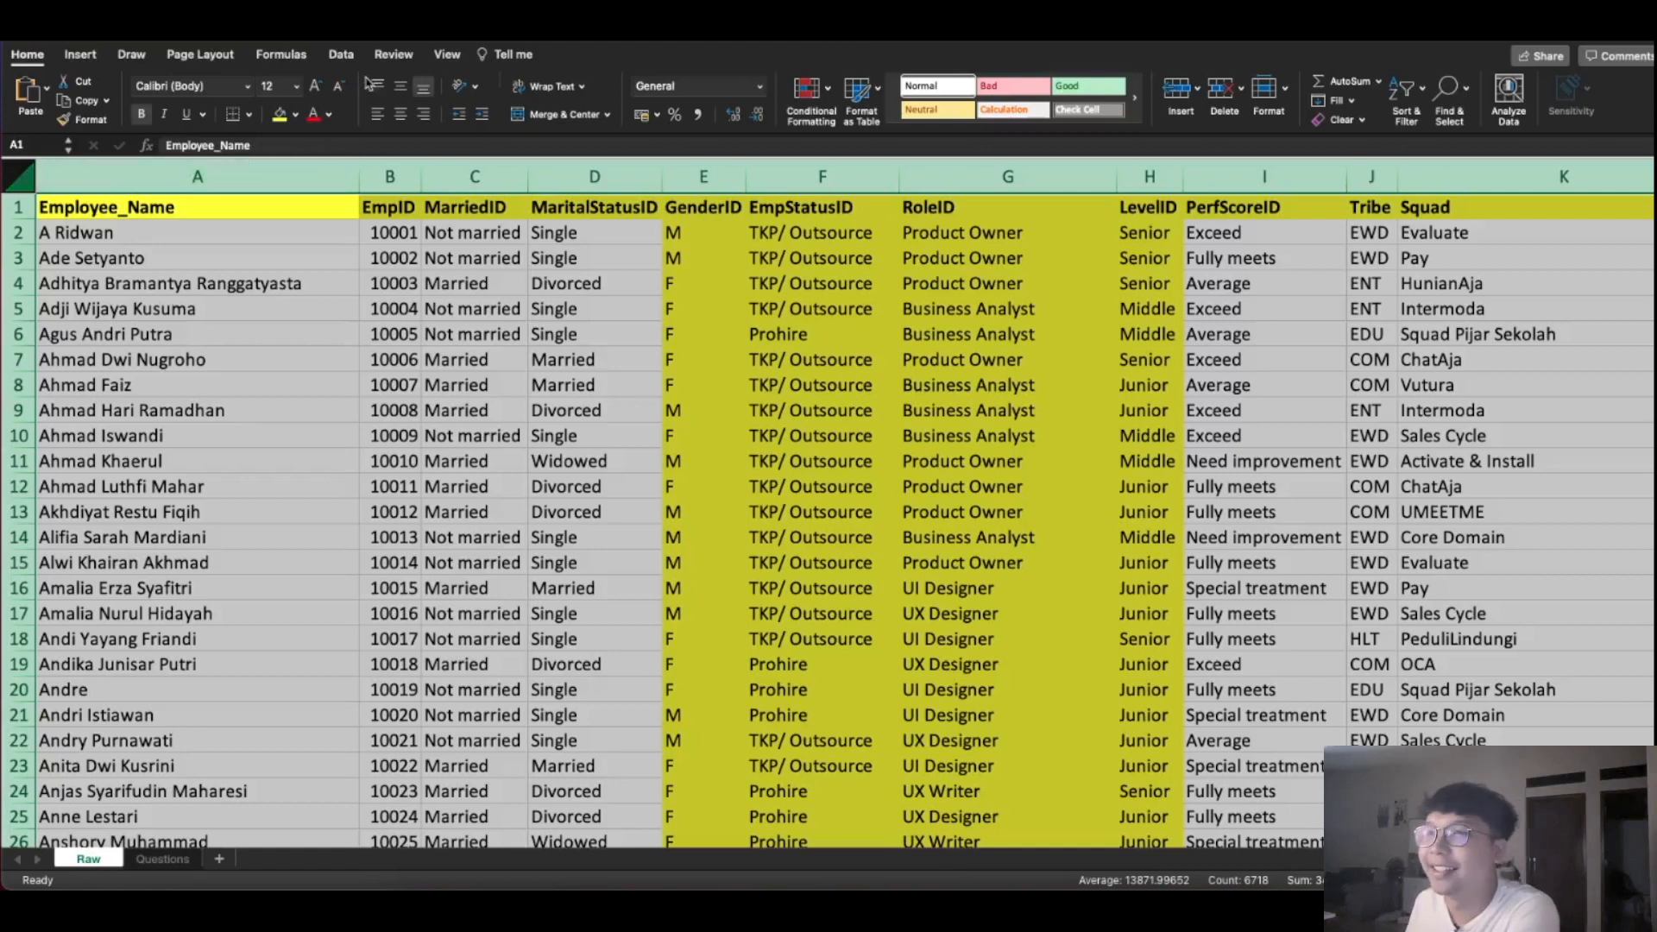
{"action": "left_click", "coordinate": [86, 62]}
{"action": "left_click", "coordinate": [33, 93]}
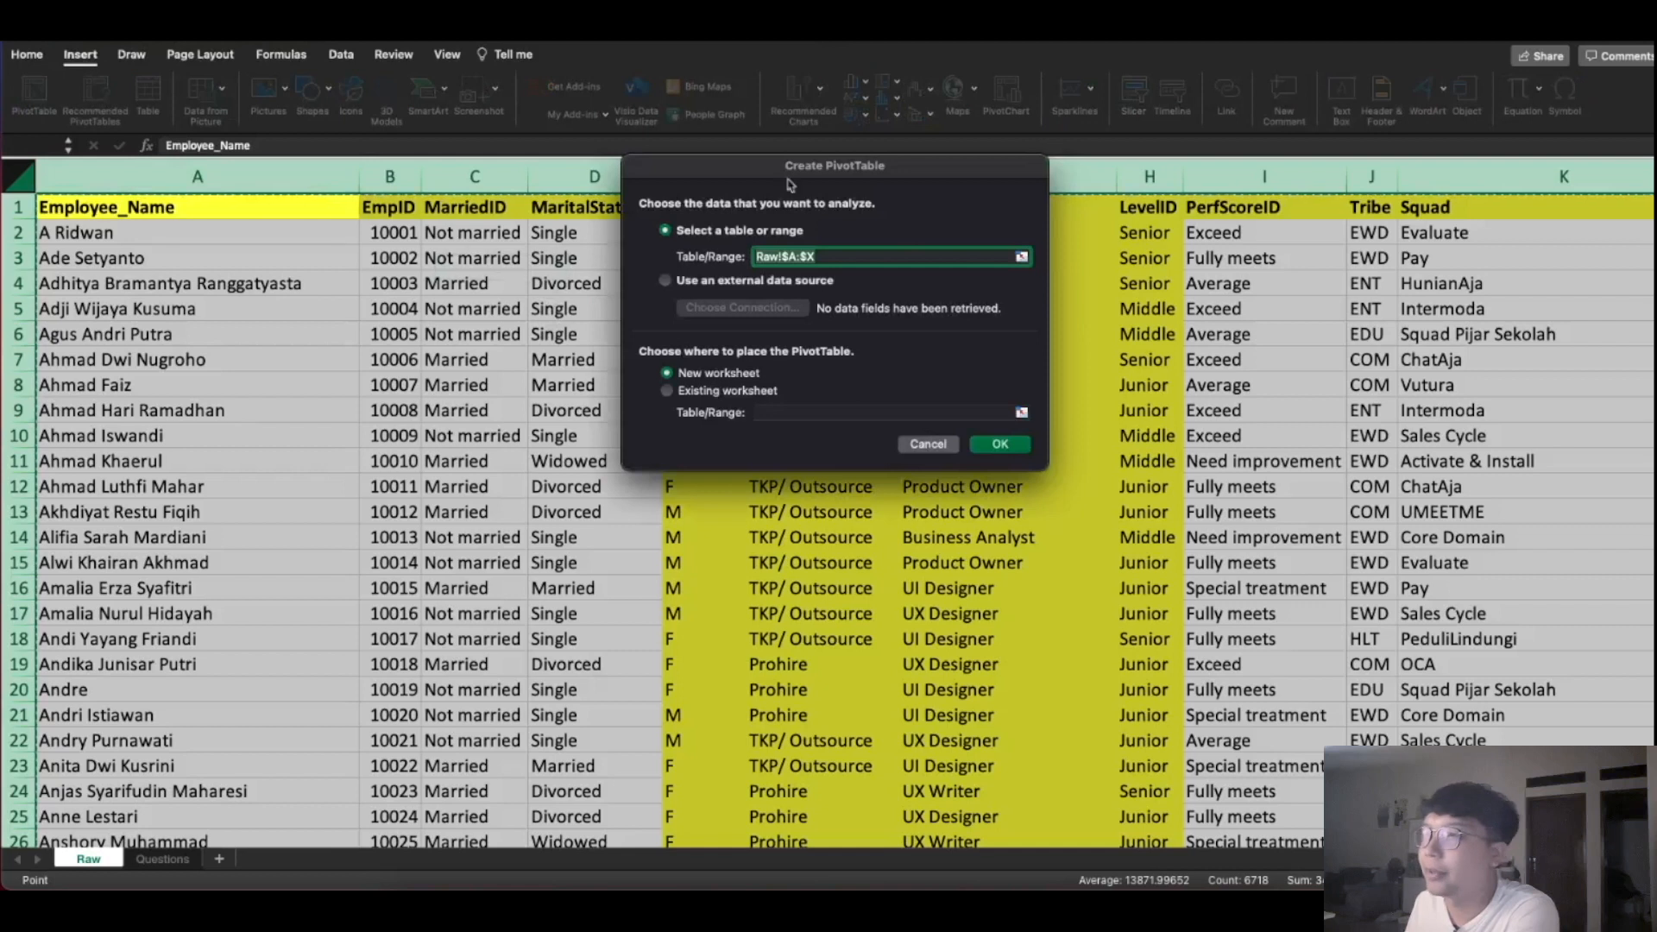
{"action": "left_click", "coordinate": [1000, 443]}
{"action": "left_click", "coordinate": [444, 465]}
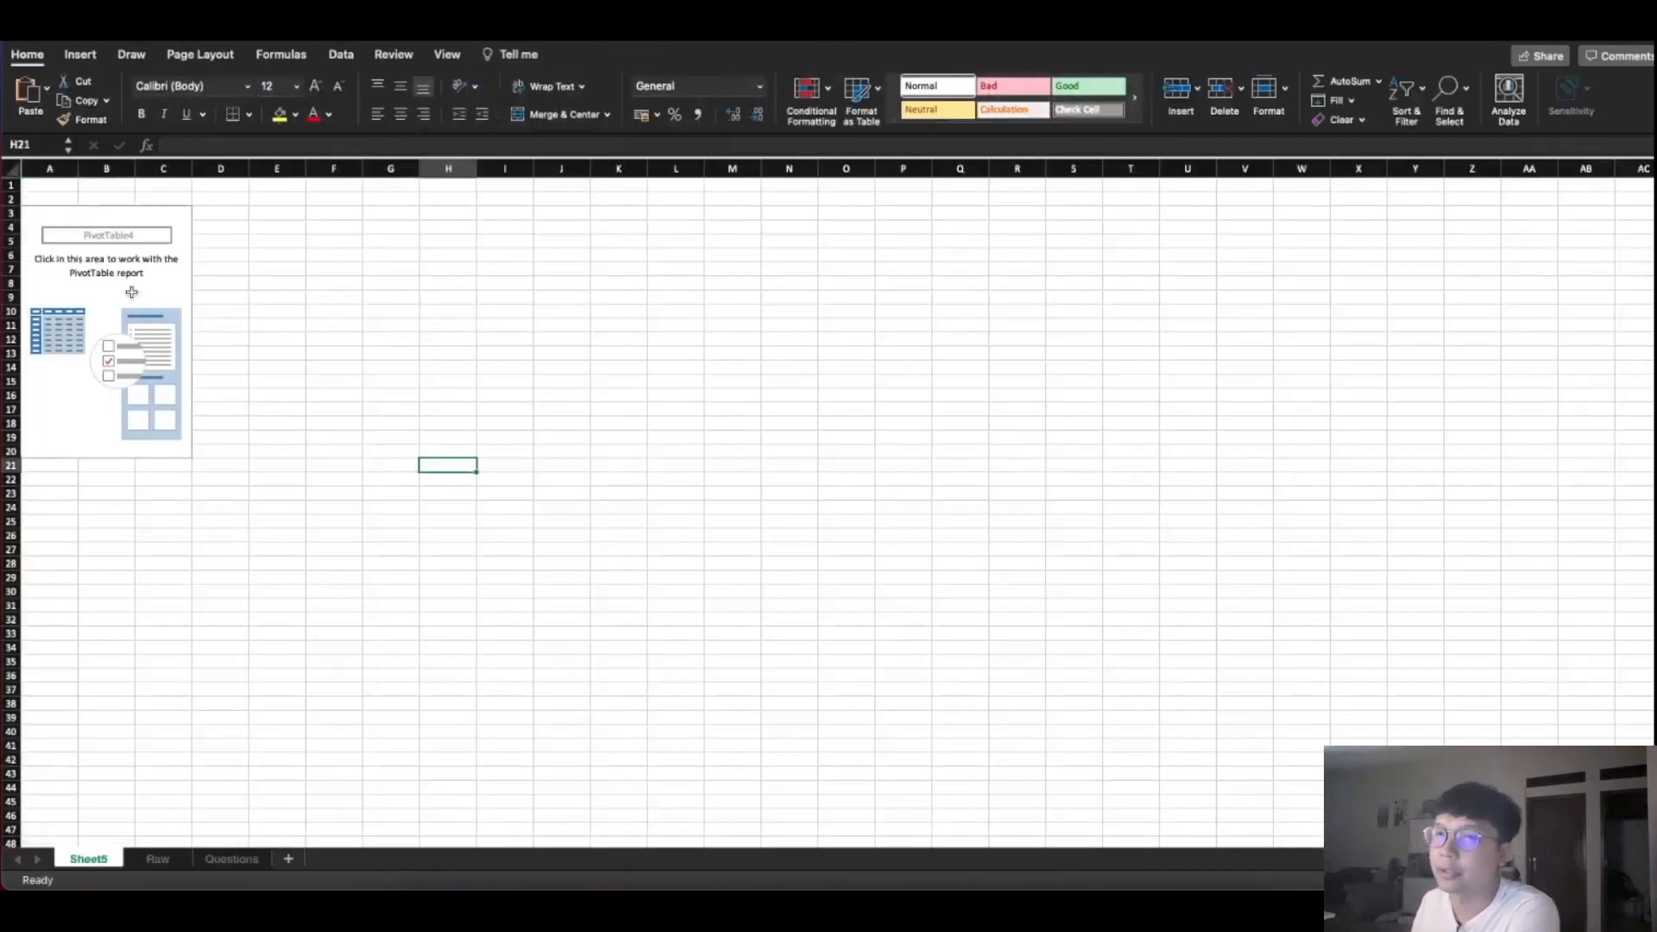
{"action": "left_click", "coordinate": [131, 293]}
{"action": "scroll", "coordinate": [704, 503], "scroll_direction": "up", "scroll_amount": 5}
{"action": "scroll", "coordinate": [704, 503], "scroll_direction": "down", "scroll_amount": 2}
{"action": "scroll", "coordinate": [671, 641], "scroll_direction": "up", "scroll_amount": 1}
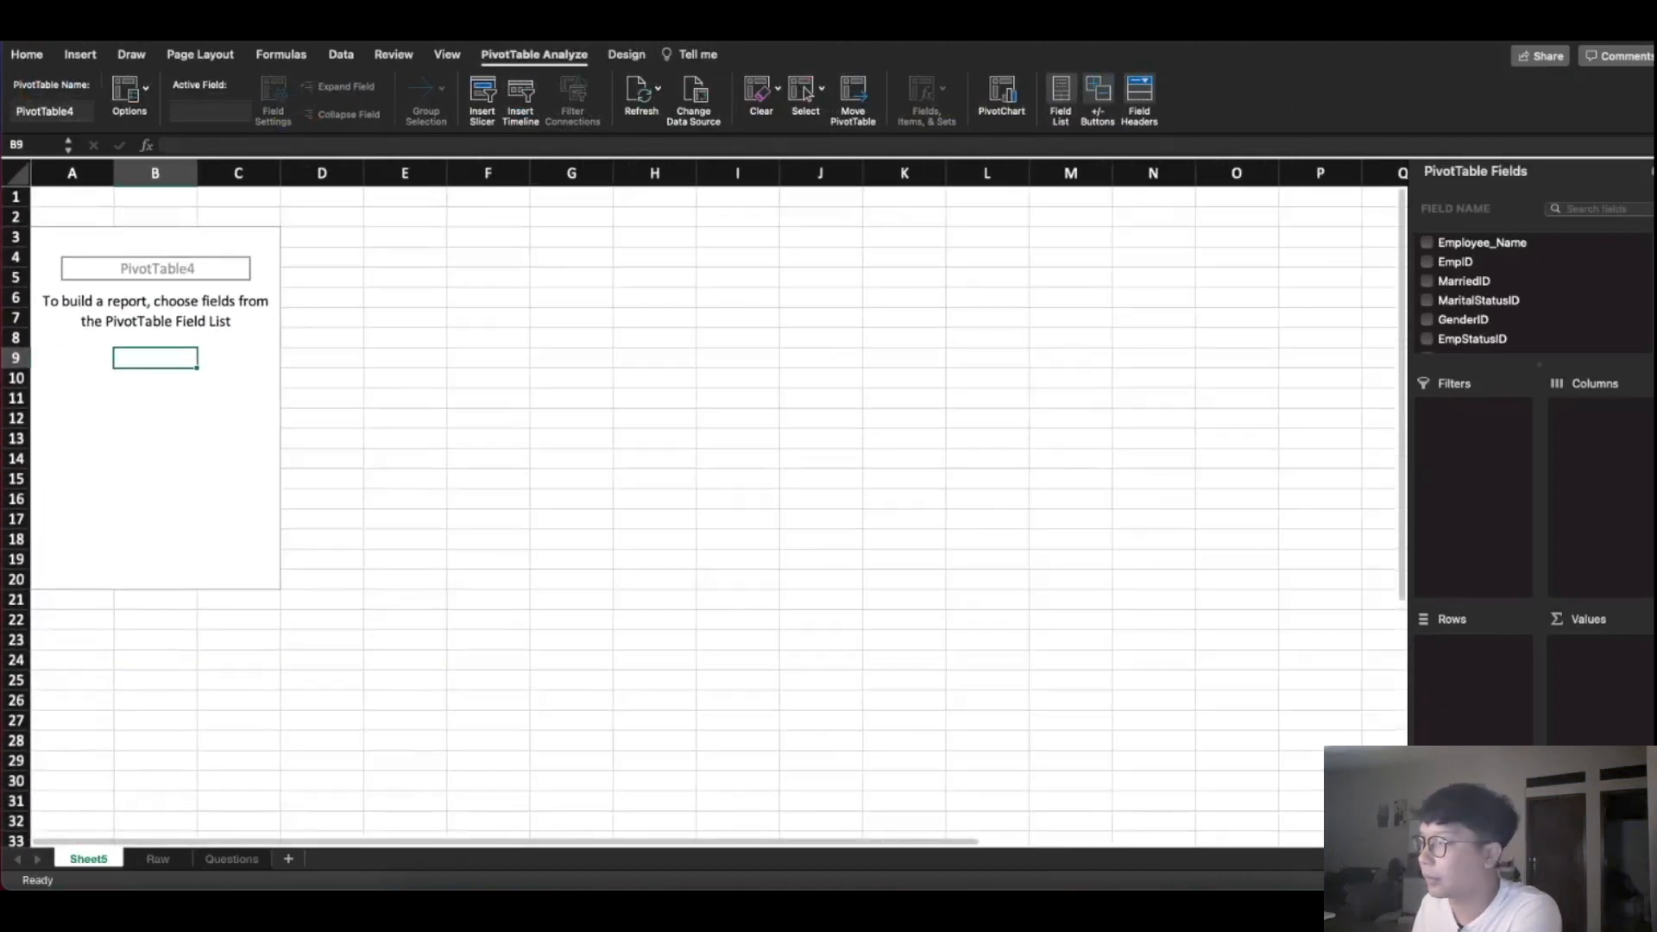
{"action": "scroll", "coordinate": [704, 503], "scroll_direction": "up", "scroll_amount": 1}
Rename the new PivotTable worksheet as Tallent Profile
{"action": "double_click", "coordinate": [83, 858]}
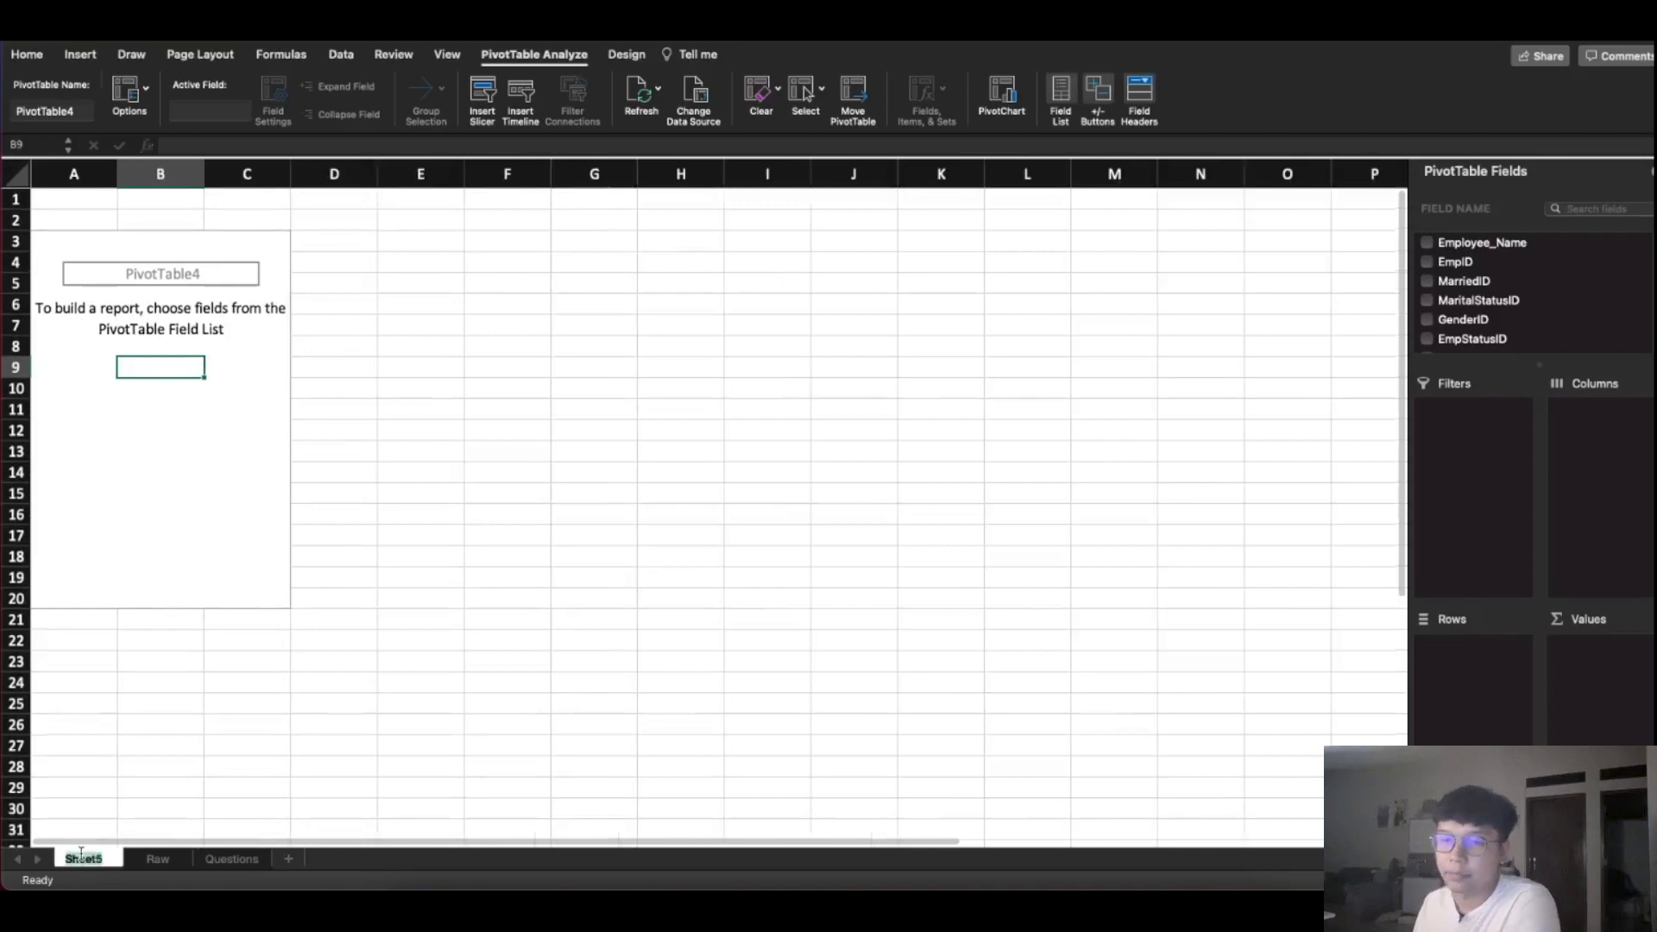
{"action": "type", "text": "Tabel"}
{"action": "type", "text": "t Profile"}
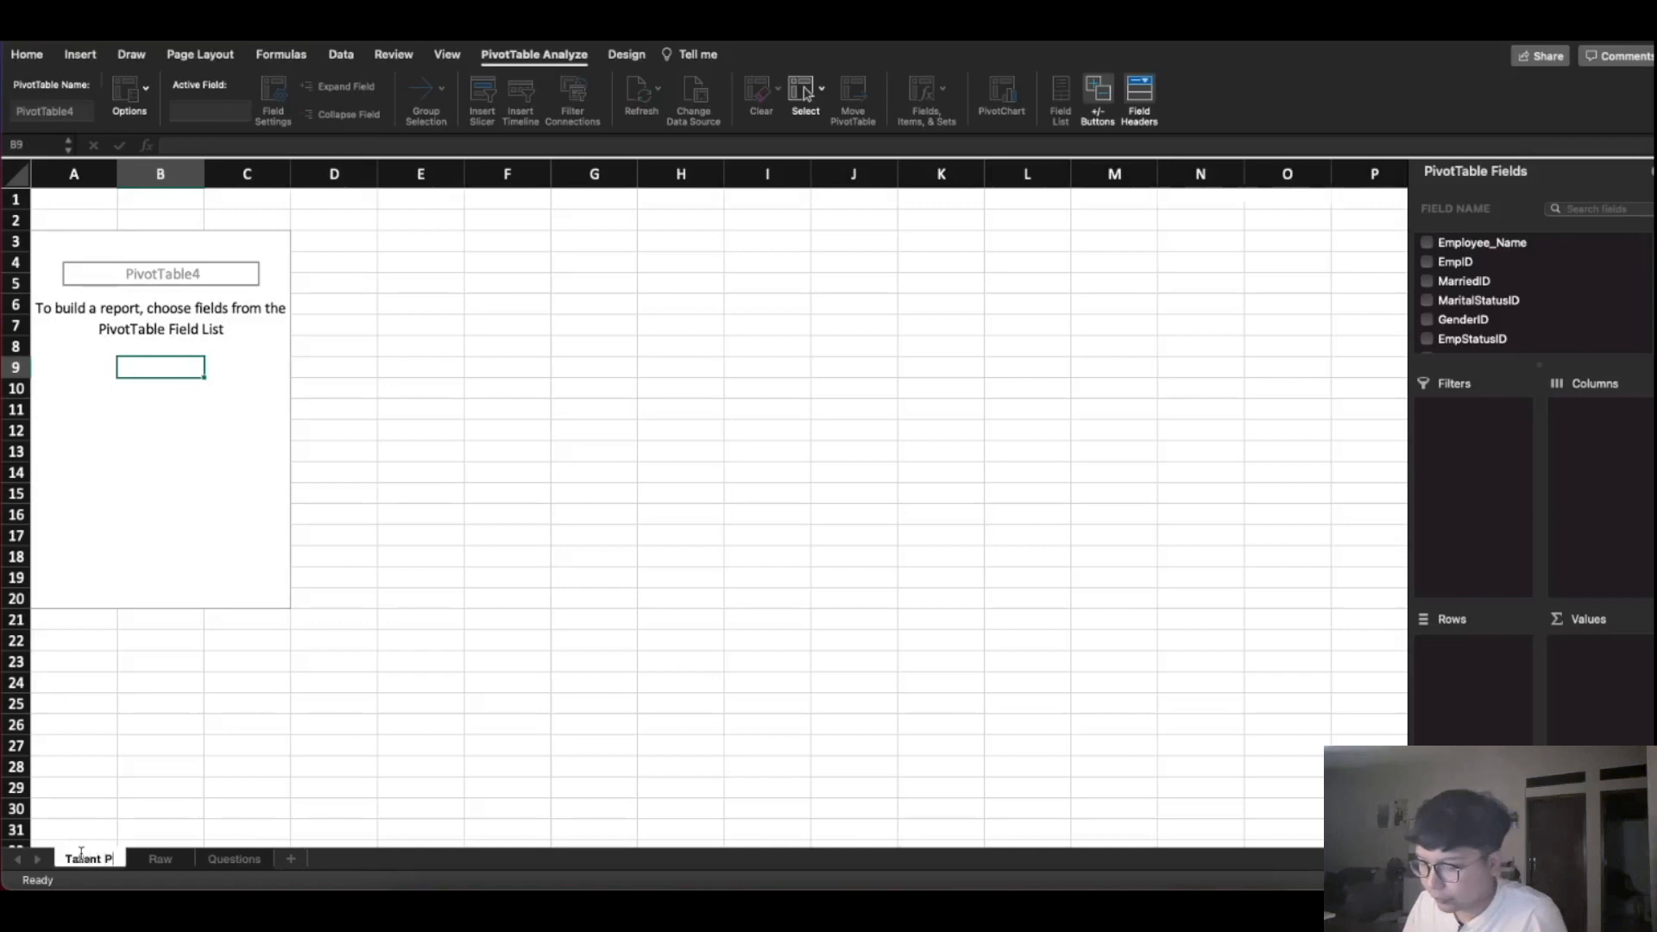
{"action": "left_click", "coordinate": [103, 808]}
{"action": "left_click", "coordinate": [179, 500]}
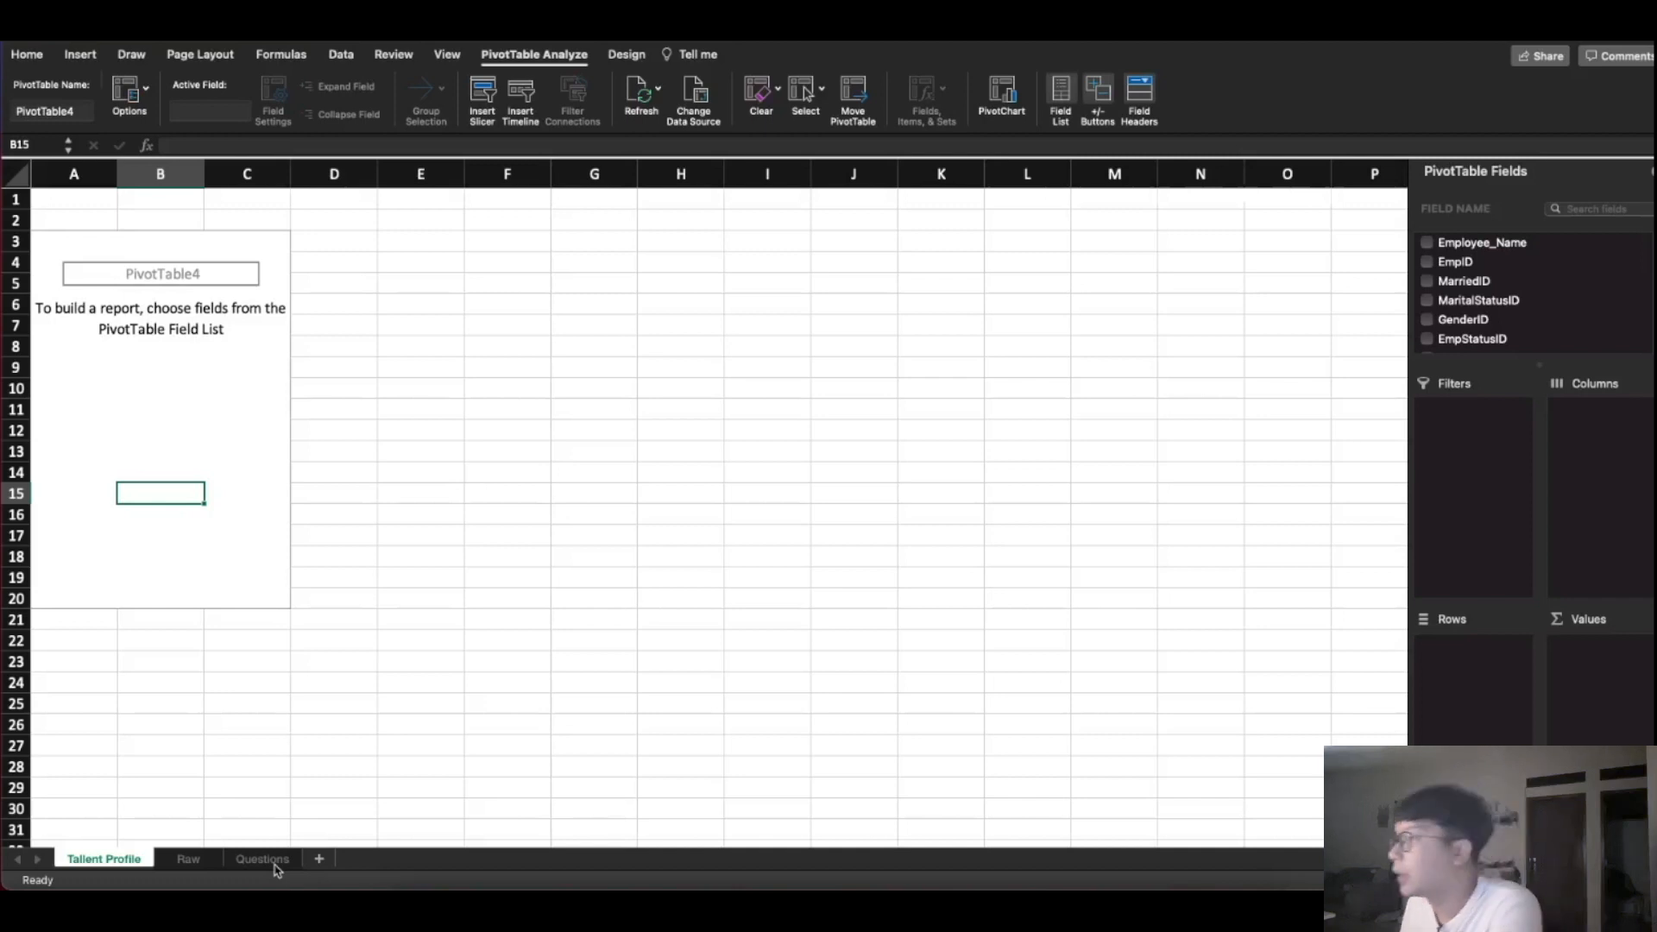
Look through the available PivotTable fields and add RoleID as the row field
{"action": "scroll", "coordinate": [1492, 312], "scroll_direction": "down", "scroll_amount": 3}
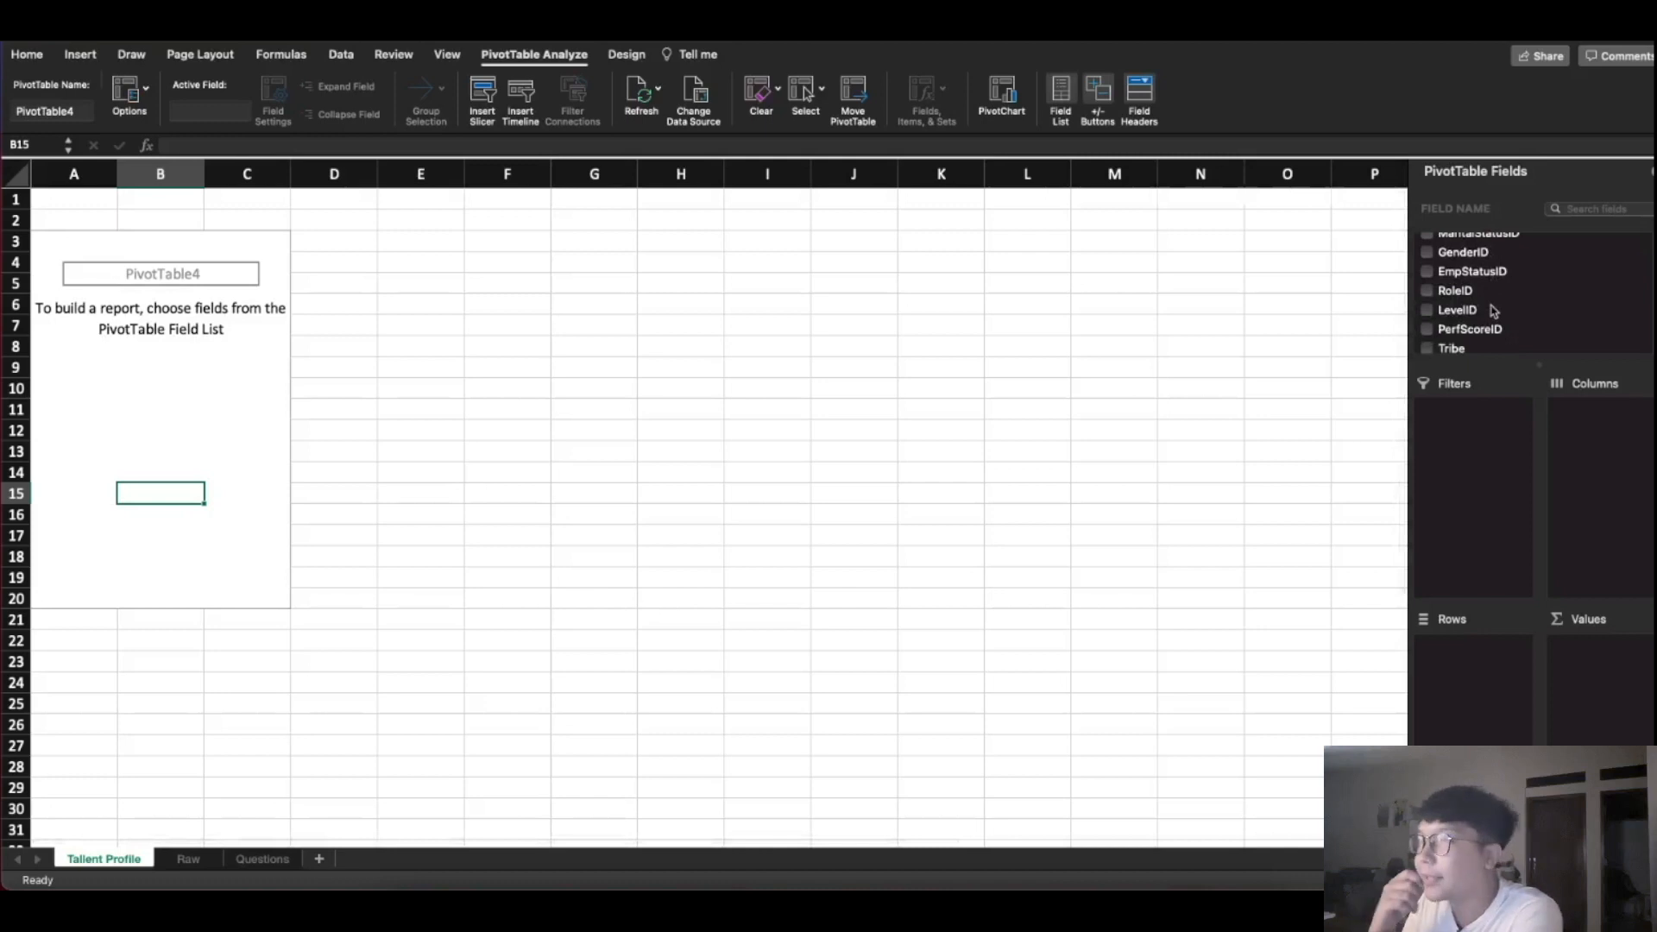
{"action": "scroll", "coordinate": [1502, 311], "scroll_direction": "down", "scroll_amount": 3}
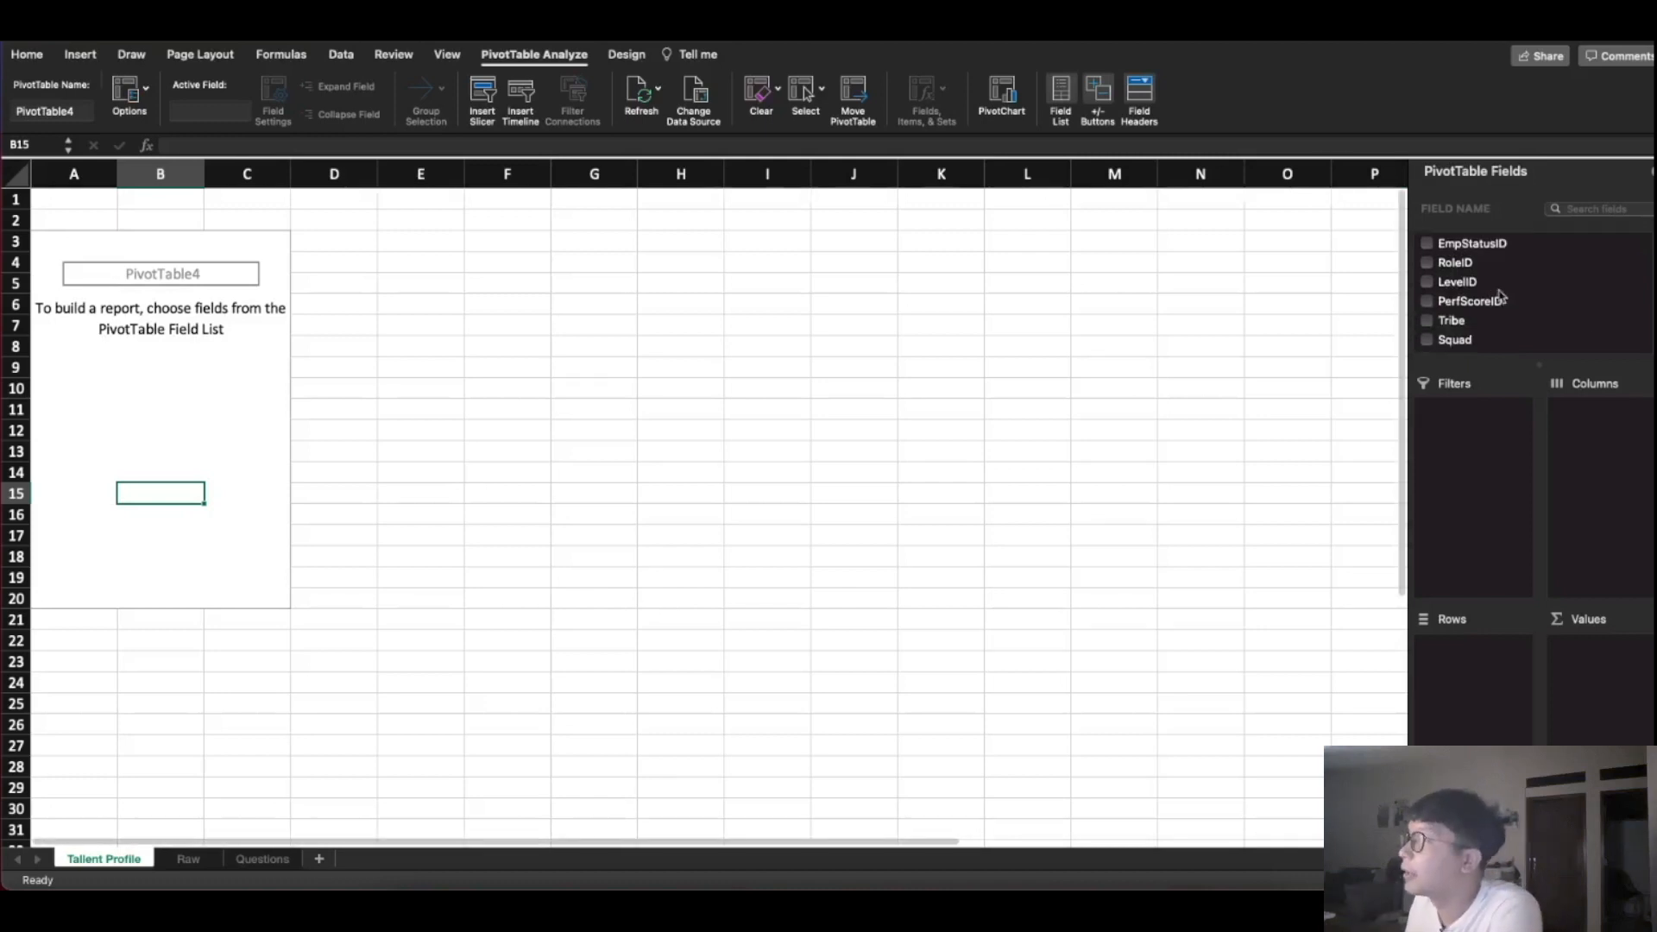
{"action": "scroll", "coordinate": [1512, 309], "scroll_direction": "down", "scroll_amount": 8}
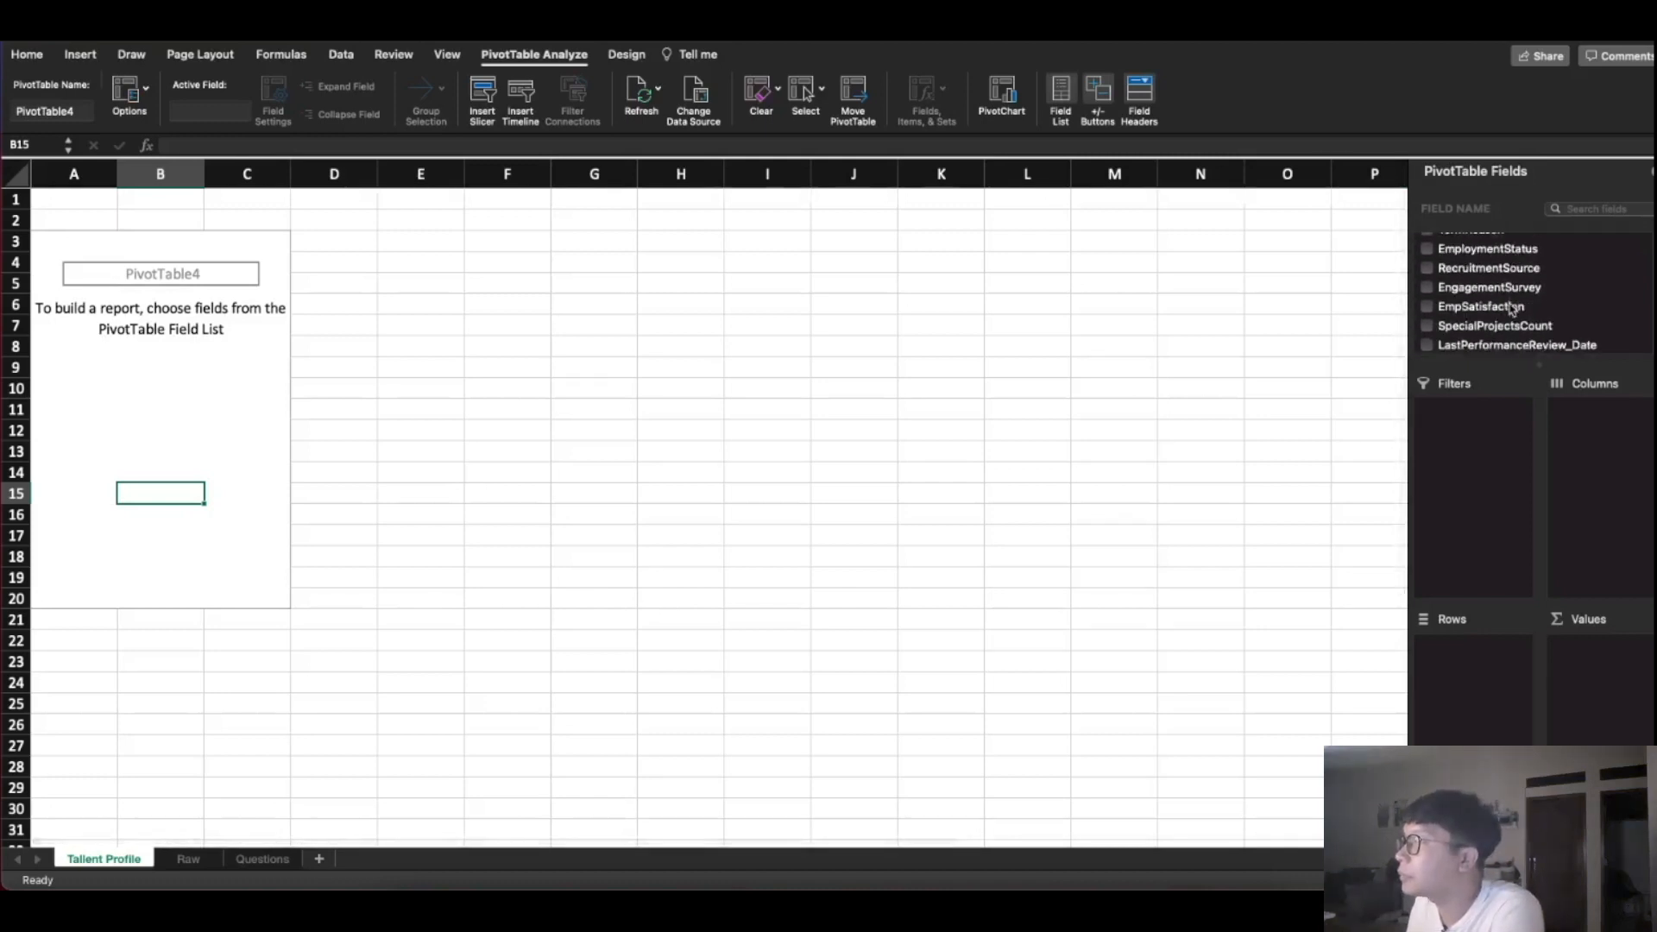
{"action": "scroll", "coordinate": [1512, 309], "scroll_direction": "up", "scroll_amount": 10}
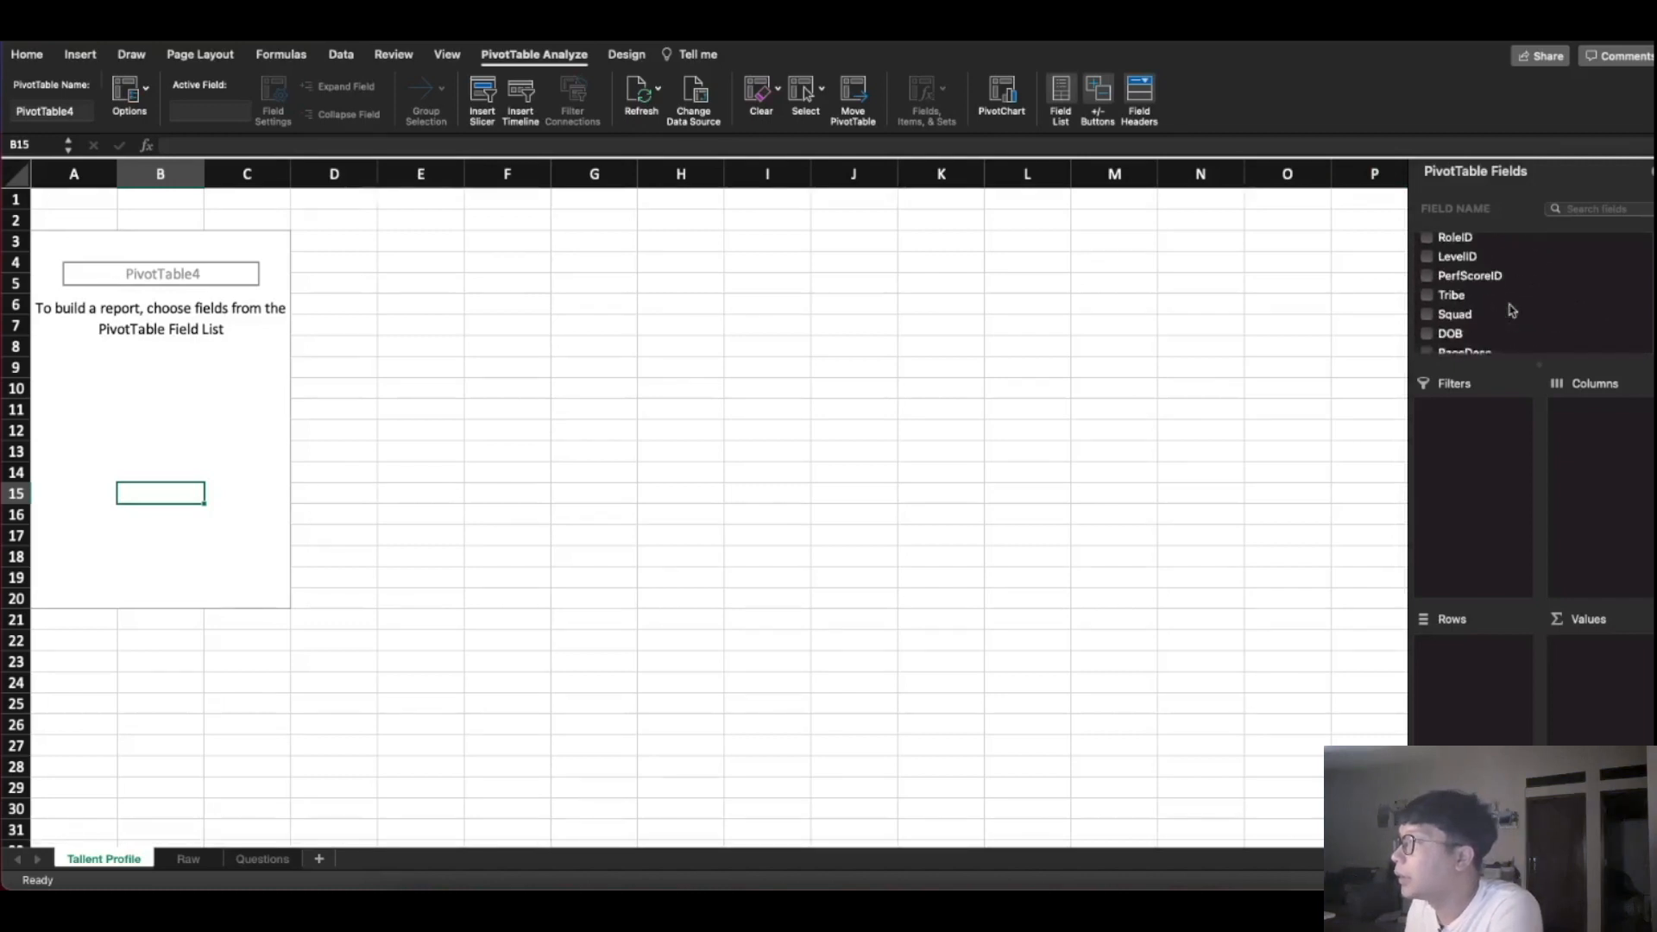
{"action": "left_click_drag", "start_coordinate": [1455, 255], "coordinate": [1488, 664]}
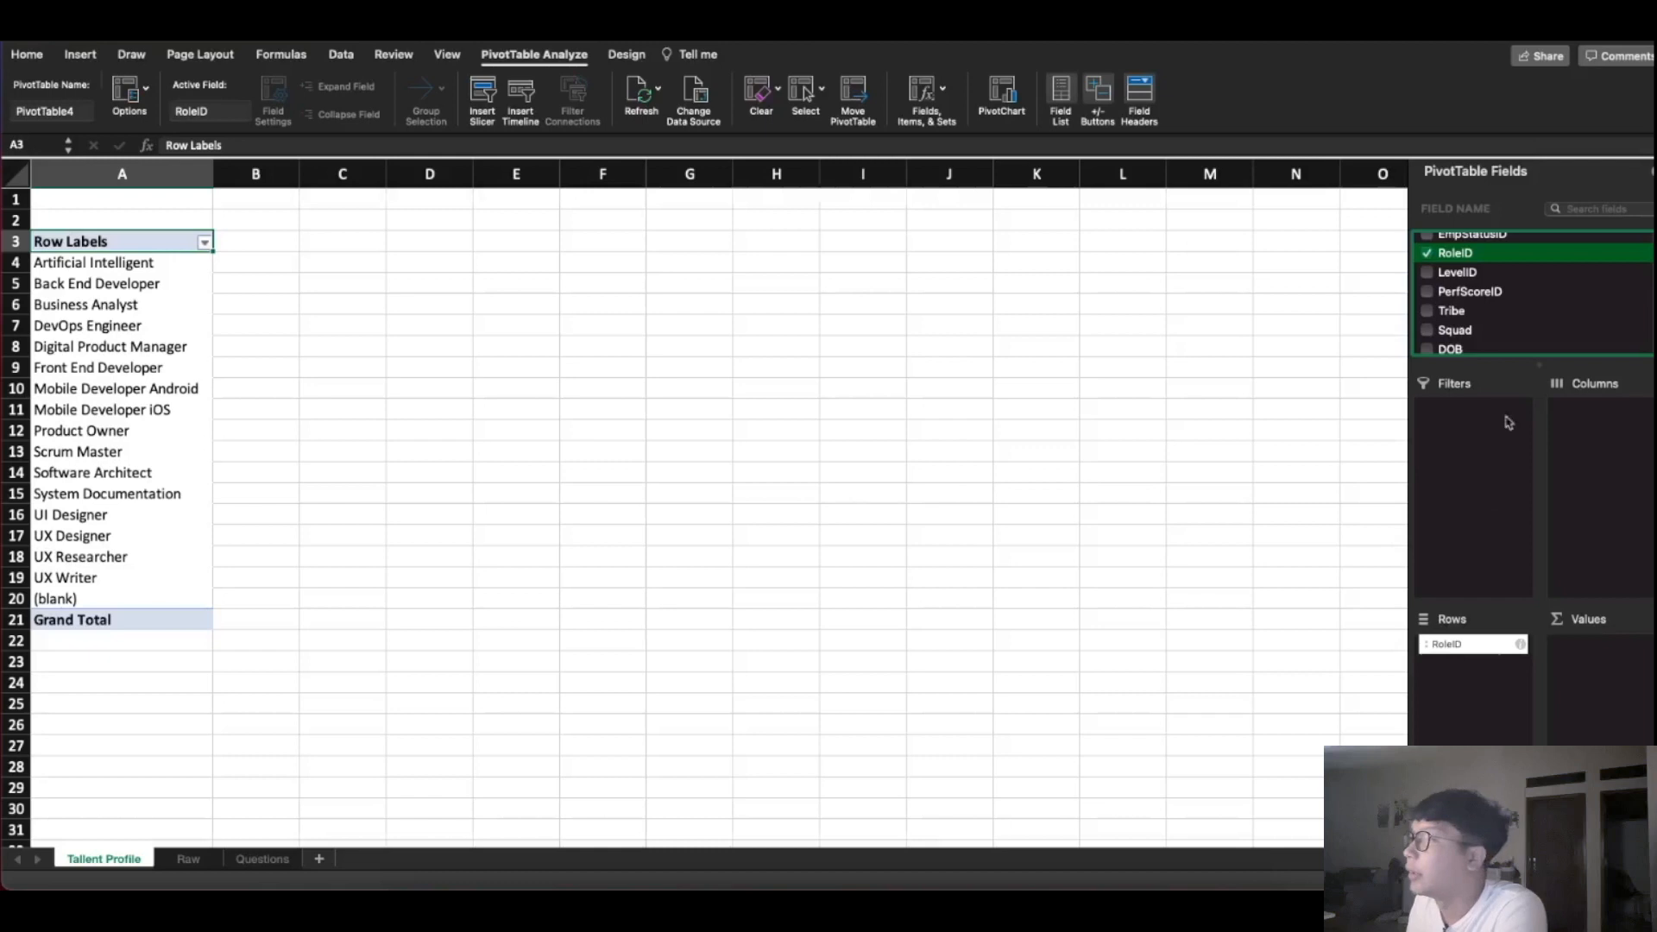
Add EmpID to the PivotTable as its value field
{"action": "scroll", "coordinate": [1499, 354], "scroll_direction": "down", "scroll_amount": 3}
{"action": "scroll", "coordinate": [1485, 332], "scroll_direction": "up", "scroll_amount": 3}
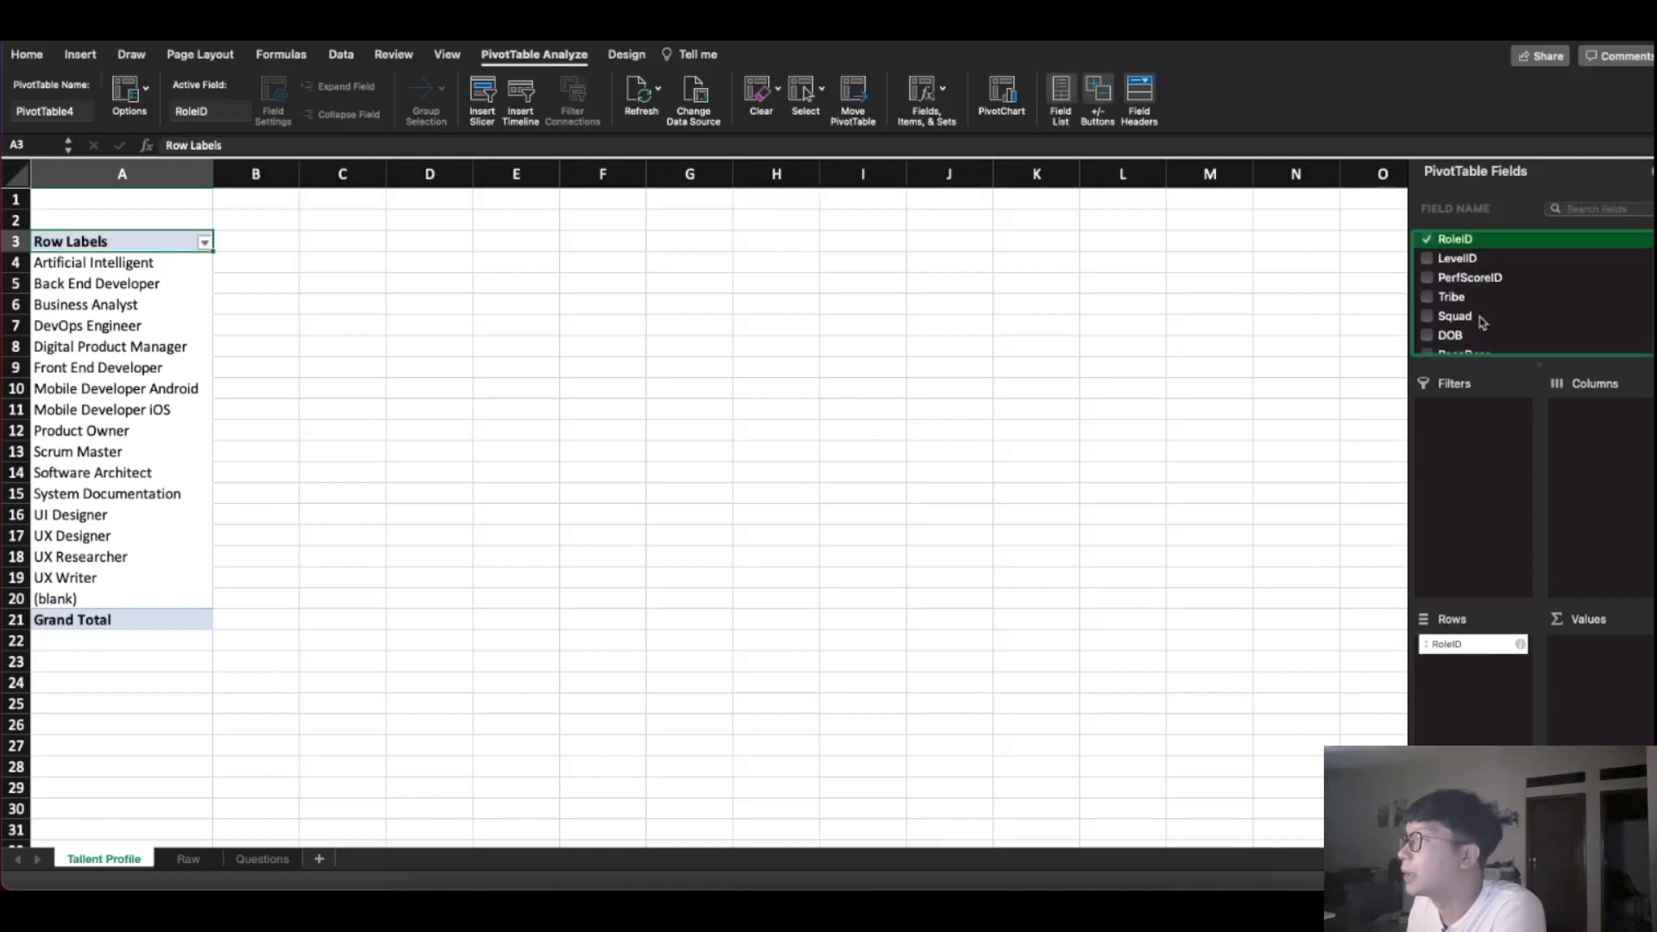
{"action": "scroll", "coordinate": [1482, 323], "scroll_direction": "up", "scroll_amount": 2}
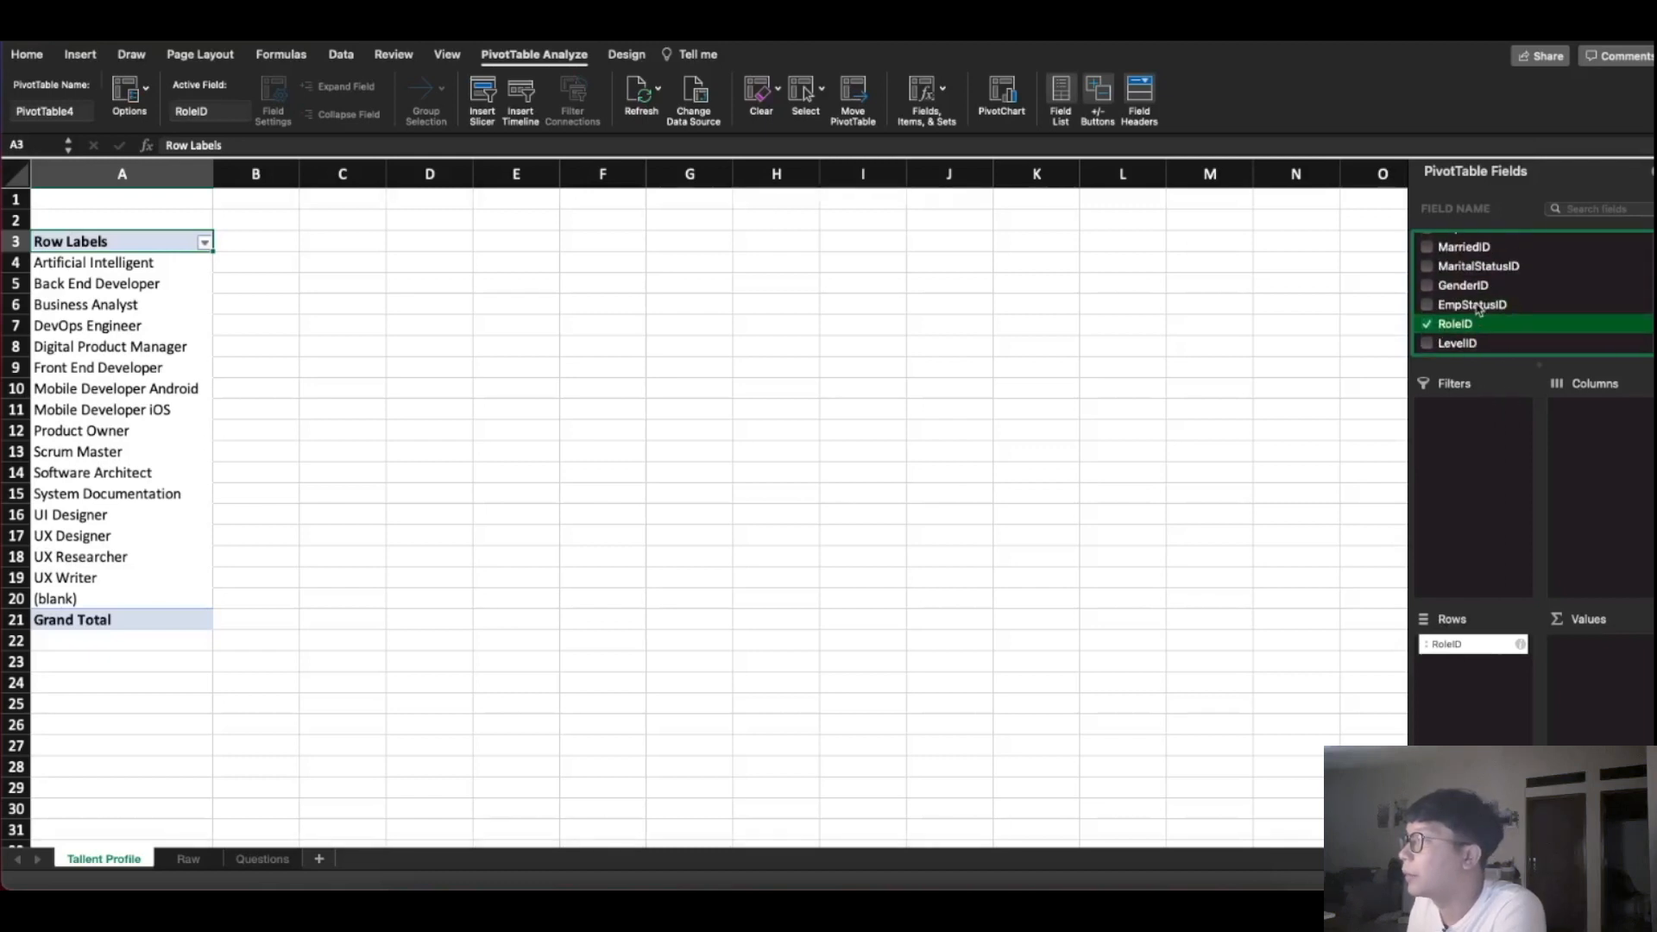
{"action": "scroll", "coordinate": [1477, 309], "scroll_direction": "up", "scroll_amount": 1}
{"action": "left_click_drag", "start_coordinate": [1456, 267], "coordinate": [1600, 706]}
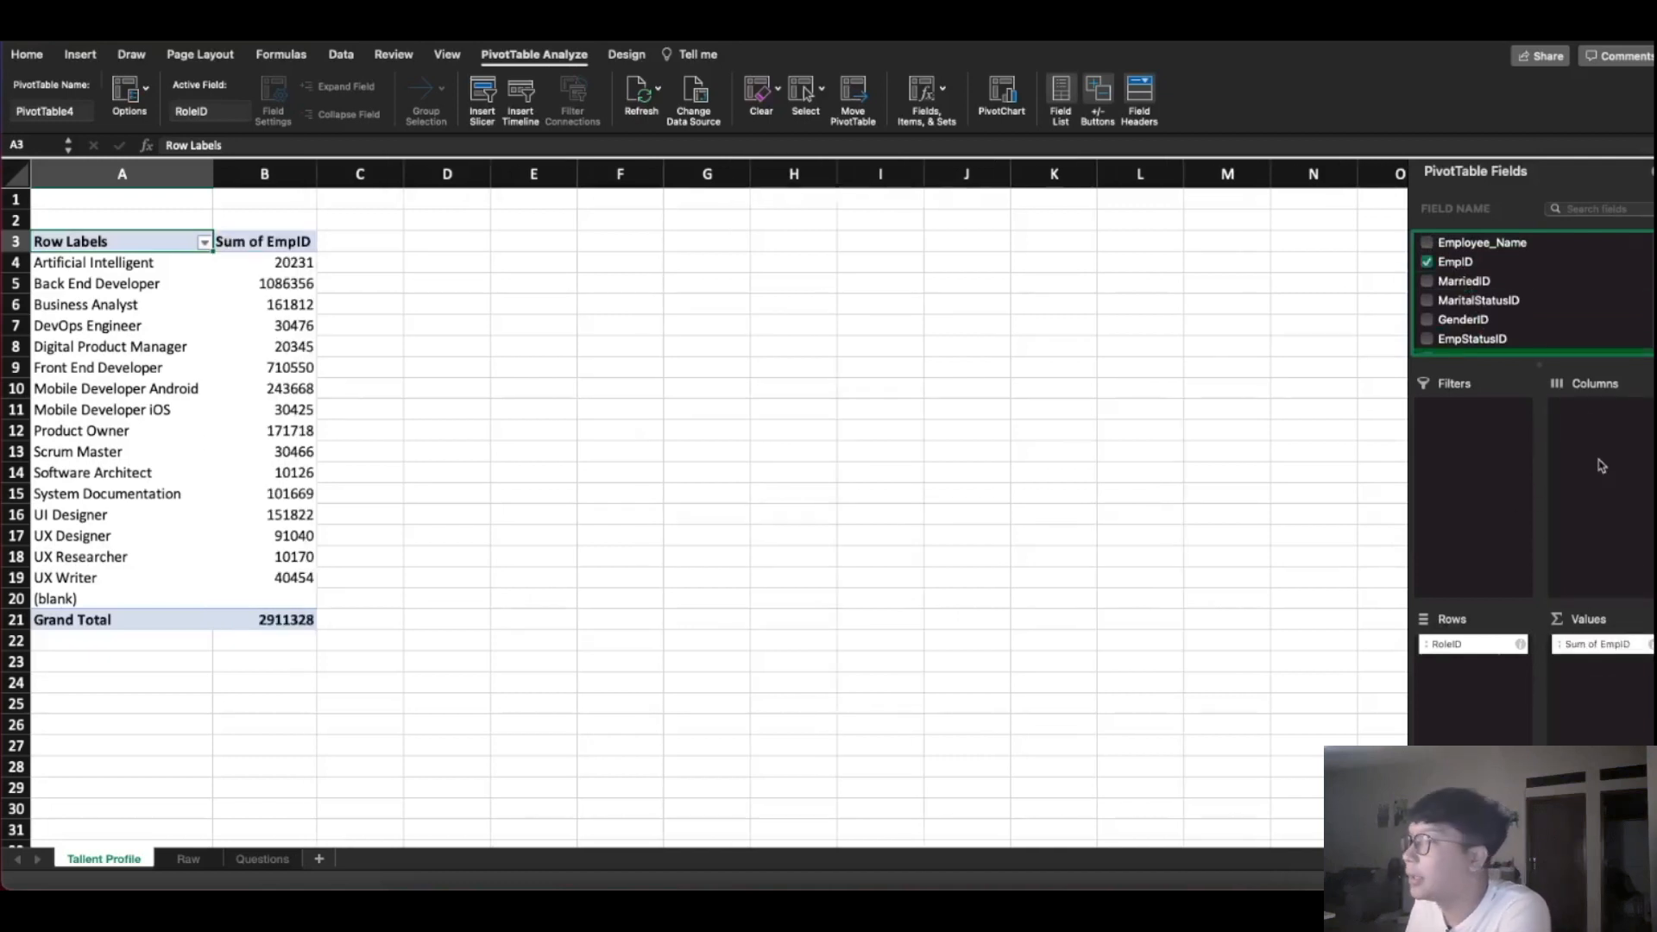
Change the EmpID value field to summarize by Count
{"action": "left_click", "coordinate": [1584, 647]}
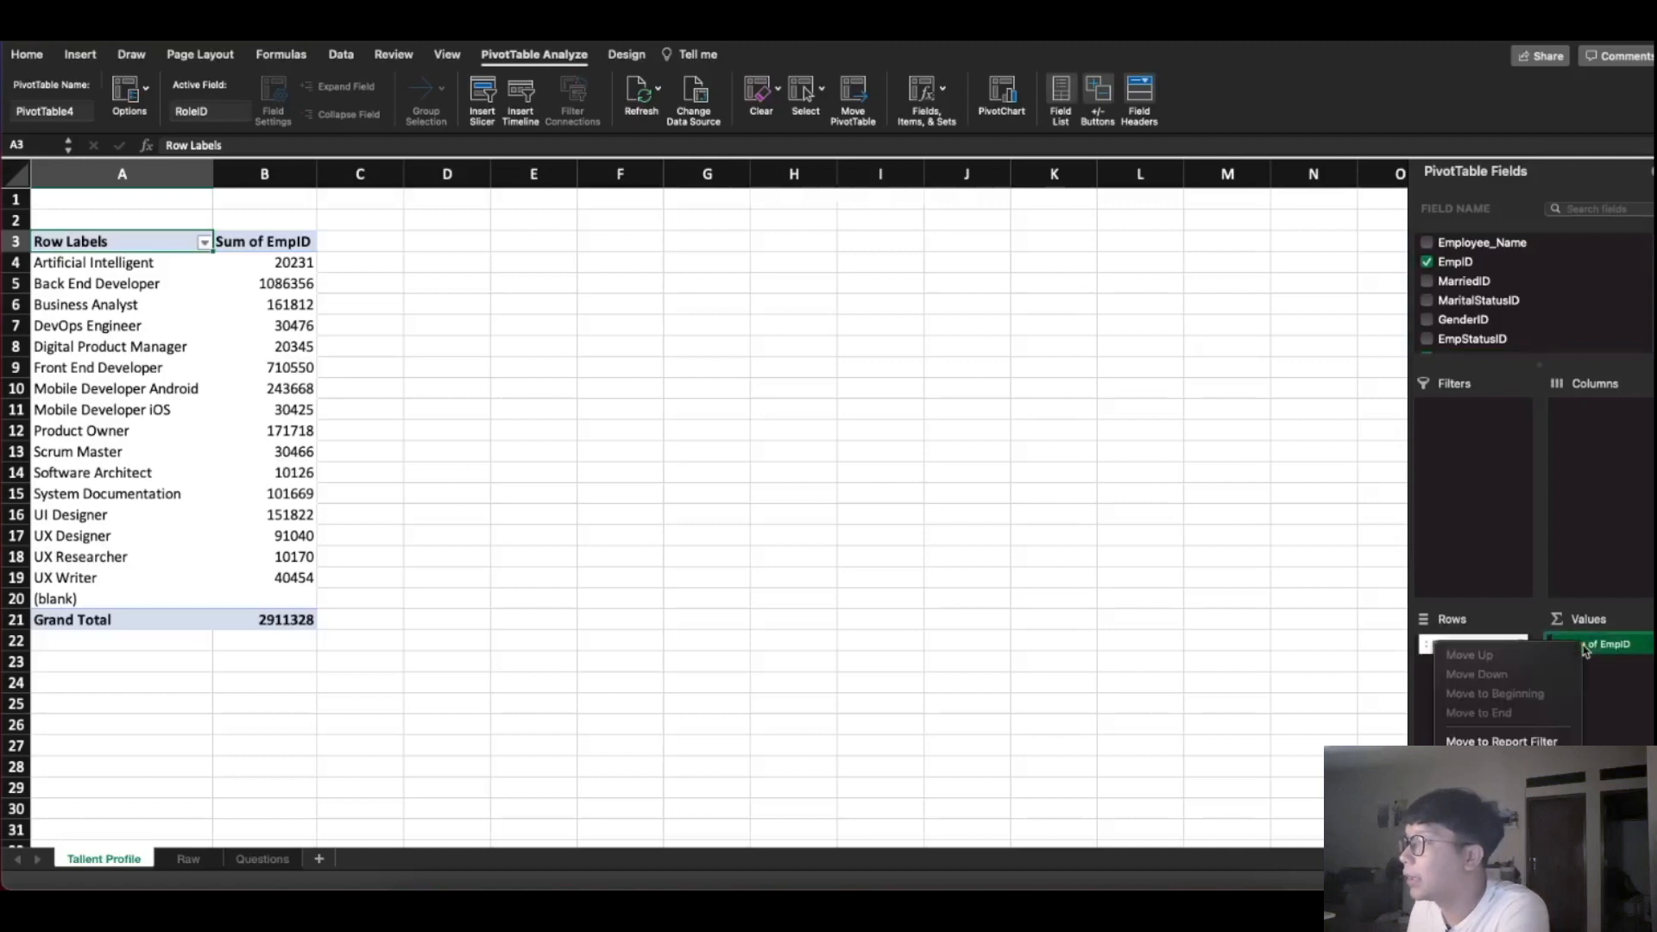
{"action": "left_click", "coordinate": [1481, 856]}
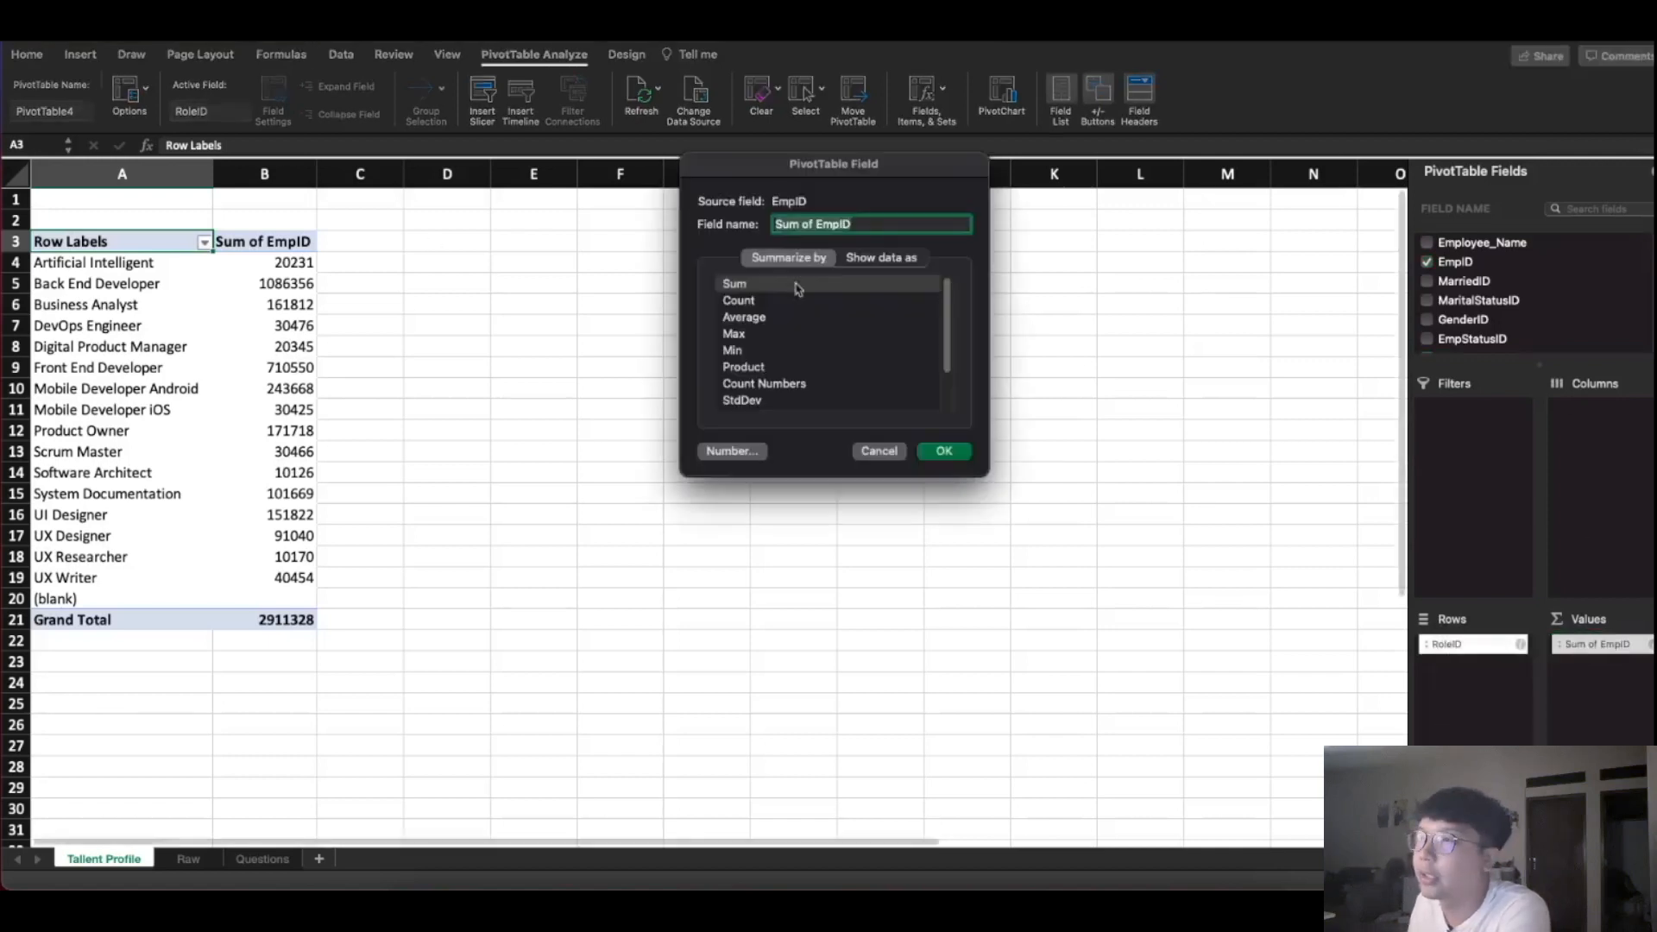
{"action": "left_click", "coordinate": [743, 301]}
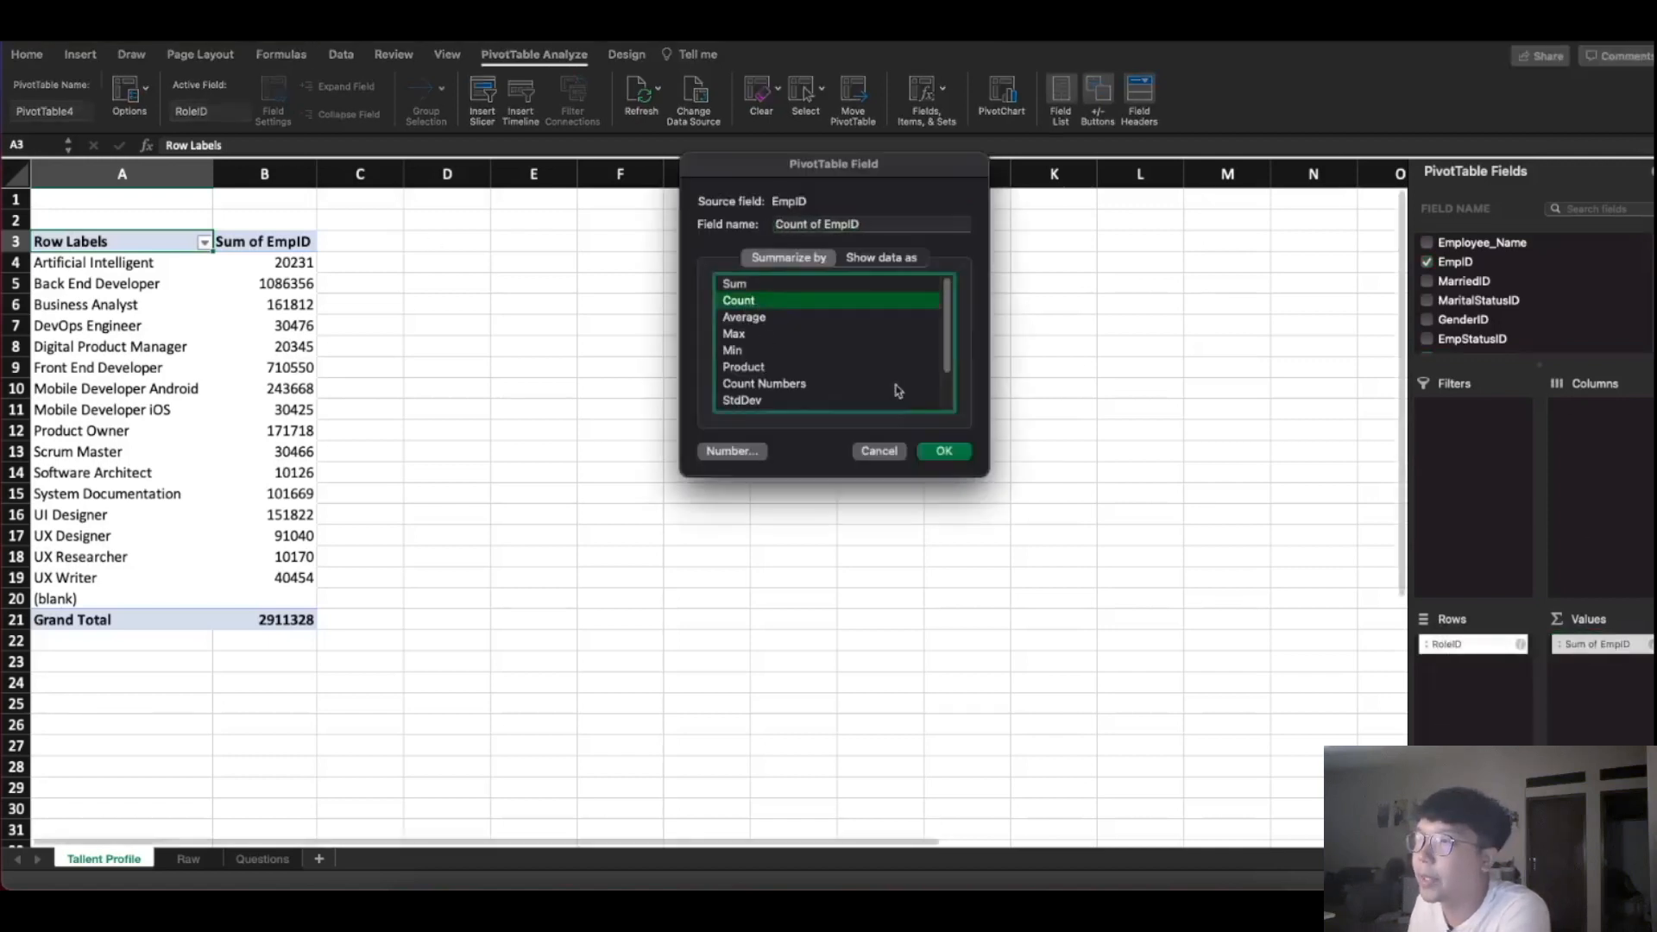
{"action": "left_click", "coordinate": [944, 452]}
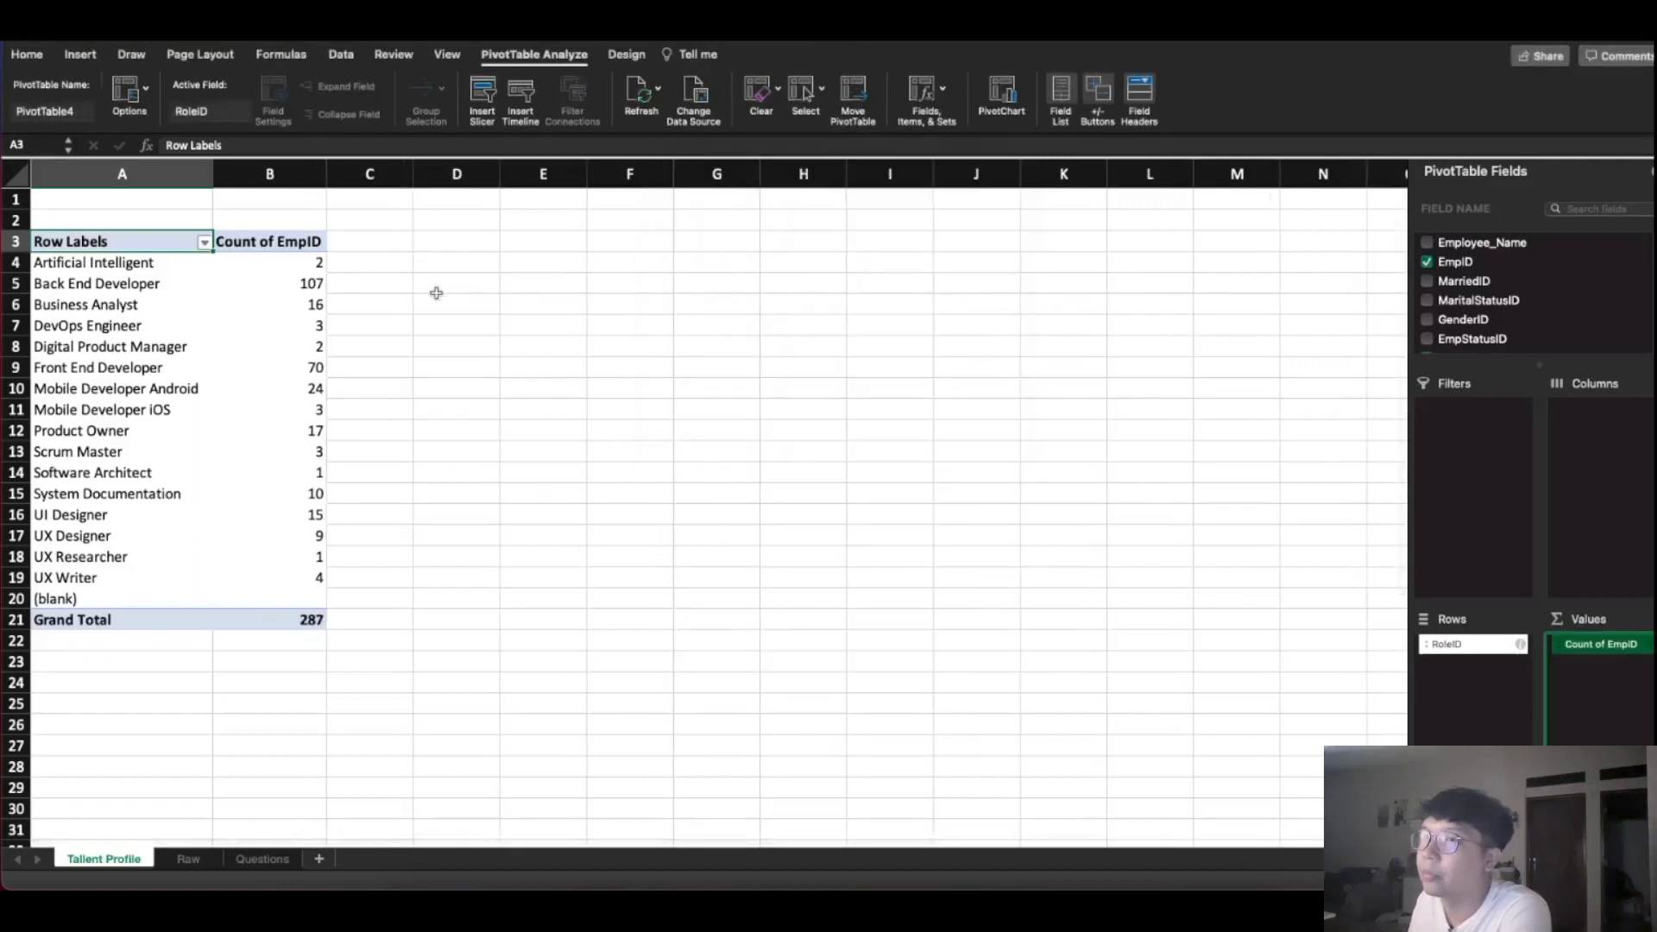
{"action": "left_click", "coordinate": [143, 283]}
{"action": "left_click", "coordinate": [230, 389]}
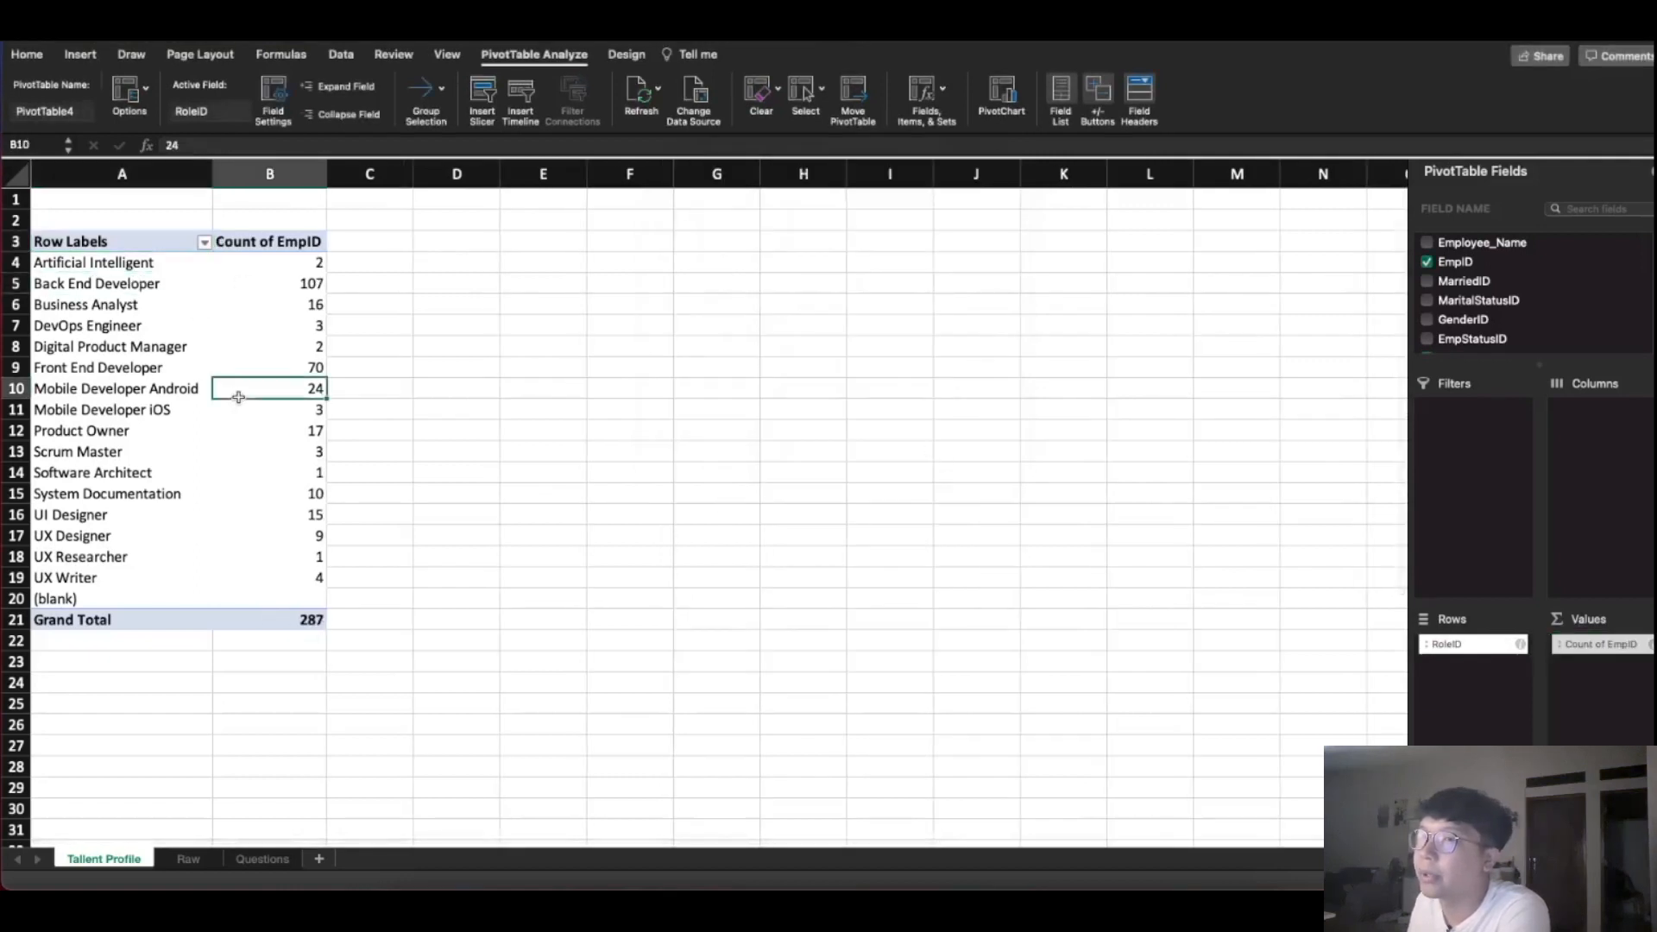
{"action": "left_click", "coordinate": [138, 433]}
{"action": "left_click", "coordinate": [107, 303]}
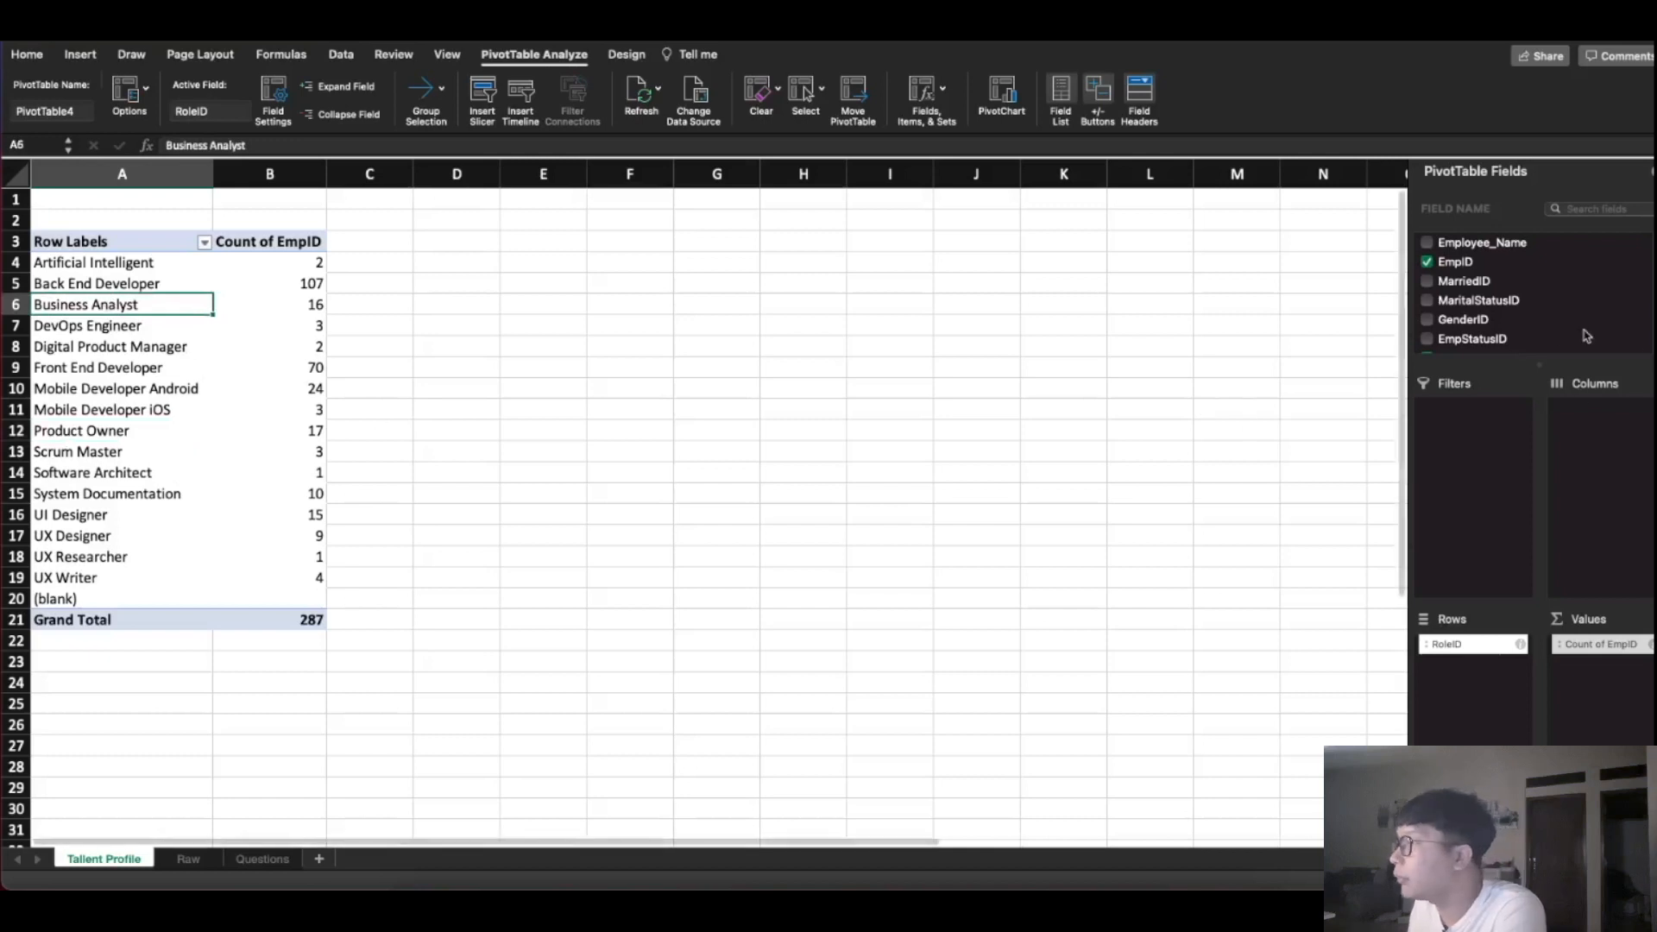
Add EmploymentStatus to the PivotTable as a report filter
{"action": "scroll", "coordinate": [1493, 333], "scroll_direction": "down", "scroll_amount": 3}
{"action": "scroll", "coordinate": [1496, 324], "scroll_direction": "down", "scroll_amount": 5}
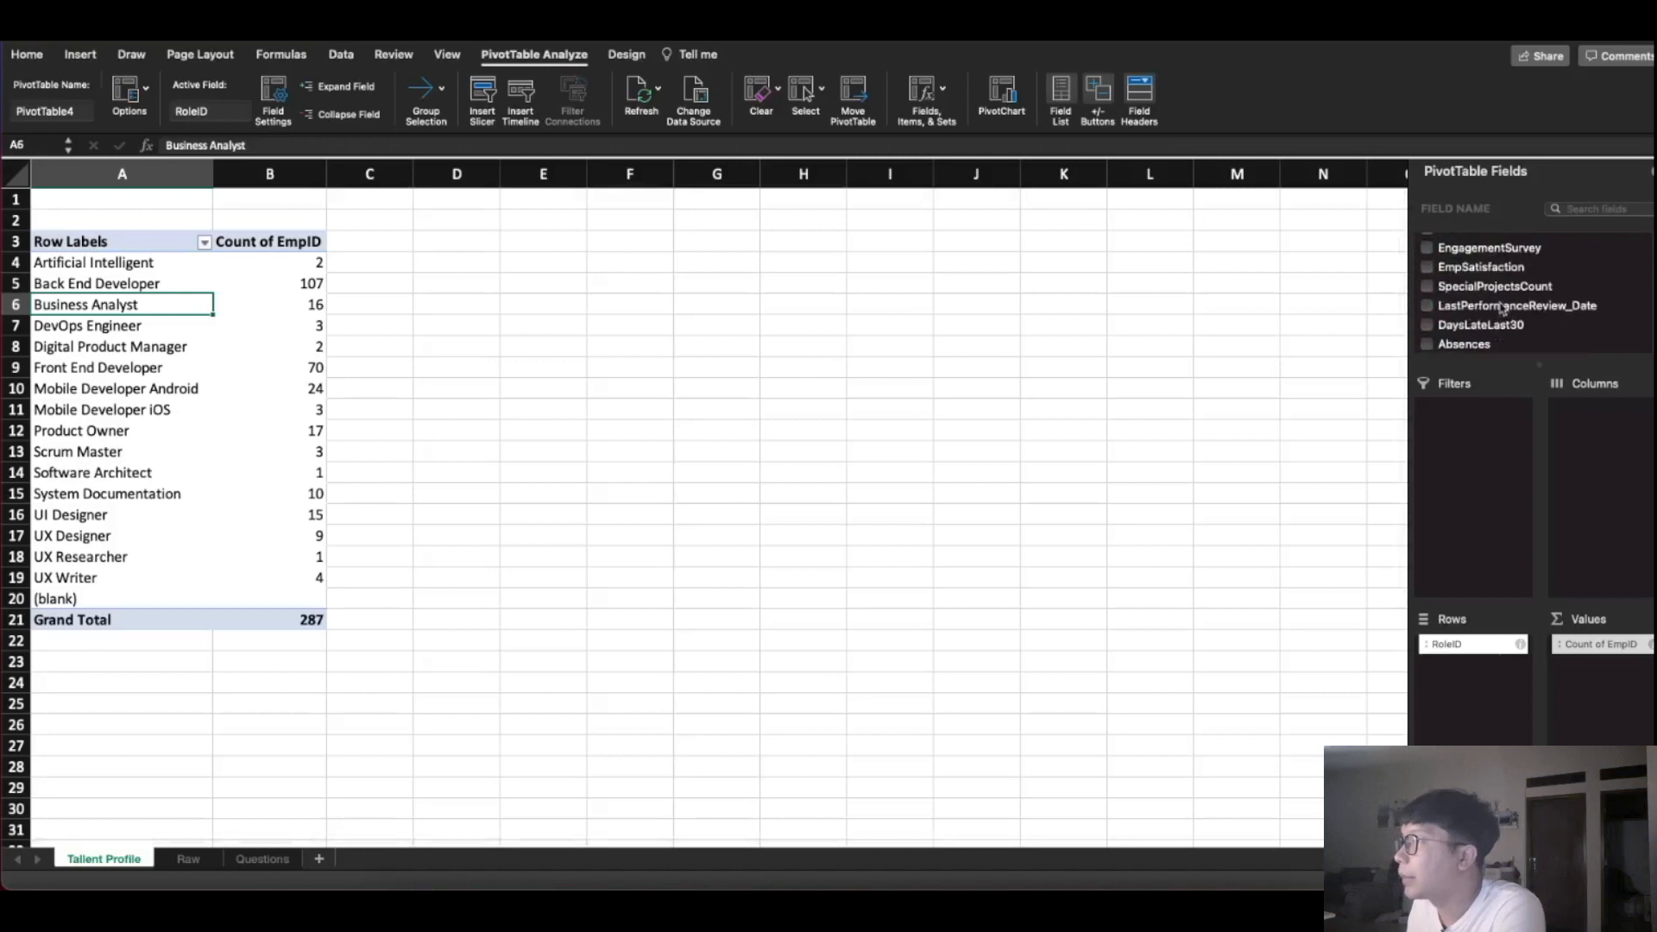
{"action": "scroll", "coordinate": [1484, 261], "scroll_direction": "up", "scroll_amount": 1}
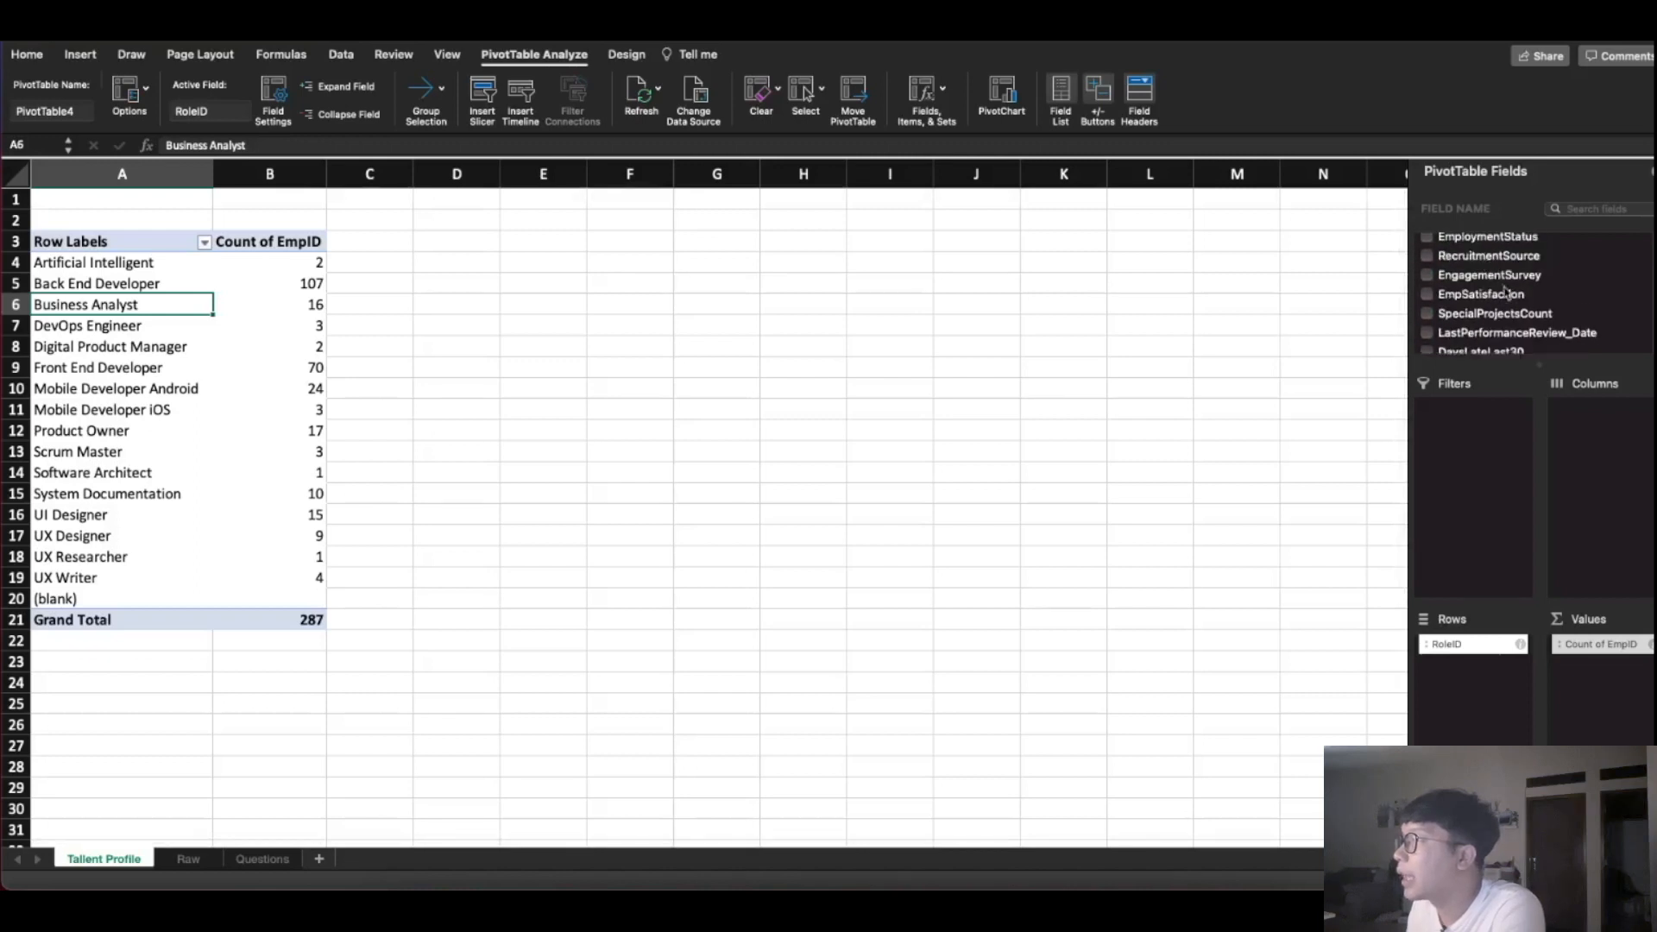
{"action": "left_click_drag", "start_coordinate": [1484, 241], "coordinate": [1467, 448]}
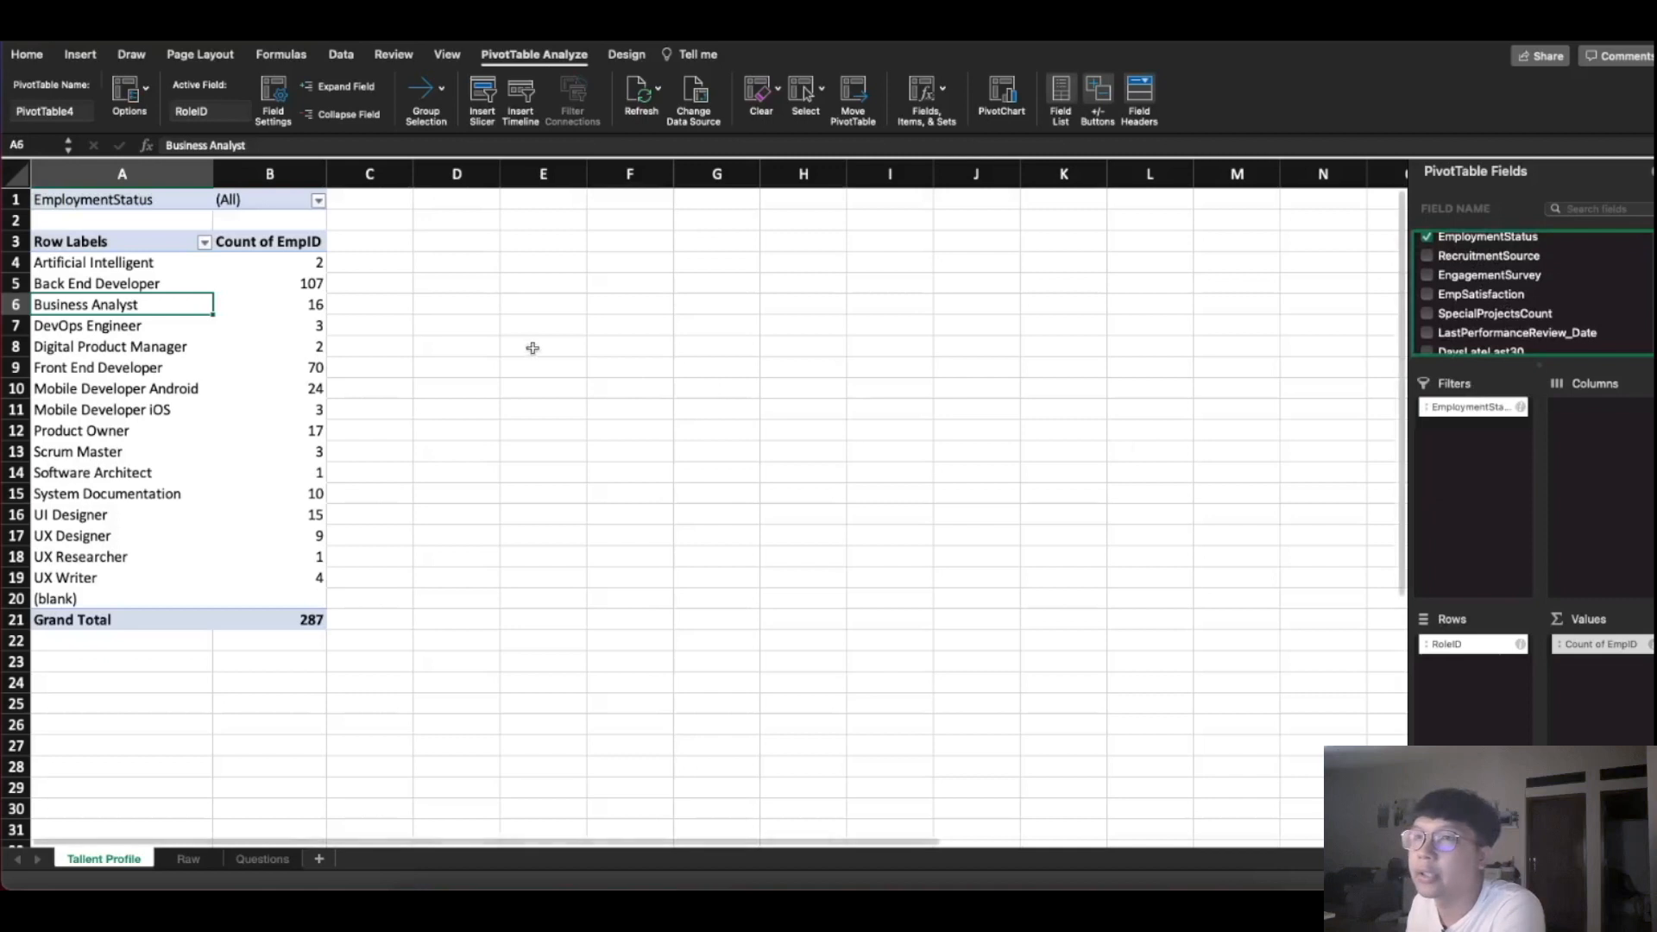
Filter the PivotTable's EmploymentStatus so that only Active employees are counted
{"action": "left_click", "coordinate": [319, 201]}
{"action": "left_click", "coordinate": [372, 282]}
{"action": "left_click", "coordinate": [294, 201]}
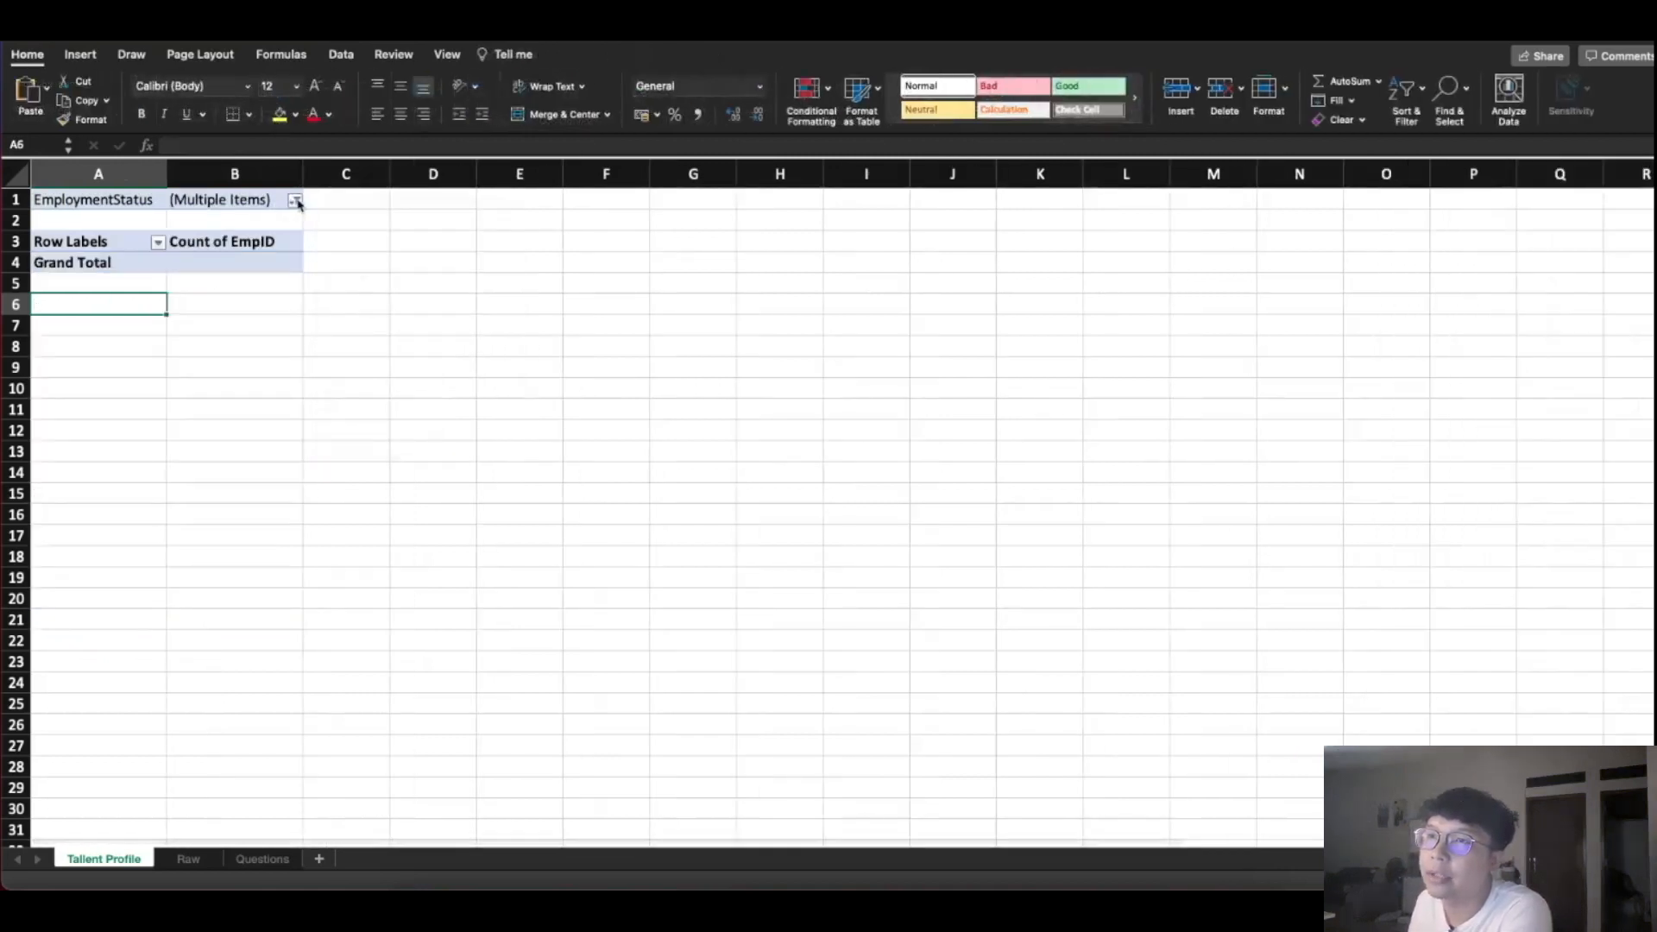
{"action": "left_click", "coordinate": [295, 201]}
{"action": "left_click", "coordinate": [348, 302]}
{"action": "left_click", "coordinate": [604, 346]}
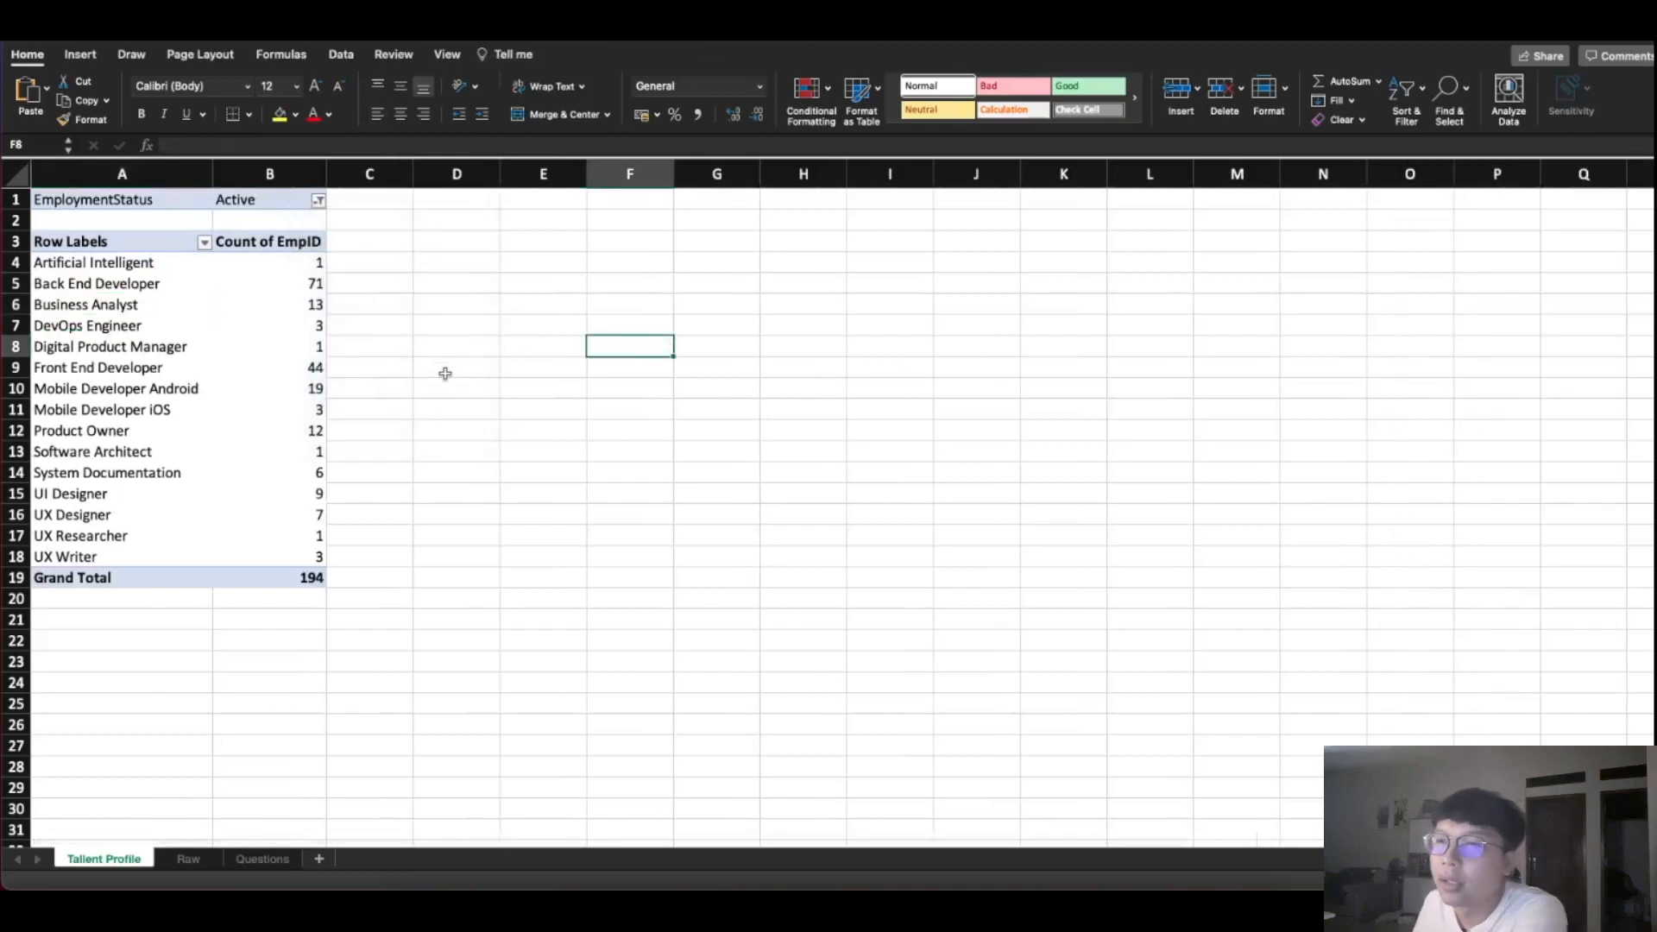
Sort the PivotTable's role rows by Count of EmpID in descending order
{"action": "left_click", "coordinate": [207, 324]}
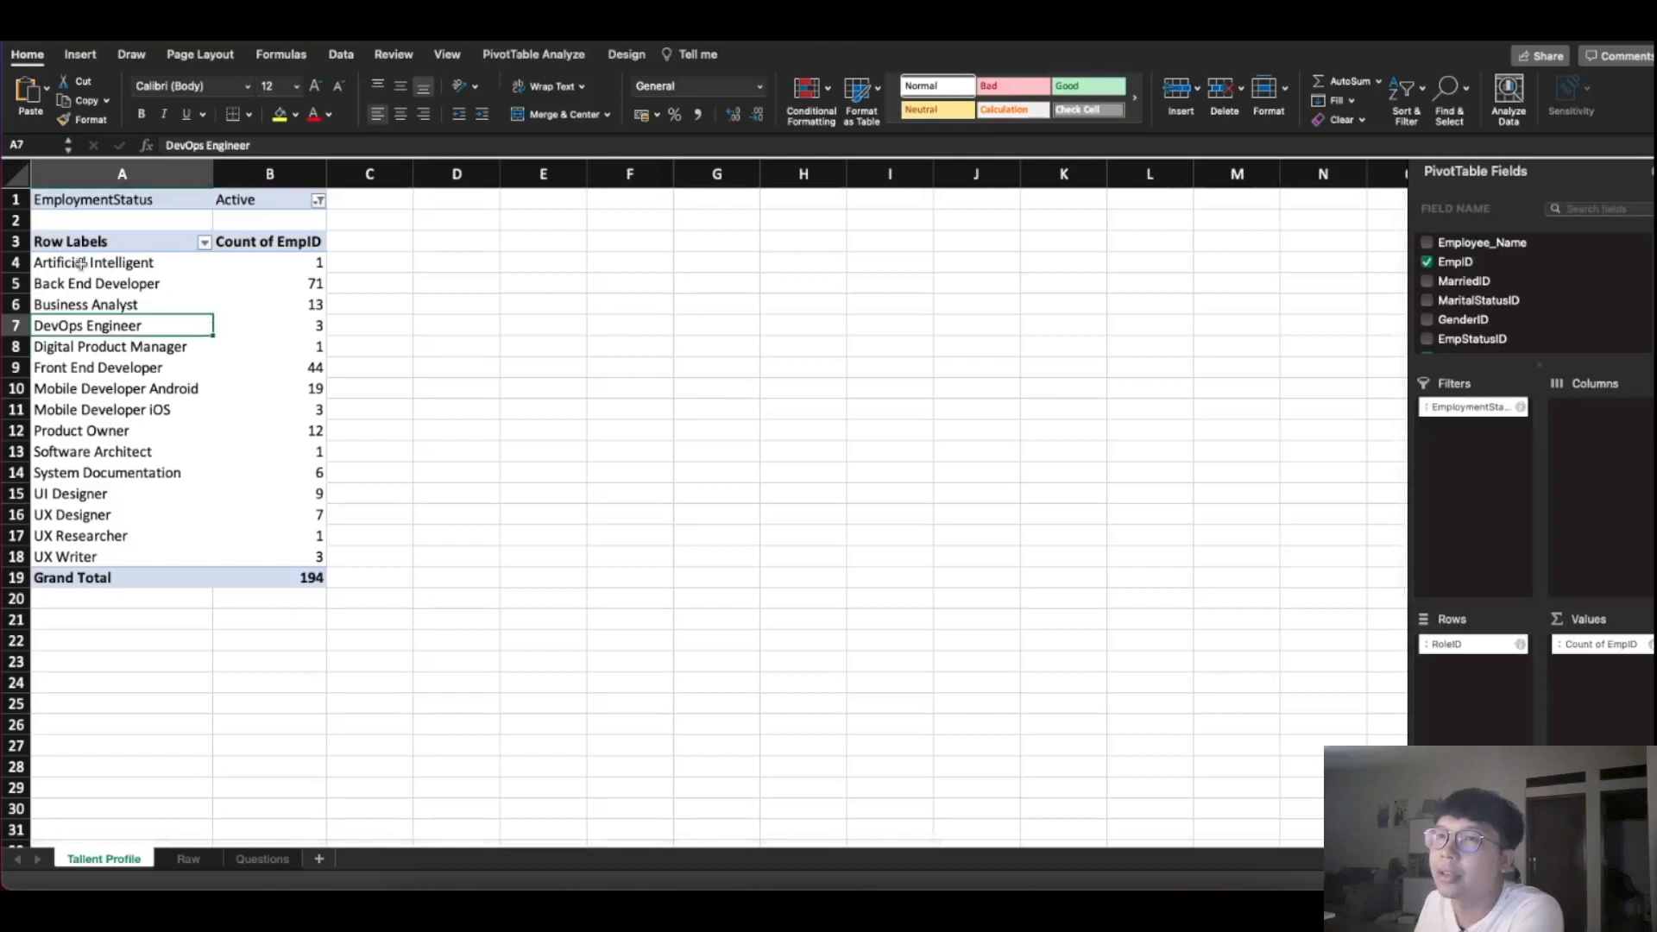
{"action": "left_click", "coordinate": [205, 244]}
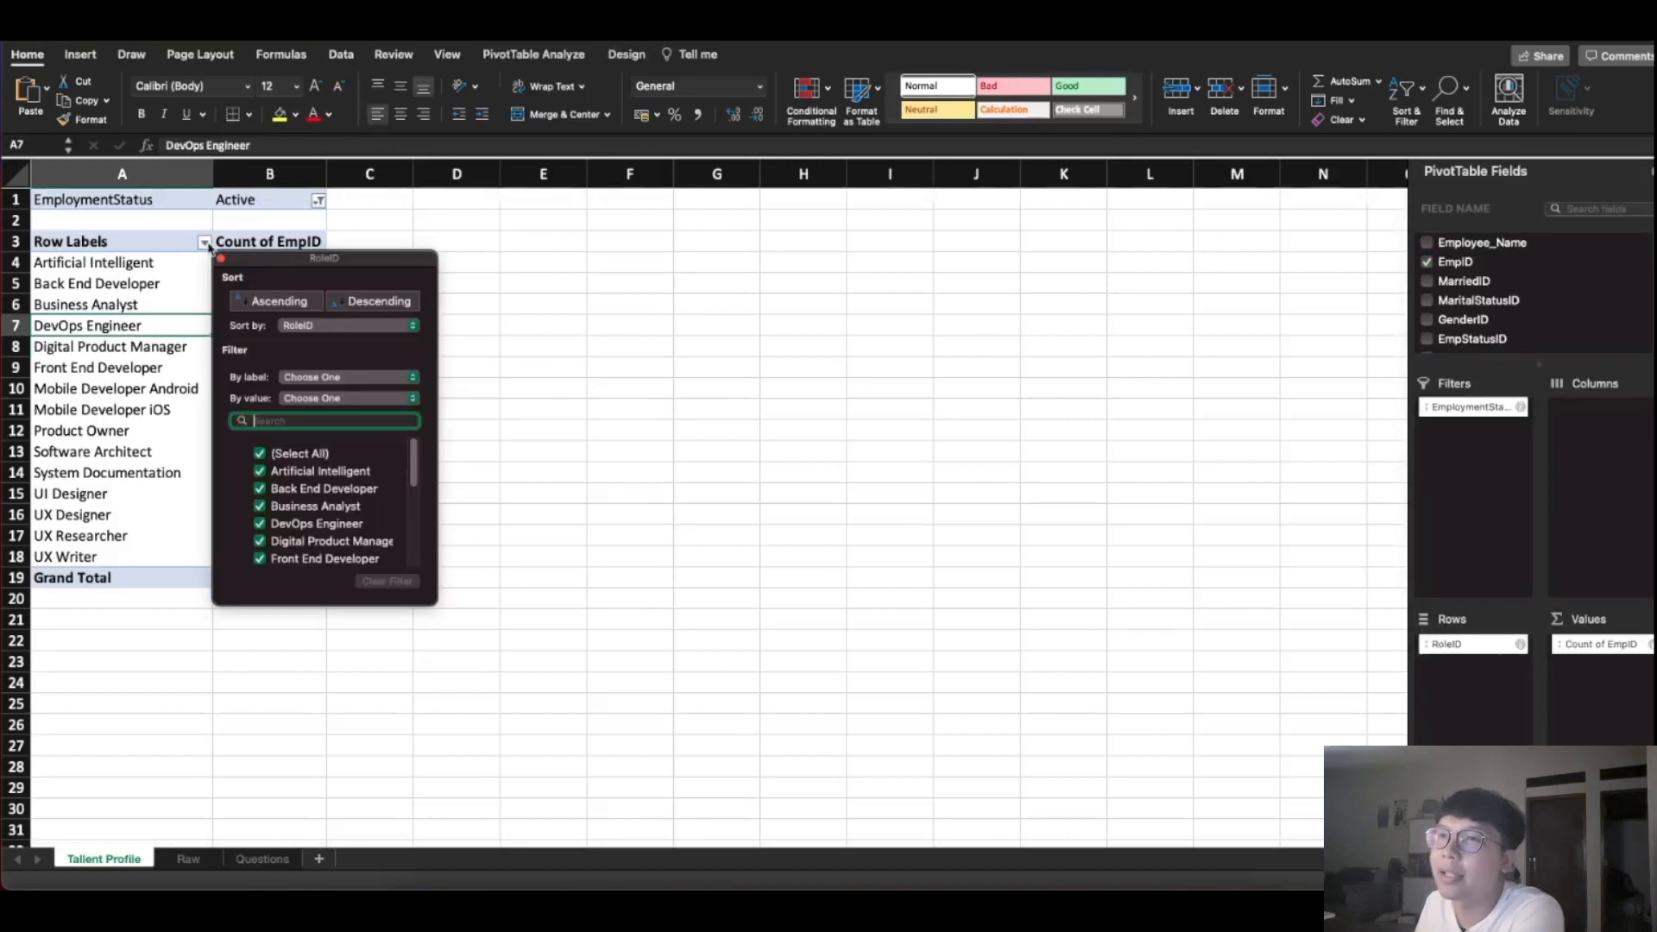
{"action": "left_click", "coordinate": [320, 325]}
{"action": "left_click", "coordinate": [341, 341]}
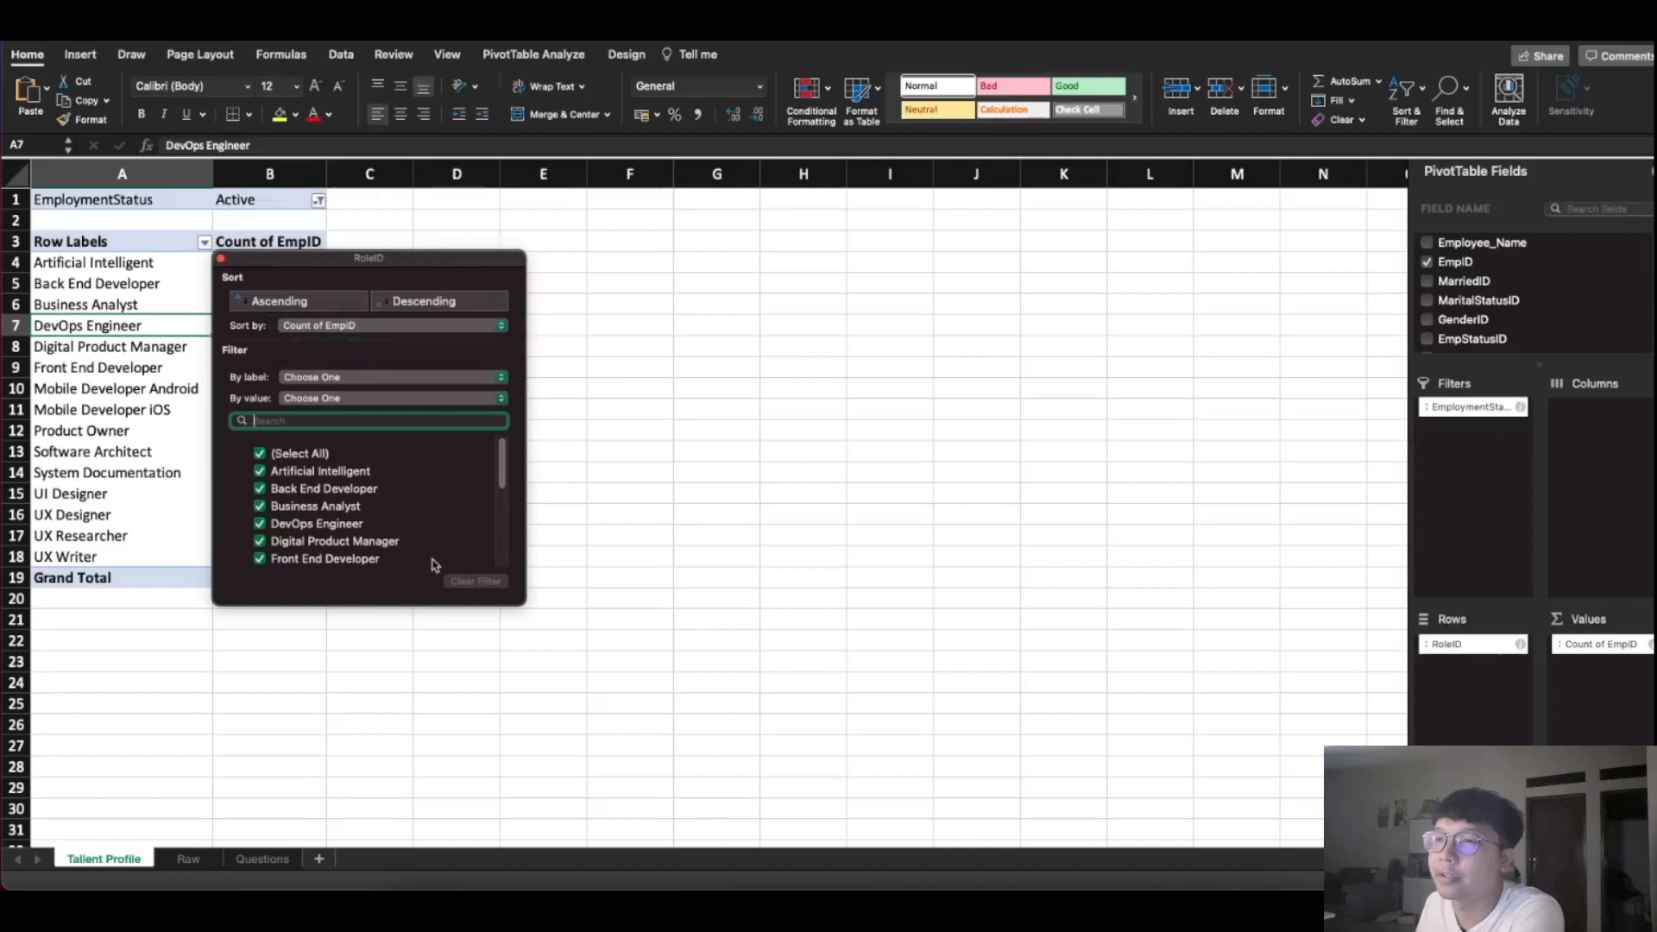
{"action": "left_click", "coordinate": [597, 394]}
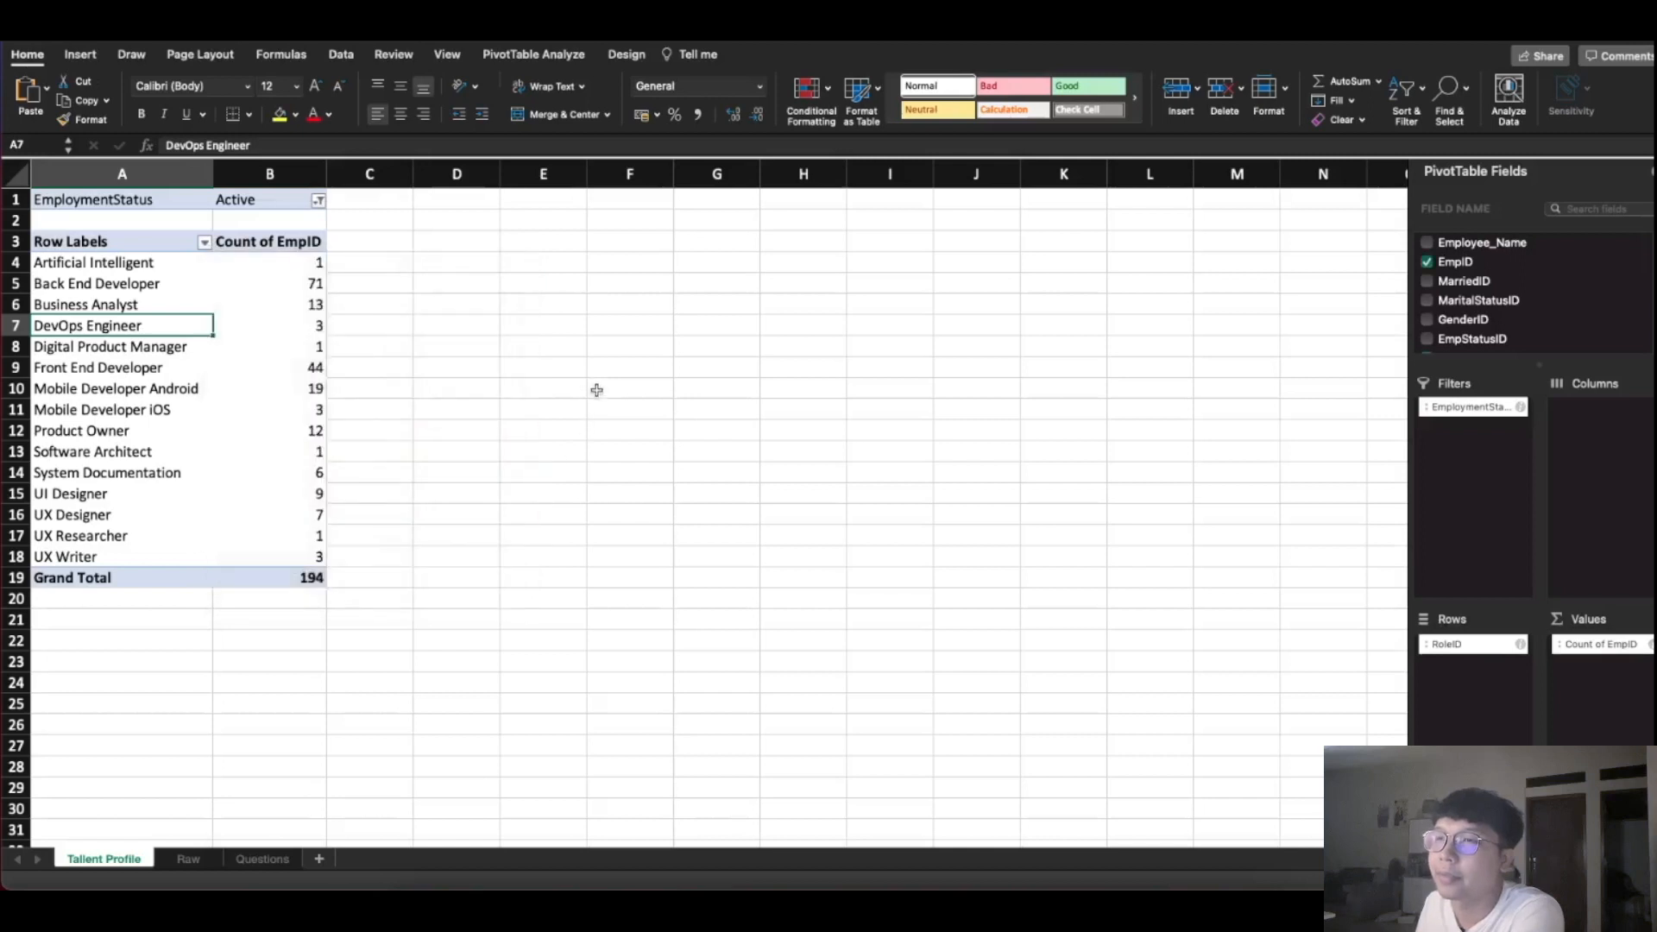
{"action": "left_click", "coordinate": [205, 244]}
{"action": "left_click", "coordinate": [333, 329]}
{"action": "left_click", "coordinate": [333, 328]}
{"action": "left_click", "coordinate": [411, 302]}
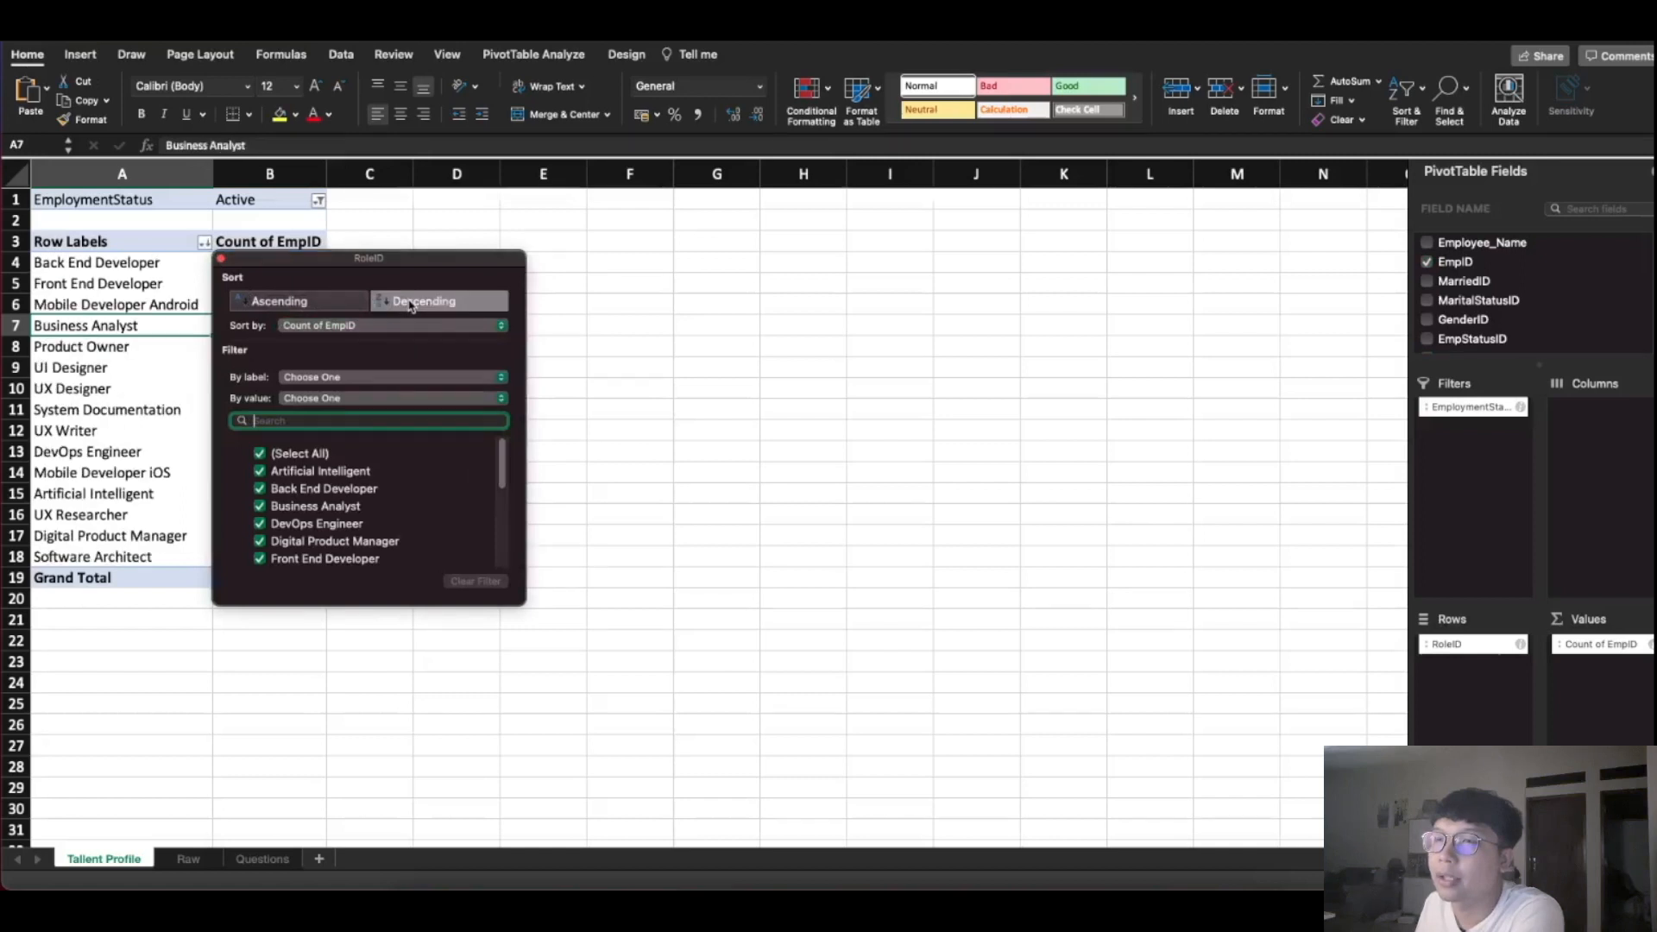
{"action": "left_click", "coordinate": [635, 294]}
{"action": "left_click", "coordinate": [519, 372]}
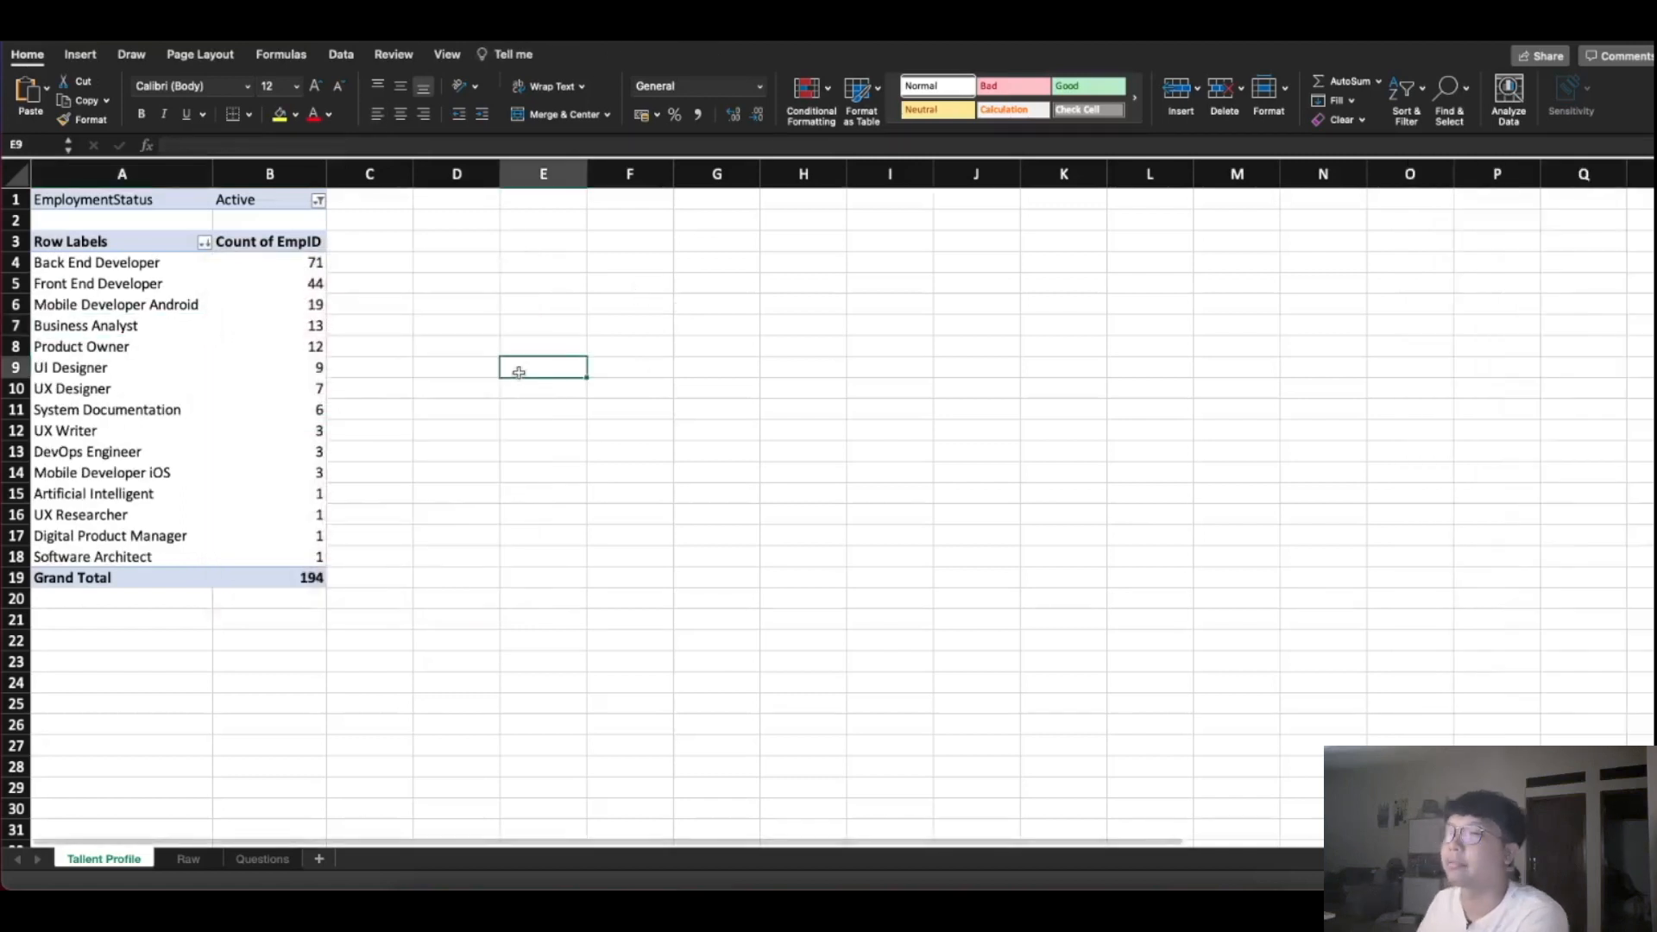
Insert a 2-D clustered bar chart from the role counts in A4:B18, then move it beside the PivotTable and enlarge it
{"action": "left_click_drag", "start_coordinate": [87, 267], "coordinate": [277, 552]}
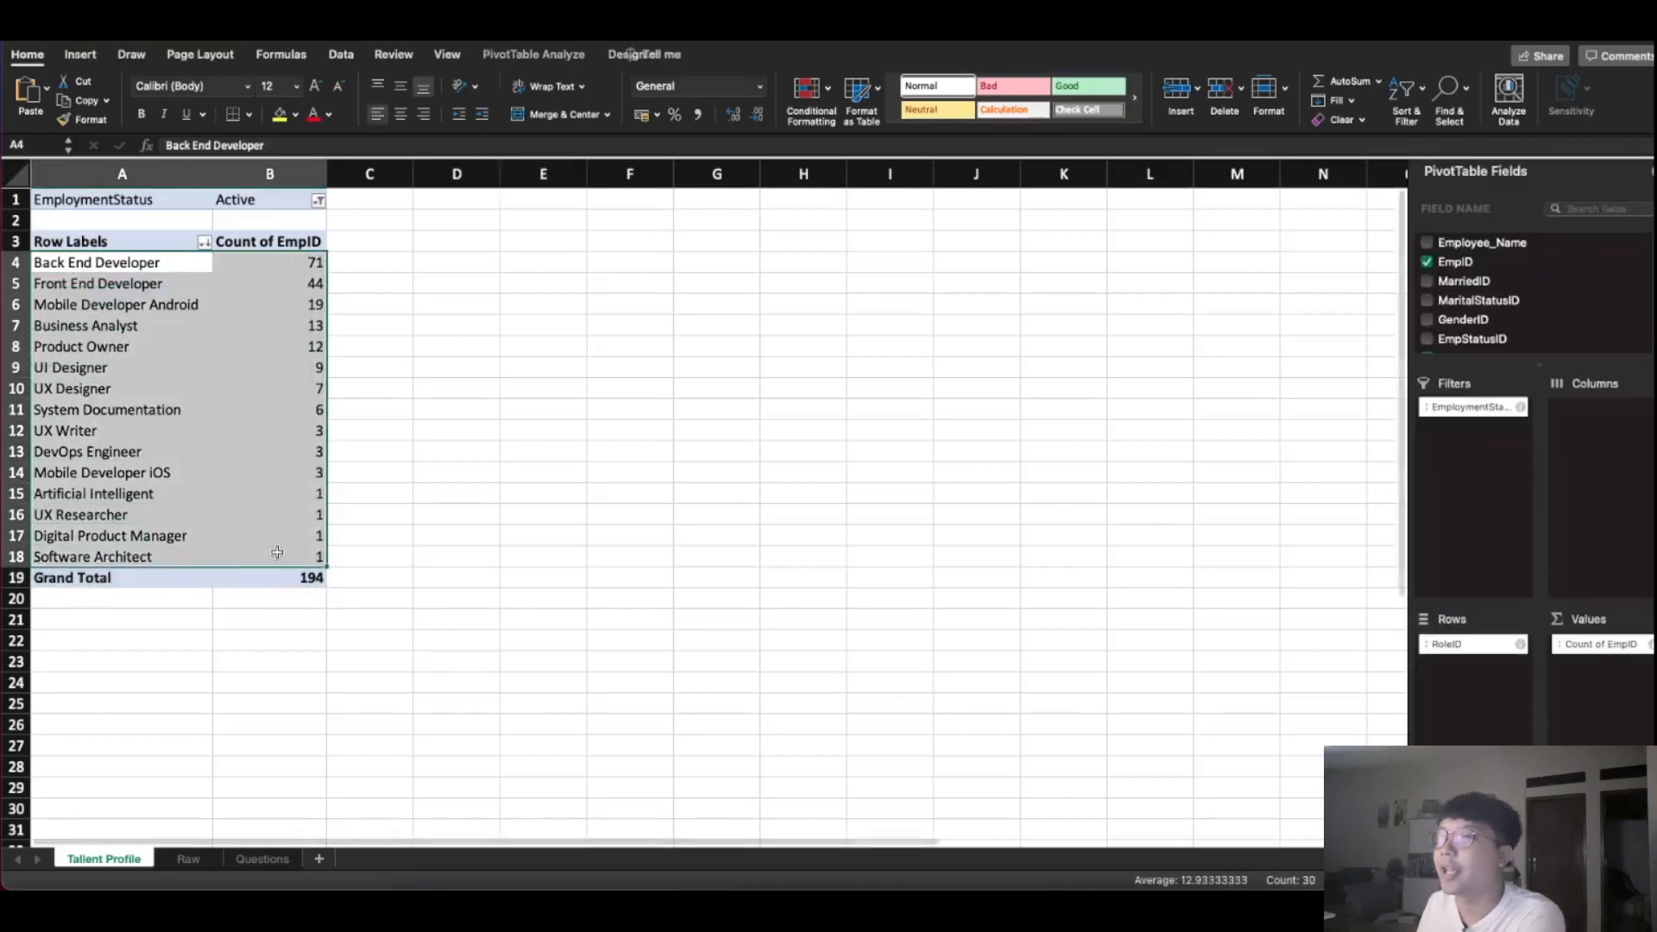
{"action": "left_click", "coordinate": [95, 55]}
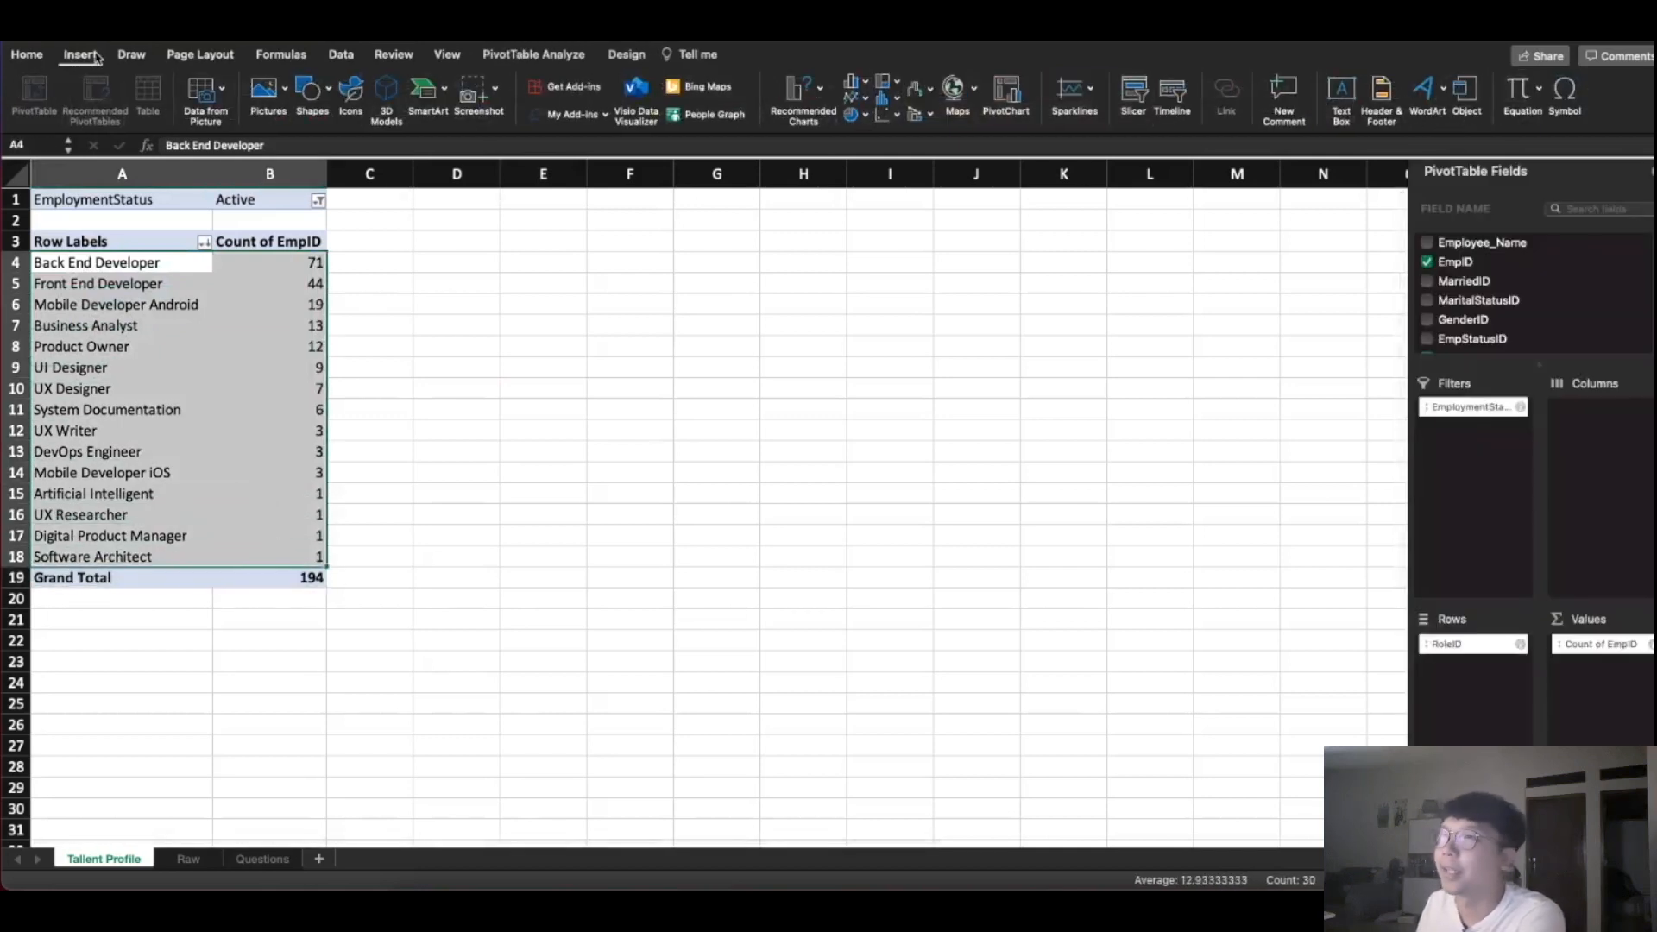
{"action": "left_click", "coordinate": [852, 85]}
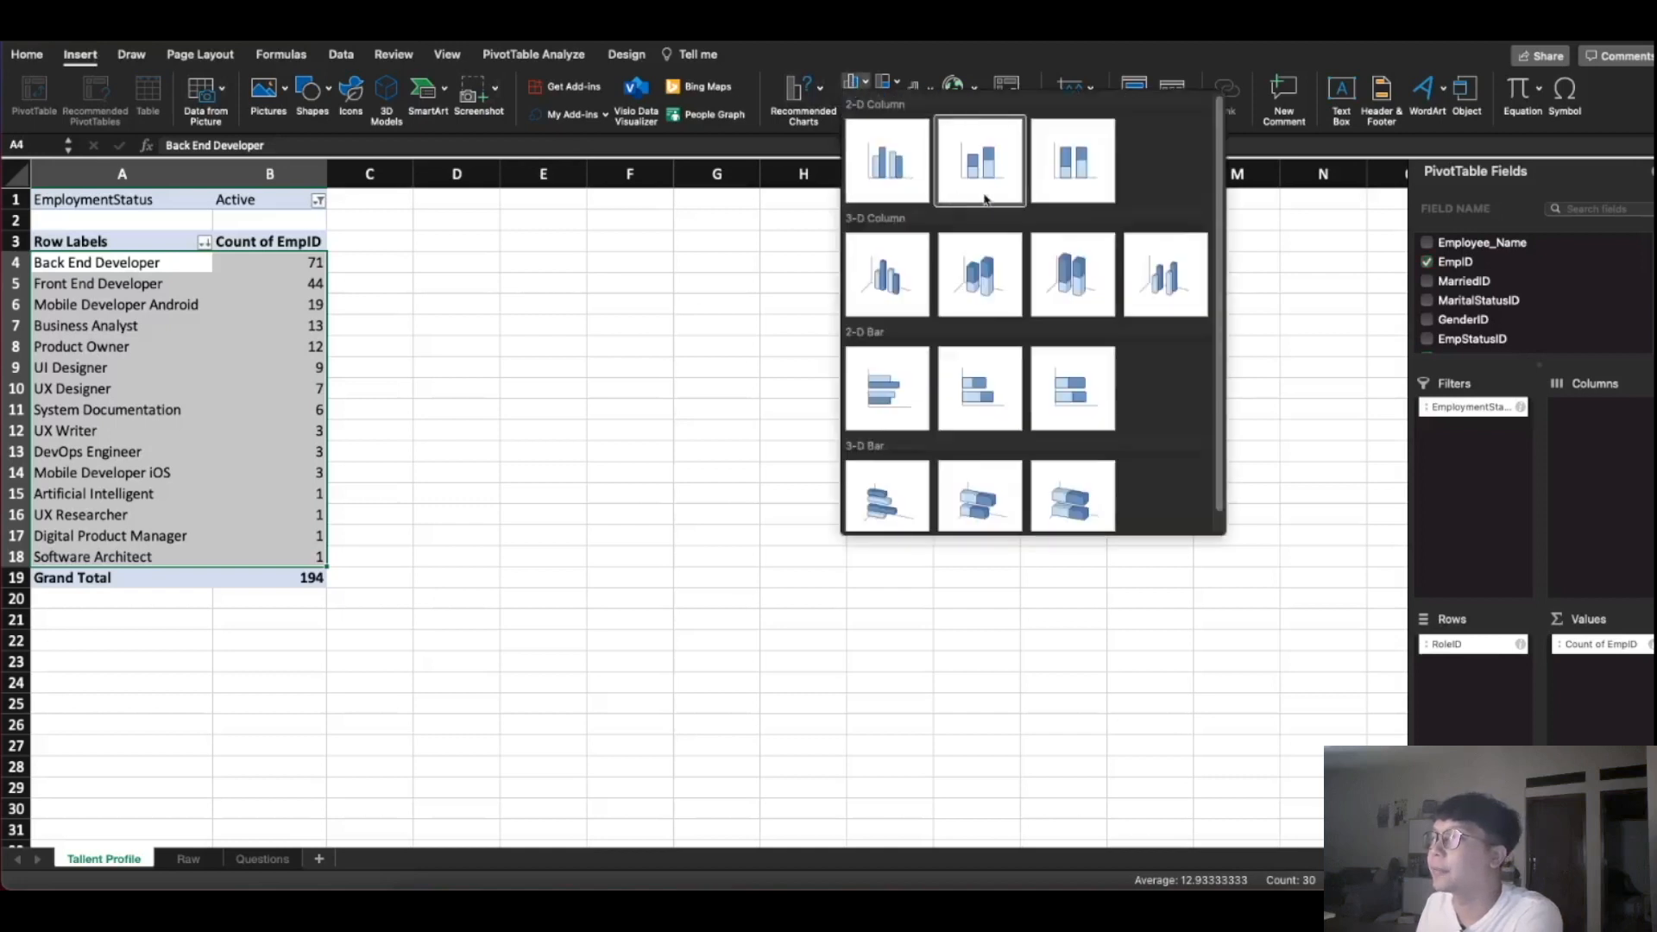
{"action": "left_click", "coordinate": [889, 413]}
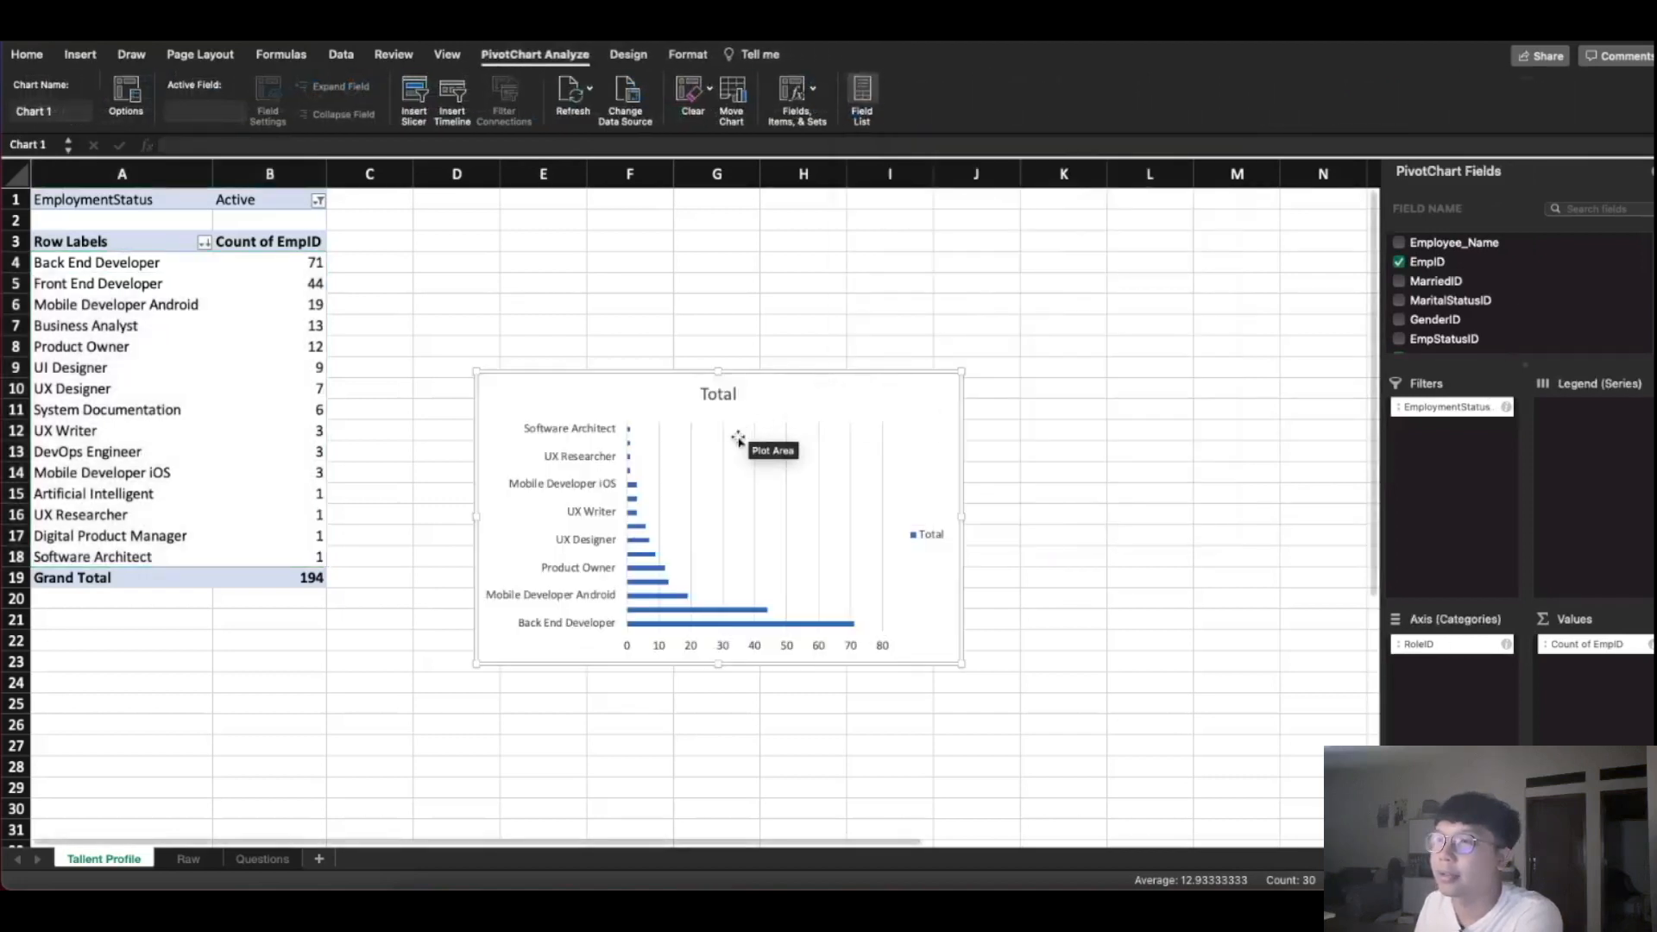
{"action": "left_click_drag", "start_coordinate": [661, 385], "coordinate": [578, 247]}
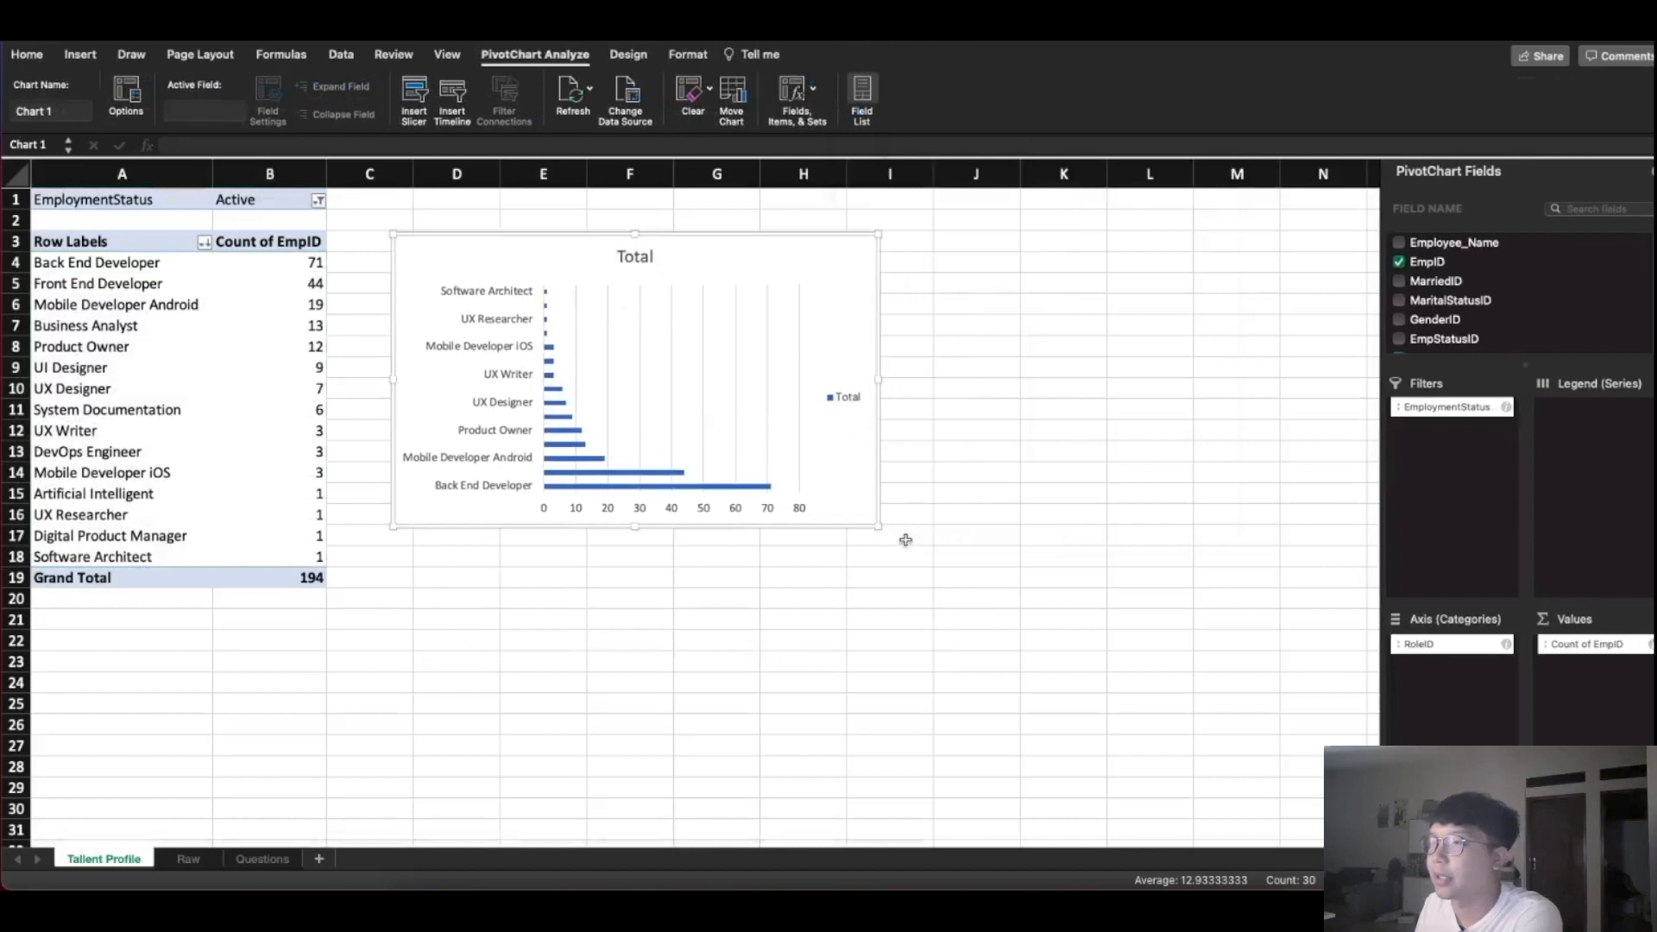
{"action": "left_click_drag", "start_coordinate": [879, 525], "coordinate": [1156, 595]}
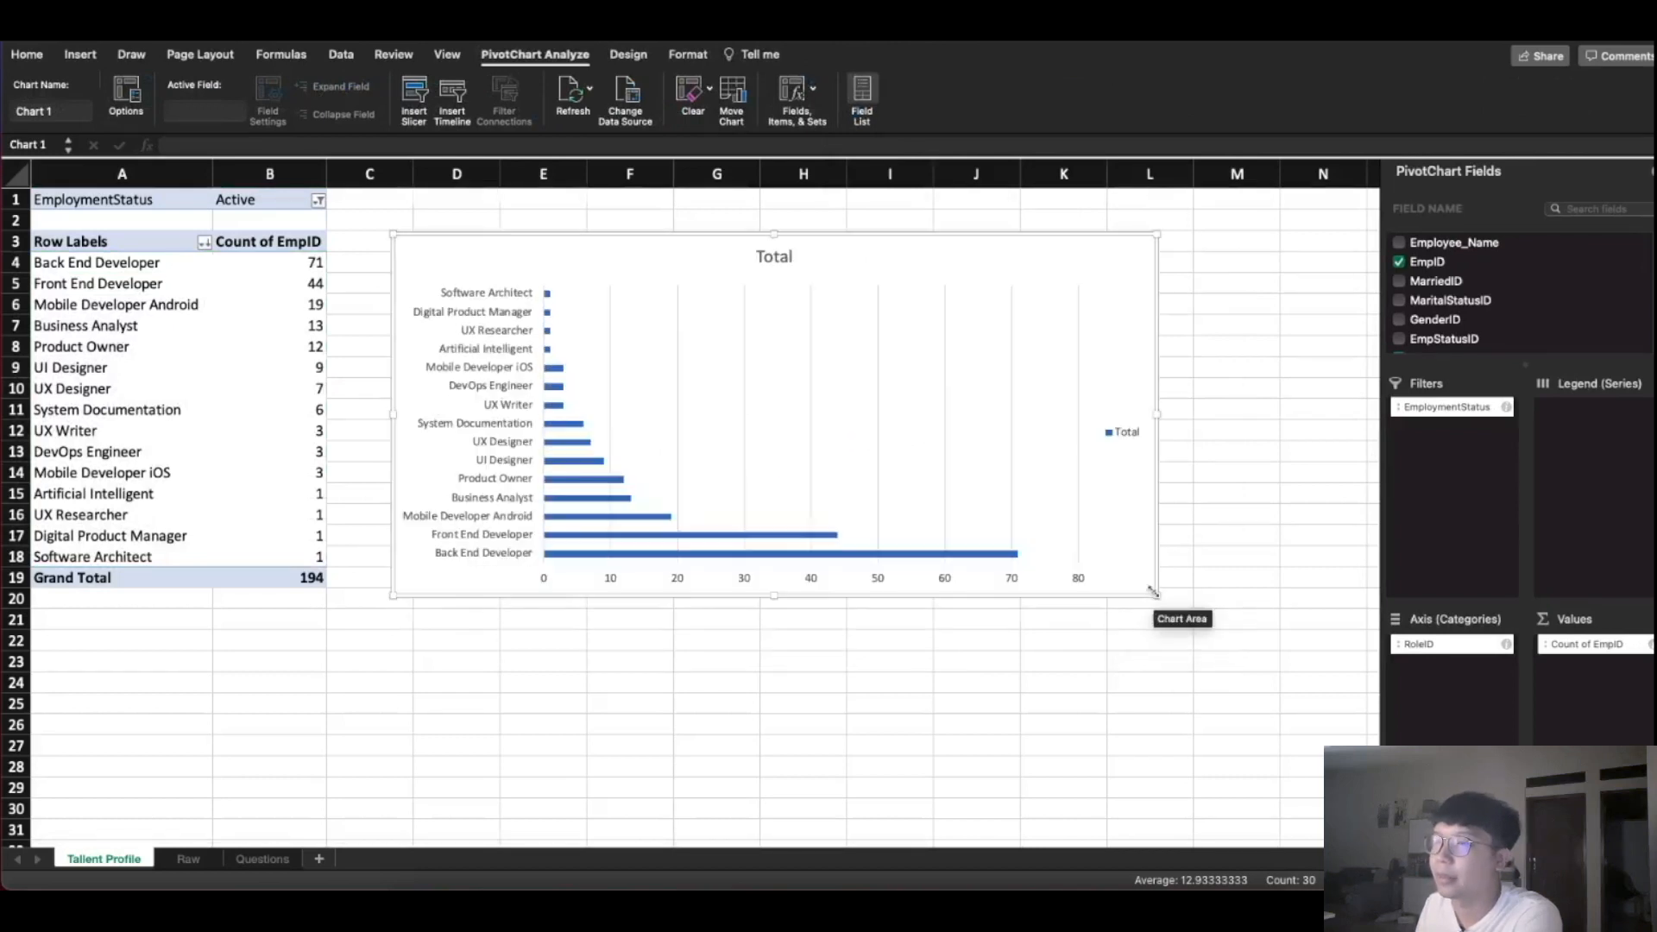
Sort the roles on the bar chart's category axis from Z to A
{"action": "right_click", "coordinate": [735, 373]}
{"action": "left_click", "coordinate": [686, 366]}
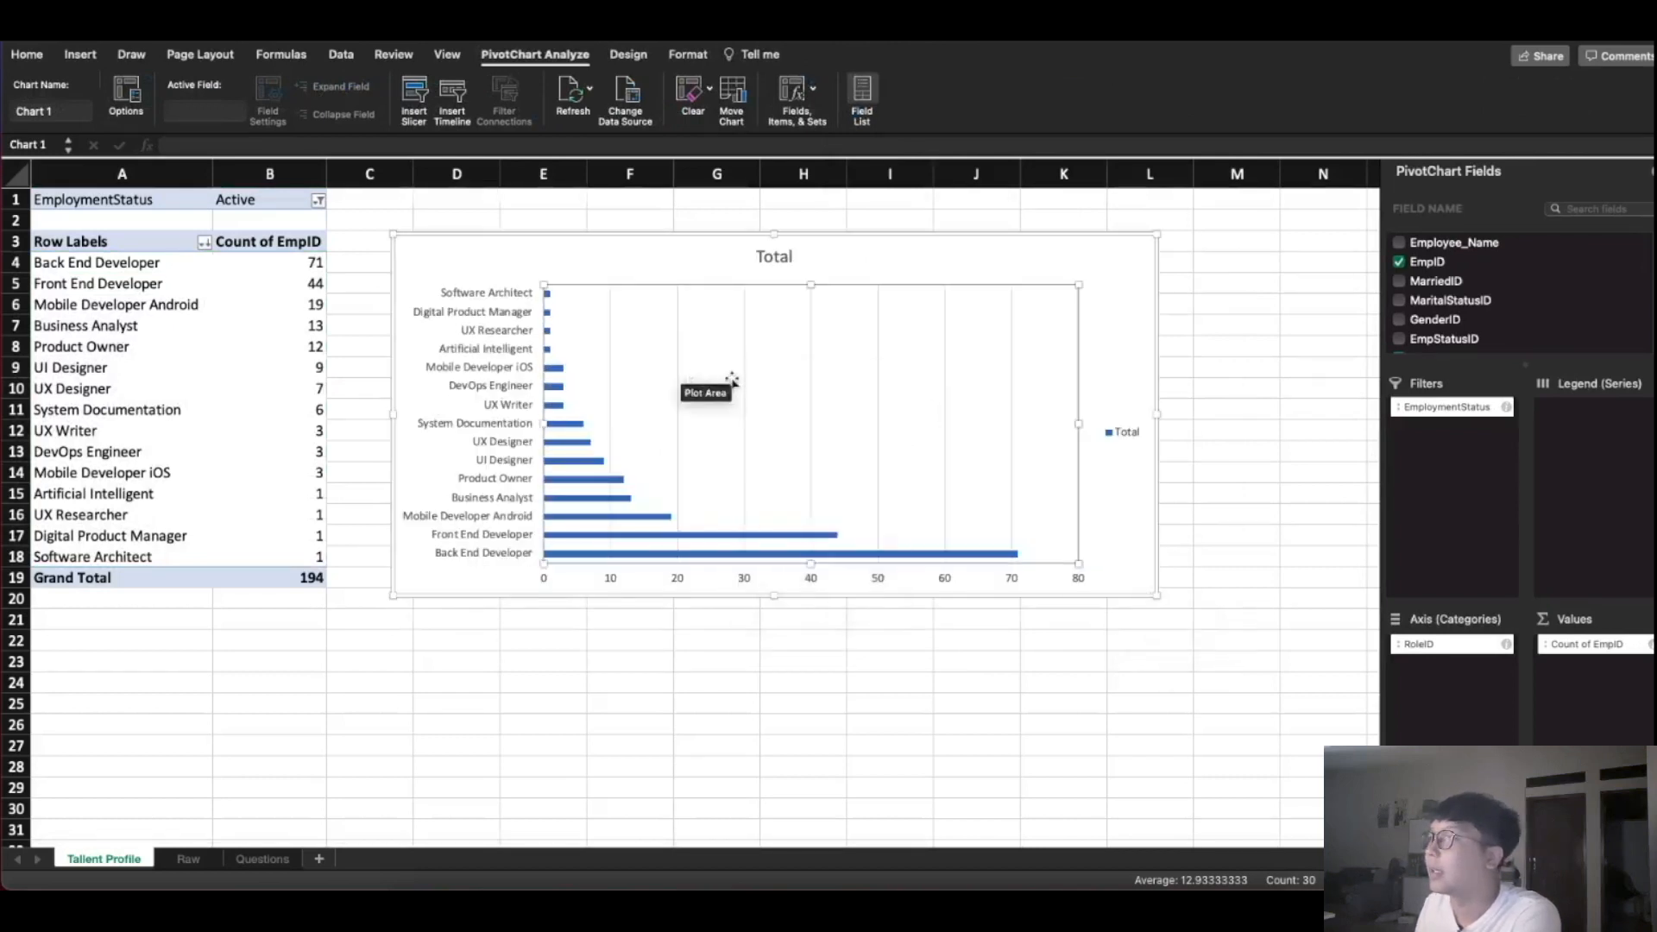
{"action": "left_click", "coordinate": [630, 59]}
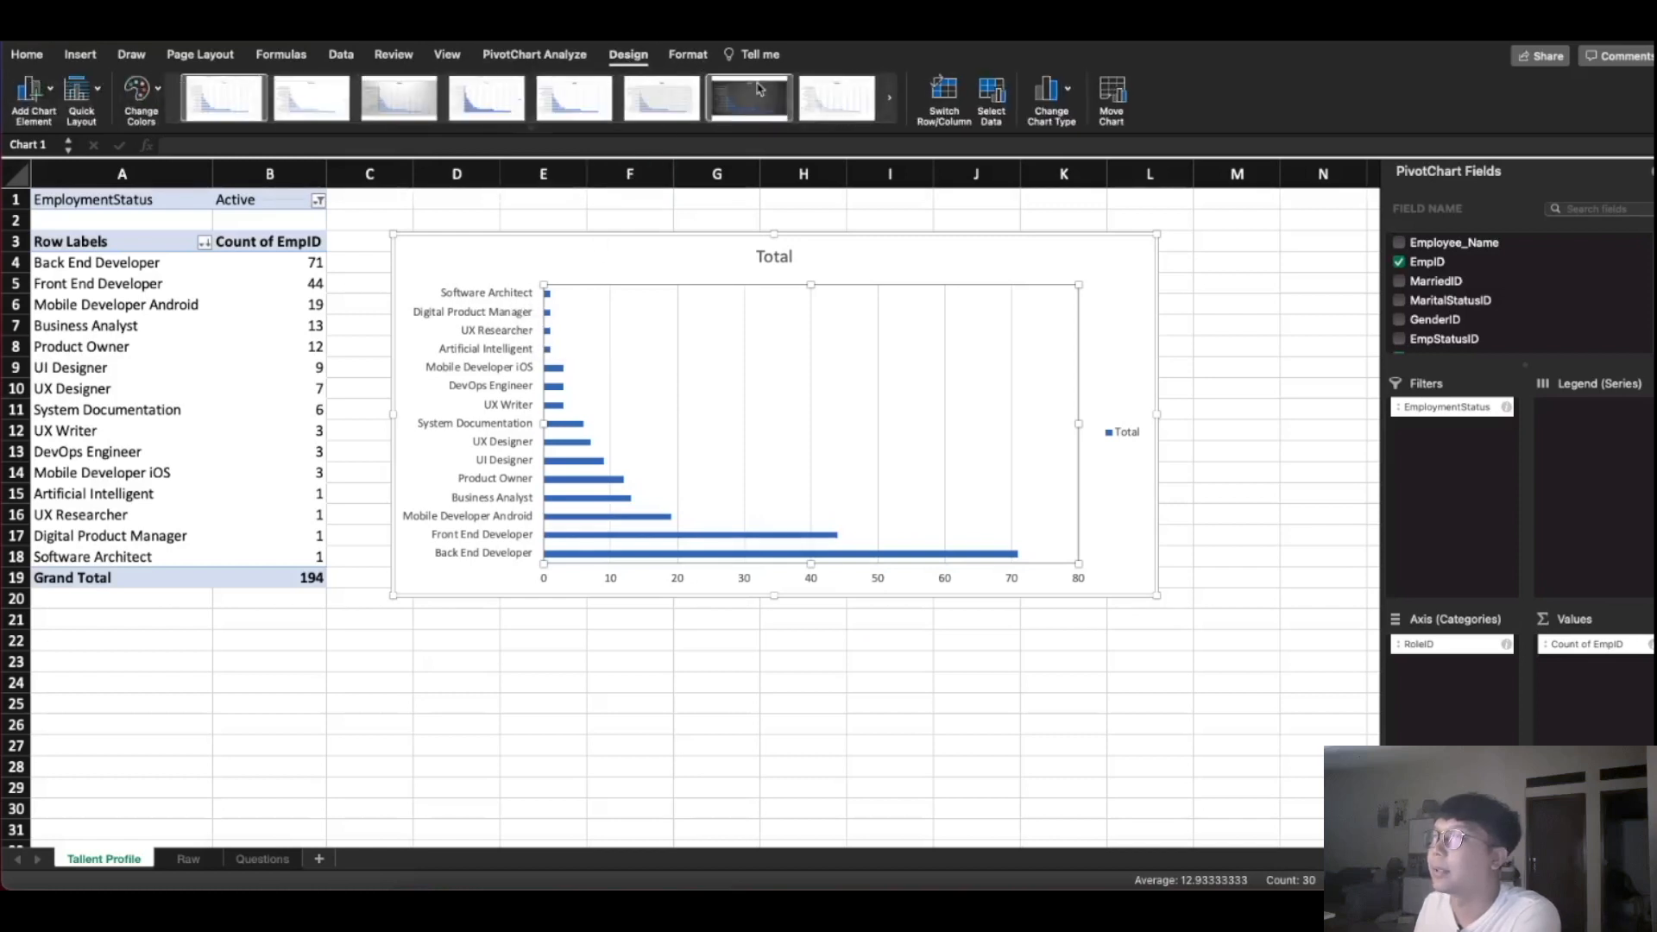
{"action": "right_click", "coordinate": [491, 317]}
{"action": "mouse_move", "coordinate": [556, 328]}
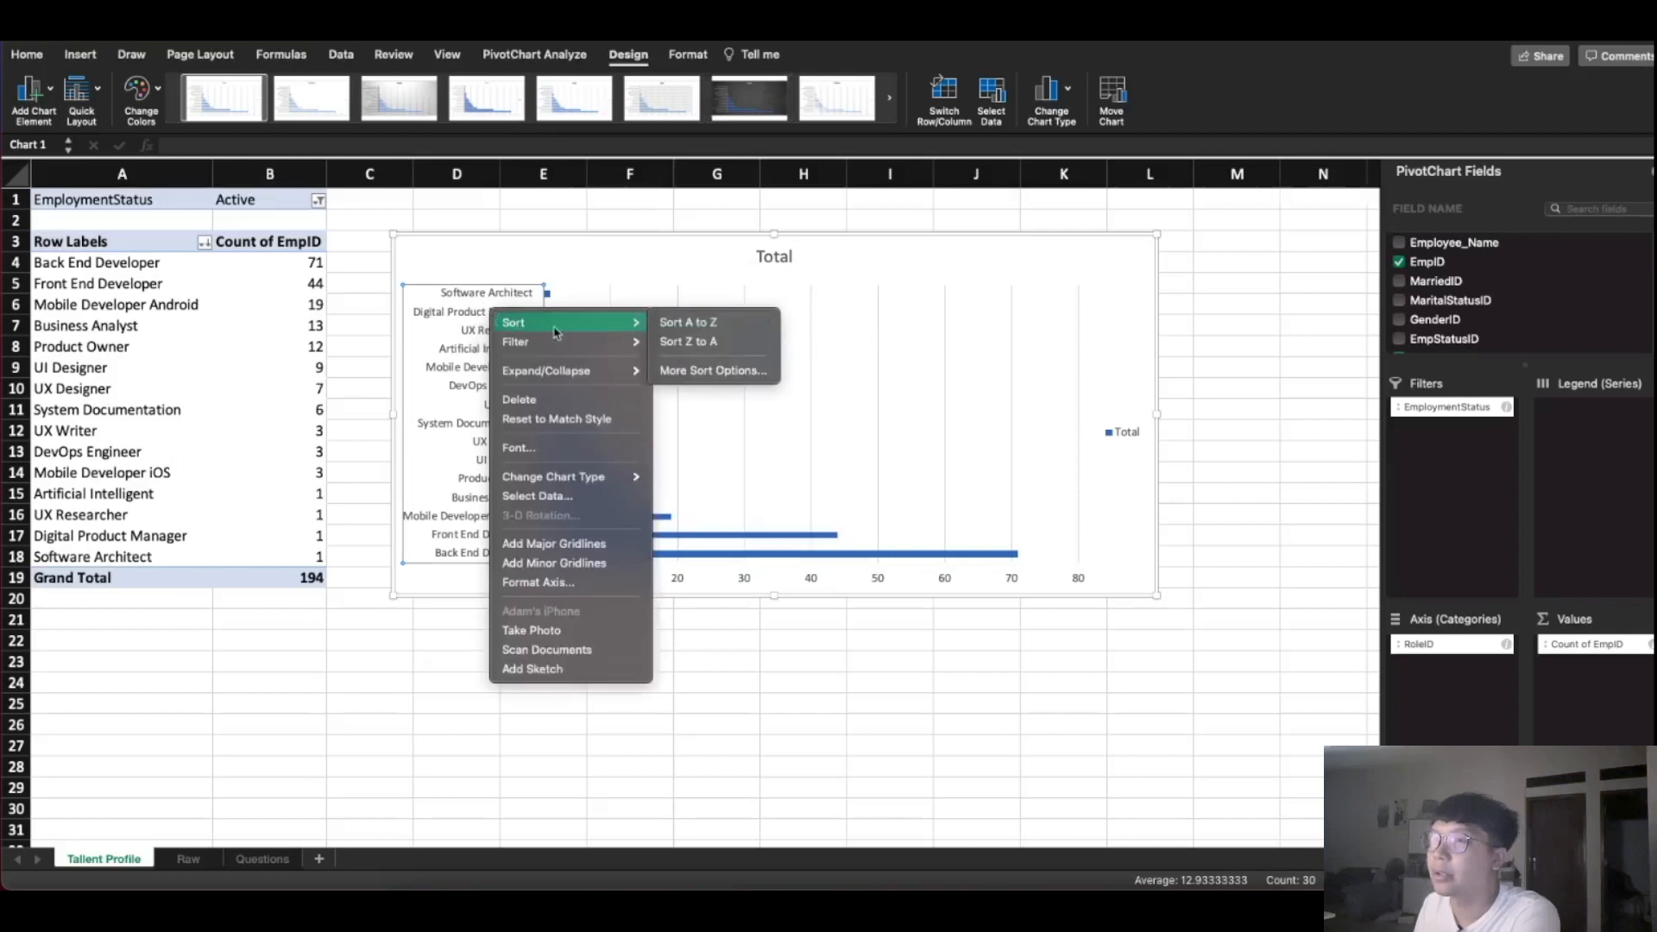
{"action": "left_click", "coordinate": [713, 342]}
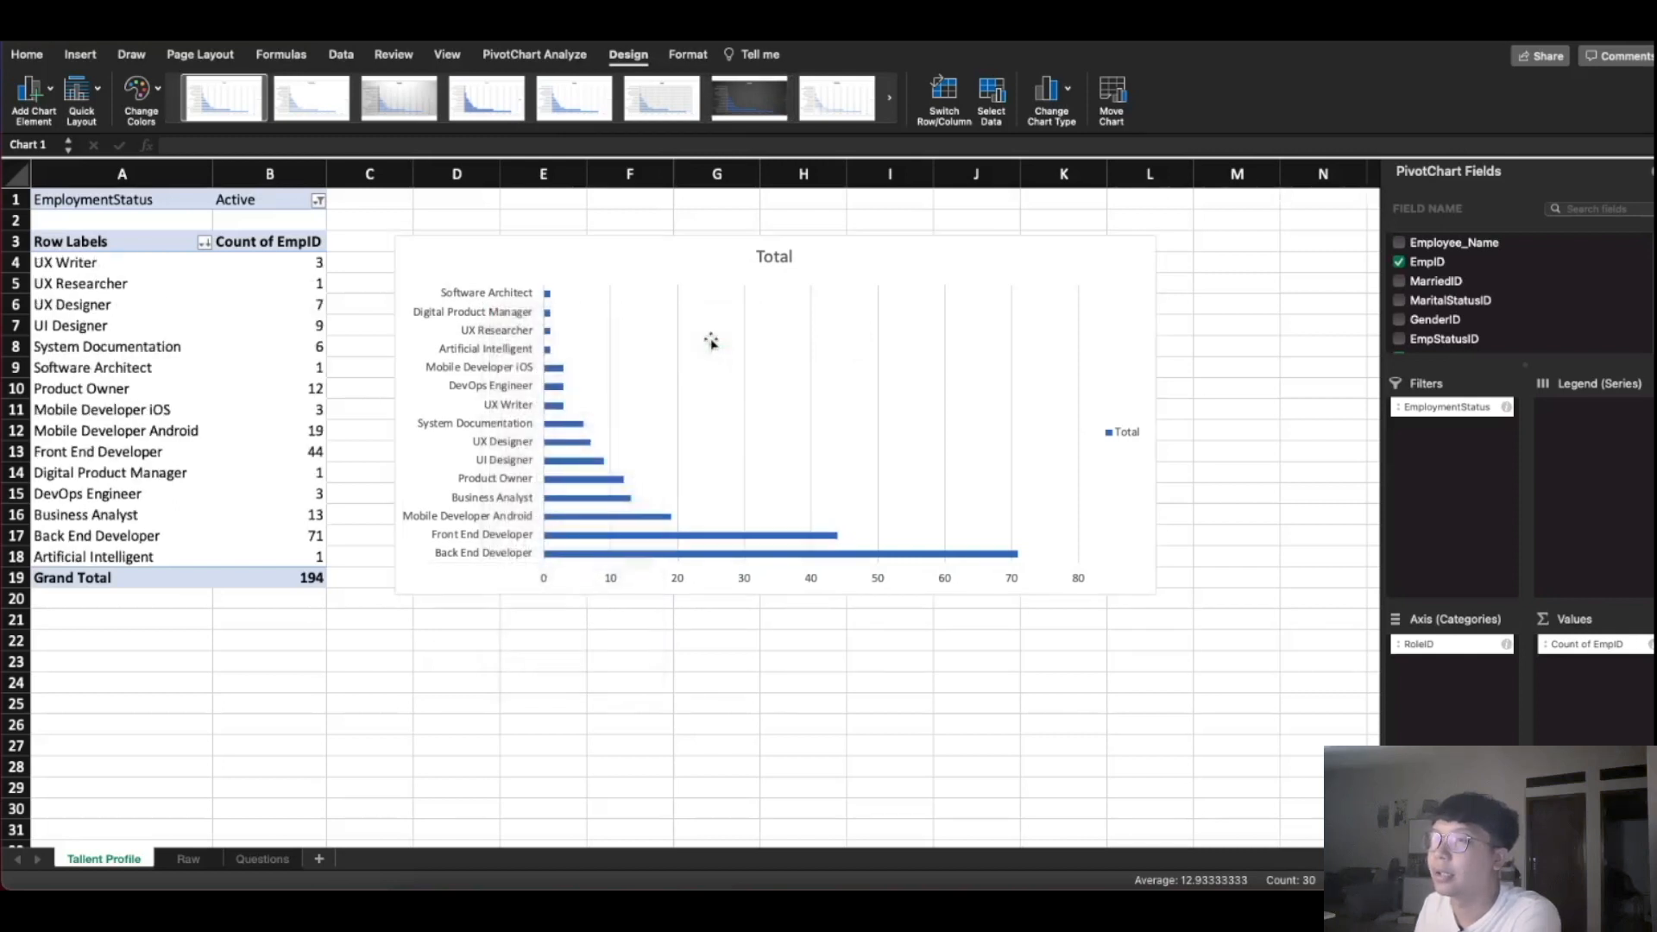
Try to reorder the chart's roles with a custom sort, using descending order by values on $A$16
{"action": "mouse_move", "coordinate": [575, 318]}
{"action": "right_click", "coordinate": [572, 298]}
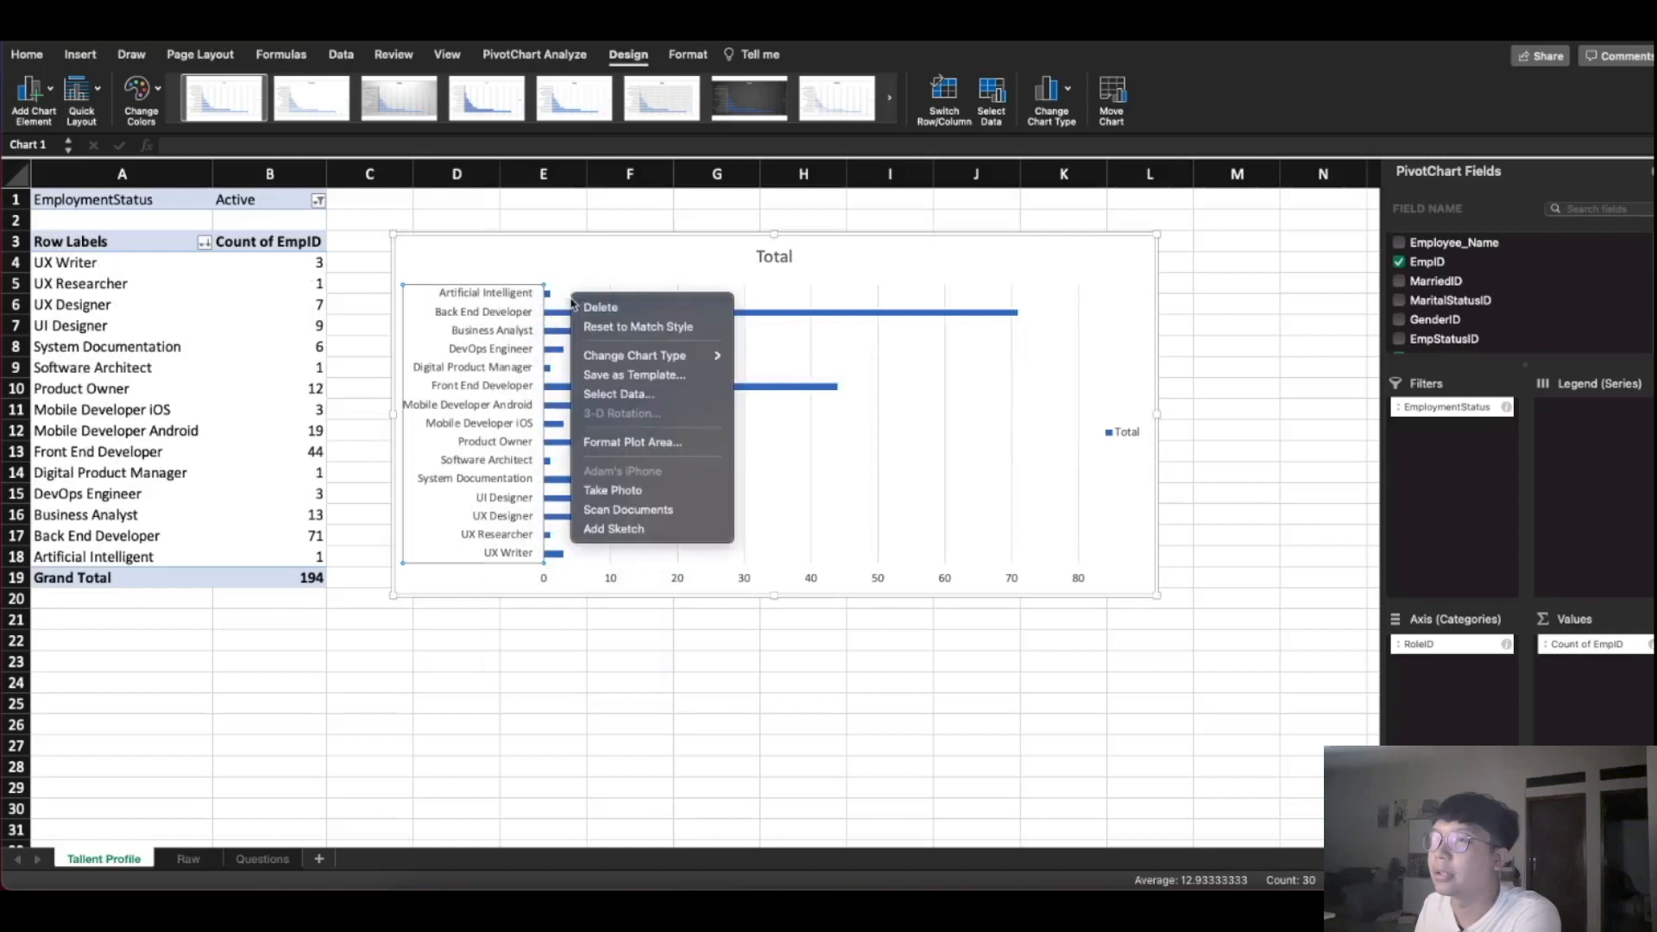
{"action": "left_click", "coordinate": [562, 311]}
{"action": "left_click", "coordinate": [562, 315]}
{"action": "left_click", "coordinate": [564, 296]}
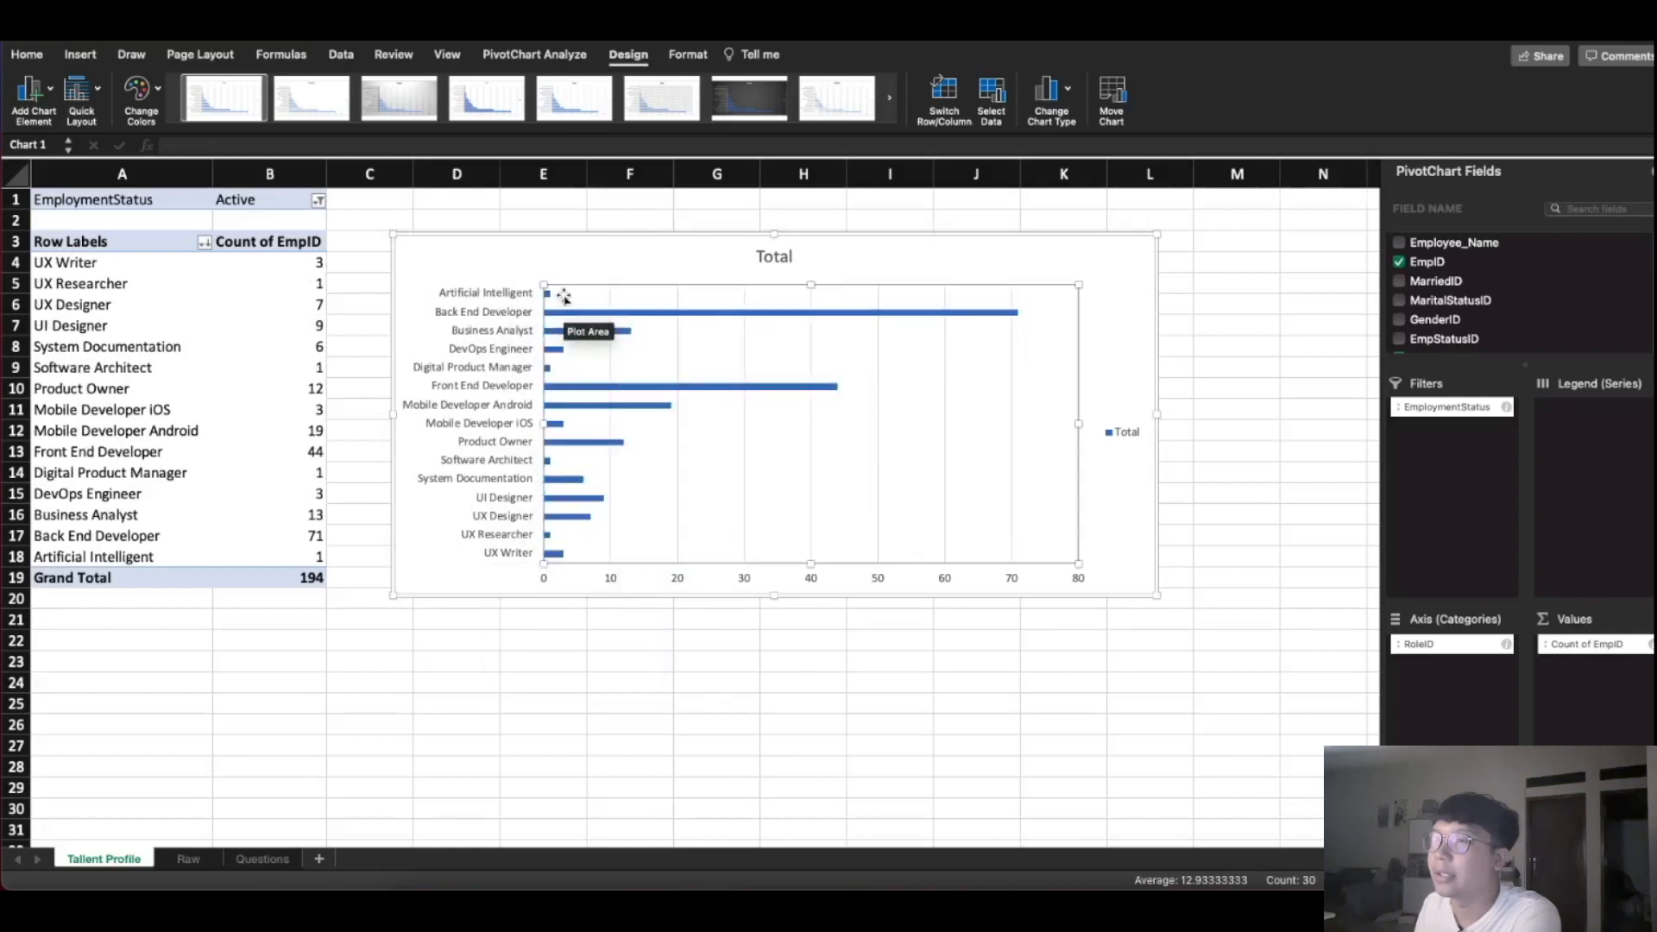
{"action": "right_click", "coordinate": [564, 296]}
{"action": "right_click", "coordinate": [488, 318]}
{"action": "mouse_move", "coordinate": [585, 340]}
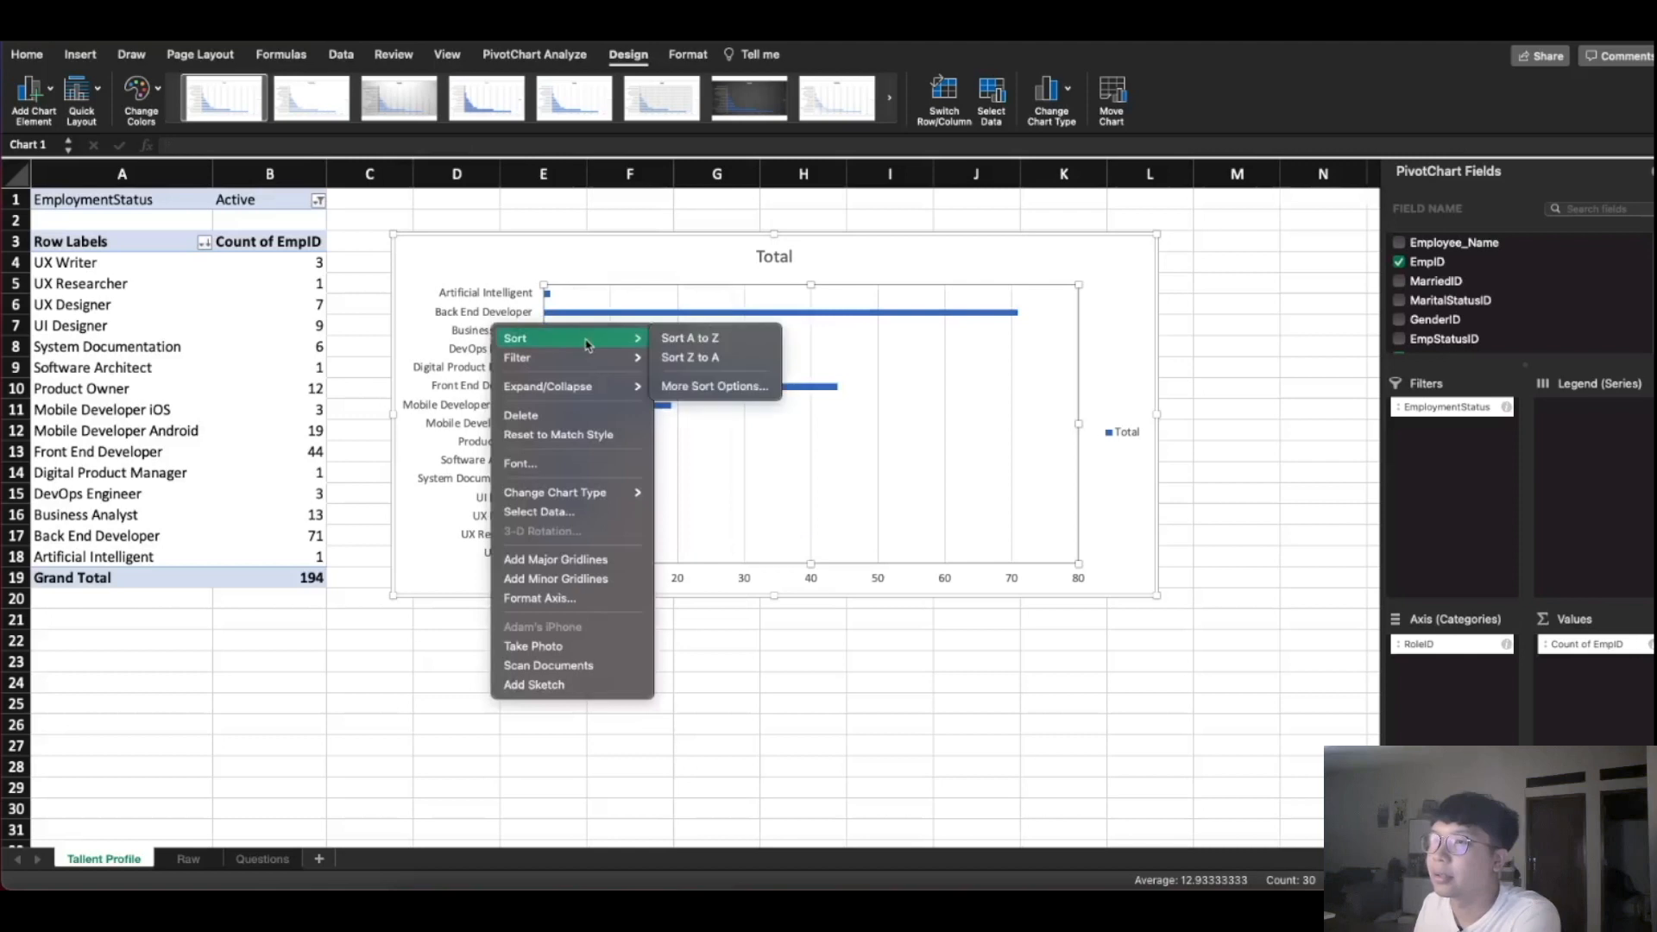
{"action": "left_click", "coordinate": [708, 388]}
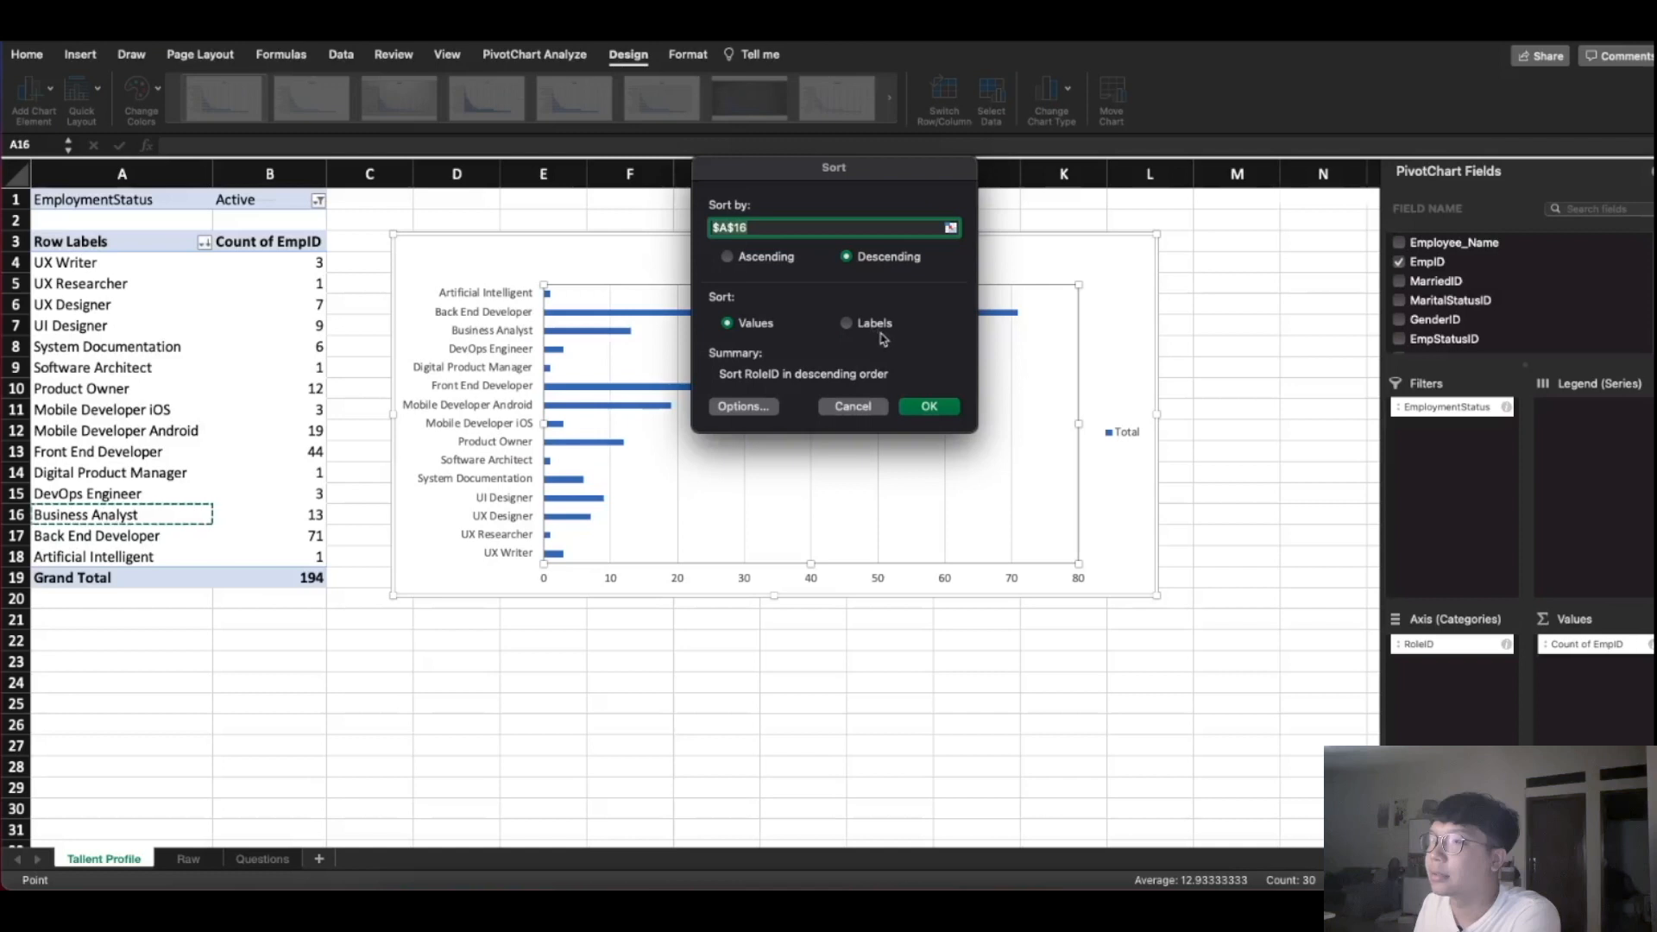
{"action": "left_click", "coordinate": [925, 405]}
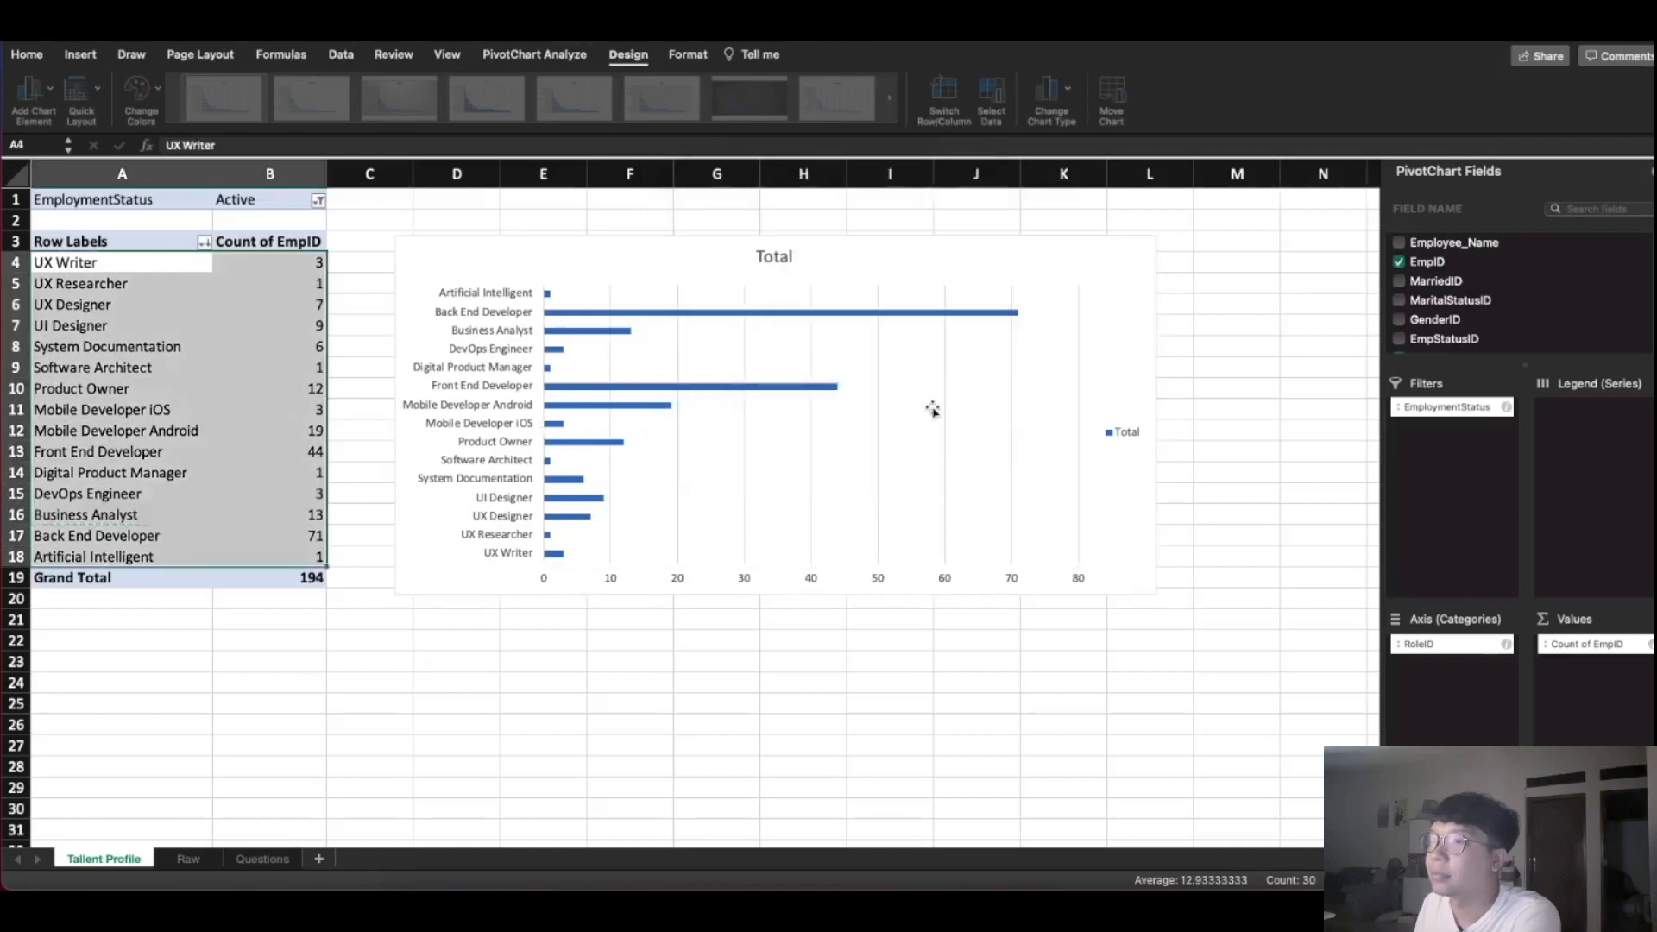
Sort the PivotTable's role rows by Count of EmpID in ascending order
{"action": "left_click", "coordinate": [104, 283]}
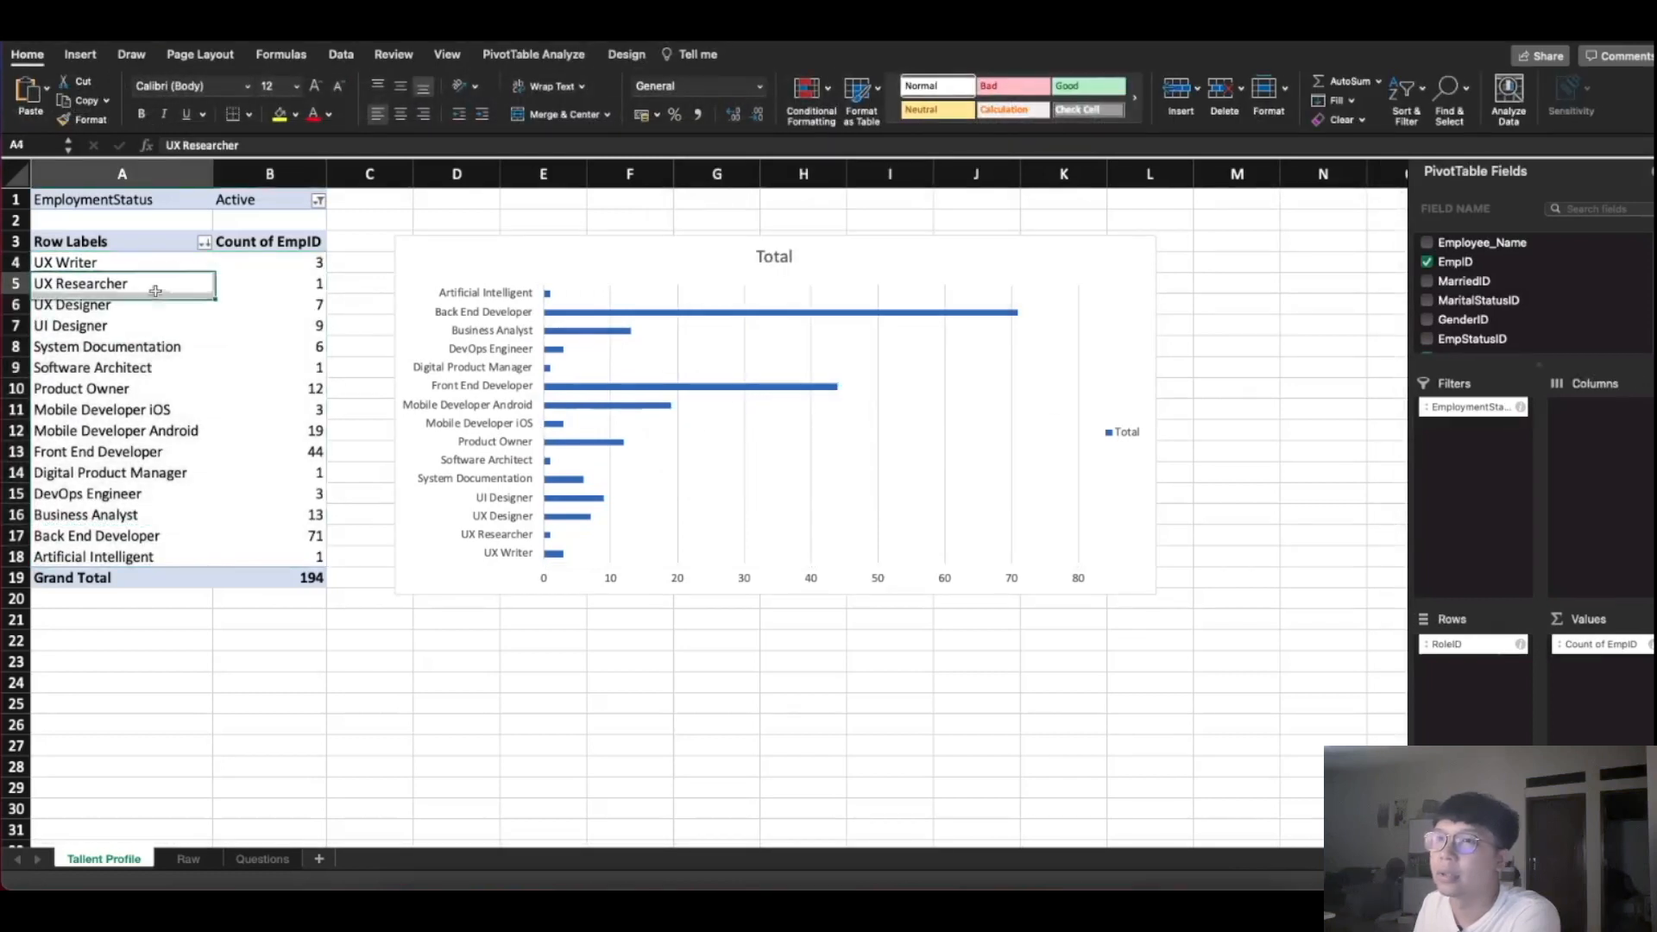
{"action": "left_click", "coordinate": [204, 244]}
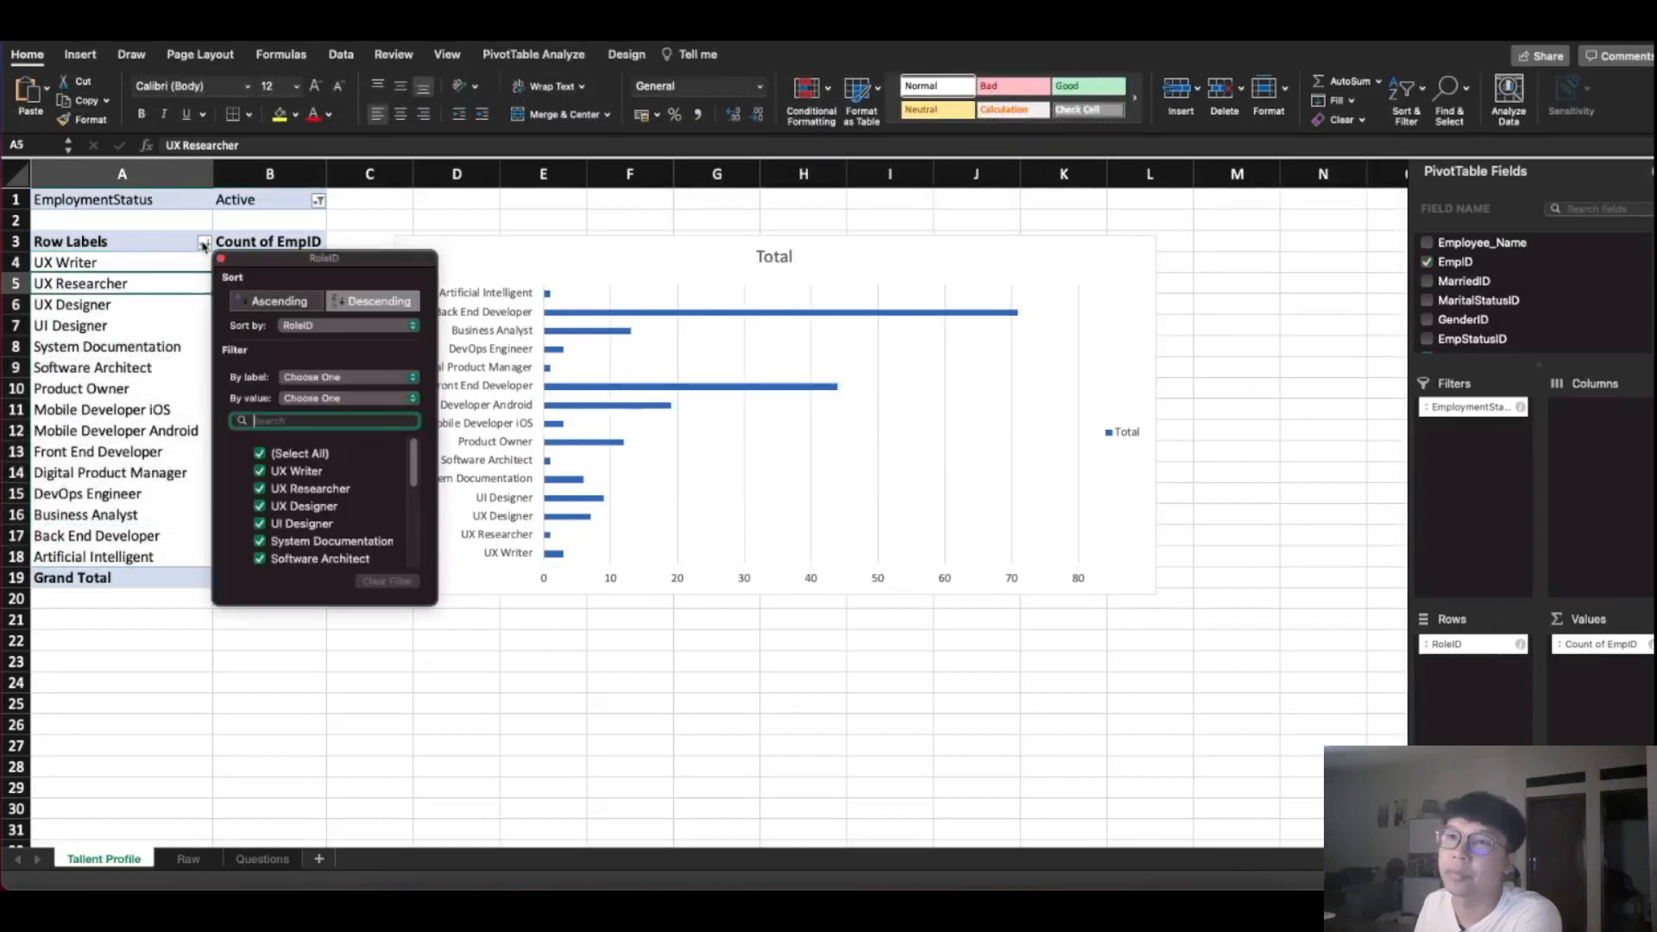
{"action": "left_click", "coordinate": [362, 324]}
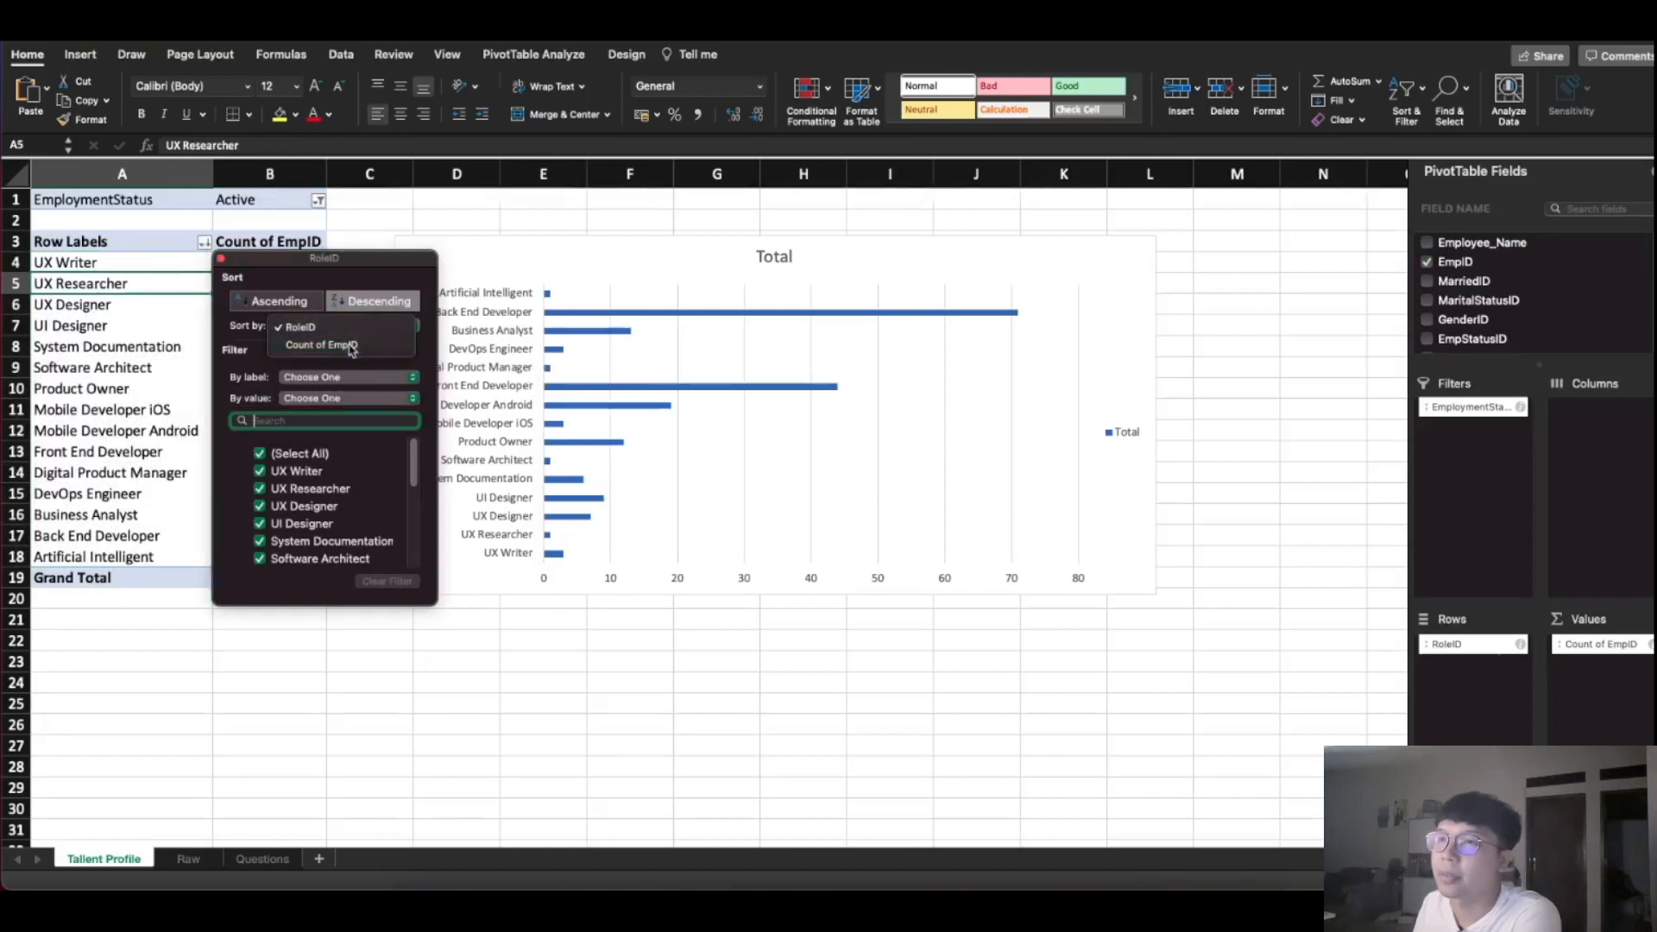
{"action": "left_click", "coordinate": [350, 343]}
{"action": "left_click", "coordinate": [294, 301]}
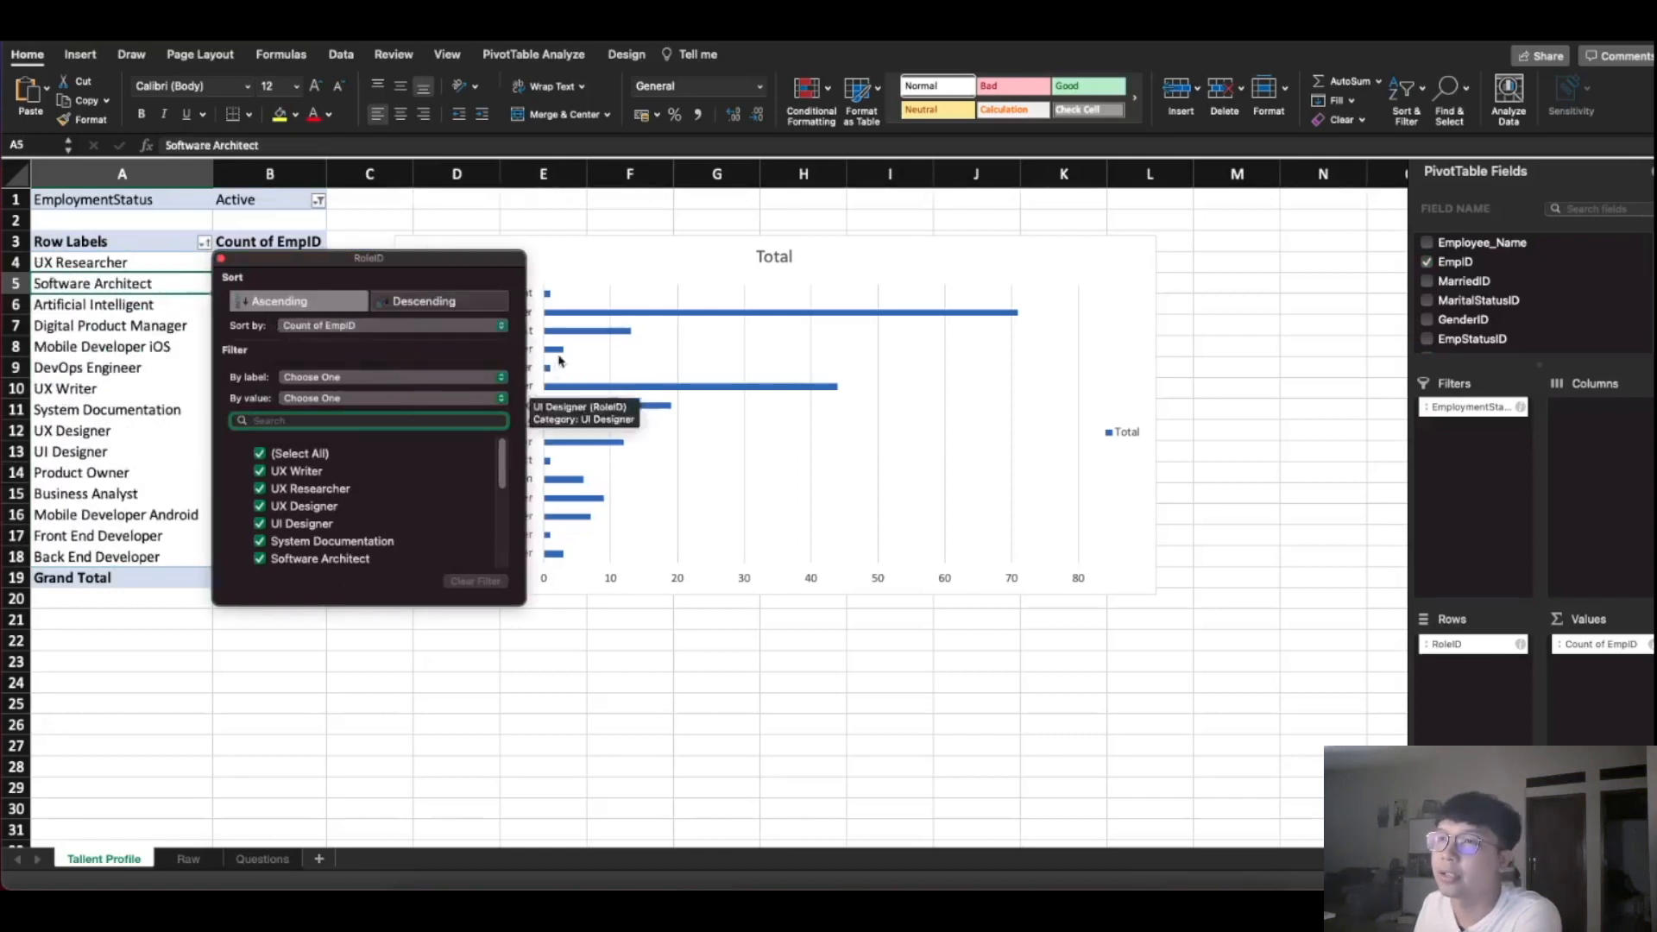
{"action": "left_click", "coordinate": [134, 477]}
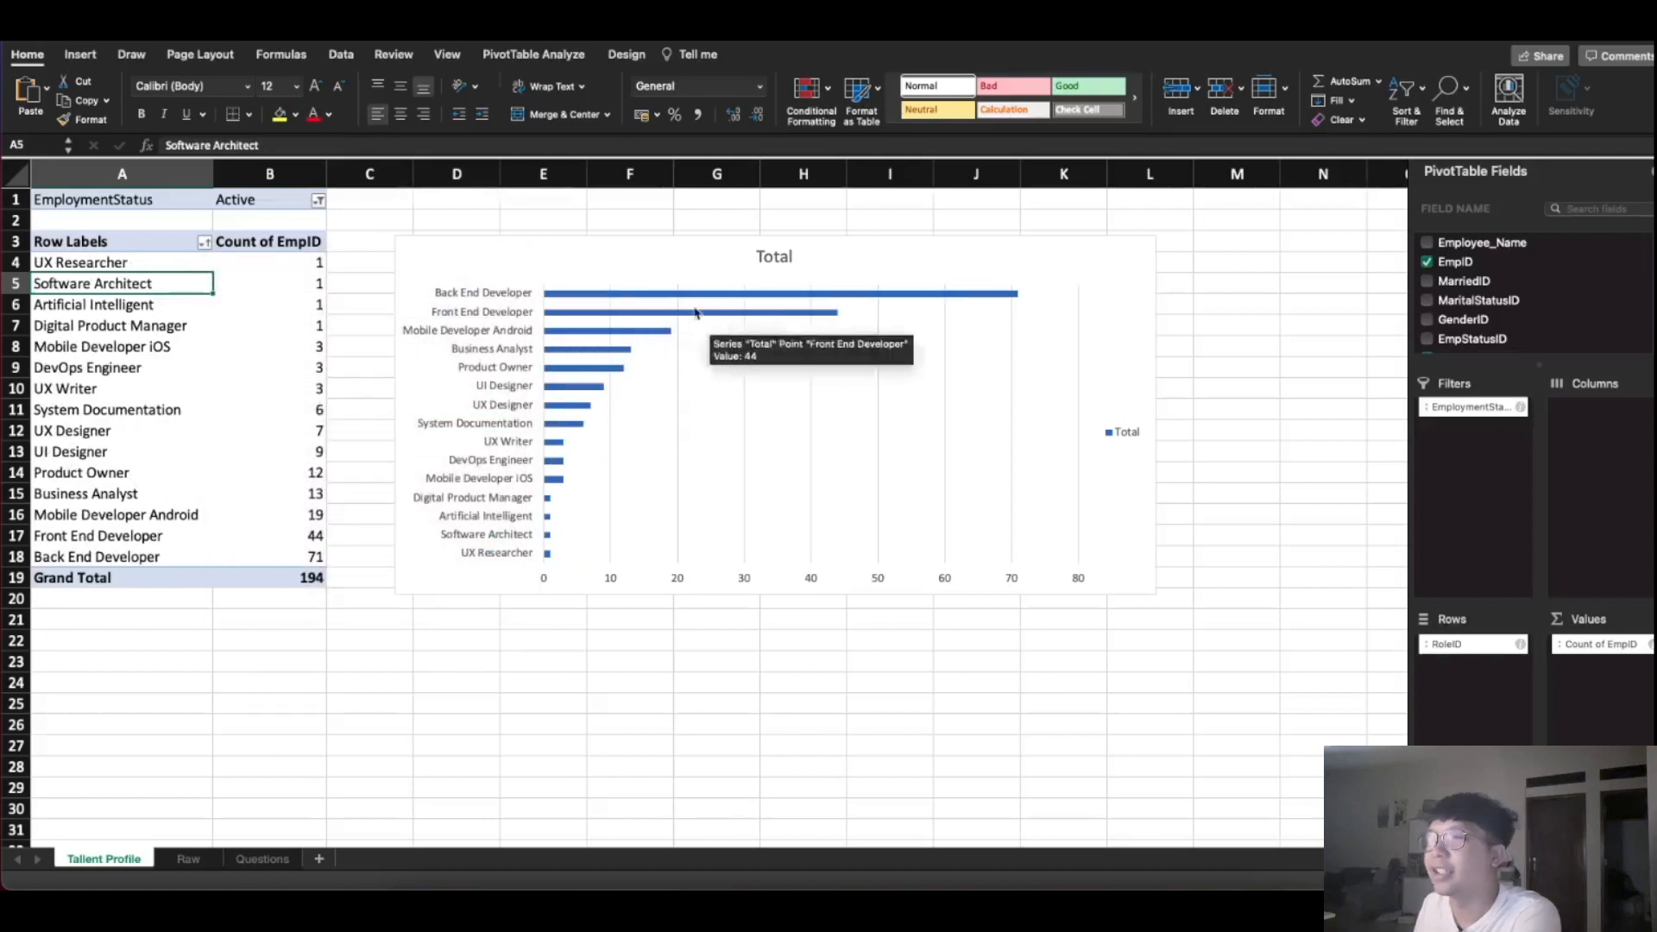
Move the bar chart closer to the PivotTable and widen it to about column L
{"action": "left_click_drag", "start_coordinate": [672, 252], "coordinate": [617, 237]}
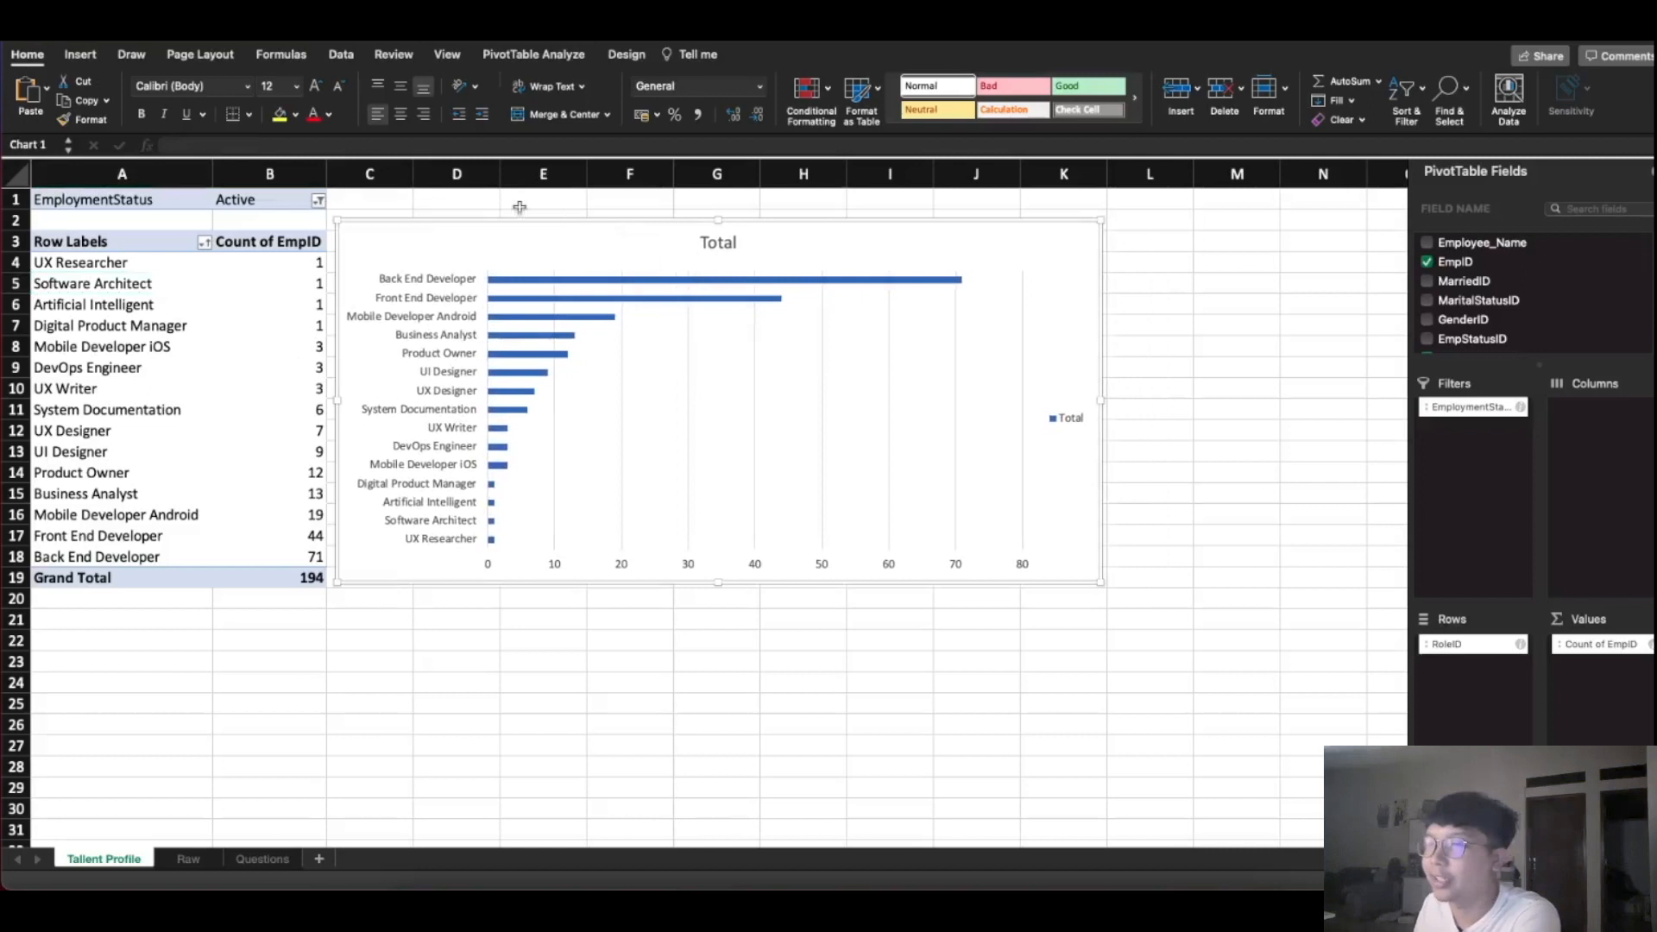
{"action": "left_click_drag", "start_coordinate": [1109, 584], "coordinate": [1157, 591]}
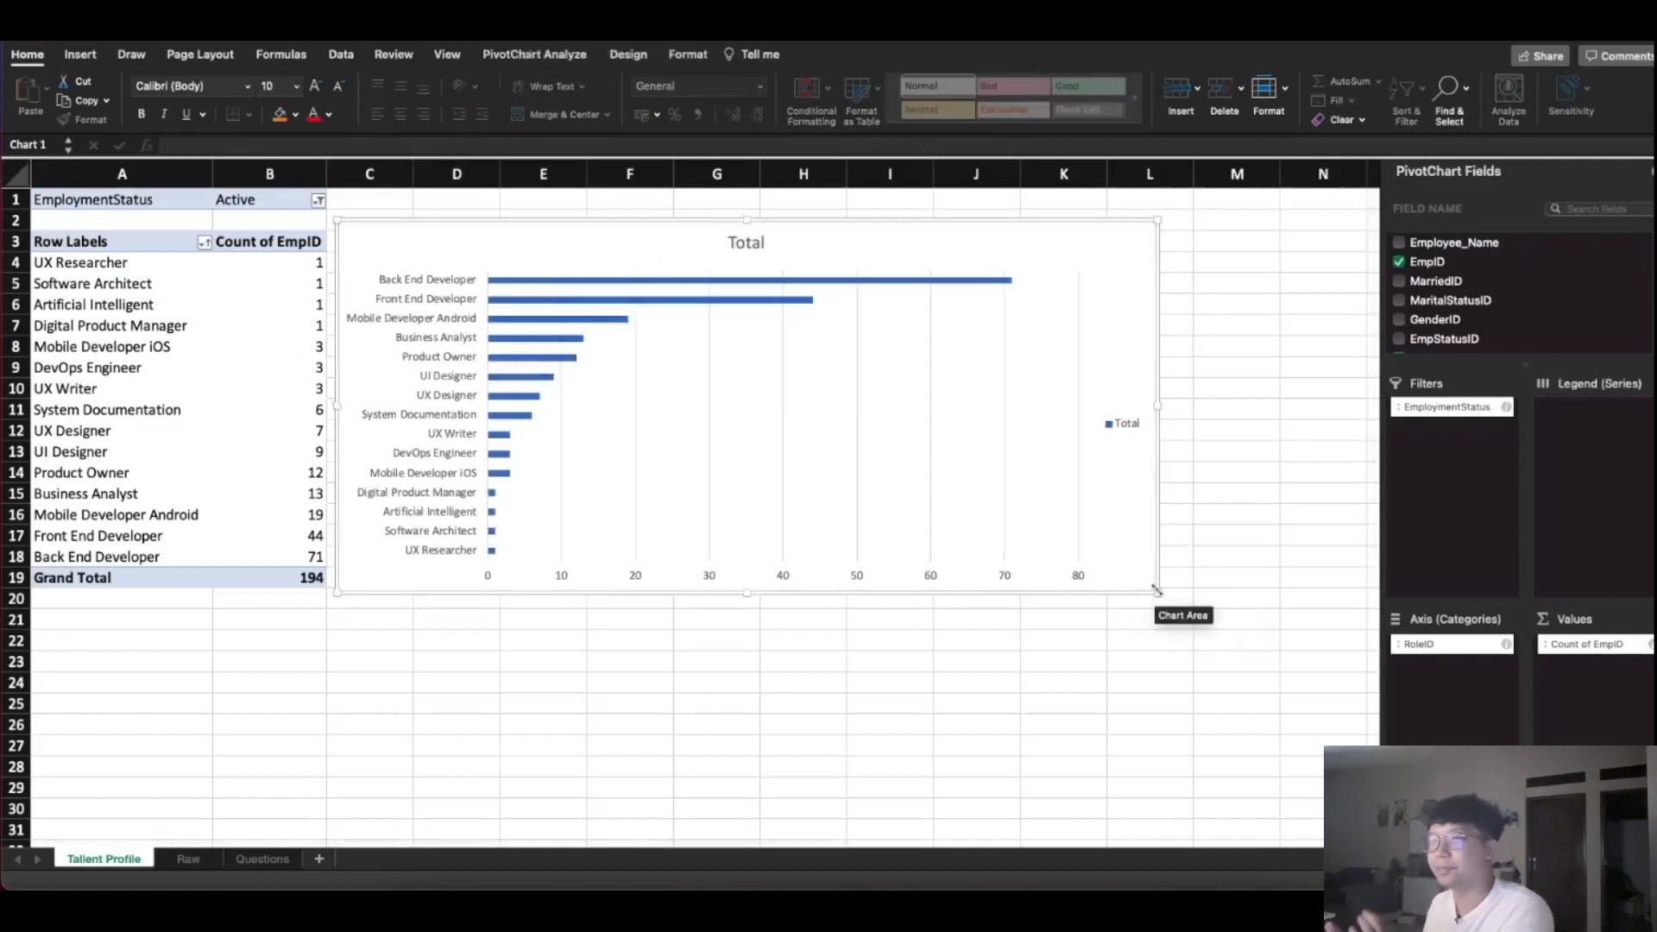
Apply the quick layout with data labels and a legend under the title to the role bar chart, and widen the chart slightly
{"action": "left_click", "coordinate": [677, 366]}
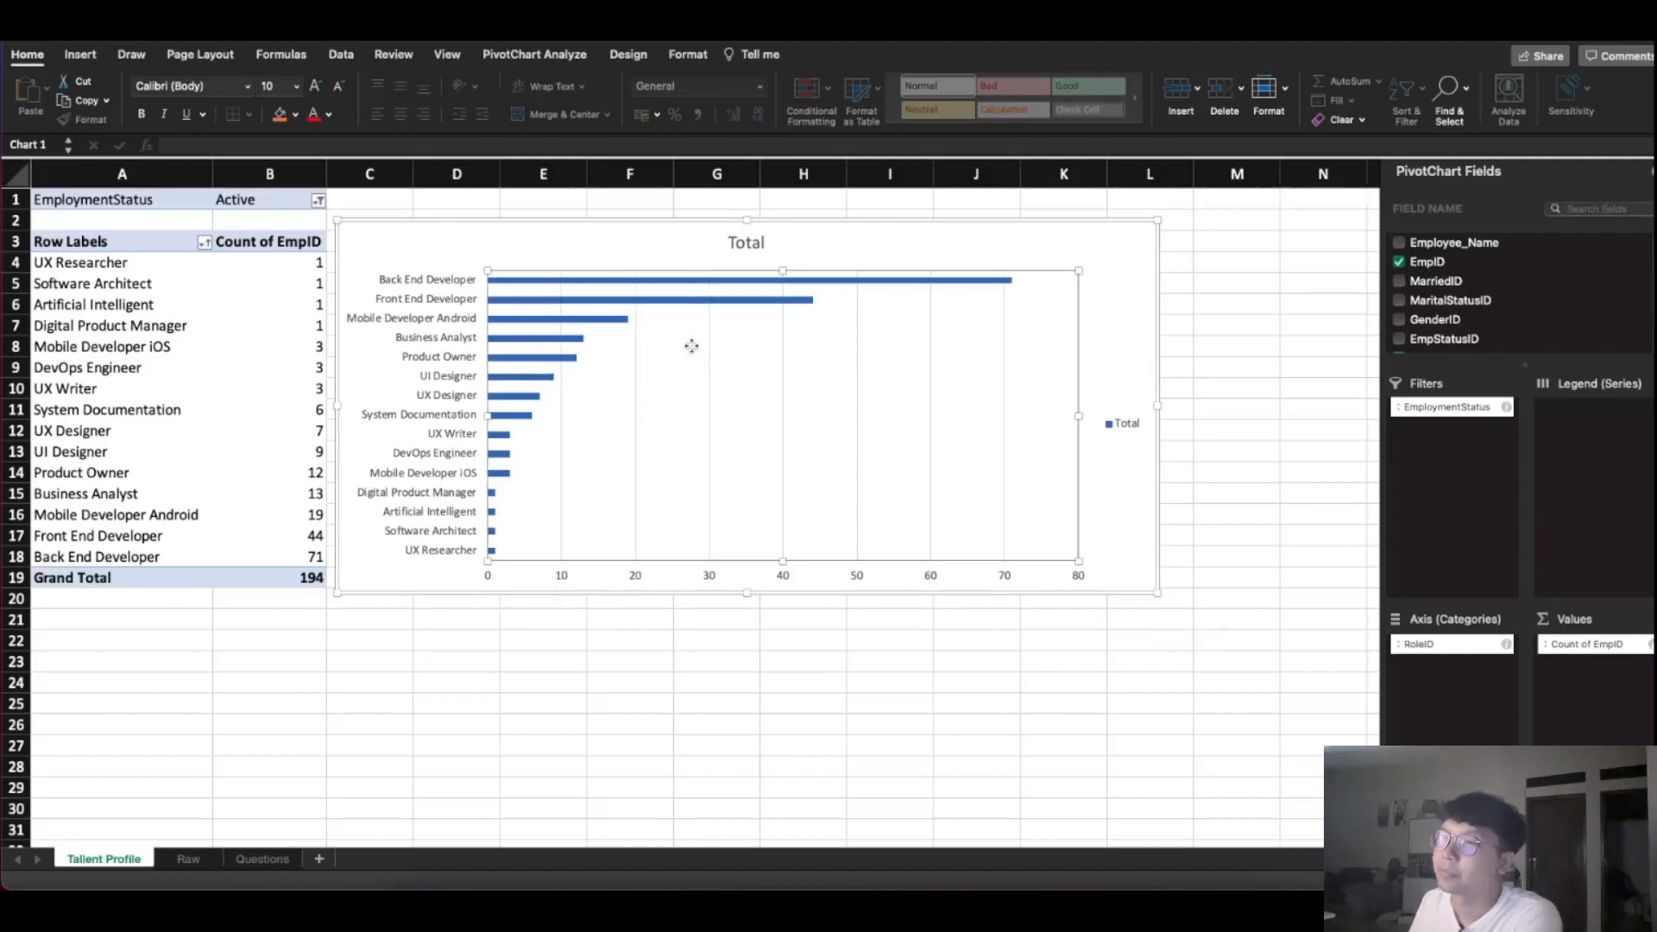
{"action": "left_click", "coordinate": [81, 56]}
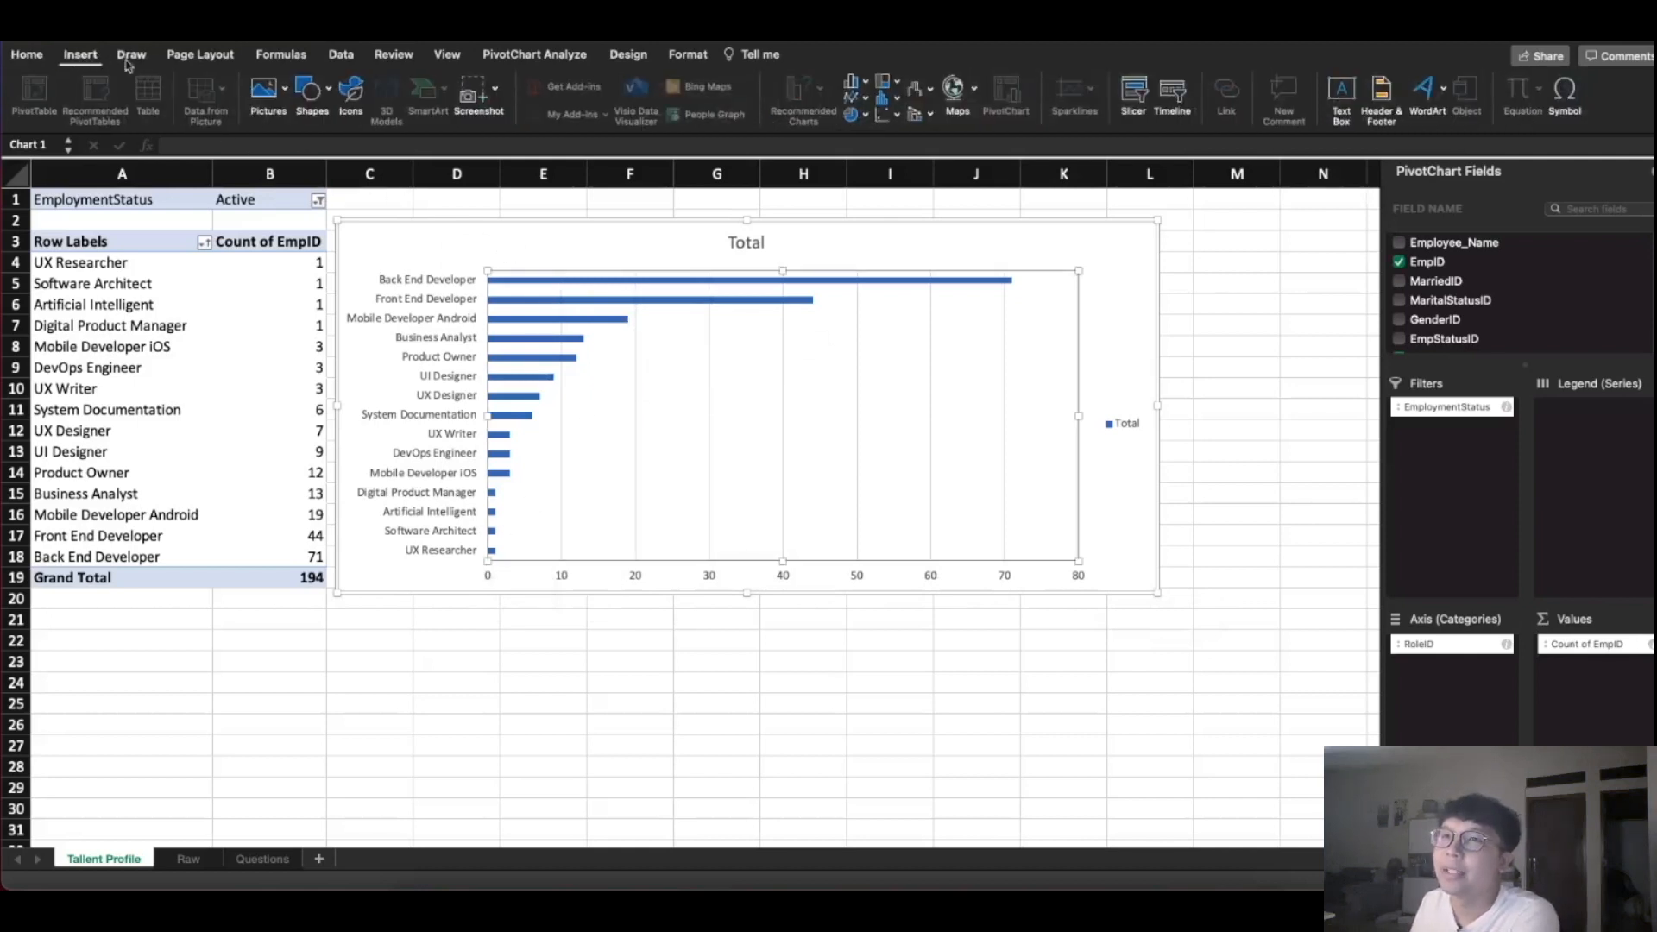
{"action": "left_click", "coordinate": [342, 55]}
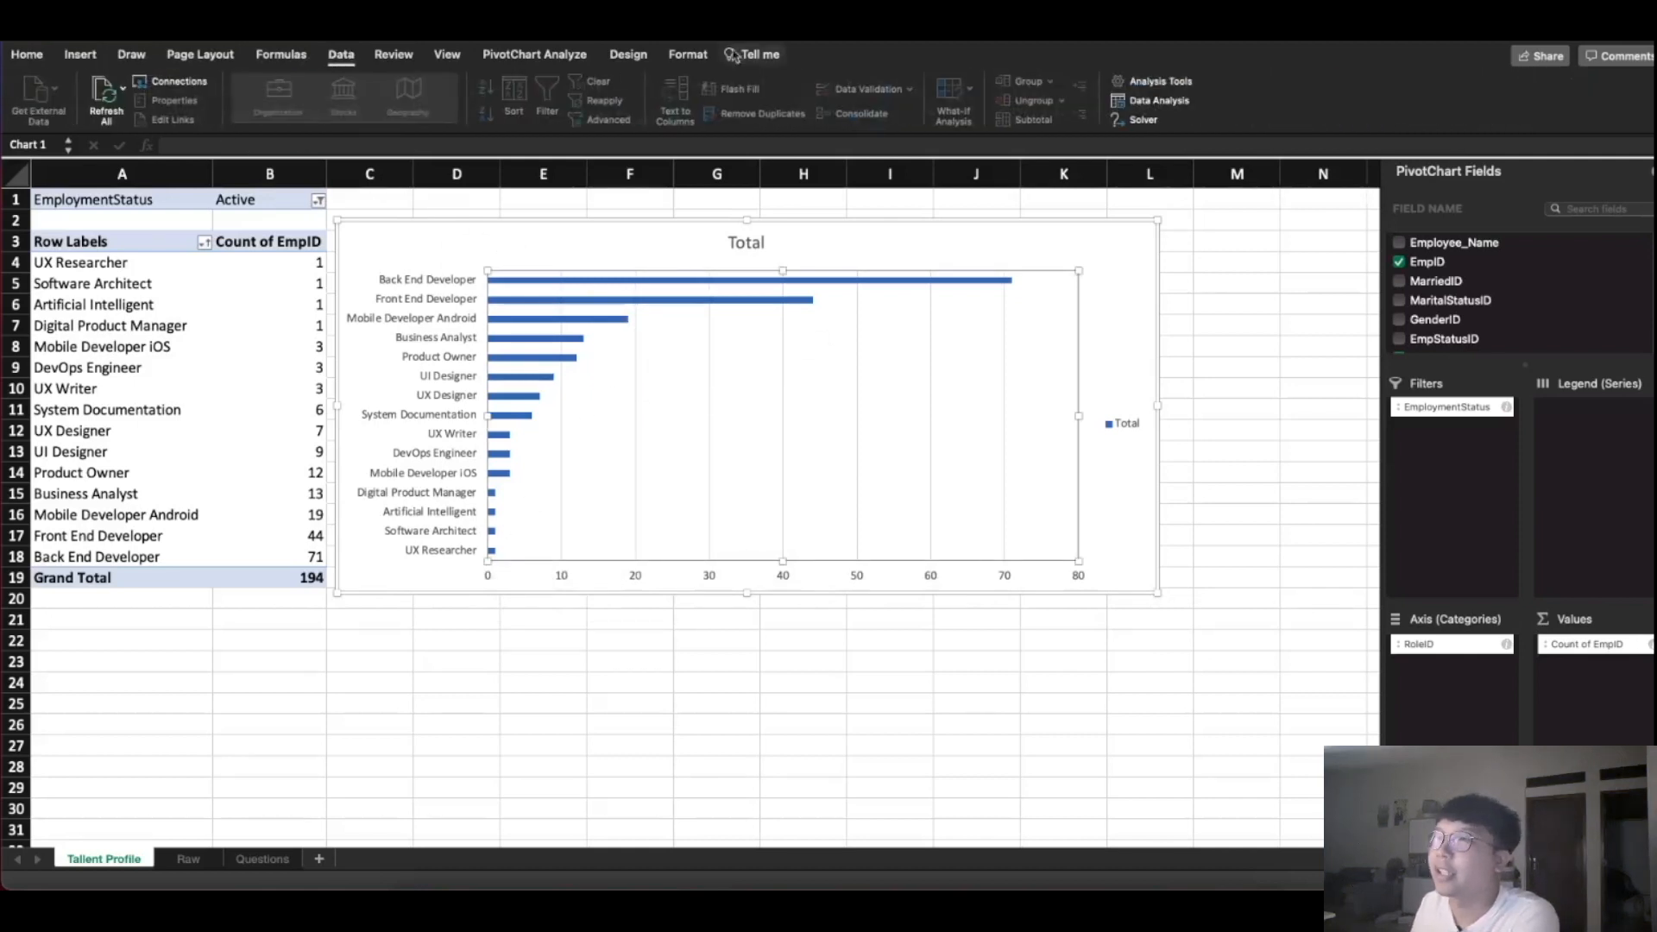
{"action": "left_click", "coordinate": [682, 56]}
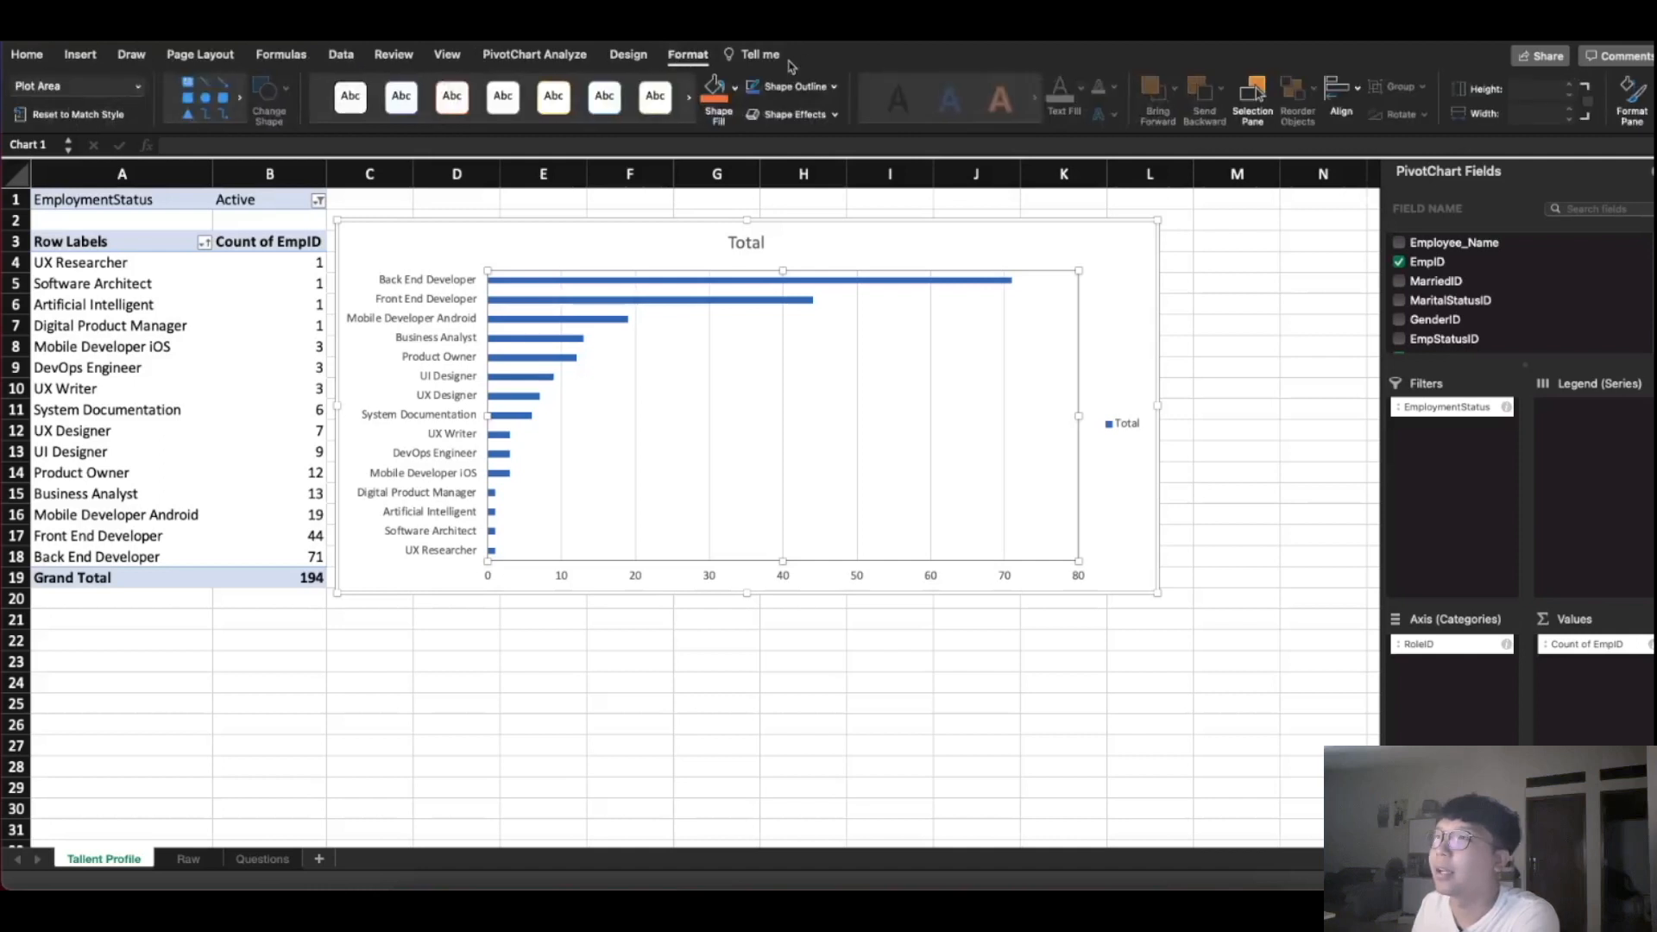
{"action": "left_click", "coordinate": [906, 235]}
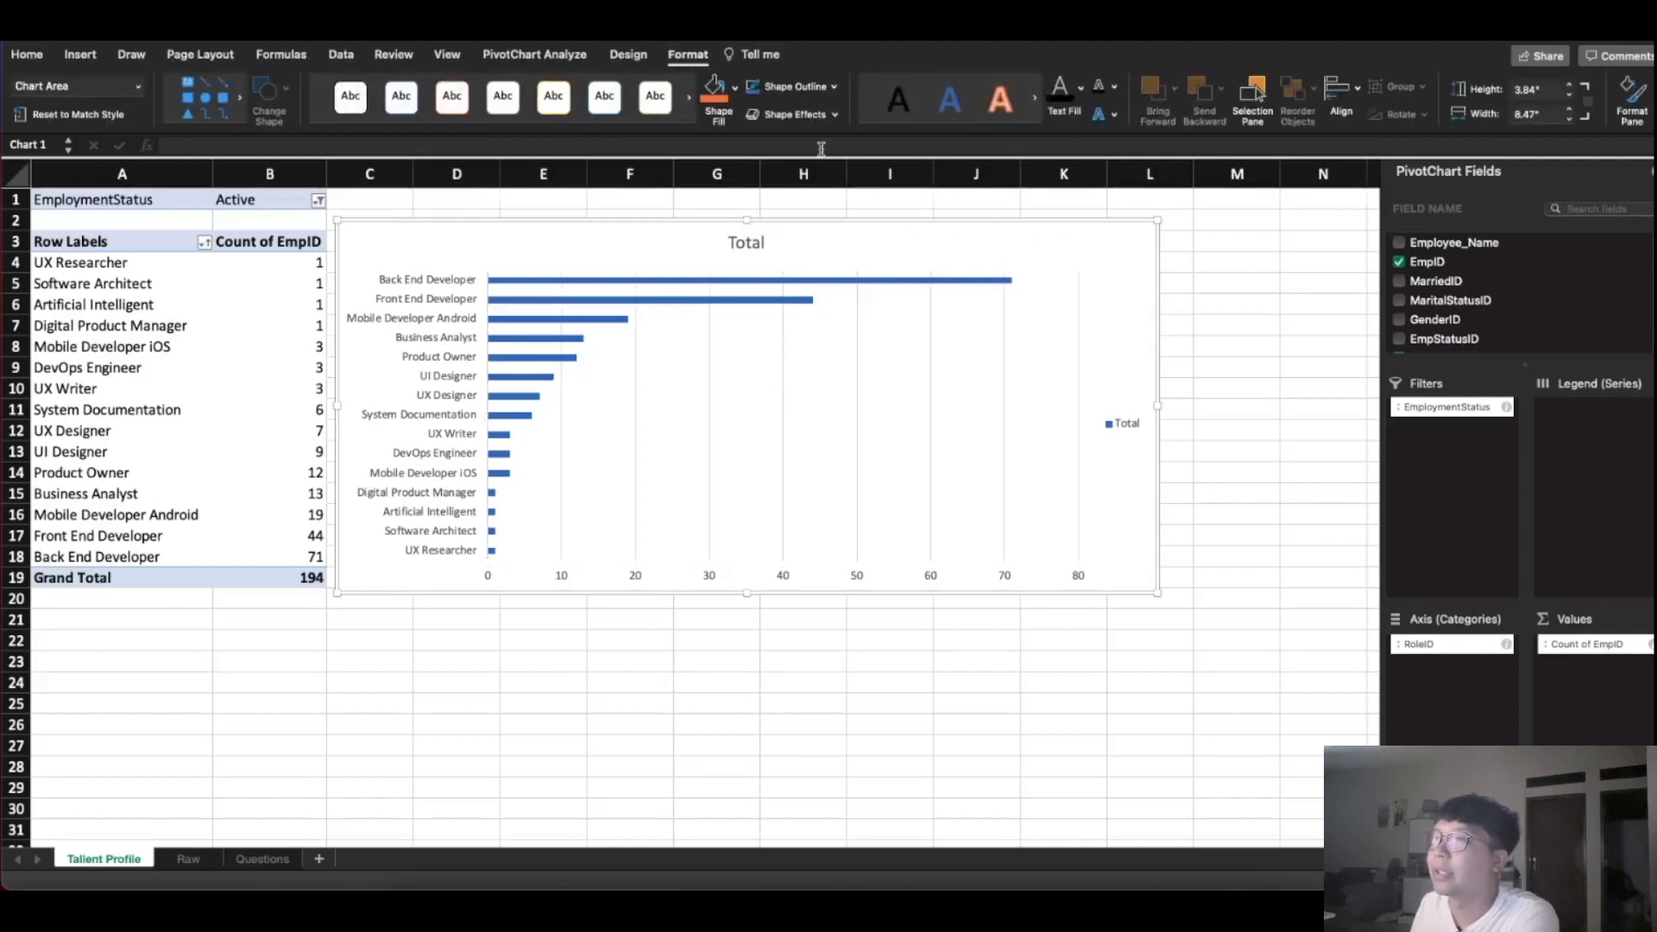
{"action": "left_click", "coordinate": [642, 57]}
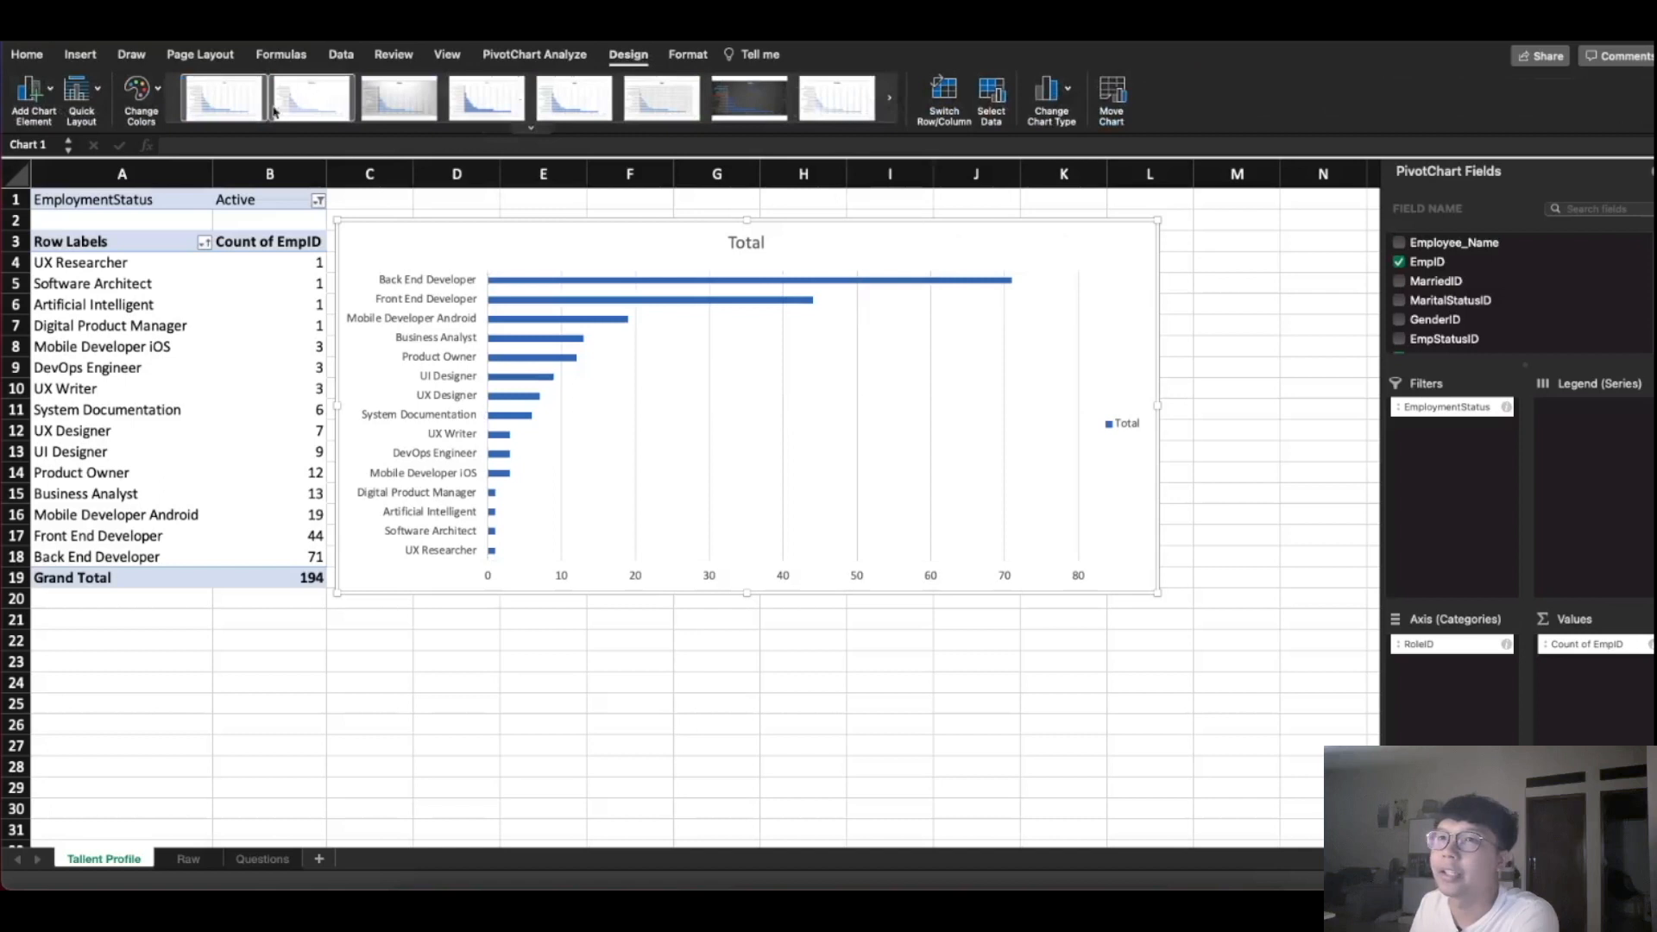
{"action": "left_click", "coordinate": [45, 98]}
{"action": "left_click", "coordinate": [81, 91]}
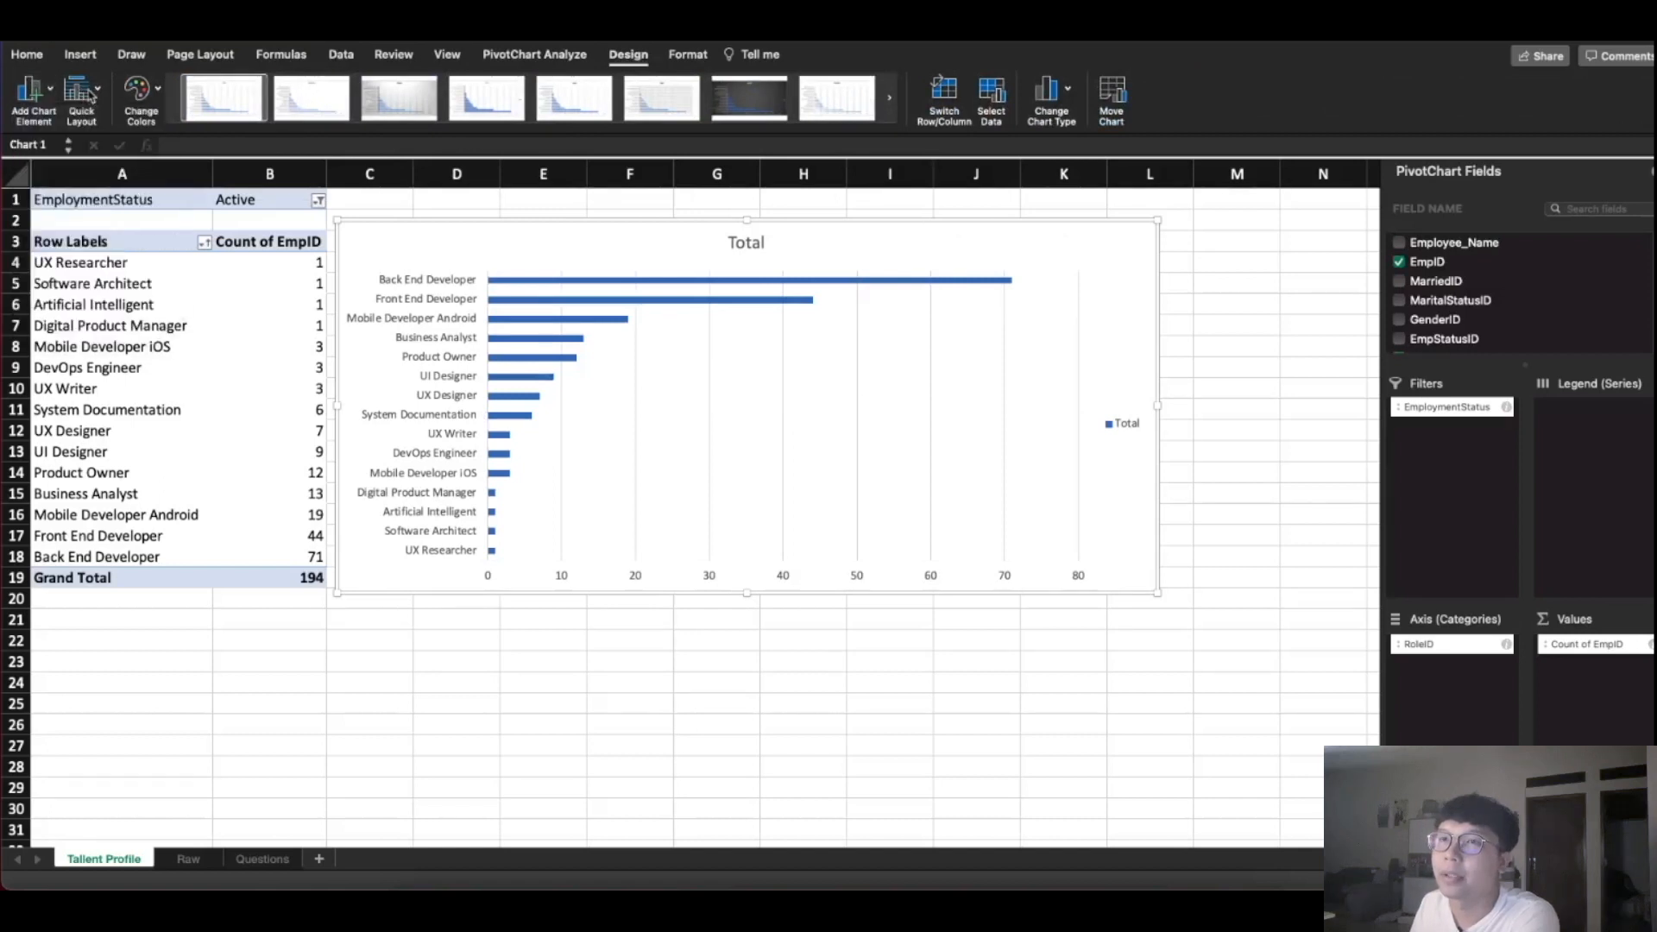
{"action": "left_click", "coordinate": [80, 91]}
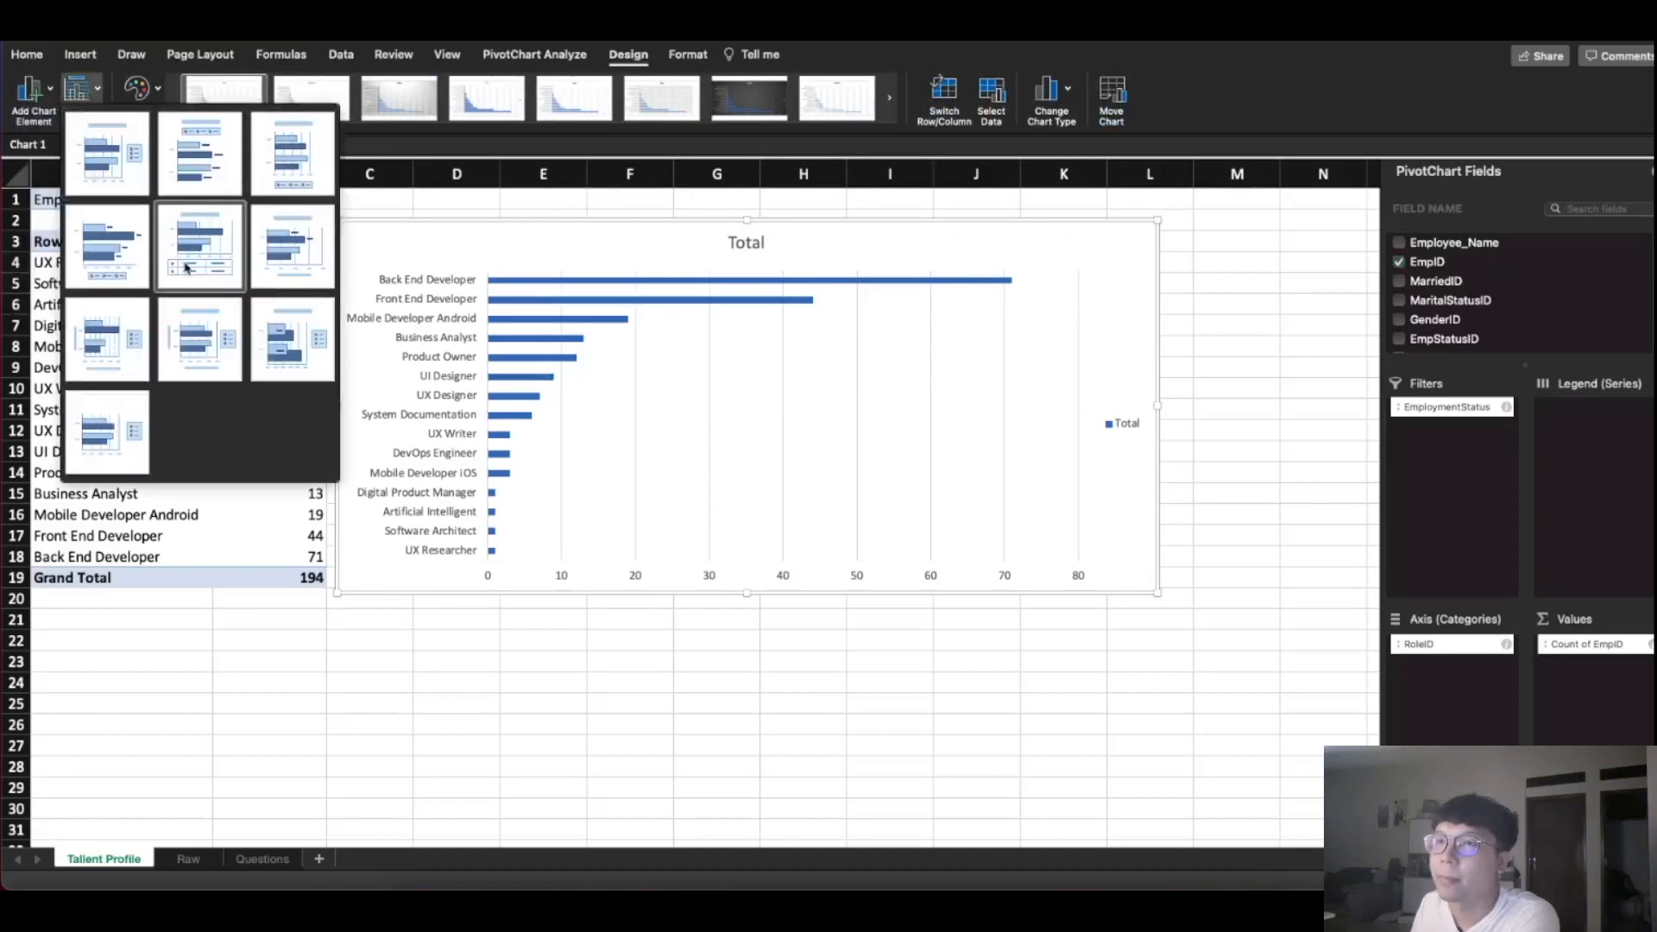
{"action": "left_click", "coordinate": [213, 165]}
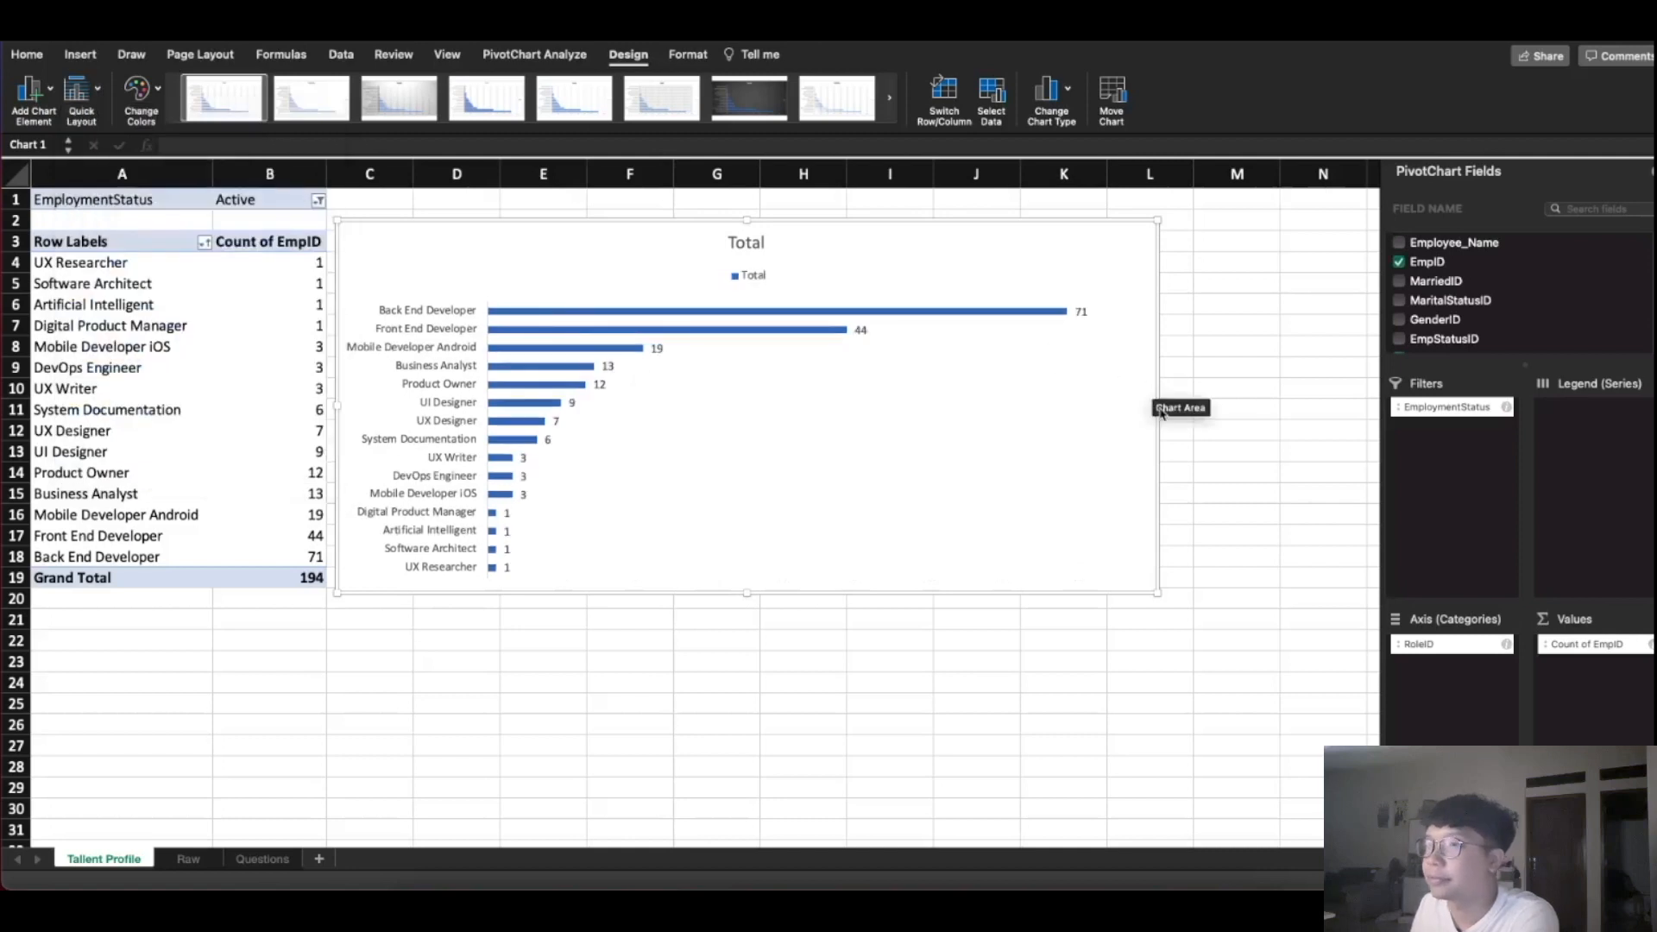
{"action": "mouse_move", "coordinate": [1158, 405]}
{"action": "left_mouse_down"}
{"action": "mouse_move", "coordinate": [1275, 405]}
{"action": "mouse_move", "coordinate": [1188, 406]}
{"action": "left_mouse_up"}
{"action": "left_click", "coordinate": [940, 687]}
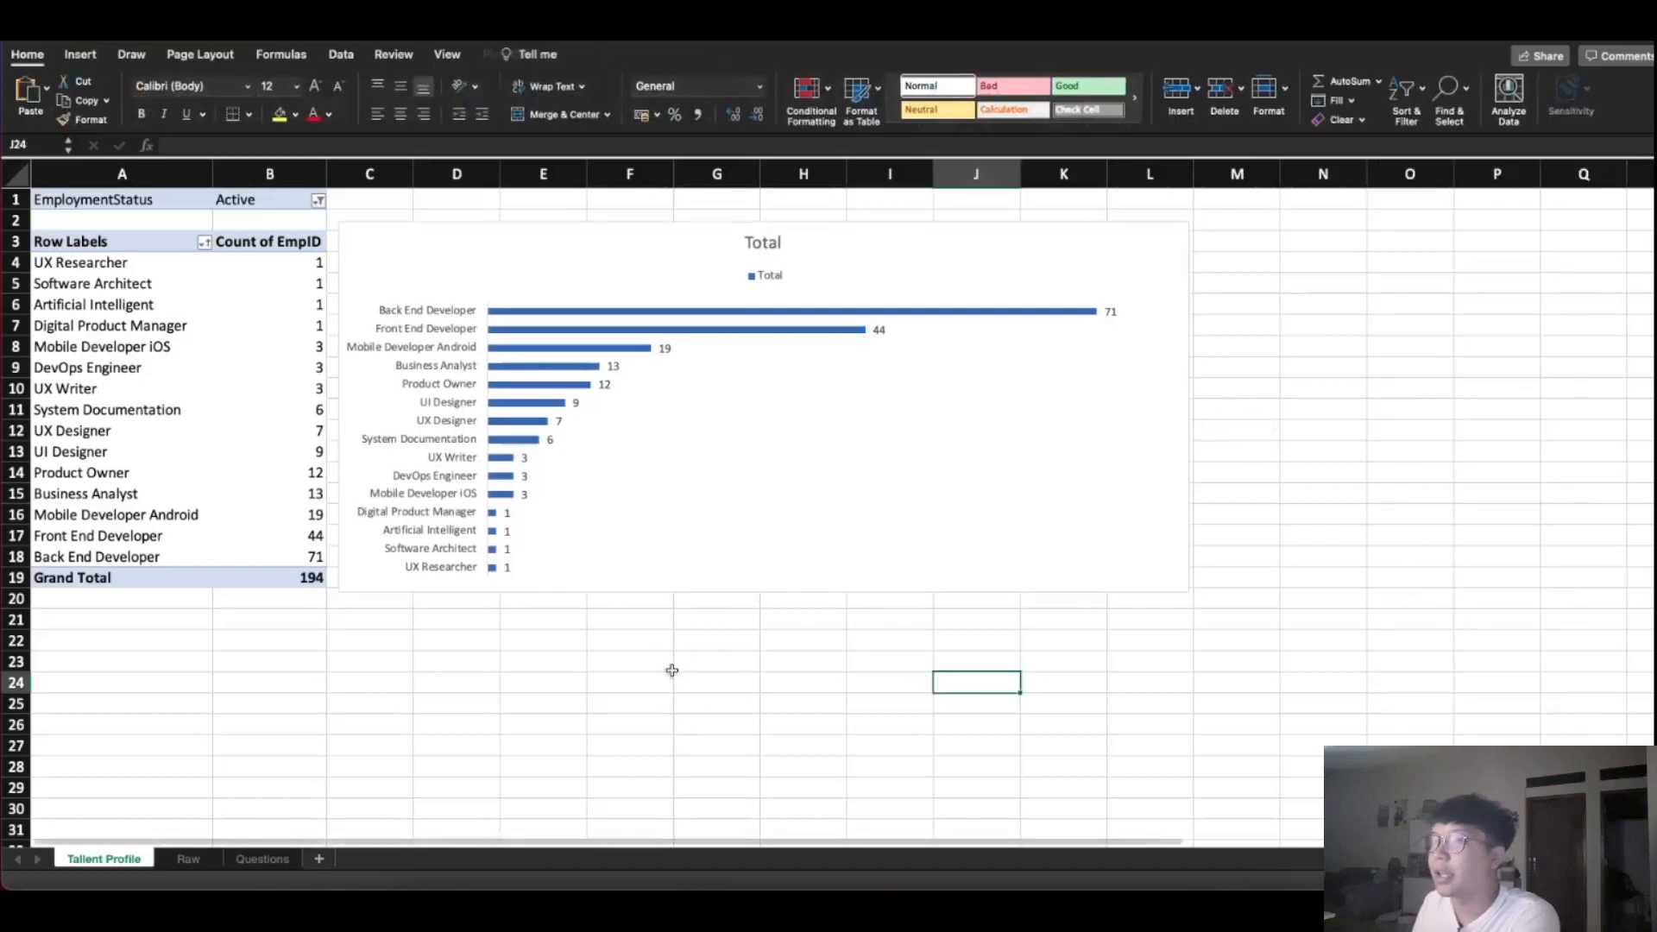
{"action": "left_click", "coordinate": [671, 670]}
{"action": "scroll", "coordinate": [671, 670], "scroll_direction": "down", "scroll_amount": 1}
{"action": "scroll", "coordinate": [671, 670], "scroll_direction": "up", "scroll_amount": 1}
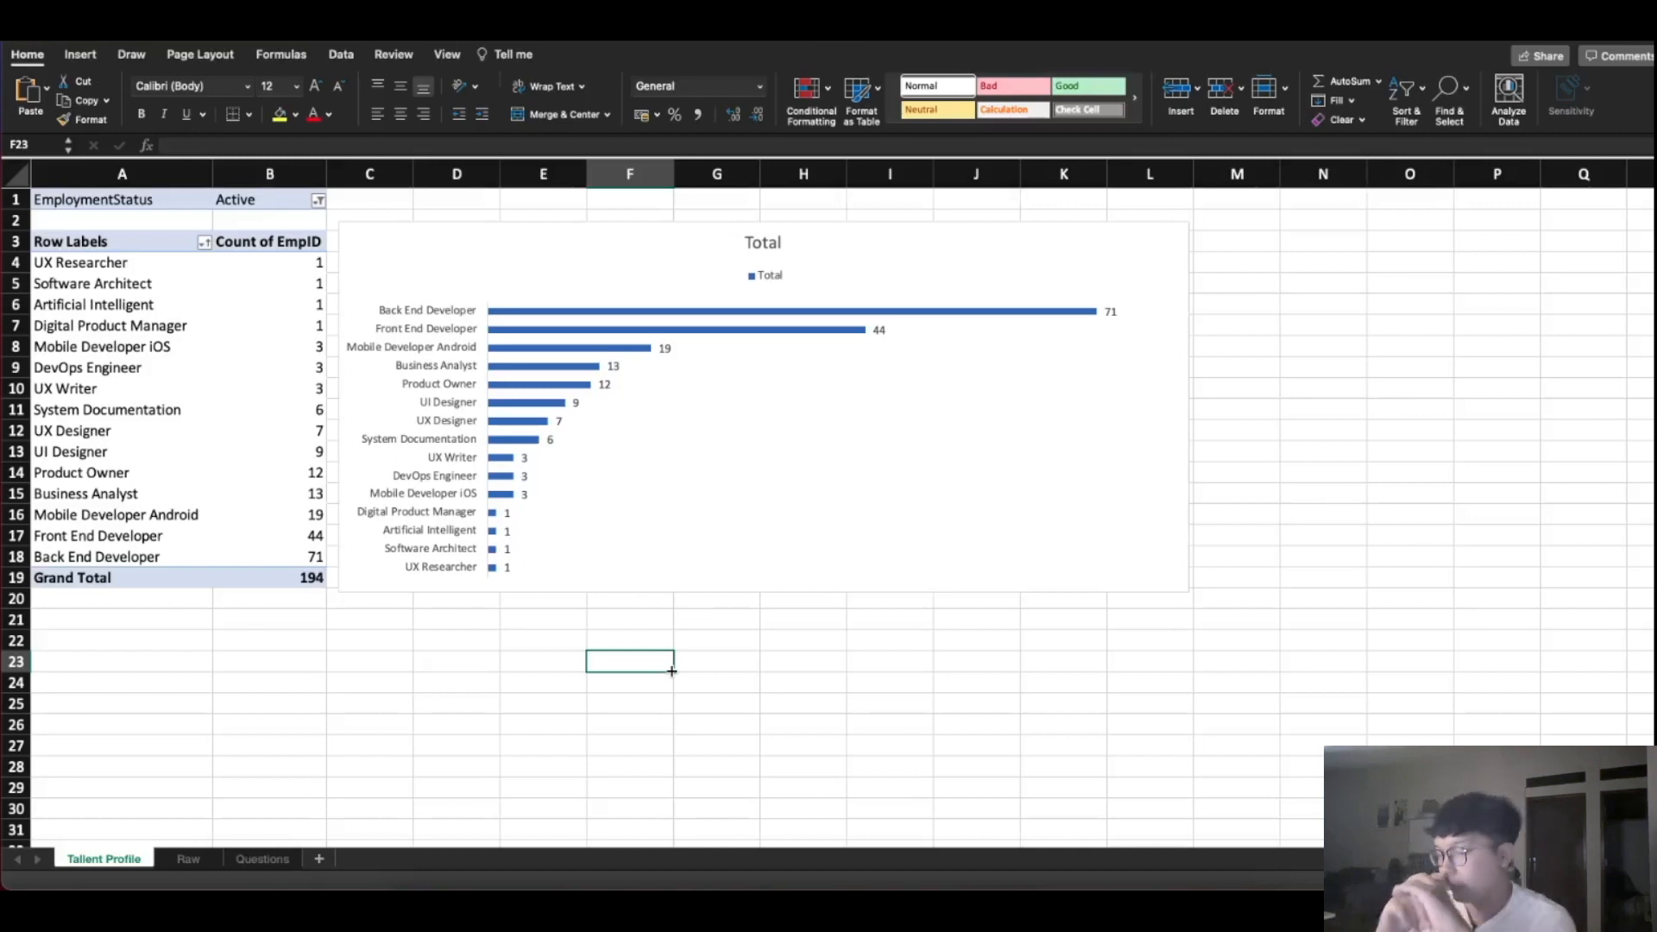
{"action": "scroll", "coordinate": [751, 648], "scroll_direction": "down", "scroll_amount": 3}
{"action": "scroll", "coordinate": [751, 621], "scroll_direction": "up", "scroll_amount": 3}
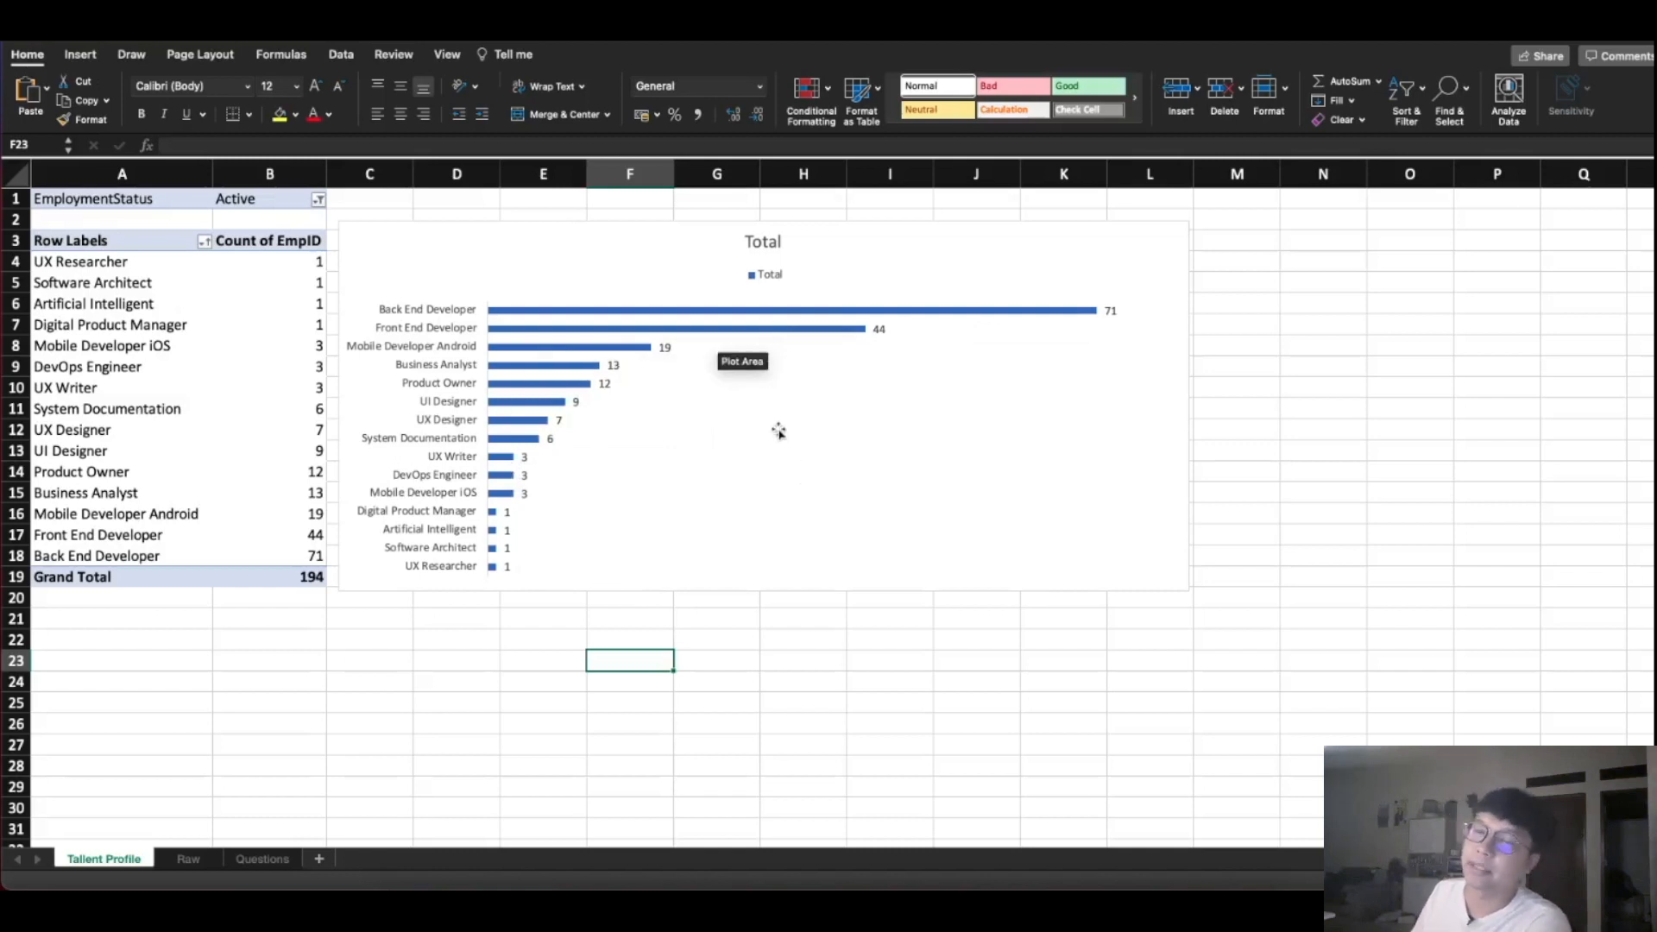
{"action": "scroll", "coordinate": [773, 462], "scroll_direction": "down", "scroll_amount": 4}
{"action": "scroll", "coordinate": [776, 468], "scroll_direction": "up", "scroll_amount": 4}
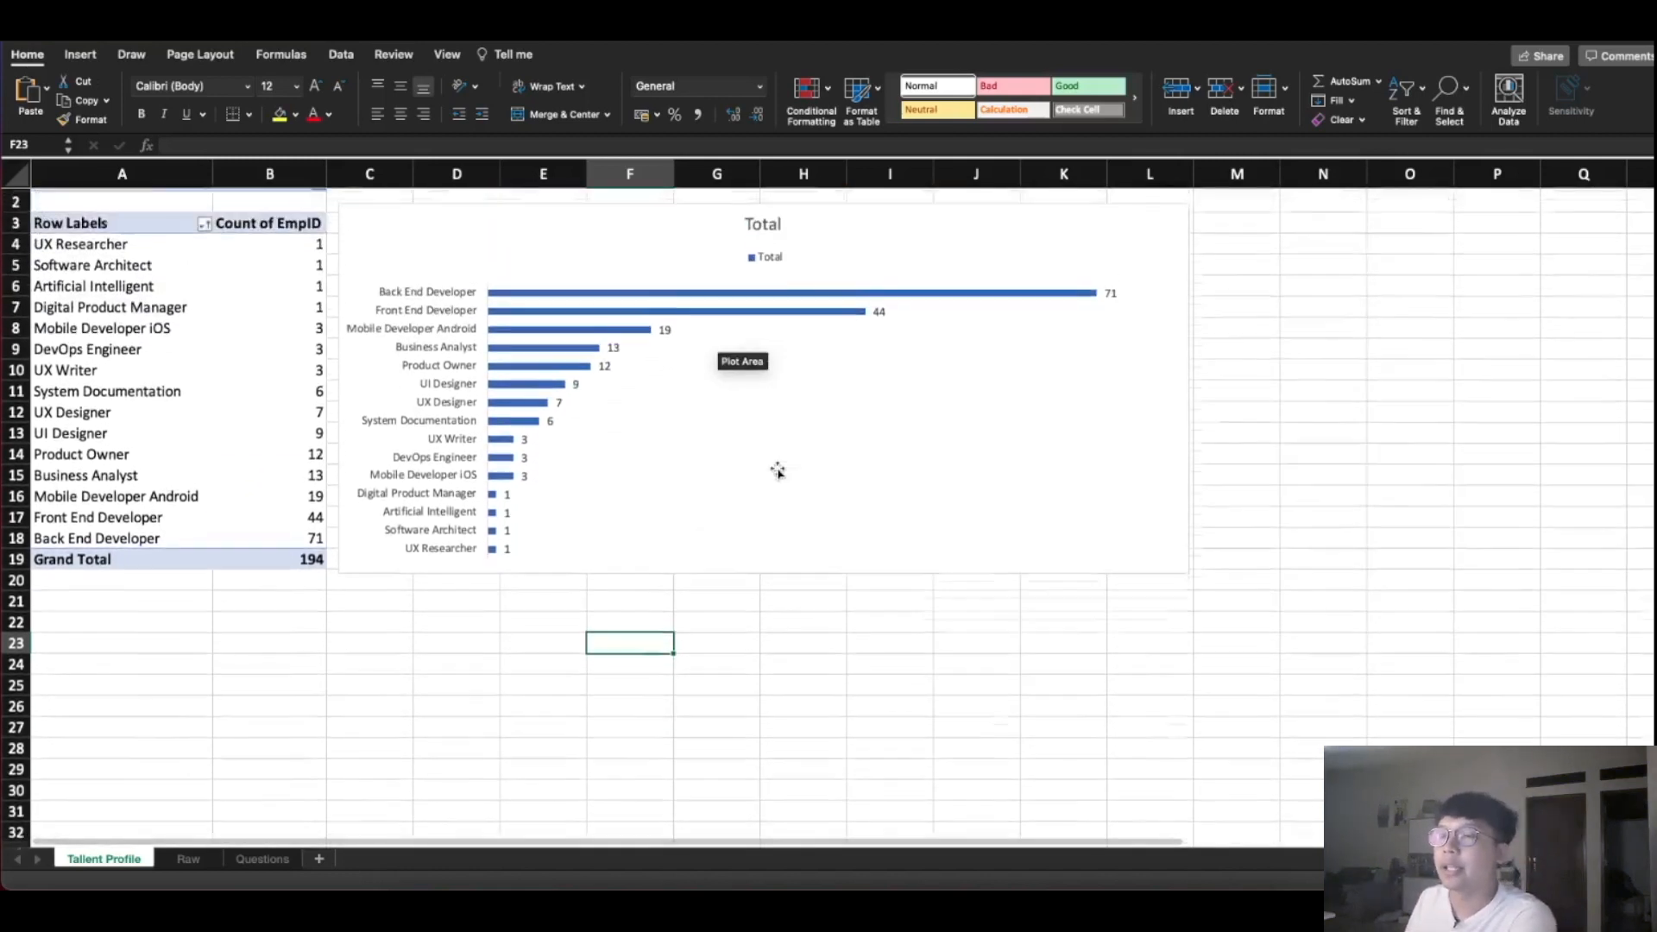
Copy the whole role PivotTable with its EmploymentStatus filter, A1:B19, and paste the copy at cell A21
{"action": "left_click_drag", "start_coordinate": [95, 198], "coordinate": [298, 565]}
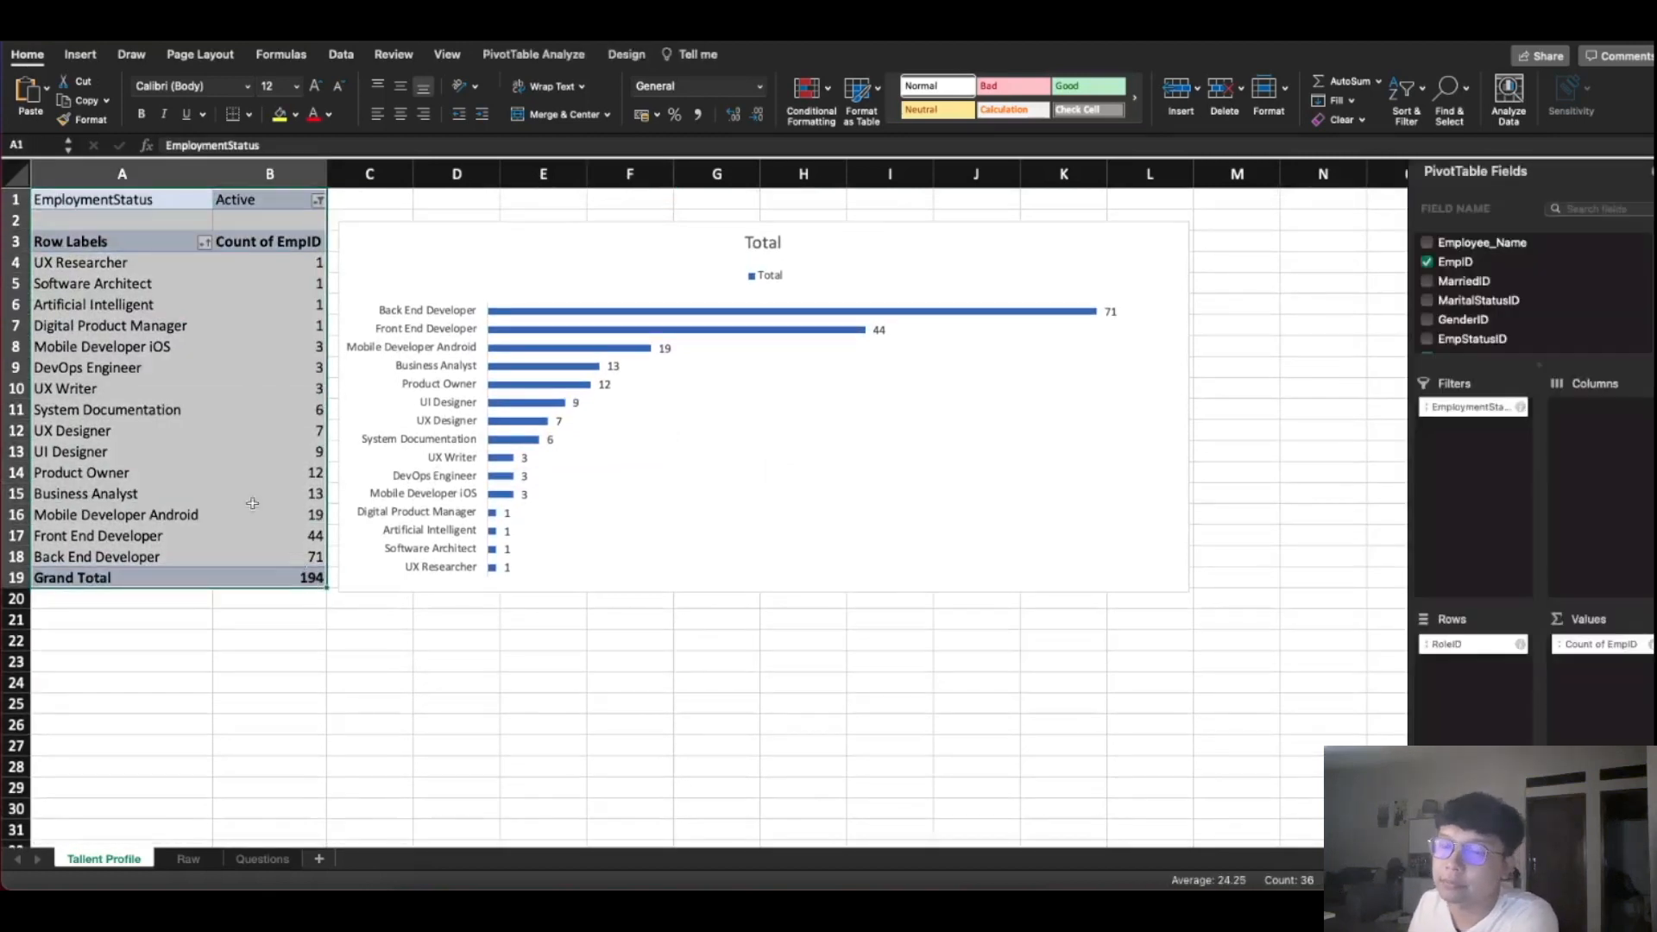
{"action": "right_click", "coordinate": [254, 442]}
{"action": "left_click", "coordinate": [287, 452]}
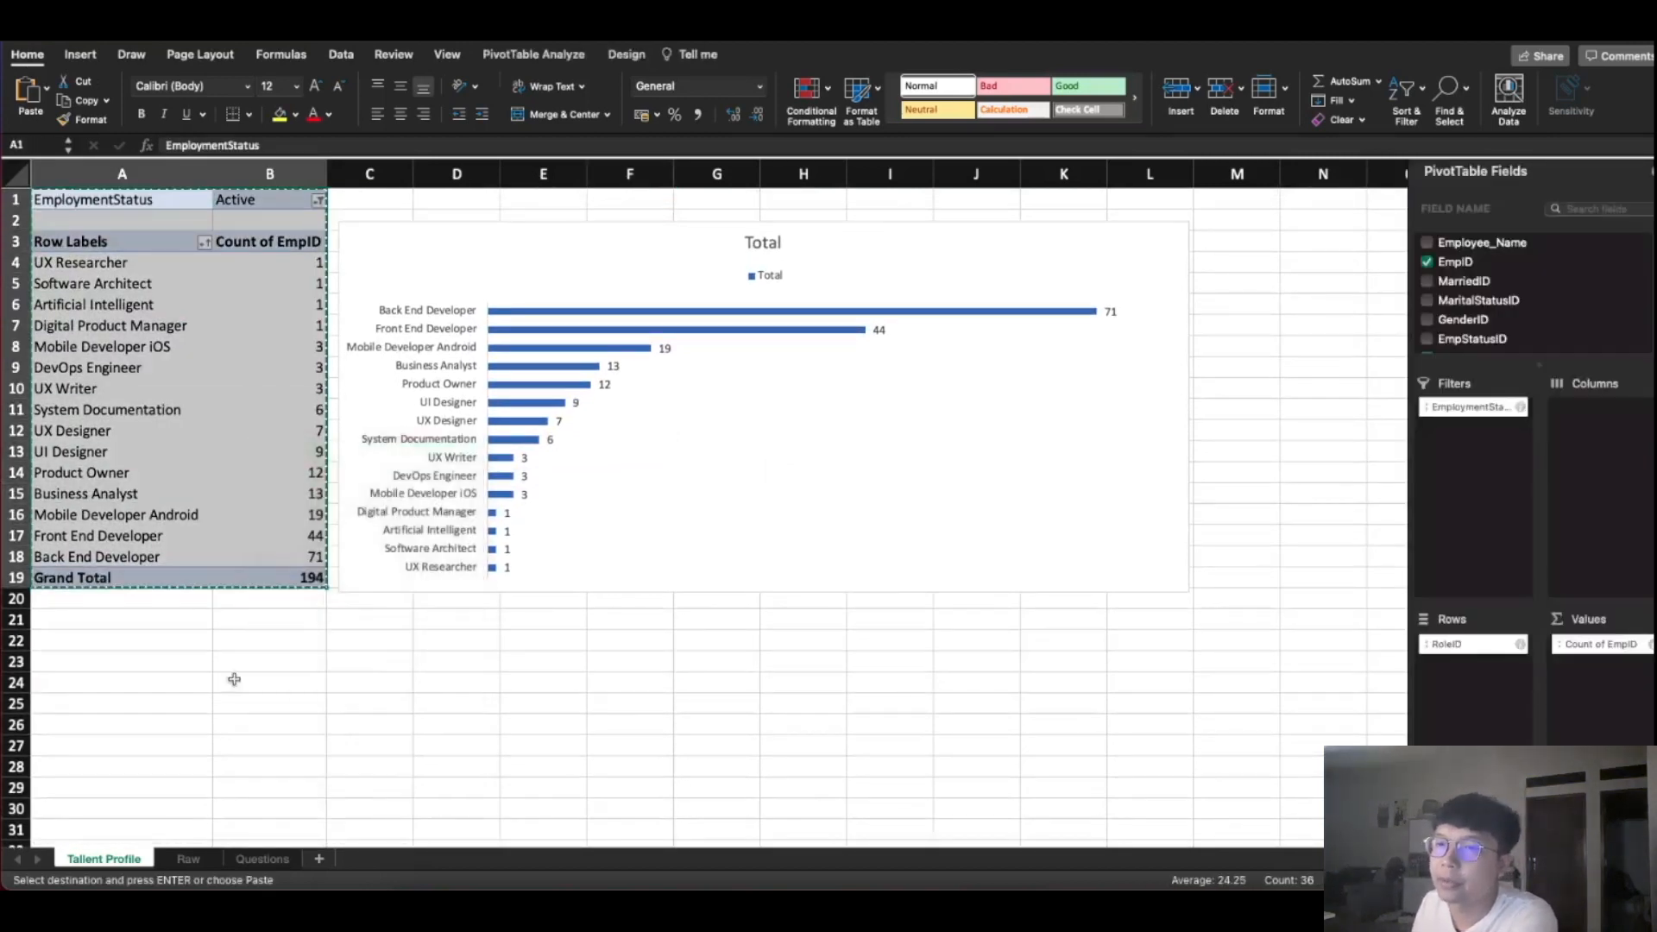
{"action": "scroll", "coordinate": [230, 664], "scroll_direction": "down", "scroll_amount": 4}
{"action": "right_click", "coordinate": [92, 458]}
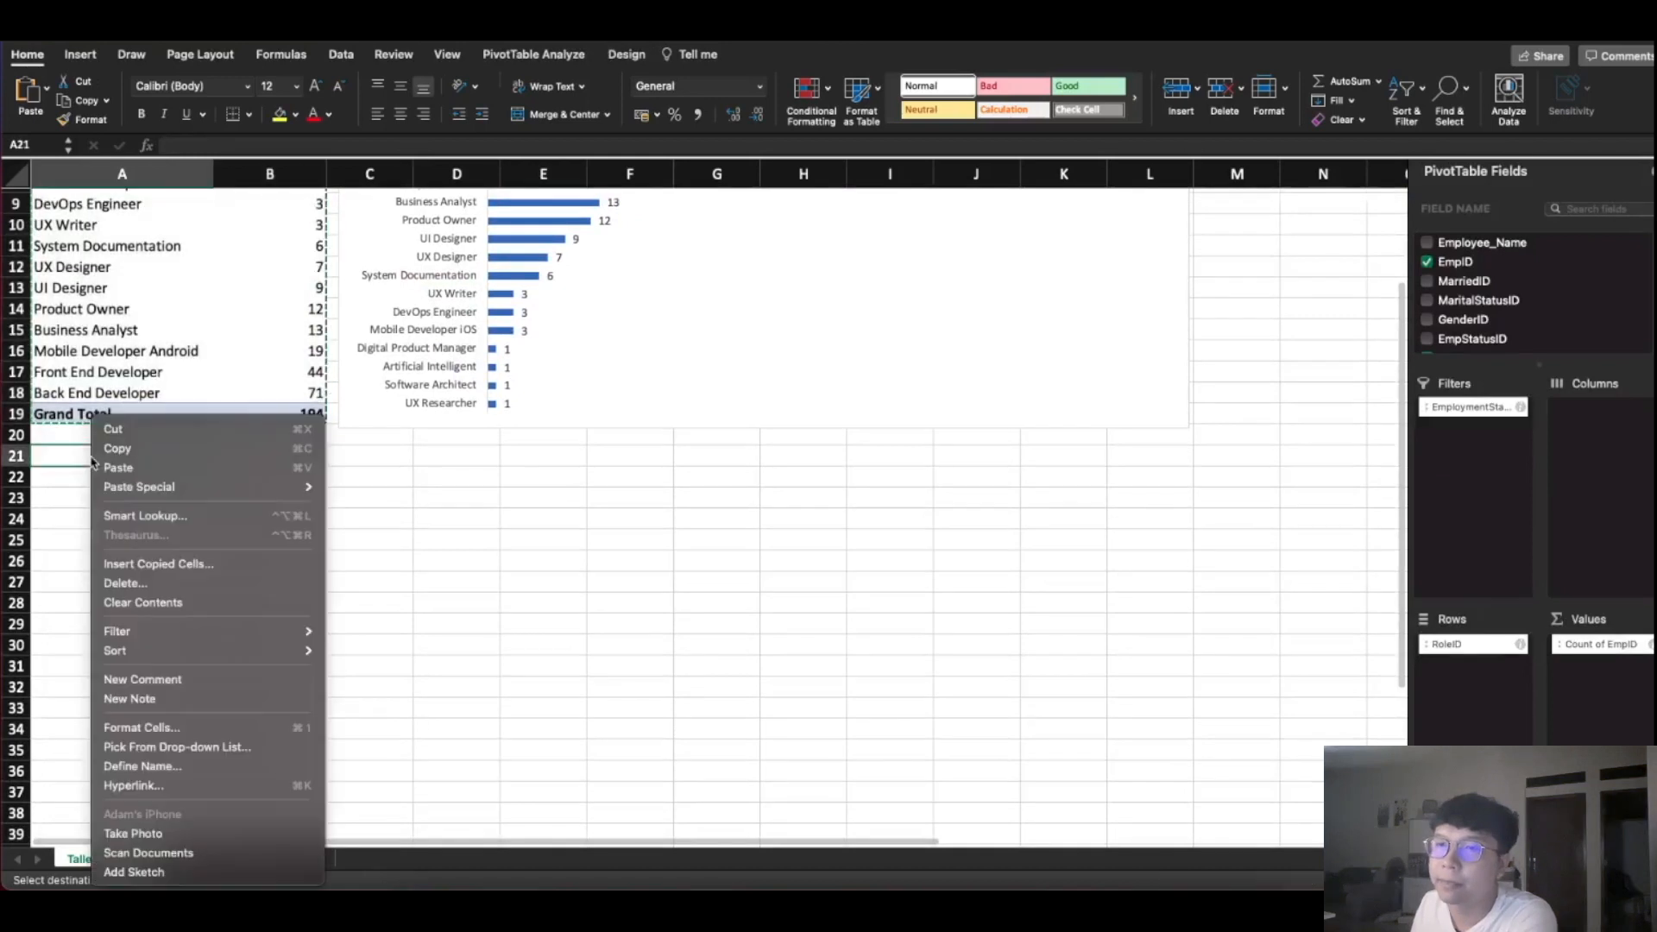
{"action": "left_click", "coordinate": [161, 468]}
Replace RoleID with LevelID as the row field of the copied PivotTable
{"action": "left_click", "coordinate": [193, 538]}
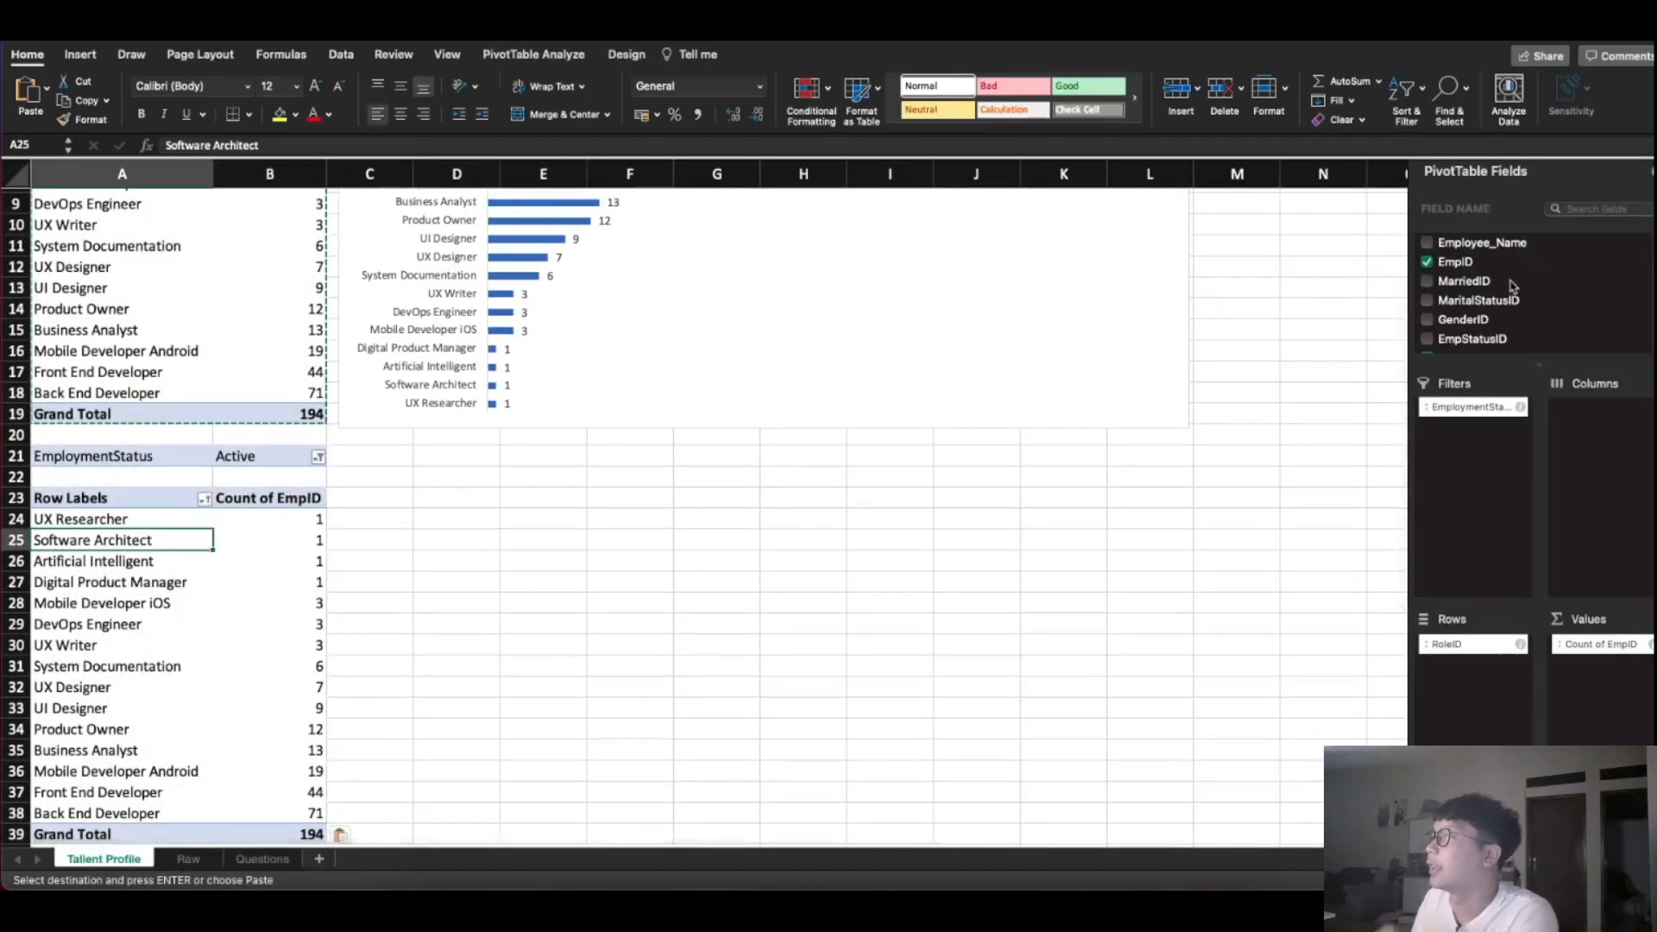
{"action": "scroll", "coordinate": [1502, 285], "scroll_direction": "down", "scroll_amount": 1}
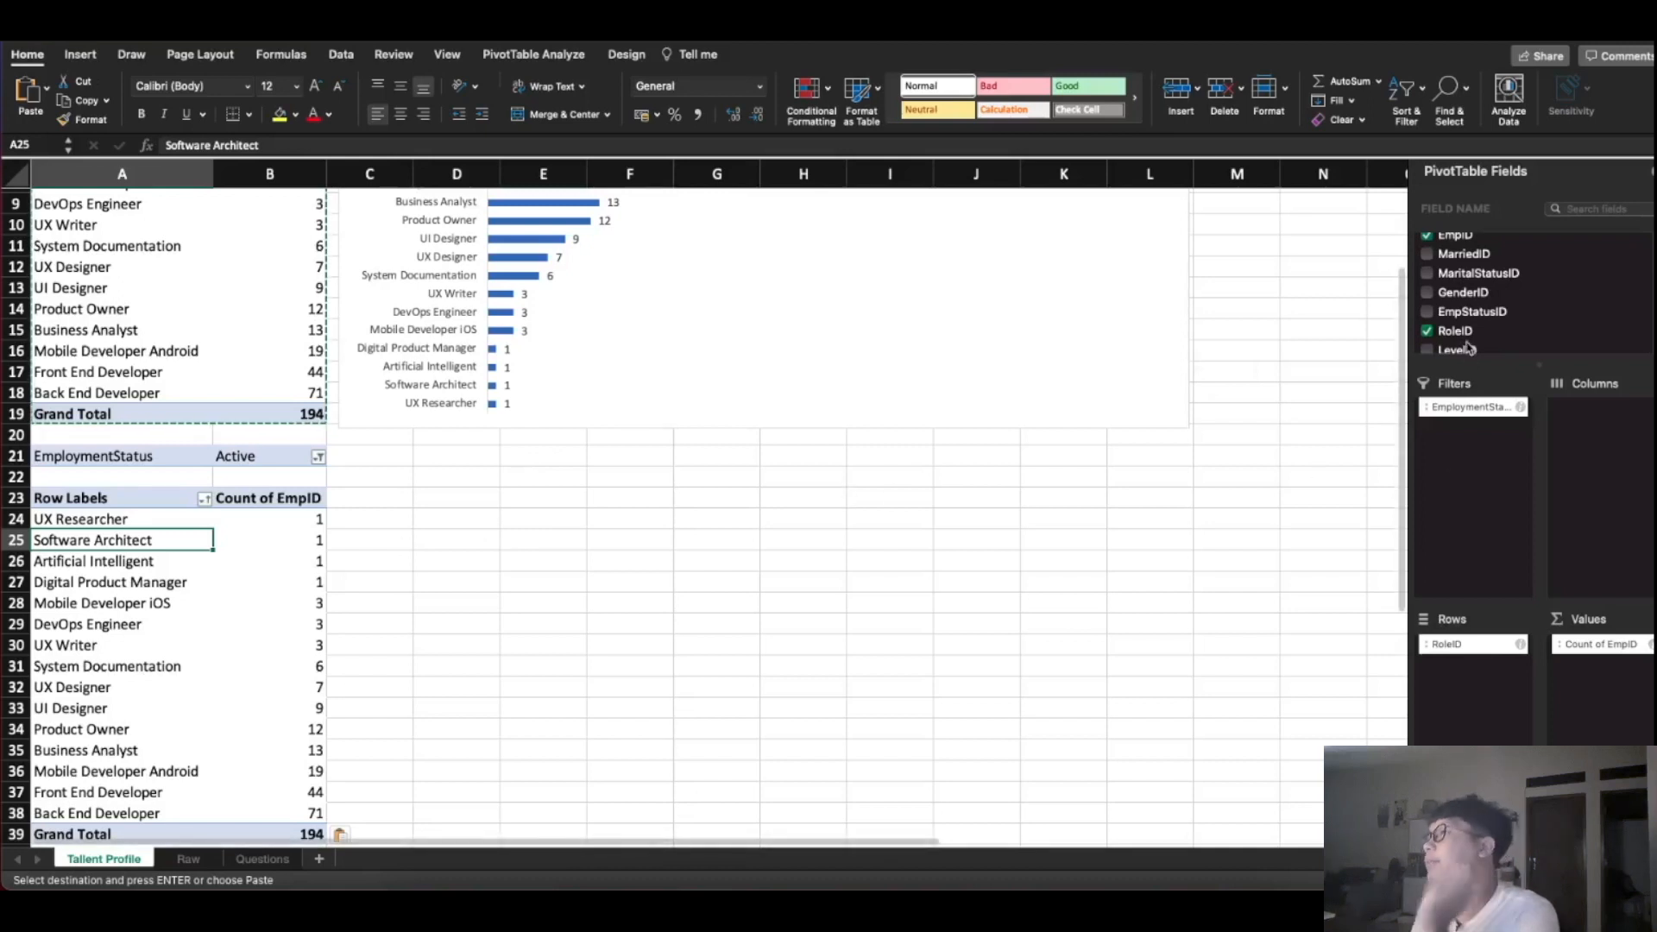
{"action": "scroll", "coordinate": [1492, 345], "scroll_direction": "up", "scroll_amount": 1}
{"action": "scroll", "coordinate": [1492, 345], "scroll_direction": "down", "scroll_amount": 1}
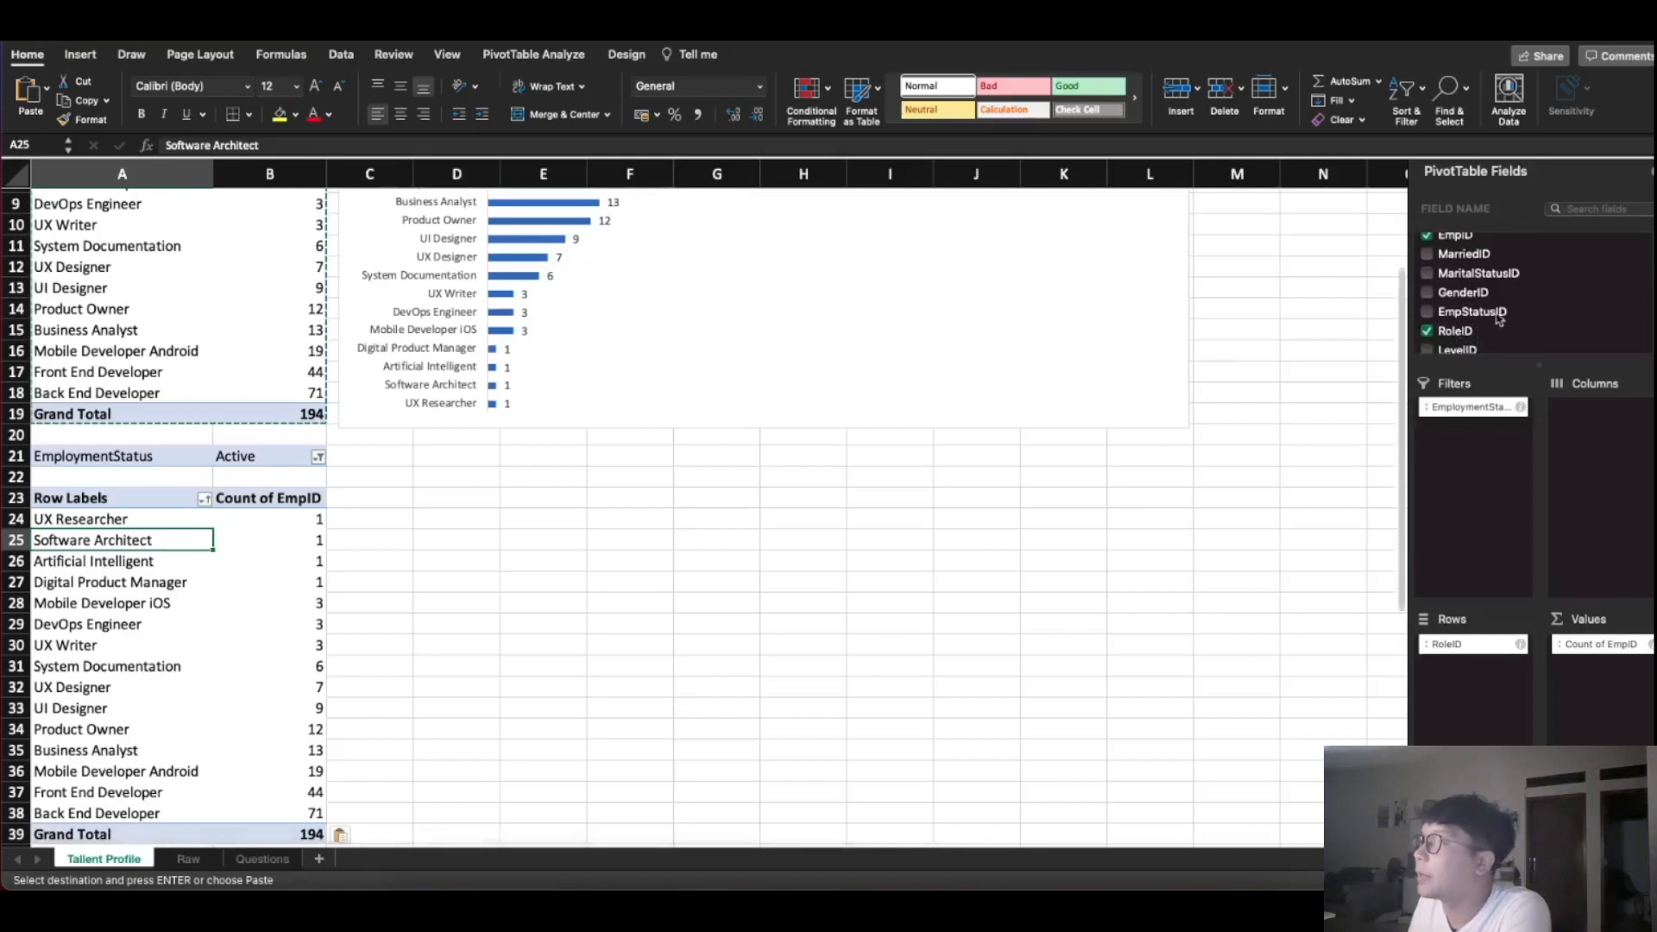
{"action": "scroll", "coordinate": [1493, 316], "scroll_direction": "up", "scroll_amount": 1}
{"action": "scroll", "coordinate": [1481, 321], "scroll_direction": "down", "scroll_amount": 3}
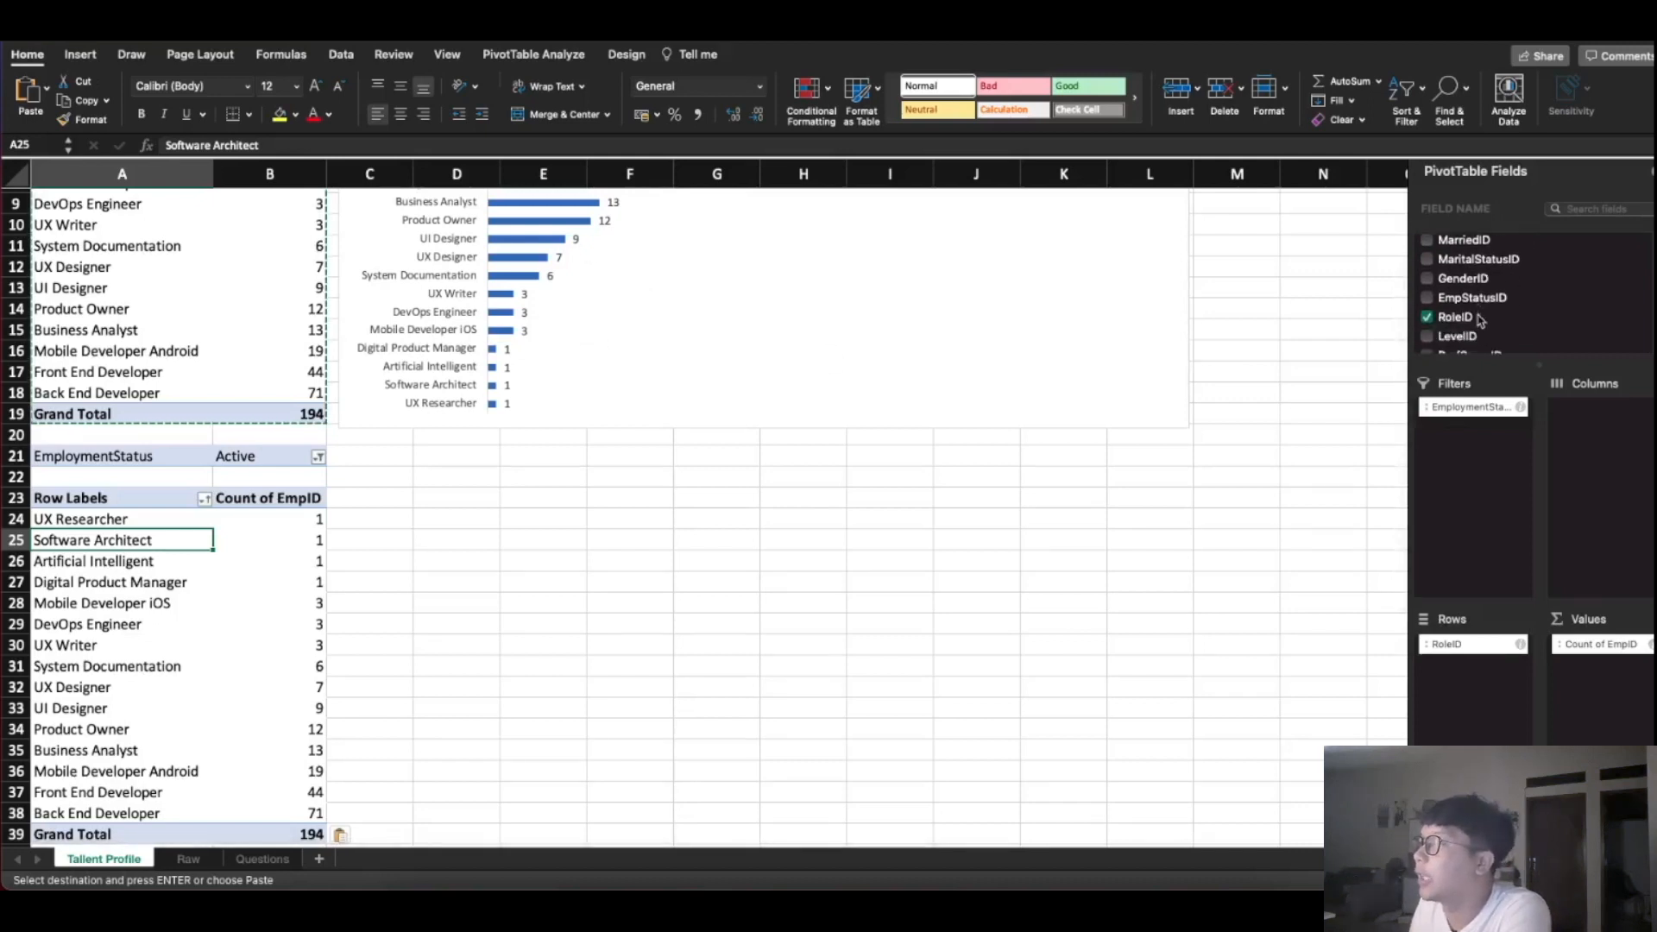
{"action": "left_click", "coordinate": [1428, 293]}
{"action": "left_click_drag", "start_coordinate": [1464, 319], "coordinate": [1471, 647]}
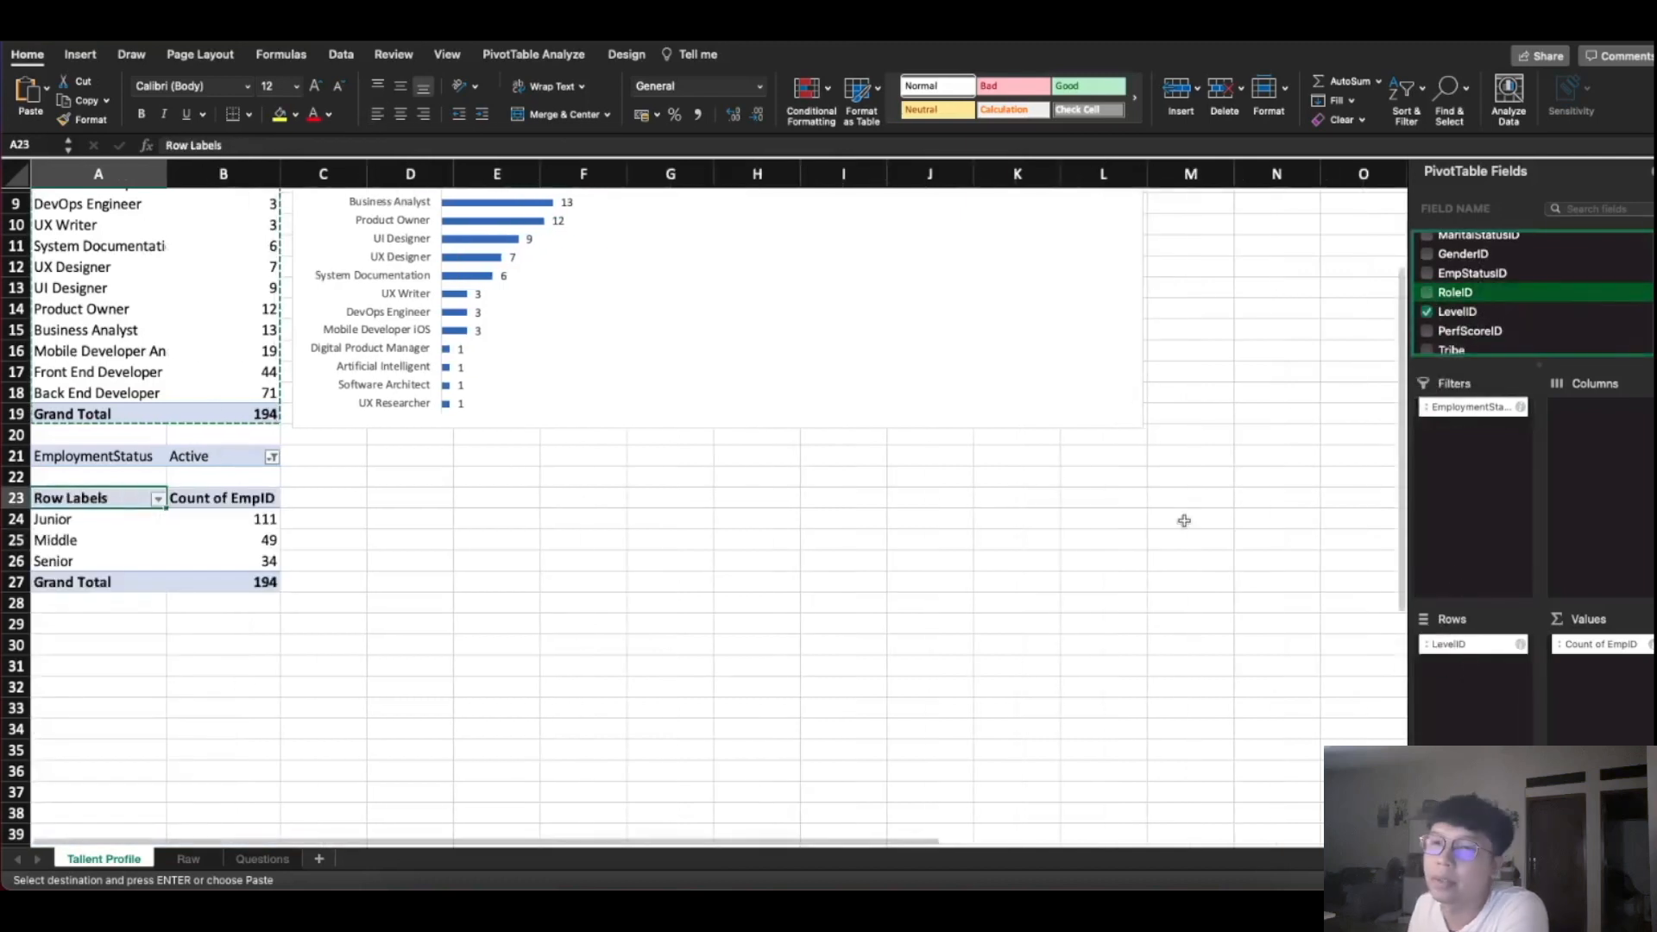
{"action": "left_click", "coordinate": [56, 521]}
{"action": "left_click", "coordinate": [62, 542]}
{"action": "left_click", "coordinate": [69, 563]}
{"action": "scroll", "coordinate": [412, 609], "scroll_direction": "up", "scroll_amount": 2}
{"action": "scroll", "coordinate": [413, 608], "scroll_direction": "up", "scroll_amount": 1}
{"action": "left_click", "coordinate": [413, 608]}
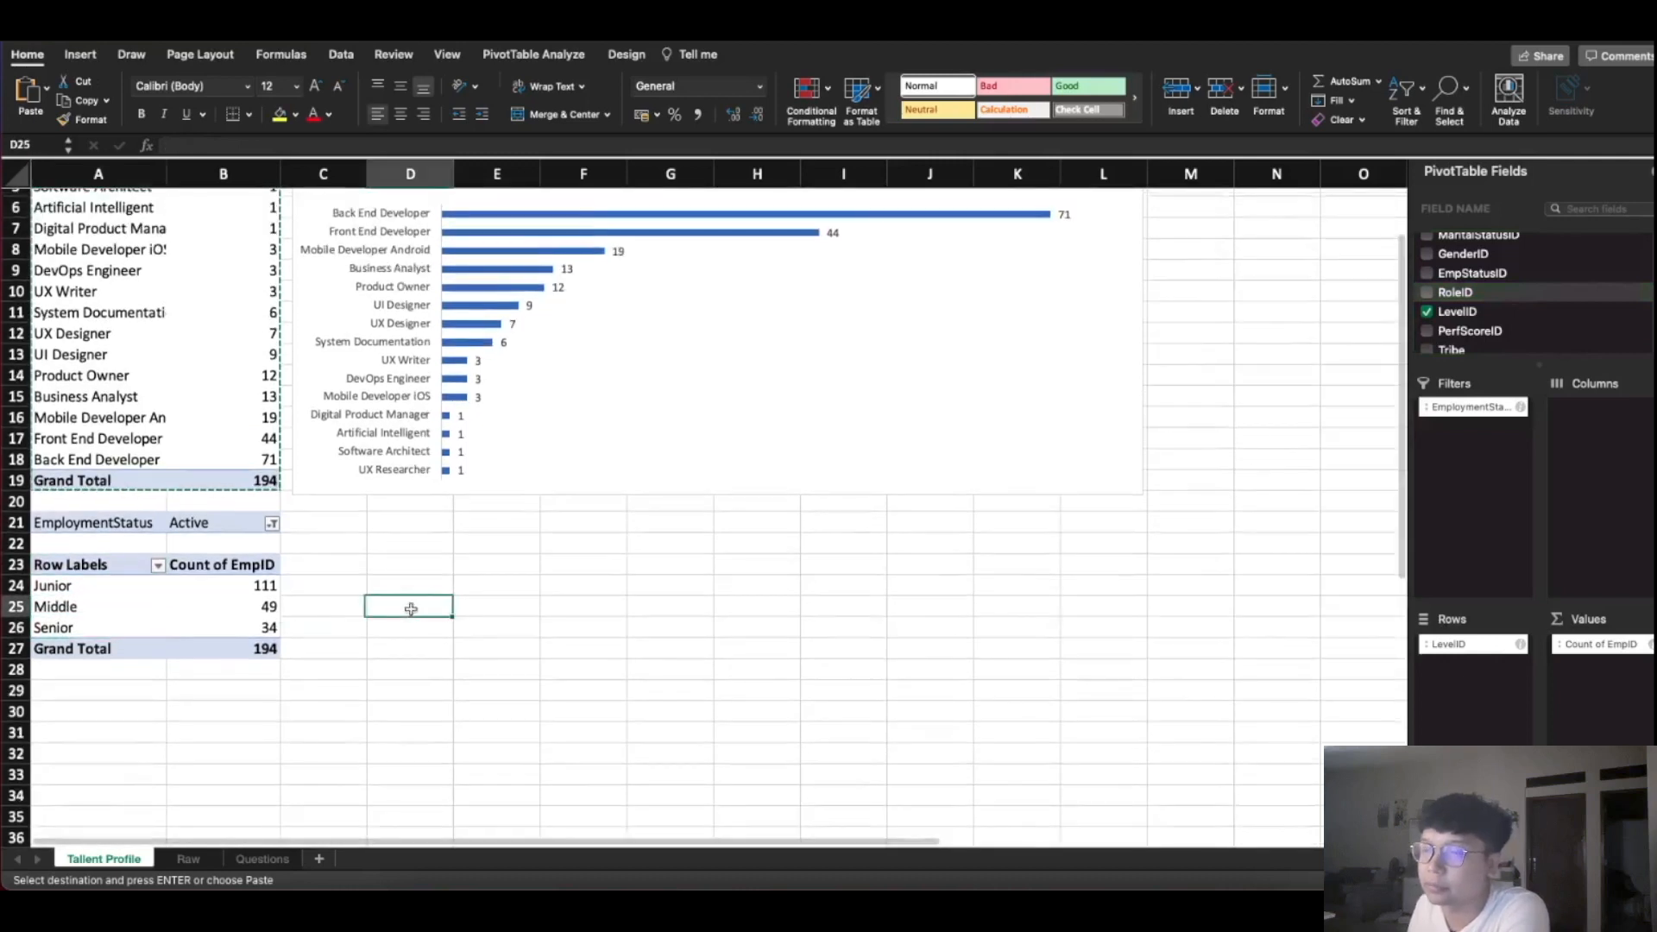
Insert a 2-D clustered bar chart from the level PivotTable's Junior, Middle and Senior rows
{"action": "left_click_drag", "start_coordinate": [65, 587], "coordinate": [278, 627]}
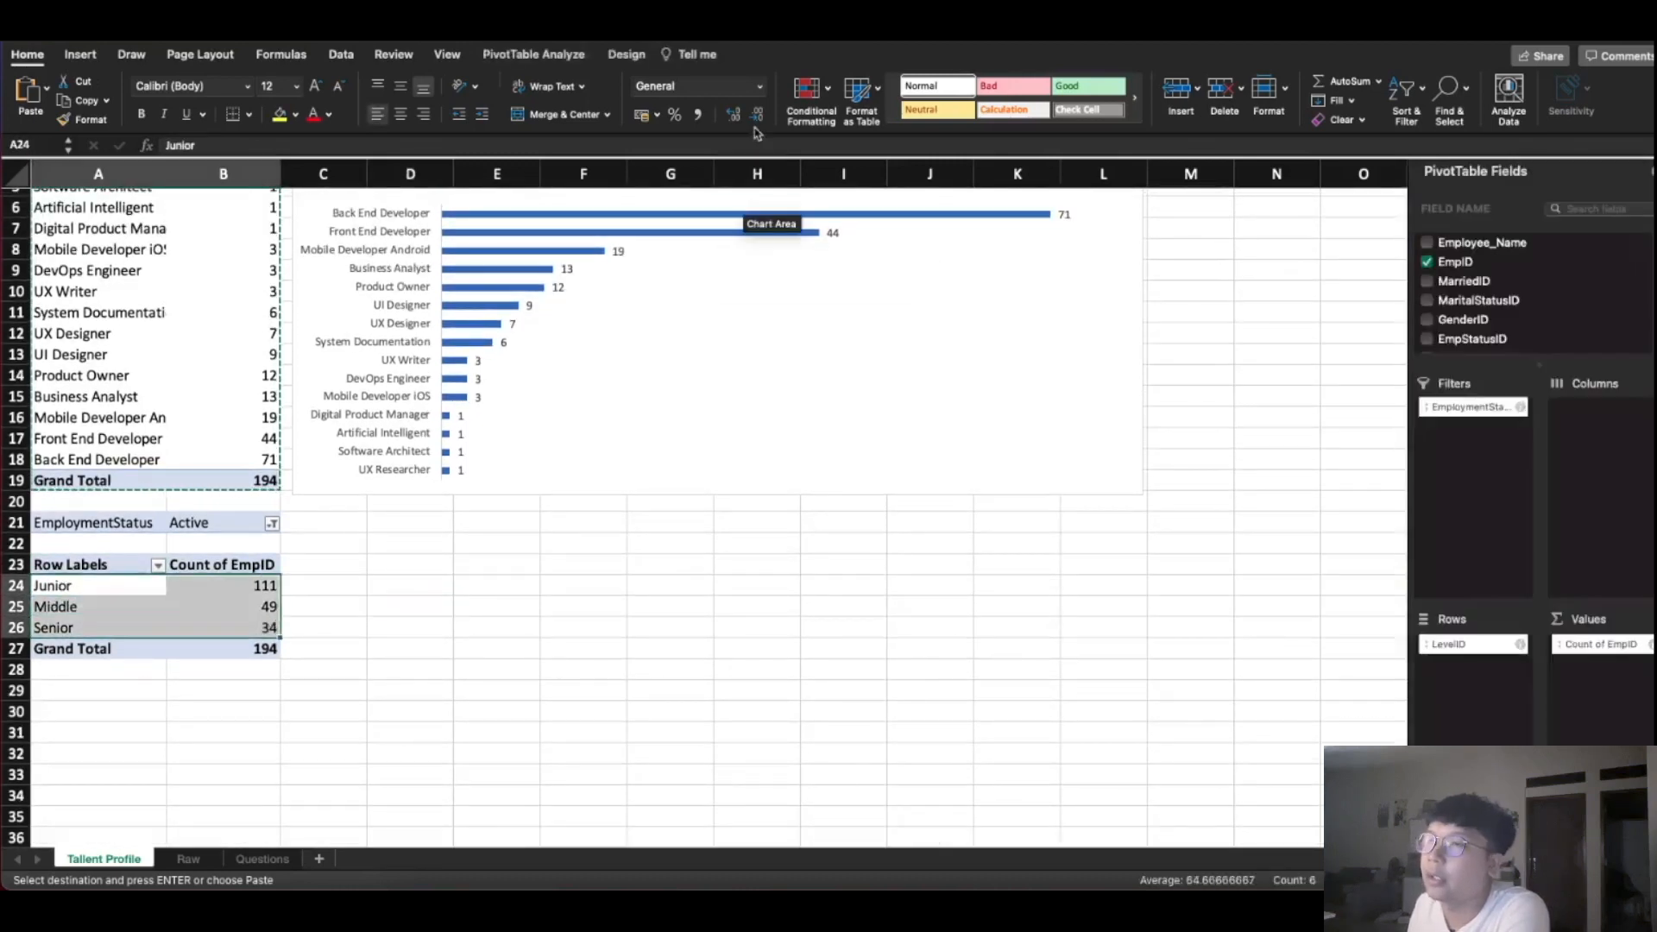
{"action": "scroll", "coordinate": [708, 250], "scroll_direction": "up", "scroll_amount": 1}
{"action": "left_click", "coordinate": [80, 55]}
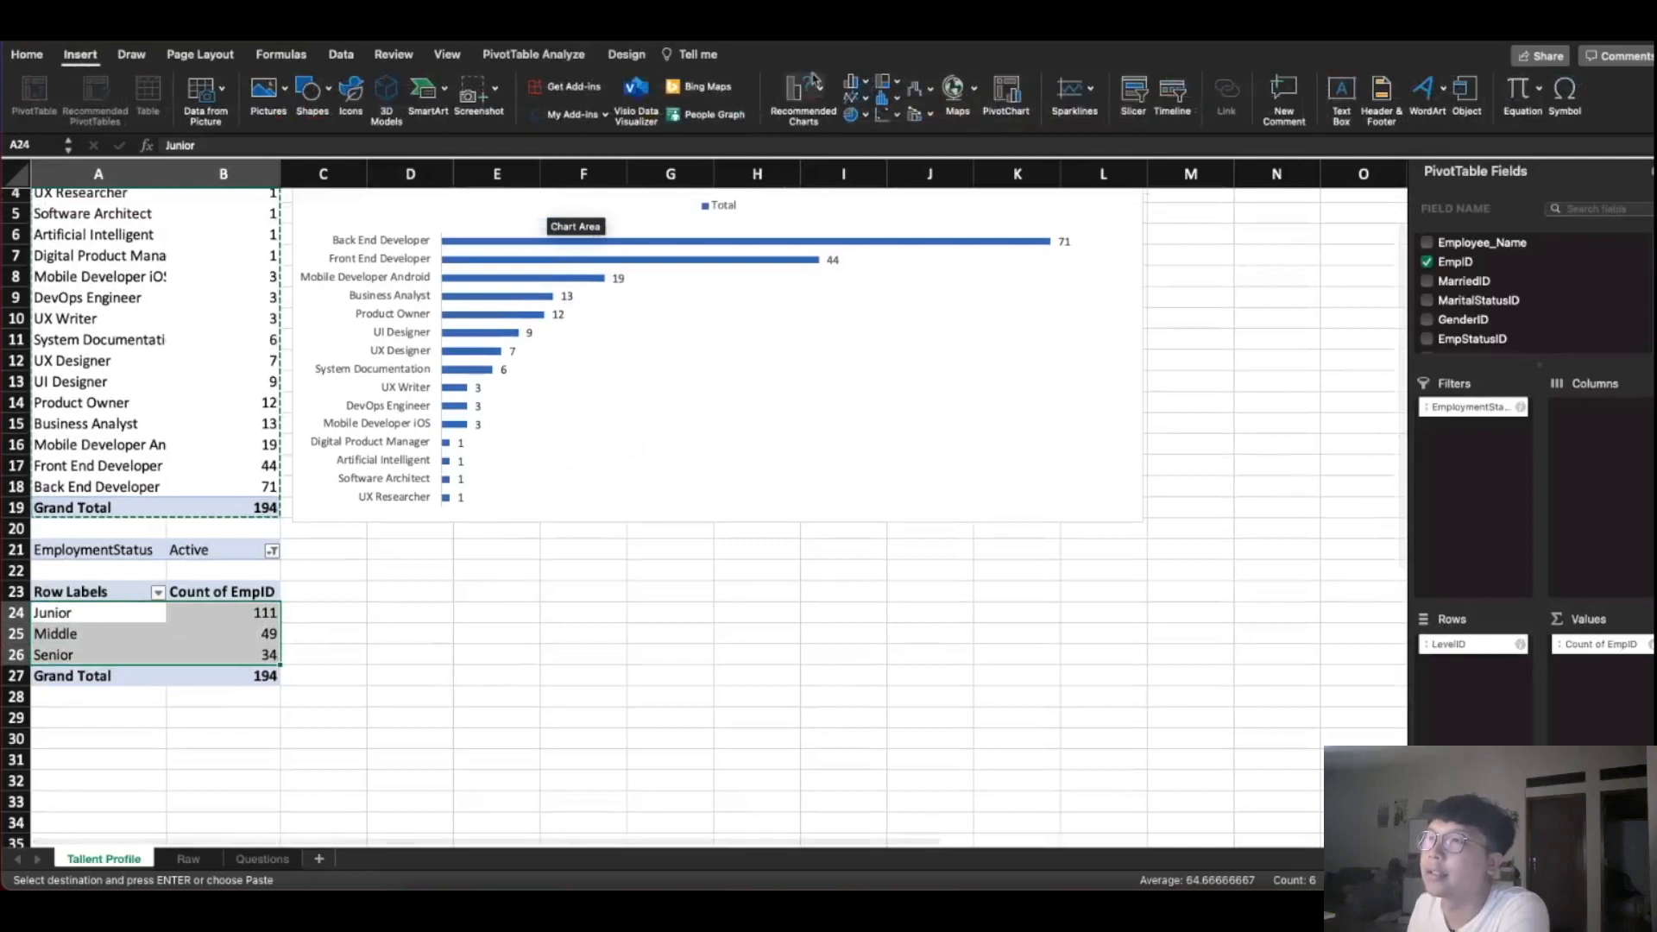
{"action": "left_click", "coordinate": [856, 86]}
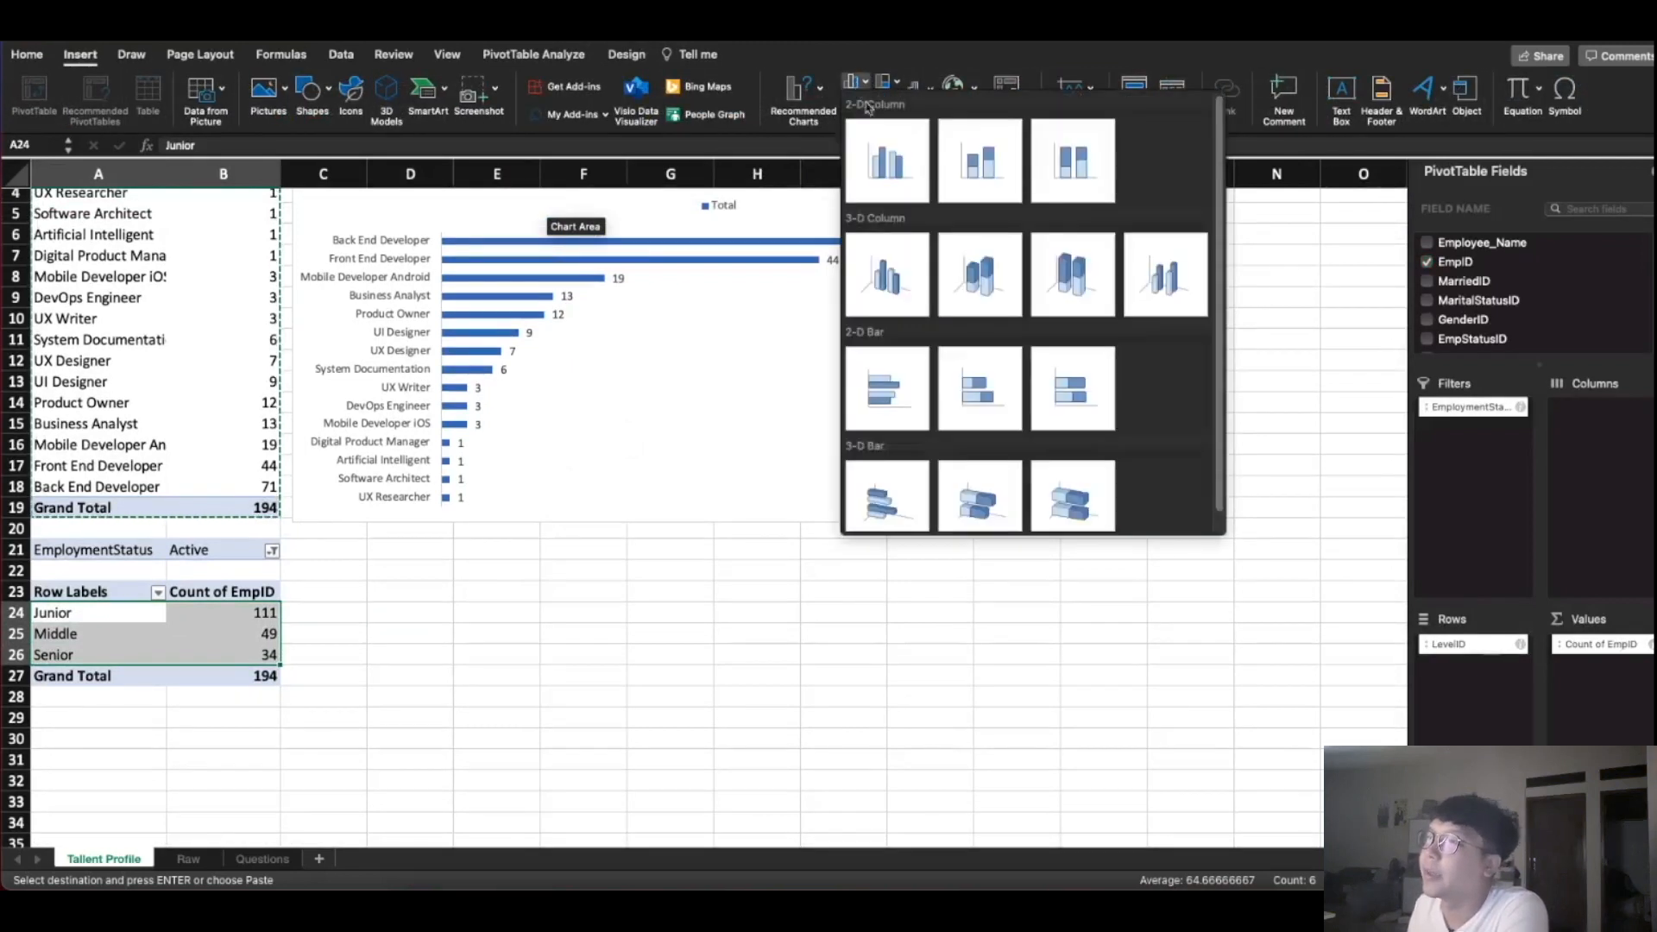
{"action": "left_click", "coordinate": [887, 403]}
Place the level chart beside its PivotTable, below the role chart, and shrink its height to end at about row 28
{"action": "left_click_drag", "start_coordinate": [780, 377], "coordinate": [583, 560]}
{"action": "left_click_drag", "start_coordinate": [776, 820], "coordinate": [768, 695]}
{"action": "mouse_move", "coordinate": [636, 547]}
{"action": "left_mouse_down"}
{"action": "mouse_move", "coordinate": [738, 537]}
{"action": "mouse_move", "coordinate": [915, 583]}
{"action": "mouse_move", "coordinate": [758, 543]}
{"action": "mouse_move", "coordinate": [664, 556]}
{"action": "left_mouse_up"}
{"action": "left_click", "coordinate": [914, 612]}
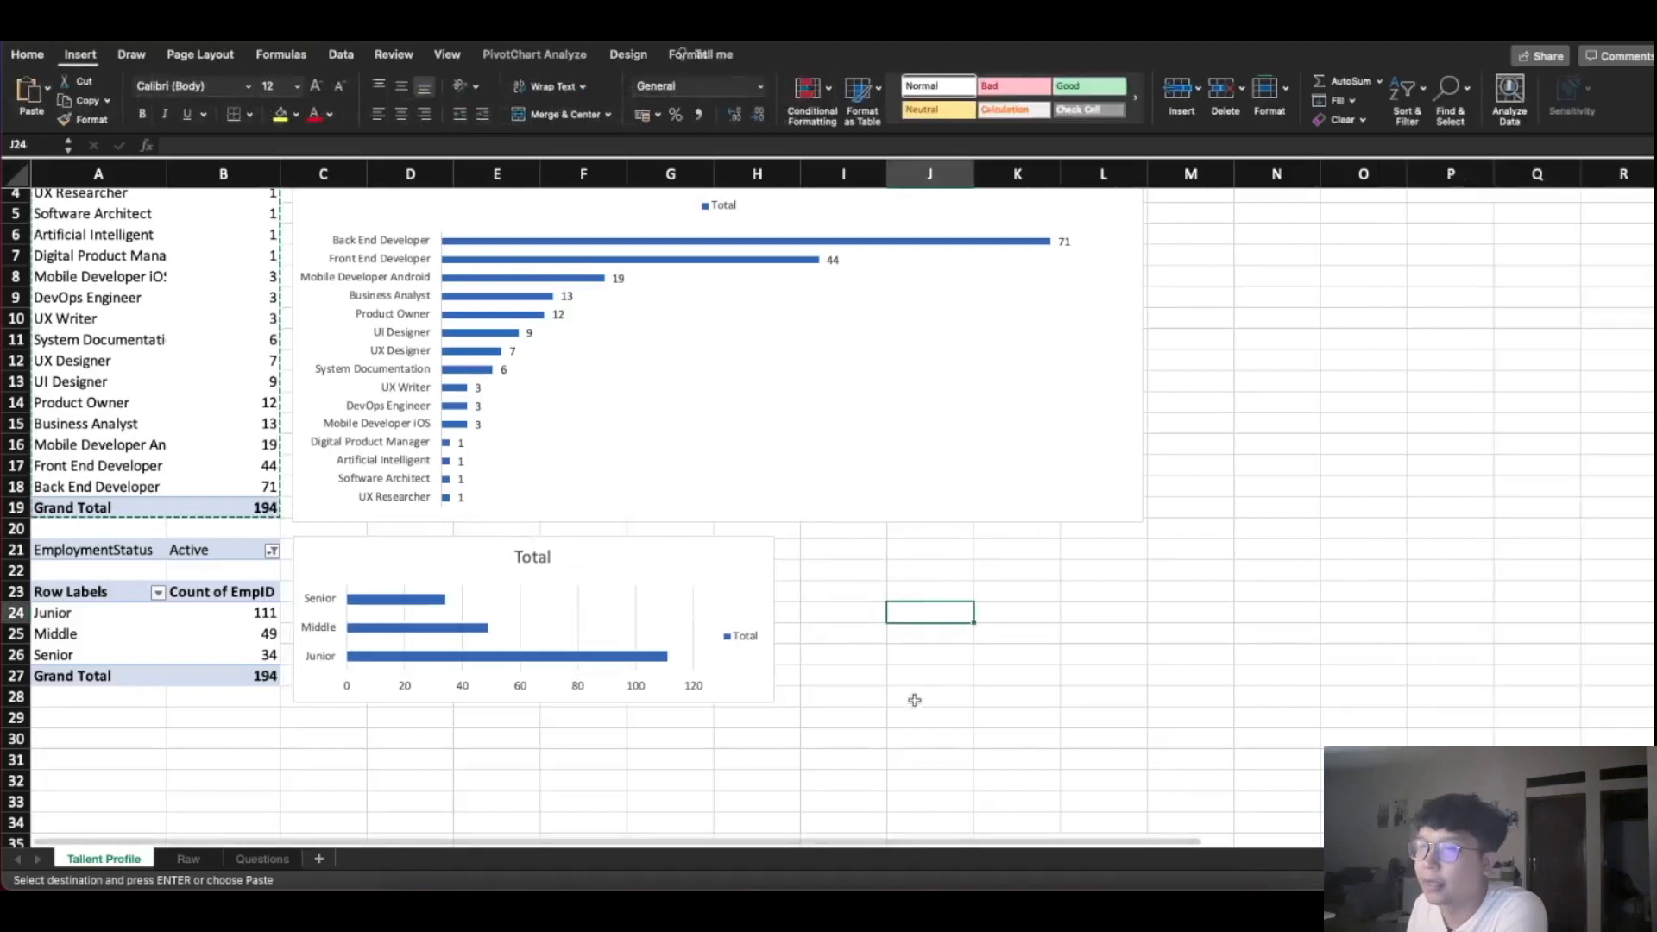
{"action": "left_click", "coordinate": [867, 737]}
{"action": "left_click", "coordinate": [1016, 612]}
{"action": "mouse_move", "coordinate": [413, 606]}
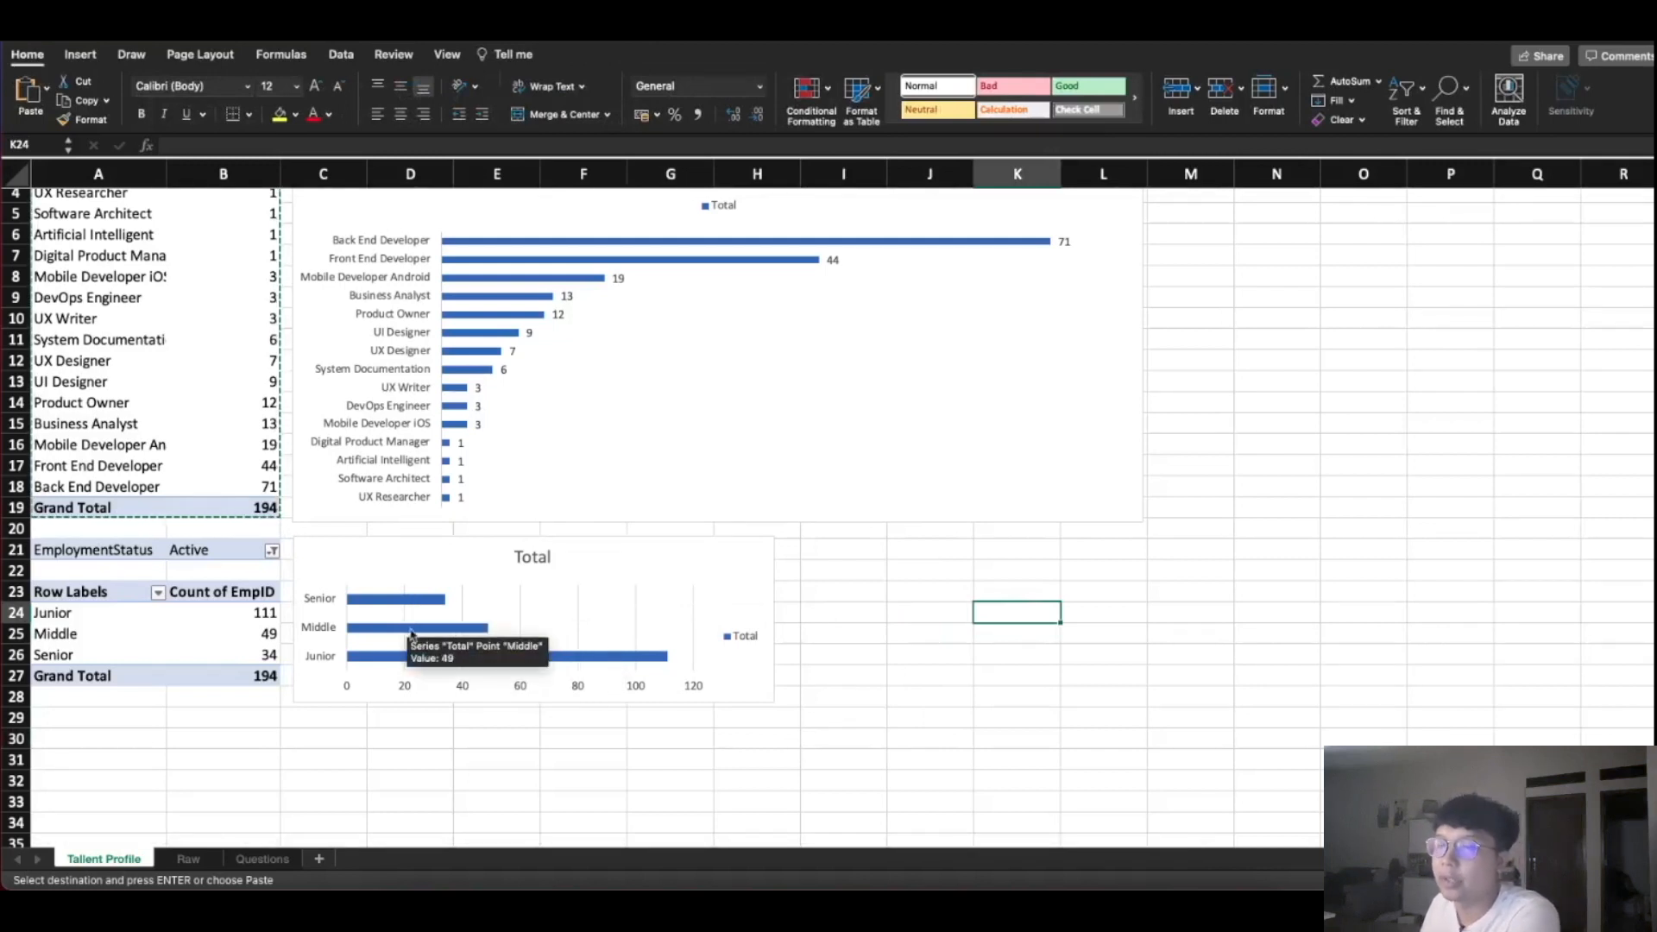
{"action": "mouse_move", "coordinate": [396, 661]}
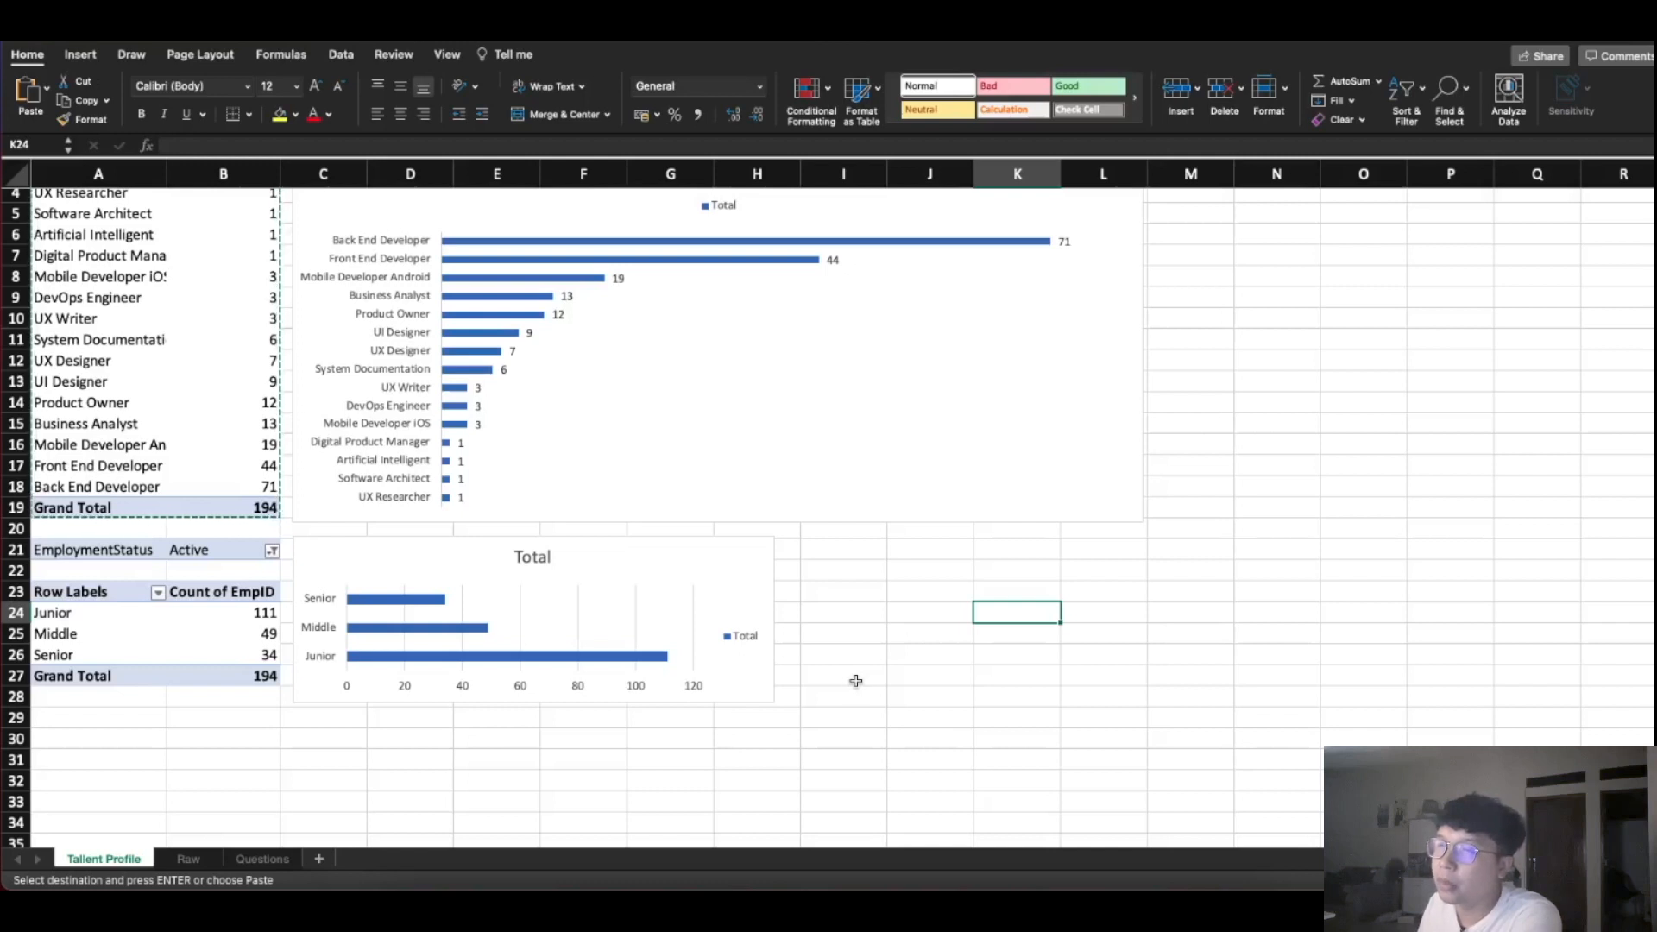
{"action": "mouse_move", "coordinate": [486, 637]}
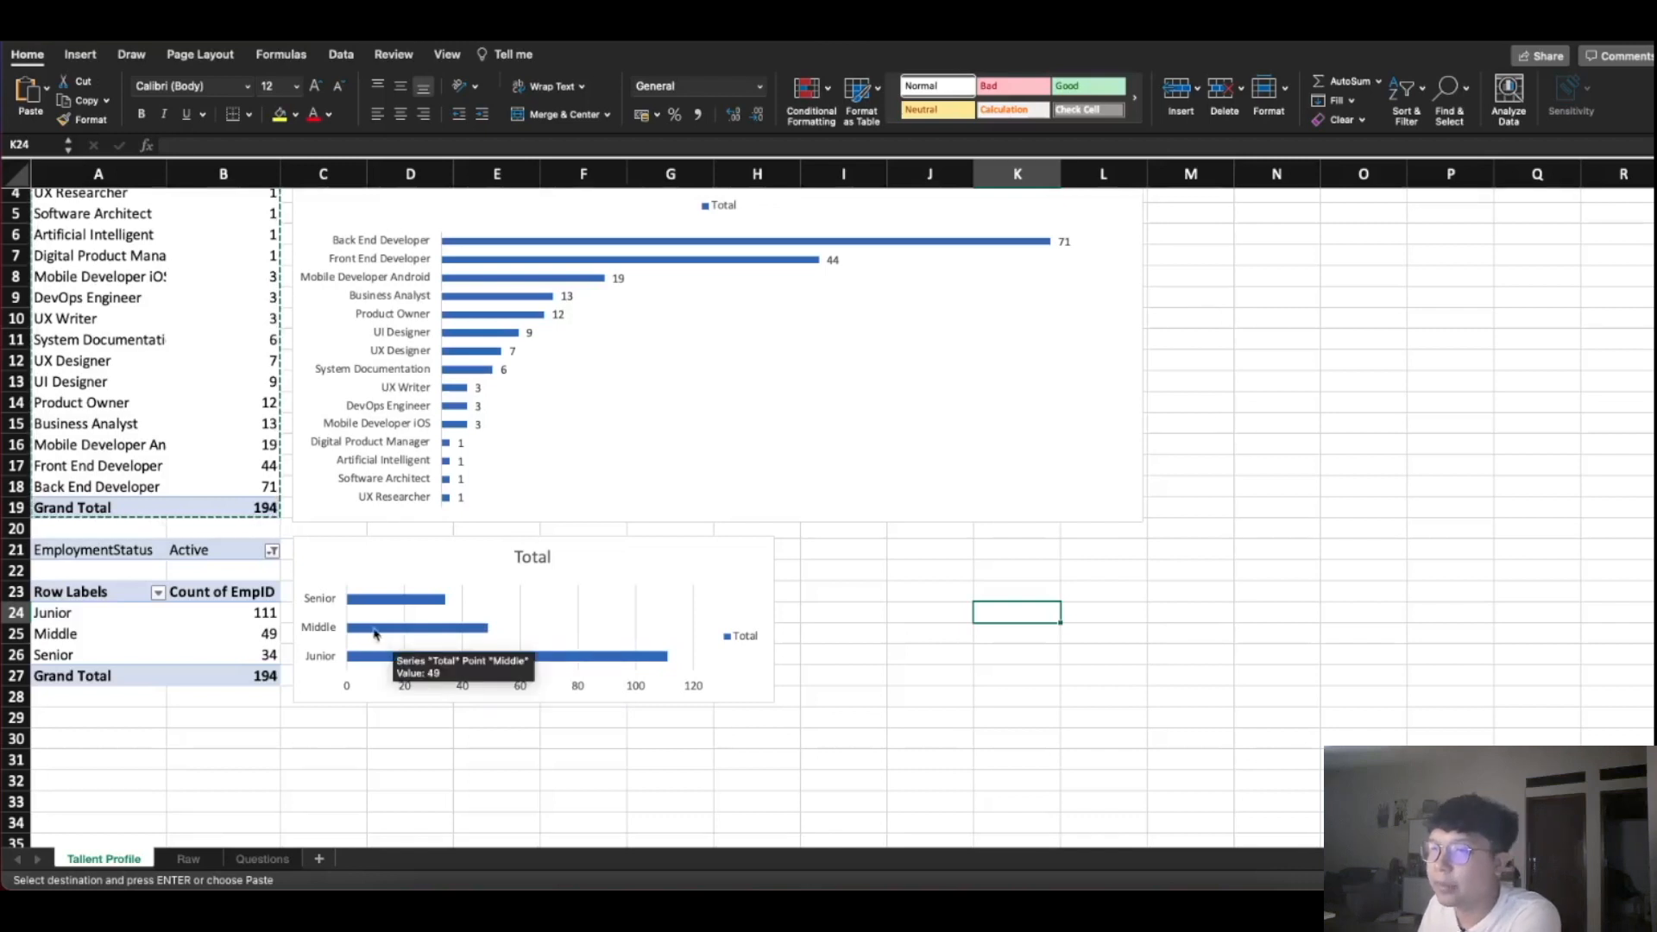
{"action": "mouse_move", "coordinate": [617, 667]}
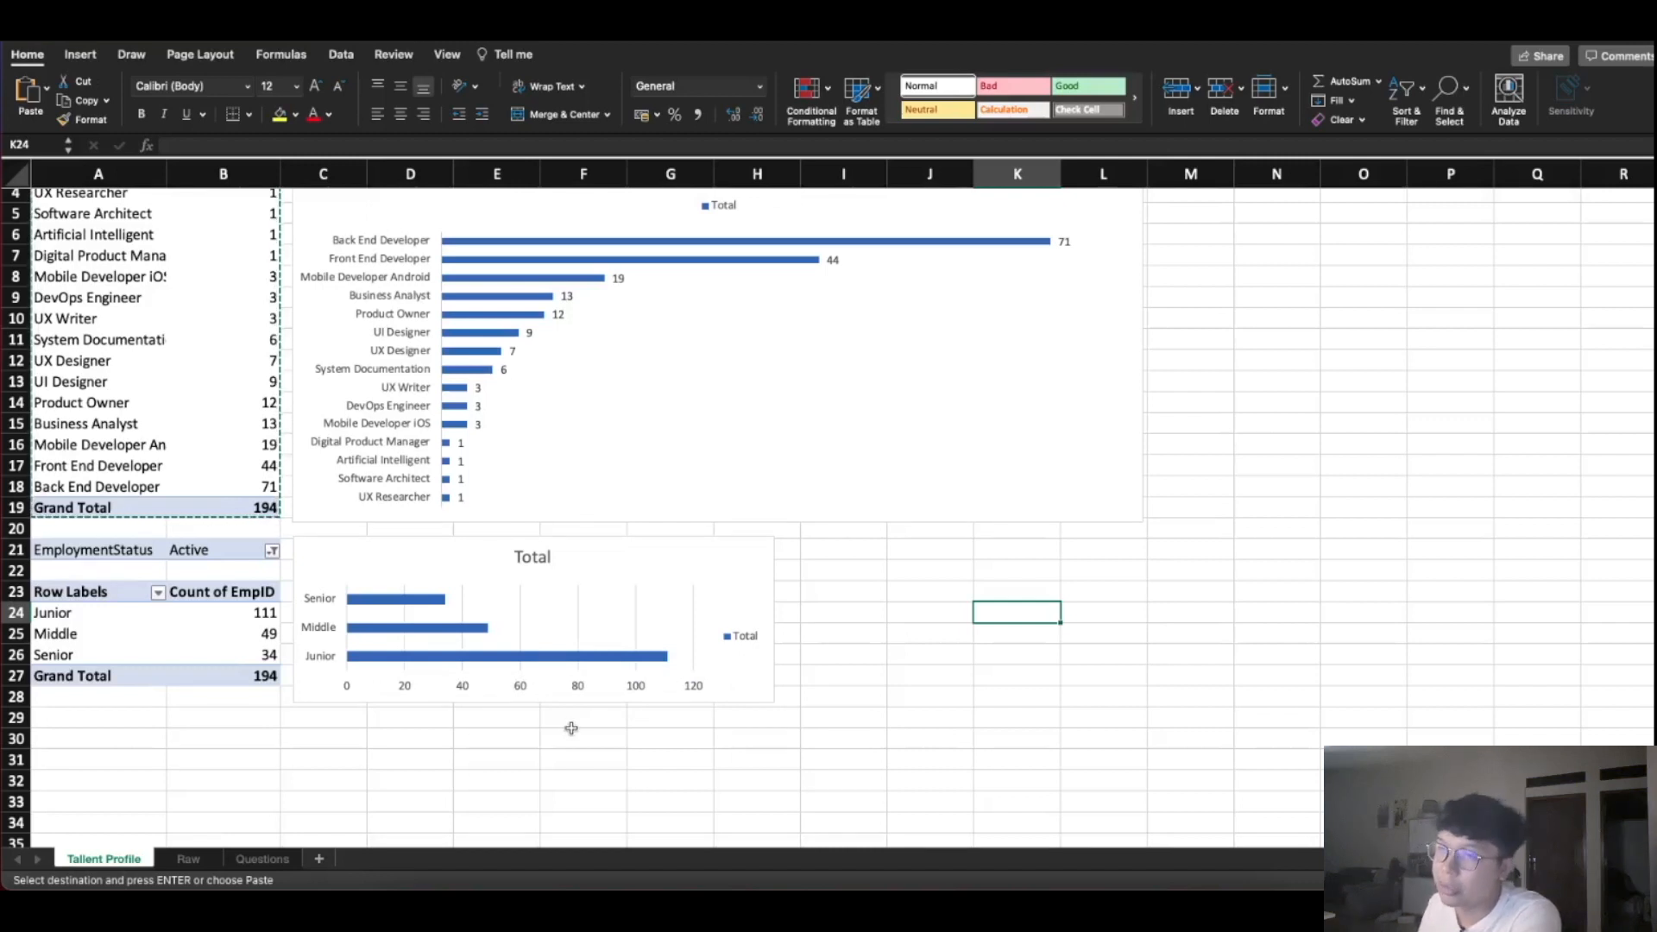
Examine the employee counts by role and by level in the existing pivot tables and bar charts
{"action": "mouse_move", "coordinate": [564, 661]}
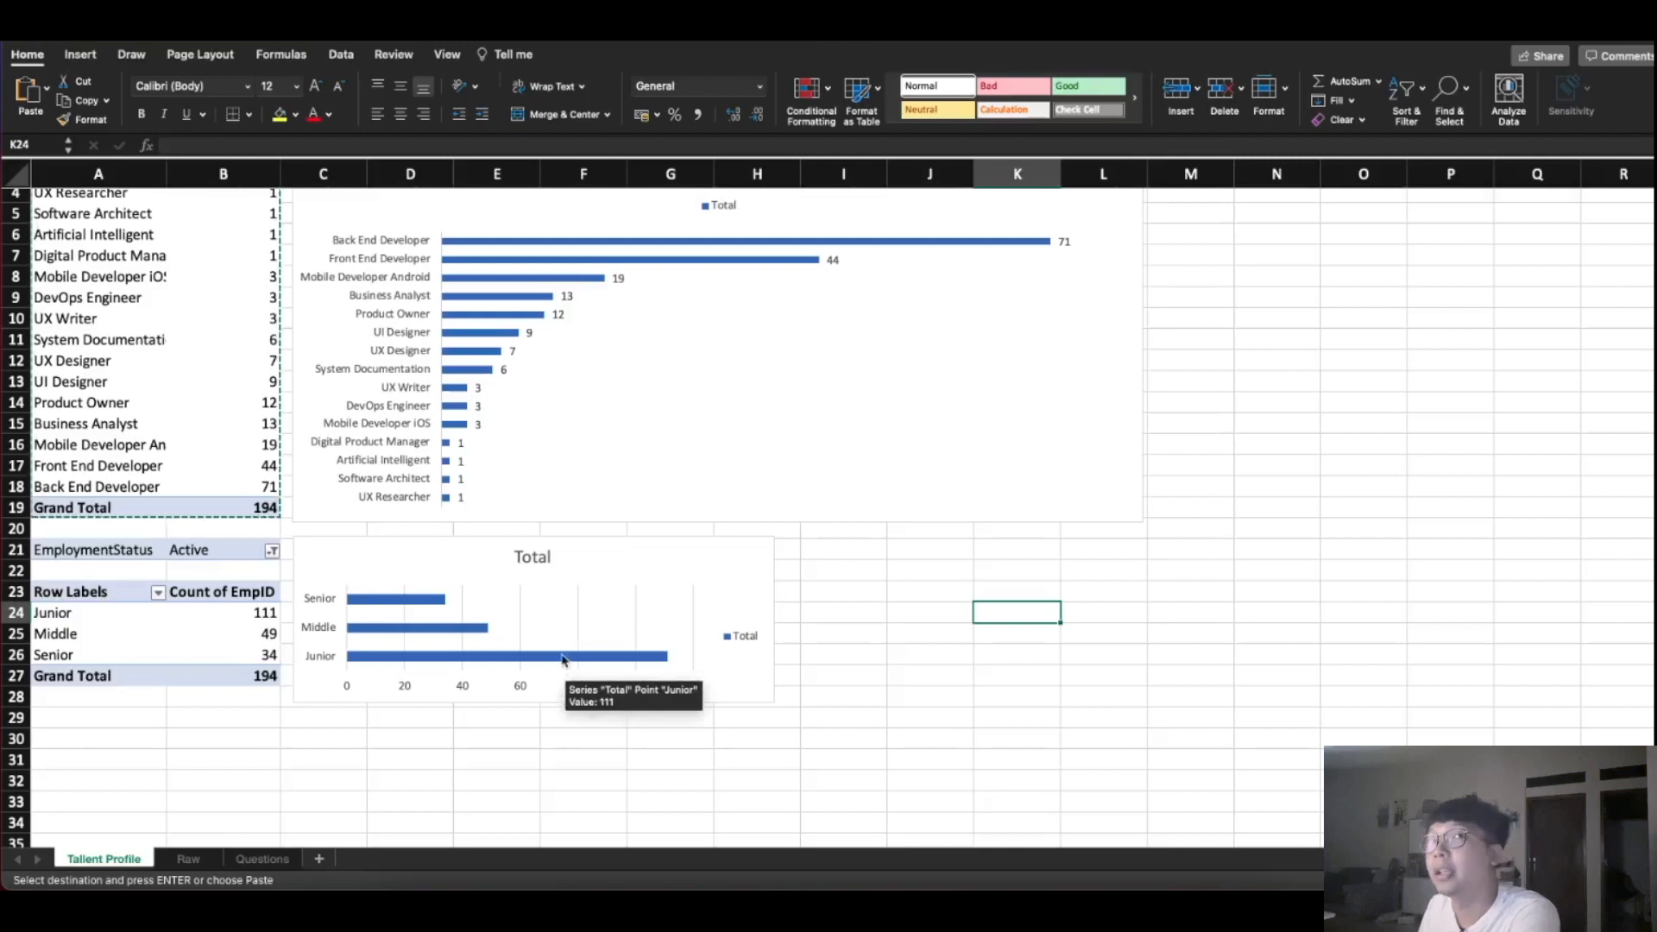
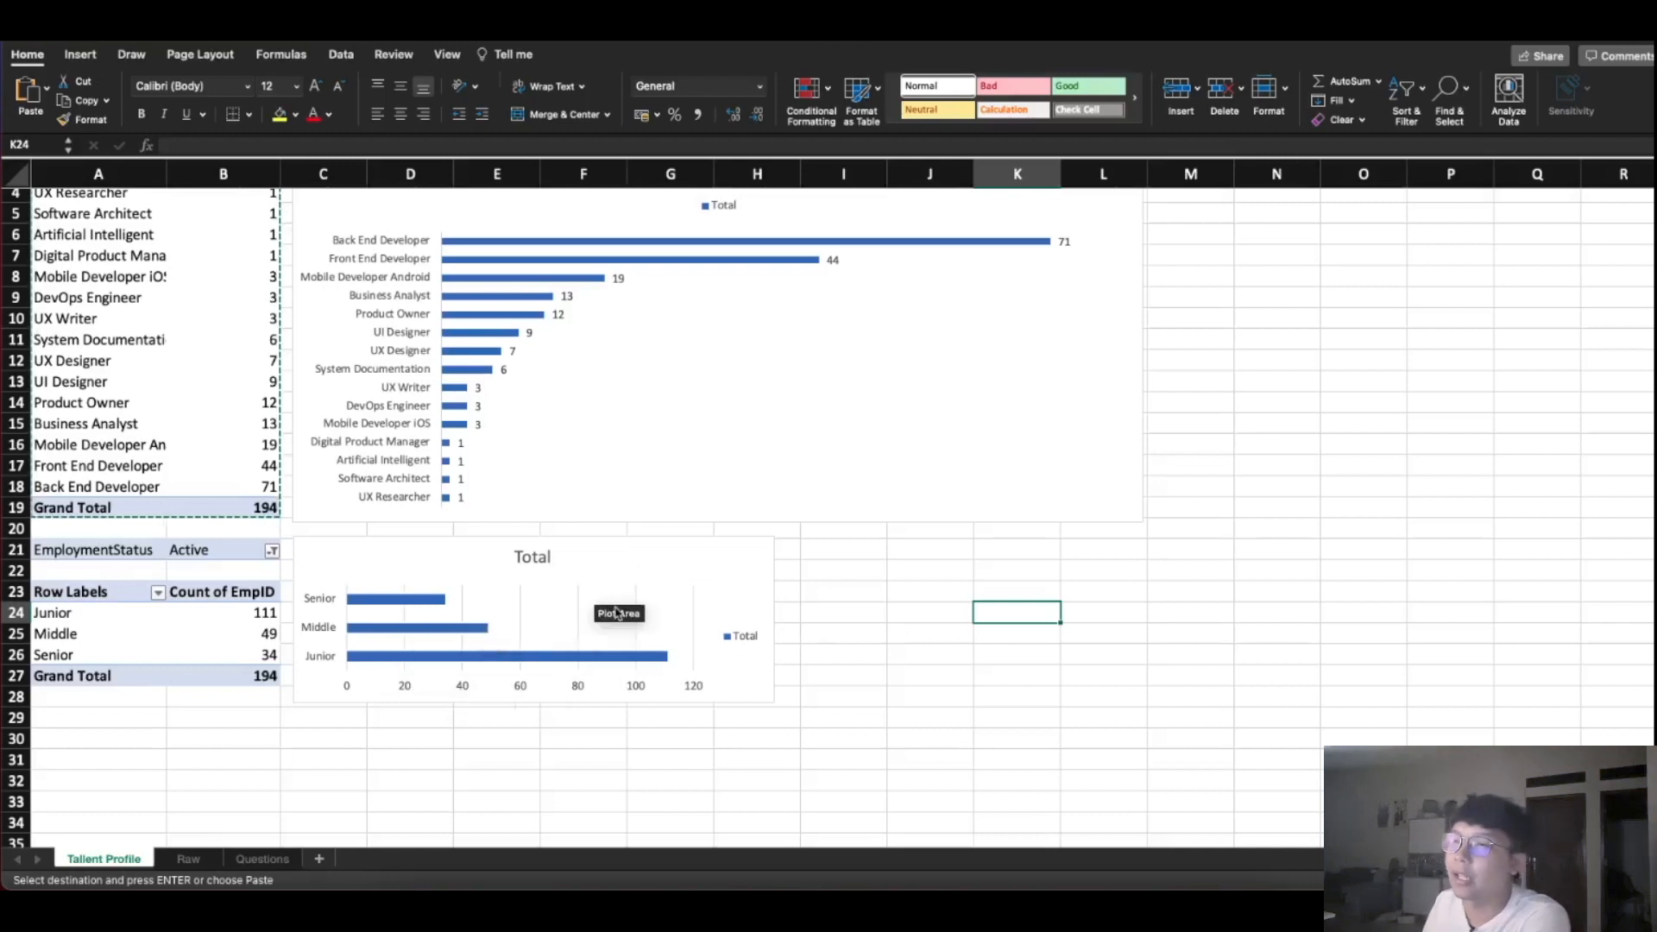
{"action": "left_click", "coordinate": [865, 658]}
{"action": "scroll", "coordinate": [865, 660], "scroll_direction": "down", "scroll_amount": 2}
{"action": "scroll", "coordinate": [866, 665], "scroll_direction": "up", "scroll_amount": 2}
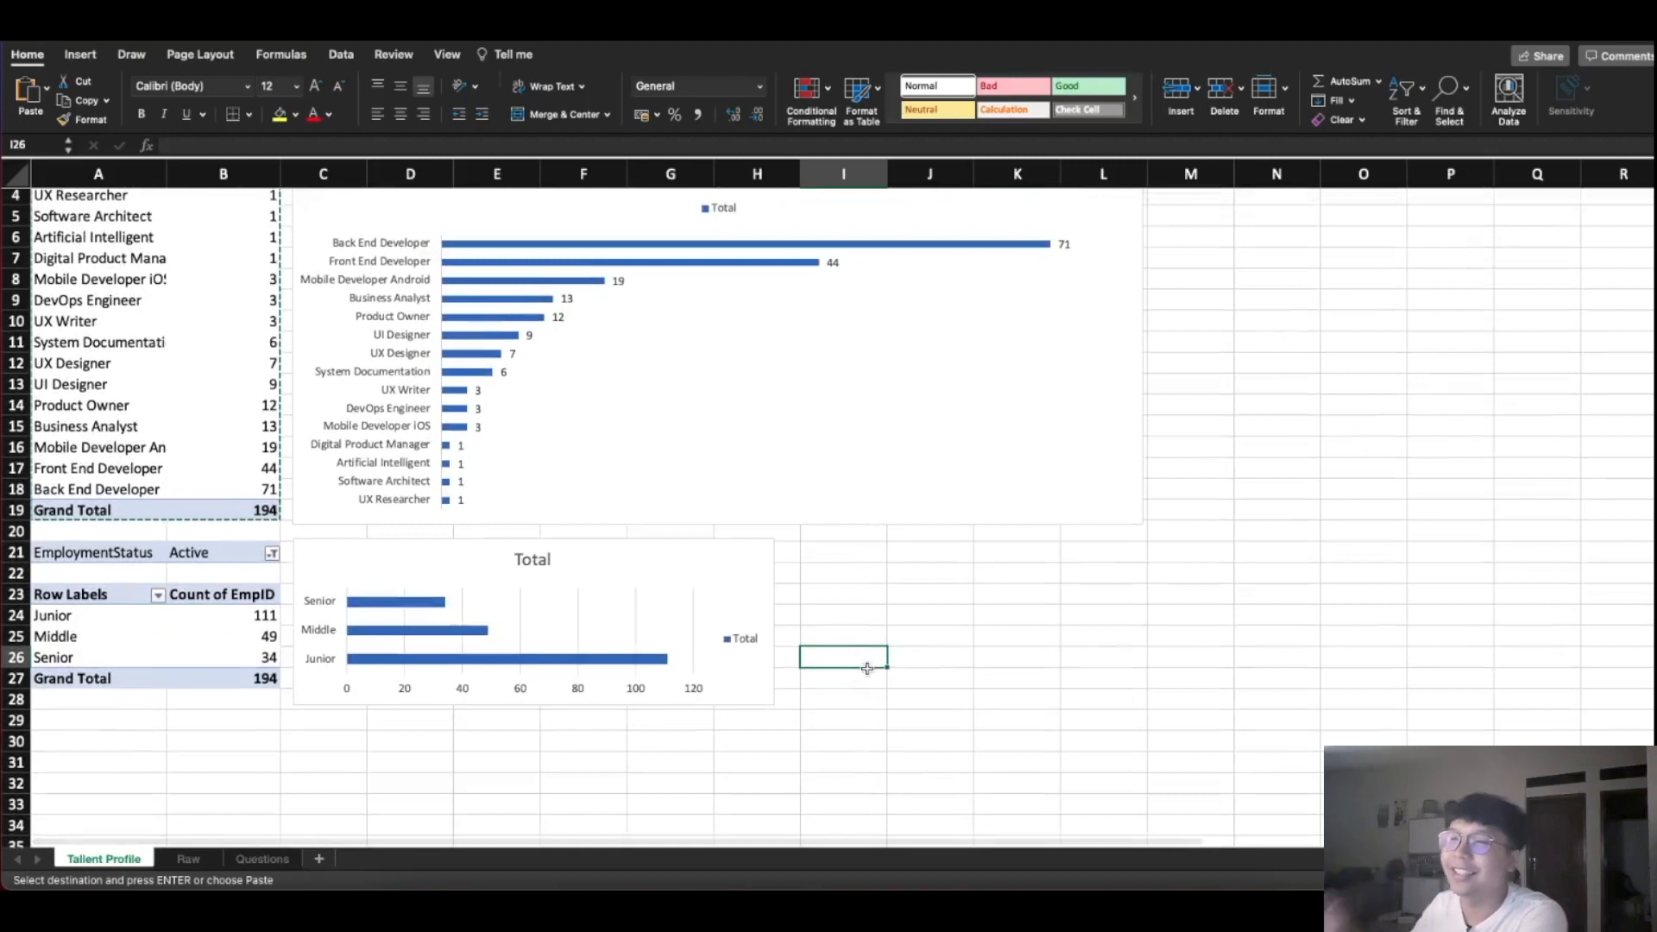
{"action": "scroll", "coordinate": [866, 668], "scroll_direction": "up", "scroll_amount": 2}
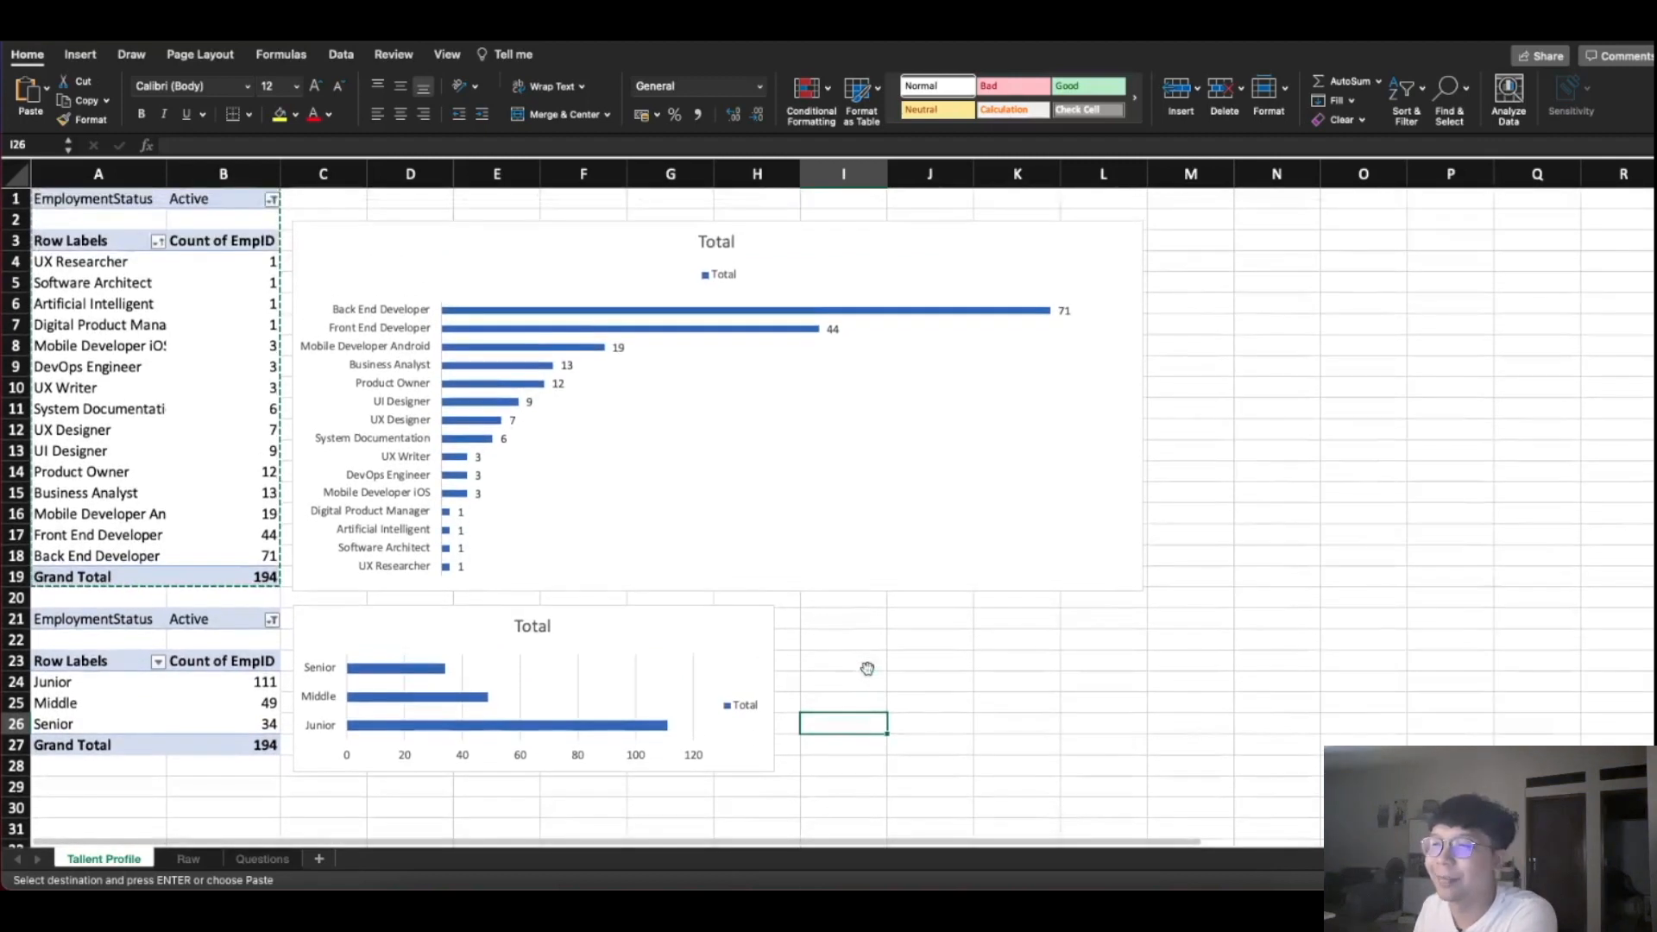
{"action": "scroll", "coordinate": [848, 711], "scroll_direction": "down", "scroll_amount": 1}
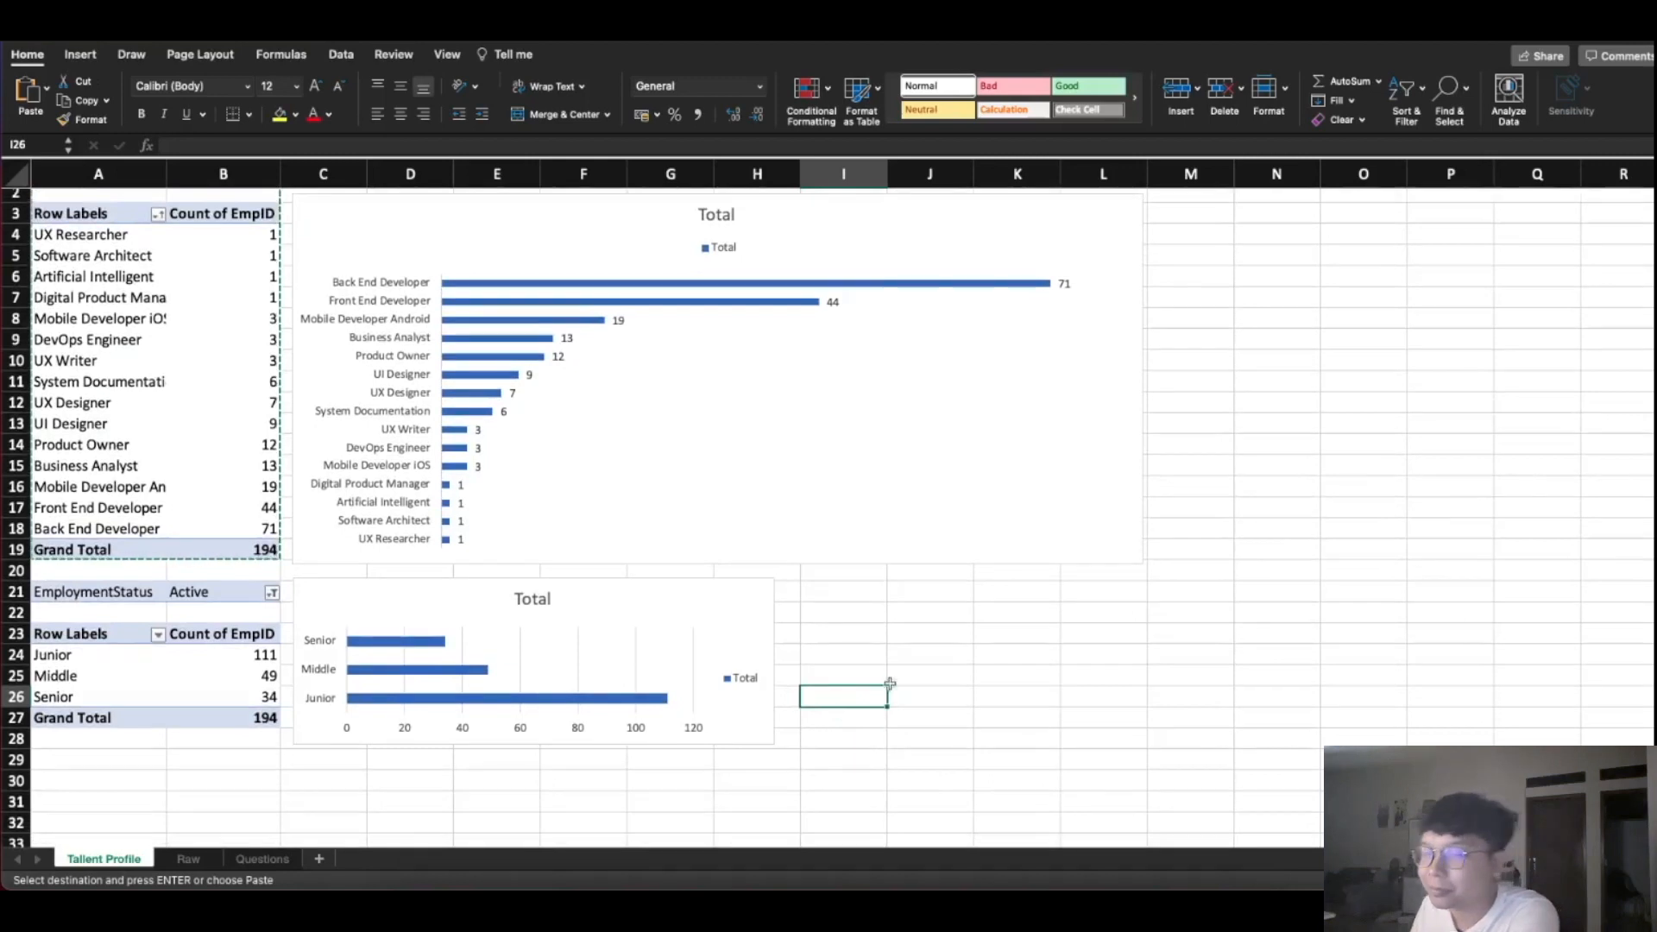
{"action": "scroll", "coordinate": [845, 710], "scroll_direction": "down", "scroll_amount": 3}
{"action": "left_click", "coordinate": [759, 735]}
{"action": "scroll", "coordinate": [846, 619], "scroll_direction": "down", "scroll_amount": 1}
{"action": "scroll", "coordinate": [847, 619], "scroll_direction": "down", "scroll_amount": 3}
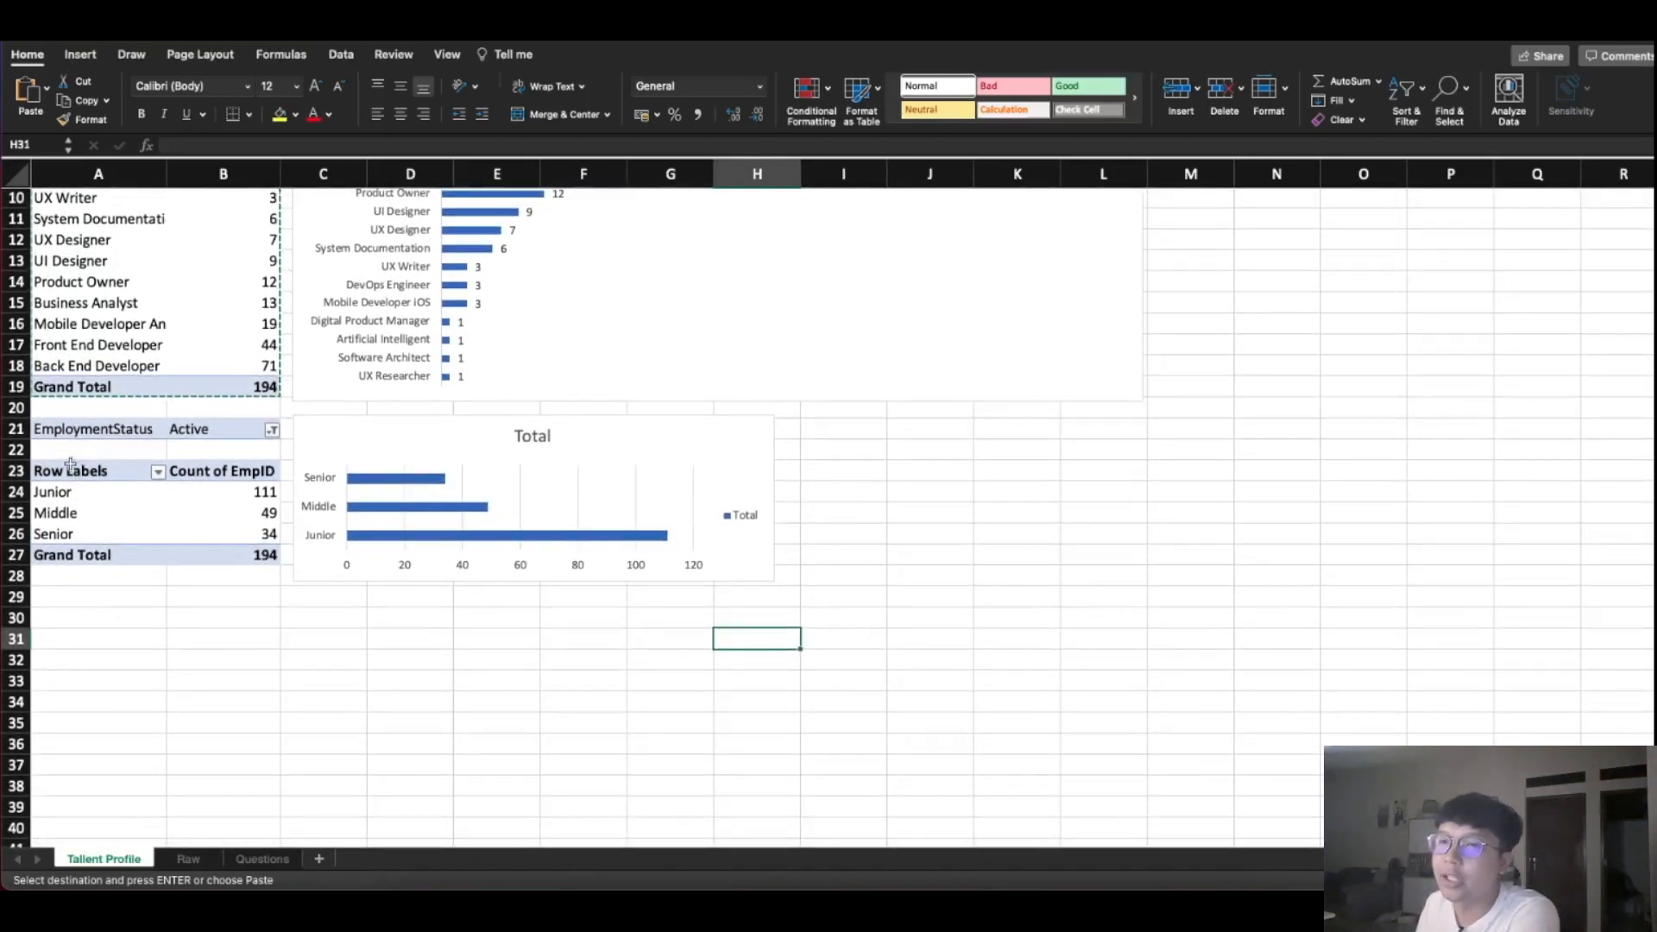
Copy the level pivot table in A21:B27 and paste the duplicate below it at A29
{"action": "left_click_drag", "start_coordinate": [54, 429], "coordinate": [263, 554]}
{"action": "right_click", "coordinate": [269, 537]}
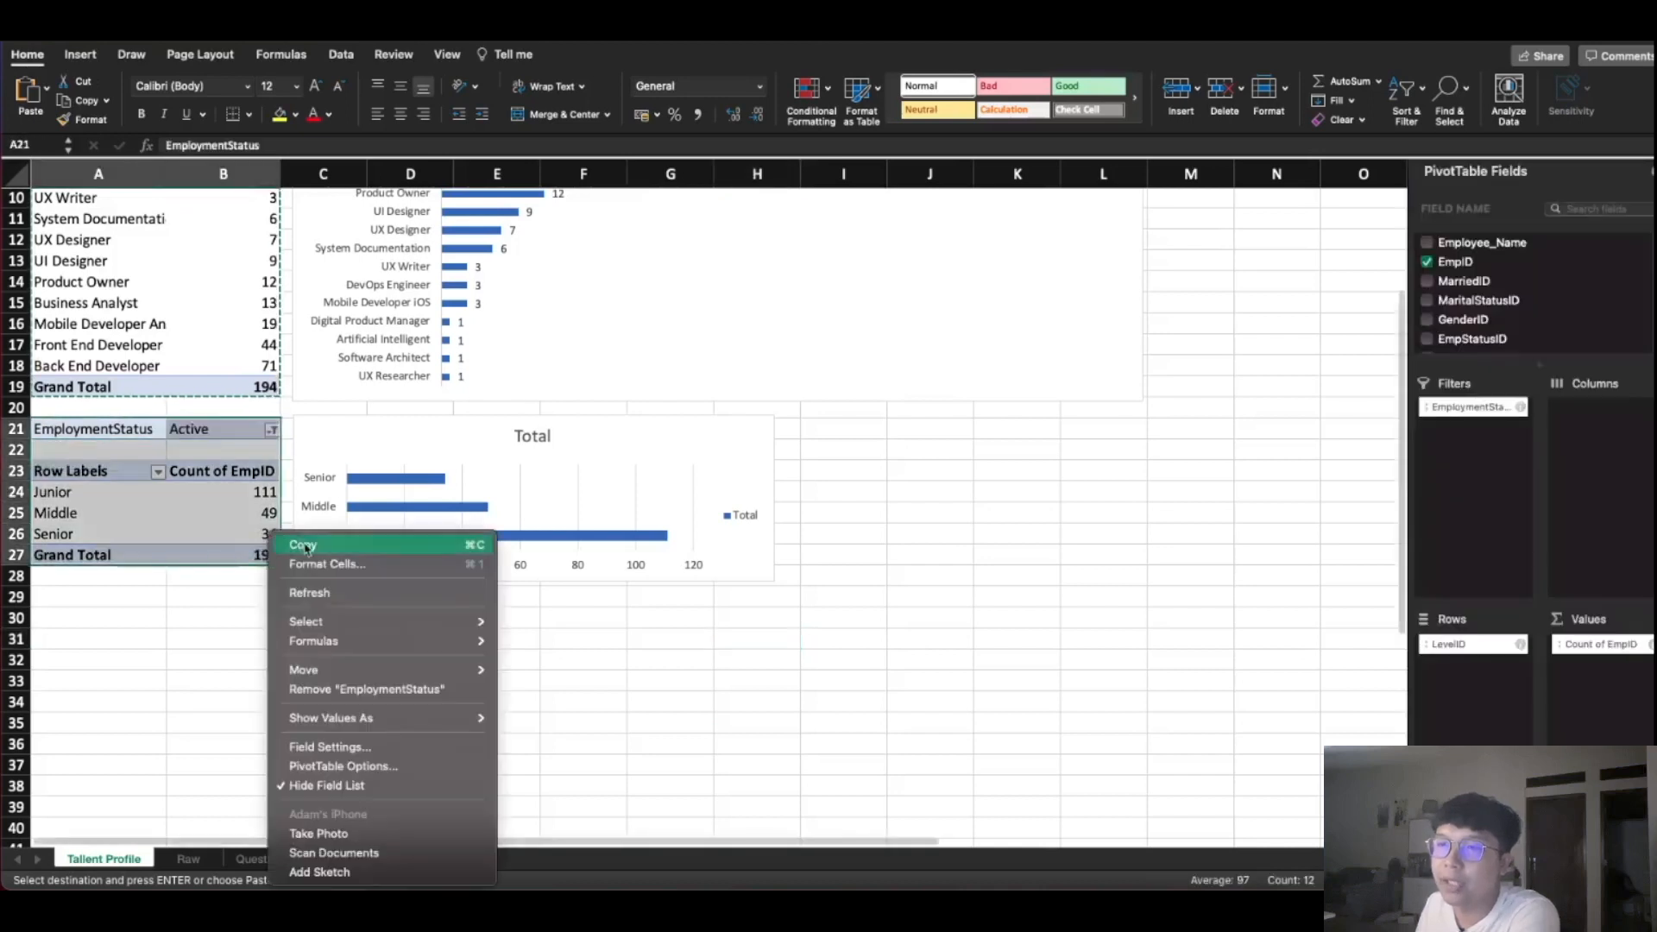
{"action": "left_click", "coordinate": [313, 547]}
{"action": "right_click", "coordinate": [60, 597]}
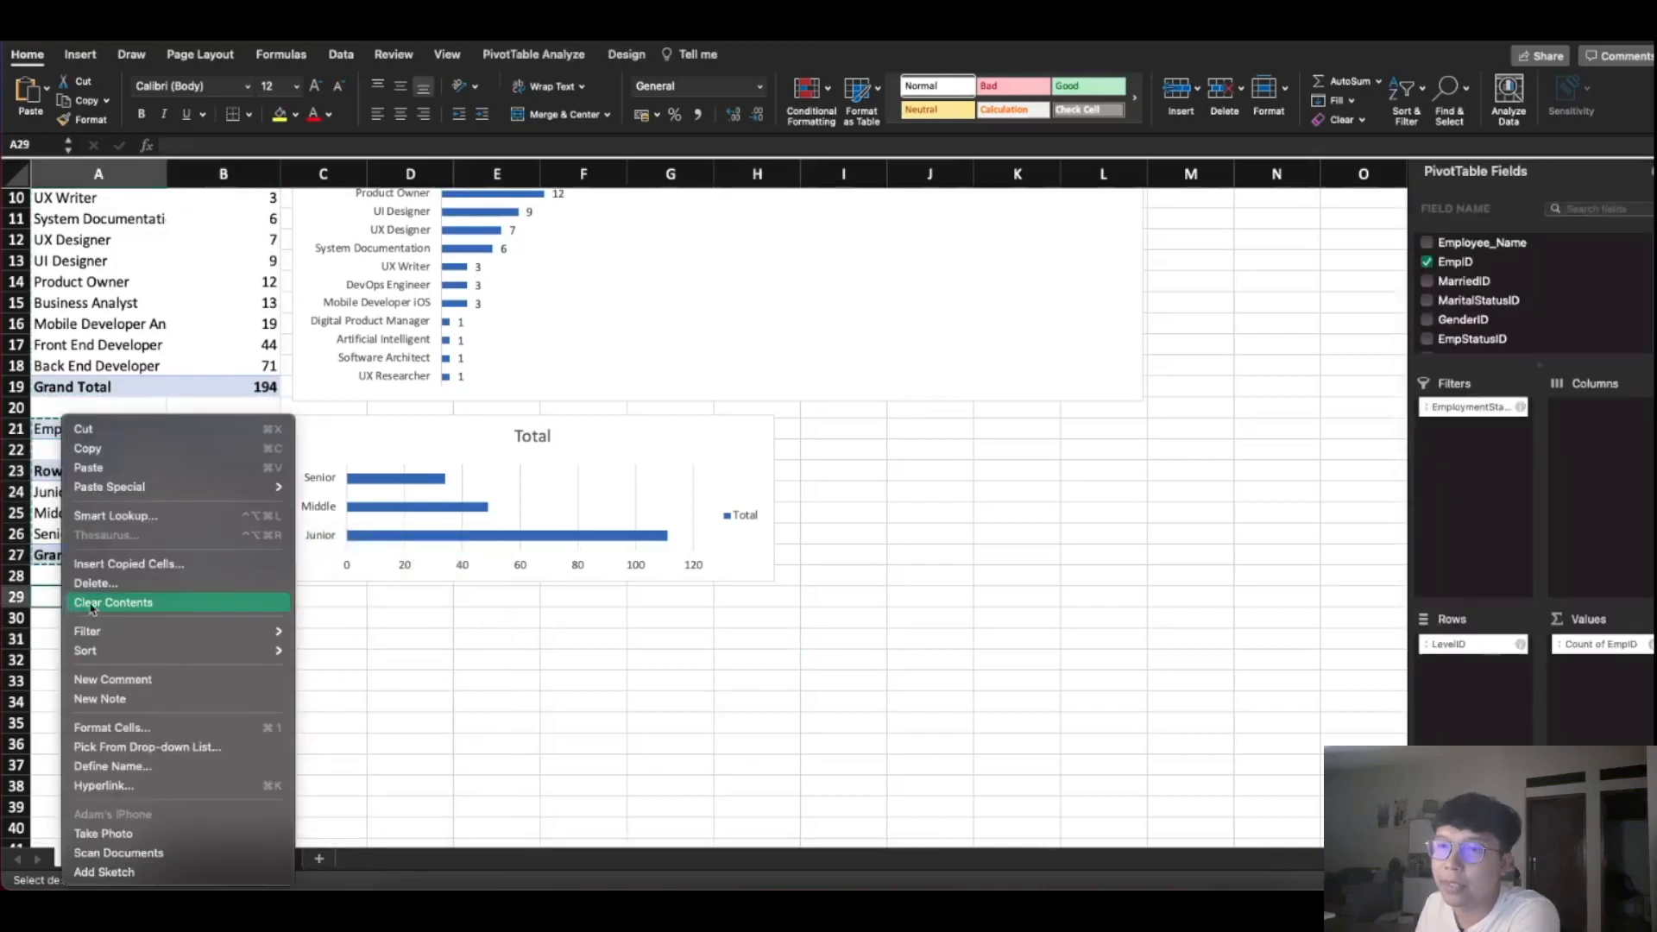
{"action": "left_click", "coordinate": [88, 468]}
{"action": "left_click", "coordinate": [259, 618]}
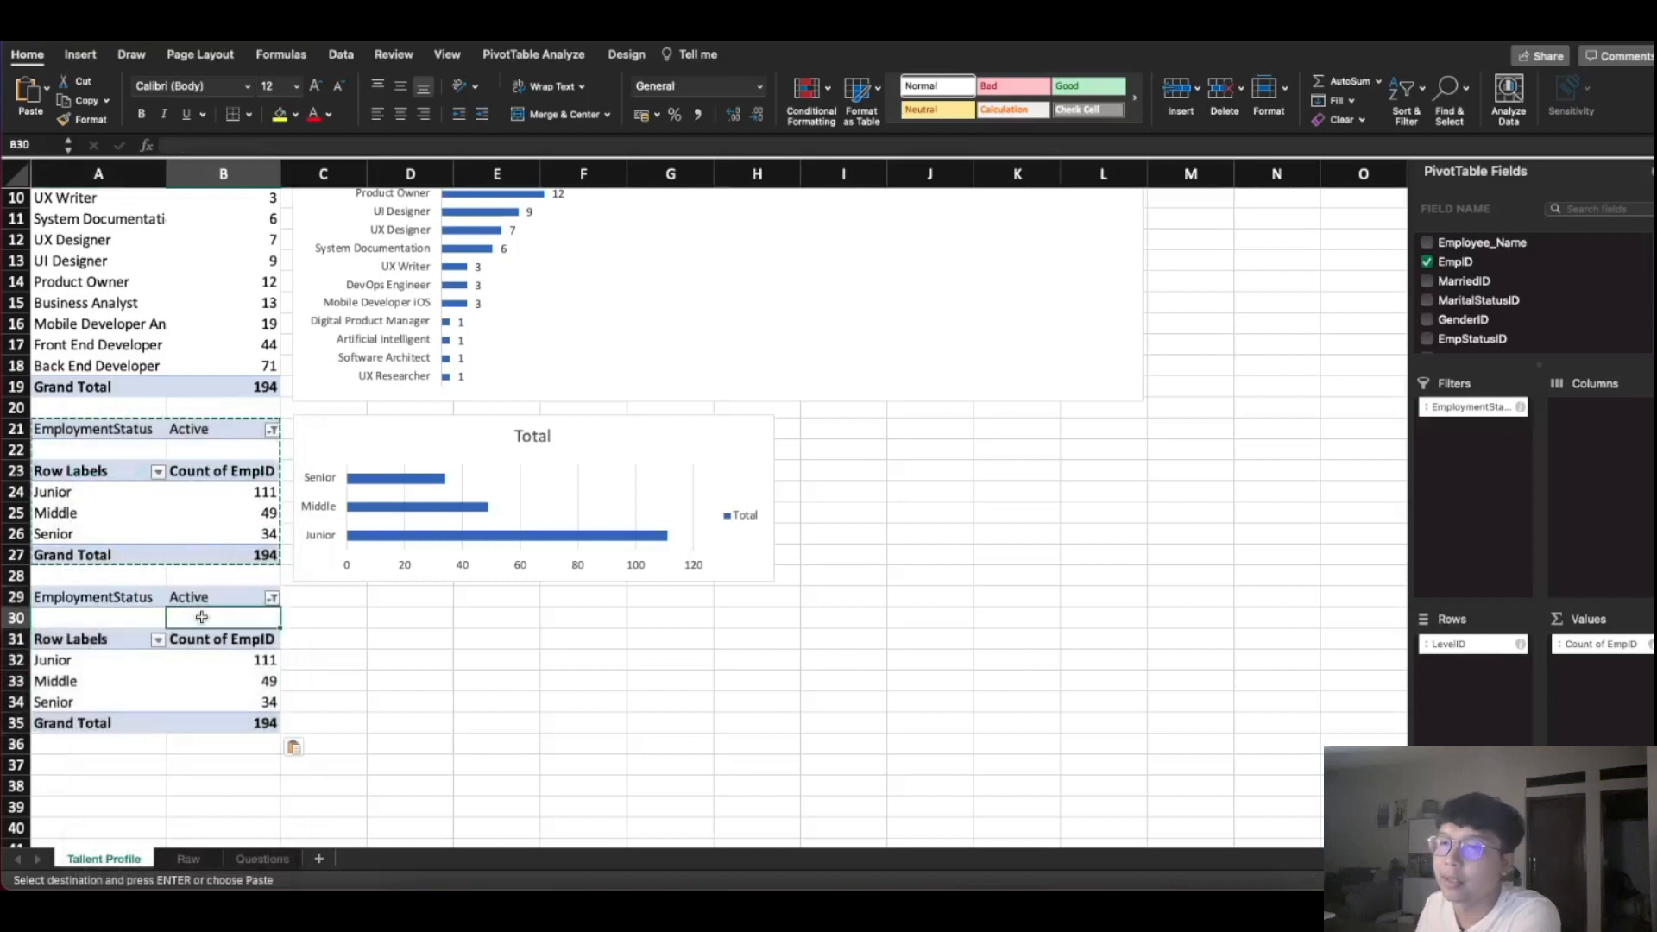
{"action": "scroll", "coordinate": [547, 470], "scroll_direction": "up", "scroll_amount": 5}
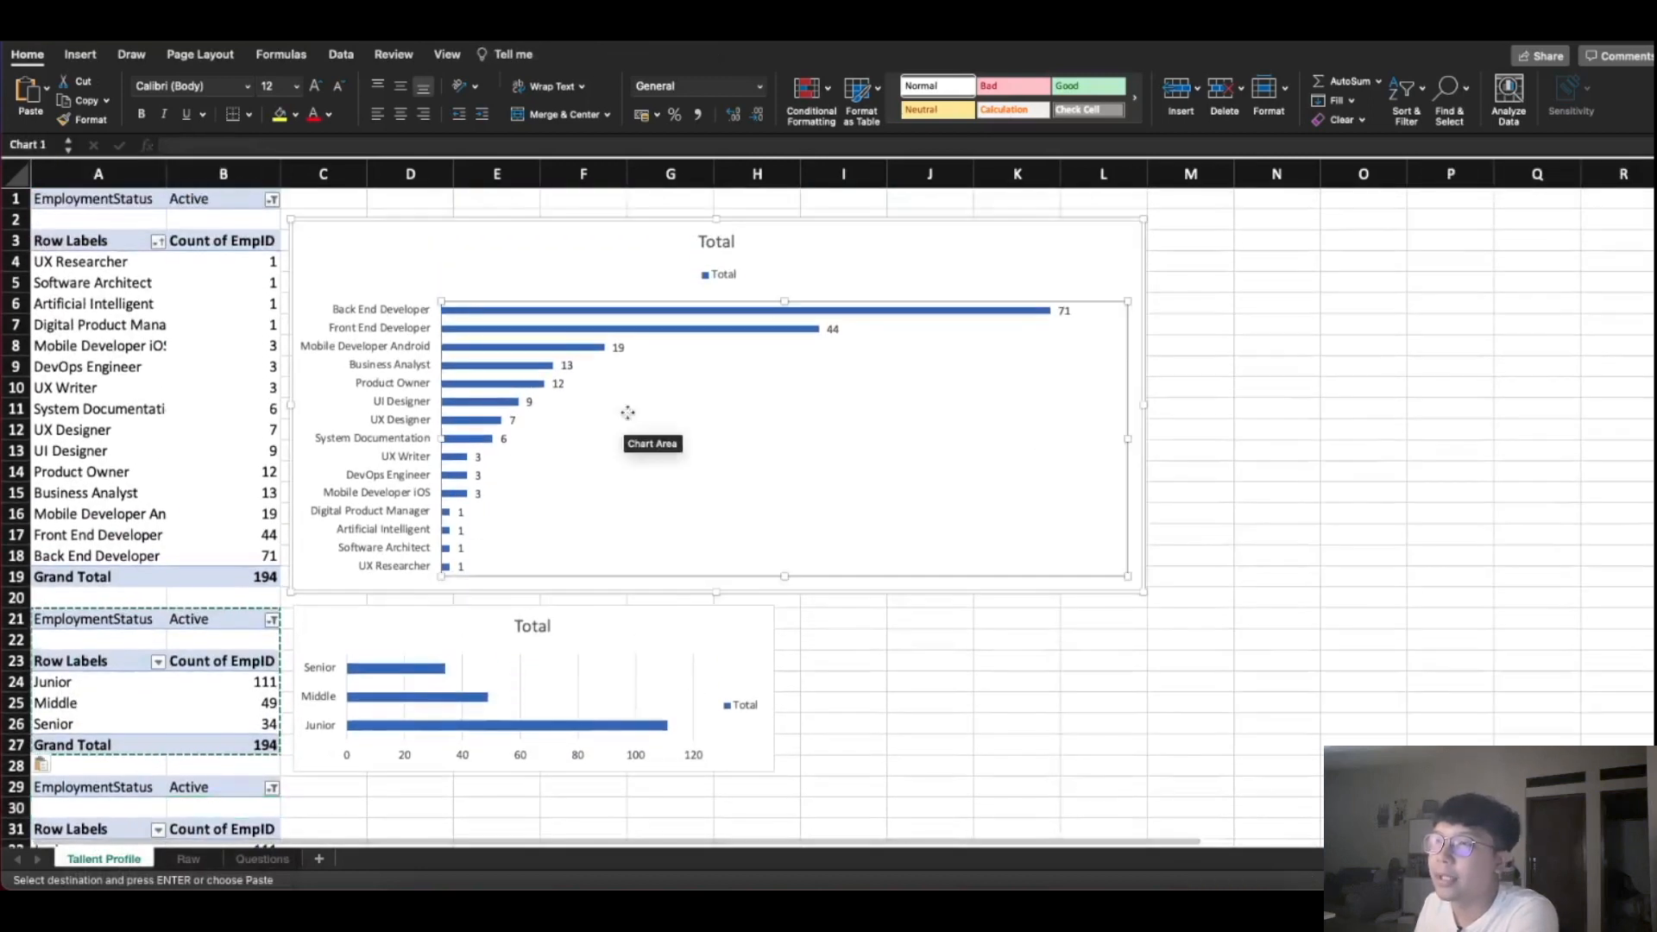
{"action": "left_click", "coordinate": [616, 491]}
{"action": "scroll", "coordinate": [616, 491], "scroll_direction": "down", "scroll_amount": 4}
{"action": "left_click", "coordinate": [573, 510]}
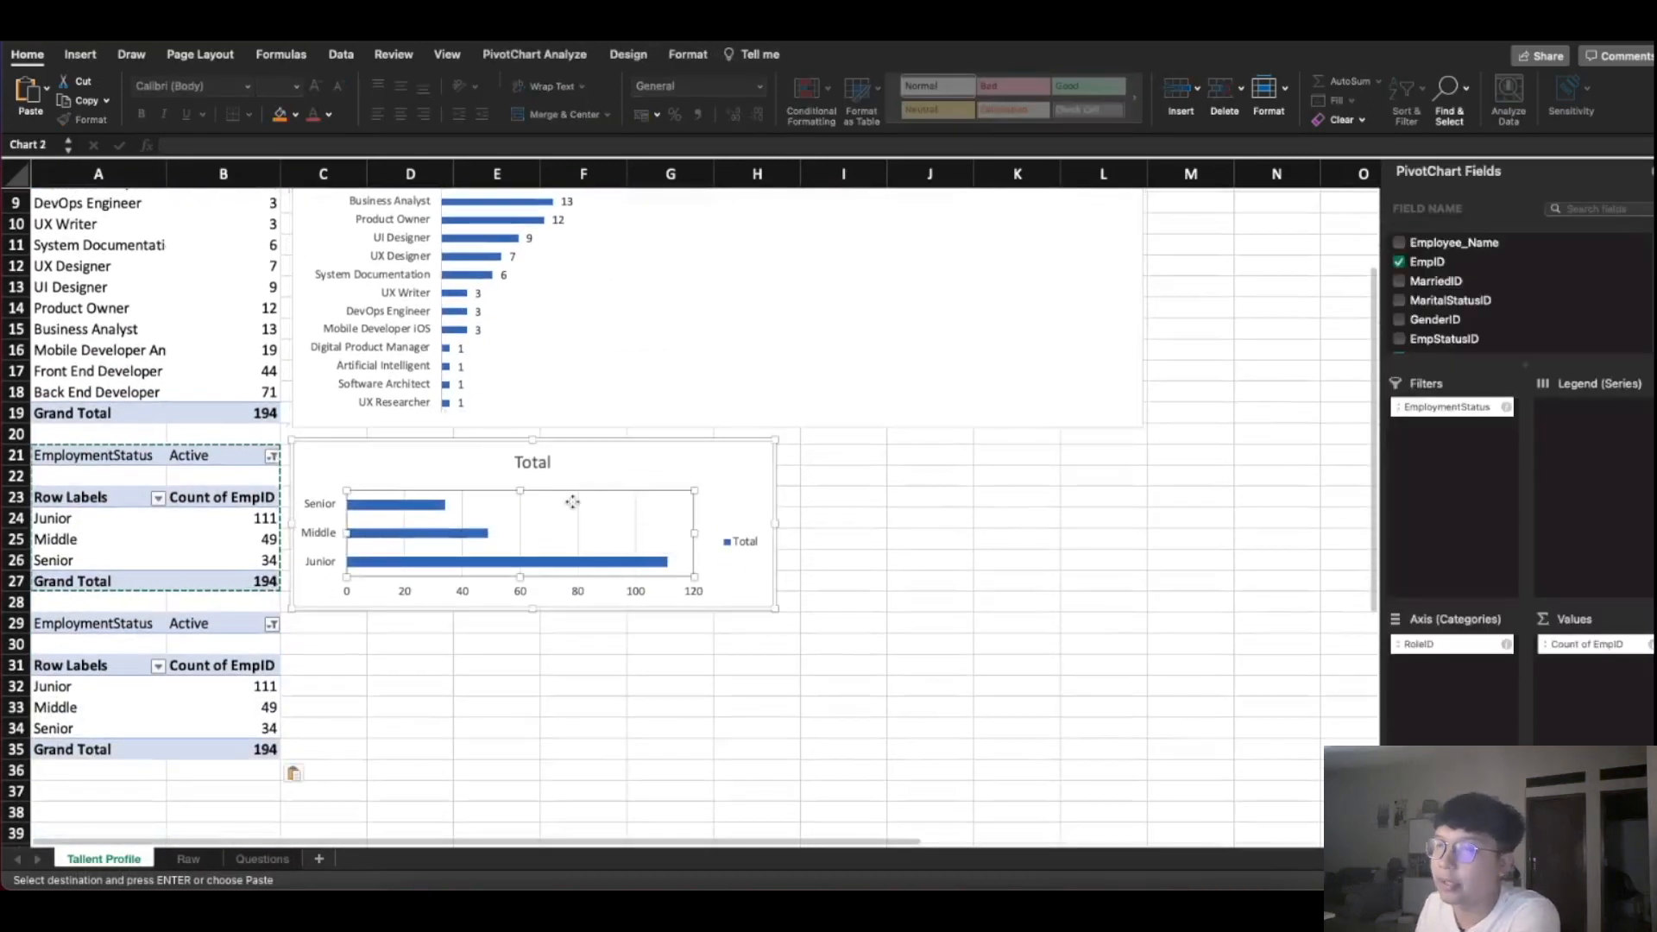
Change the copied pivot table's row field to GenderID by adding it and removing LevelID
{"action": "left_click", "coordinate": [139, 686]}
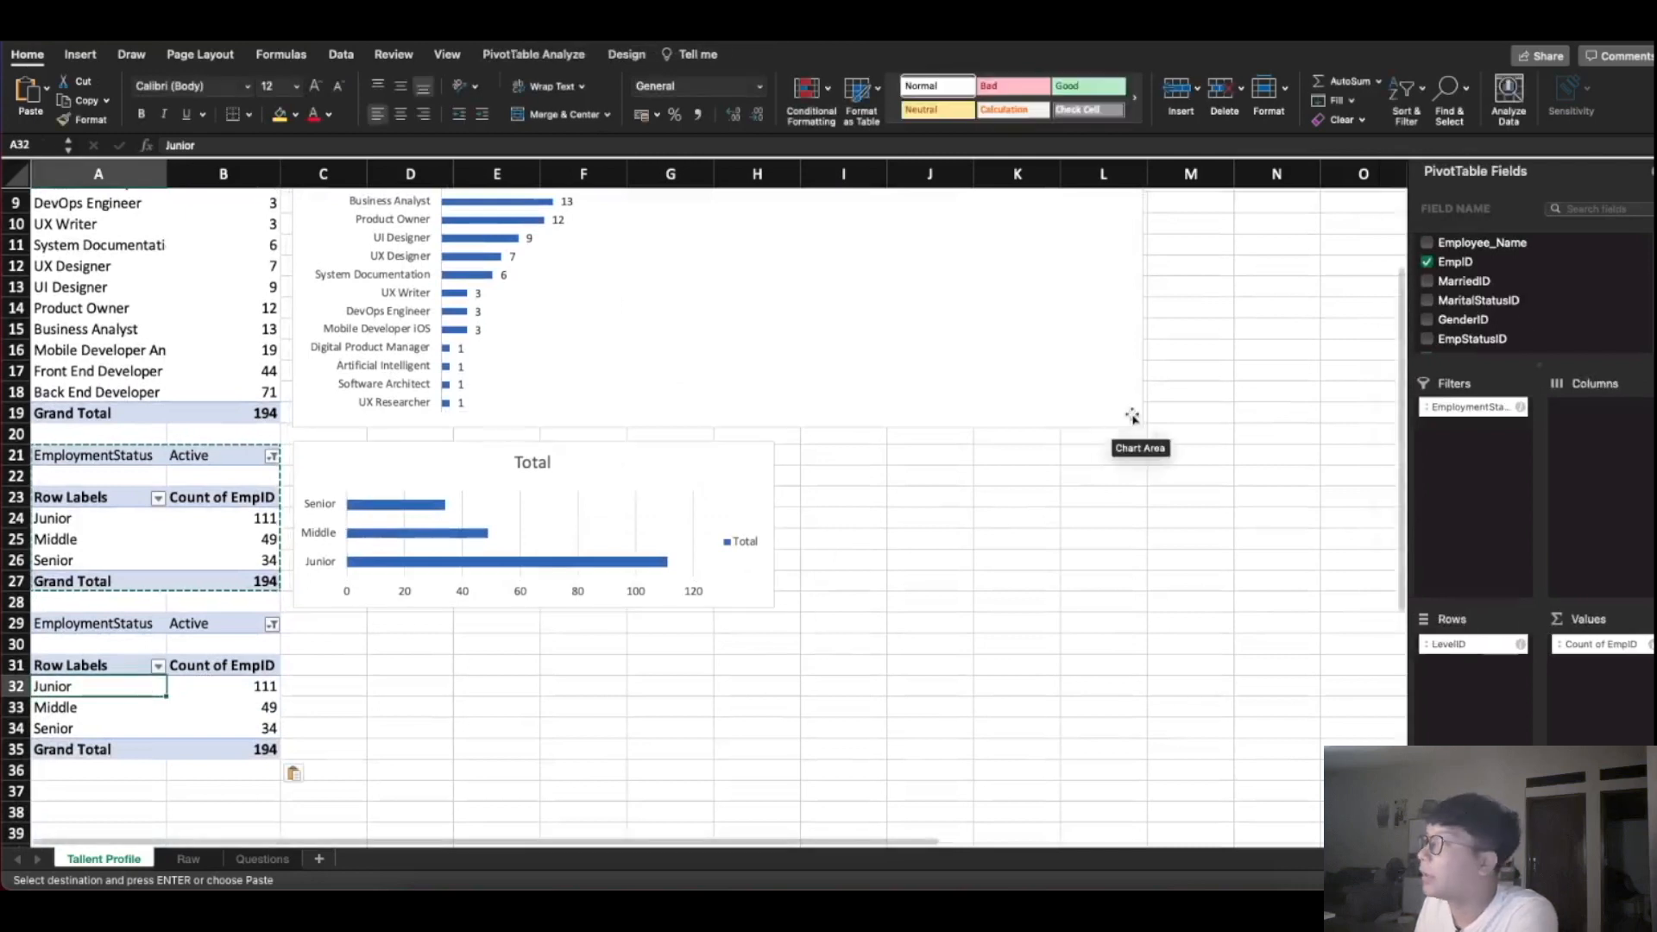
{"action": "scroll", "coordinate": [1544, 283], "scroll_direction": "down", "scroll_amount": 5}
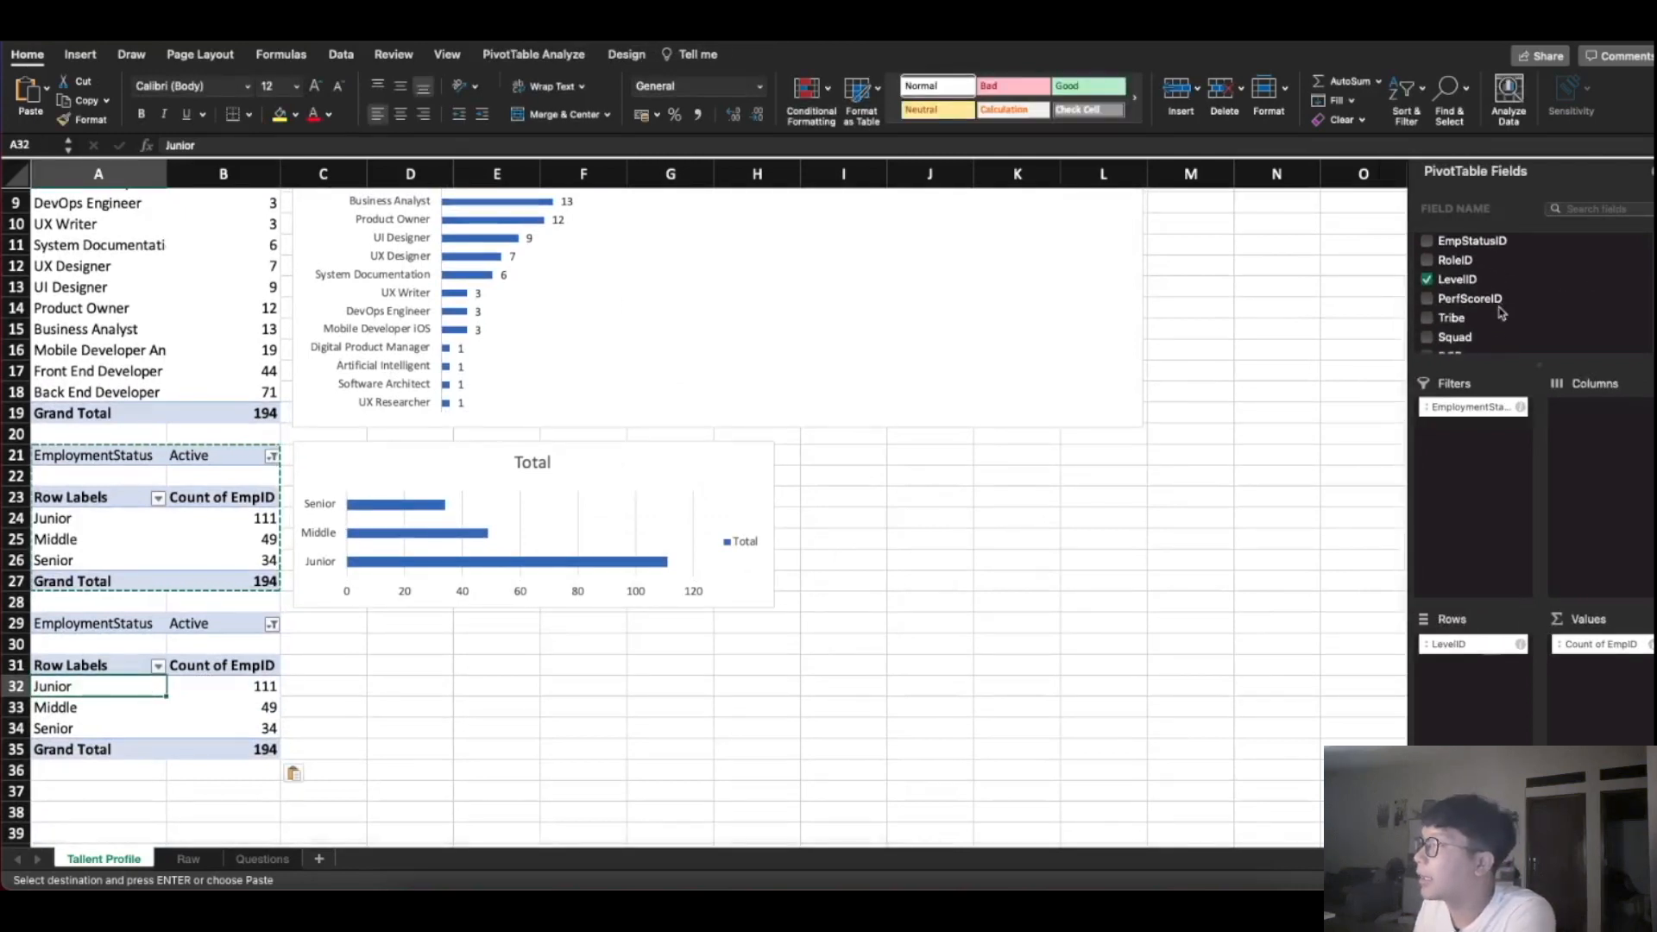
{"action": "scroll", "coordinate": [1501, 312], "scroll_direction": "down", "scroll_amount": 4}
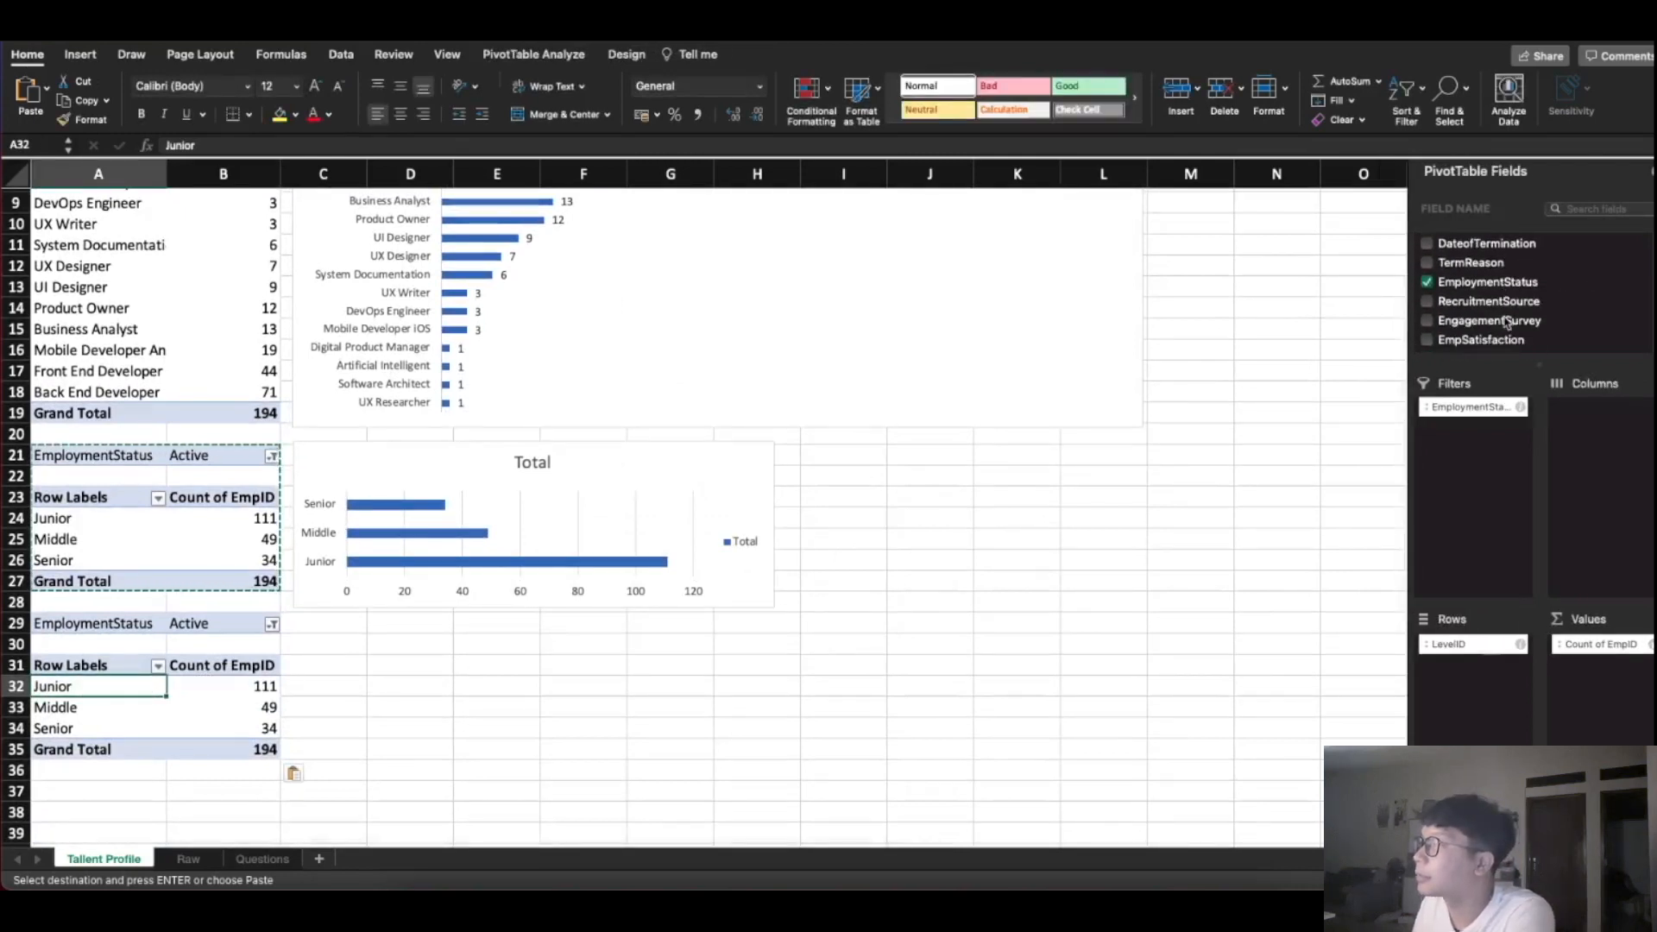
{"action": "scroll", "coordinate": [1506, 323], "scroll_direction": "down", "scroll_amount": 2}
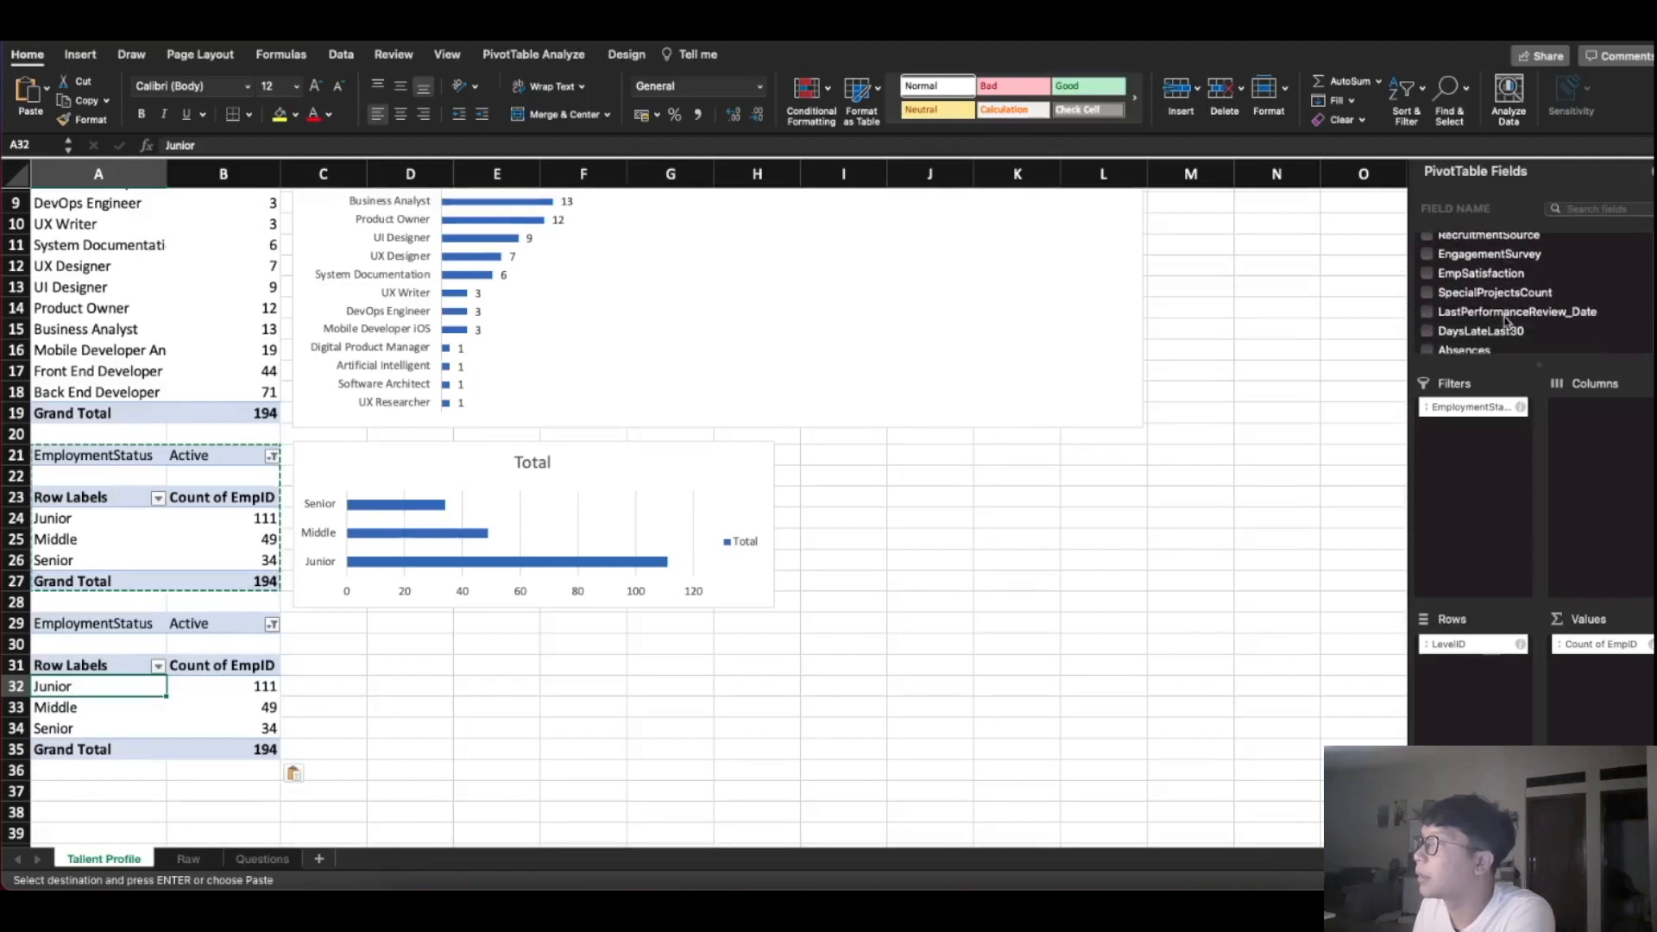
{"action": "scroll", "coordinate": [1506, 323], "scroll_direction": "down", "scroll_amount": 1}
{"action": "scroll", "coordinate": [1506, 323], "scroll_direction": "up", "scroll_amount": 10}
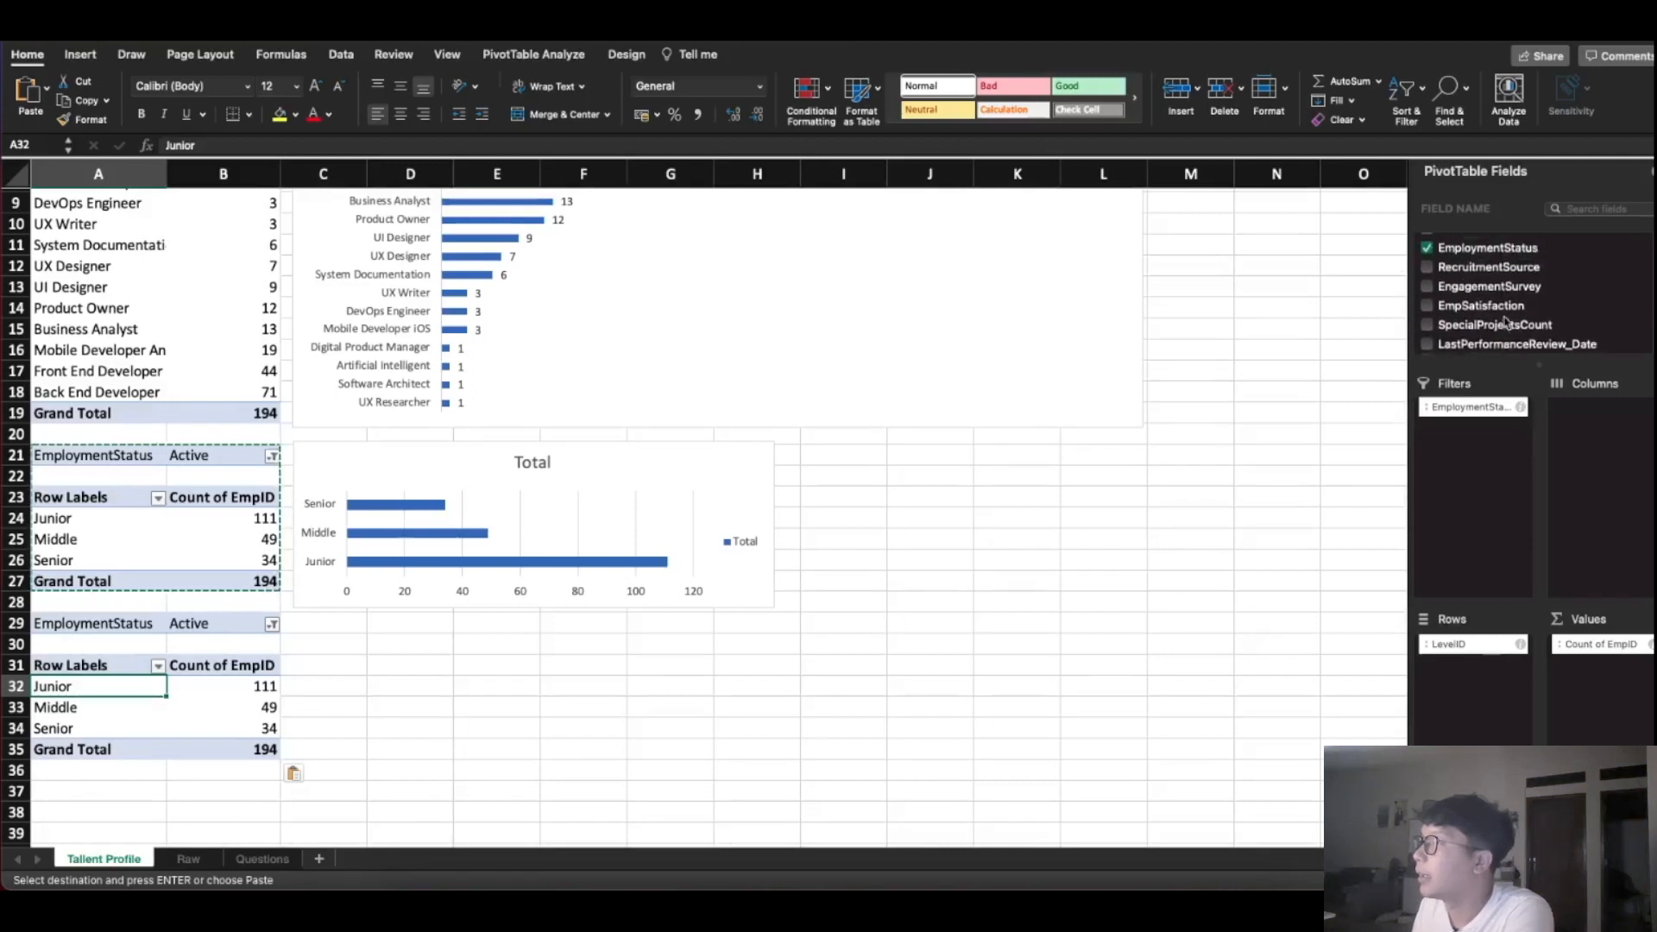
{"action": "scroll", "coordinate": [1506, 323], "scroll_direction": "up", "scroll_amount": 5}
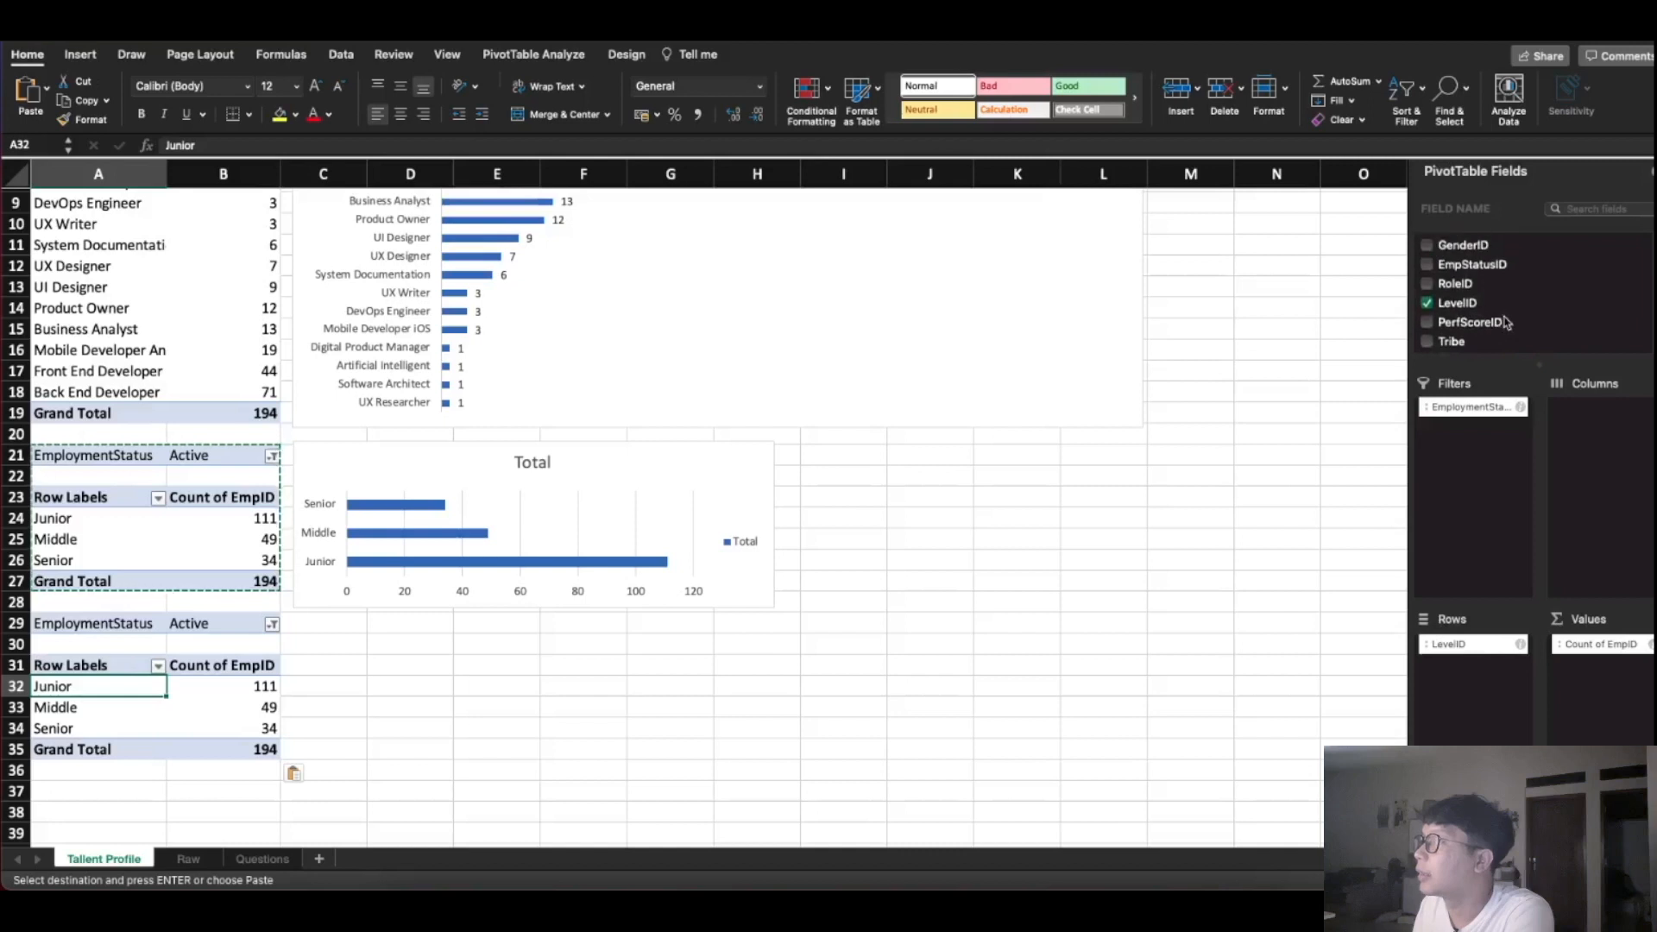
{"action": "scroll", "coordinate": [1506, 323], "scroll_direction": "down", "scroll_amount": 1}
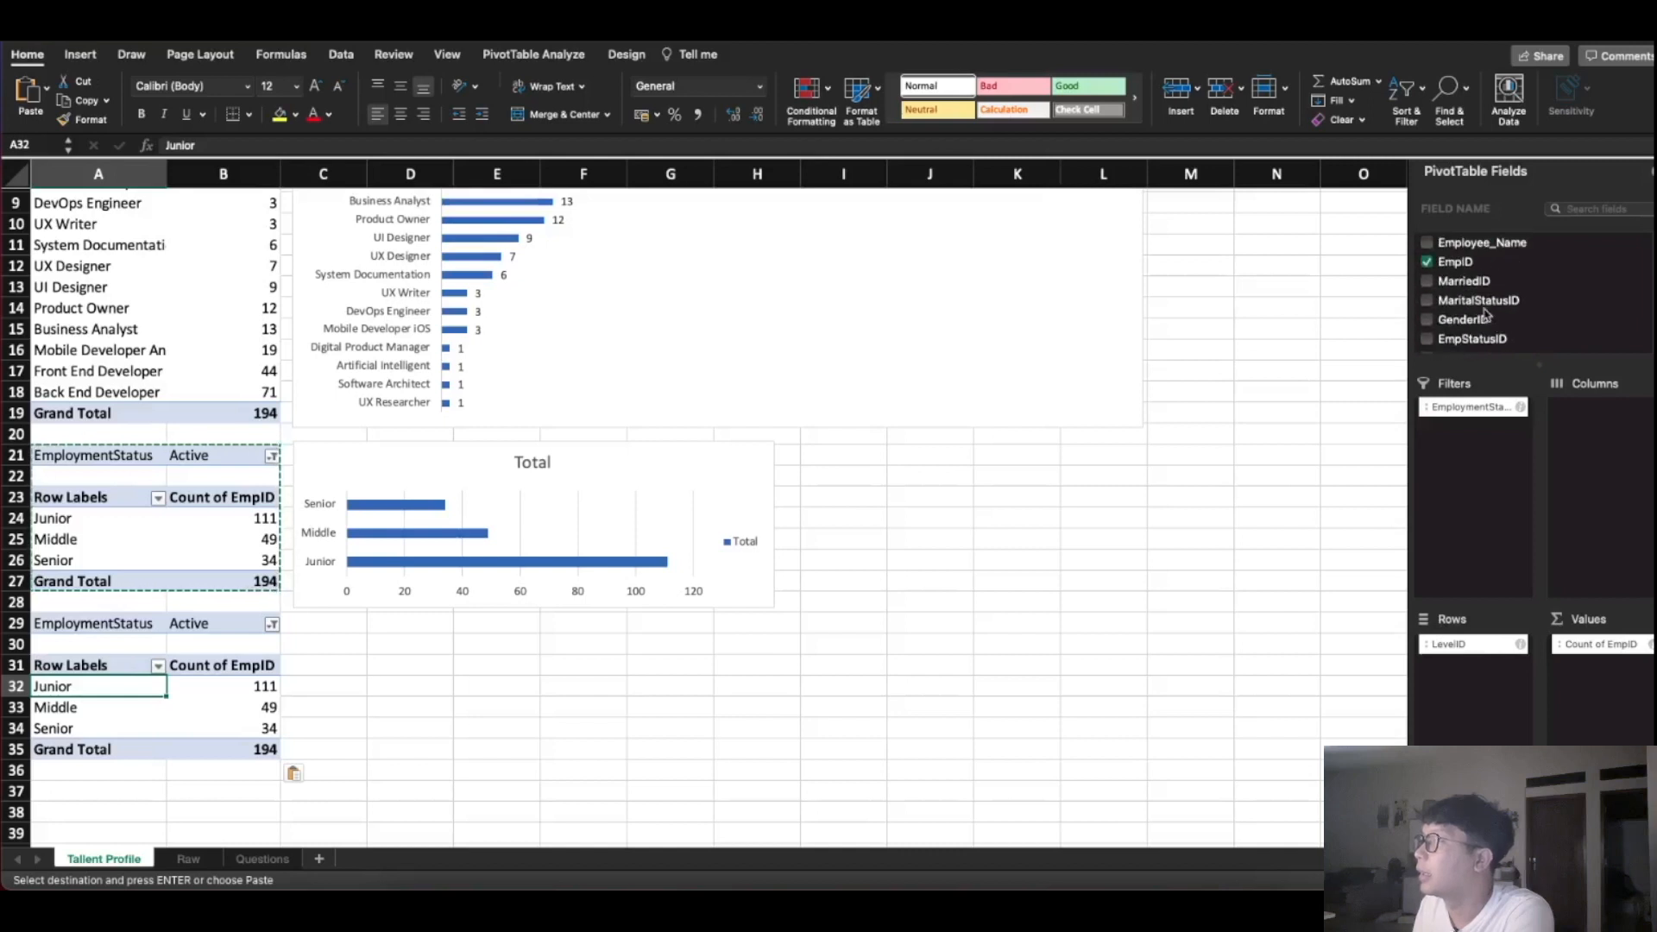
{"action": "left_click_drag", "start_coordinate": [1471, 295], "coordinate": [1472, 661]}
{"action": "left_click", "coordinate": [1473, 649]}
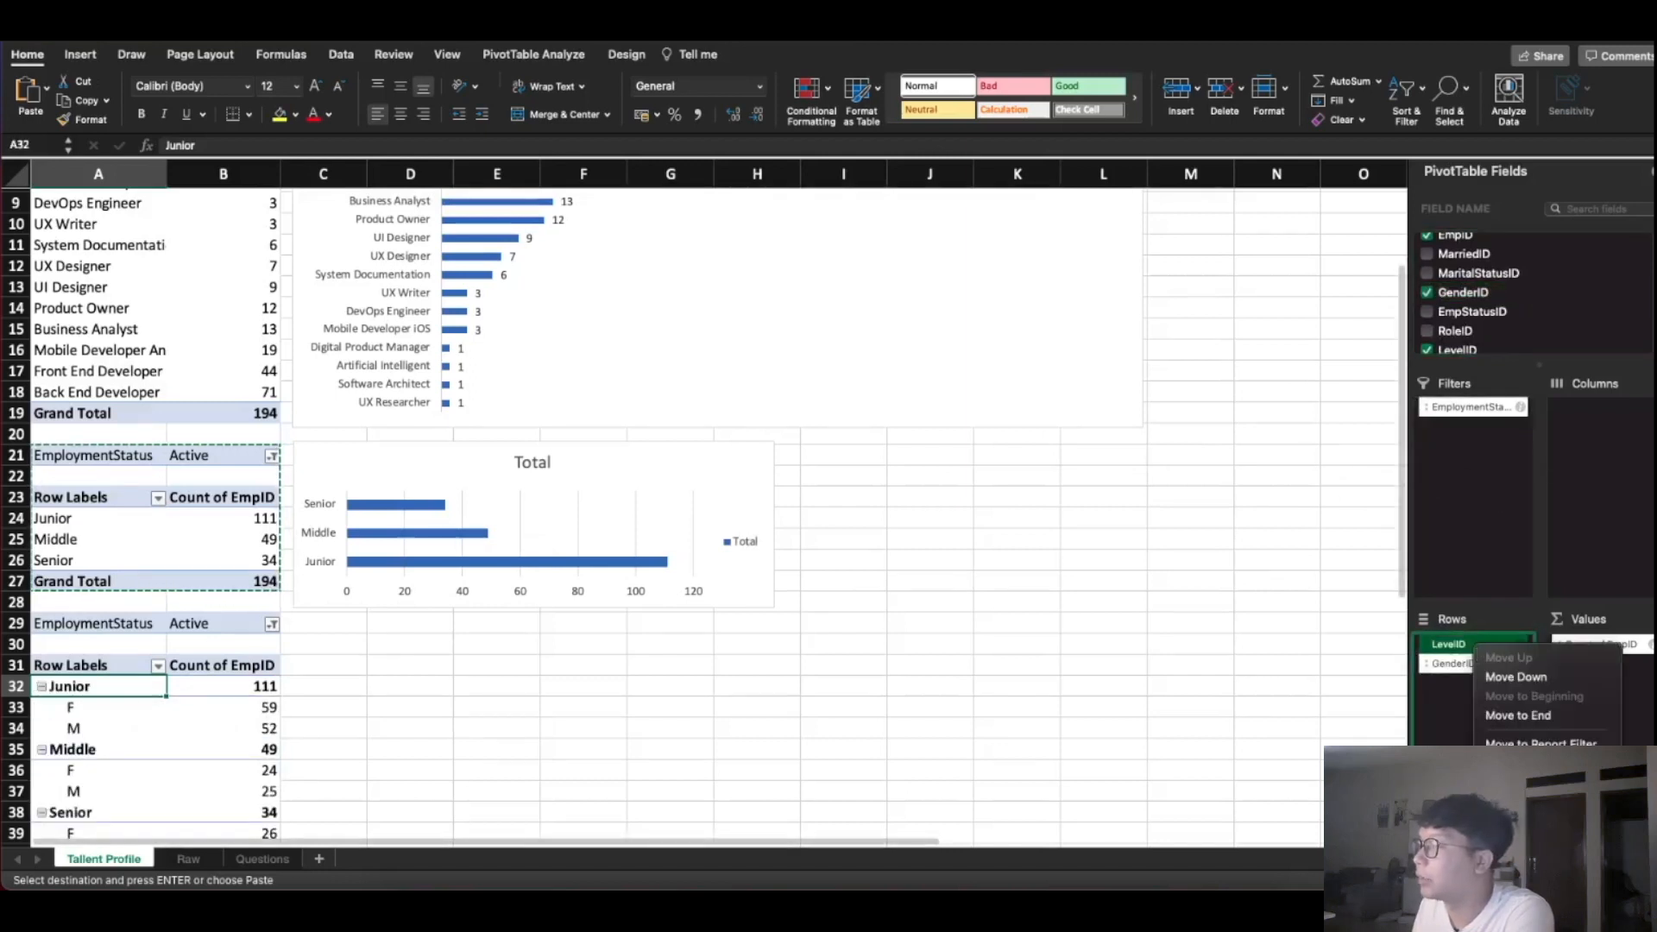
{"action": "left_click", "coordinate": [1519, 828]}
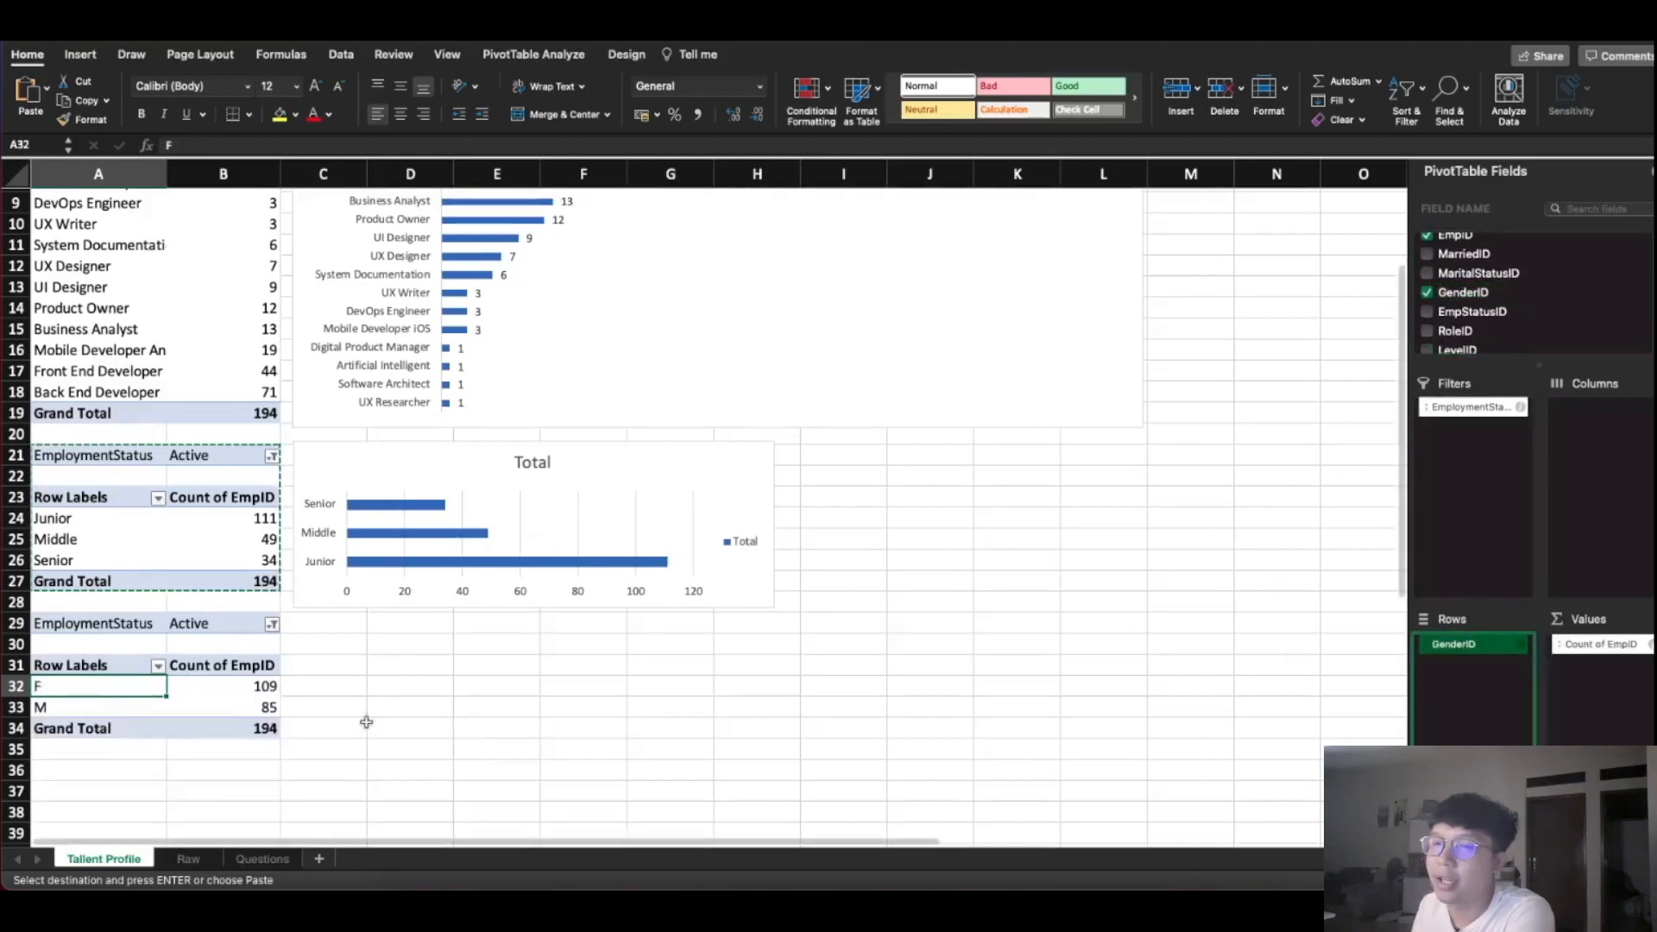
Examine the F and M employee counts in the gender pivot table
{"action": "left_click", "coordinate": [259, 708]}
{"action": "scroll", "coordinate": [285, 686], "scroll_direction": "down", "scroll_amount": 3}
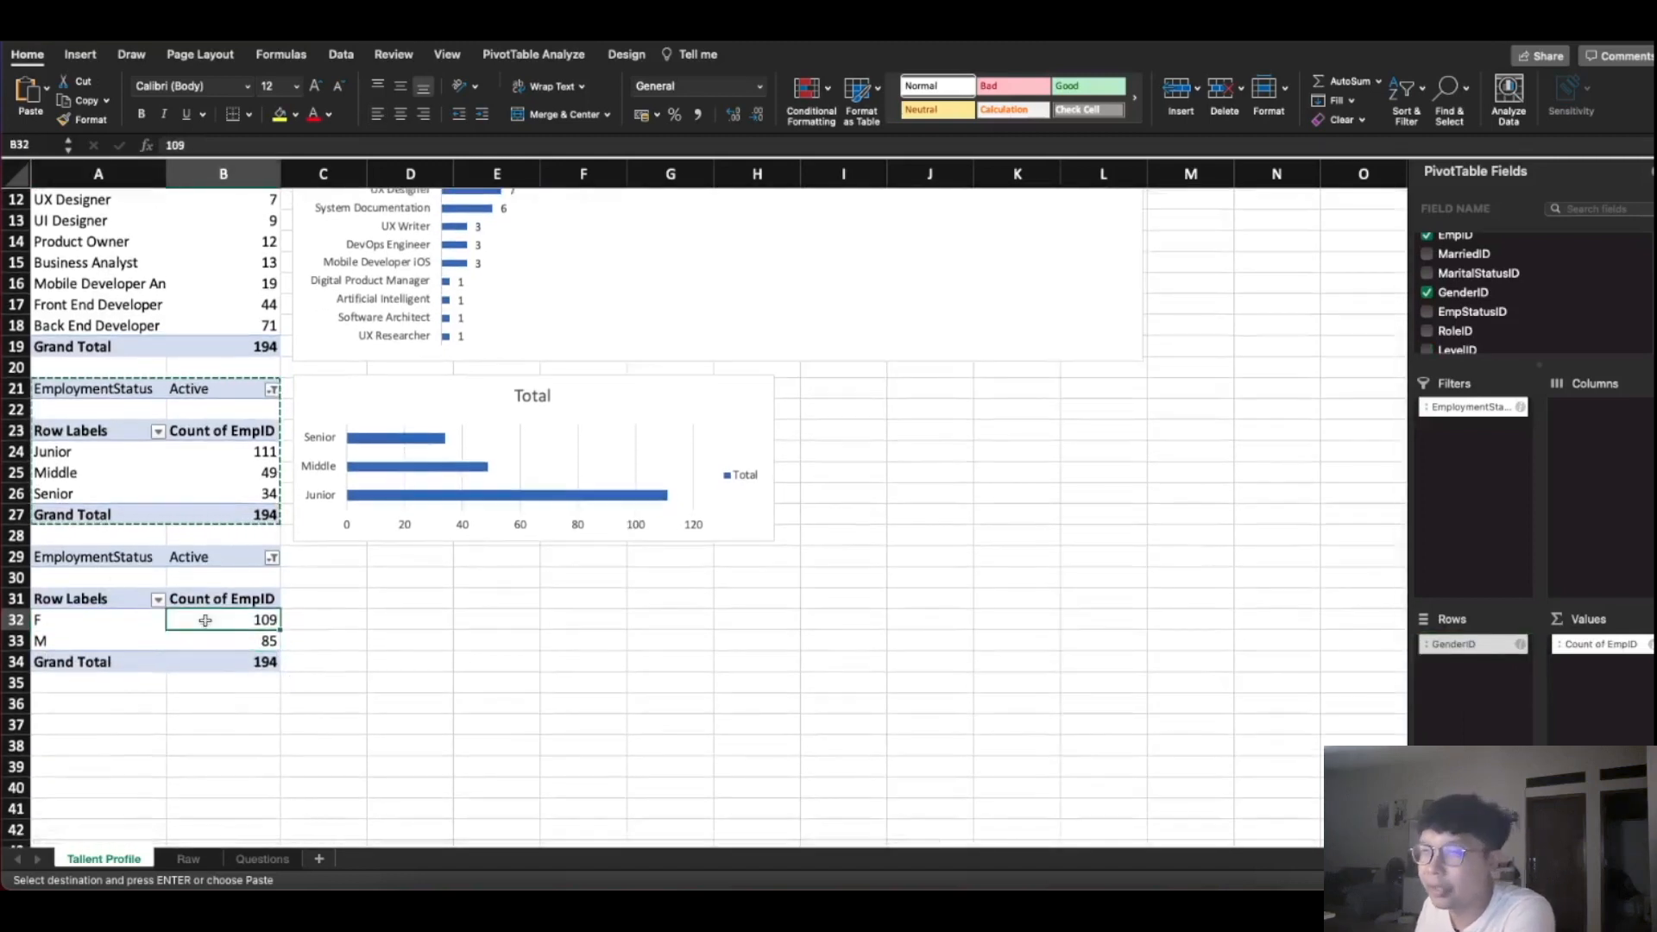
{"action": "left_click", "coordinate": [89, 639]}
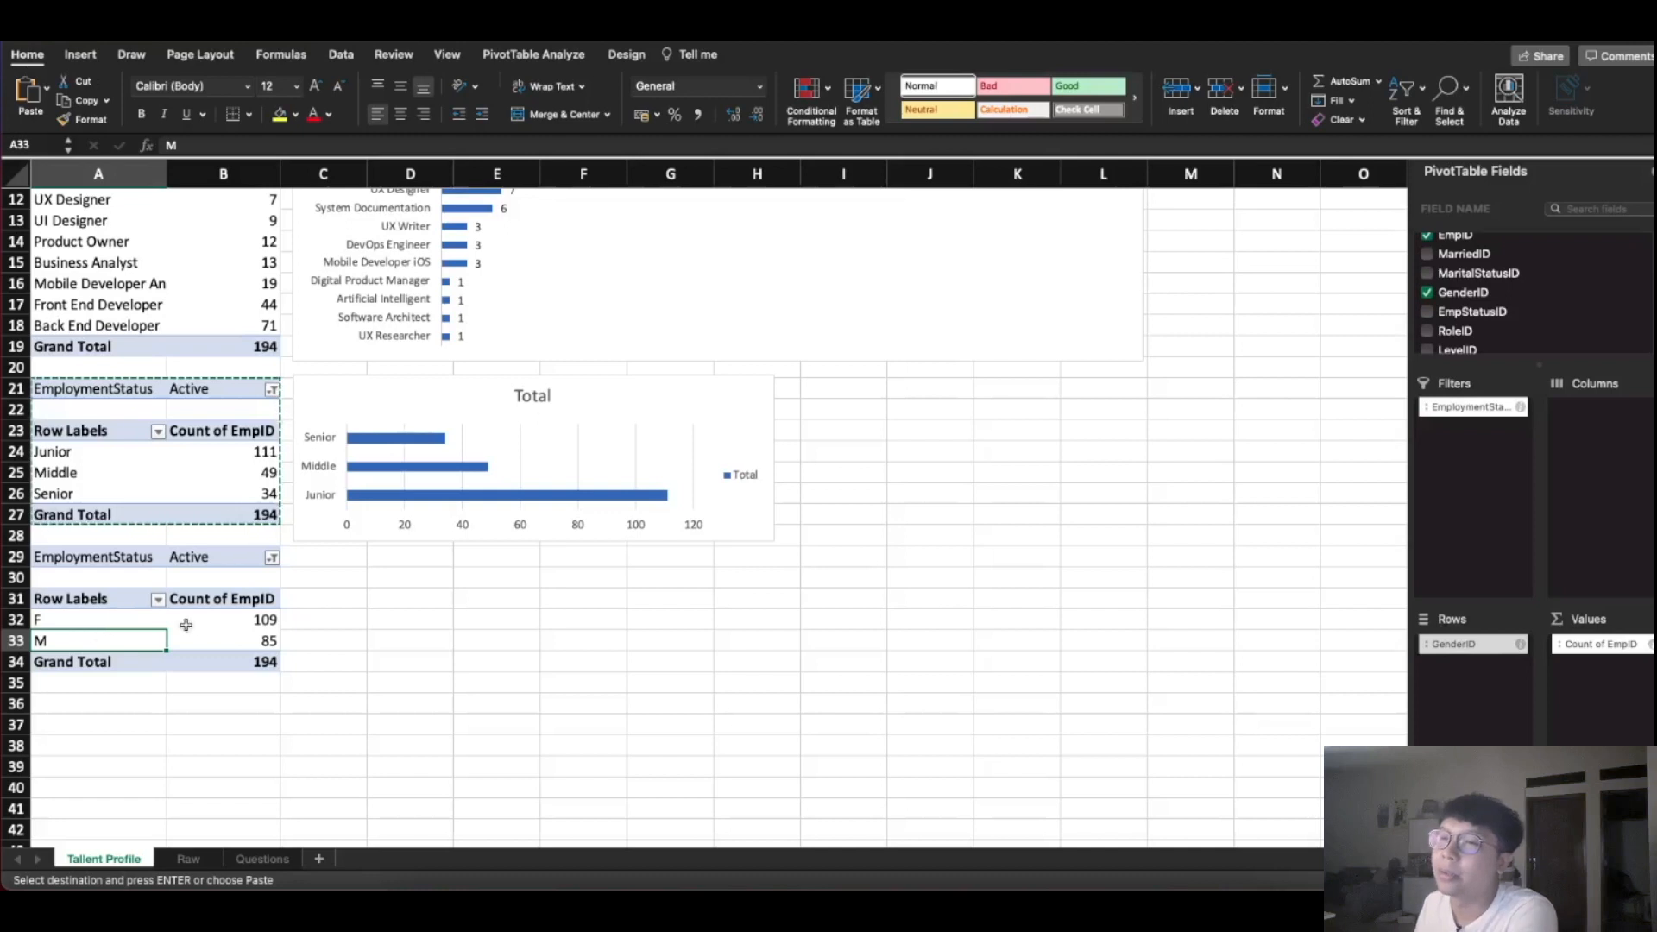
{"action": "left_click", "coordinate": [246, 643]}
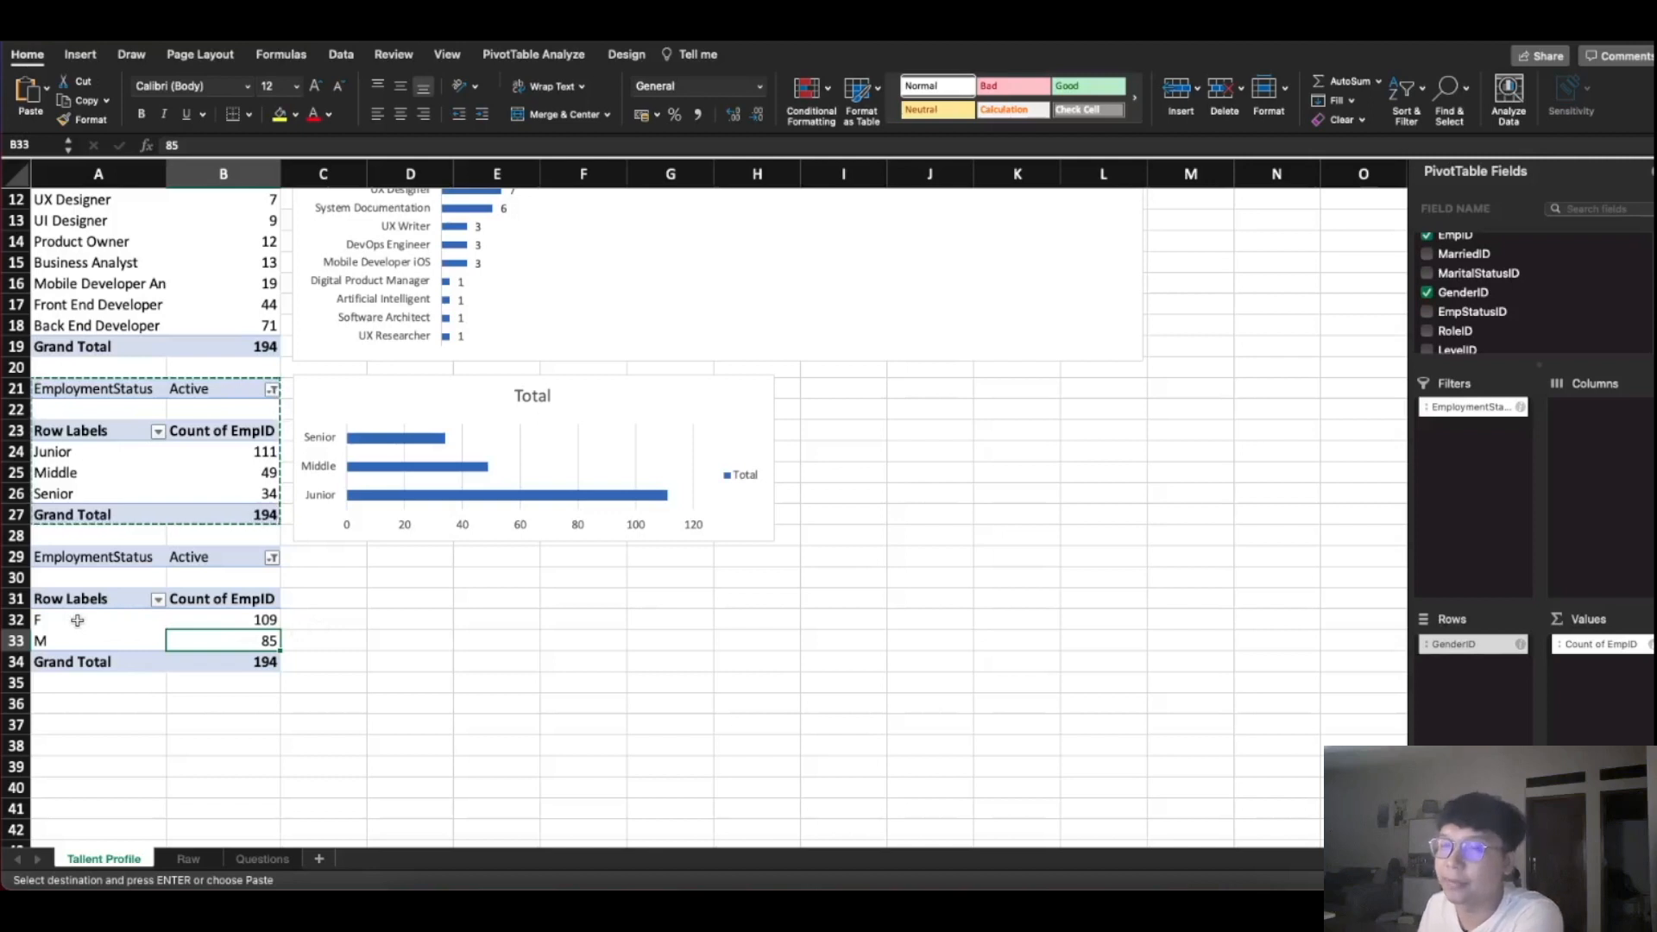
{"action": "left_click", "coordinate": [111, 701]}
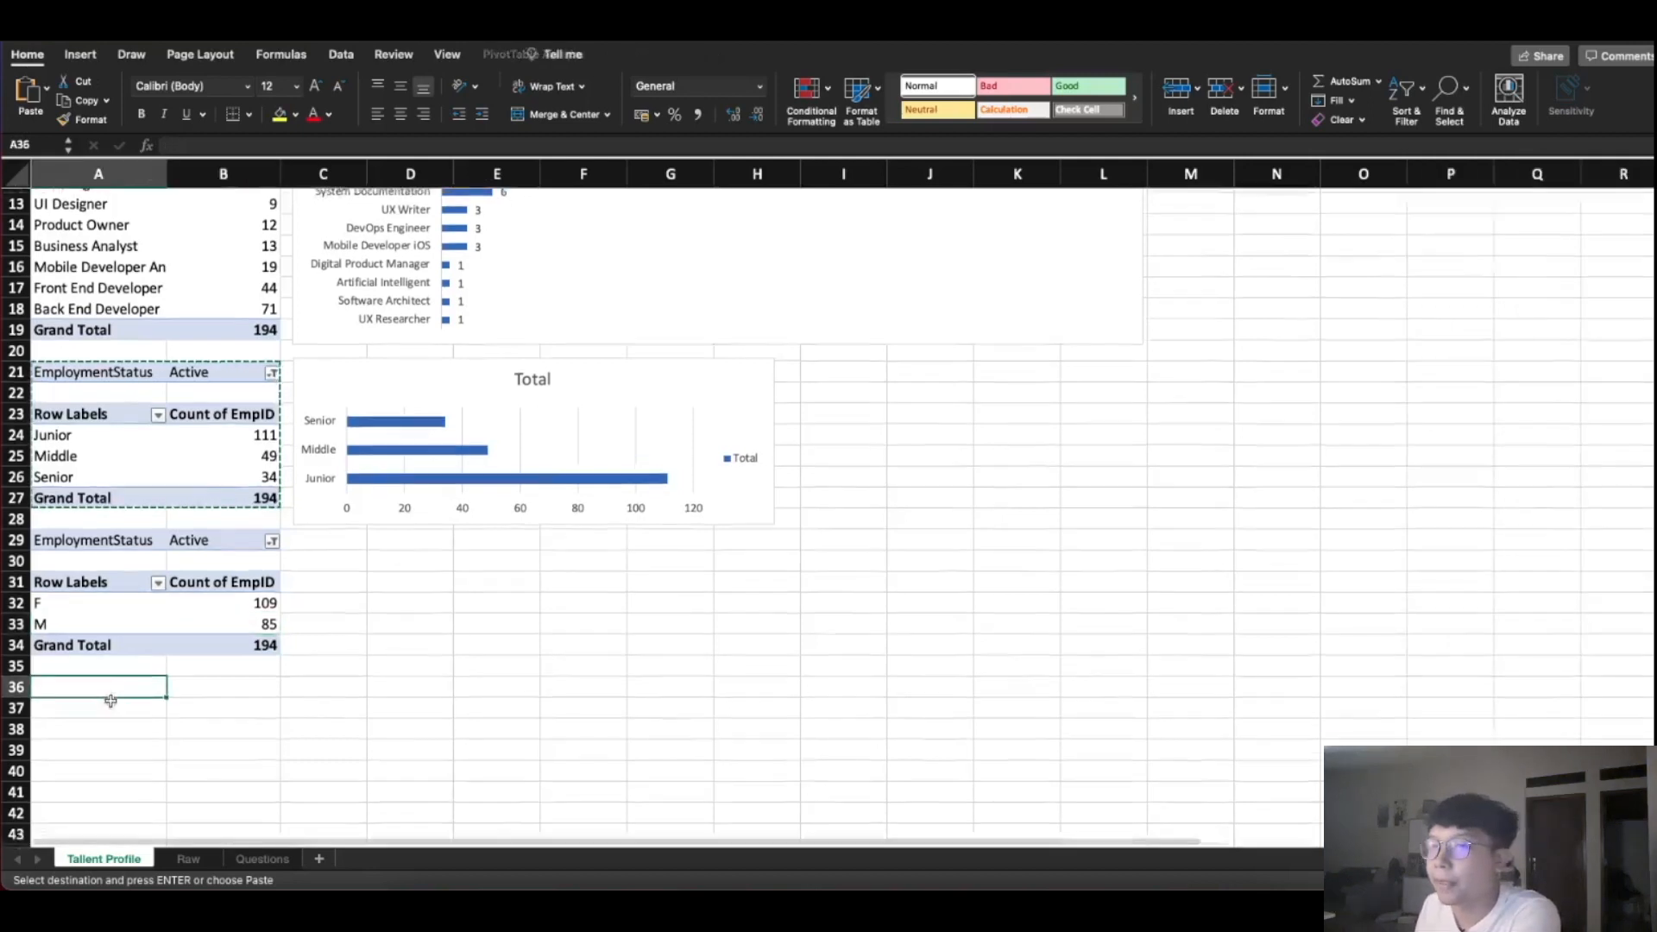
Add LevelID back to the gender pivot table's rows and place it above GenderID as the outer grouping
{"action": "left_click", "coordinate": [74, 622]}
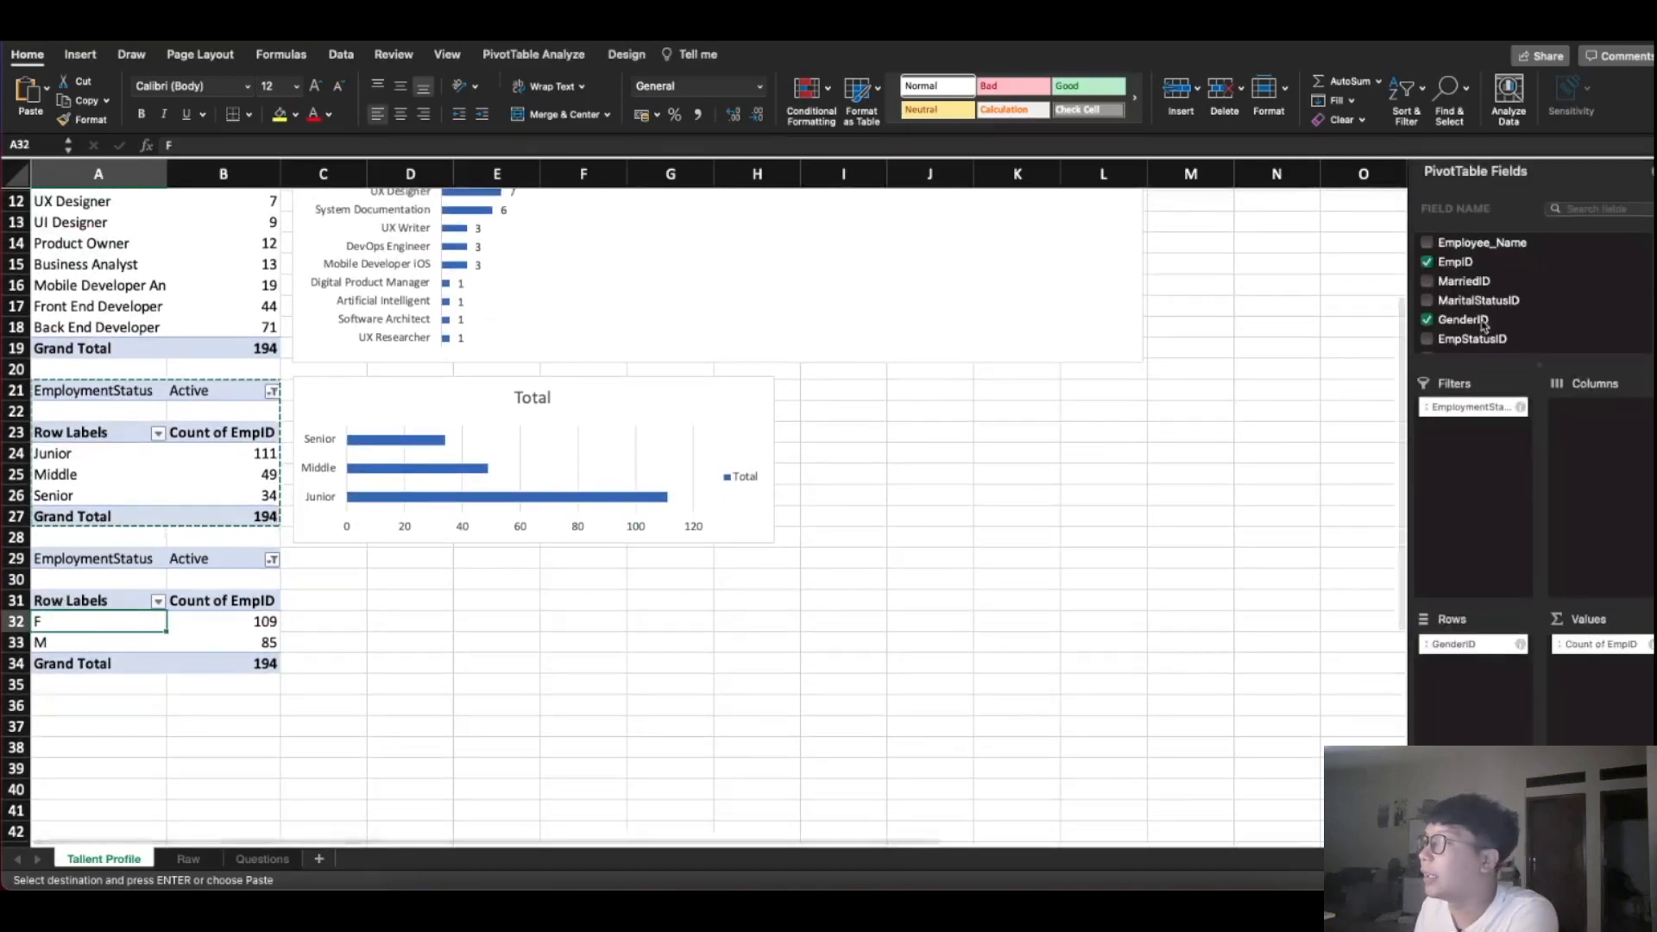
{"action": "scroll", "coordinate": [1485, 325], "scroll_direction": "down", "scroll_amount": 3}
{"action": "left_click_drag", "start_coordinate": [1459, 312], "coordinate": [1479, 706]}
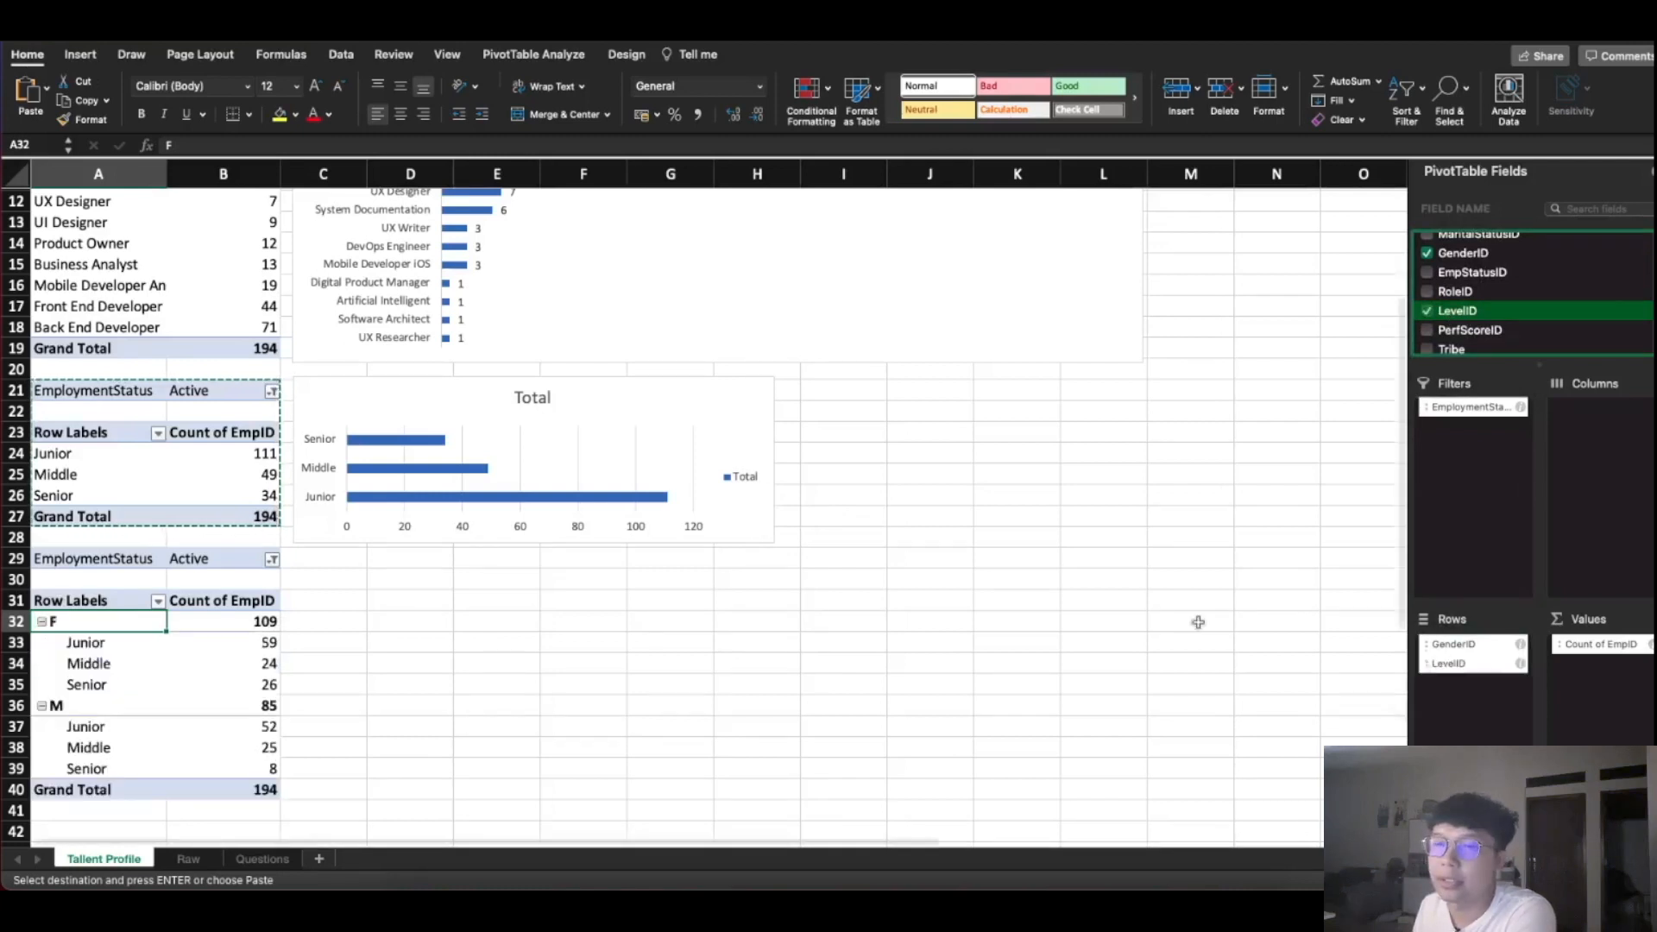
{"action": "mouse_move", "coordinate": [1464, 665]}
{"action": "left_mouse_down"}
{"action": "mouse_move", "coordinate": [1457, 645]}
{"action": "mouse_move", "coordinate": [1459, 675]}
{"action": "left_mouse_up"}
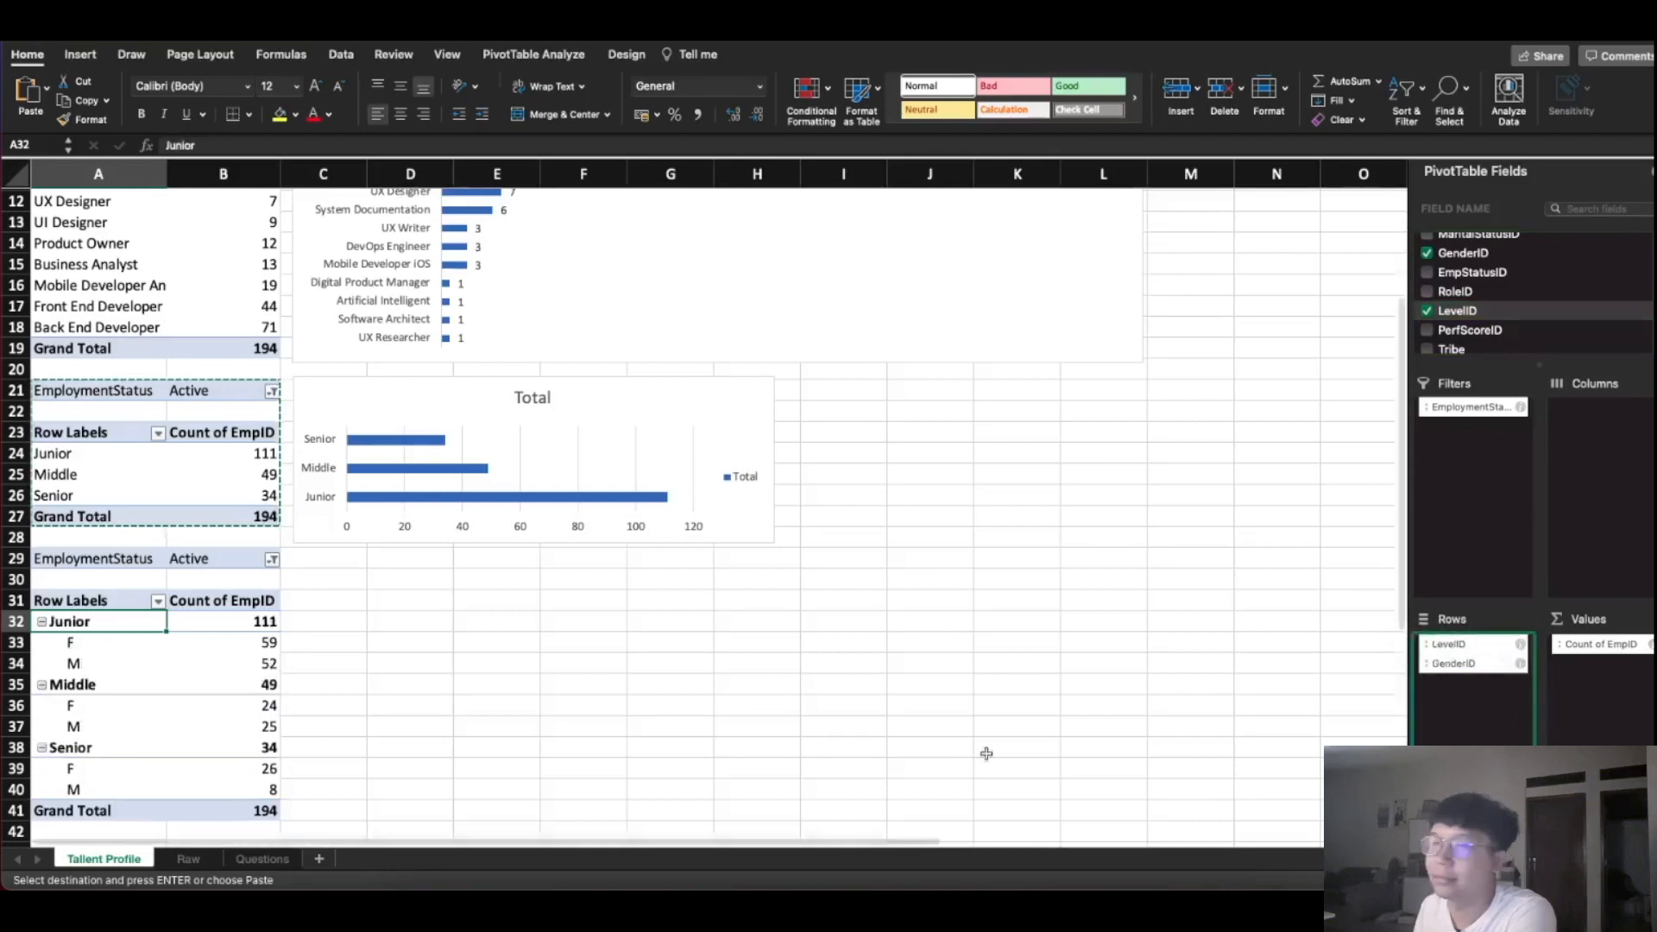
Compare the F and M counts within the Junior, Middle and Senior levels of the pivot table
{"action": "left_click", "coordinate": [321, 744]}
{"action": "scroll", "coordinate": [321, 744], "scroll_direction": "down", "scroll_amount": 3}
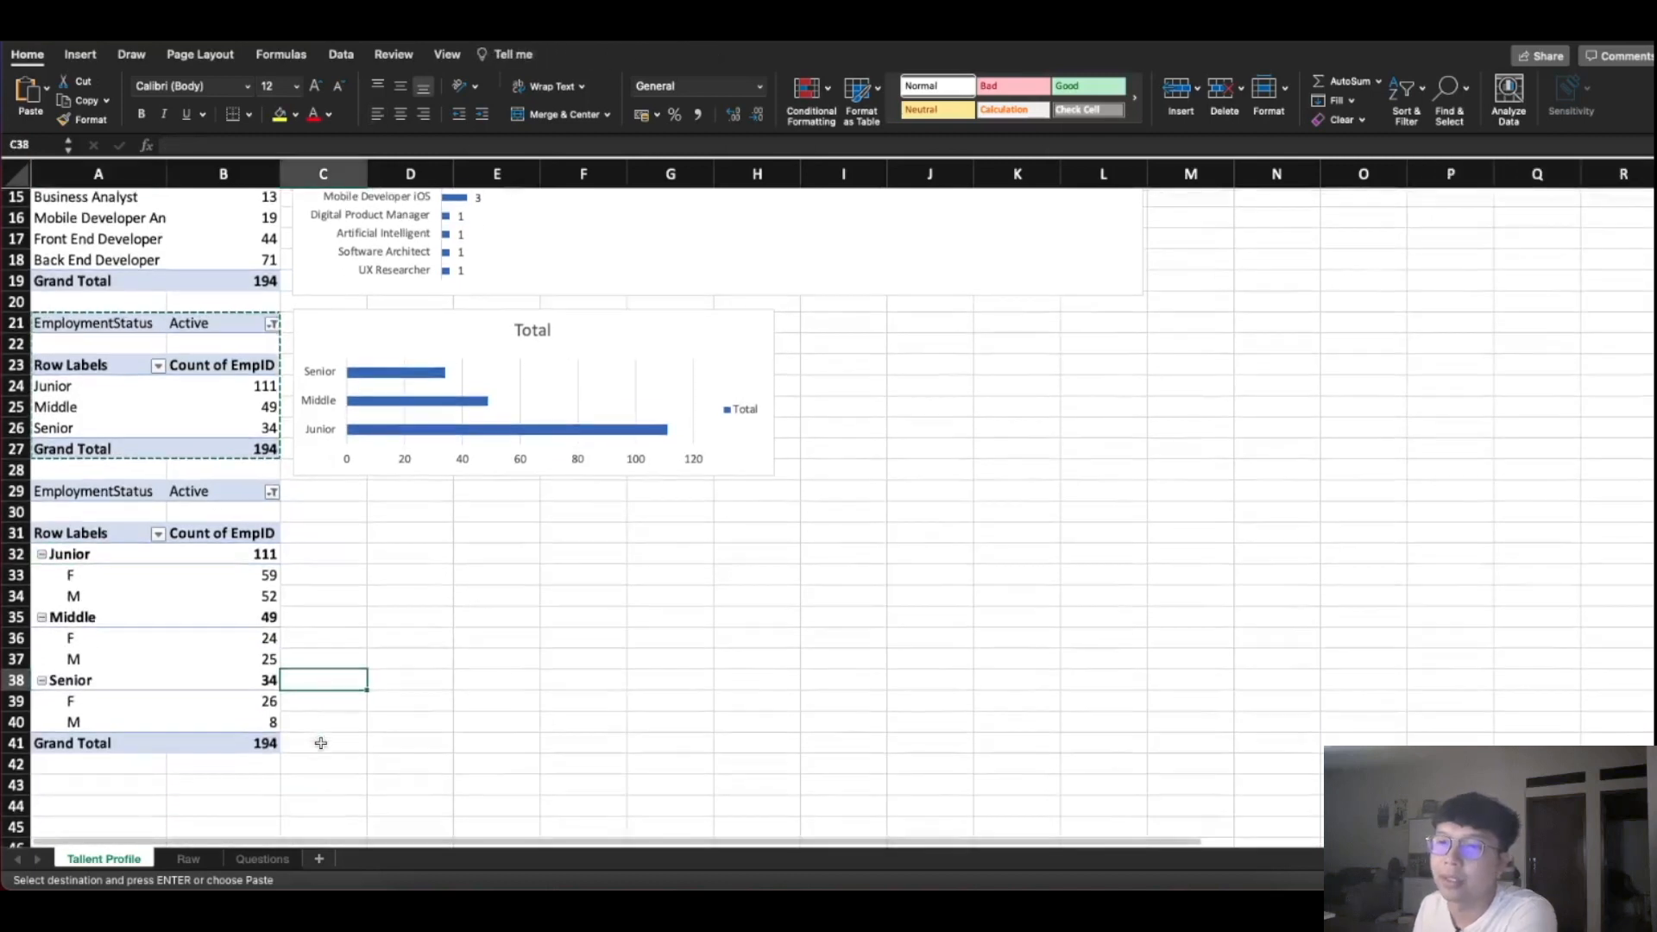
{"action": "left_click", "coordinate": [90, 576]}
{"action": "left_click", "coordinate": [273, 573]}
{"action": "left_click", "coordinate": [269, 597]}
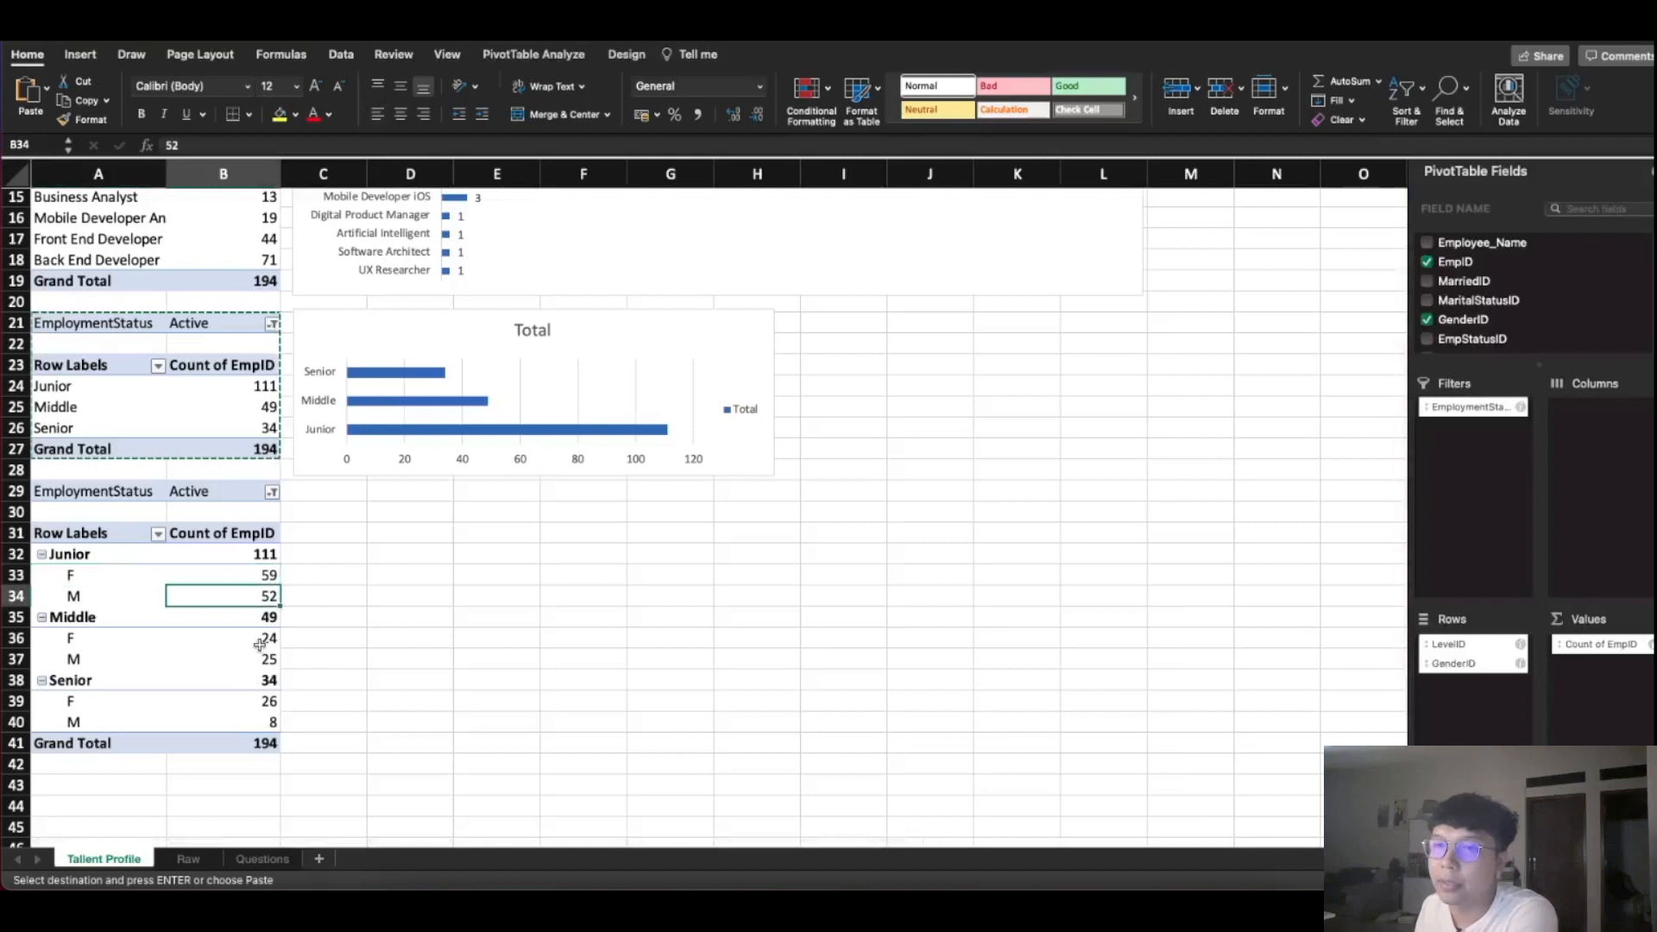
{"action": "left_click", "coordinate": [268, 638]}
{"action": "left_click", "coordinate": [266, 660]}
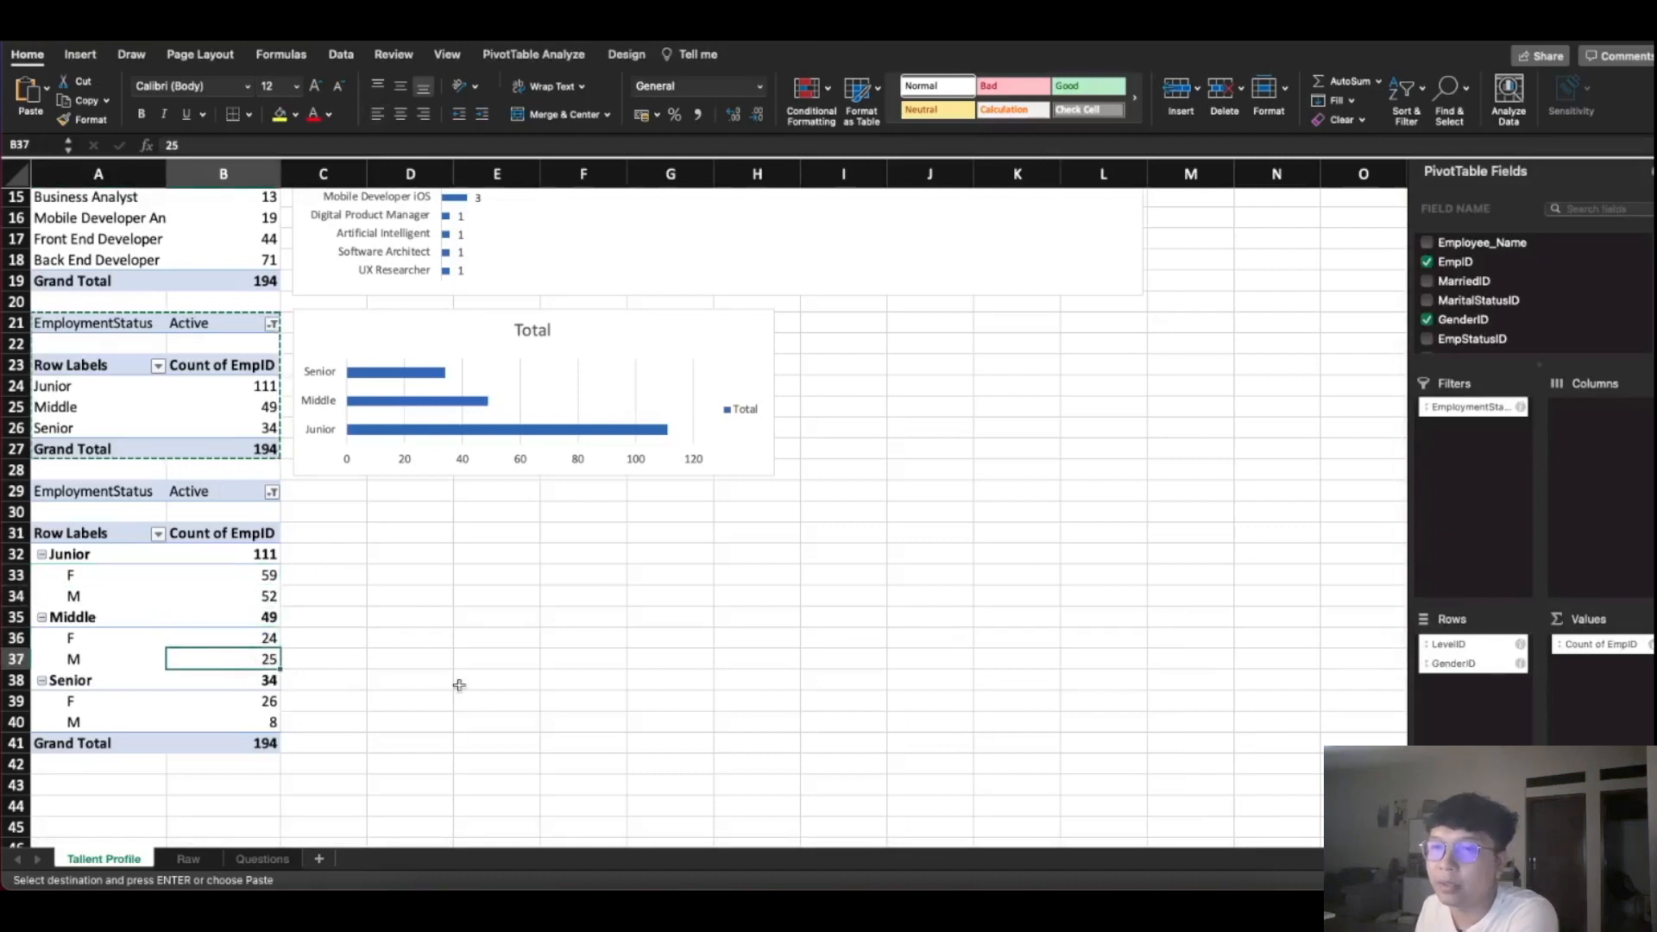
{"action": "left_click", "coordinate": [513, 721]}
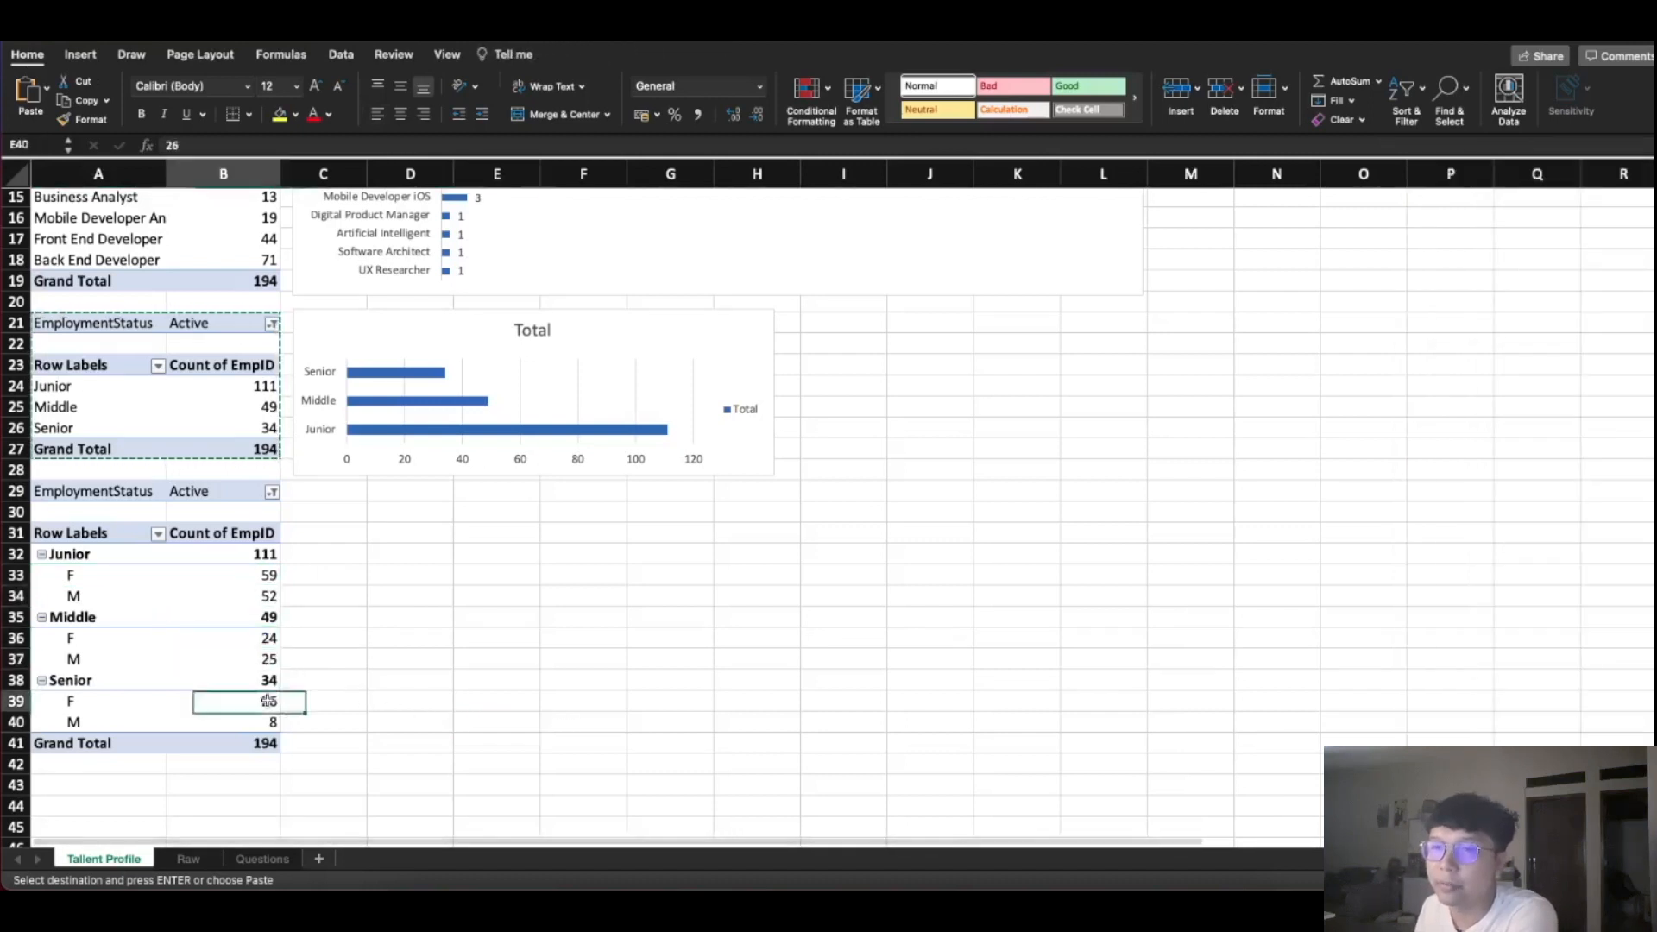
{"action": "left_click", "coordinate": [267, 721]}
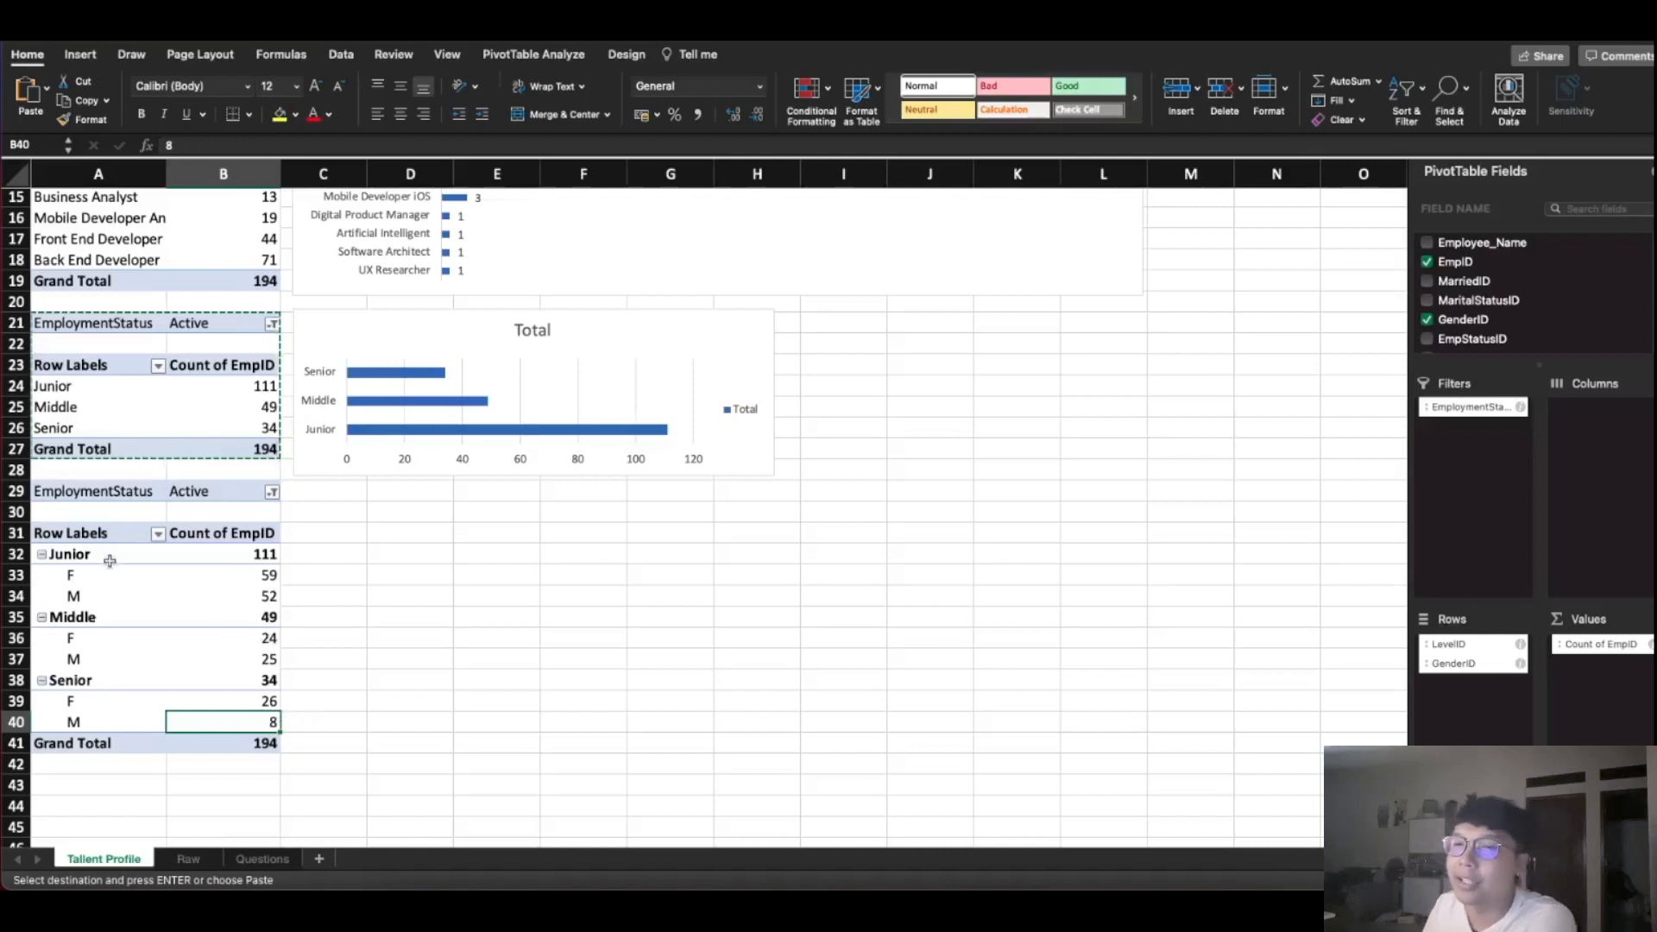
Insert a pie chart from the pivot table showing employee counts by level and gender
{"action": "left_click_drag", "start_coordinate": [53, 554], "coordinate": [245, 599]}
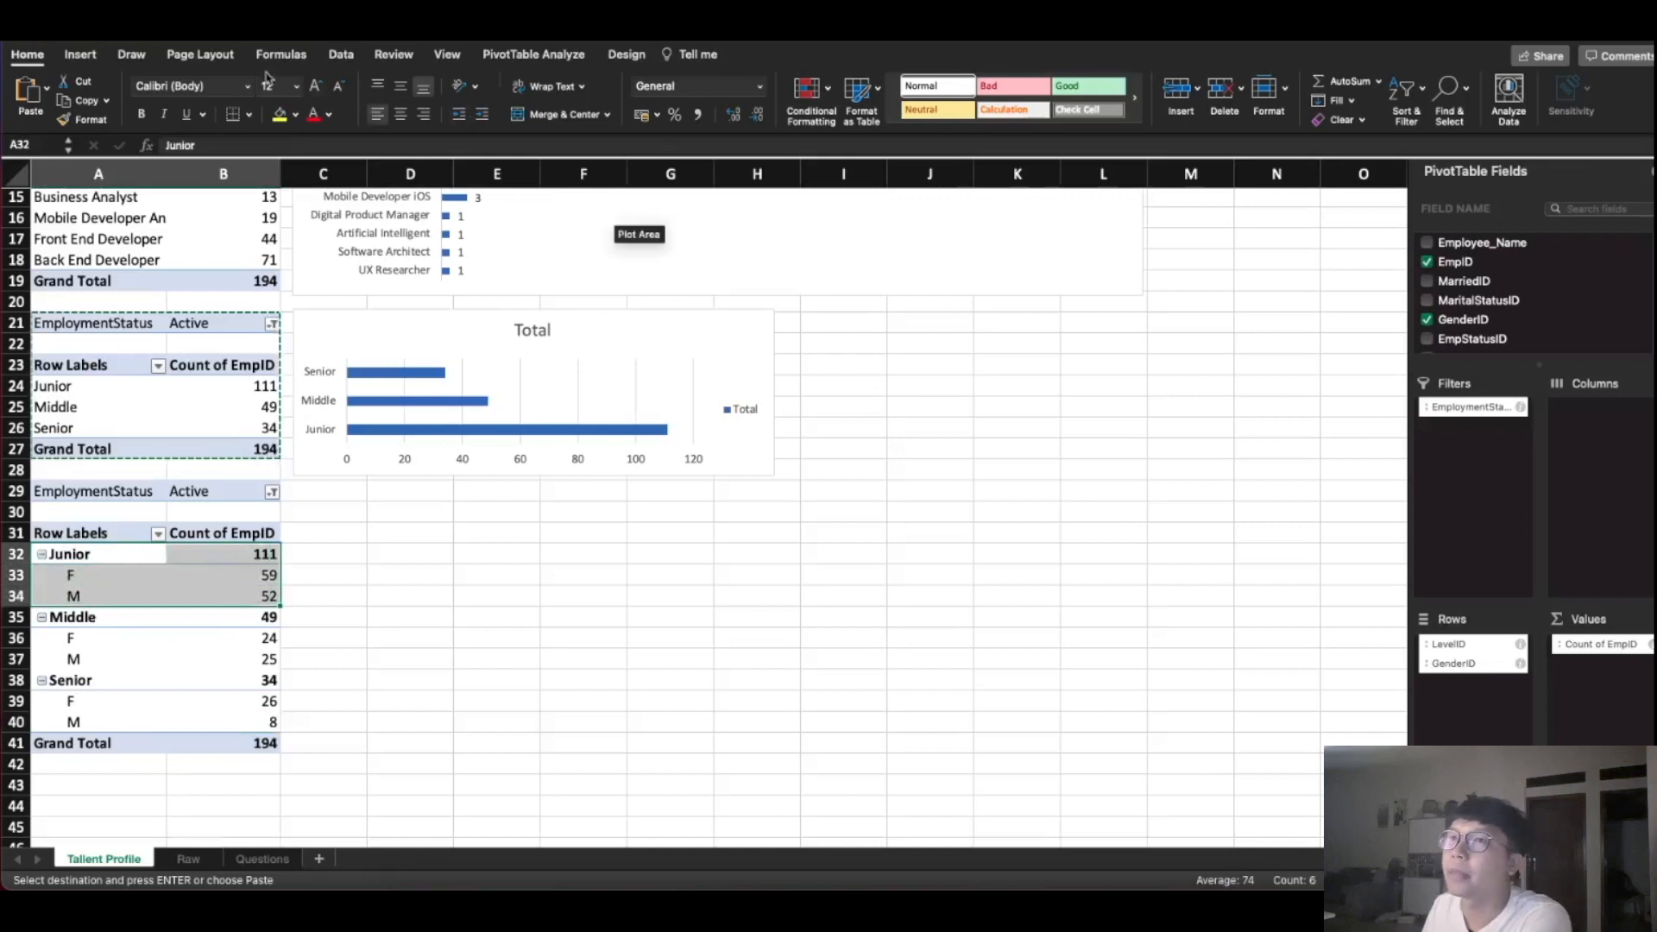
{"action": "left_click", "coordinate": [80, 55]}
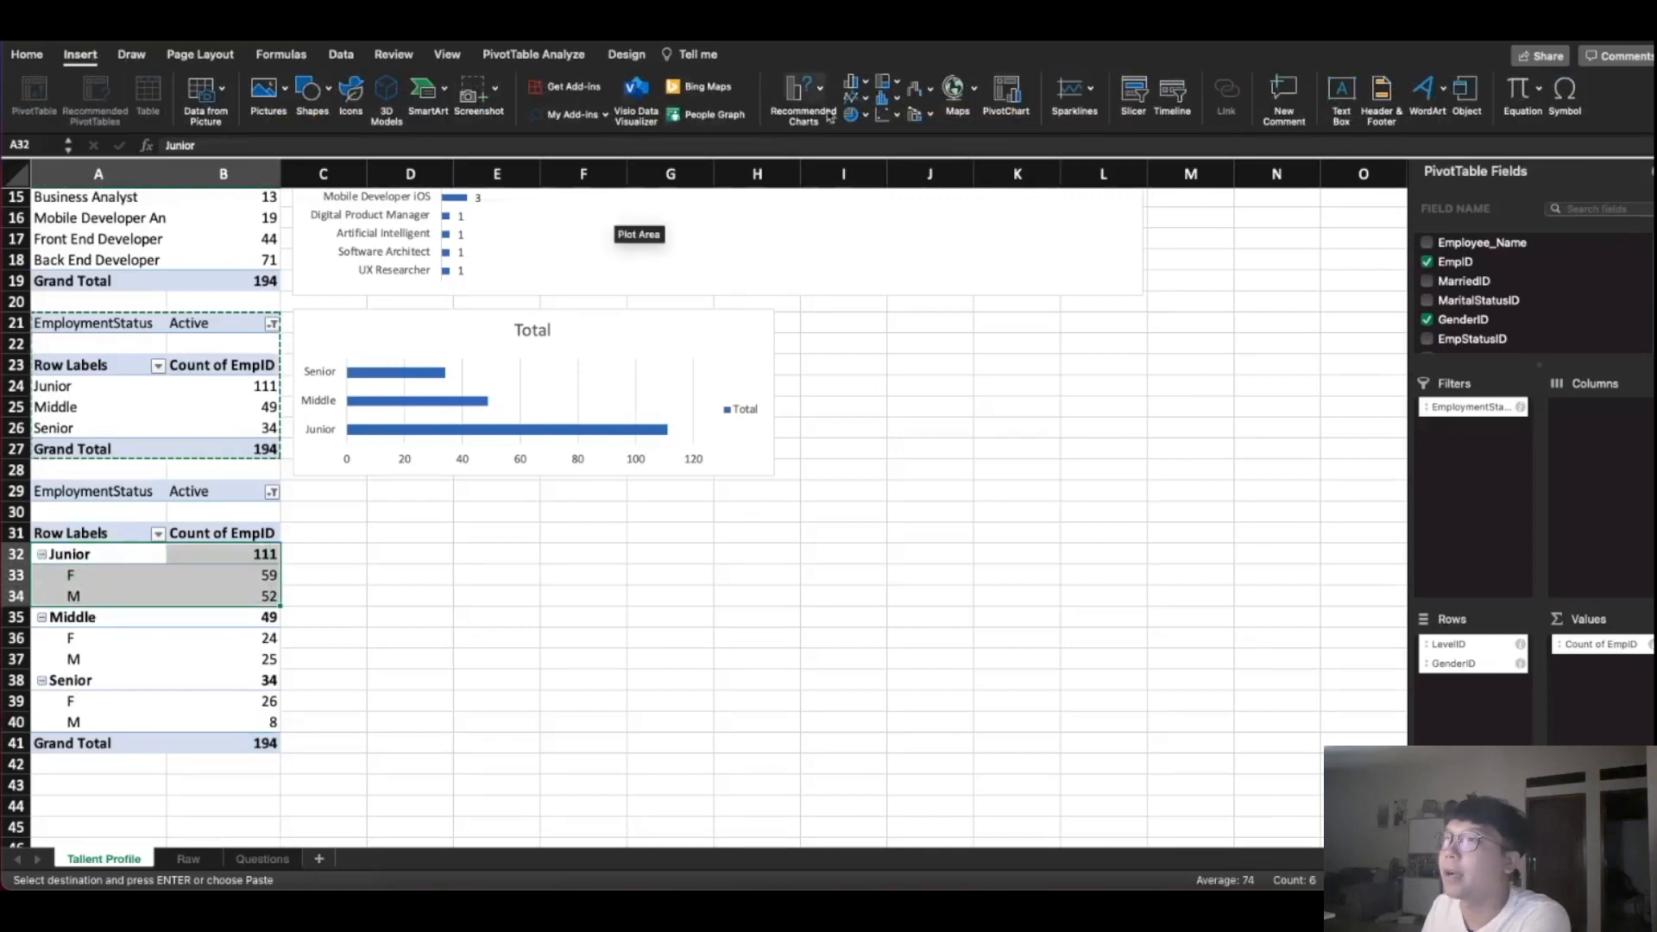
{"action": "left_click", "coordinate": [857, 114]}
{"action": "left_click", "coordinate": [893, 191]}
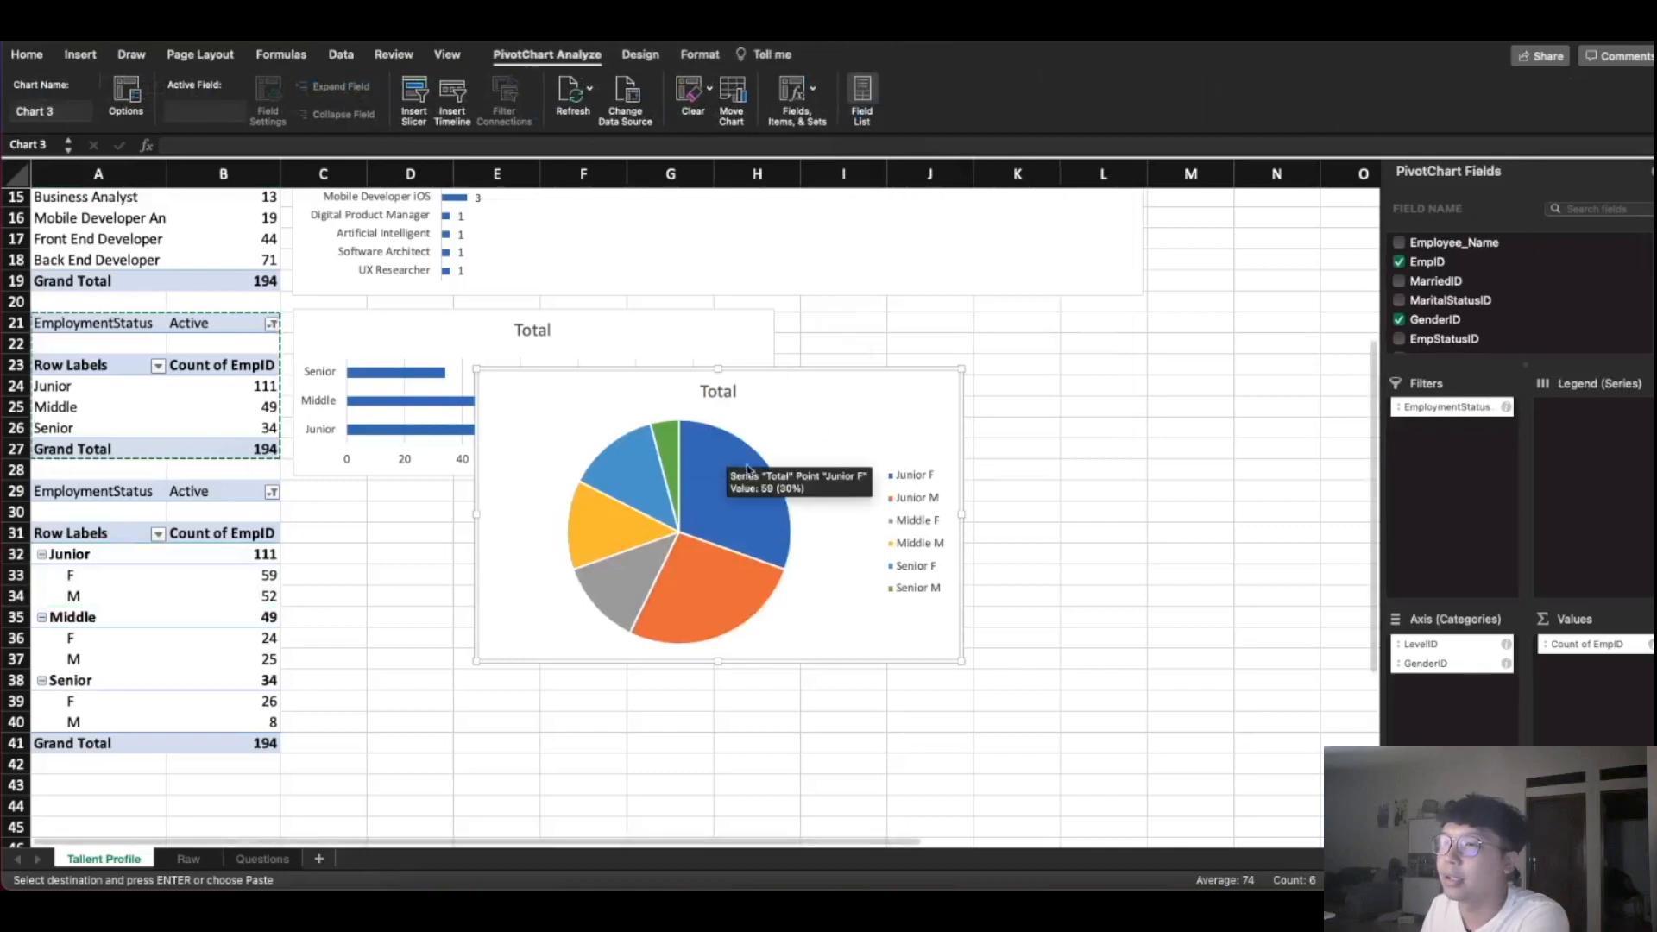
Delete the pie chart of employee counts by level and gender
{"action": "left_click_drag", "start_coordinate": [858, 399], "coordinate": [761, 528]}
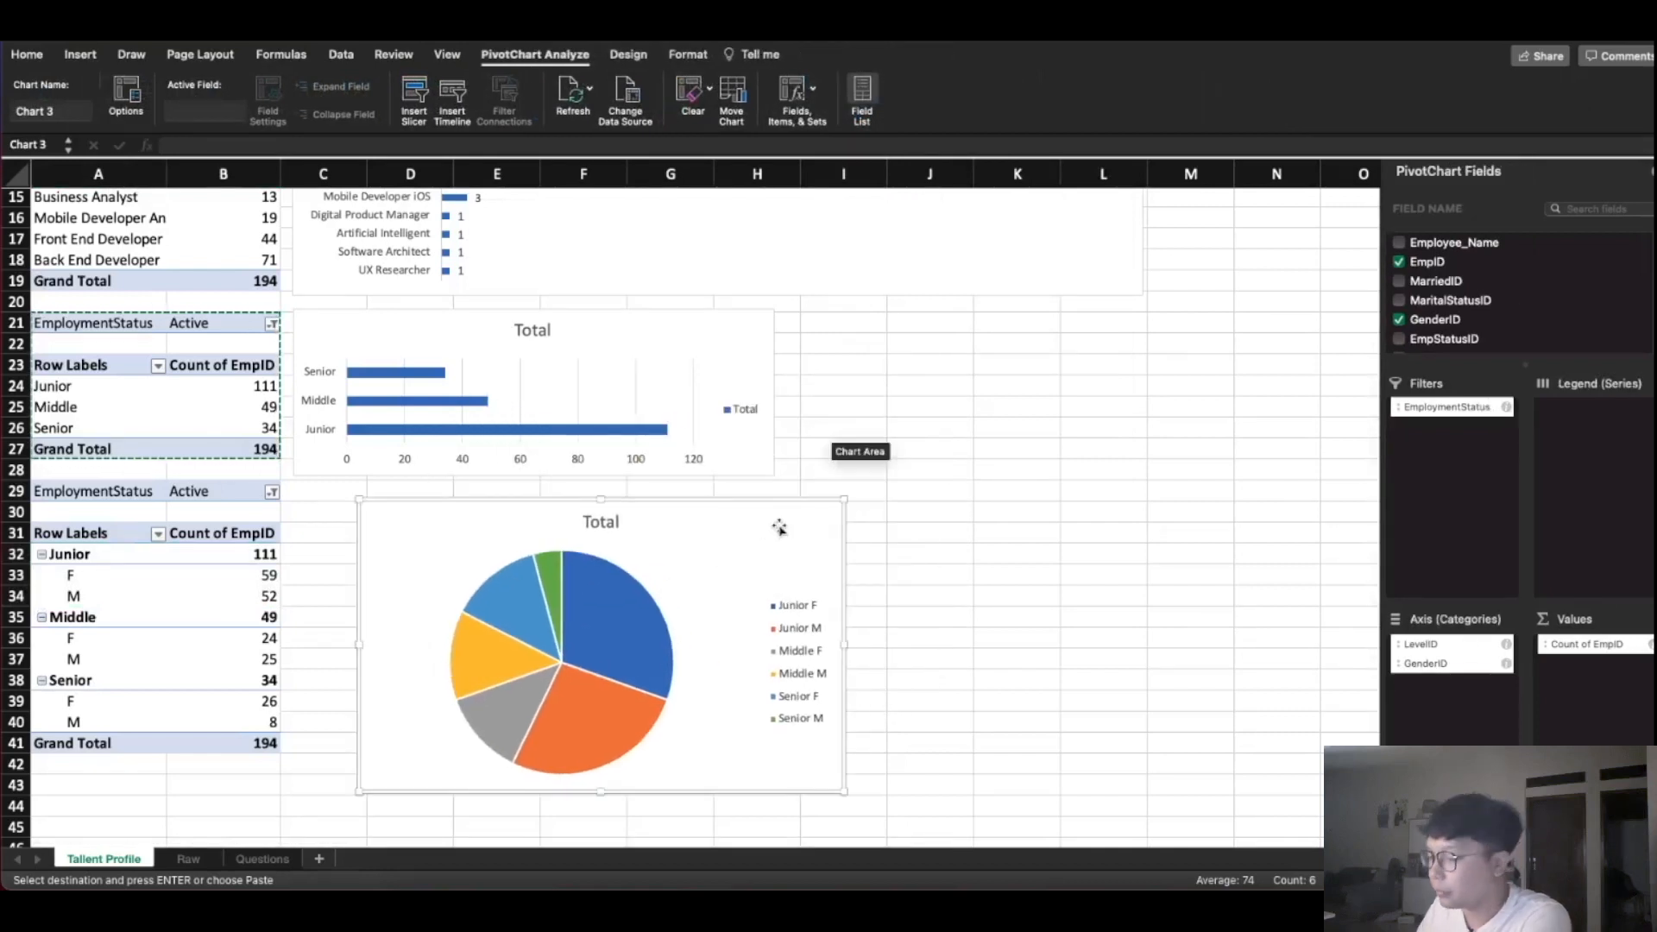
{"action": "key", "text": "Delete"}
{"action": "left_click", "coordinate": [446, 611]}
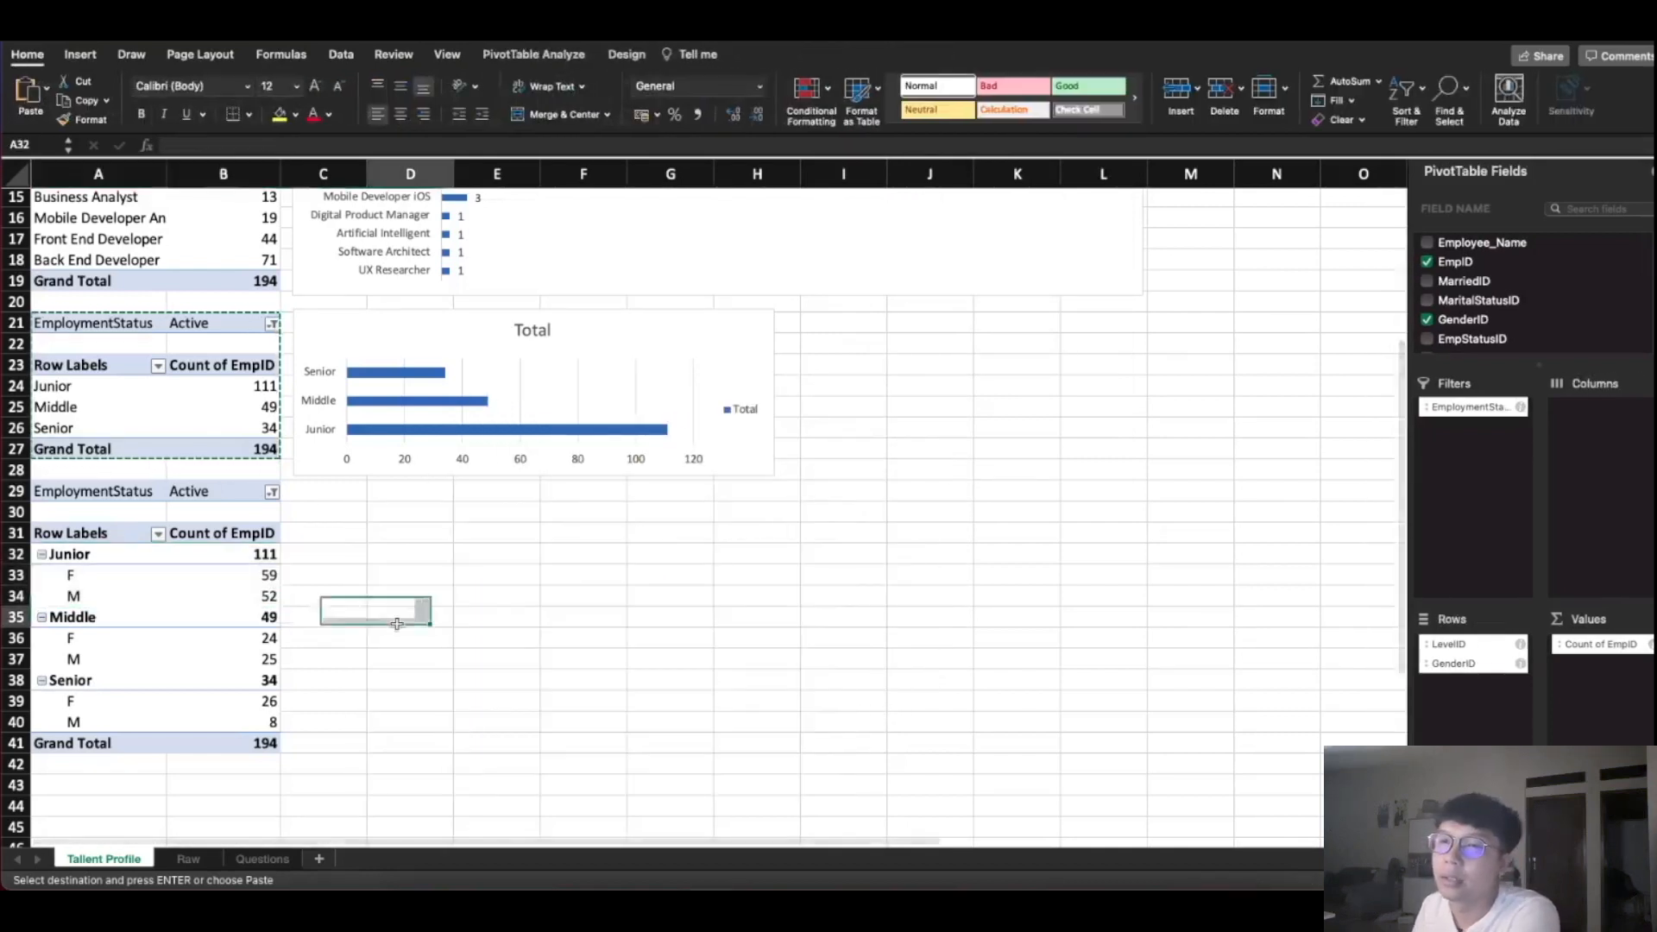
Try to insert a 2-D pie chart from only the Junior level's F and M rows of the pivot table
{"action": "left_click_drag", "start_coordinate": [73, 578], "coordinate": [263, 600]}
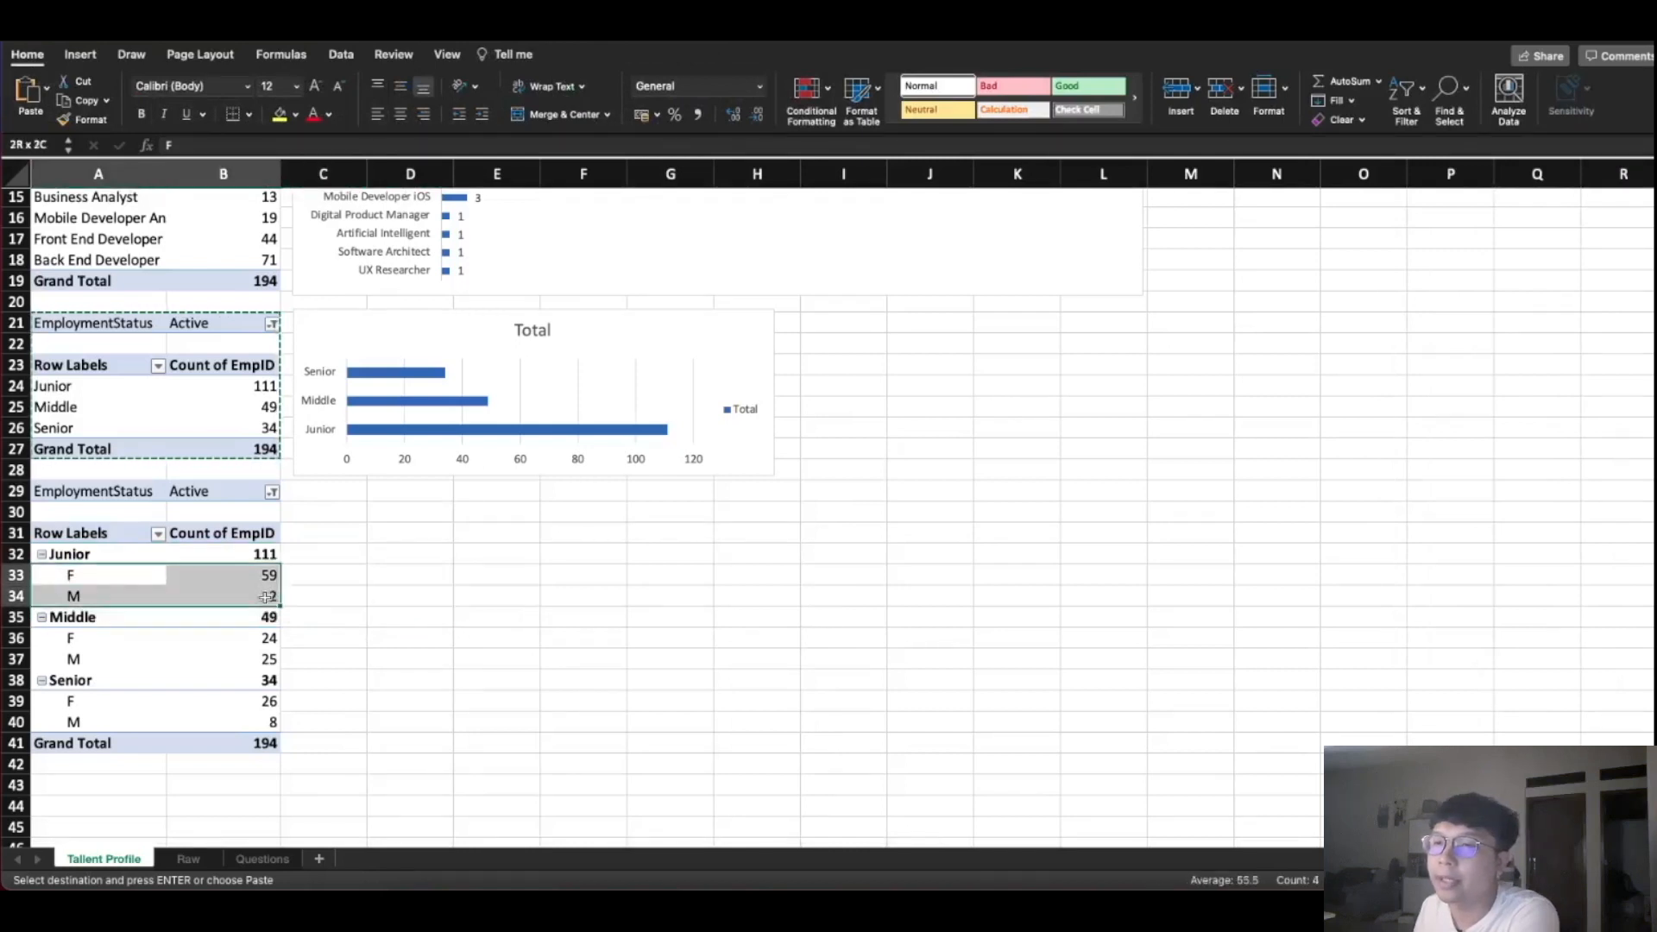
{"action": "left_click", "coordinate": [91, 58]}
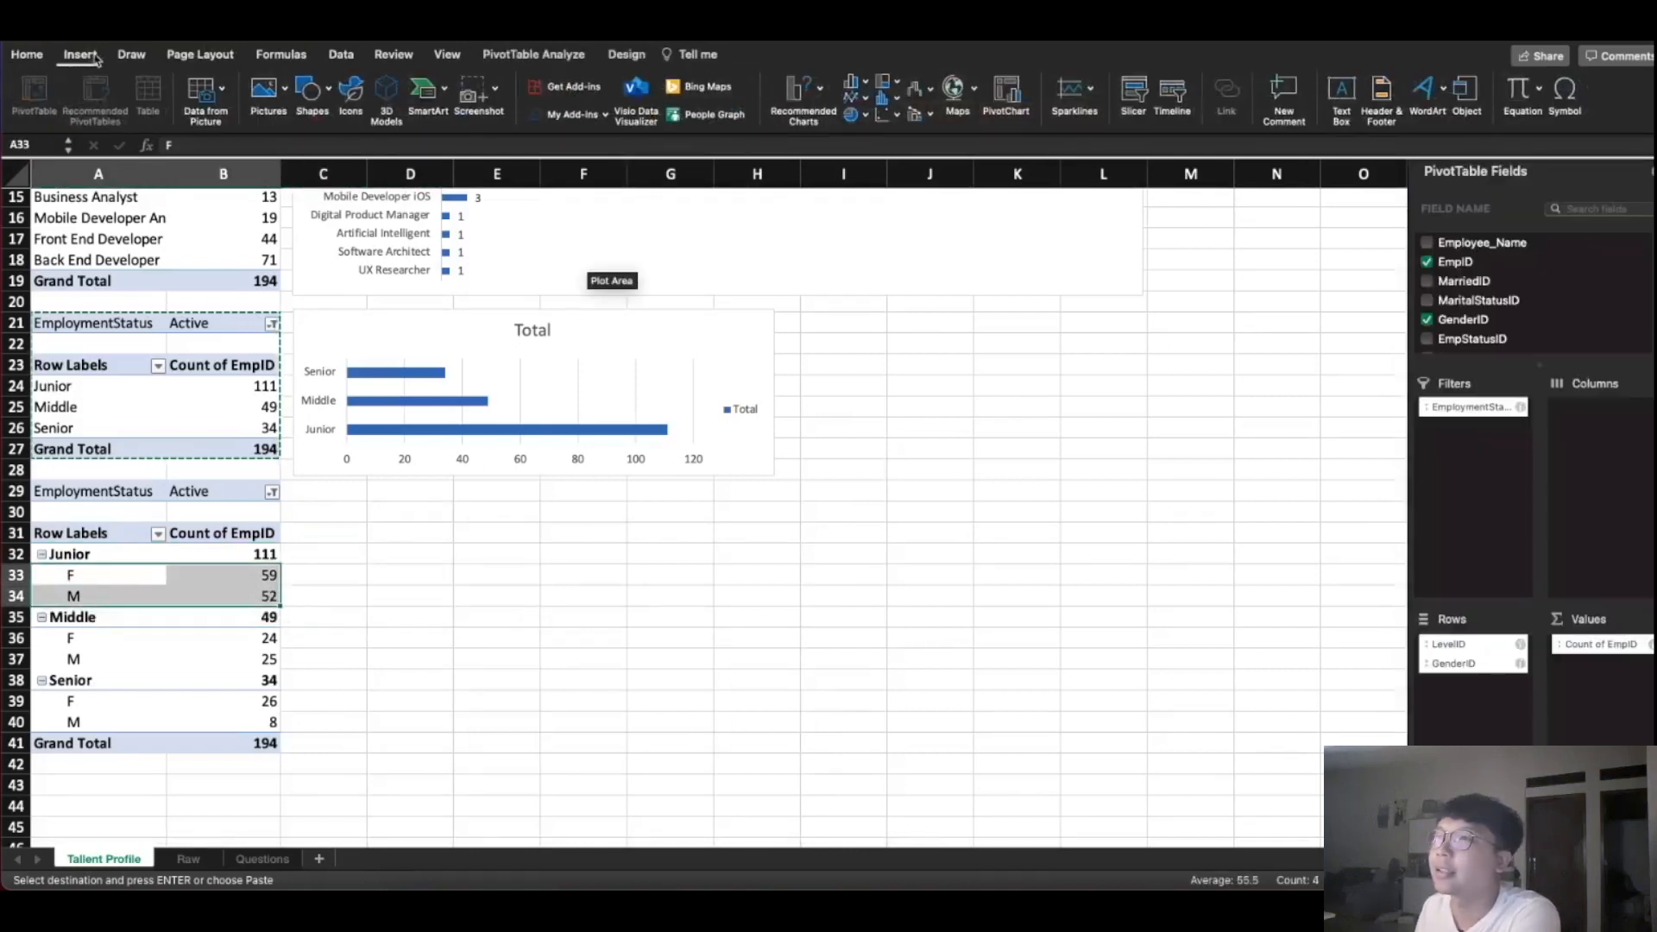
{"action": "left_click", "coordinate": [854, 118]}
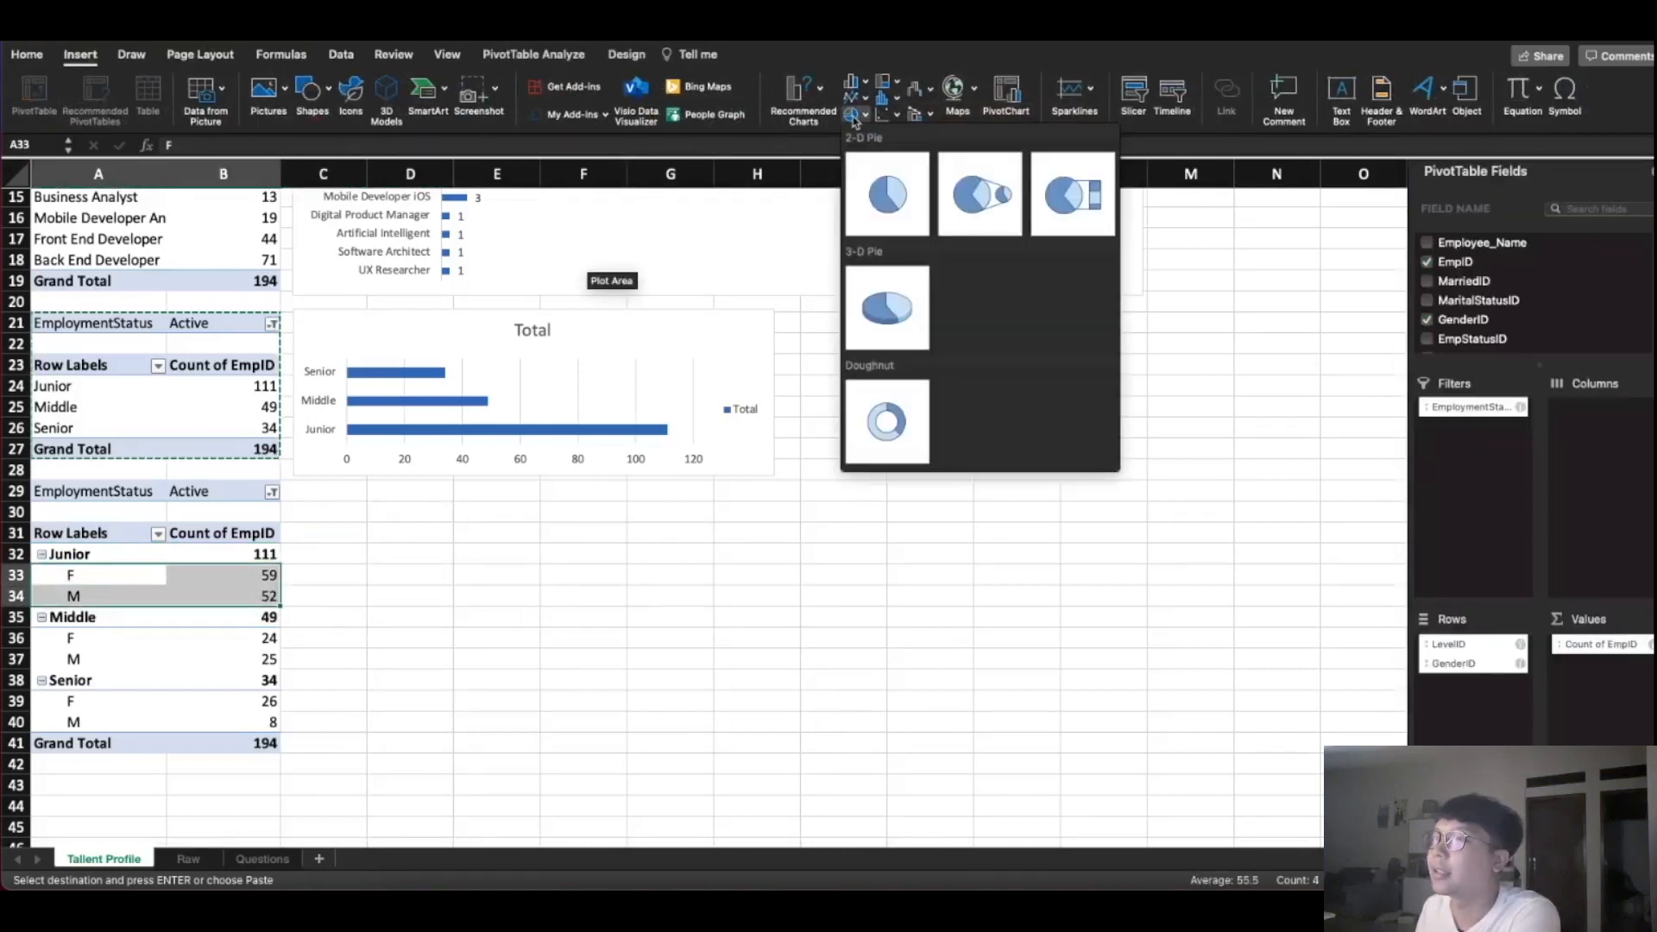
{"action": "left_click", "coordinate": [887, 198]}
{"action": "left_click", "coordinate": [695, 458]}
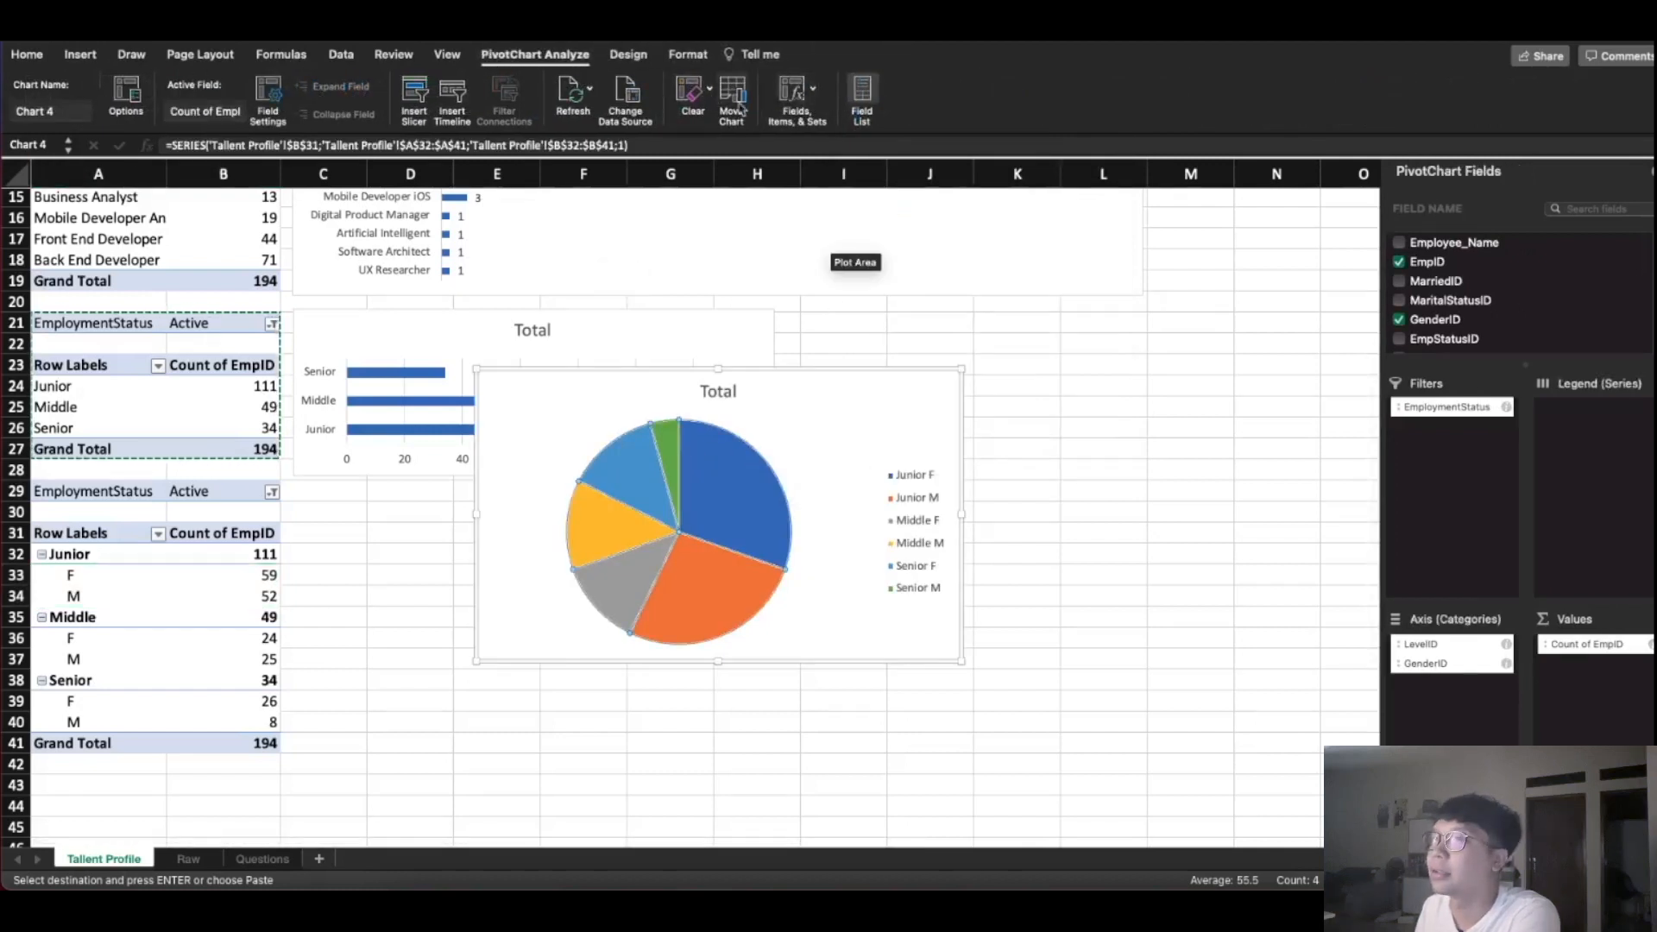
Check the new pie chart's data source without changing it, and delete the chart
{"action": "left_click", "coordinate": [820, 441]}
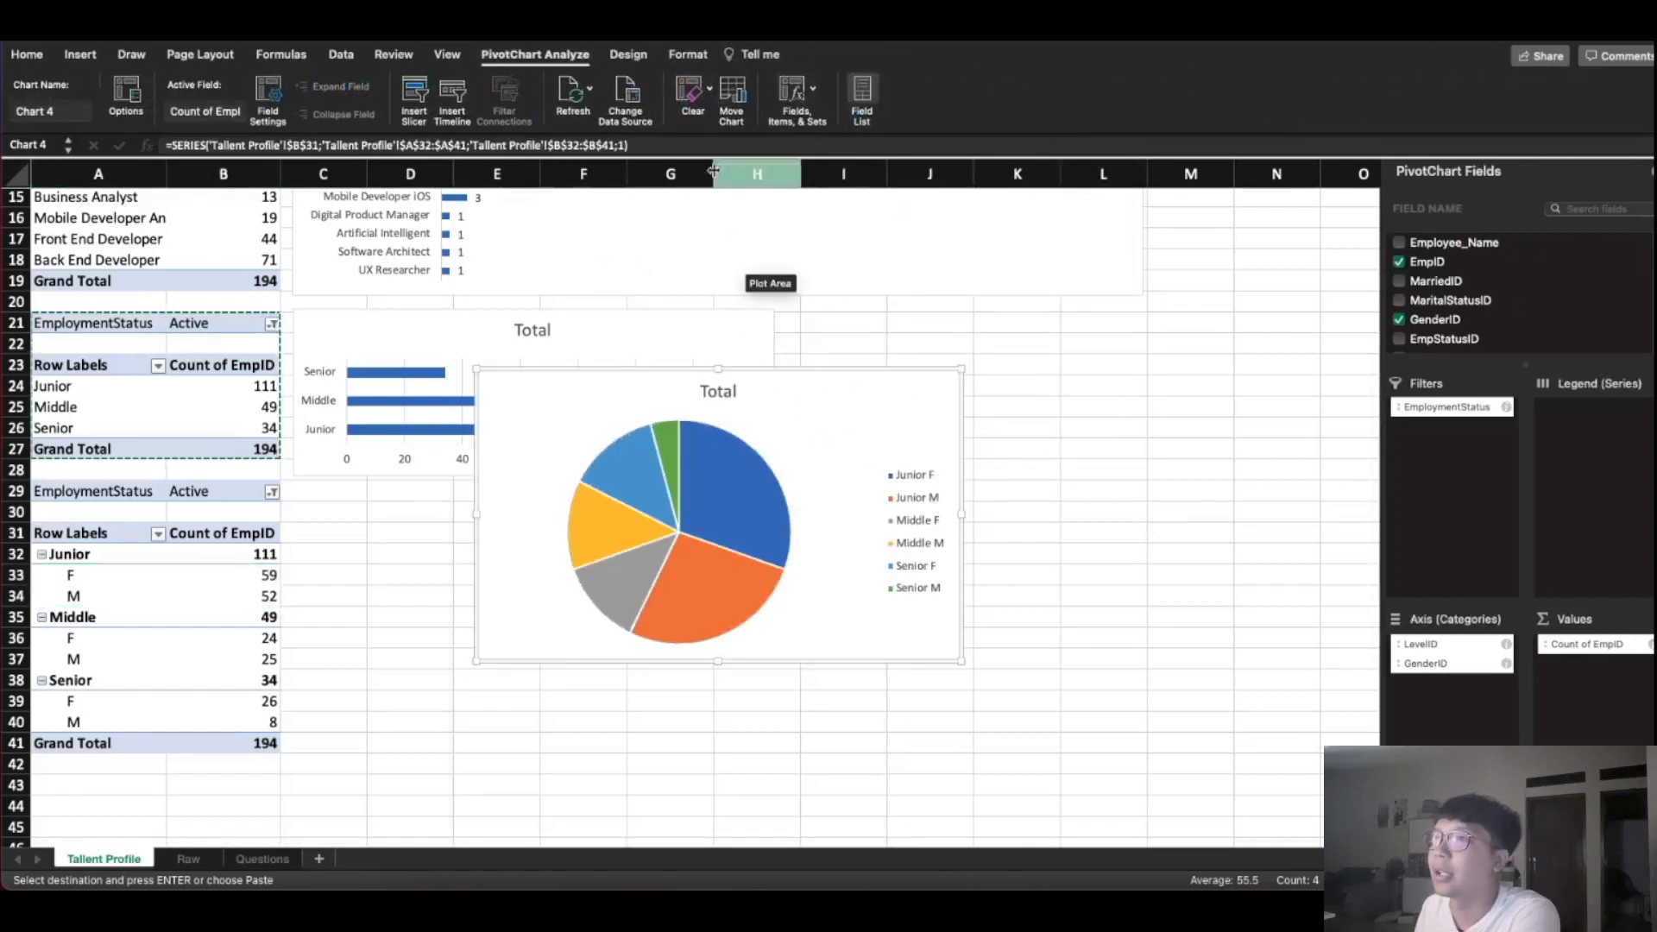
{"action": "left_click", "coordinate": [630, 54]}
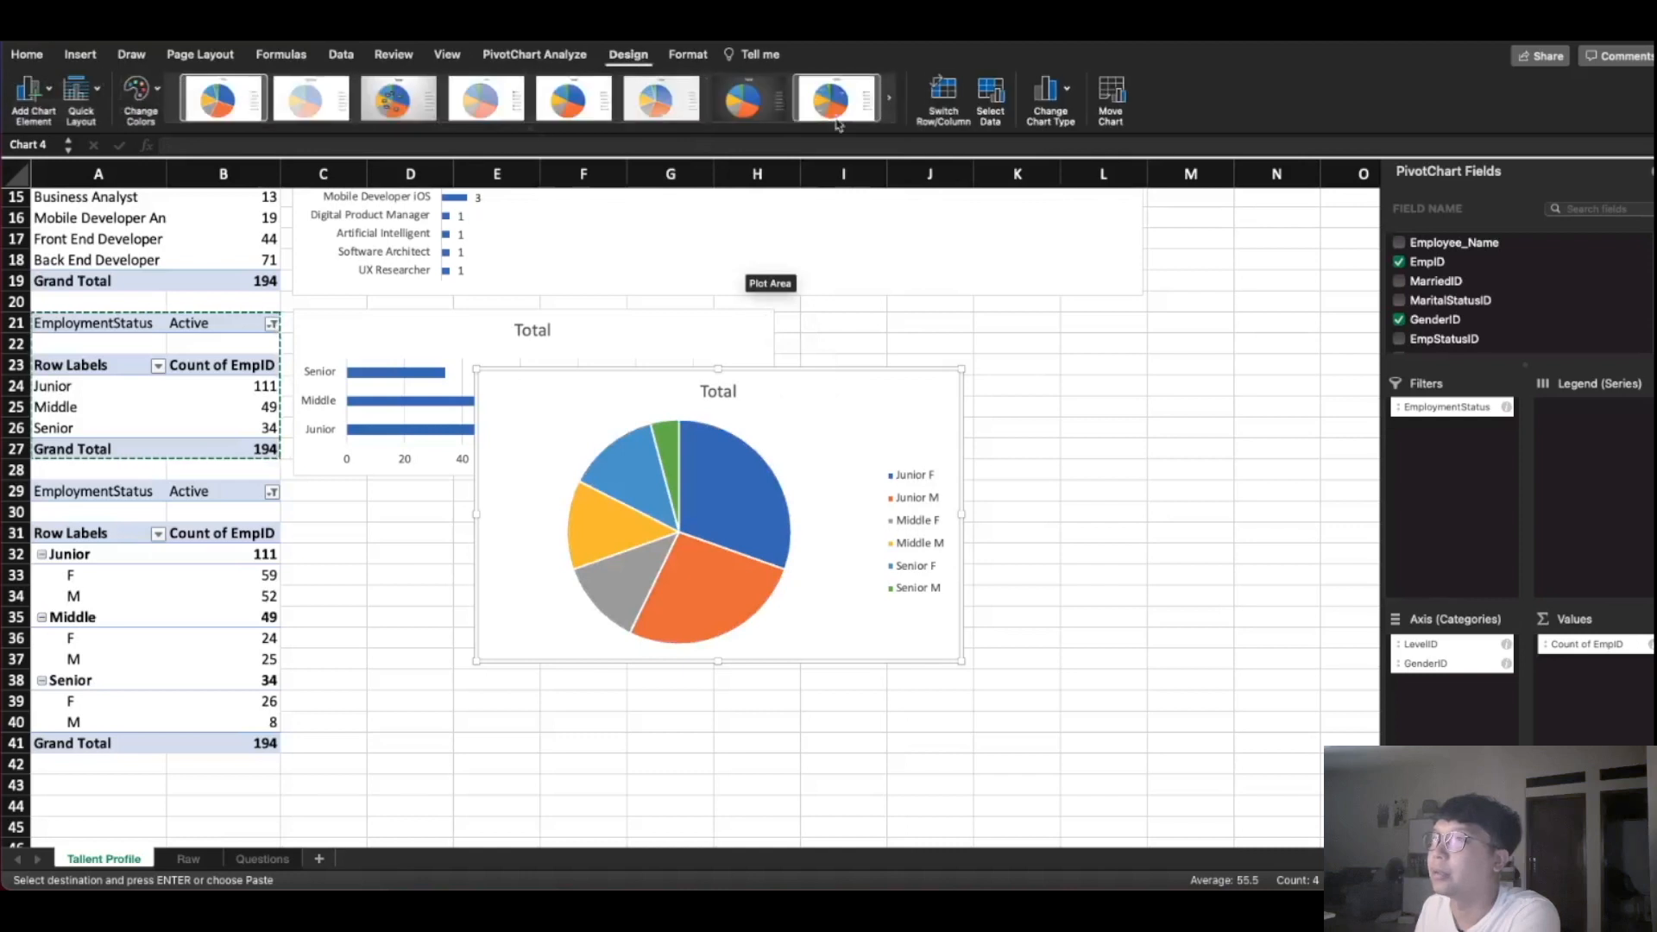
{"action": "left_click", "coordinate": [990, 97]}
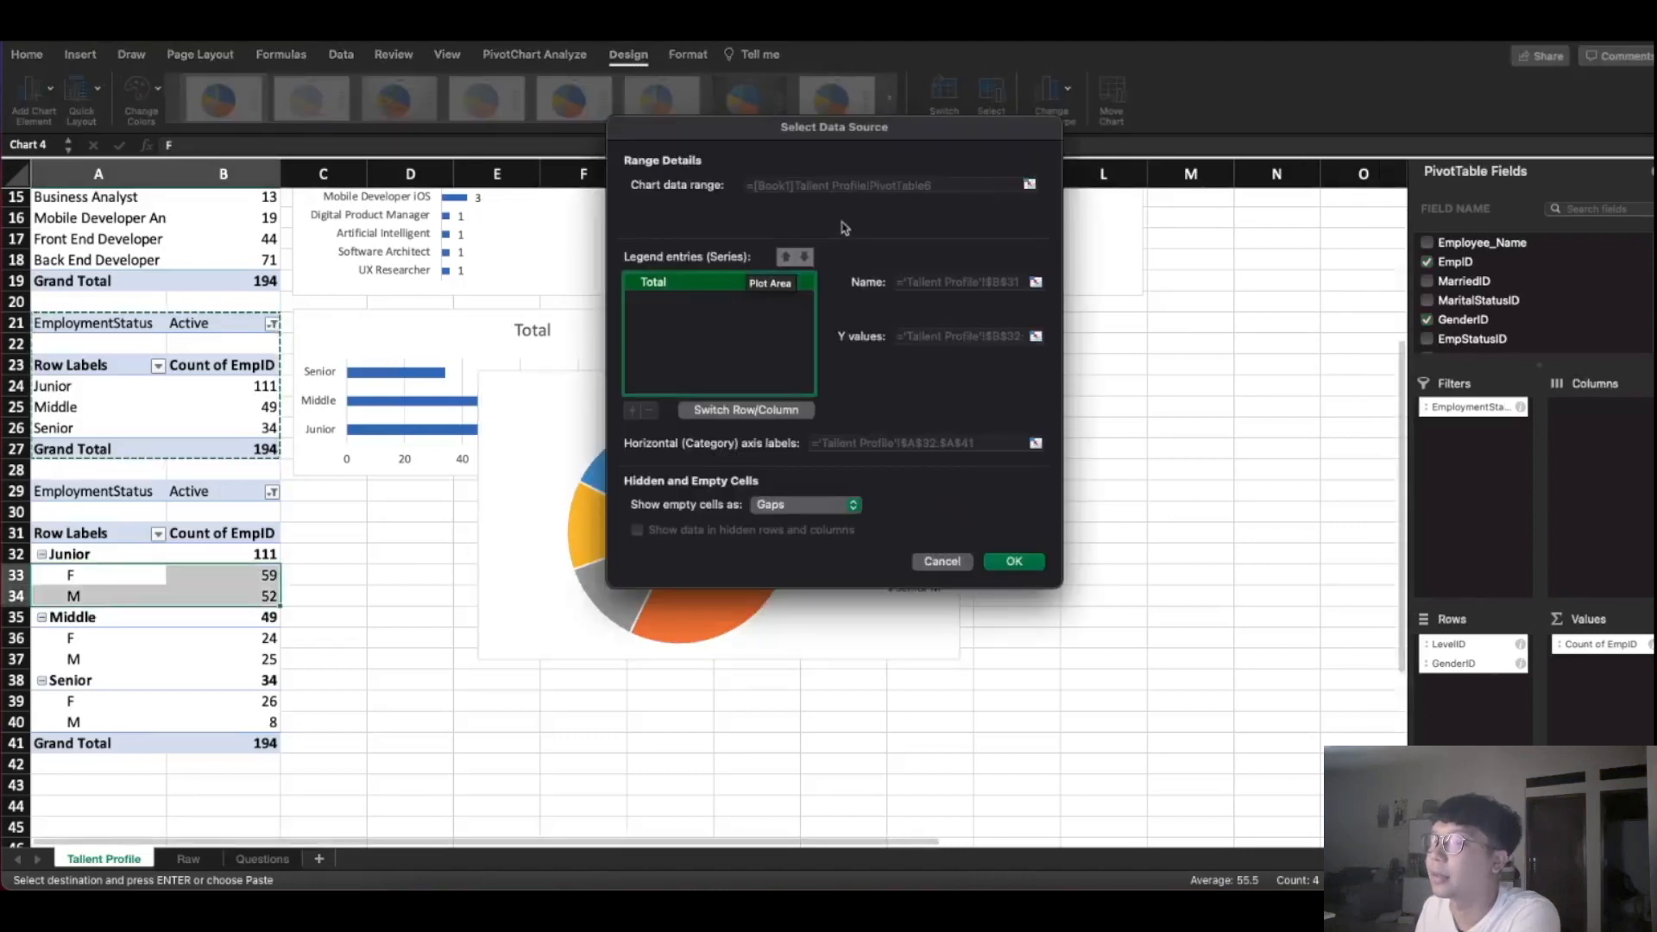
{"action": "left_click_drag", "start_coordinate": [834, 149], "coordinate": [967, 231]}
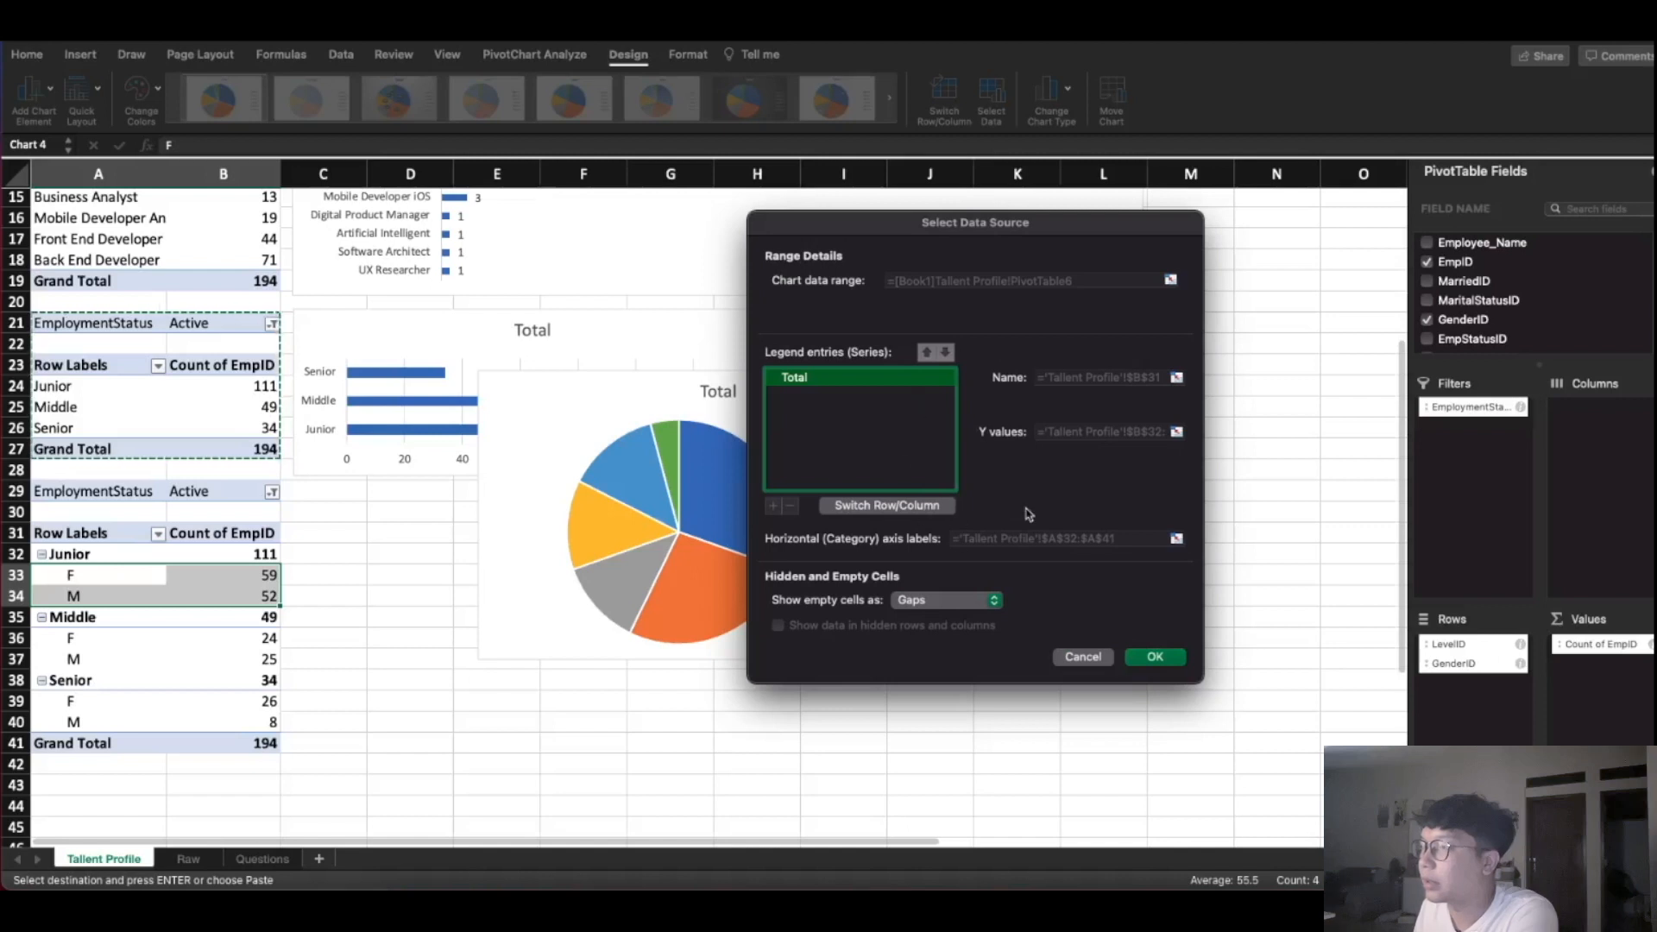
{"action": "left_click", "coordinate": [1084, 657]}
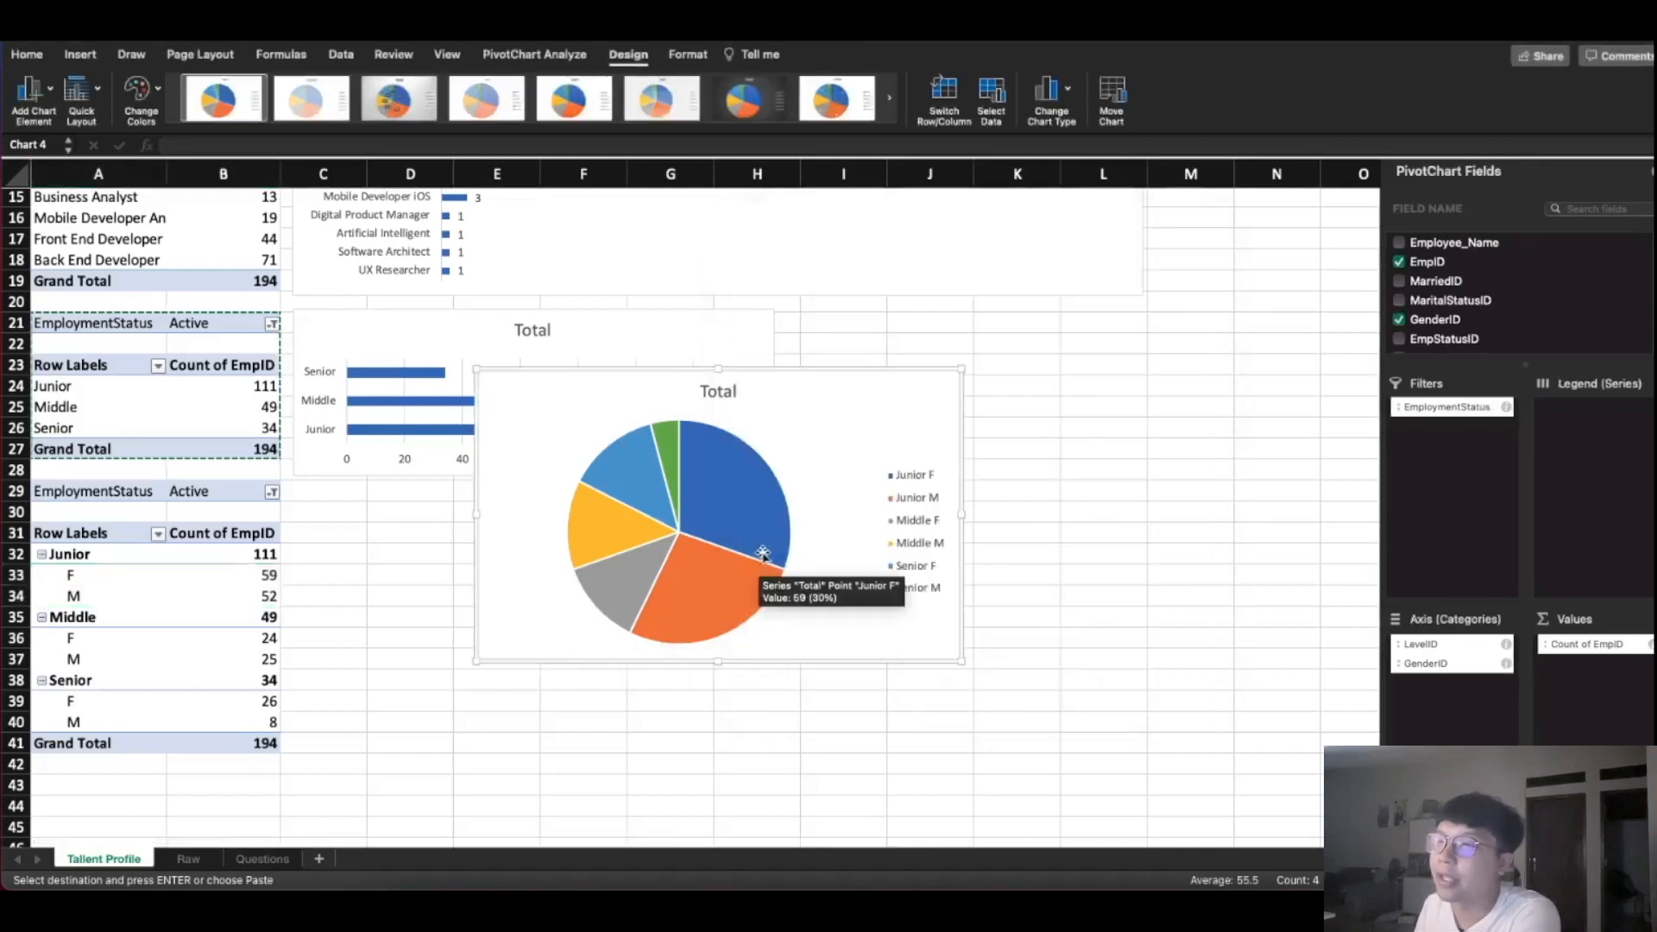
{"action": "left_click", "coordinate": [846, 400]}
{"action": "key", "text": "Delete"}
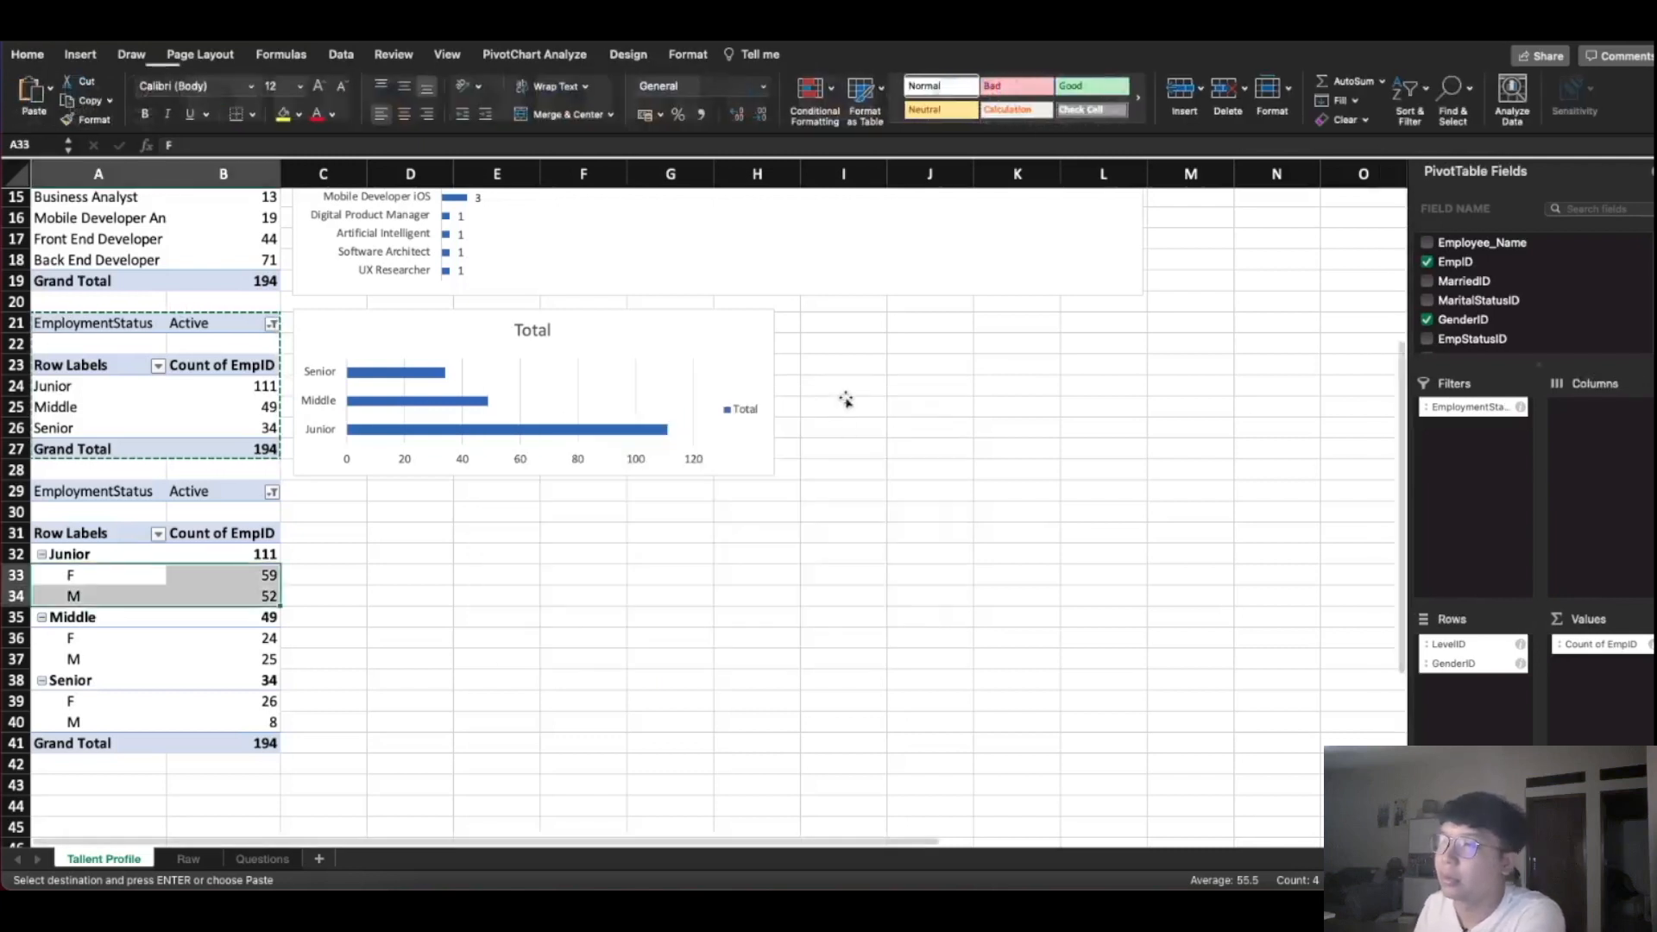
{"action": "left_click", "coordinate": [423, 726]}
{"action": "left_click", "coordinate": [73, 549]}
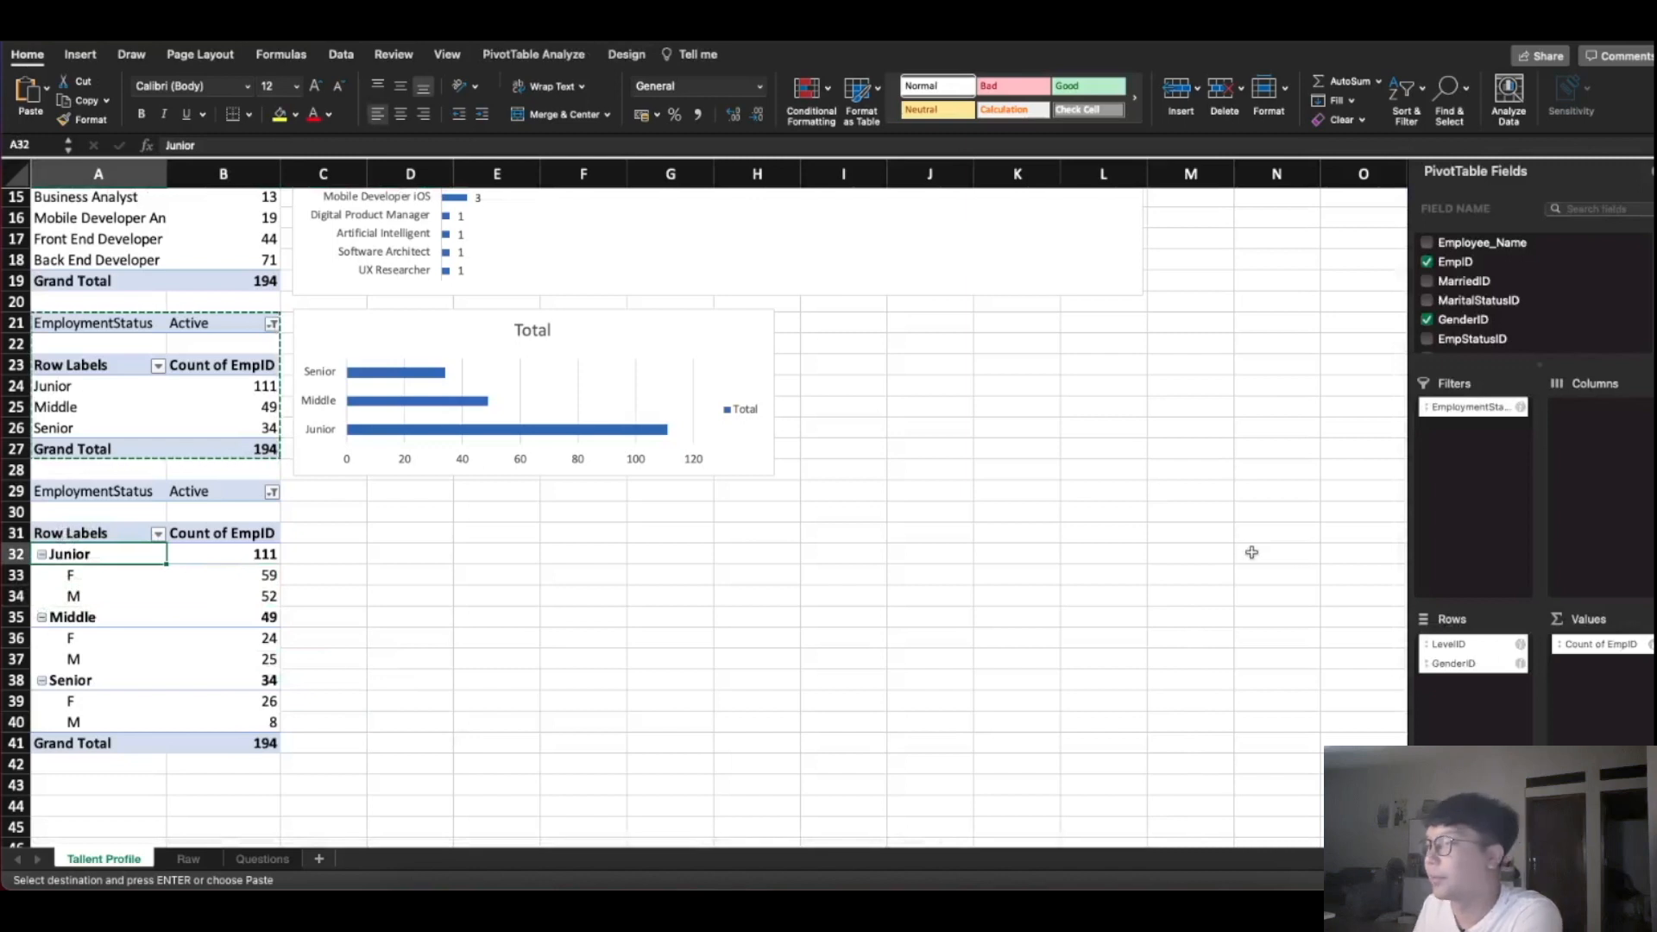
{"action": "left_click_drag", "start_coordinate": [1457, 662], "coordinate": [499, 640]}
{"action": "left_click", "coordinate": [147, 592]}
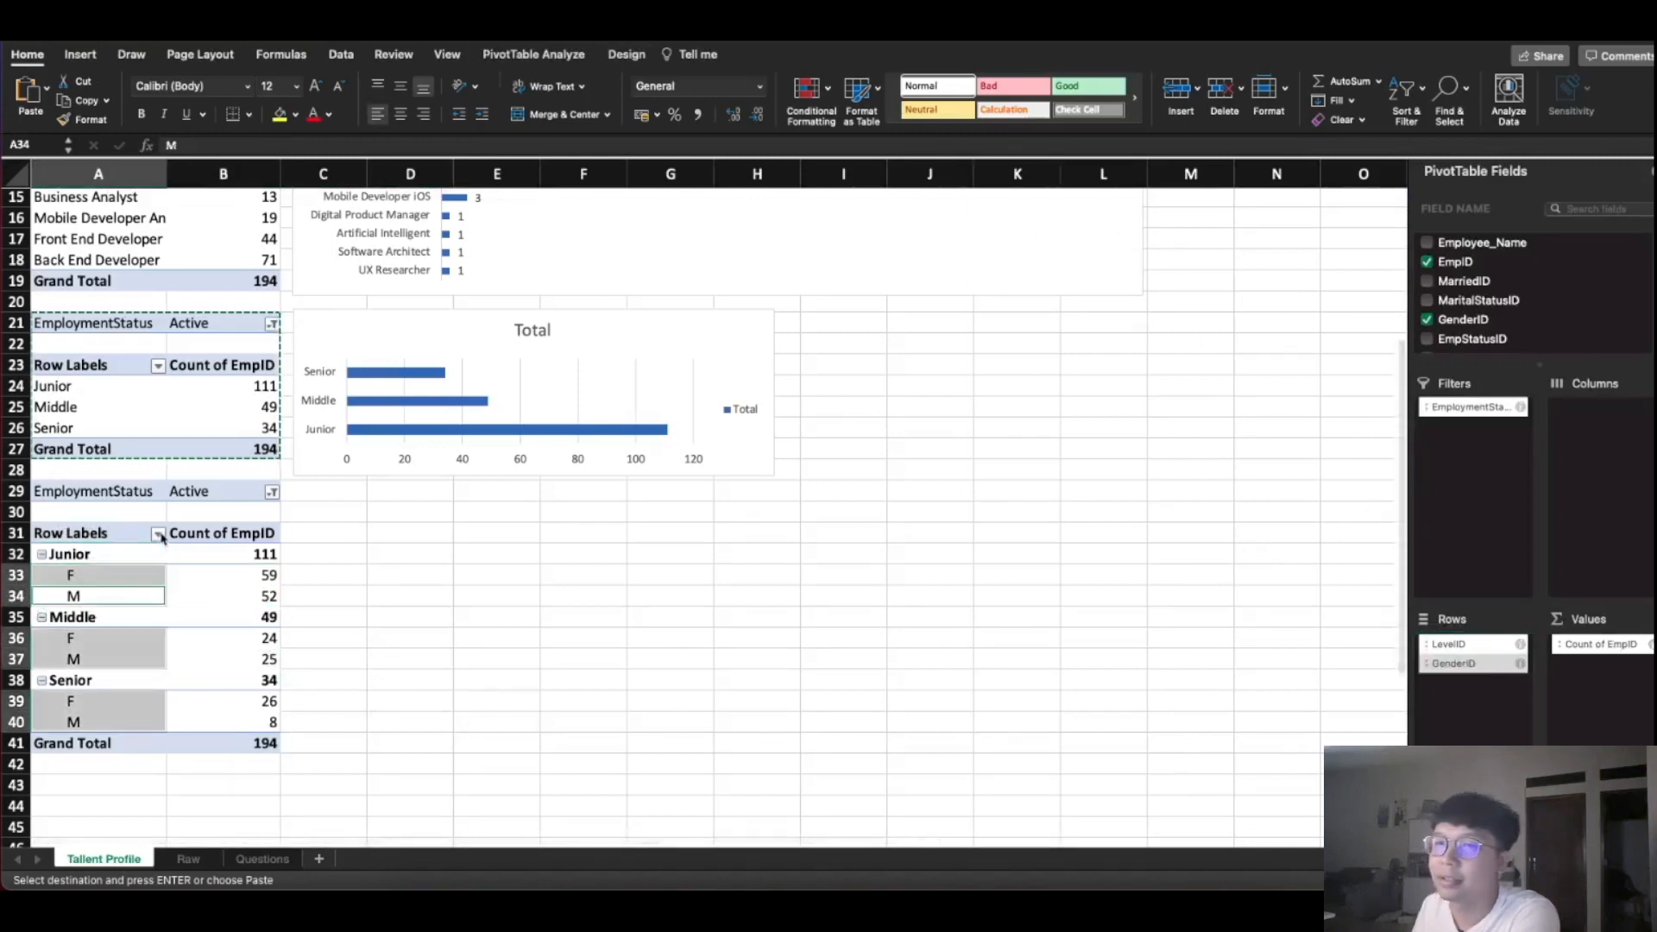
Try filtering the gender pivot table's row labels by LevelID, clearing all levels and selecting them all again
{"action": "left_click", "coordinate": [159, 535]}
{"action": "left_click", "coordinate": [315, 541]}
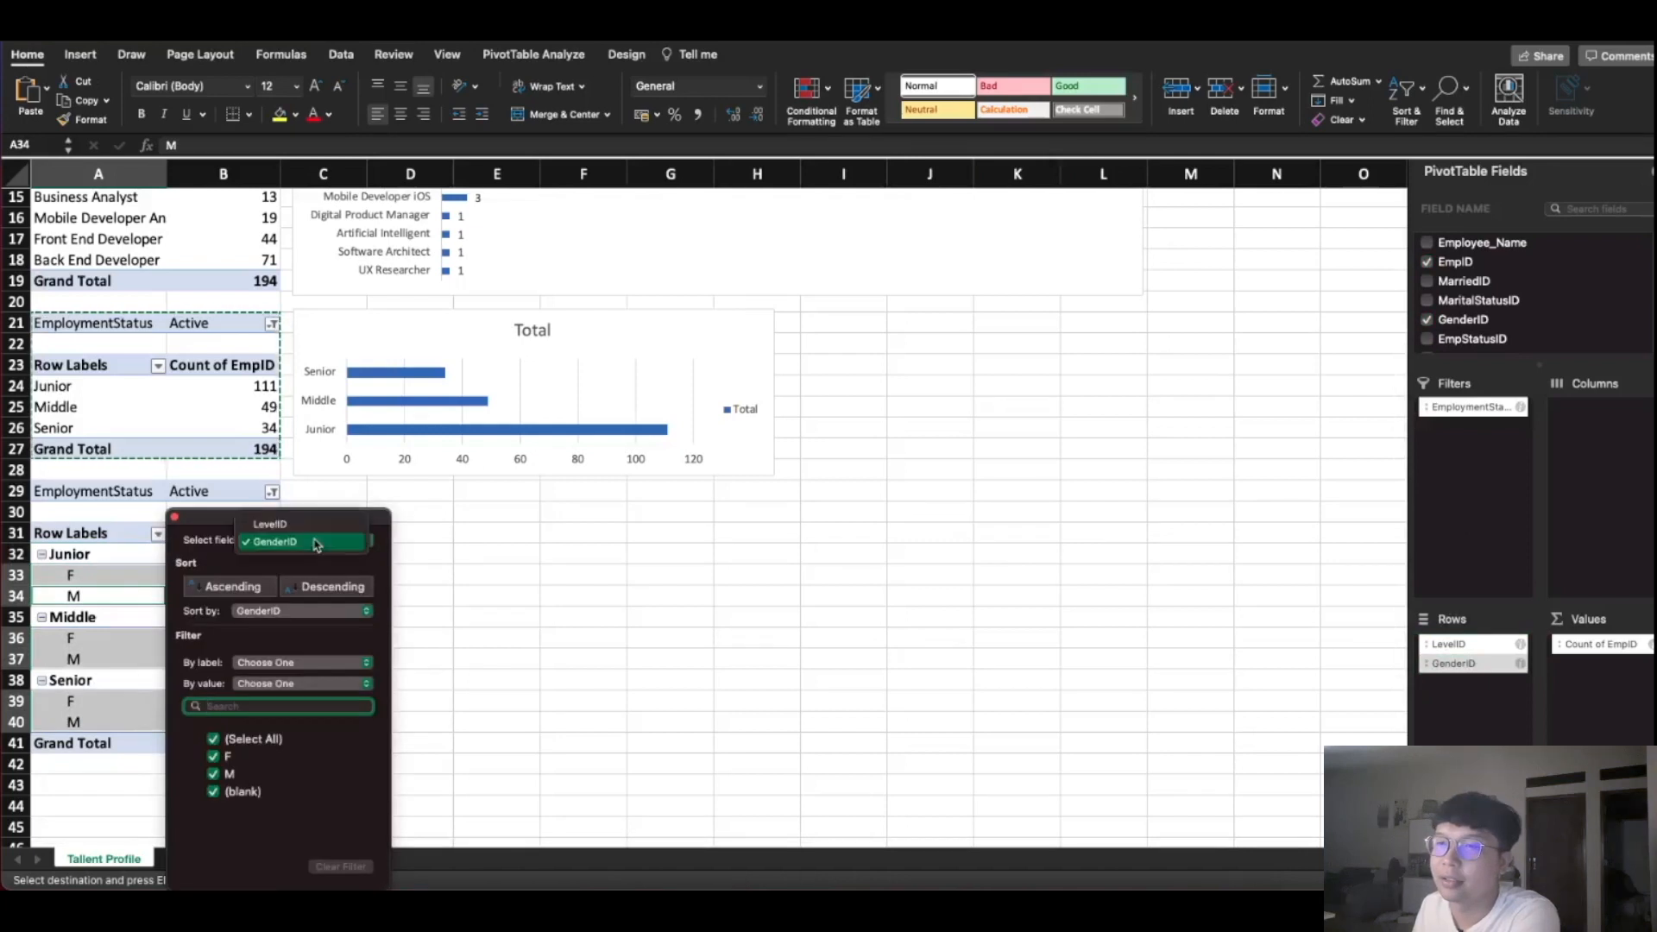
{"action": "left_click", "coordinate": [303, 524]}
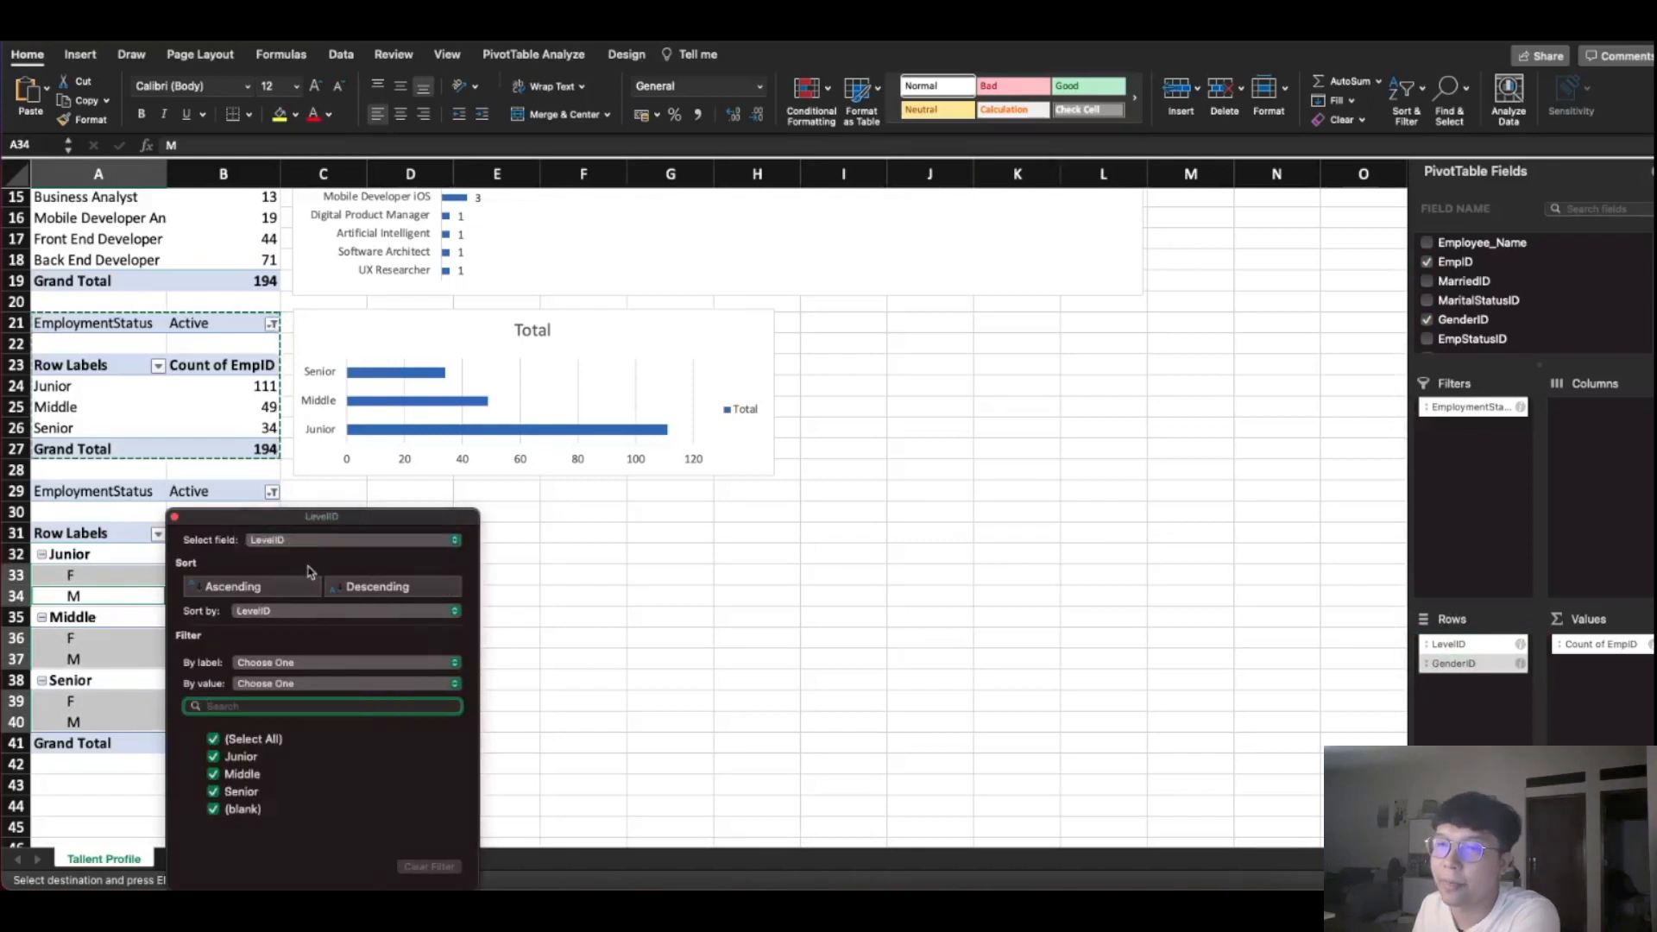
{"action": "left_click", "coordinate": [213, 740]}
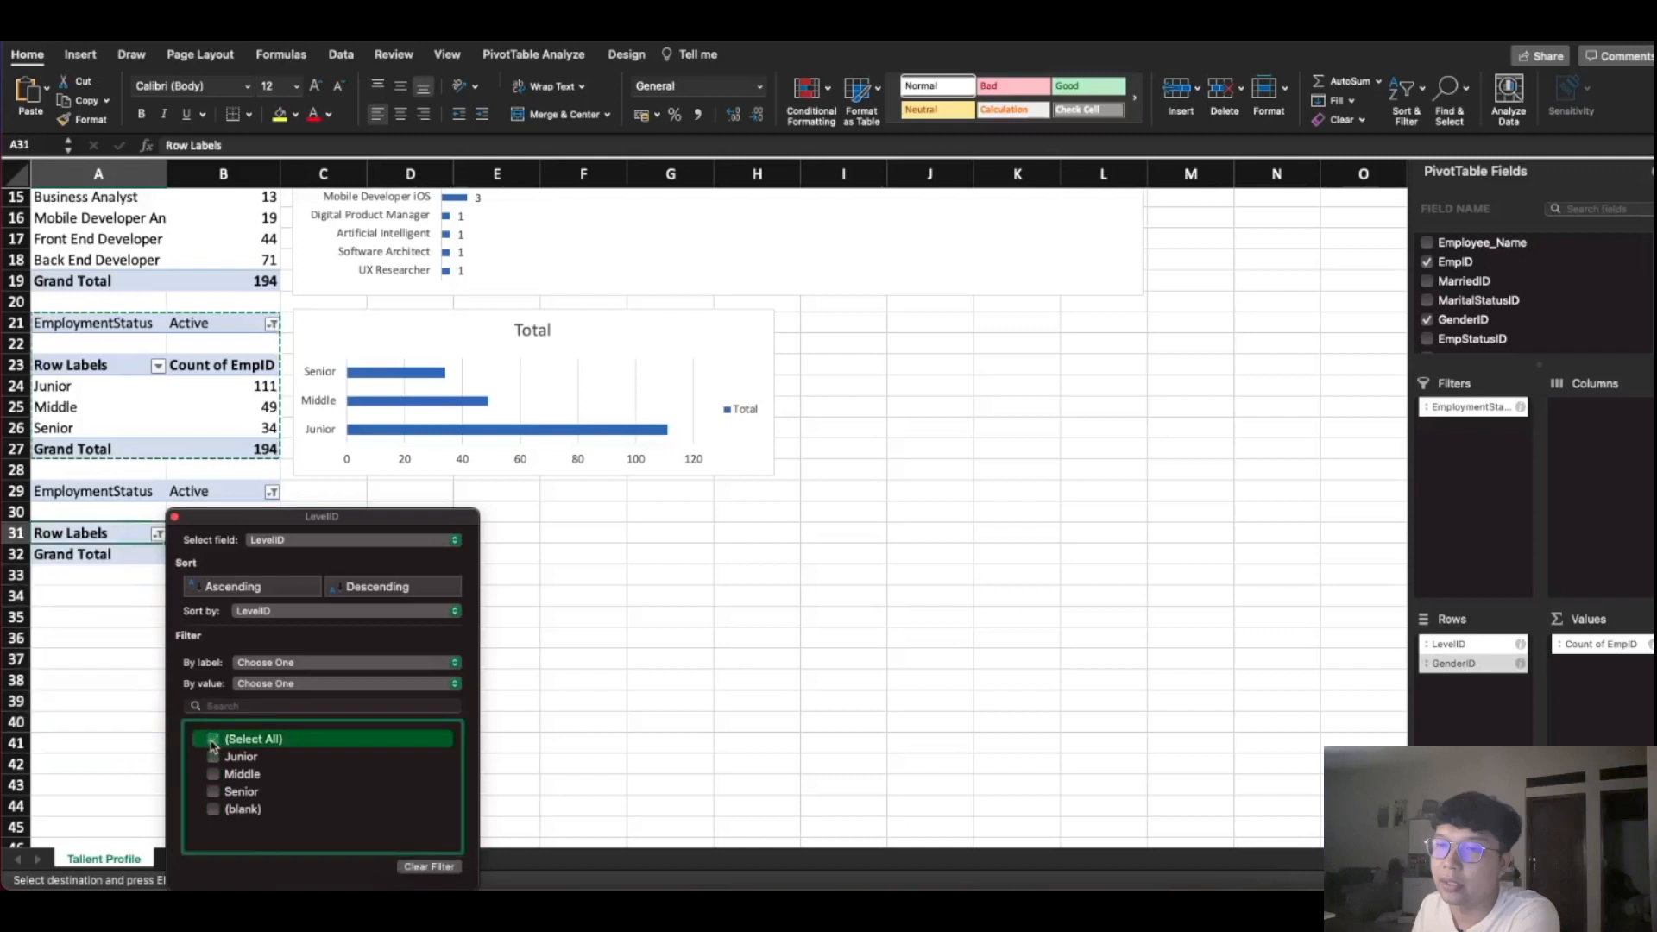
{"action": "left_click", "coordinate": [213, 740]}
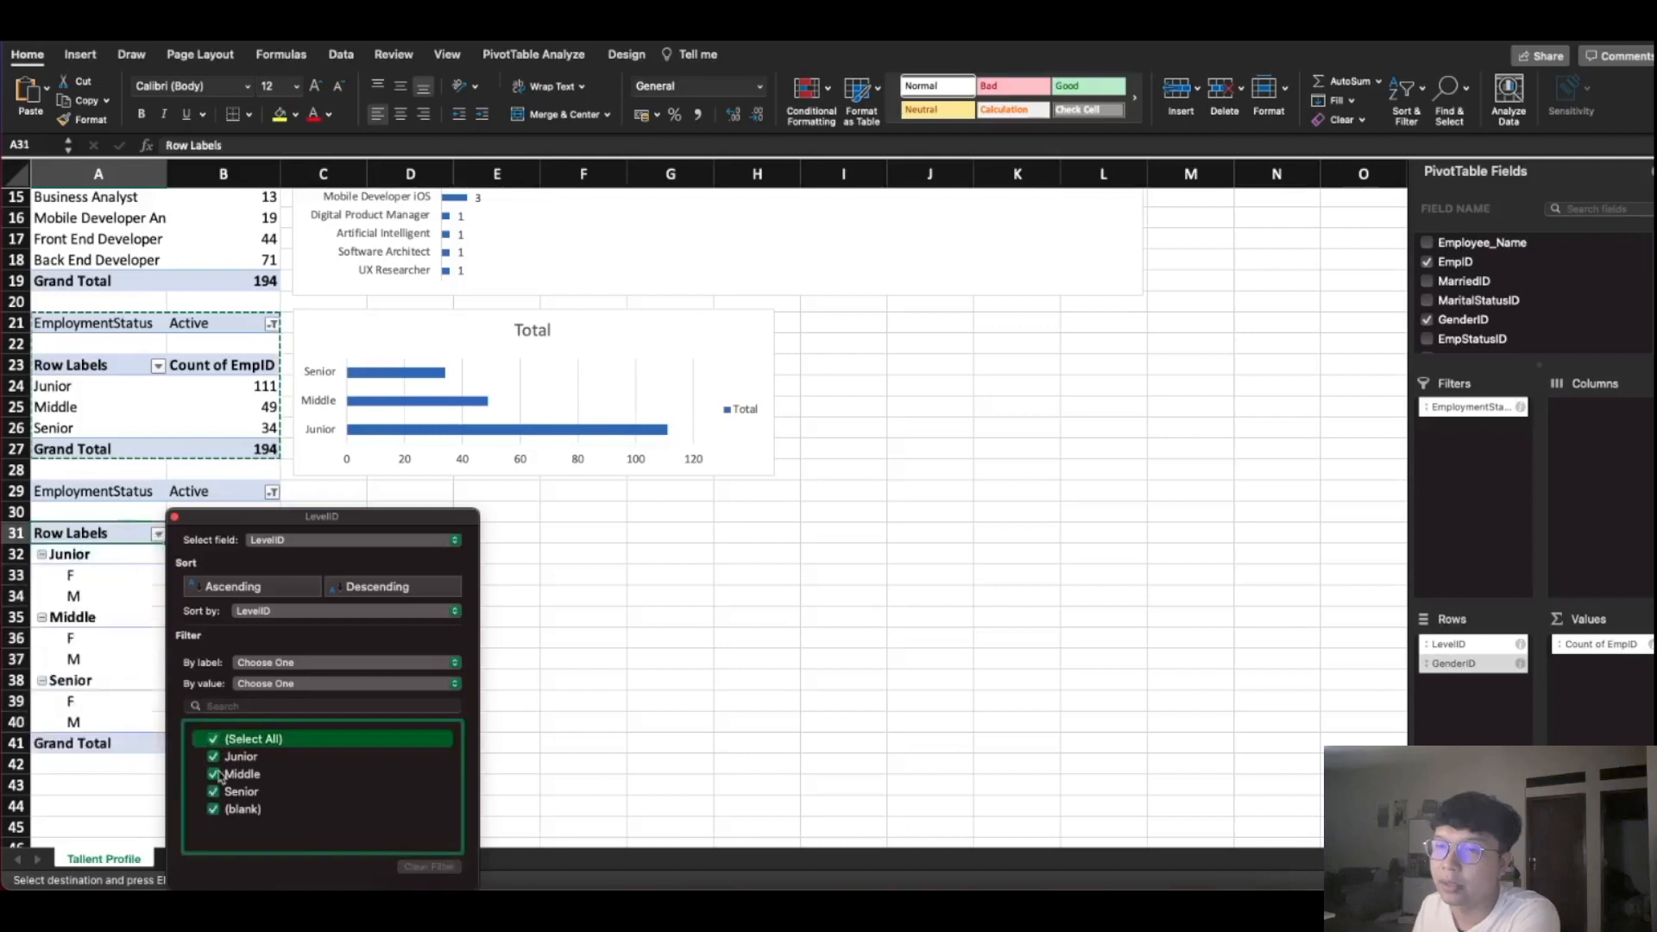
{"action": "left_click", "coordinate": [213, 740]}
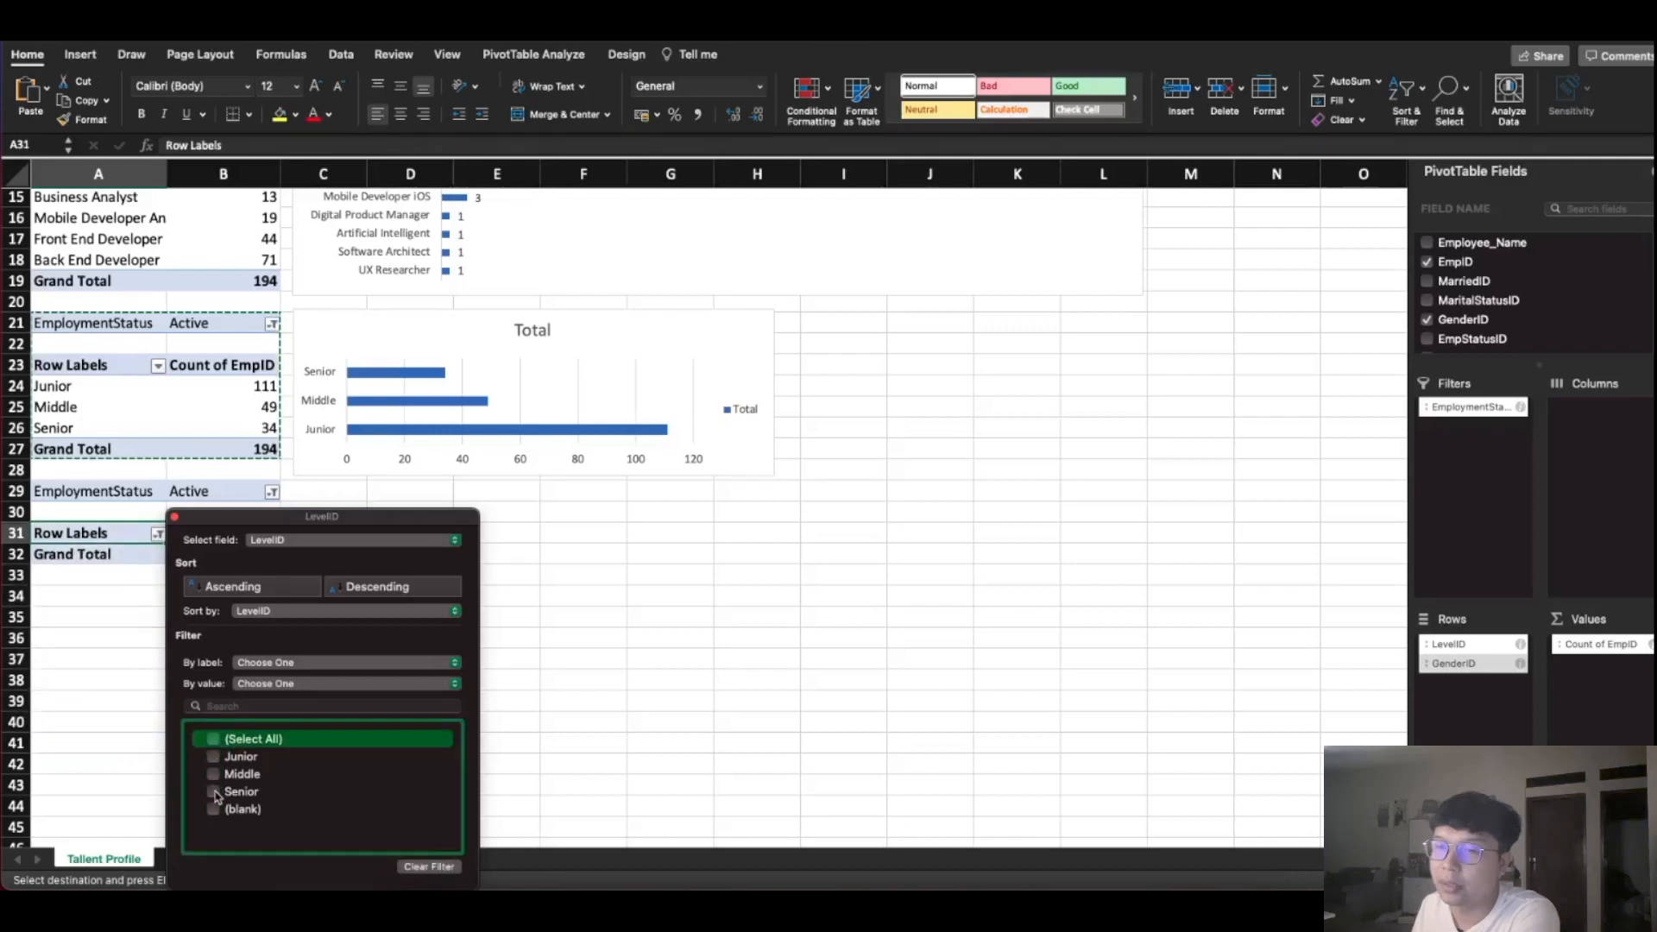
{"action": "left_click", "coordinate": [213, 741]}
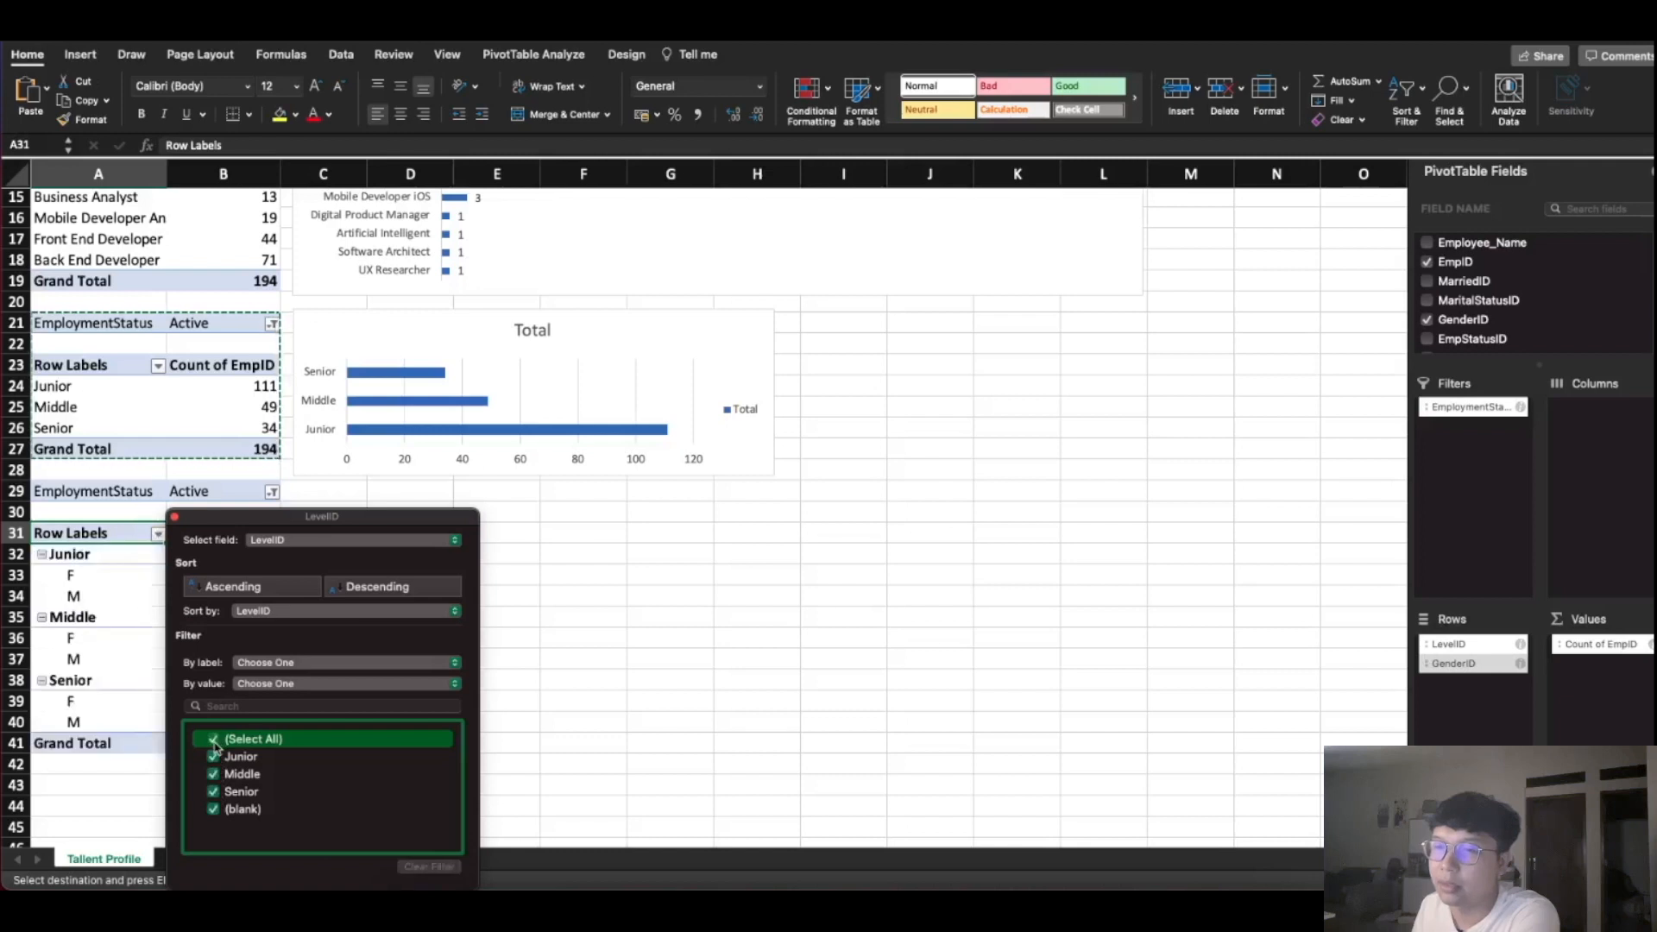
{"action": "left_click", "coordinate": [590, 636]}
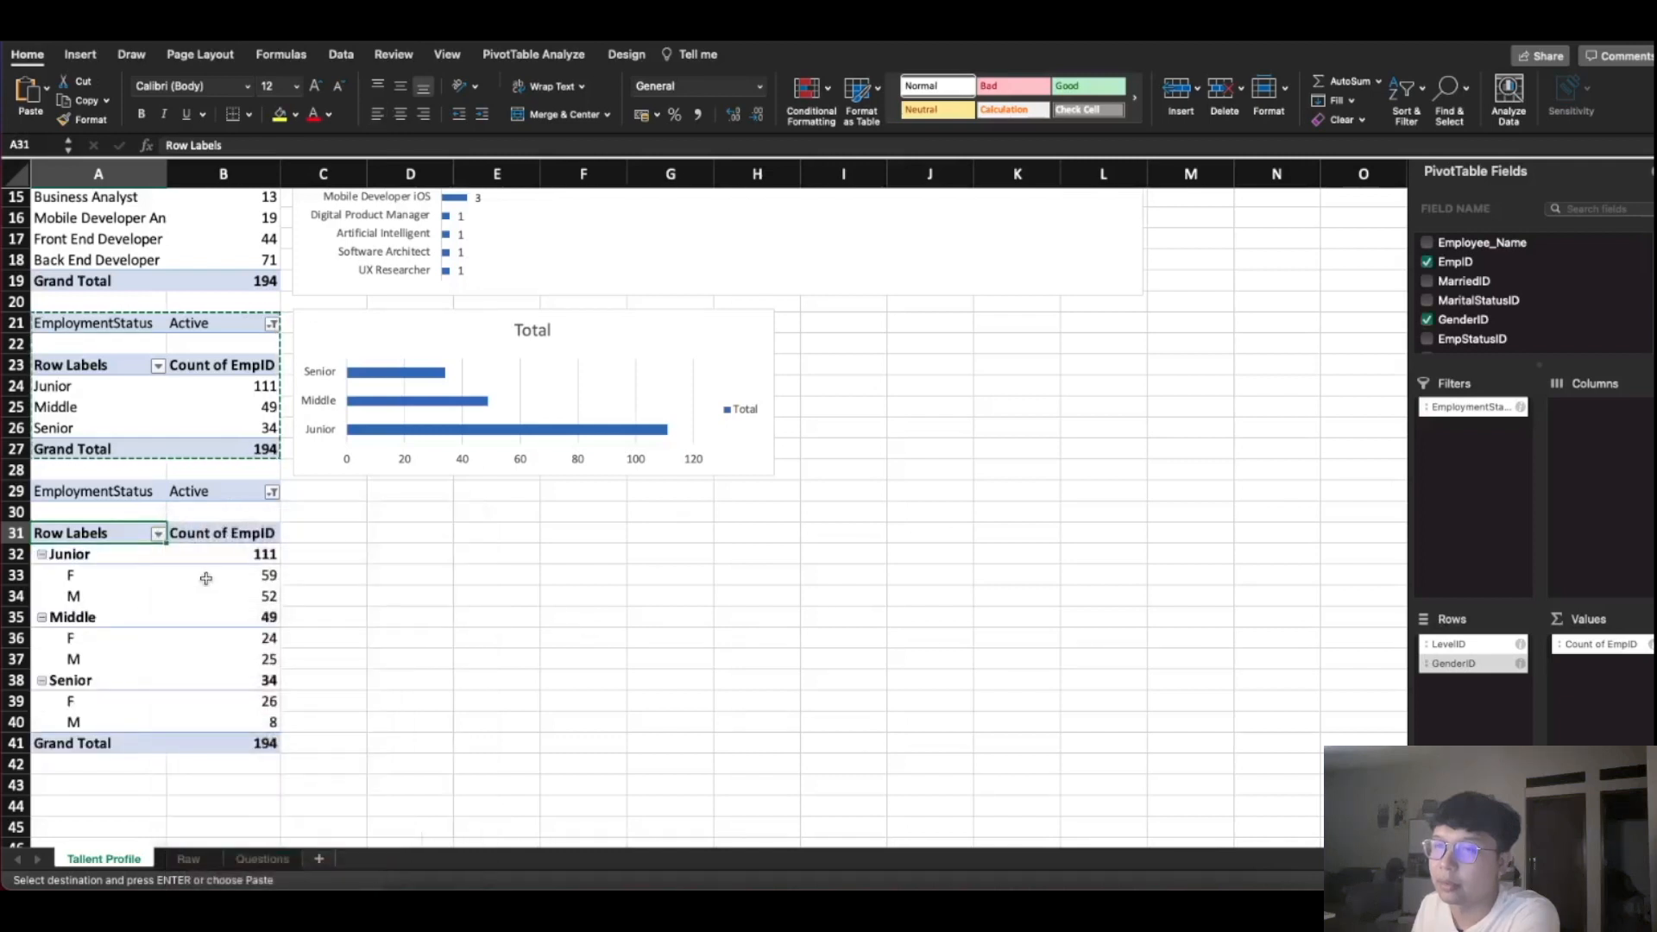
Remove LevelID from the pivot table's rows, leaving GenderID as the only row field
{"action": "left_click", "coordinate": [215, 574]}
{"action": "left_click_drag", "start_coordinate": [1455, 651], "coordinate": [1458, 654]}
{"action": "left_click", "coordinate": [1462, 649]}
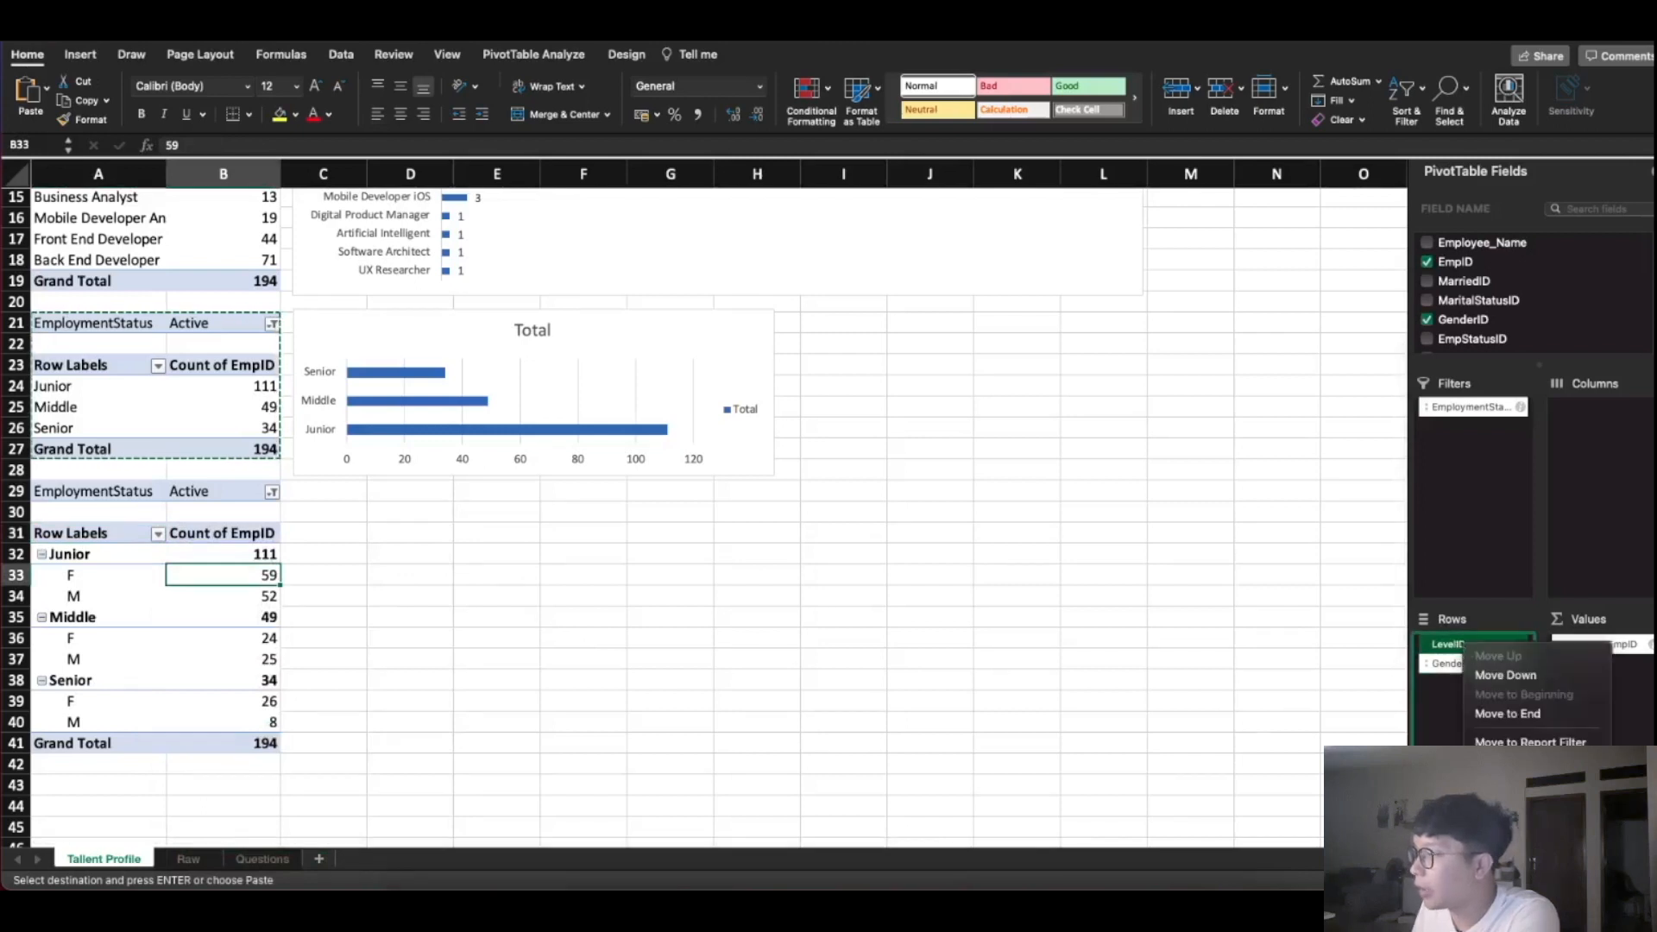
{"action": "left_click", "coordinate": [1505, 828]}
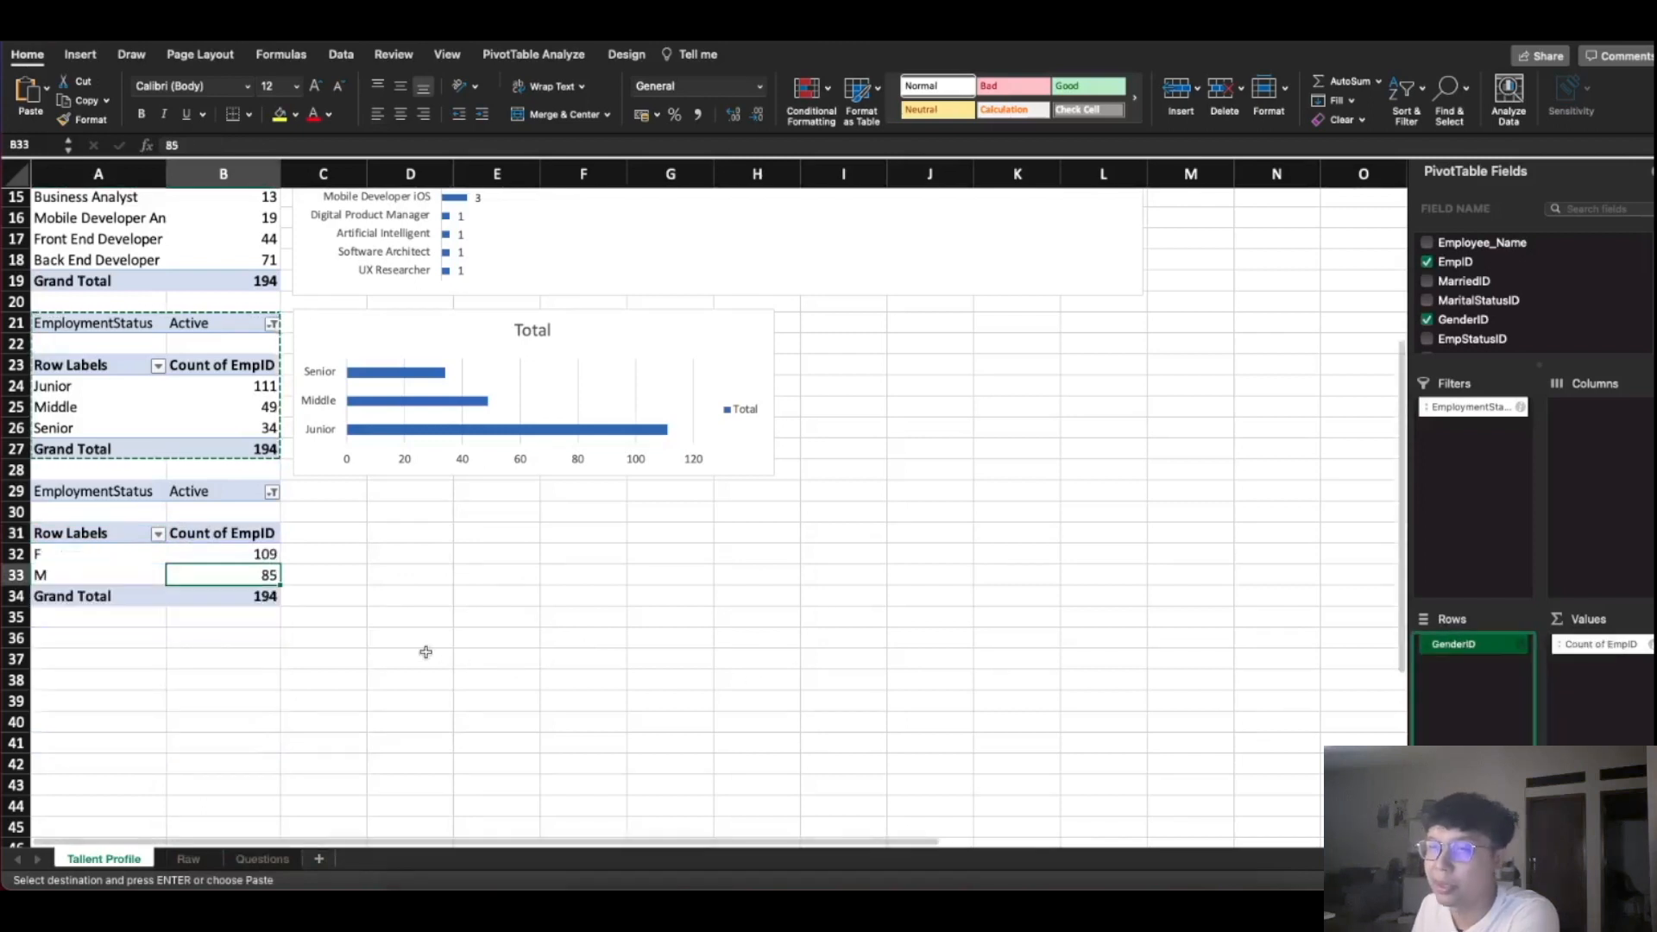
Copy the gender counts in A31:B34 without the EmploymentStatus filter and paste them at A36
{"action": "left_click", "coordinate": [436, 655]}
{"action": "left_click_drag", "start_coordinate": [82, 535], "coordinate": [213, 592]}
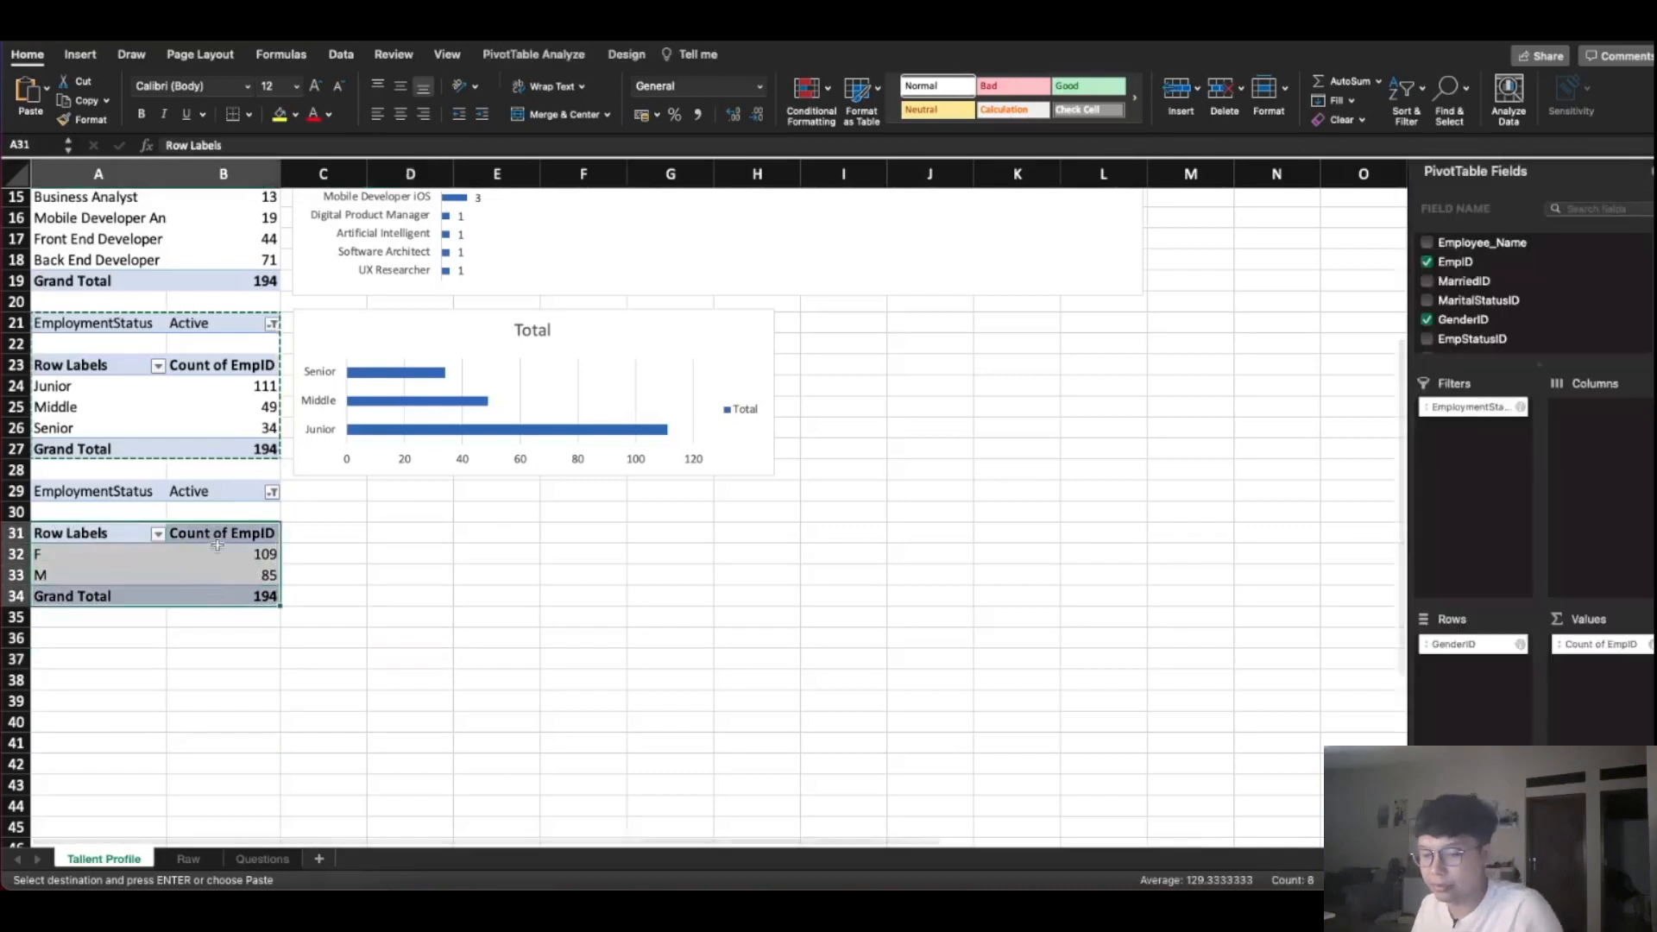
{"action": "key", "text": "super+c"}
{"action": "left_click", "coordinate": [130, 638]}
{"action": "key", "text": "super+v"}
{"action": "left_click", "coordinate": [130, 661]}
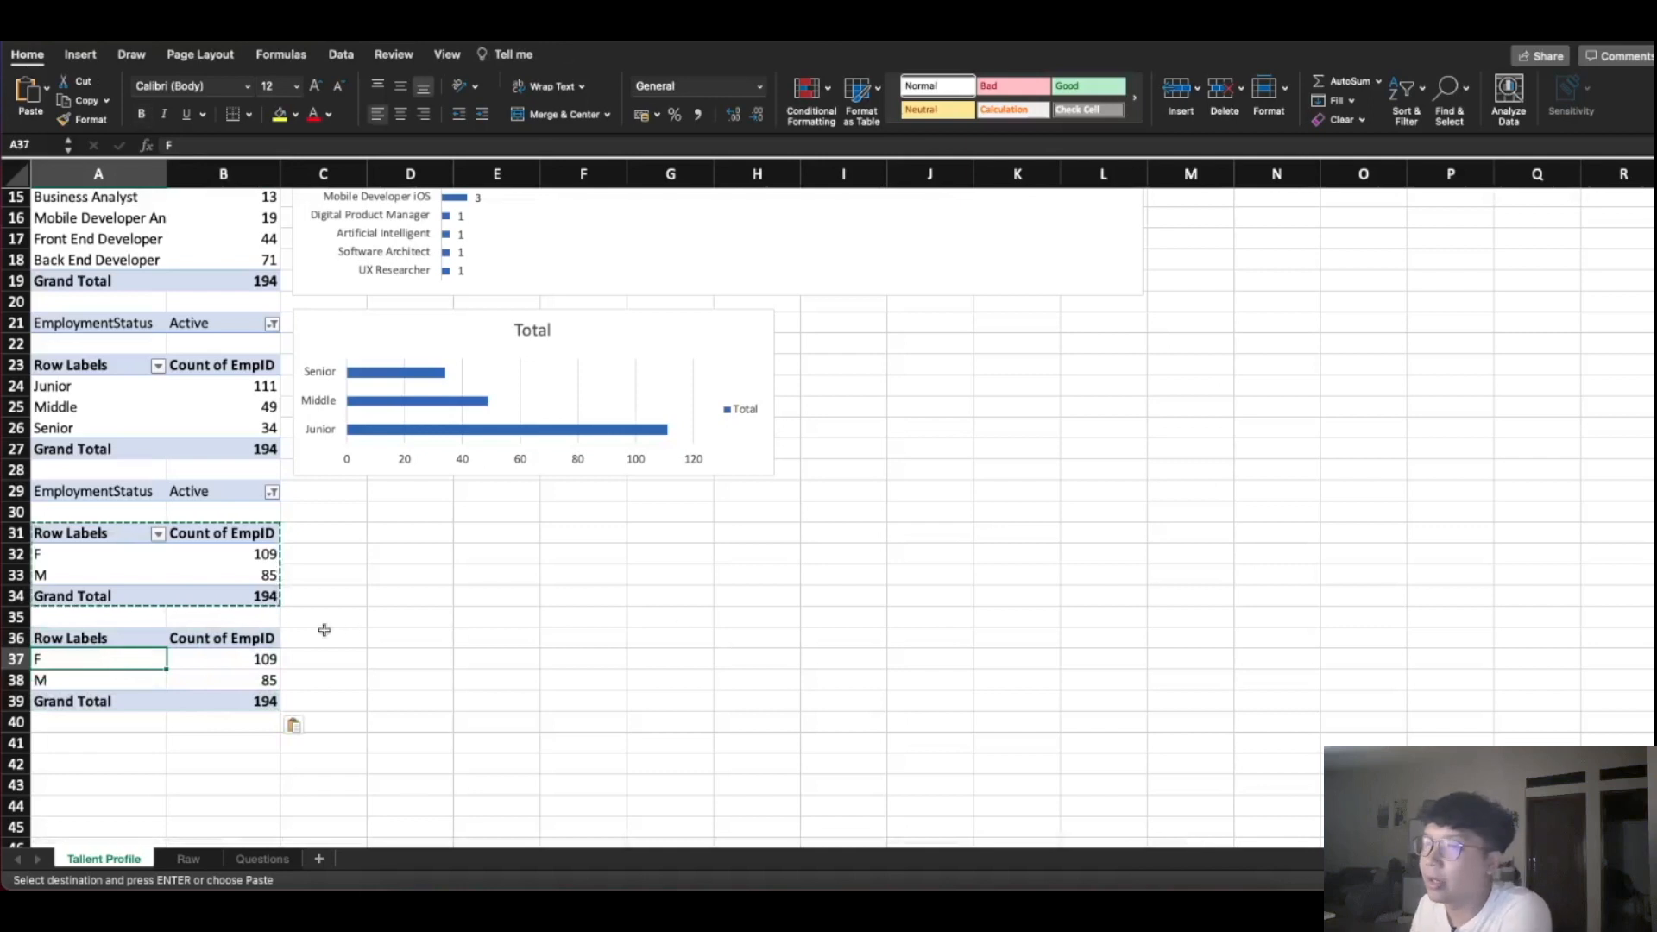
{"action": "left_click", "coordinate": [113, 646]}
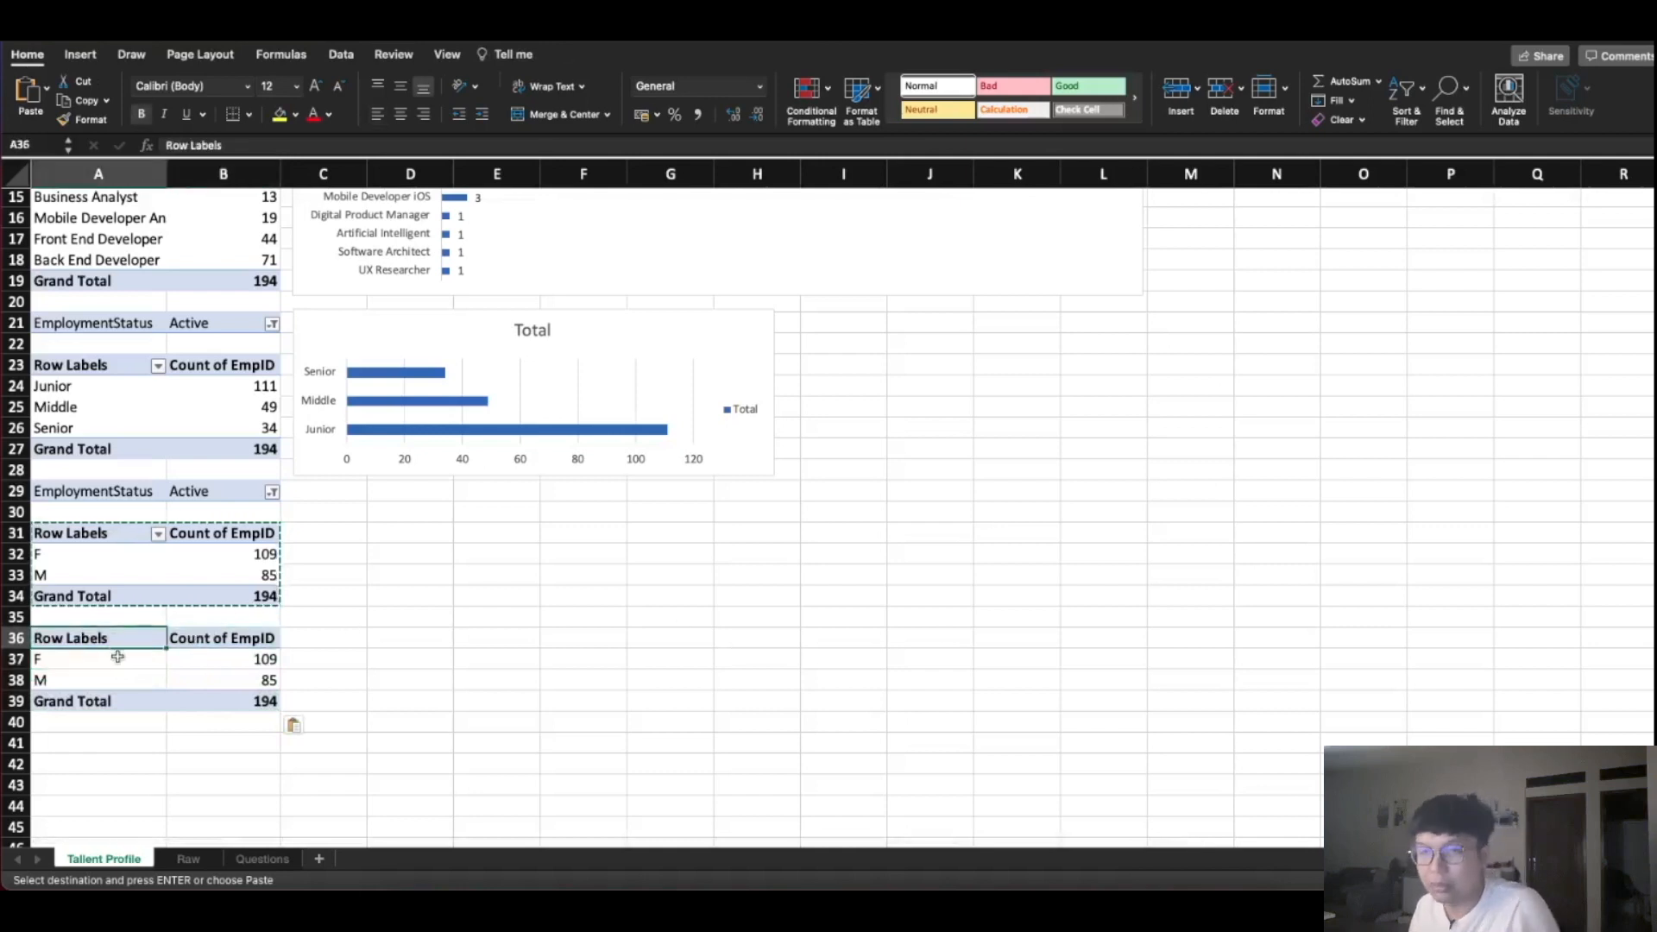
Undo the pasted copy of the gender counts, keeping only GenderID in the original pivot table's rows
{"action": "key", "text": "super+z"}
{"action": "key", "text": "super+z"}
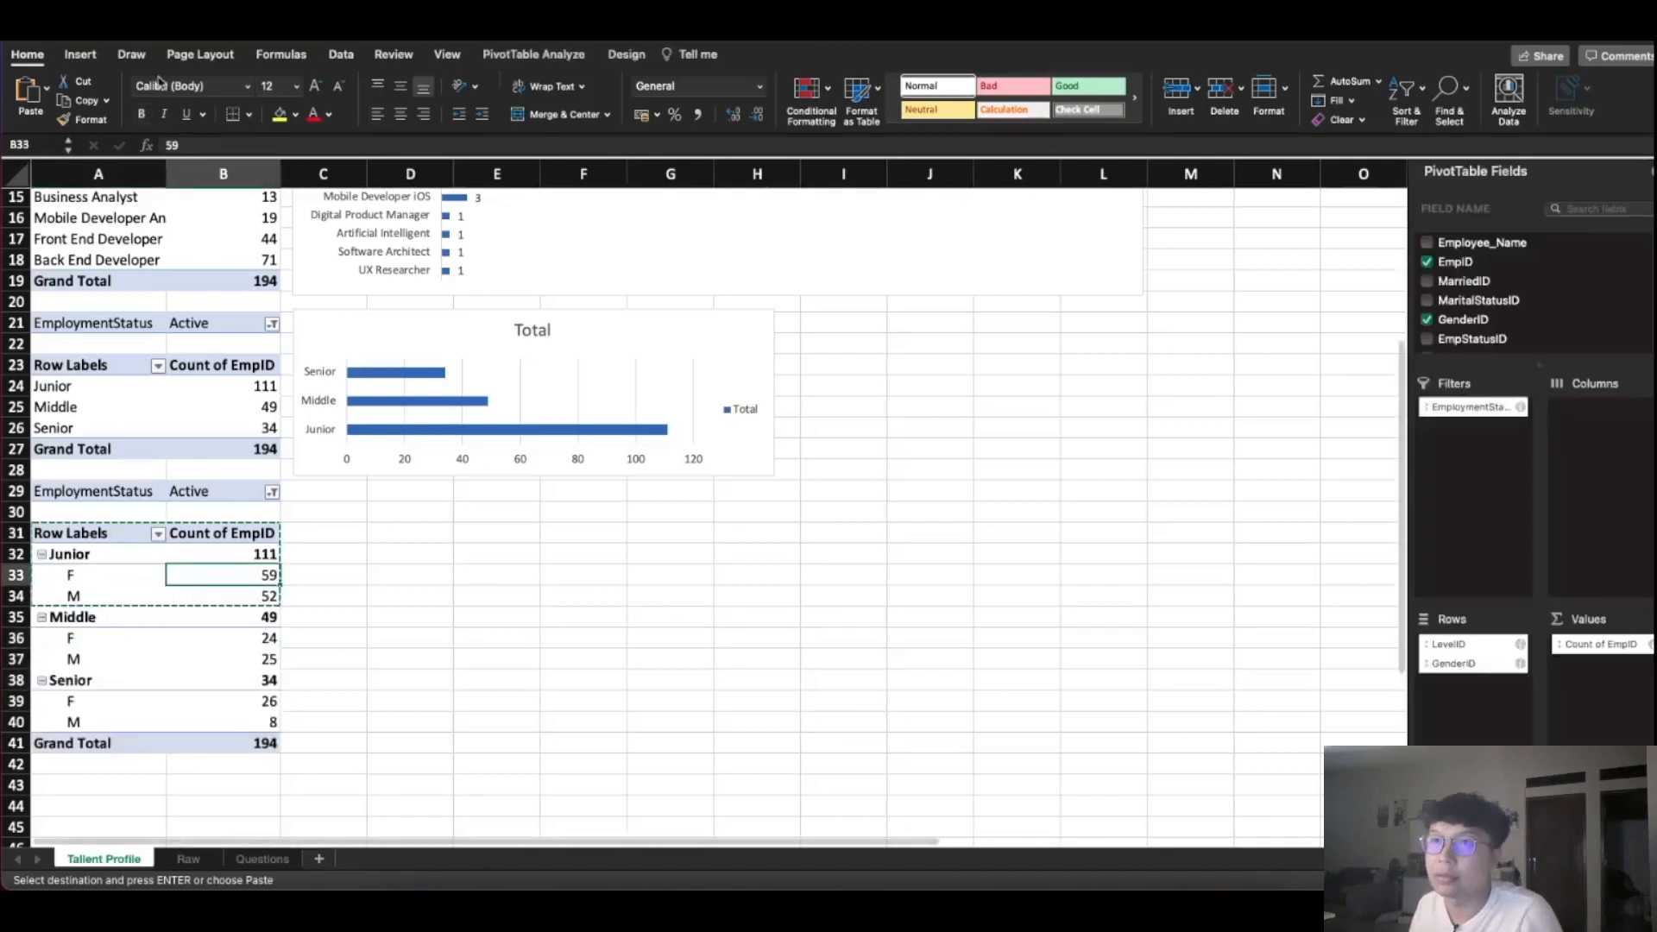
{"action": "key", "text": "super+z"}
{"action": "left_click", "coordinate": [122, 665]}
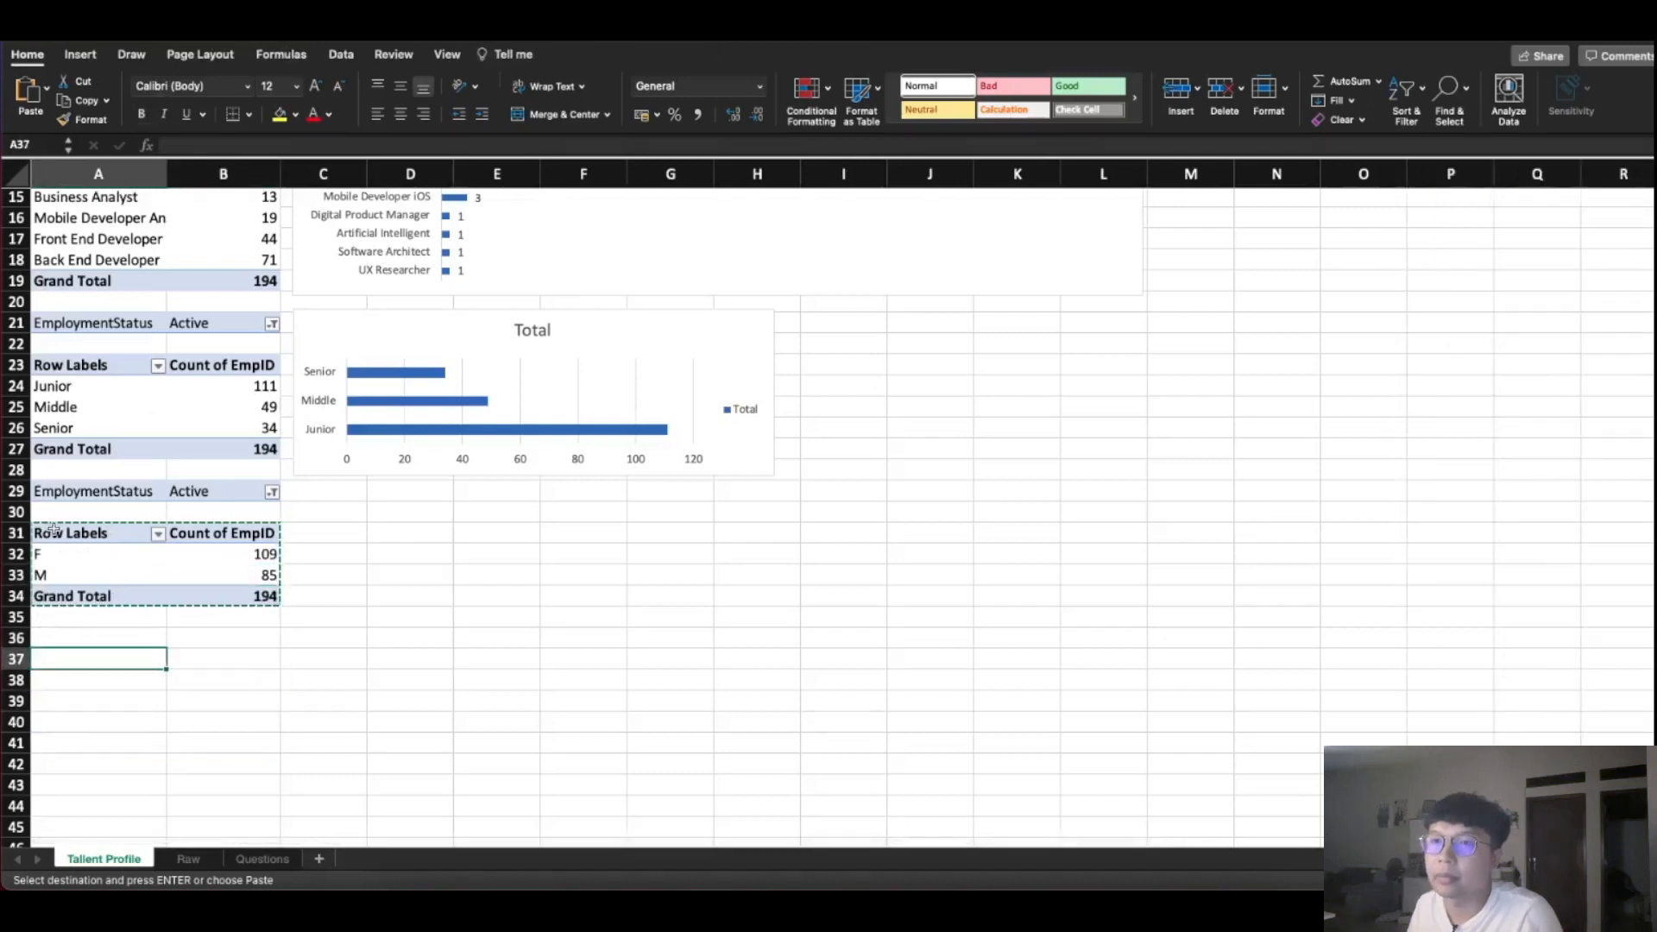
Copy the whole gender pivot table in A29:B34, including its EmploymentStatus filter, and paste it at A36
{"action": "left_click_drag", "start_coordinate": [39, 490], "coordinate": [259, 596]}
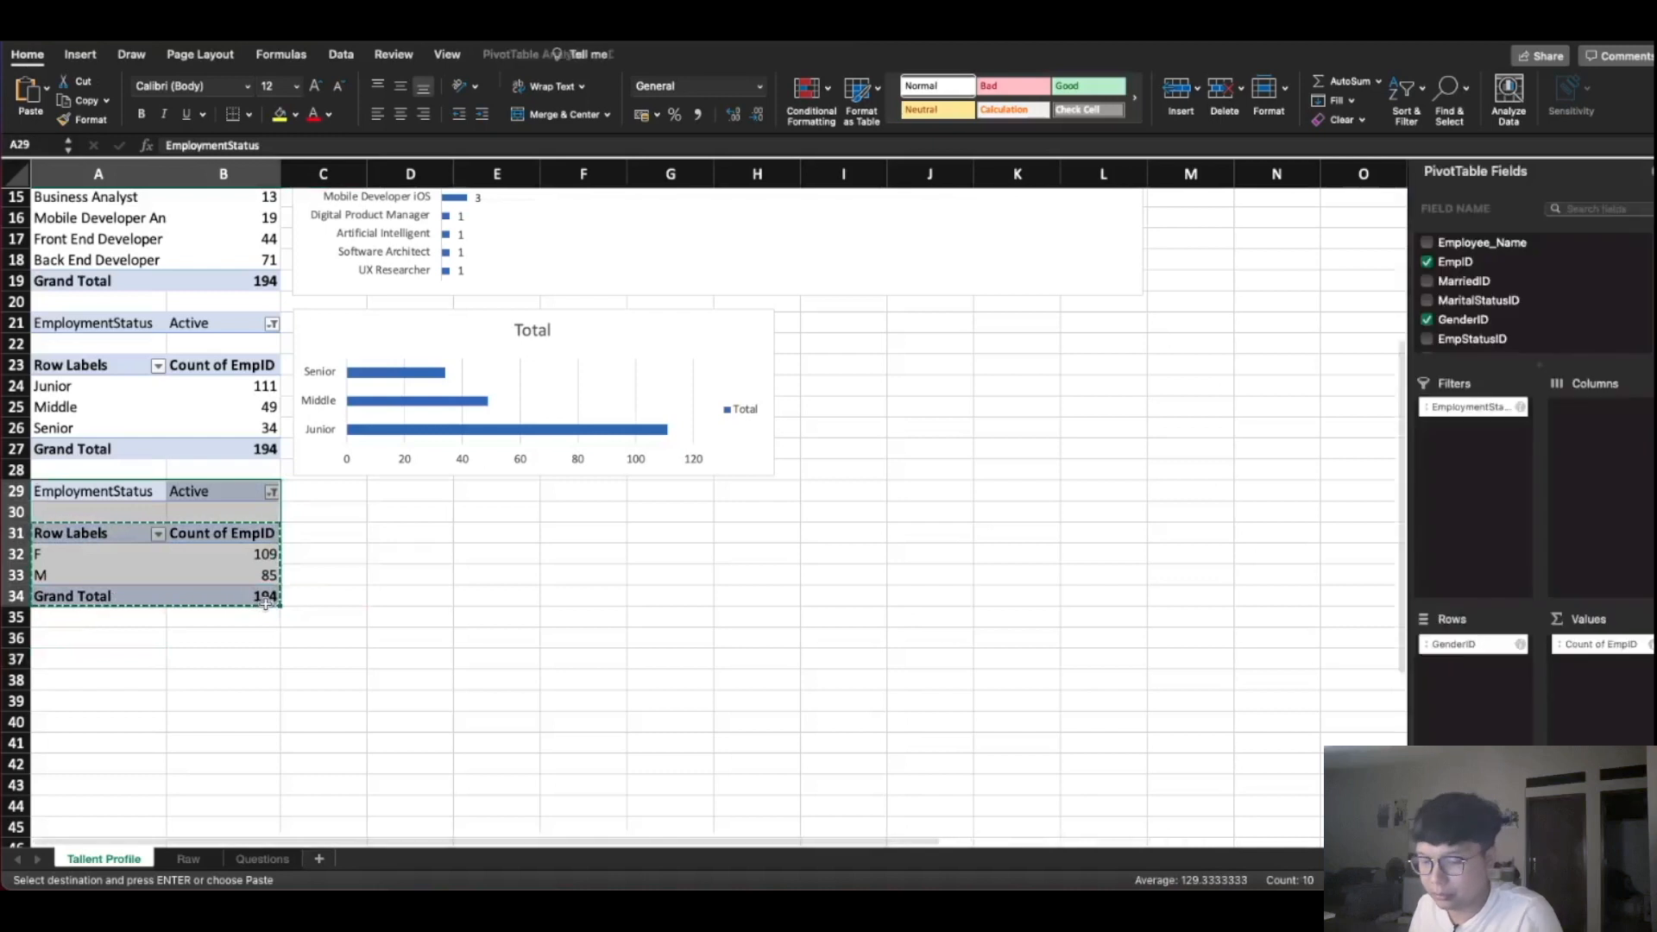
{"action": "left_click", "coordinate": [100, 656]}
{"action": "key", "text": "super+v"}
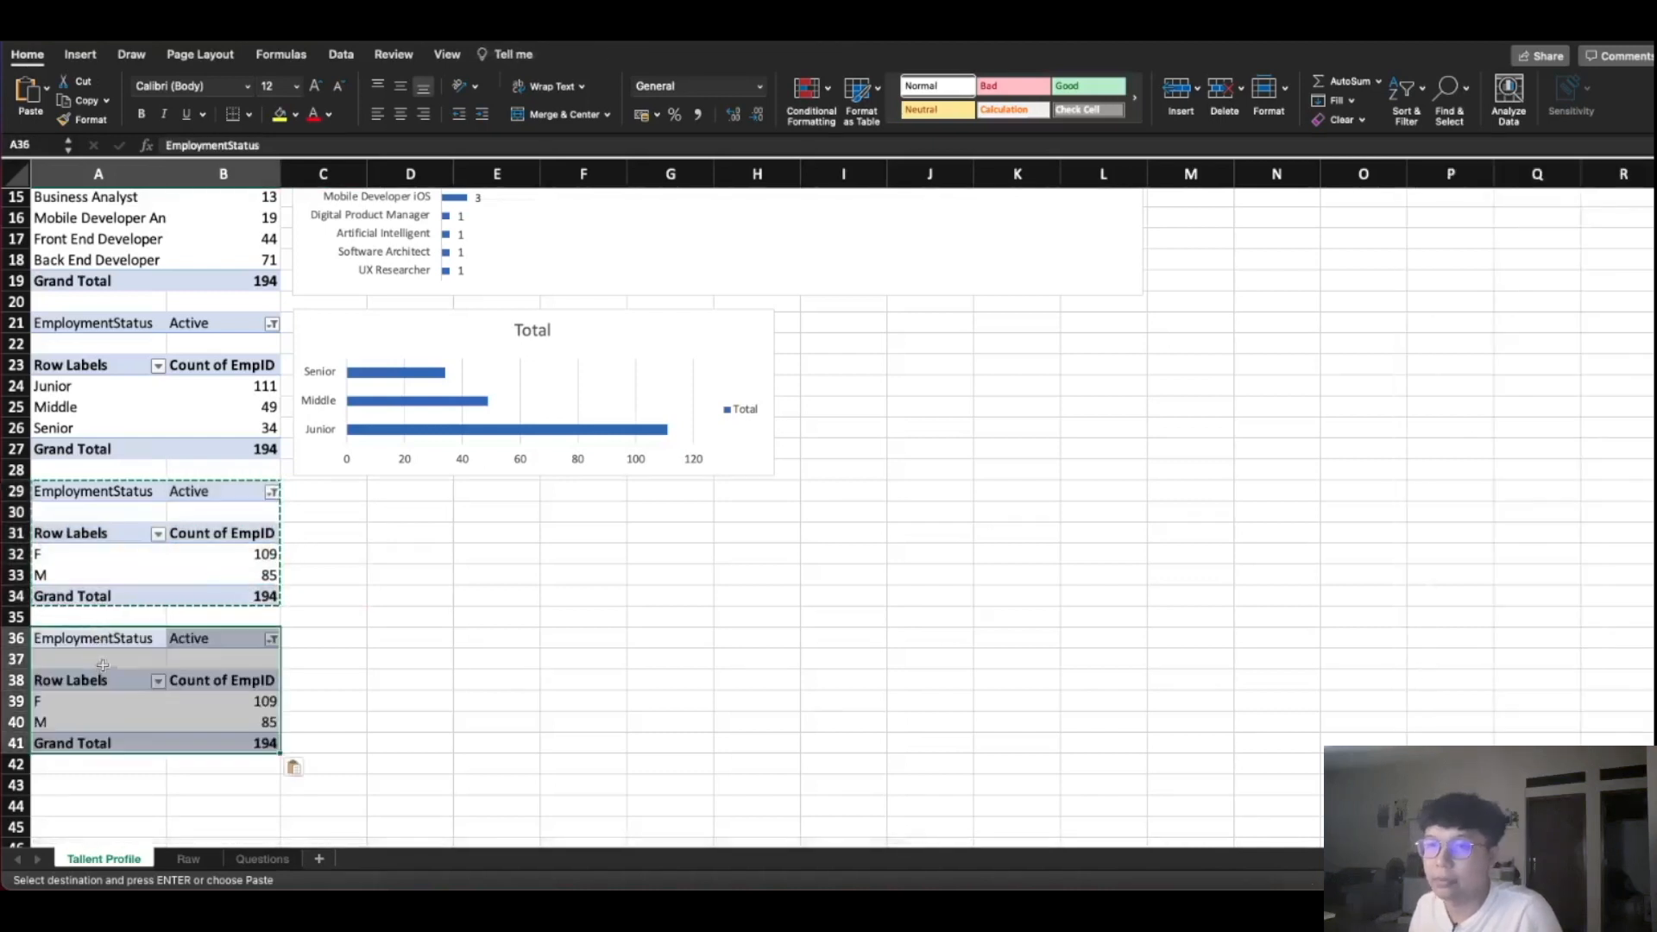
Add LevelID as a report filter to the copied gender pivot table
{"action": "key", "text": "Down"}
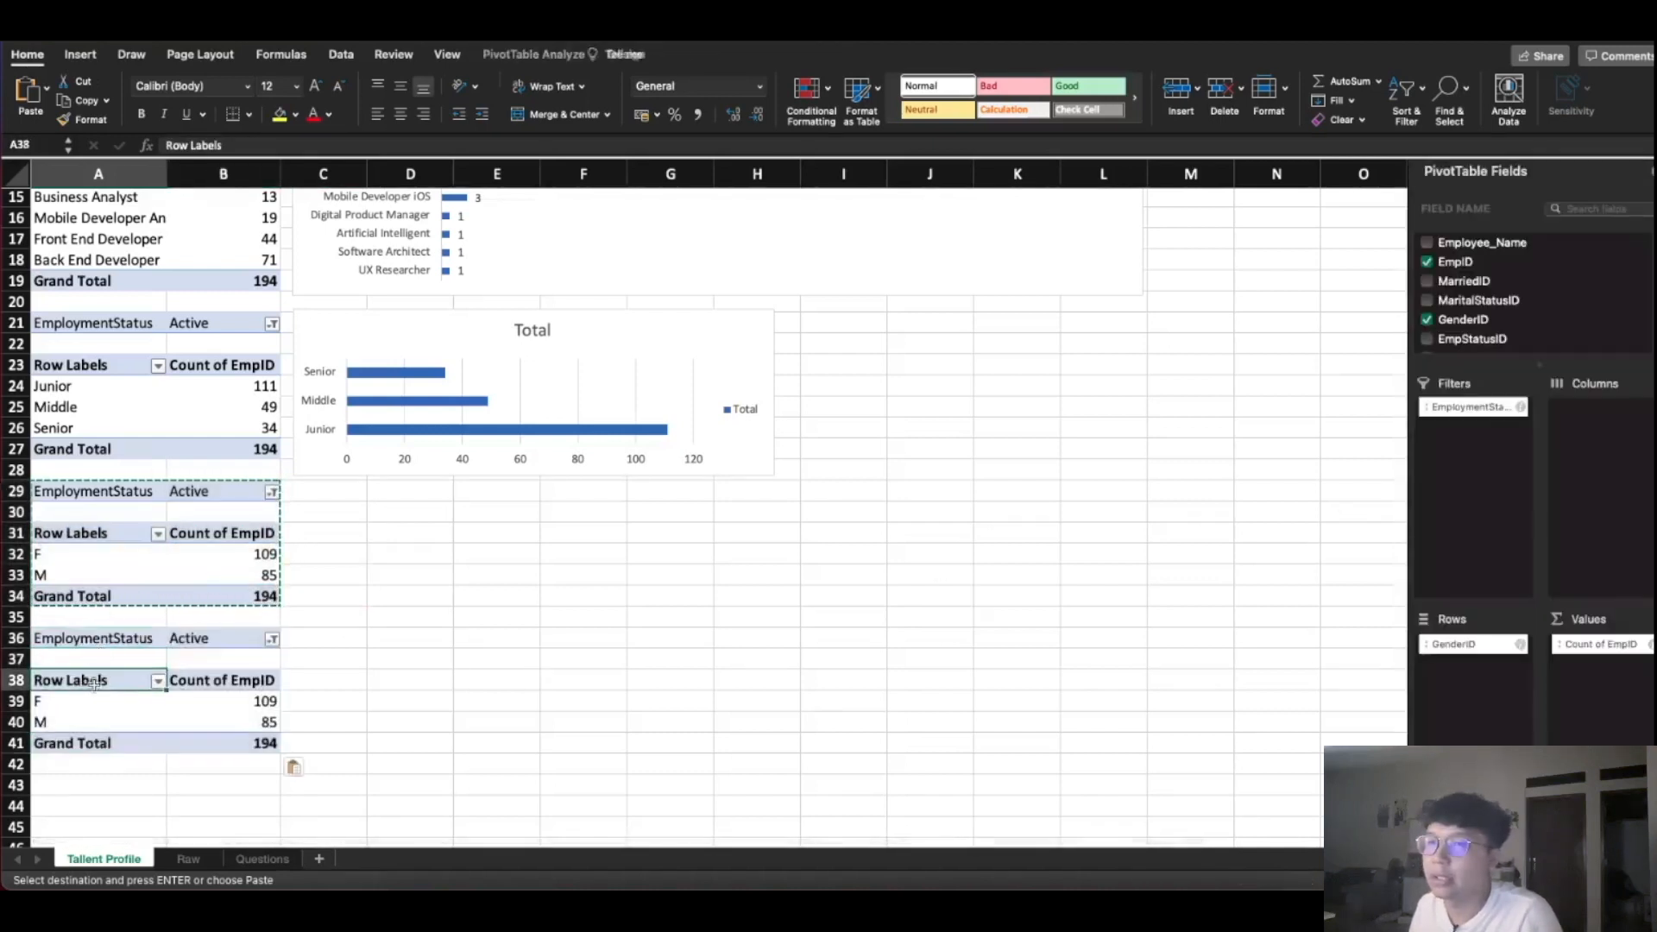
{"action": "scroll", "coordinate": [1486, 328], "scroll_direction": "down", "scroll_amount": 3}
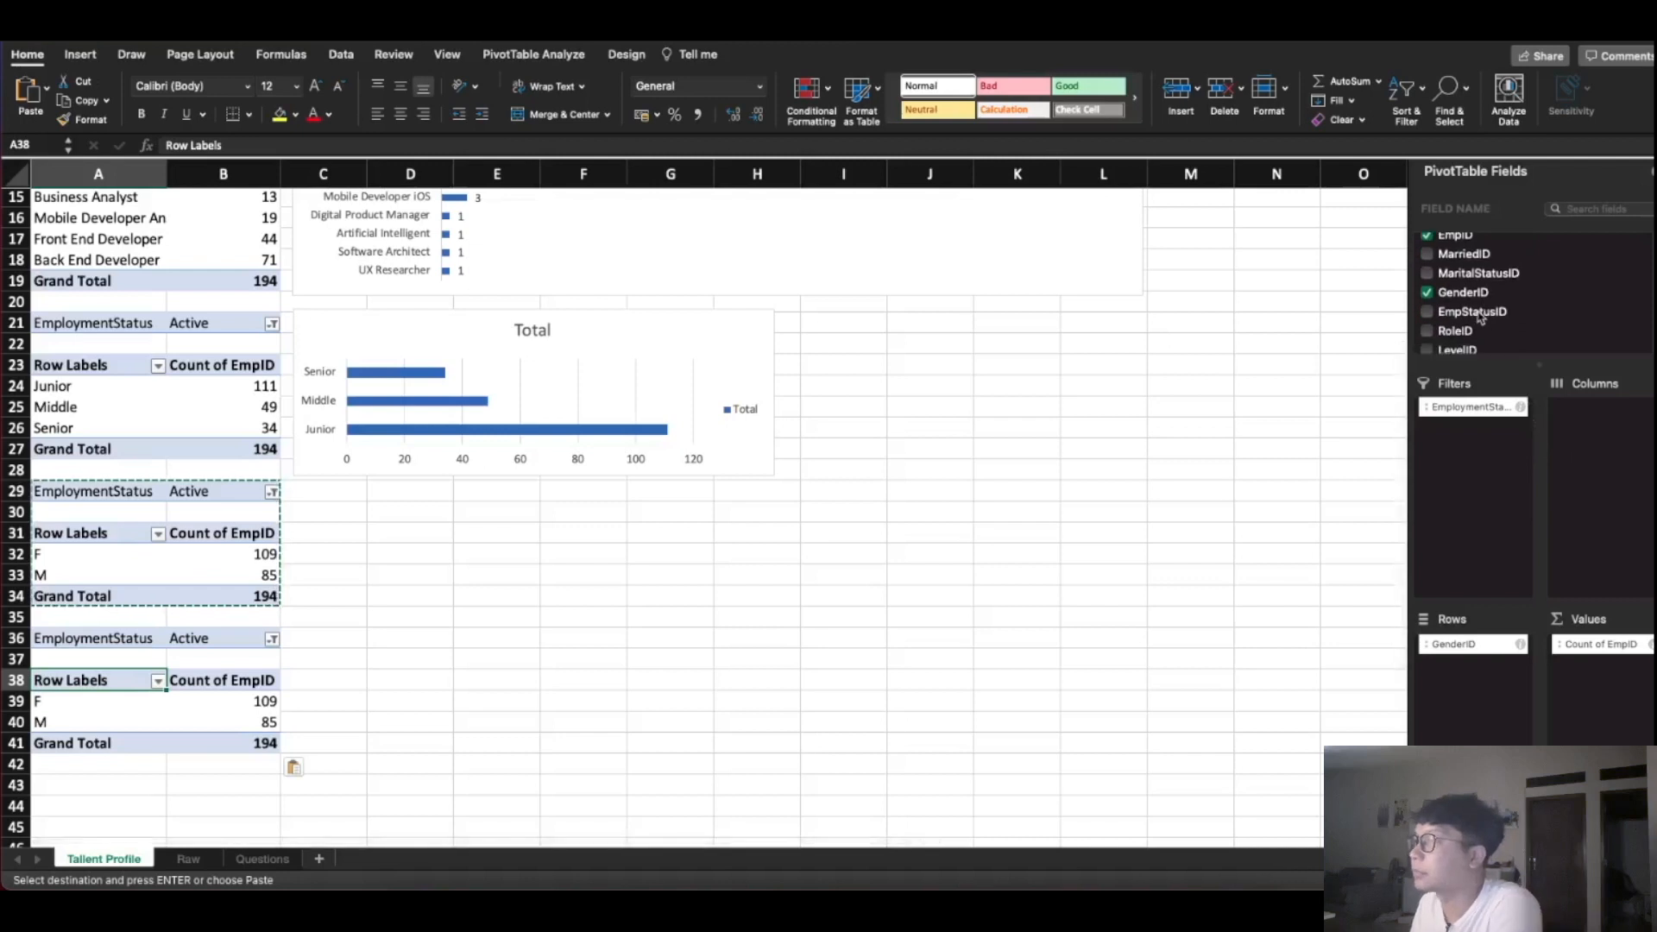
{"action": "left_click_drag", "start_coordinate": [1462, 328], "coordinate": [1477, 521]}
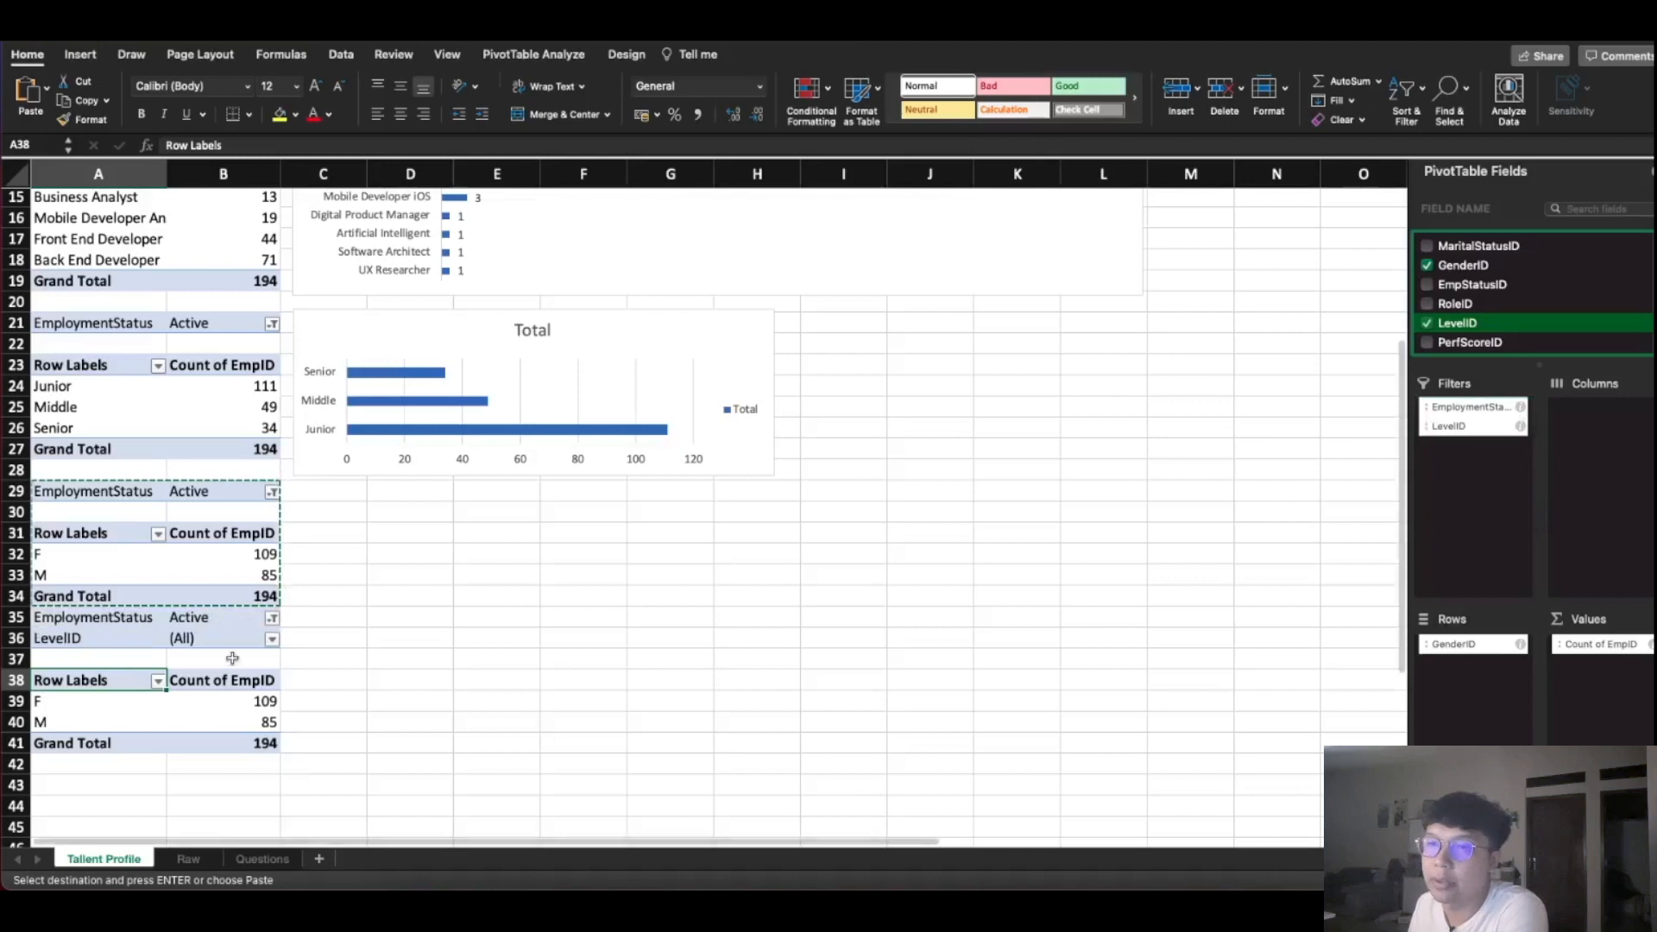
Filter the copied gender pivot table's LevelID to Senior only
{"action": "left_click", "coordinate": [272, 638]}
{"action": "left_click", "coordinate": [325, 725]}
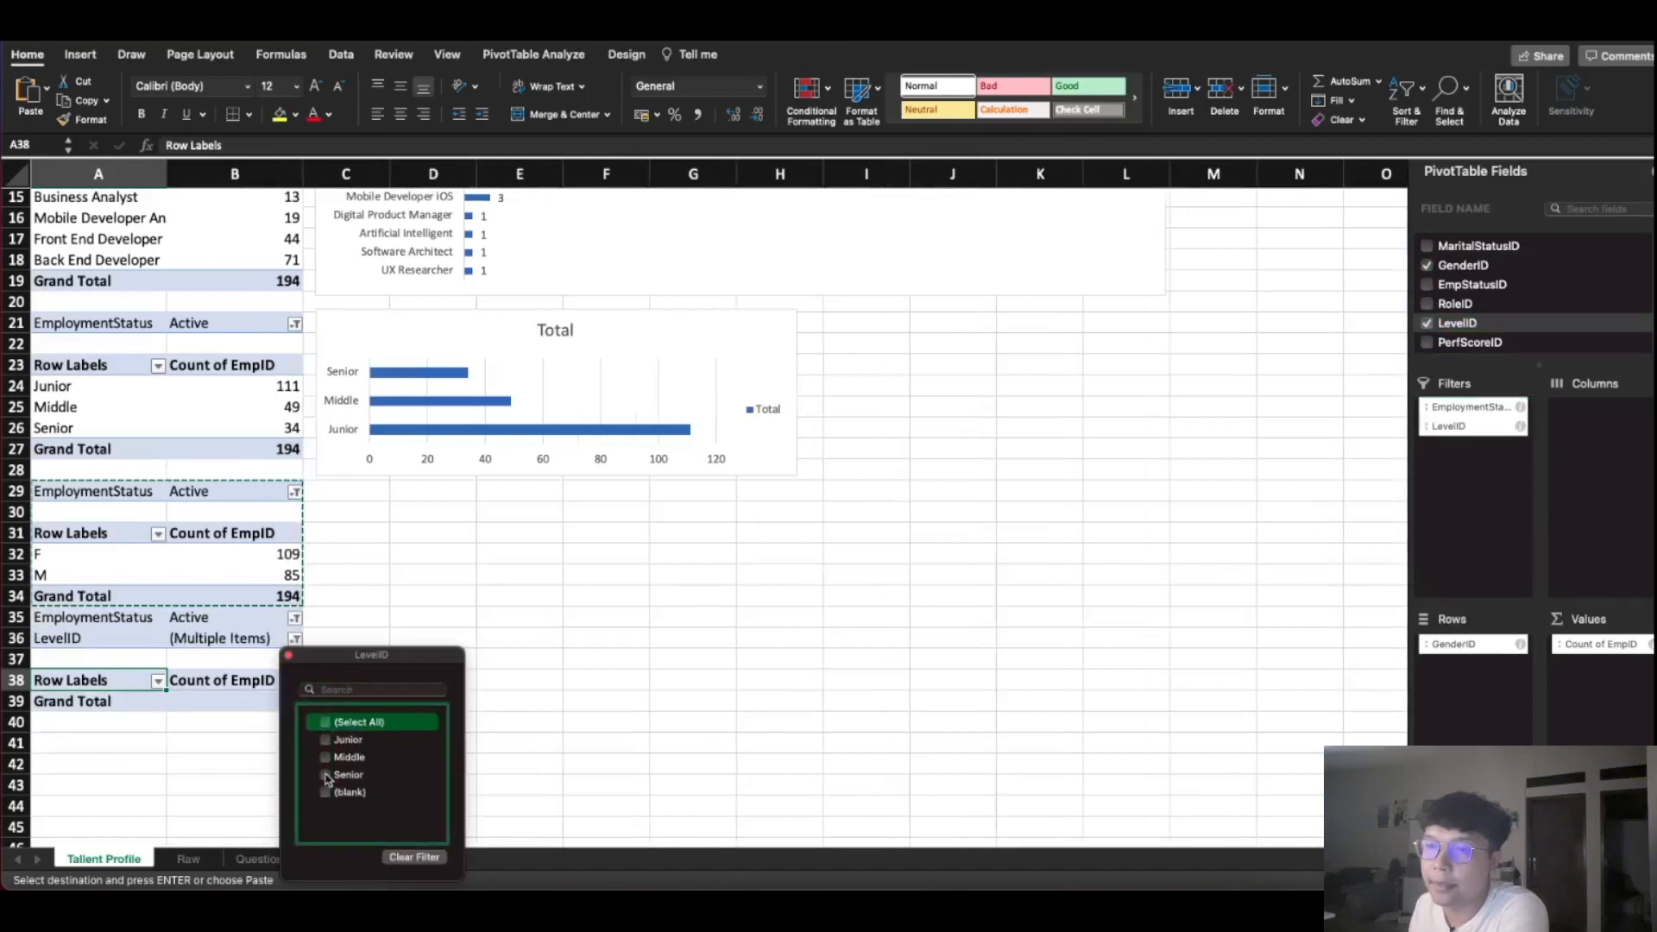
{"action": "left_click", "coordinate": [326, 775]}
{"action": "left_click", "coordinate": [407, 618]}
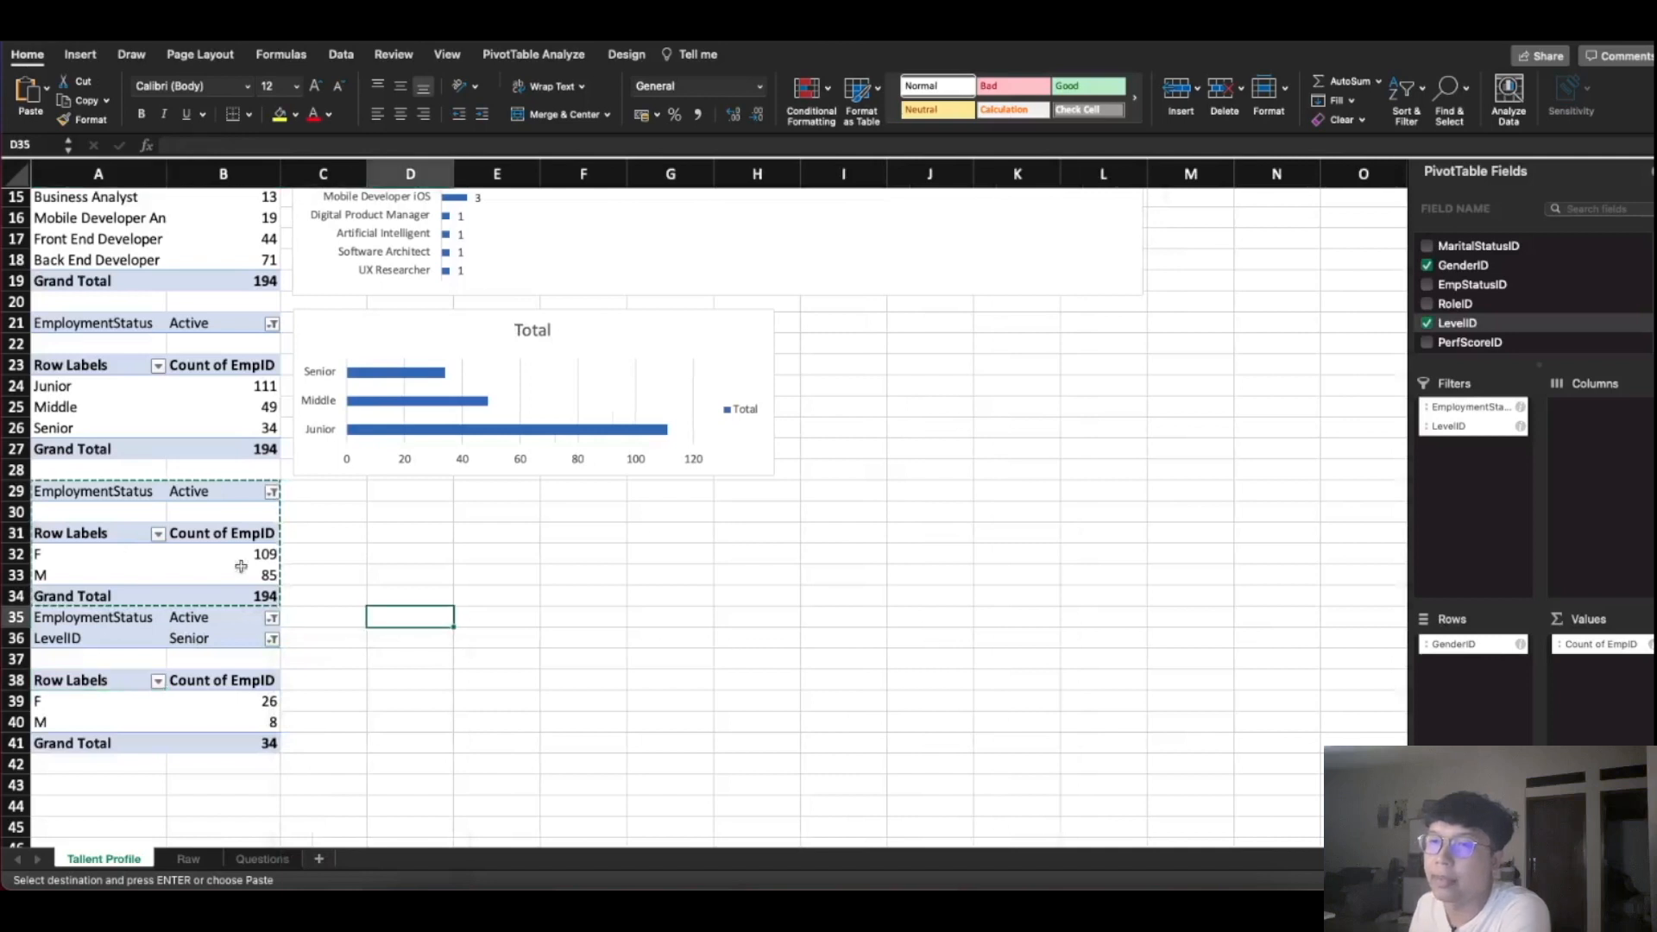
Insert a 2-D pie chart from the all-employee gender pivot table and shrink it to fit directly below the level bar chart
{"action": "left_click", "coordinate": [52, 554]}
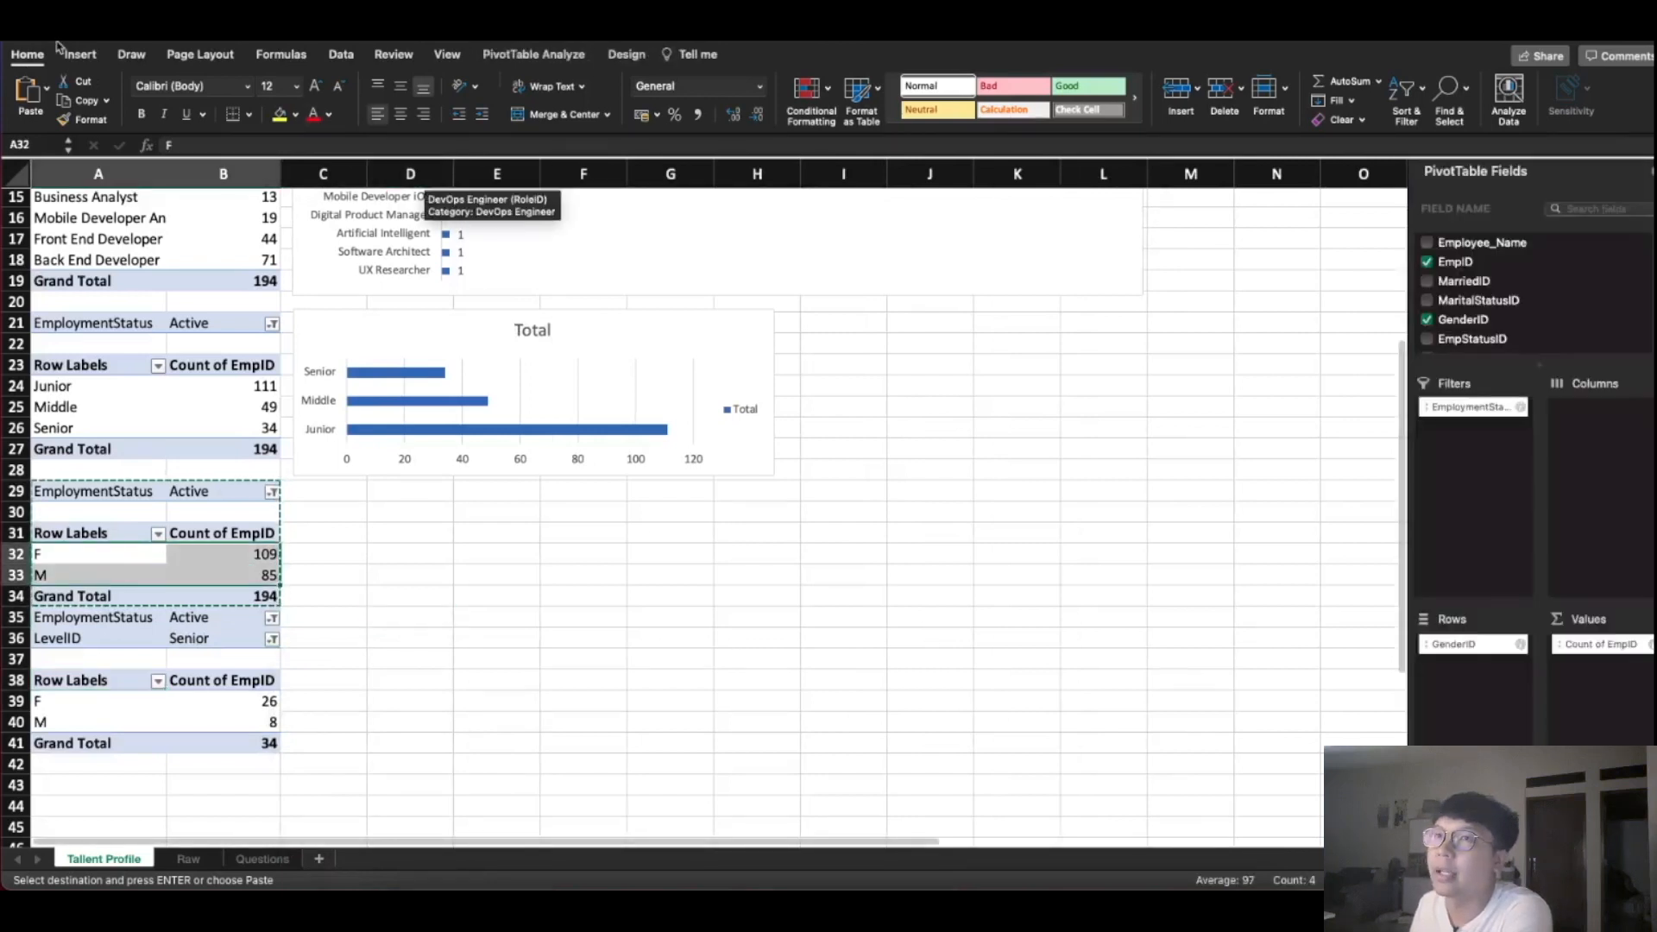
{"action": "left_click", "coordinate": [79, 55]}
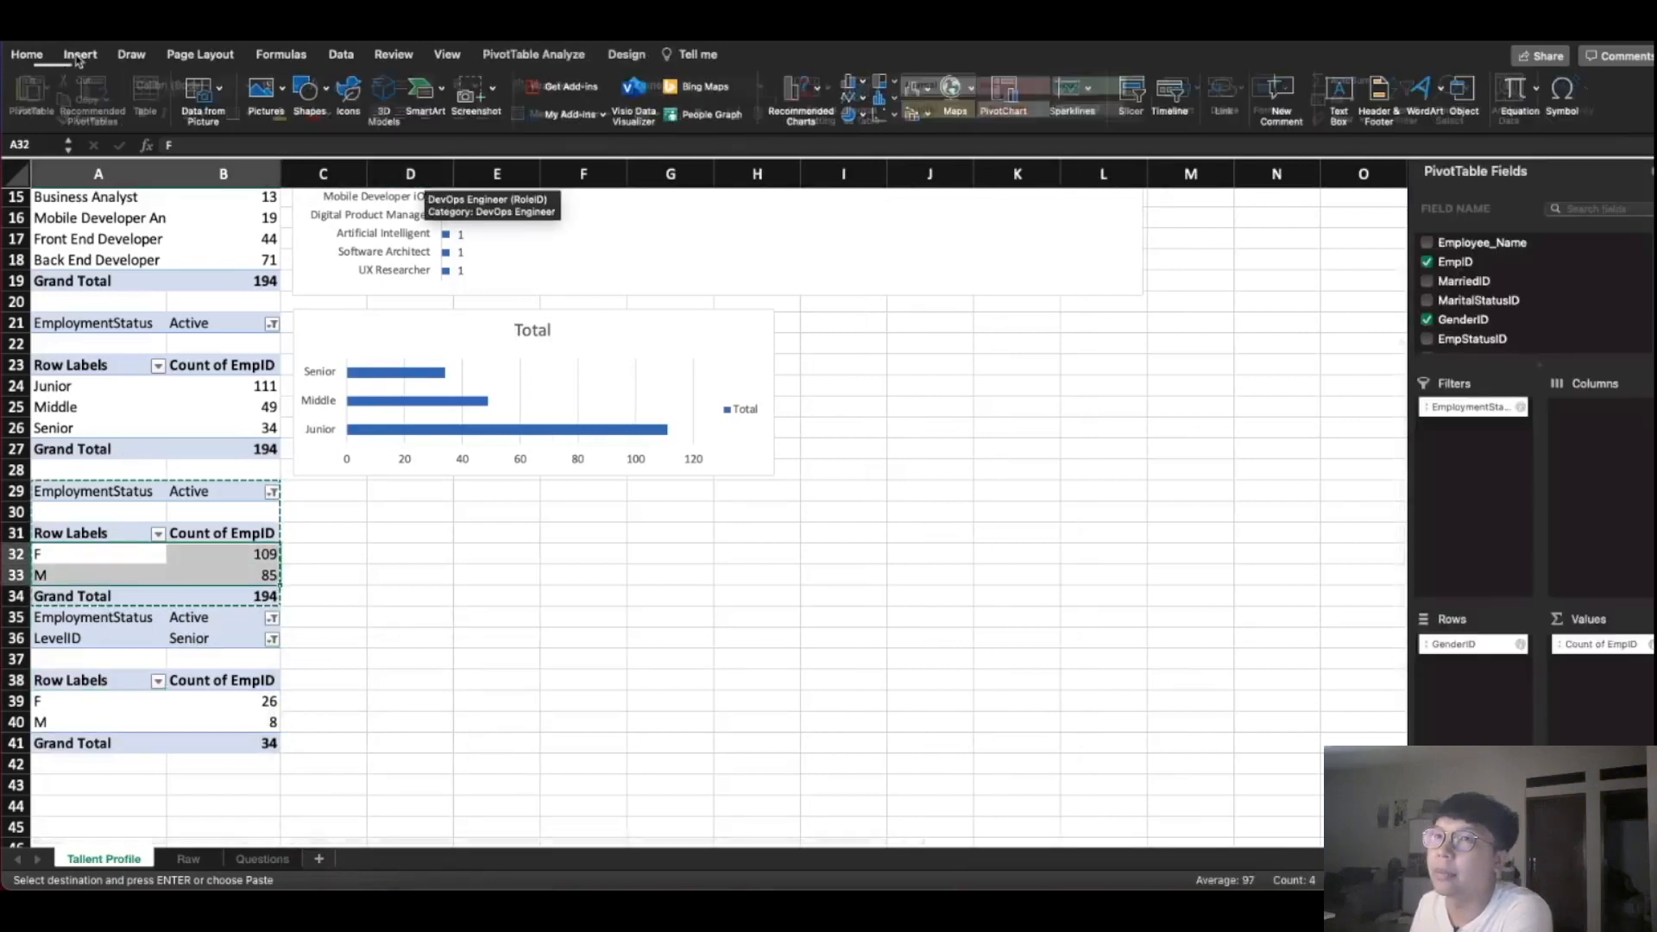
{"action": "left_click", "coordinate": [855, 114]}
{"action": "left_click", "coordinate": [887, 197]}
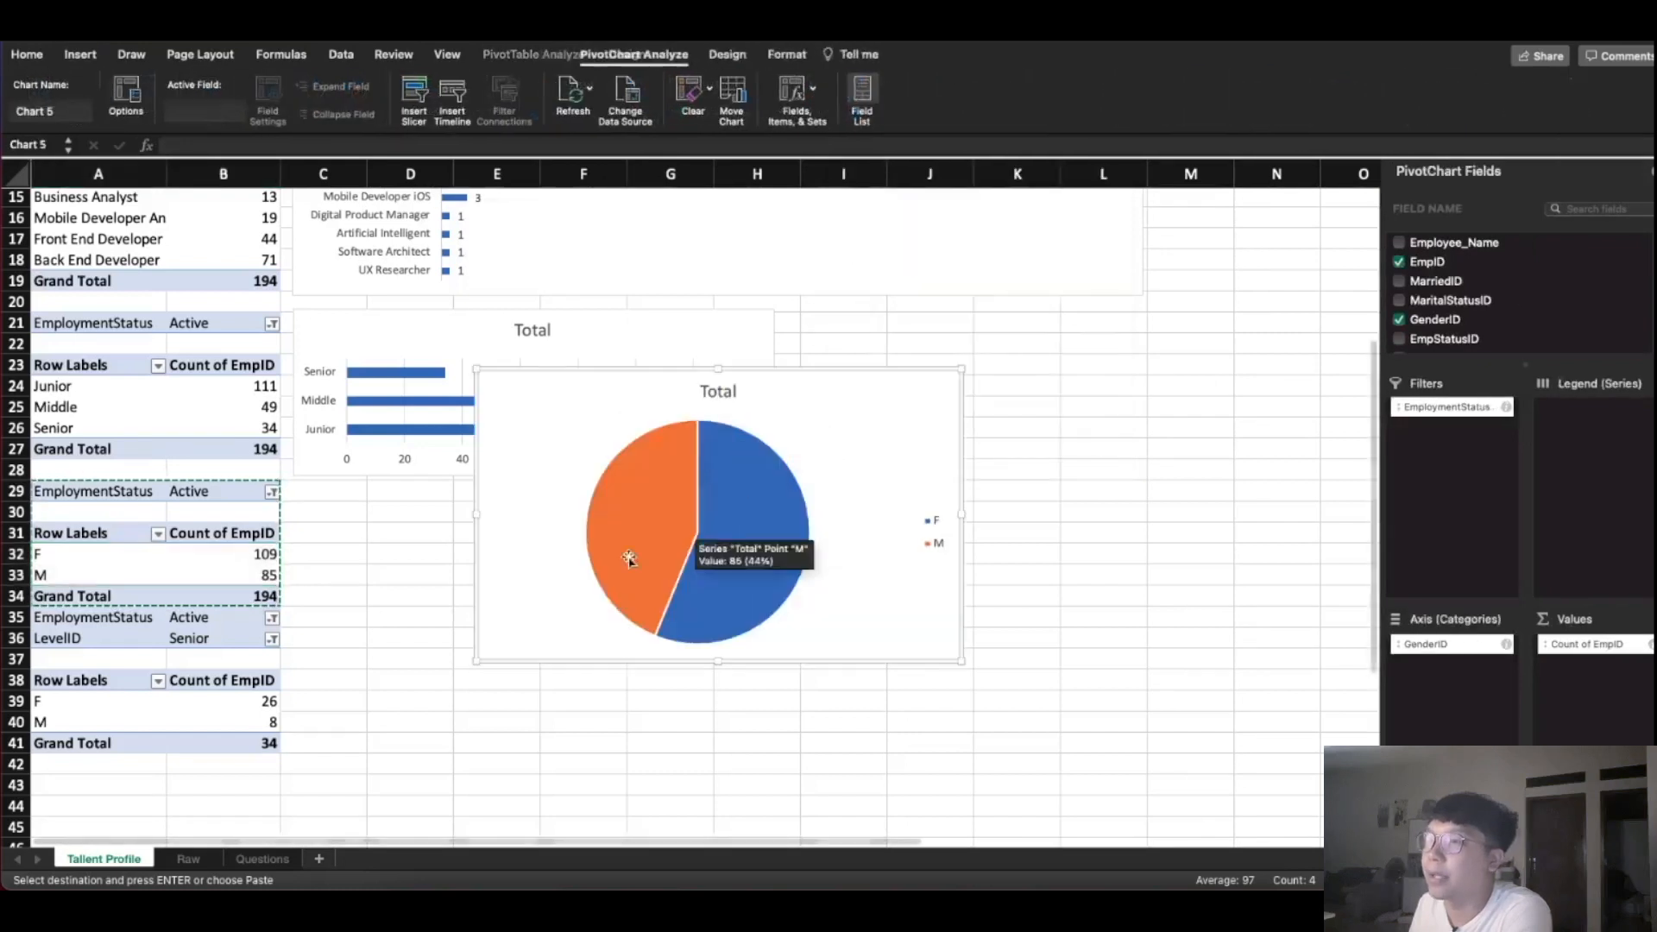
{"action": "left_click_drag", "start_coordinate": [961, 369], "coordinate": [529, 510]}
{"action": "left_click_drag", "start_coordinate": [584, 696], "coordinate": [613, 723]}
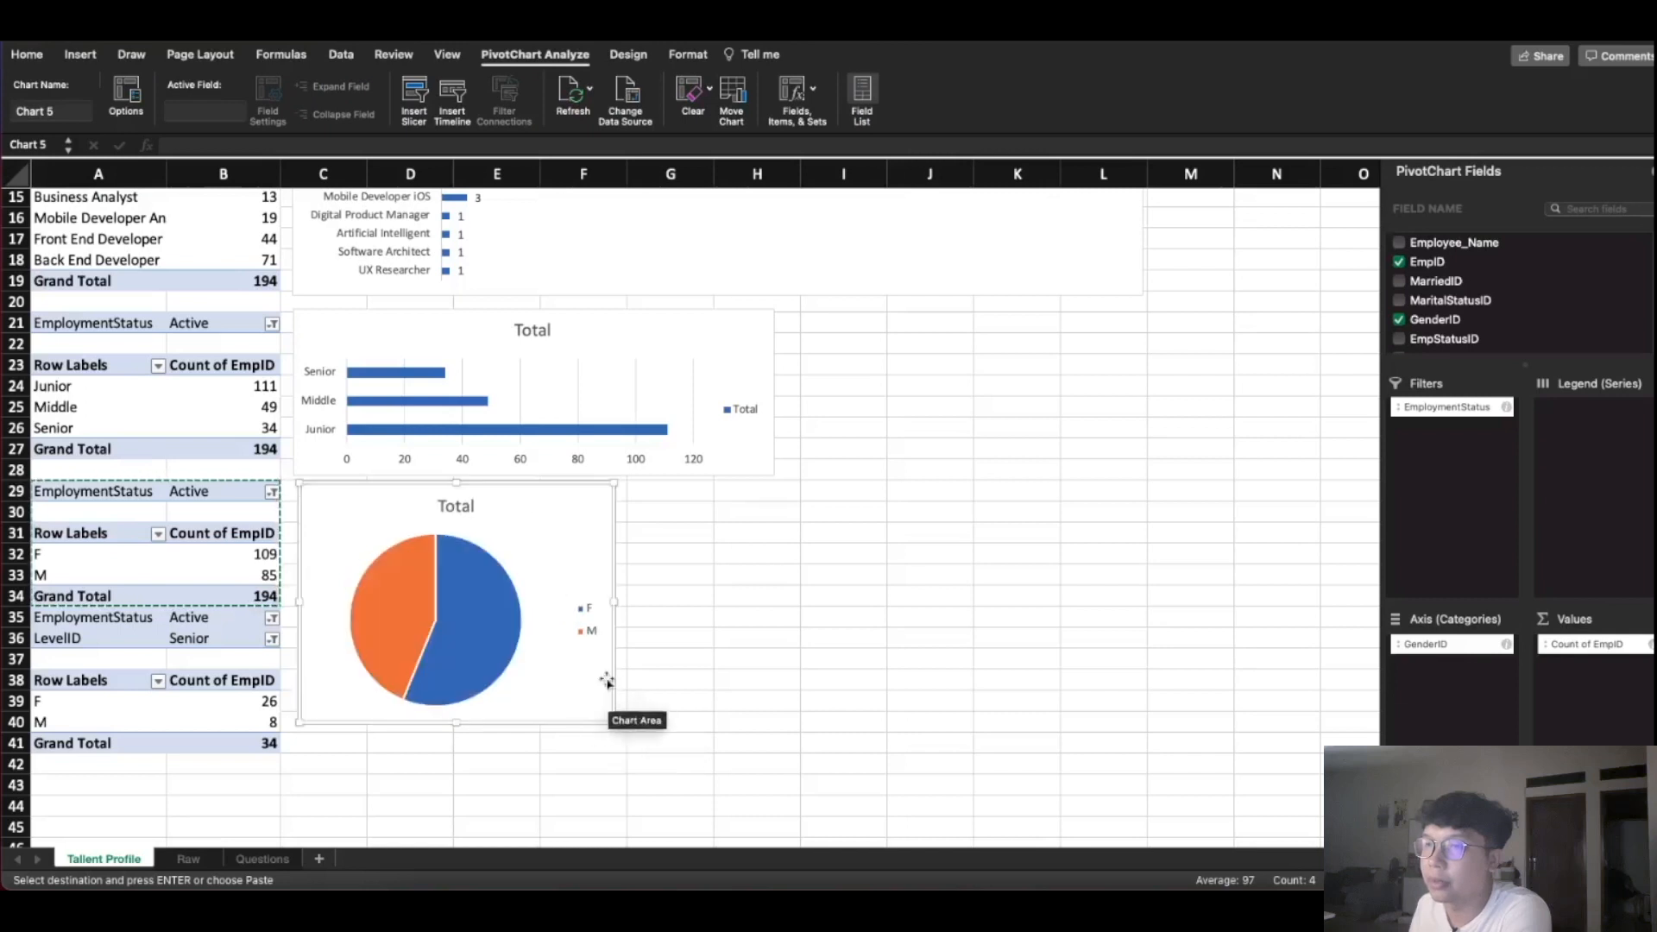
{"action": "left_click_drag", "start_coordinate": [584, 551], "coordinate": [590, 553]}
Insert a 2-D pie chart from the Senior-only gender pivot table, using A38:B40
{"action": "left_click_drag", "start_coordinate": [72, 679], "coordinate": [207, 719]}
{"action": "left_click", "coordinate": [54, 697]}
{"action": "left_click_drag", "start_coordinate": [52, 681], "coordinate": [214, 720]}
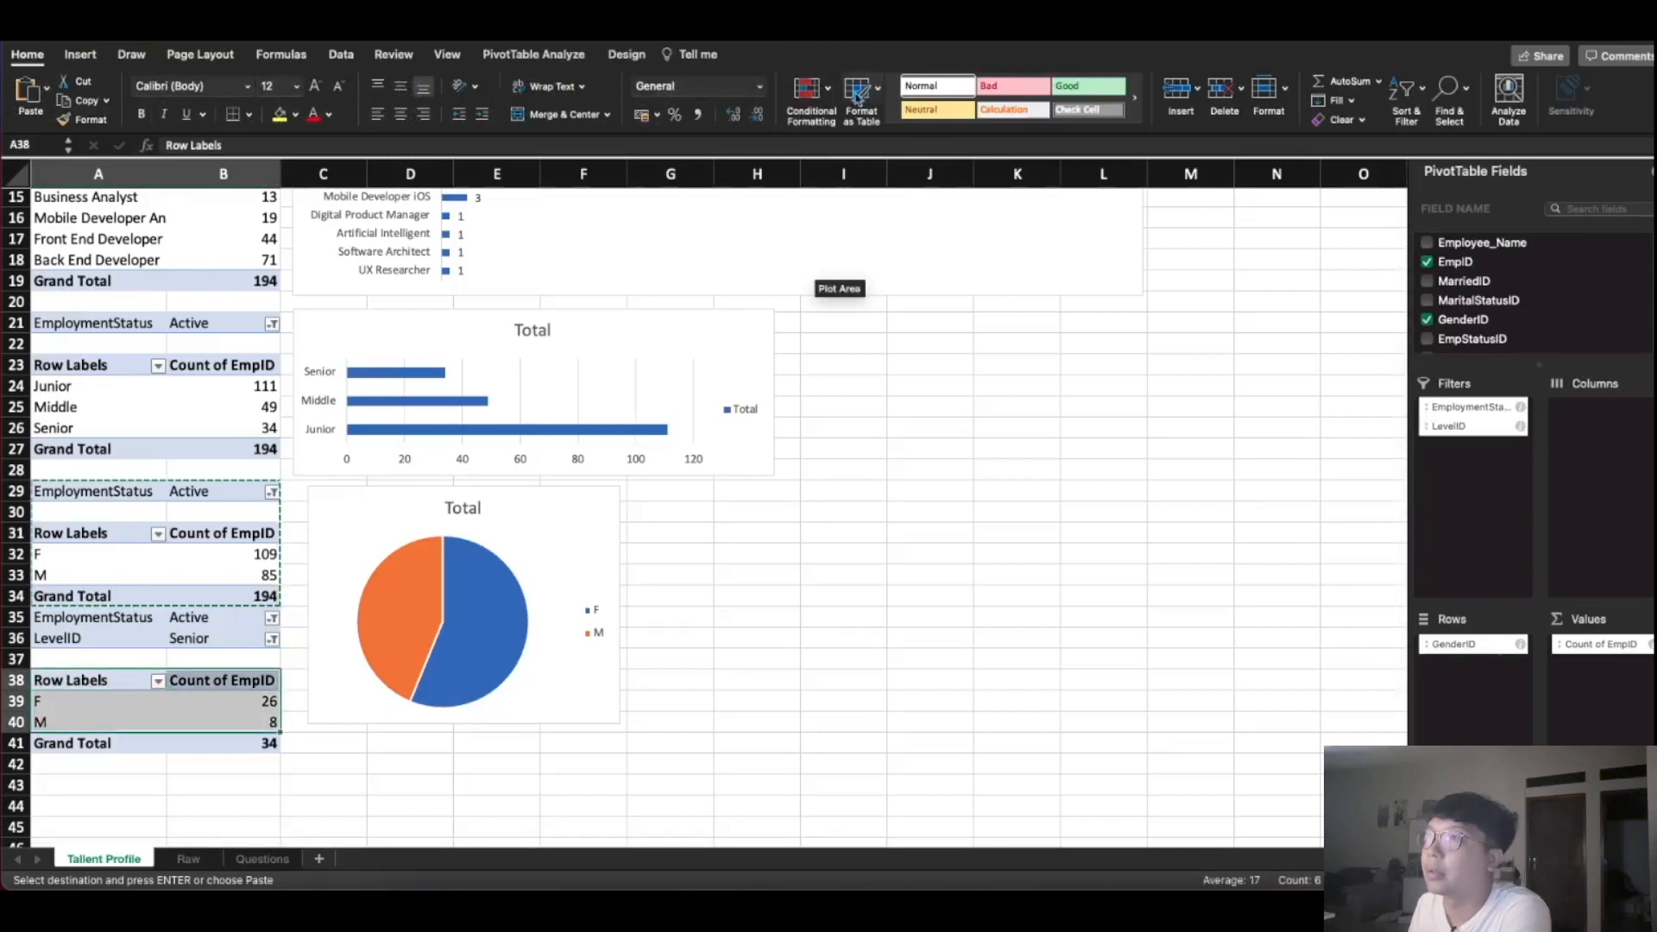
{"action": "left_click", "coordinate": [82, 56]}
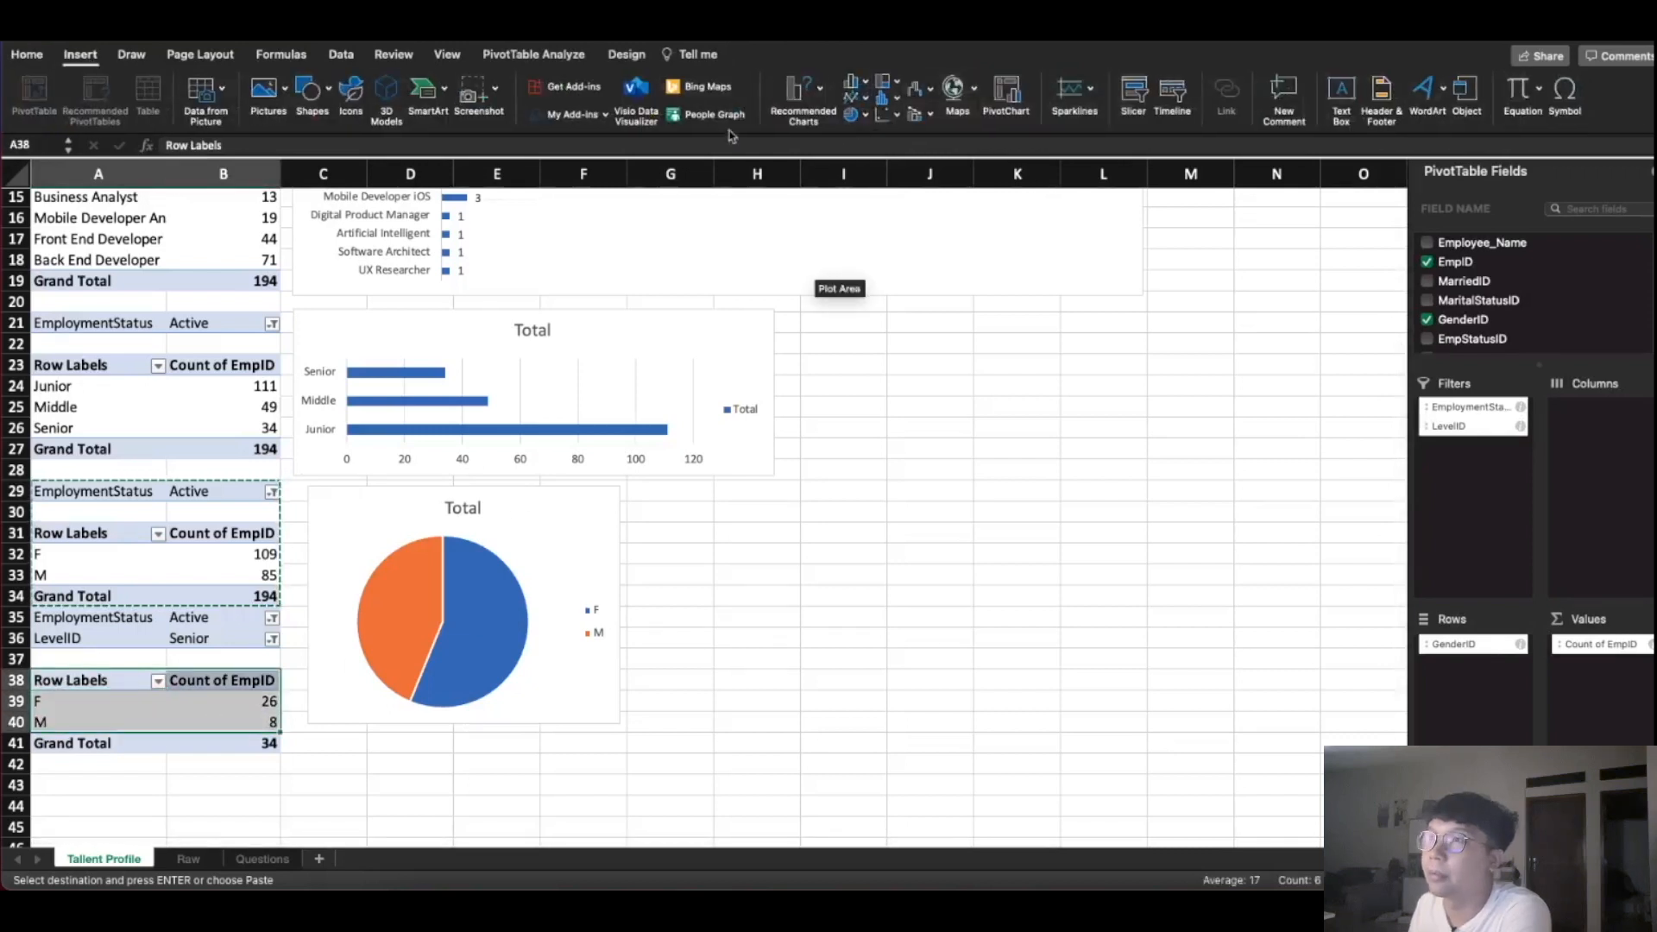
{"action": "left_click", "coordinate": [854, 113]}
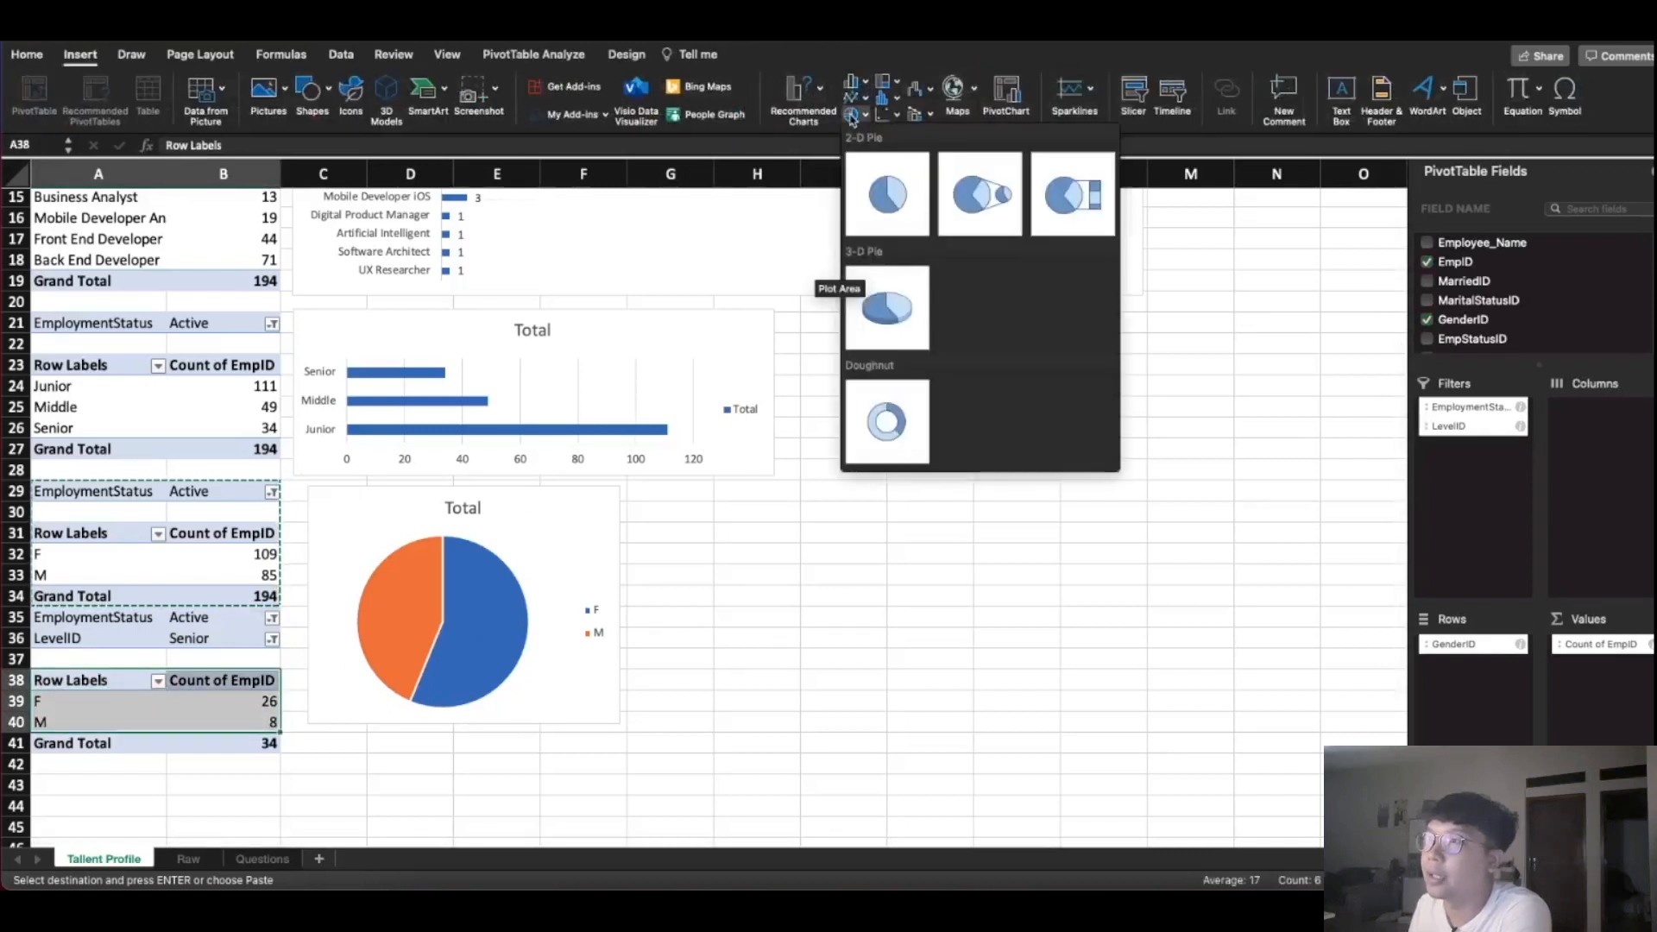
{"action": "left_click", "coordinate": [892, 215]}
Place the senior gender pie chart beside the all-employee pie and resize it to a similar height with aligned upper edges
{"action": "left_click_drag", "start_coordinate": [802, 407], "coordinate": [966, 523]}
{"action": "left_click_drag", "start_coordinate": [1126, 772], "coordinate": [979, 679]}
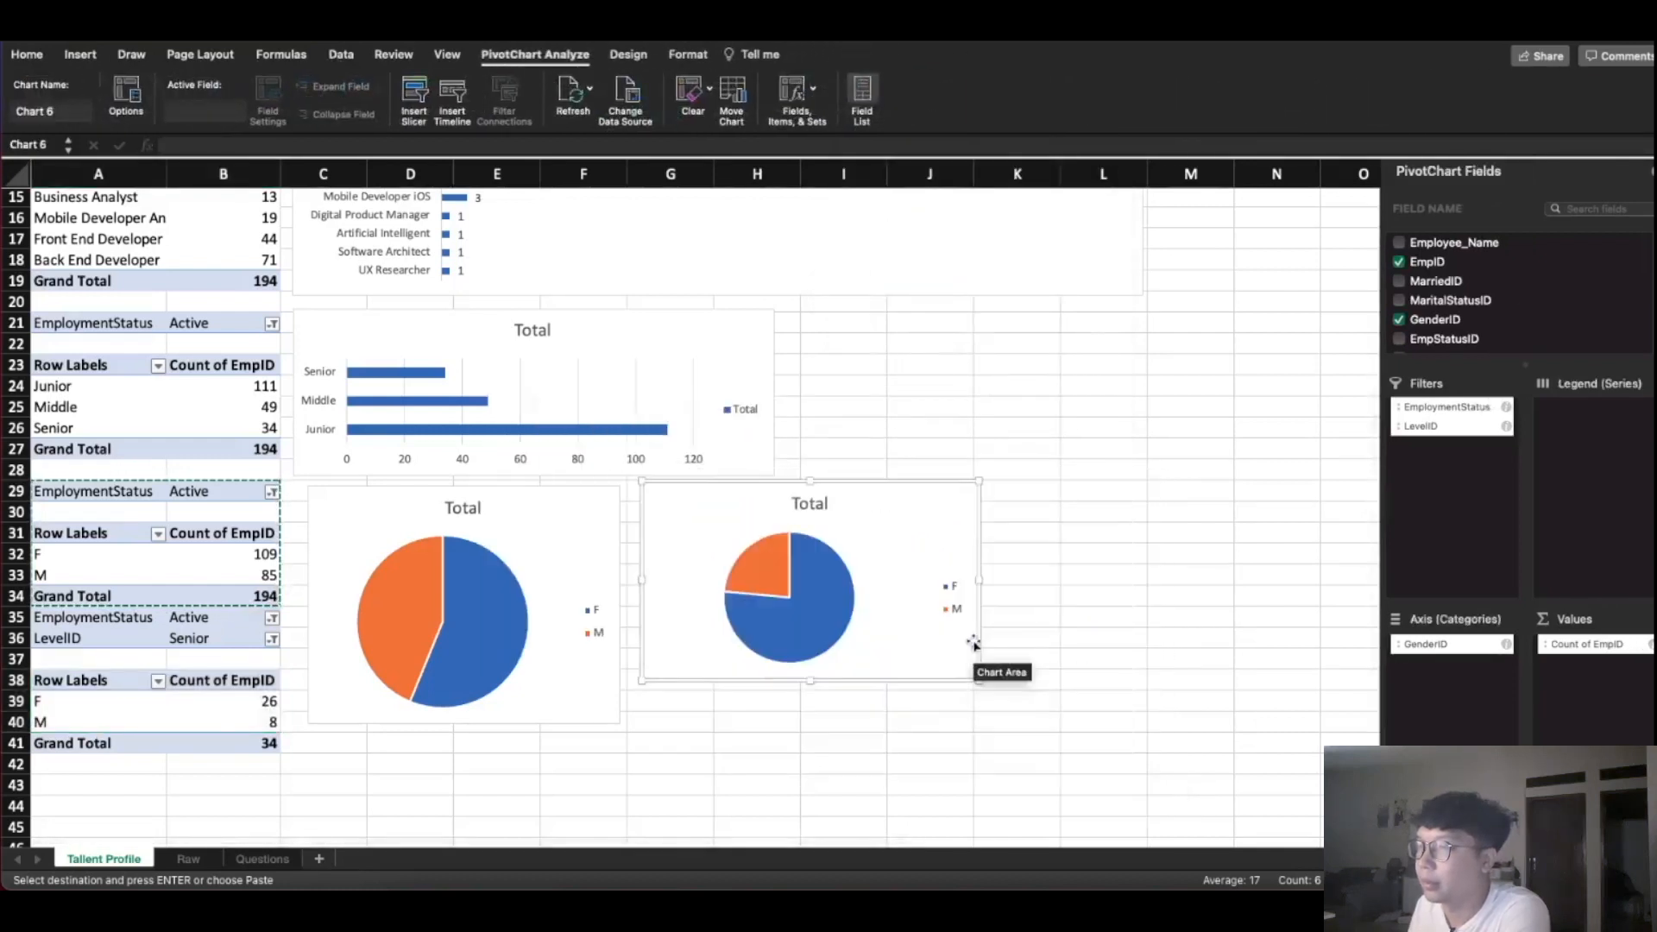
{"action": "left_click_drag", "start_coordinate": [921, 521], "coordinate": [918, 548]}
{"action": "left_click_drag", "start_coordinate": [975, 705], "coordinate": [1014, 745]}
{"action": "left_click_drag", "start_coordinate": [973, 592], "coordinate": [967, 565]}
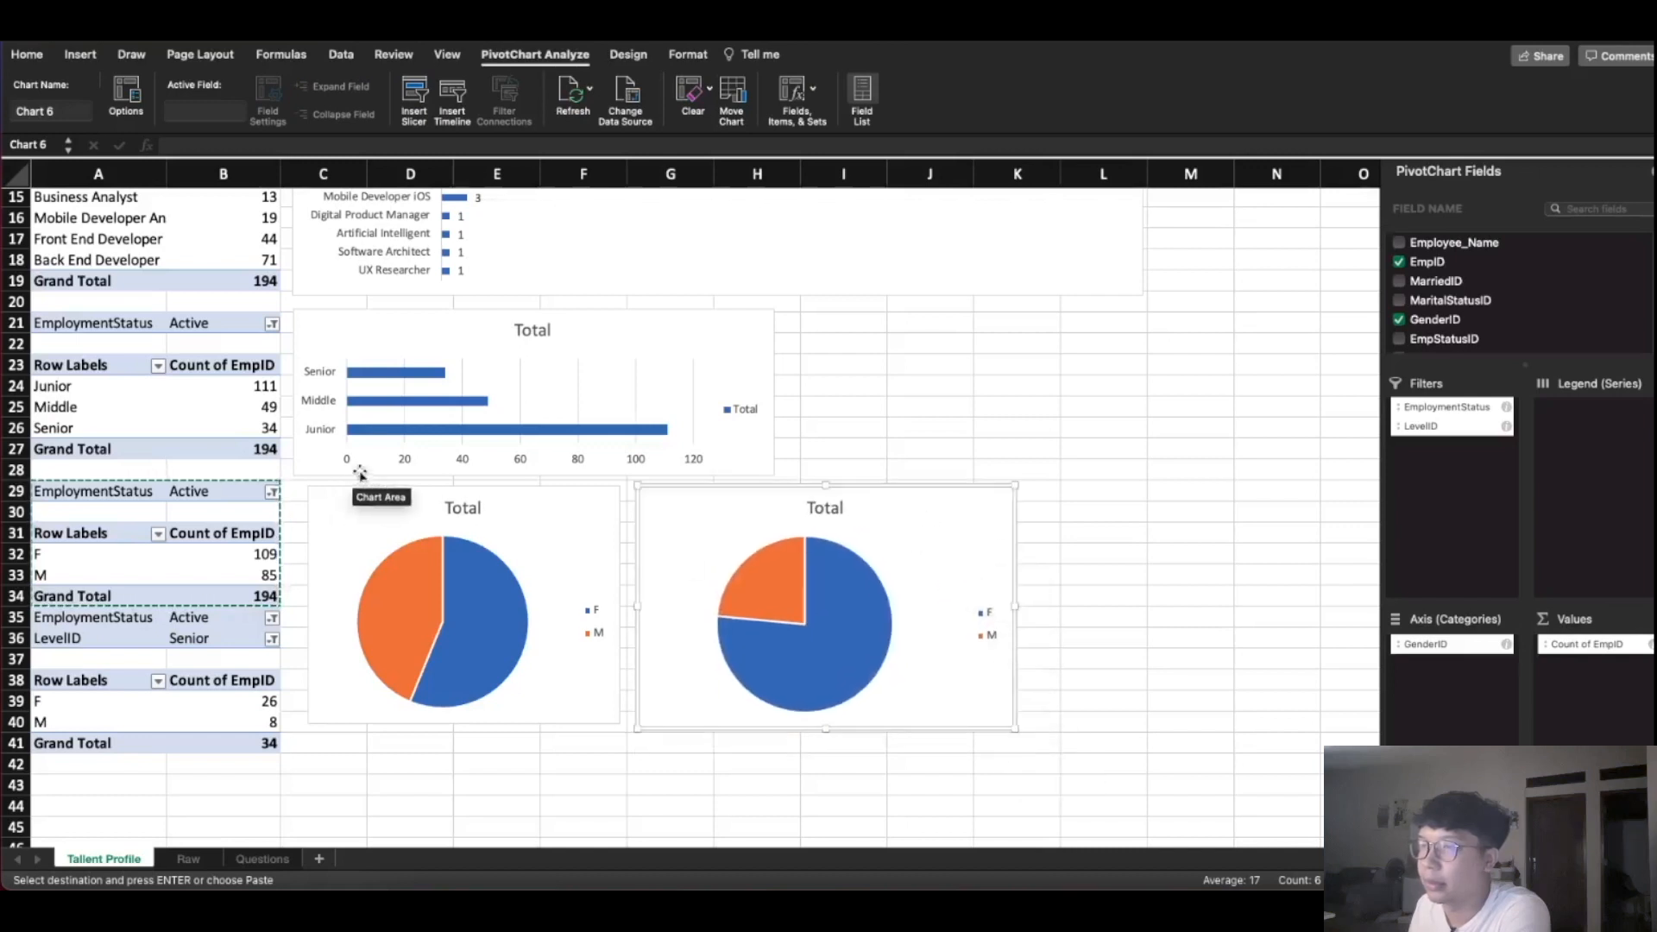
Replace the all-employee pie chart's title with "Distribution Gender of All Employee"
{"action": "left_click", "coordinate": [462, 511]}
{"action": "double_click", "coordinate": [464, 509]}
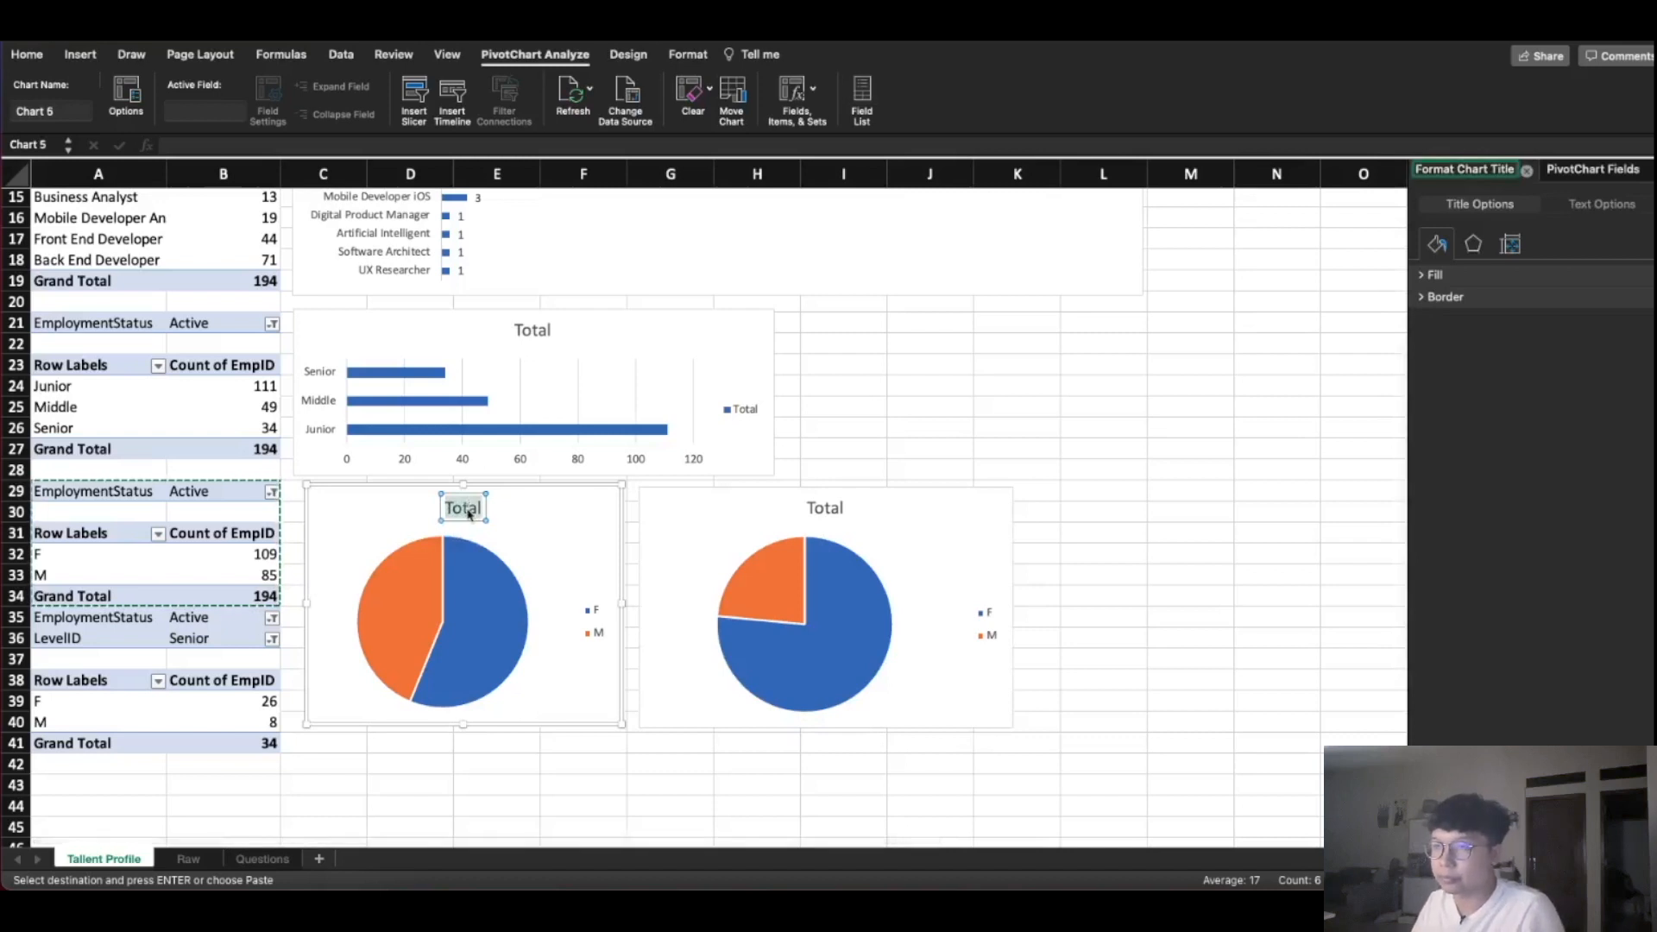
{"action": "left_click", "coordinate": [469, 514]}
{"action": "left_click", "coordinate": [467, 512]}
{"action": "double_click", "coordinate": [465, 512]}
{"action": "left_click", "coordinate": [477, 510]}
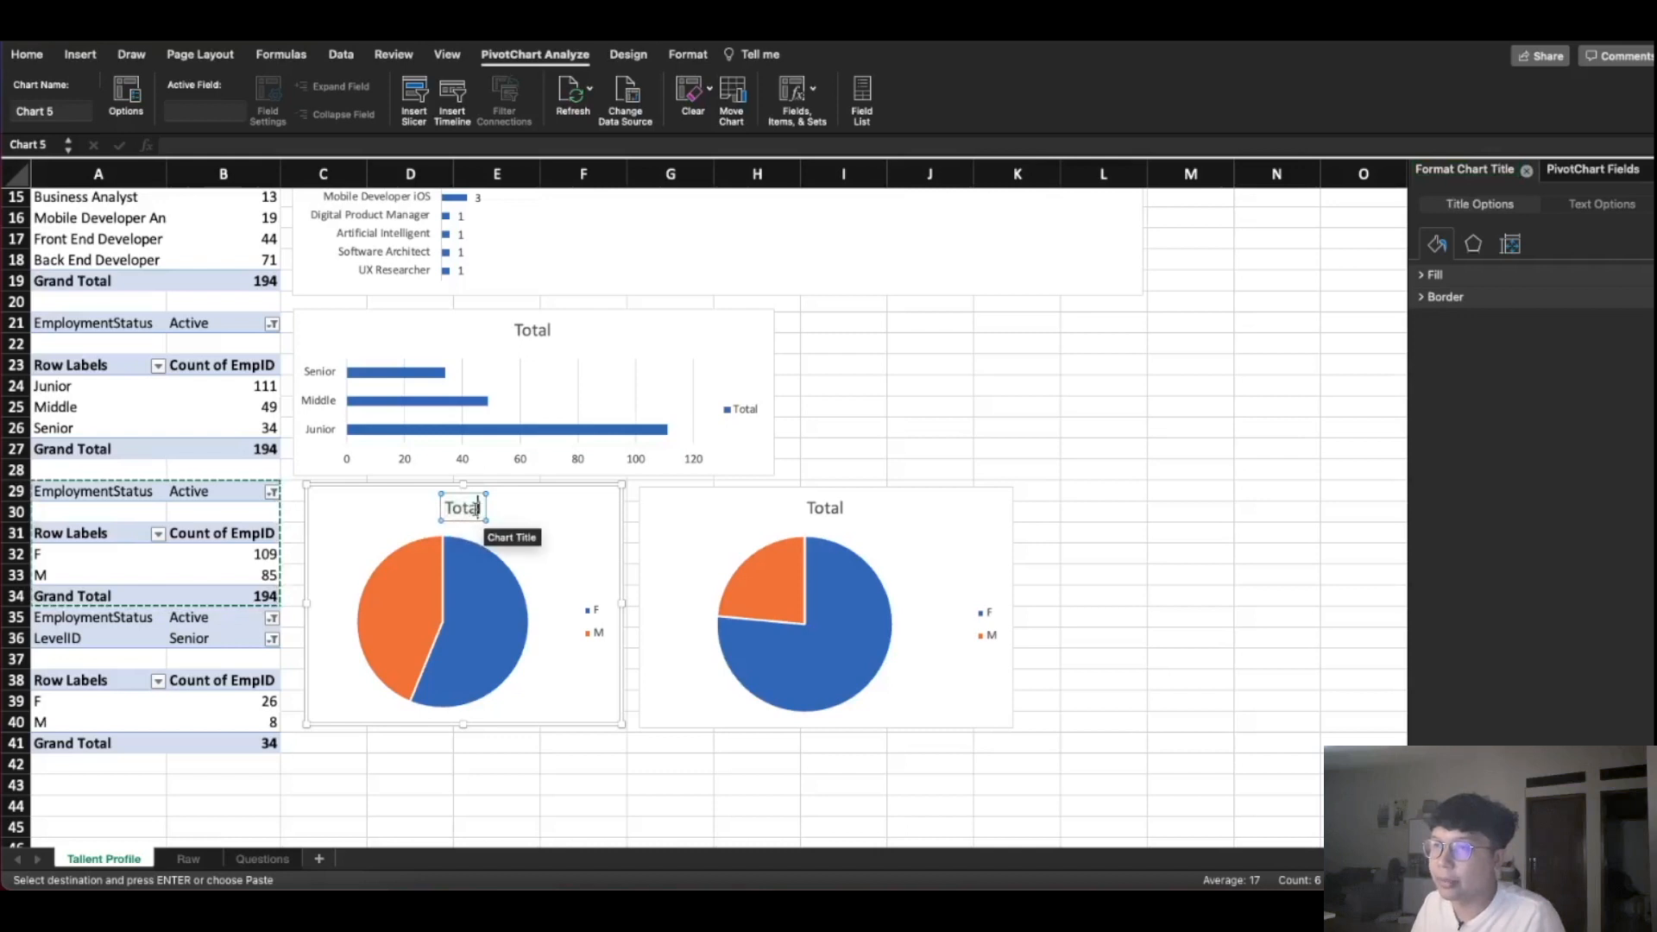
{"action": "key", "text": "BackSpace"}
{"action": "key", "text": "BackSpace"}
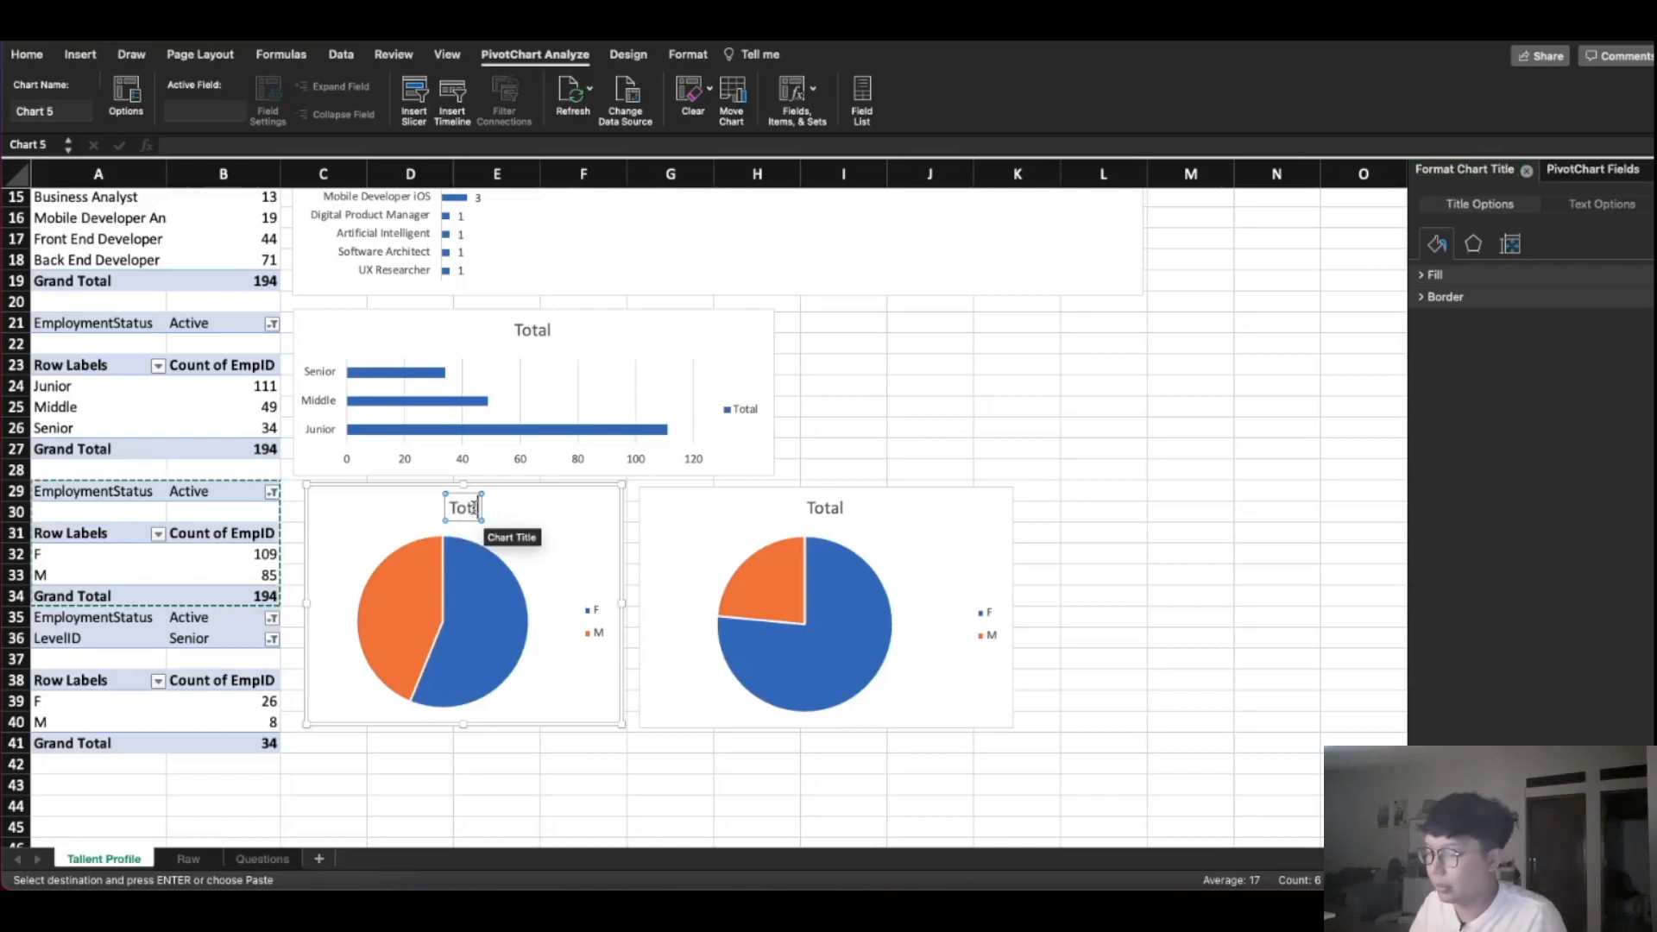
{"action": "key", "text": "BackSpace"}
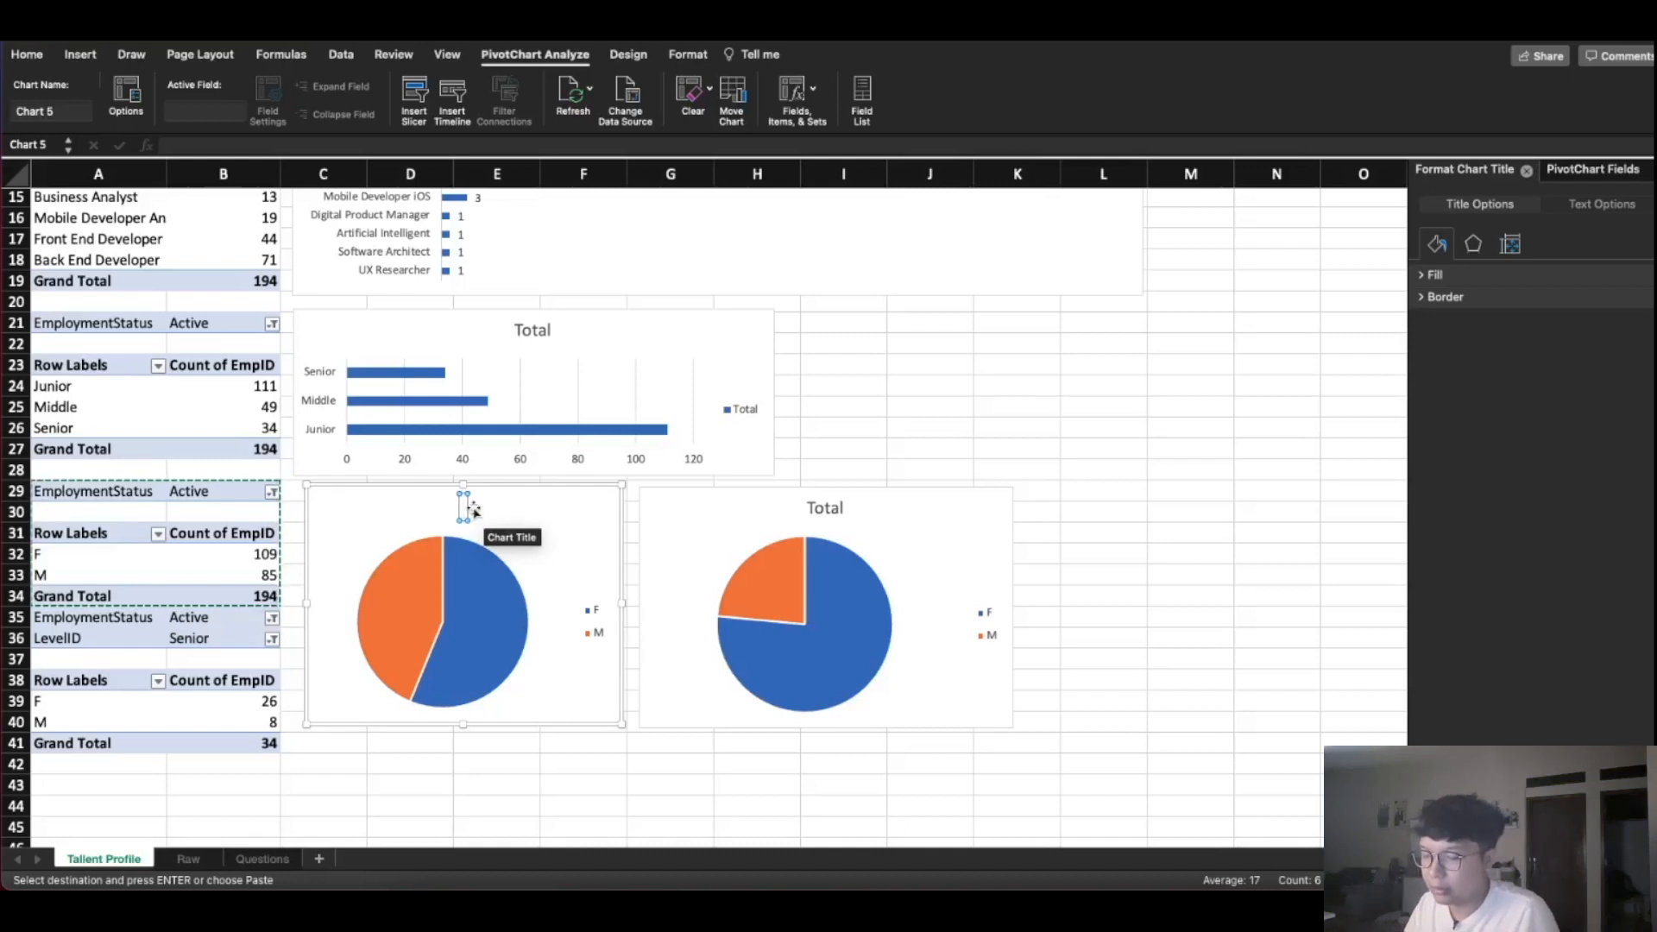
{"action": "type", "text": "Distribut"}
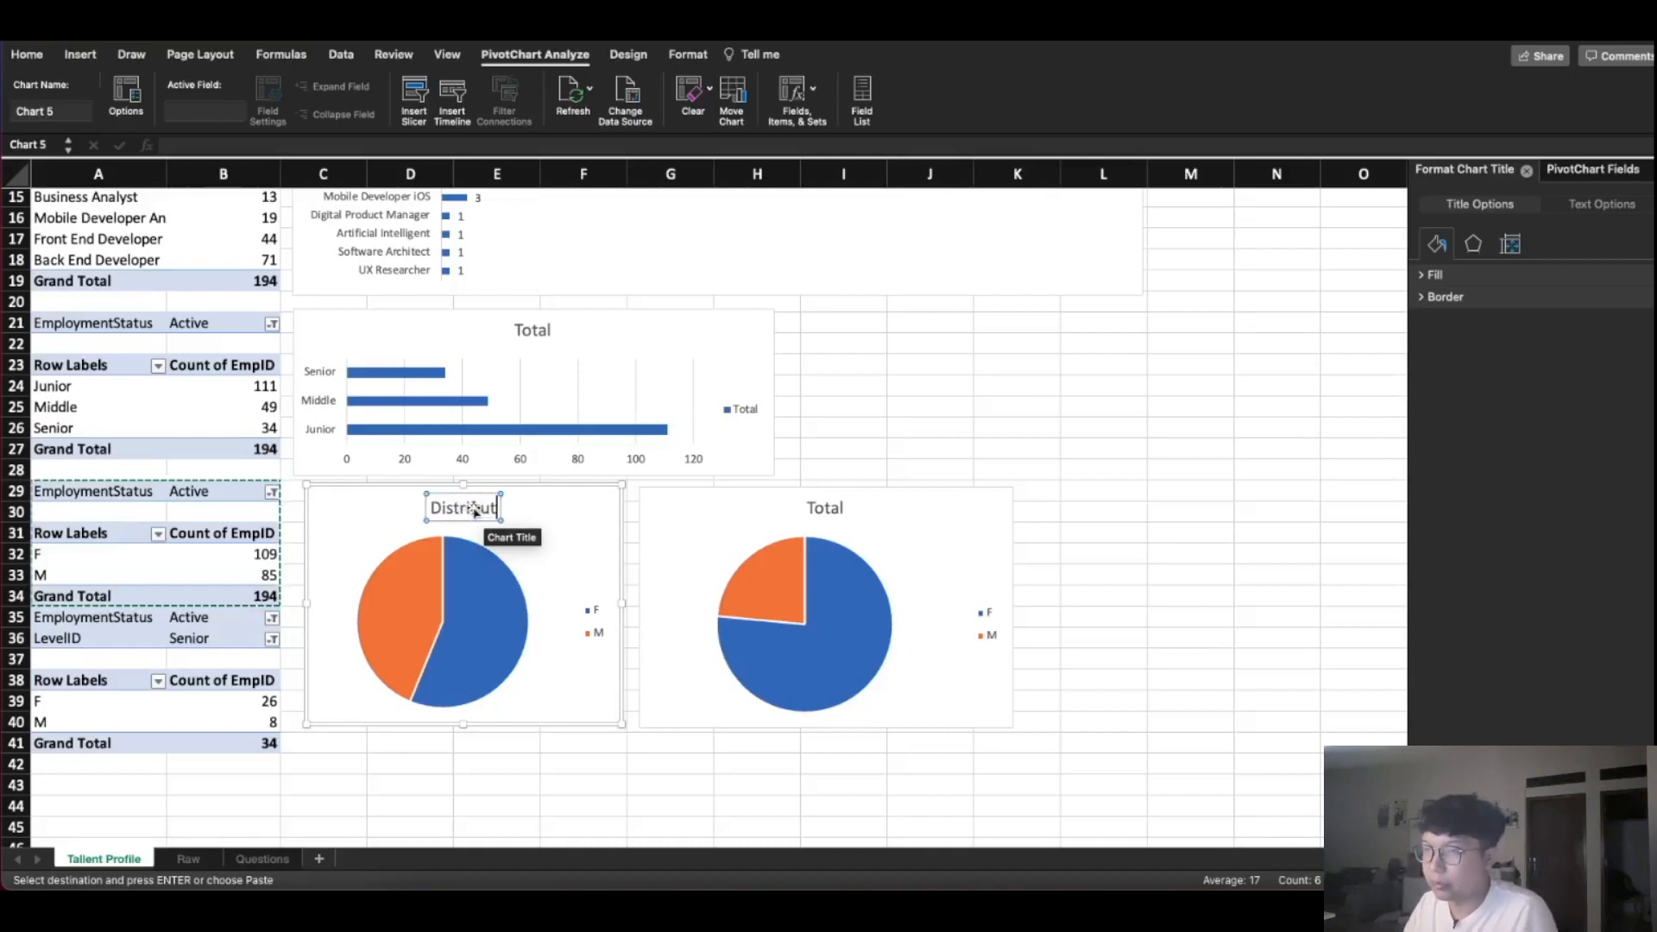
{"action": "type", "text": "ion Gender of All EM"}
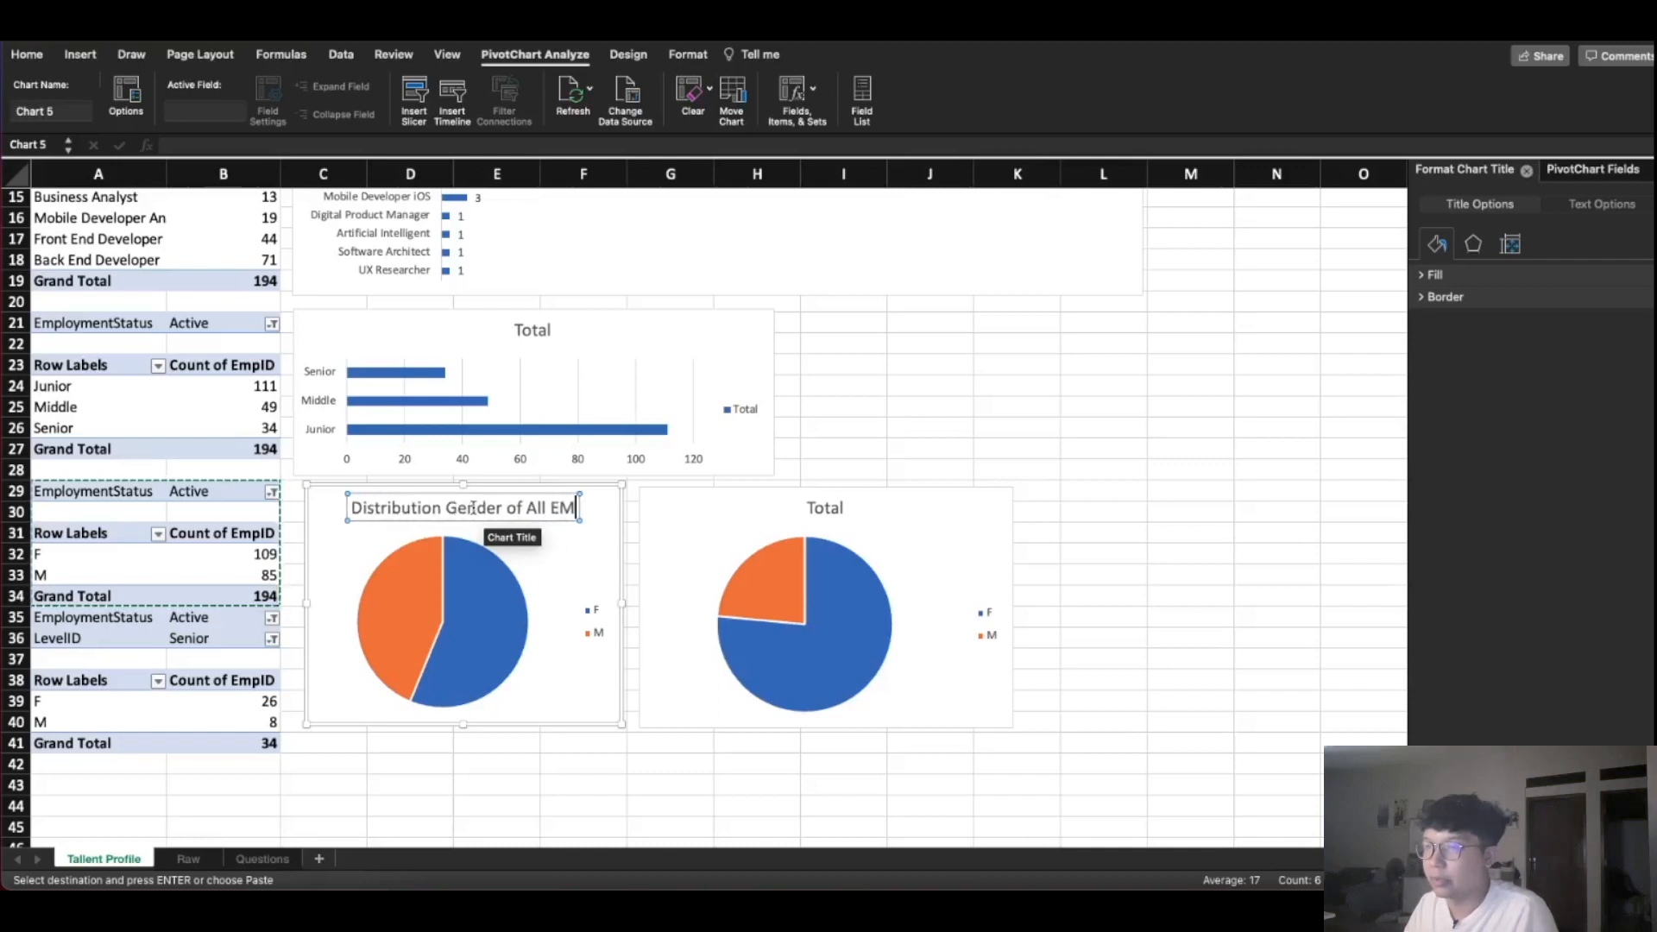
{"action": "key", "text": "BackSpace"}
{"action": "type", "text": "mployee"}
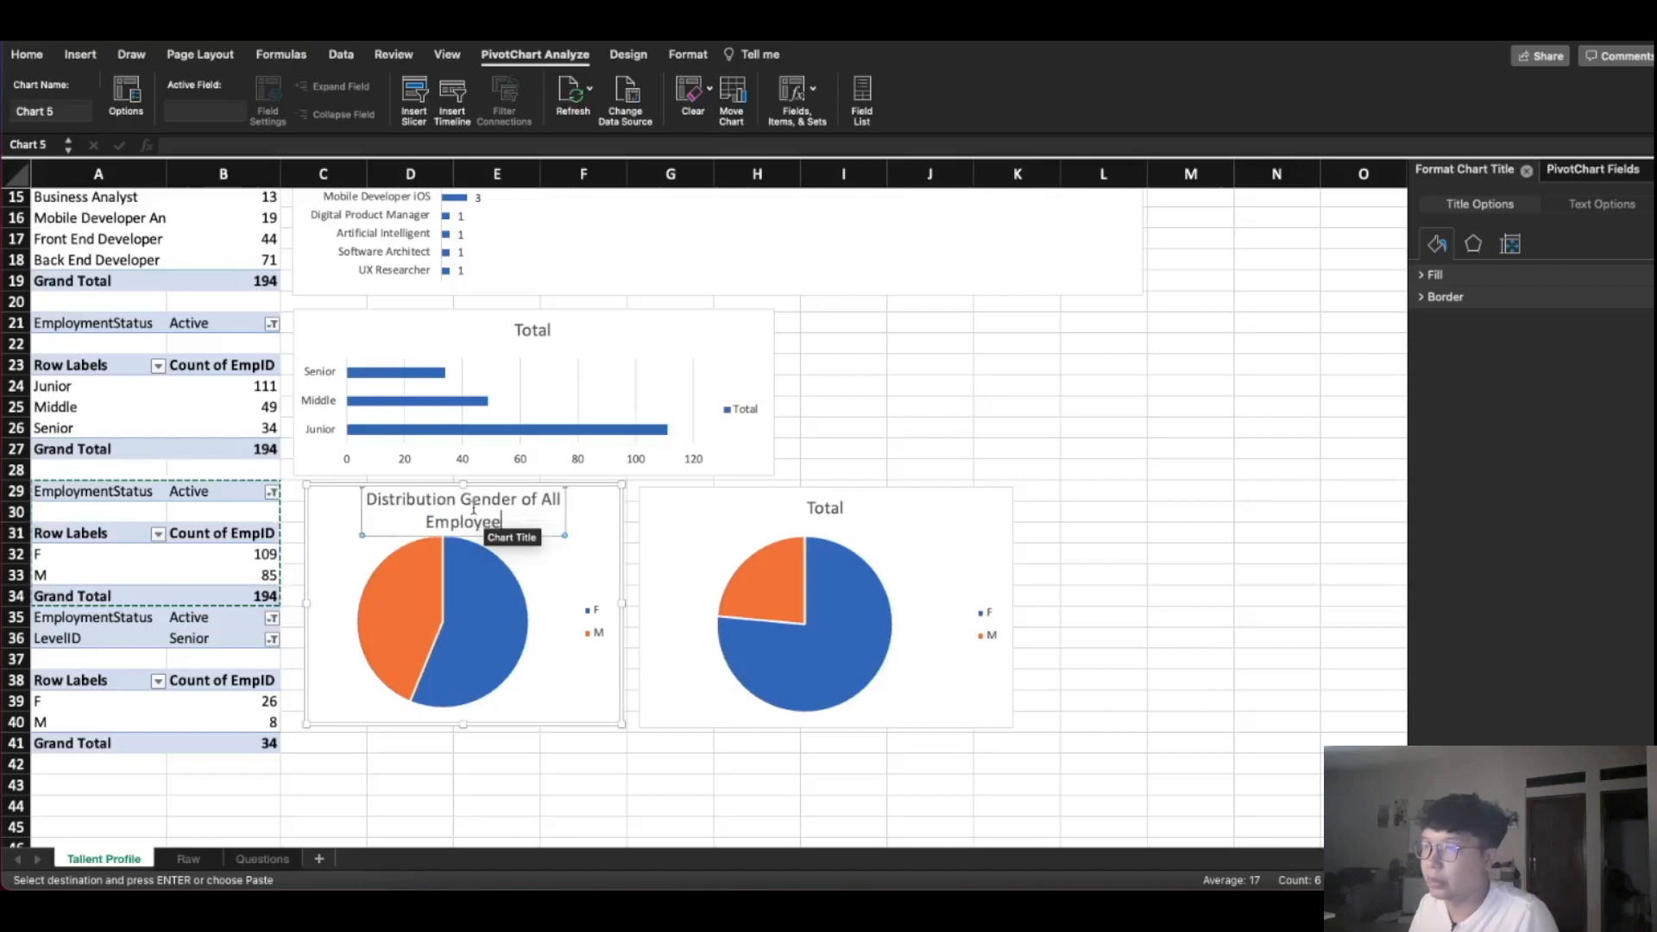
Reword the all-employee pie chart's title to "Gender Distribution of All Employee"
{"action": "left_click", "coordinate": [815, 507]}
{"action": "left_click", "coordinate": [505, 499]}
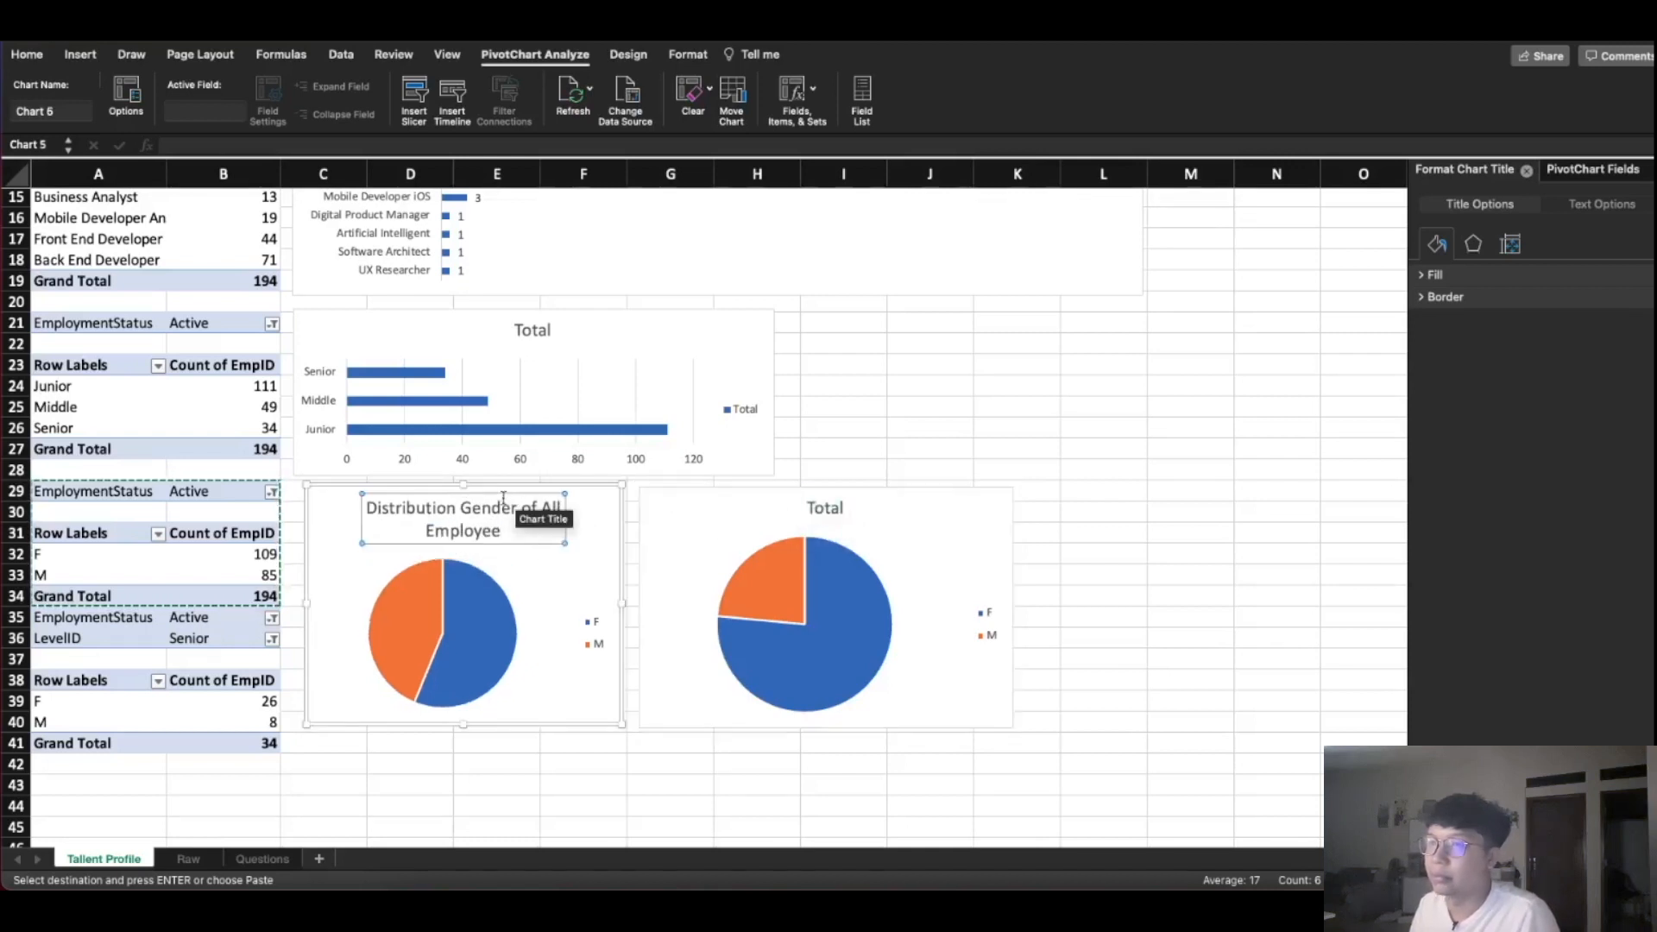
{"action": "left_click_drag", "start_coordinate": [520, 509], "coordinate": [344, 514]}
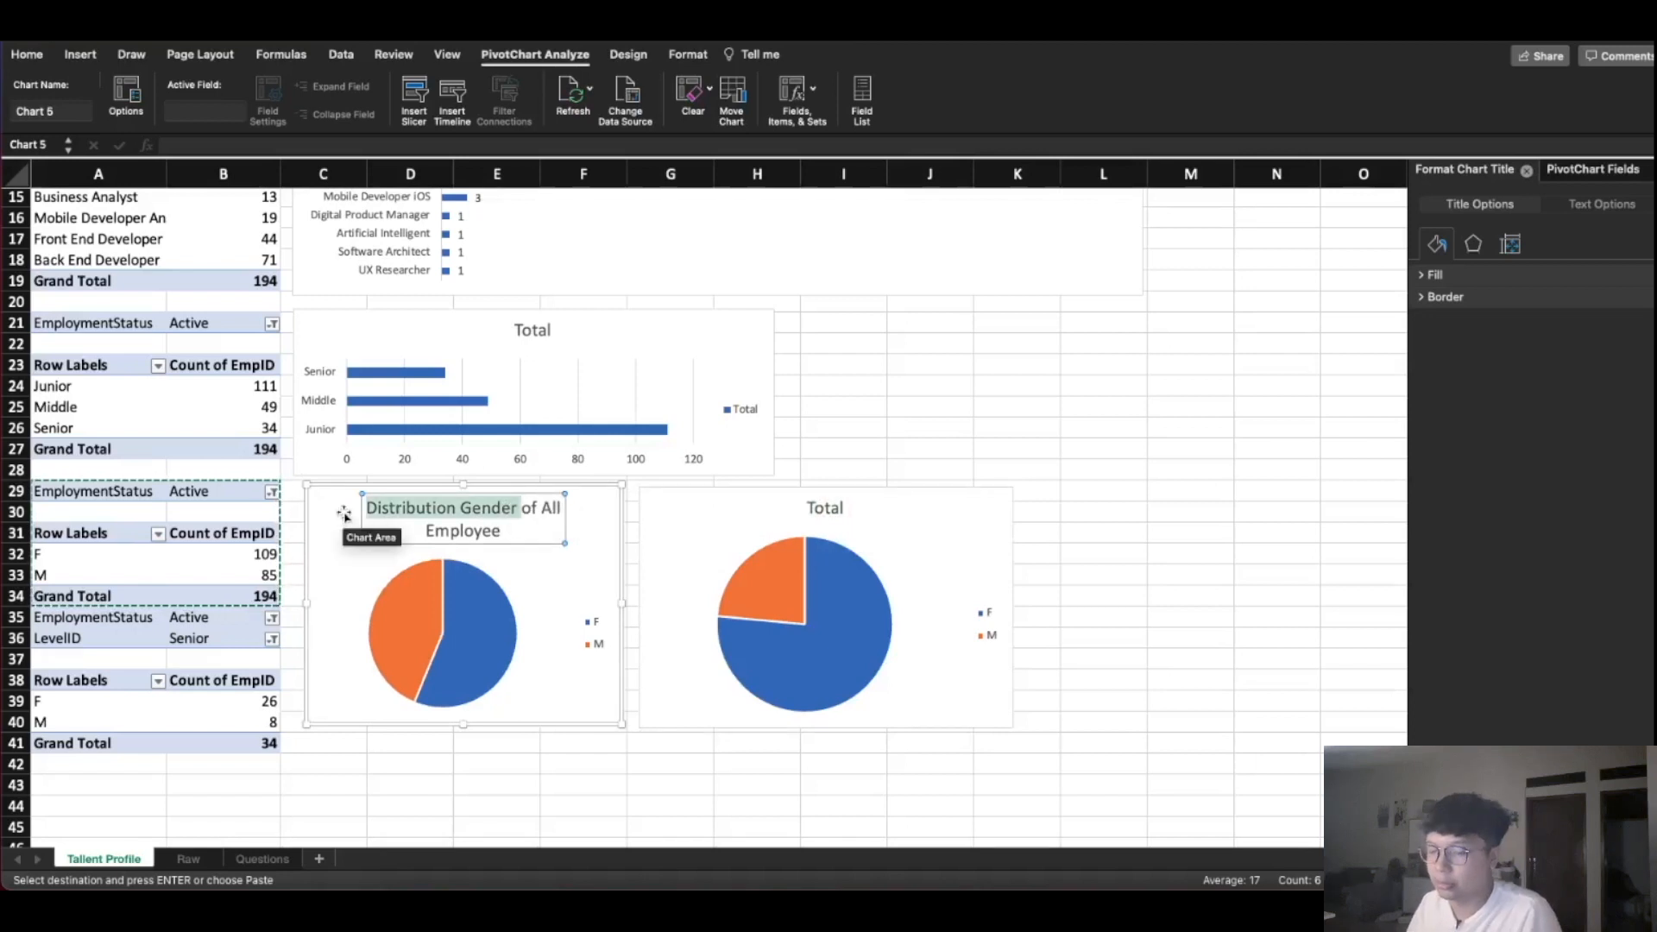
{"action": "type", "text": "Gender Distribution"}
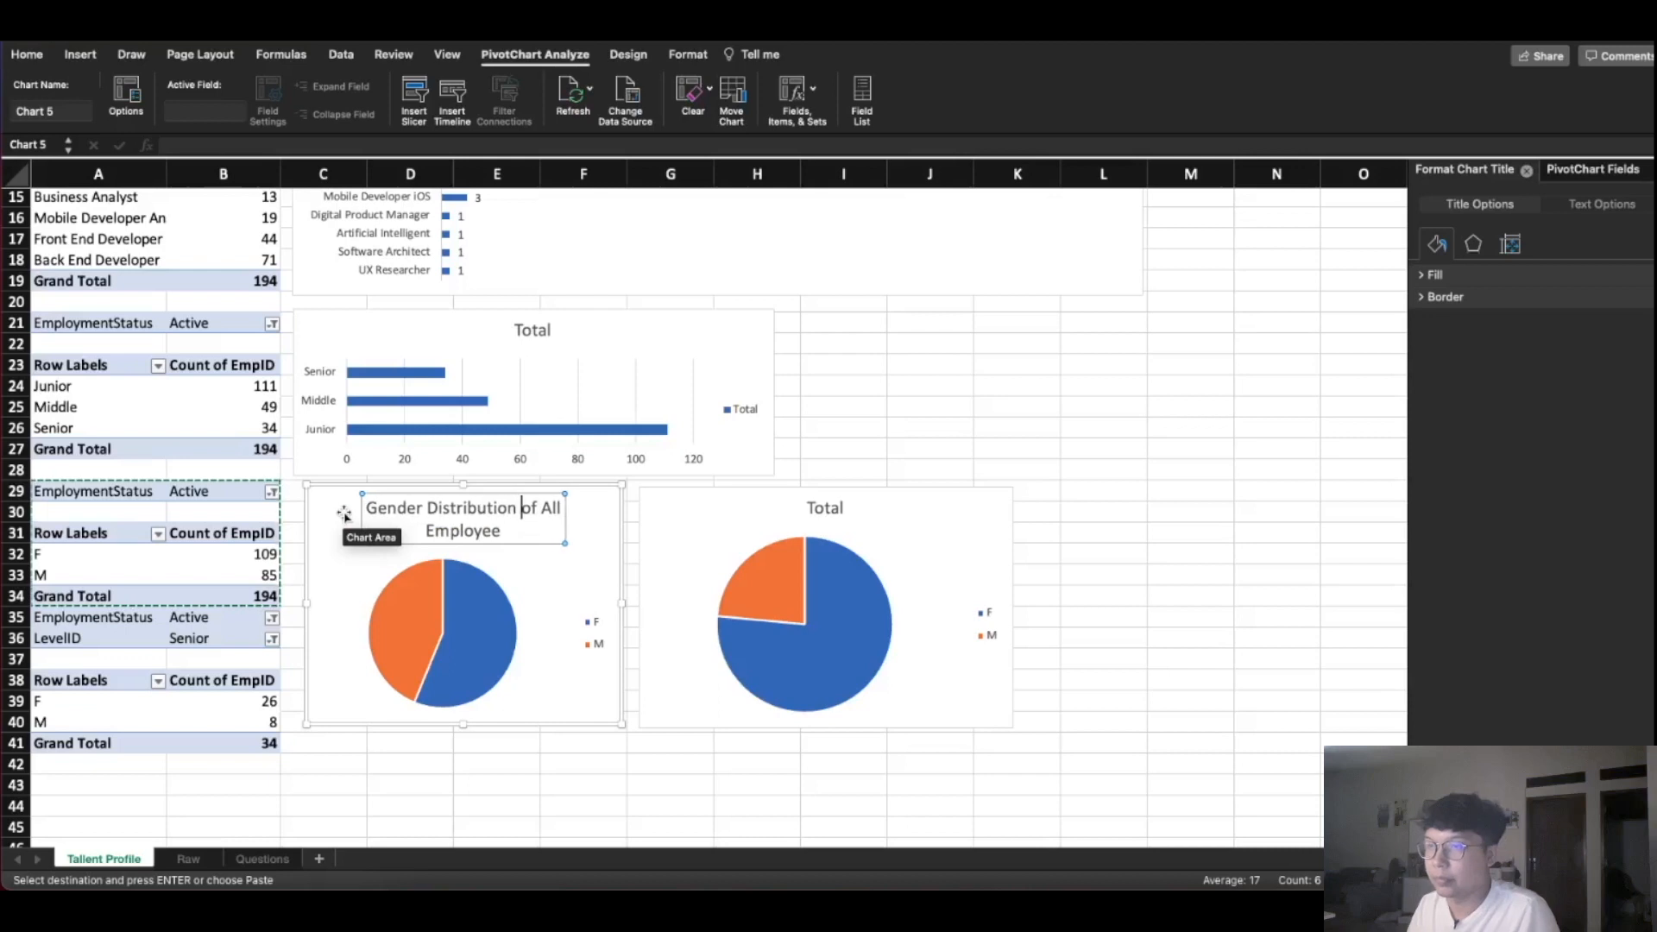
Replace the senior pie chart's title with "Gender Distribution of Senior Employee"
{"action": "left_click", "coordinate": [824, 511]}
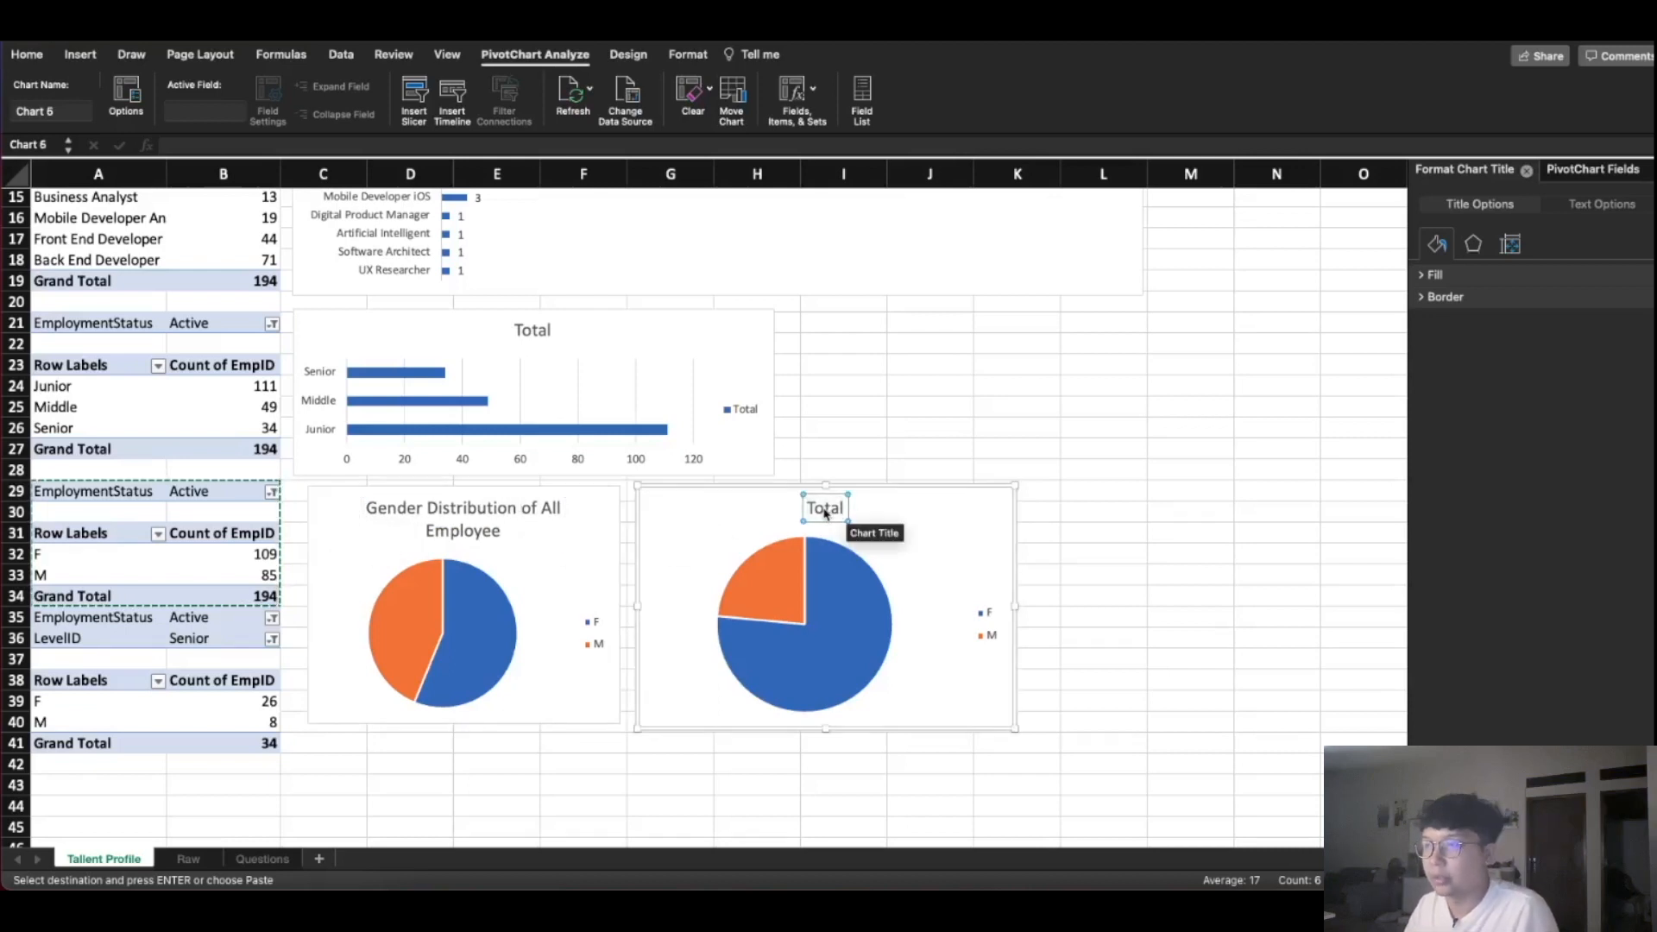
{"action": "left_click", "coordinate": [824, 509]}
{"action": "key", "text": "BackSpace"}
{"action": "key", "text": "BackSpace"}
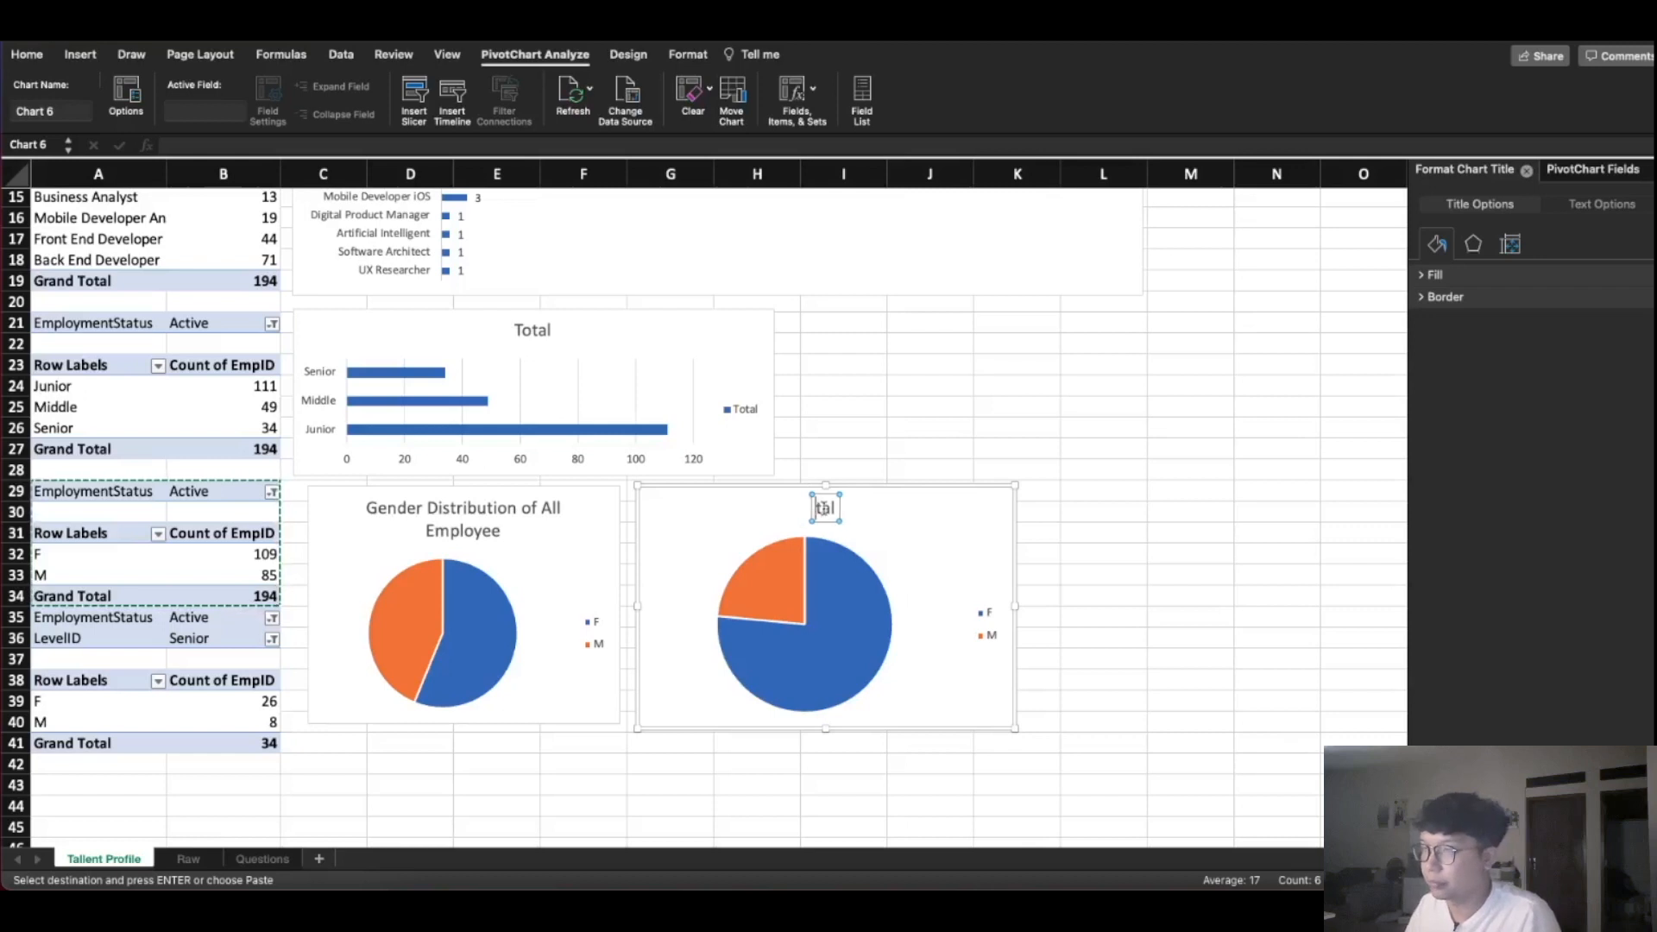
{"action": "key", "text": "BackSpace"}
{"action": "key", "text": "BackSpace"}
{"action": "key", "text": "BackSpace"}
{"action": "type", "text": "Gender Distribution of"}
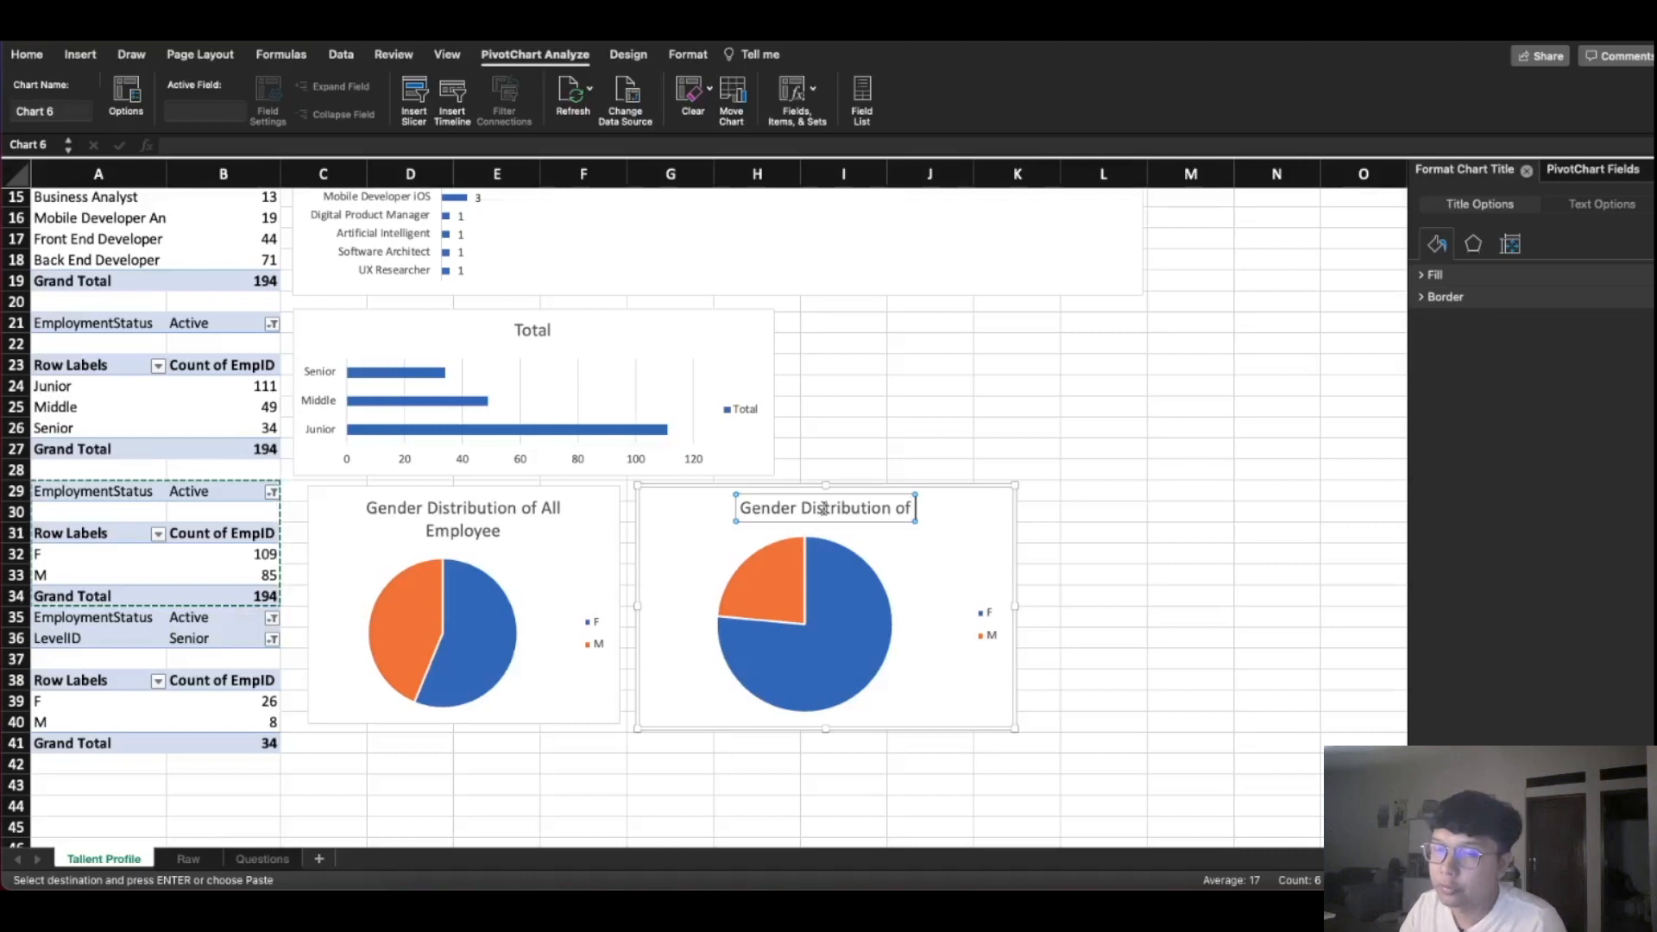
{"action": "type", "text": "Se"}
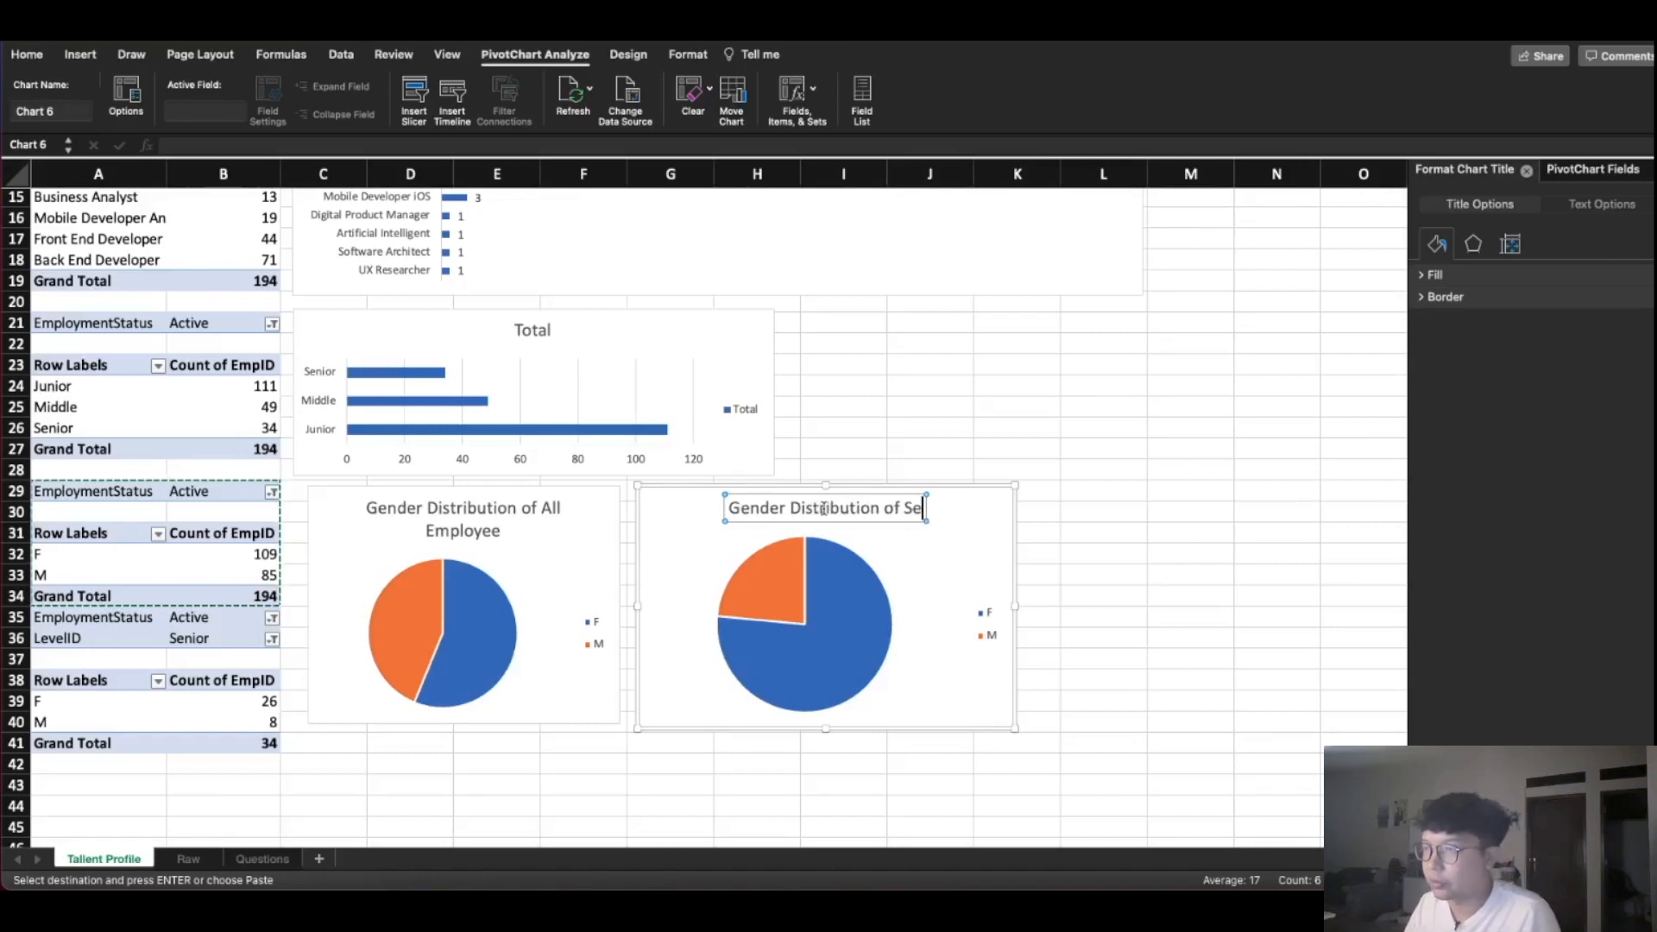
{"action": "type", "text": "nior Employee"}
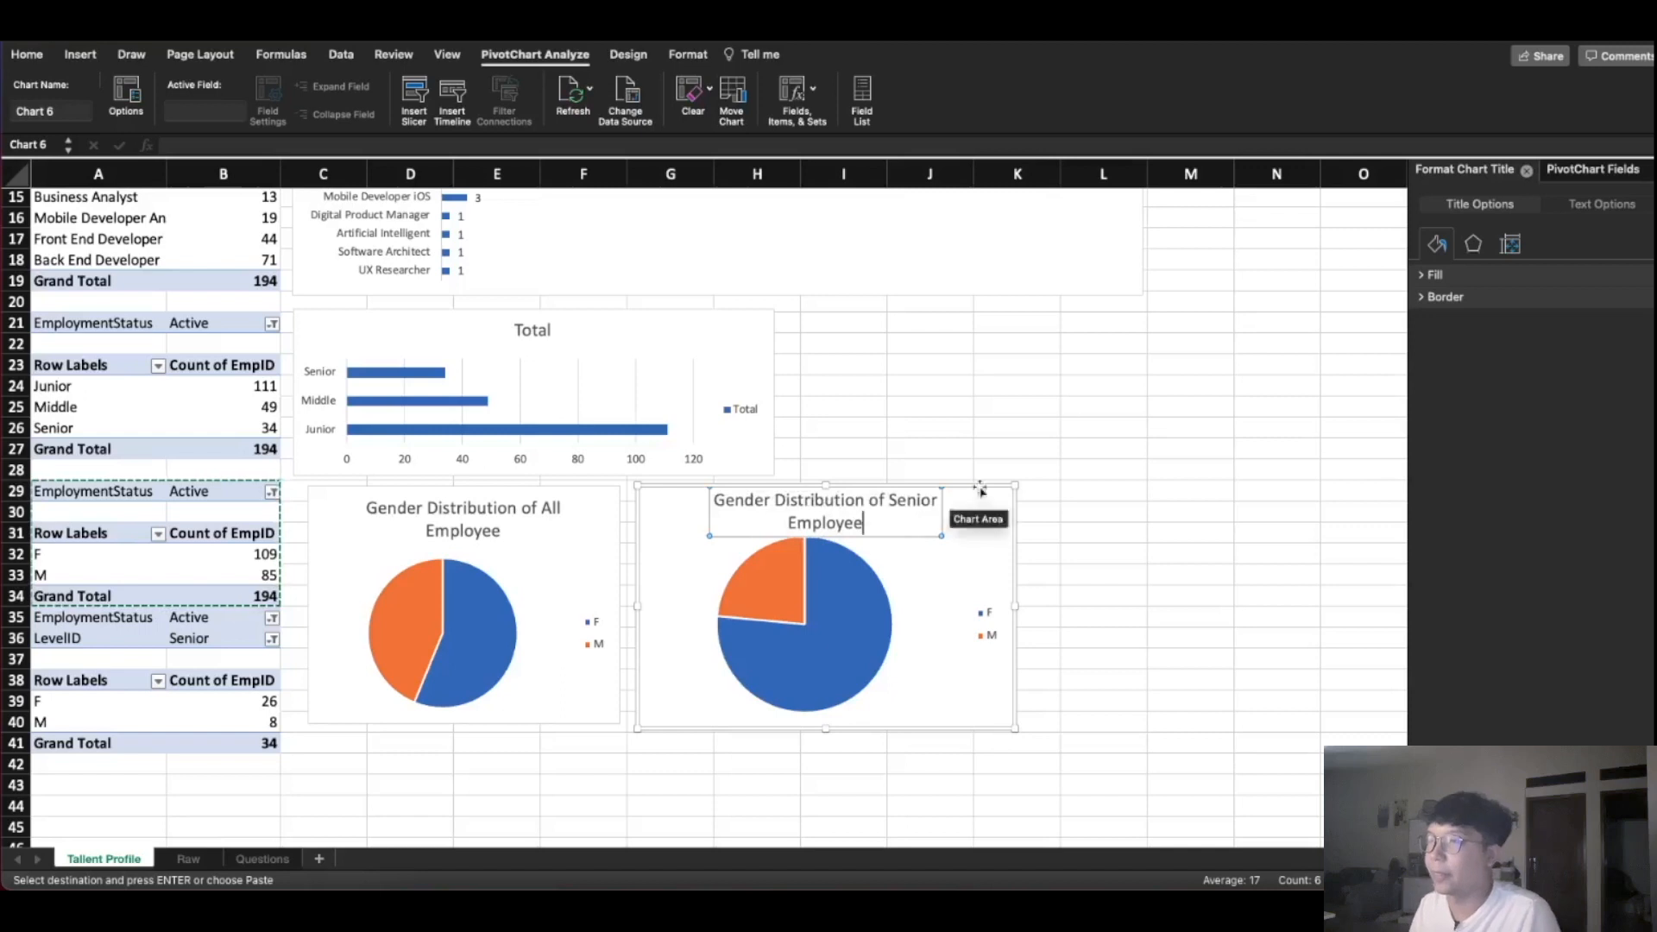
{"action": "left_click", "coordinate": [1096, 406]}
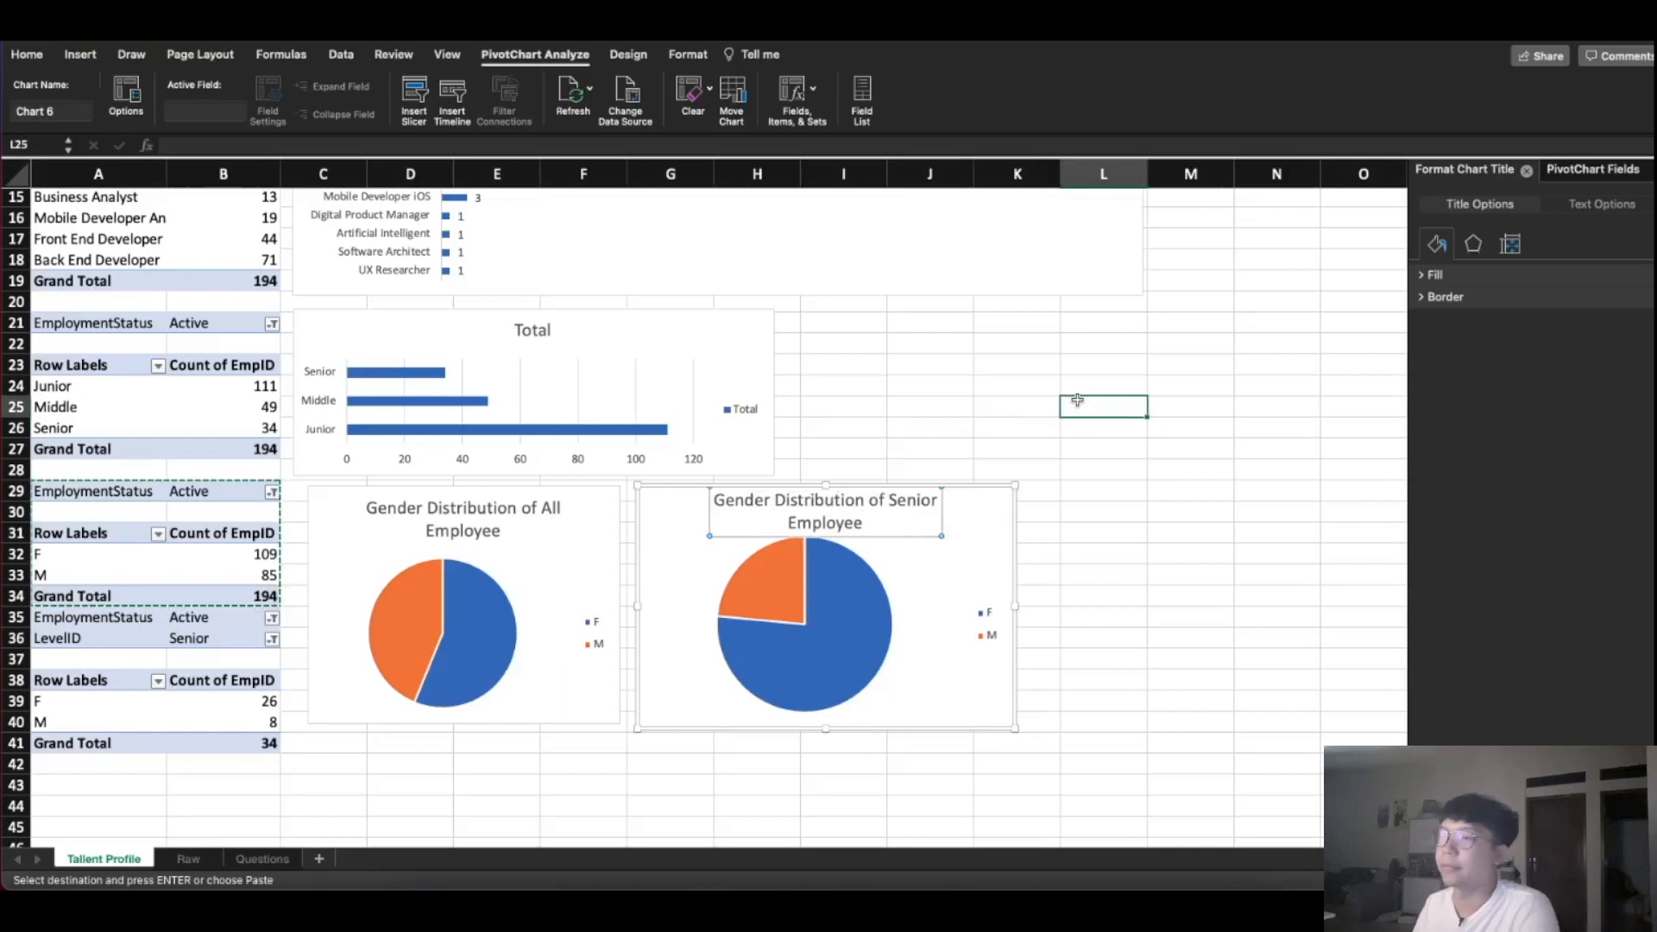
{"action": "left_click", "coordinate": [835, 404]}
{"action": "left_click", "coordinate": [1046, 658]}
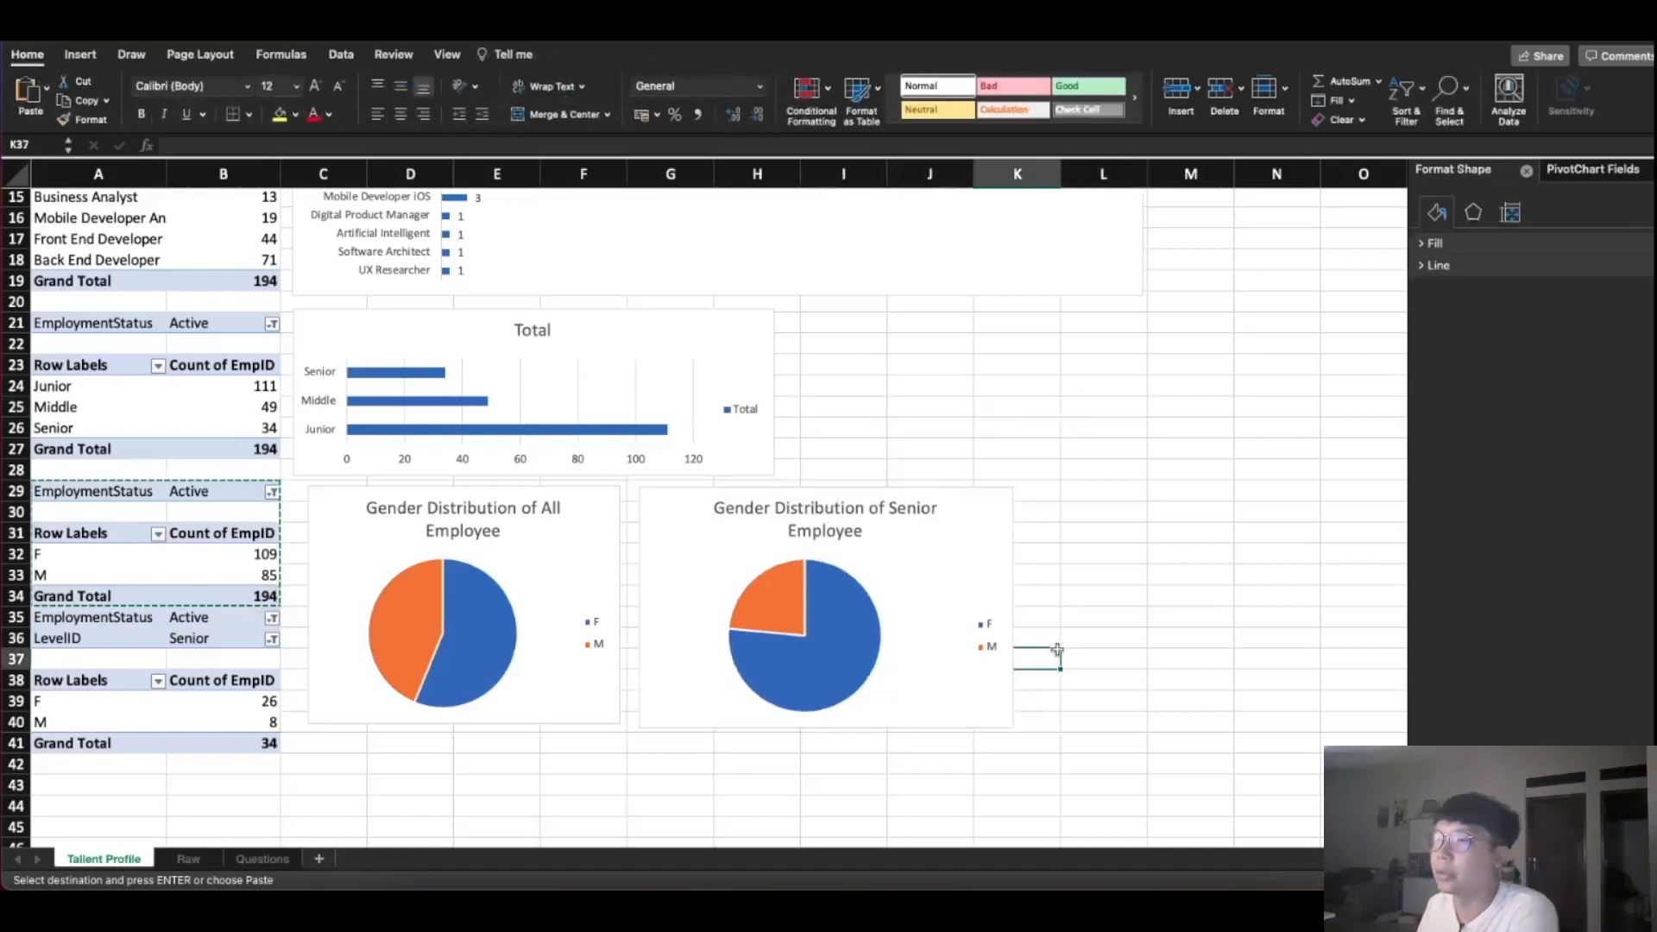
Apply the quick layout with a title, percentage labels and a legend beside the pie to the senior gender chart
{"action": "left_click", "coordinate": [858, 623]}
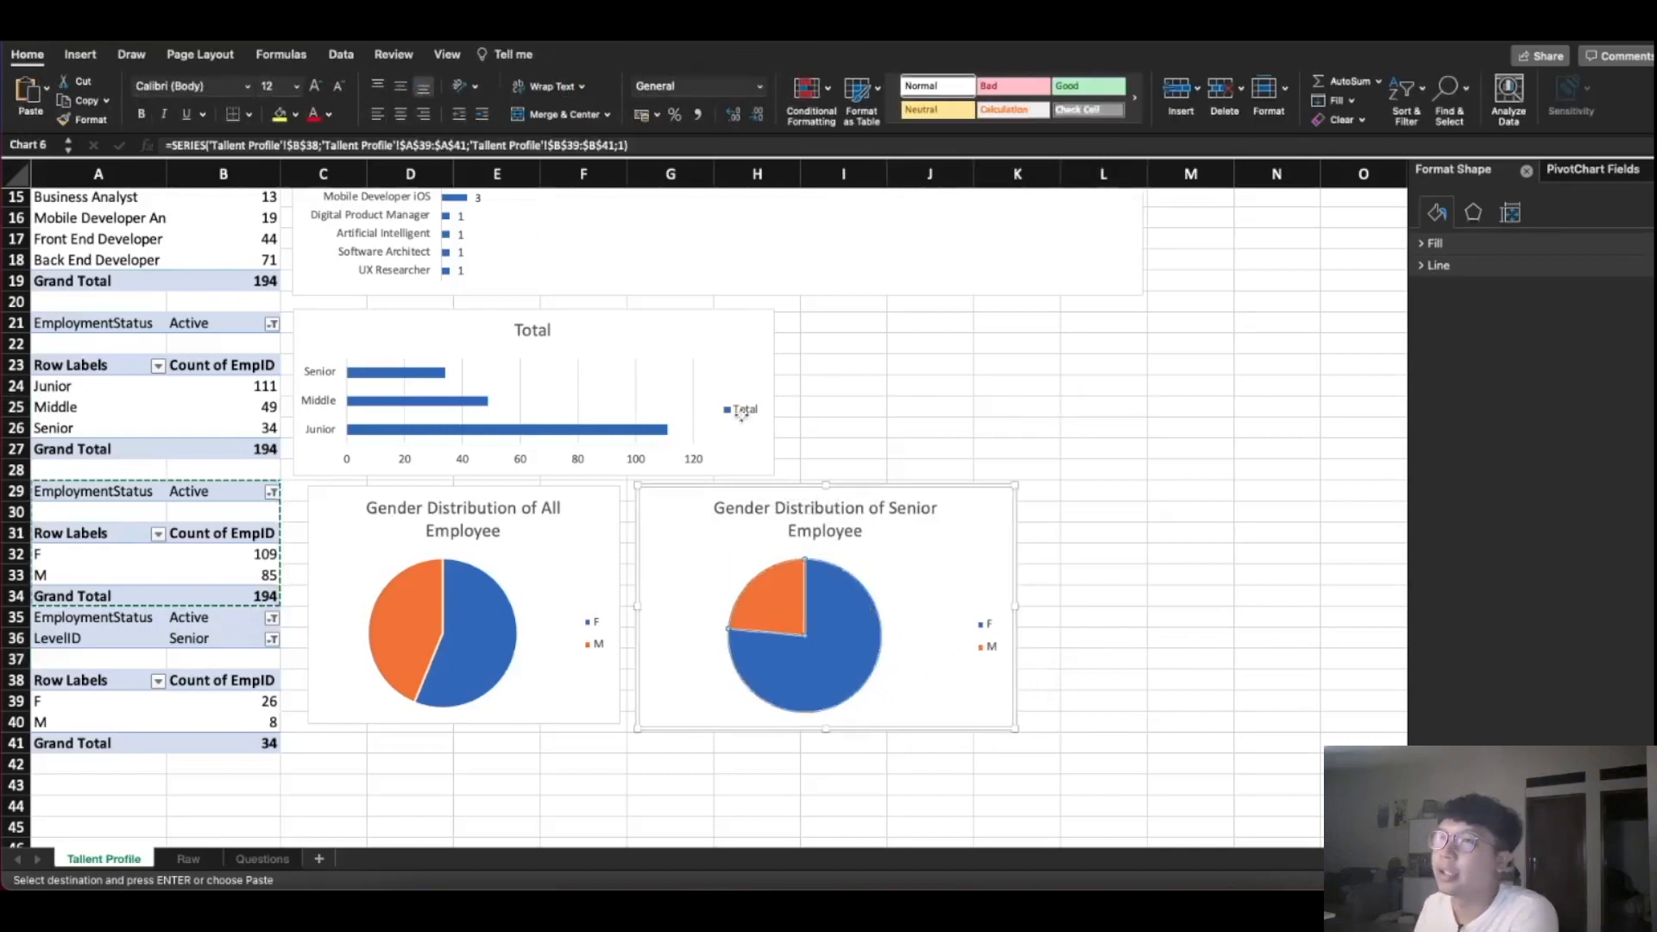
{"action": "left_click", "coordinate": [628, 54]}
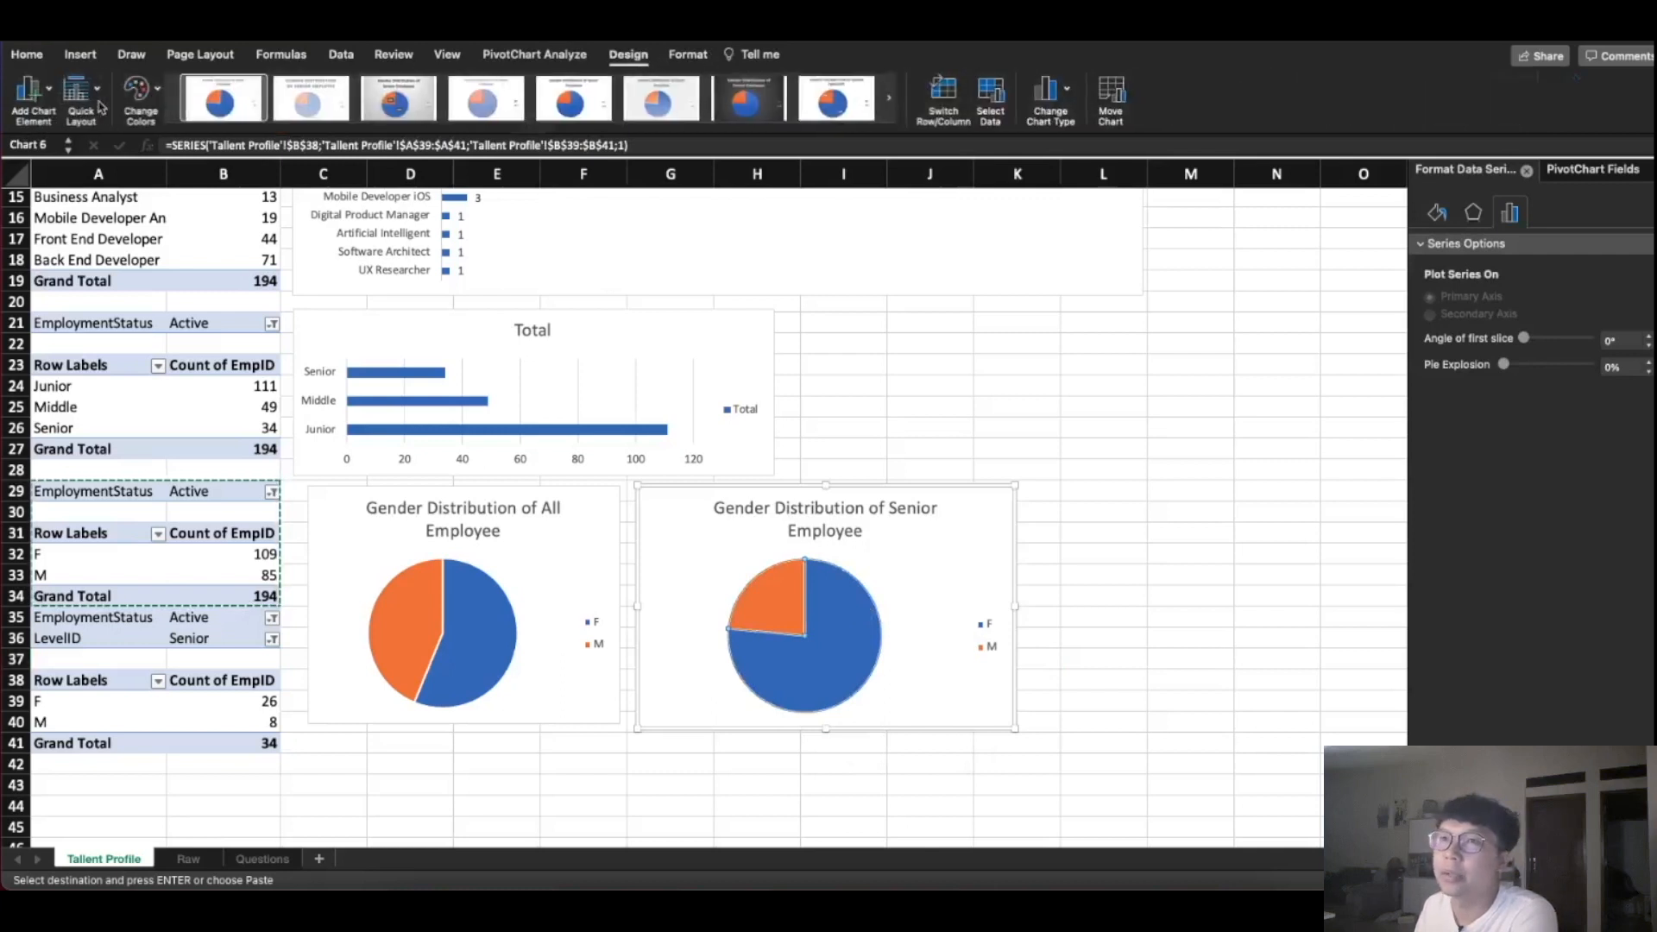
{"action": "left_click", "coordinate": [90, 95]}
{"action": "left_click", "coordinate": [50, 99]}
{"action": "left_click", "coordinate": [43, 96]}
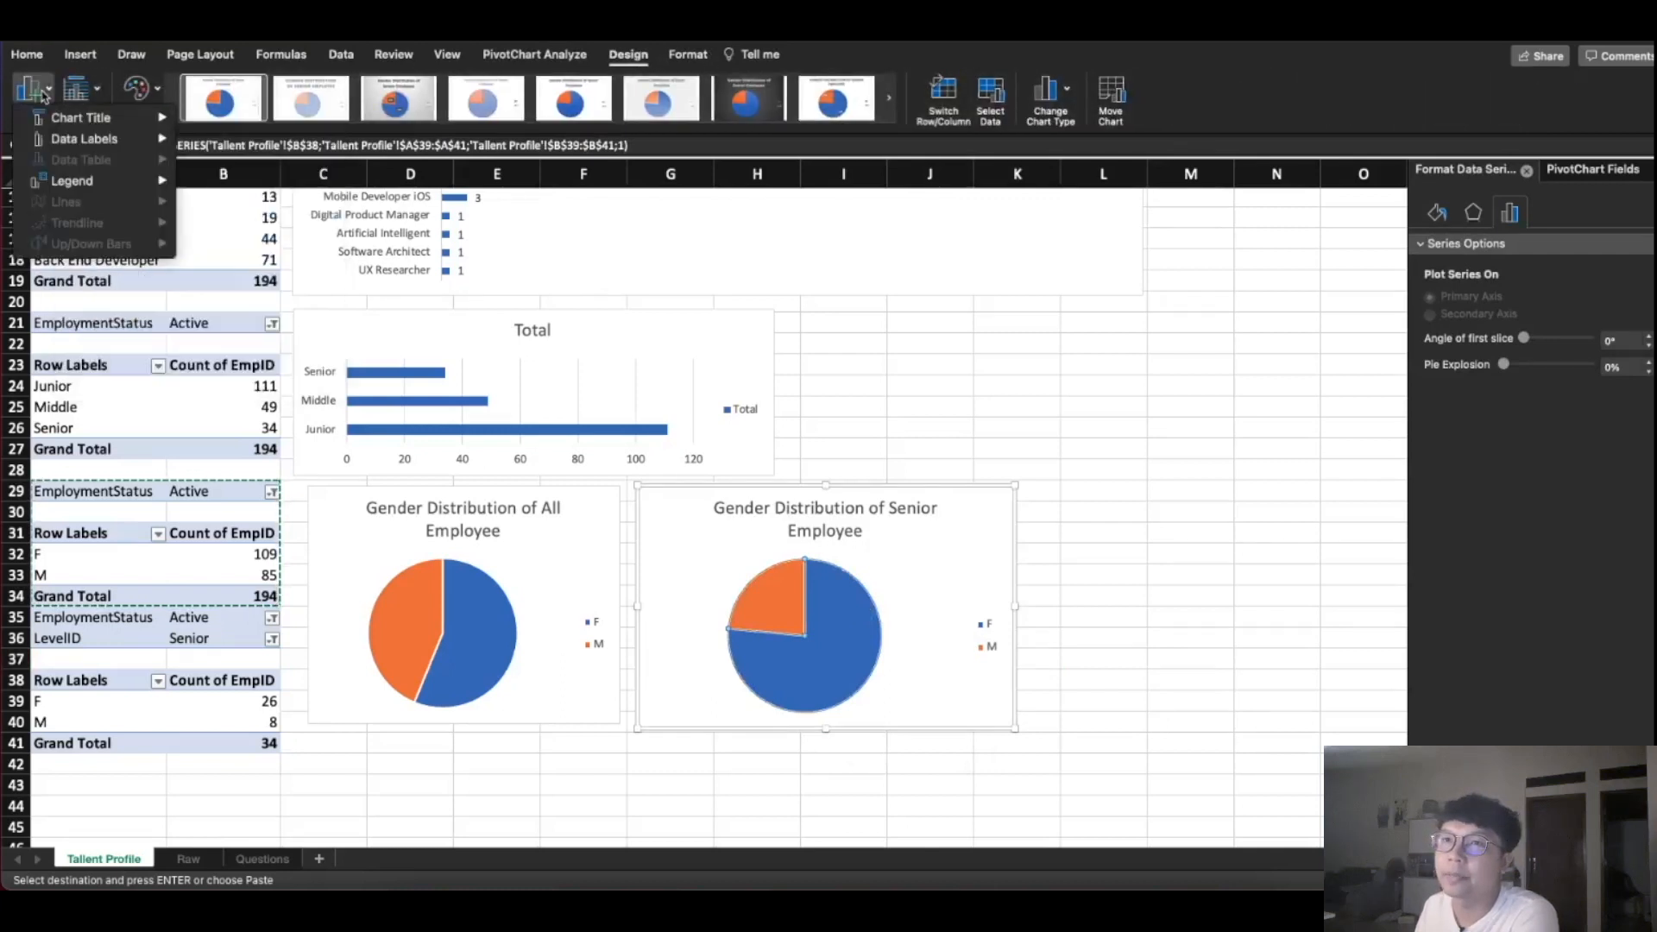
{"action": "left_click", "coordinate": [80, 90]}
{"action": "left_click", "coordinate": [79, 90]}
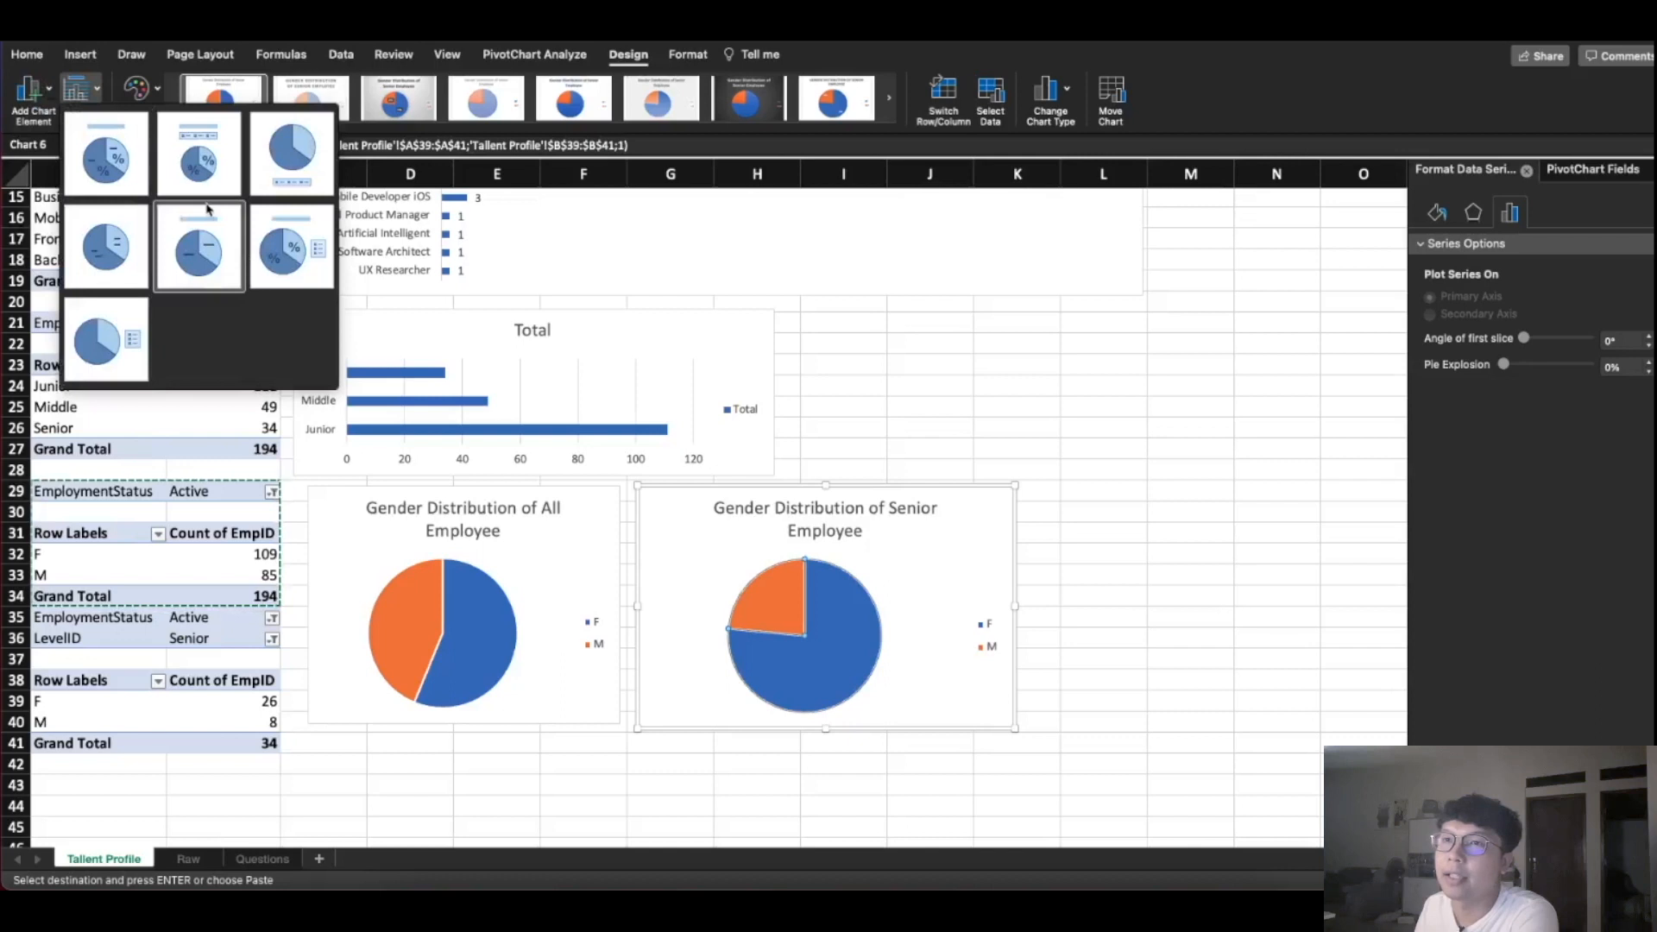
{"action": "left_click", "coordinate": [282, 248]}
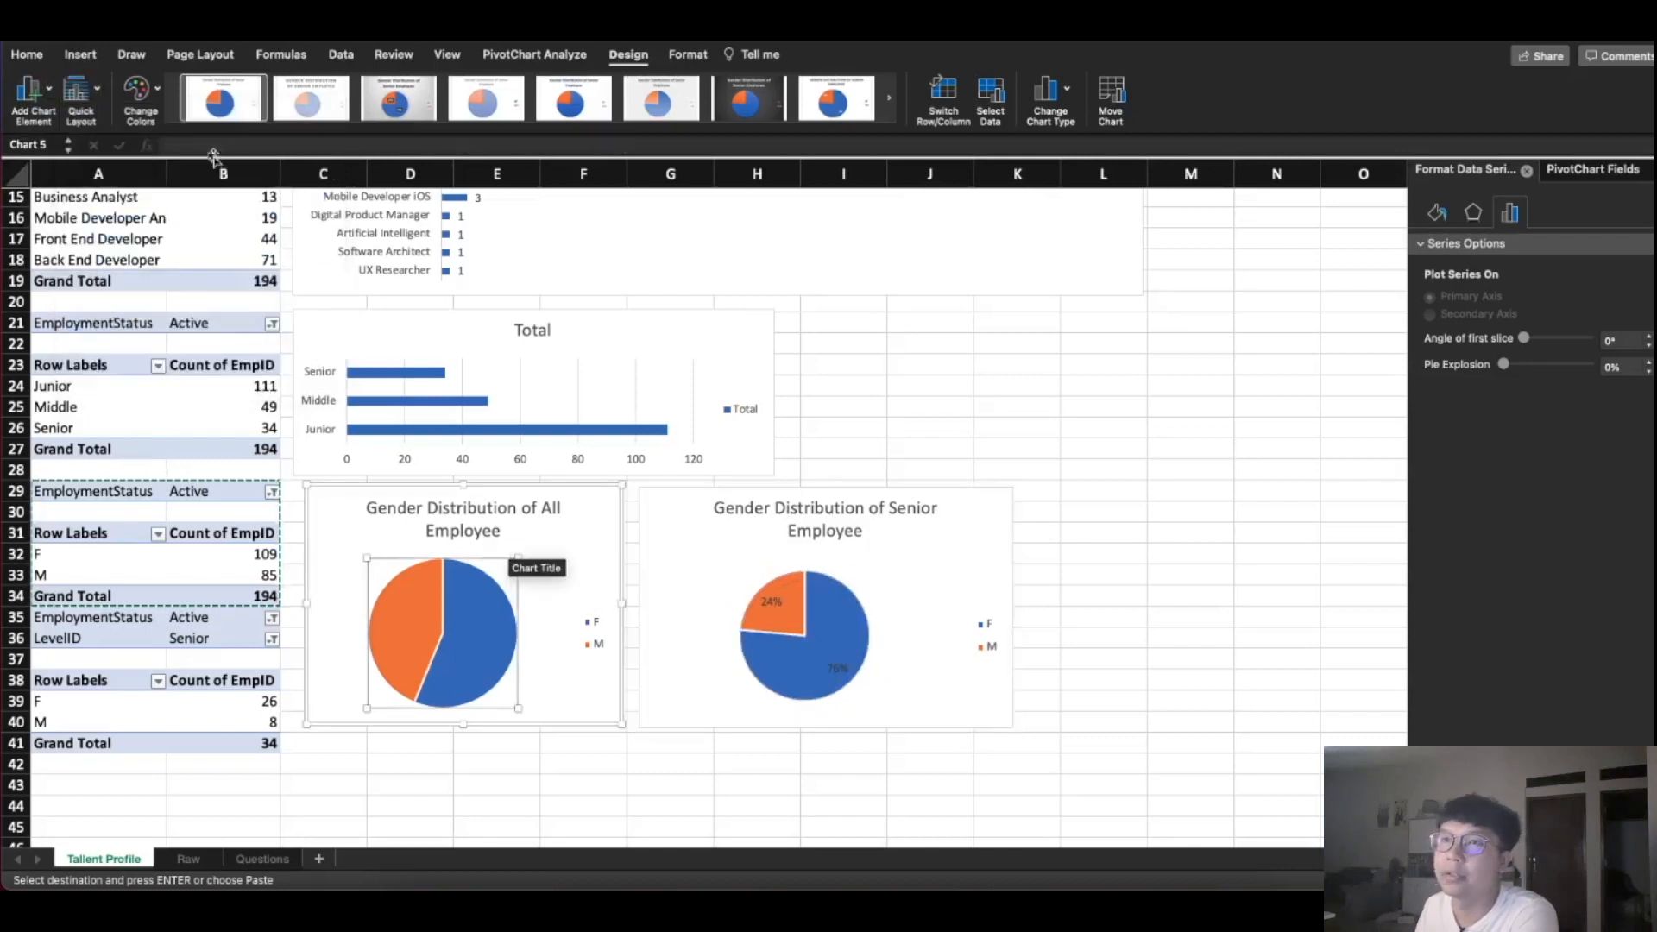
Apply the same percentage-label quick layout with a side legend to the all-employee gender pie chart
{"action": "left_click", "coordinate": [519, 562]}
{"action": "left_click", "coordinate": [81, 87]}
{"action": "left_click", "coordinate": [303, 272]}
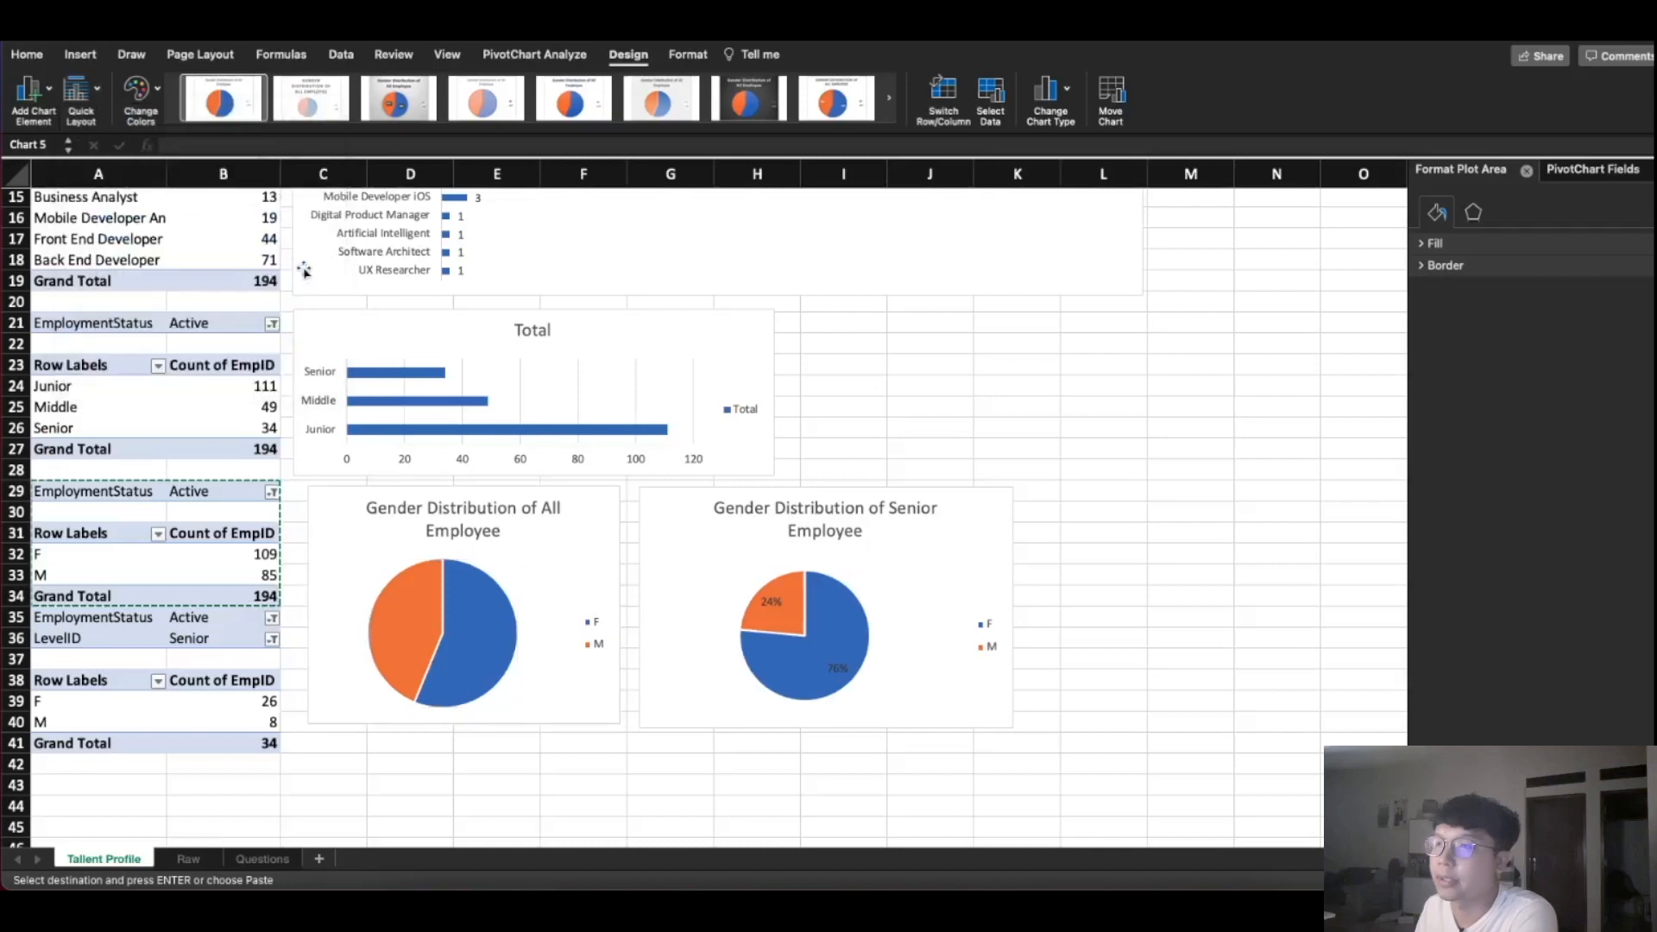
{"action": "left_click", "coordinate": [938, 371]}
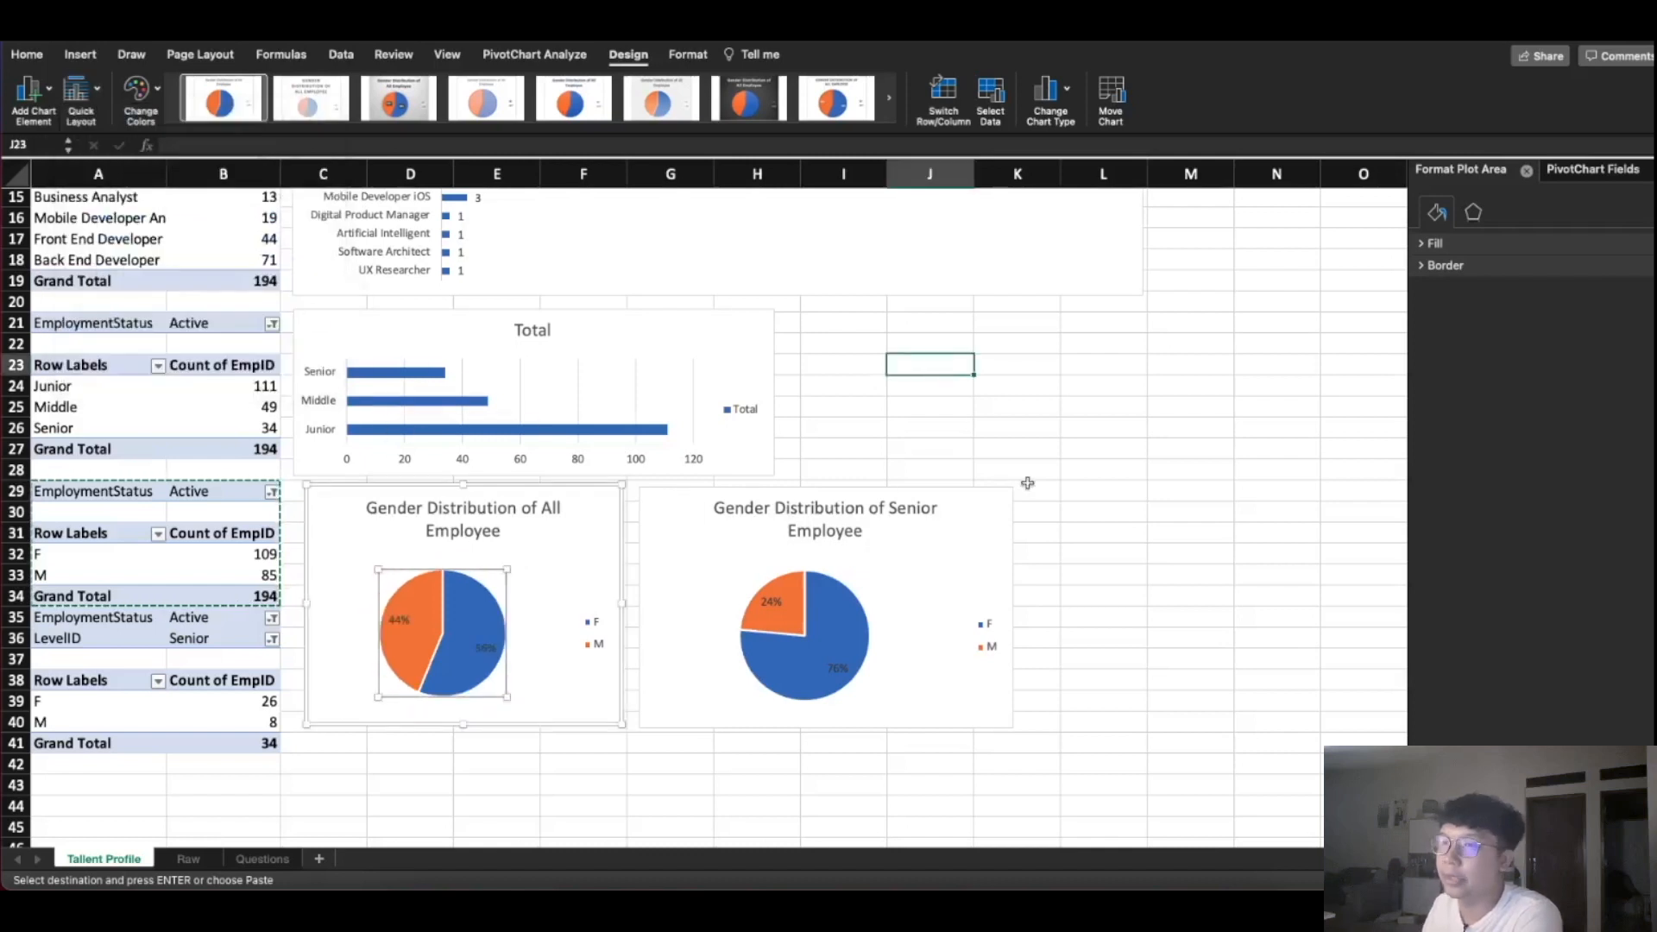
{"action": "left_click", "coordinate": [1087, 633]}
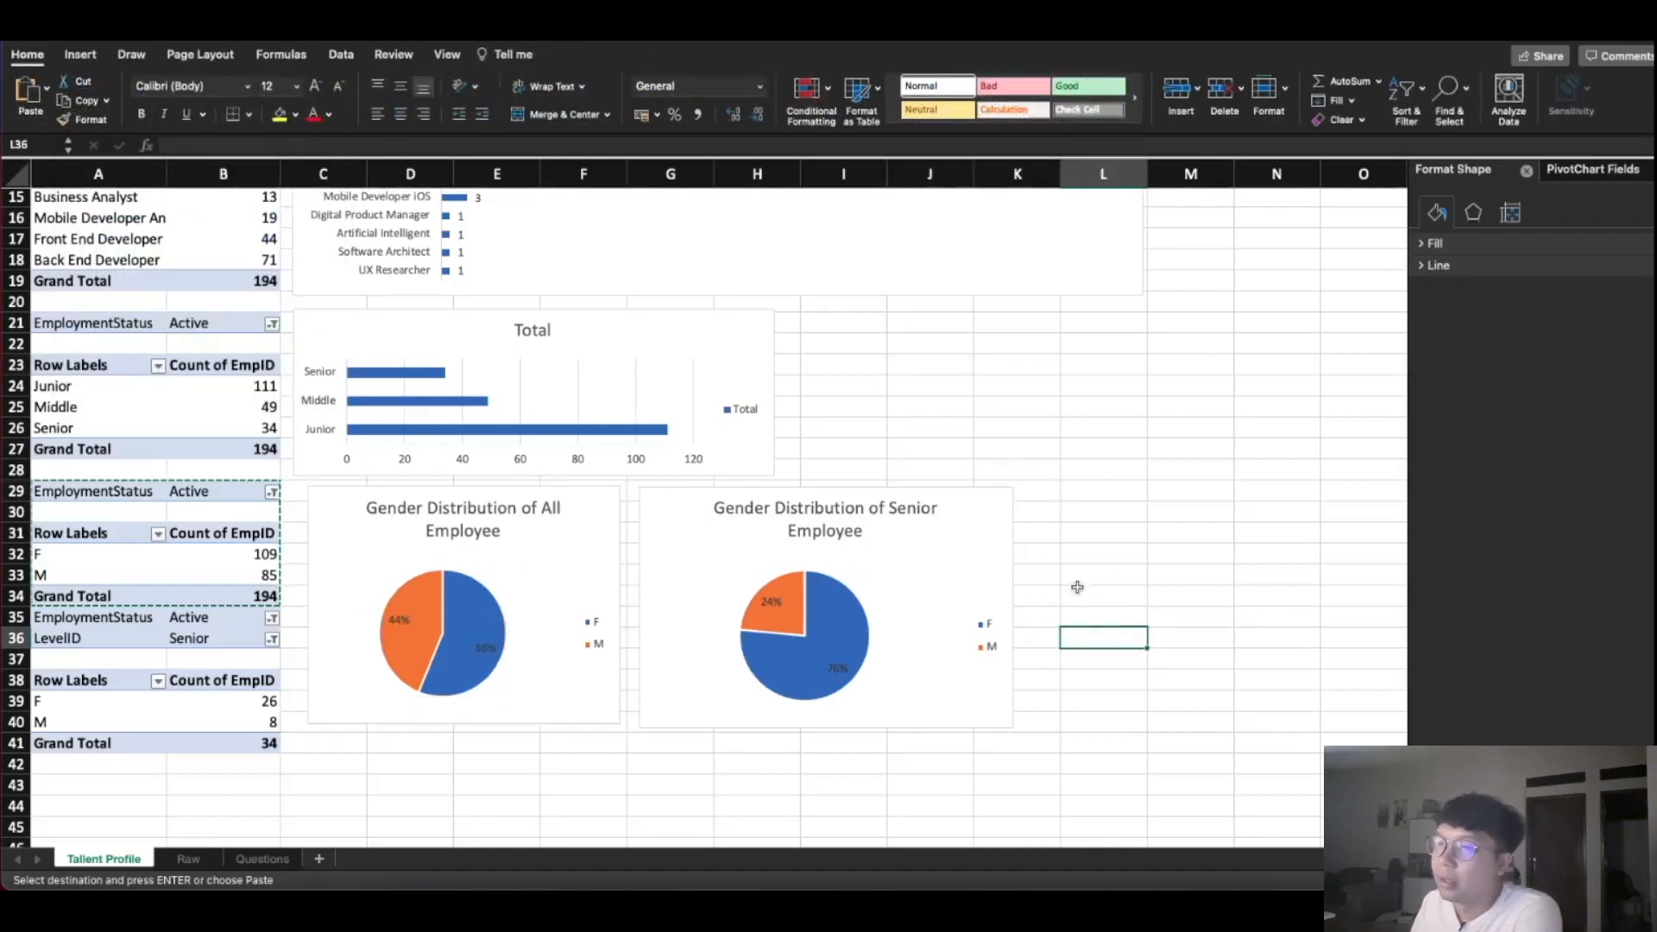
{"action": "scroll", "coordinate": [1078, 583], "scroll_direction": "up", "scroll_amount": 2}
{"action": "scroll", "coordinate": [1078, 582], "scroll_direction": "down", "scroll_amount": 8}
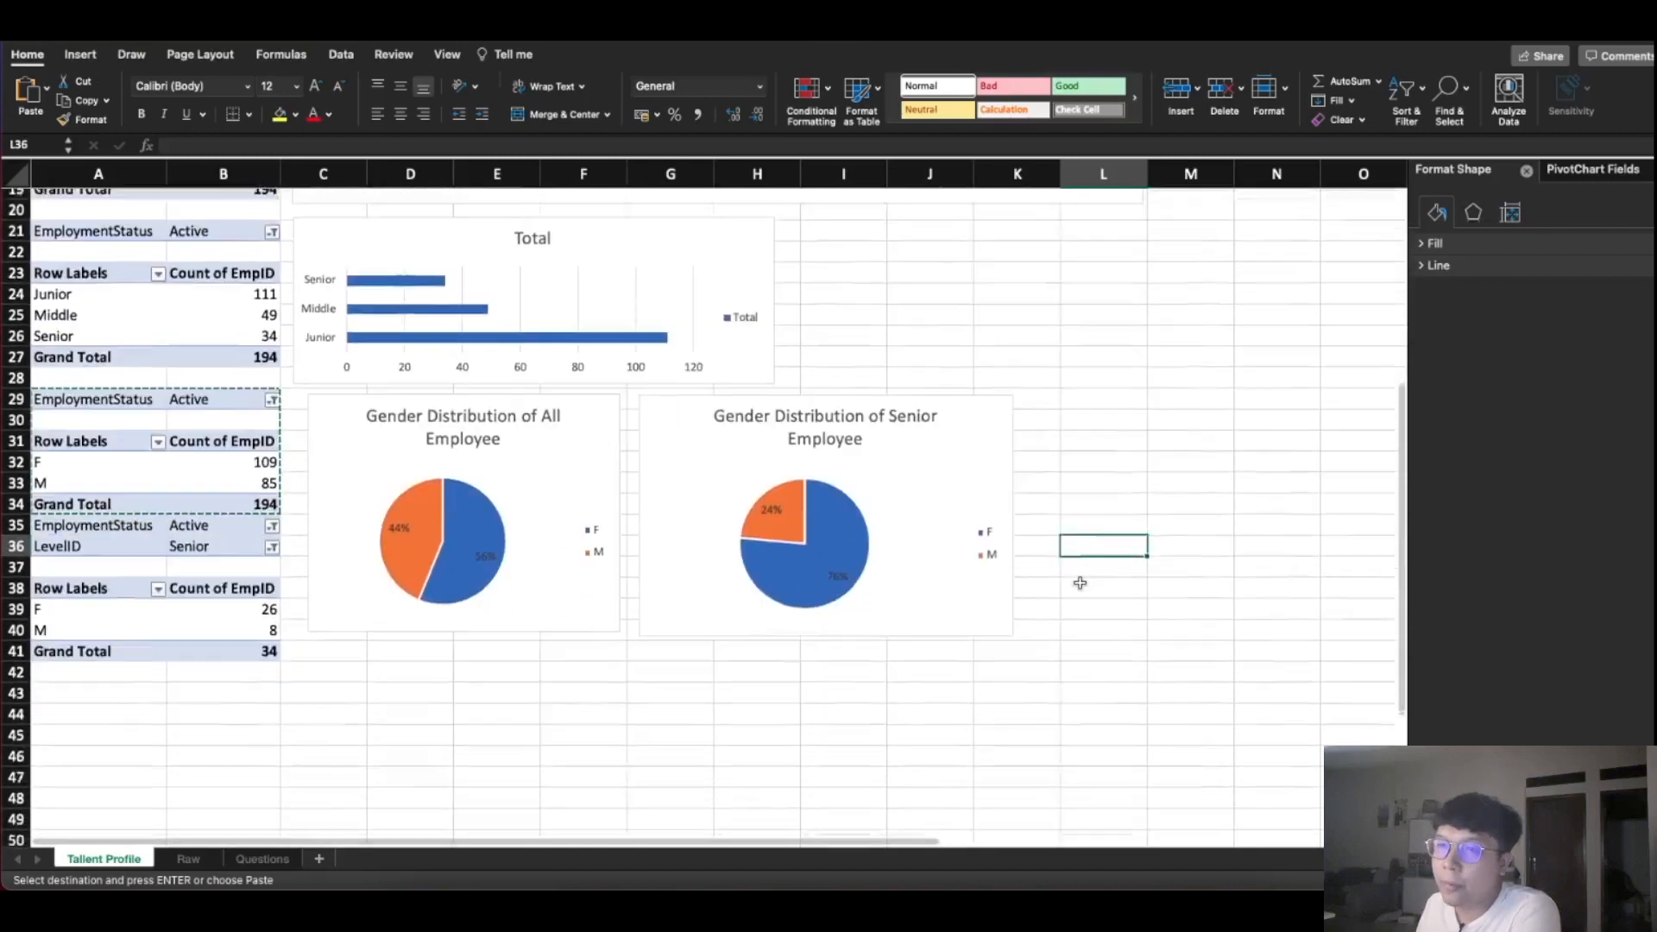
Review the role, level and gender pivot tables and their charts on the Tallent Profile sheet
{"action": "scroll", "coordinate": [1079, 582], "scroll_direction": "up", "scroll_amount": 10}
{"action": "scroll", "coordinate": [1079, 585], "scroll_direction": "down", "scroll_amount": 6}
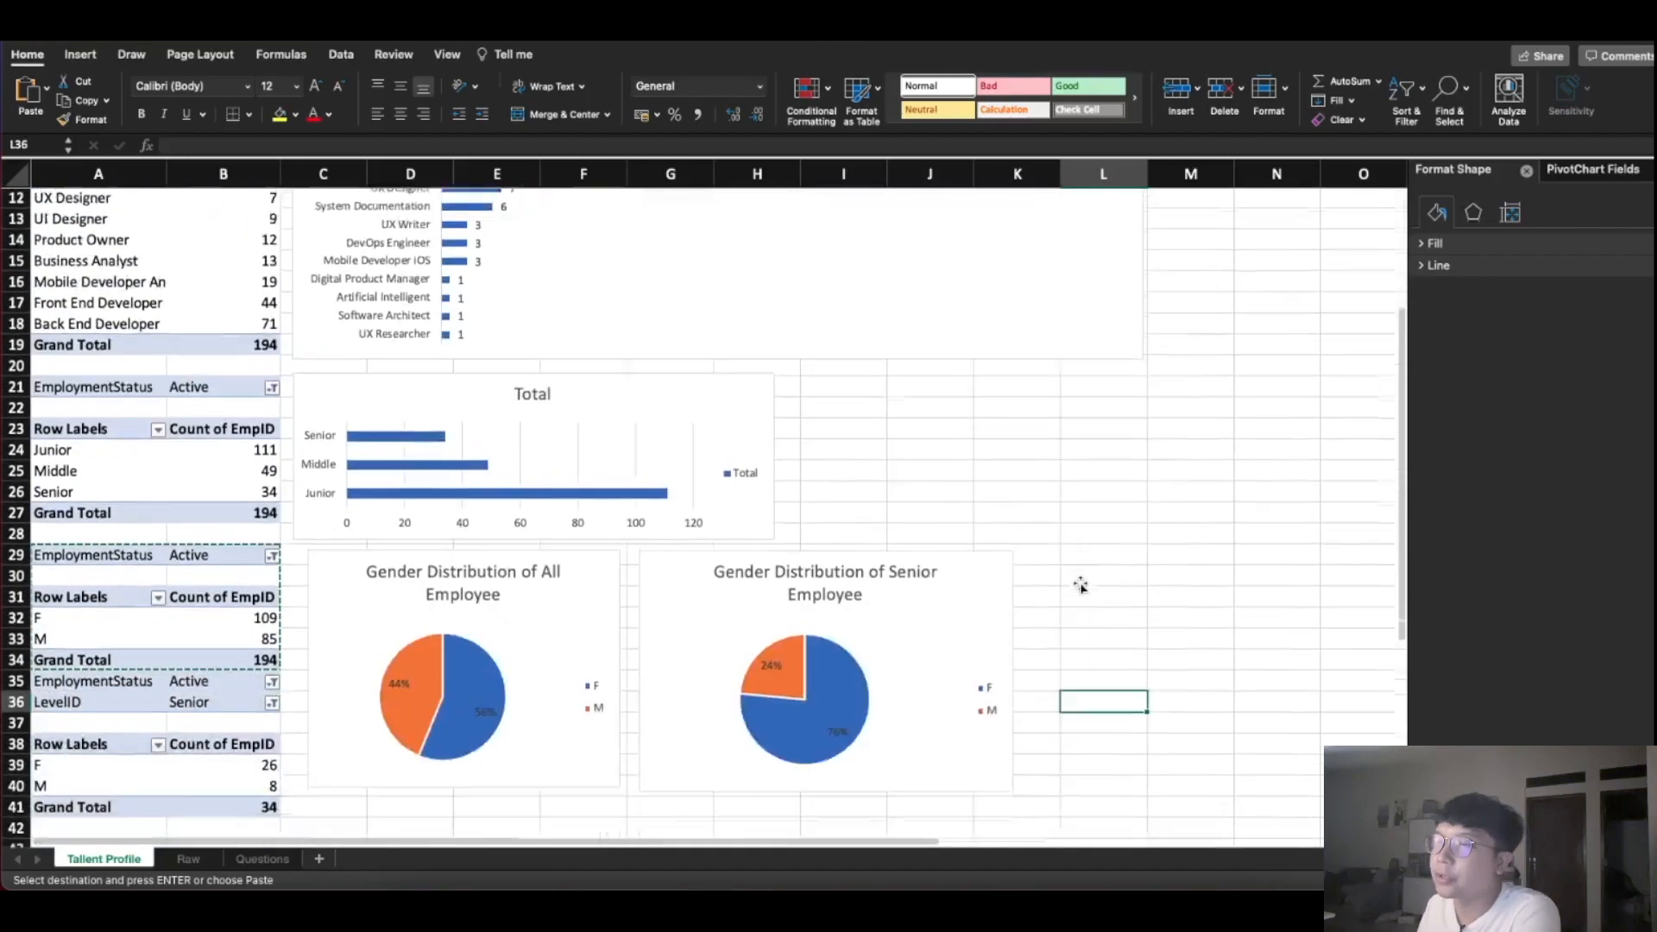
{"action": "scroll", "coordinate": [1079, 585], "scroll_direction": "up", "scroll_amount": 6}
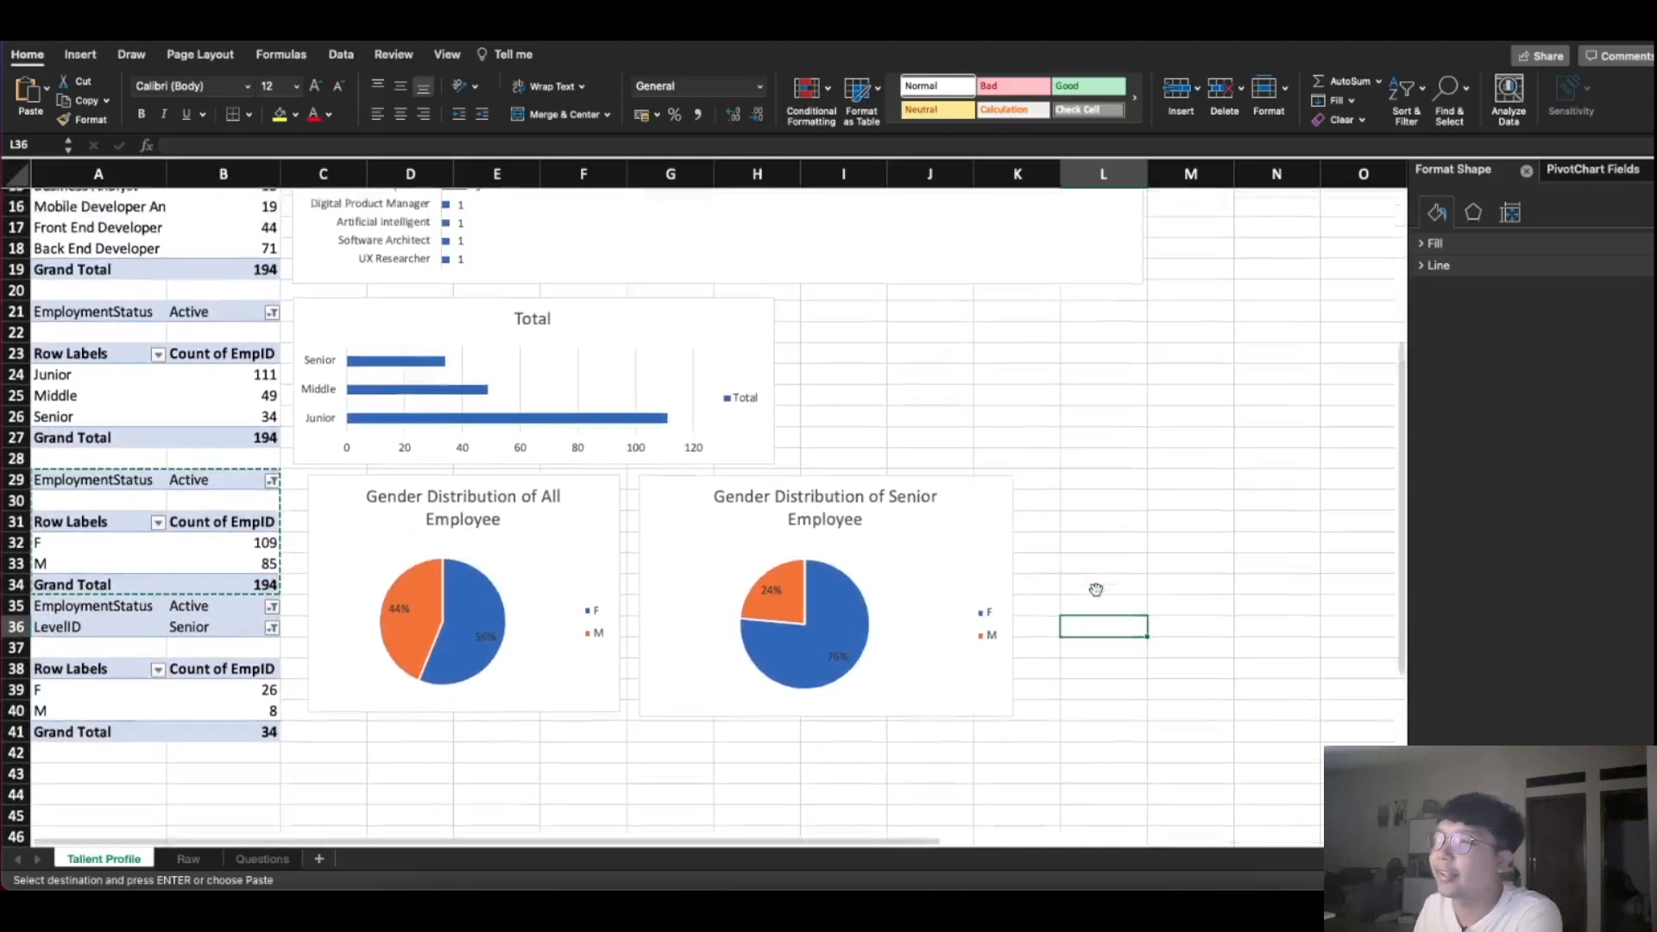
{"action": "scroll", "coordinate": [1095, 589], "scroll_direction": "down", "scroll_amount": 5}
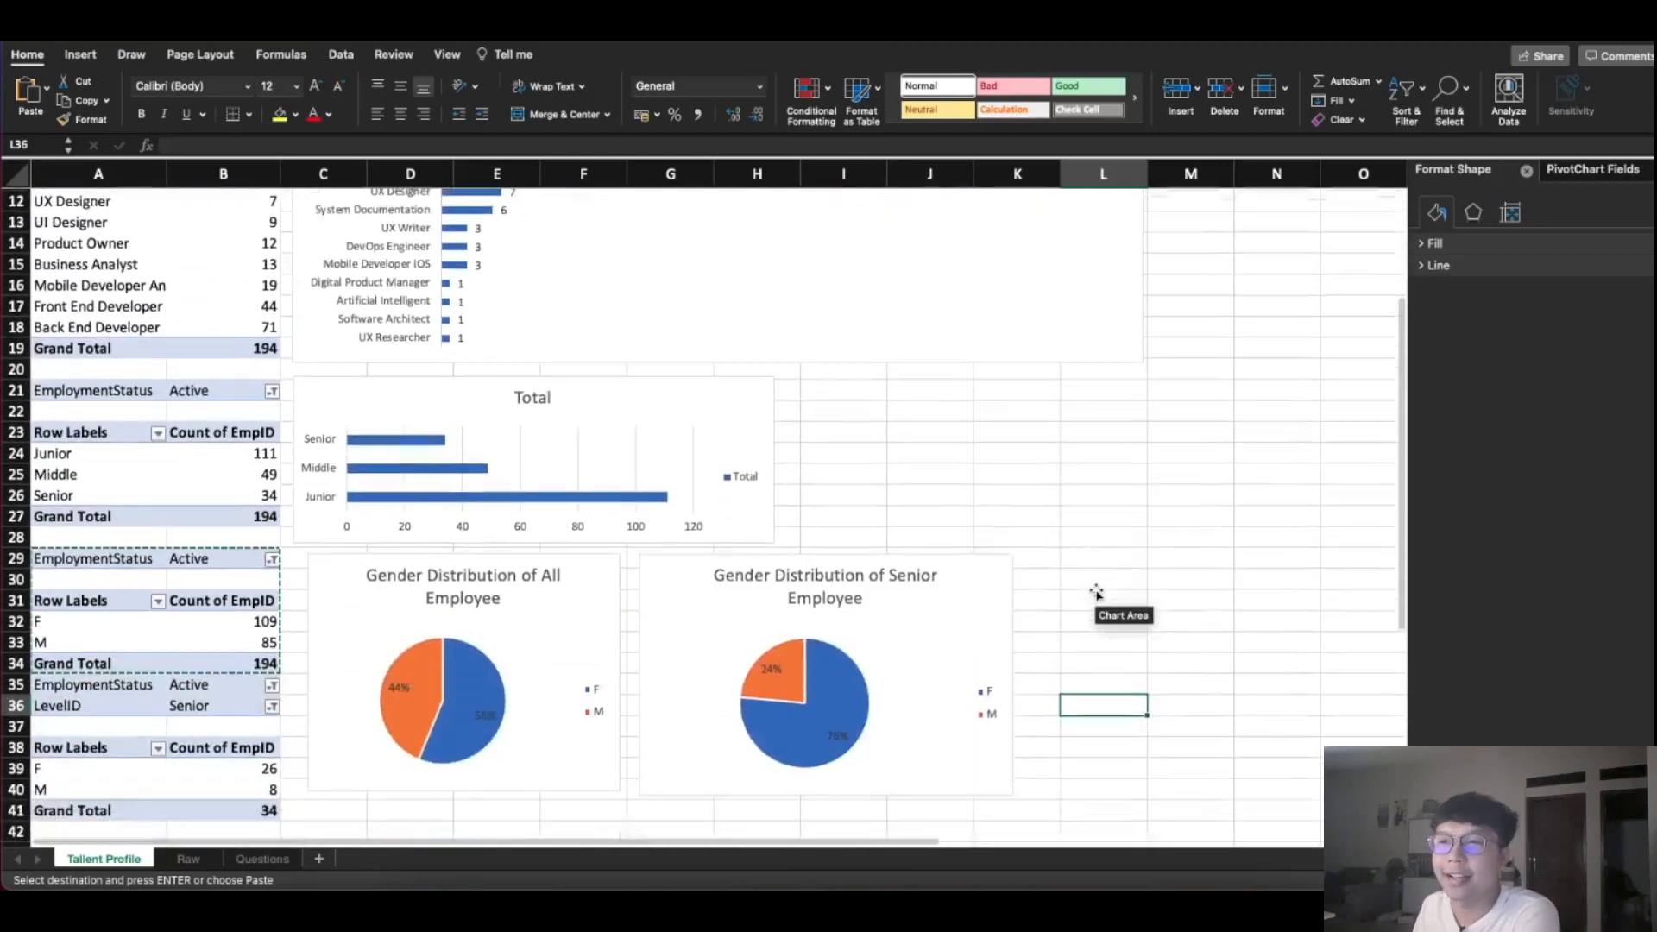
{"action": "scroll", "coordinate": [1097, 593], "scroll_direction": "up", "scroll_amount": 2}
{"action": "scroll", "coordinate": [1096, 592], "scroll_direction": "up", "scroll_amount": 3}
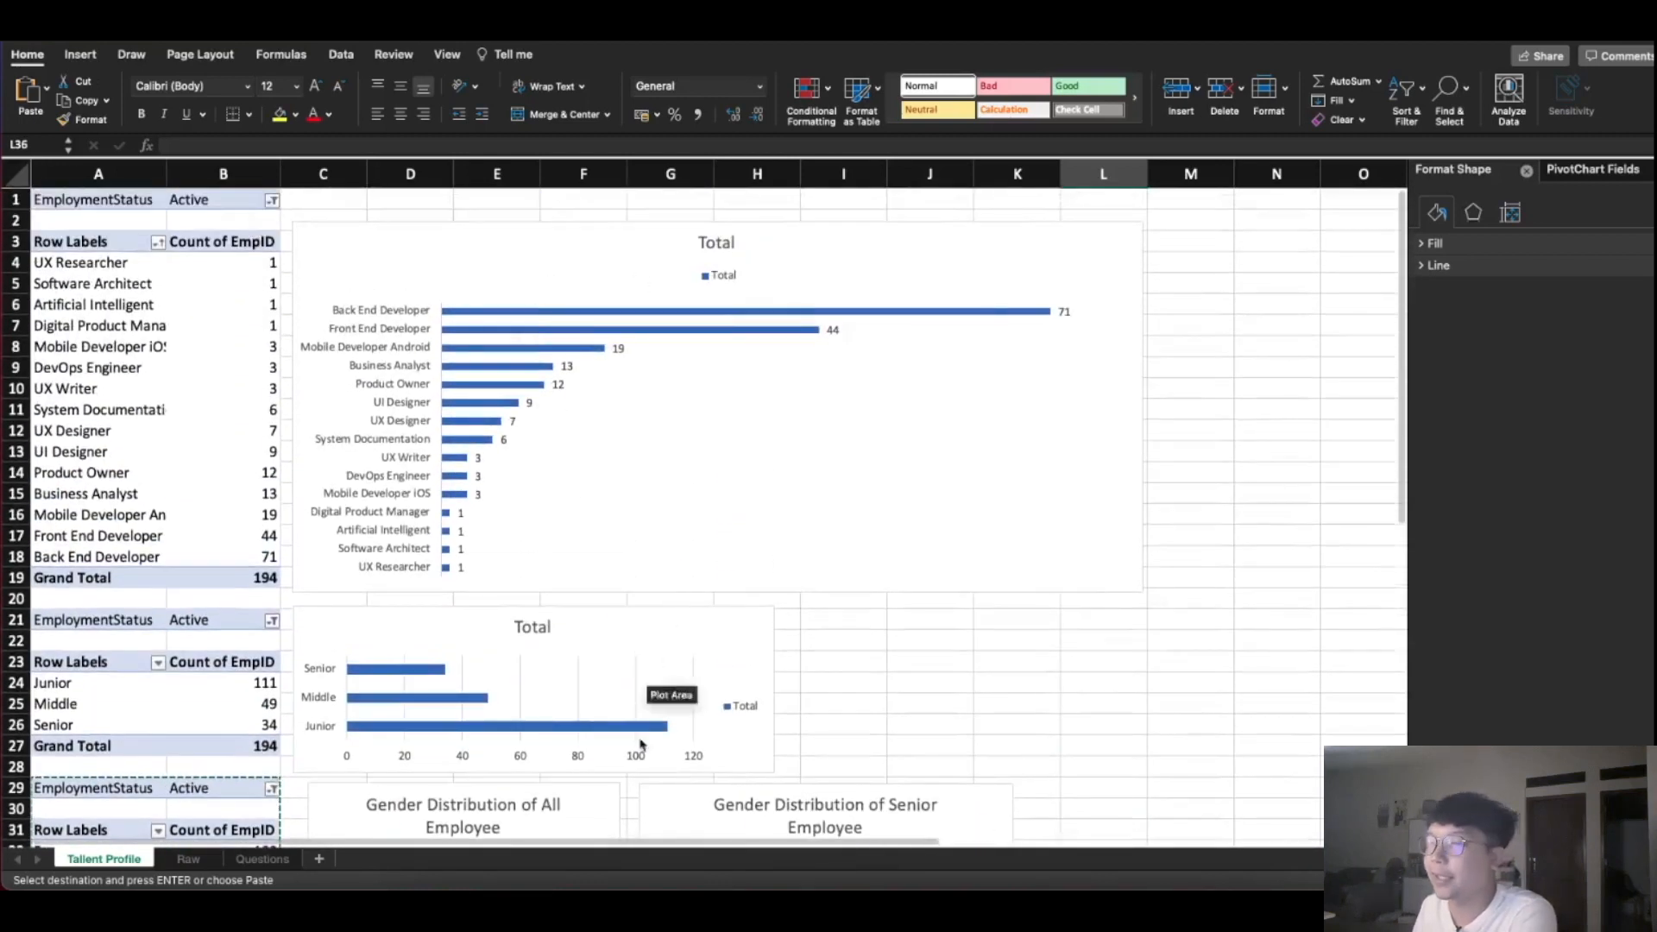
{"action": "scroll", "coordinate": [703, 732], "scroll_direction": "down", "scroll_amount": 6}
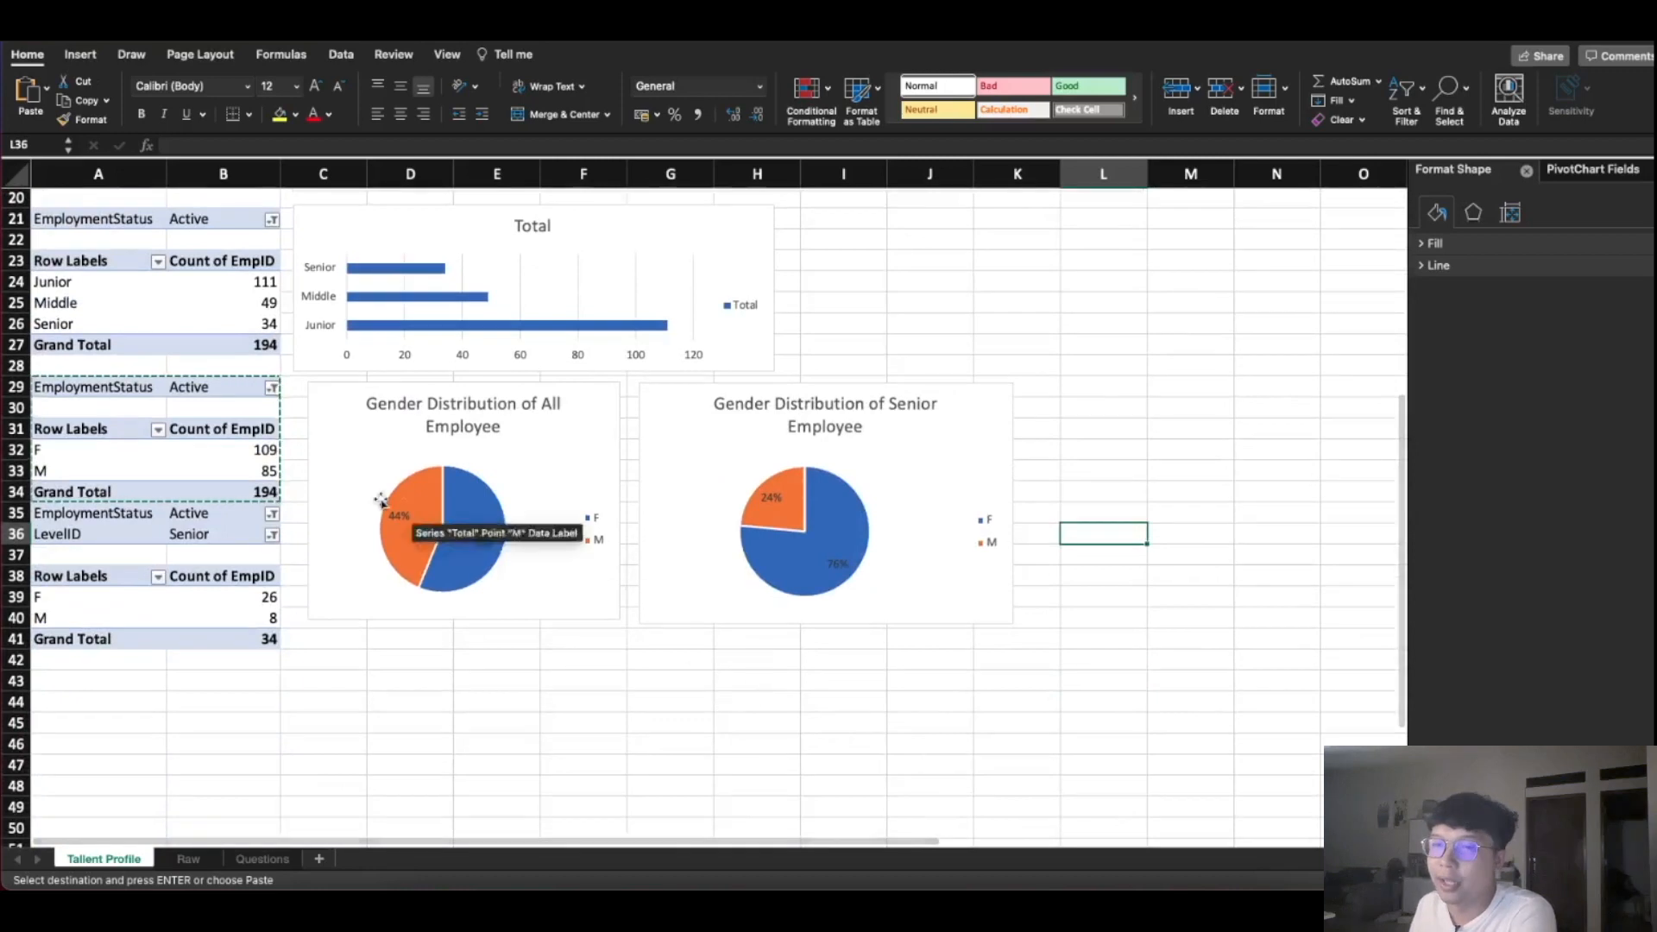
{"action": "scroll", "coordinate": [466, 522], "scroll_direction": "up", "scroll_amount": 6}
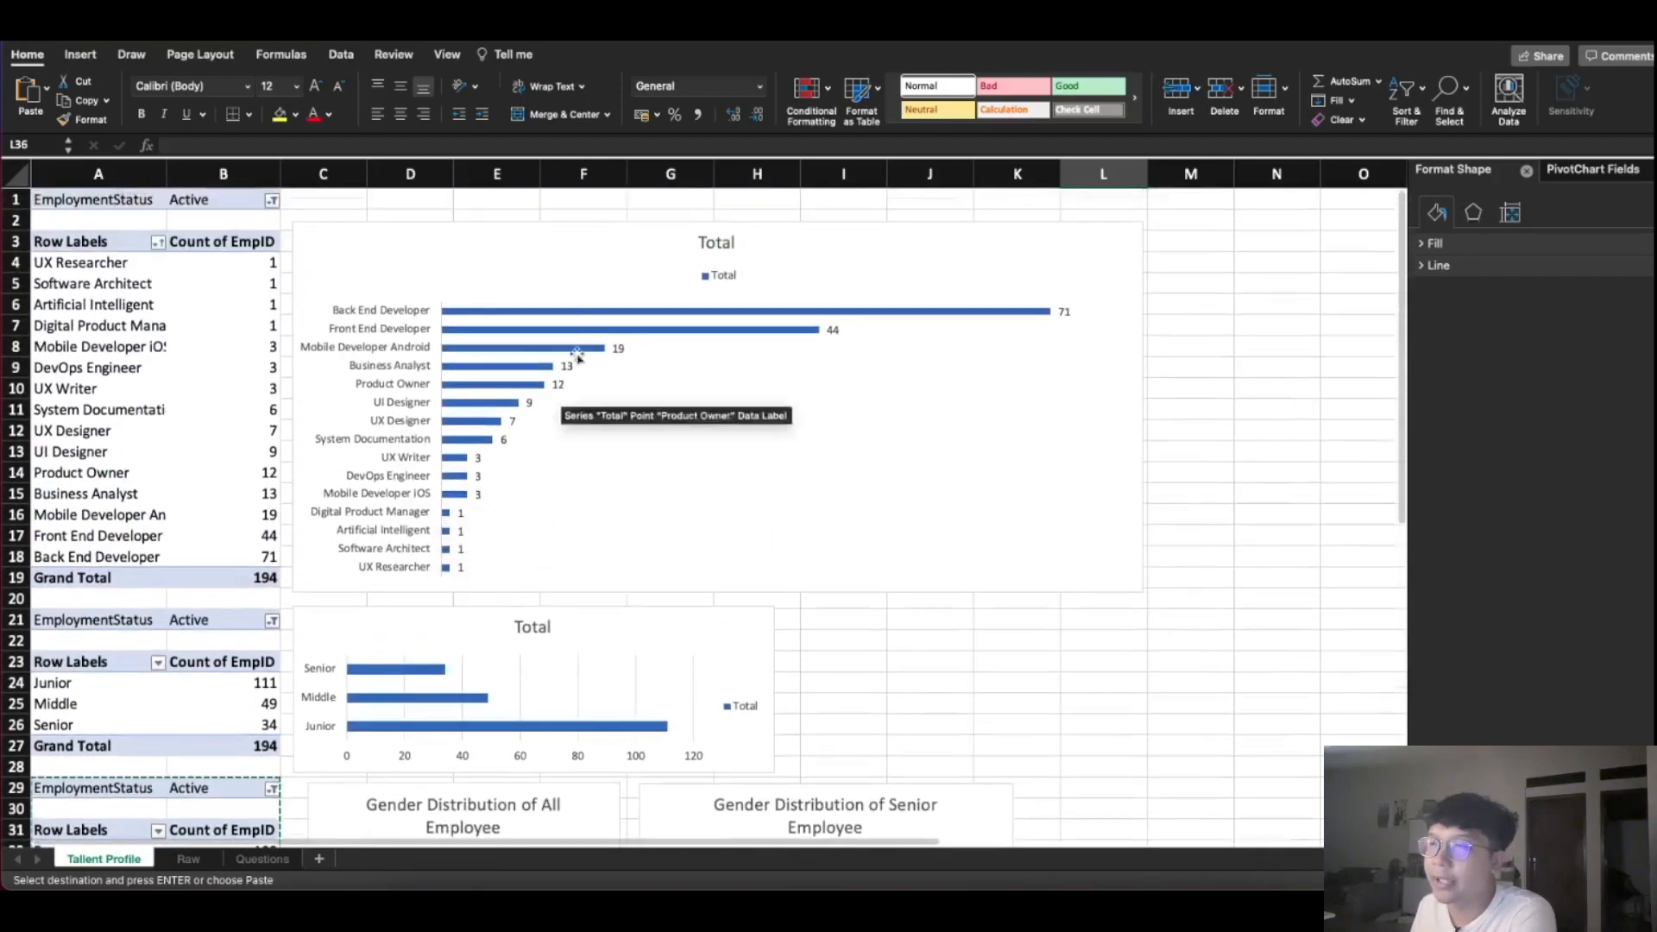
{"action": "scroll", "coordinate": [219, 791], "scroll_direction": "down", "scroll_amount": 9}
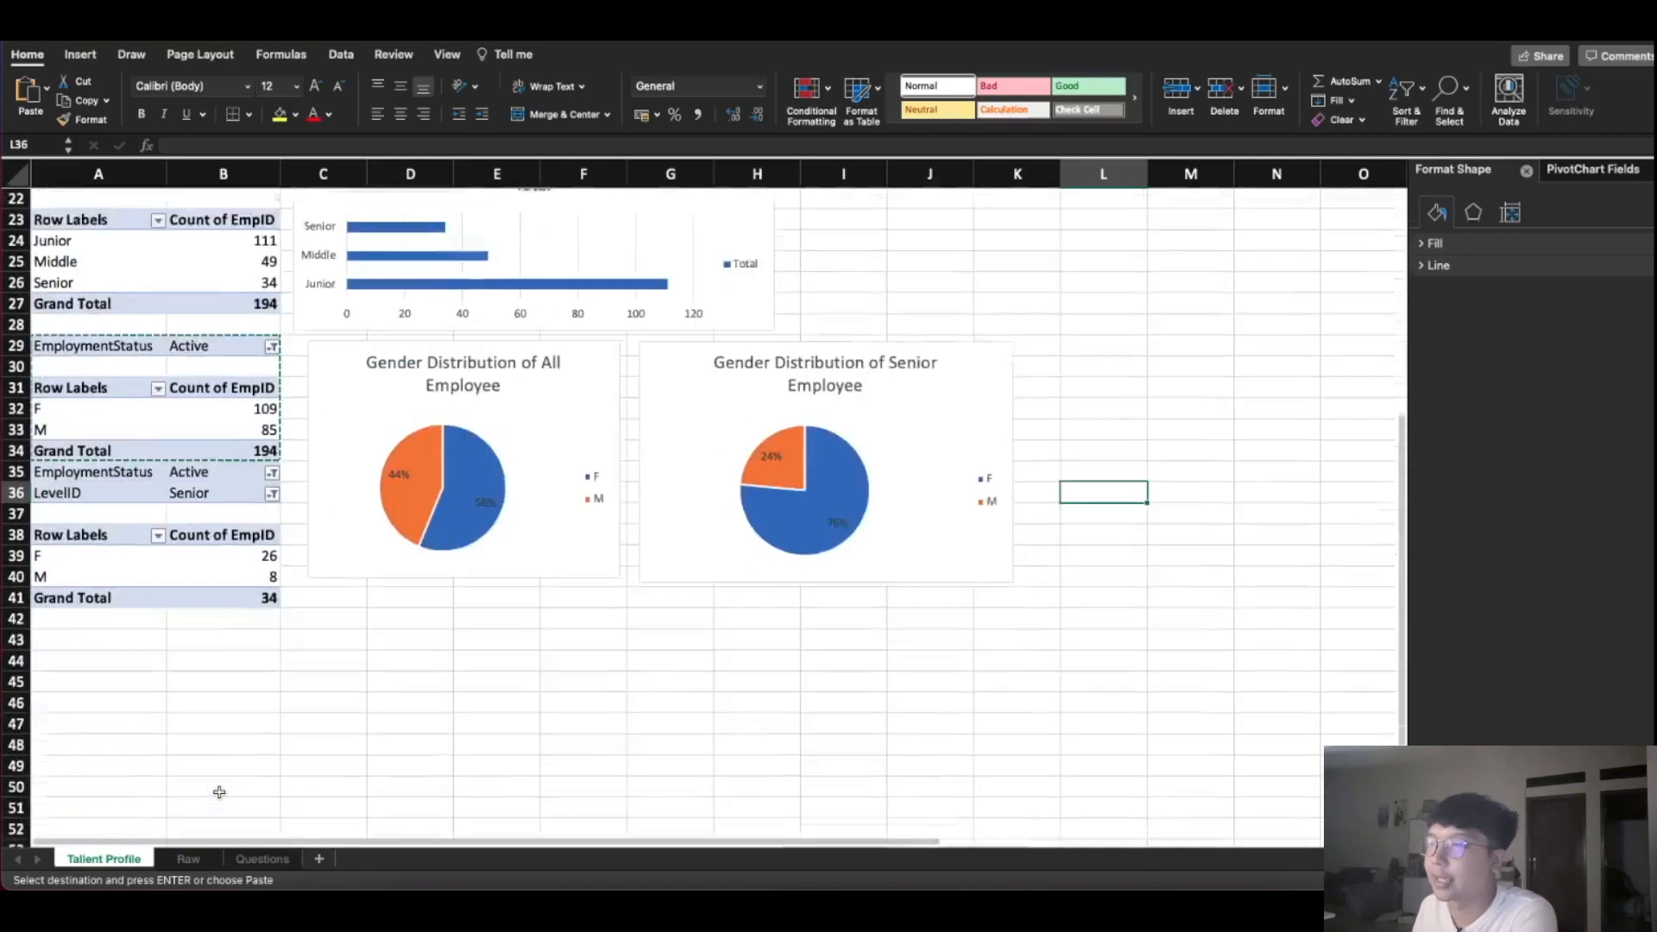
{"action": "scroll", "coordinate": [325, 754], "scroll_direction": "up", "scroll_amount": 9}
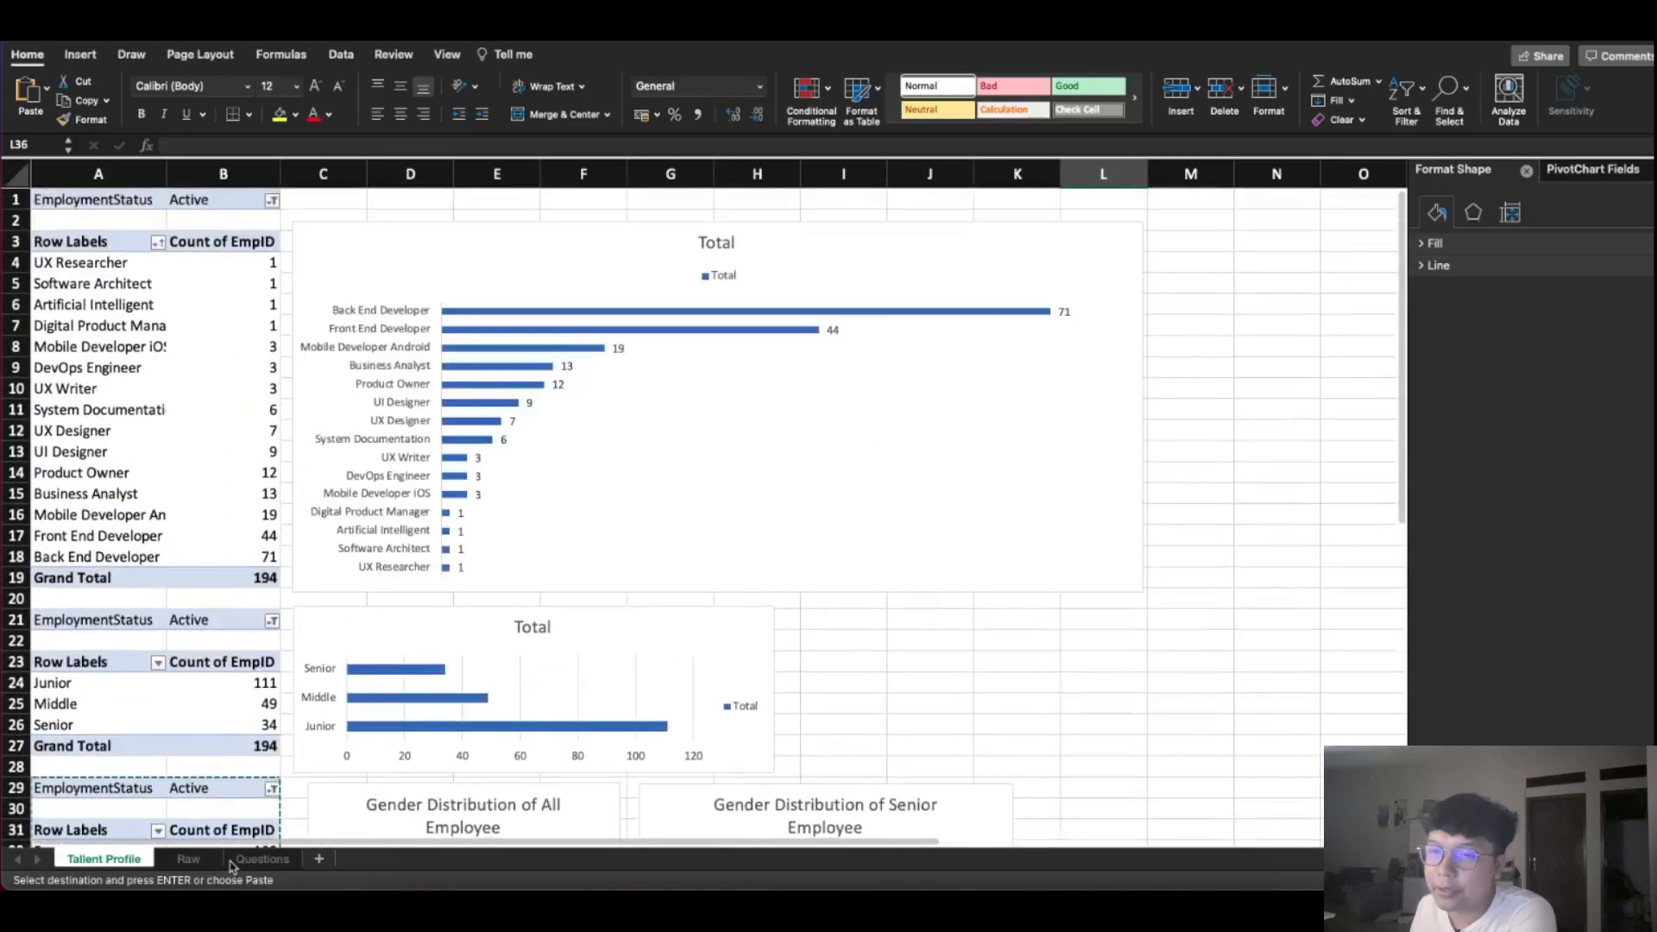
Read the Questions sheet's task on 2021 recruitment needs and its fact about talent numbers across Tribe and Squad
{"action": "left_click", "coordinate": [257, 861]}
{"action": "left_click", "coordinate": [169, 504]}
{"action": "left_click", "coordinate": [170, 528]}
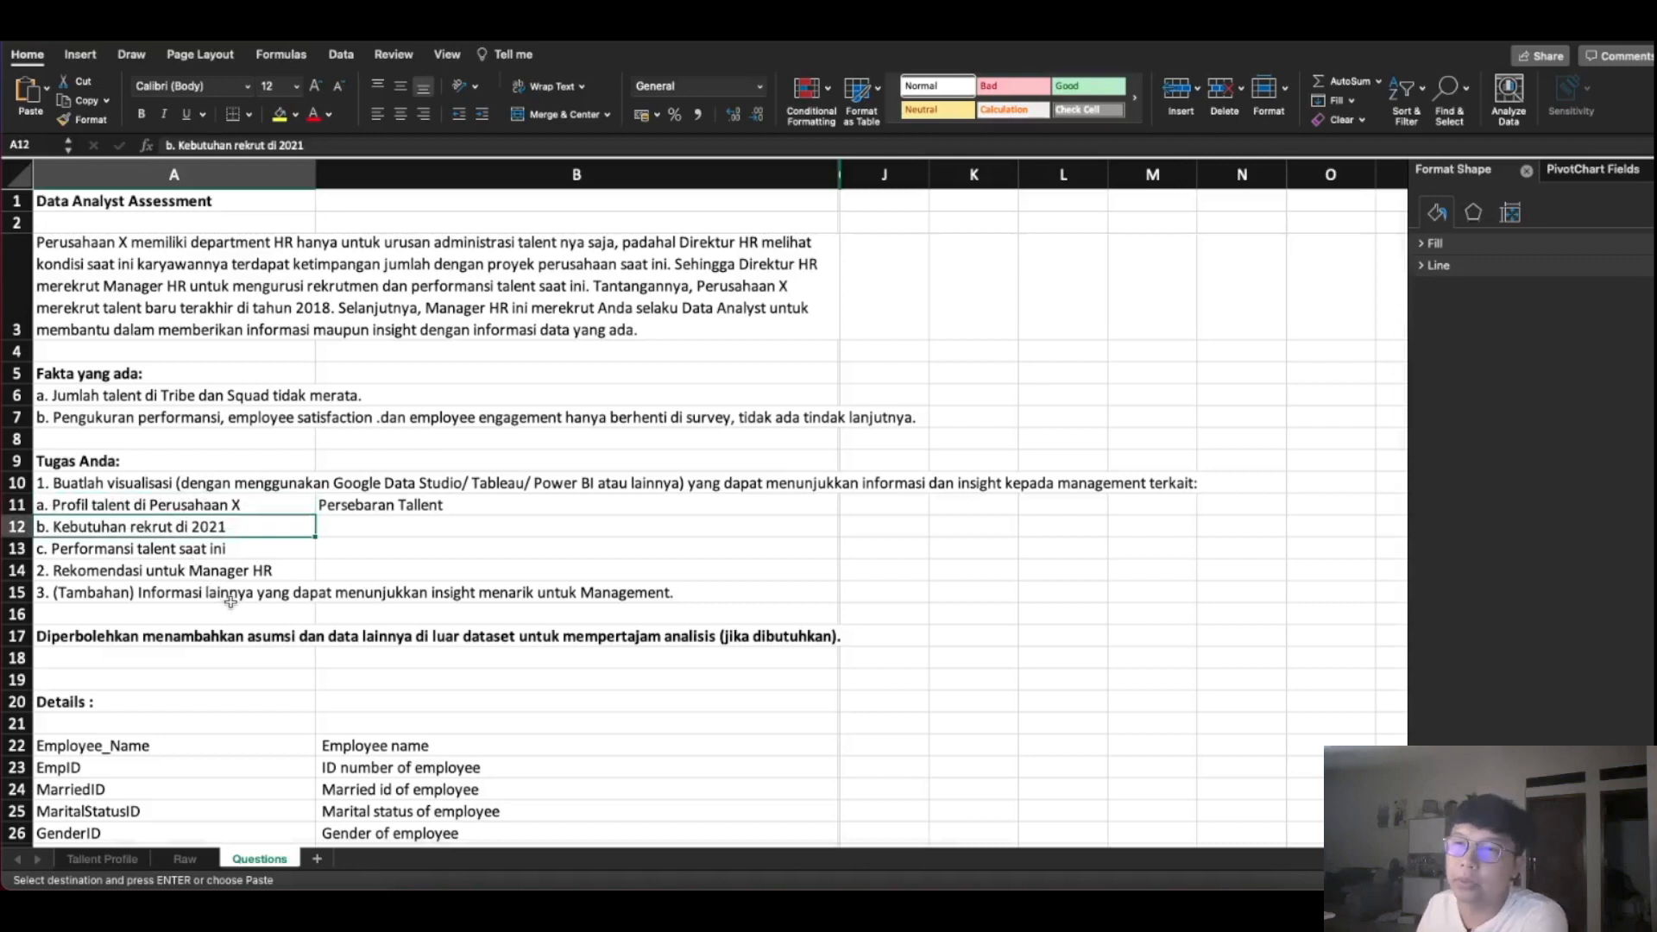
{"action": "left_click", "coordinate": [138, 858]}
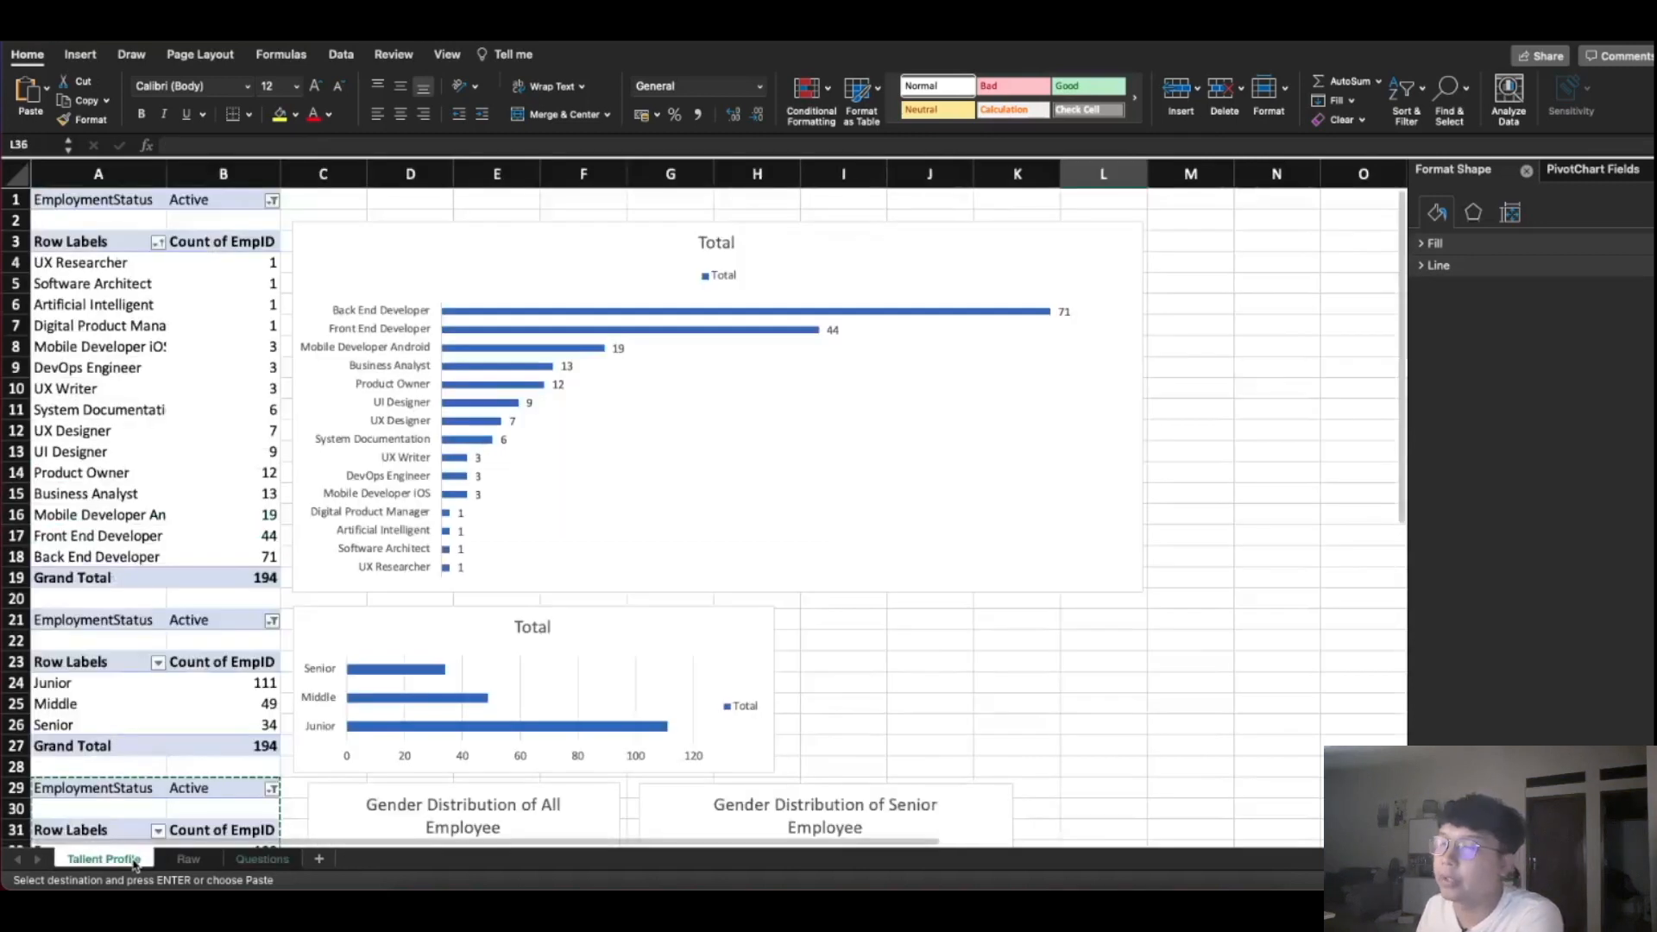
{"action": "left_click", "coordinate": [187, 859]}
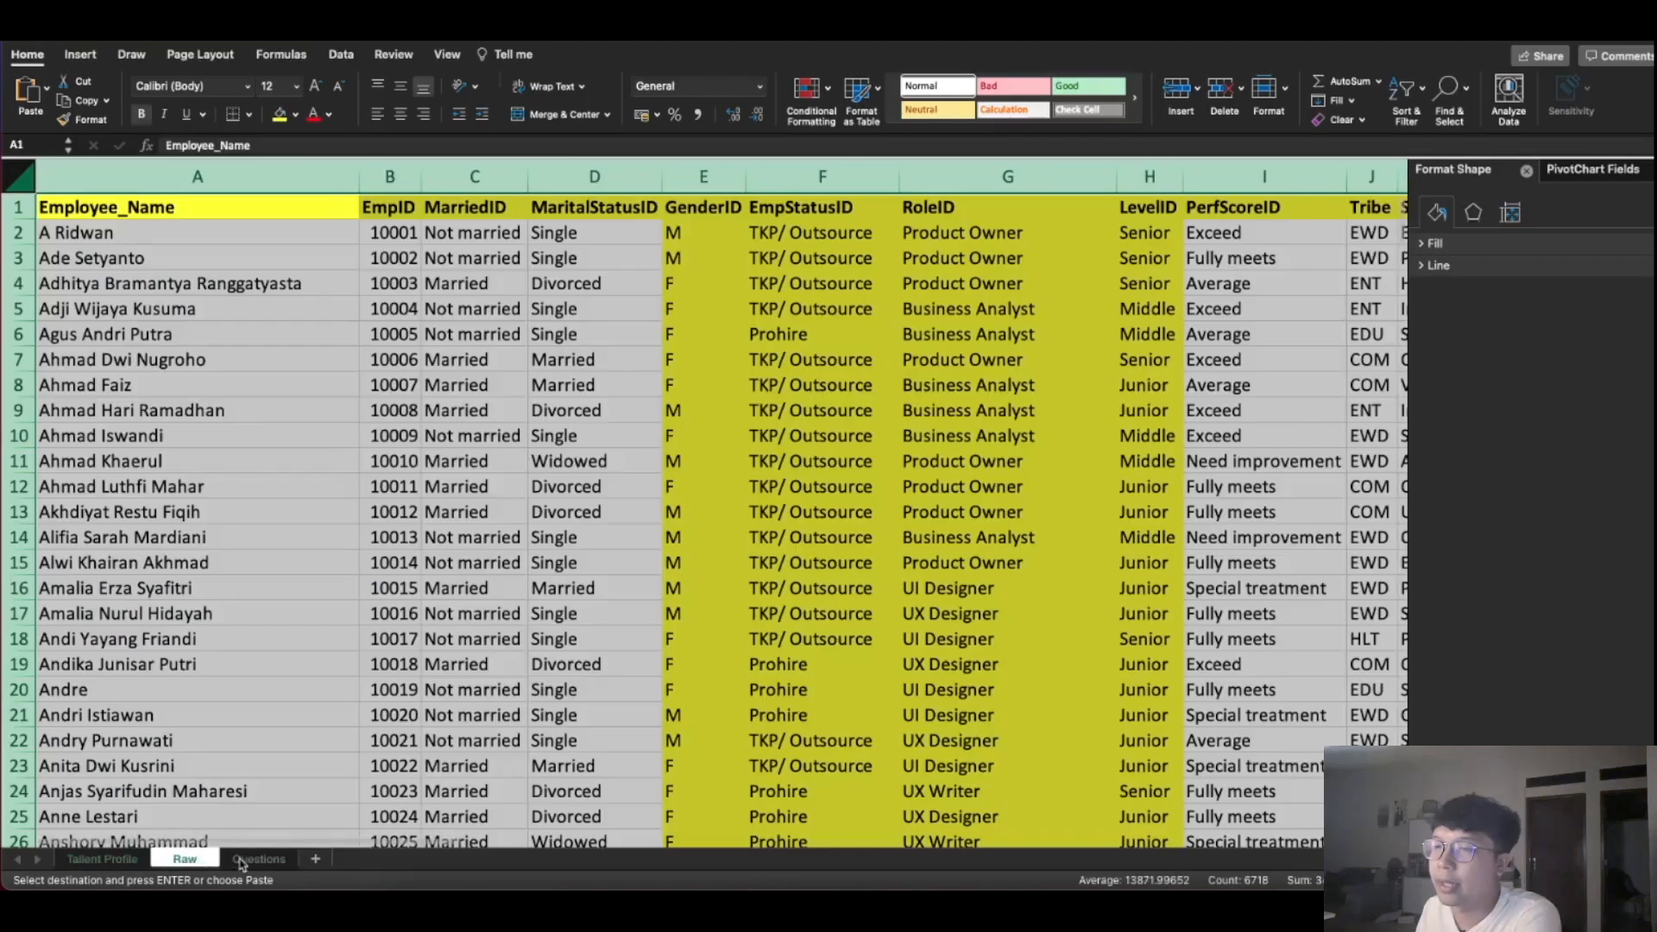
{"action": "left_click", "coordinate": [257, 859]}
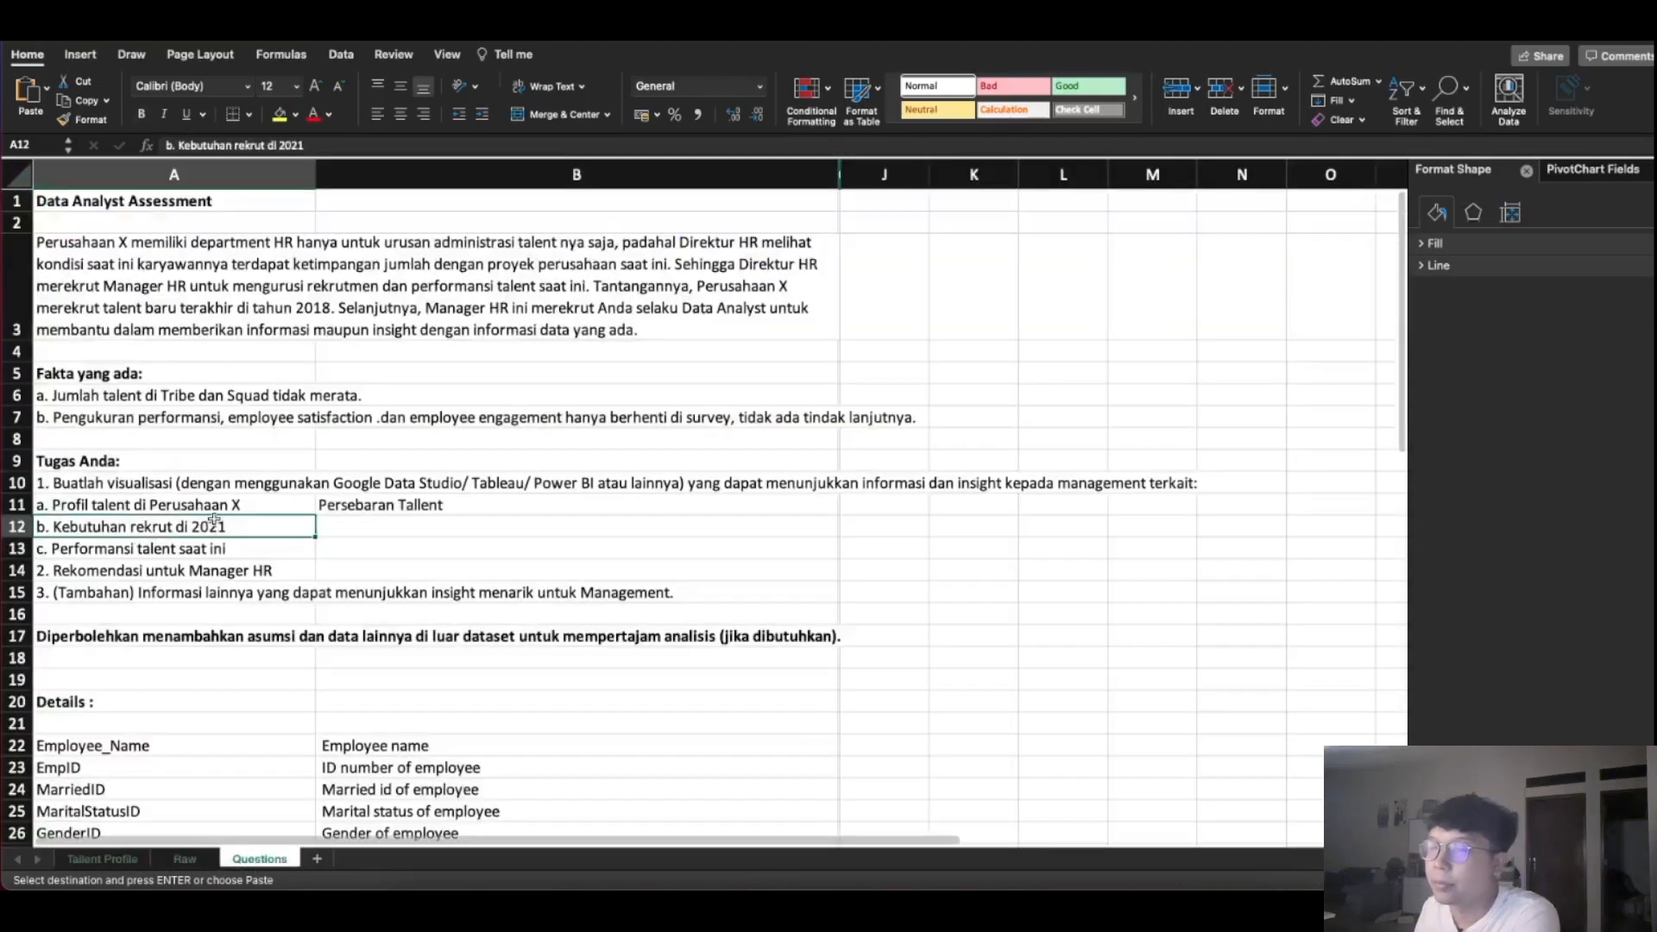
{"action": "left_click", "coordinate": [165, 399]}
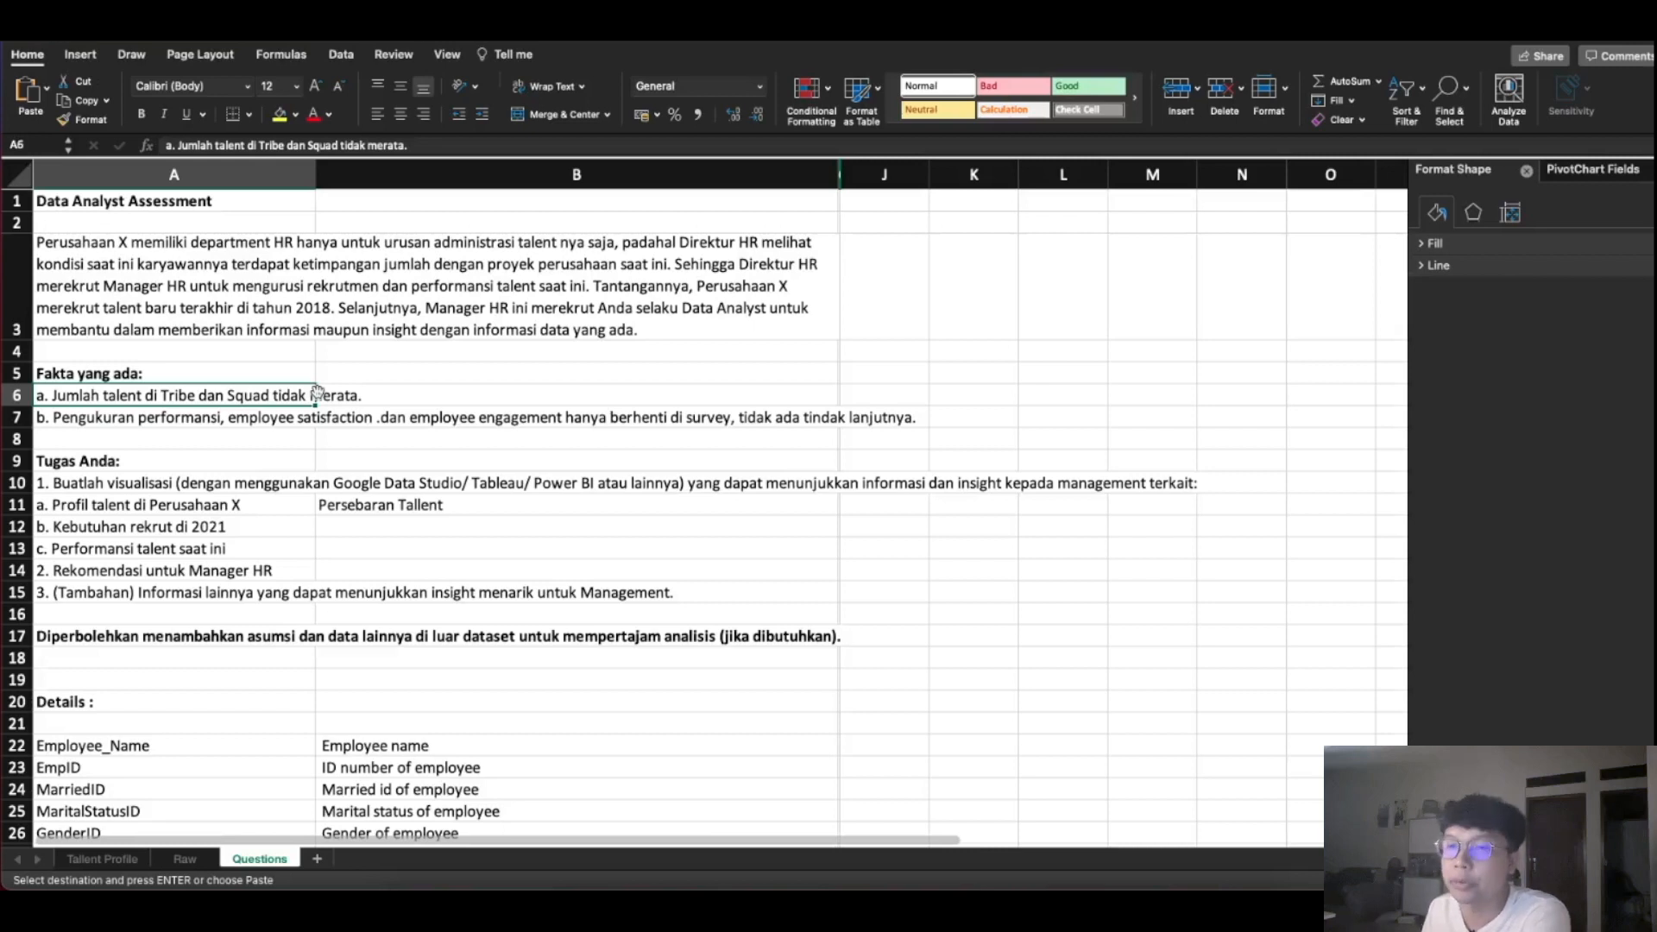
Create a pivot table on a new worksheet from all columns of the Raw sheet
{"action": "left_click", "coordinate": [186, 859]}
{"action": "left_click", "coordinate": [236, 402]}
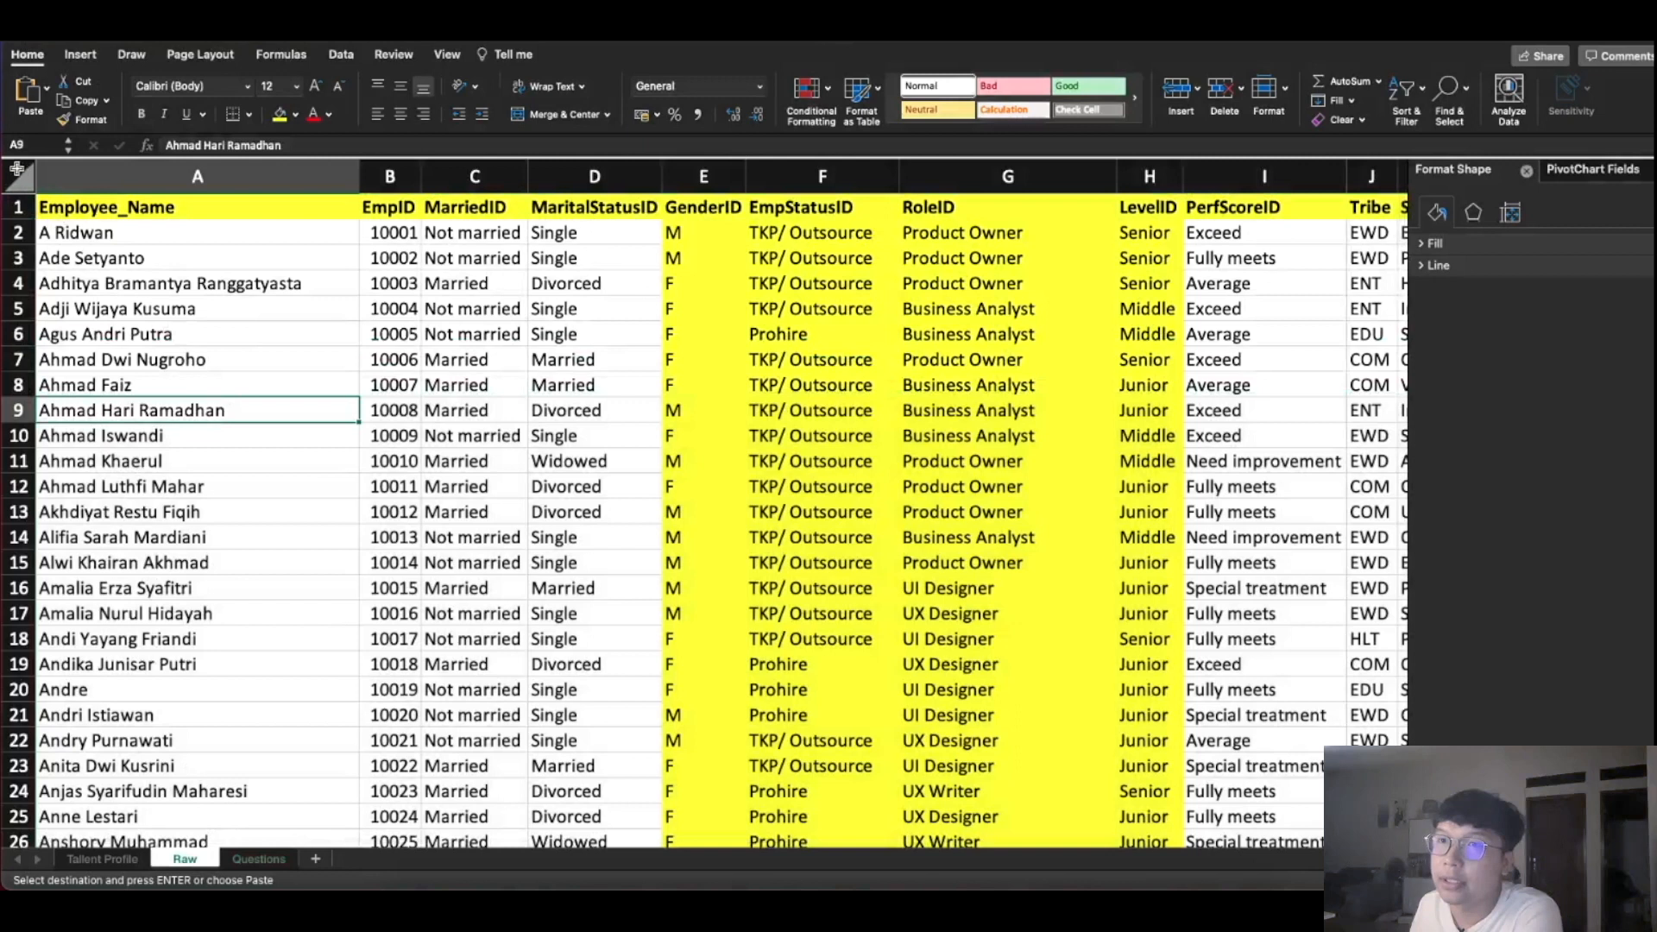
{"action": "left_click", "coordinate": [16, 170]}
{"action": "left_click", "coordinate": [81, 55]}
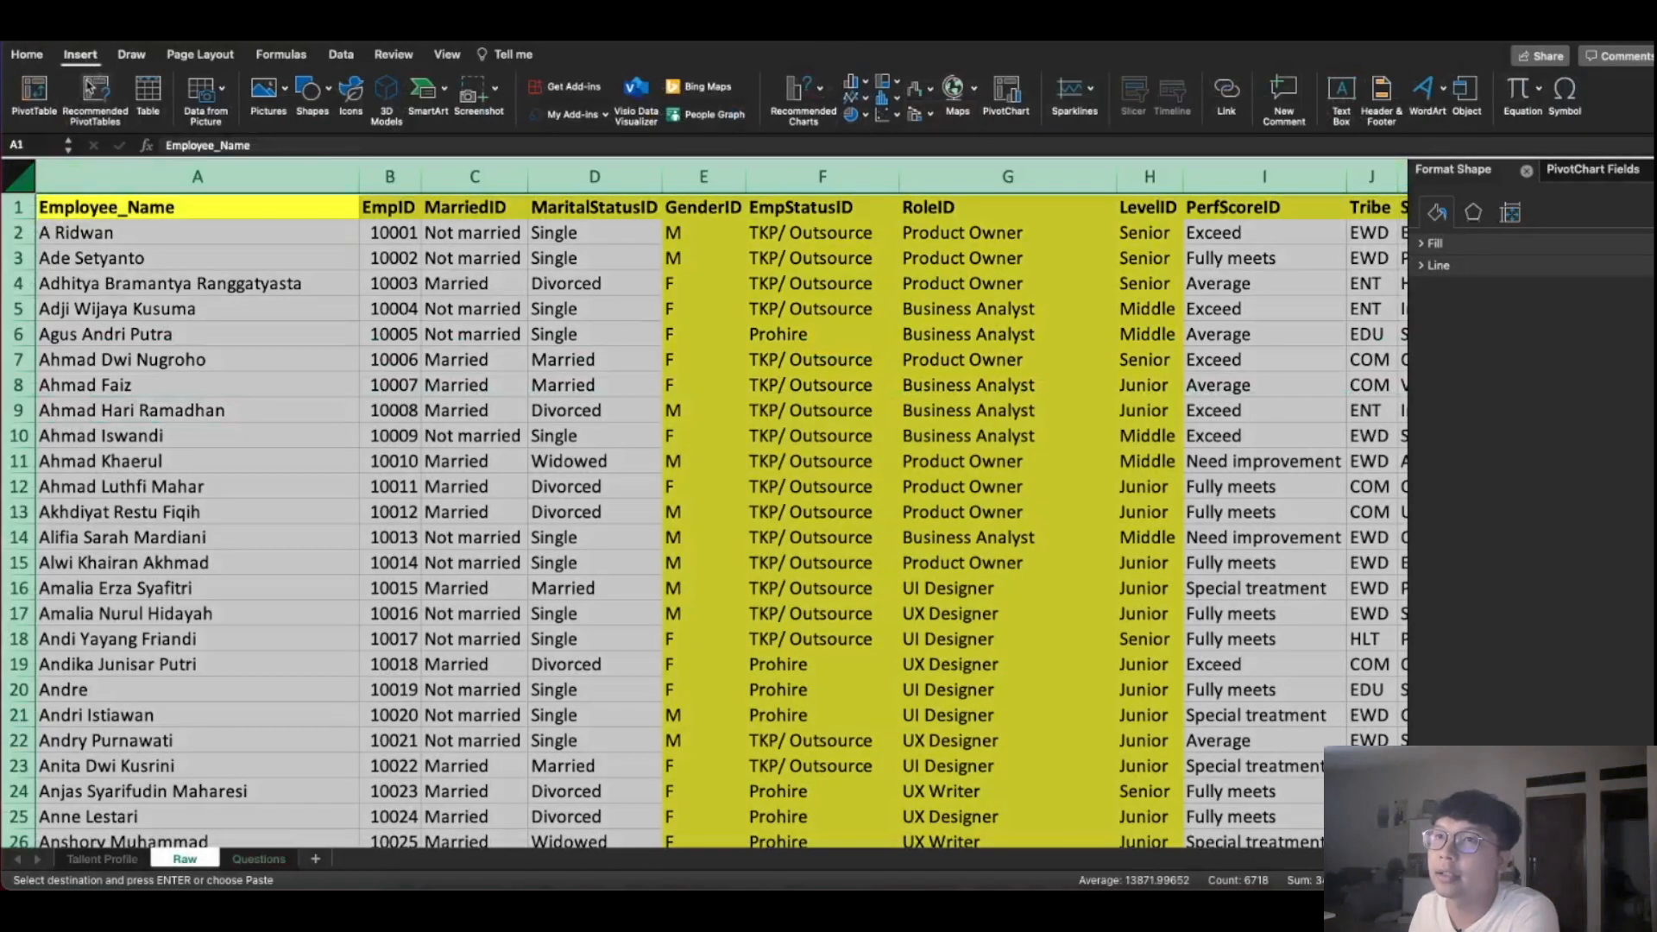
{"action": "left_click", "coordinate": [34, 91]}
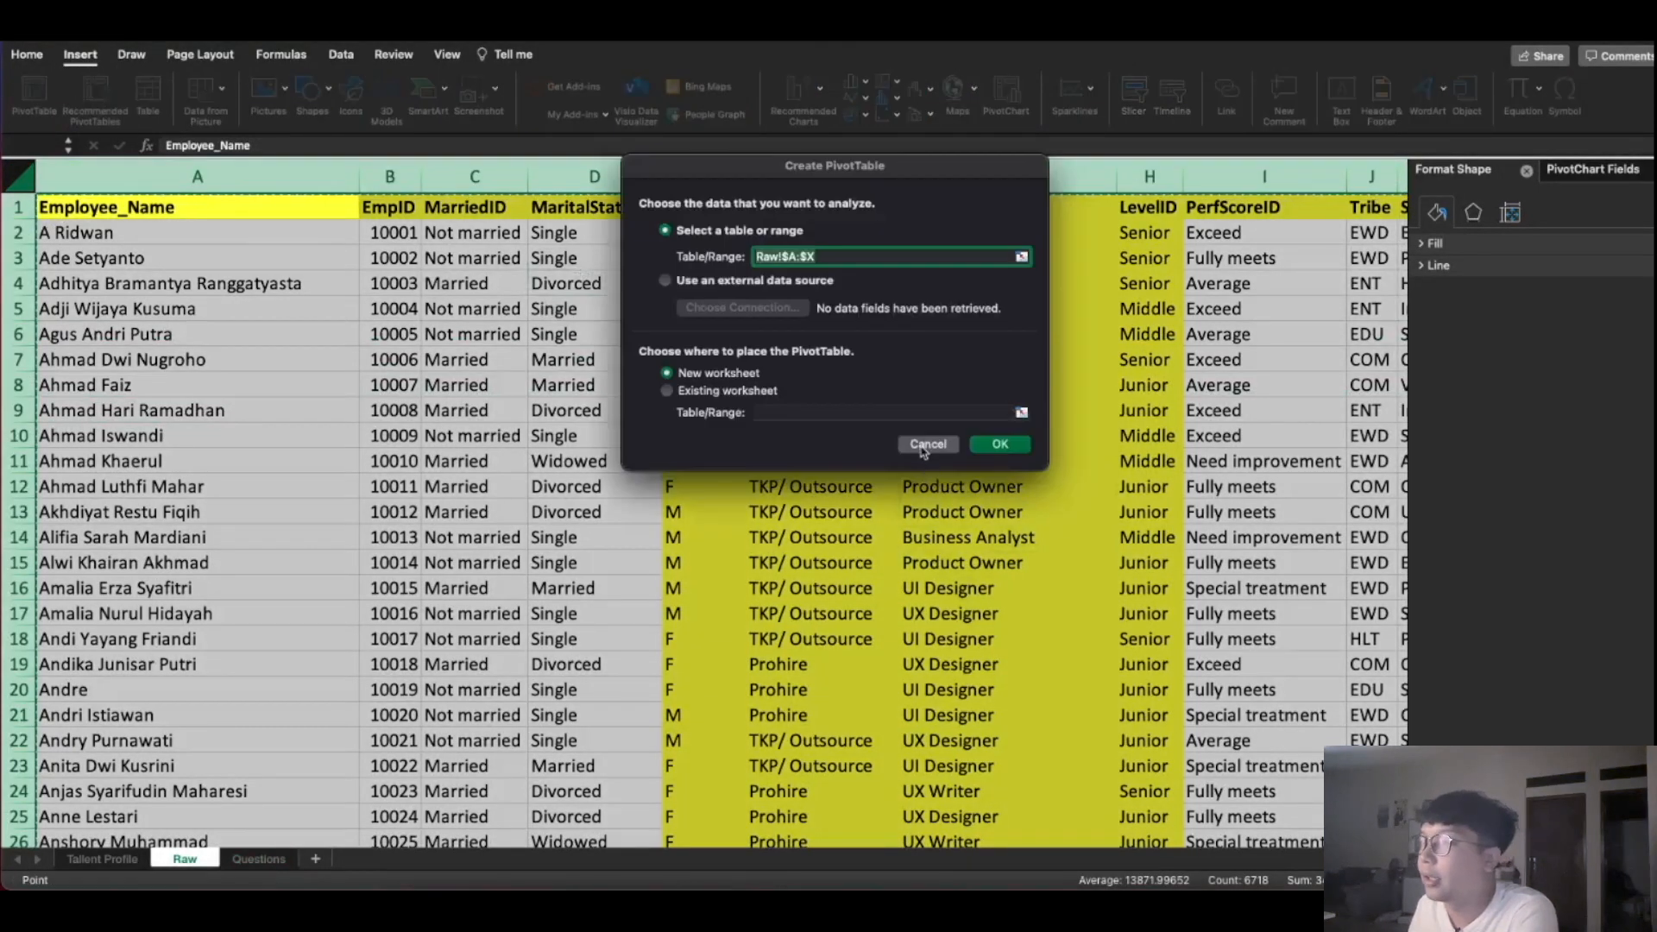
{"action": "left_click", "coordinate": [999, 445]}
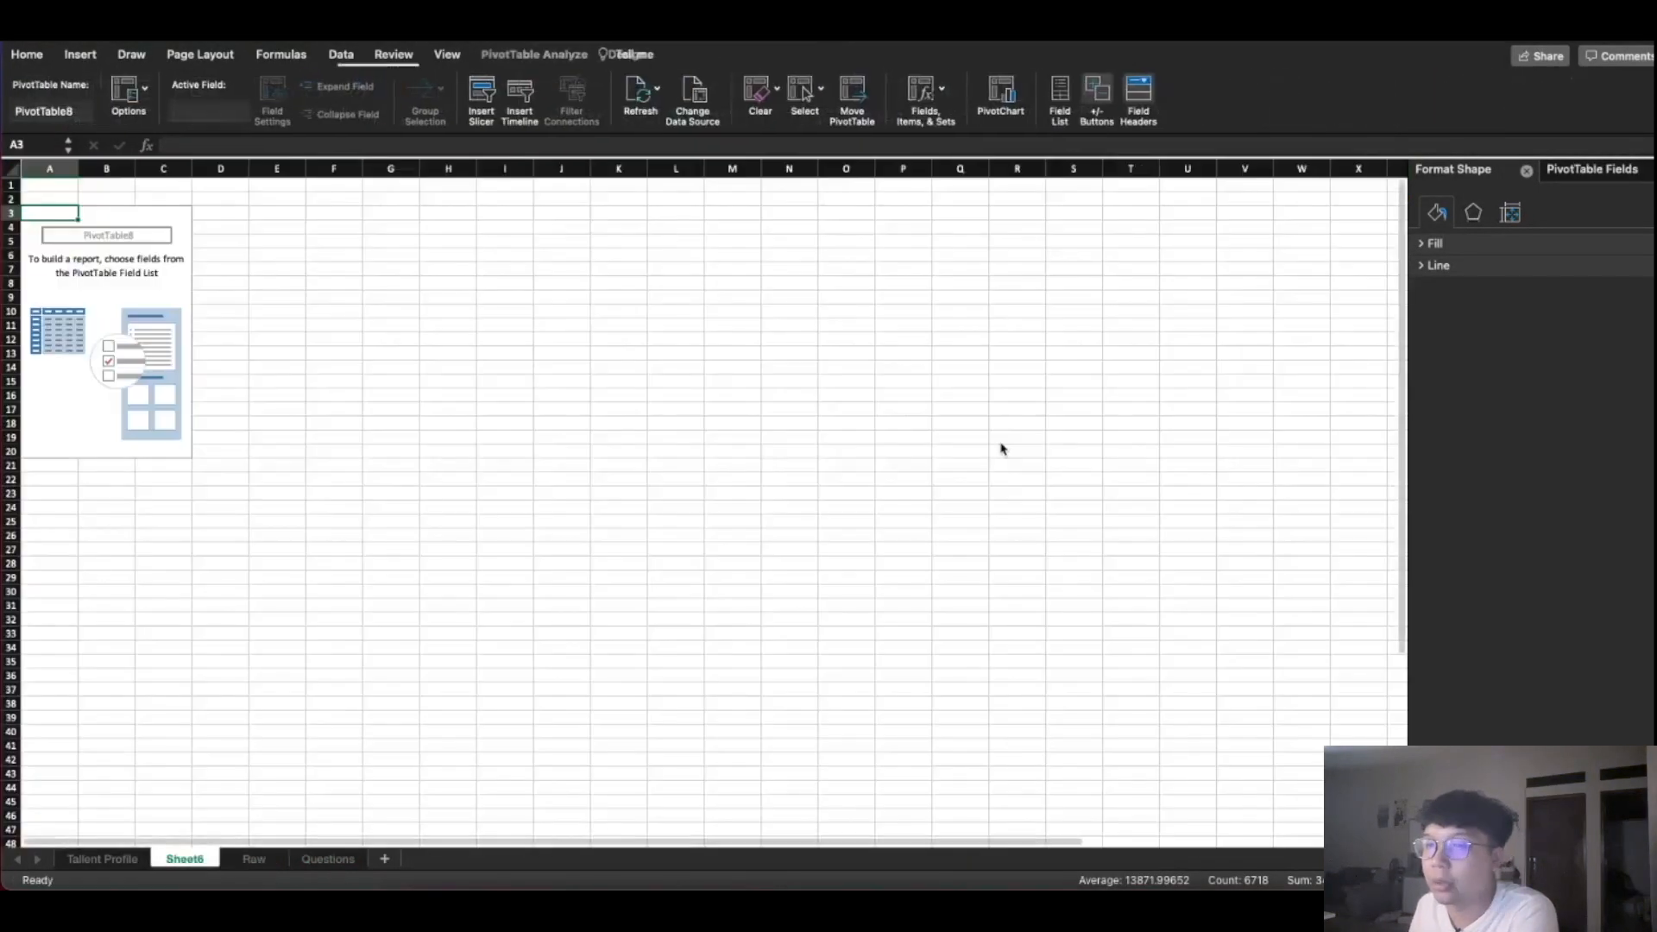
Rename the new pivot table's worksheet as Recruitment Need
{"action": "double_click", "coordinate": [183, 860]}
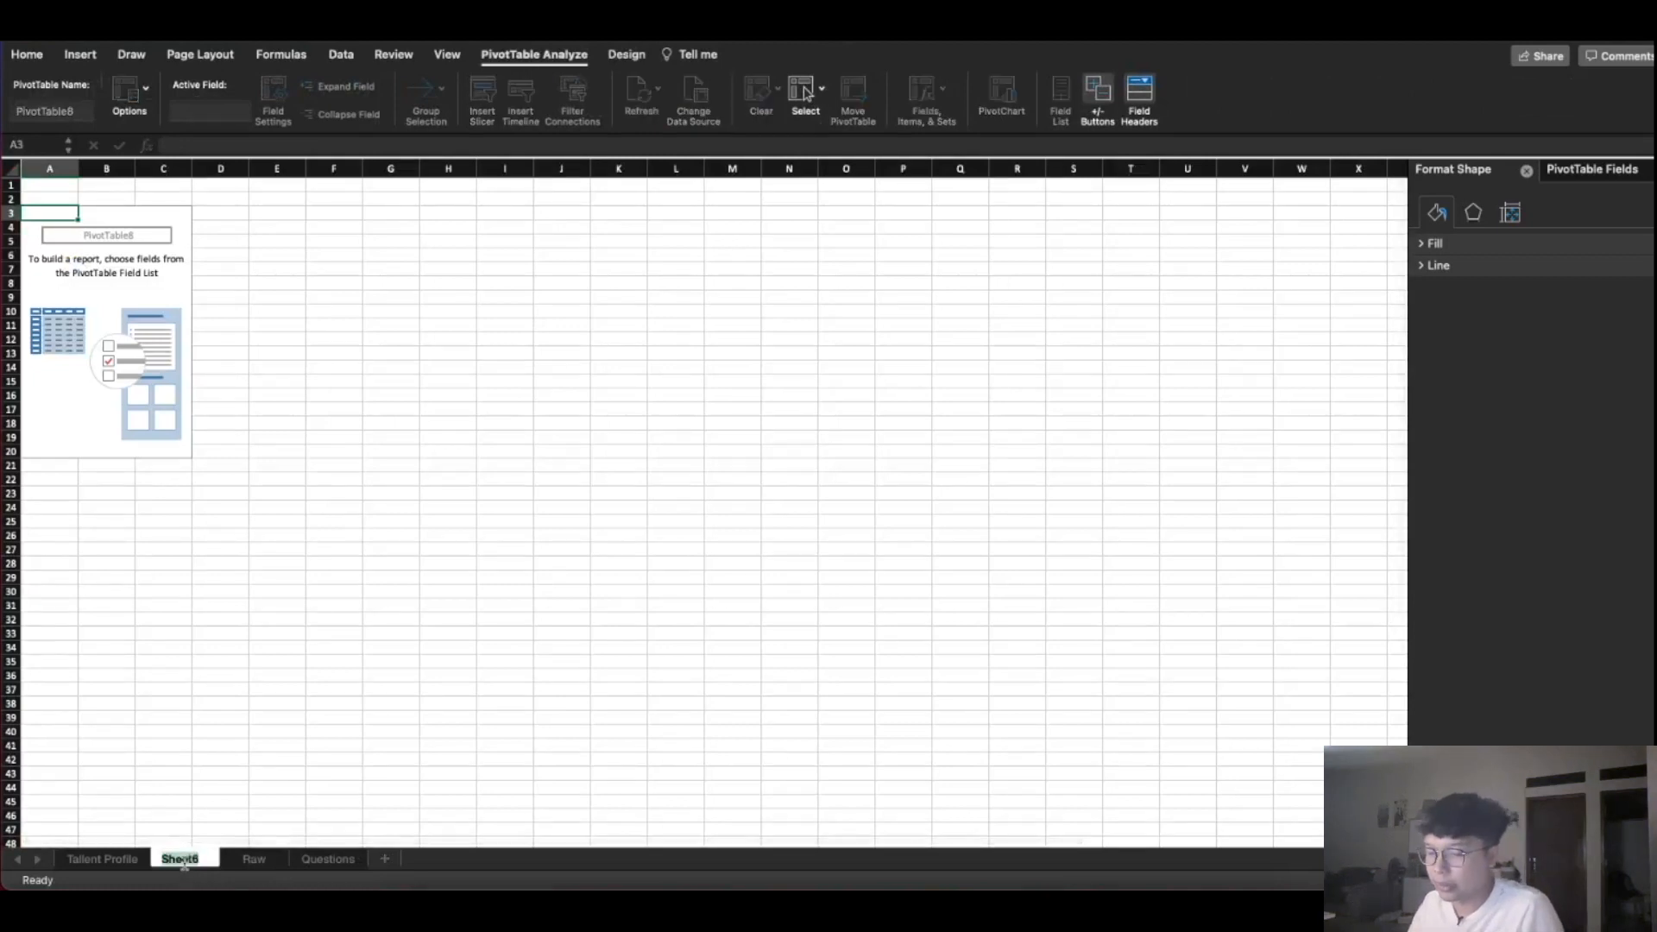
{"action": "type", "text": "Recruitment Need"}
{"action": "key", "text": "Return"}
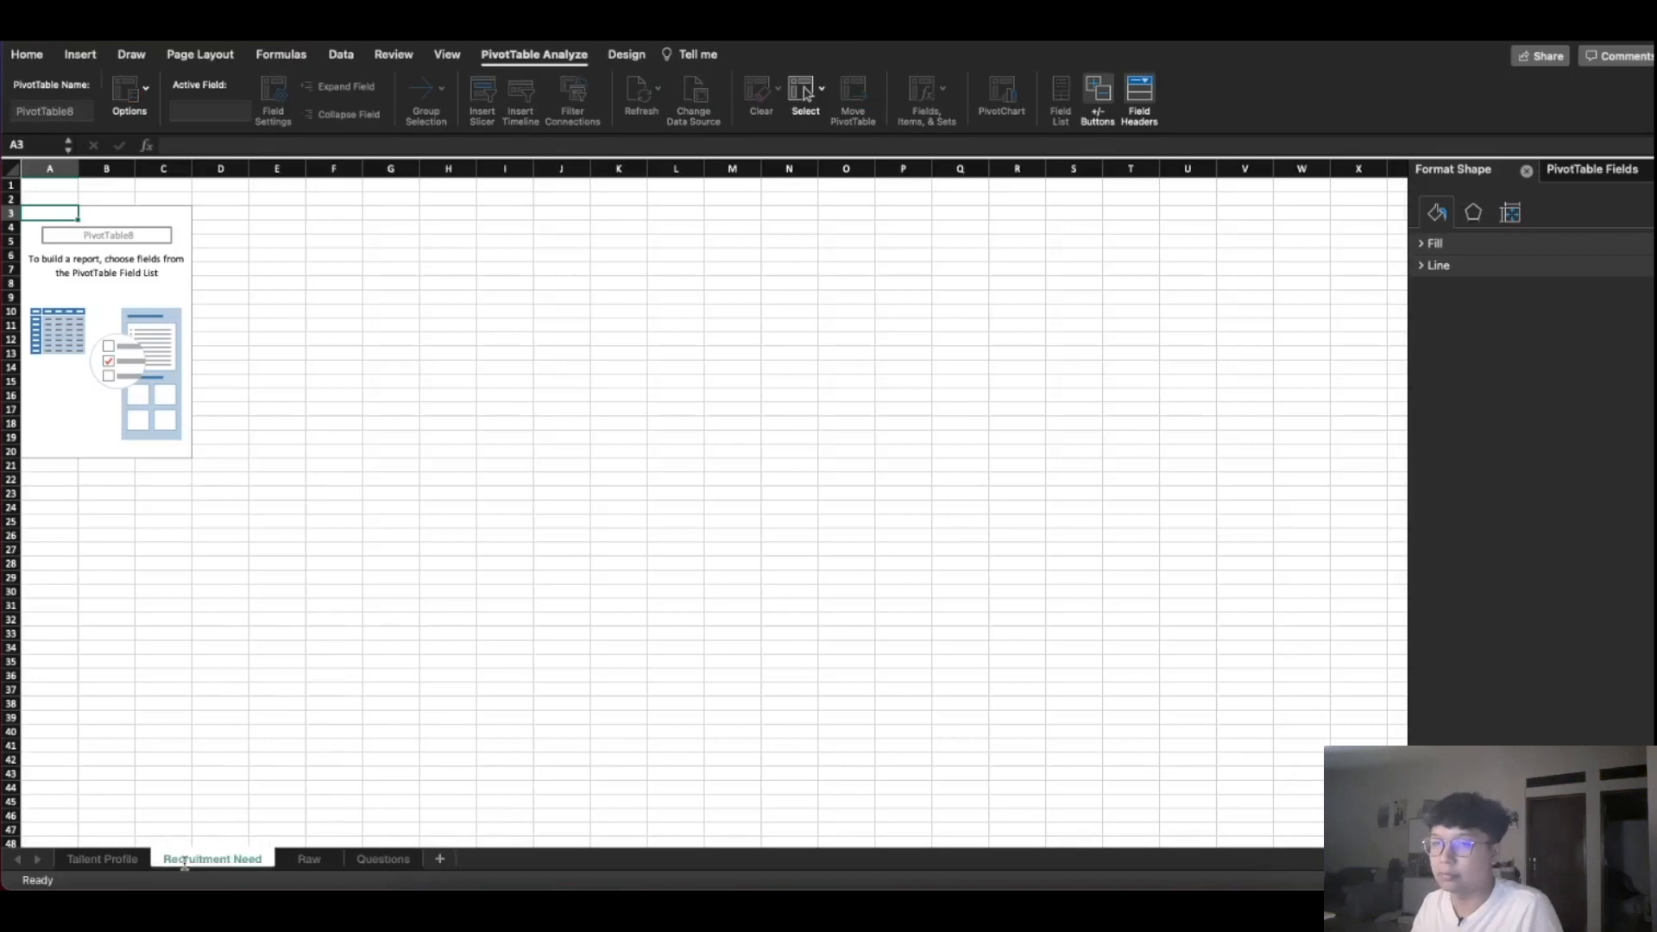
Show the empty pivot table's field list and add Tribe as its row field
{"action": "left_click", "coordinate": [181, 772]}
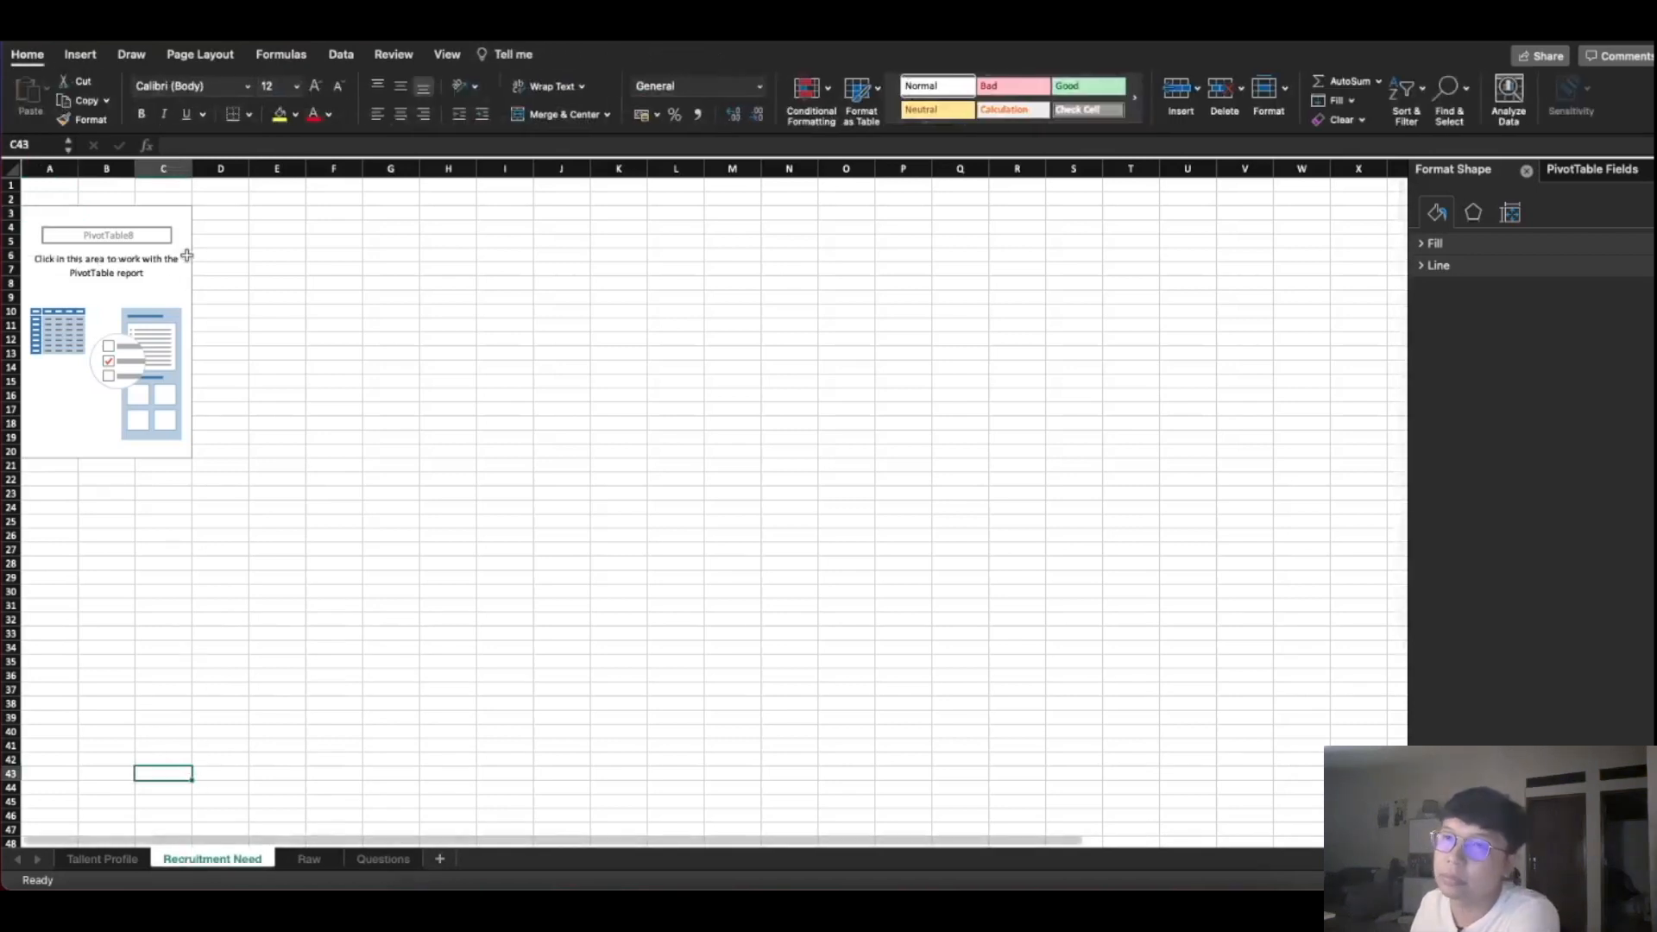
{"action": "left_click", "coordinate": [330, 338]}
{"action": "left_click", "coordinate": [129, 270]}
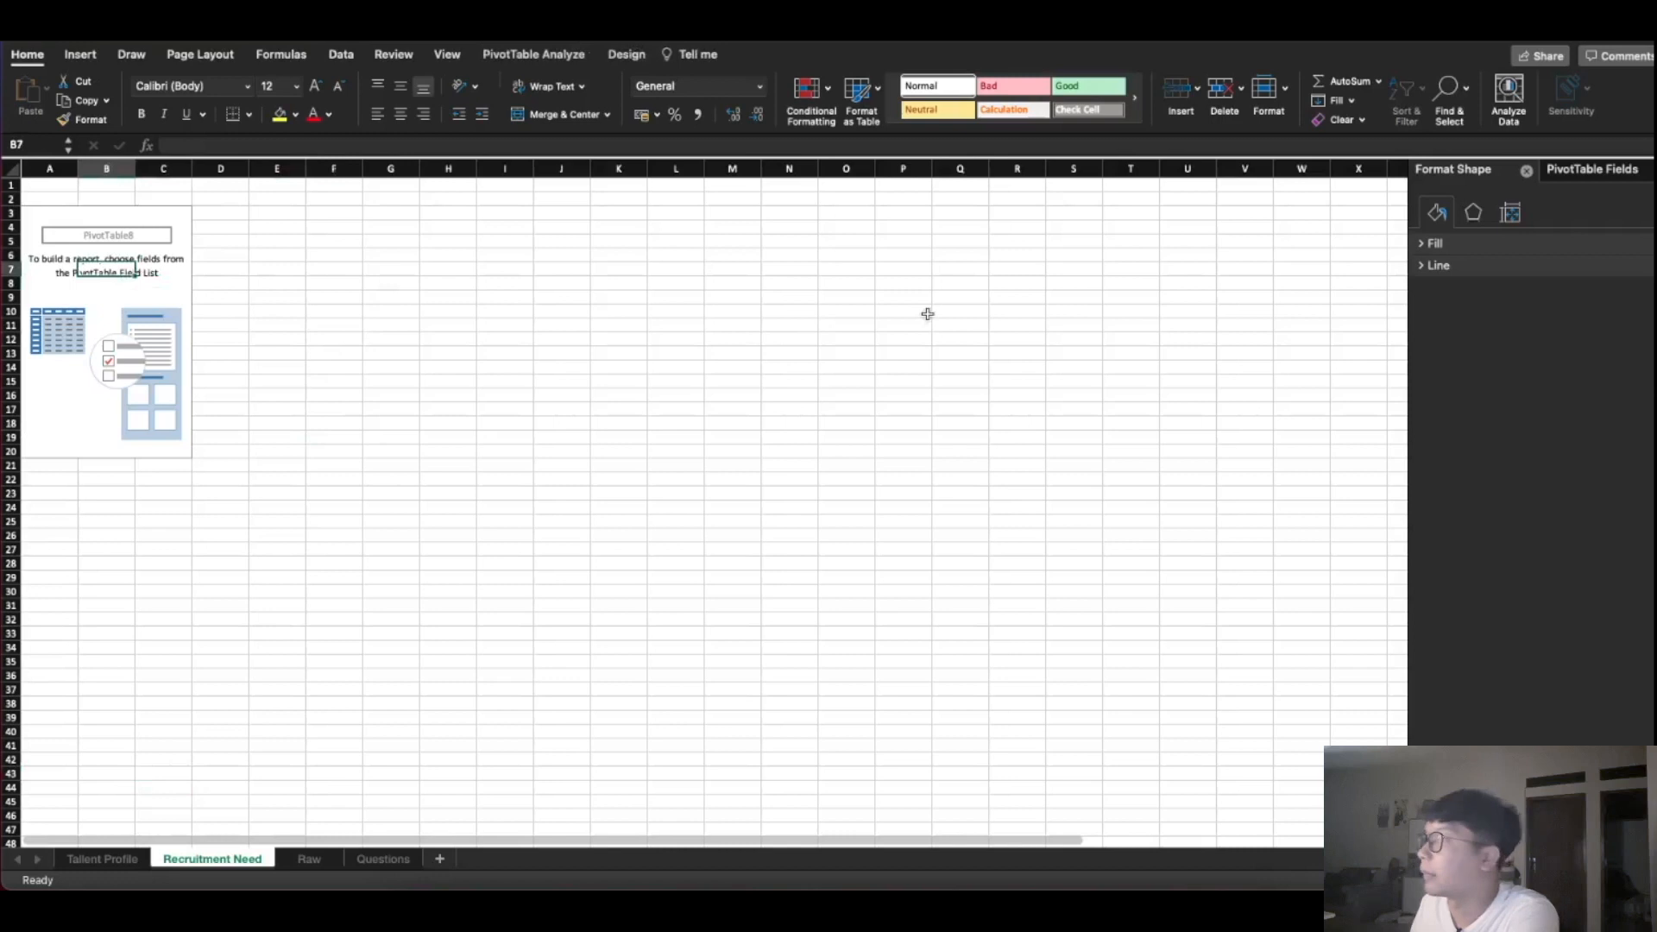
{"action": "left_click", "coordinate": [1602, 177]}
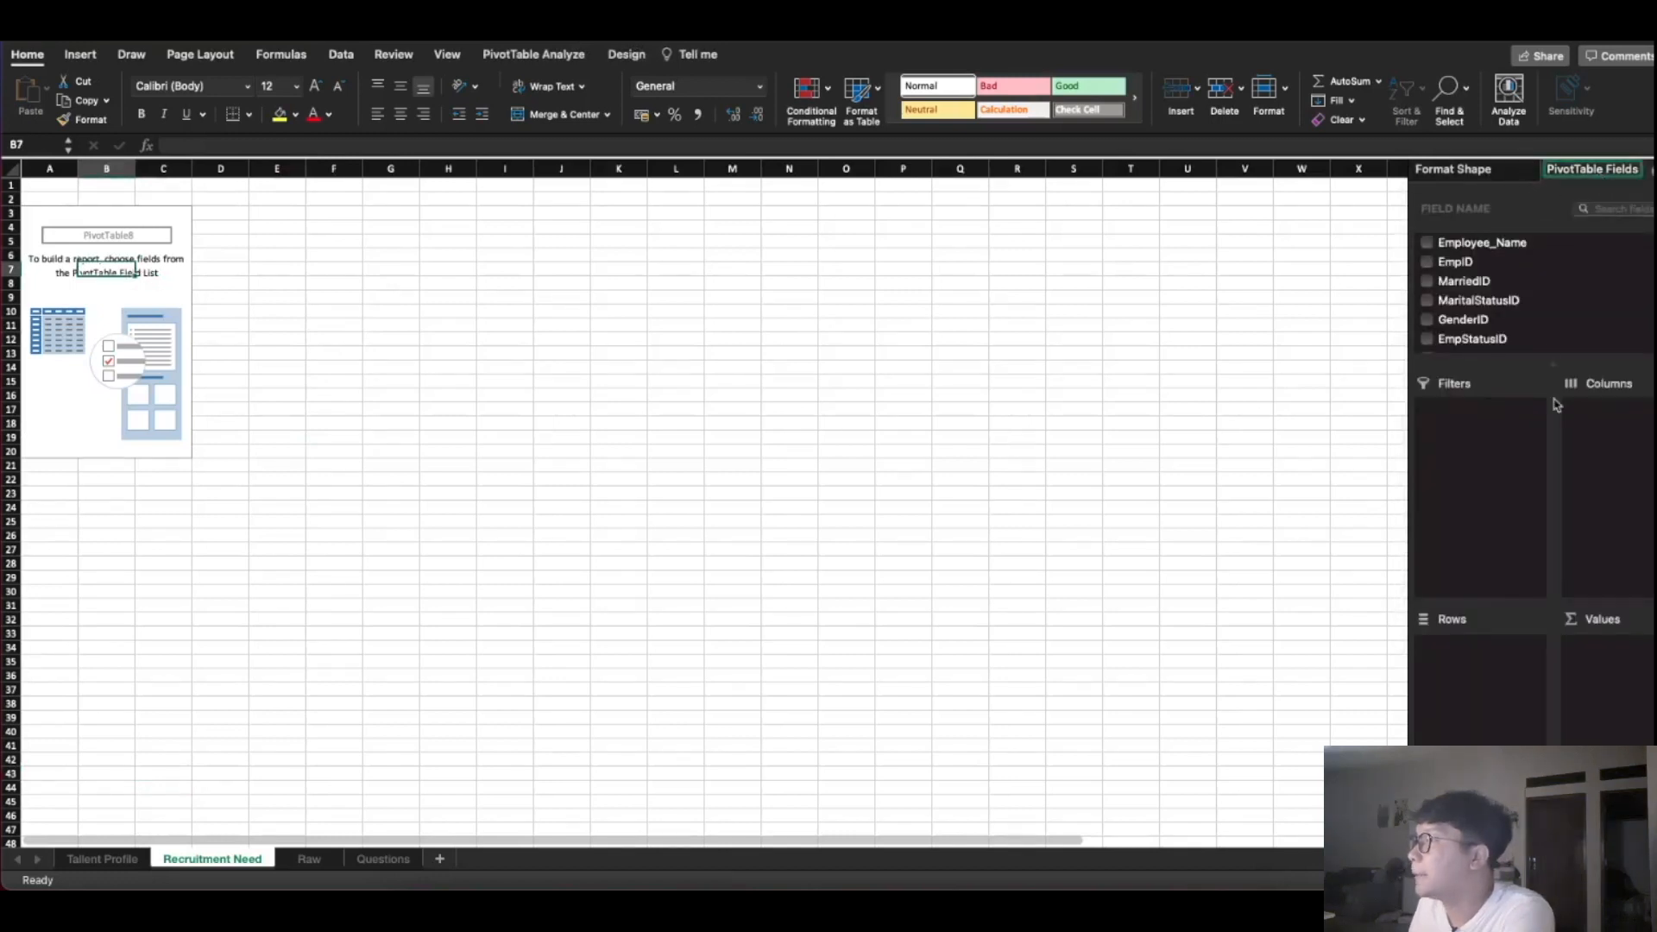
{"action": "scroll", "coordinate": [1476, 326], "scroll_direction": "down", "scroll_amount": 5}
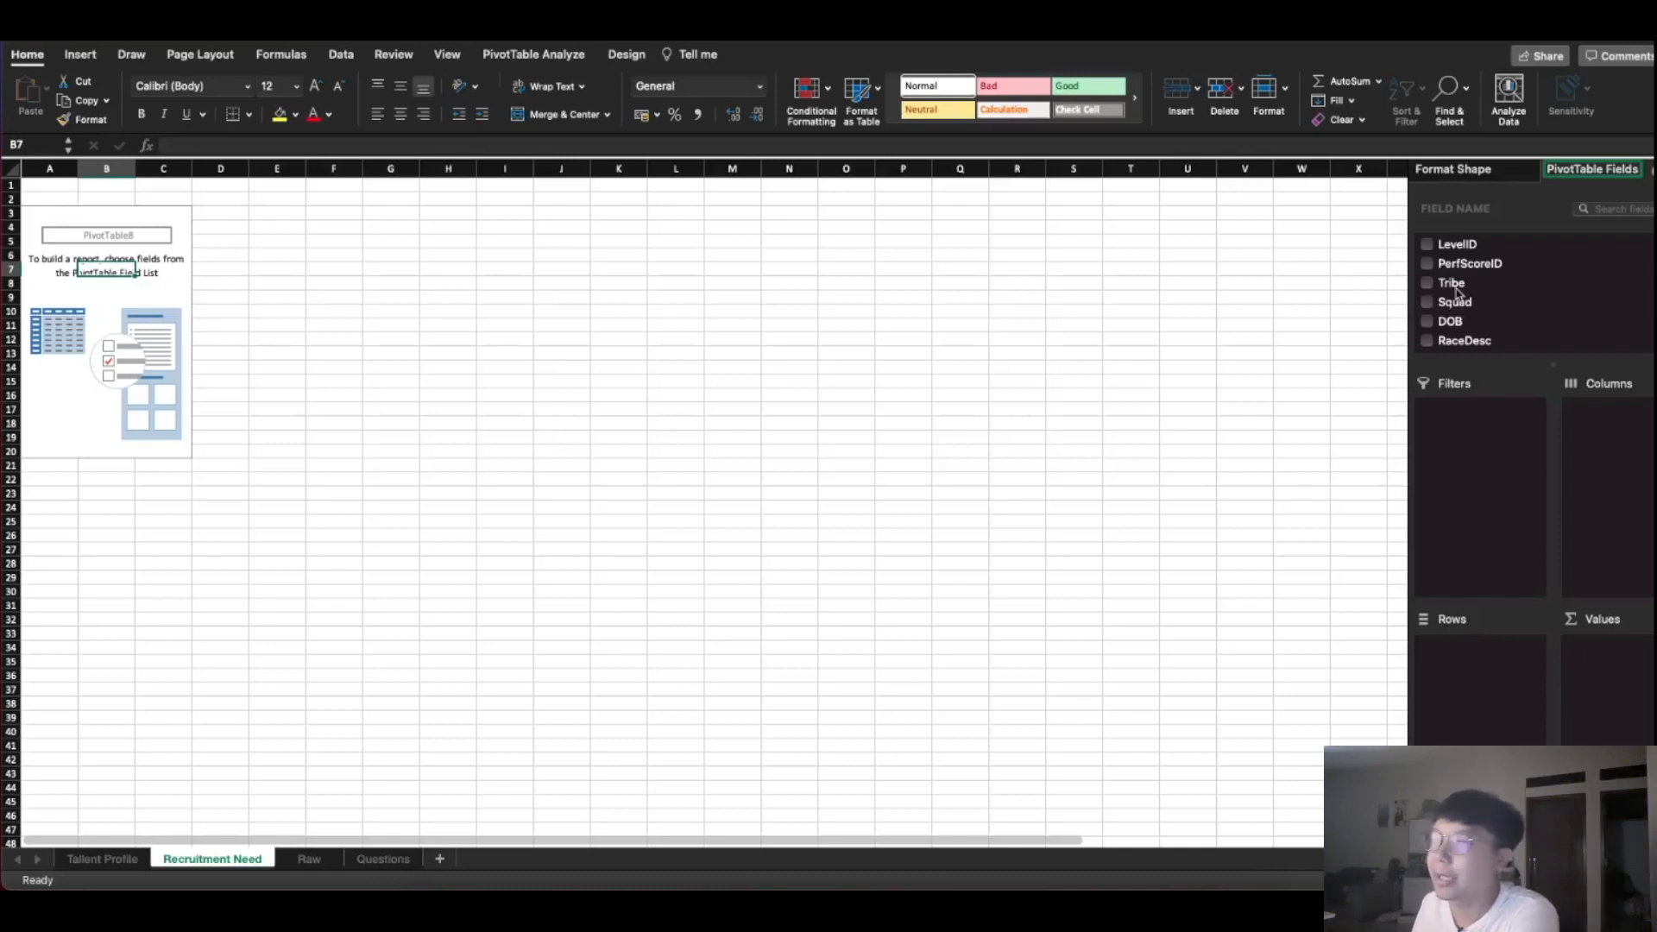
{"action": "left_click_drag", "start_coordinate": [1456, 293], "coordinate": [1500, 726]}
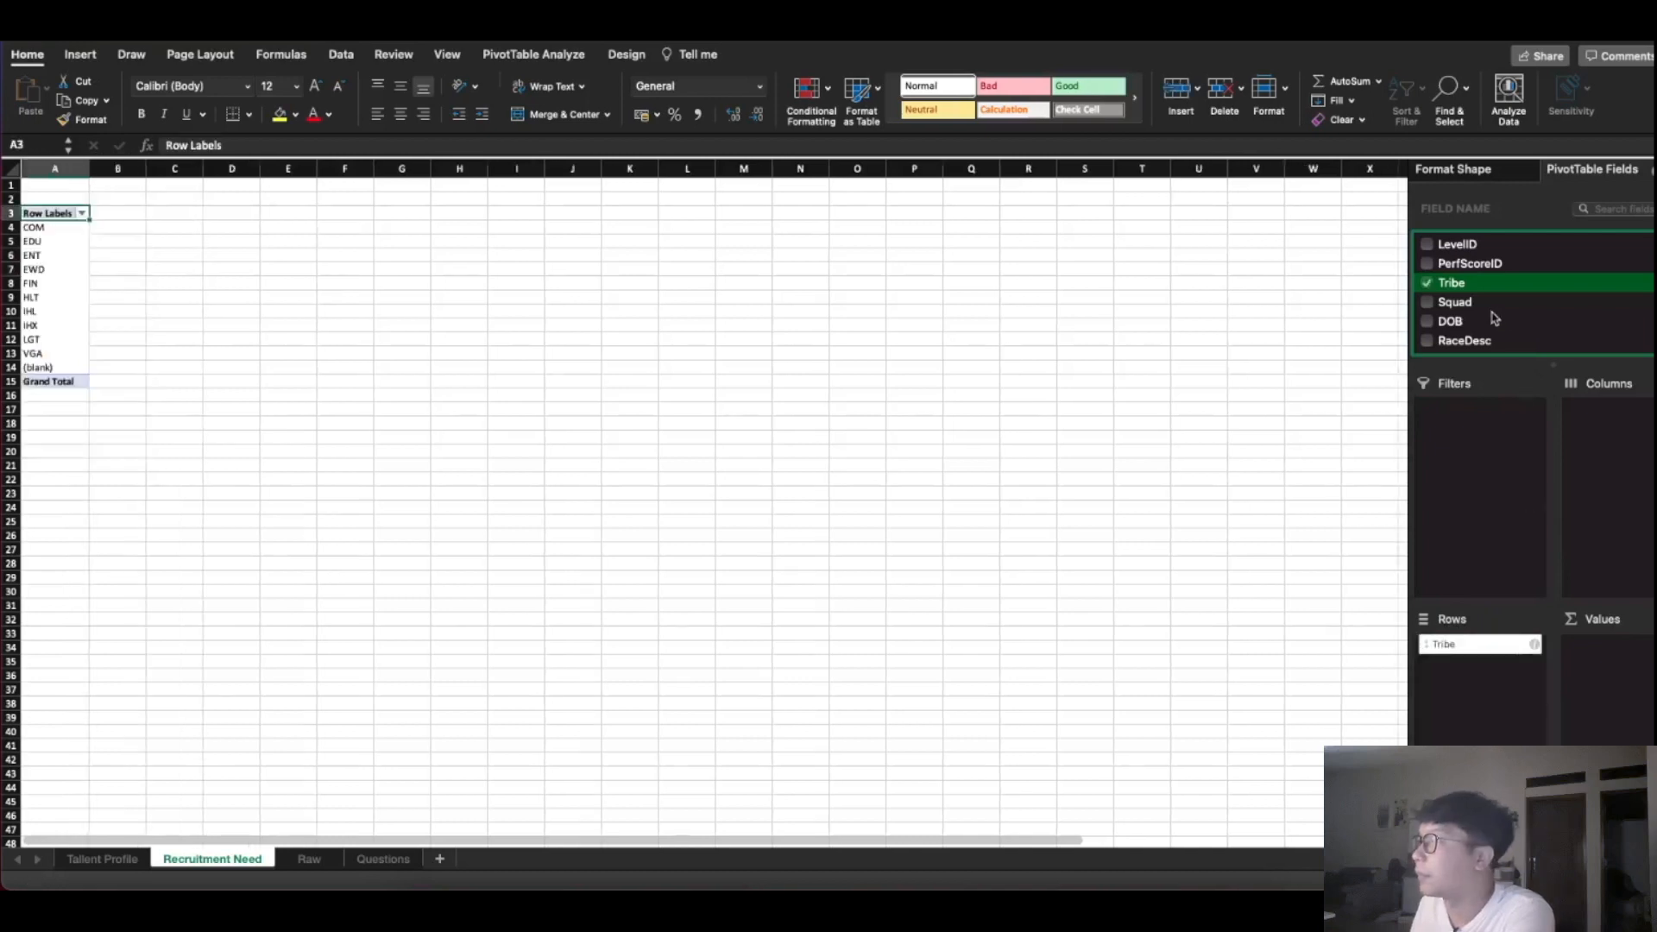
Add RoleID as the column field of the tribe pivot table
{"action": "scroll", "coordinate": [1493, 318], "scroll_direction": "down", "scroll_amount": 10}
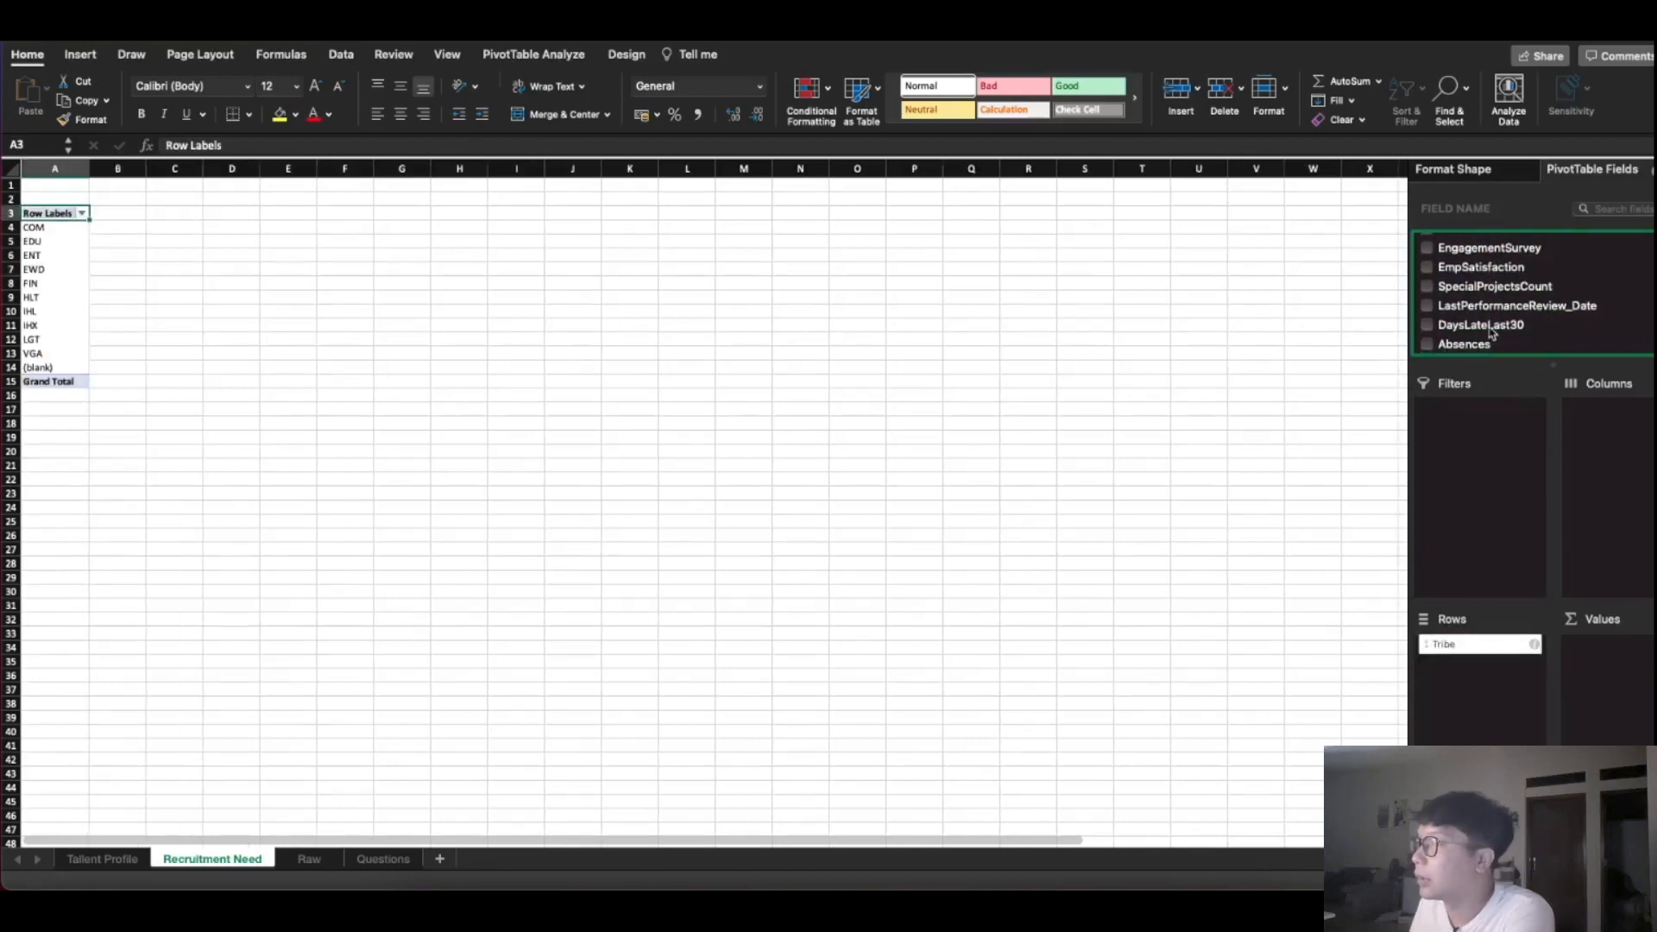
{"action": "scroll", "coordinate": [1492, 334], "scroll_direction": "up", "scroll_amount": 5}
{"action": "scroll", "coordinate": [1490, 326], "scroll_direction": "up", "scroll_amount": 10}
{"action": "left_click_drag", "start_coordinate": [1472, 304], "coordinate": [1590, 510]}
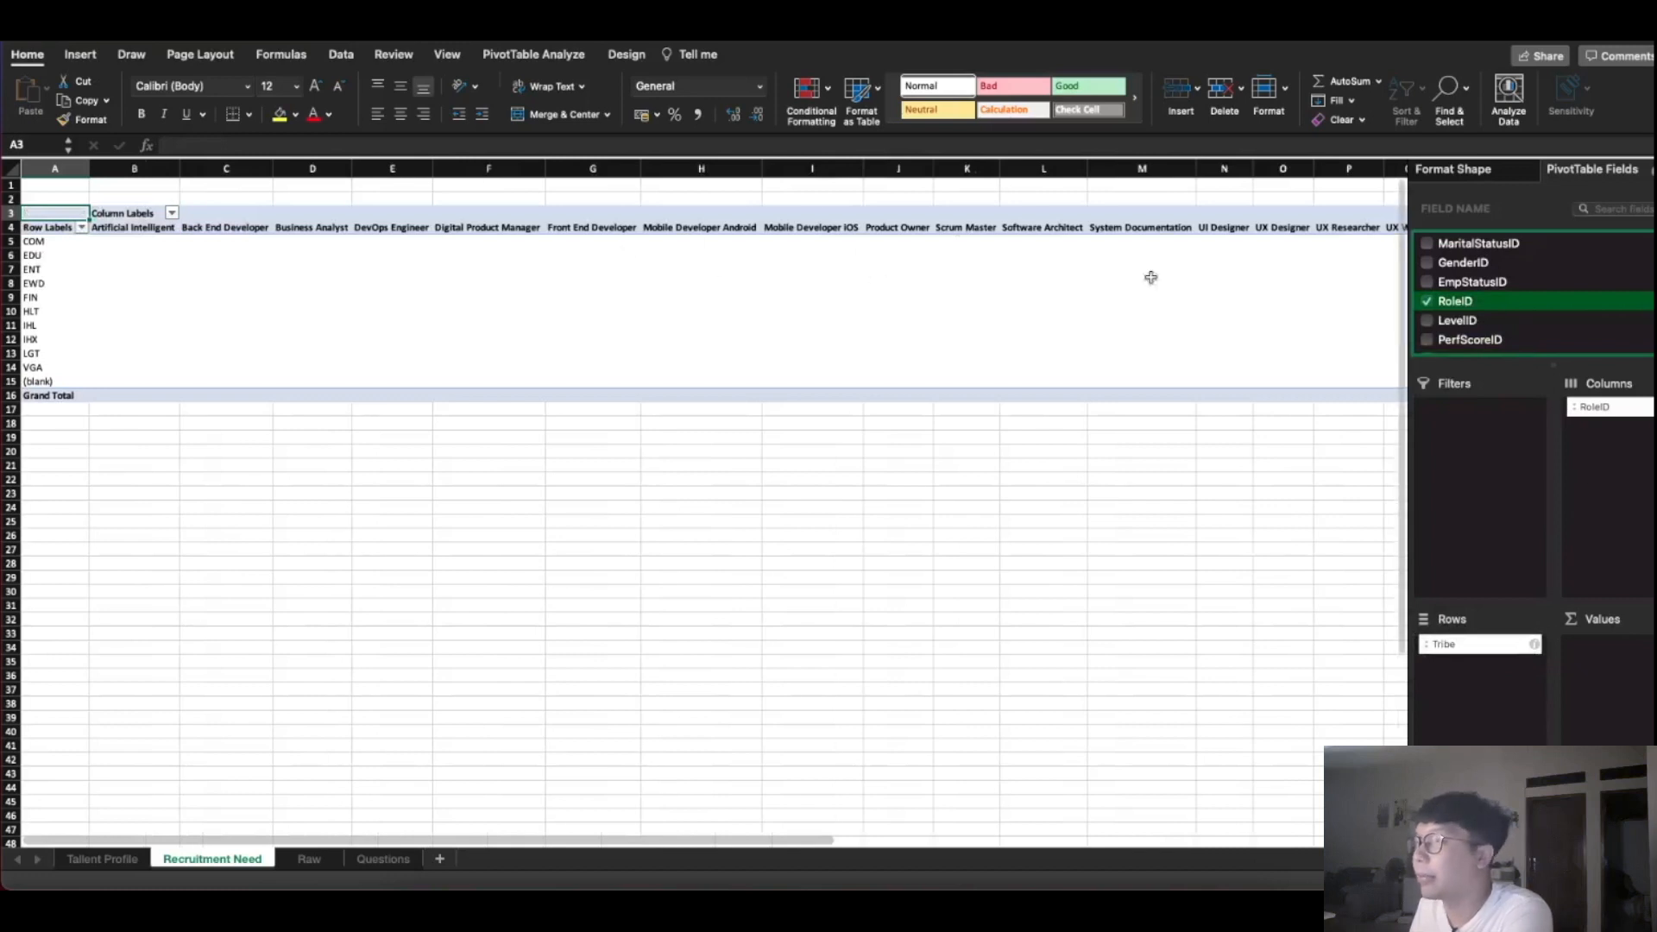
Add EmpID to the pivot table's values and summarize it by Count
{"action": "scroll", "coordinate": [1519, 302], "scroll_direction": "down", "scroll_amount": 5}
{"action": "scroll", "coordinate": [1509, 329], "scroll_direction": "up", "scroll_amount": 8}
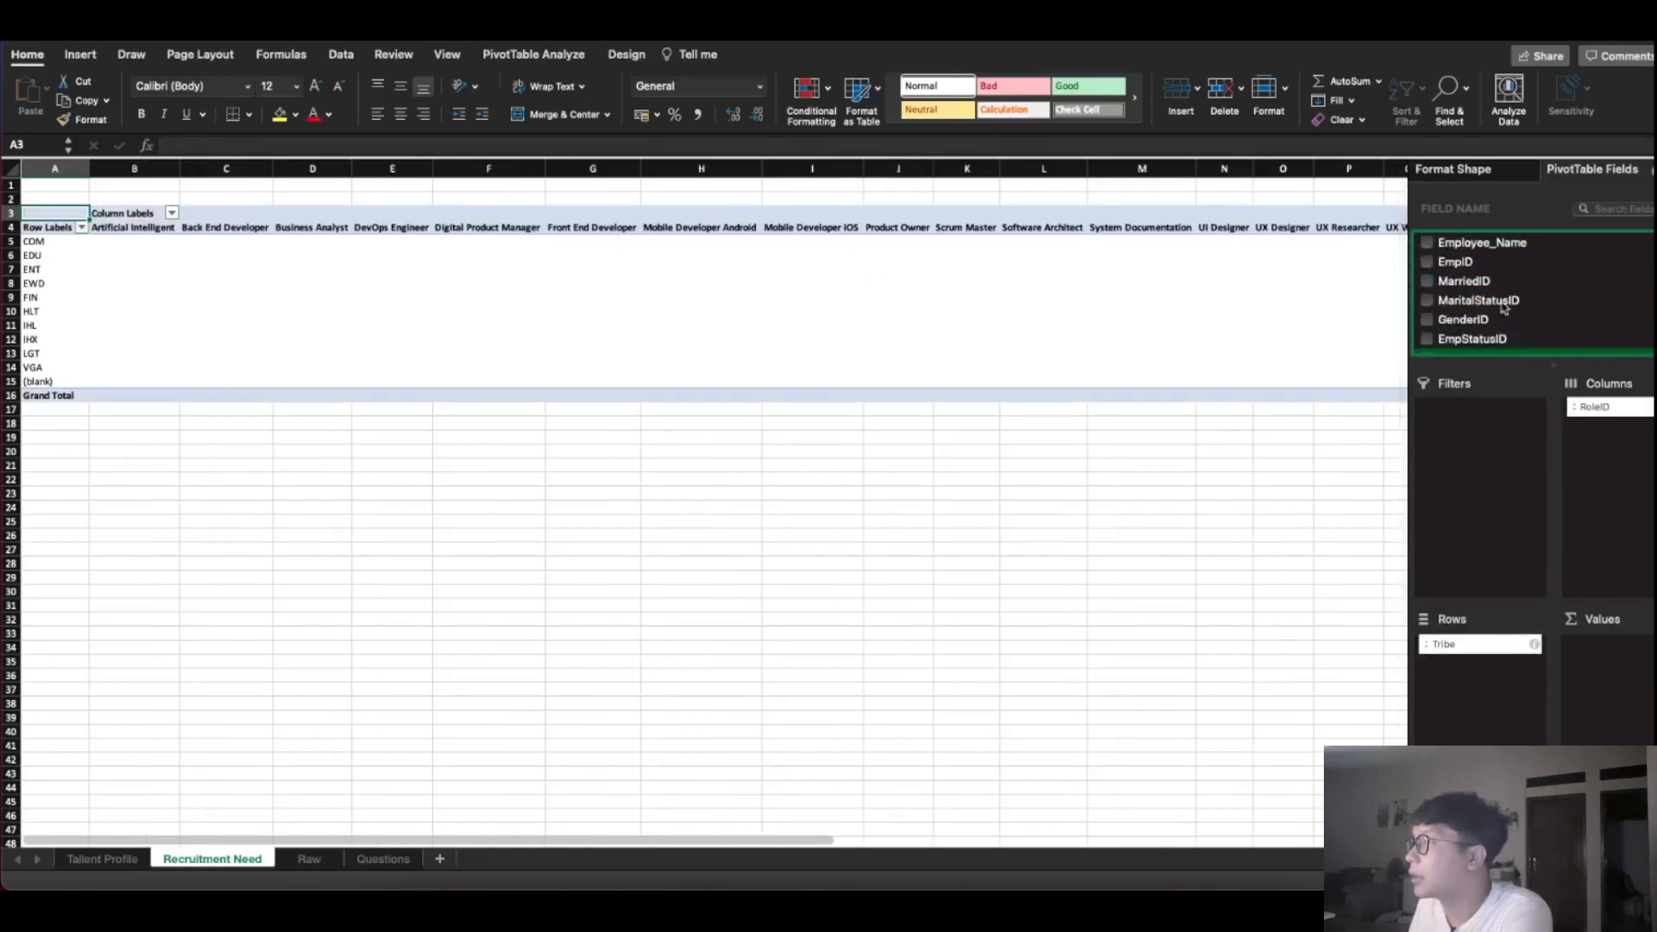
{"action": "left_click_drag", "start_coordinate": [1479, 266], "coordinate": [1610, 681]}
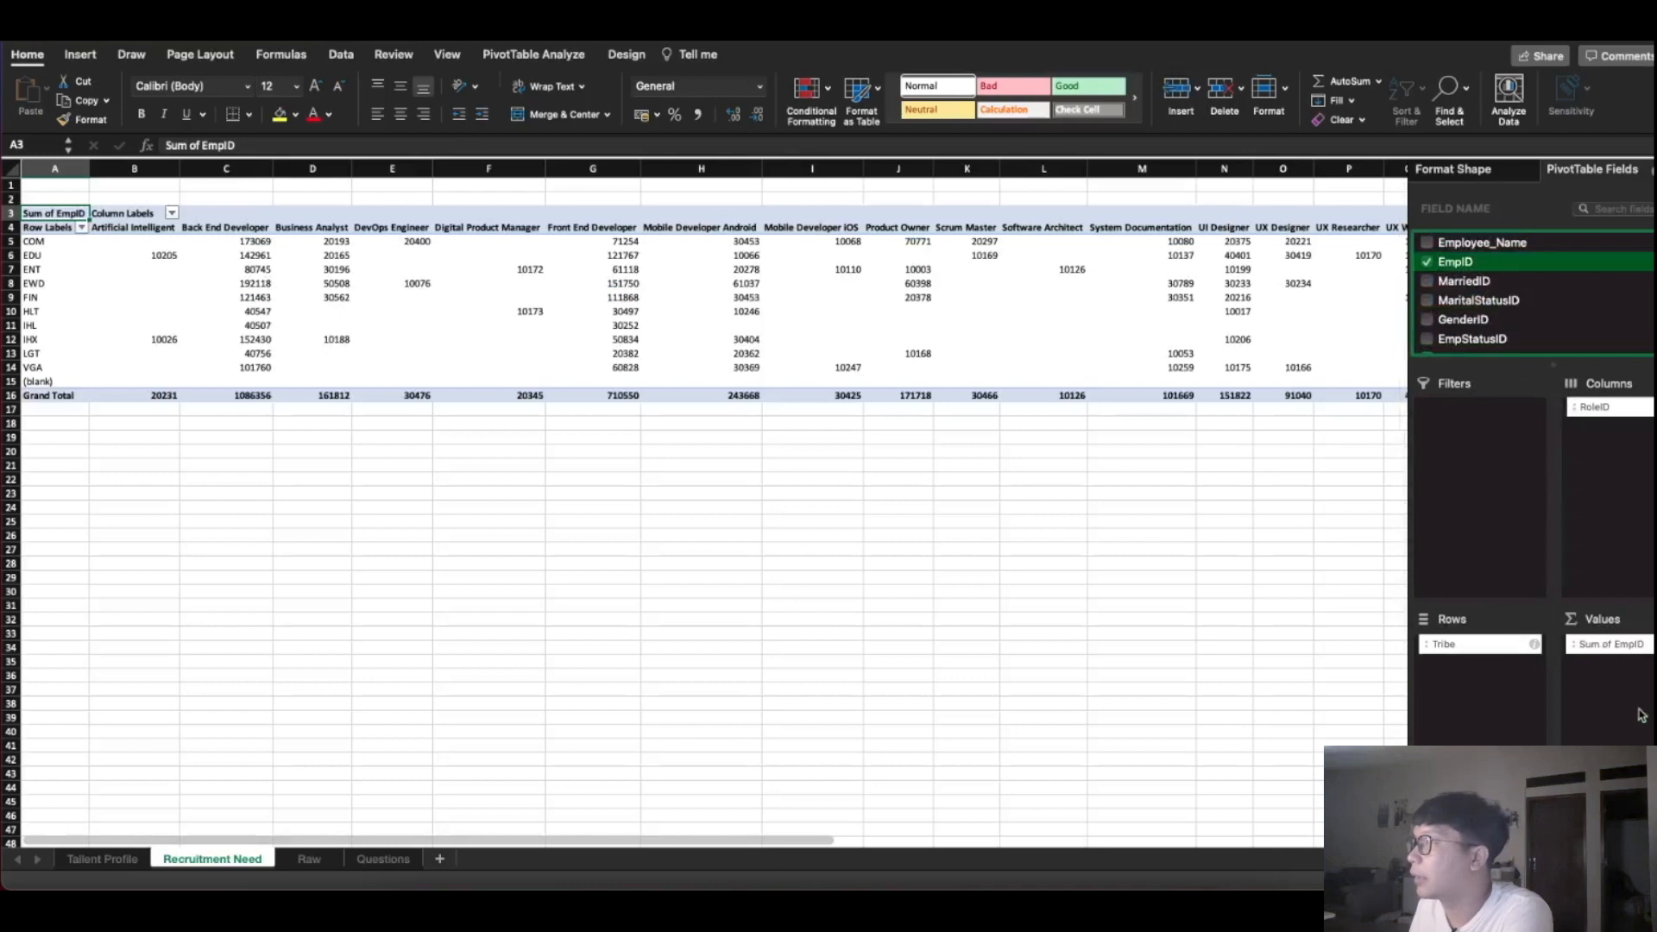
{"action": "left_click", "coordinate": [1611, 644]}
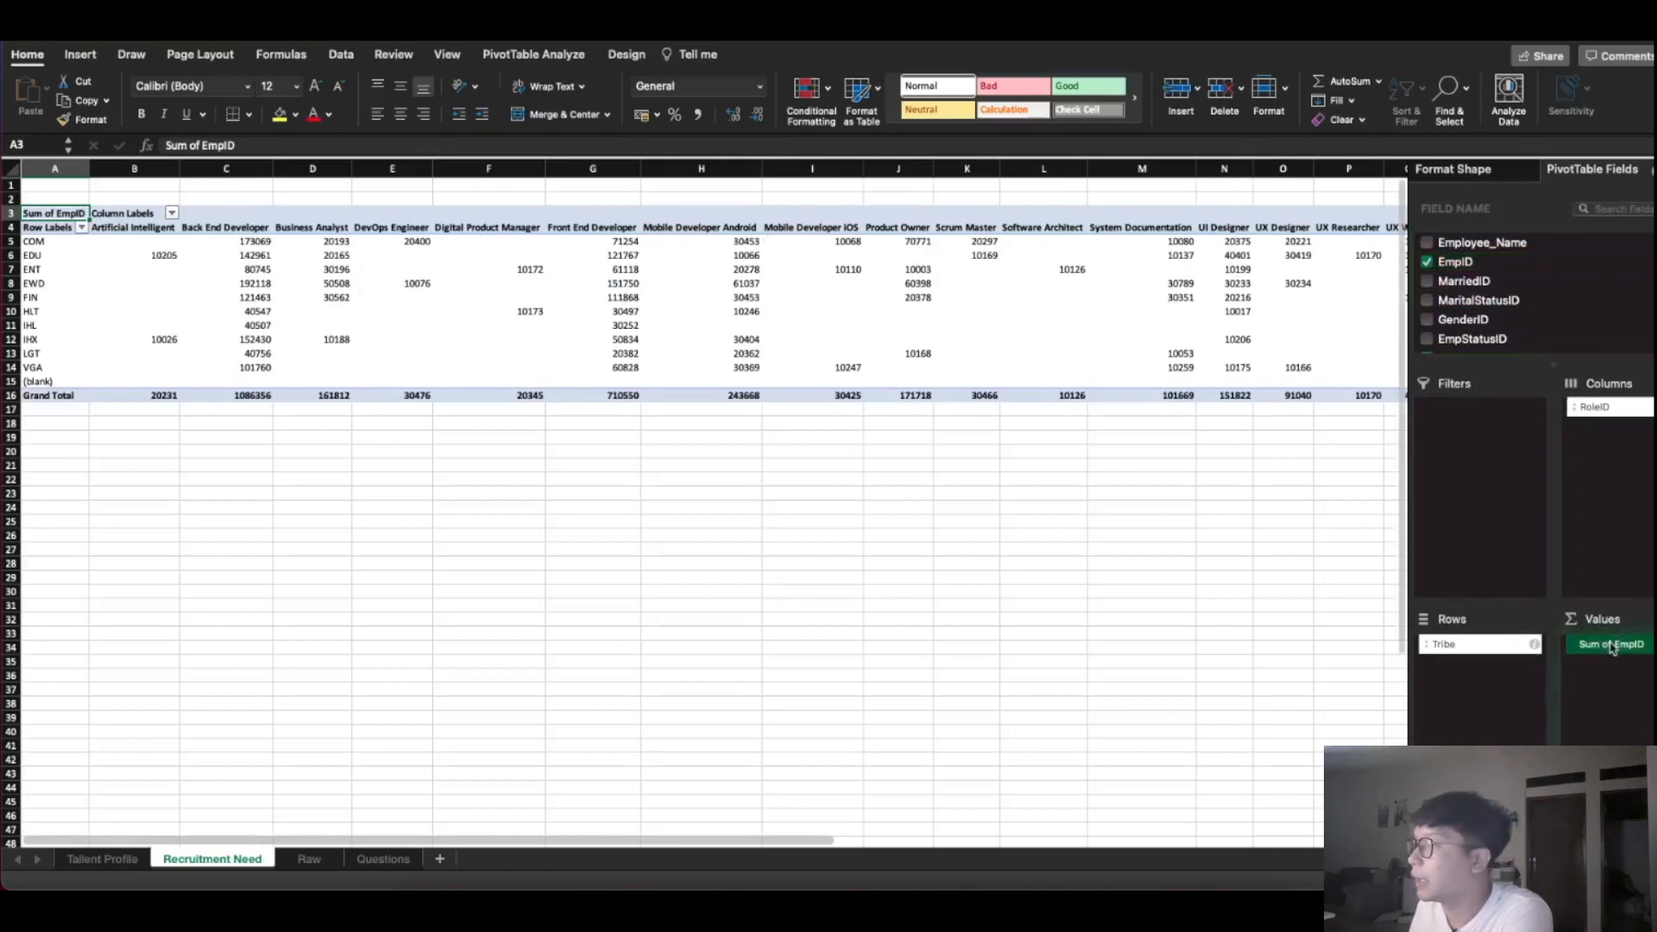
{"action": "left_click", "coordinate": [1517, 848]}
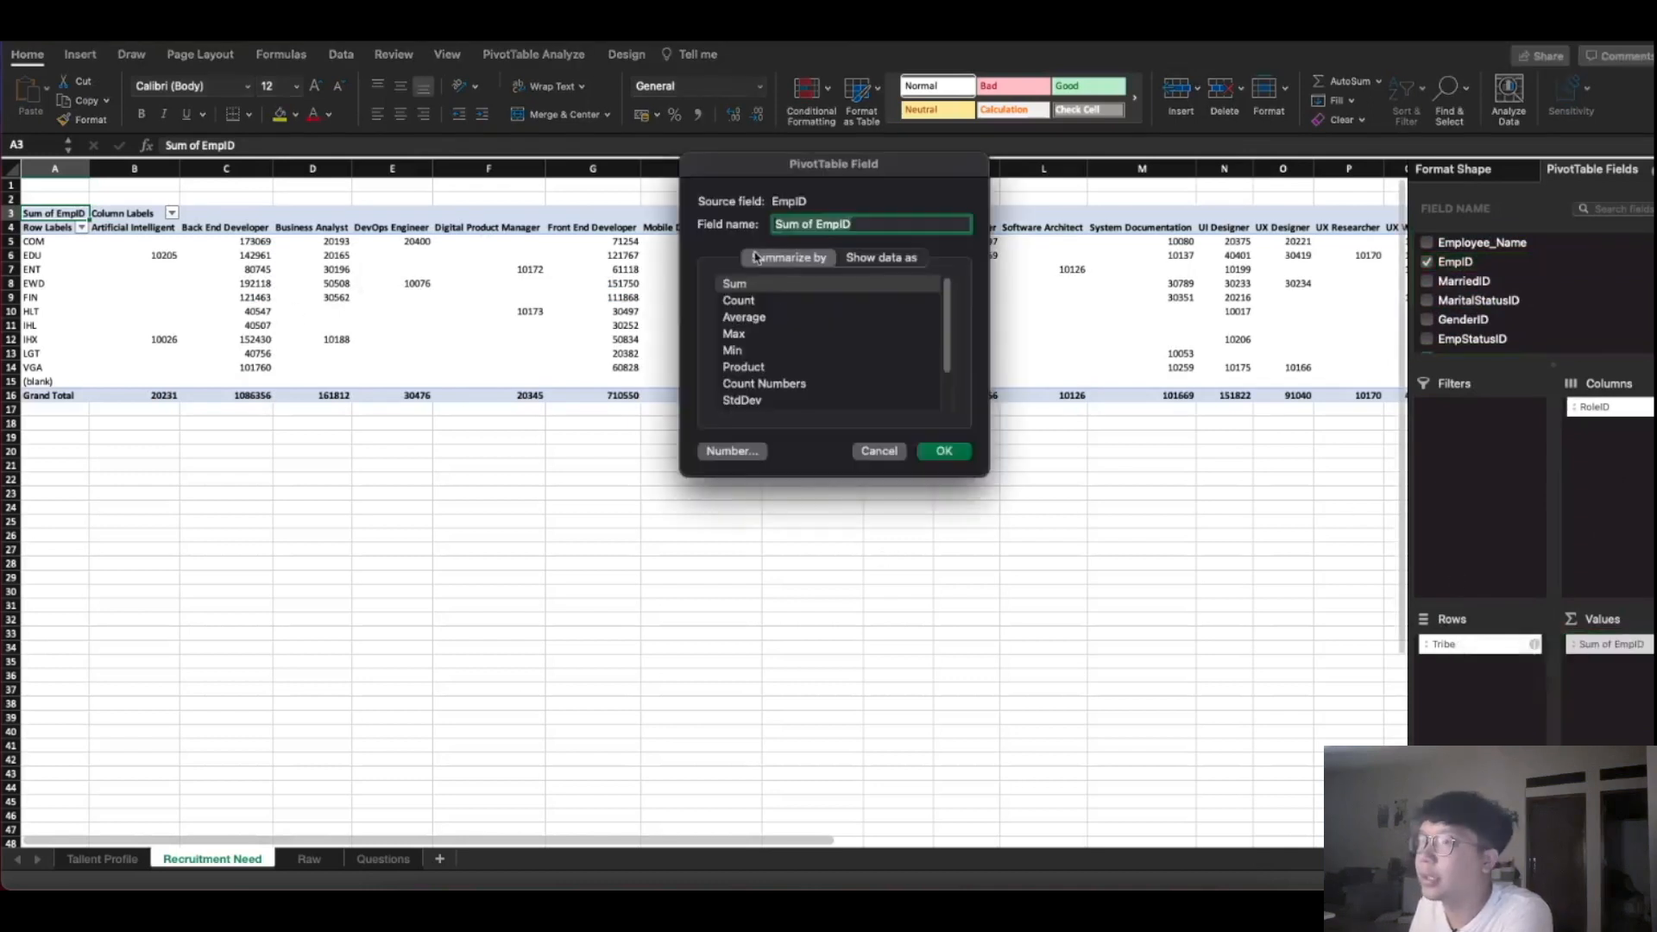
{"action": "left_click", "coordinate": [750, 302]}
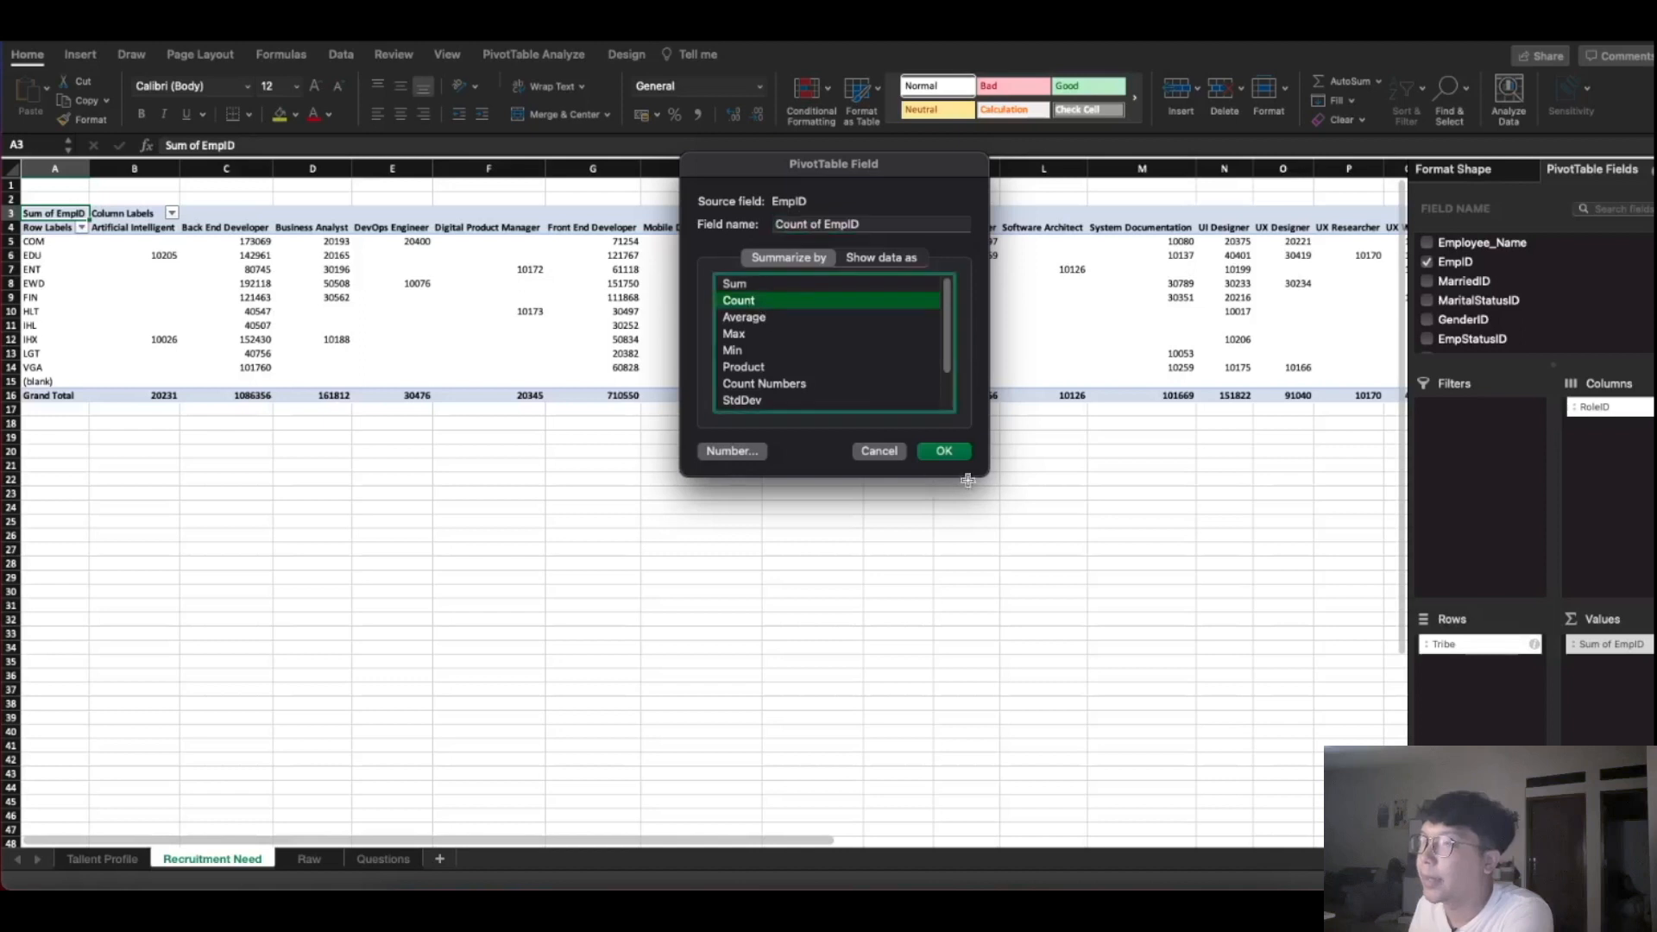
{"action": "left_click", "coordinate": [944, 451]}
Add EmploymentStatus as the report filter of the tribe-by-role pivot table and keep only Active employees
{"action": "scroll", "coordinate": [1495, 345], "scroll_direction": "down", "scroll_amount": 1}
{"action": "scroll", "coordinate": [1496, 345], "scroll_direction": "down", "scroll_amount": 5}
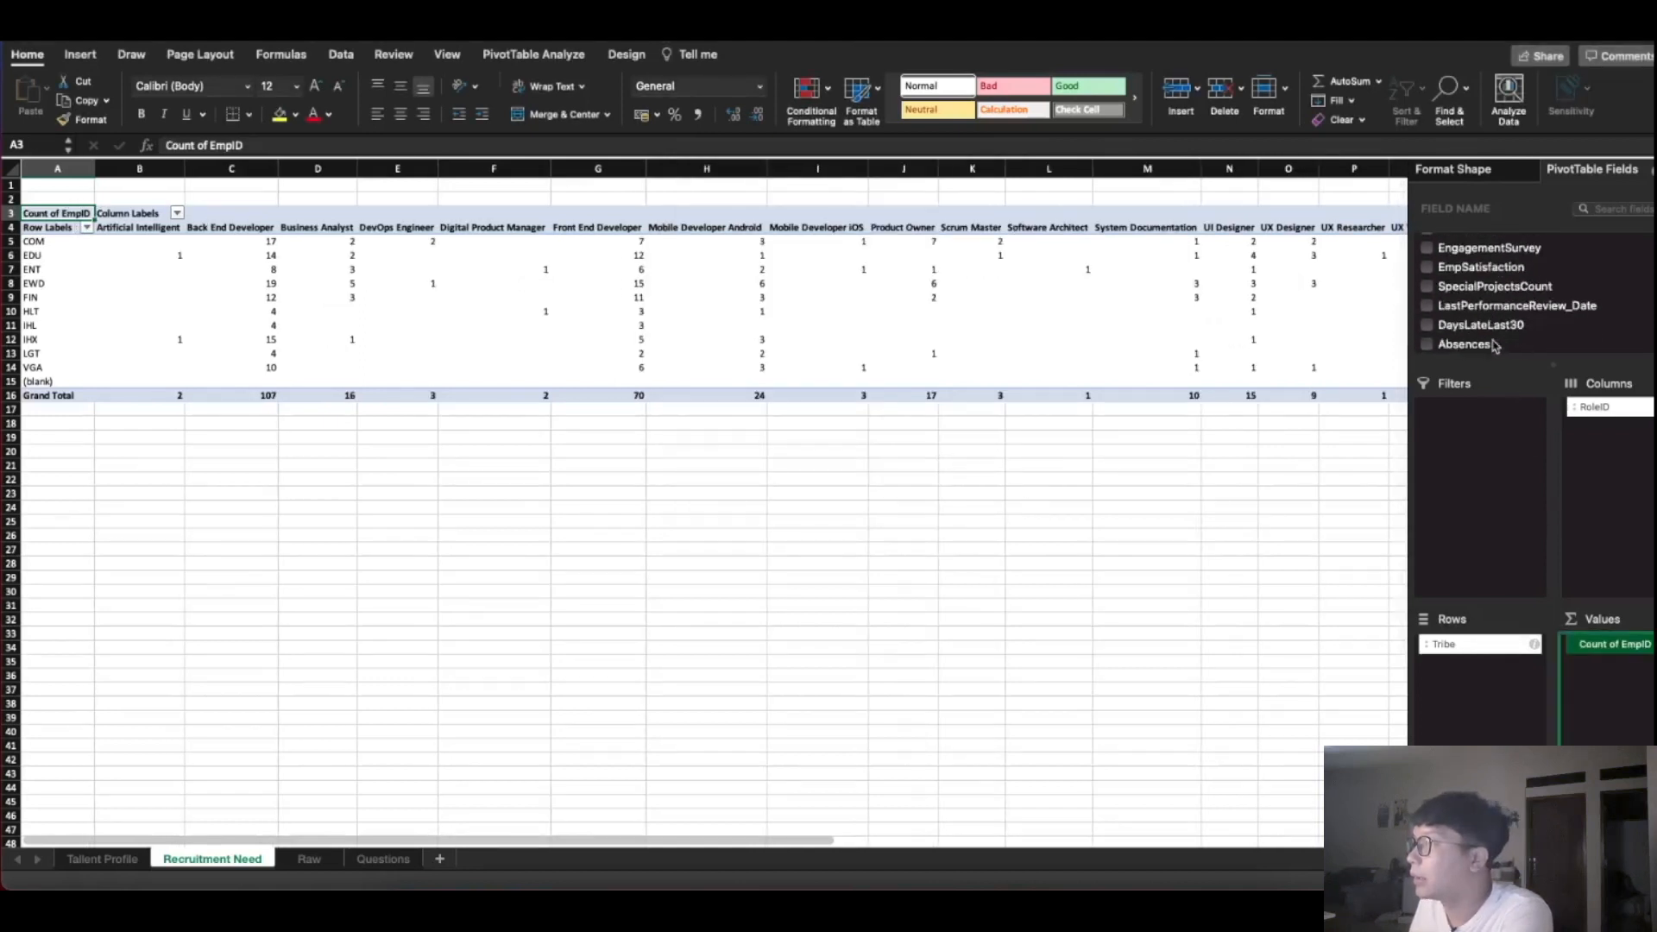
{"action": "scroll", "coordinate": [1497, 332], "scroll_direction": "up", "scroll_amount": 2}
{"action": "left_click_drag", "start_coordinate": [1488, 283], "coordinate": [1477, 407]}
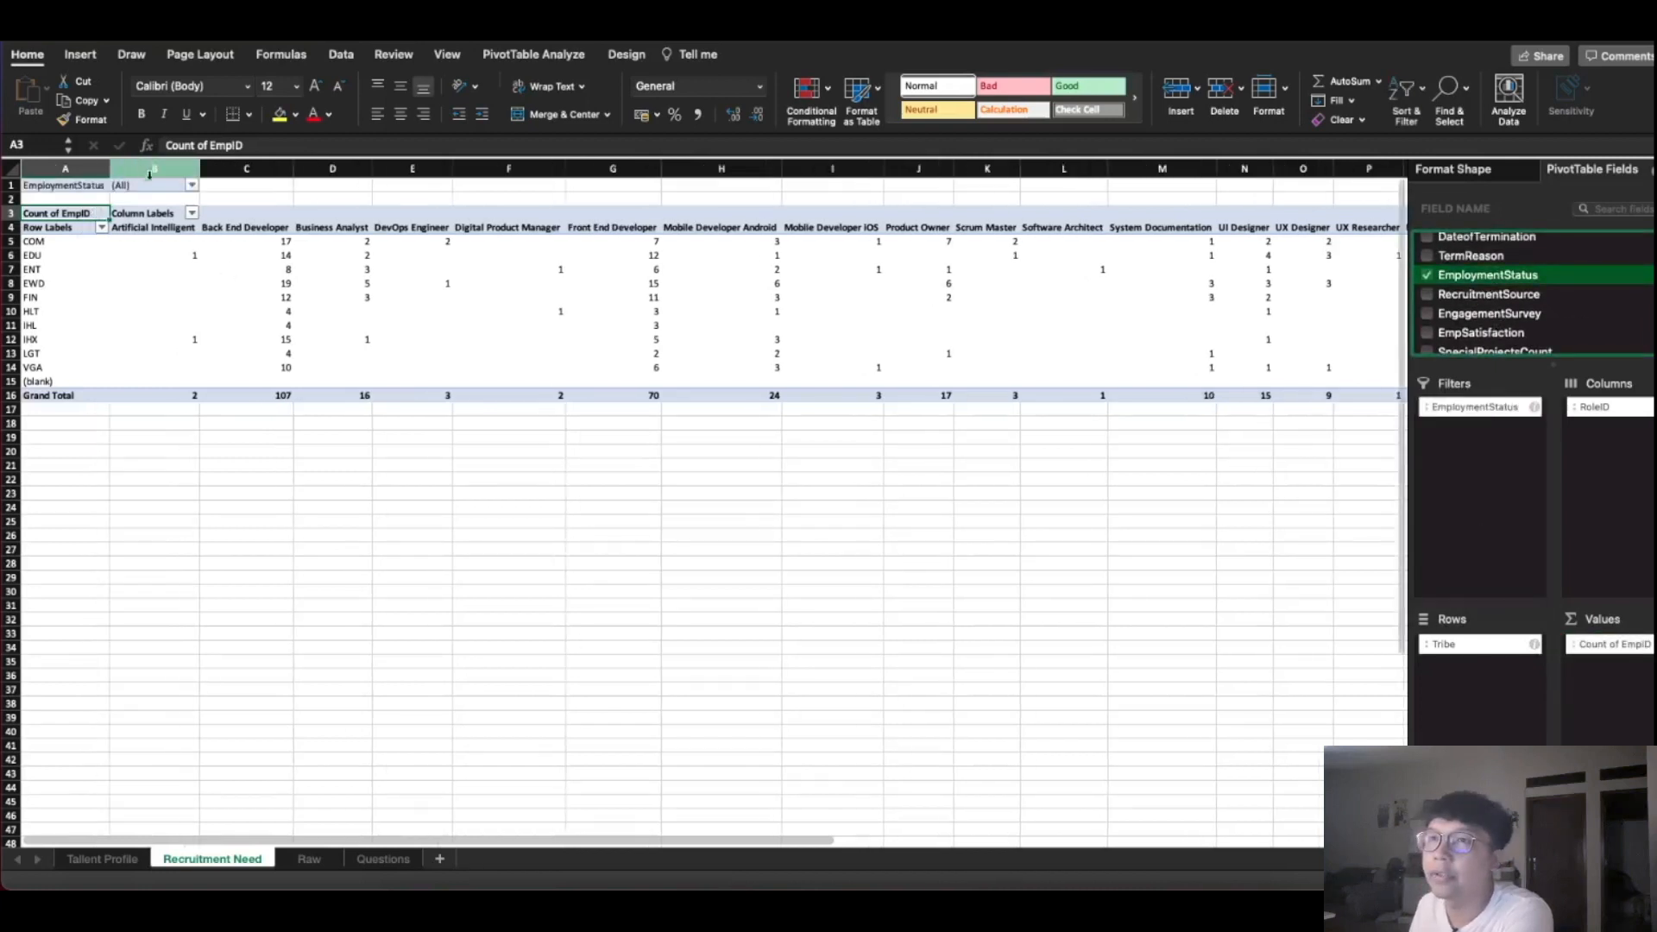
{"action": "left_click", "coordinate": [192, 186]}
{"action": "left_click", "coordinate": [246, 269]}
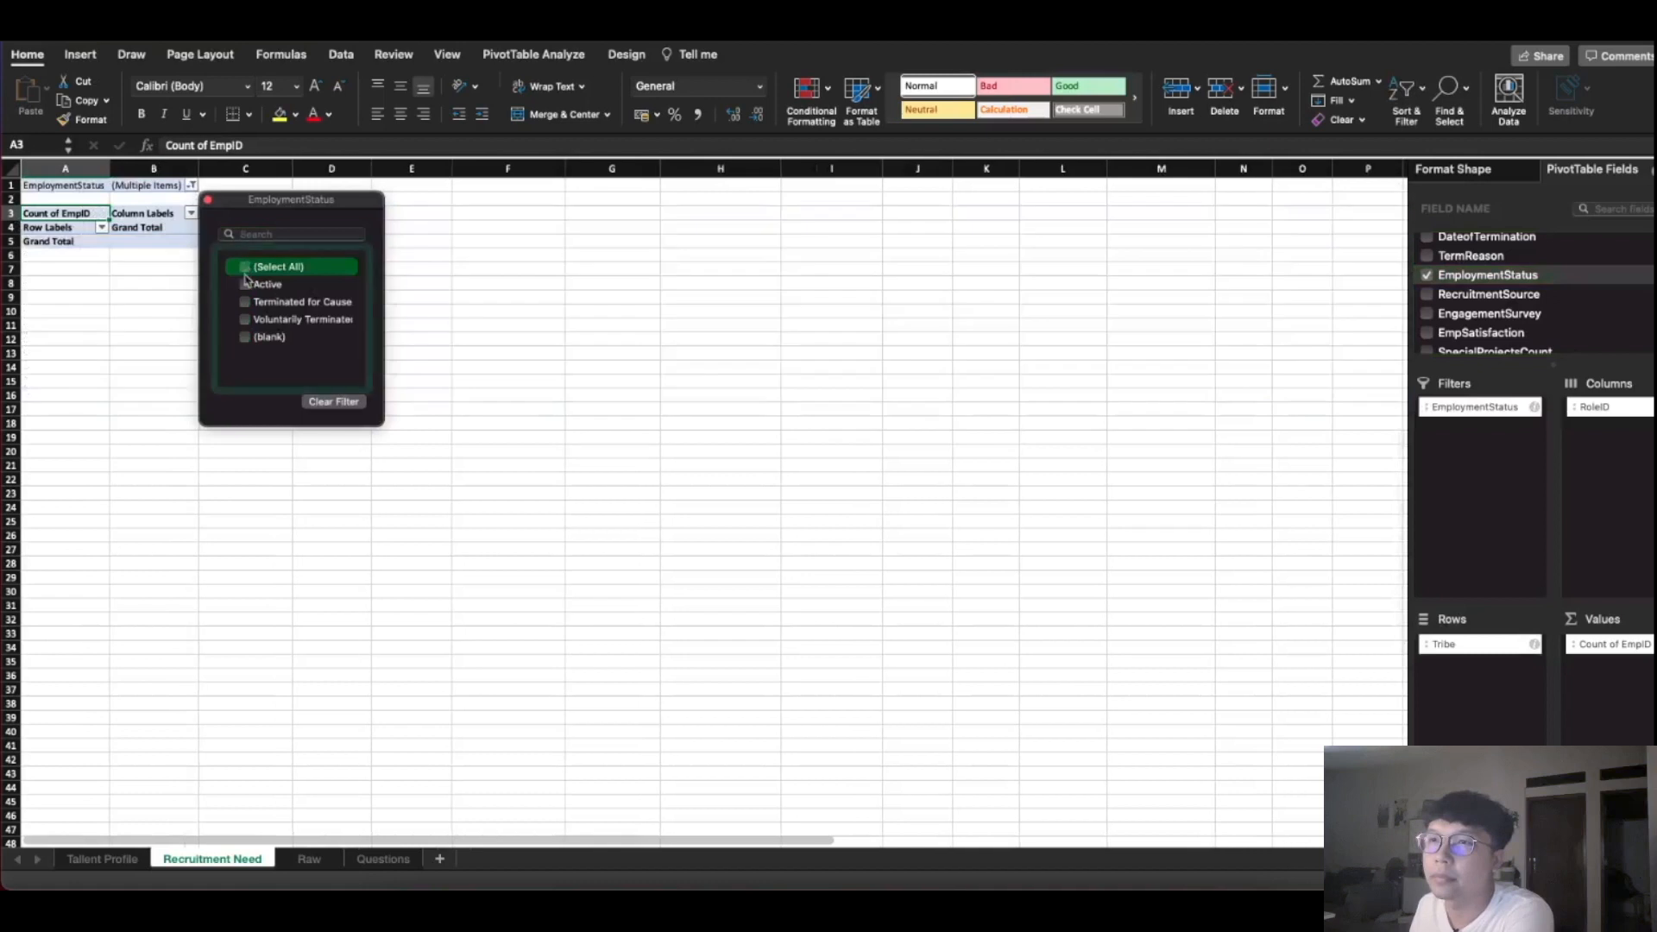
{"action": "left_click", "coordinate": [245, 284]}
{"action": "left_click", "coordinate": [357, 526]}
Narrow columns A through Q of the tribe-by-role pivot table to one uniform width
{"action": "left_click_drag", "start_coordinate": [65, 168], "coordinate": [1320, 226]}
{"action": "left_click_drag", "start_coordinate": [1353, 168], "coordinate": [1302, 168]}
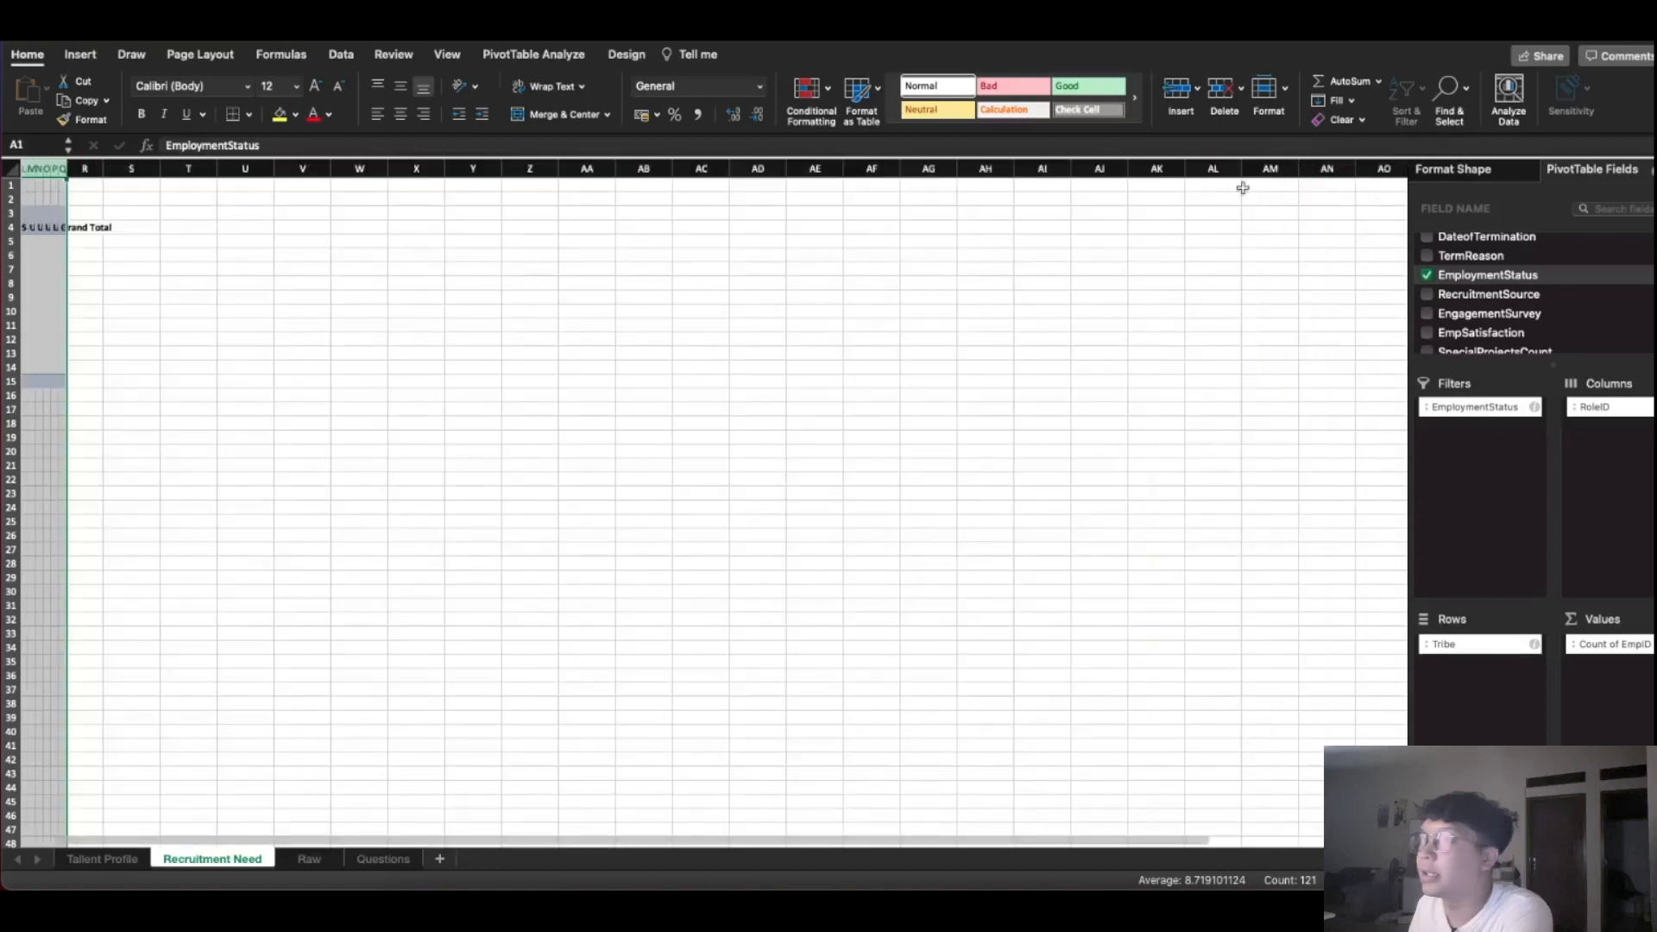
Widen columns A through Q of the tribe-by-role pivot table to a larger uniform width
{"action": "left_click", "coordinate": [64, 169]}
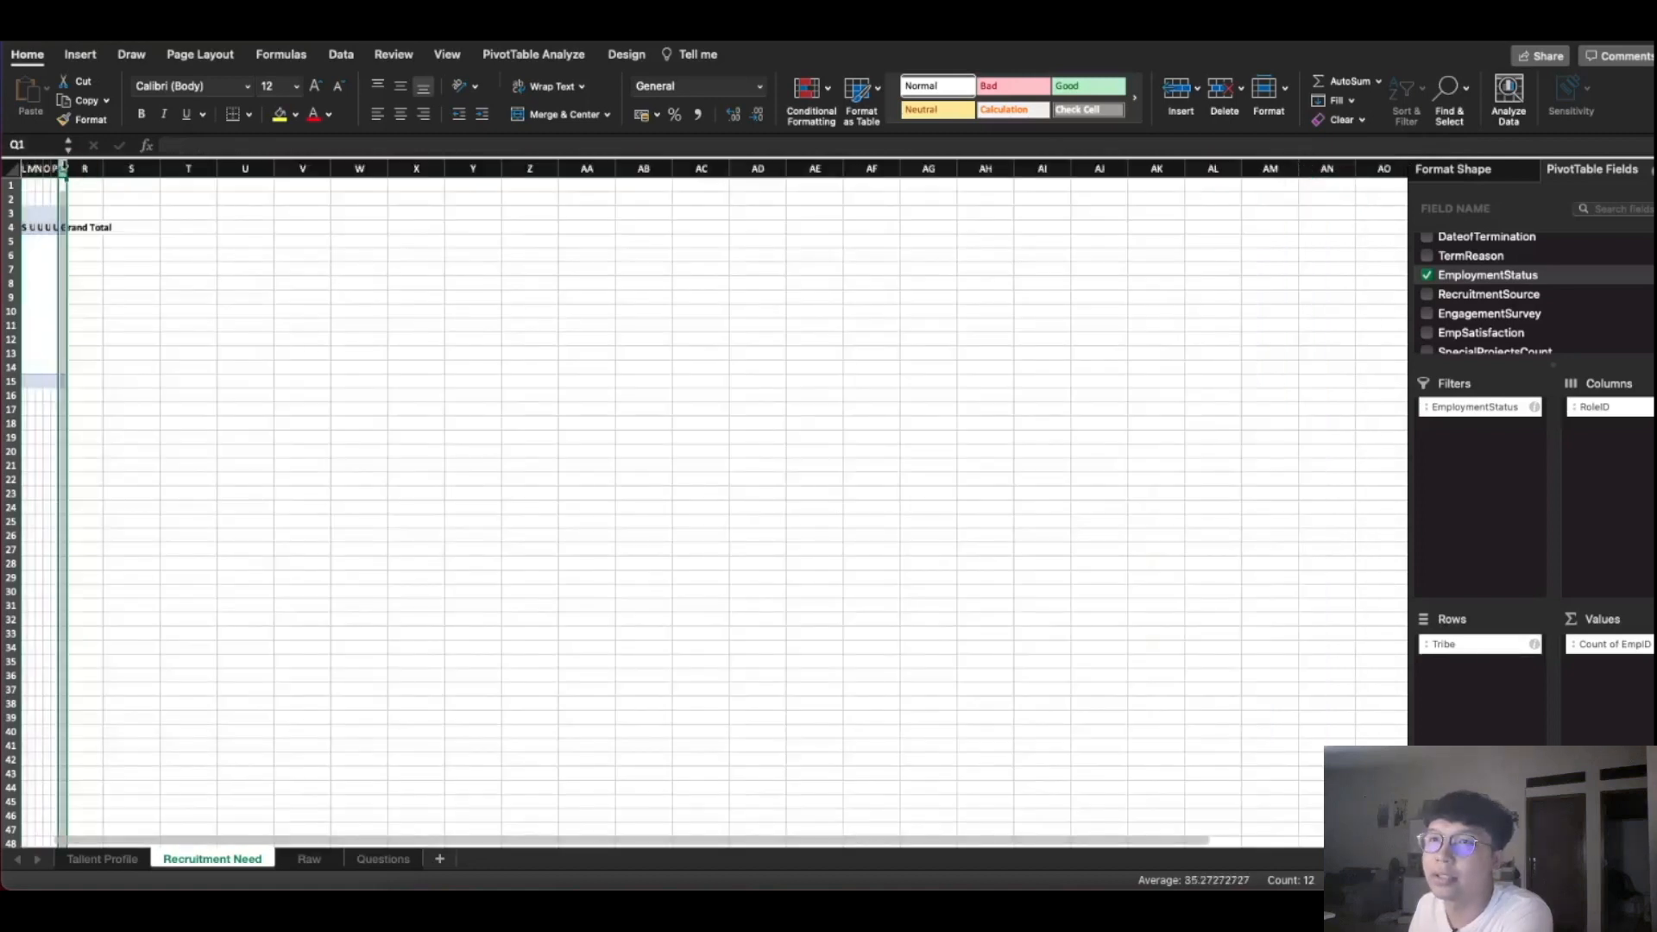
{"action": "left_click_drag", "start_coordinate": [64, 168], "coordinate": [103, 169]}
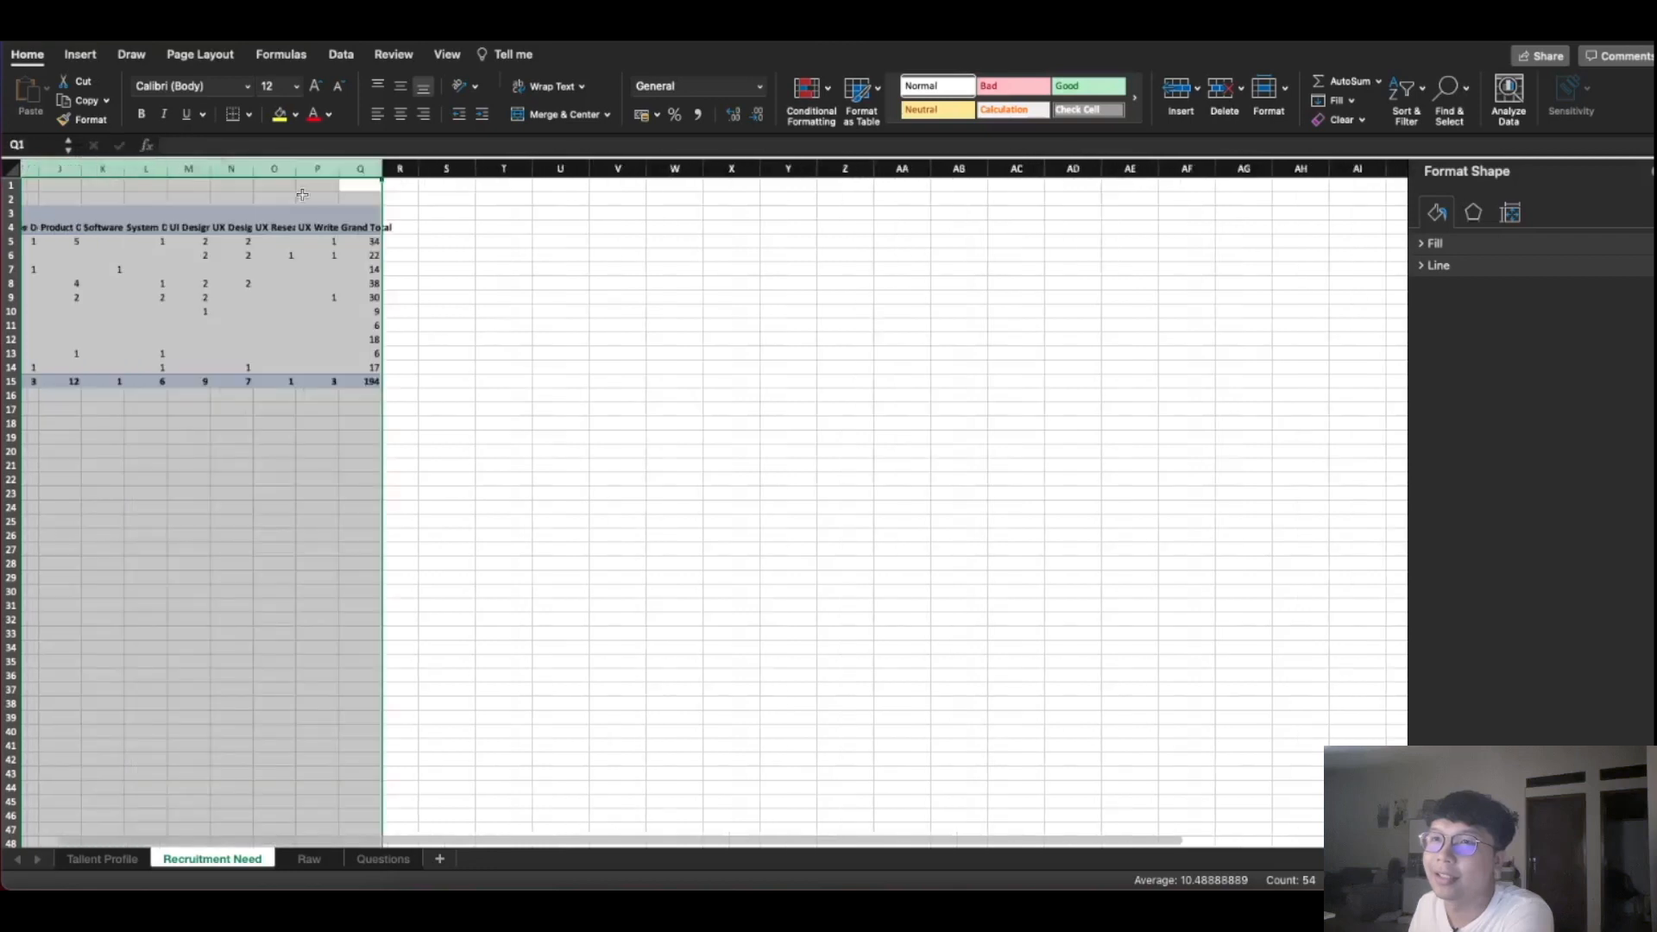
{"action": "scroll", "coordinate": [495, 319], "scroll_direction": "left", "scroll_amount": 3}
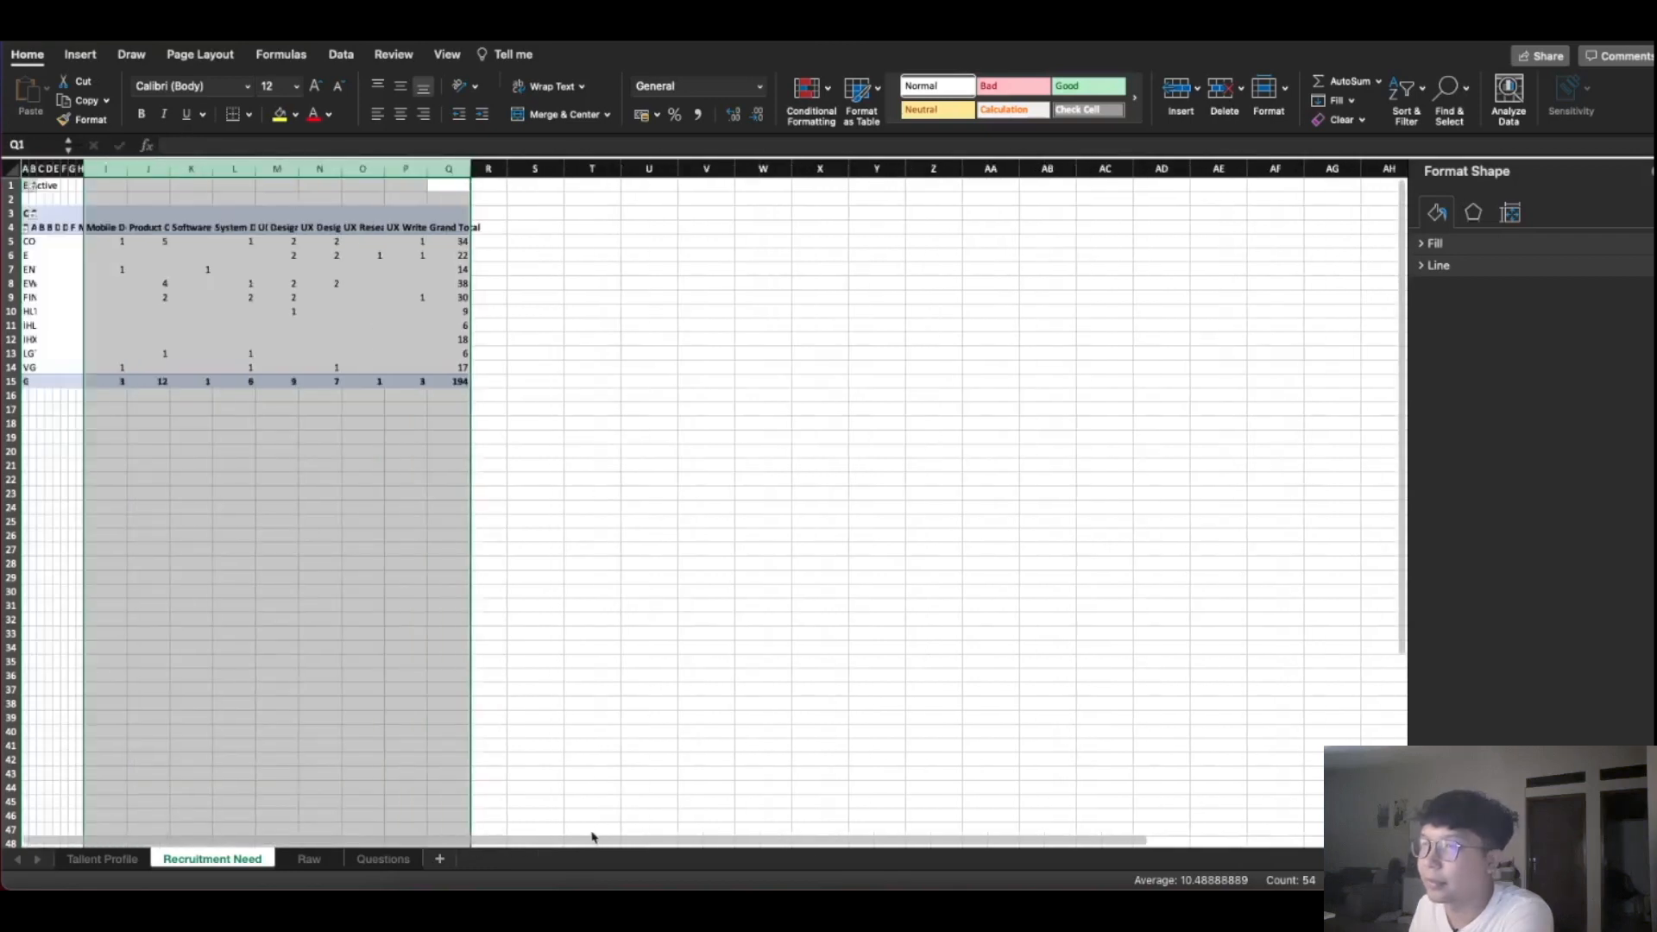
{"action": "left_click_drag", "start_coordinate": [449, 169], "coordinate": [25, 153]}
{"action": "left_click_drag", "start_coordinate": [470, 168], "coordinate": [480, 162]}
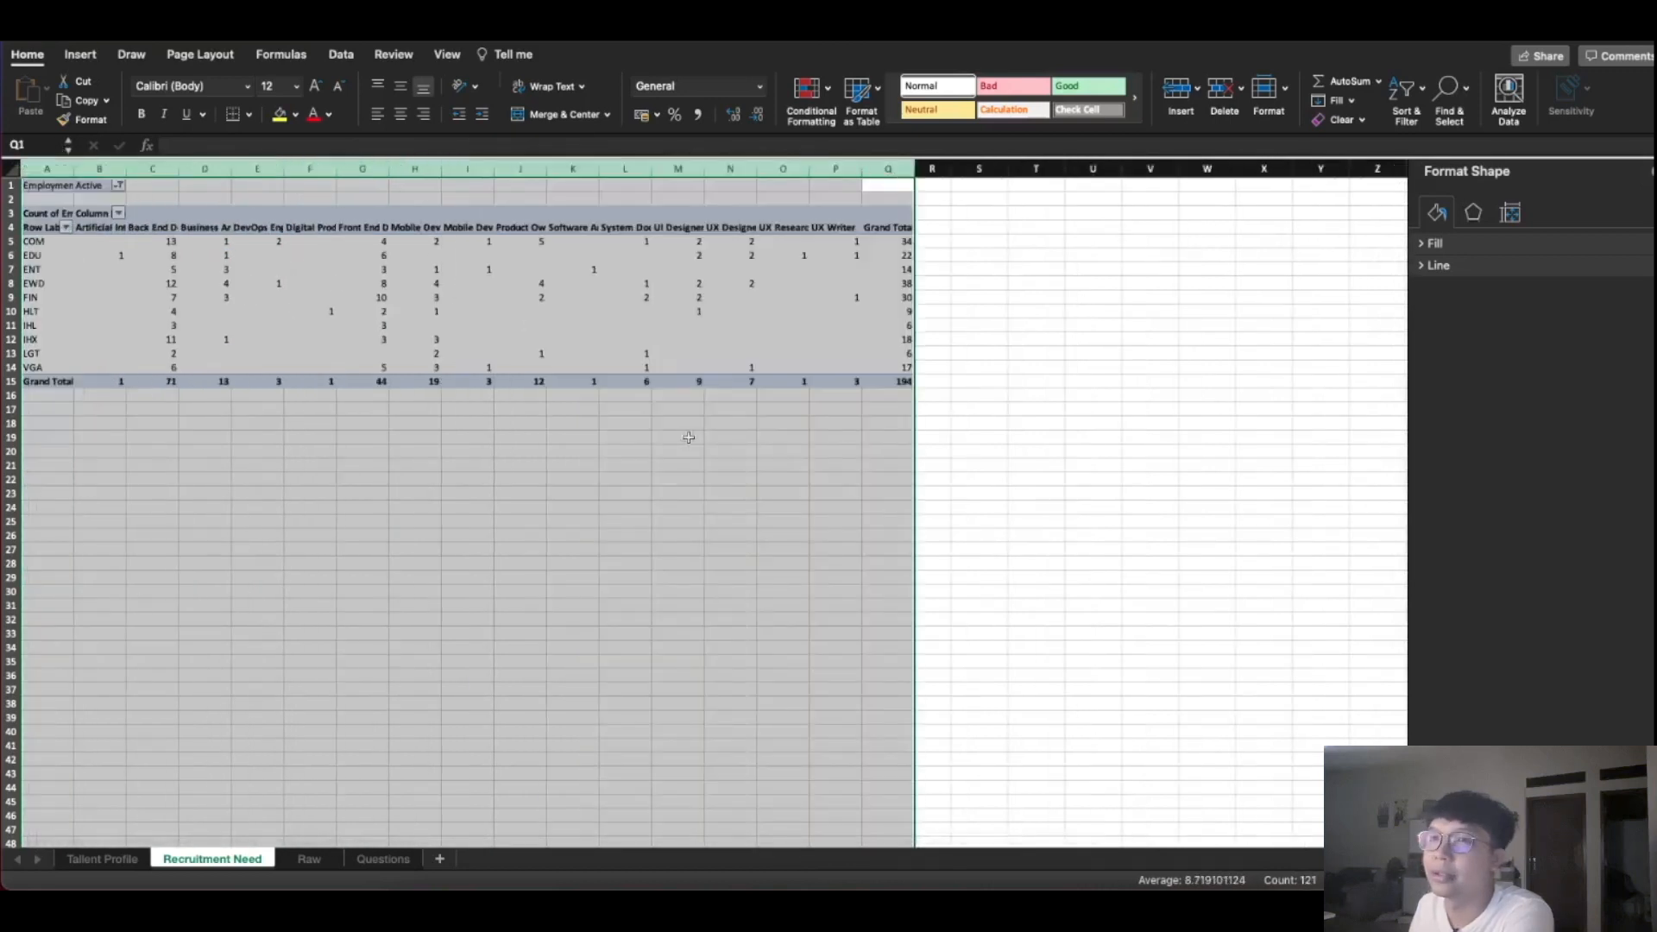
{"action": "left_click_drag", "start_coordinate": [916, 167], "coordinate": [1033, 168]}
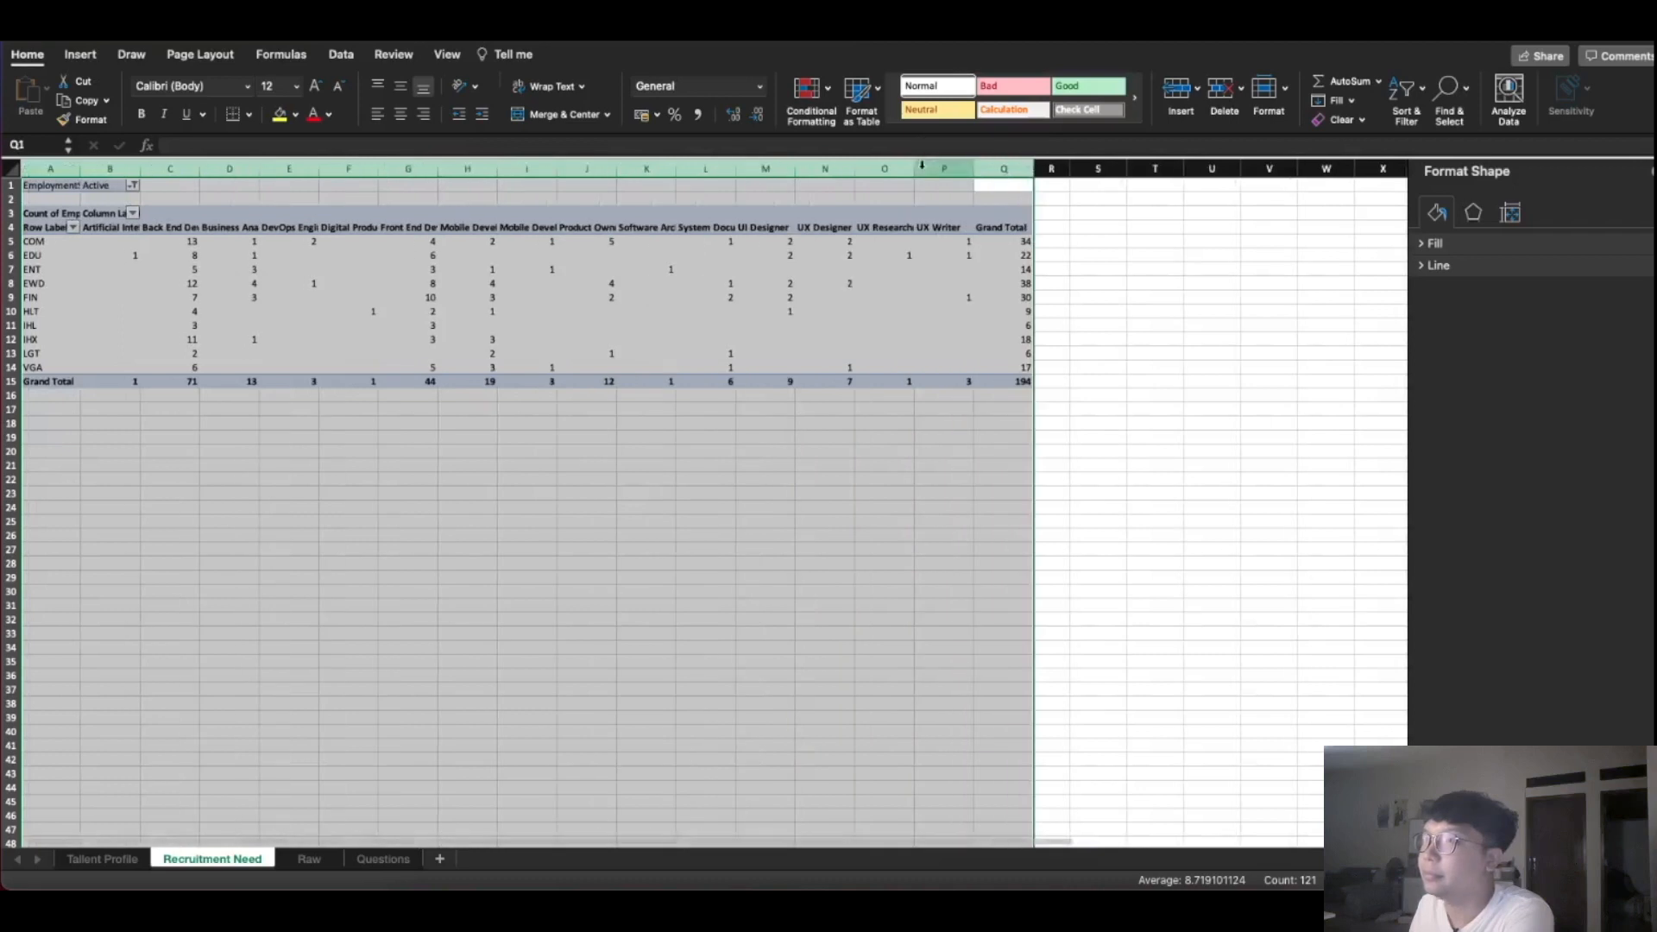
{"action": "left_click", "coordinate": [1232, 566]}
Examine the full tribe-by-role pivot table, checking how the role headers fit across all columns
{"action": "scroll", "coordinate": [703, 500], "scroll_direction": "up", "scroll_amount": 4}
{"action": "scroll", "coordinate": [703, 501], "scroll_direction": "right", "scroll_amount": 4}
{"action": "scroll", "coordinate": [703, 501], "scroll_direction": "down", "scroll_amount": 4}
{"action": "scroll", "coordinate": [703, 500], "scroll_direction": "up", "scroll_amount": 4}
{"action": "scroll", "coordinate": [703, 501], "scroll_direction": "up", "scroll_amount": 2}
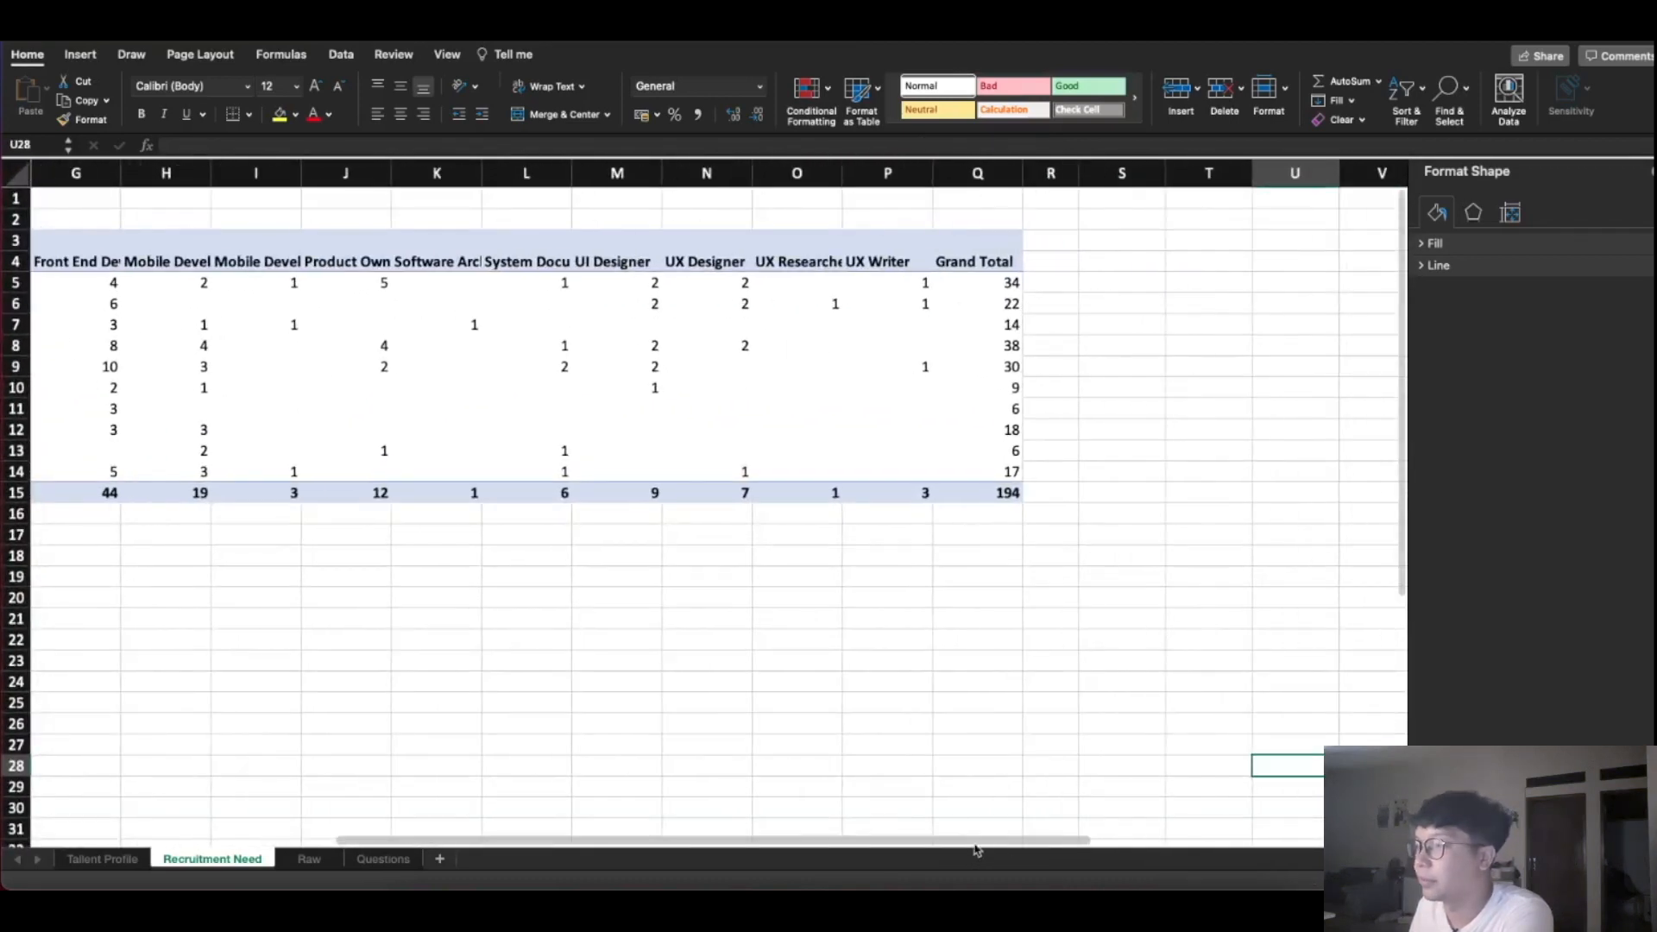
{"action": "left_click_drag", "start_coordinate": [1070, 842], "coordinate": [599, 806]}
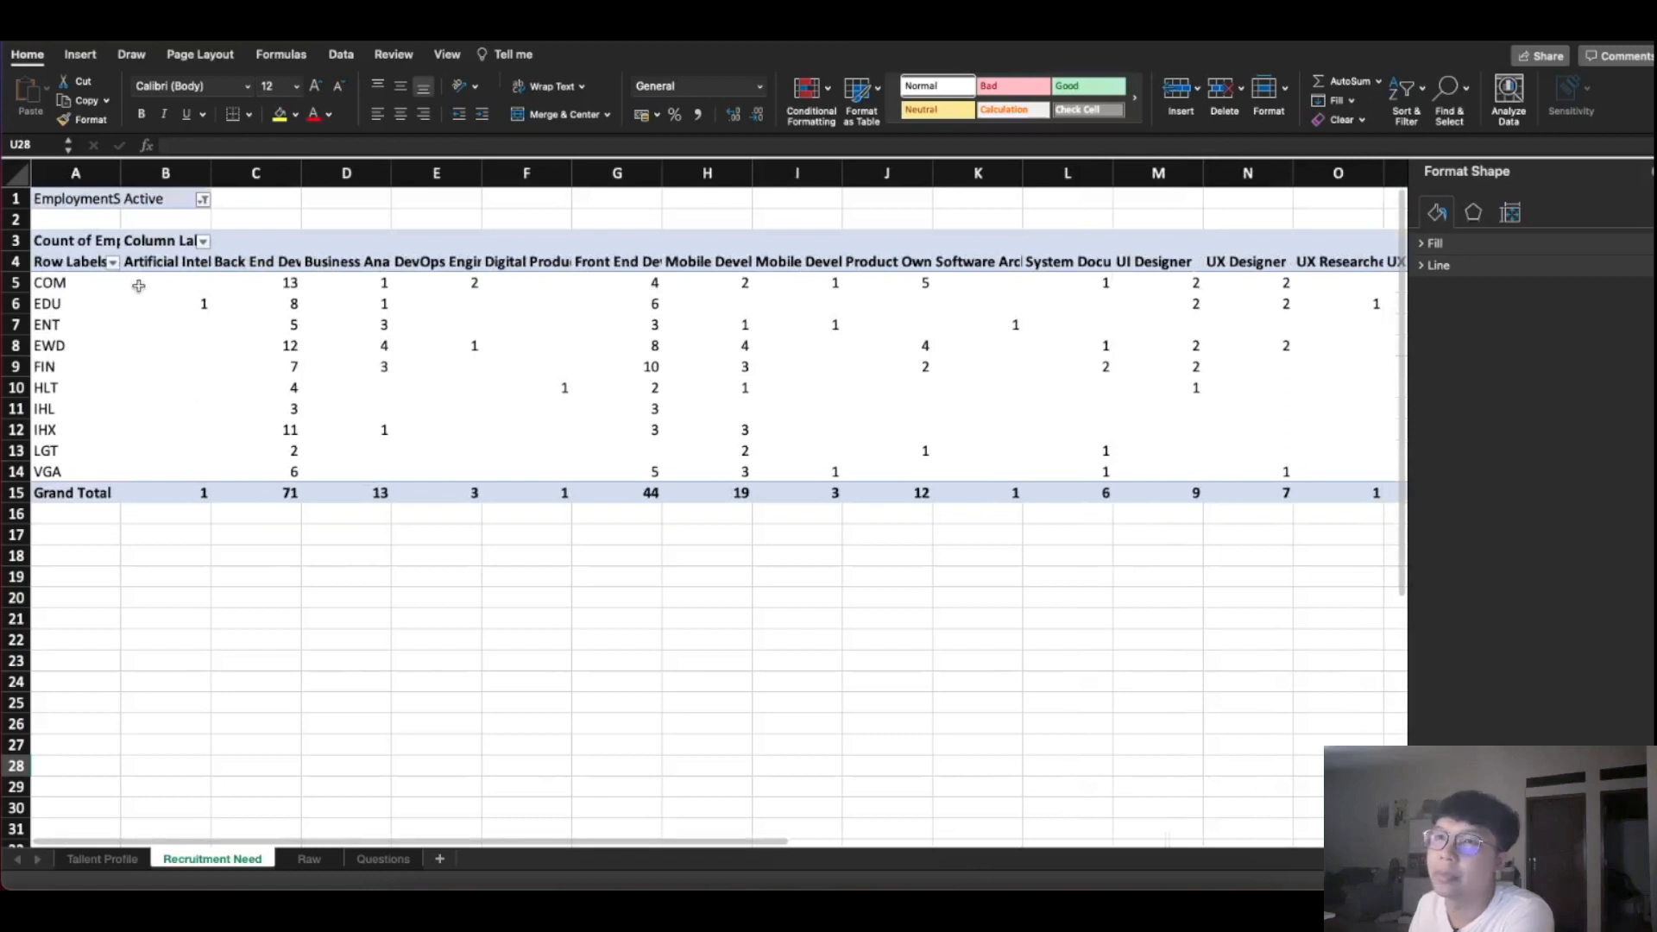
{"action": "left_click", "coordinate": [16, 172]}
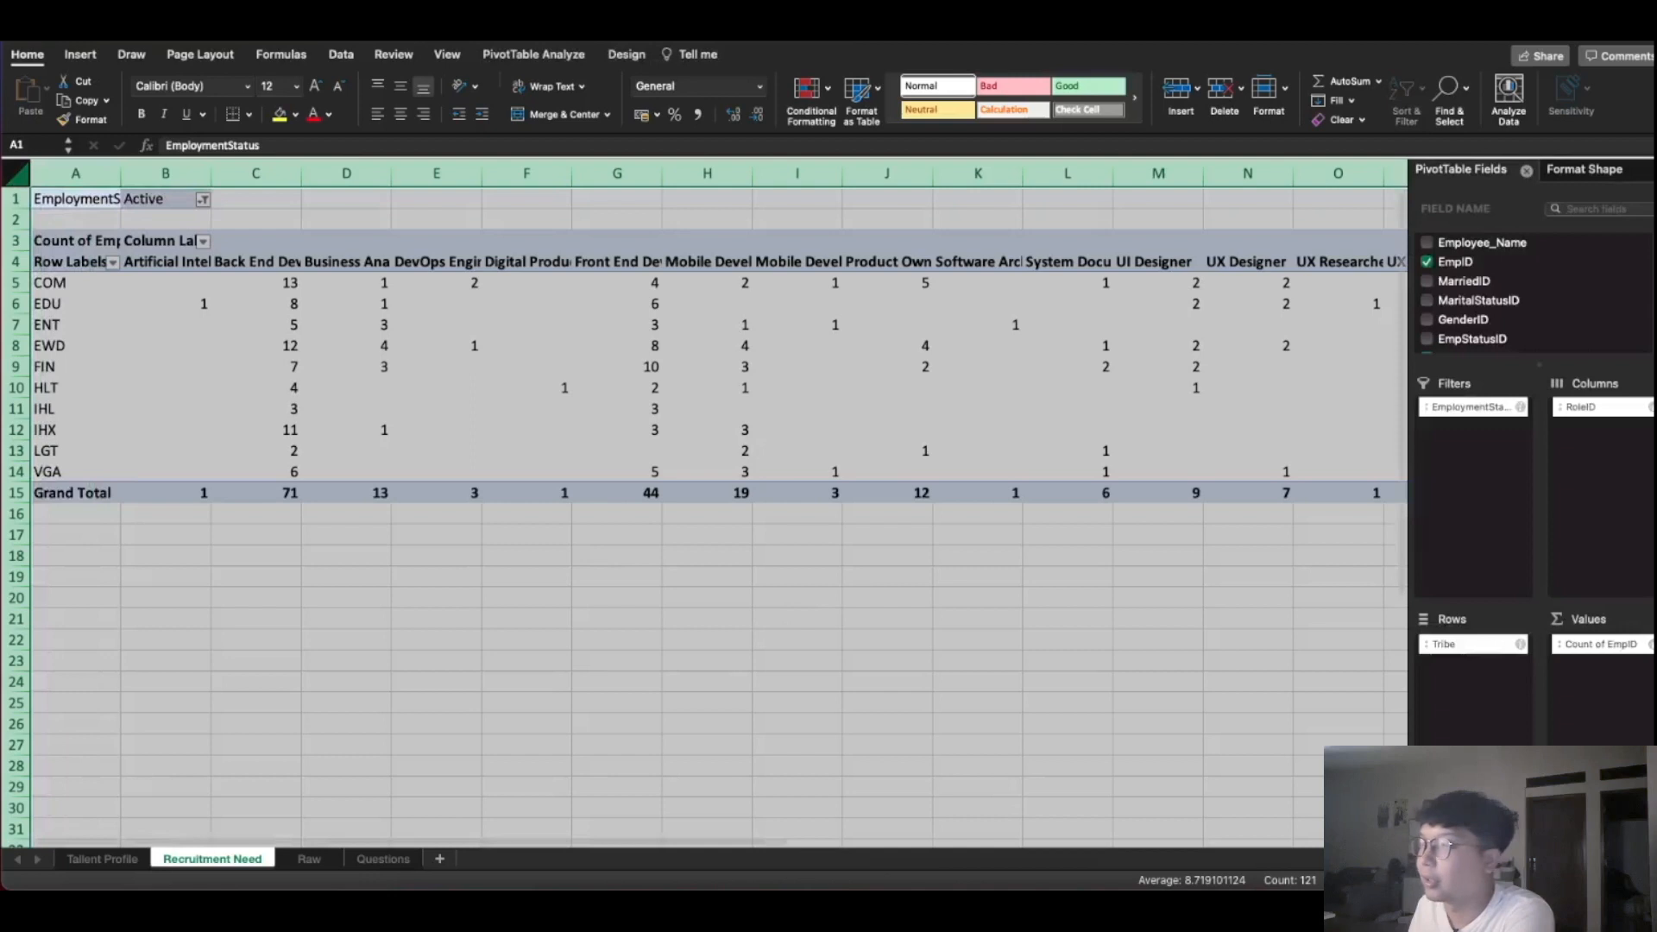
{"action": "scroll", "coordinate": [716, 500], "scroll_direction": "down", "scroll_amount": 2}
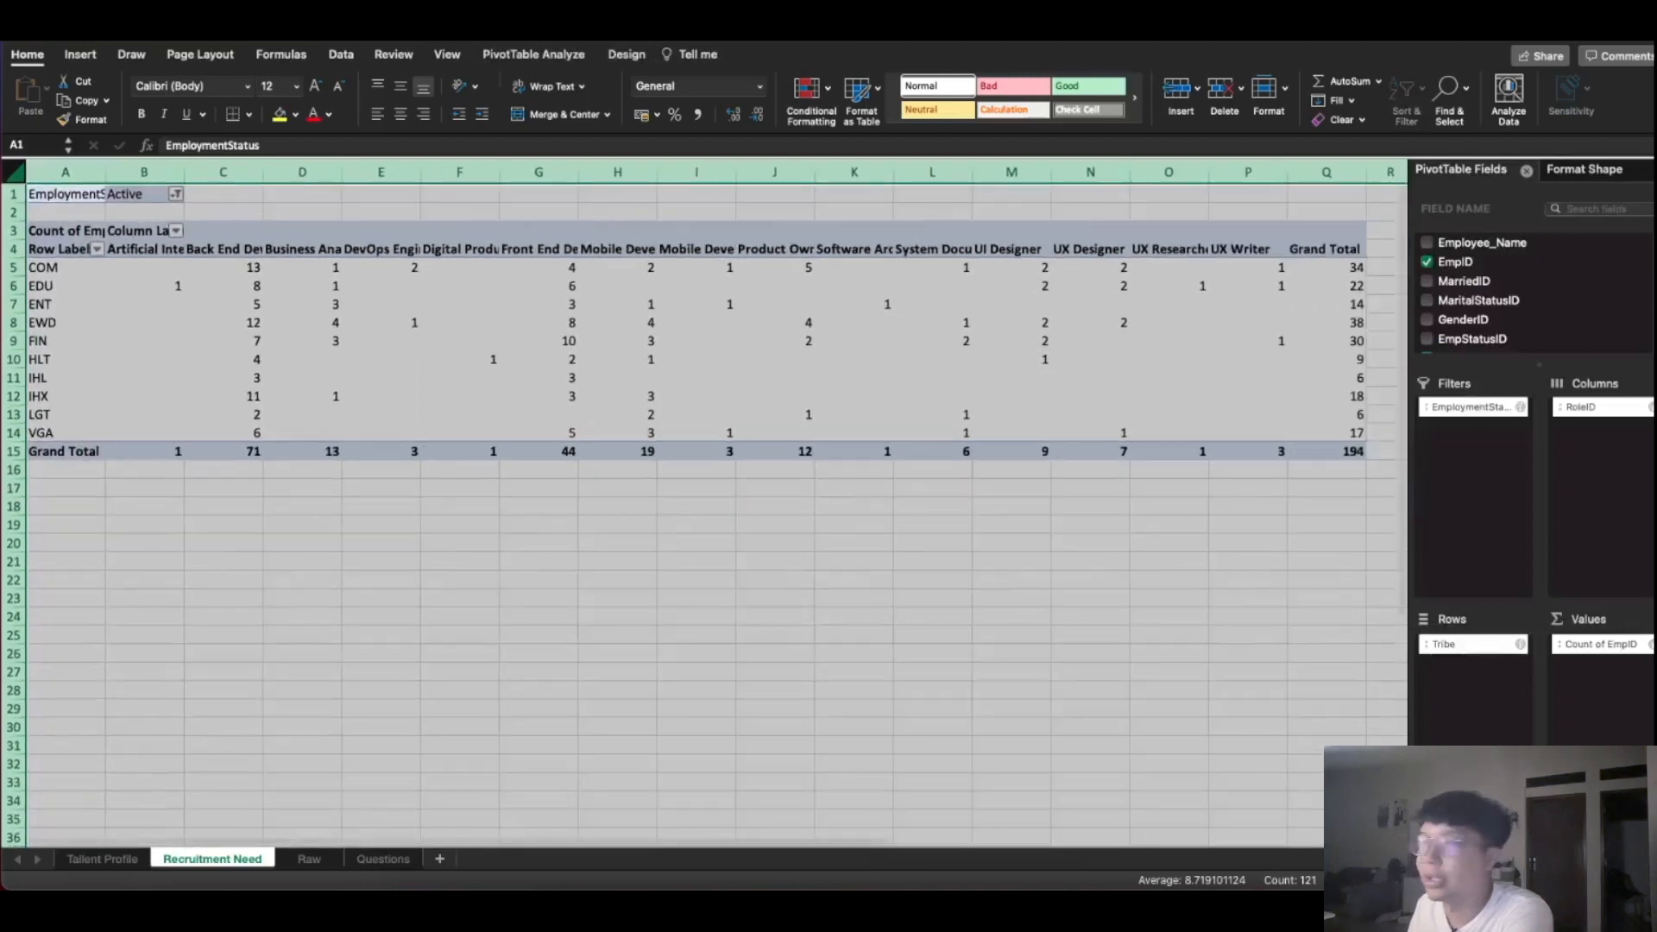
{"action": "left_click", "coordinate": [284, 560]}
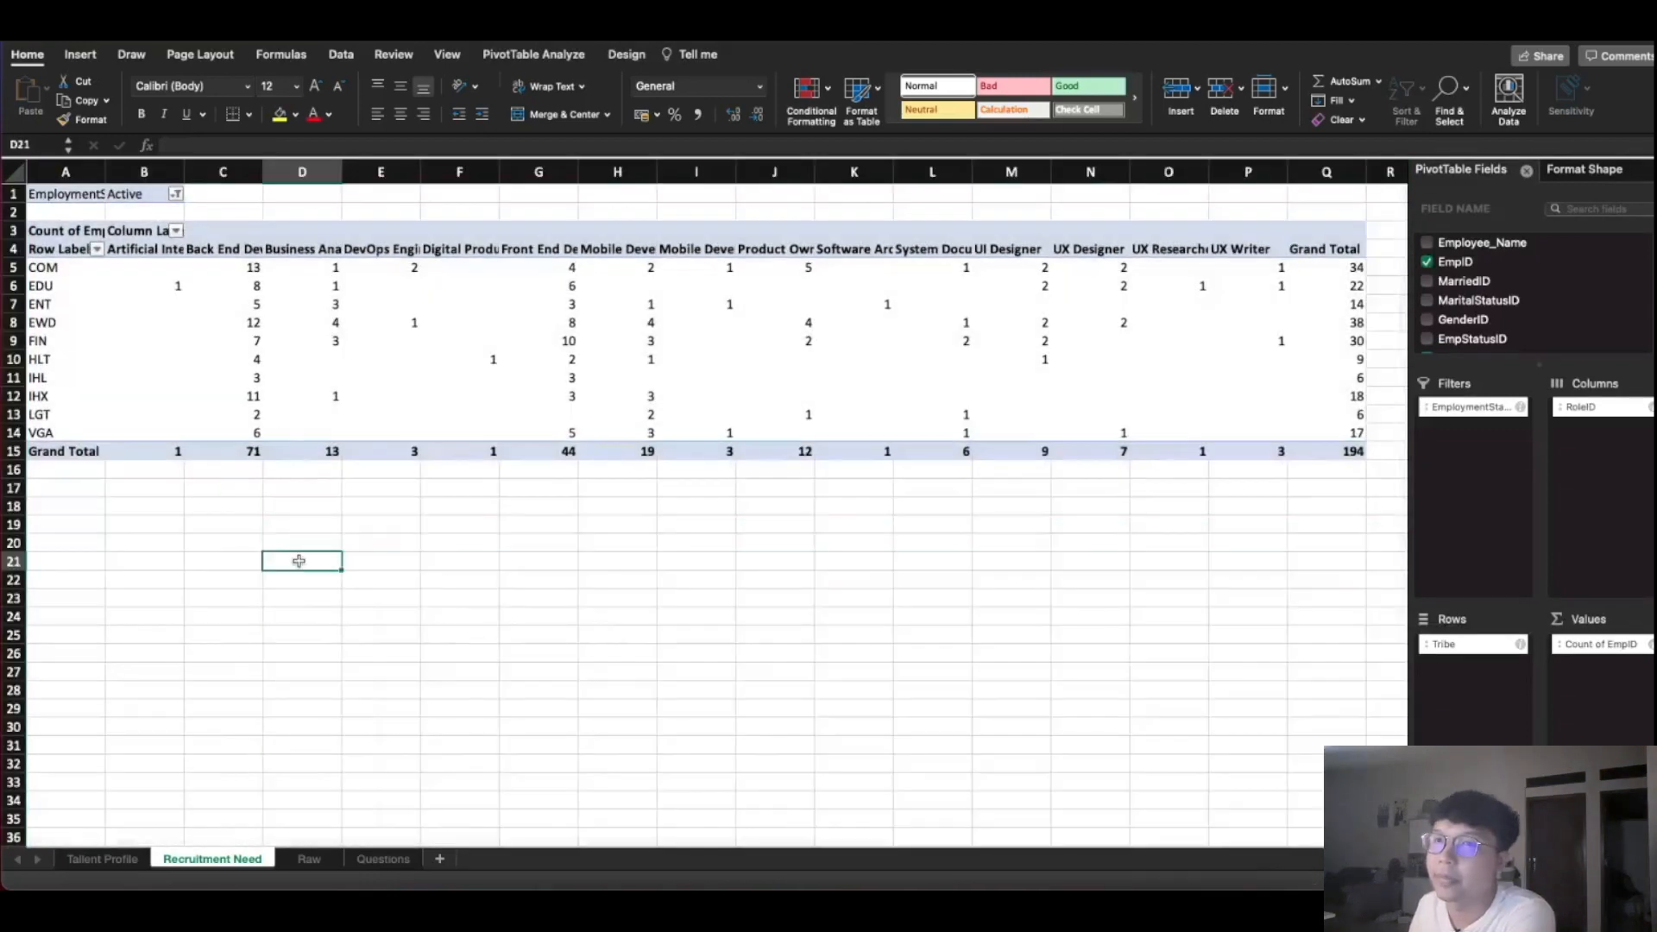
Wrap the text of the role header row 4 in the tribe-by-role pivot table
{"action": "left_click", "coordinate": [166, 321]}
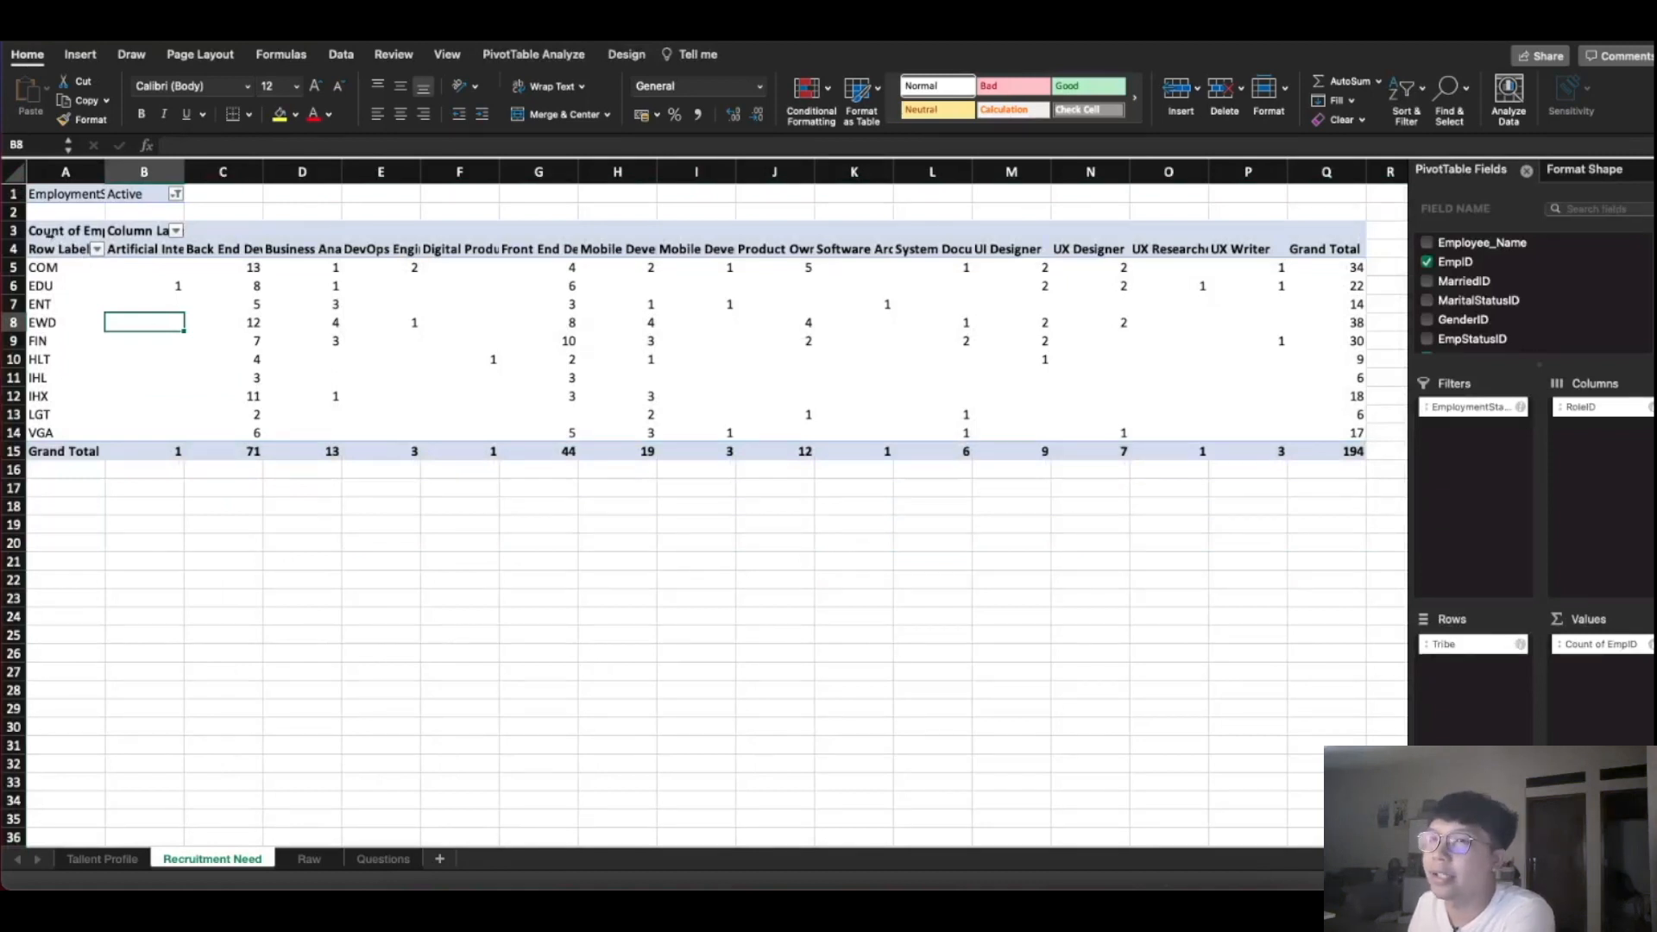
{"action": "left_click", "coordinate": [21, 250]}
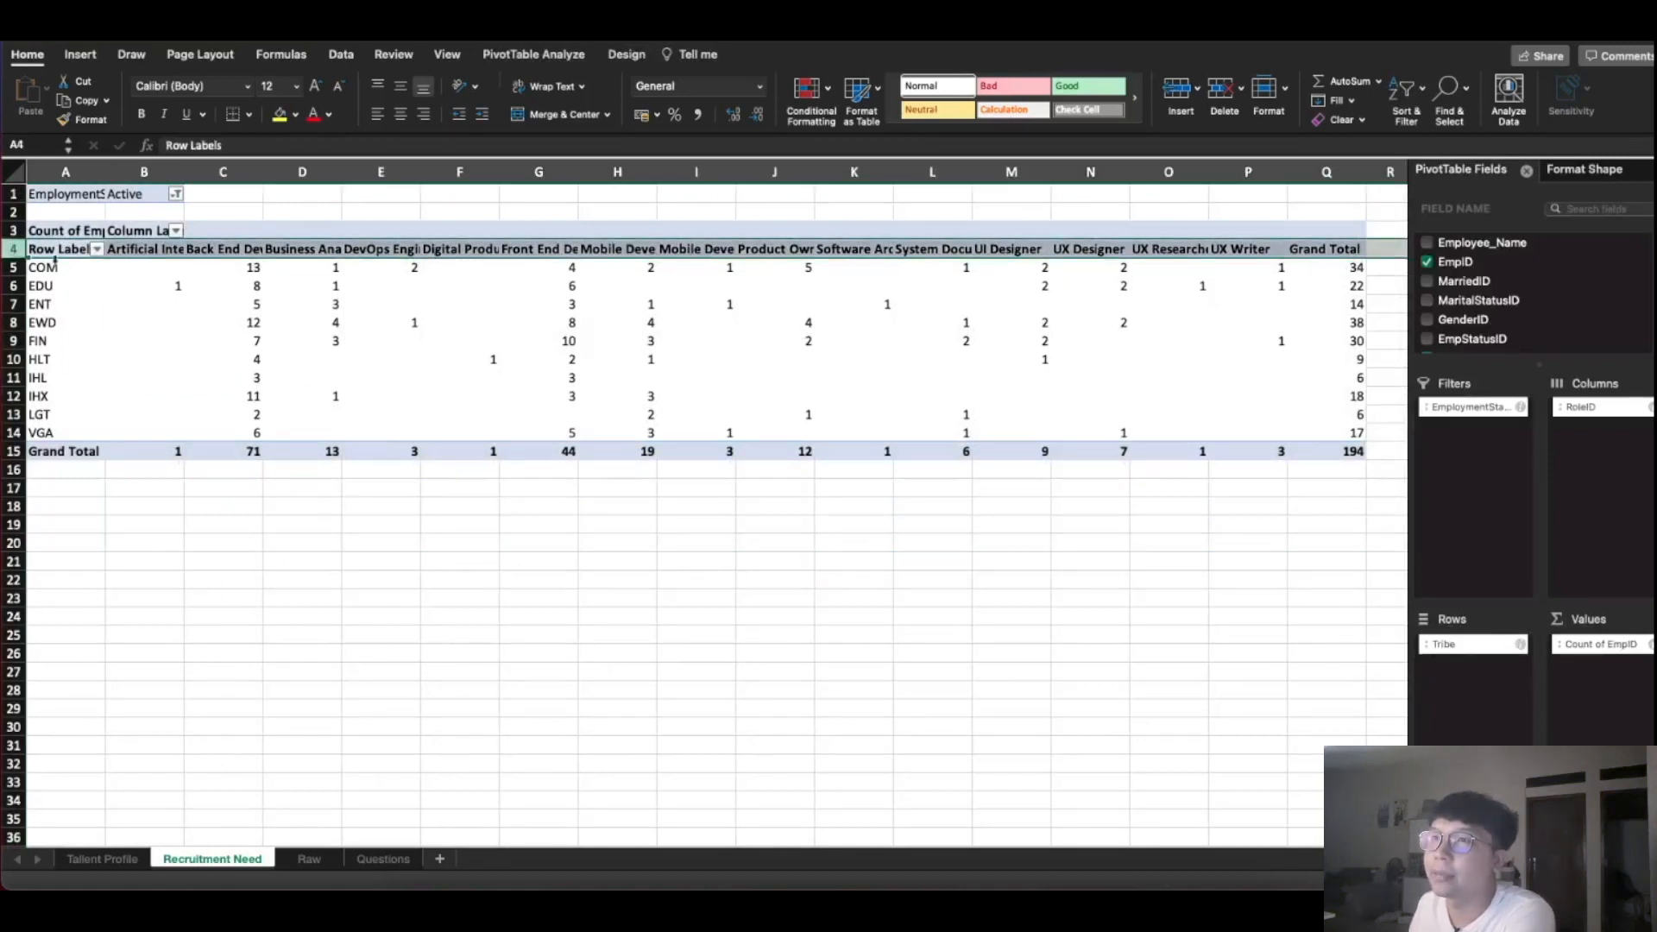
{"action": "left_click", "coordinate": [572, 85]}
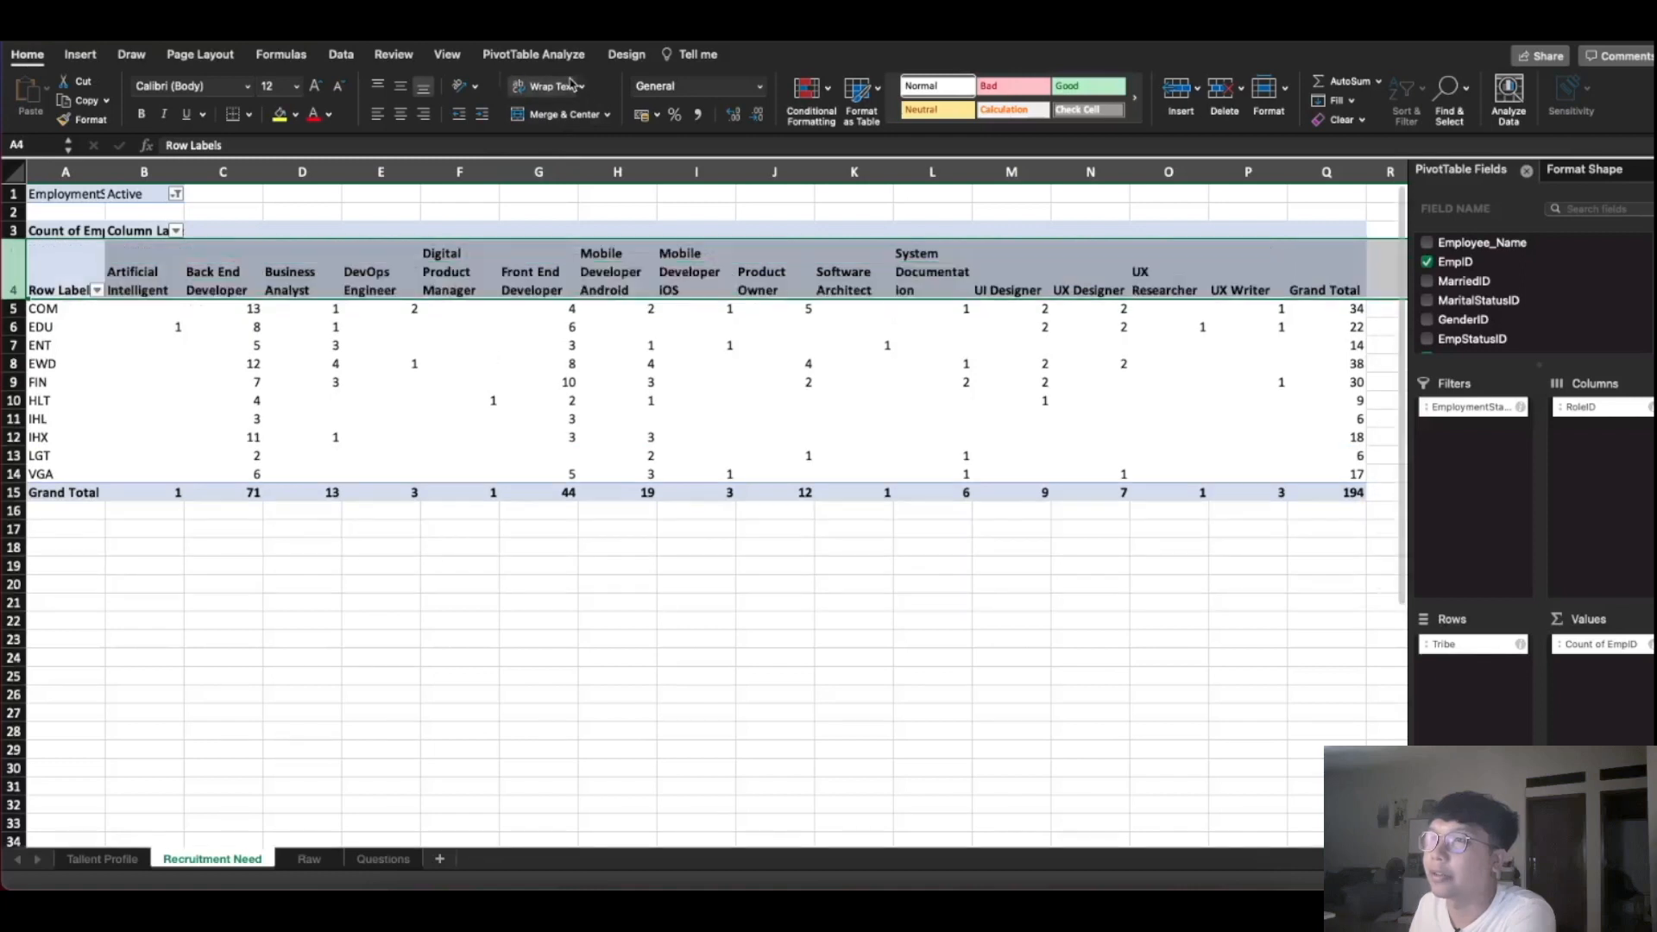
{"action": "left_click", "coordinate": [609, 460]}
{"action": "scroll", "coordinate": [759, 528], "scroll_direction": "down", "scroll_amount": 1}
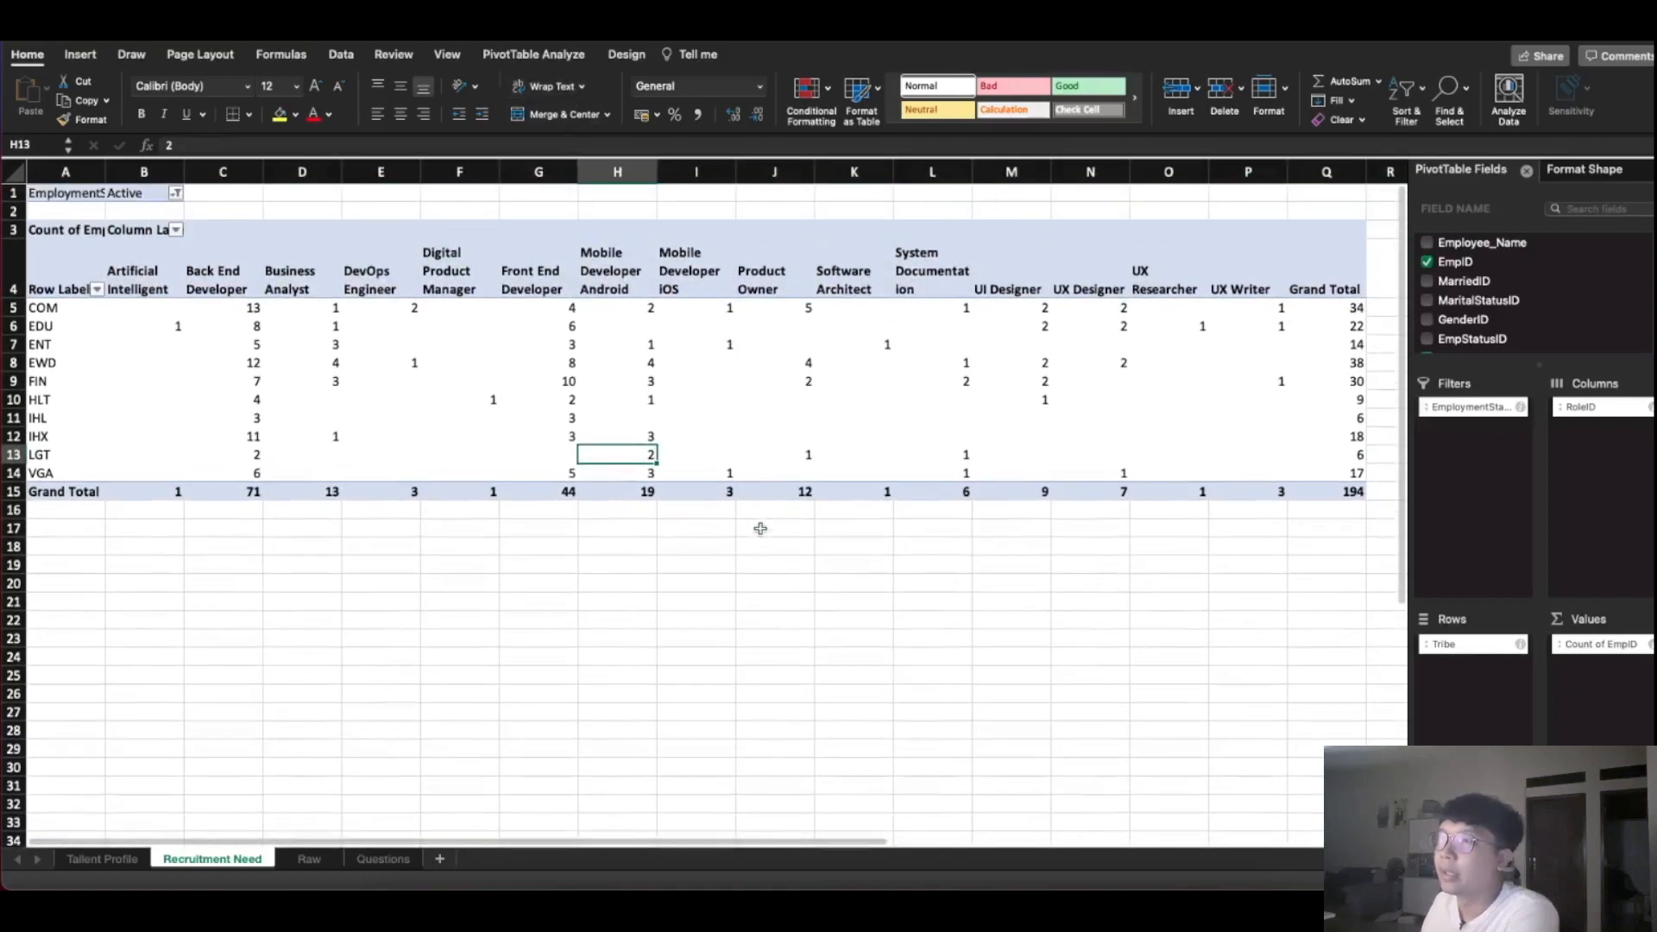
{"action": "left_click", "coordinate": [477, 599]}
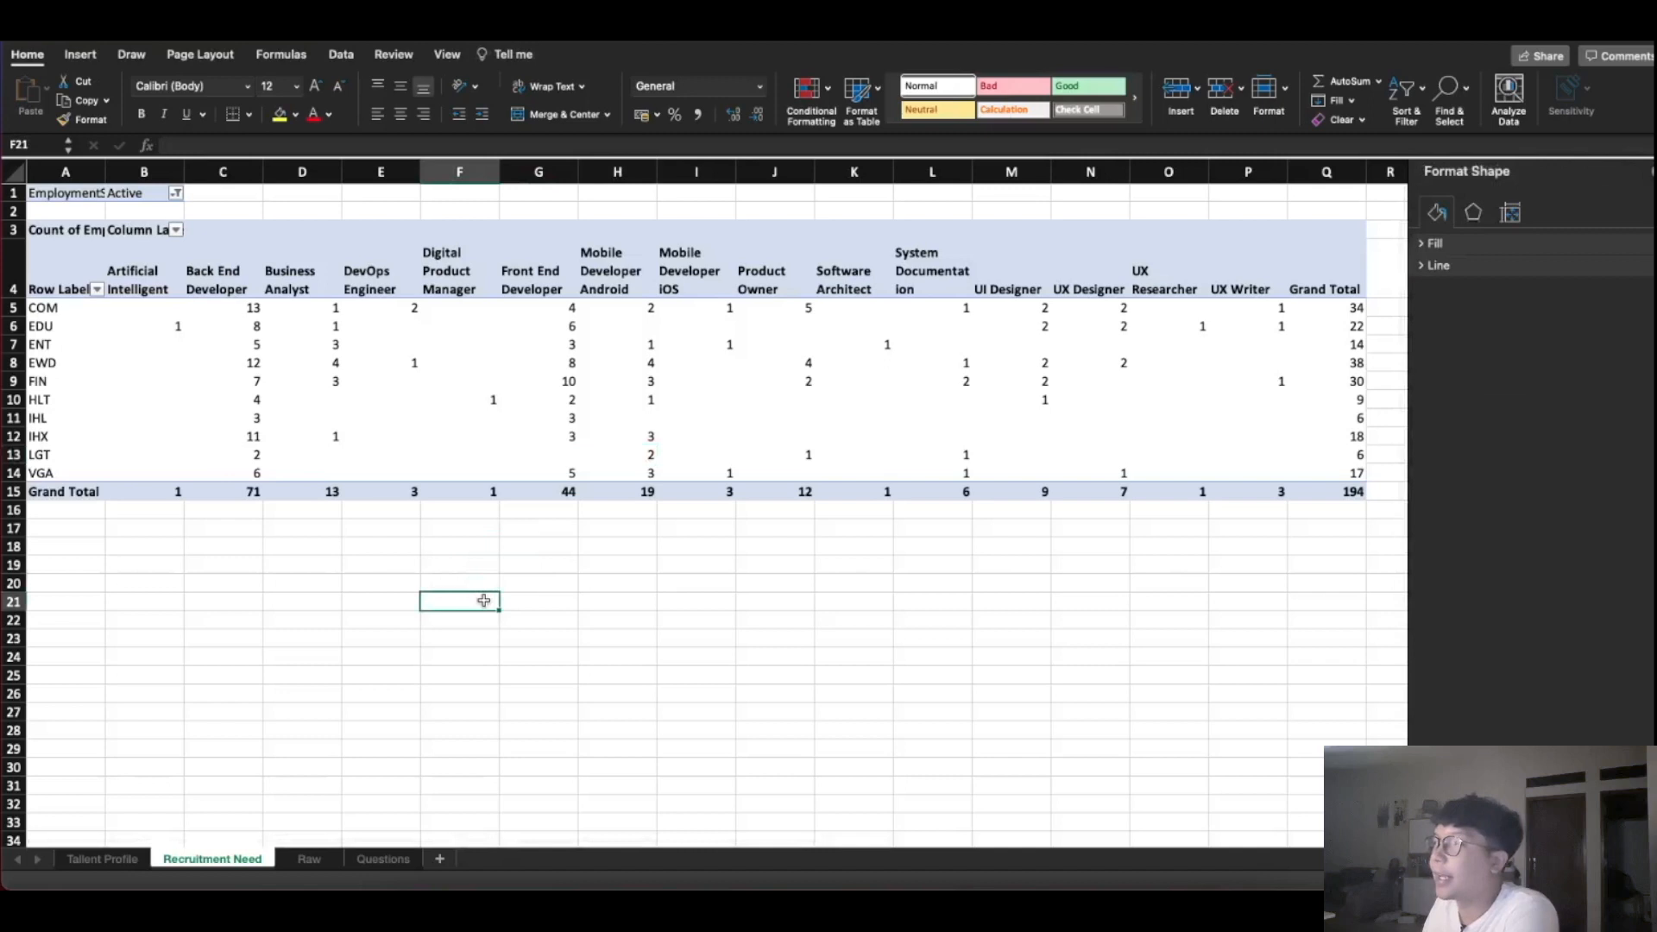
{"action": "left_click", "coordinate": [63, 321]}
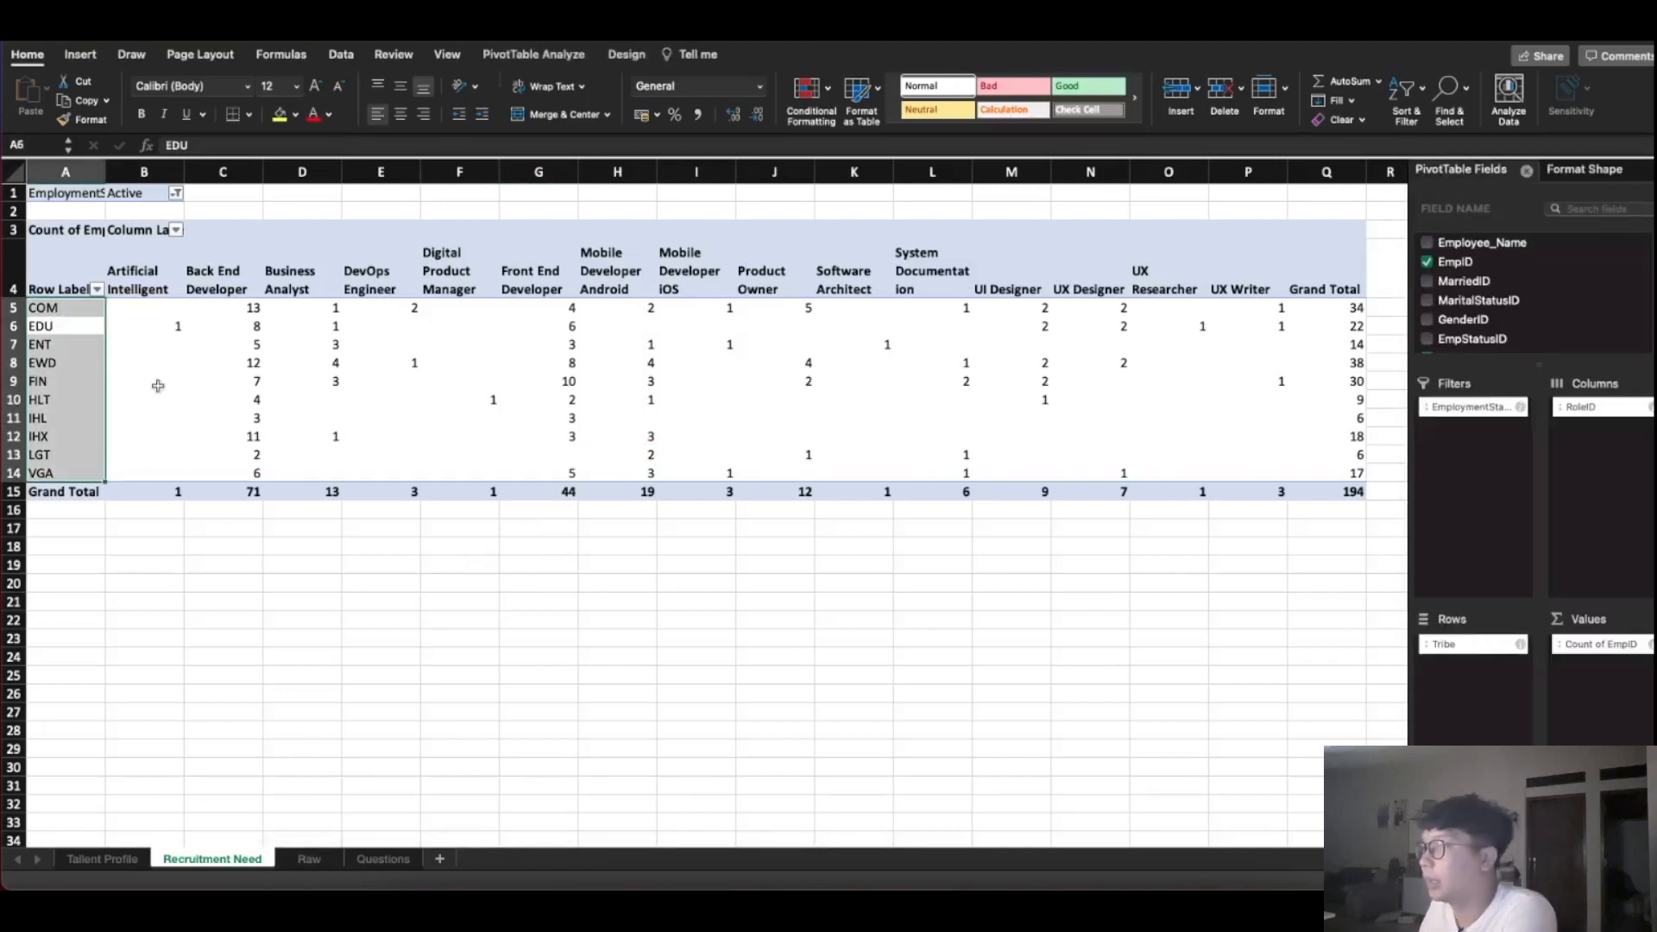
{"action": "scroll", "coordinate": [688, 565], "scroll_direction": "down", "scroll_amount": 2}
{"action": "scroll", "coordinate": [689, 565], "scroll_direction": "up", "scroll_amount": 2}
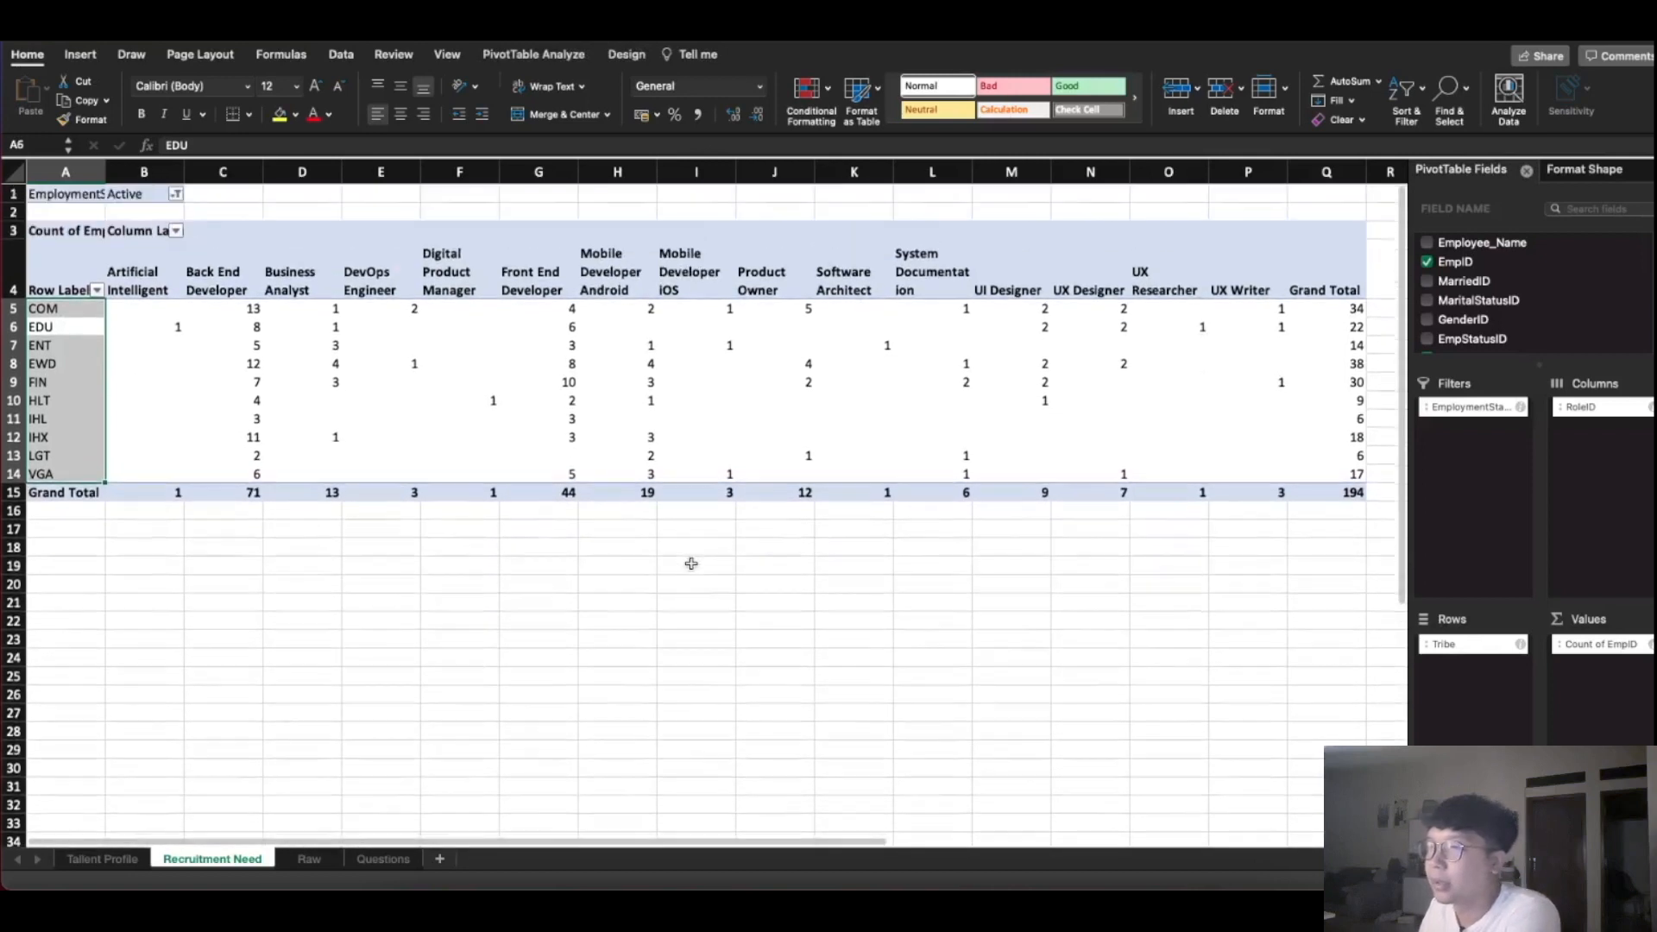
{"action": "left_click", "coordinate": [648, 597]}
Copy the tribe-by-role pivot table in A1:Q15 and paste the duplicate at A18
{"action": "left_click_drag", "start_coordinate": [42, 190], "coordinate": [1346, 492]}
{"action": "right_click", "coordinate": [1323, 490]}
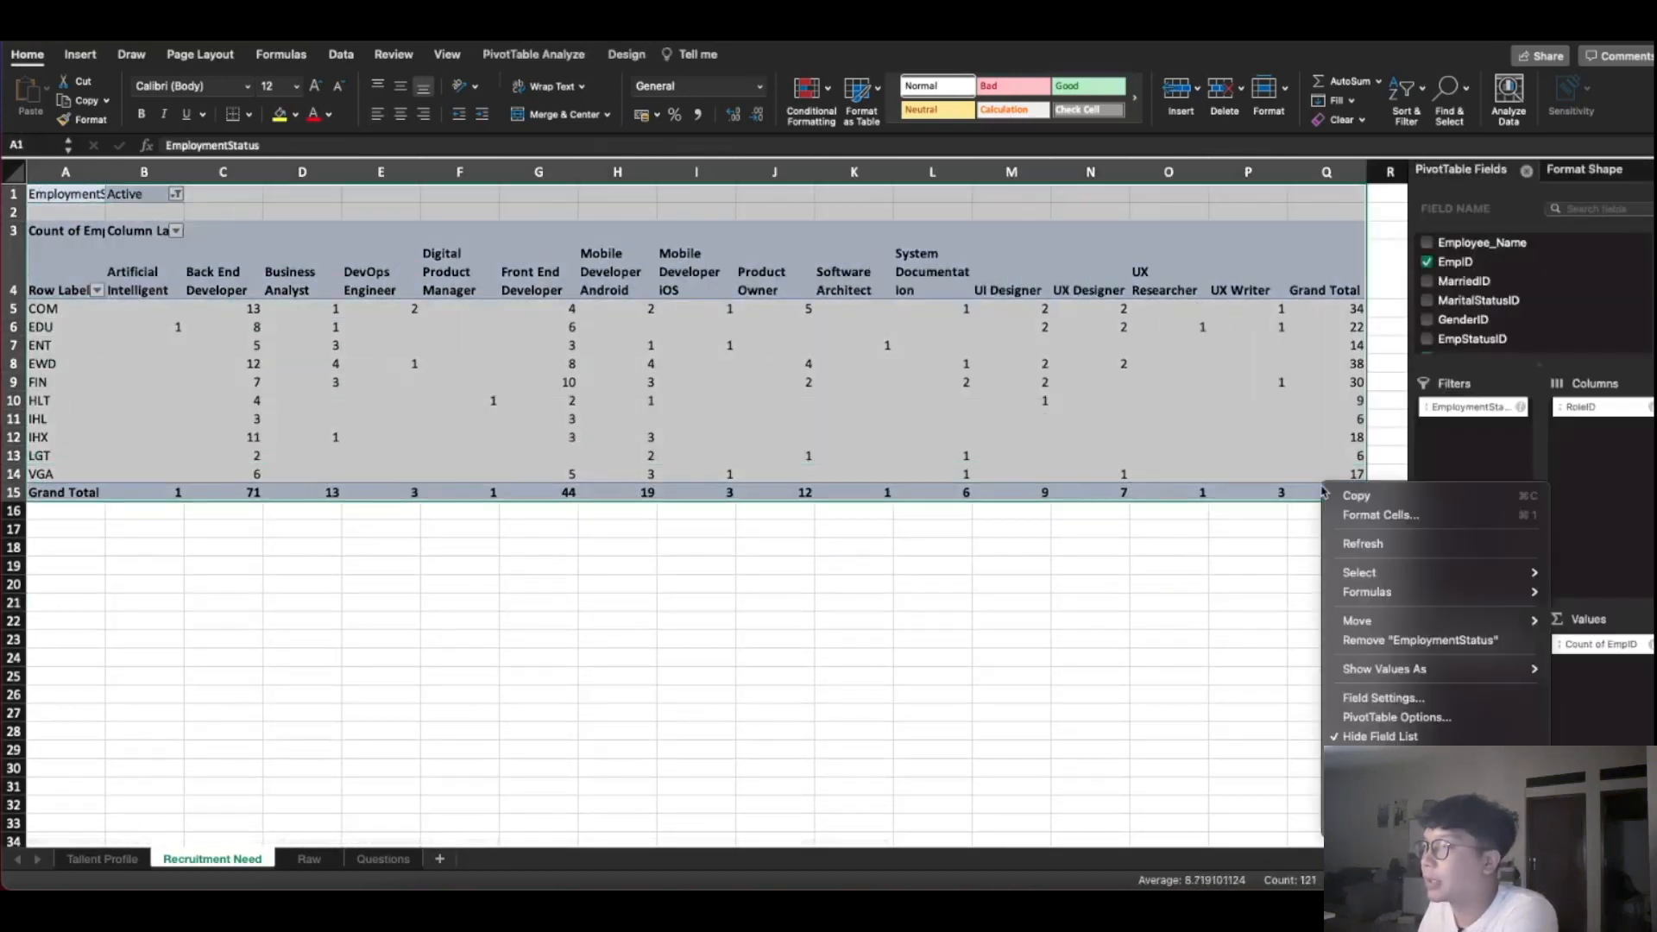
{"action": "left_click", "coordinate": [1363, 497]}
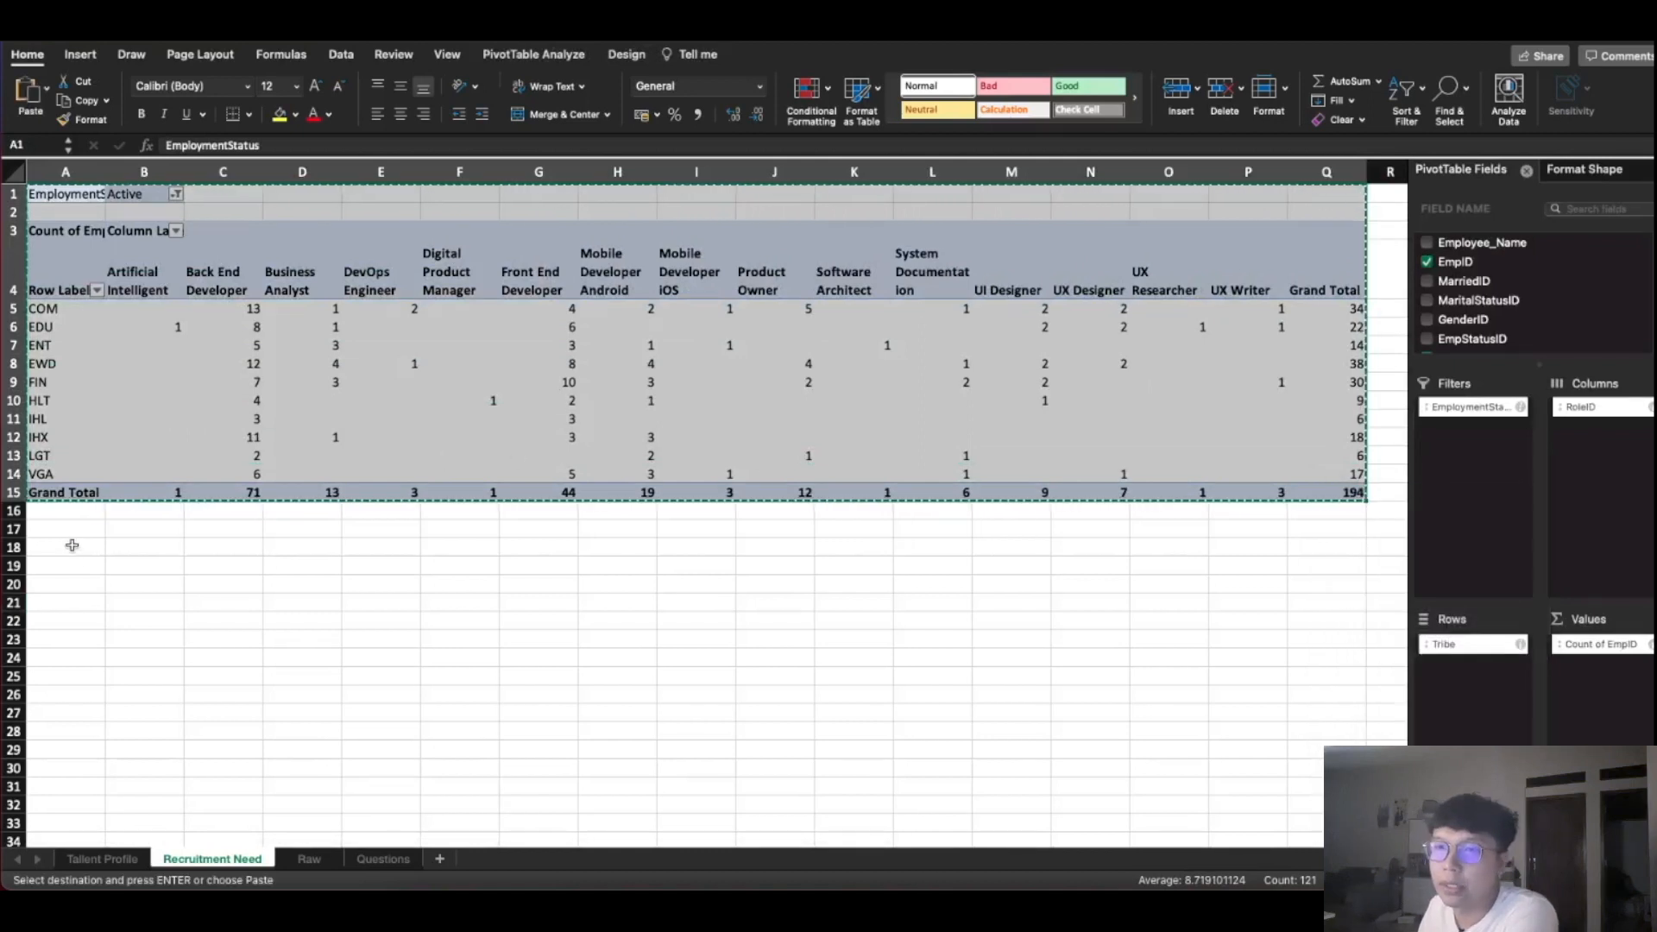
{"action": "right_click", "coordinate": [71, 546]}
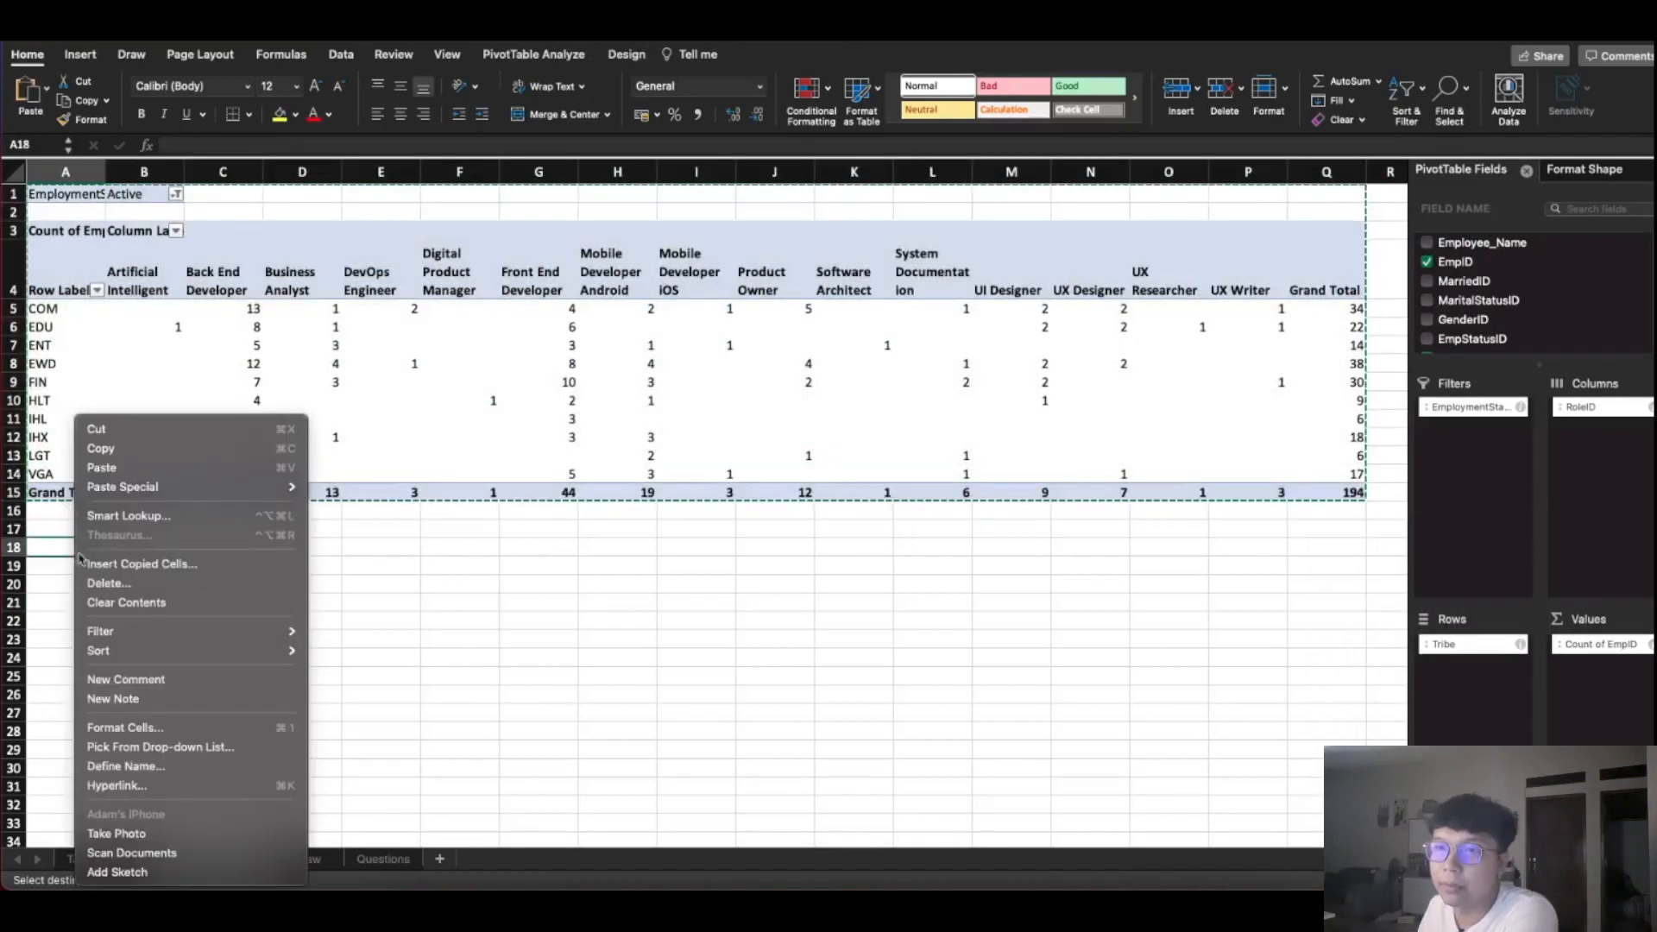
{"action": "left_click", "coordinate": [142, 473]}
Replace Tribe with Squad as the row field of the duplicated pivot table
{"action": "scroll", "coordinate": [690, 518], "scroll_direction": "down", "scroll_amount": 3}
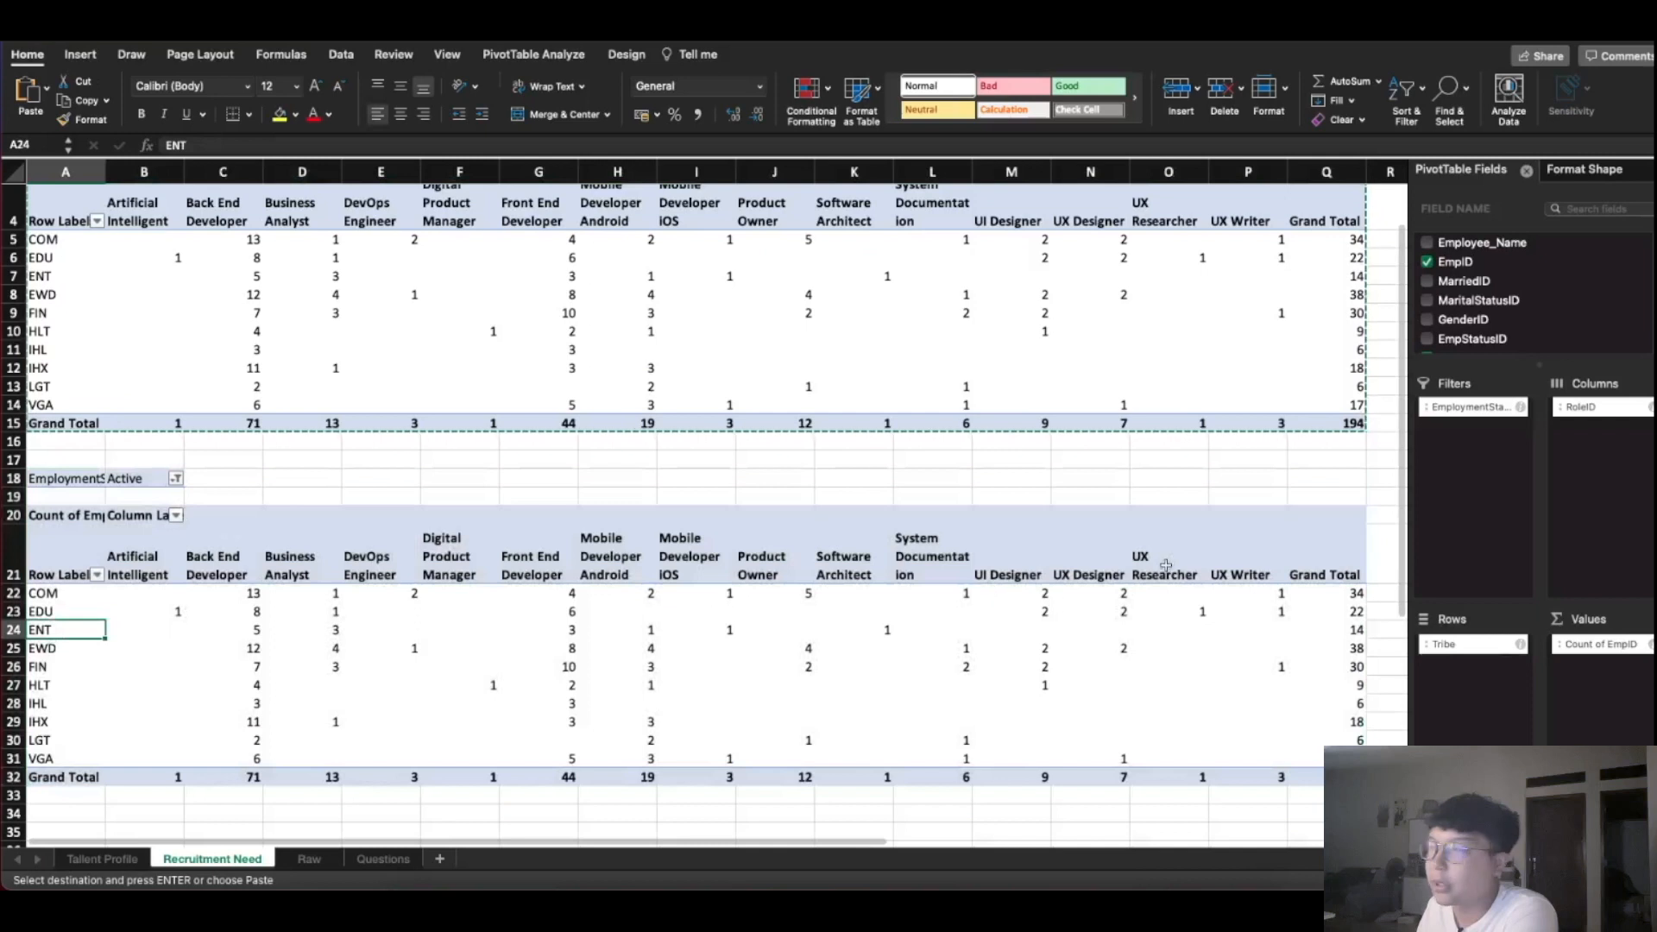
{"action": "scroll", "coordinate": [1501, 311], "scroll_direction": "down", "scroll_amount": 5}
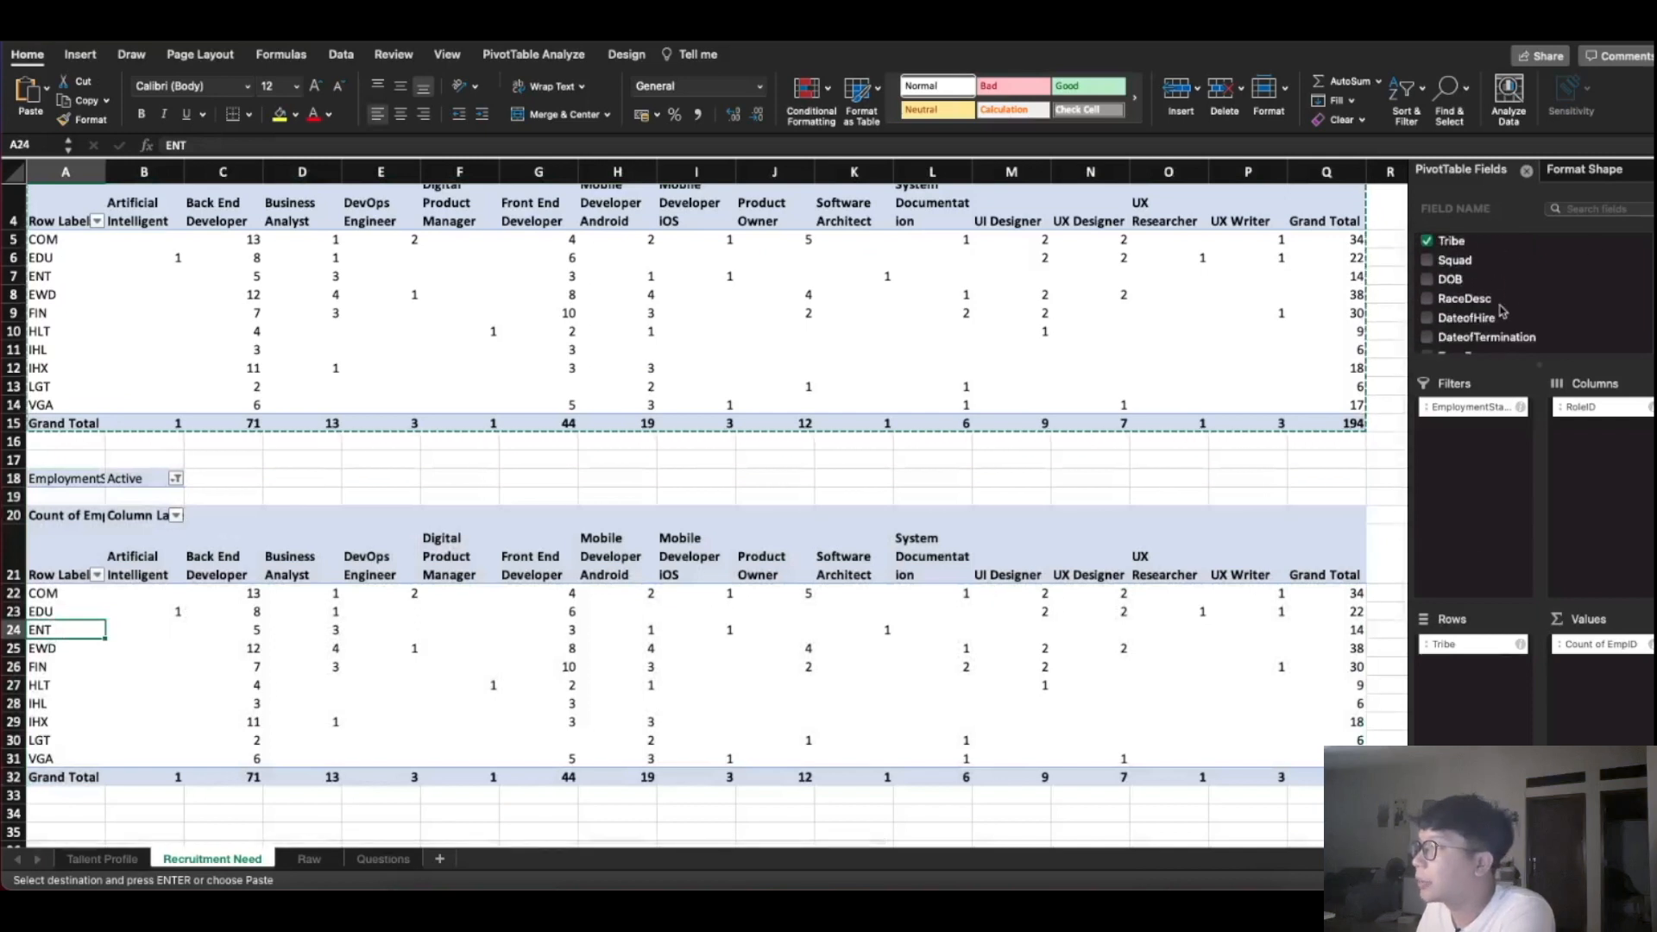
{"action": "left_click_drag", "start_coordinate": [1455, 259], "coordinate": [1502, 661]}
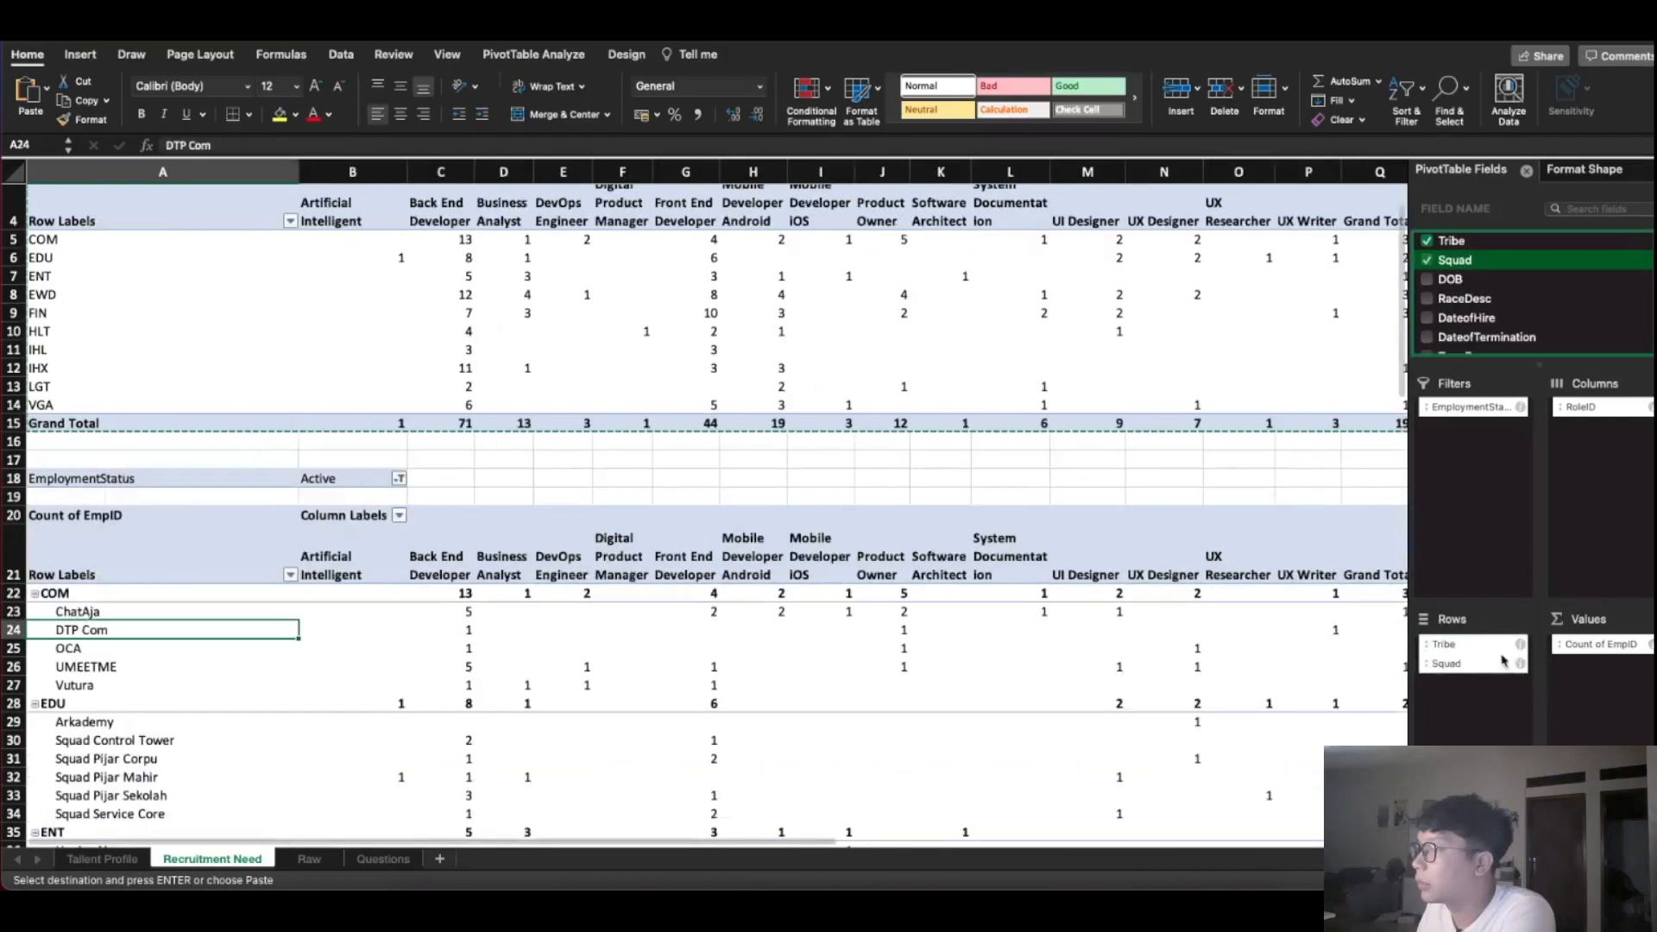
{"action": "right_click", "coordinate": [1469, 646]}
{"action": "left_click", "coordinate": [1506, 854]}
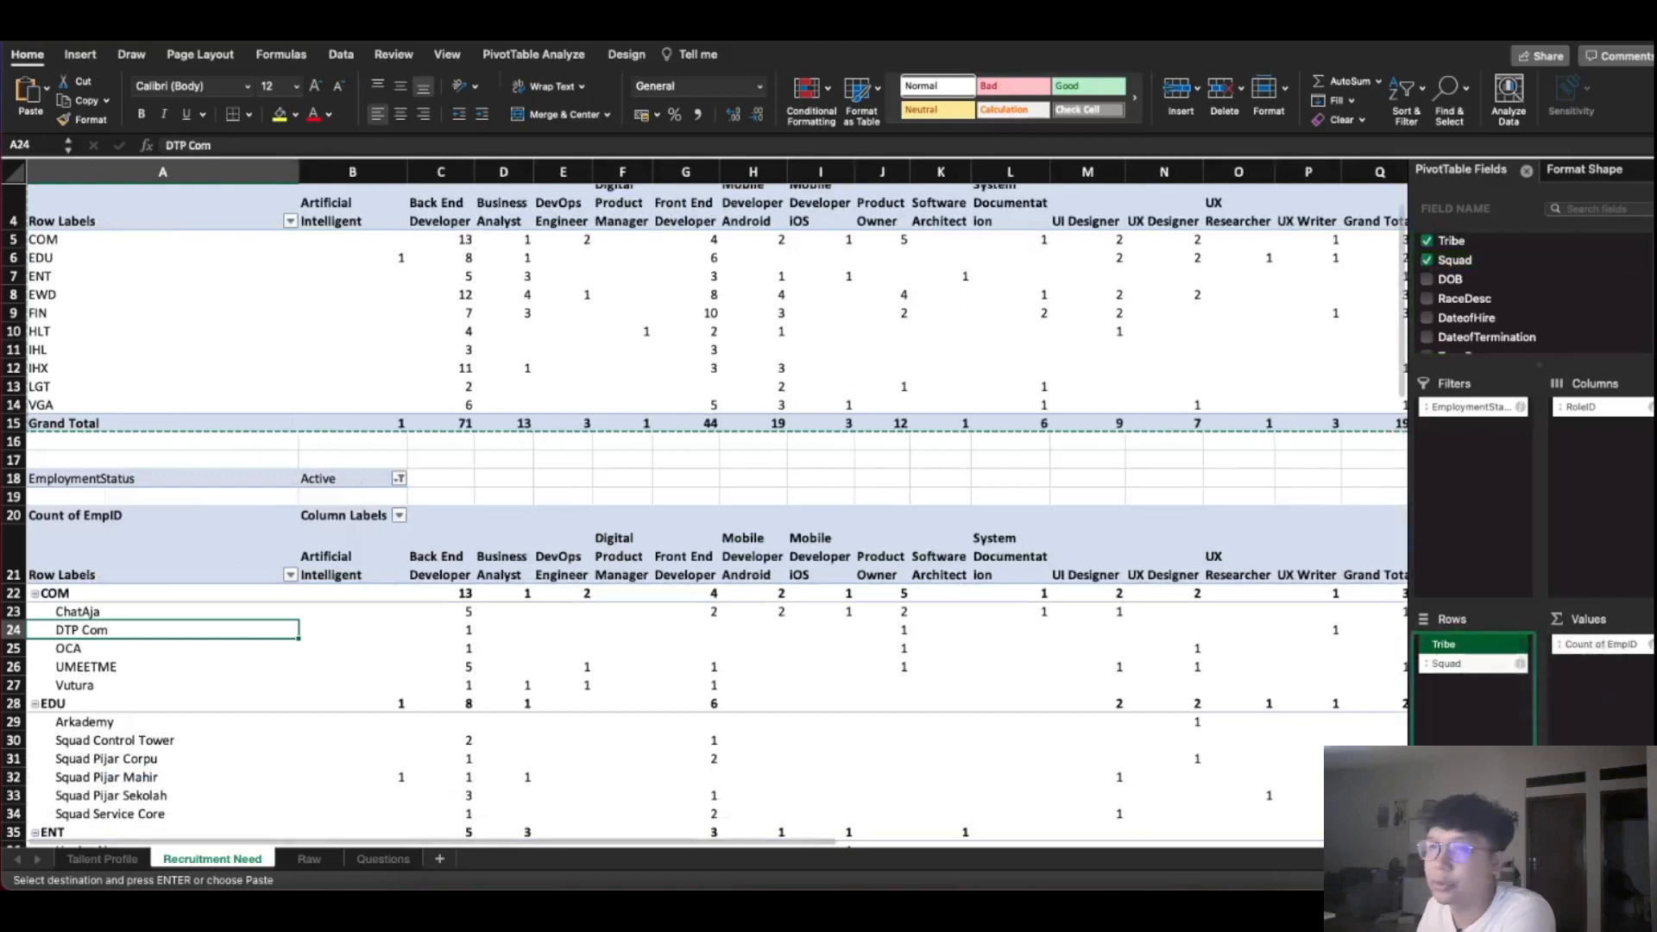
{"action": "scroll", "coordinate": [276, 681], "scroll_direction": "up", "scroll_amount": 2}
{"action": "left_click", "coordinate": [276, 708]}
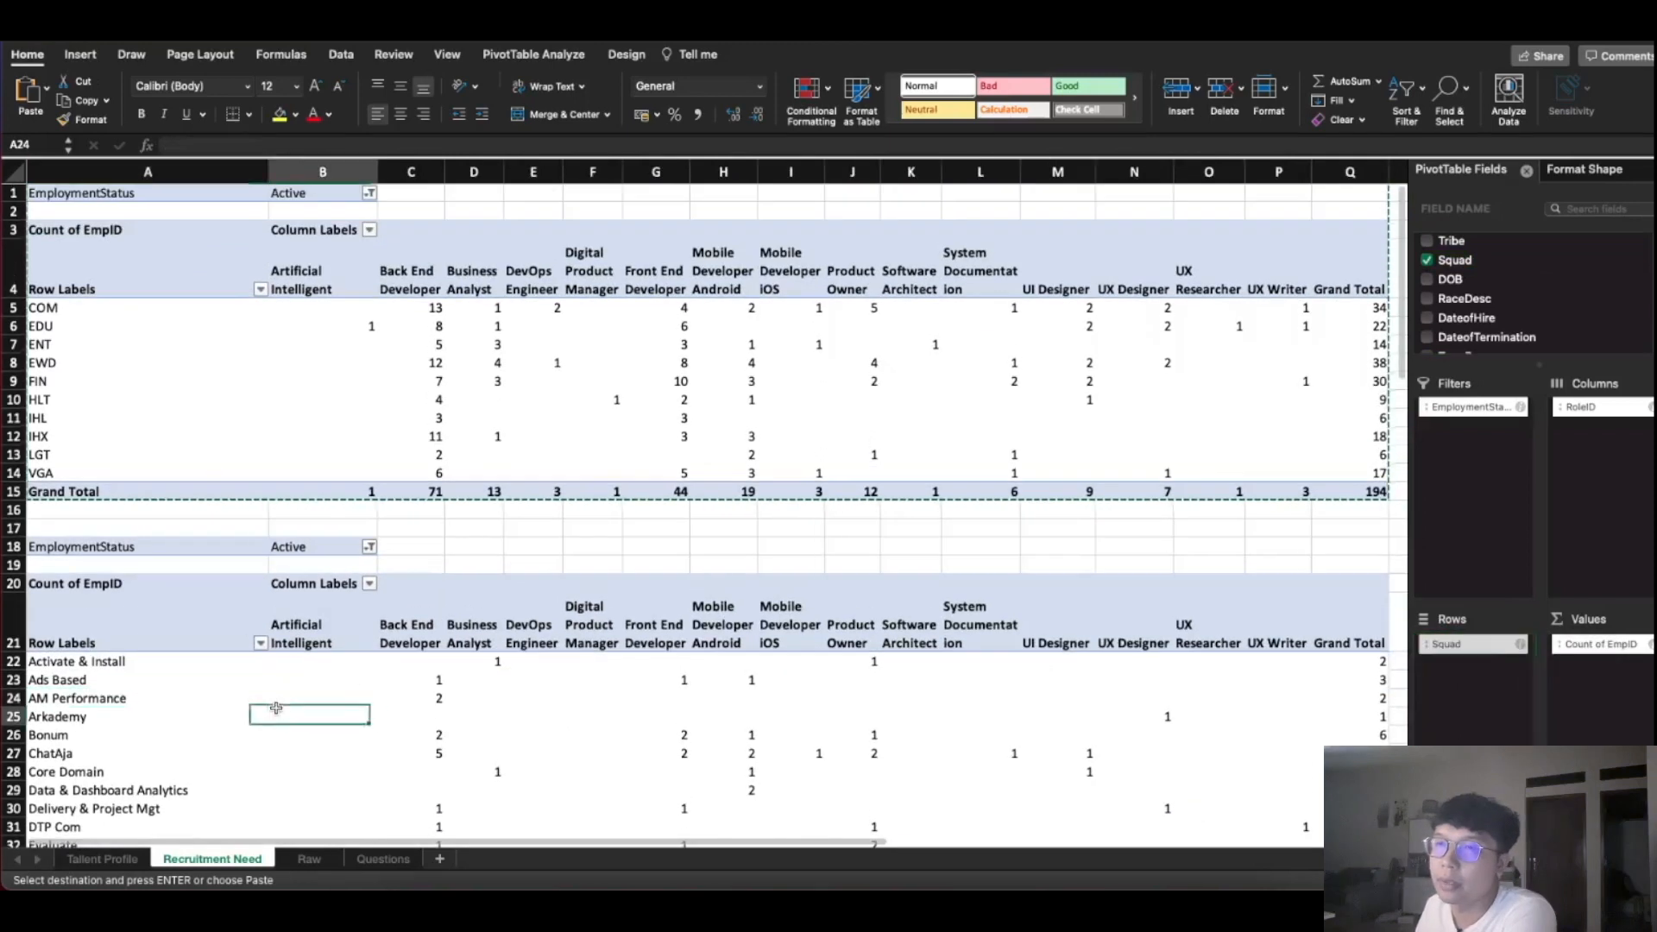
Examine the active employee counts per squad and role in the duplicated pivot table
{"action": "scroll", "coordinate": [276, 693], "scroll_direction": "down", "scroll_amount": 5}
{"action": "scroll", "coordinate": [276, 691], "scroll_direction": "down", "scroll_amount": 10}
{"action": "scroll", "coordinate": [274, 669], "scroll_direction": "up", "scroll_amount": 8}
{"action": "scroll", "coordinate": [219, 581], "scroll_direction": "down", "scroll_amount": 10}
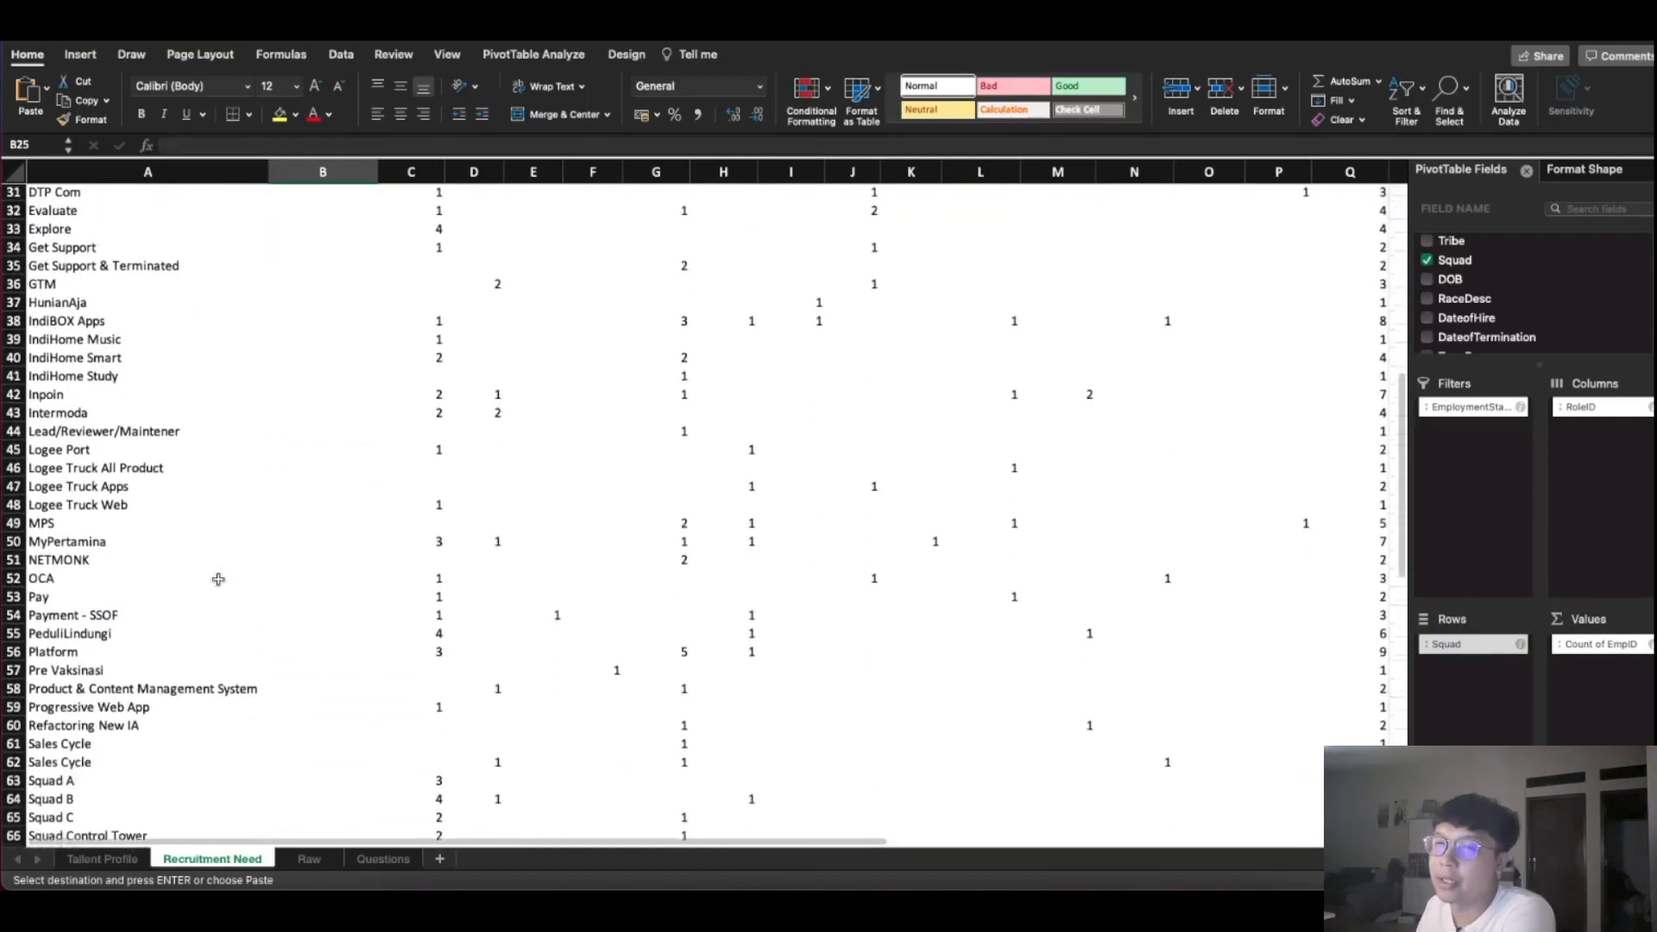
{"action": "left_click", "coordinate": [164, 474]}
{"action": "scroll", "coordinate": [194, 569], "scroll_direction": "down", "scroll_amount": 10}
{"action": "scroll", "coordinate": [194, 570], "scroll_direction": "up", "scroll_amount": 10}
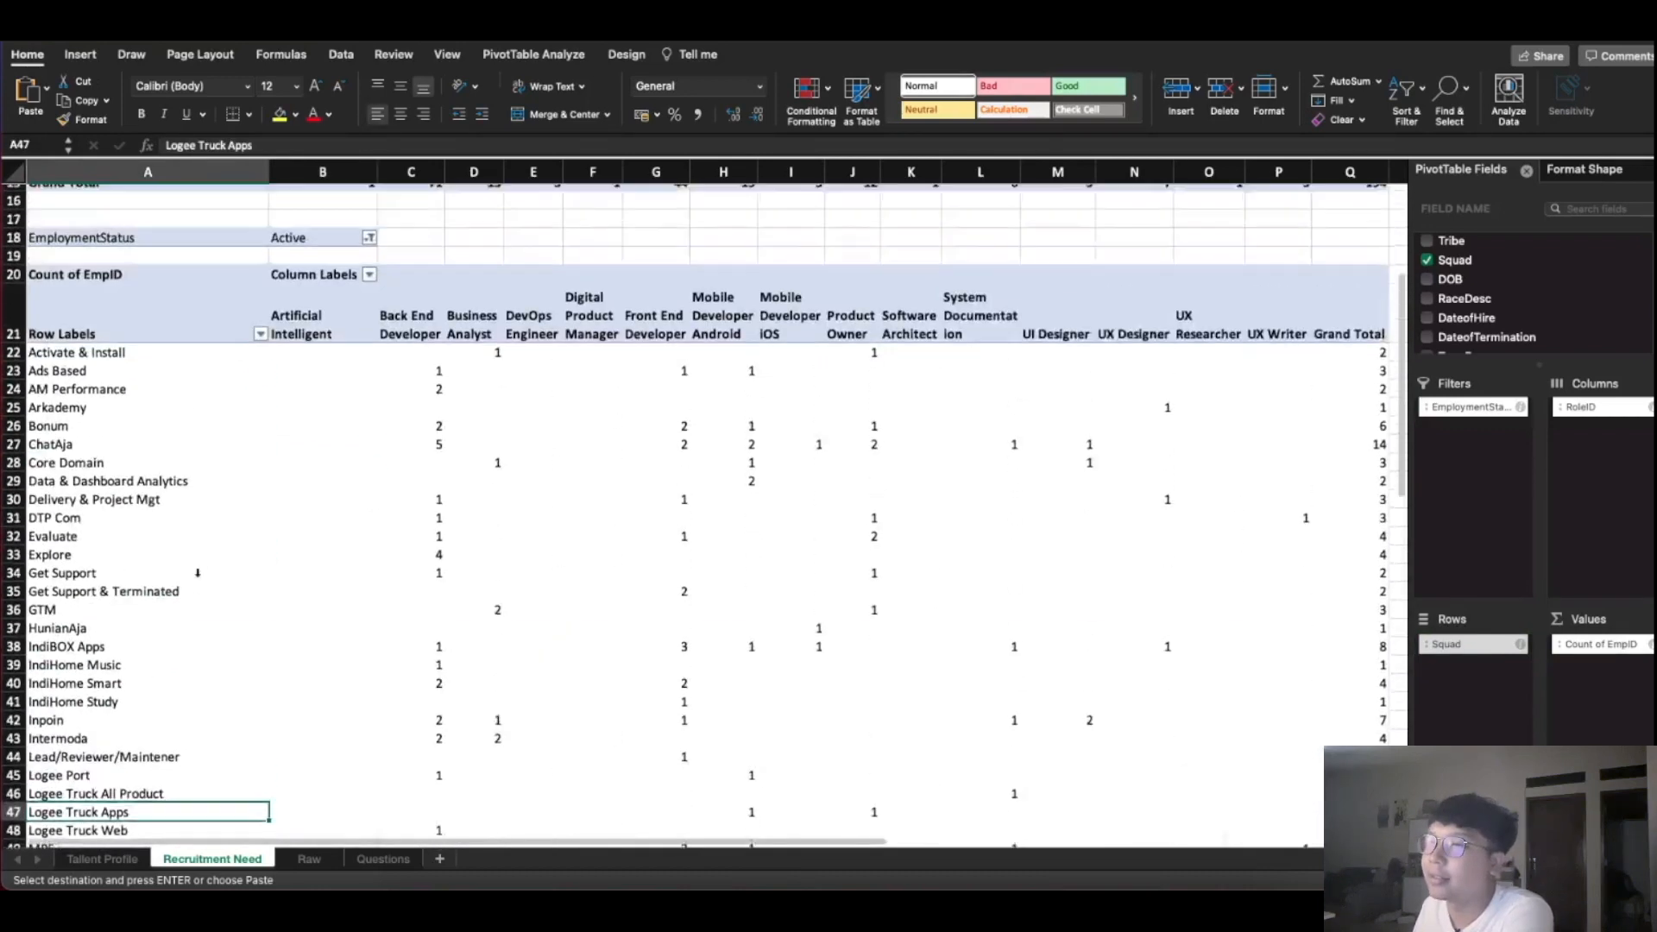
{"action": "scroll", "coordinate": [198, 573], "scroll_direction": "down", "scroll_amount": 10}
{"action": "scroll", "coordinate": [199, 573], "scroll_direction": "up", "scroll_amount": 15}
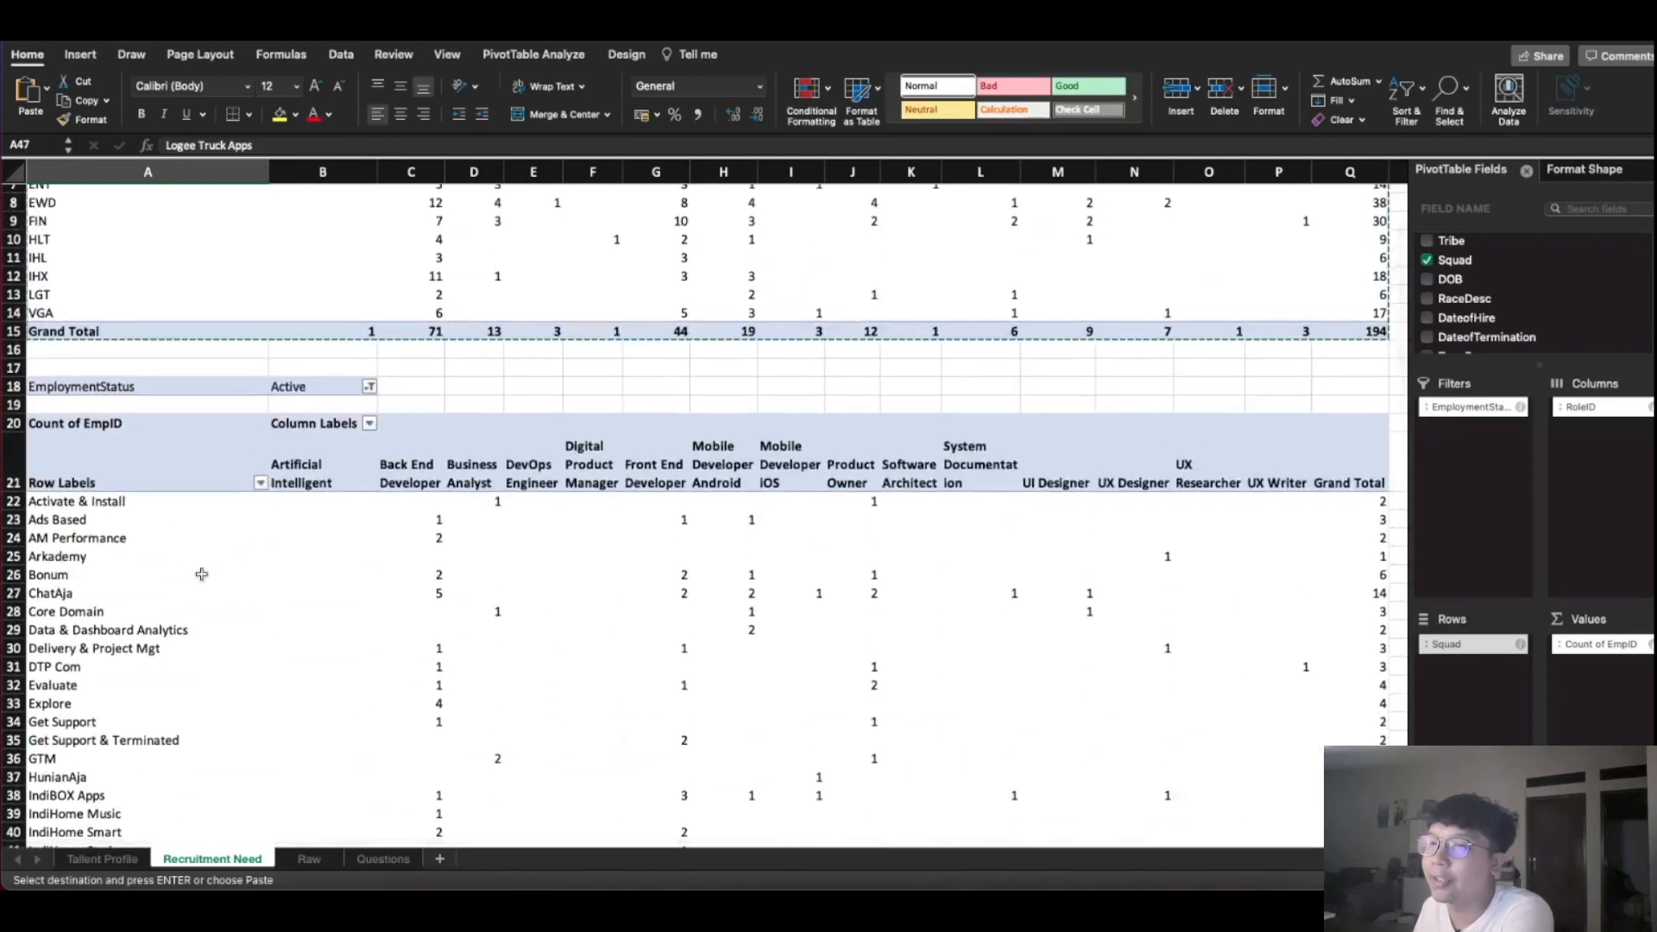
{"action": "scroll", "coordinate": [201, 574], "scroll_direction": "up", "scroll_amount": 3}
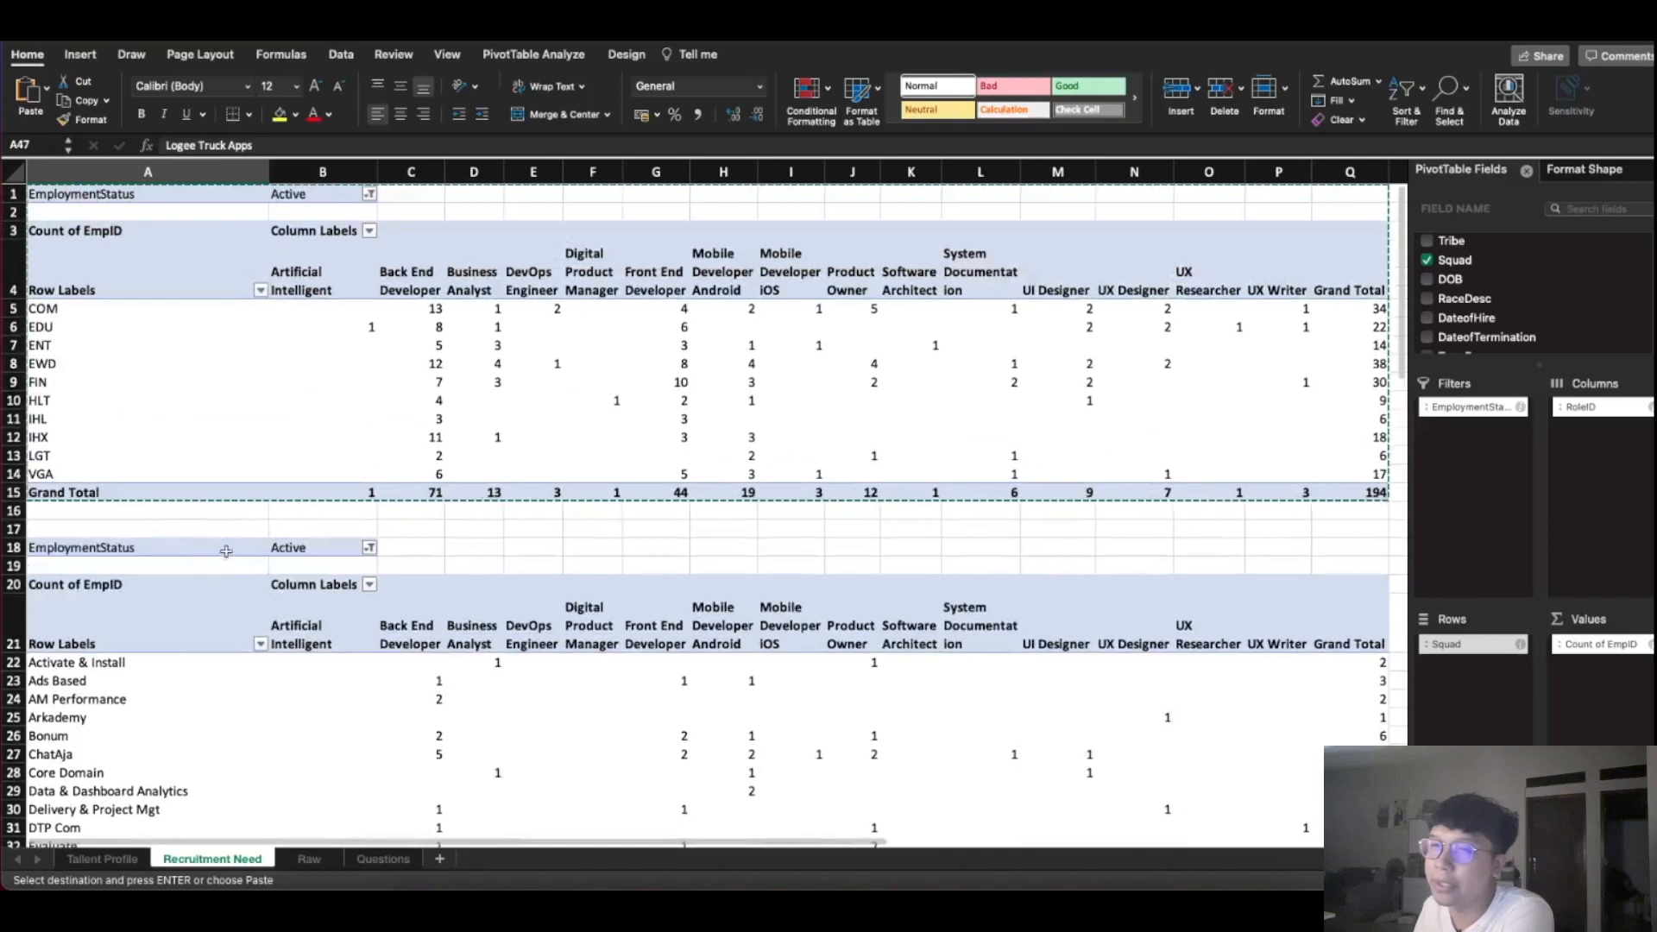
{"action": "scroll", "coordinate": [215, 560], "scroll_direction": "down", "scroll_amount": 4}
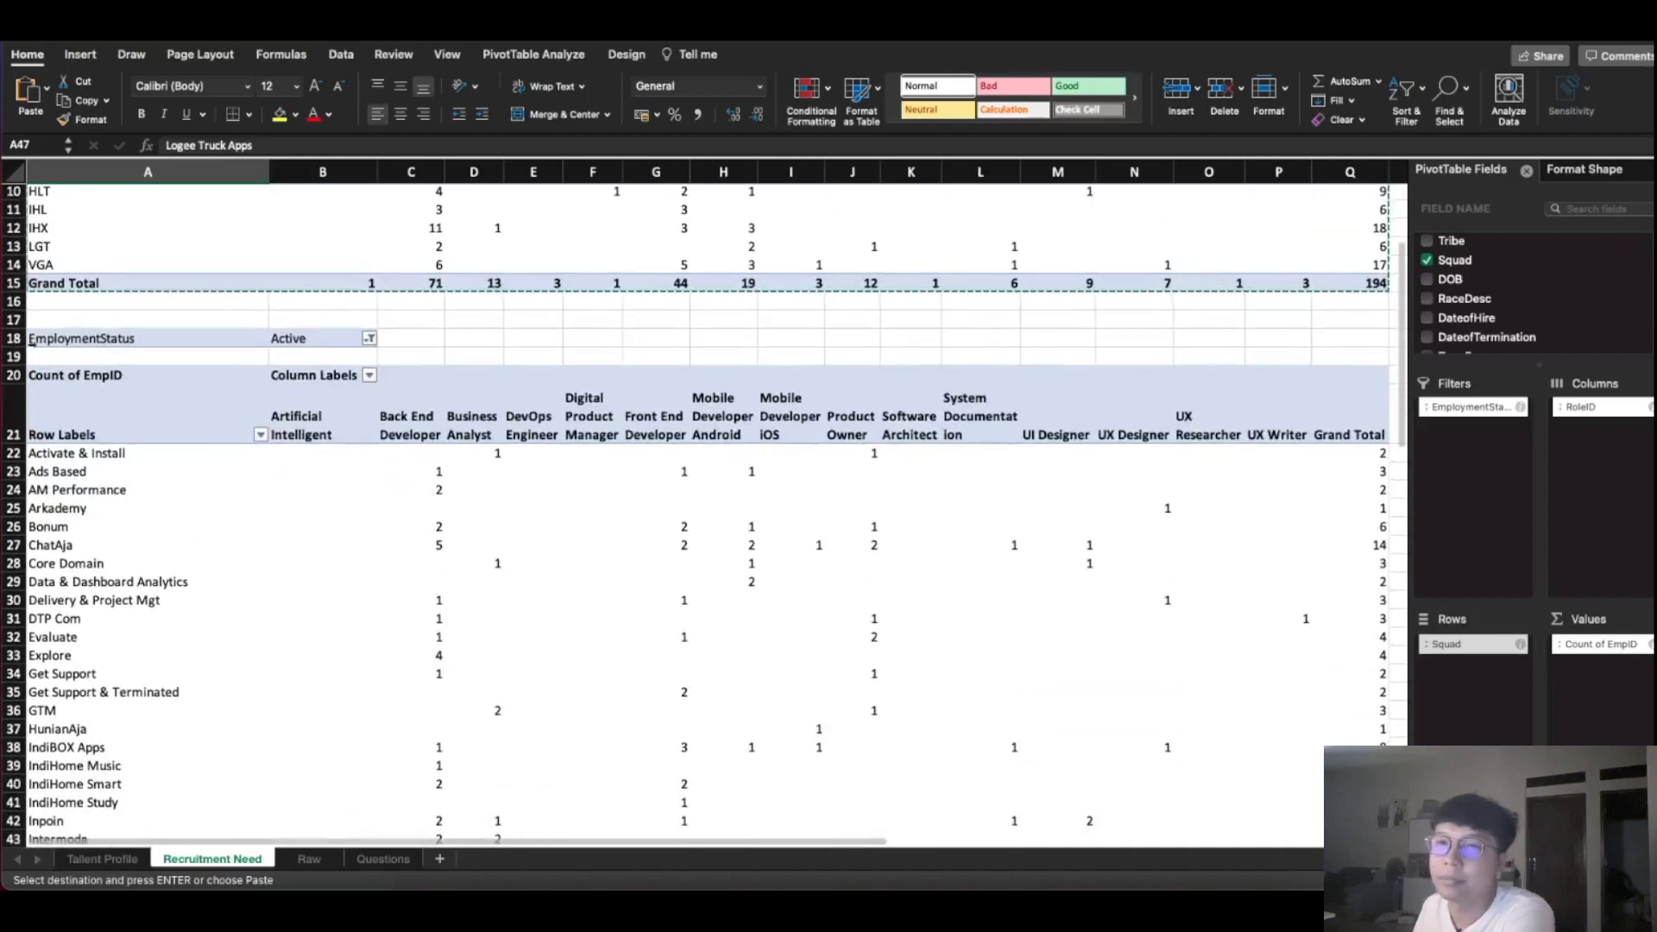
Delete rows 18 to 76, which hold the squad-by-role pivot table
{"action": "left_click_drag", "start_coordinate": [13, 338], "coordinate": [26, 781]}
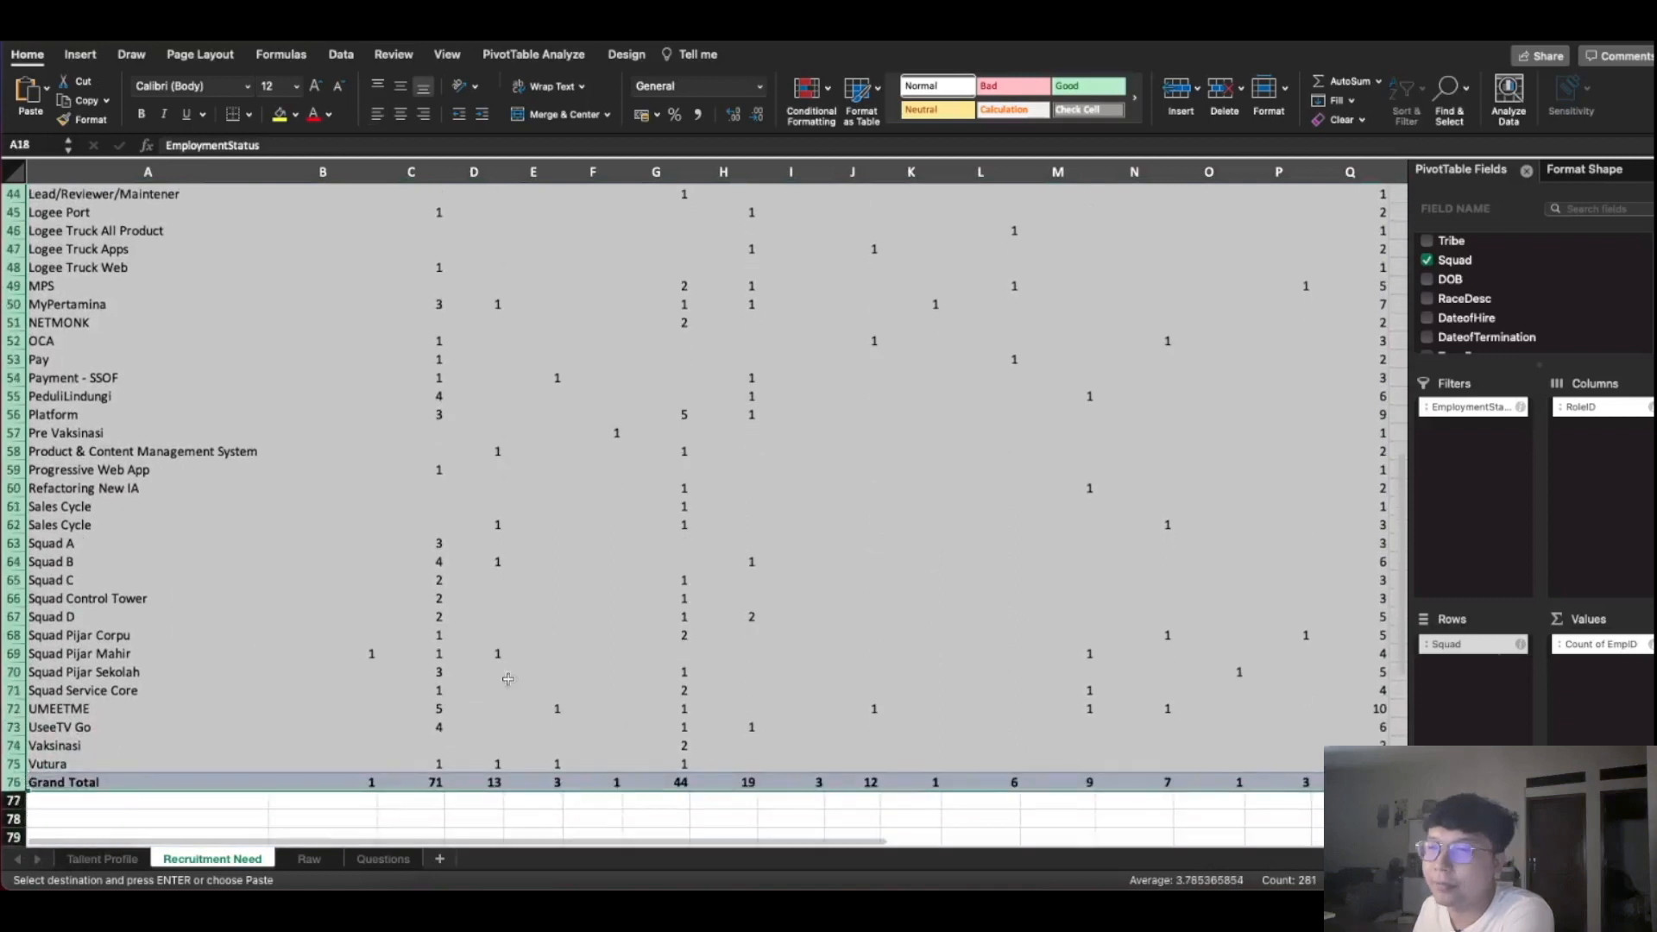
{"action": "scroll", "coordinate": [693, 543], "scroll_direction": "up", "scroll_amount": 8}
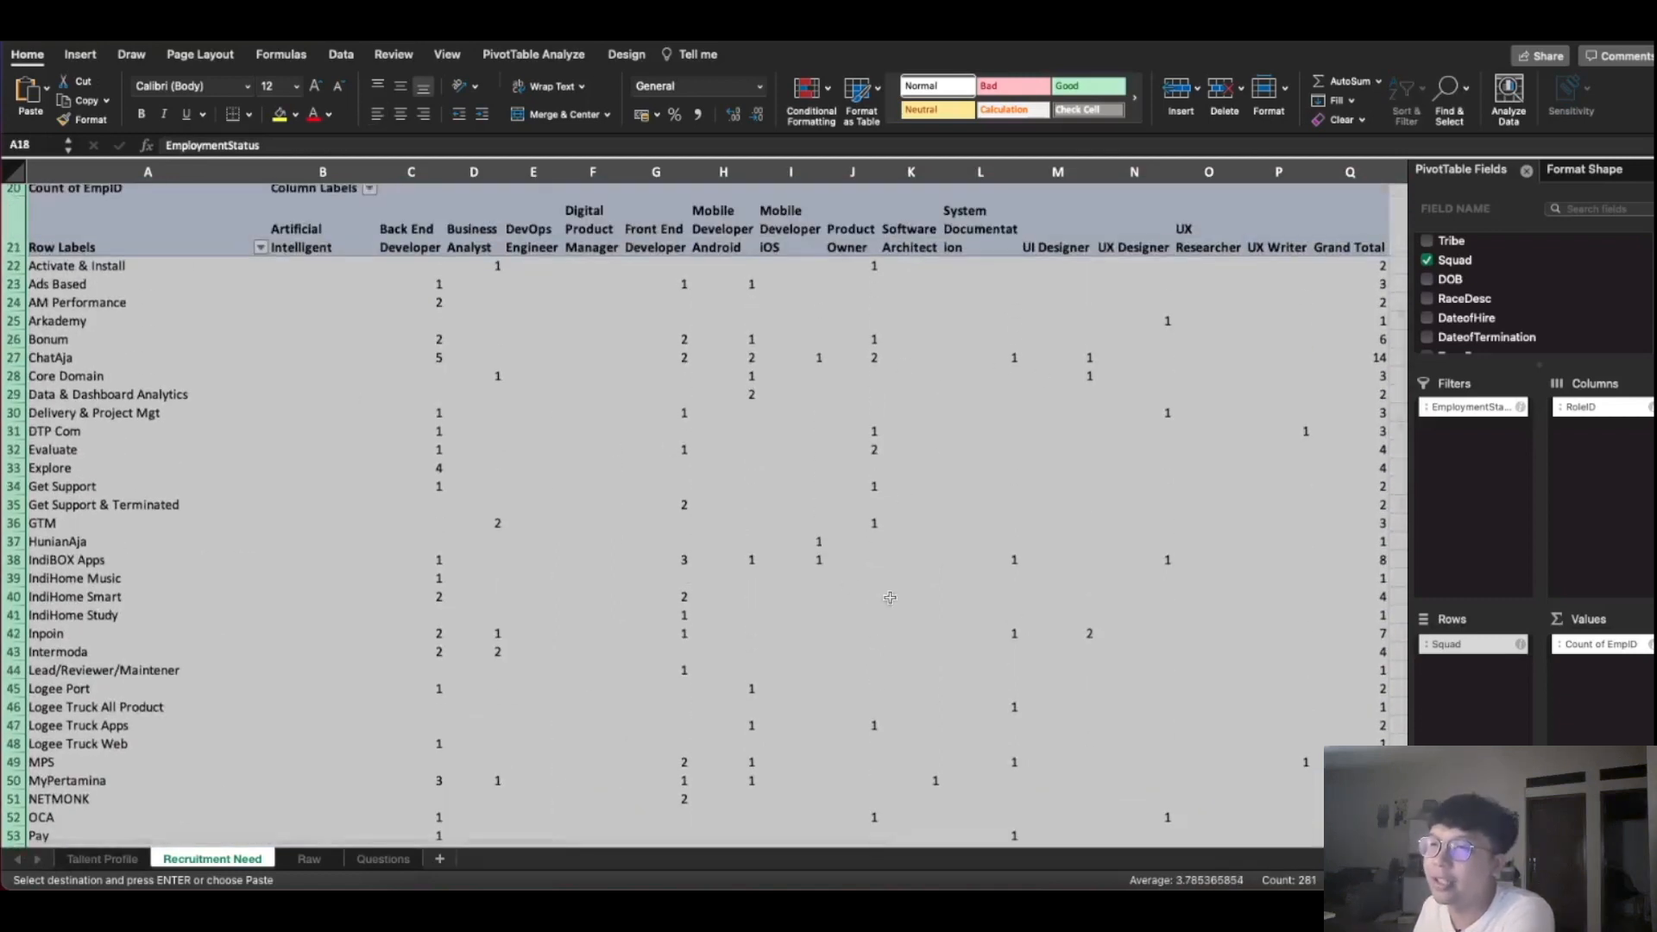
{"action": "scroll", "coordinate": [789, 664], "scroll_direction": "down", "scroll_amount": 10}
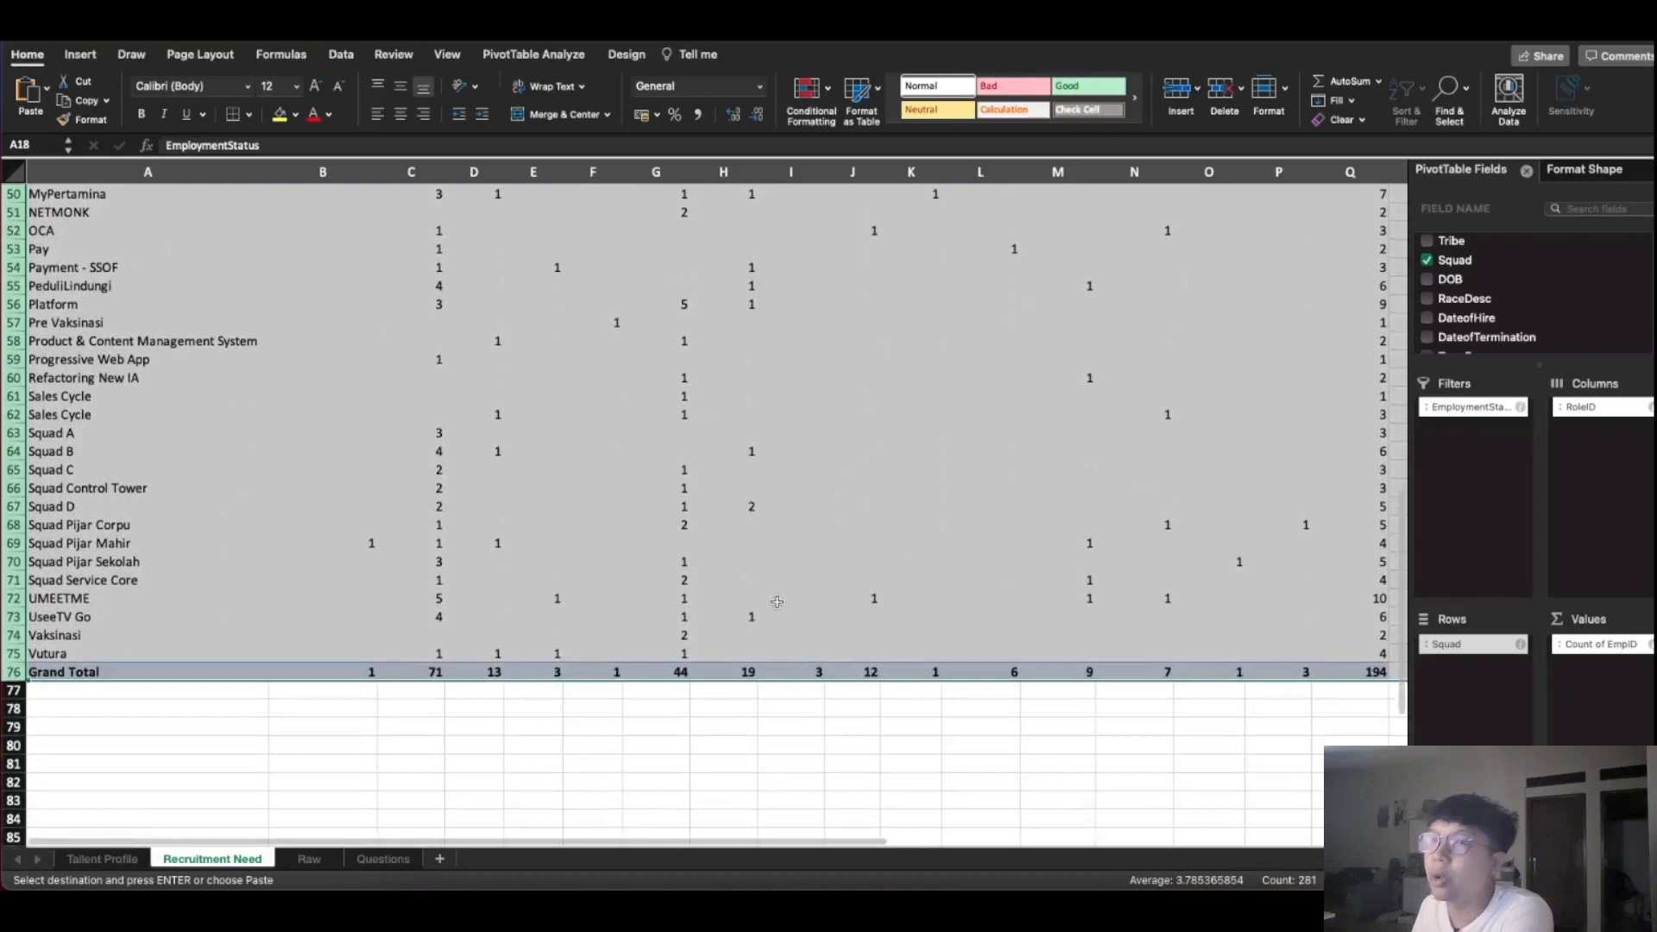
{"action": "scroll", "coordinate": [72, 489], "scroll_direction": "up", "scroll_amount": 13}
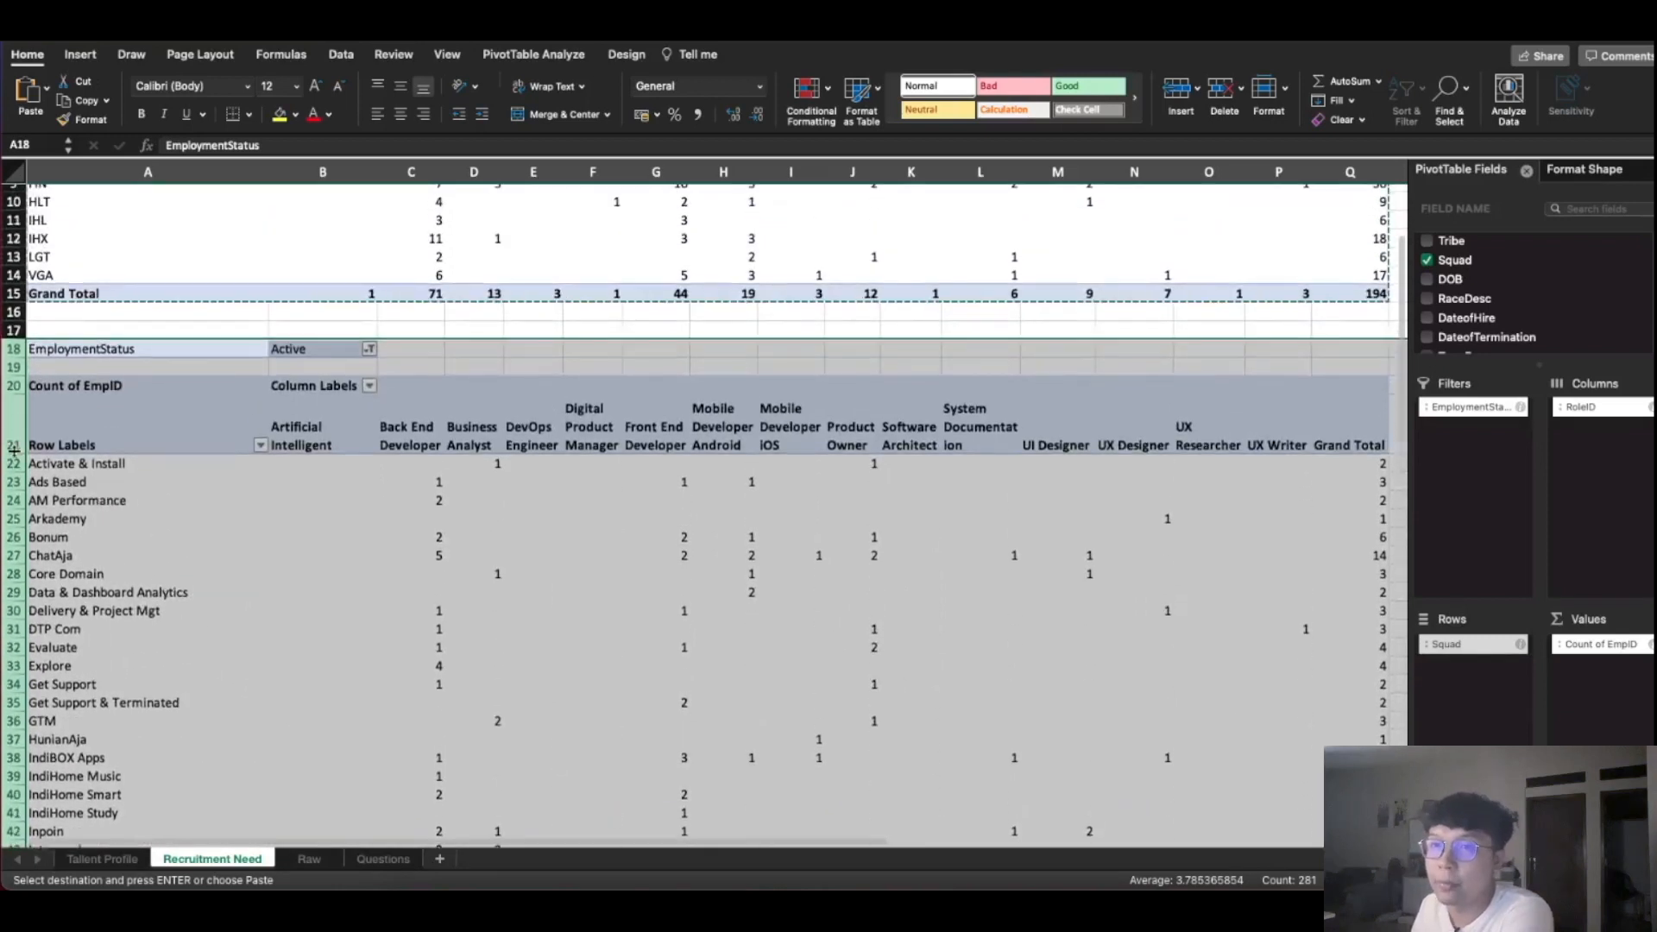
{"action": "right_click", "coordinate": [73, 489]}
{"action": "left_click", "coordinate": [122, 557]}
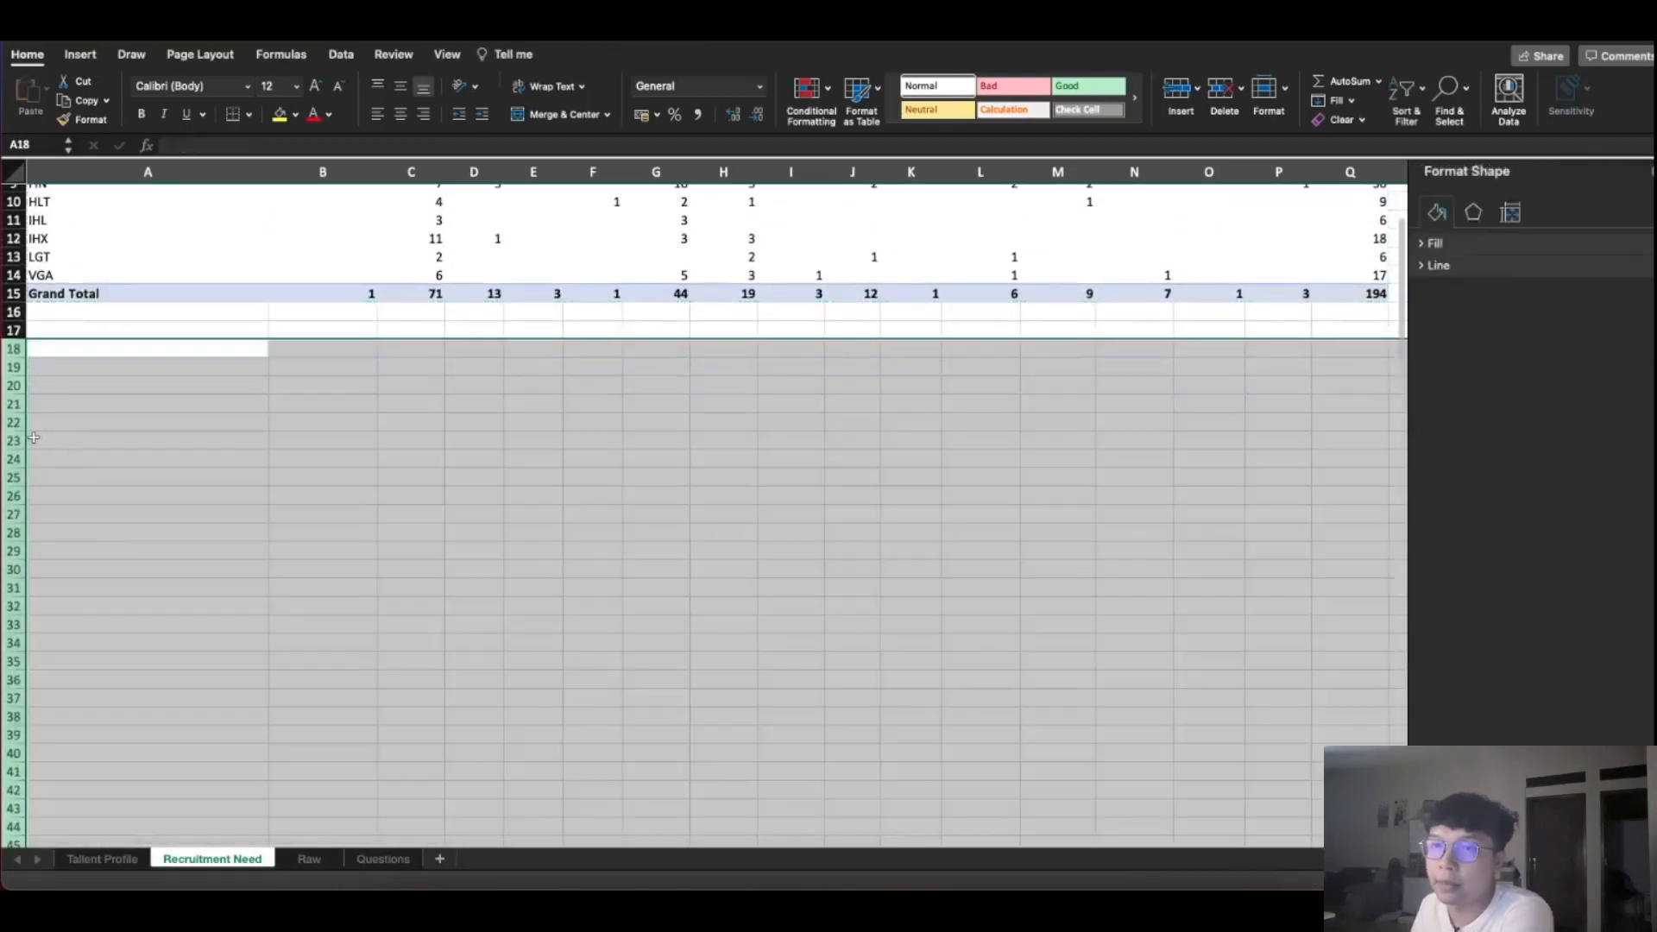
Undo the deletion of the squad-by-role pivot table and delete its rows again
{"action": "right_click", "coordinate": [12, 422]}
{"action": "left_click", "coordinate": [46, 537]}
{"action": "key", "text": "super+z"}
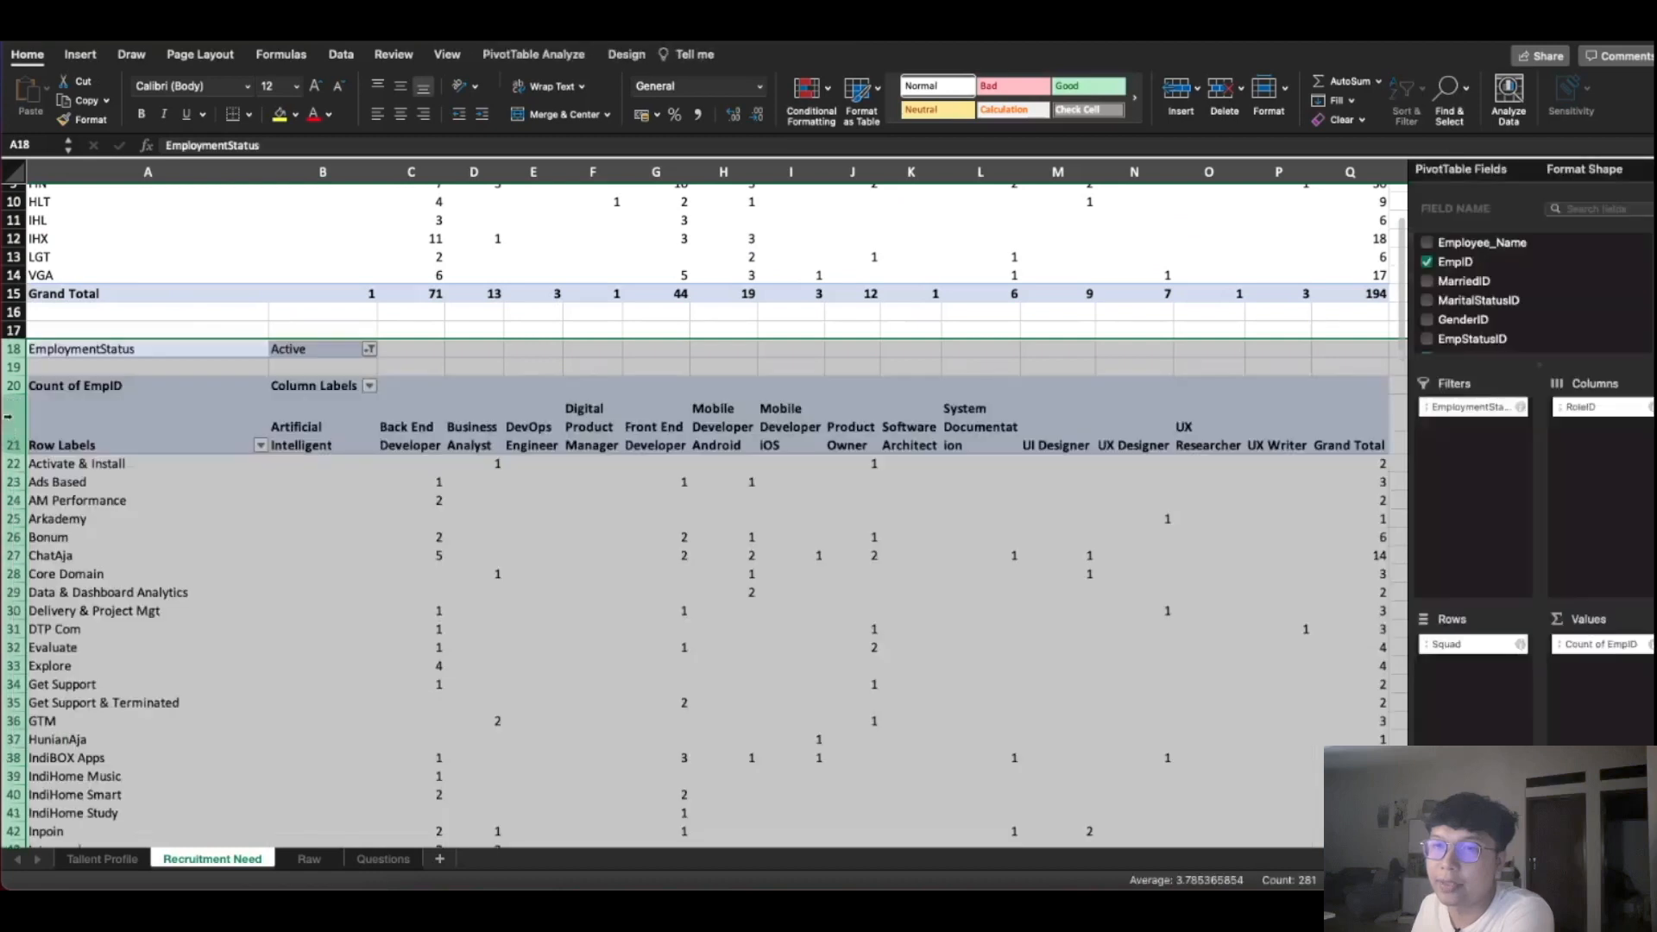
{"action": "right_click", "coordinate": [11, 420]}
{"action": "left_click", "coordinate": [52, 535]}
{"action": "left_click", "coordinate": [170, 407]}
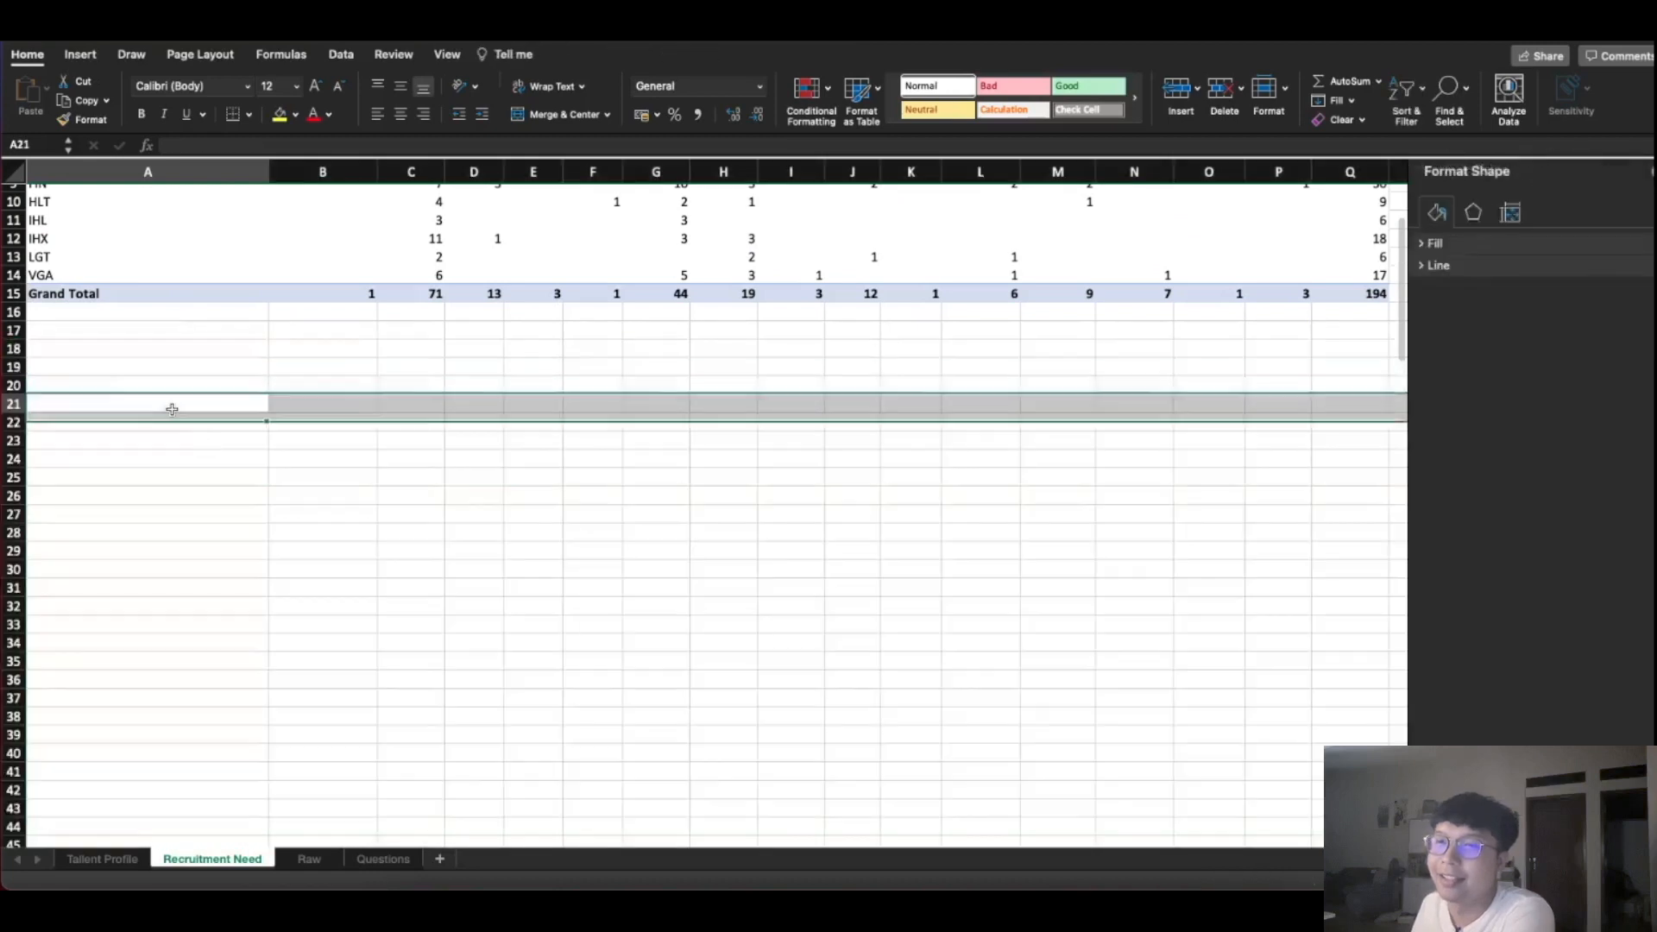
Narrow column B, which holds the Artificial Intelligent role in the tribe-by-role pivot table, to fit its wrapped header
{"action": "scroll", "coordinate": [391, 620], "scroll_direction": "up", "scroll_amount": 5}
{"action": "left_click", "coordinate": [296, 560]}
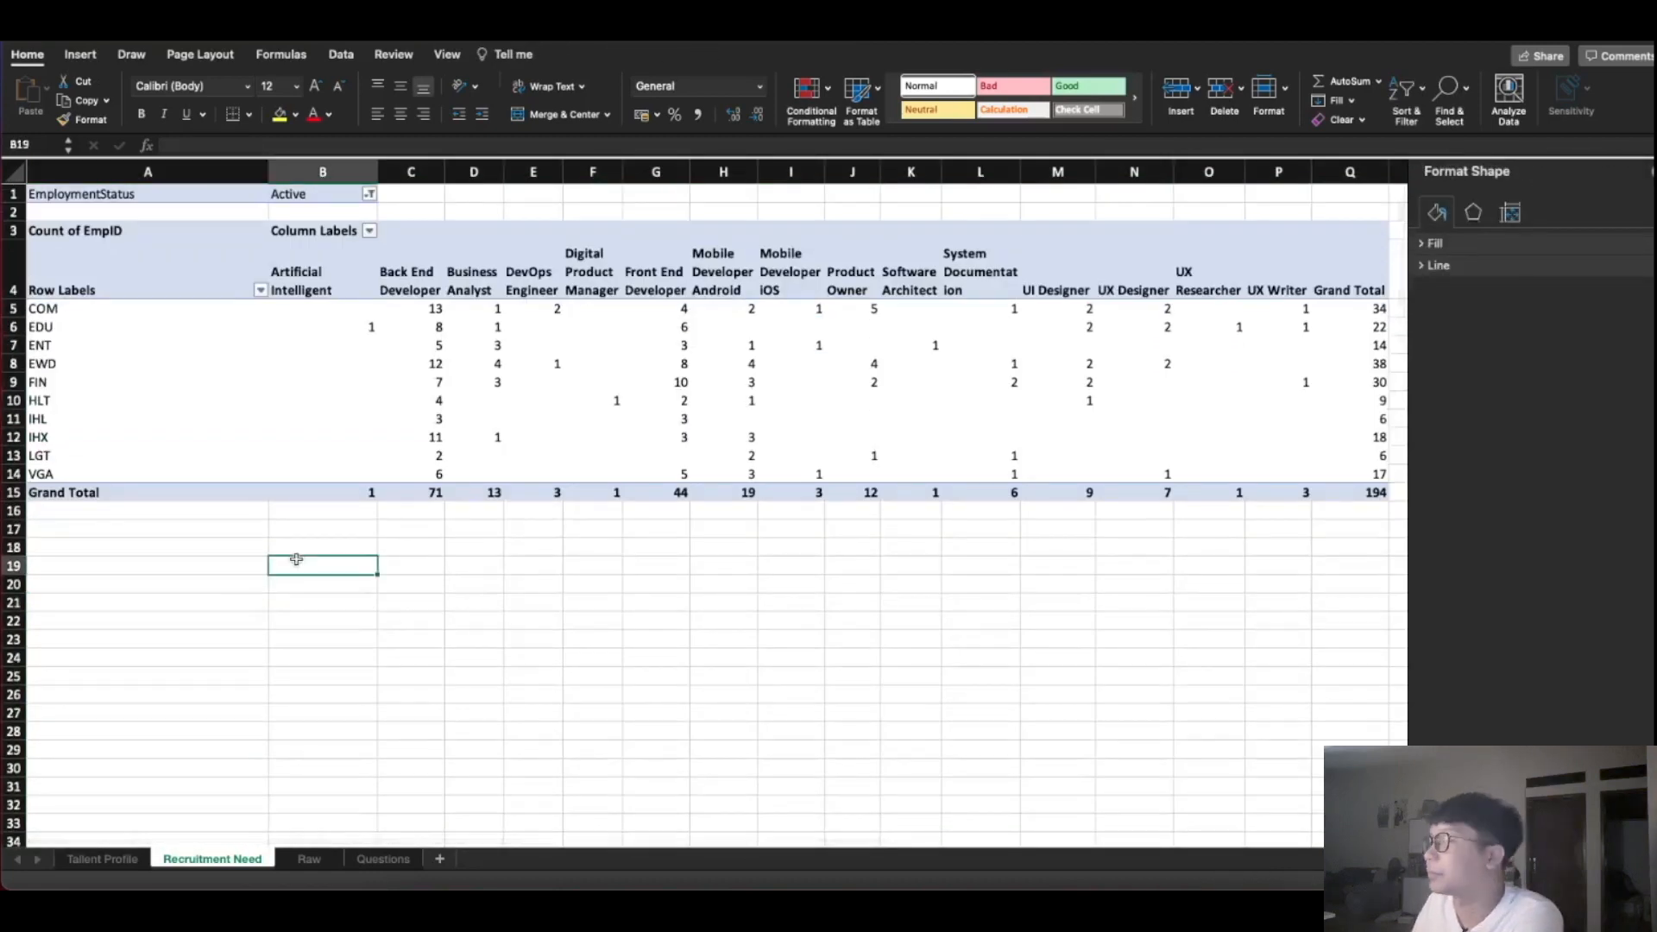
{"action": "left_click", "coordinate": [163, 361]}
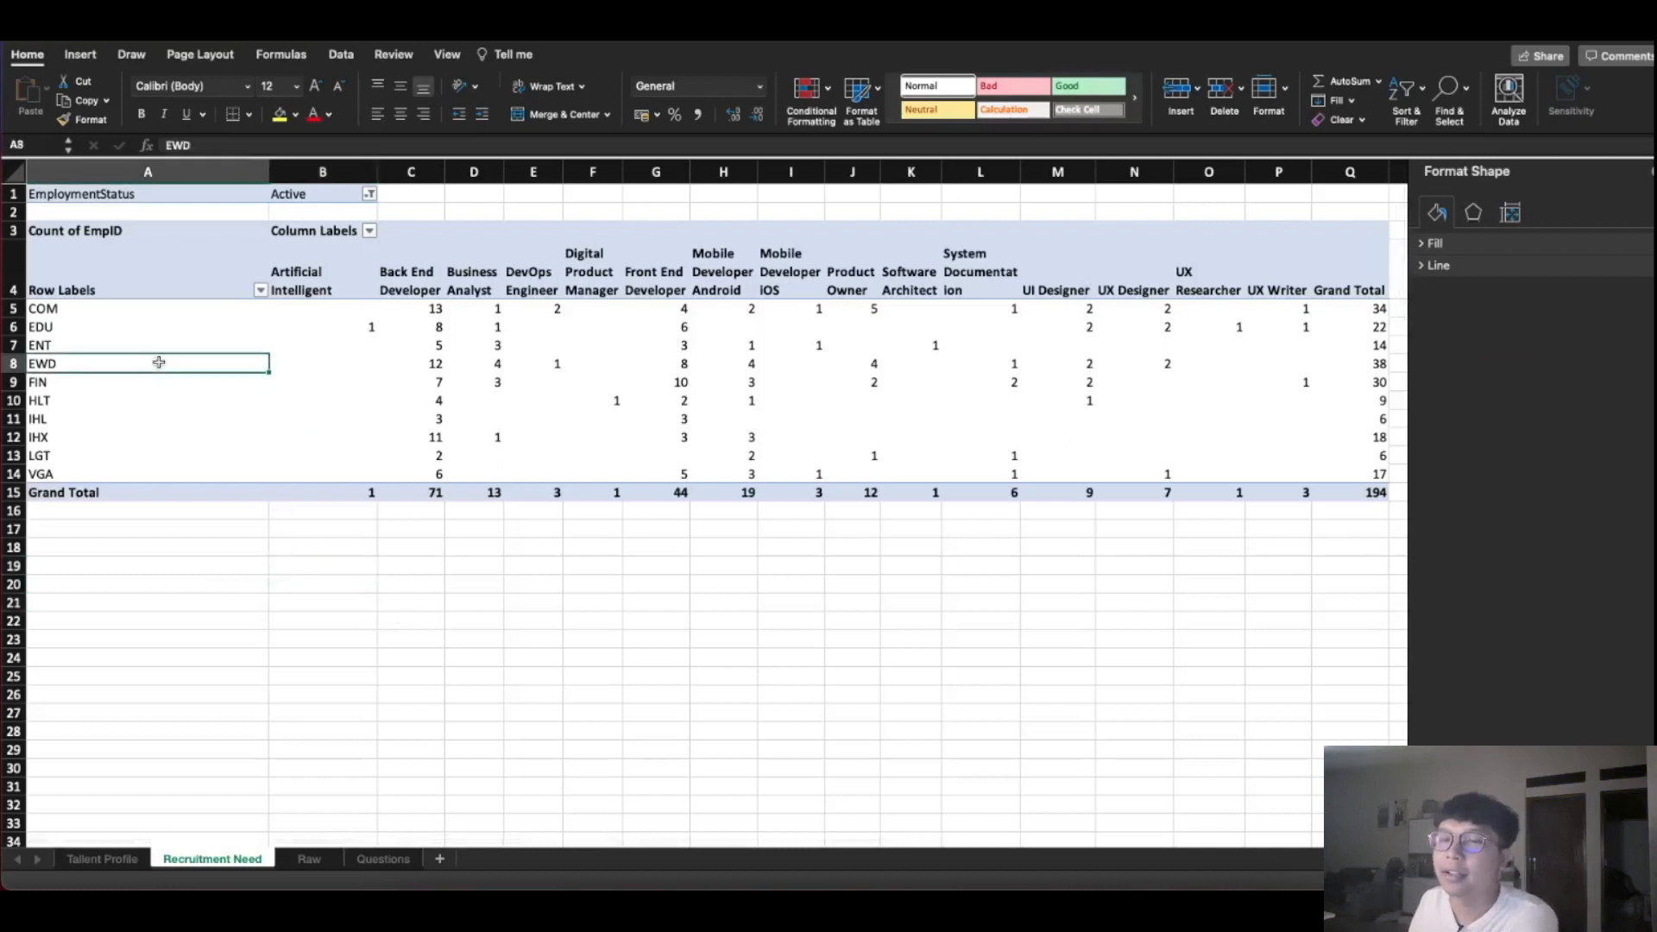
{"action": "left_click", "coordinate": [210, 591]}
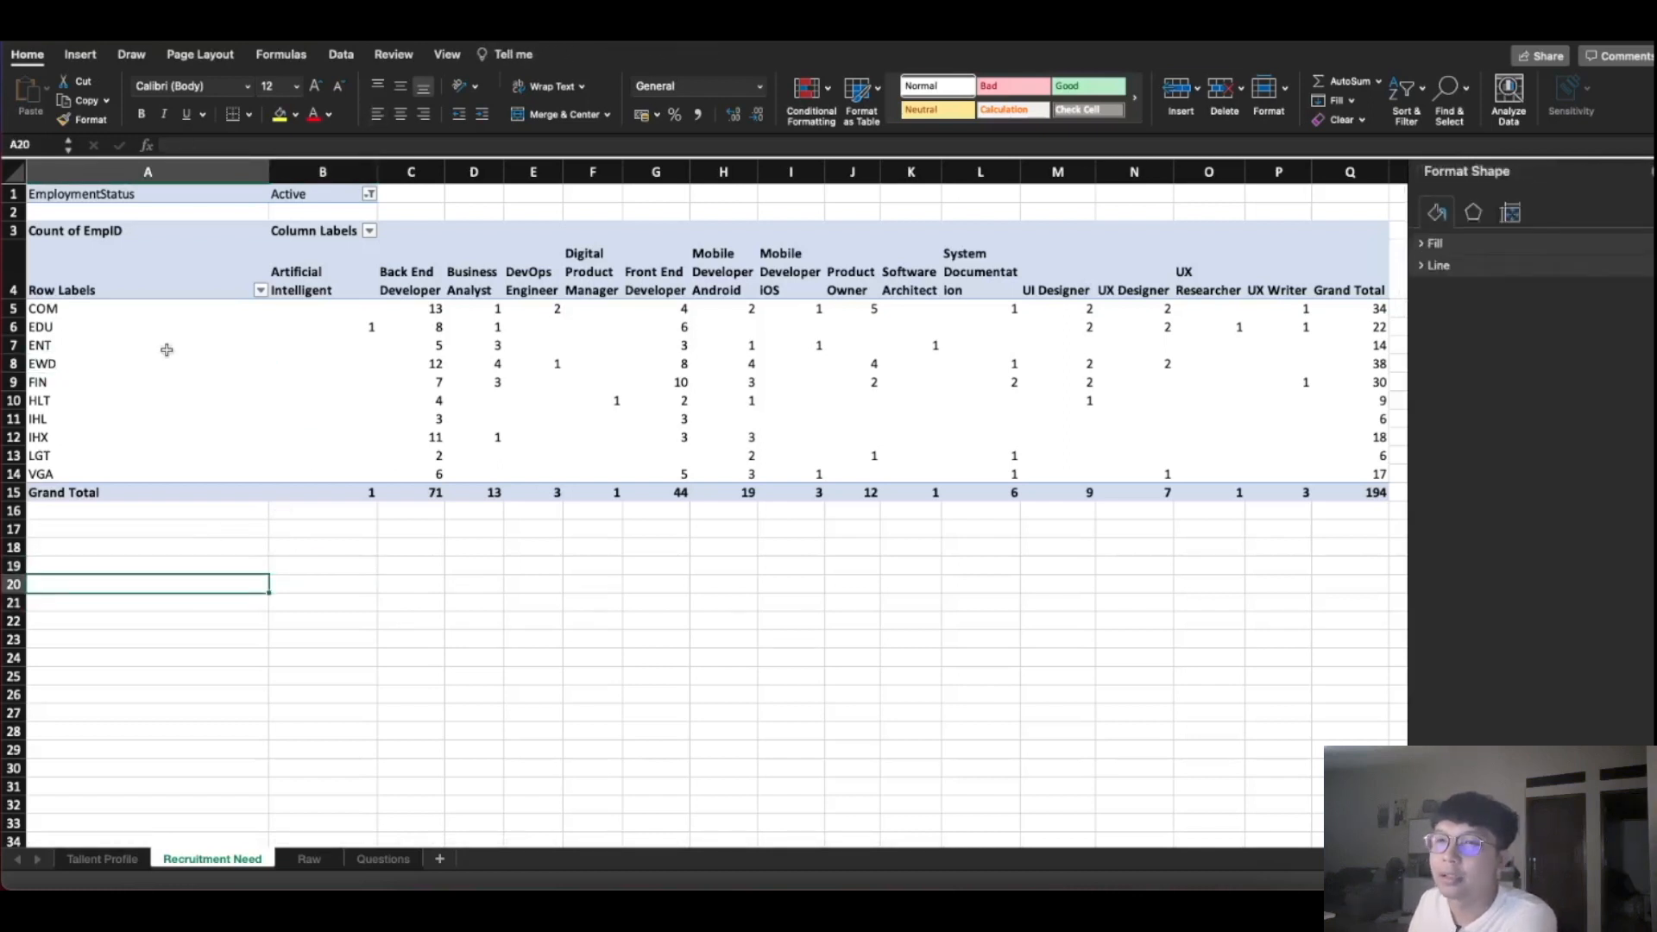
{"action": "left_click", "coordinate": [136, 331]}
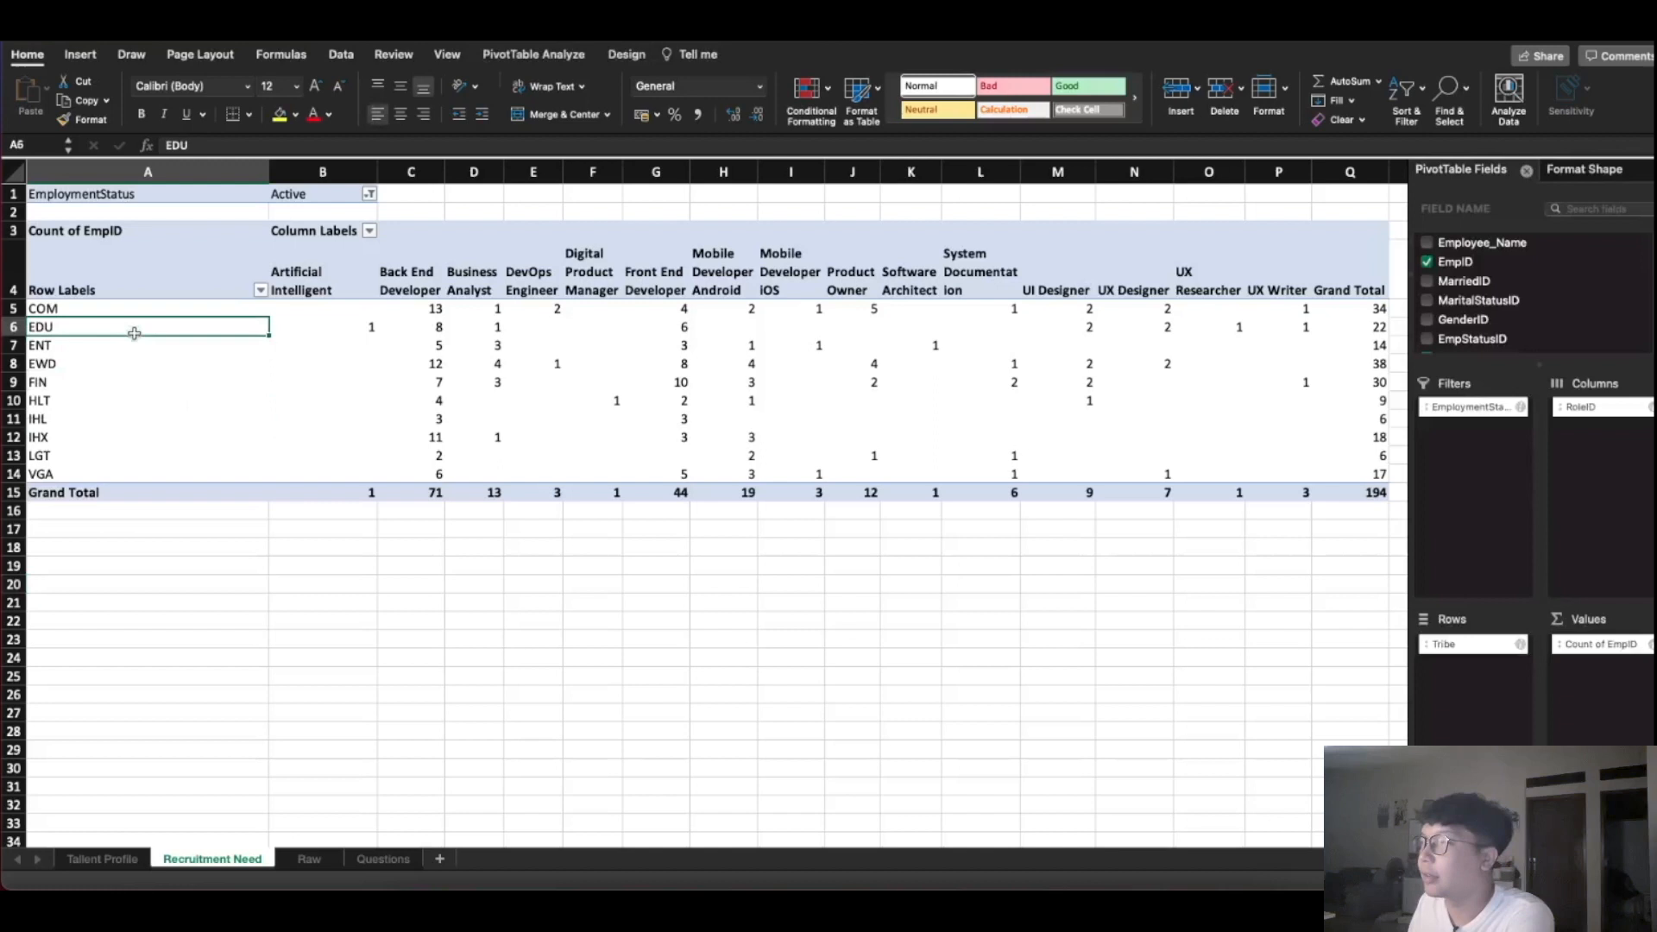
{"action": "left_click_drag", "start_coordinate": [377, 172], "coordinate": [343, 173]}
{"action": "left_click", "coordinate": [178, 602]}
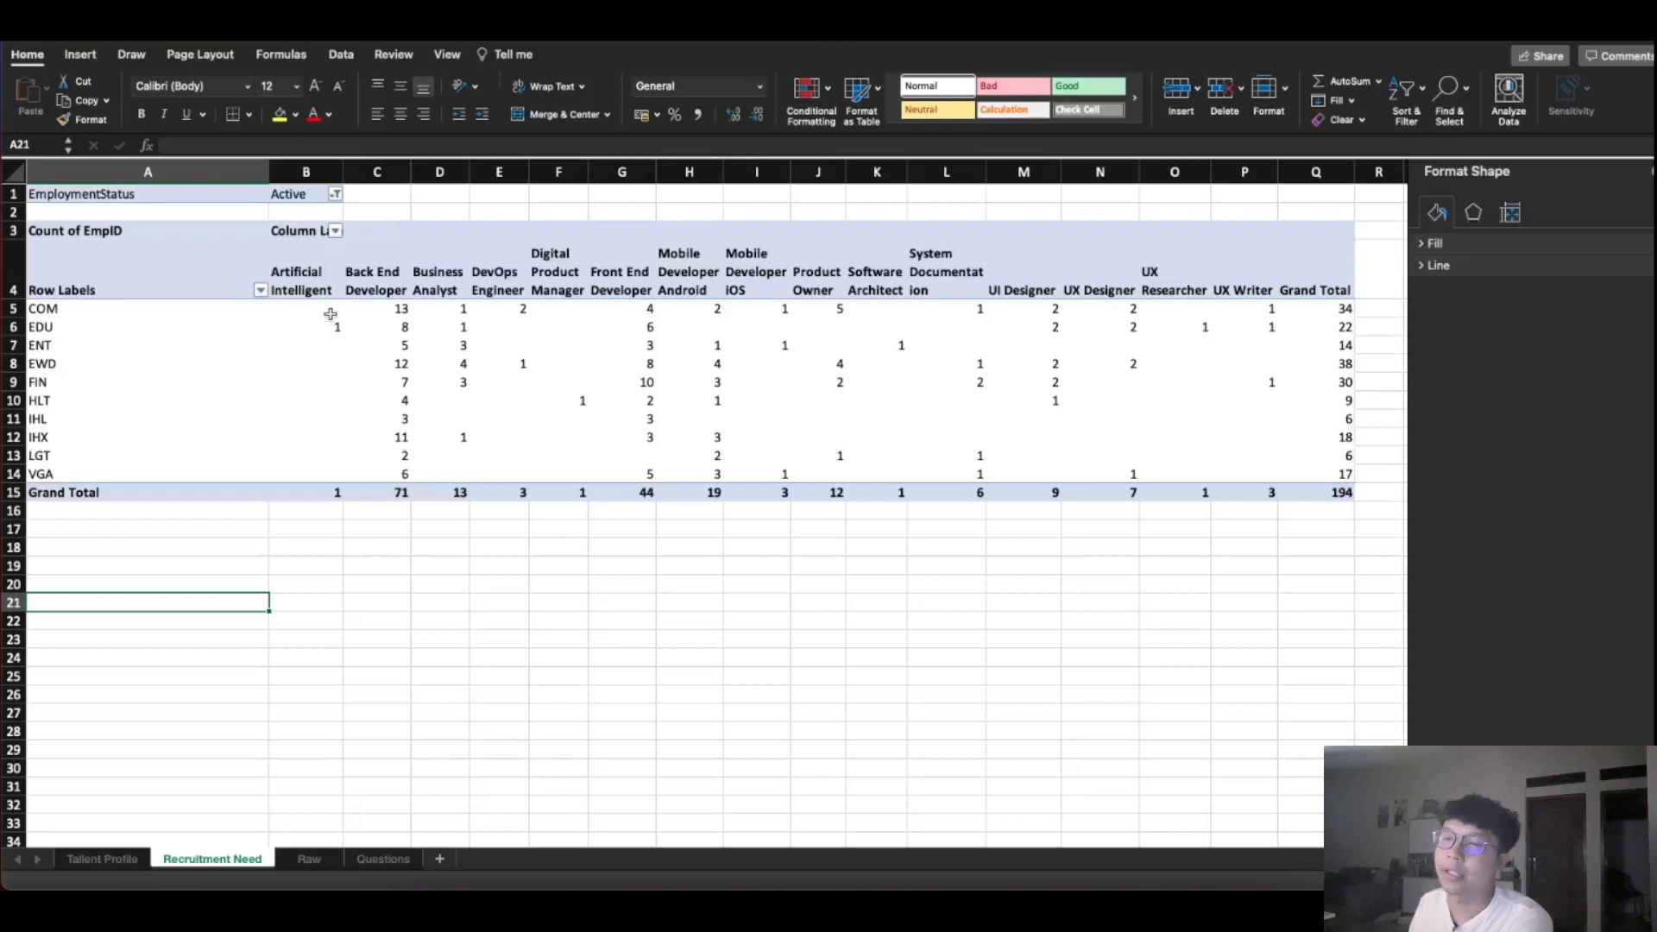
Examine the active employee counts per role across the tribes, including the Back End, Front End and Mobile Developer Android columns
{"action": "left_click_drag", "start_coordinate": [401, 311], "coordinate": [397, 474]}
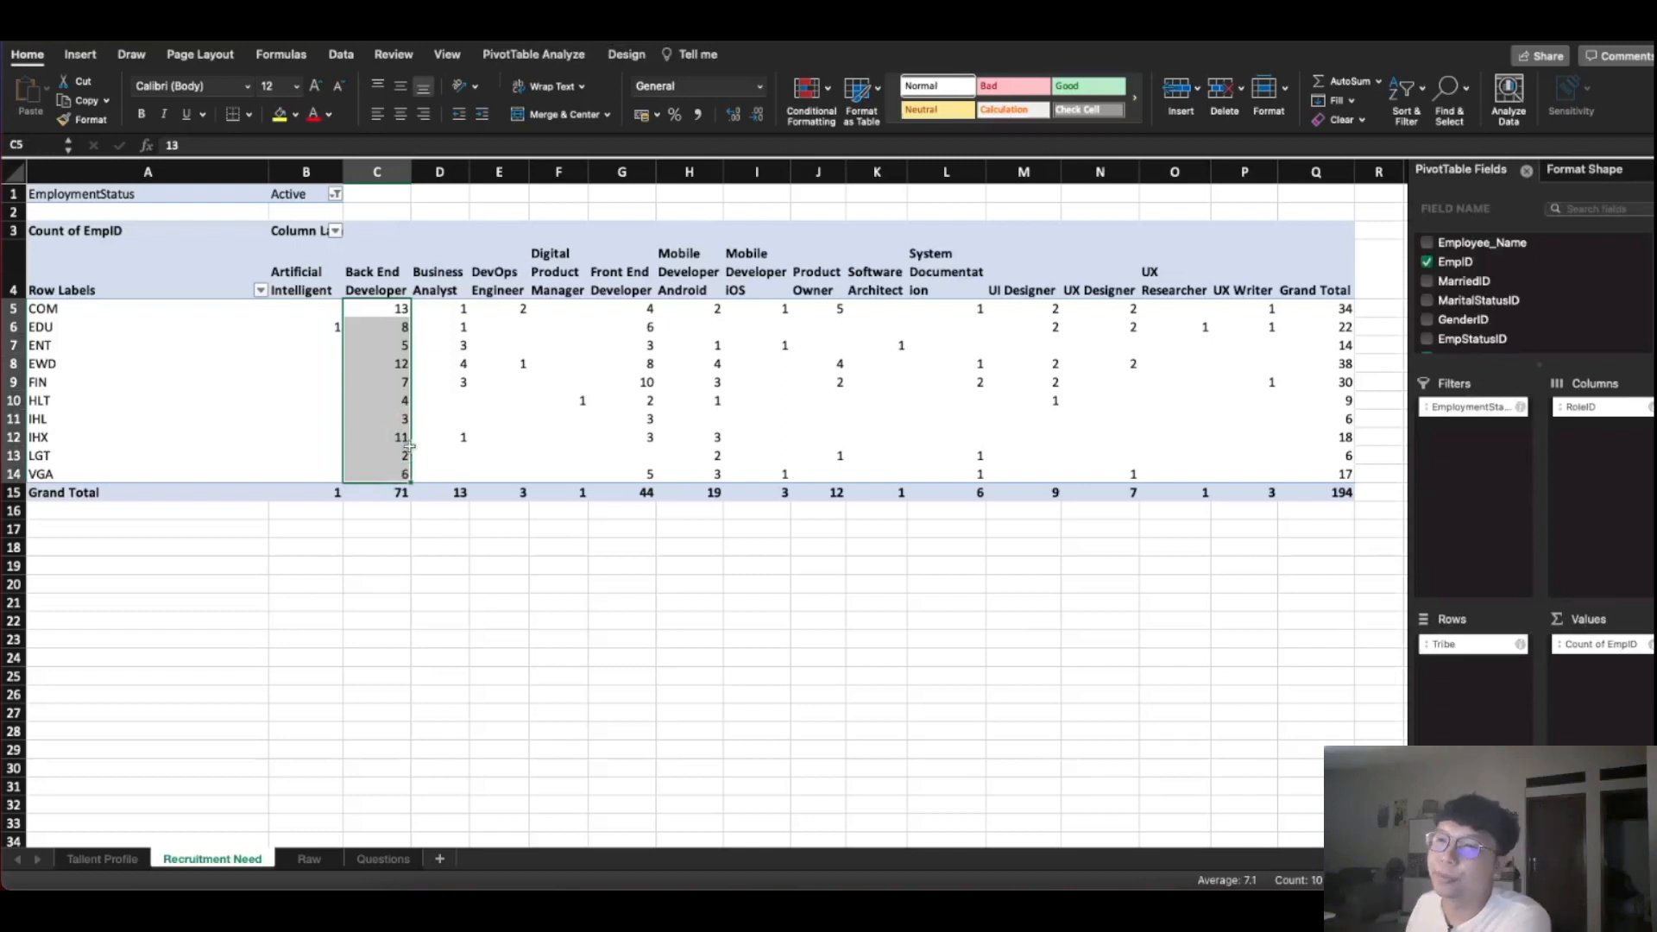
{"action": "left_click", "coordinate": [406, 452]}
{"action": "left_click", "coordinate": [397, 309]}
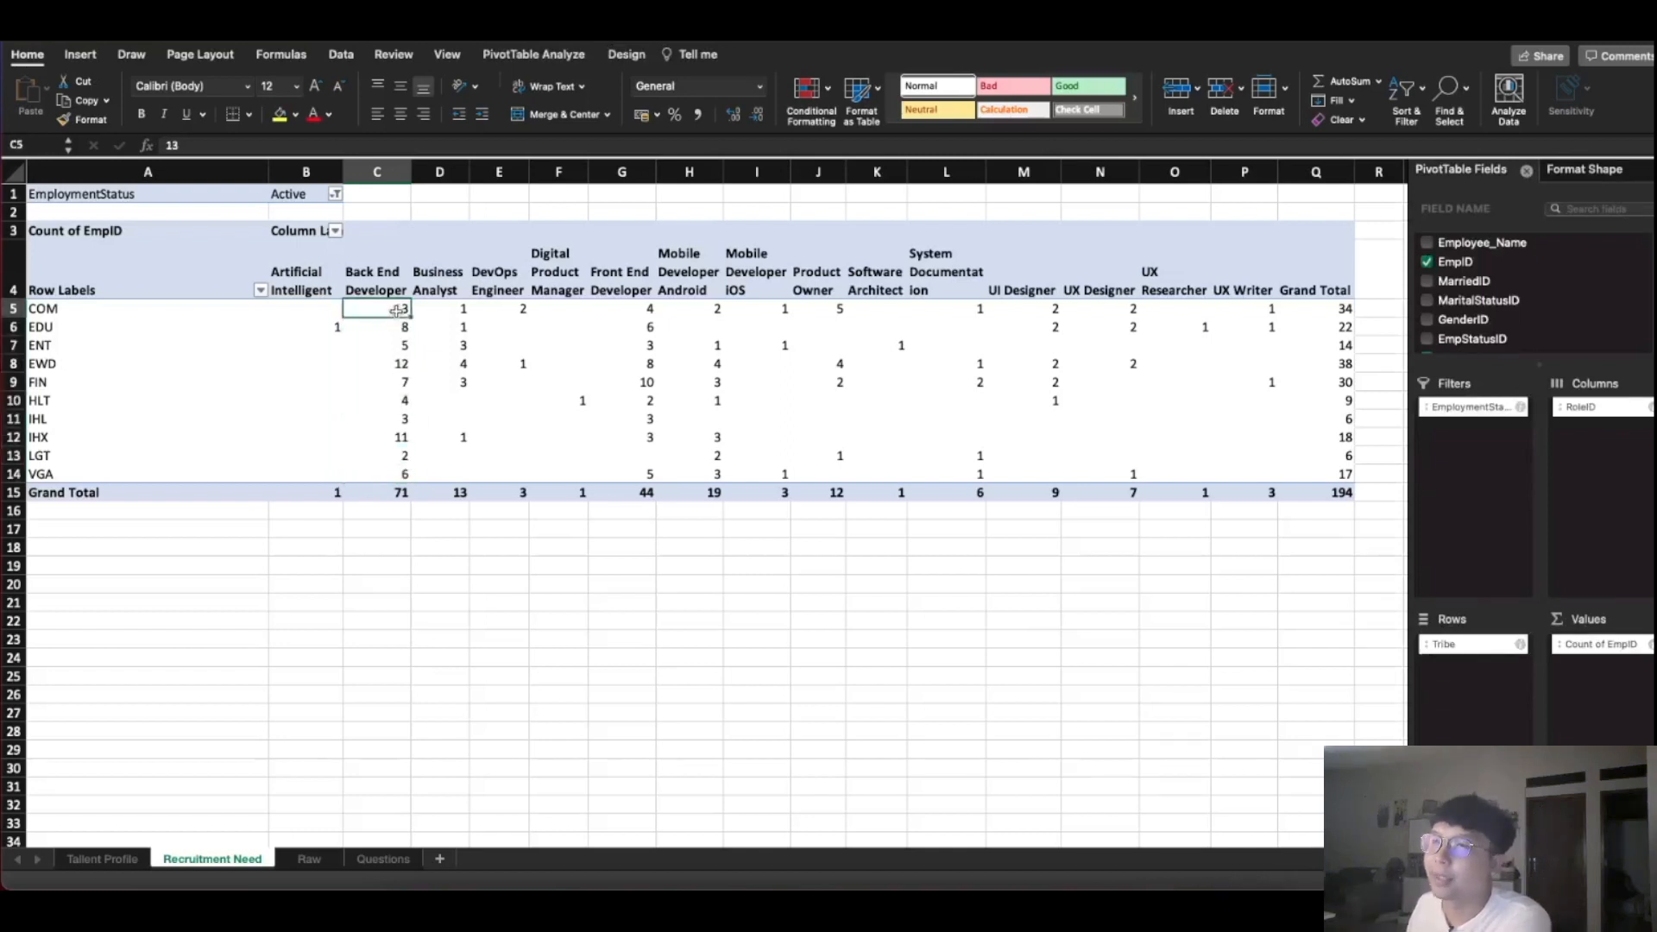
{"action": "left_click_drag", "start_coordinate": [463, 327], "coordinate": [461, 405]}
{"action": "left_click_drag", "start_coordinate": [521, 326], "coordinate": [525, 399]}
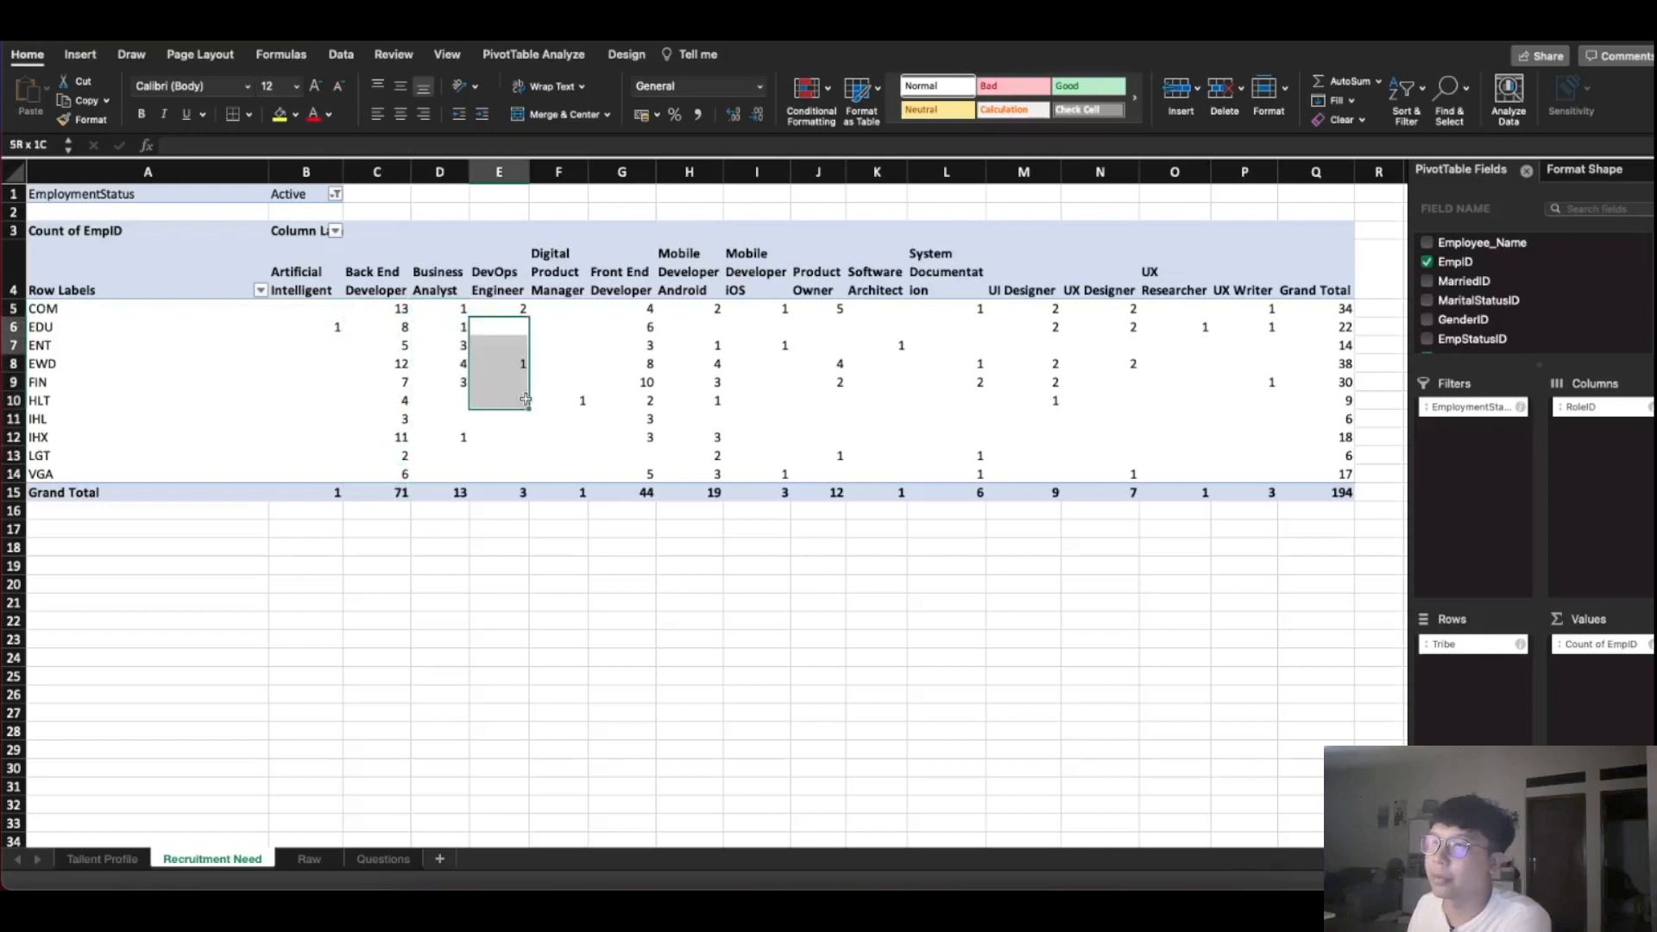
{"action": "left_click_drag", "start_coordinate": [640, 316], "coordinate": [648, 456]}
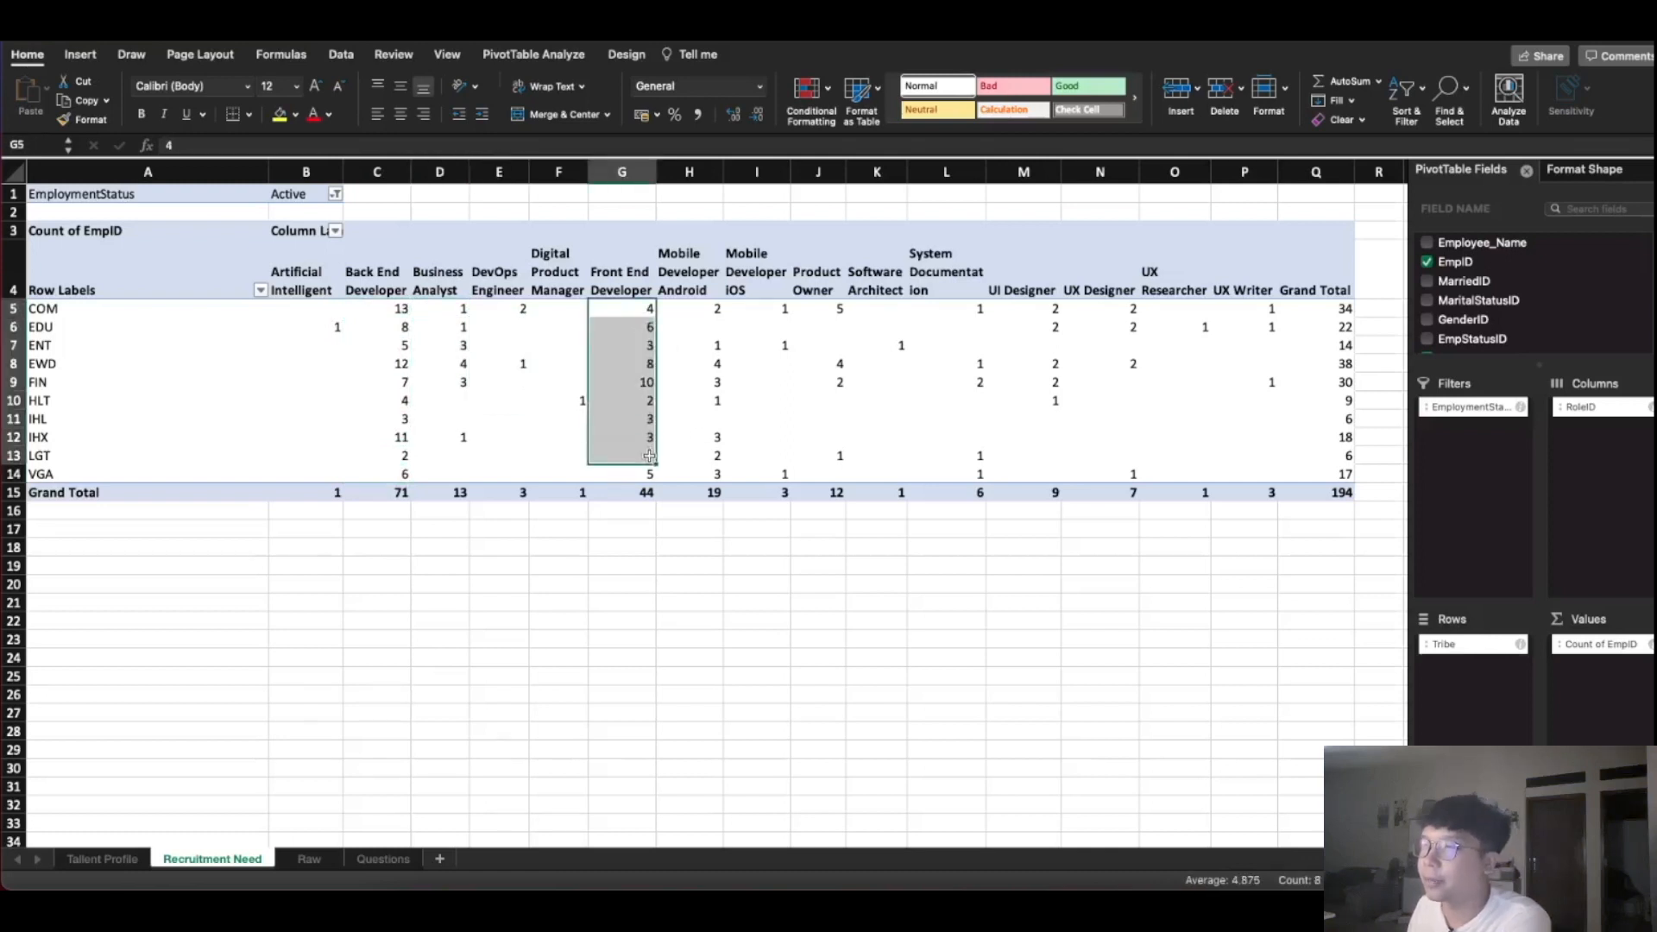
{"action": "left_click_drag", "start_coordinate": [722, 311], "coordinate": [714, 345]}
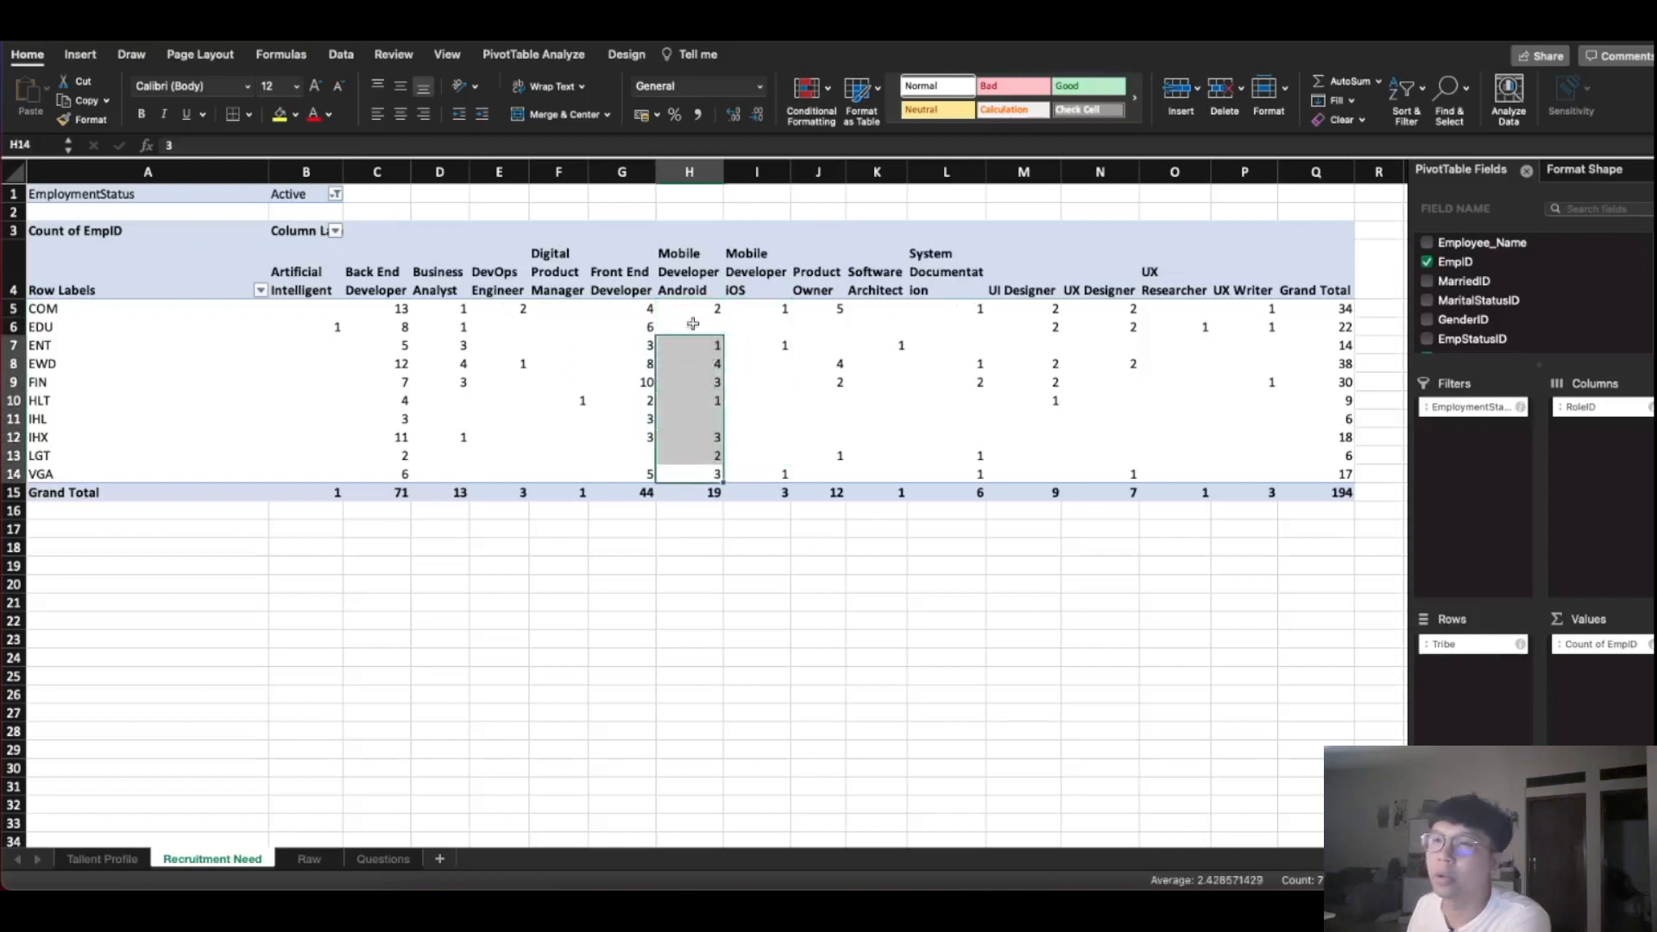
{"action": "left_click", "coordinate": [123, 370]}
{"action": "left_click", "coordinate": [309, 329]}
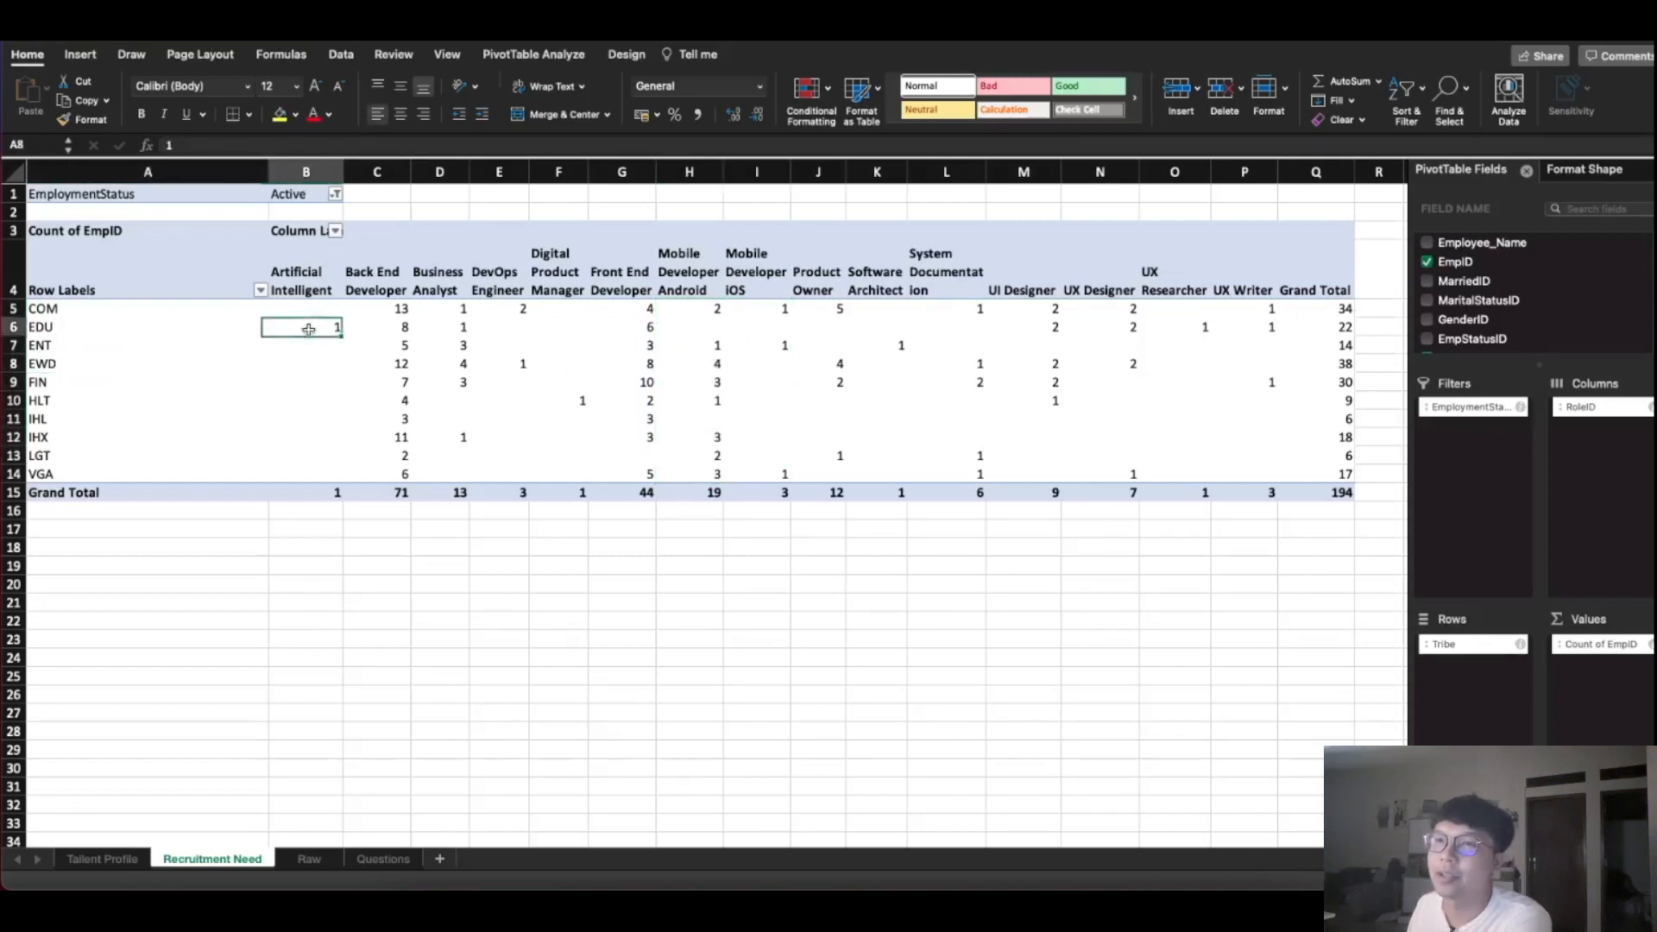
{"action": "left_click", "coordinate": [159, 336]}
{"action": "left_click", "coordinate": [650, 669]}
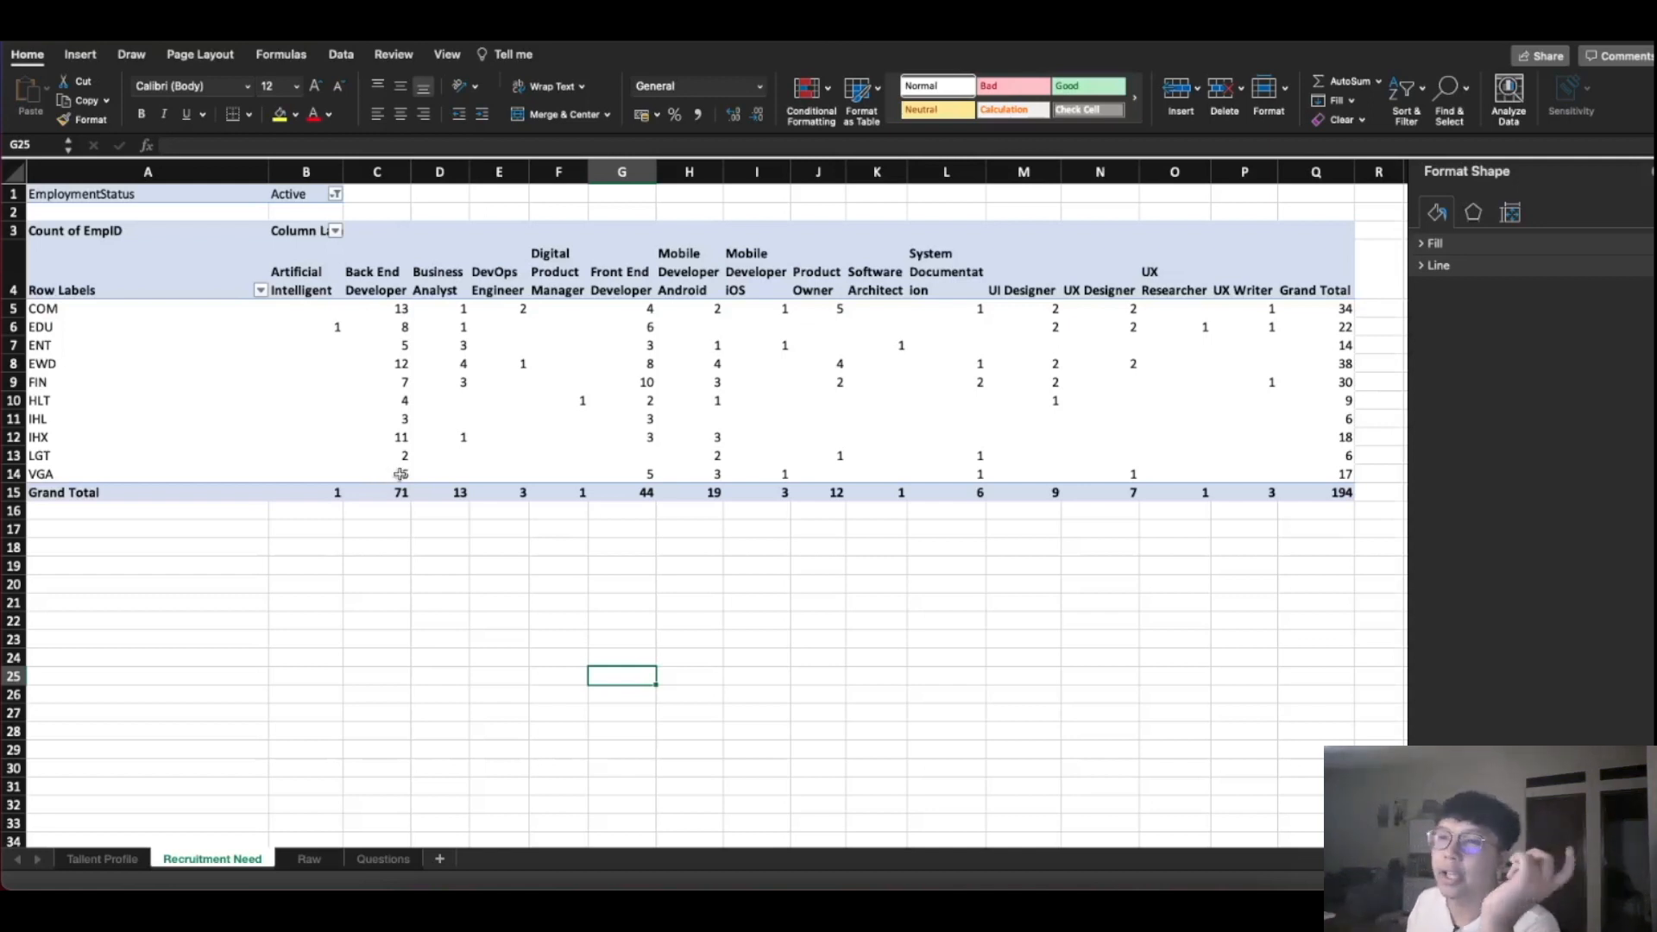
Start an assumption row beneath the pivot table by entering "Asumtion" in A17 and 1 for Artificial Intelligent in B17
{"action": "left_click", "coordinate": [319, 531]}
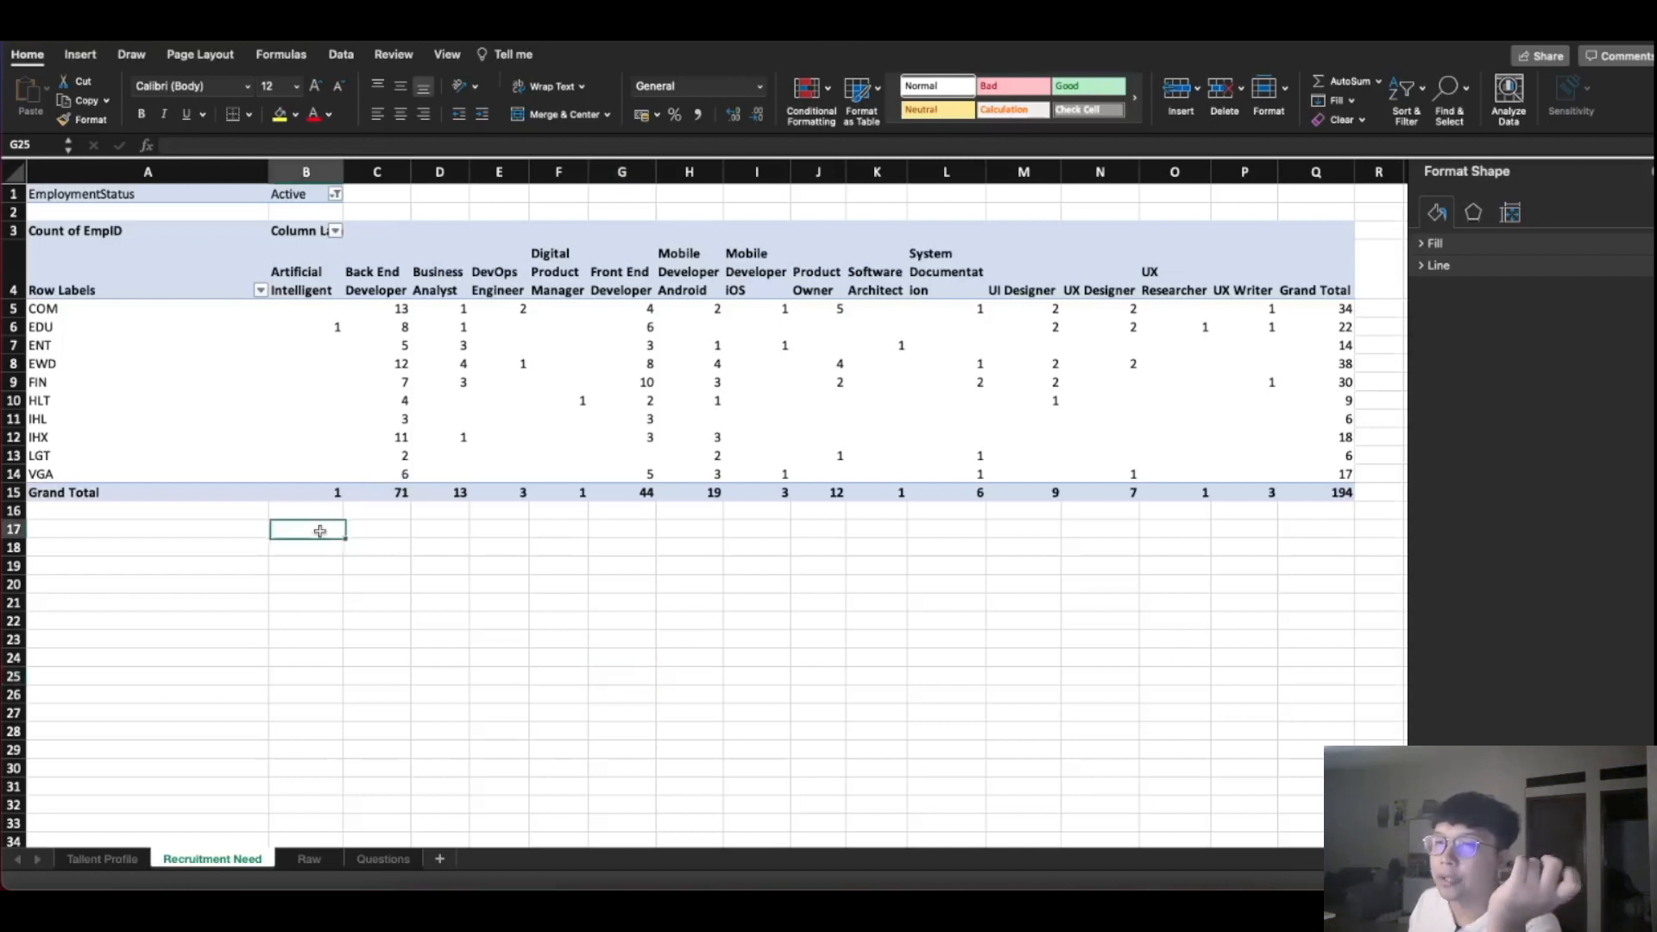
{"action": "left_click", "coordinate": [195, 531]}
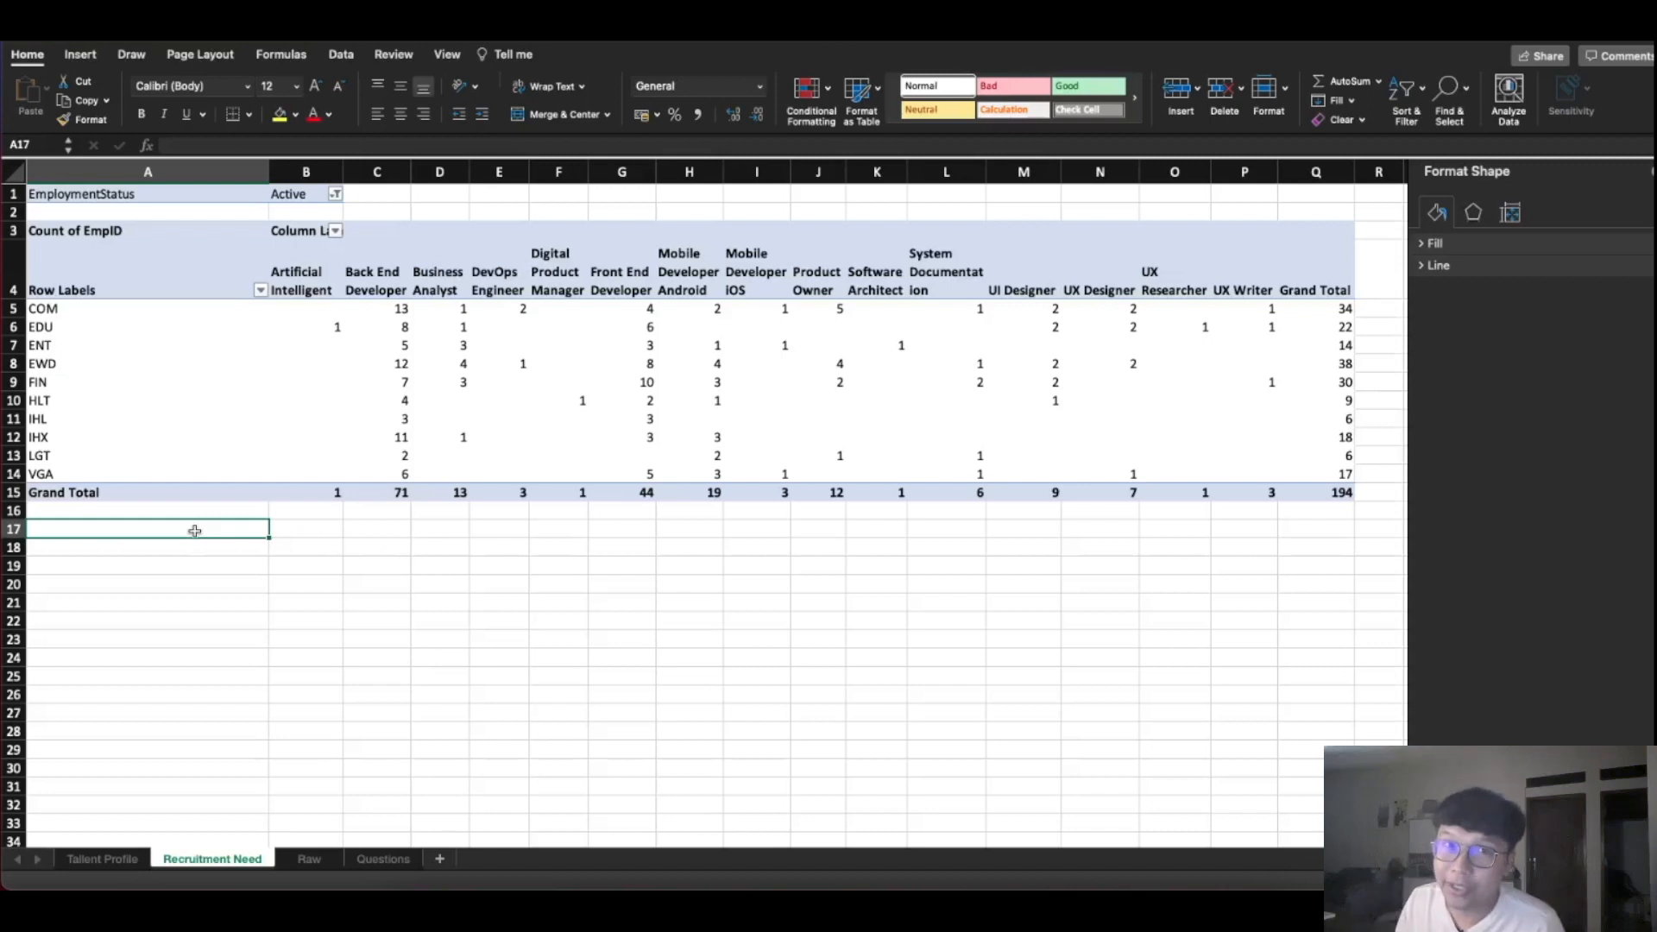
{"action": "type", "text": "Asumtion"}
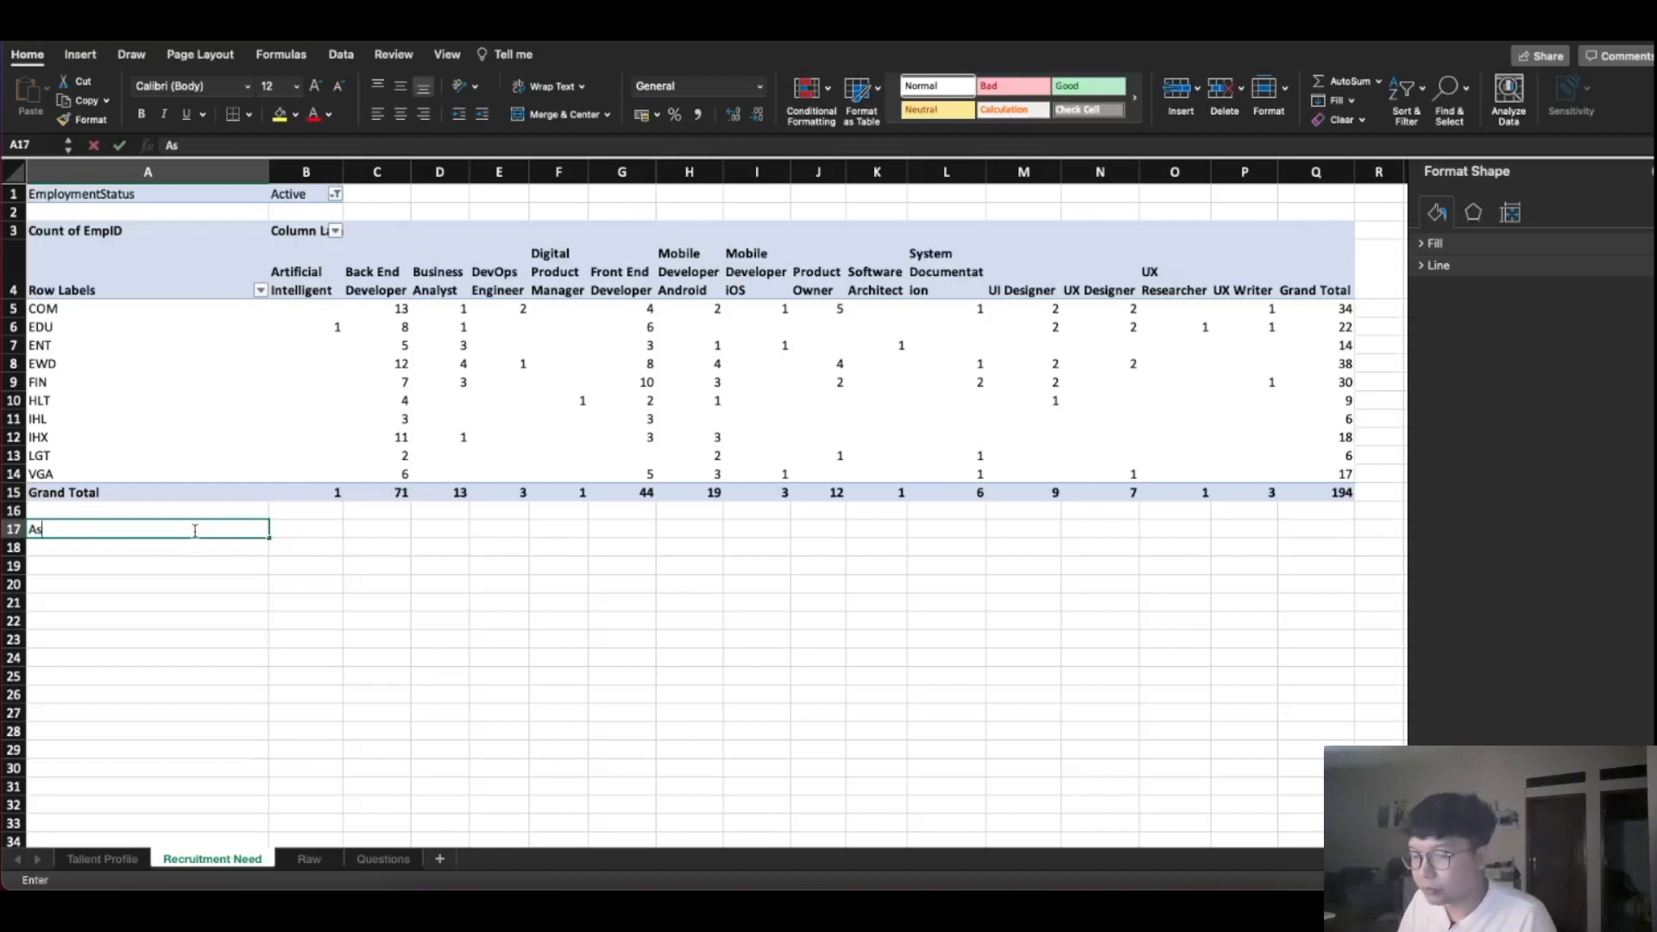
{"action": "left_click", "coordinate": [282, 582]}
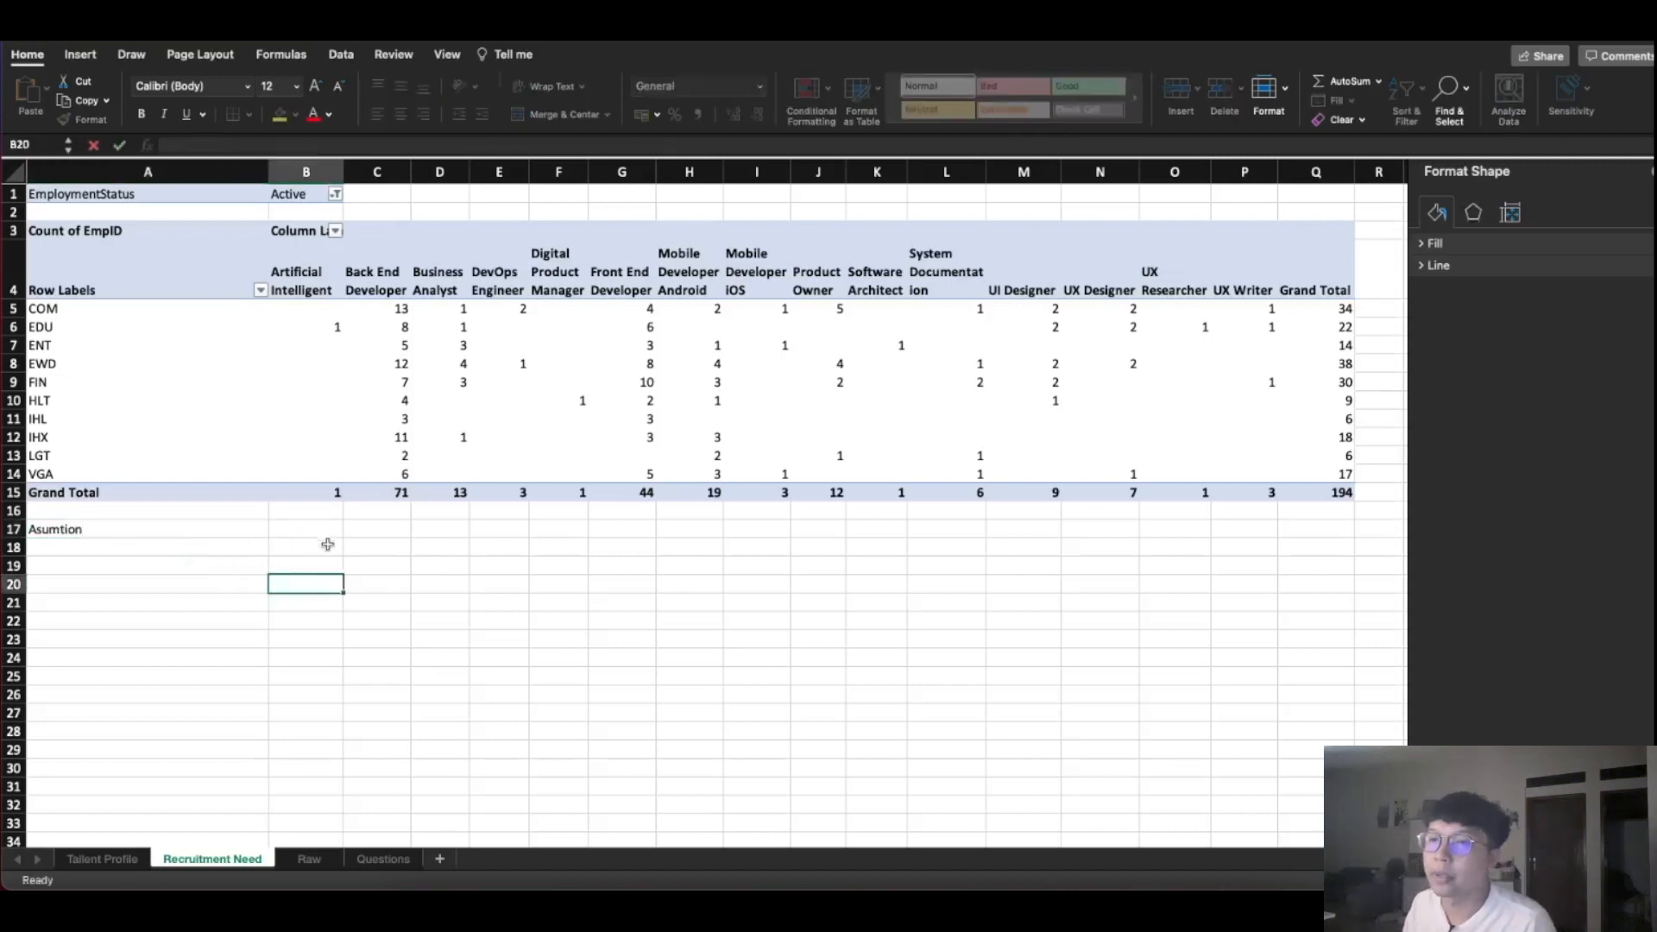
{"action": "left_click", "coordinate": [329, 525]}
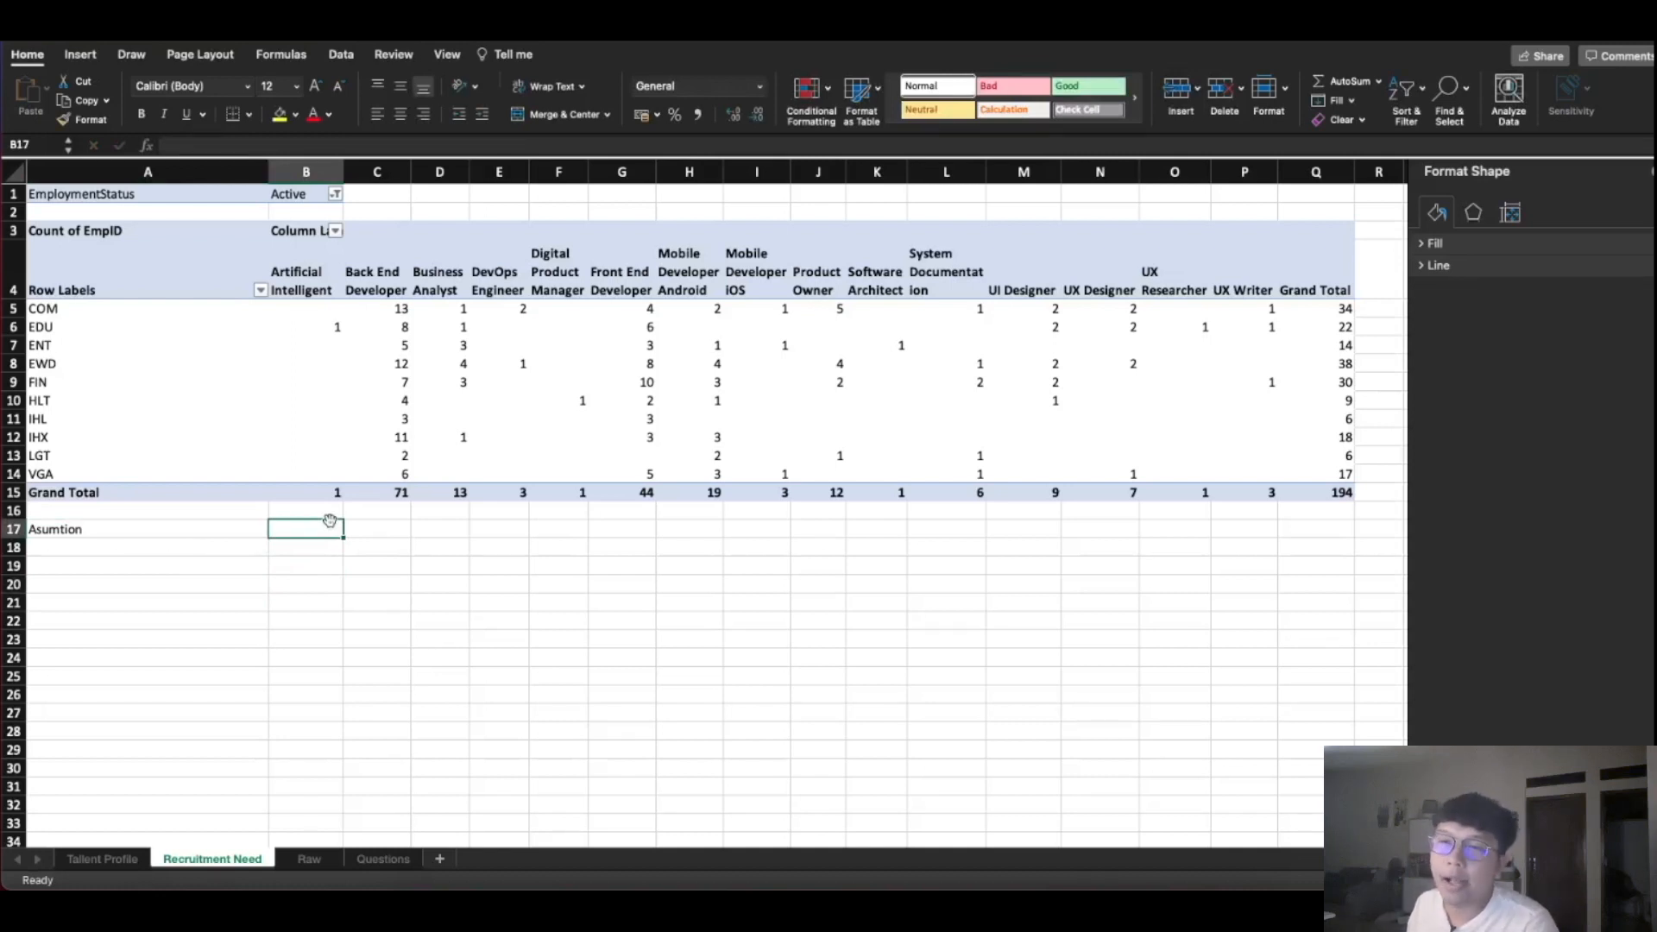
{"action": "key", "text": "Tab"}
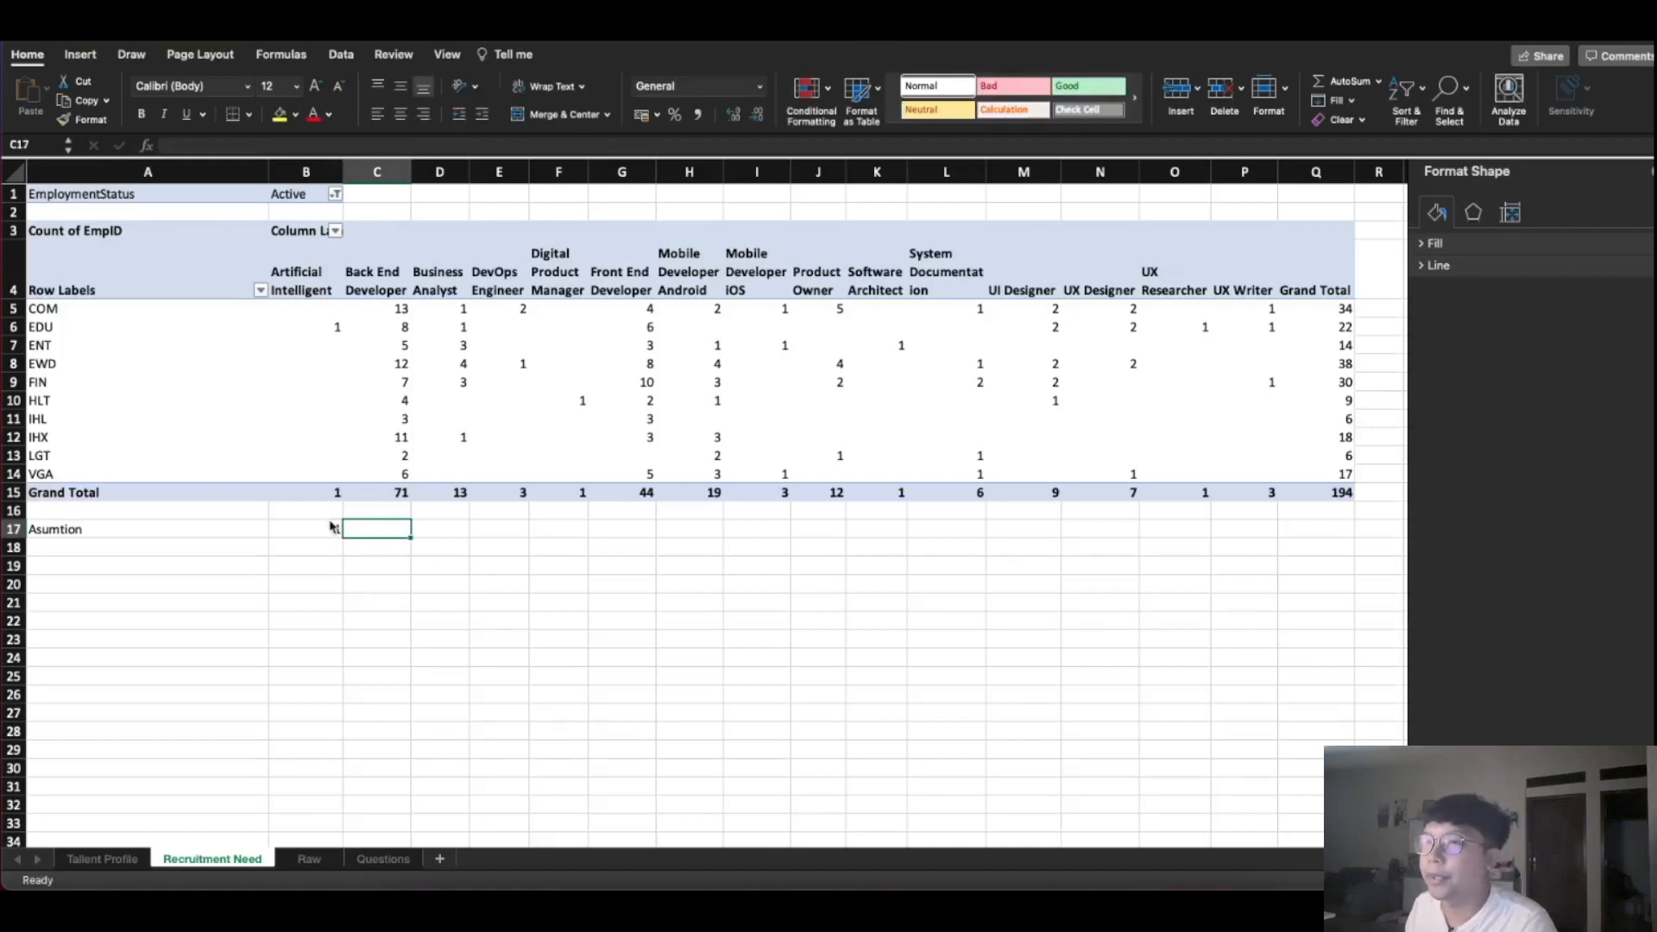
Fill the Asumtion row with 8 for Back End Developer and 1 each for Business Analyst, DevOps Engineer and Digital Product Manager
{"action": "left_click_drag", "start_coordinate": [402, 308], "coordinate": [394, 474]}
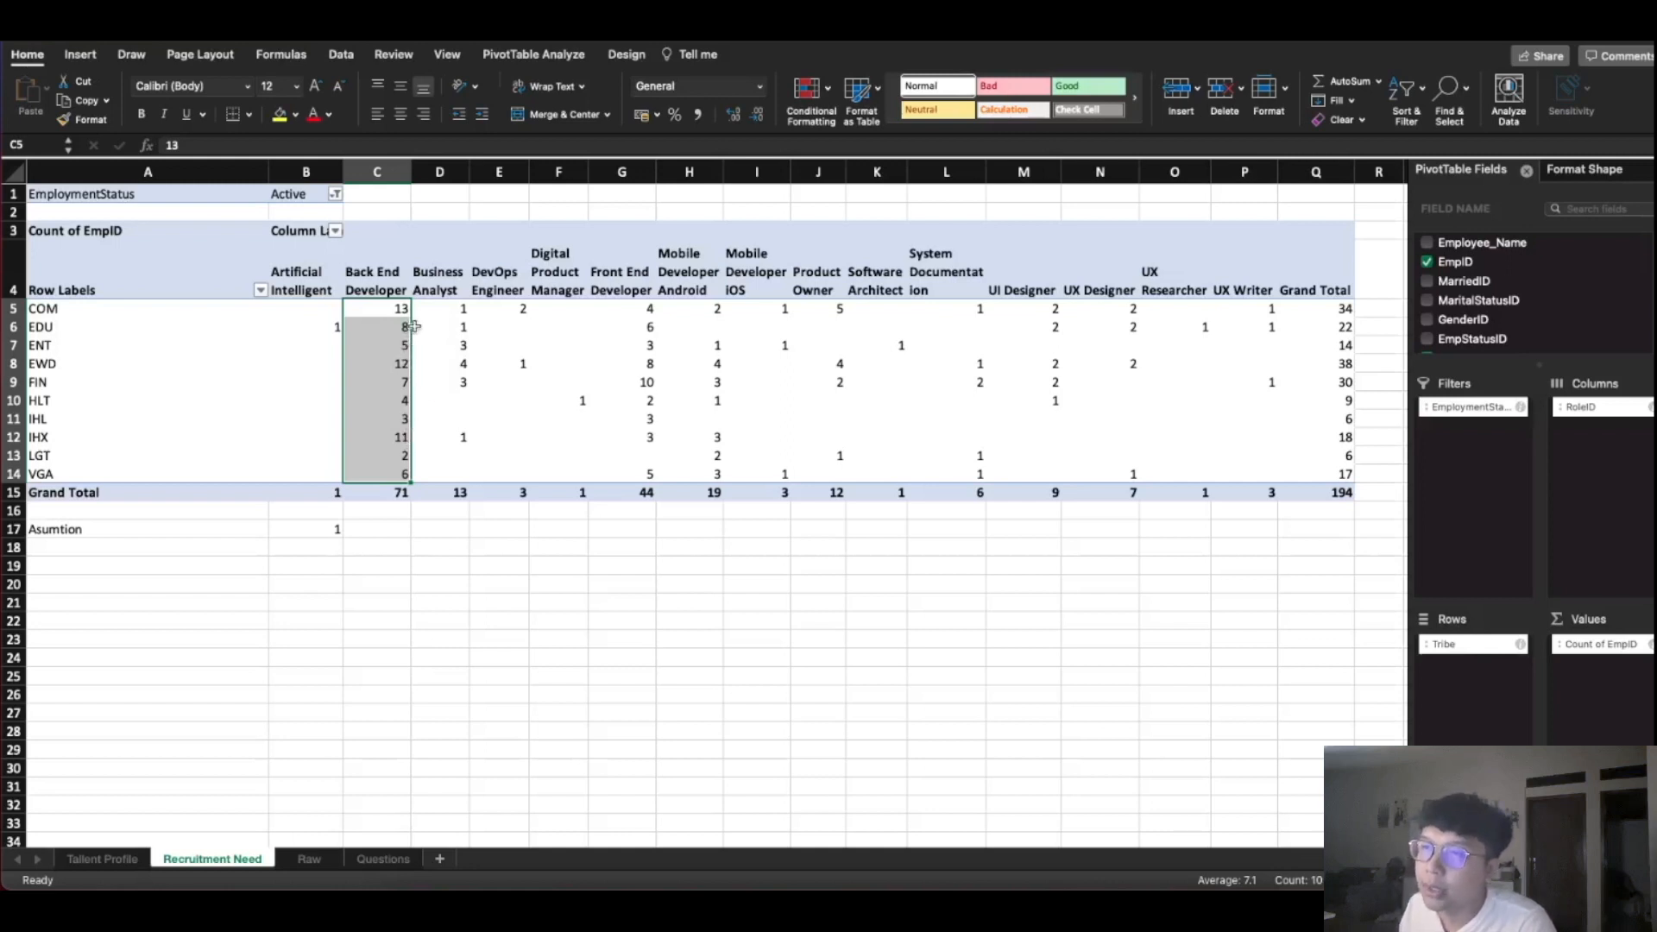
{"action": "left_click", "coordinate": [382, 528]}
{"action": "type", "text": "8"}
{"action": "key", "text": "Tab"}
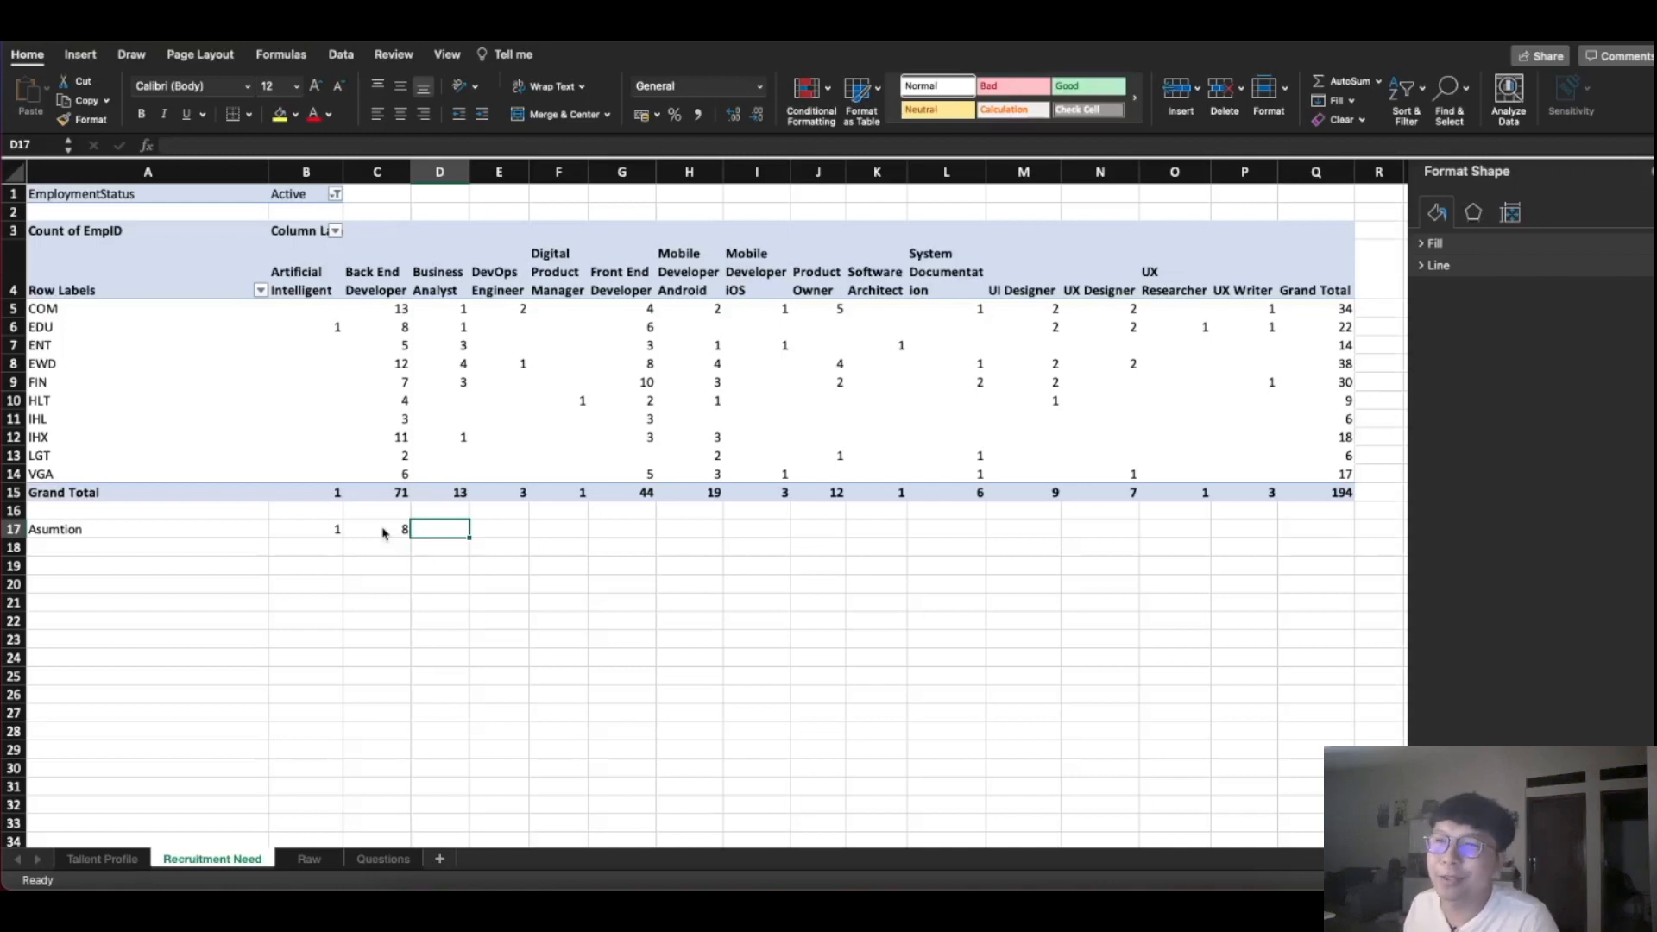
{"action": "type", "text": "1"}
{"action": "key", "text": "Tab"}
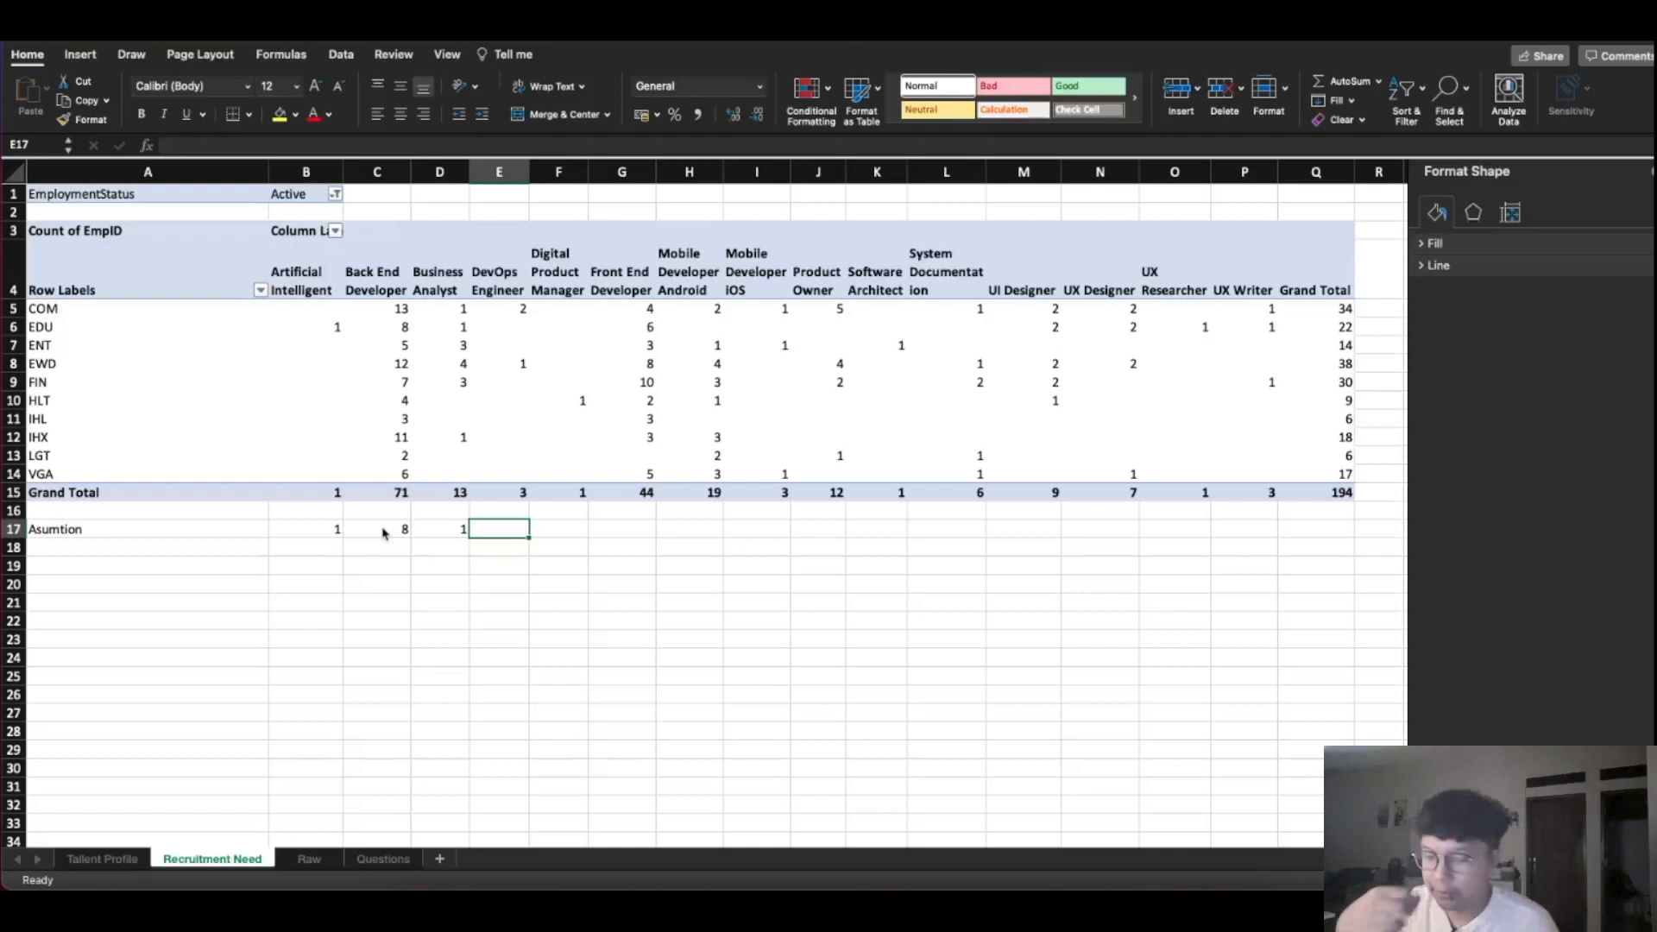
{"action": "type", "text": "1"}
{"action": "key", "text": "Tab"}
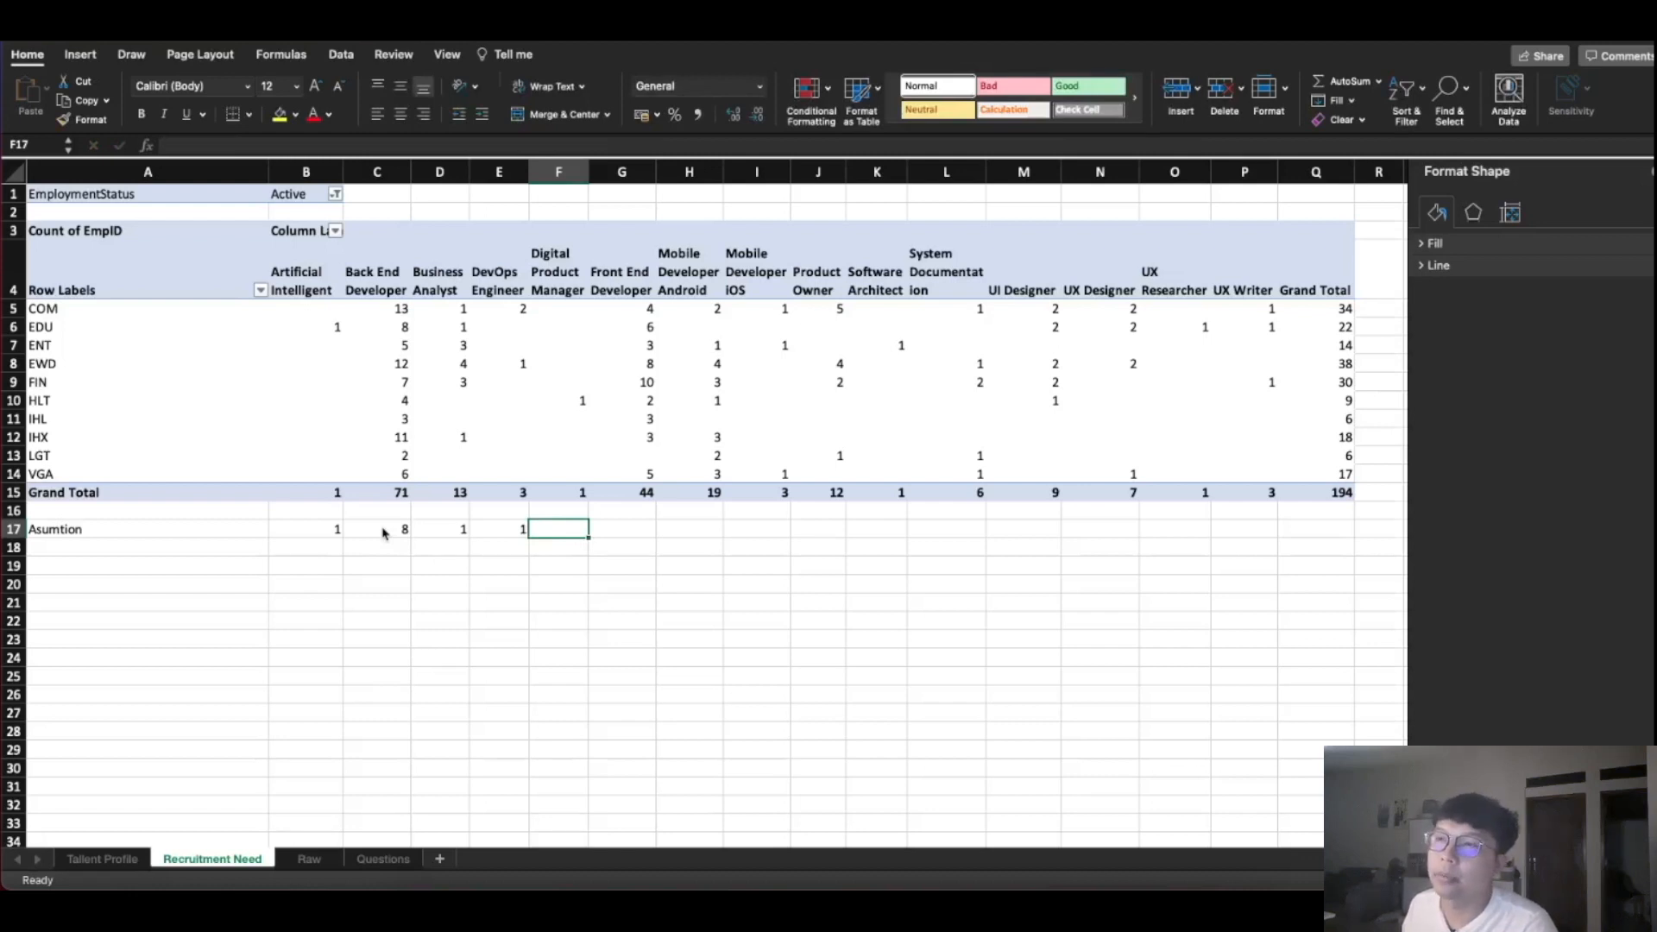
{"action": "type", "text": "1"}
{"action": "key", "text": "Tab"}
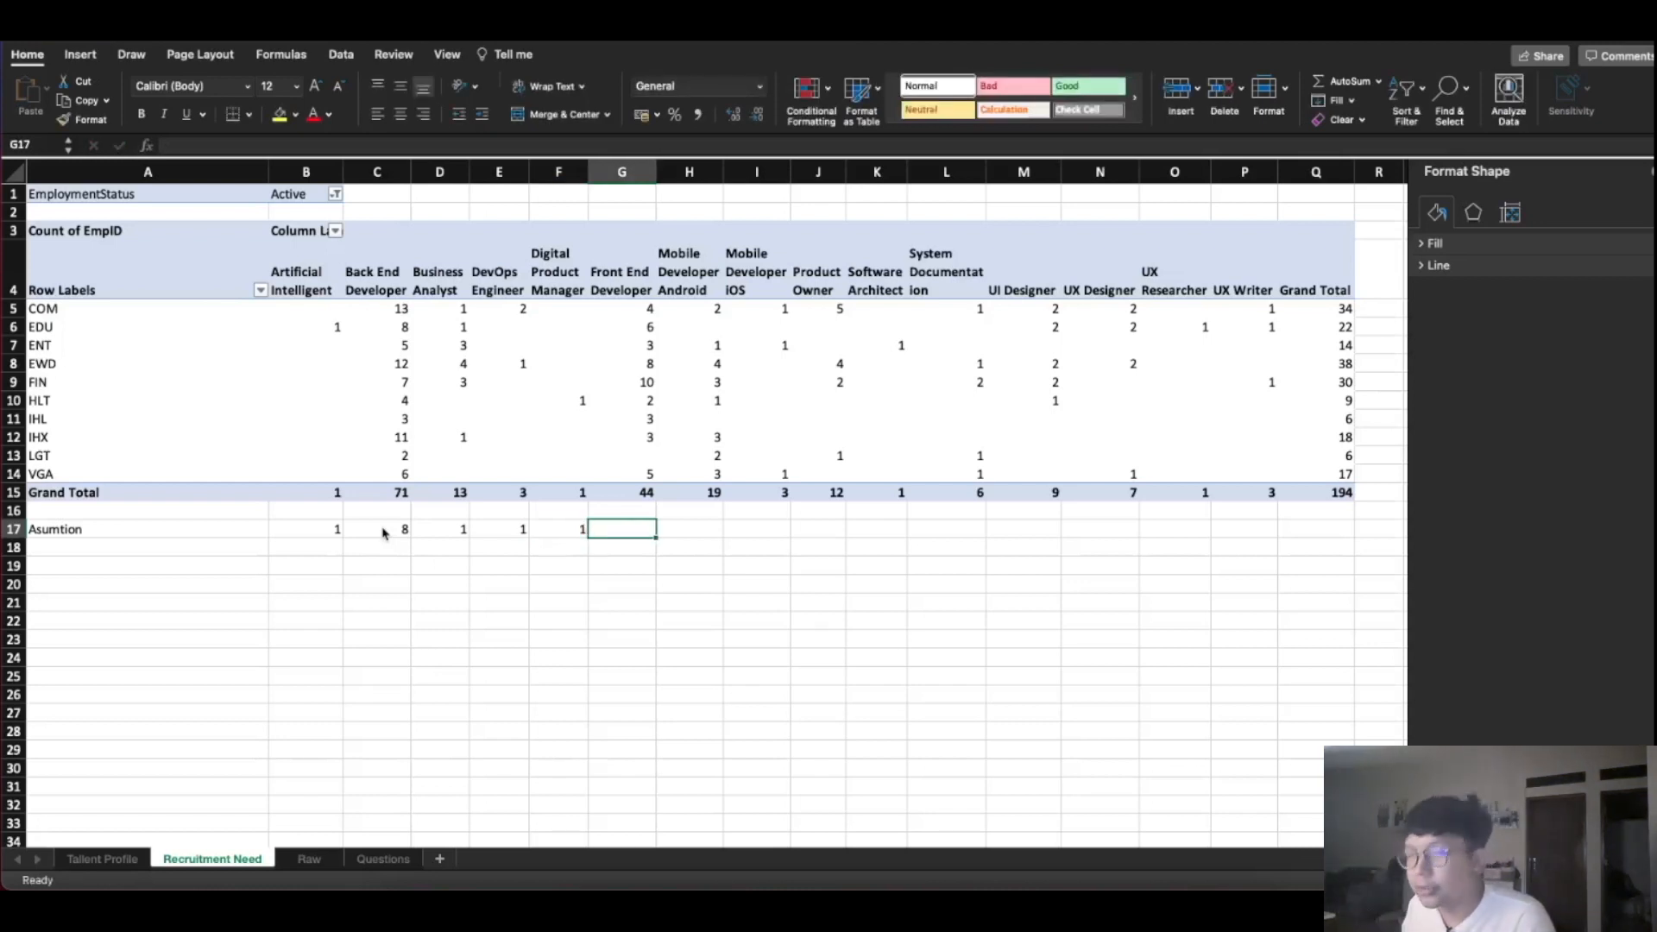
Enter assumed headcounts of 8 for Front End Developer and 2 each for Mobile Developer Android and iOS in row 17
{"action": "type", "text": "8"}
{"action": "key", "text": "Tab"}
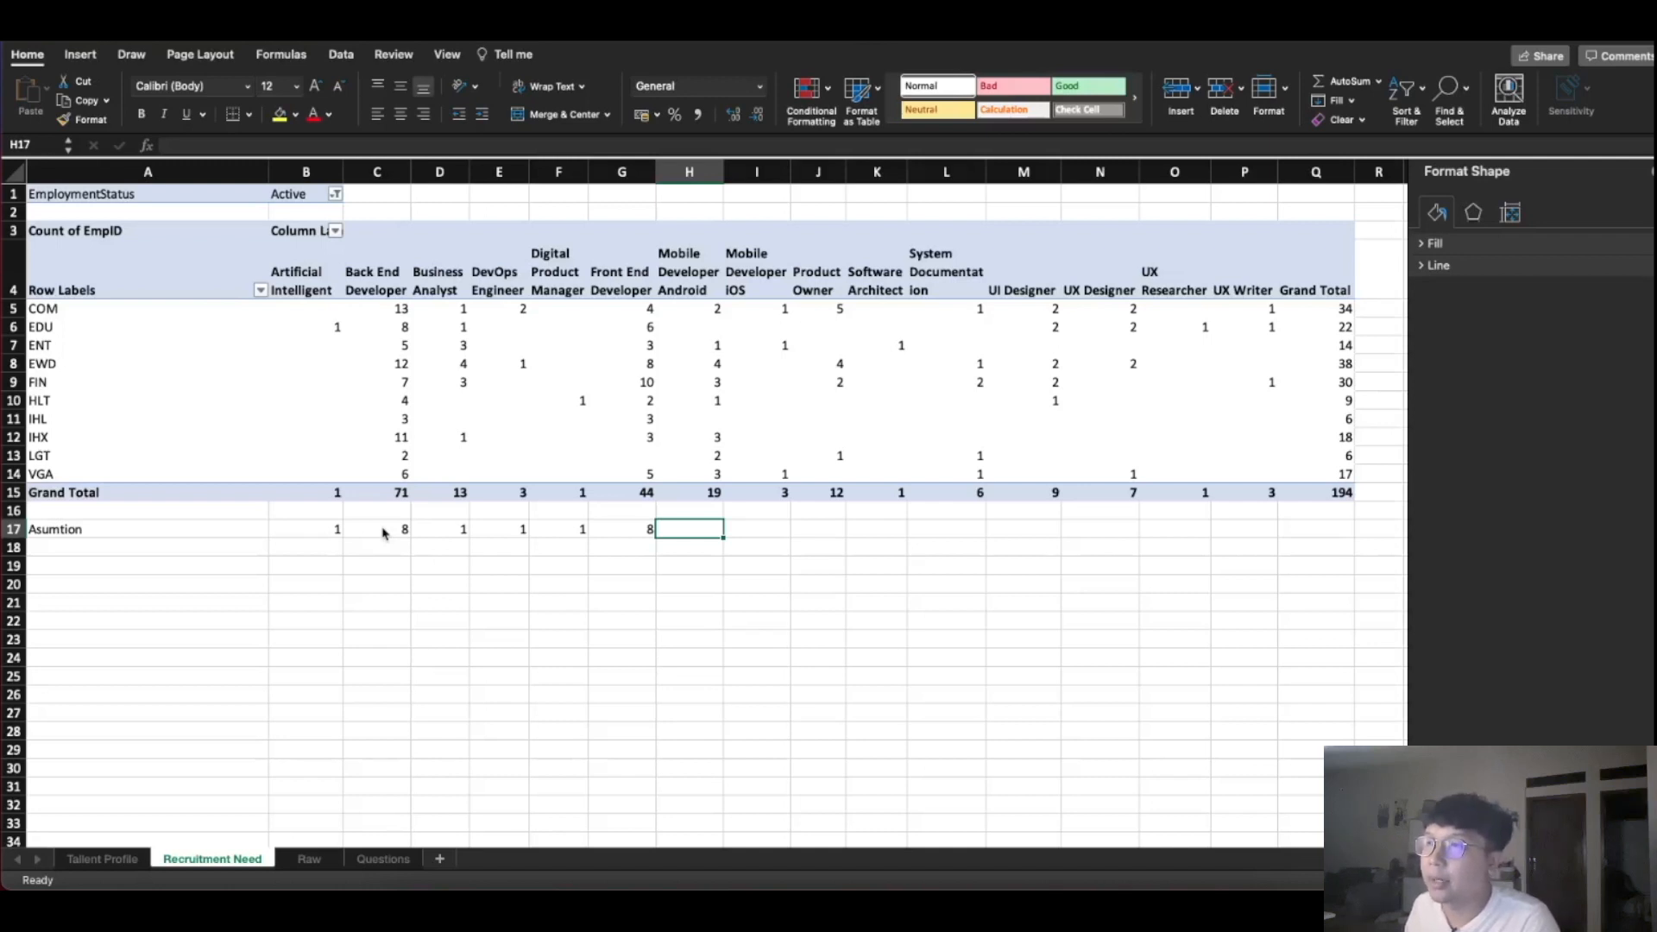
{"action": "type", "text": "2"}
{"action": "key", "text": "Tab"}
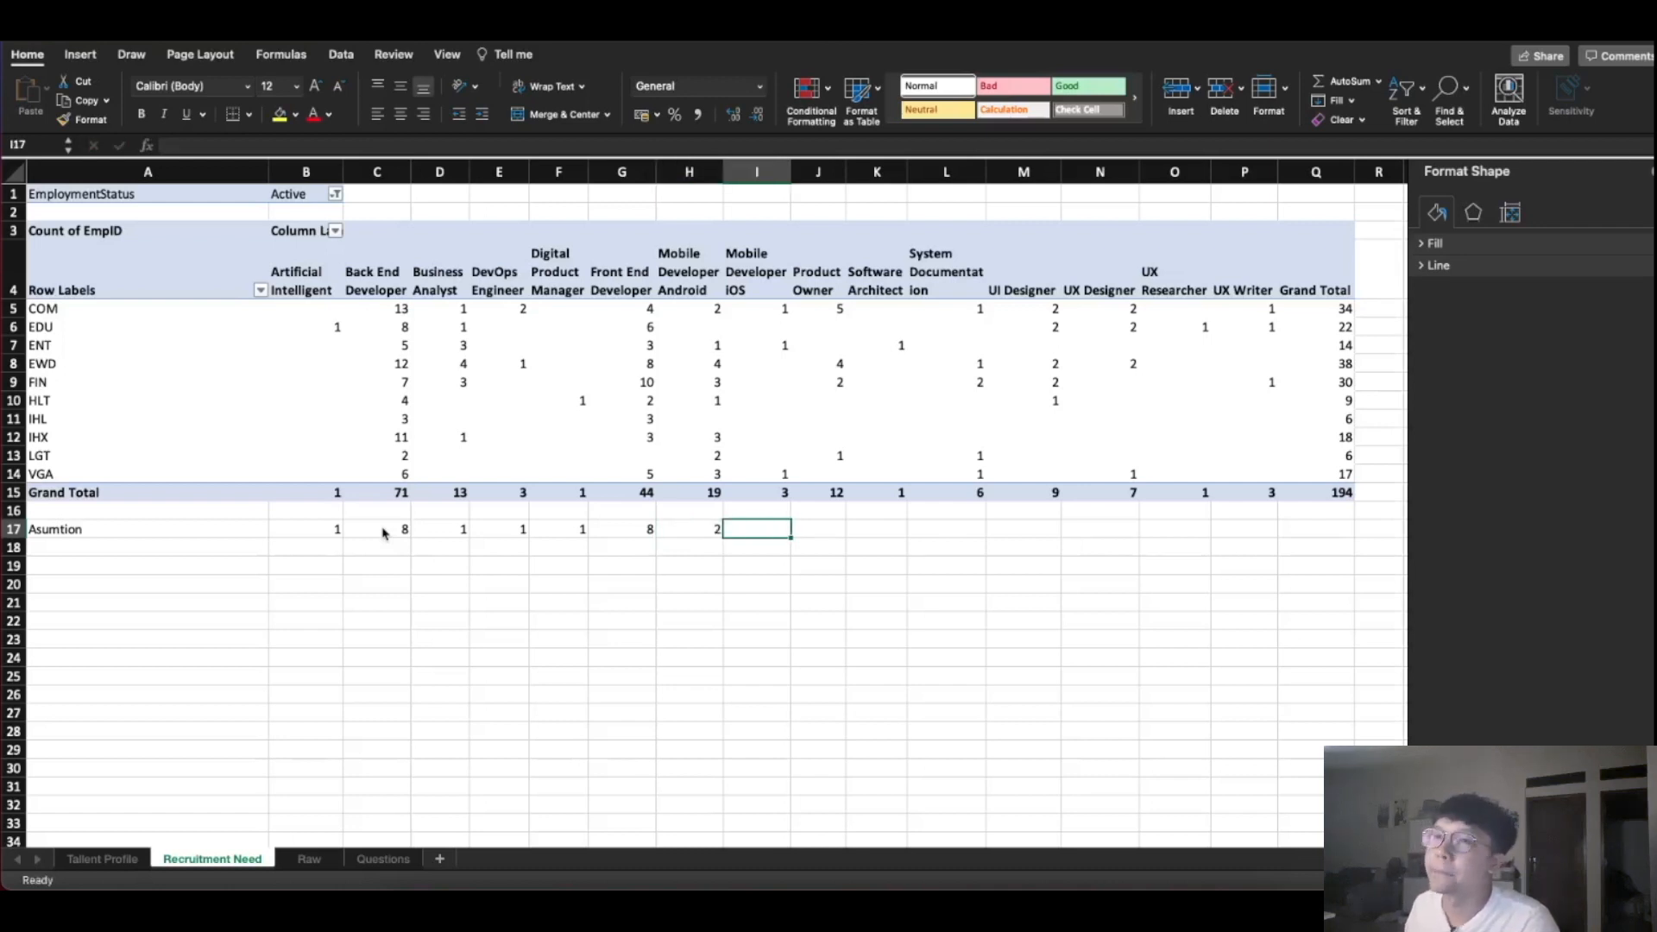
{"action": "type", "text": "2"}
{"action": "key", "text": "Tab"}
{"action": "key", "text": "shift+Tab"}
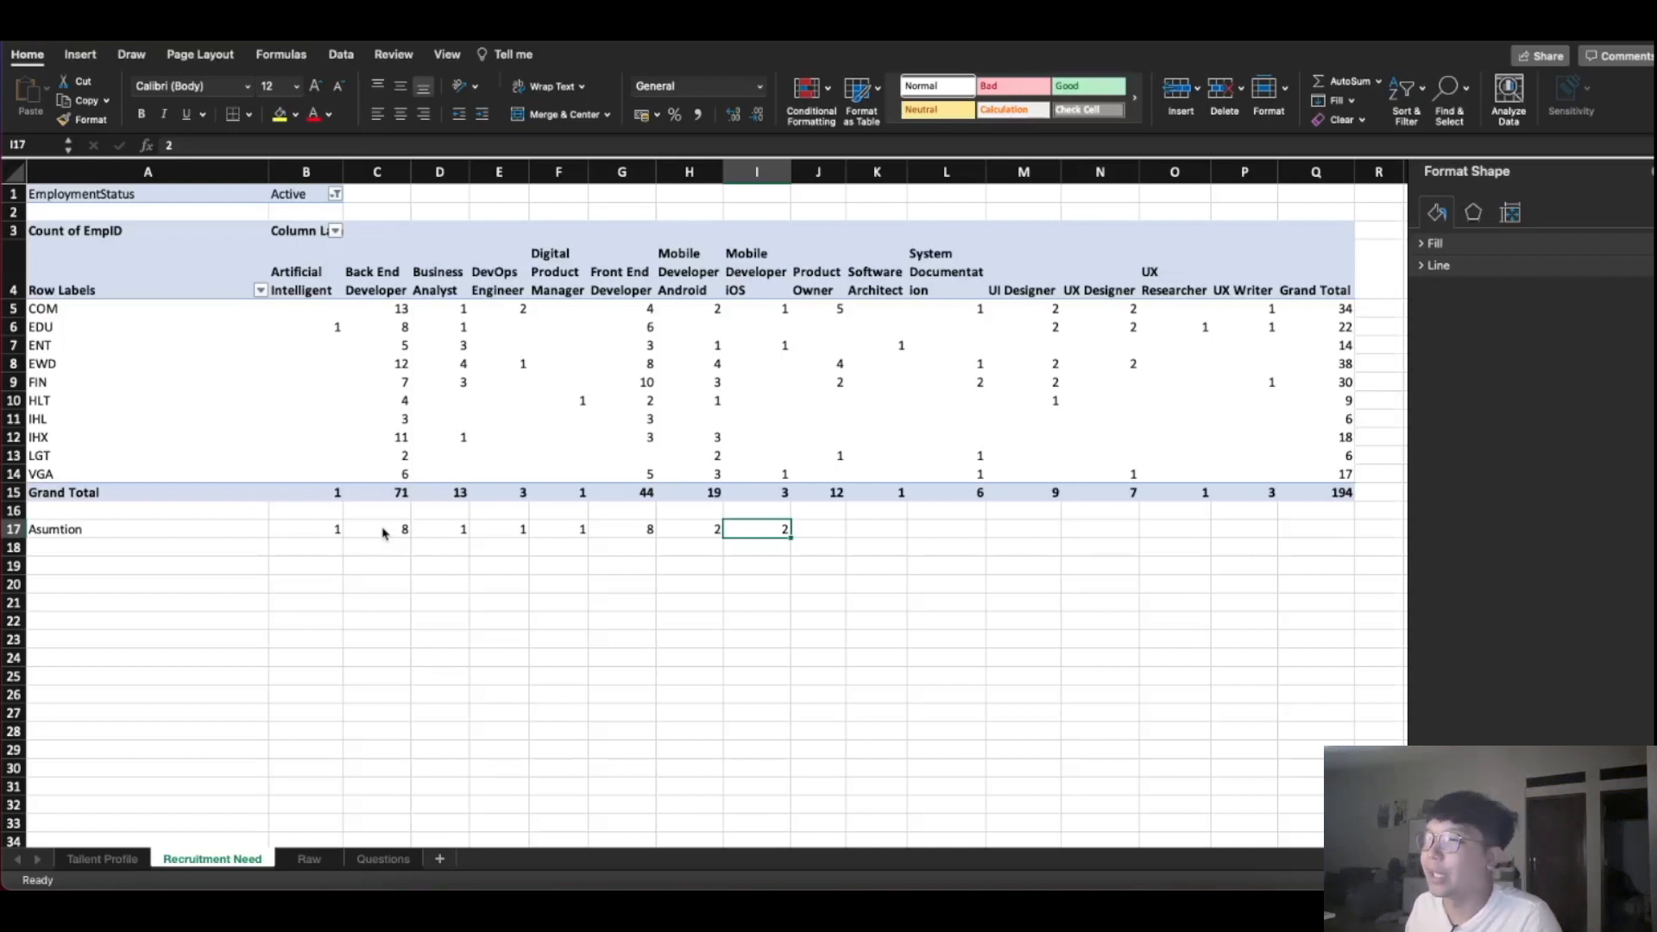
{"action": "key", "text": "Tab"}
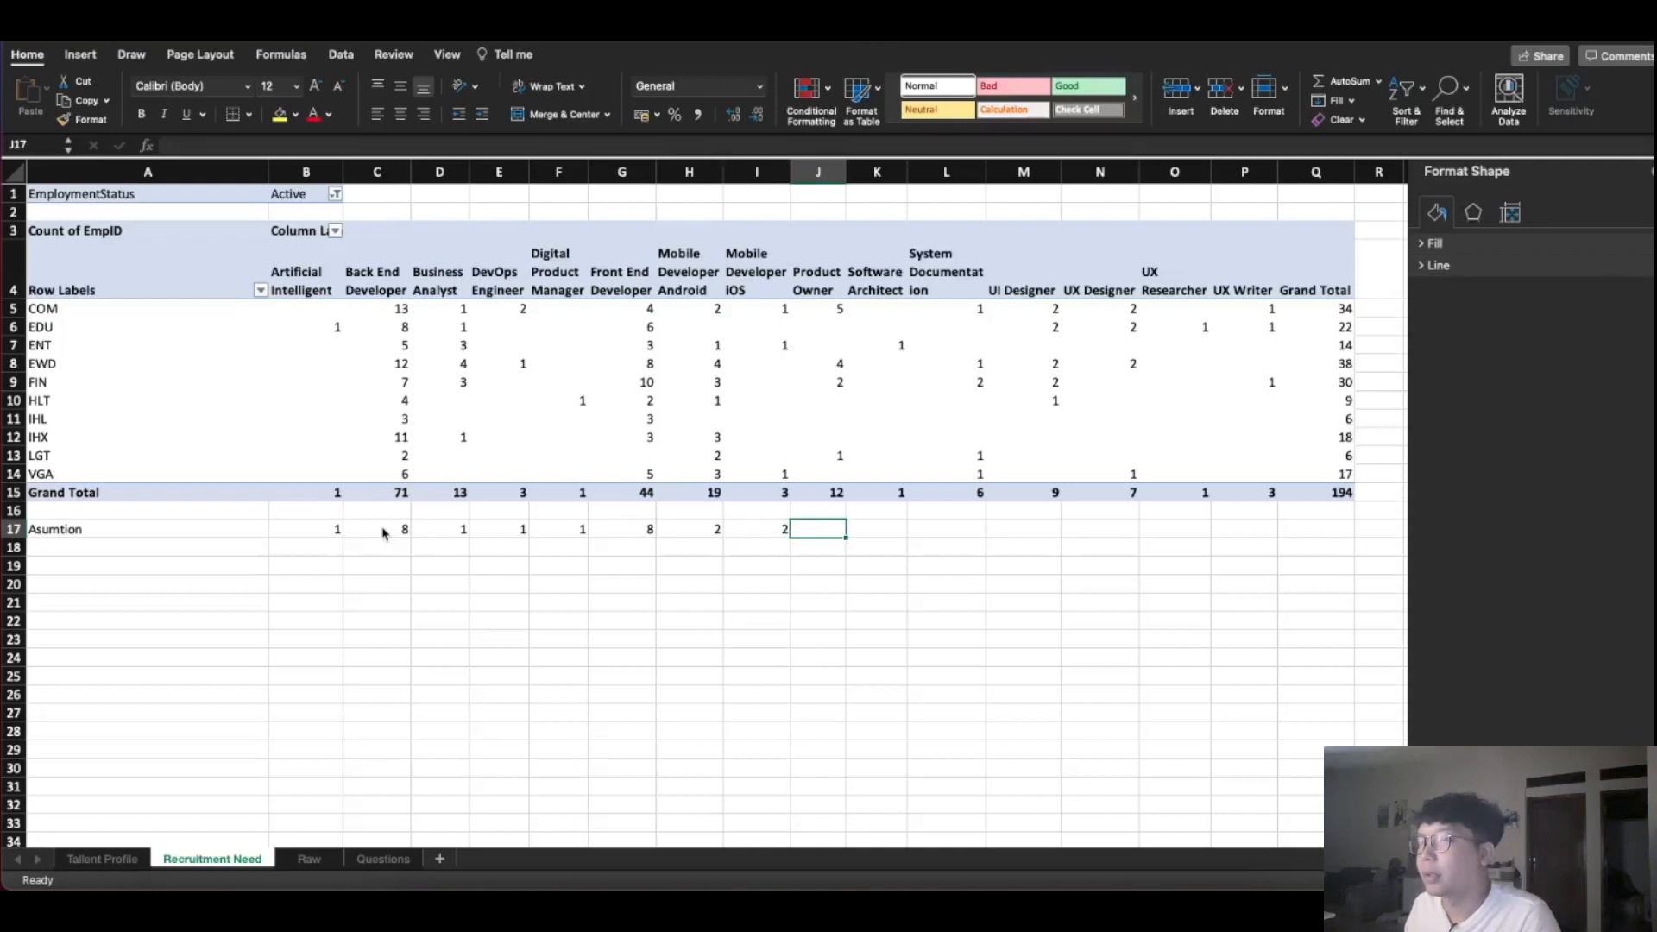
Enter assumed headcounts of 3 for Product Owner and 1 each for Software Architect and System Documentation in row 17
{"action": "type", "text": "1"}
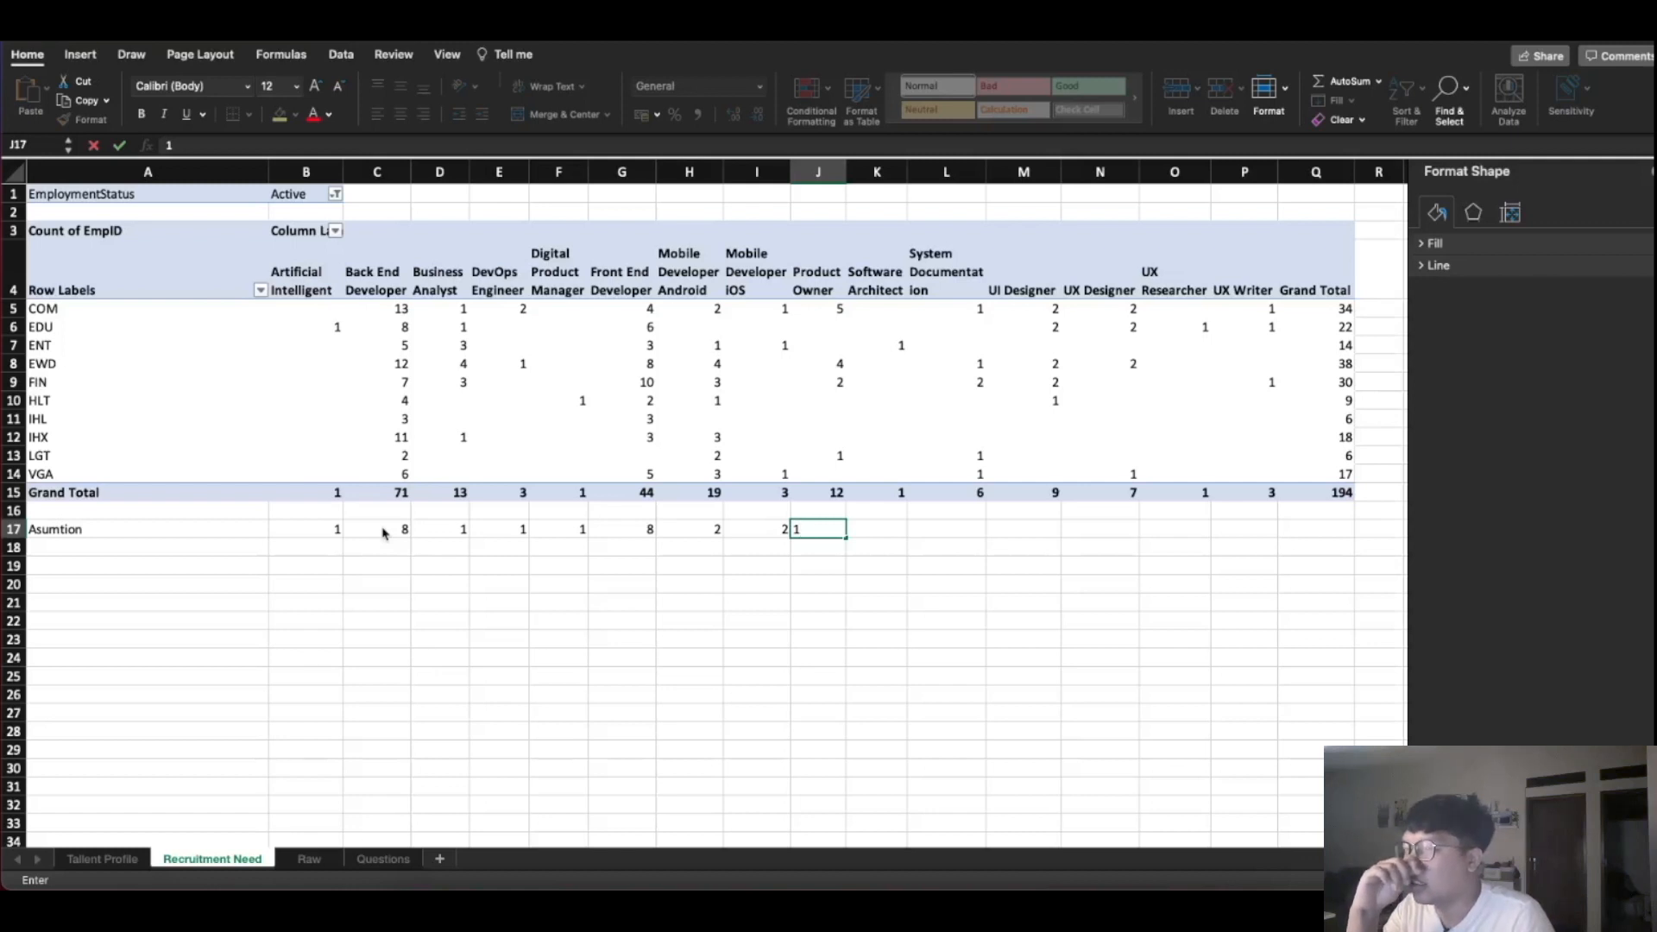
{"action": "key", "text": "BackSpace"}
{"action": "type", "text": "3"}
{"action": "key", "text": "Tab"}
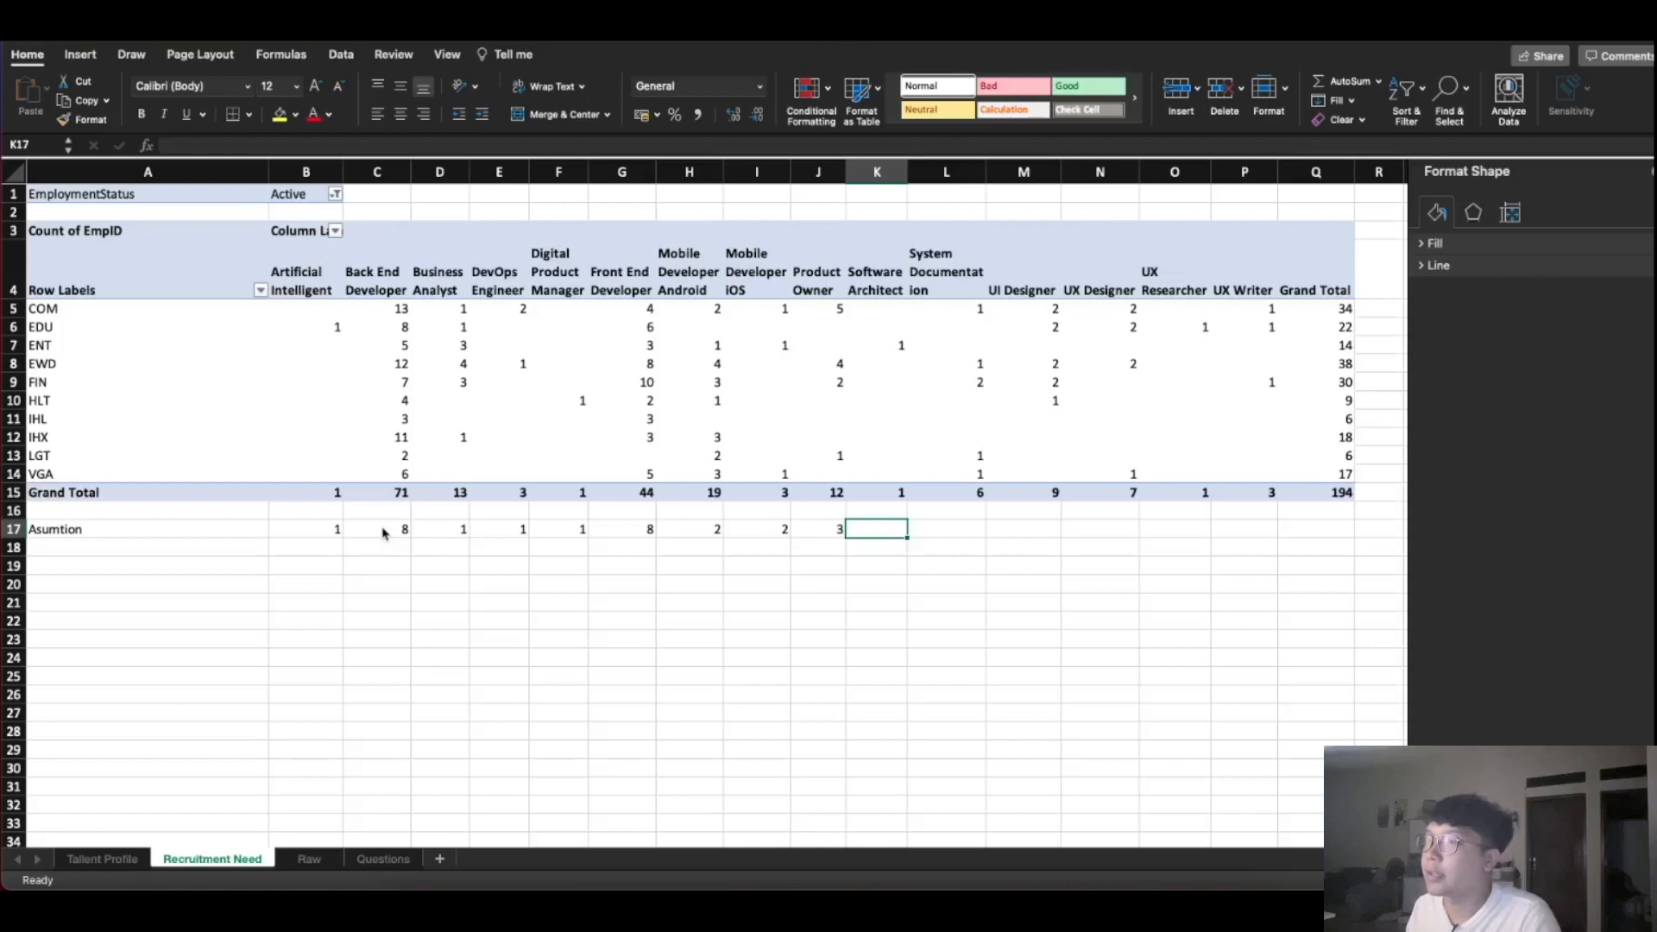
{"action": "type", "text": "1"}
{"action": "key", "text": "Tab"}
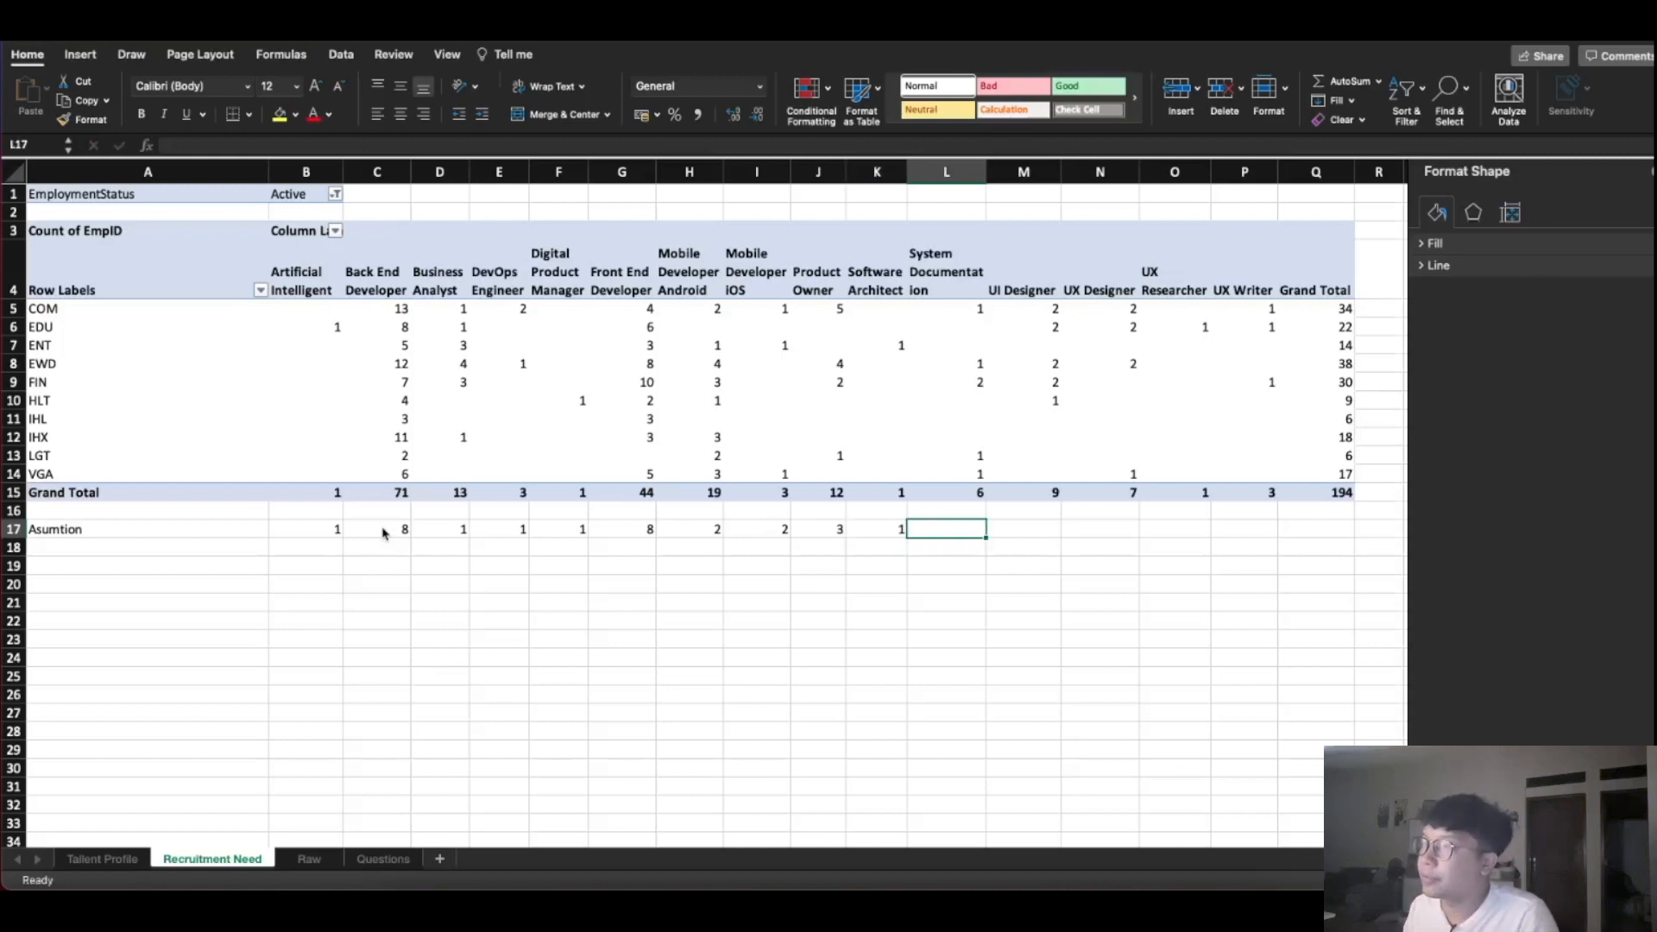
{"action": "type", "text": "1"}
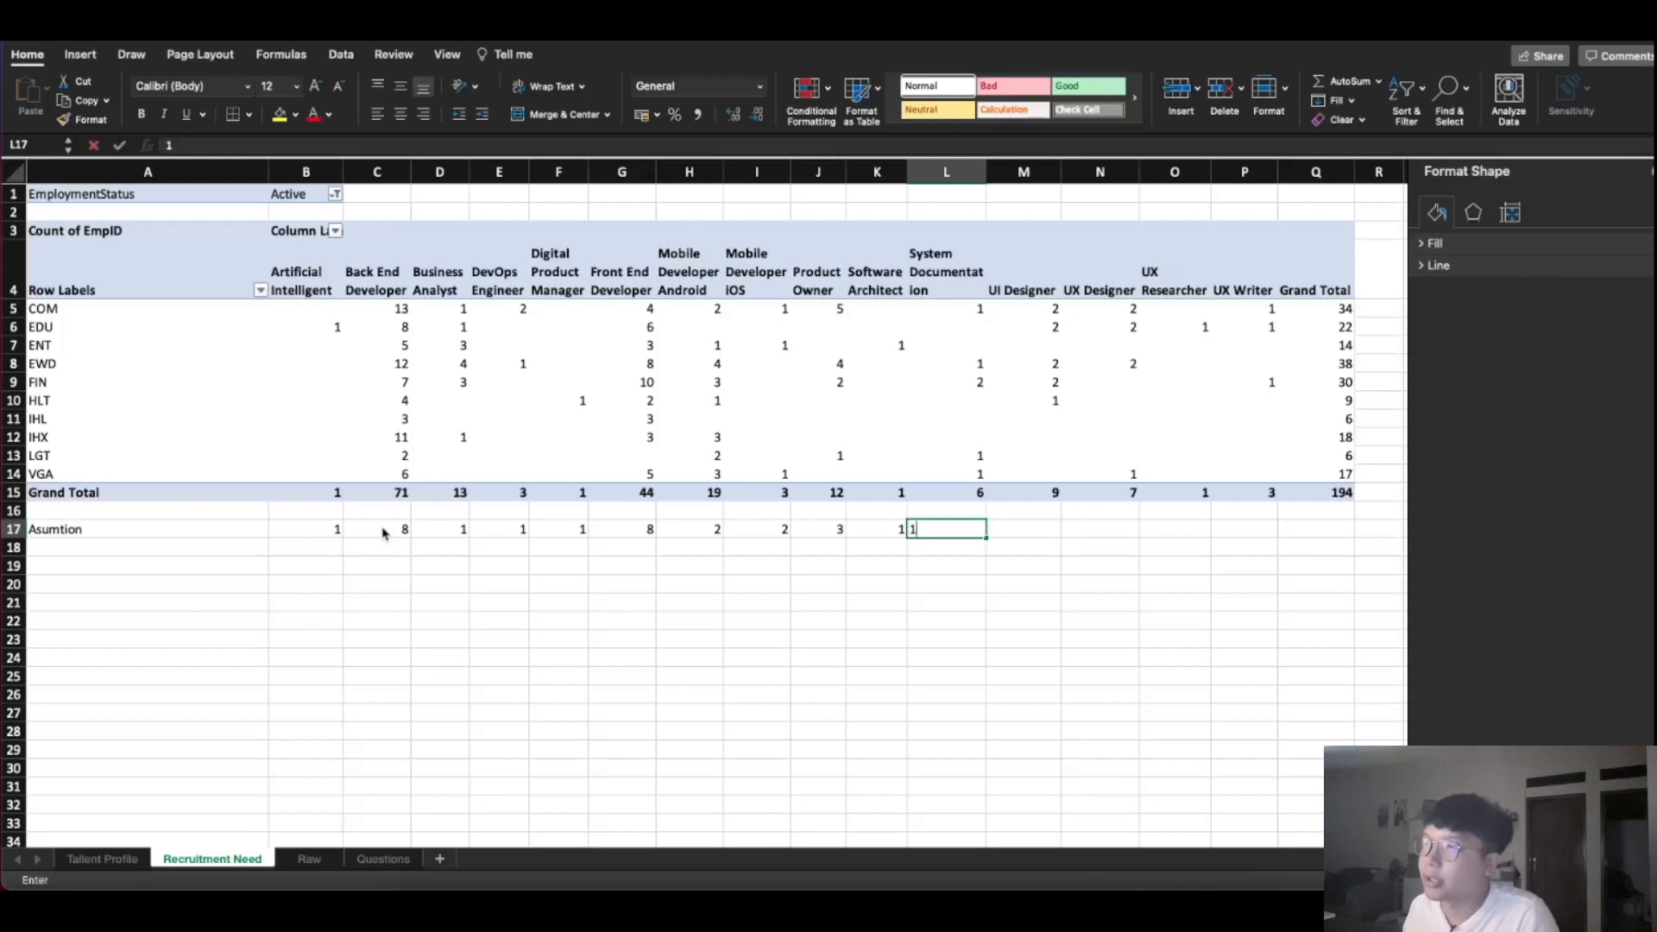
{"action": "key", "text": "Tab"}
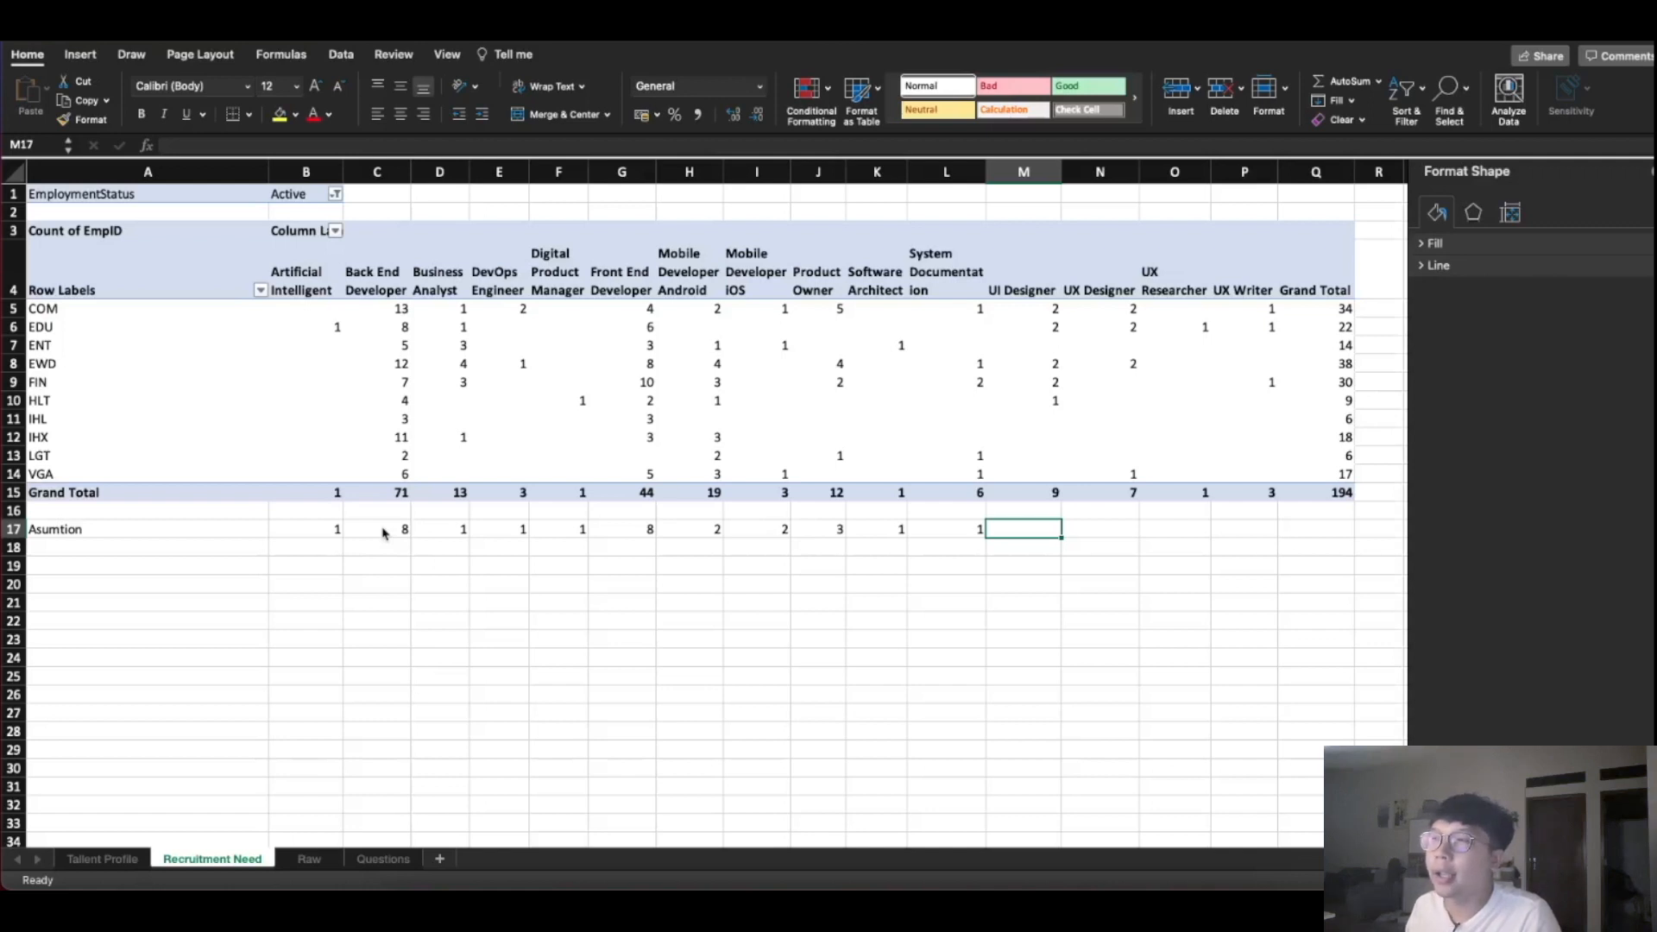
Set the assumed headcount to 2 for both UI Designer and UX Designer in M17 and N17
{"action": "type", "text": "2"}
{"action": "key", "text": "Tab"}
{"action": "type", "text": "2"}
{"action": "key", "text": "Tab"}
{"action": "key", "text": "shift+Tab"}
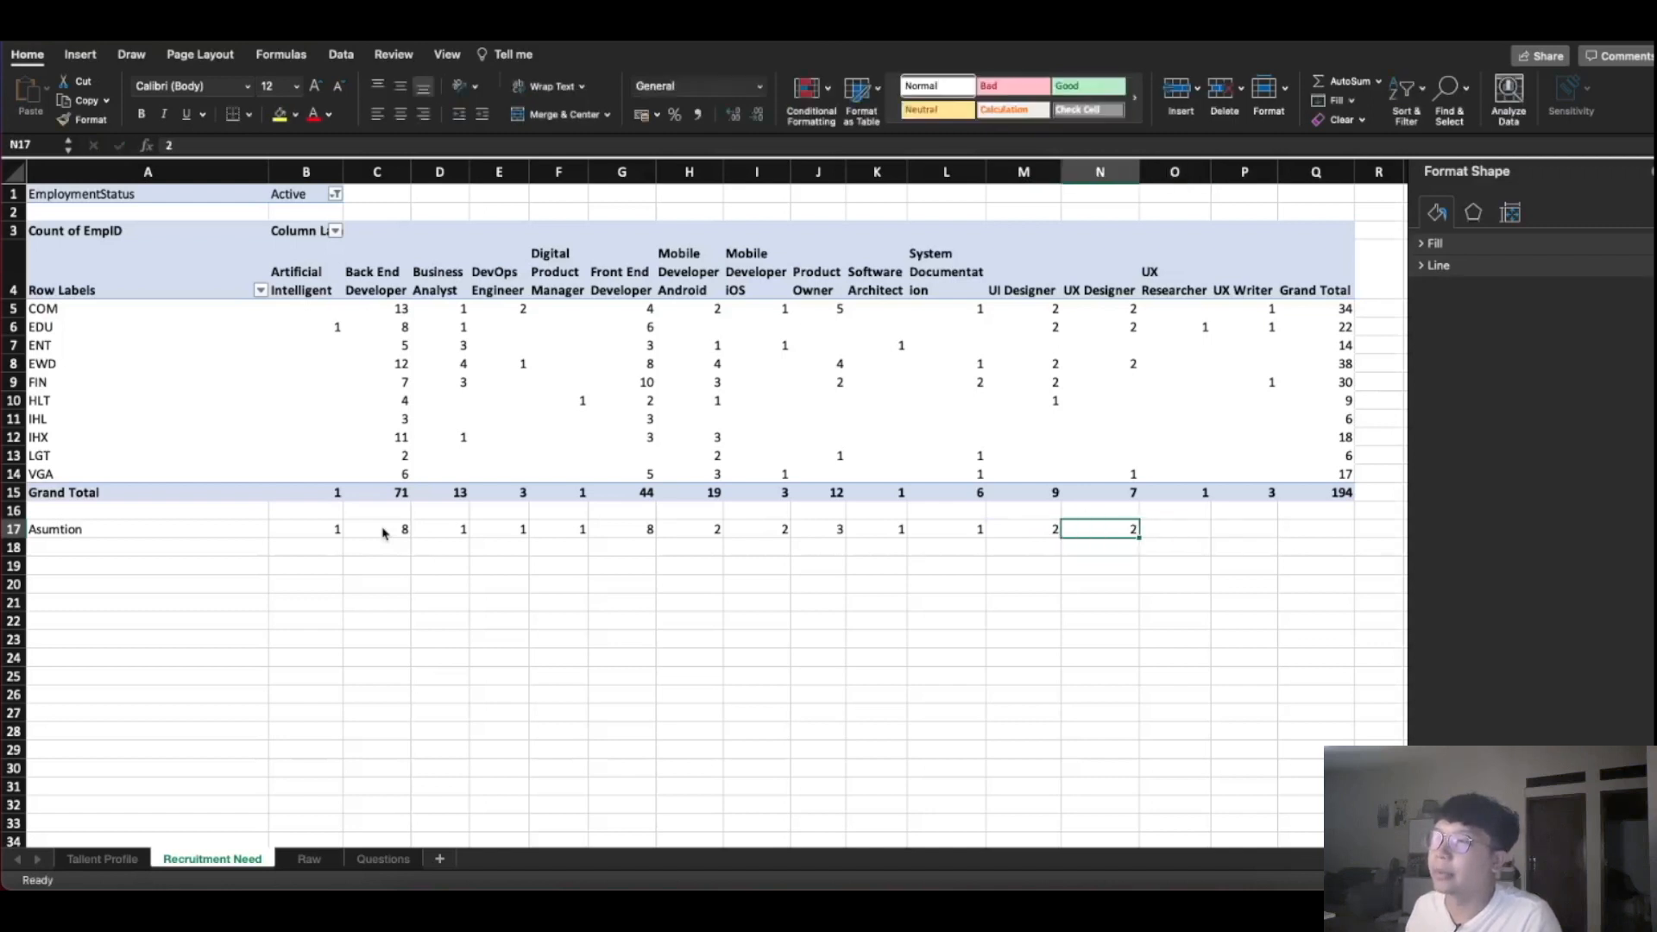
Set the assumed headcount to 1 for both UX Researcher and UX Writer in O17 and P17
{"action": "key", "text": "Tab"}
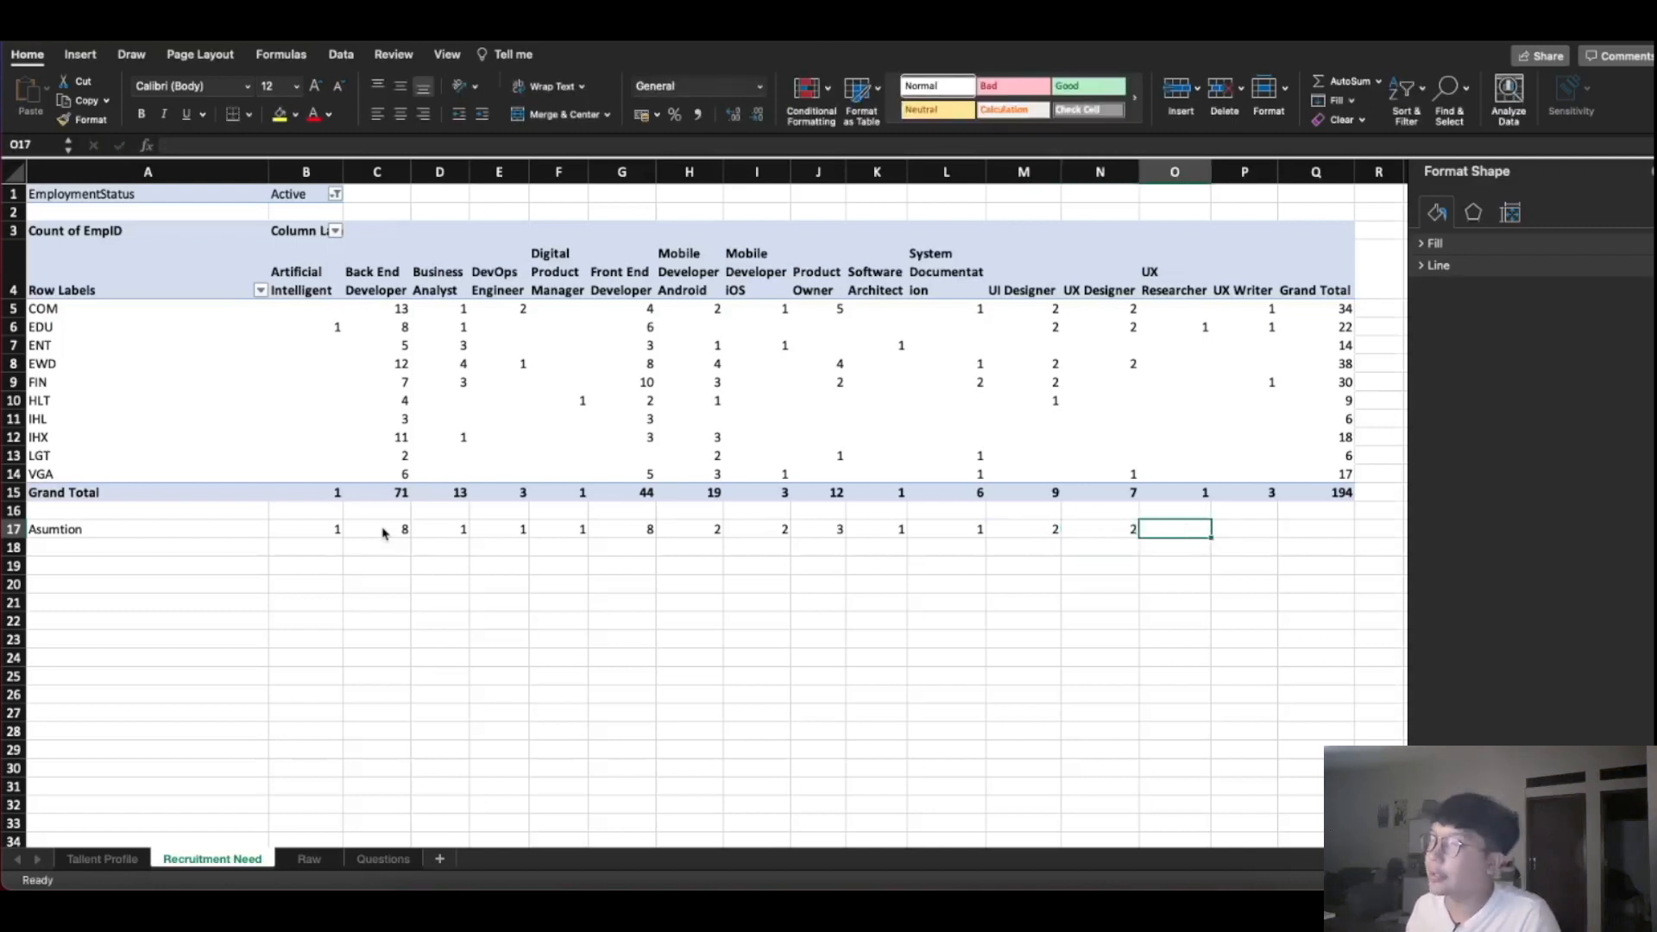
{"action": "type", "text": "1"}
{"action": "key", "text": "Tab"}
{"action": "key", "text": "shift+Tab"}
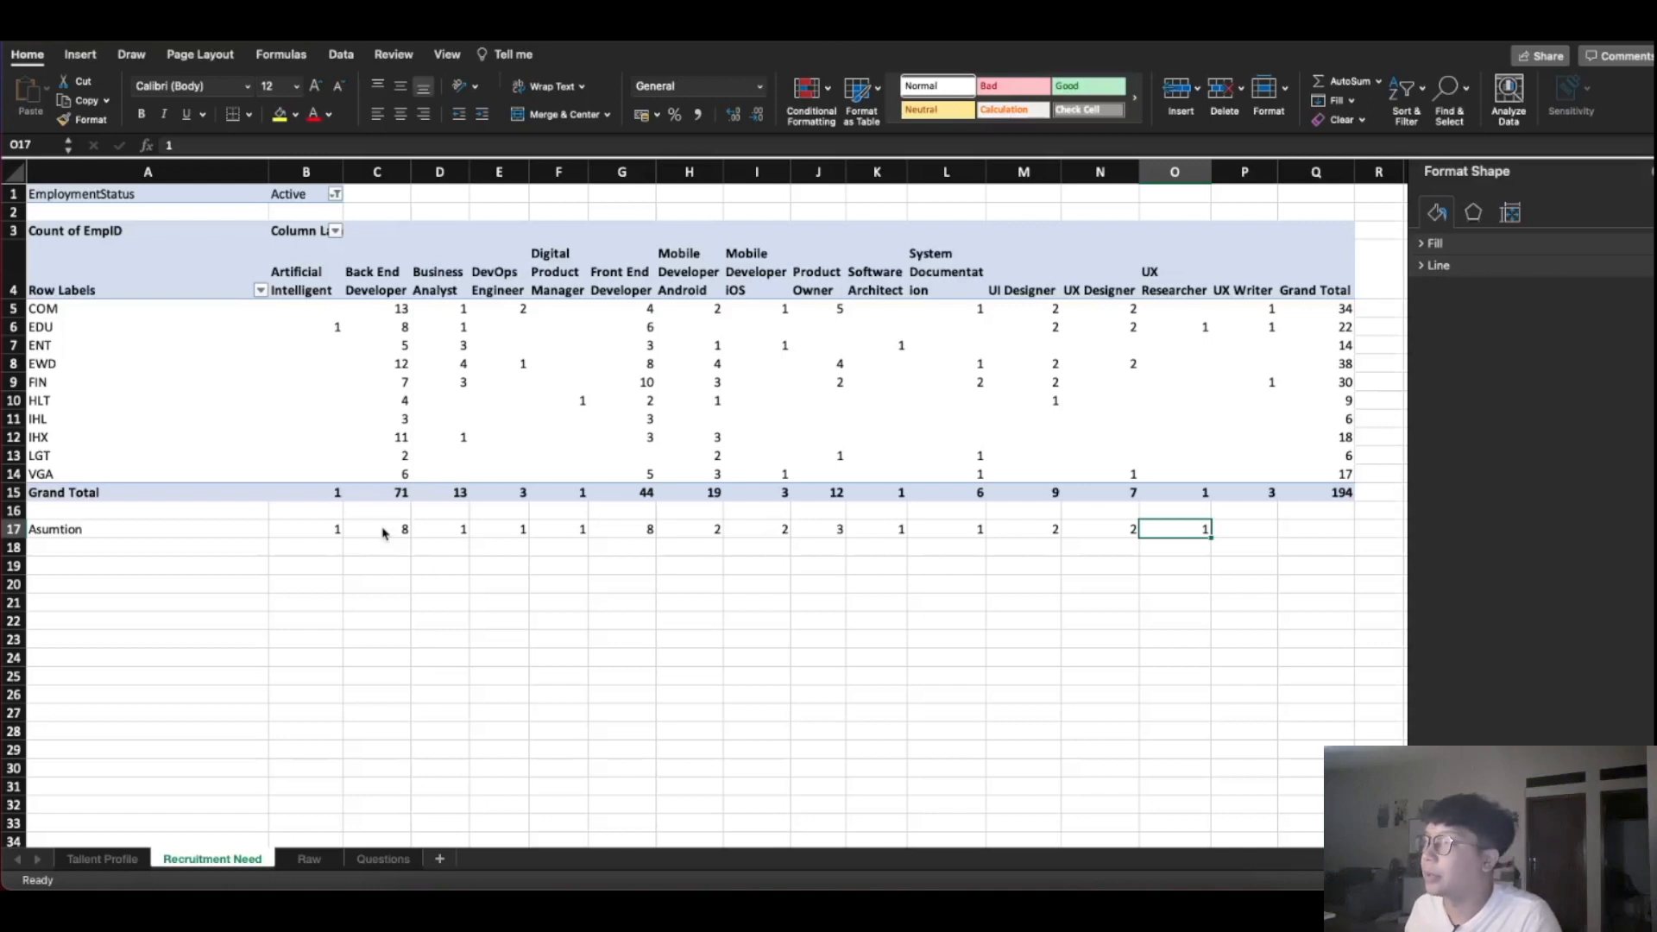
{"action": "key", "text": "Tab"}
{"action": "type", "text": "1"}
{"action": "key", "text": "Tab"}
{"action": "key", "text": "shift+Tab"}
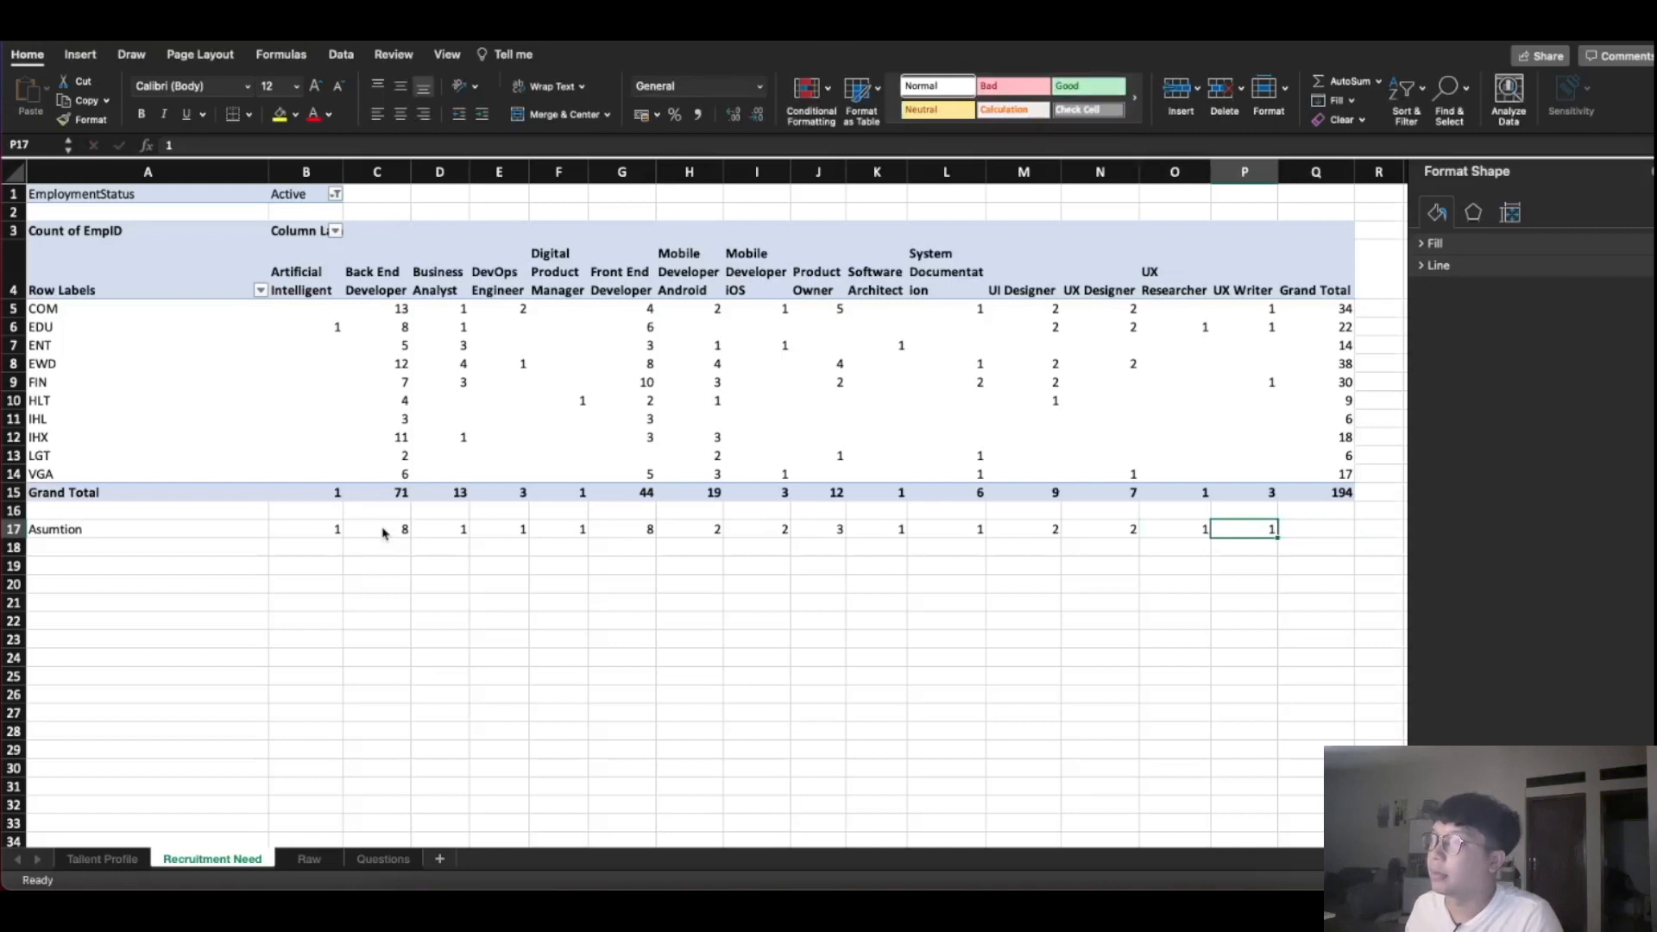
Total the assumed headcounts of all roles in Q17 with a SUM over B17:P17
{"action": "key", "text": "shift+Tab"}
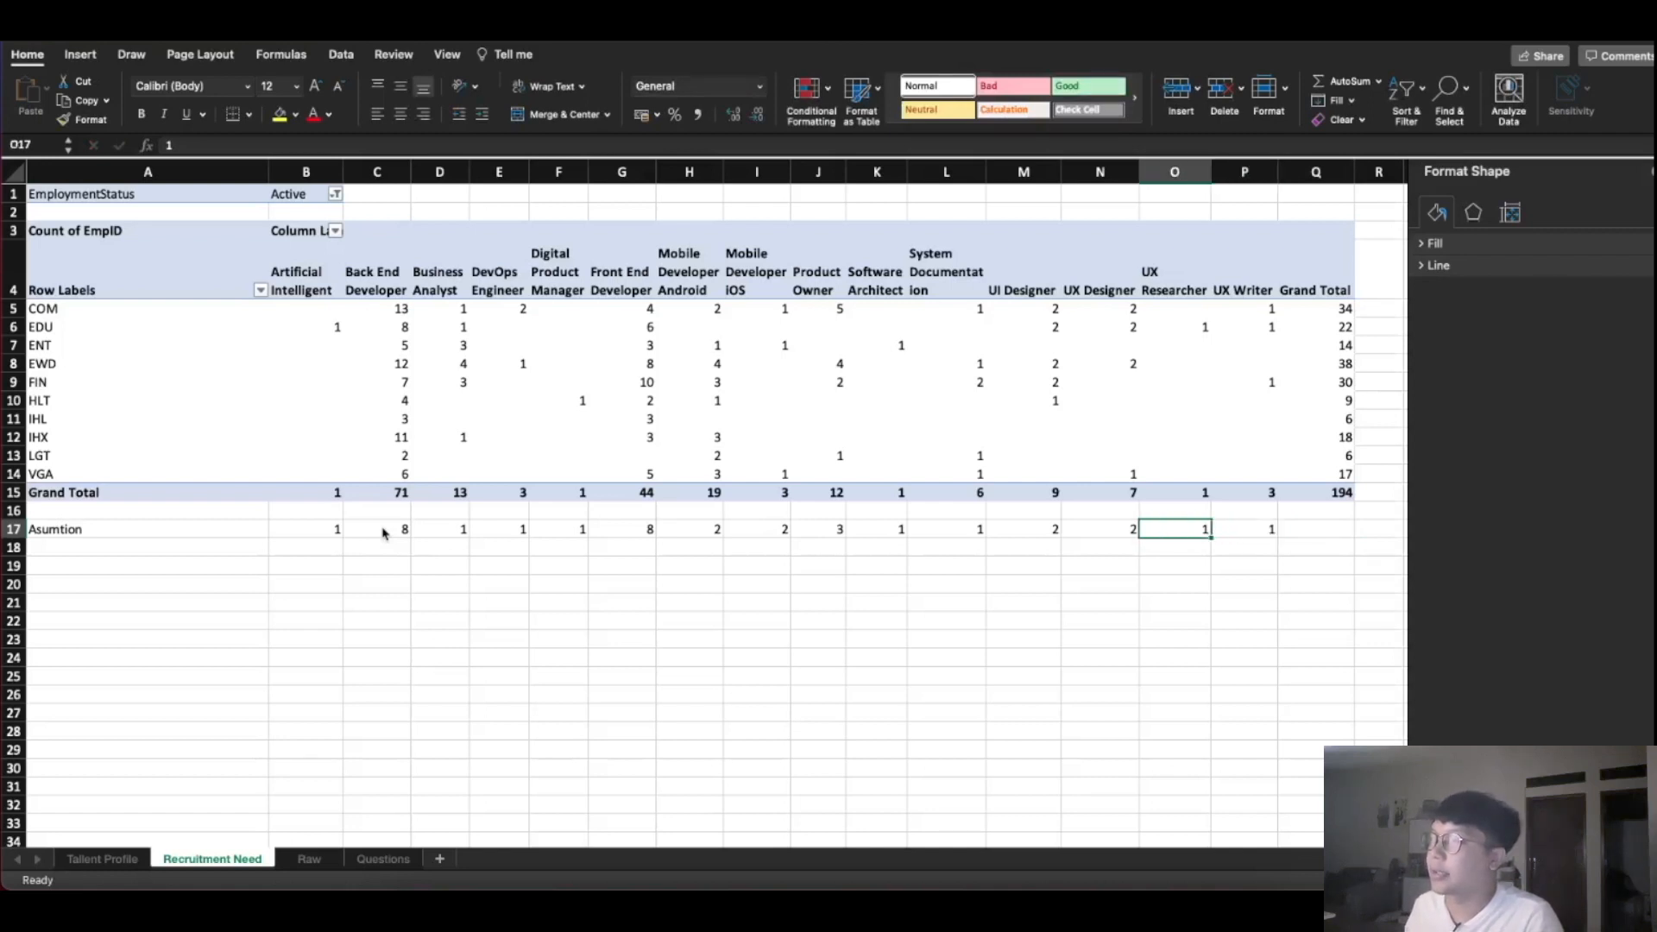
{"action": "key", "text": "shift+Tab"}
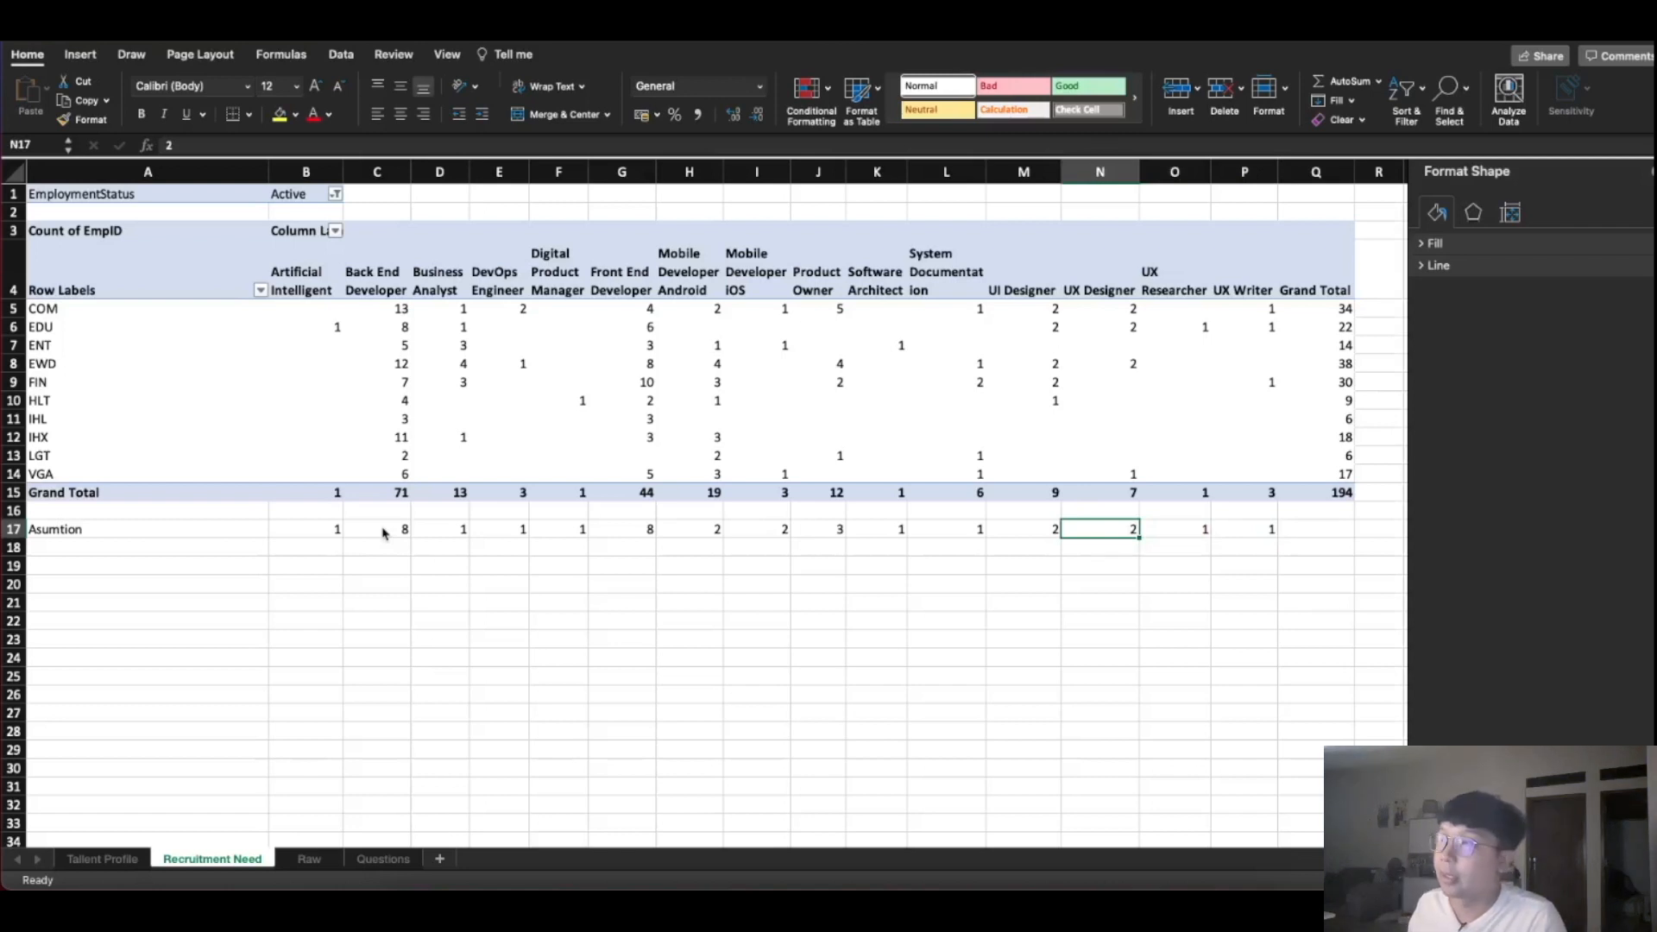
{"action": "key", "text": "Tab"}
{"action": "key", "text": "Tab"}
{"action": "key", "text": "Tab"}
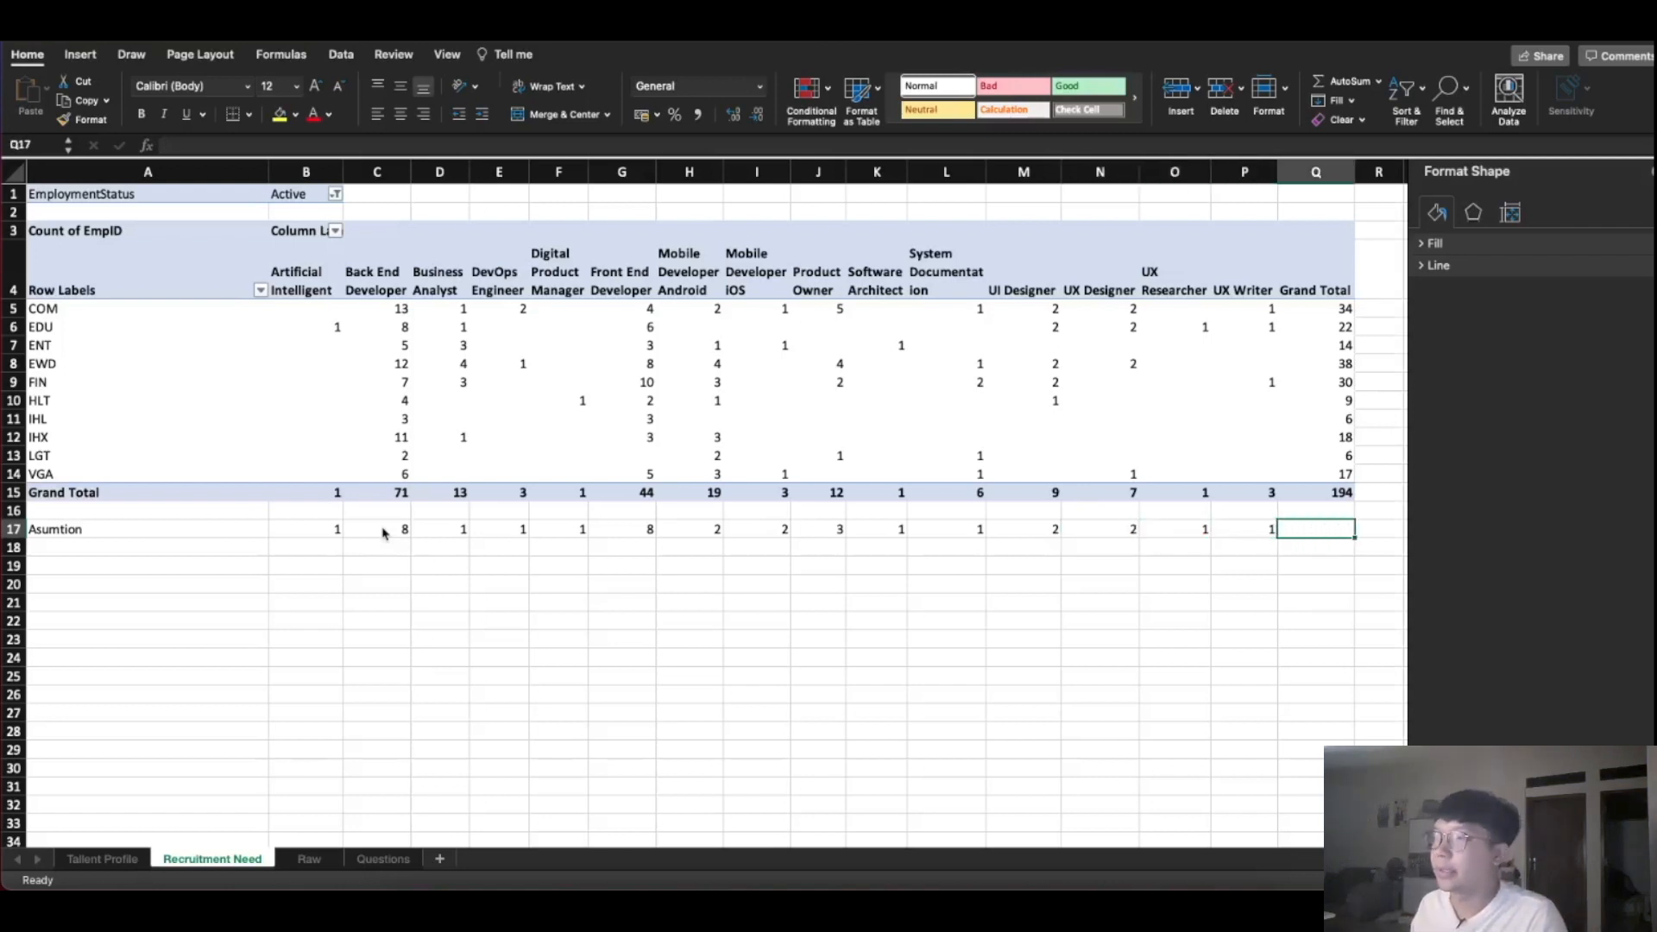
{"action": "type", "text": "="}
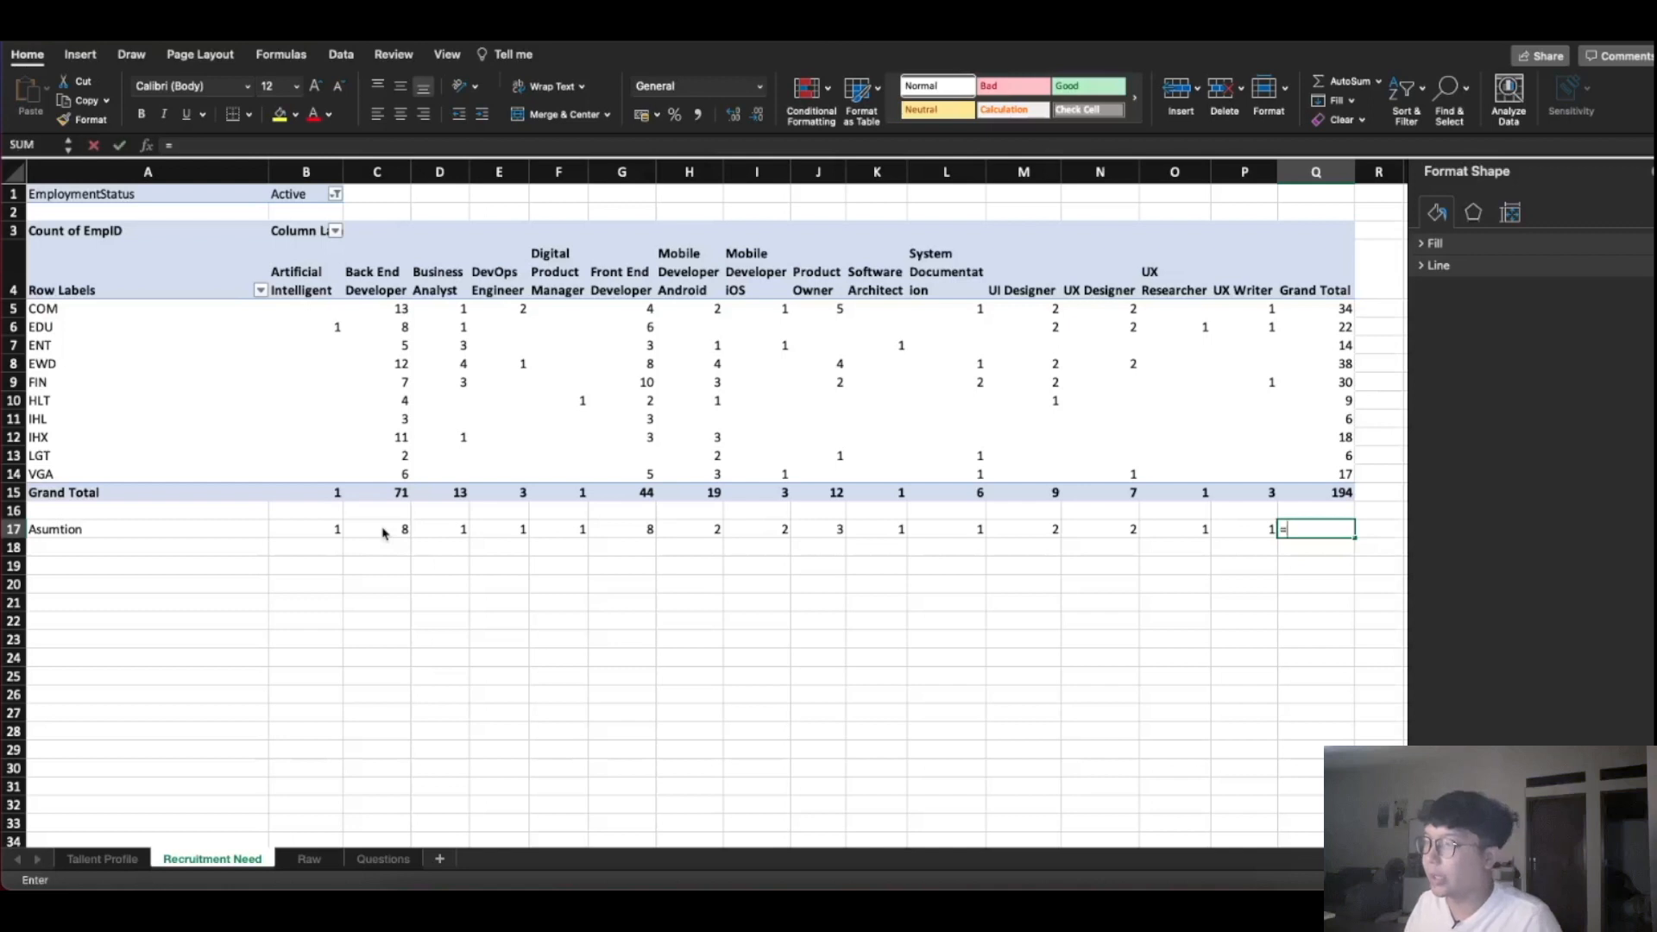
{"action": "type", "text": "sum"}
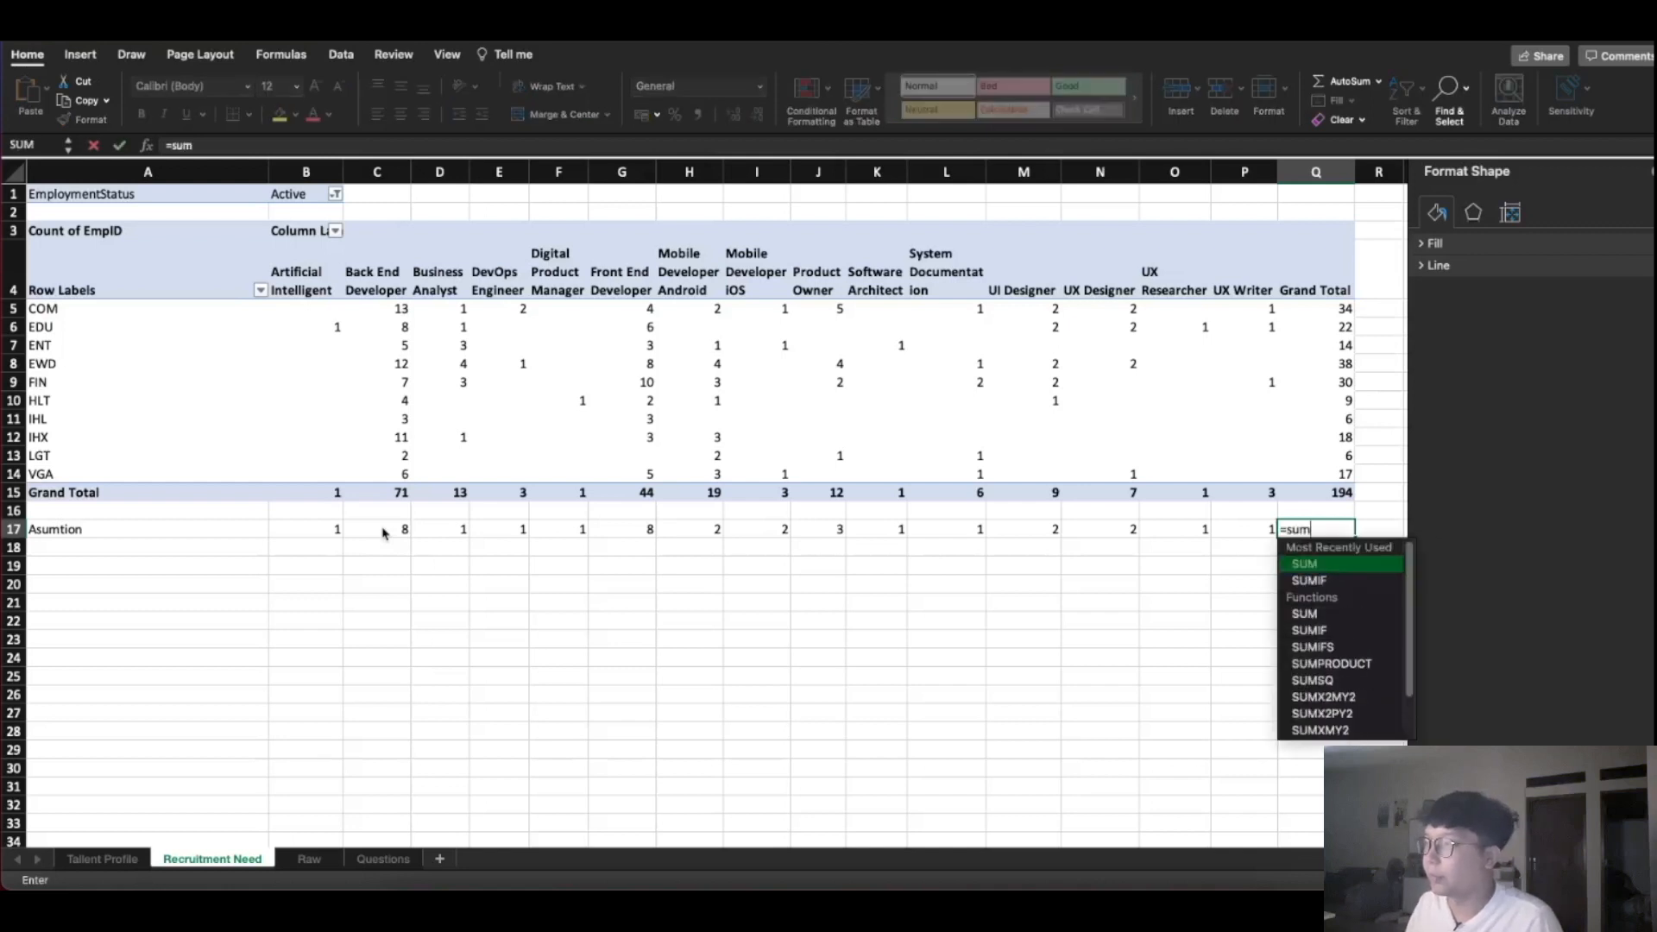
{"action": "double_click", "coordinate": [1299, 561]}
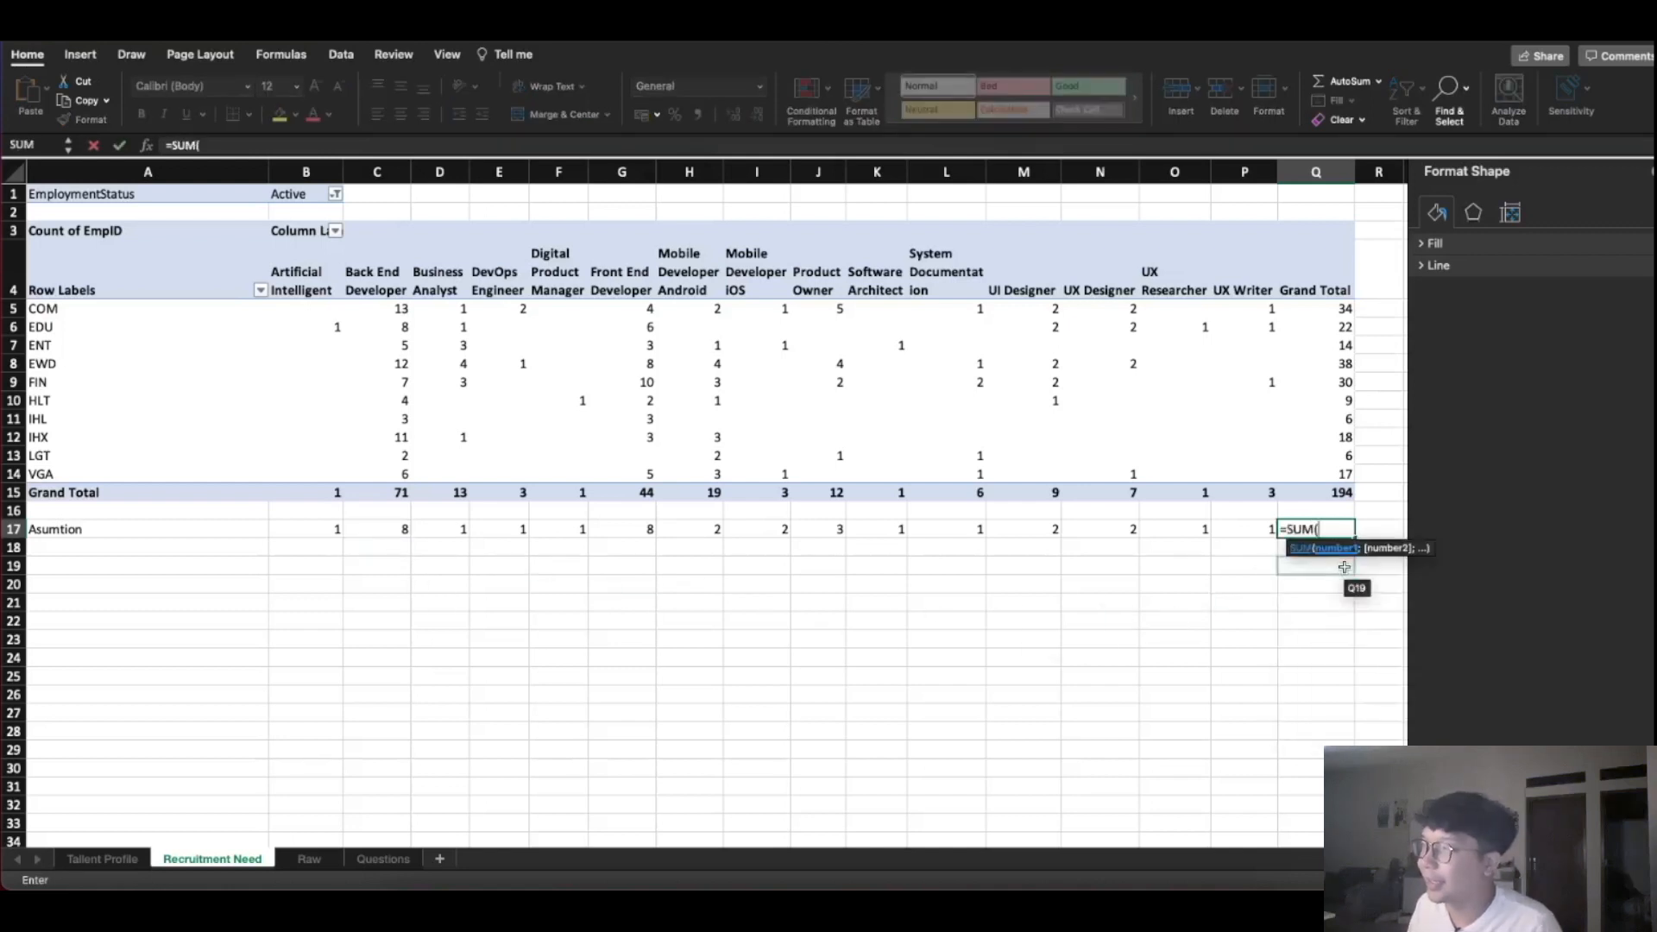
{"action": "left_click_drag", "start_coordinate": [1251, 528], "coordinate": [332, 528]}
{"action": "key", "text": "Return"}
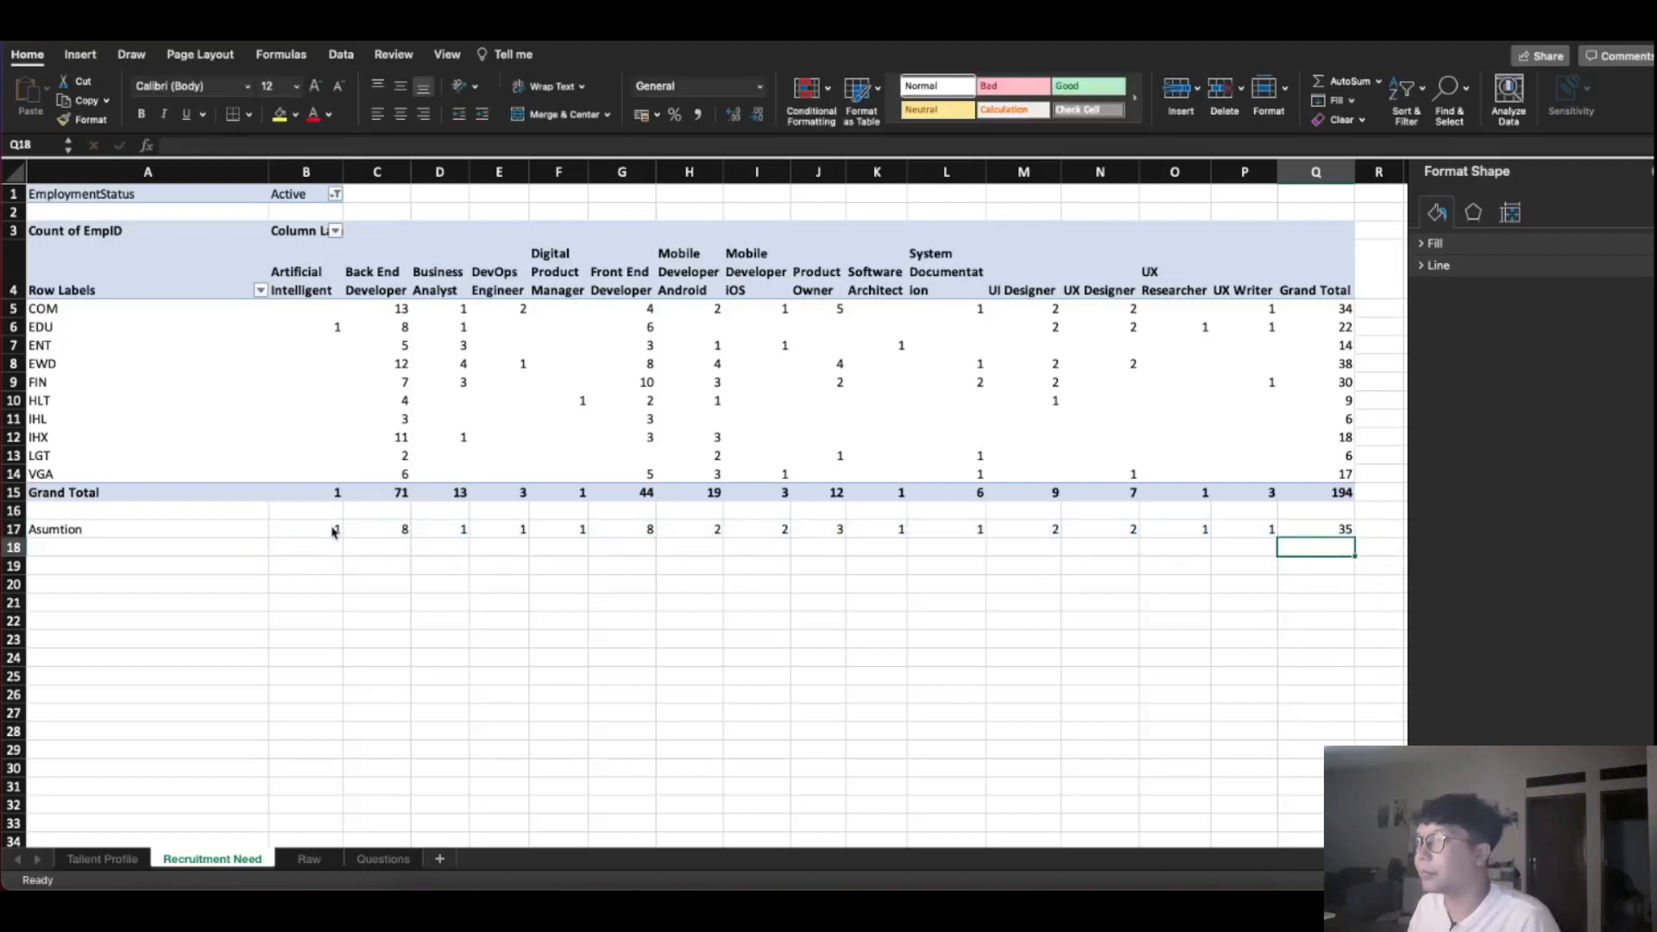
{"action": "left_click", "coordinate": [1335, 529]}
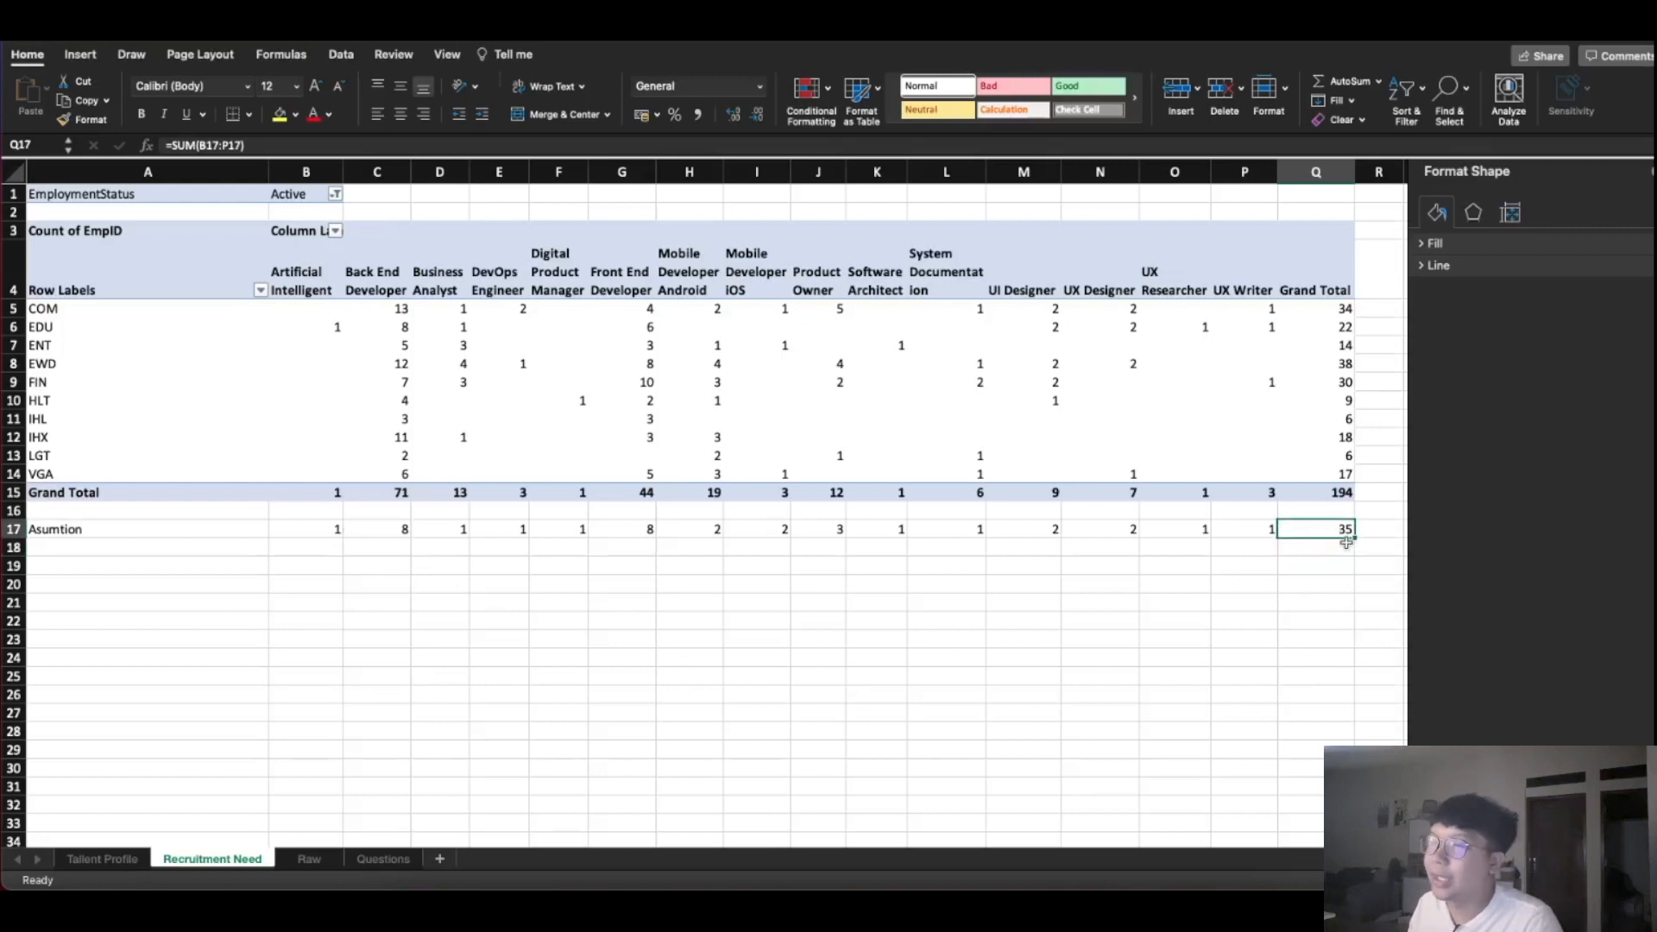
Label cell A18, below the Asumtion row, as "Total Assumtion for 10 Tribe"
{"action": "left_click", "coordinate": [223, 552]}
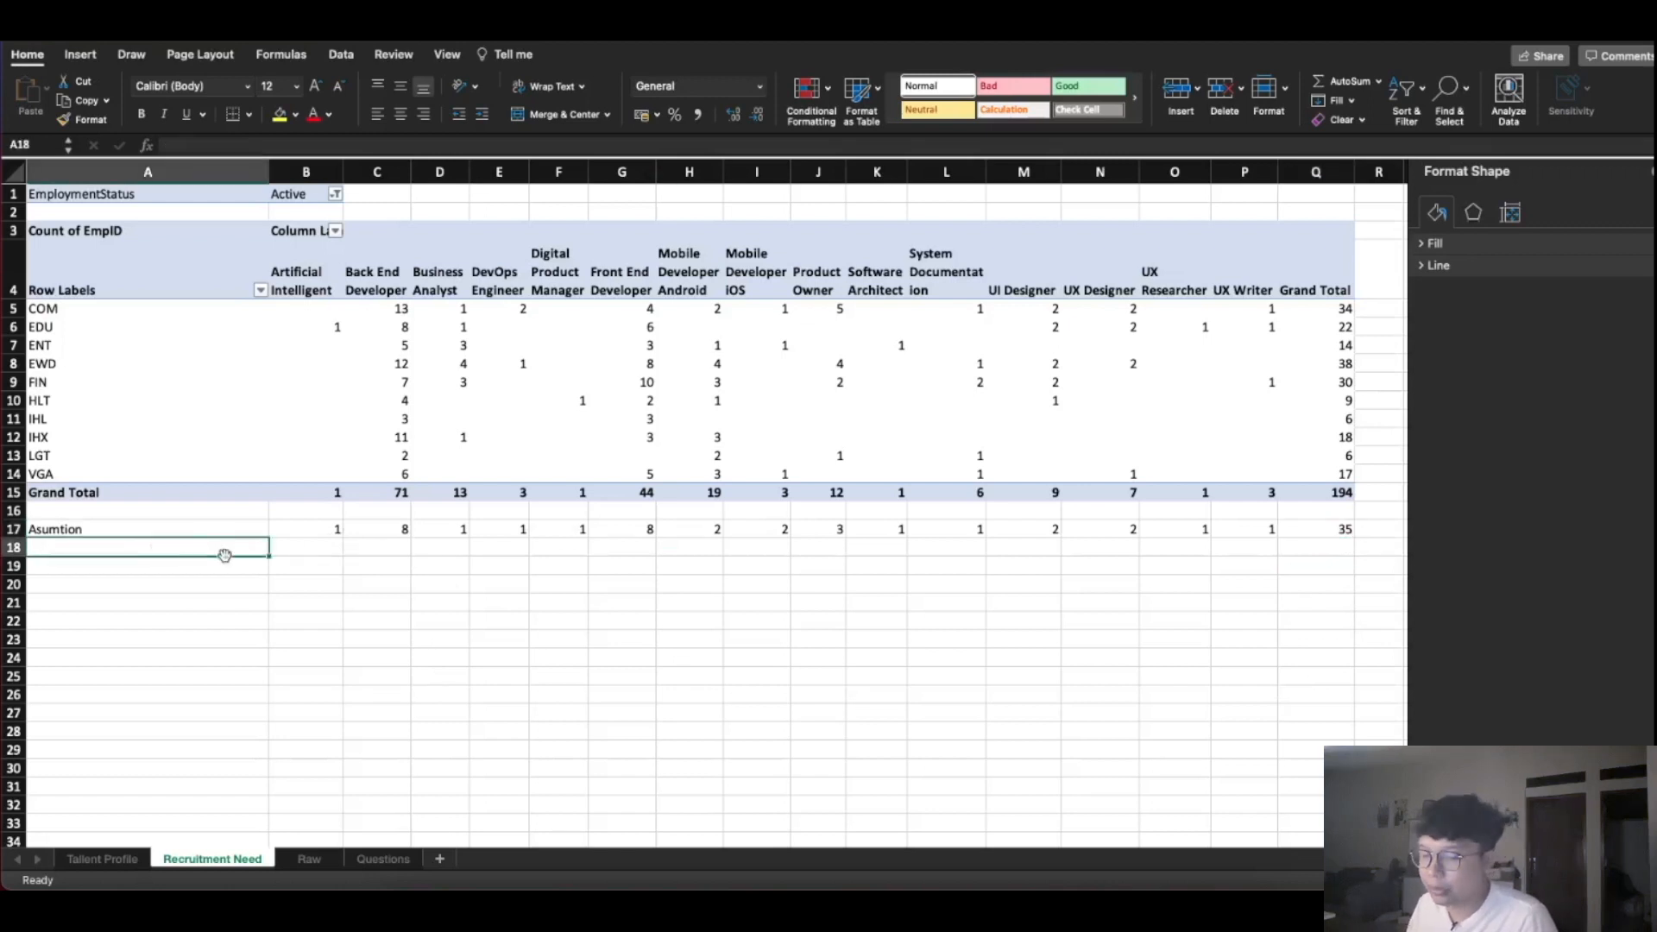
{"action": "type", "text": "Total A"}
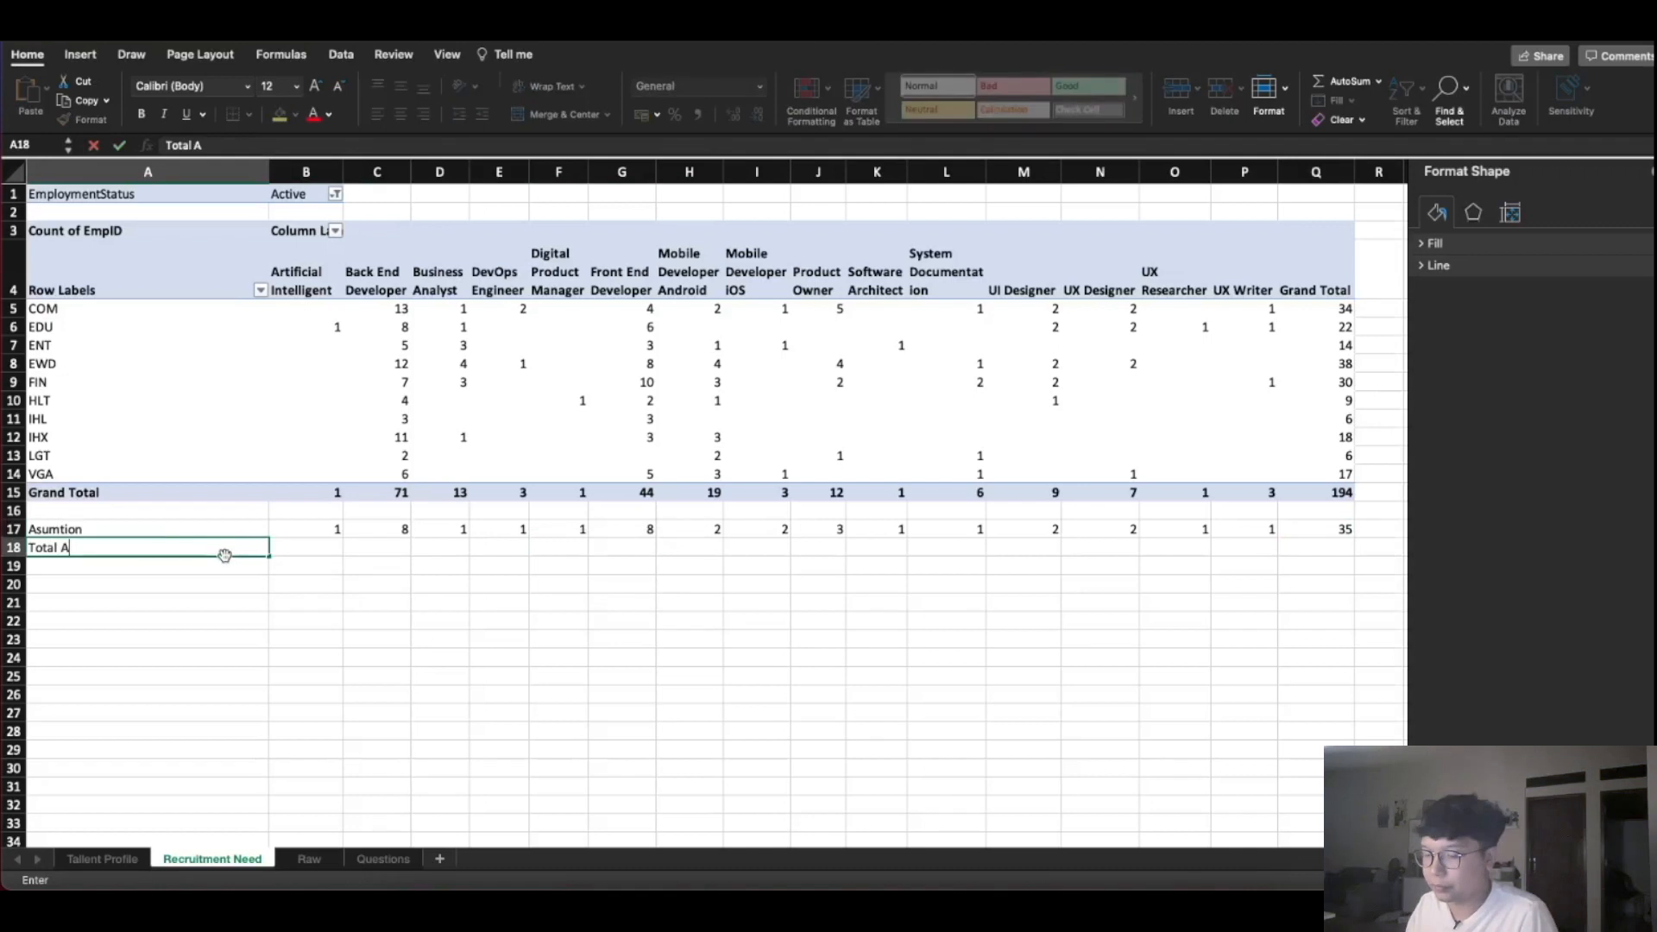
{"action": "type", "text": "ssumtion for"}
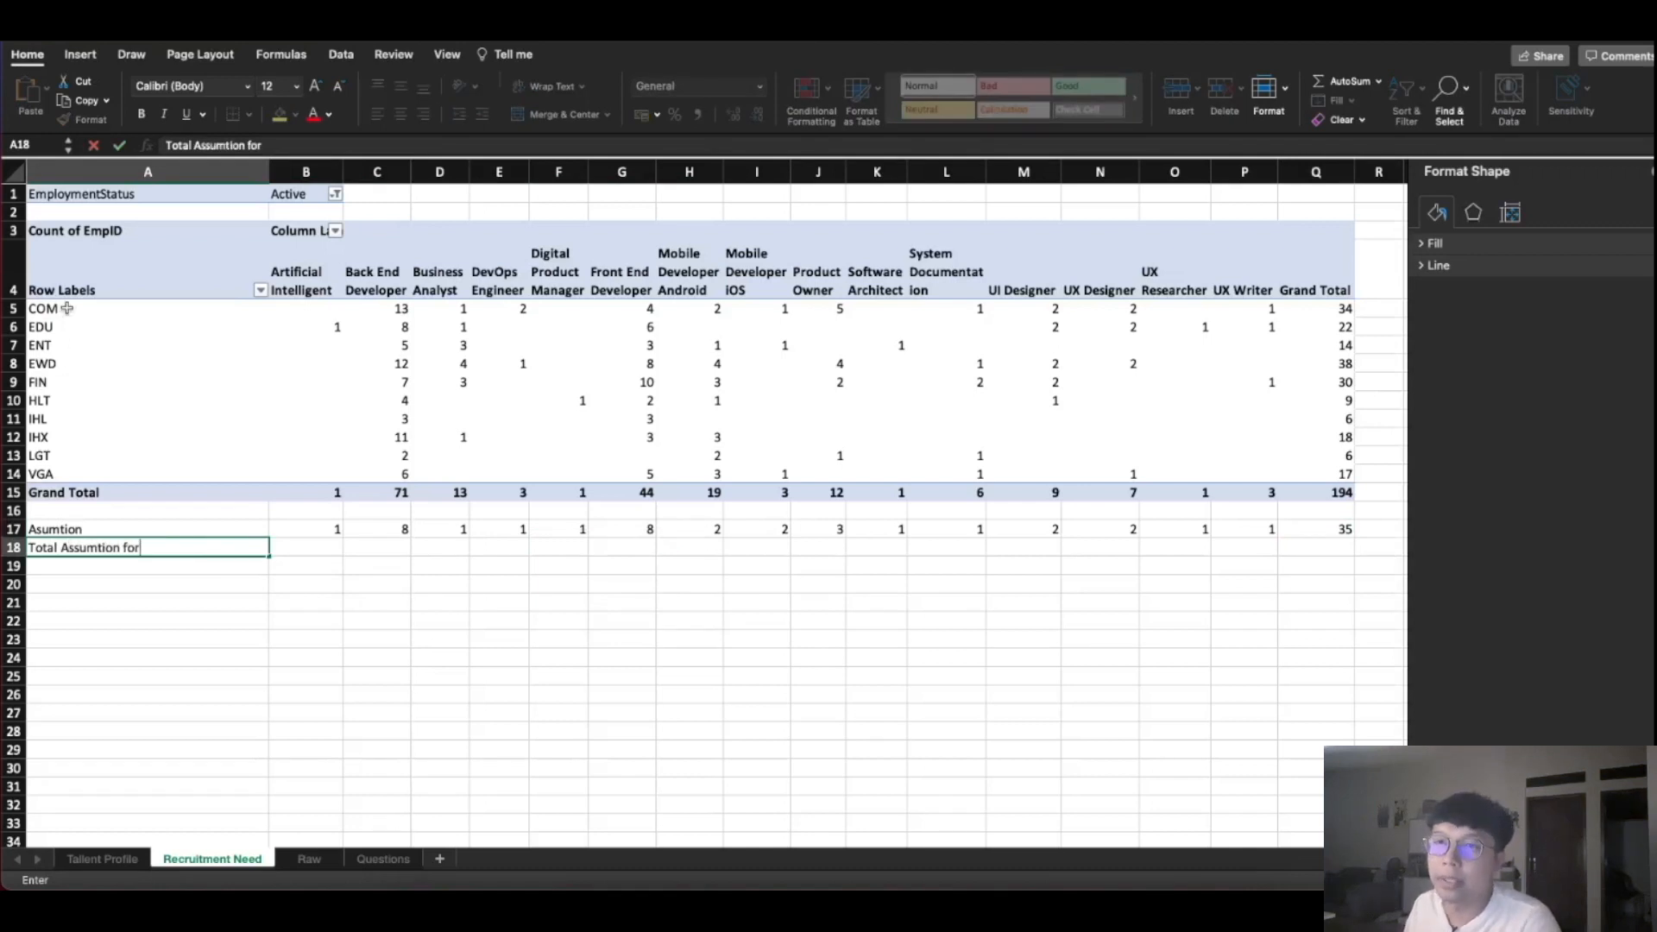
{"action": "left_click_drag", "start_coordinate": [65, 309], "coordinate": [66, 478]}
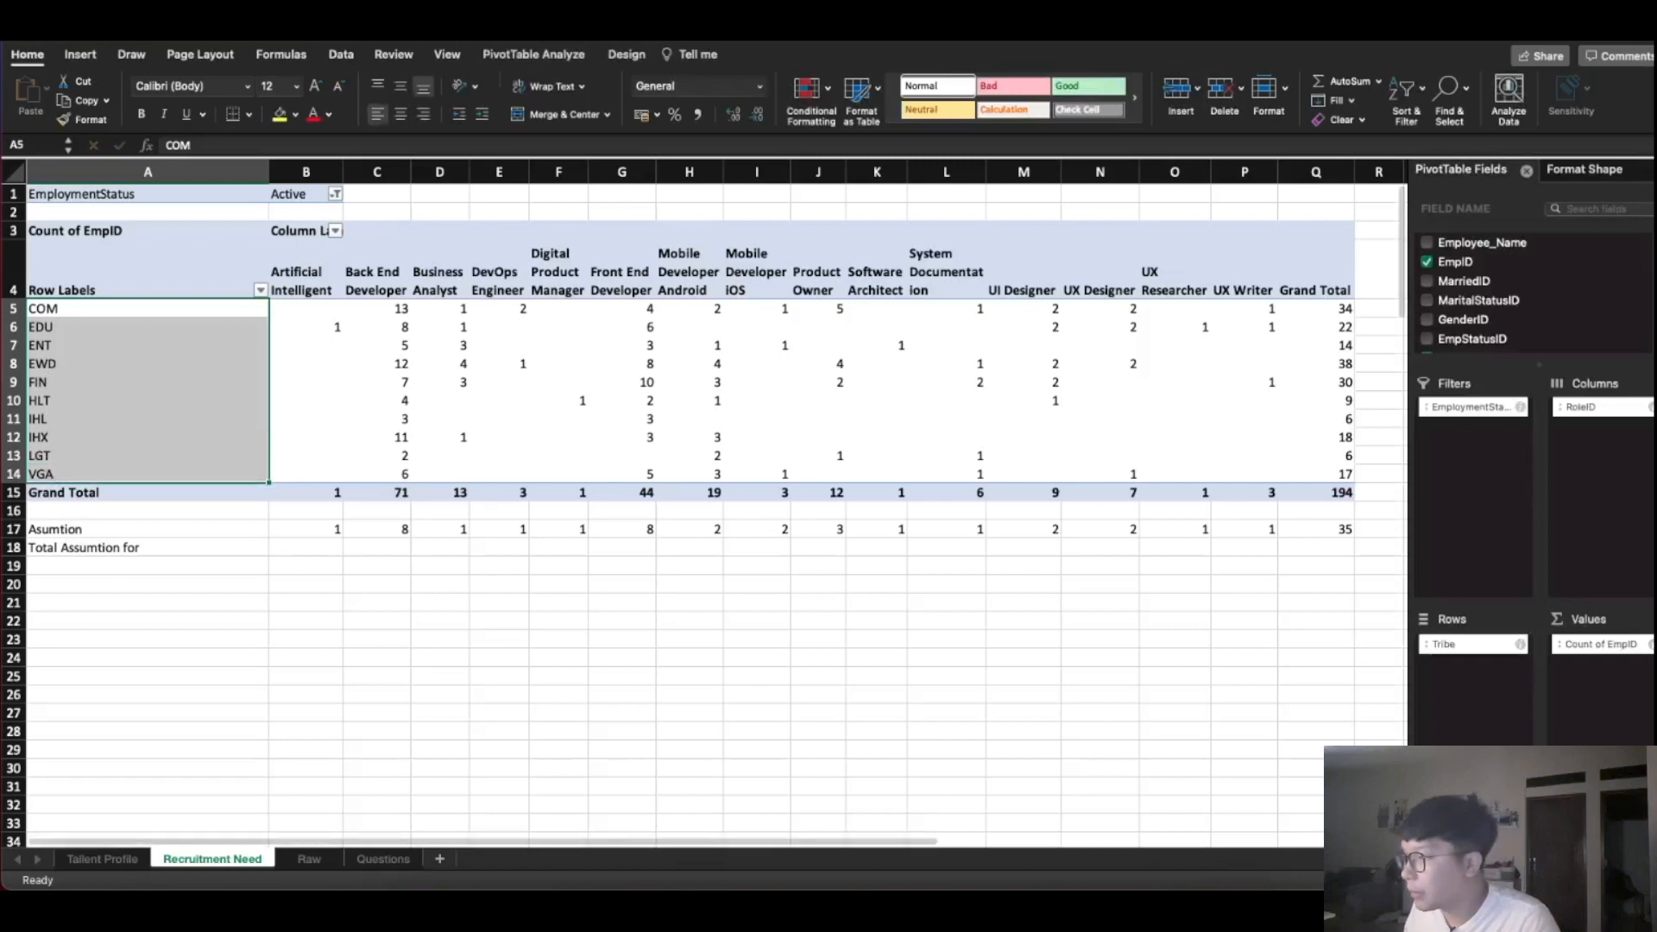
{"action": "double_click", "coordinate": [189, 549]}
{"action": "type", "text": "10 Tribt"}
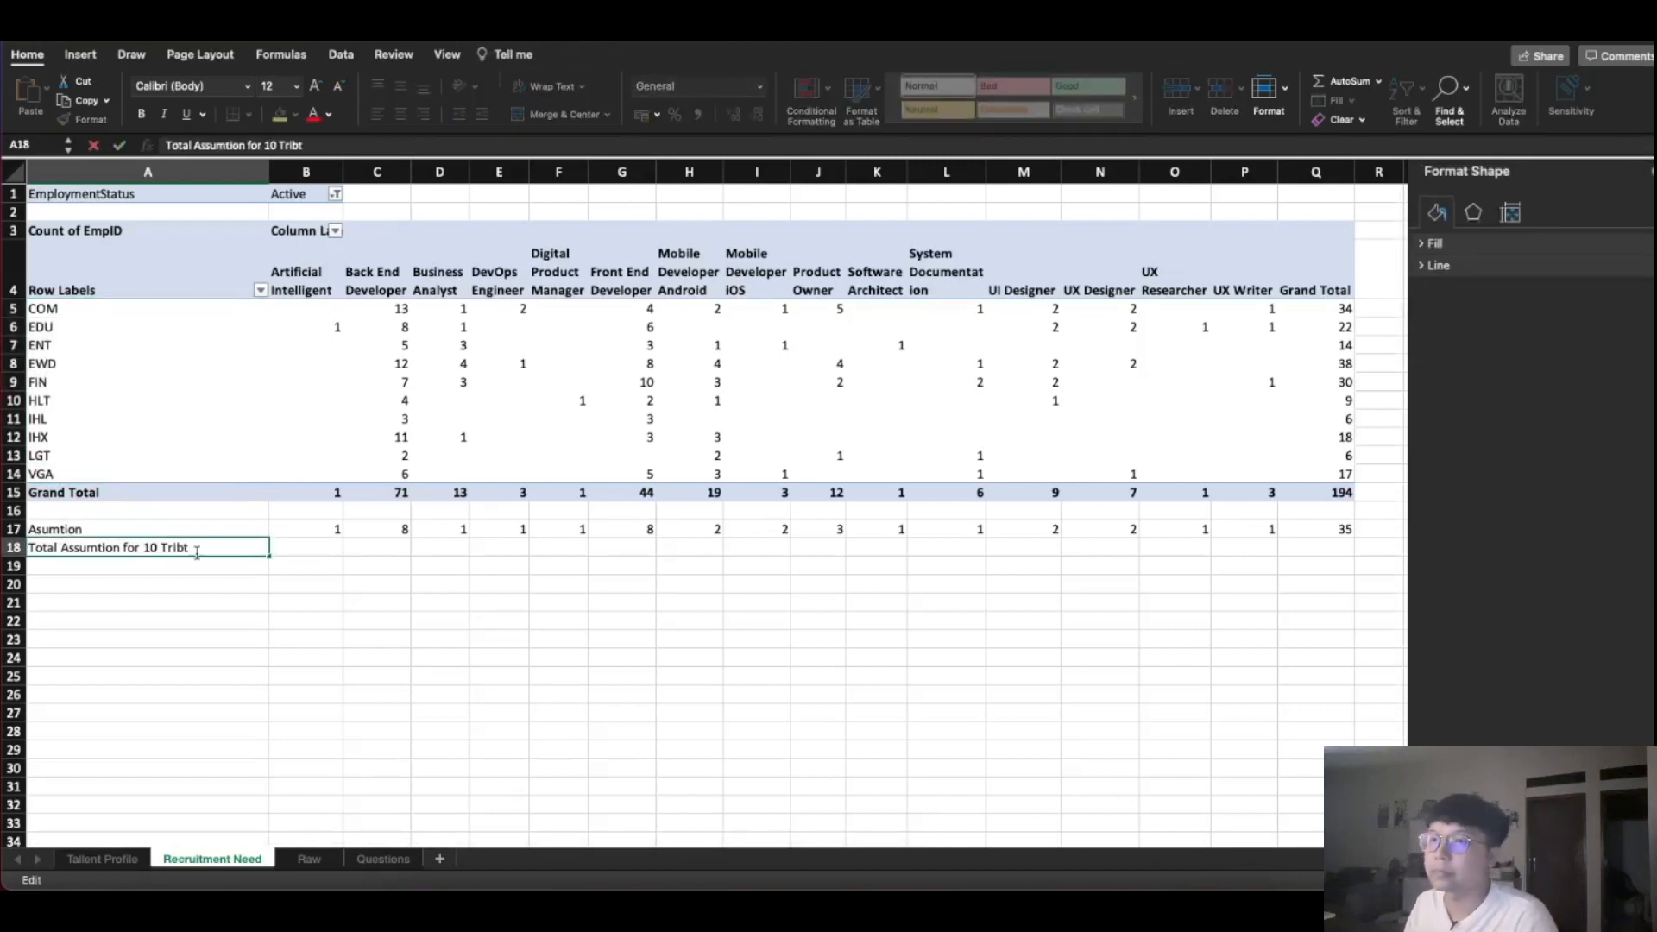
{"action": "left_click", "coordinate": [428, 637]}
{"action": "left_click", "coordinate": [332, 549]}
{"action": "left_click", "coordinate": [234, 549]}
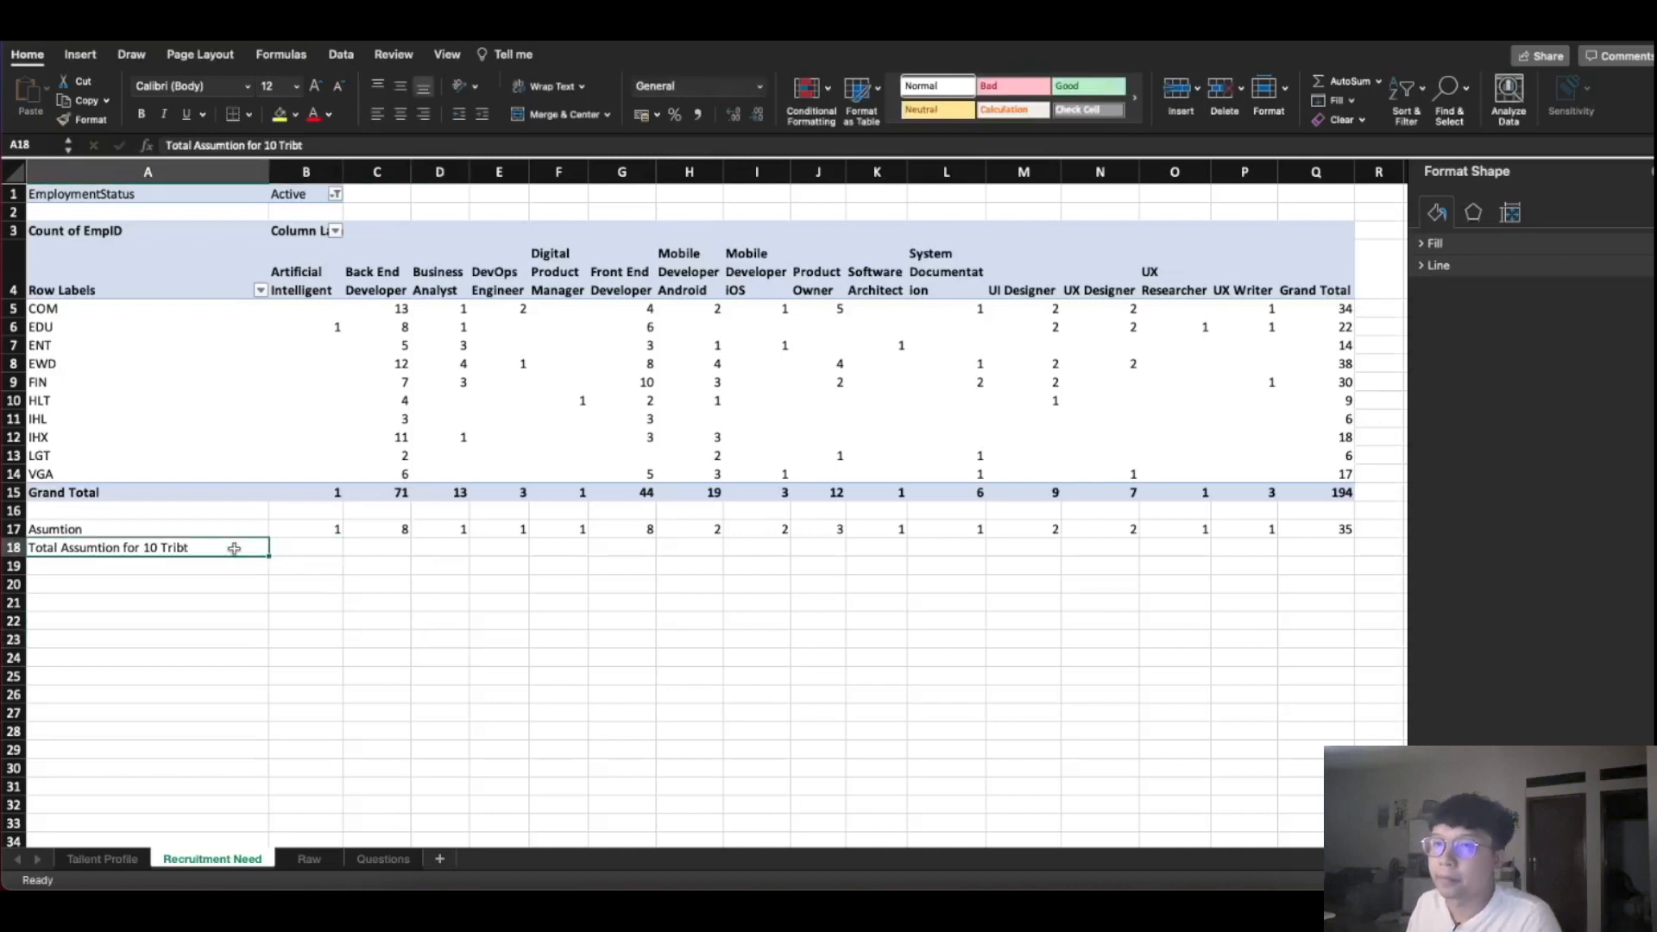
{"action": "double_click", "coordinate": [197, 548]}
{"action": "key", "text": "BackSpace"}
{"action": "type", "text": "e"}
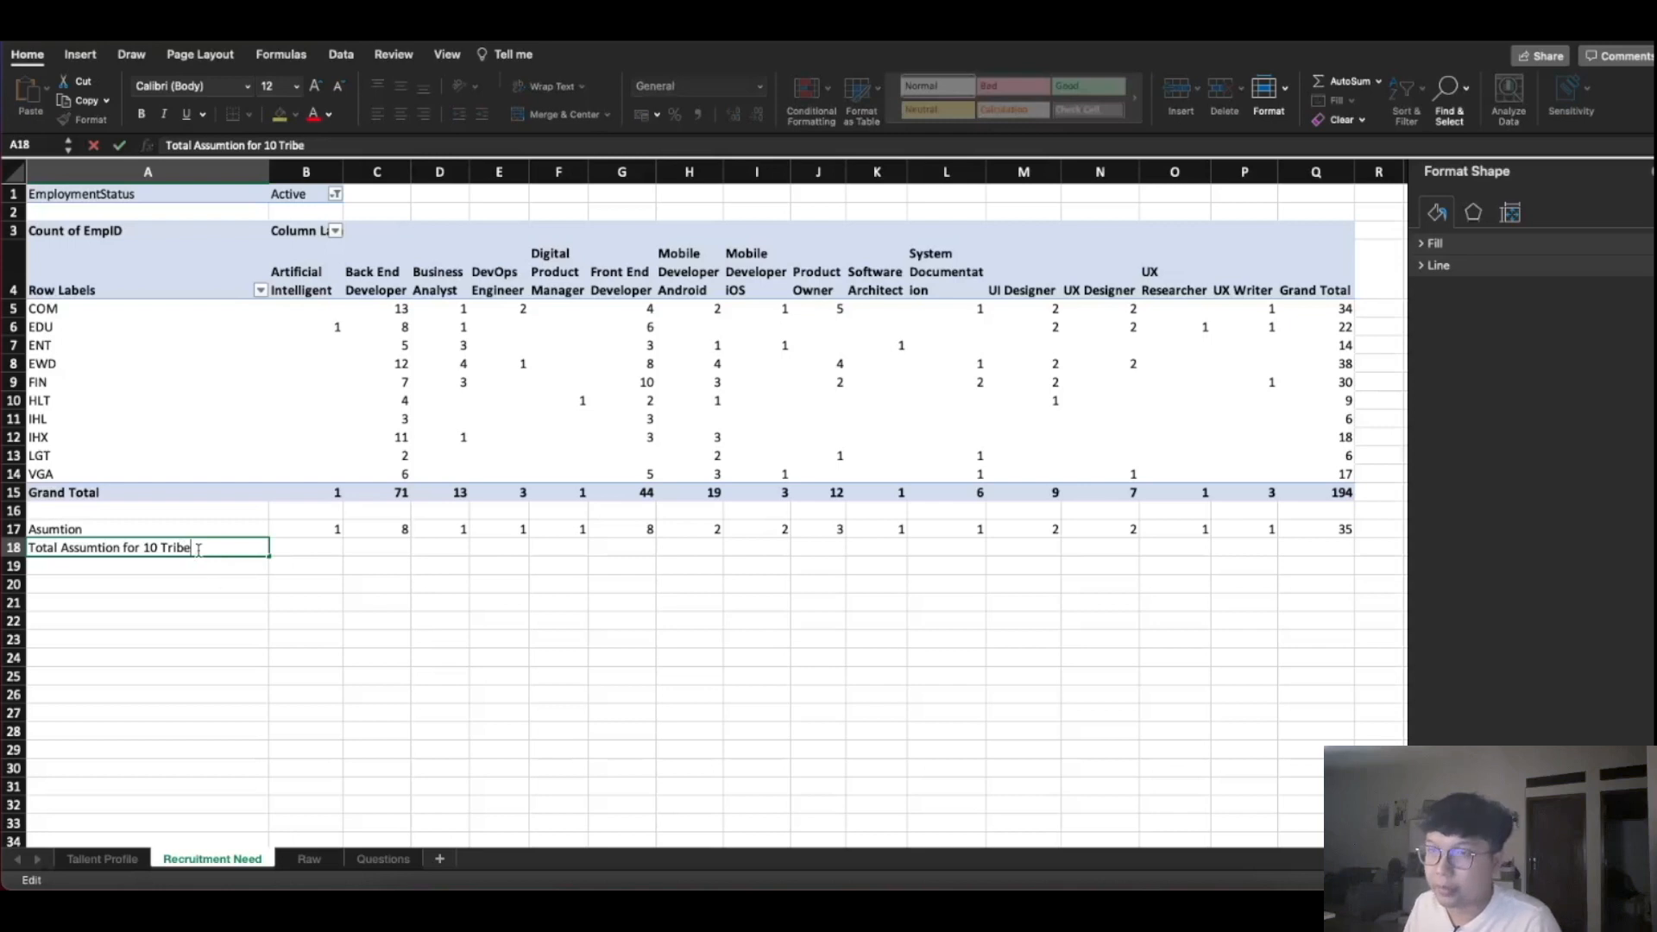
{"action": "left_click", "coordinate": [291, 592]}
Multiply the Artificial Intelligent assumption in B17 by 10 in B18 and fill the formula across to Q18
{"action": "left_click", "coordinate": [298, 549]}
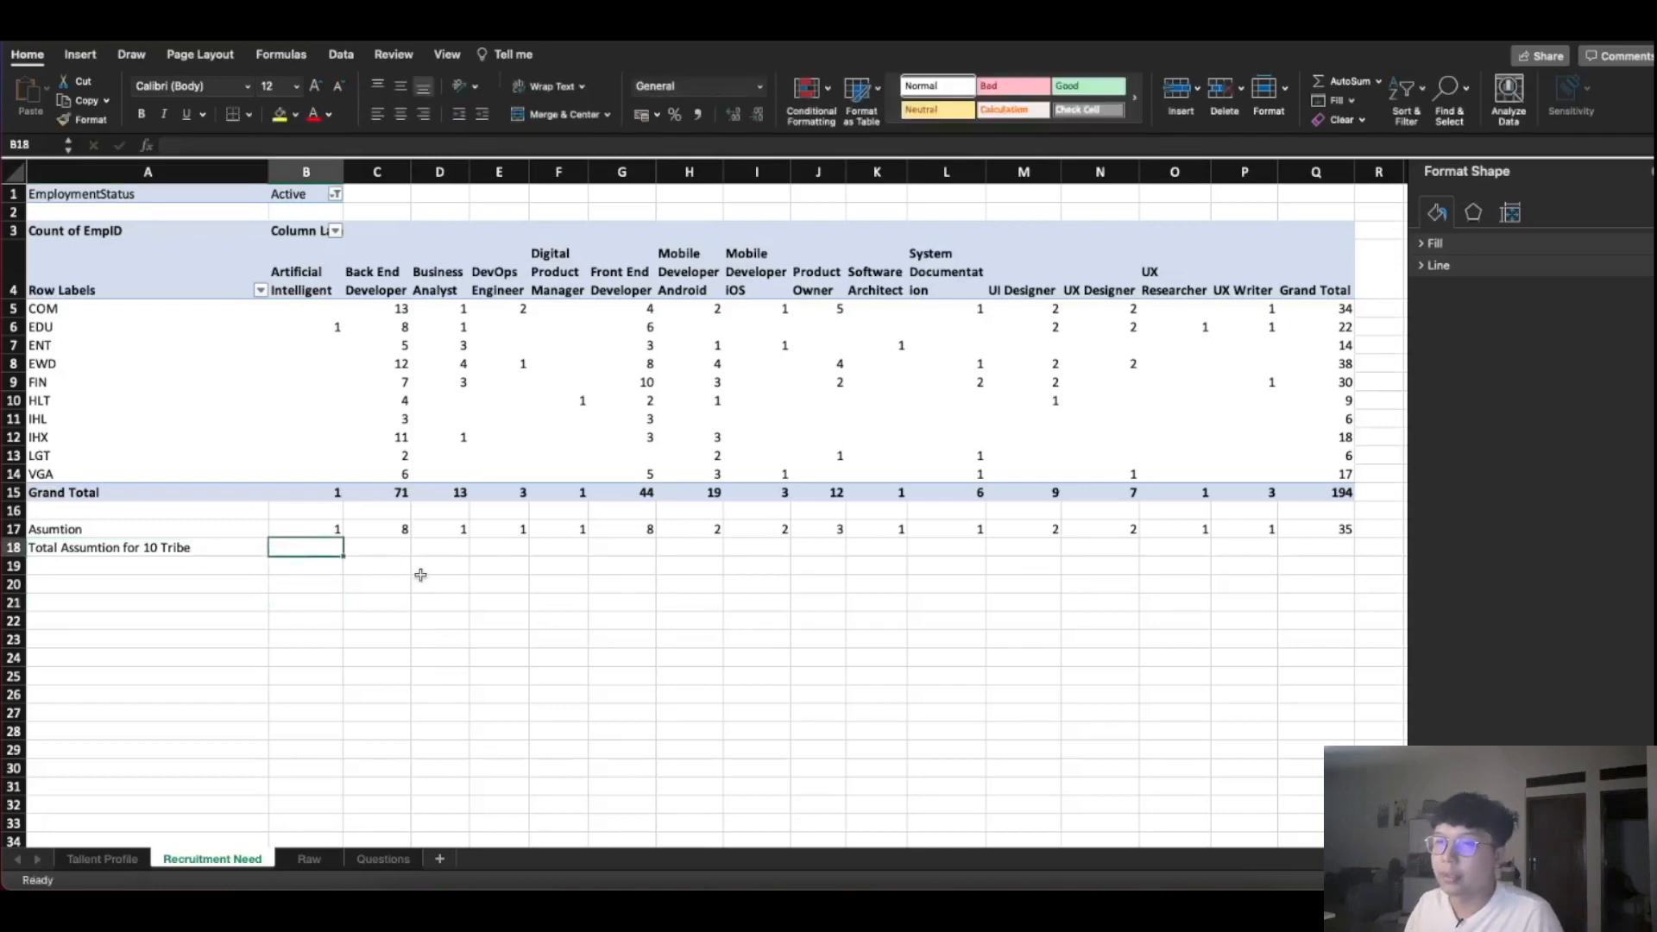
{"action": "type", "text": "="}
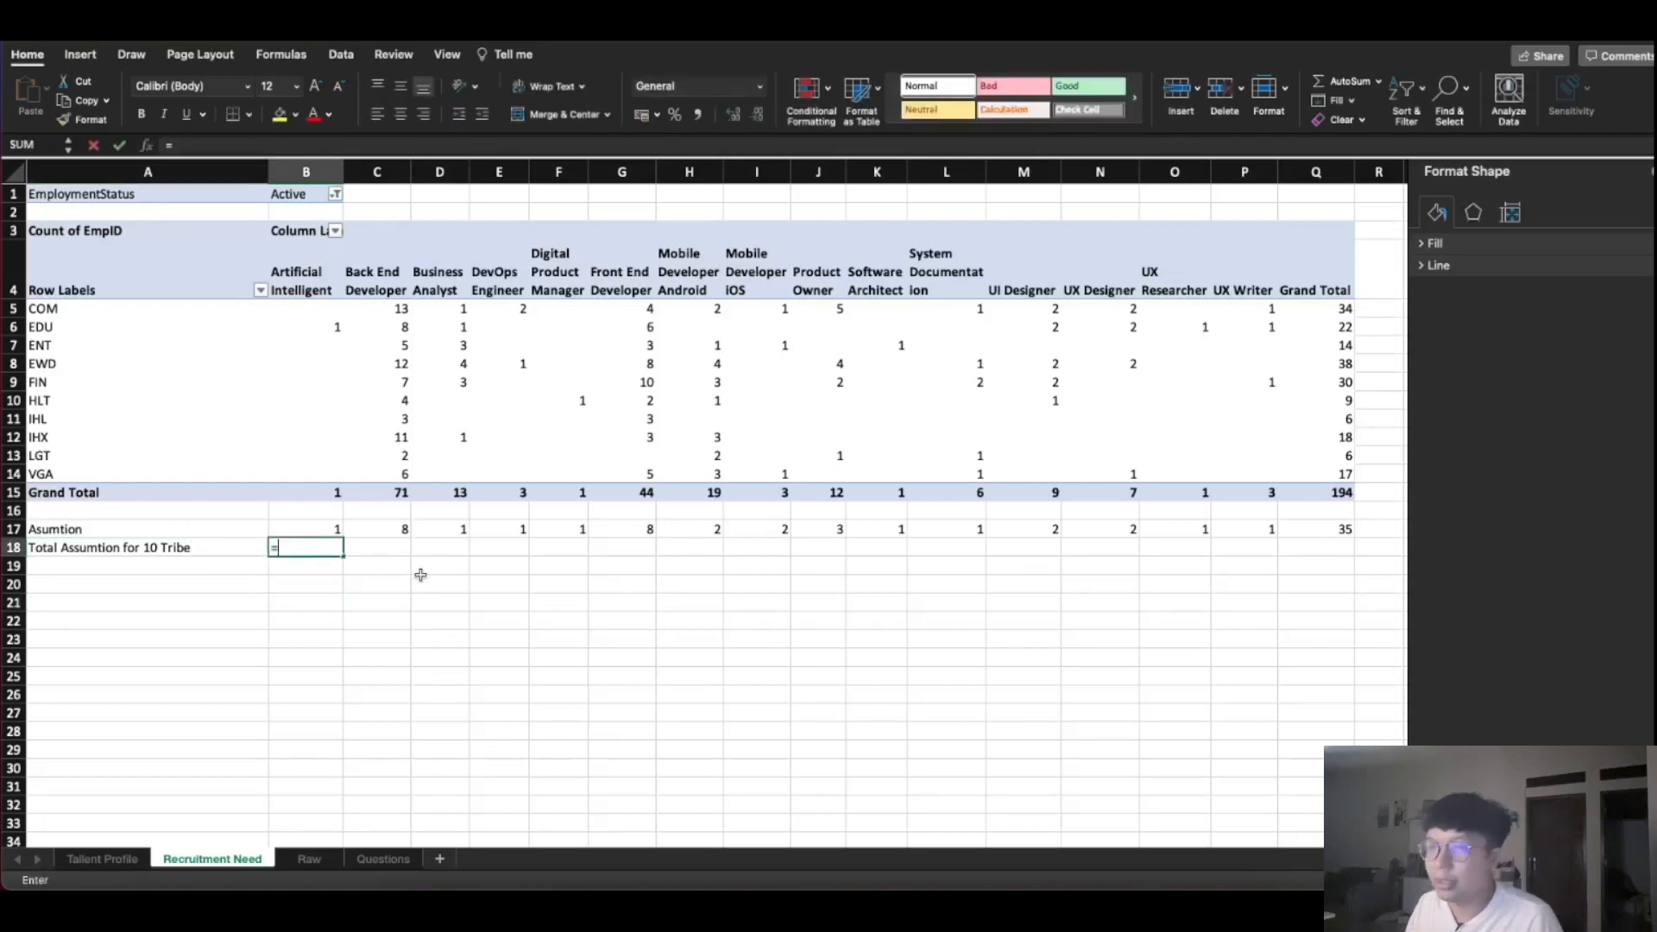
{"action": "left_click", "coordinate": [337, 528]}
{"action": "type", "text": "*10"}
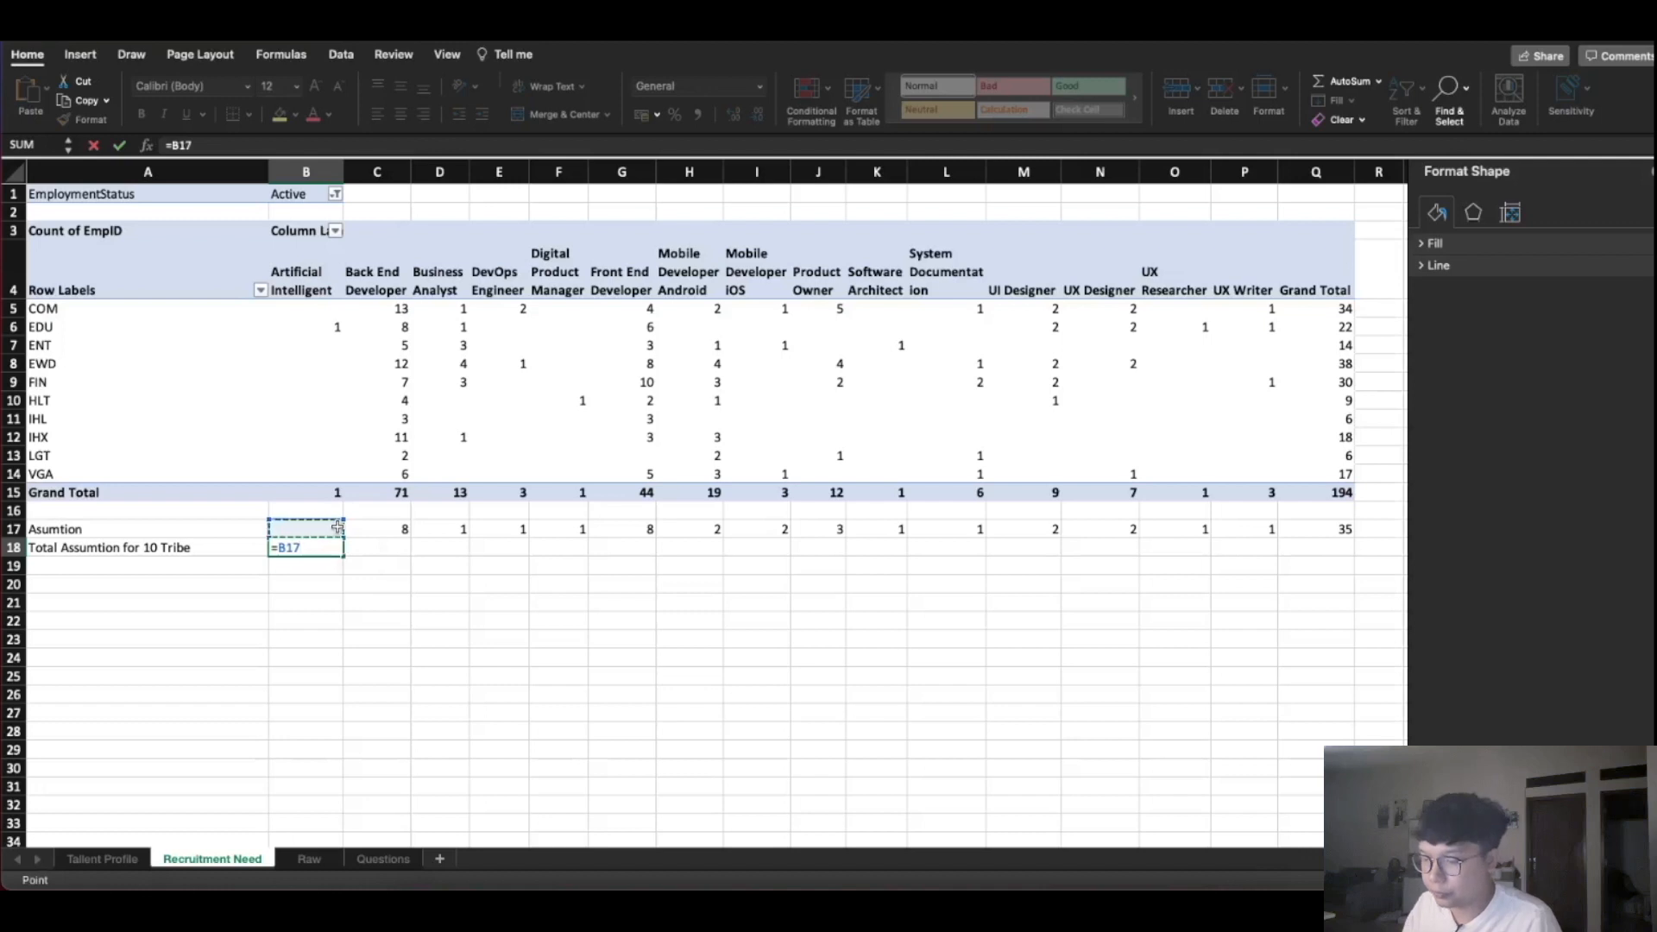
{"action": "key", "text": "Return"}
{"action": "left_click", "coordinate": [332, 546]}
{"action": "left_click_drag", "start_coordinate": [343, 555], "coordinate": [1083, 578]}
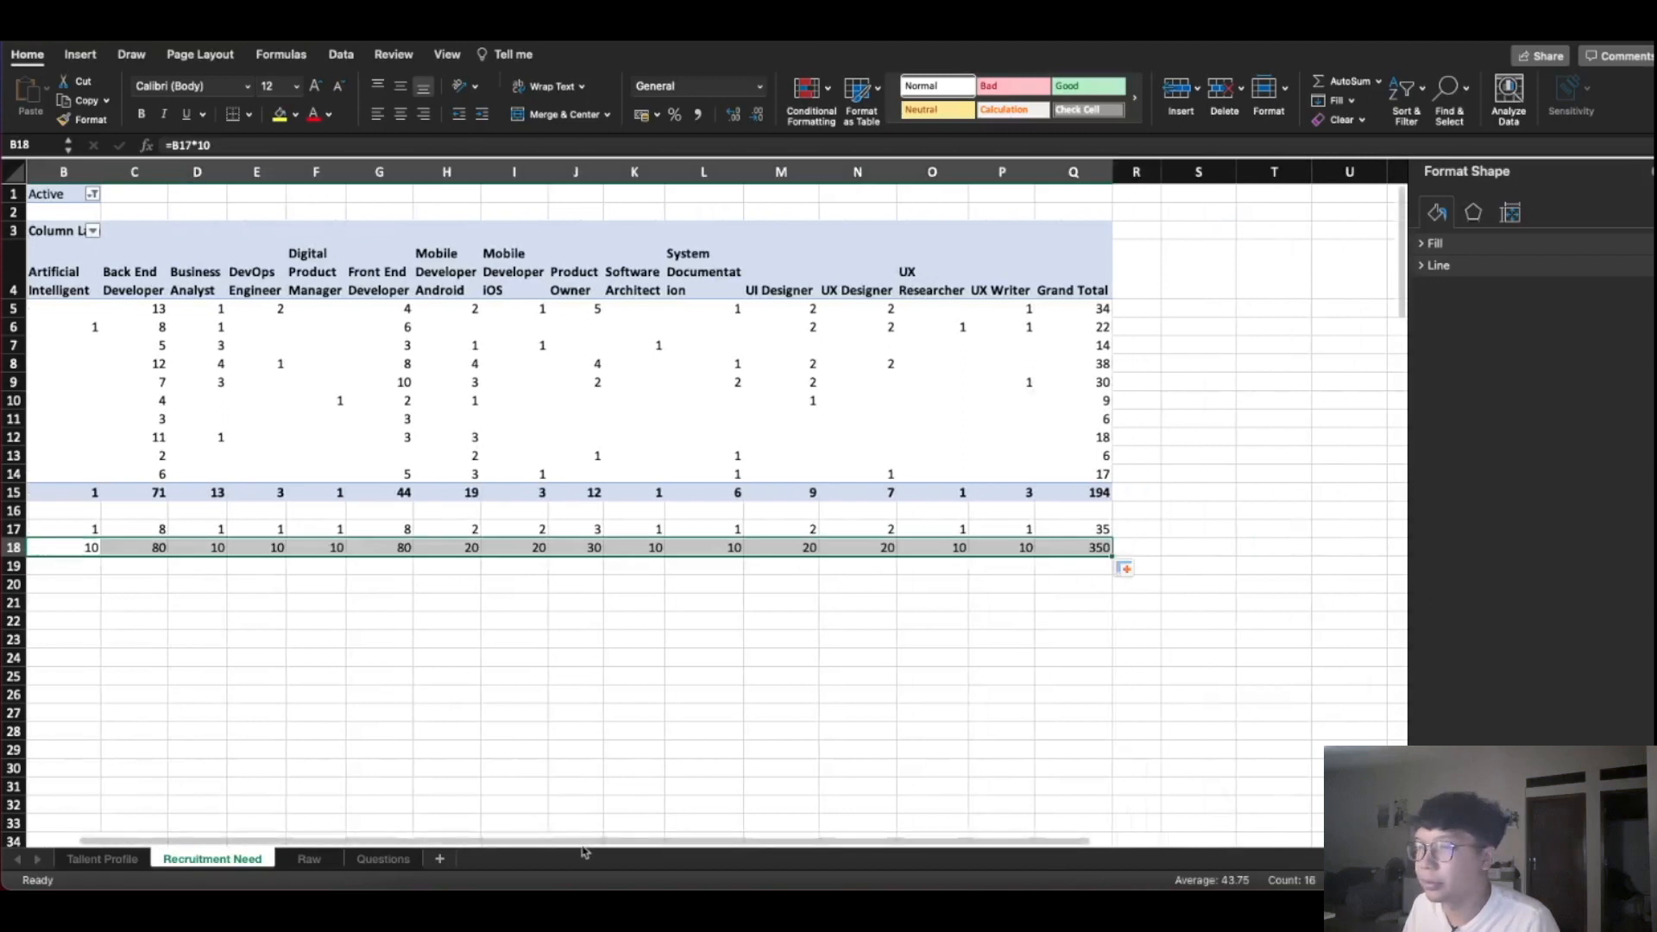
{"action": "scroll", "coordinate": [1102, 855], "scroll_direction": "left", "scroll_amount": 3}
{"action": "left_click", "coordinate": [1303, 599]}
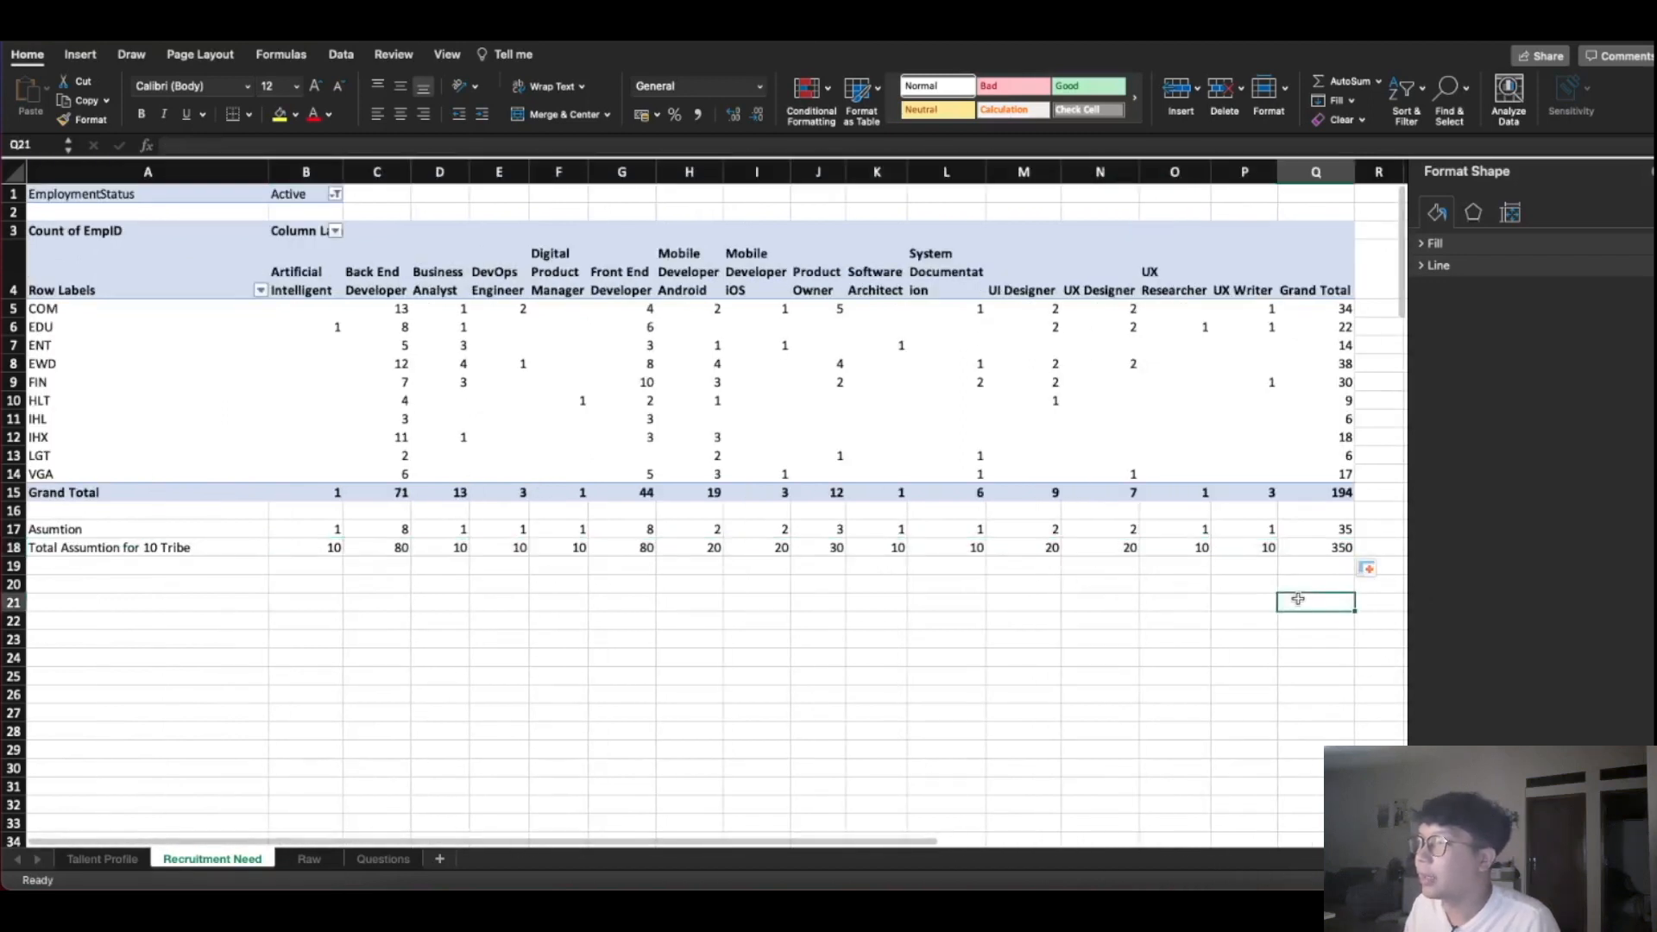
{"action": "left_click", "coordinate": [1333, 550]}
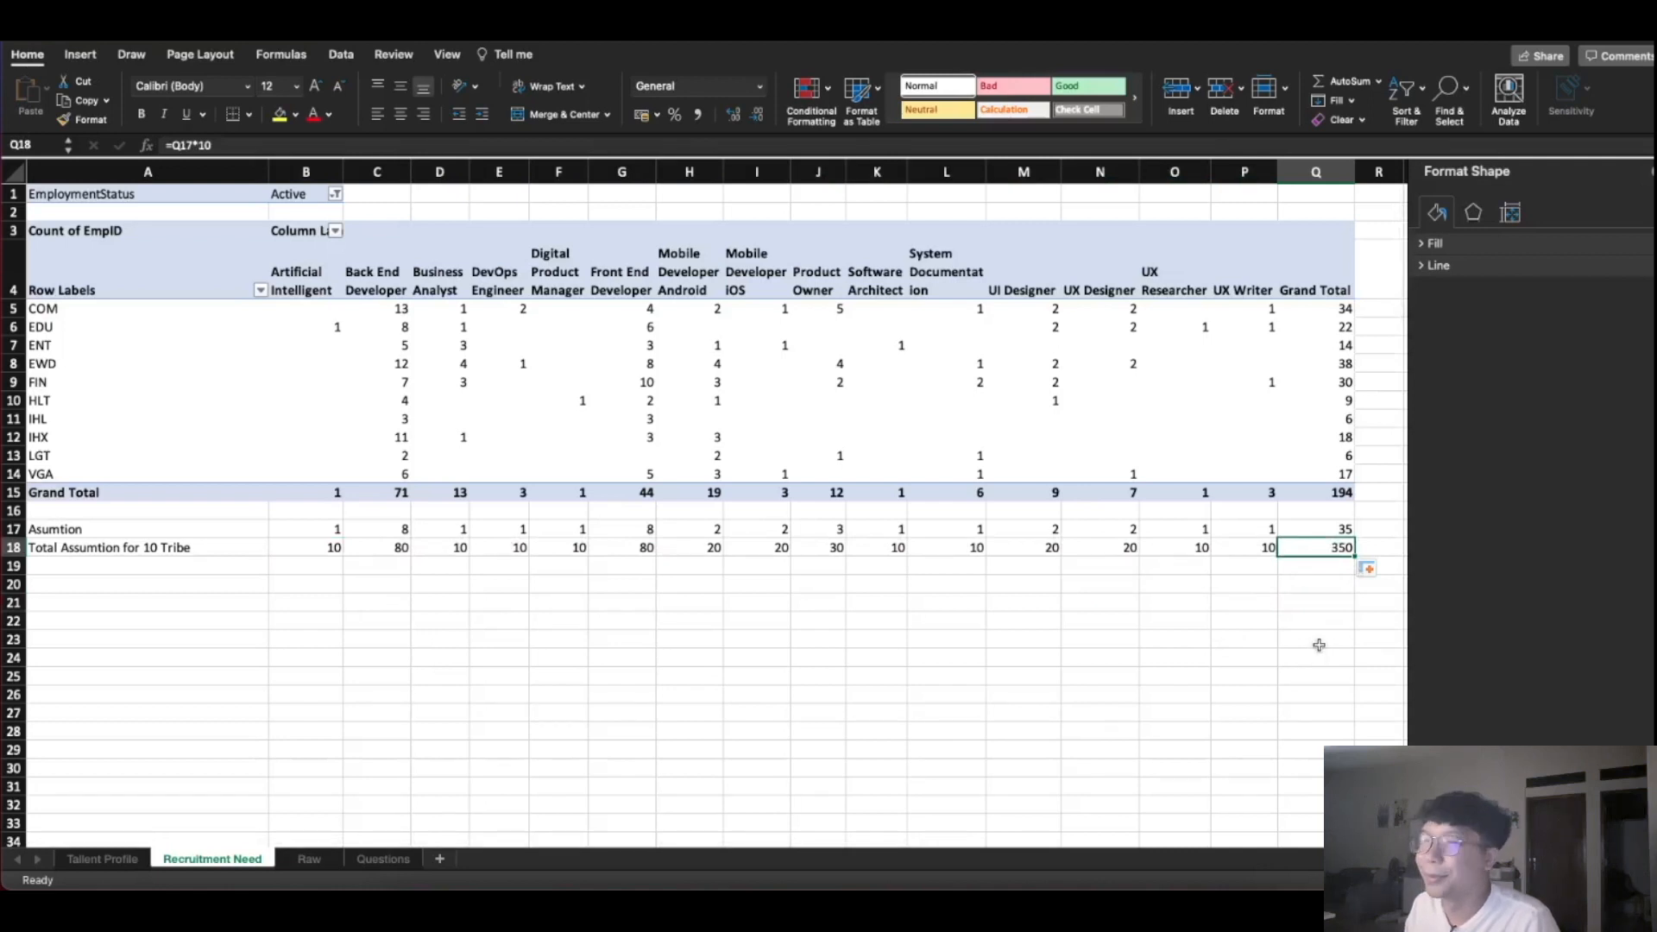
Label A19 as "Need" and subtract the pivot Grand Total in B15 from B18 in B19
{"action": "left_click", "coordinate": [332, 570]}
{"action": "left_click", "coordinate": [226, 561]}
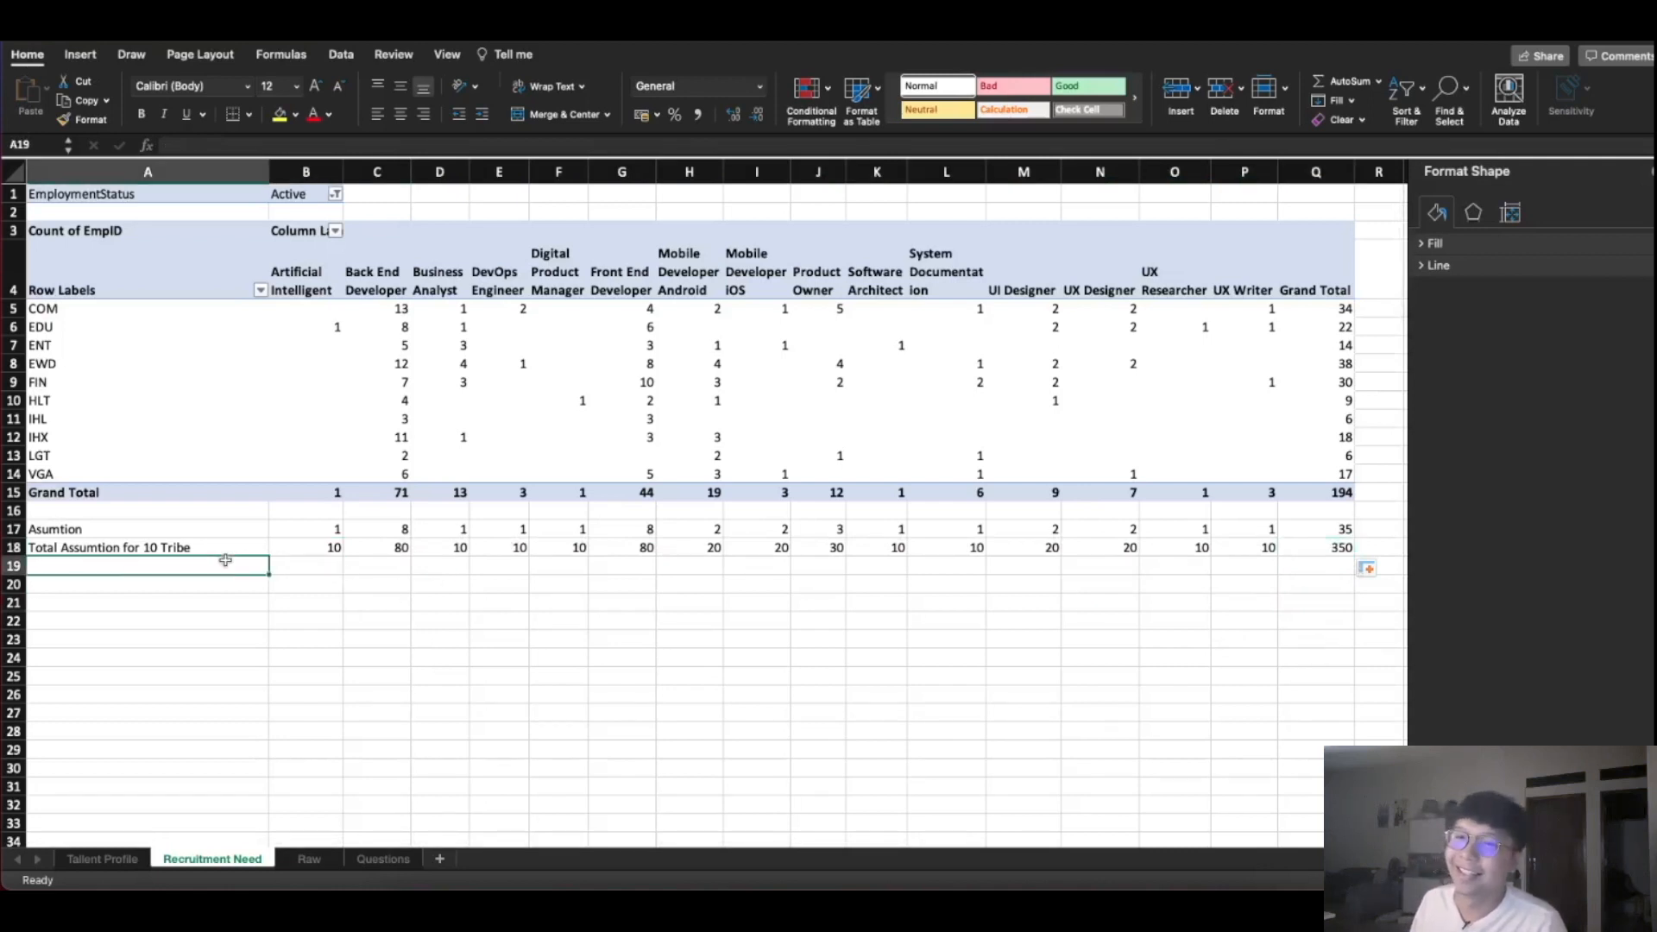
{"action": "type", "text": "Need"}
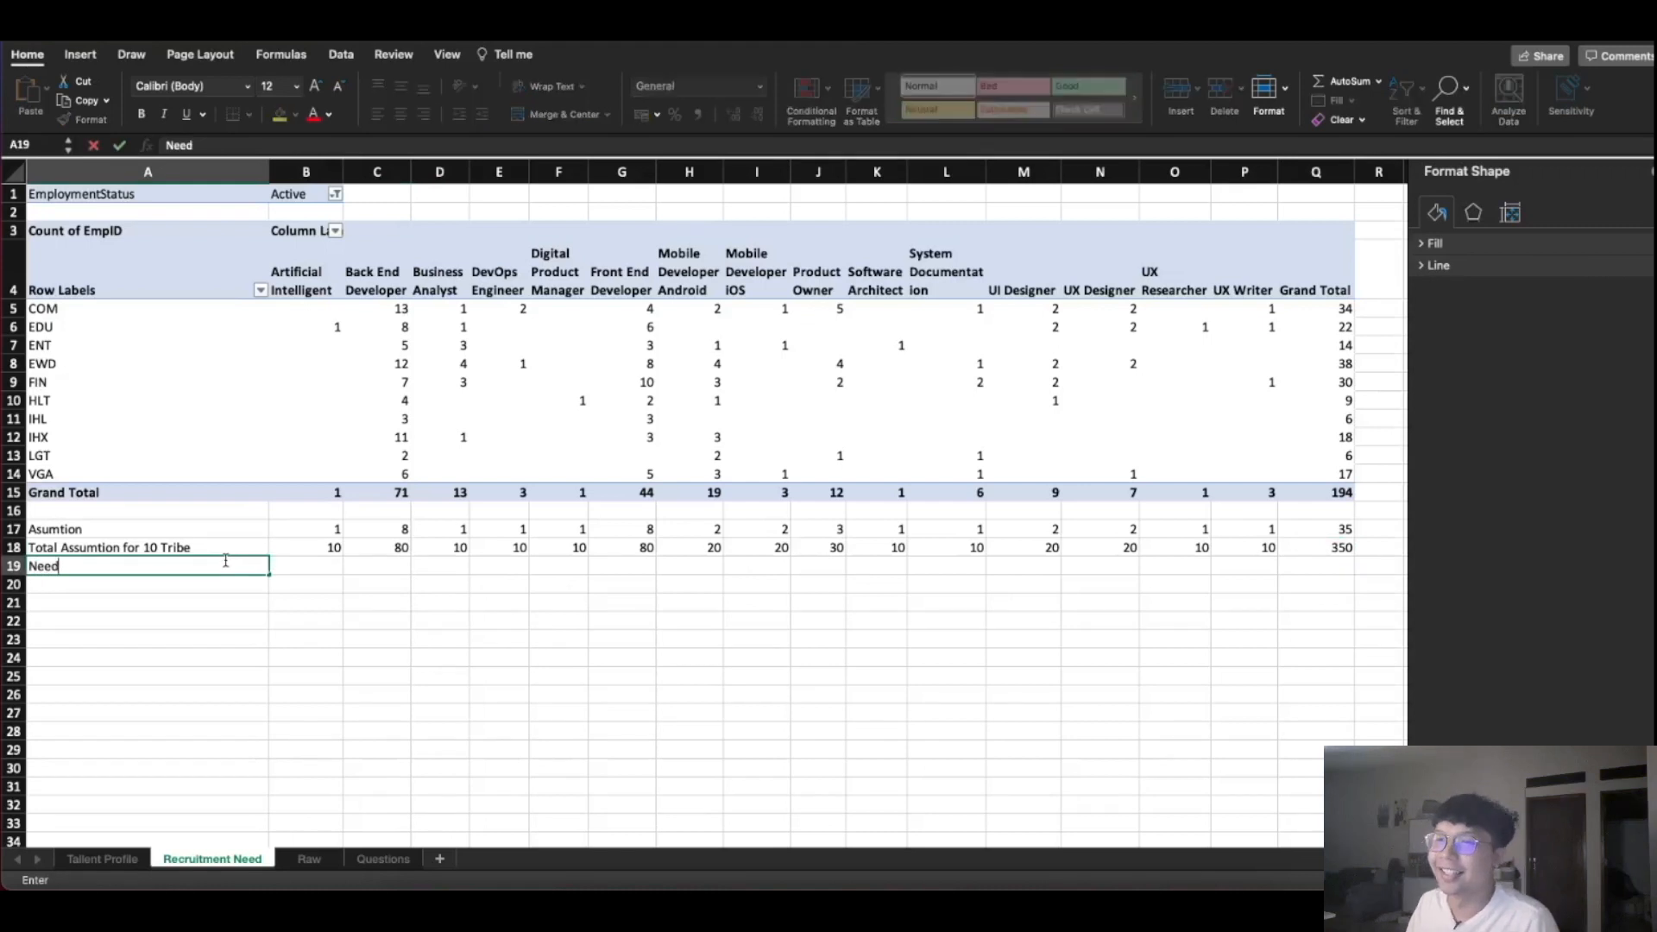
{"action": "left_click", "coordinate": [316, 564]}
{"action": "type", "text": "="}
{"action": "left_click", "coordinate": [318, 548]}
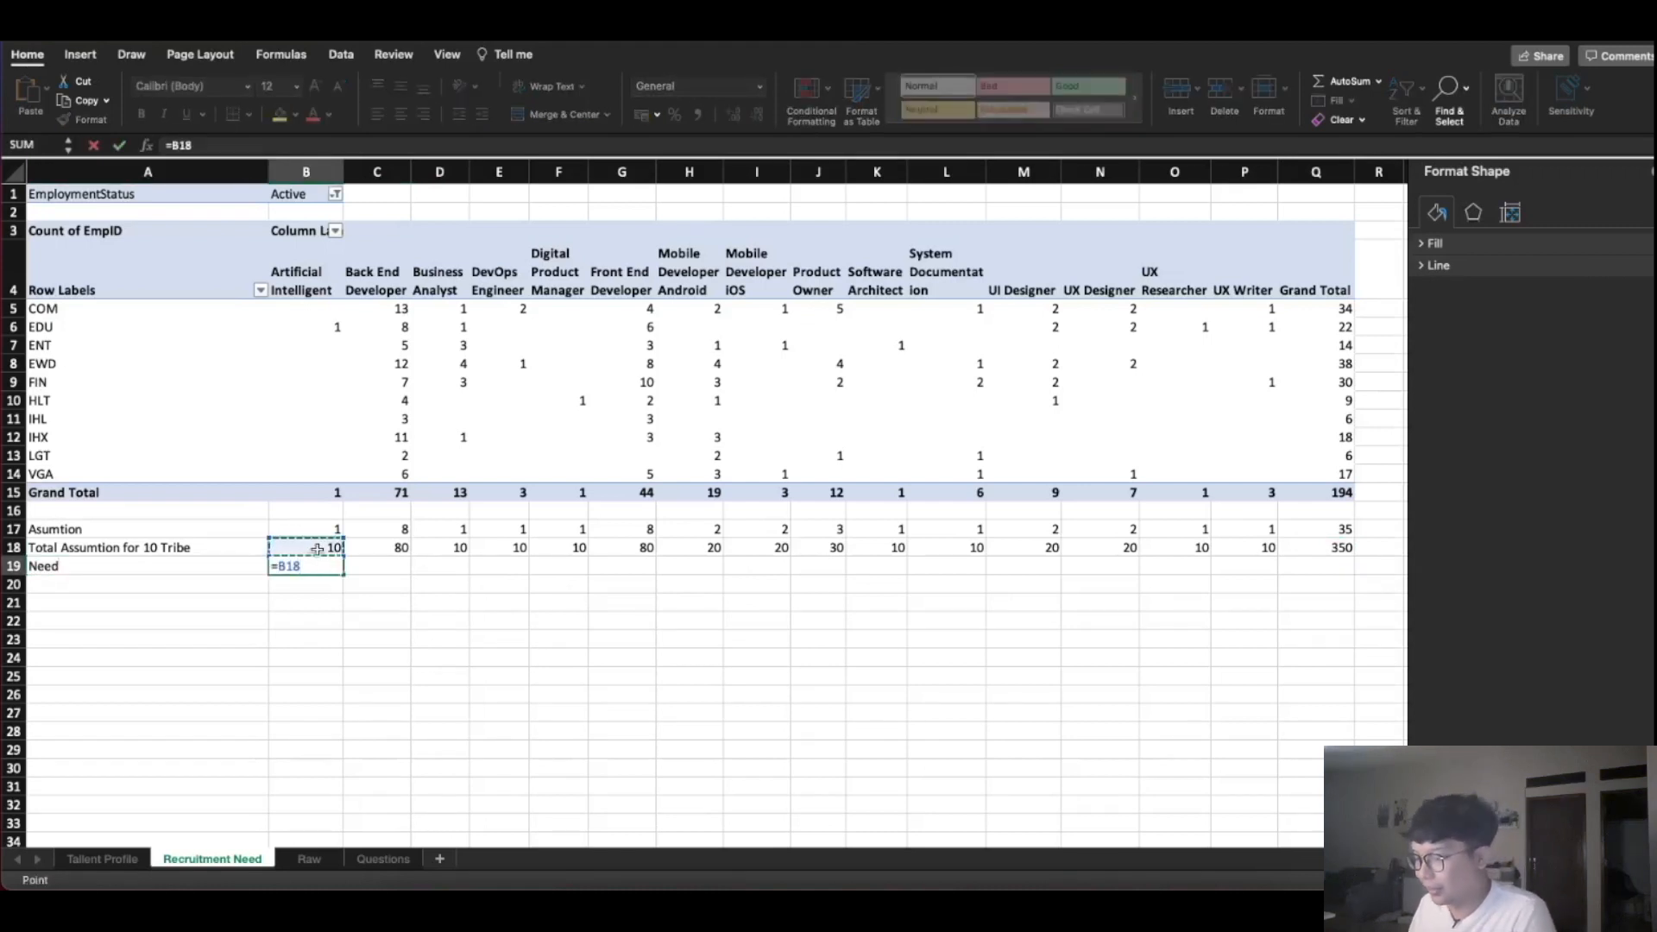
{"action": "type", "text": "-"}
{"action": "left_click", "coordinate": [319, 497]}
{"action": "key", "text": "Return"}
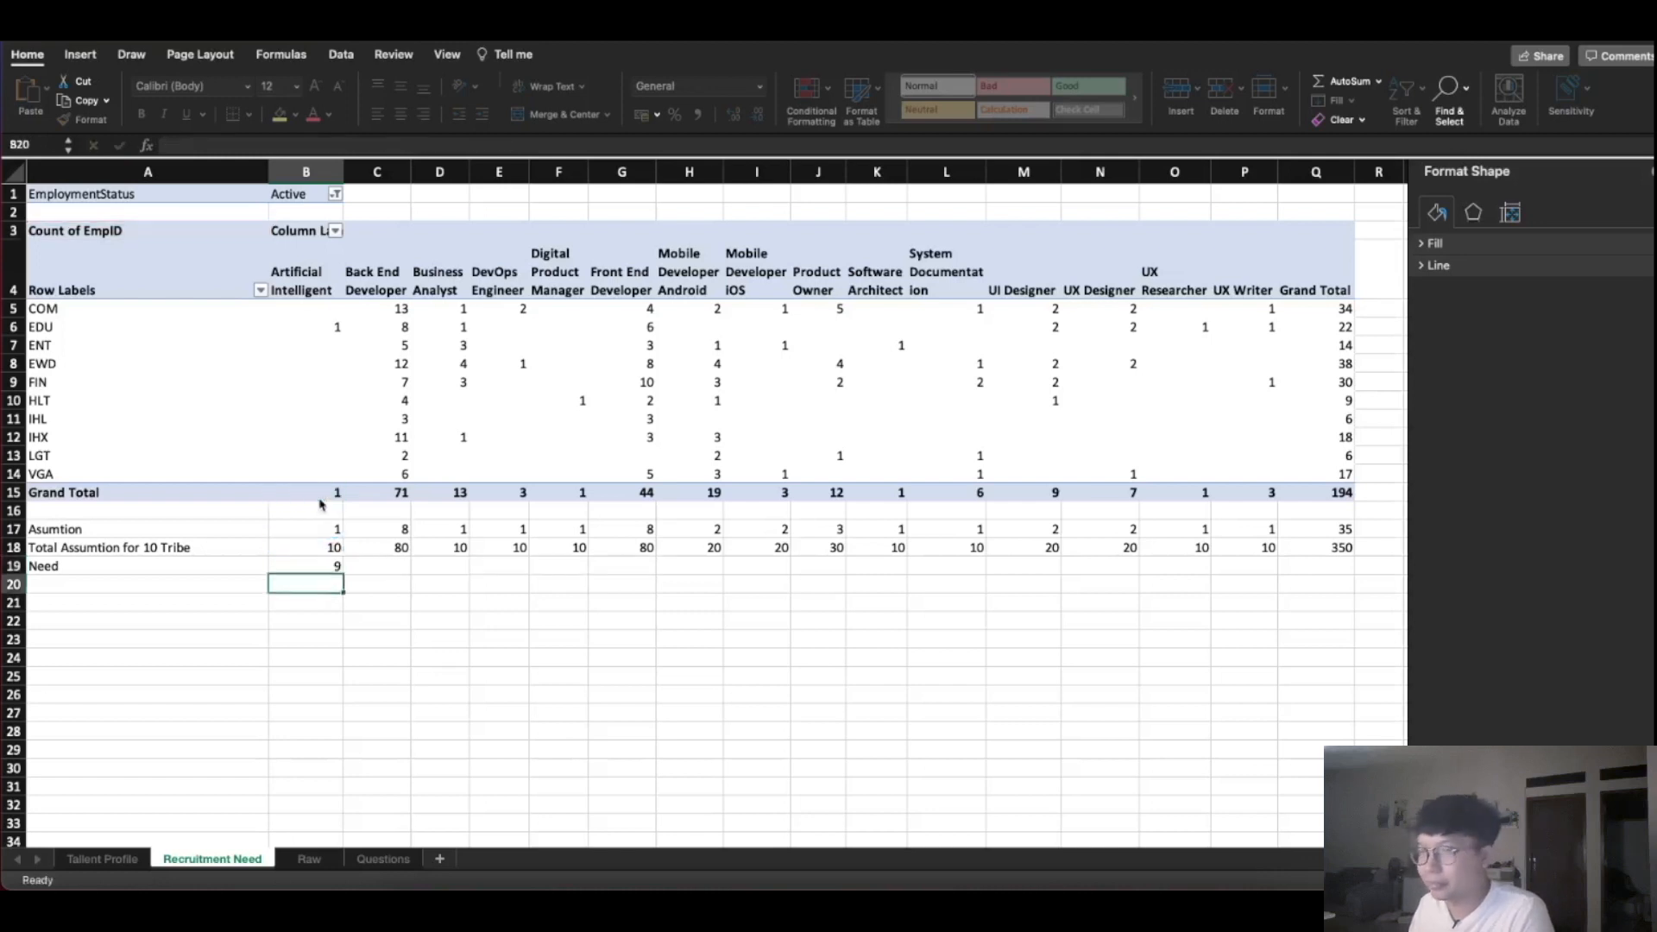
Fill the Need formula from B19 across the role columns to UX Writer in P19
{"action": "left_click", "coordinate": [315, 566]}
{"action": "left_click_drag", "start_coordinate": [343, 575], "coordinate": [1264, 567]}
{"action": "left_click", "coordinate": [1322, 566]}
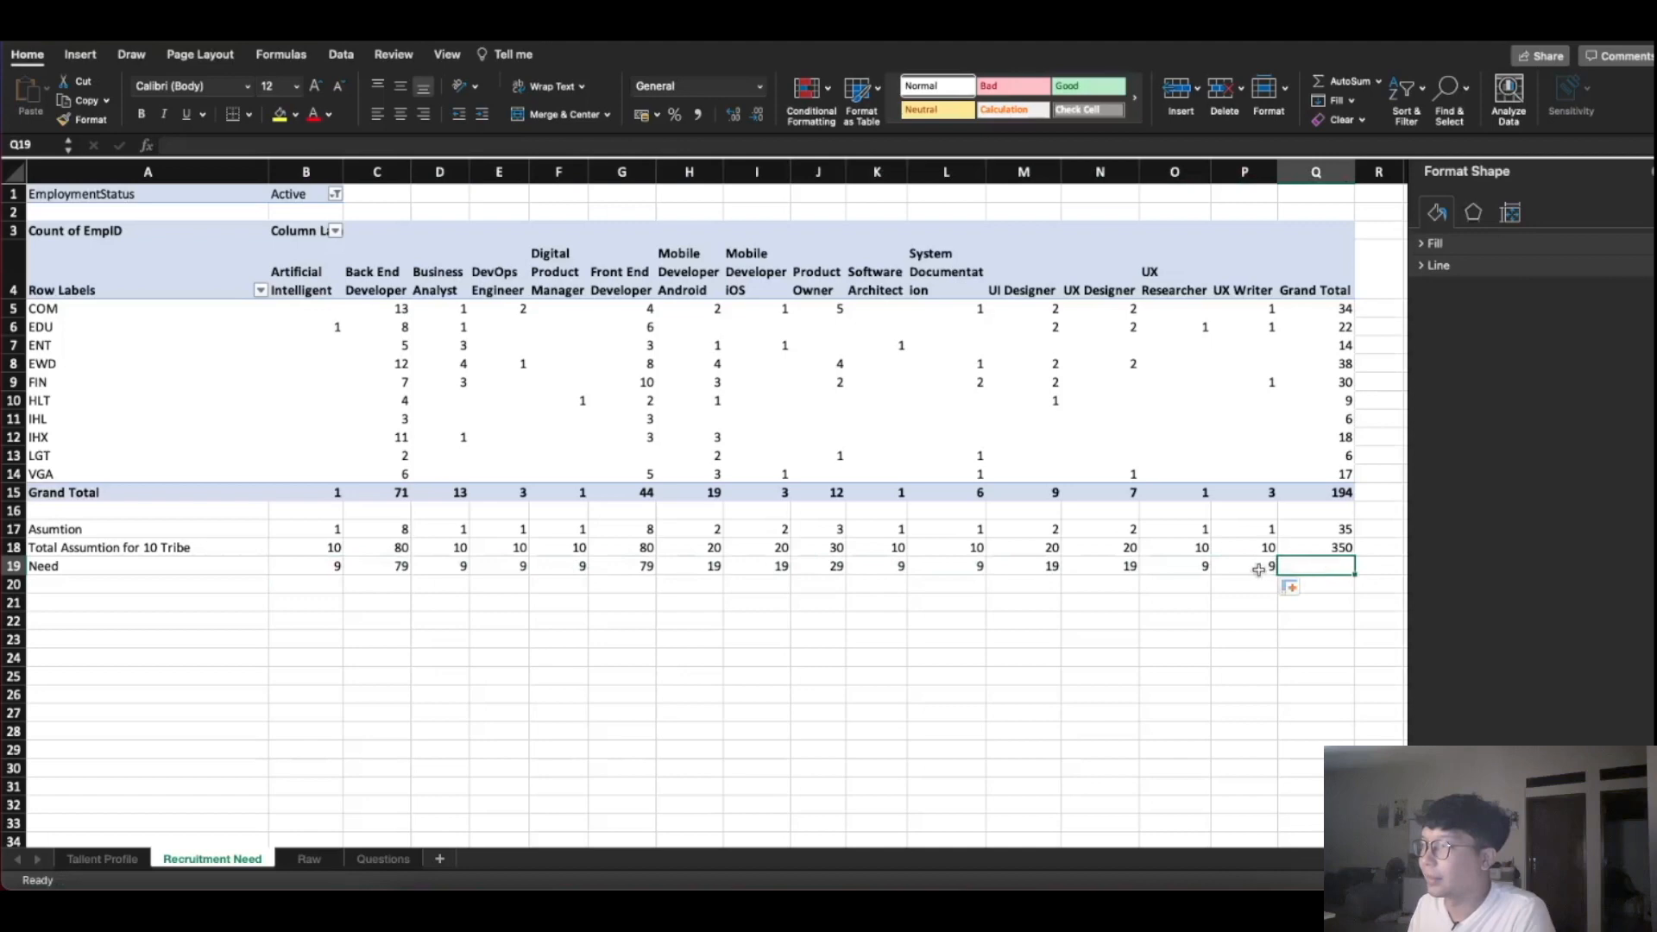